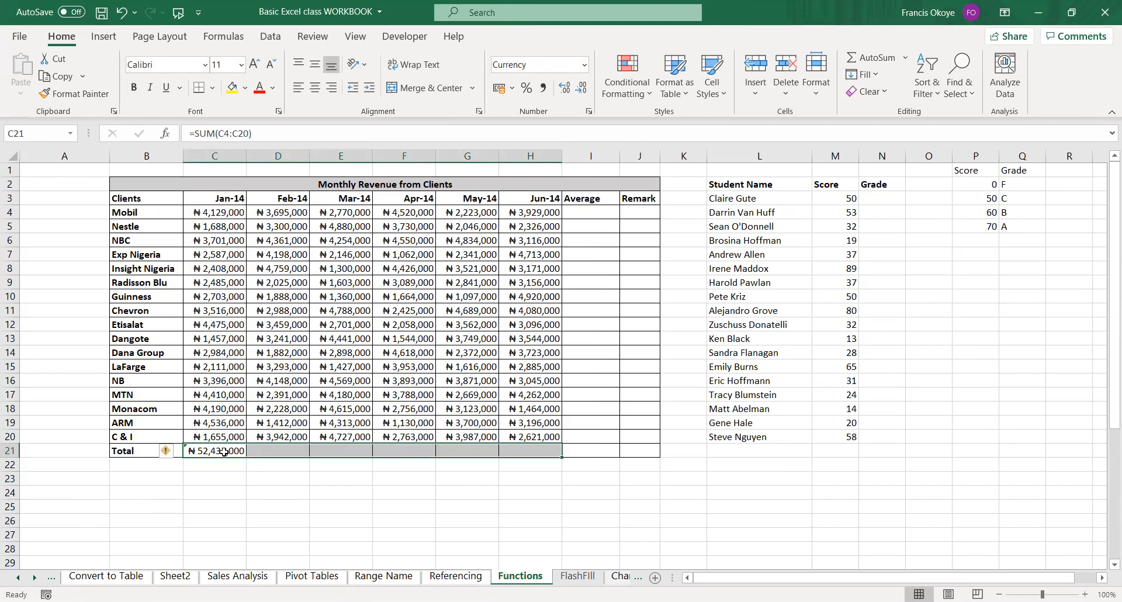
Fill the January total formula in C21 across the Total row through June in H21.
{"action": "key", "text": "ctrl+r"}
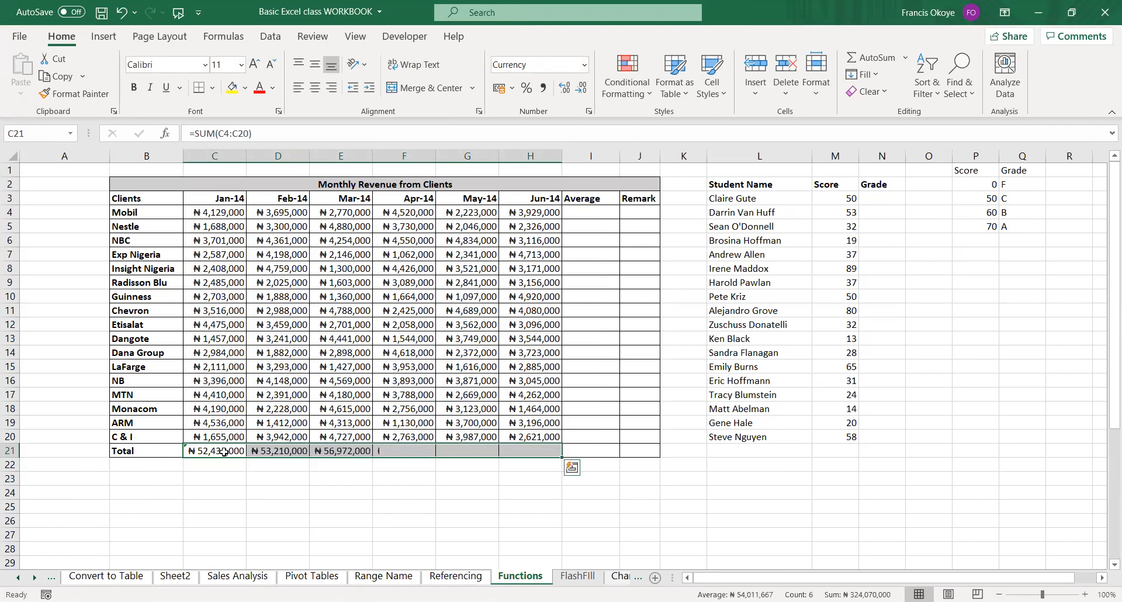
{"action": "key", "text": "Right"}
{"action": "key", "text": "Right"}
{"action": "key", "text": "Right"}
{"action": "key", "text": "Right"}
{"action": "key", "text": "Right"}
{"action": "key", "text": "Right"}
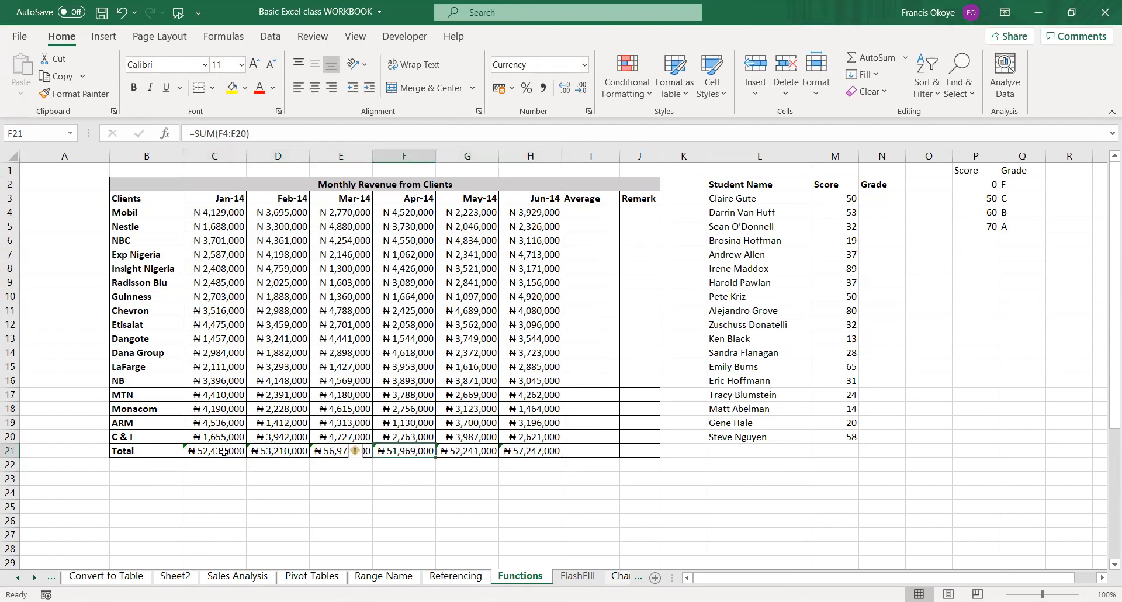
Enter =AVERAGE(C4:H4) in I4 to average Mobil's revenue from January to June.
{"action": "key", "text": "Up"}
{"action": "key", "text": "ctrl+Up"}
{"action": "key", "text": "Up"}
{"action": "key", "text": "Down"}
{"action": "key", "text": "Down"}
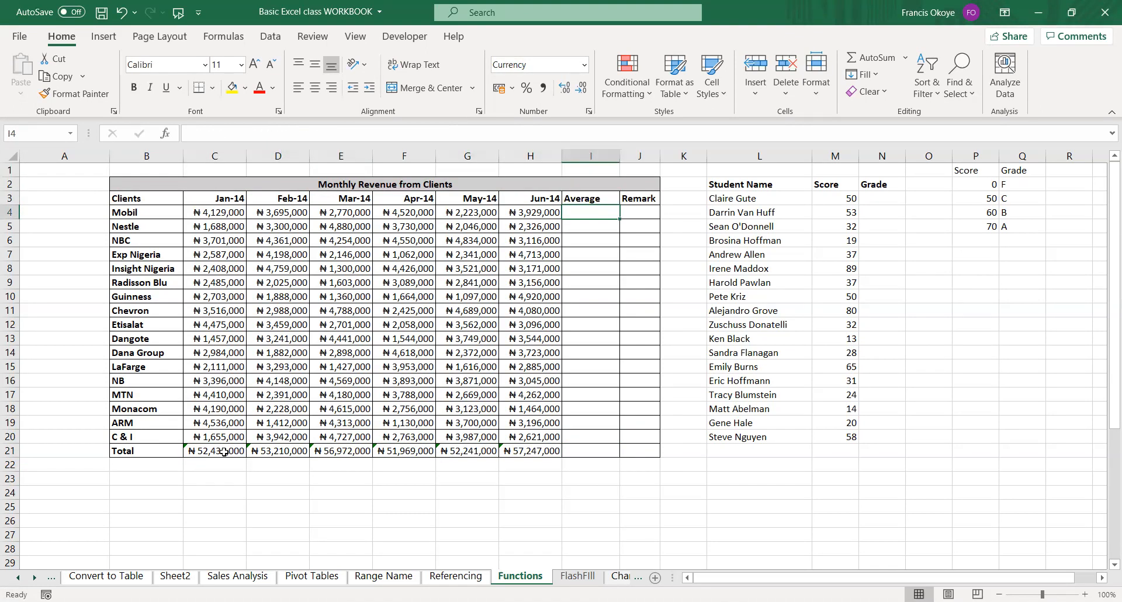
{"action": "type", "text": "="}
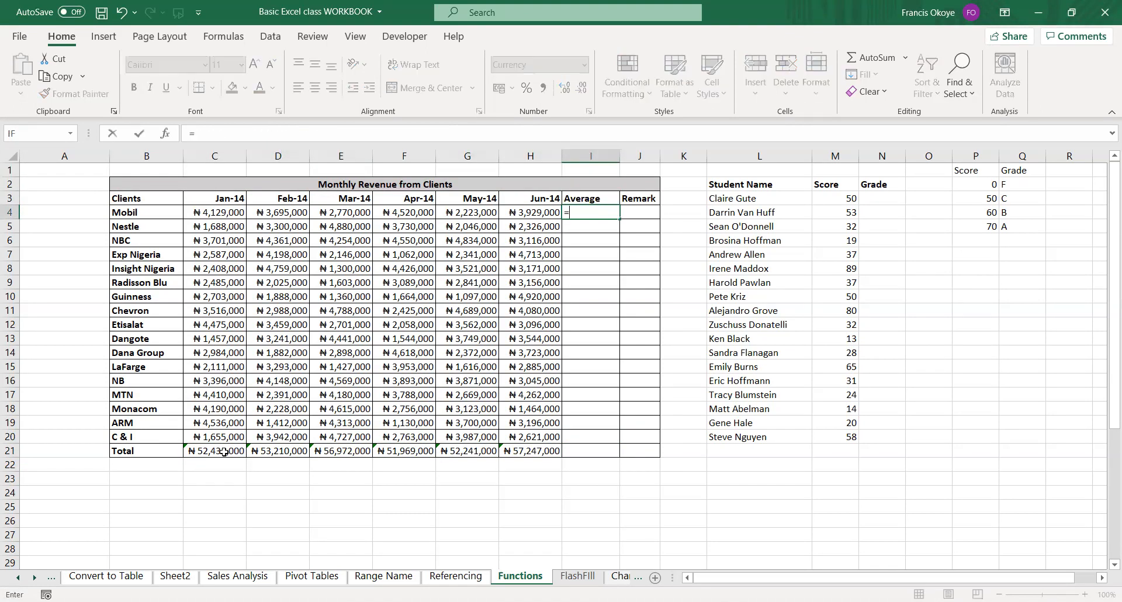
{"action": "type", "text": "avr"}
{"action": "key", "text": "BackSpace"}
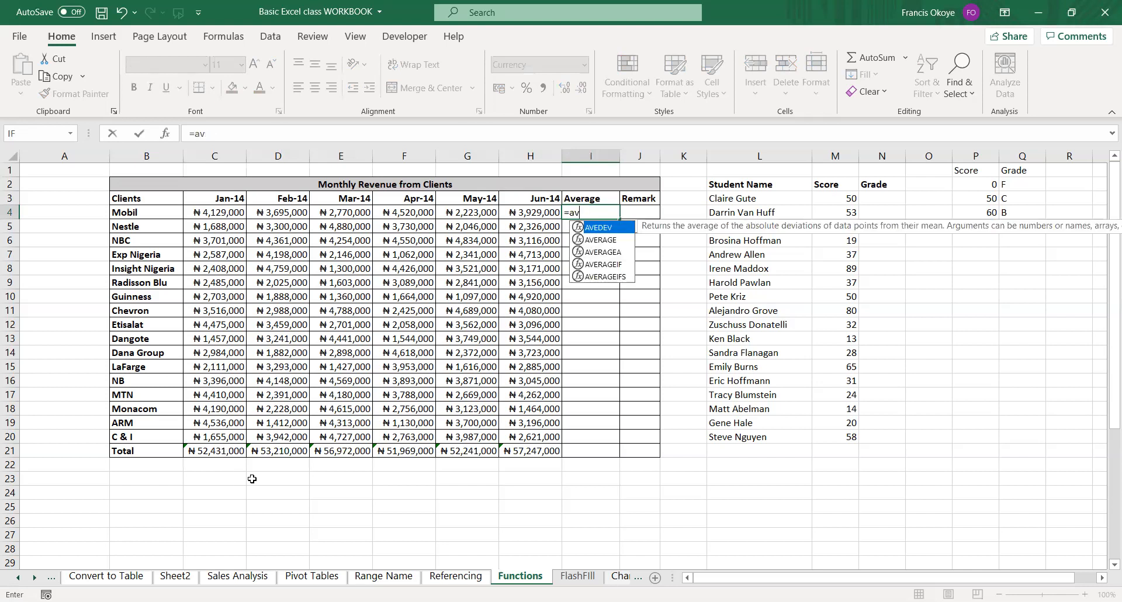
{"action": "double_click", "coordinate": [612, 240]}
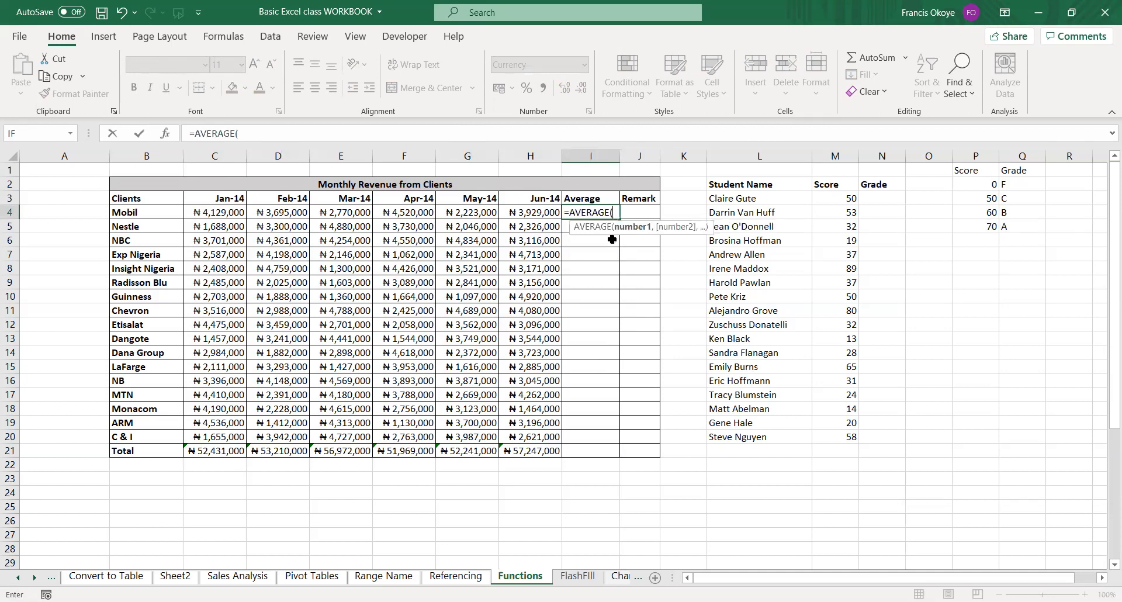
{"action": "left_click", "coordinate": [227, 209]}
{"action": "key", "text": "ctrl+shift+Right"}
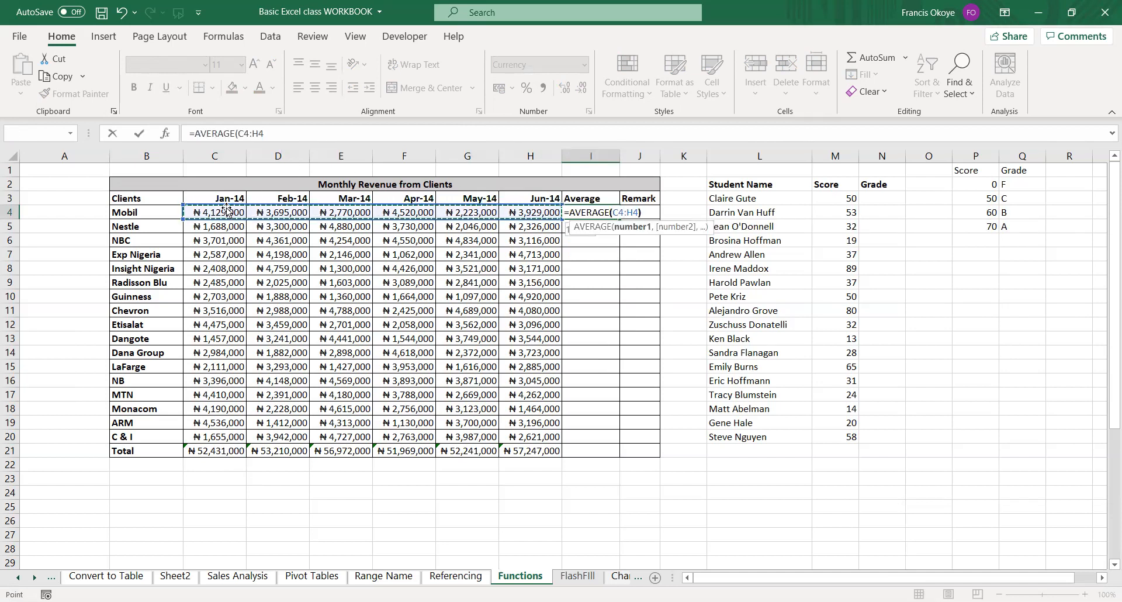
{"action": "type", "text": ")"}
{"action": "key", "text": "Return"}
Fill the average formula in I4 down the Average column to I20 for every client.
{"action": "key", "text": "Up"}
{"action": "key", "text": "shift+Down"}
{"action": "key", "text": "shift+Down"}
{"action": "key", "text": "shift+Down"}
{"action": "key", "text": "shift+Down"}
{"action": "key", "text": "shift+Down"}
{"action": "key", "text": "shift+Down"}
{"action": "key", "text": "shift+Down"}
{"action": "key", "text": "shift+Down"}
{"action": "key", "text": "shift+Down"}
{"action": "key", "text": "shift+Down"}
{"action": "key", "text": "shift+Down"}
{"action": "key", "text": "shift+Down"}
{"action": "key", "text": "shift+Down"}
{"action": "key", "text": "shift+Down"}
{"action": "key", "text": "shift+Down"}
{"action": "key", "text": "shift+Down"}
{"action": "key", "text": "shift+Down"}
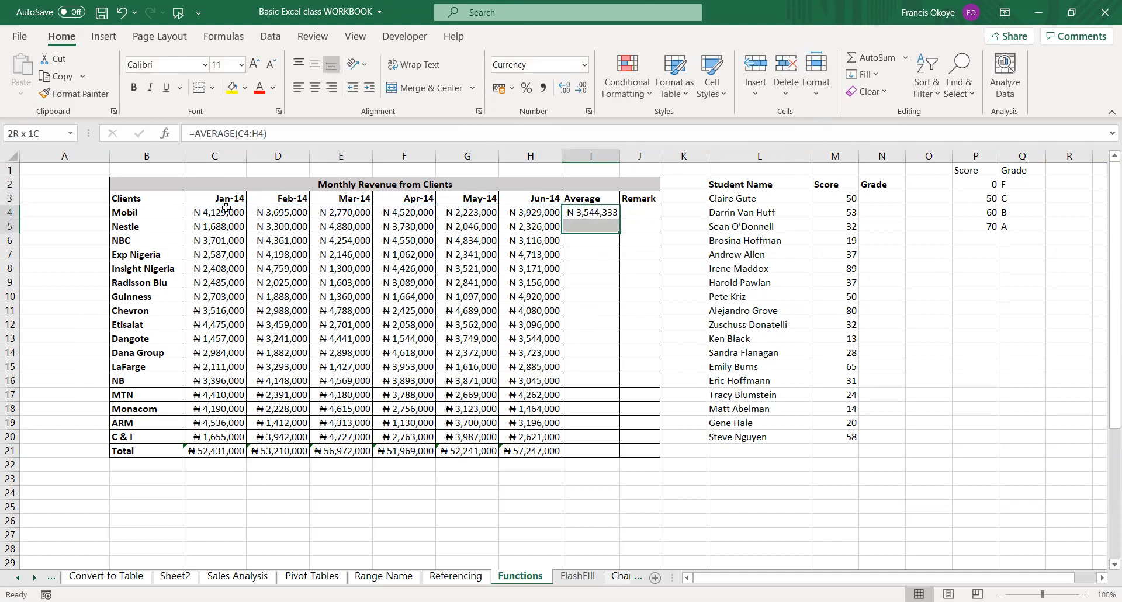
{"action": "key", "text": "shift+Down"}
{"action": "key", "text": "shift+Down"}
{"action": "key", "text": "shift+Up"}
{"action": "key", "text": "shift+Up"}
{"action": "key", "text": "shift+Up"}
{"action": "key", "text": "shift+Up"}
{"action": "key", "text": "shift+Down"}
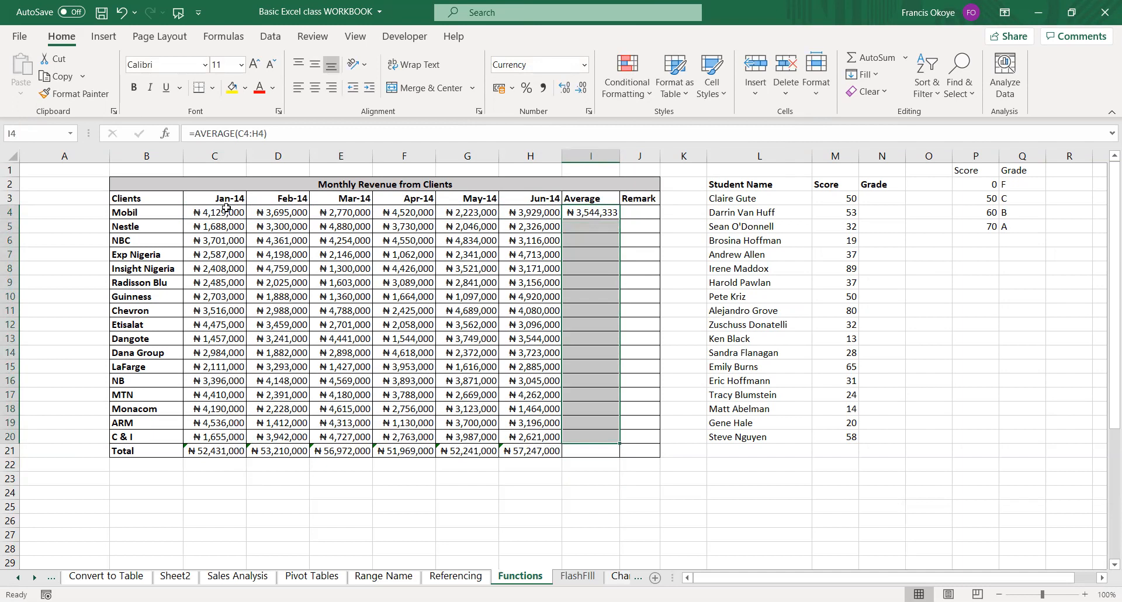
{"action": "key", "text": "ctrl+d"}
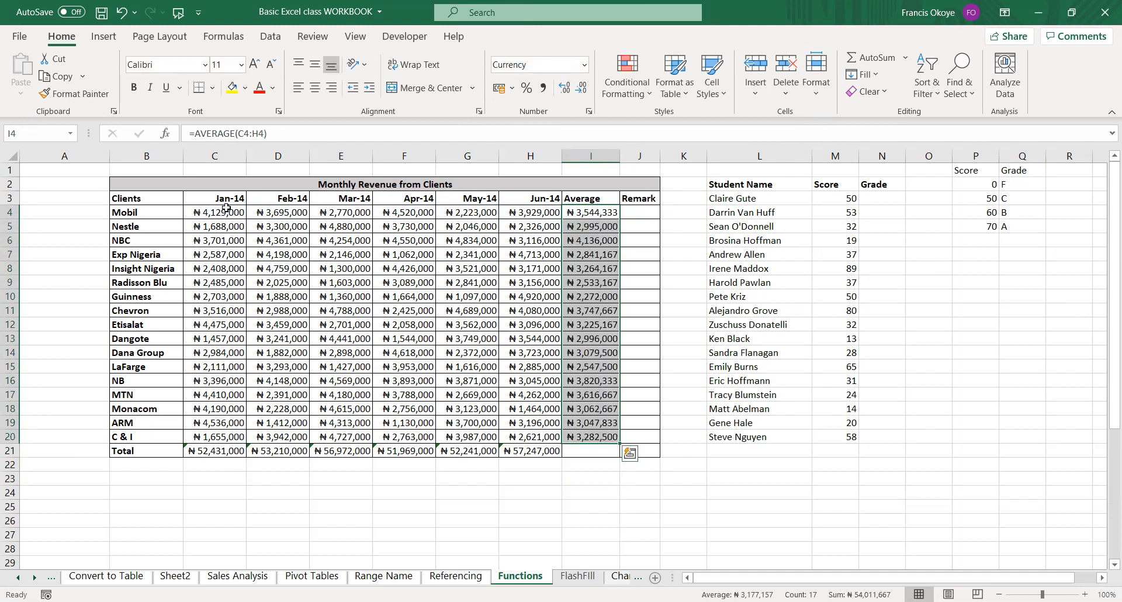
Calculate the overall average of I4:I20 in cell I21 with the AVERAGE function.
{"action": "key", "text": "ctrl+Down"}
{"action": "key", "text": "Down"}
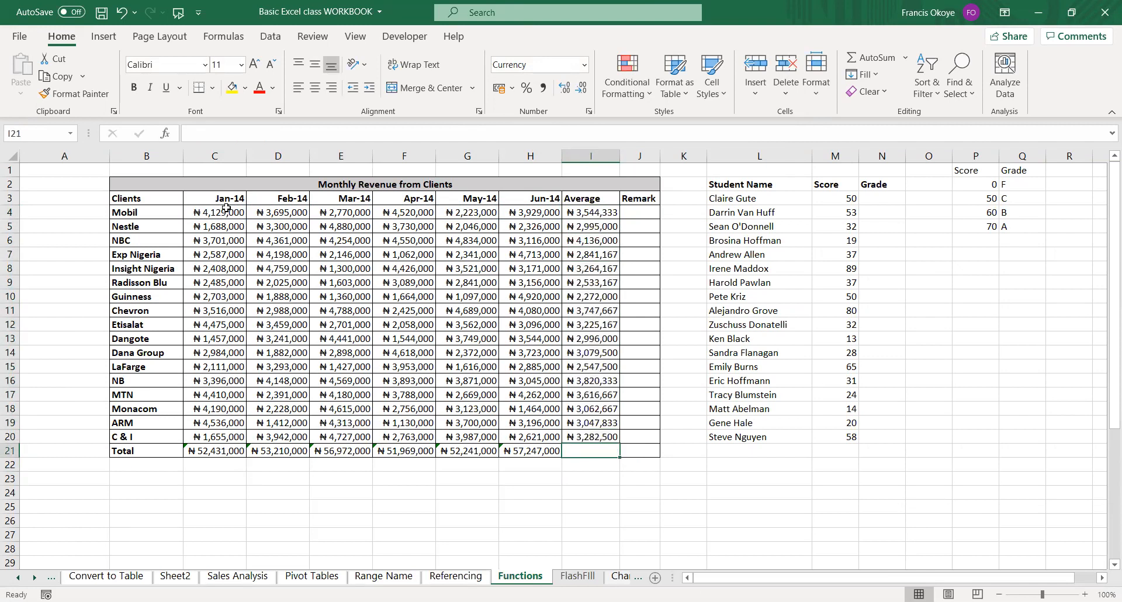
{"action": "type", "text": "=ave"}
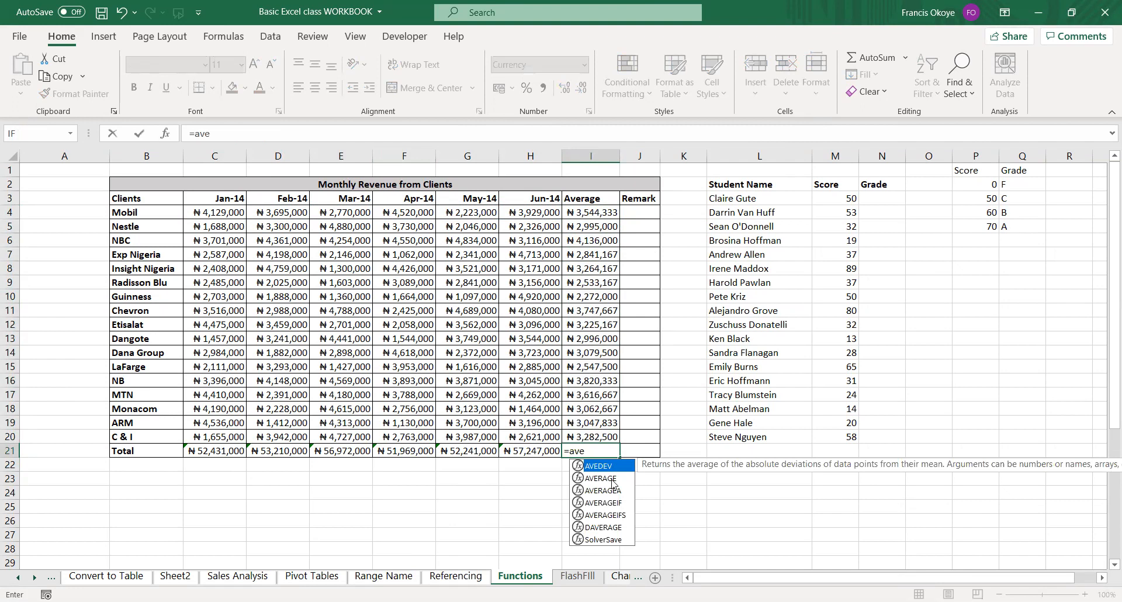
{"action": "key", "text": "Down"}
{"action": "key", "text": "Tab"}
{"action": "left_click", "coordinate": [608, 214]}
{"action": "key", "text": "ctrl+shift+Down"}
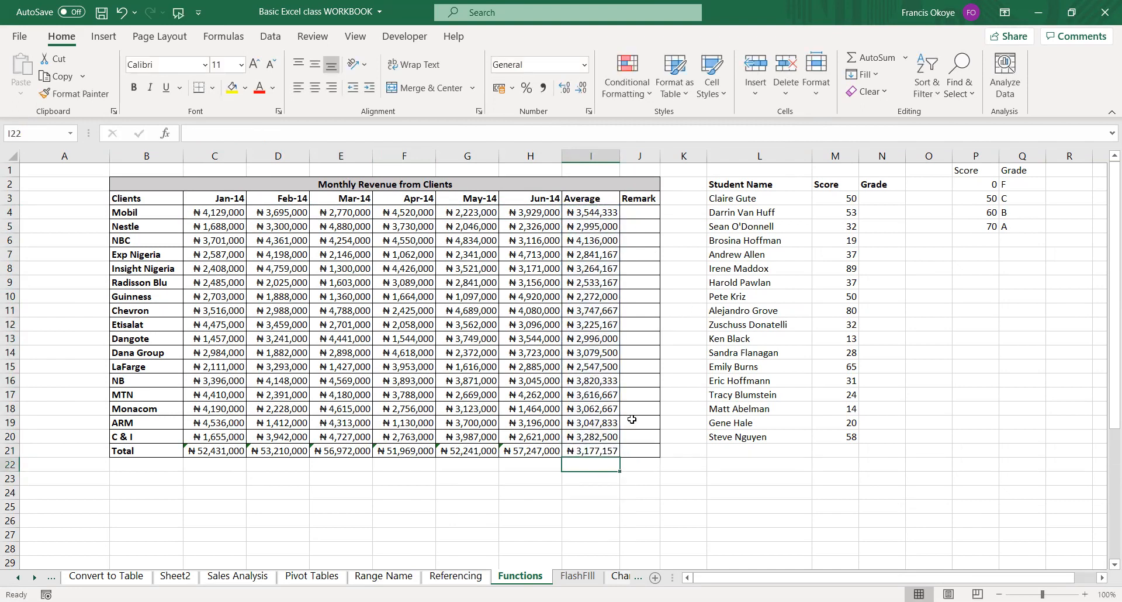
{"action": "key", "text": "ctrl+Return"}
Widen the Remark column to fit its heading and select the remark cell for Mobil, J4.
{"action": "left_click", "coordinate": [656, 198]}
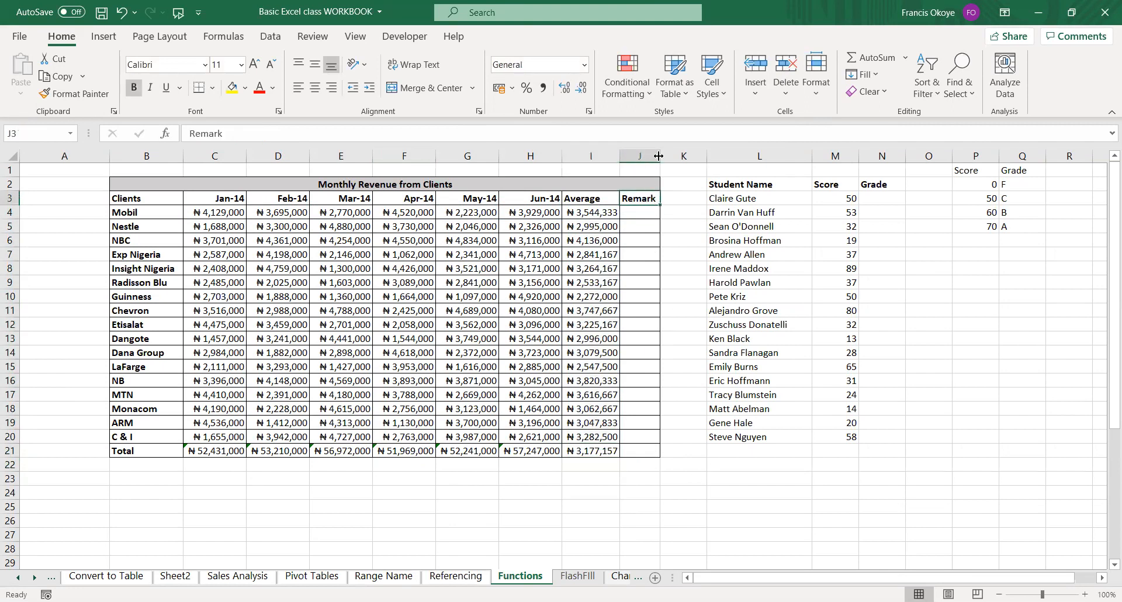
{"action": "left_click", "coordinate": [641, 209]}
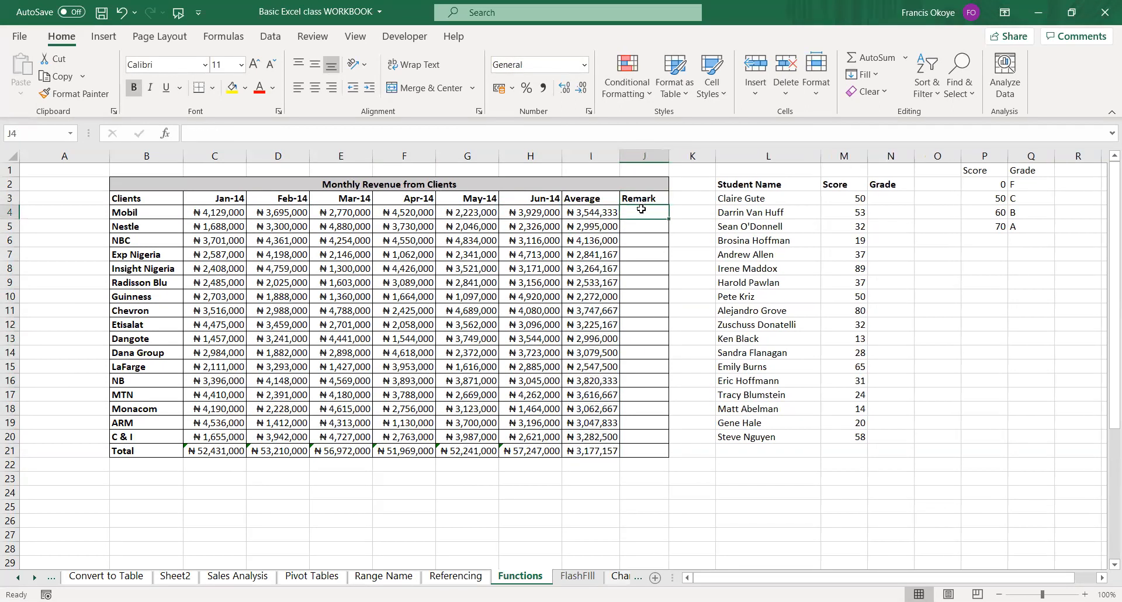
{"action": "type", "text": "="}
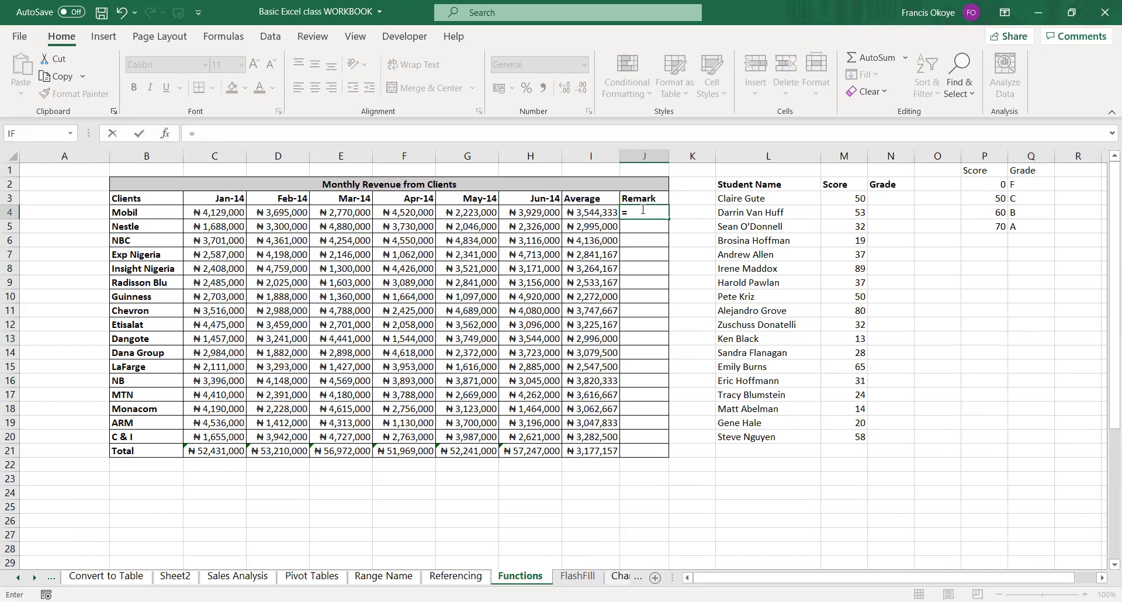
{"action": "type", "text": "IF("}
{"action": "left_click", "coordinate": [596, 211]}
{"action": "type", "text": ">="}
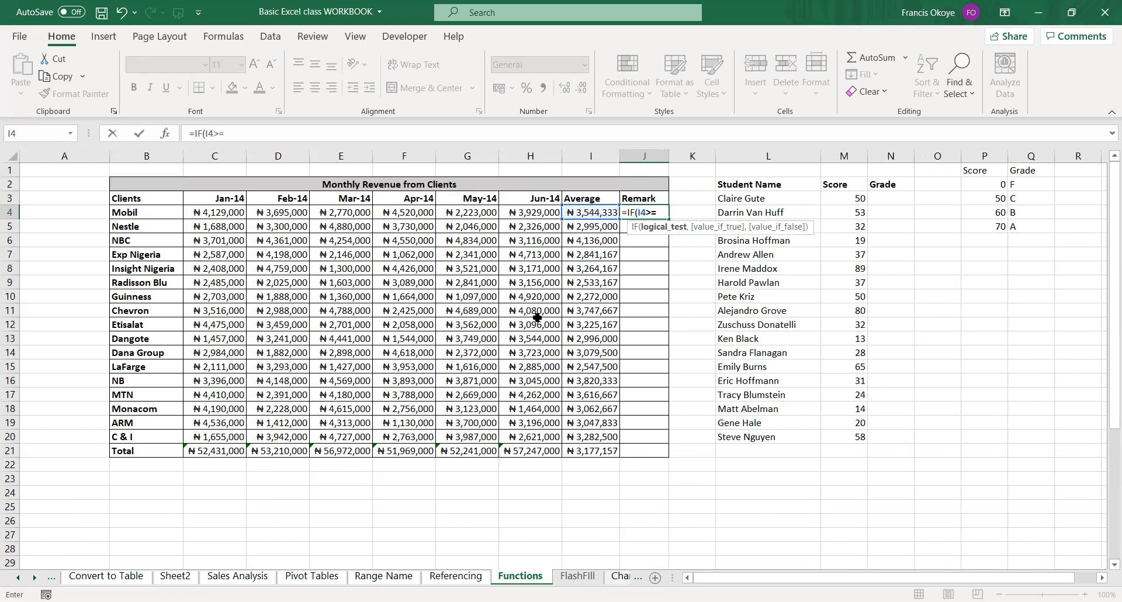
{"action": "left_click", "coordinate": [590, 449]}
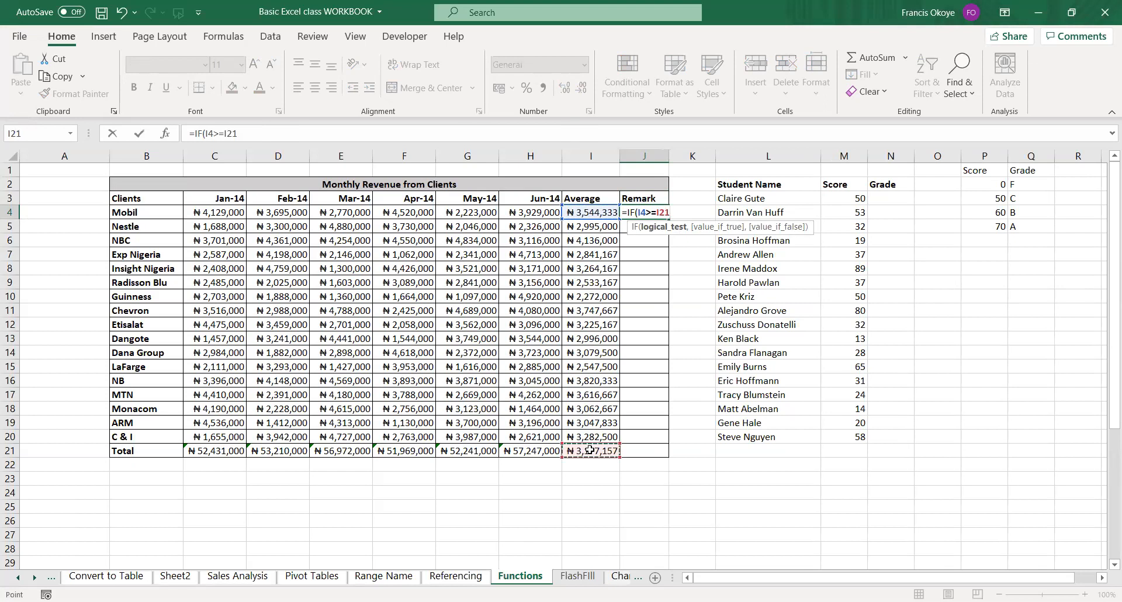
{"action": "key", "text": "F4"}
{"action": "type", "text": ","}
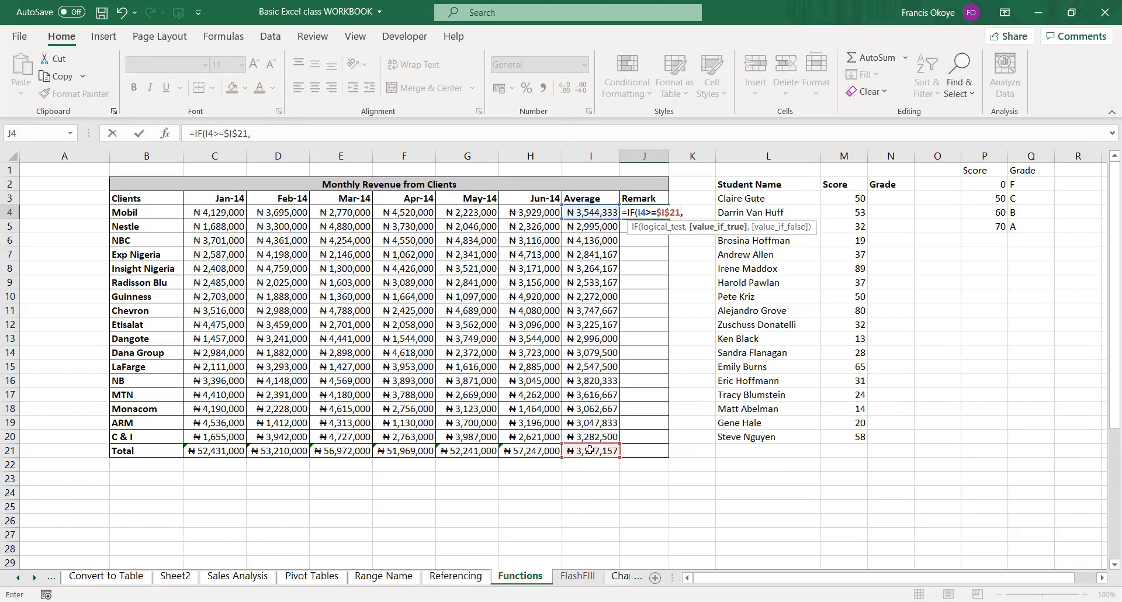
{"action": "key", "text": "shift+Return"}
{"action": "key", "text": "ctrl+z"}
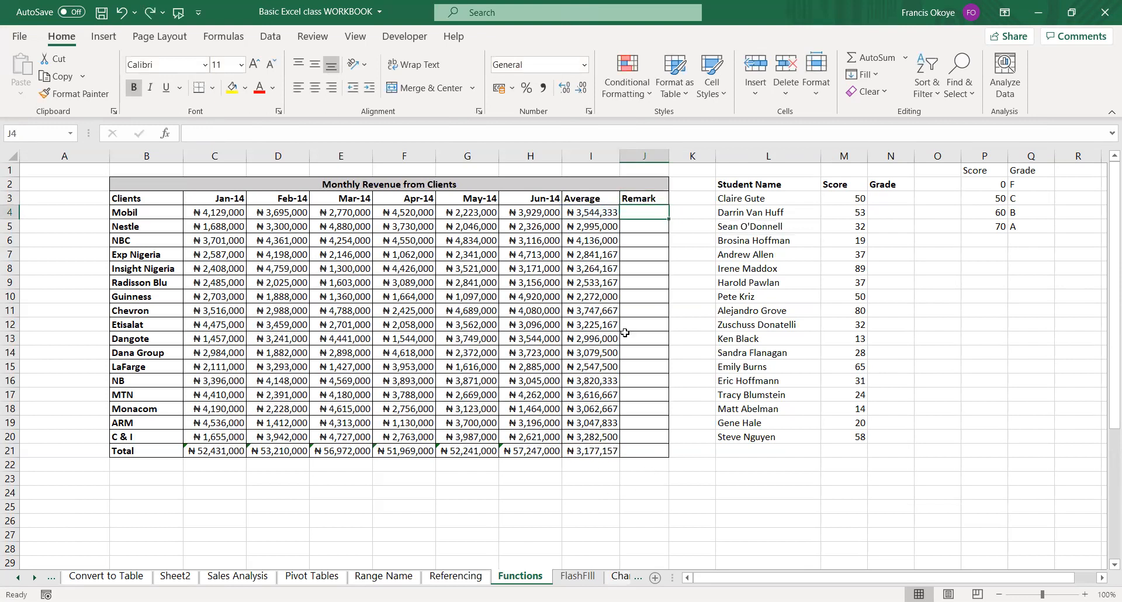
Enter =IF(I4>=$I$21,"Good","Bad") in J4 to rate Mobil against the overall average.
{"action": "type", "text": "="}
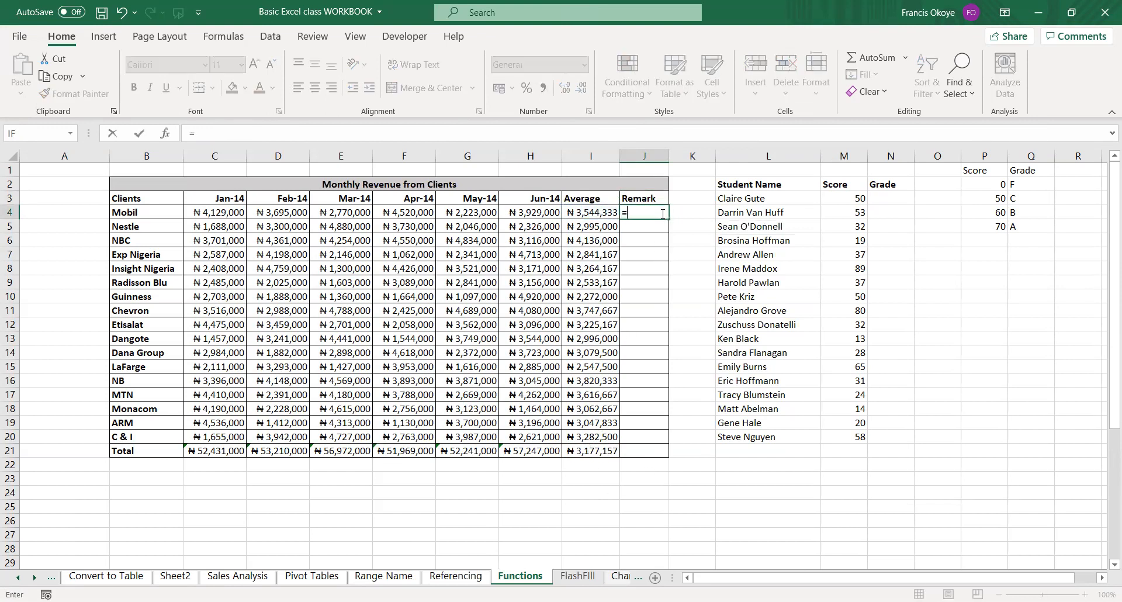
{"action": "type", "text": "if"}
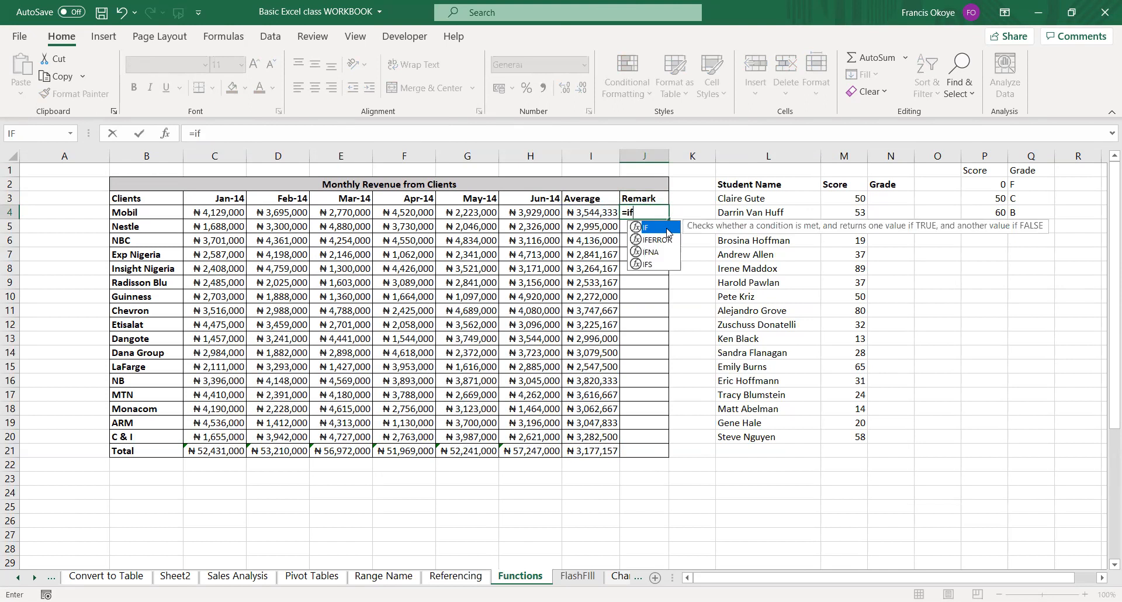
{"action": "key", "text": "Tab"}
{"action": "left_click", "coordinate": [592, 451]}
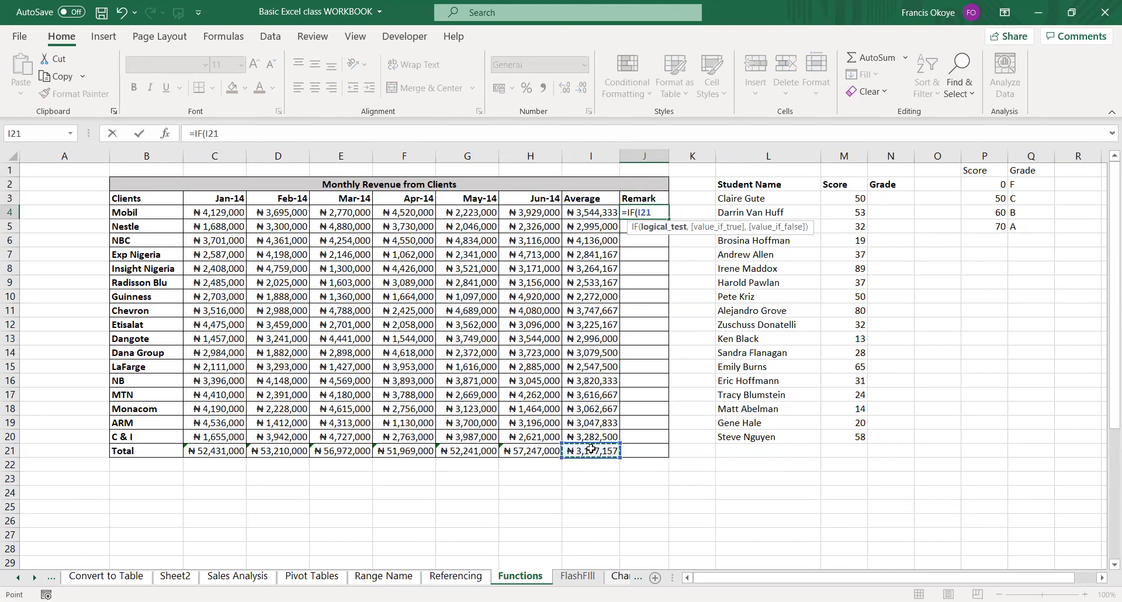
{"action": "left_click", "coordinate": [590, 212]}
{"action": "type", "text": ">="}
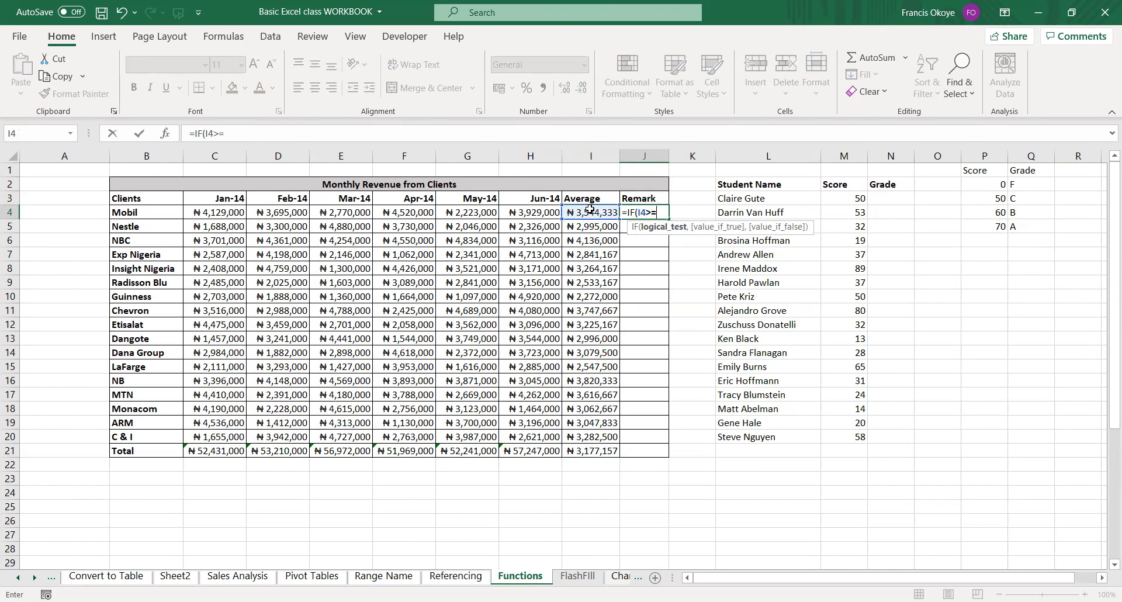
{"action": "left_click", "coordinate": [585, 448]}
{"action": "key", "text": "F4"}
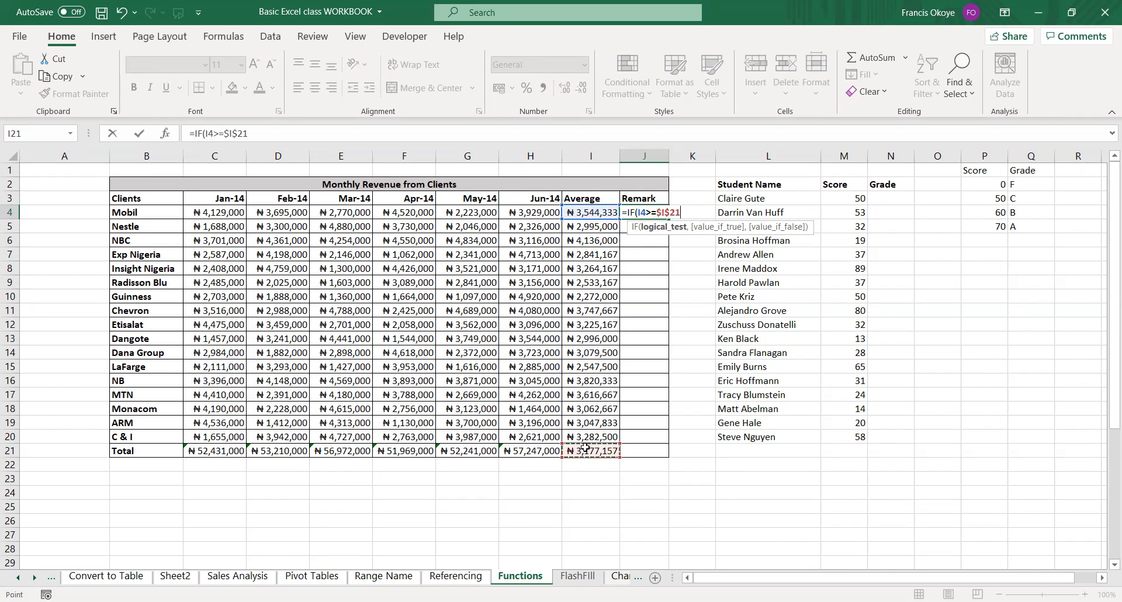
{"action": "type", "text": ",\"Good"}
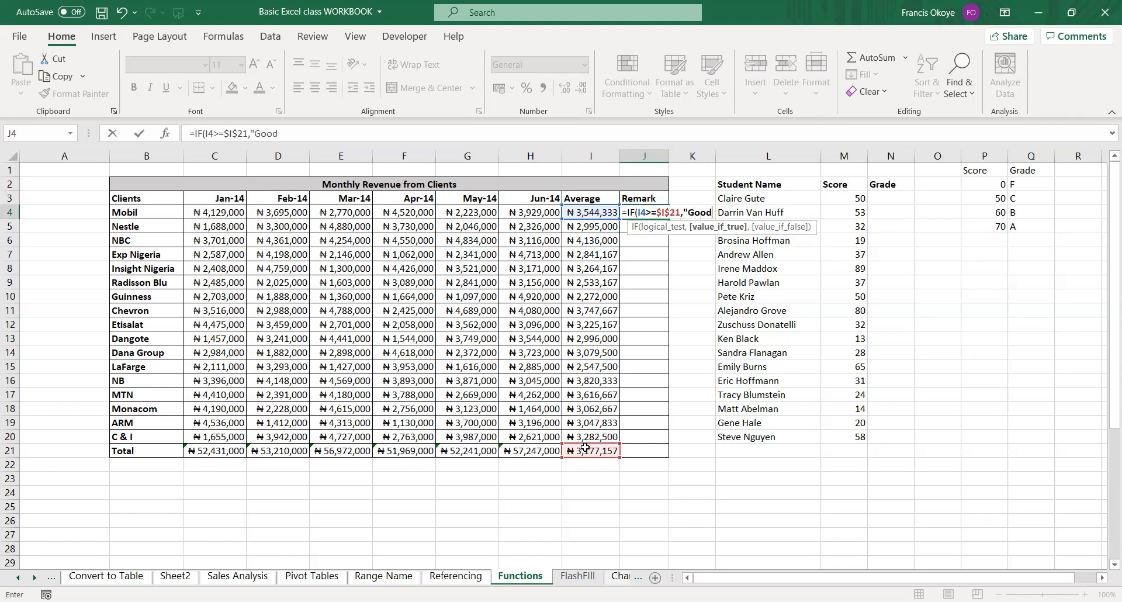
{"action": "type", "text": "\",\"Bad"}
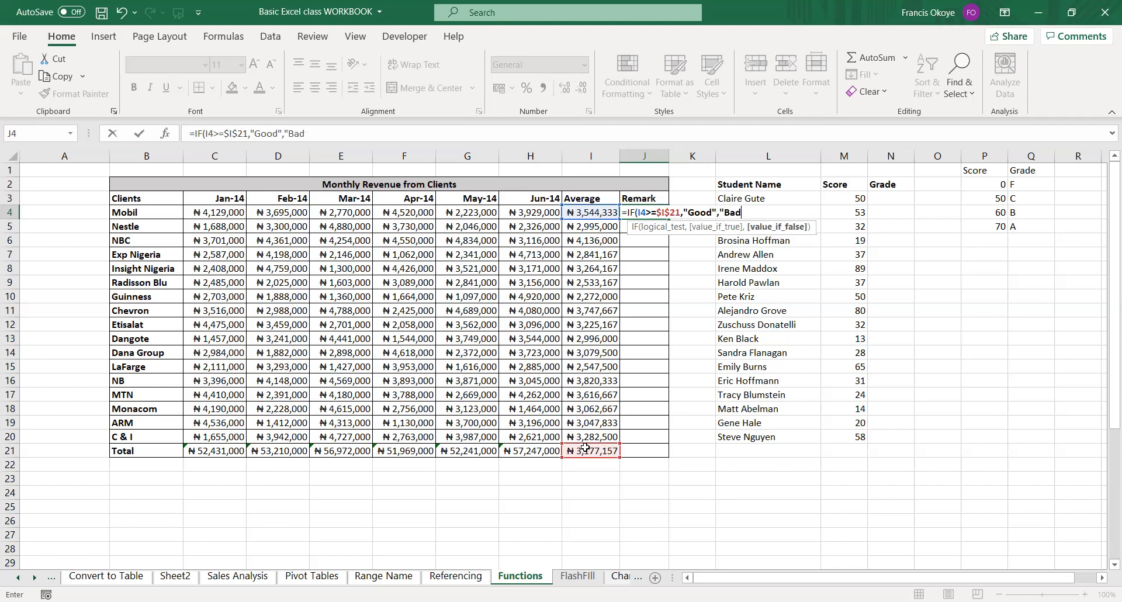
{"action": "type", "text": "\")"}
{"action": "key", "text": "Return"}
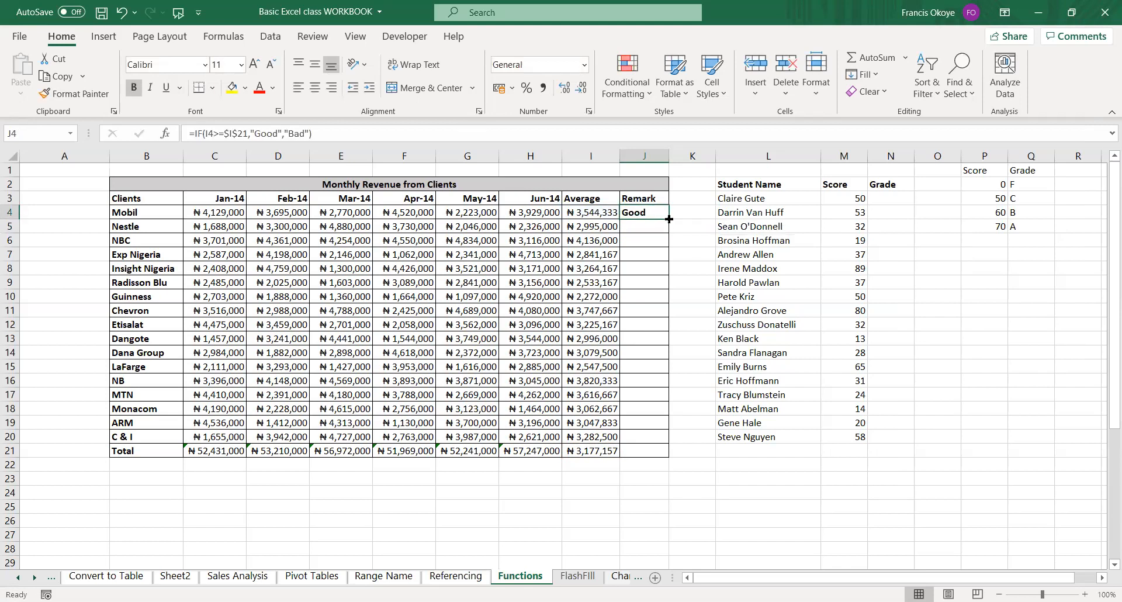
Fill the IF formula from J4 down the Remark column to J20 for the remaining clients.
{"action": "left_click_drag", "start_coordinate": [669, 220], "coordinate": [669, 441]}
{"action": "left_click", "coordinate": [646, 465]}
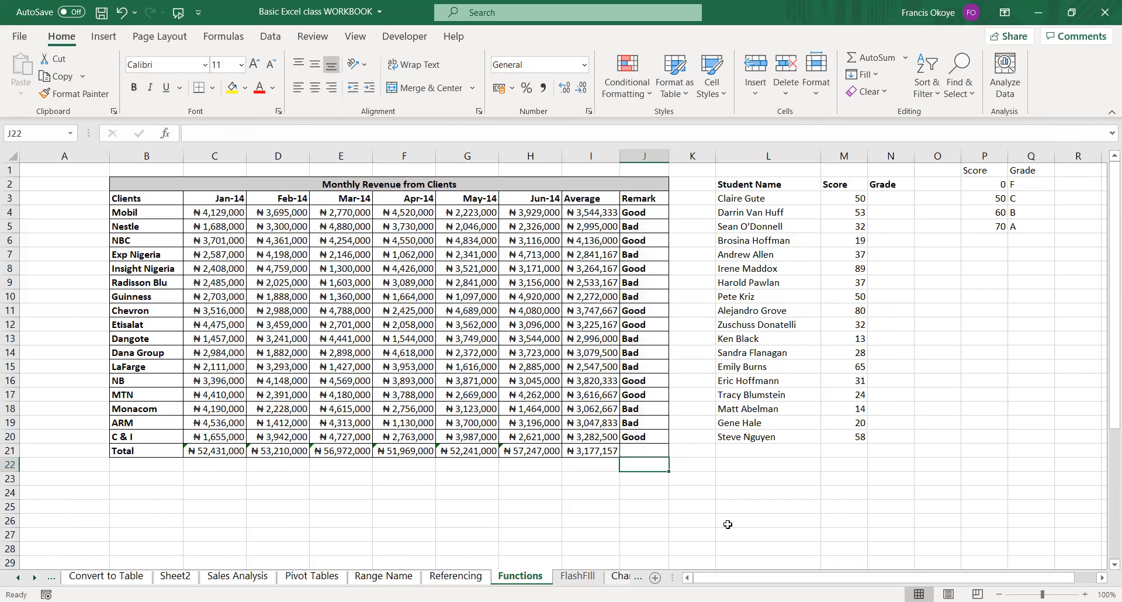
{"action": "left_click", "coordinate": [660, 492]}
Add the notes NESTED IF in J23 and IFS in J24, auto-fitting the width of column J.
{"action": "left_click", "coordinate": [653, 477]}
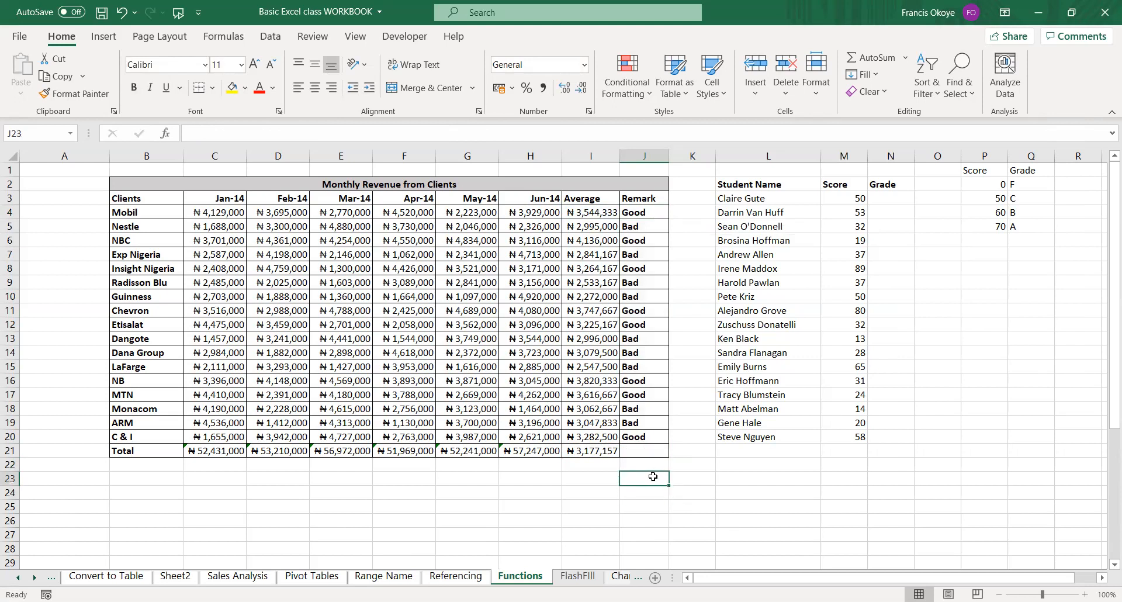
{"action": "type", "text": "NESTED IF"}
{"action": "key", "text": "Return"}
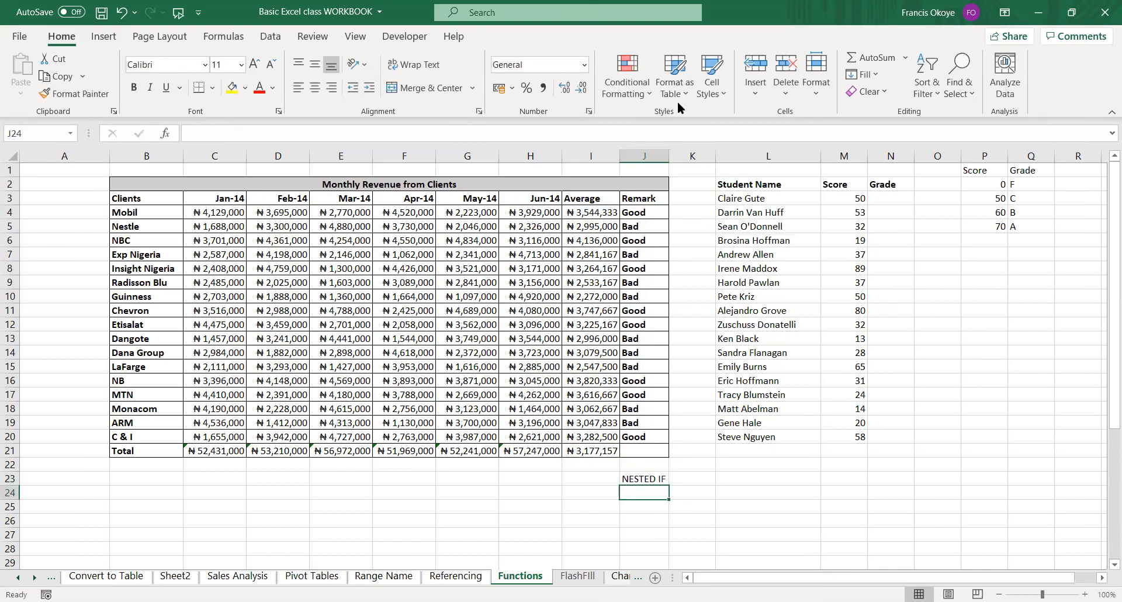
{"action": "double_click", "coordinate": [668, 157]}
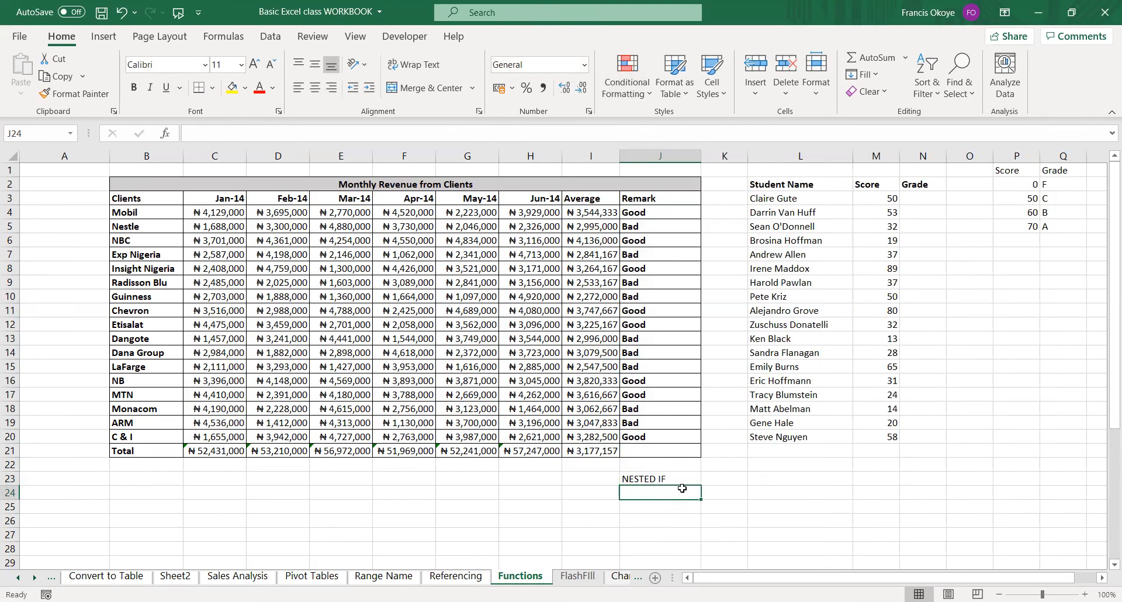
{"action": "type", "text": "IFS"}
{"action": "key", "text": "Return"}
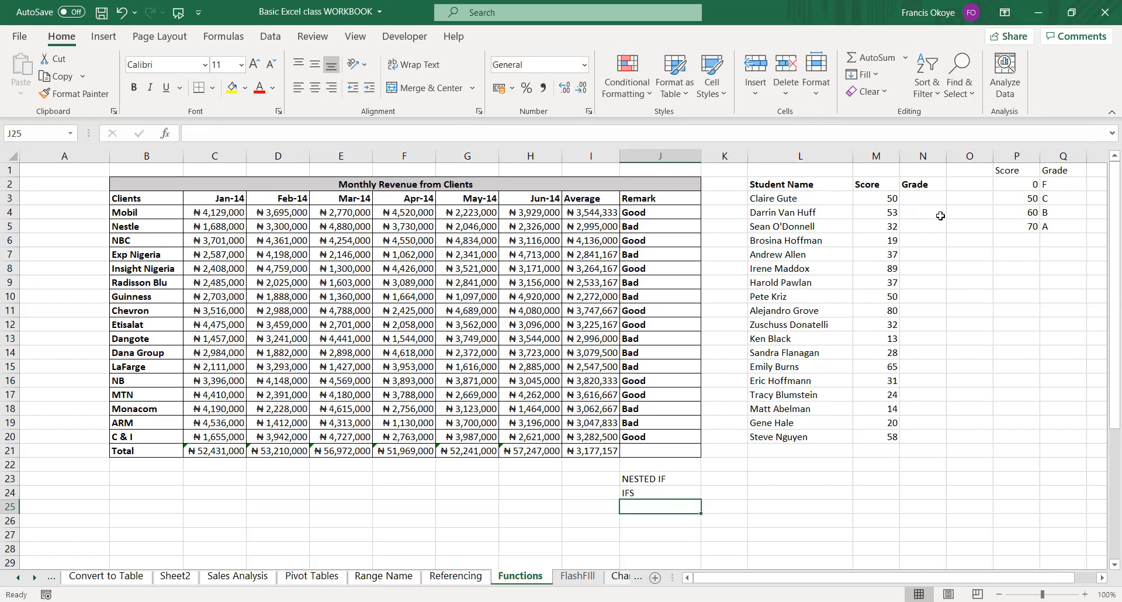
{"action": "left_click", "coordinate": [928, 201]}
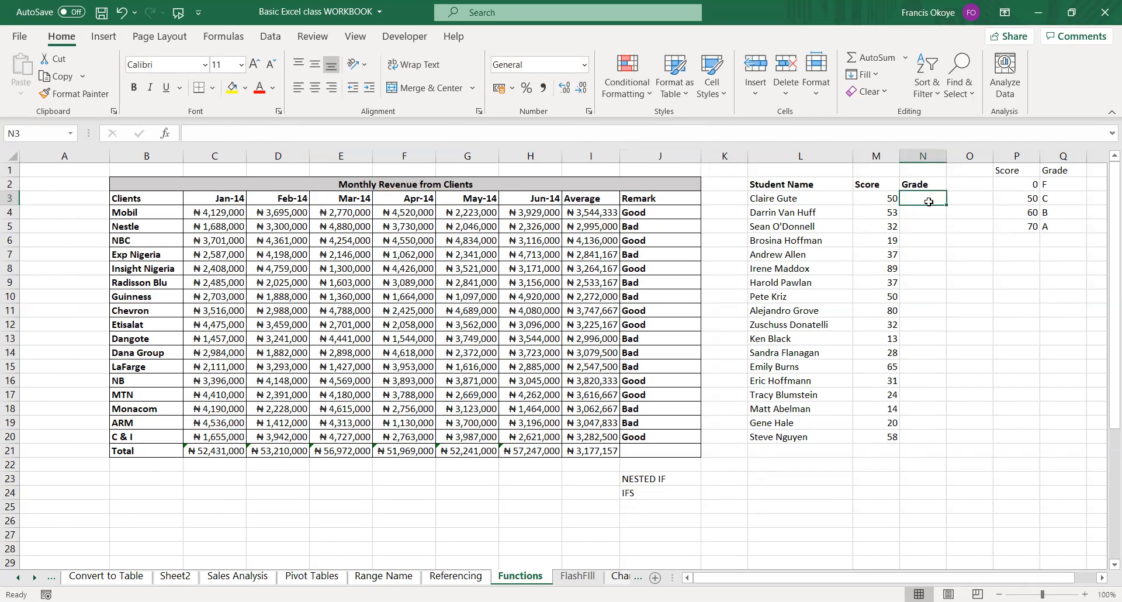
{"action": "type", "text": "=V;"}
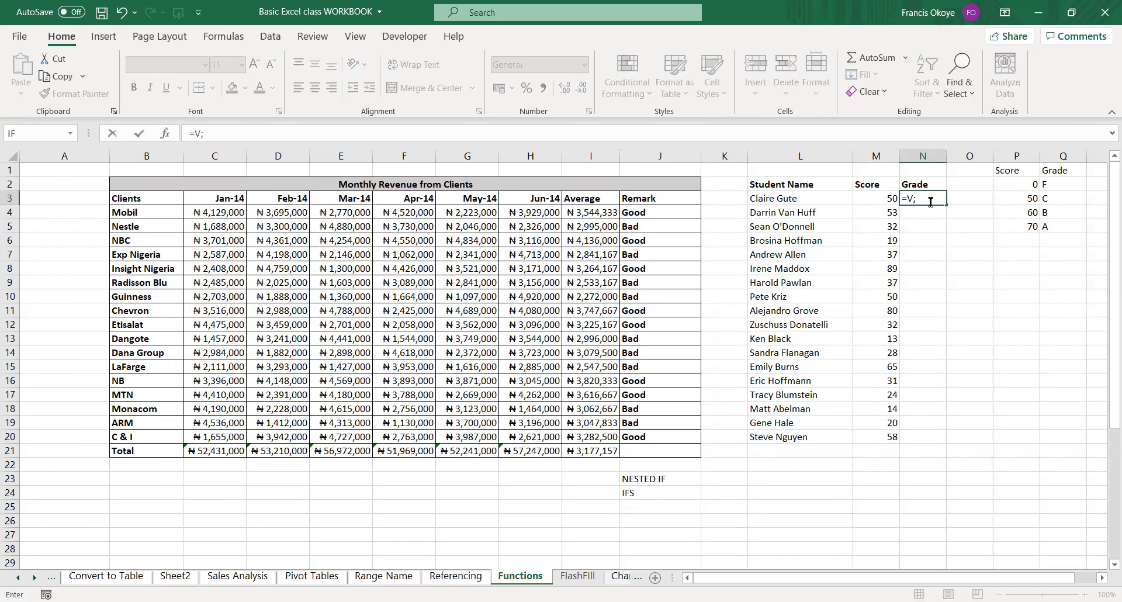
{"action": "key", "text": "BackSpace"}
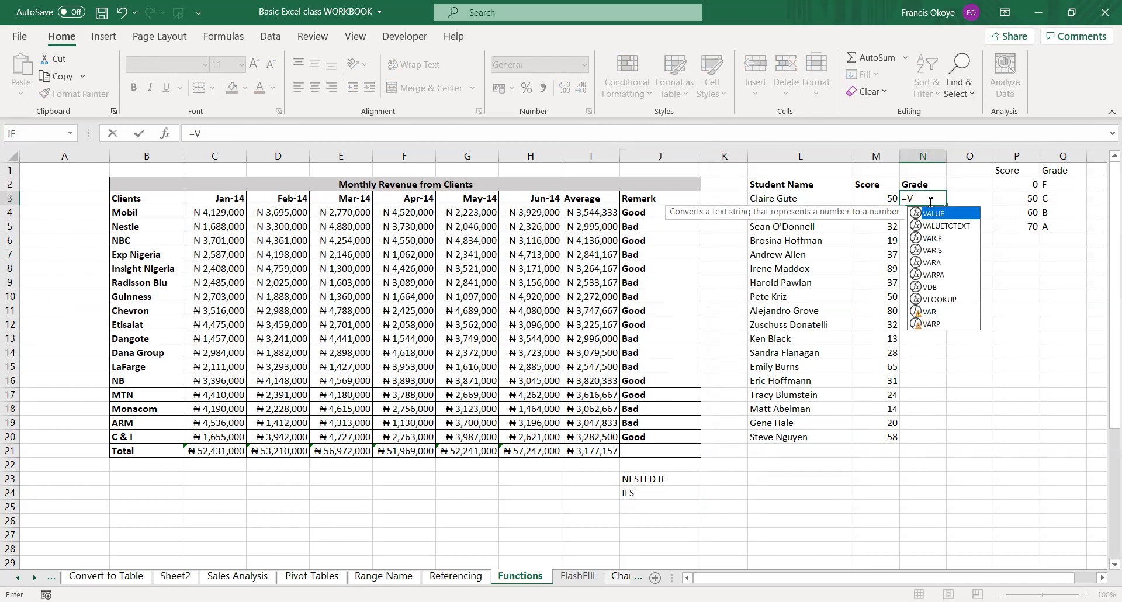
{"action": "type", "text": "LOOKUP("}
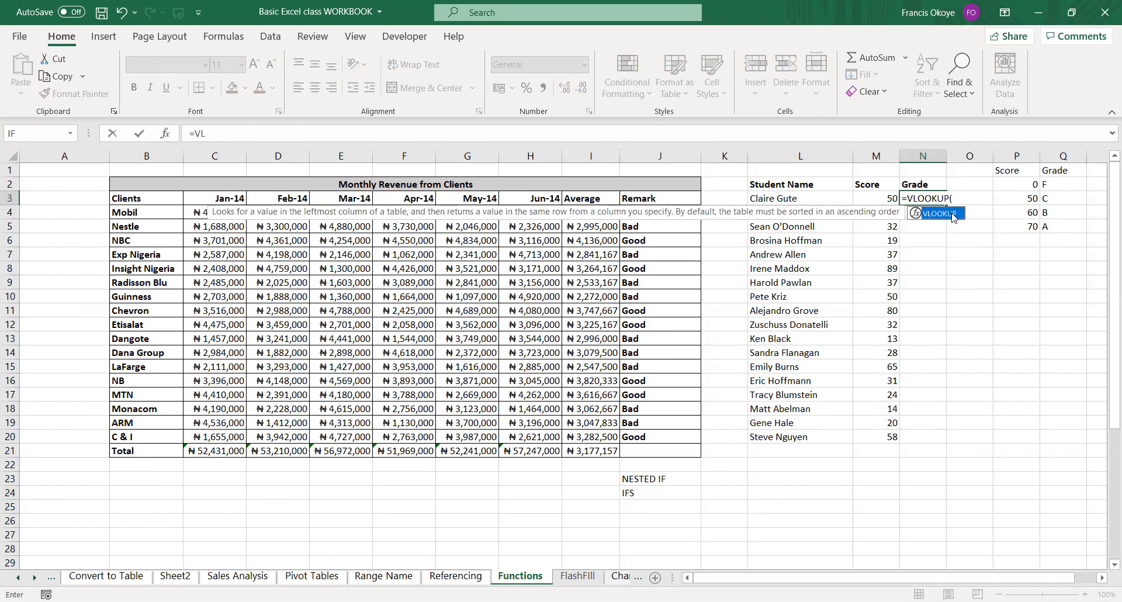
{"action": "double_click", "coordinate": [951, 212]}
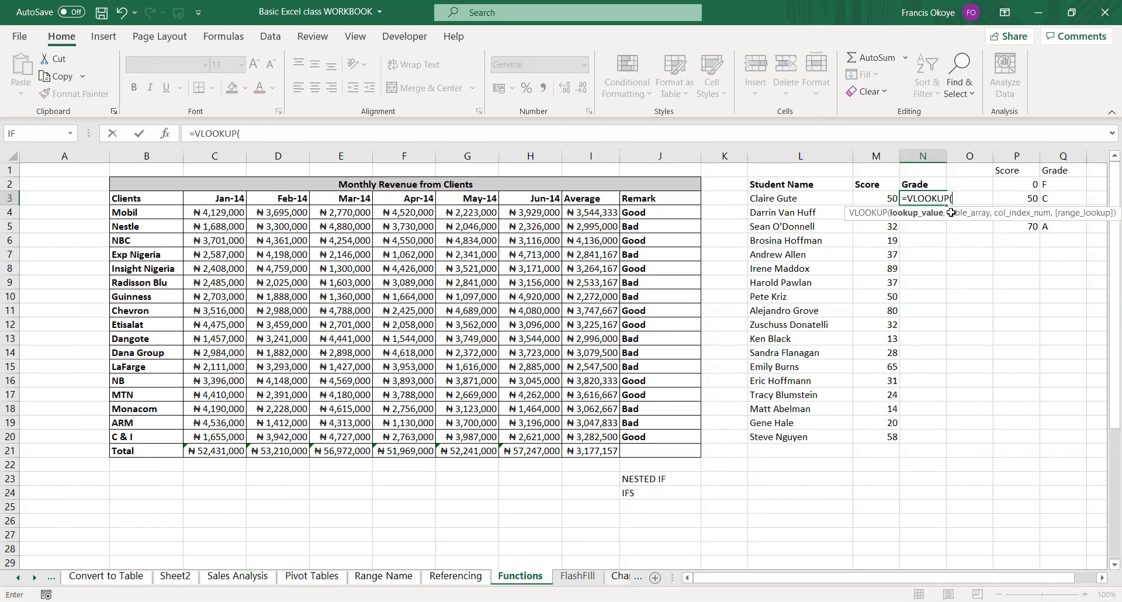
{"action": "key", "text": "Escape"}
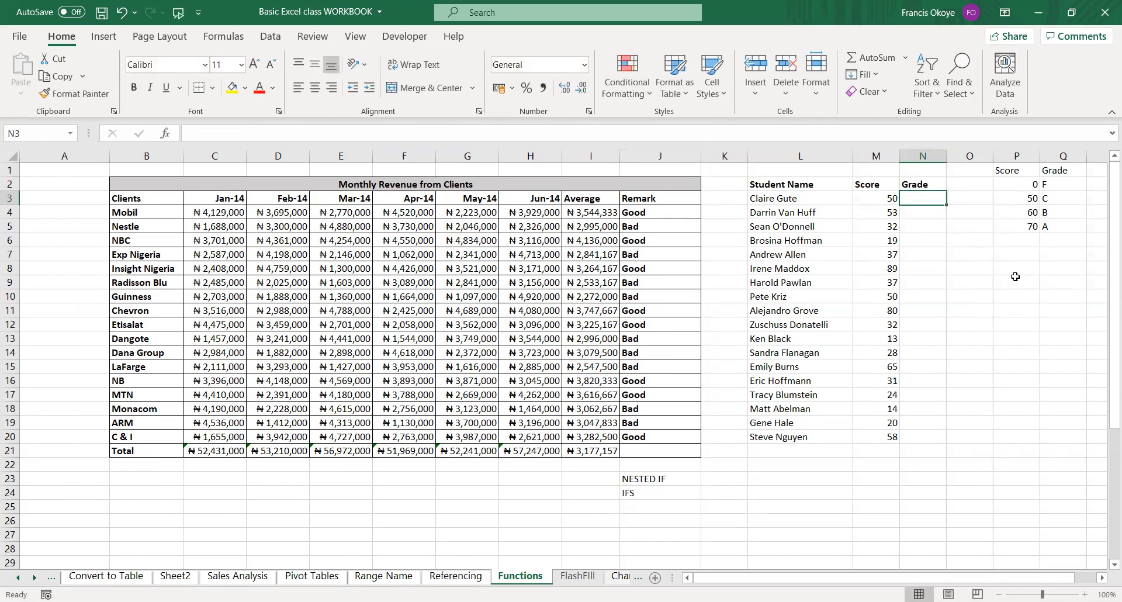
Check the Score and Grade lookup table in P1:Q5, and slightly widen columns O and Q.
{"action": "left_click", "coordinate": [1018, 223]}
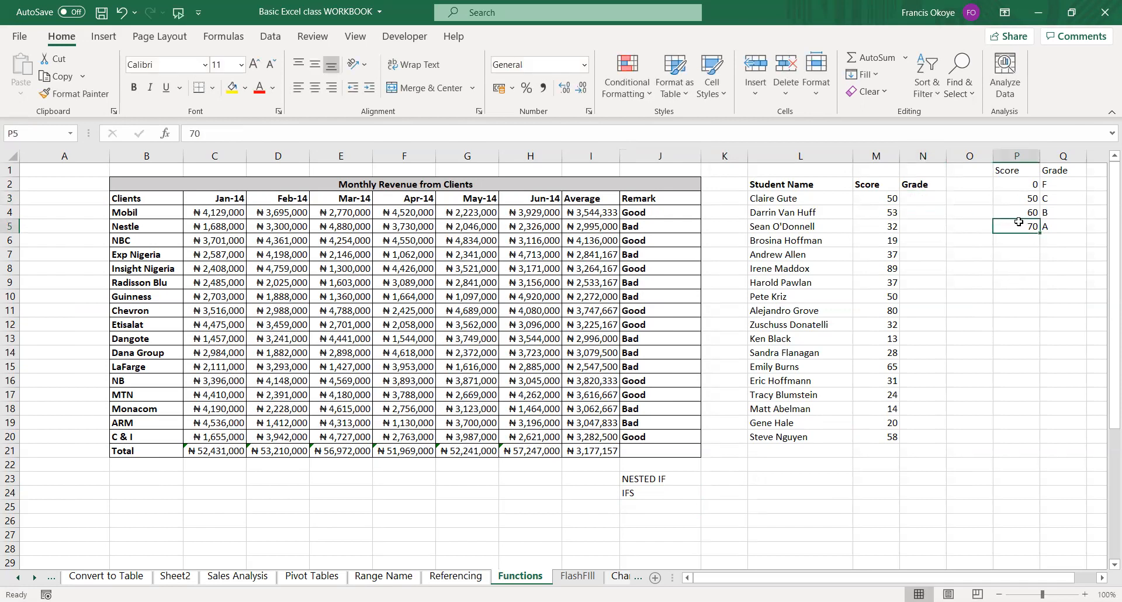
{"action": "left_click", "coordinate": [1021, 170]}
{"action": "left_click_drag", "start_coordinate": [1020, 171], "coordinate": [1052, 224]}
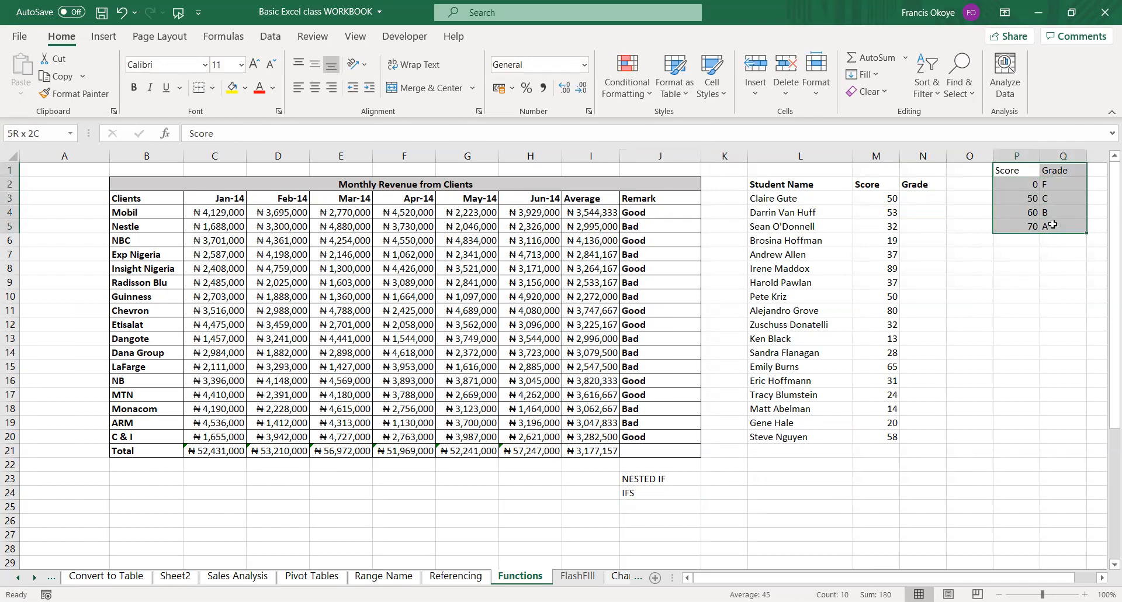
{"action": "left_click", "coordinate": [1034, 185]}
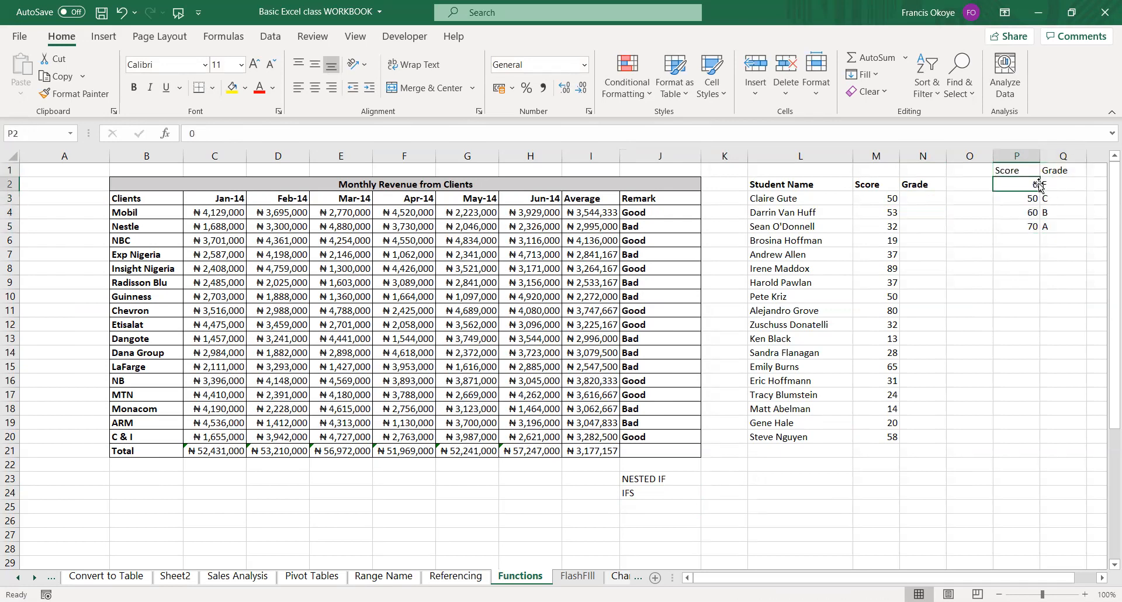
{"action": "left_click", "coordinate": [1033, 228]}
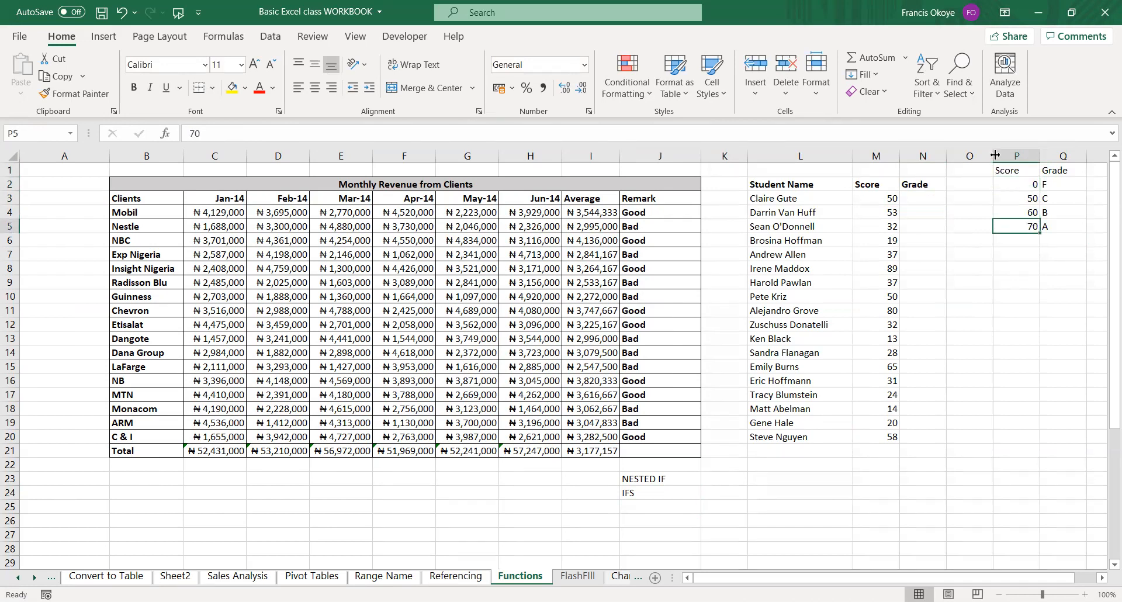
{"action": "left_click_drag", "start_coordinate": [996, 154], "coordinate": [1005, 155]}
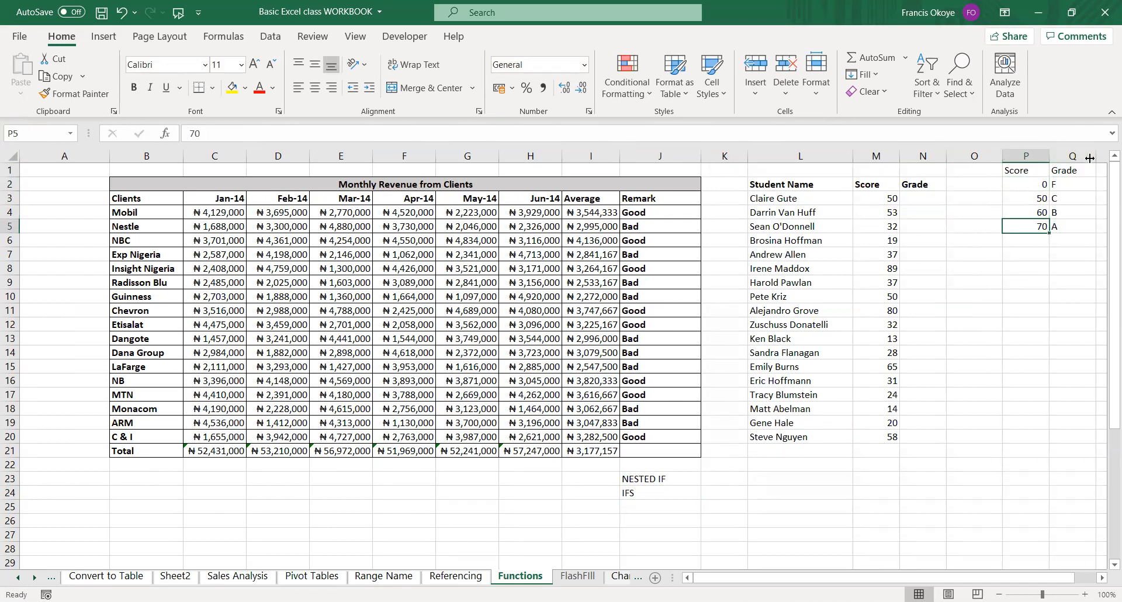
{"action": "left_click_drag", "start_coordinate": [1090, 158], "coordinate": [1099, 157]}
Enter the score range notes 70-100 in O5 and 60-69 in O4, beside the matching lookup scores.
{"action": "left_click", "coordinate": [1038, 185]}
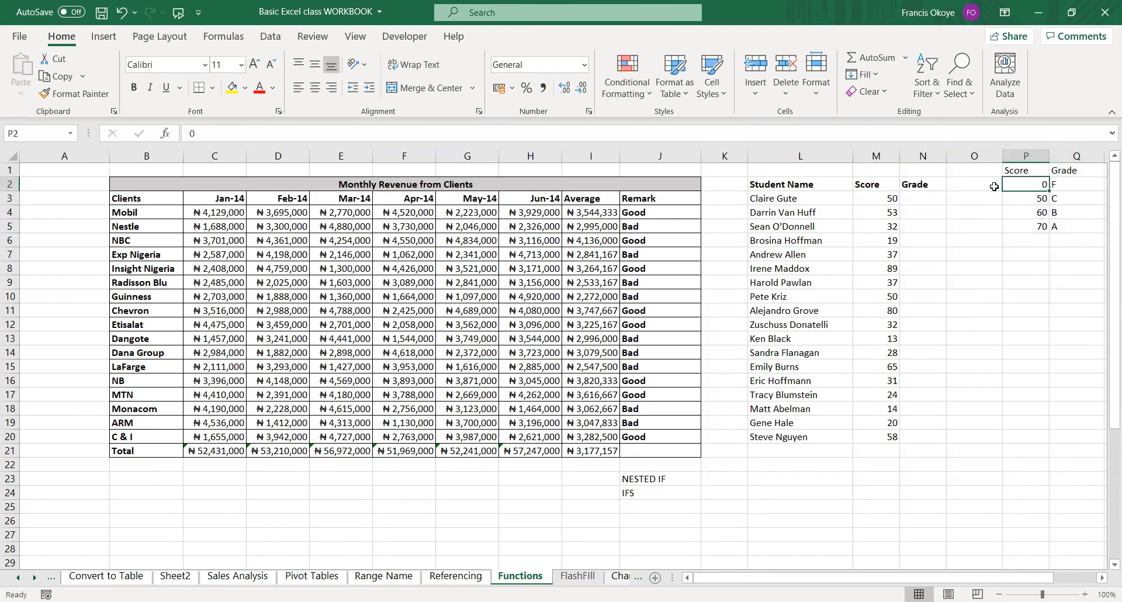
{"action": "left_click", "coordinate": [994, 187]}
{"action": "left_click", "coordinate": [984, 229]}
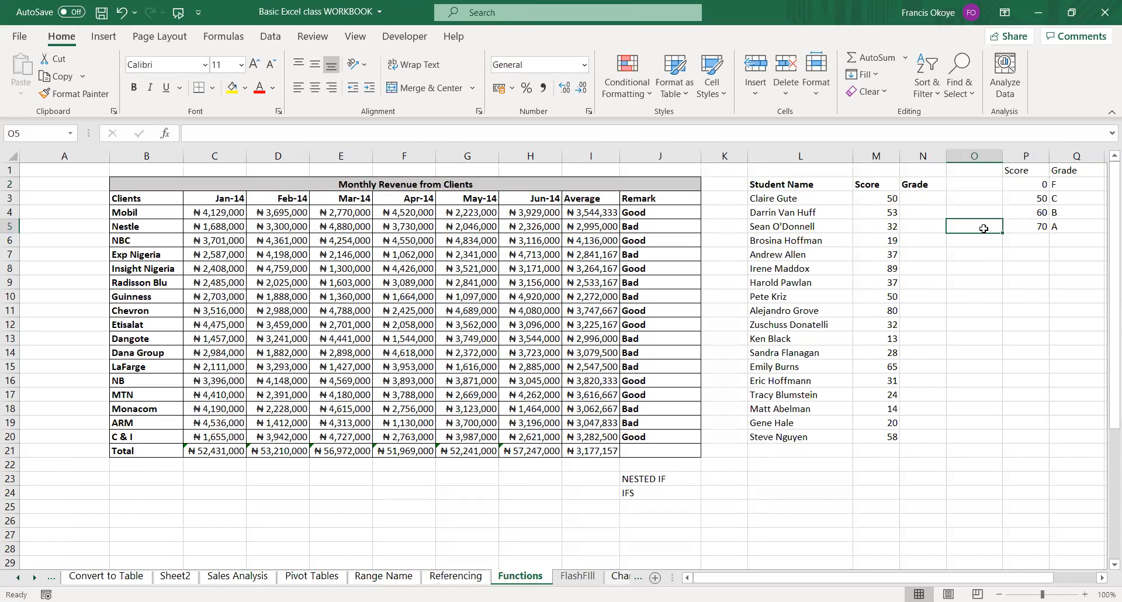
{"action": "type", "text": "70-"}
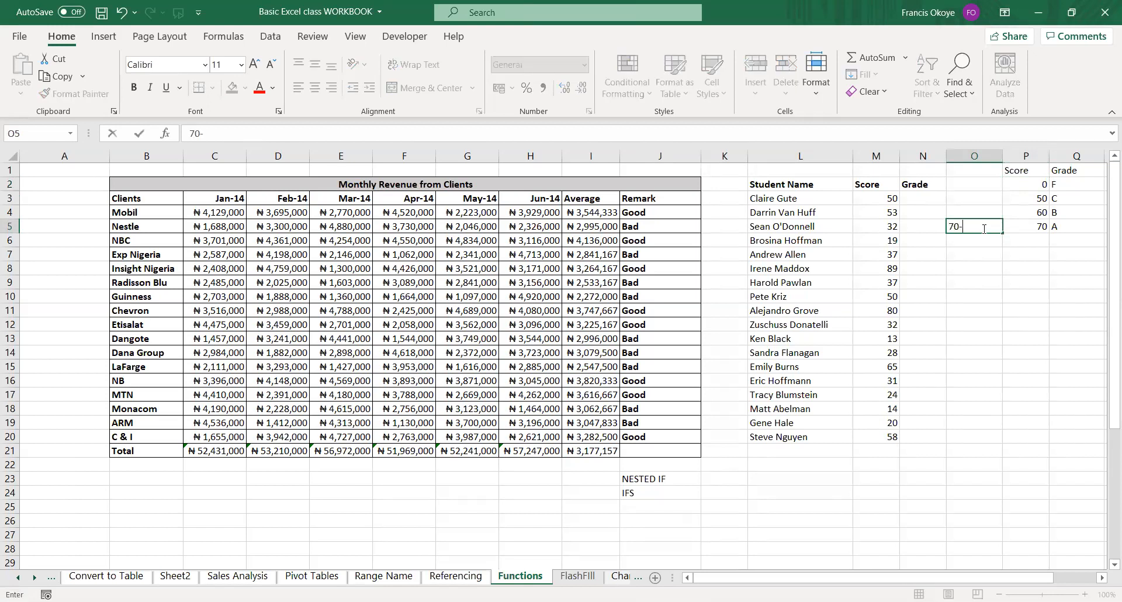
{"action": "type", "text": "100"}
{"action": "key", "text": "Up"}
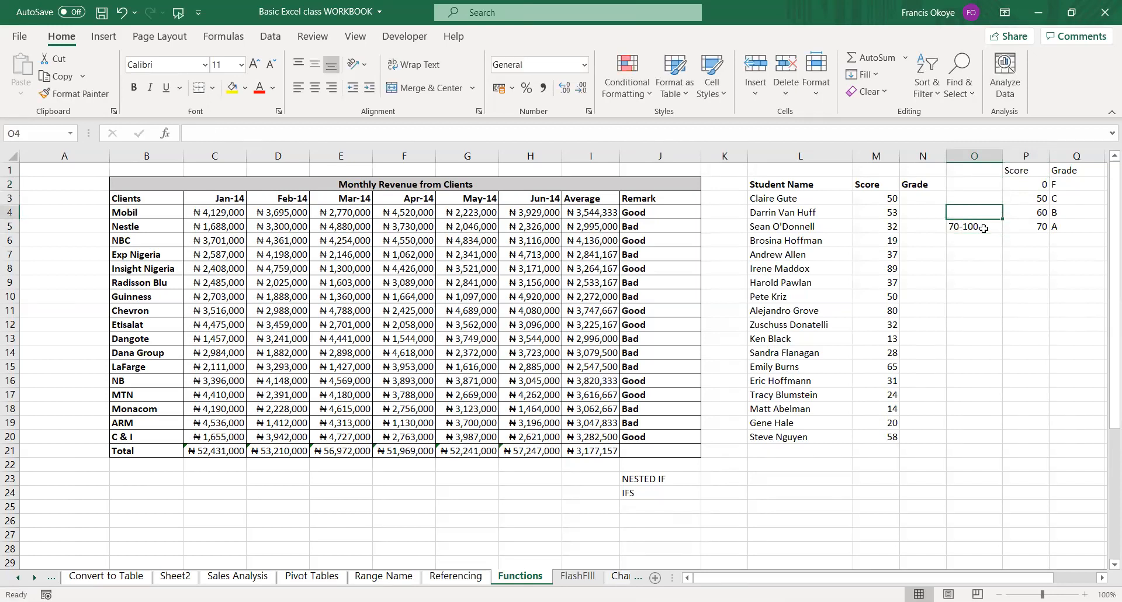
{"action": "type", "text": "6"}
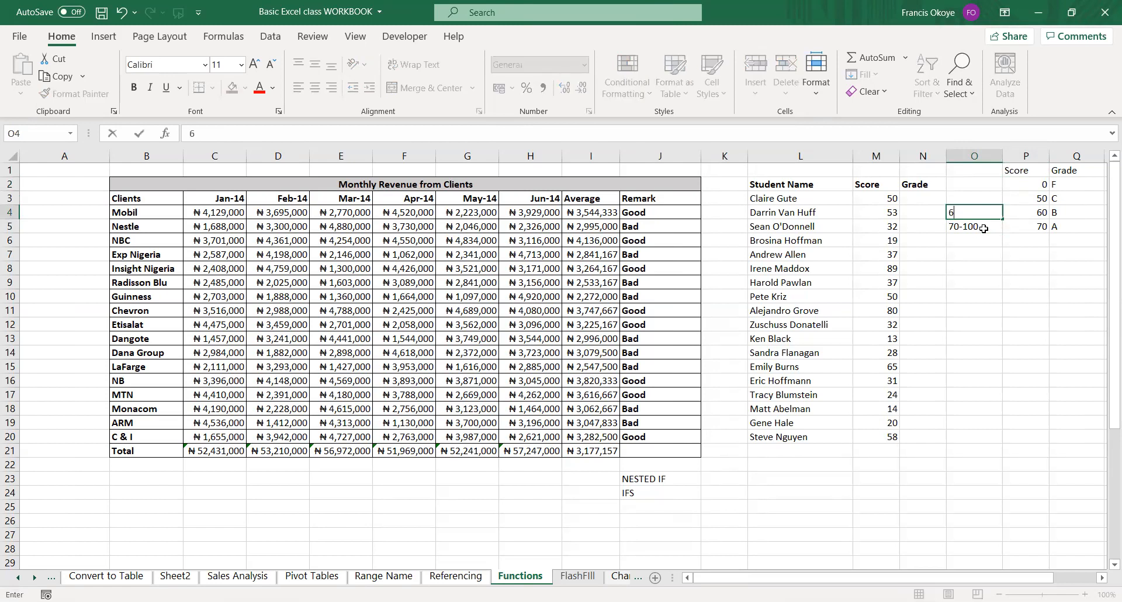
{"action": "type", "text": "0-69"}
{"action": "key", "text": "Up"}
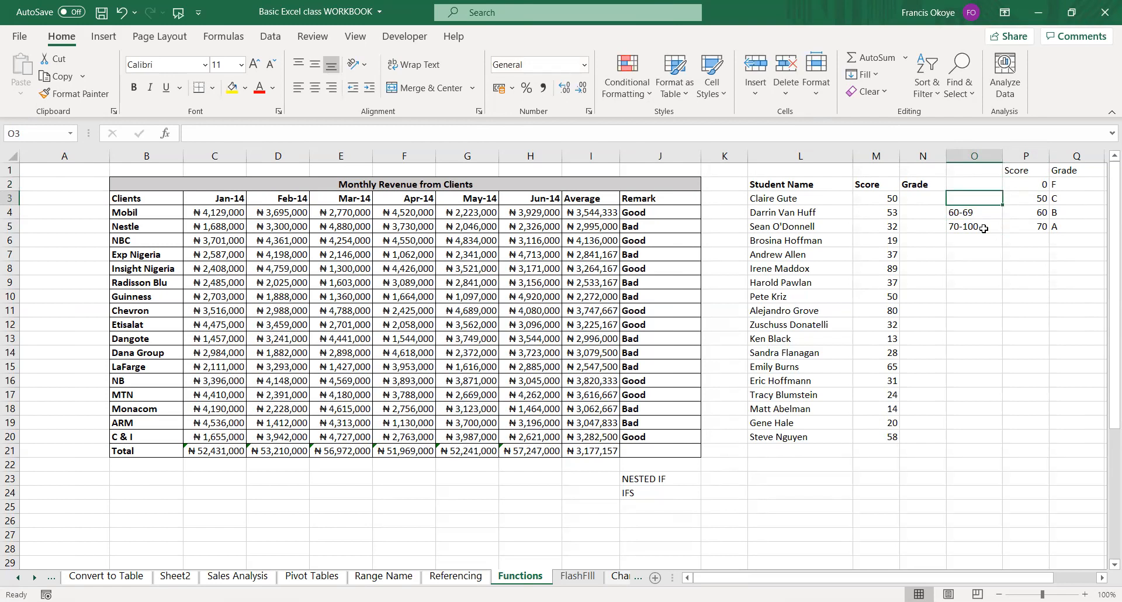
Enter the score range notes 50-59 in O3 and 0-49 in O2.
{"action": "type", "text": "50-"}
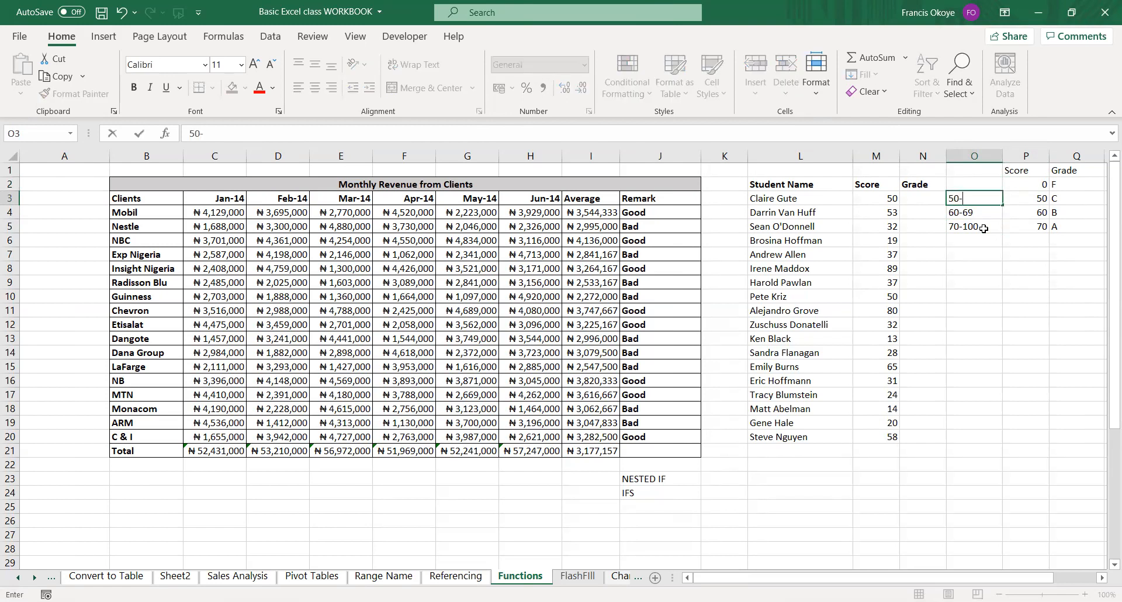
{"action": "type", "text": "59"}
{"action": "key", "text": "Up"}
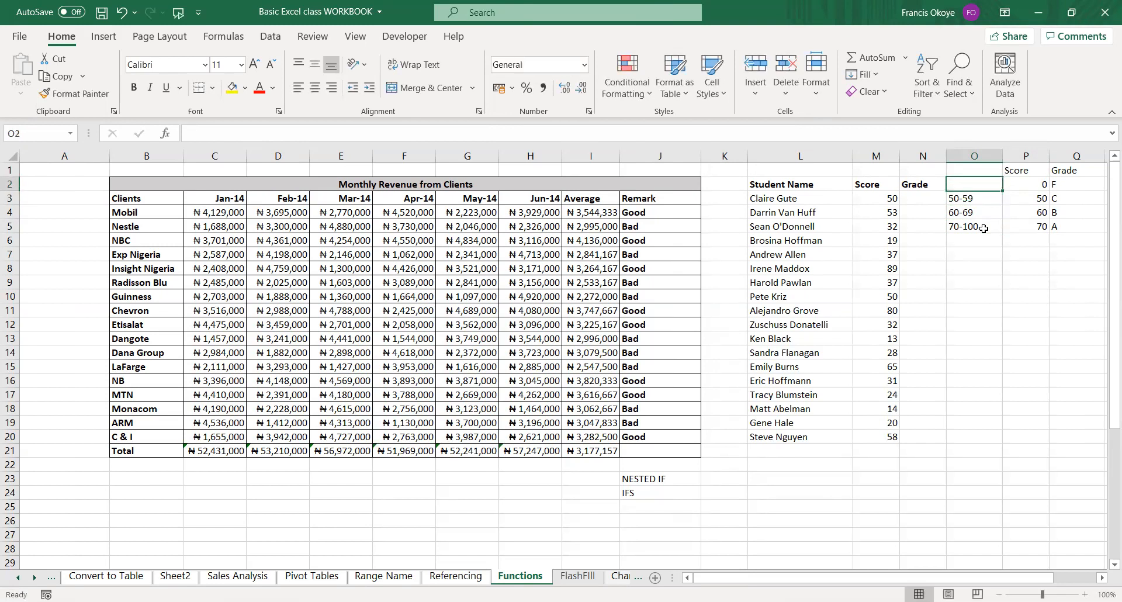
{"action": "type", "text": "0-49"}
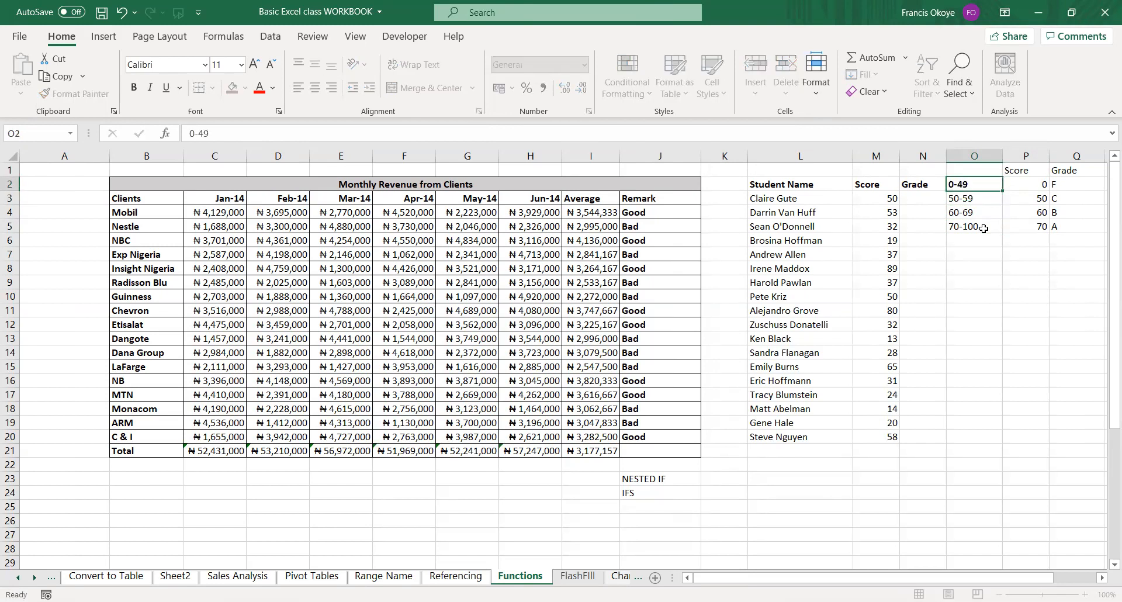
{"action": "key", "text": "Return"}
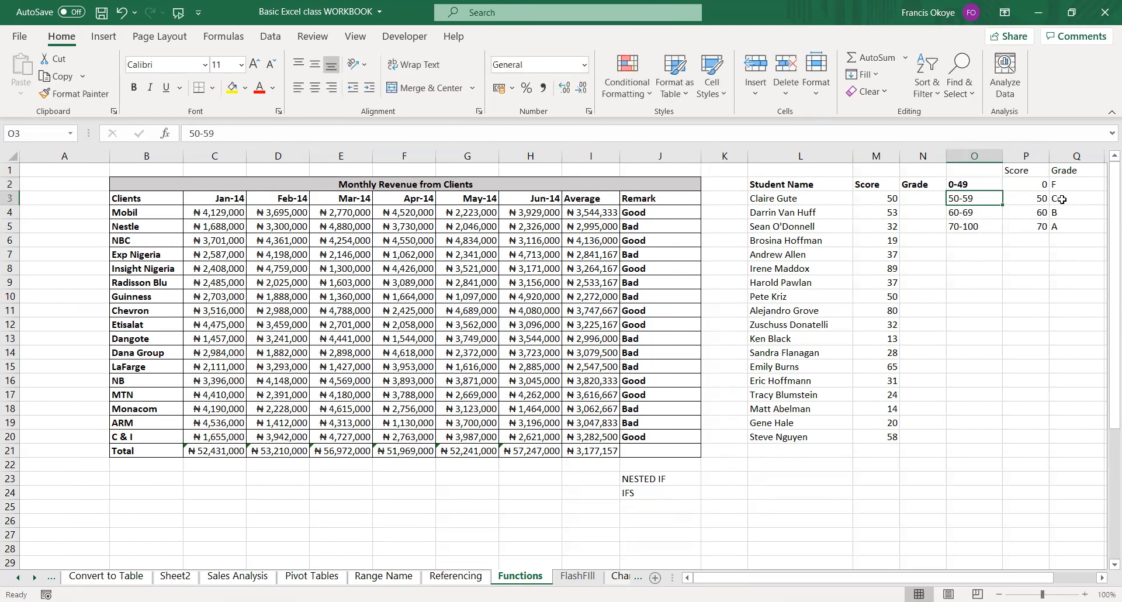
Compare each score range in O2:O5 with its lower-limit score in P2:P5 and the grades in column Q.
{"action": "key", "text": "Up"}
{"action": "left_click_drag", "start_coordinate": [974, 184], "coordinate": [974, 227]}
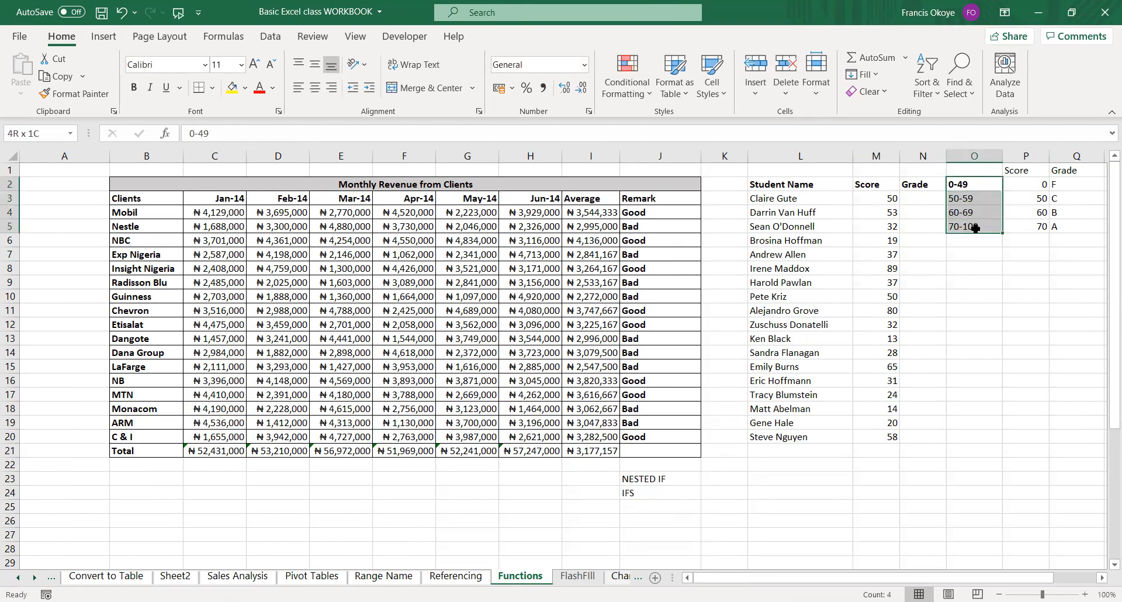
{"action": "left_click_drag", "start_coordinate": [1027, 184], "coordinate": [1063, 250]}
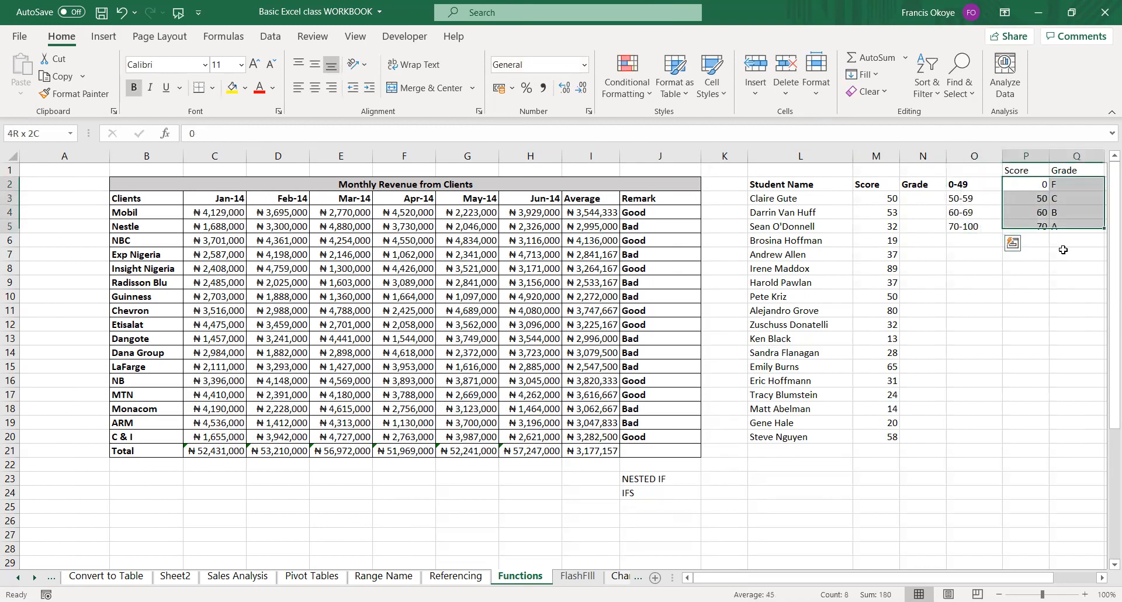
{"action": "left_click", "coordinate": [1038, 186]}
{"action": "left_click", "coordinate": [977, 181]}
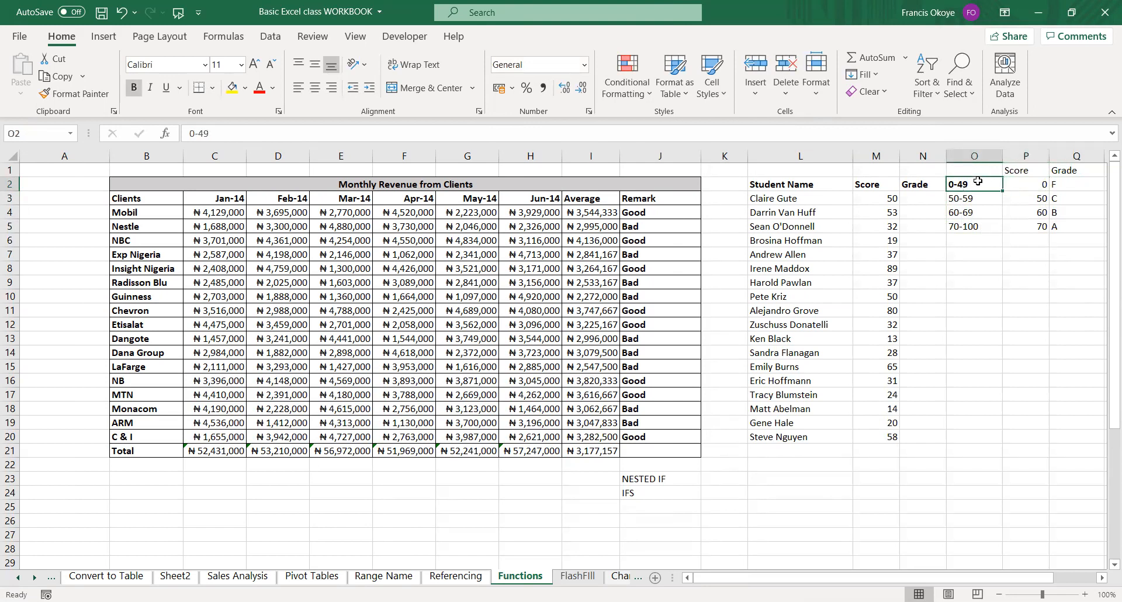
{"action": "left_click", "coordinate": [1027, 198]}
{"action": "left_click", "coordinate": [980, 195]}
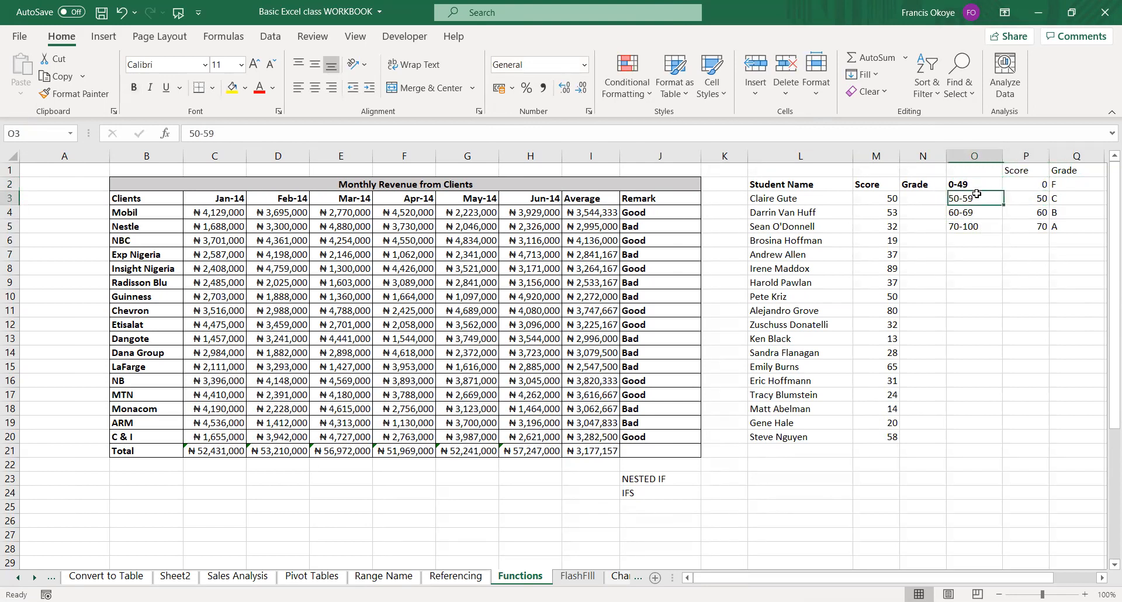
{"action": "left_click", "coordinate": [1035, 214]}
{"action": "left_click", "coordinate": [982, 212]}
{"action": "left_click", "coordinate": [1027, 226]}
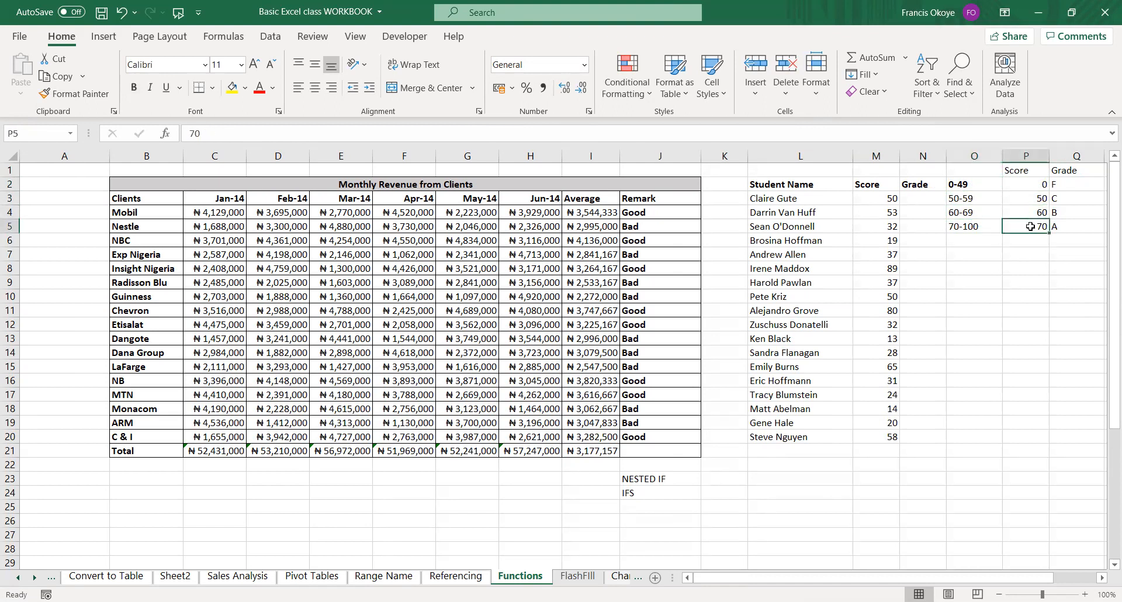
{"action": "left_click", "coordinate": [977, 228]}
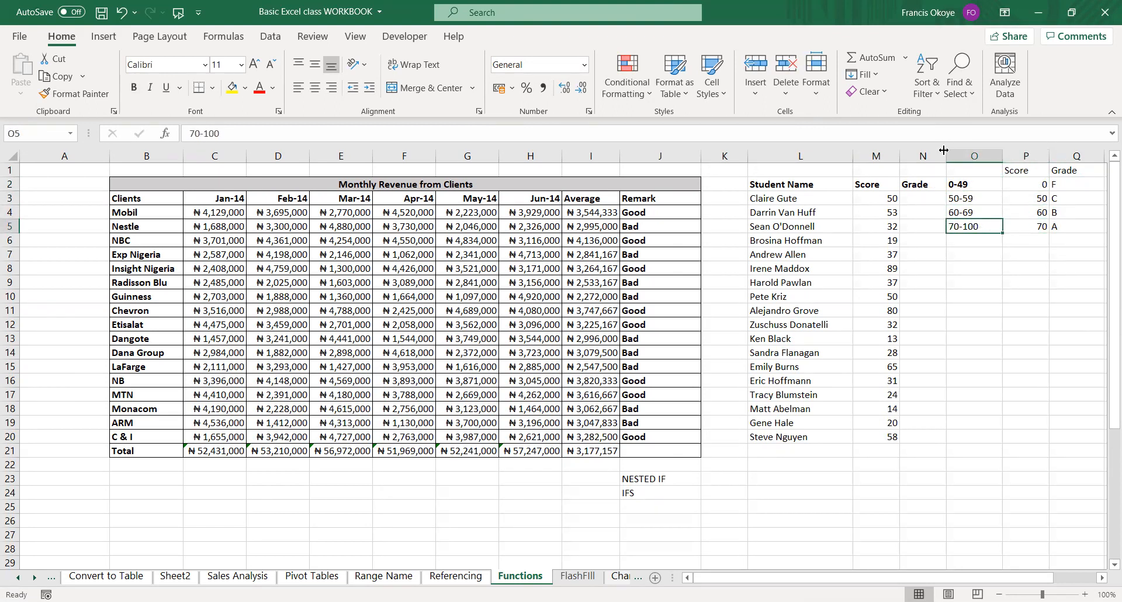
Widen the Grade column N and insert a blank column between it and the score range notes.
{"action": "left_click_drag", "start_coordinate": [946, 156], "coordinate": [973, 156]}
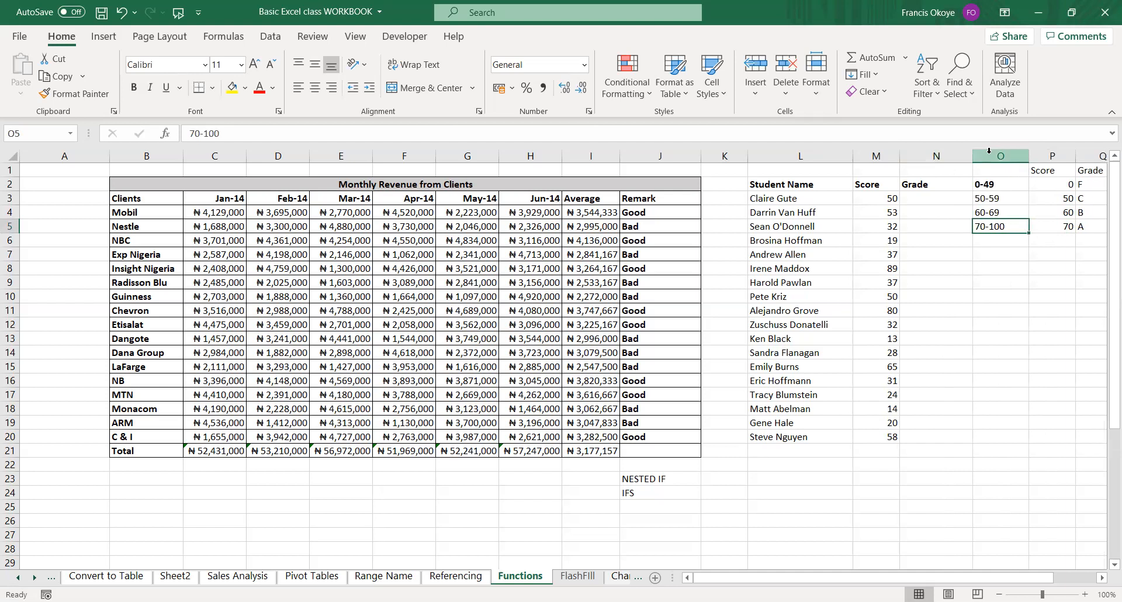
{"action": "left_click", "coordinate": [989, 152]}
{"action": "key", "text": "ctrl+shift+equal"}
Start a VLOOKUP formula in N3 with the student's score in M3 as the lookup value.
{"action": "left_click", "coordinate": [925, 200]}
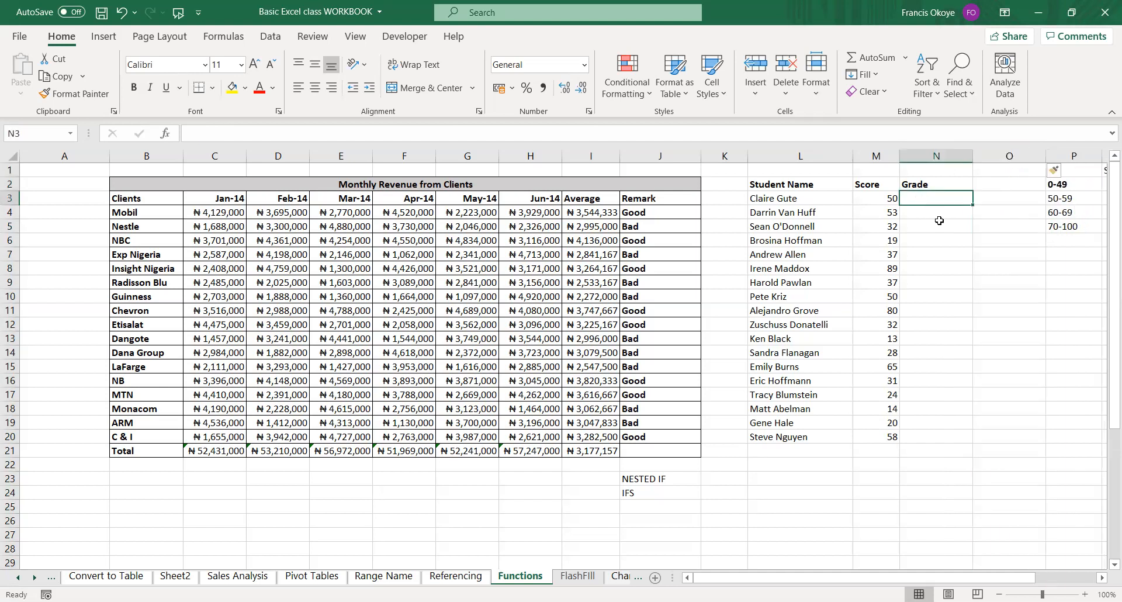
{"action": "type", "text": "="}
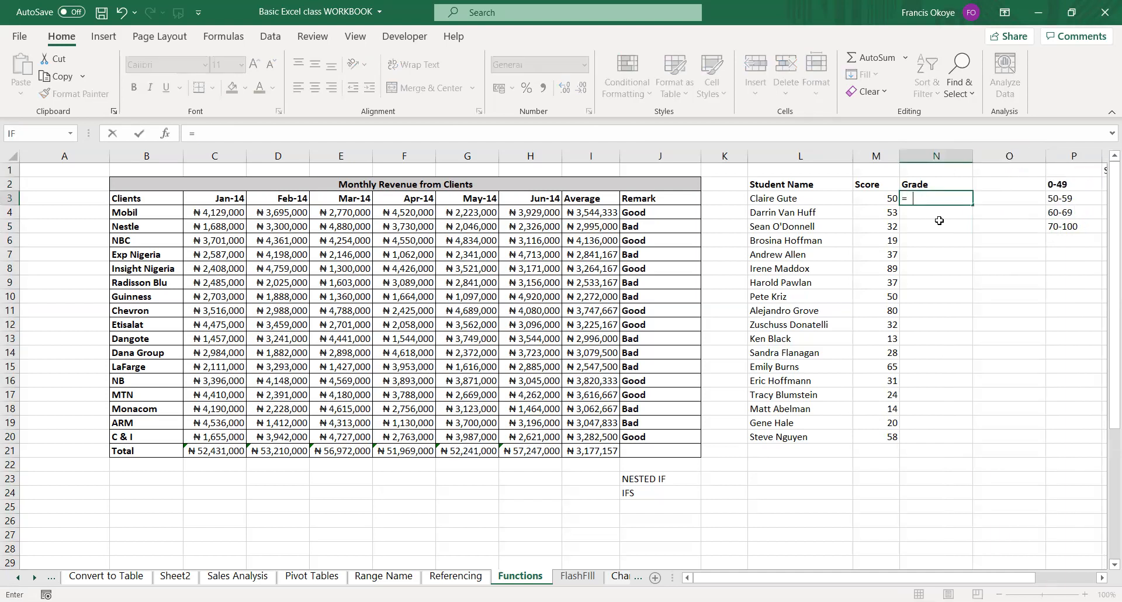
{"action": "type", "text": "VL"}
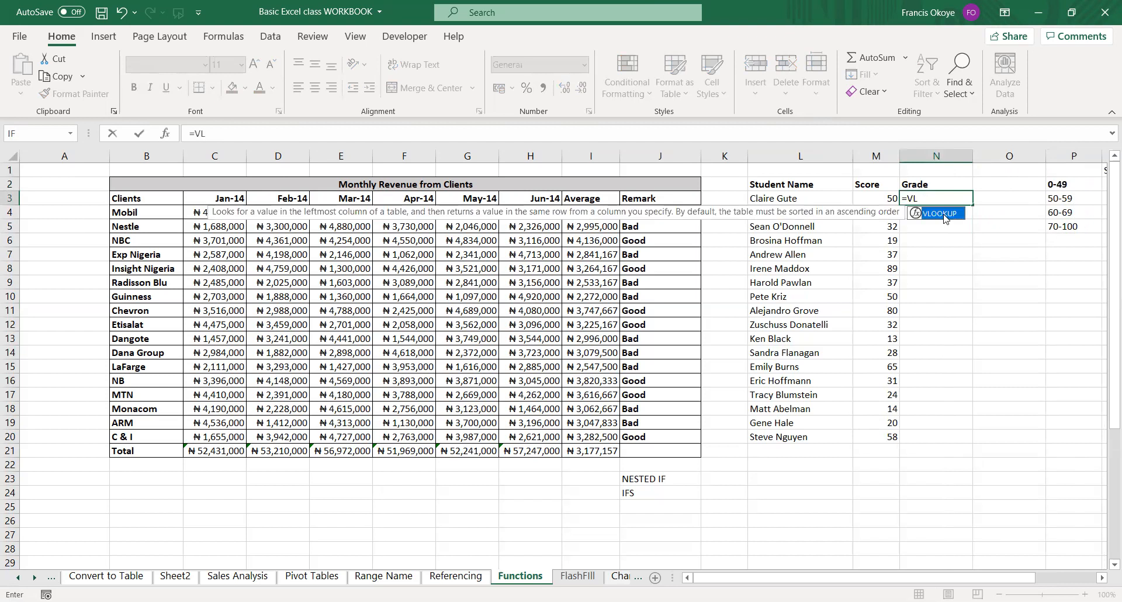
{"action": "double_click", "coordinate": [939, 213]}
{"action": "left_click", "coordinate": [882, 200]}
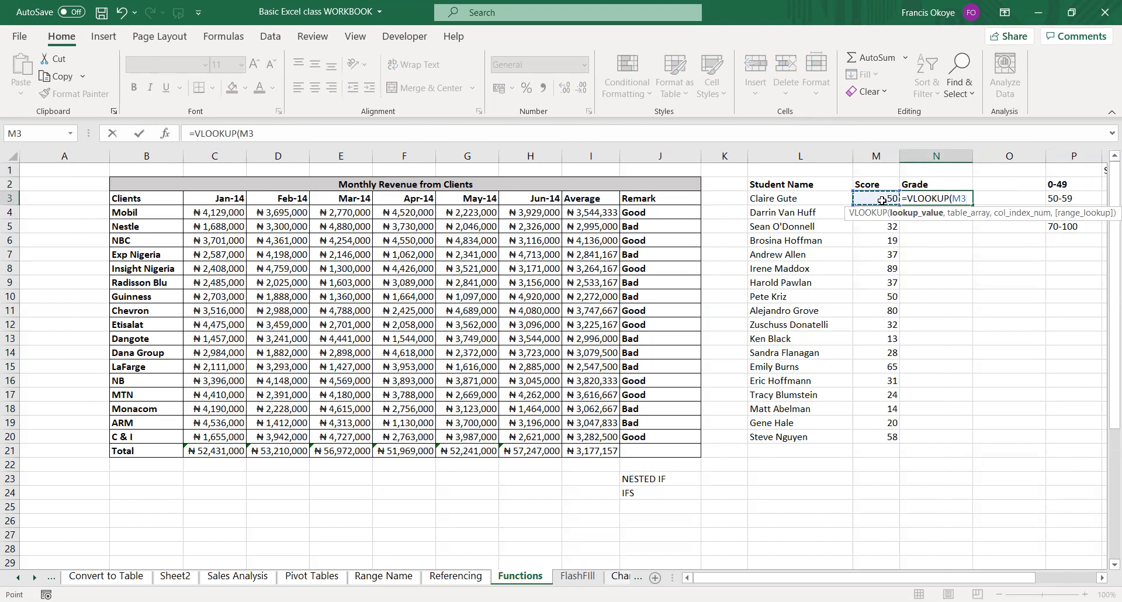
{"action": "type", "text": ","}
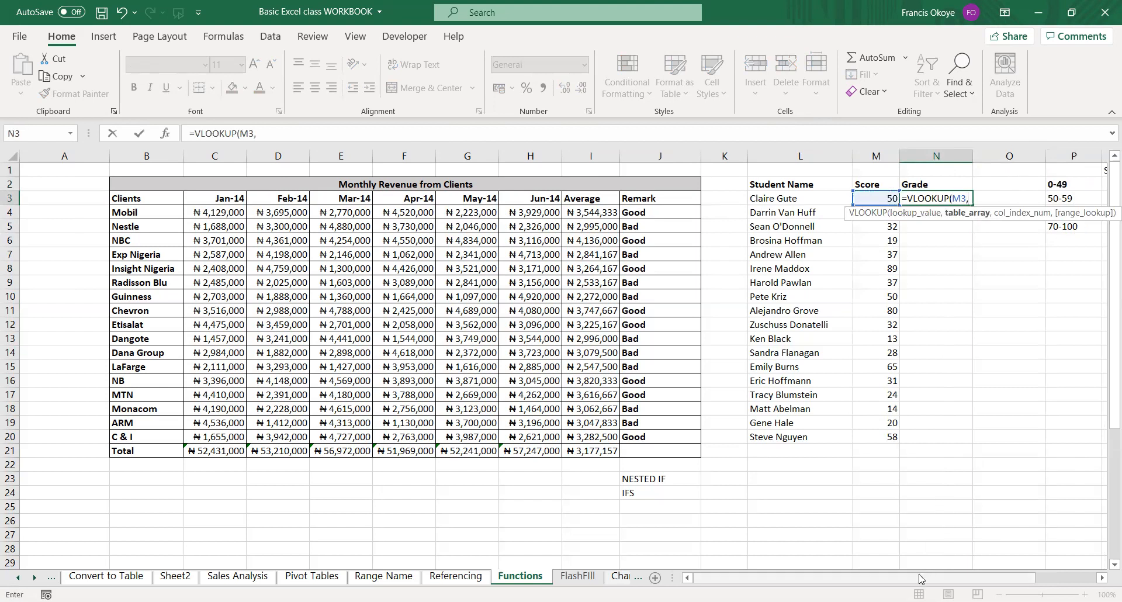
Complete the N3 VLOOKUP with the absolute table array $Q$2:$R$5, column index 2 and TRUE for approximate match.
{"action": "scroll", "coordinate": [847, 189], "scroll_direction": "right", "scroll_amount": 3}
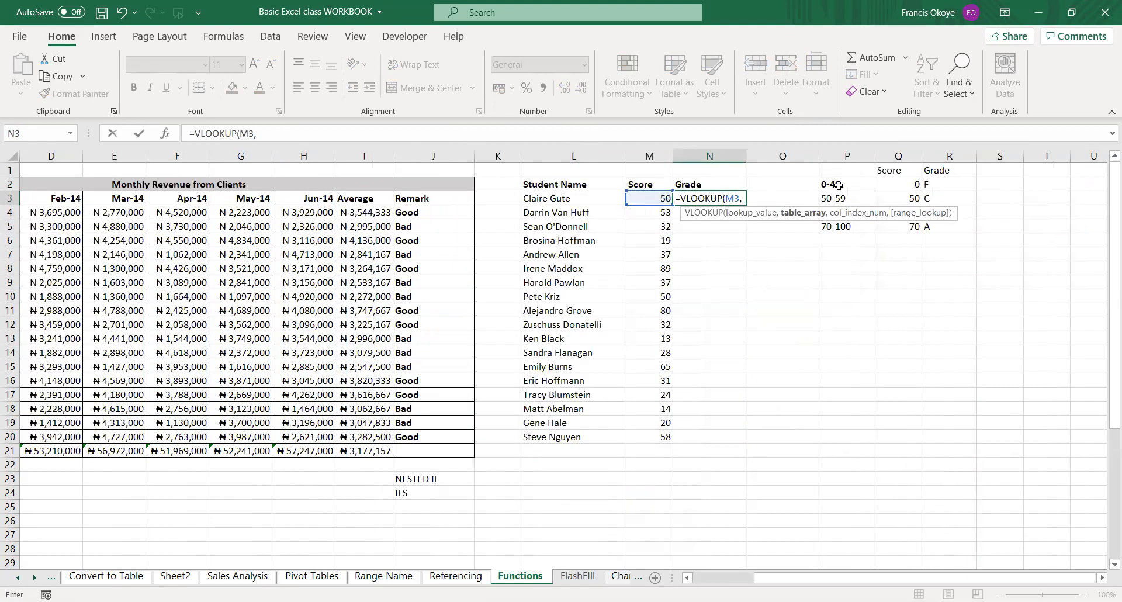
{"action": "left_click", "coordinate": [886, 180]}
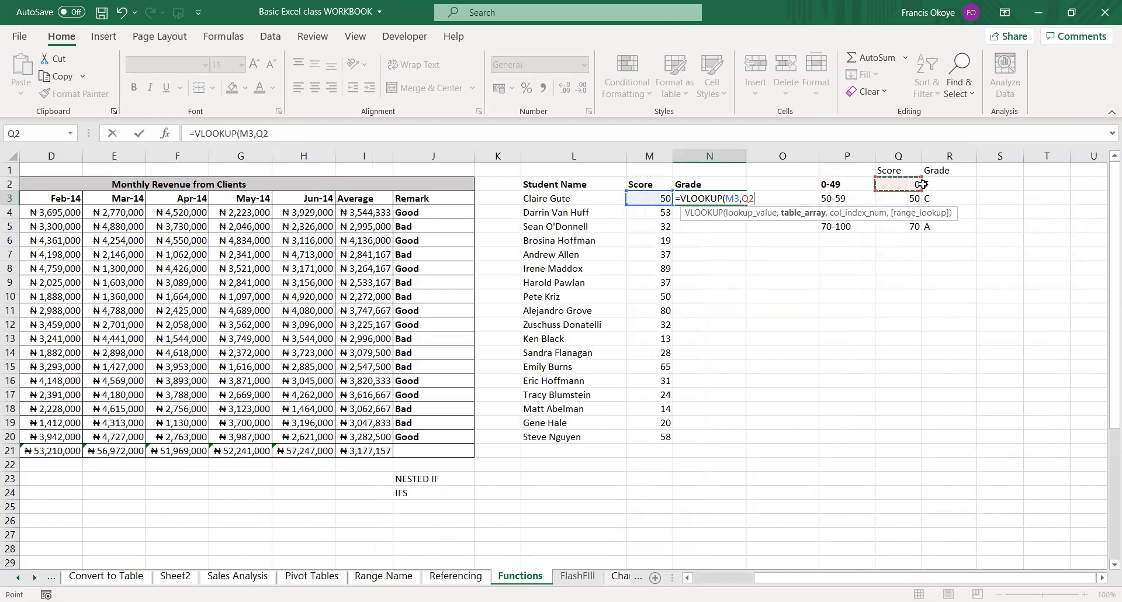
{"action": "left_click_drag", "start_coordinate": [923, 184], "coordinate": [940, 223]}
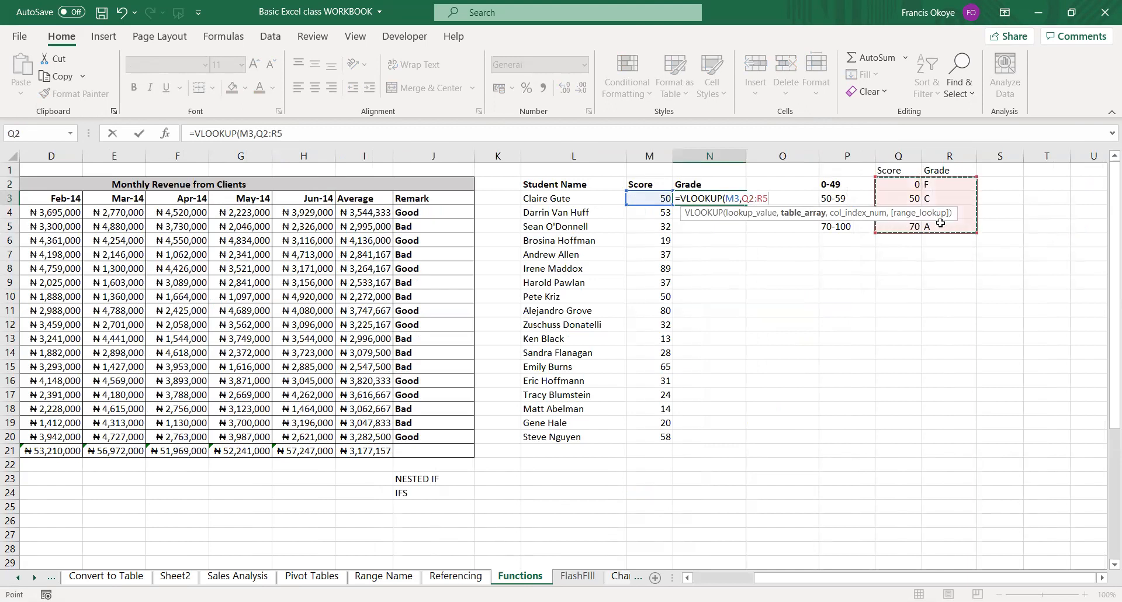
{"action": "key", "text": "F4"}
{"action": "type", "text": ",2"}
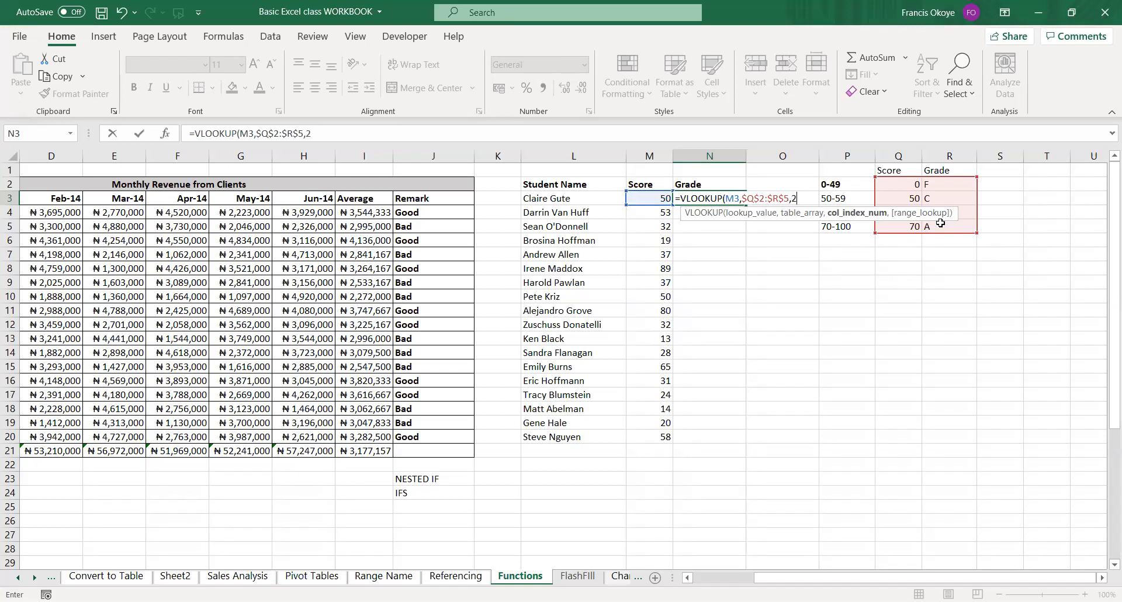
{"action": "type", "text": ","}
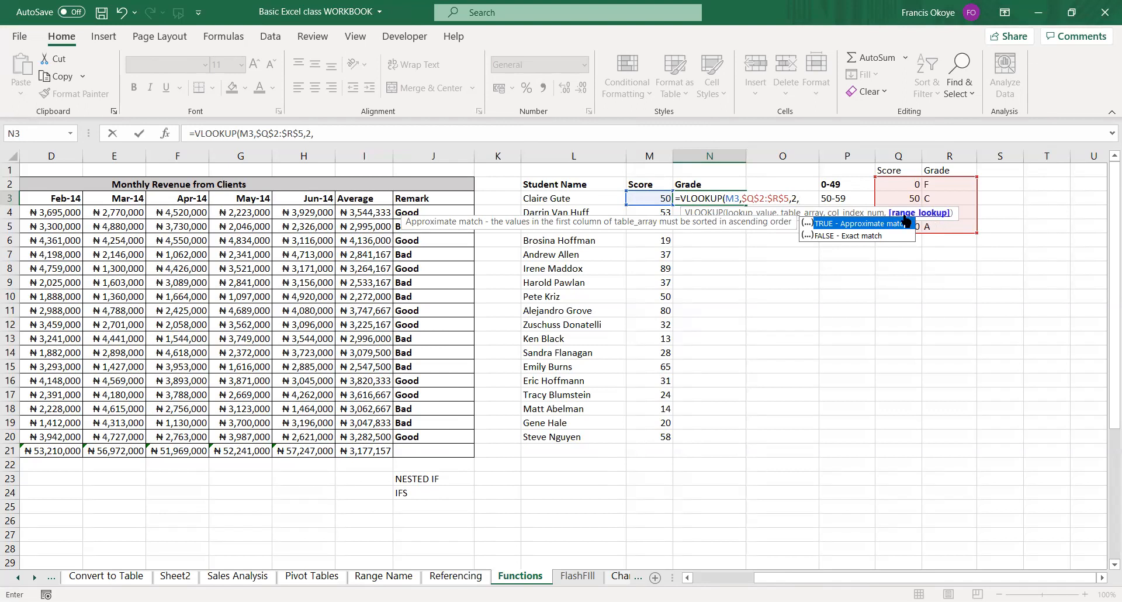
{"action": "double_click", "coordinate": [898, 224]}
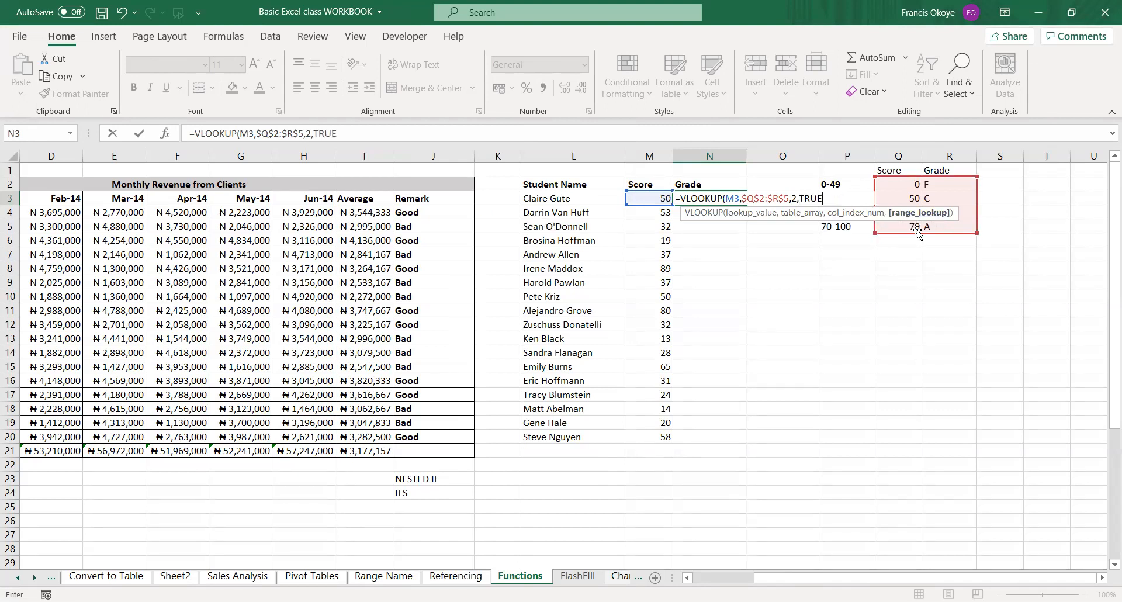
{"action": "key", "text": "Return"}
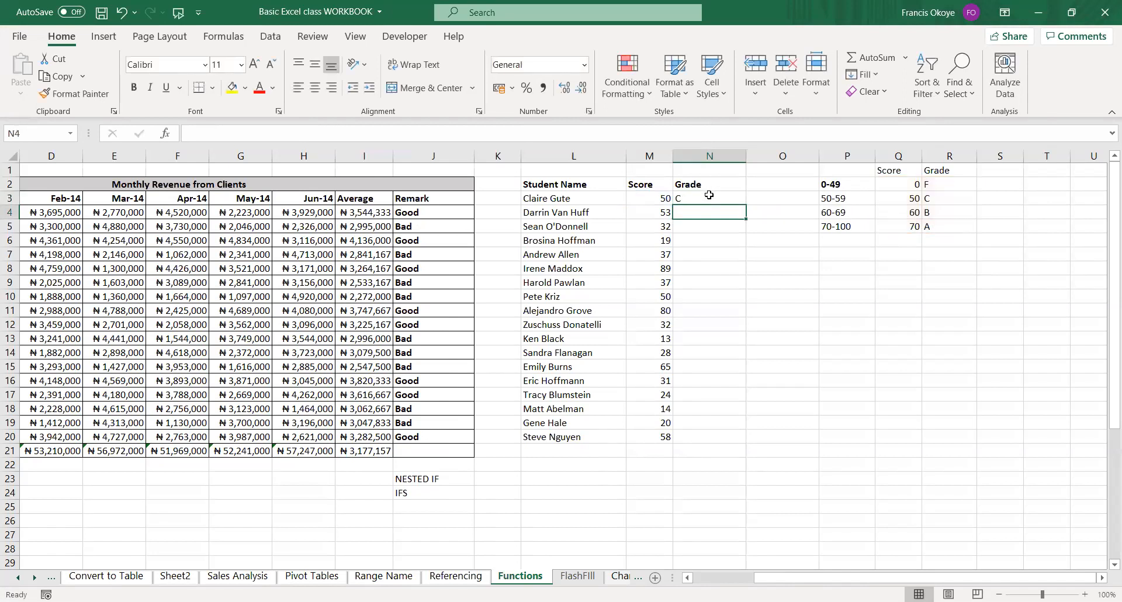
Fill the VLOOKUP grade formula from N3 down to N20 for all students.
{"action": "left_click", "coordinate": [709, 196]}
{"action": "double_click", "coordinate": [747, 204]}
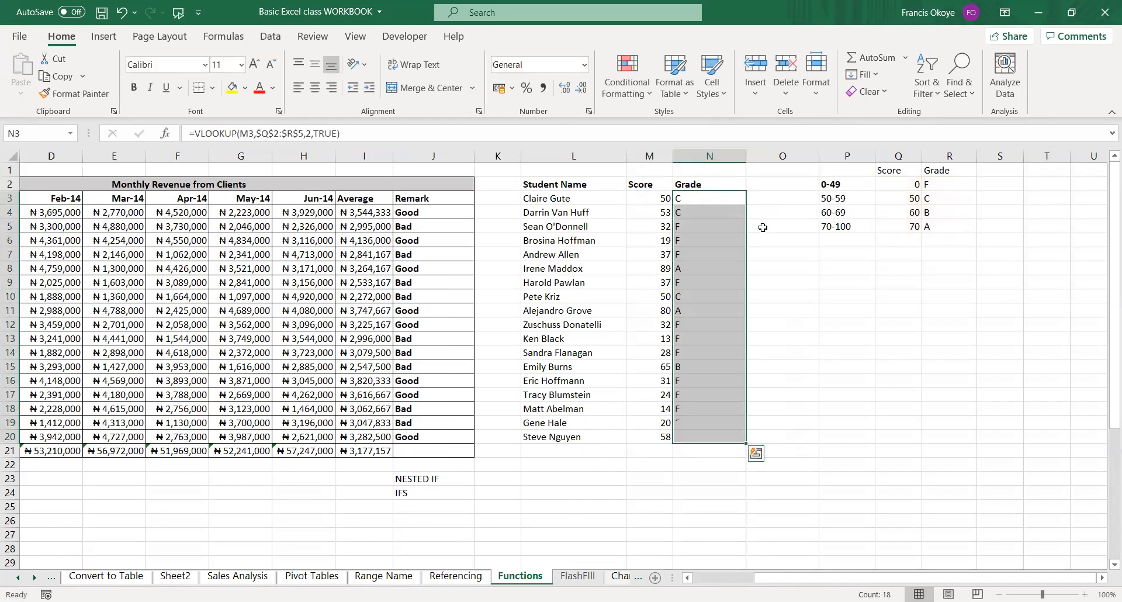
{"action": "left_click", "coordinate": [831, 408]}
Change the student score in M18 to 80 to test the grade lookup.
{"action": "left_click", "coordinate": [670, 407]}
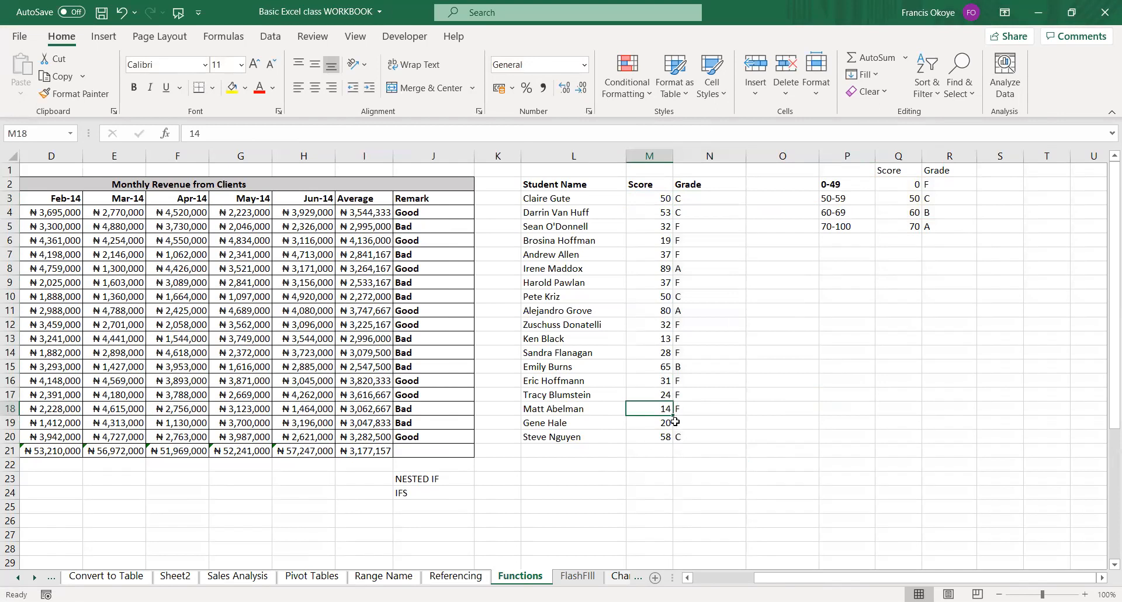
{"action": "type", "text": "80"}
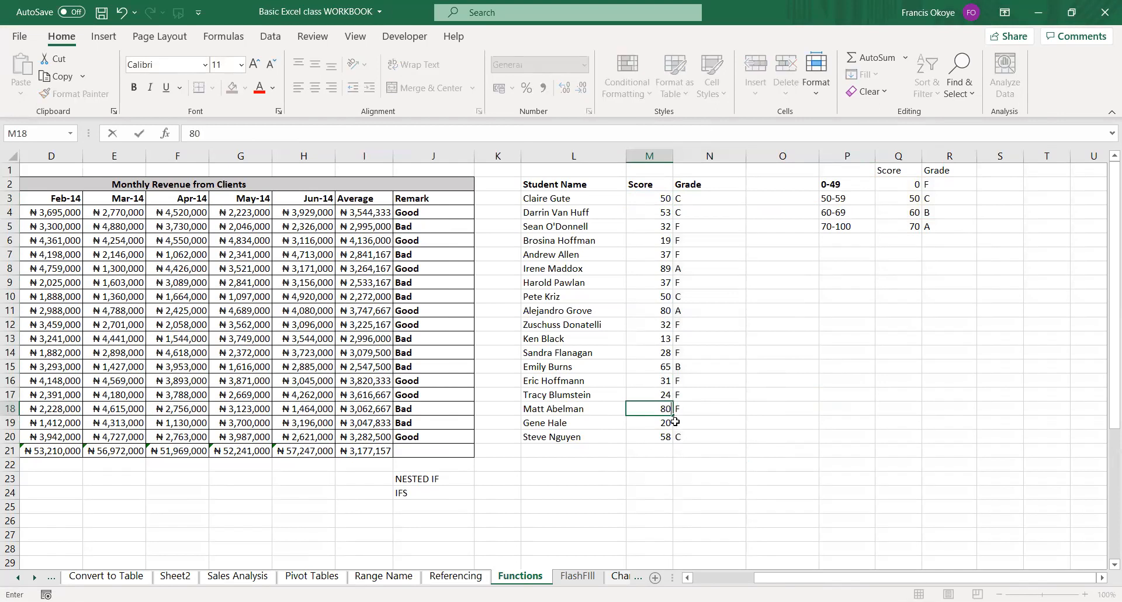
{"action": "key", "text": "Return"}
Change the student score in M11 to 13 to test the grade lookup.
{"action": "key", "text": "Up"}
{"action": "key", "text": "Up"}
{"action": "key", "text": "Up"}
{"action": "key", "text": "Up"}
{"action": "key", "text": "Up"}
{"action": "key", "text": "Up"}
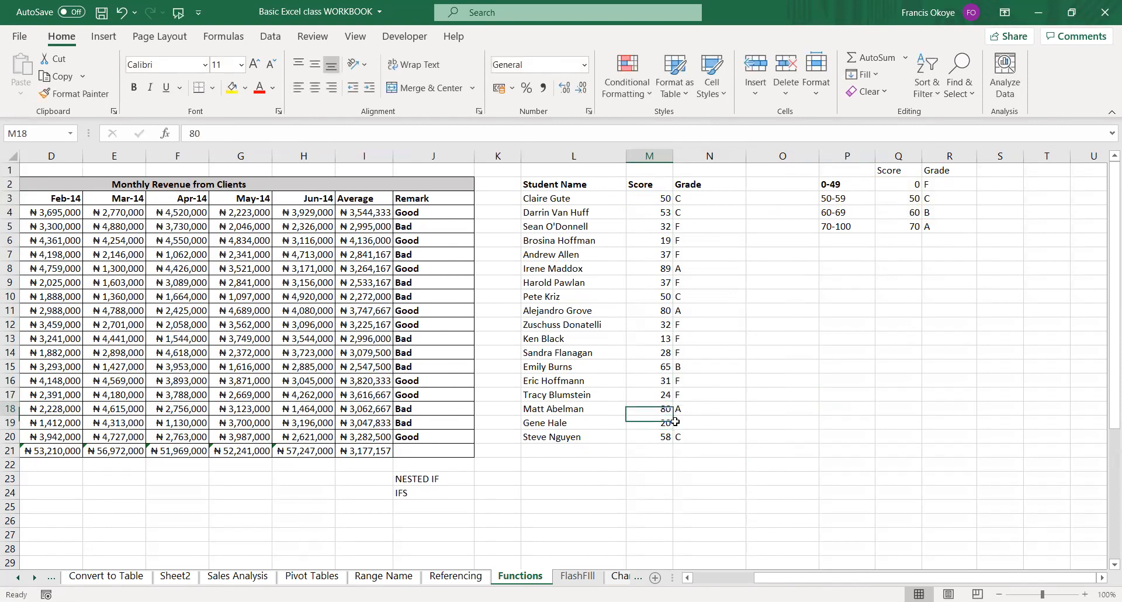
{"action": "key", "text": "Up"}
{"action": "key", "text": "Up"}
{"action": "type", "text": "13"}
{"action": "key", "text": "Return"}
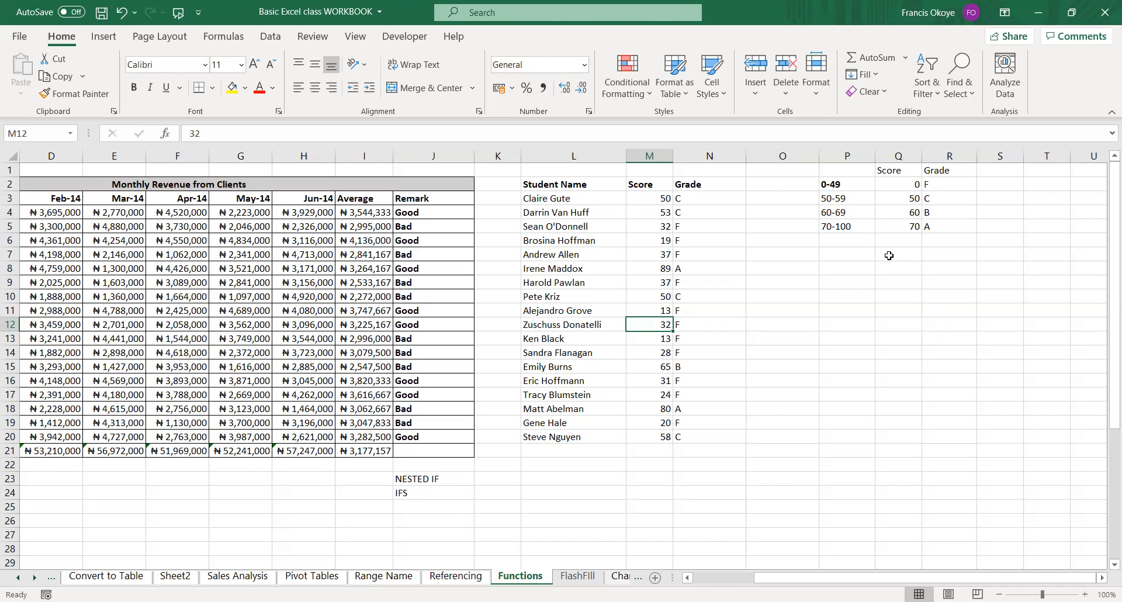
{"action": "left_click", "coordinate": [847, 156]}
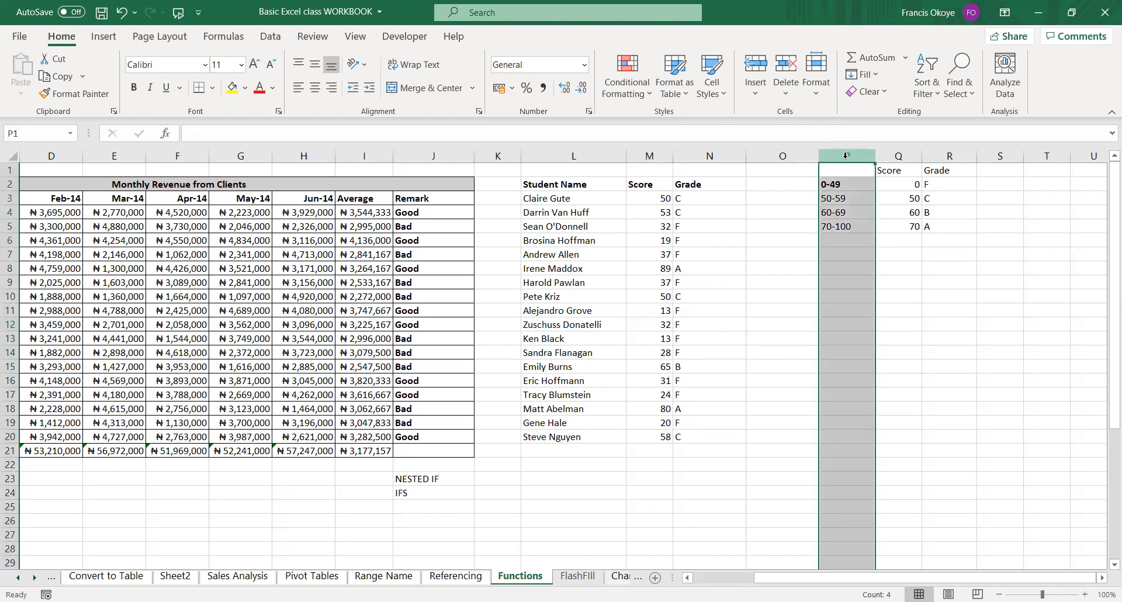
{"action": "left_click", "coordinate": [859, 259]}
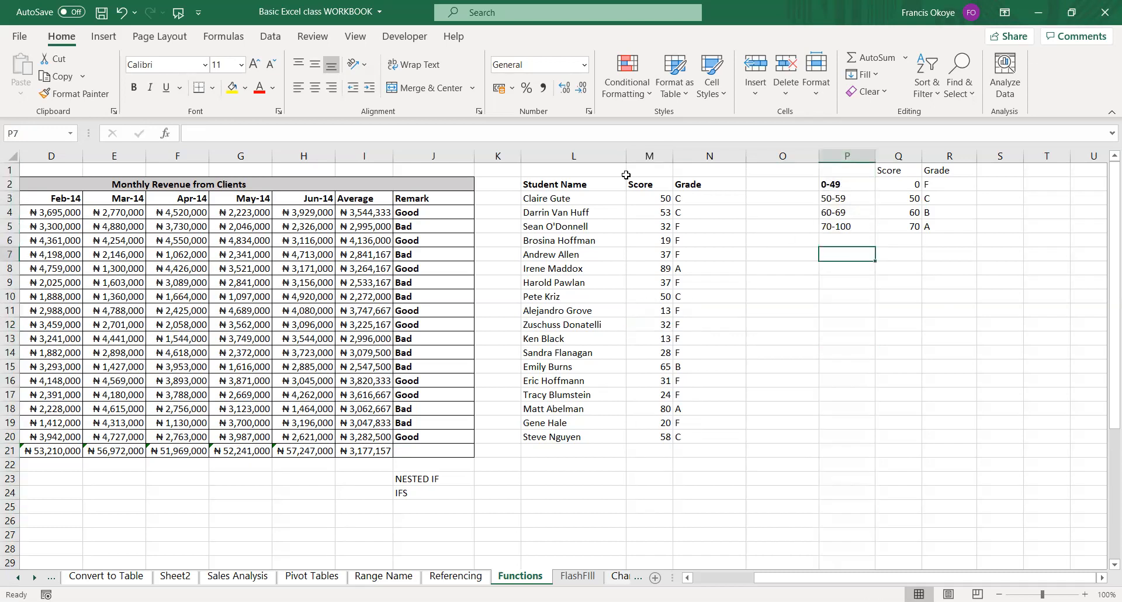
{"action": "left_click", "coordinate": [741, 242]}
List the grades A, B, C and F in cells O8 to O11 for a summary table.
{"action": "left_click", "coordinate": [787, 269]}
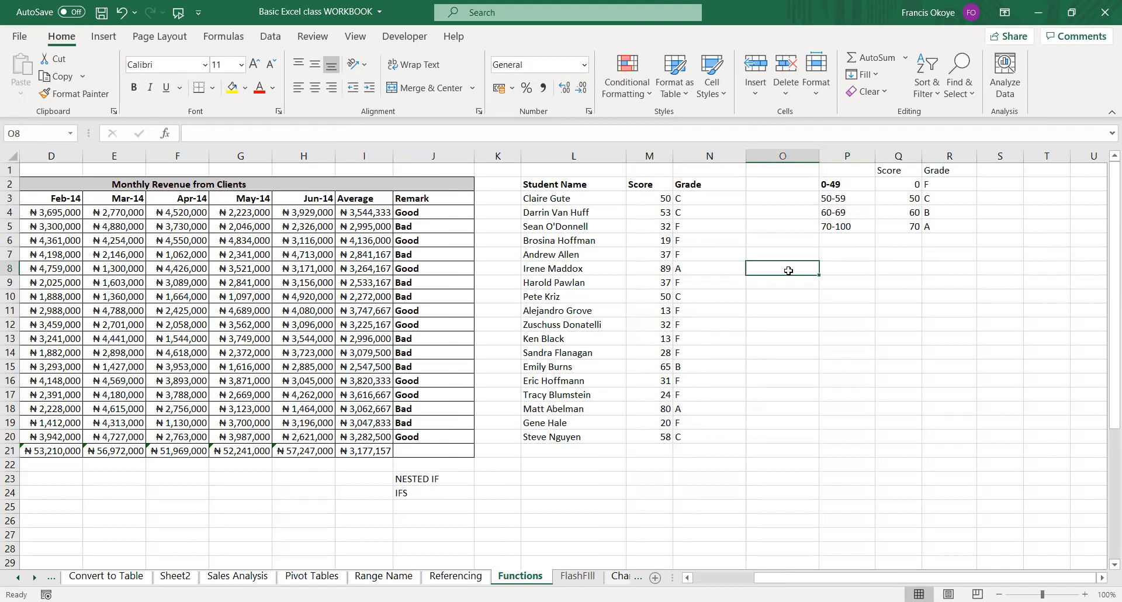
{"action": "type", "text": "A"}
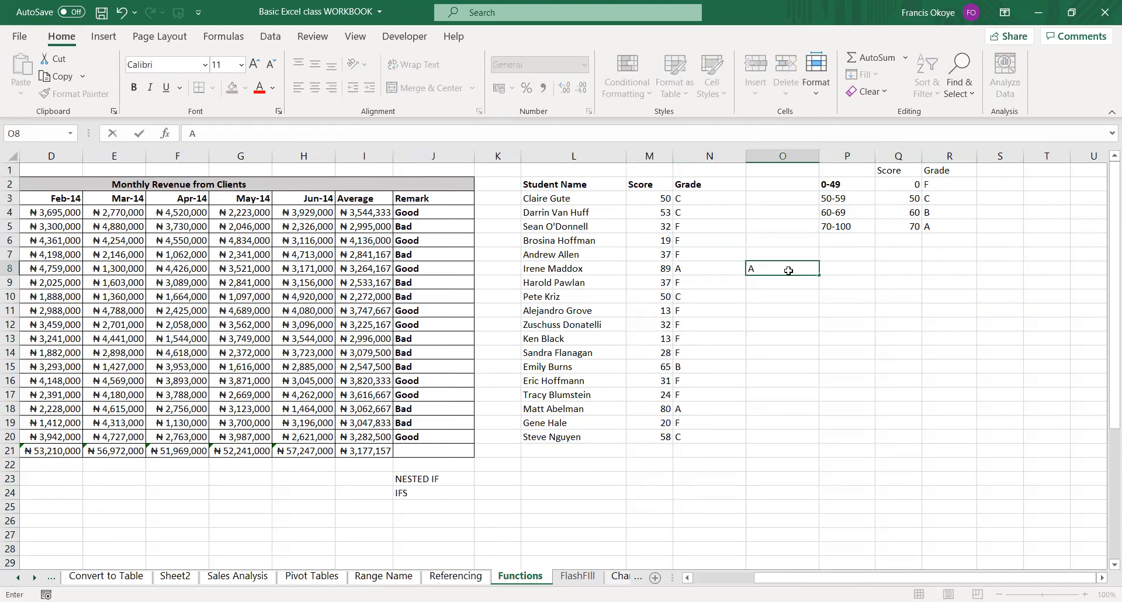
{"action": "key", "text": "Return"}
{"action": "type", "text": "B"}
{"action": "key", "text": "Return"}
{"action": "type", "text": "C"}
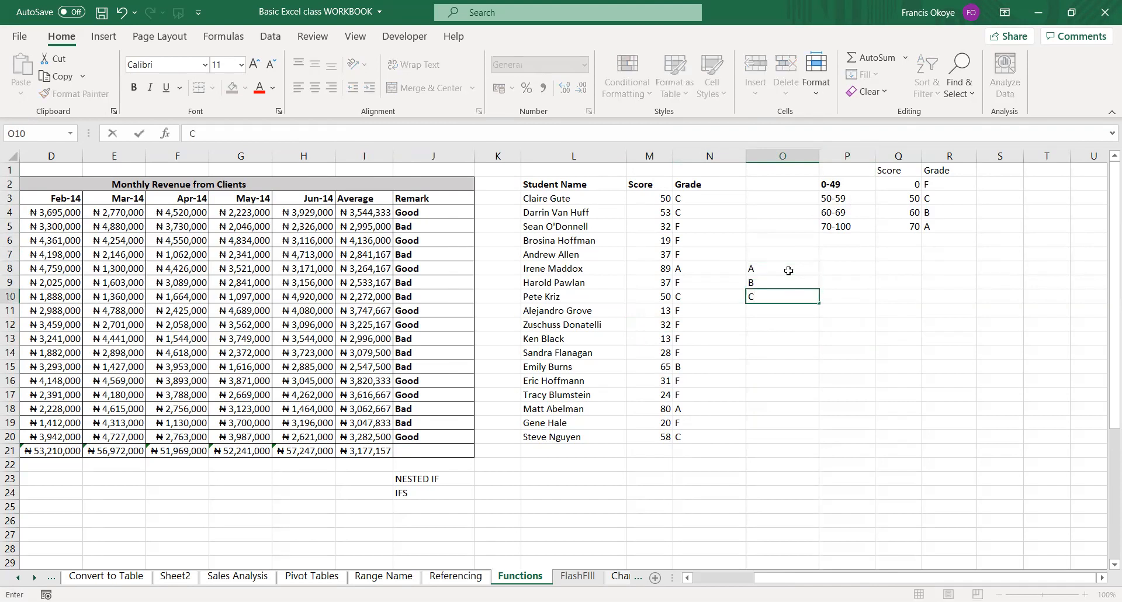
{"action": "key", "text": "Return"}
{"action": "type", "text": "F"}
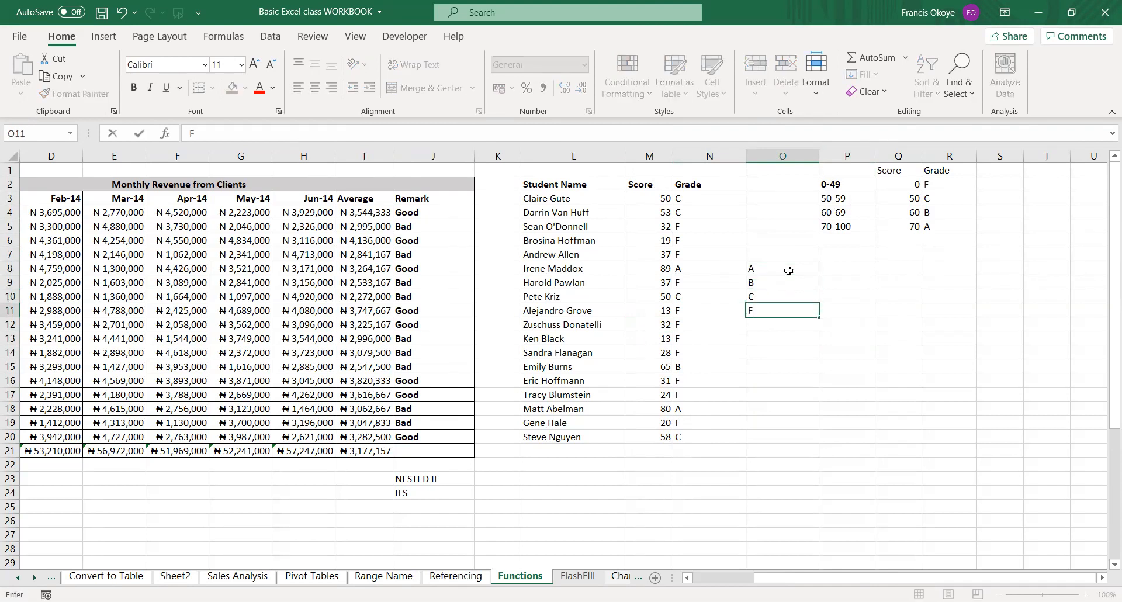
{"action": "key", "text": "Tab"}
Add the summary headings Number in P7 and Percentage in Q7.
{"action": "key", "text": "Up"}
{"action": "key", "text": "Up"}
{"action": "key", "text": "Up"}
{"action": "key", "text": "Up"}
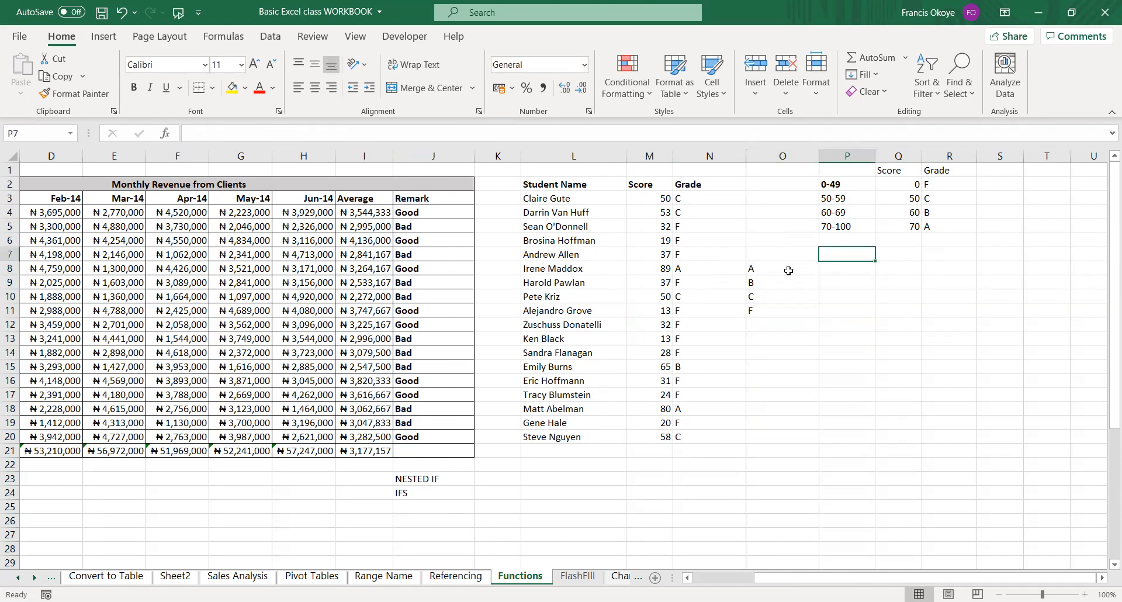
{"action": "type", "text": "Number"}
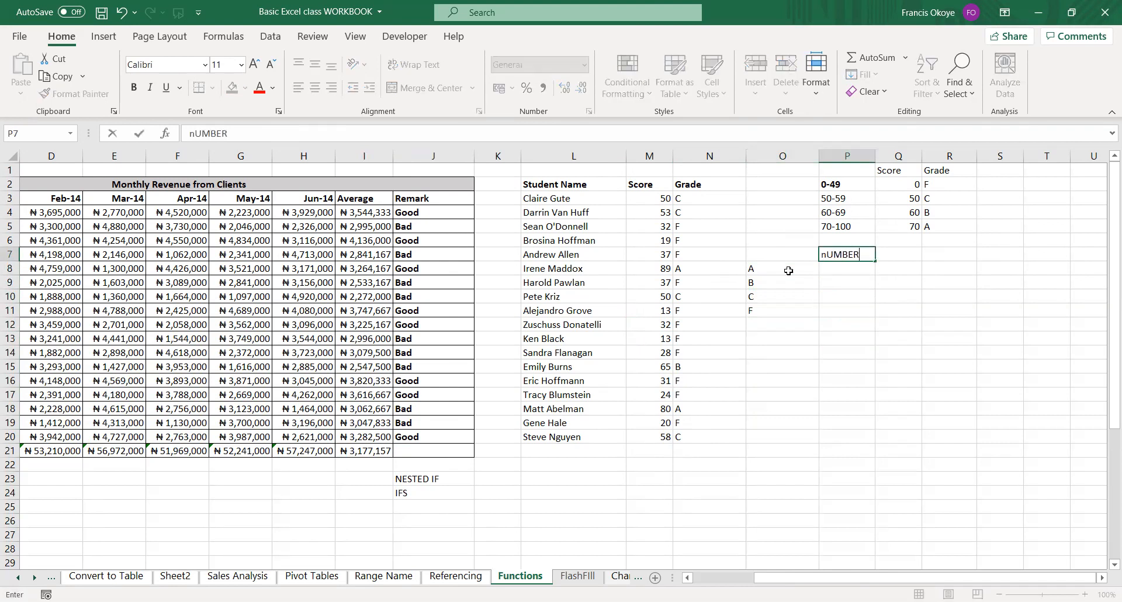
{"action": "key", "text": "Return"}
{"action": "key", "text": "Up"}
{"action": "key", "text": "Right"}
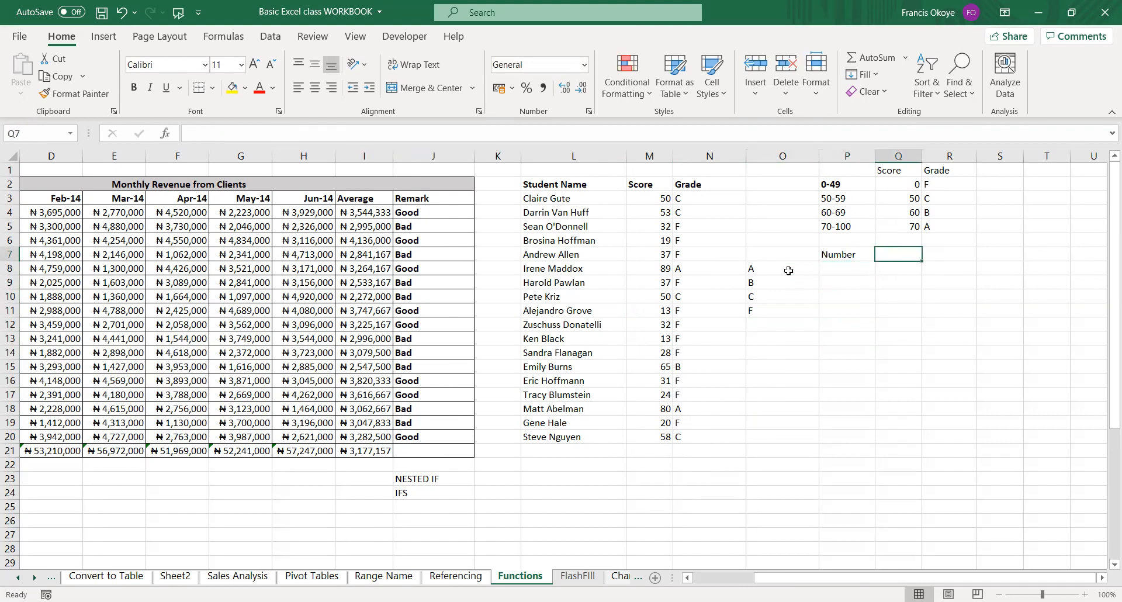
{"action": "type", "text": "Percentage"}
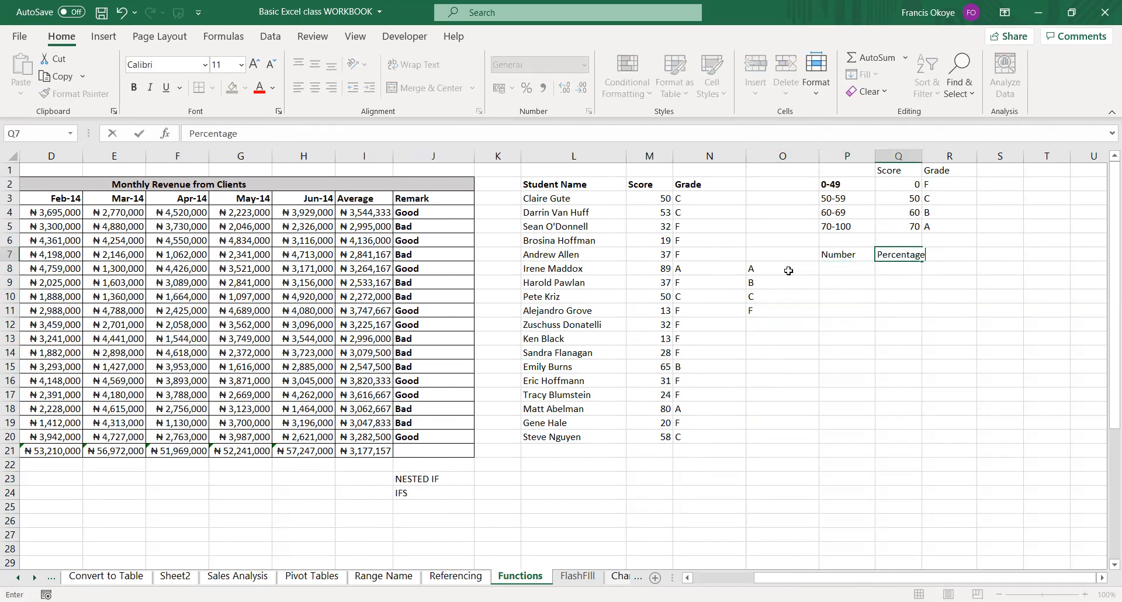
{"action": "key", "text": "Return"}
Count the students with grade A in P8 using =COUNTIF(N3:N20,"A").
{"action": "key", "text": "Left"}
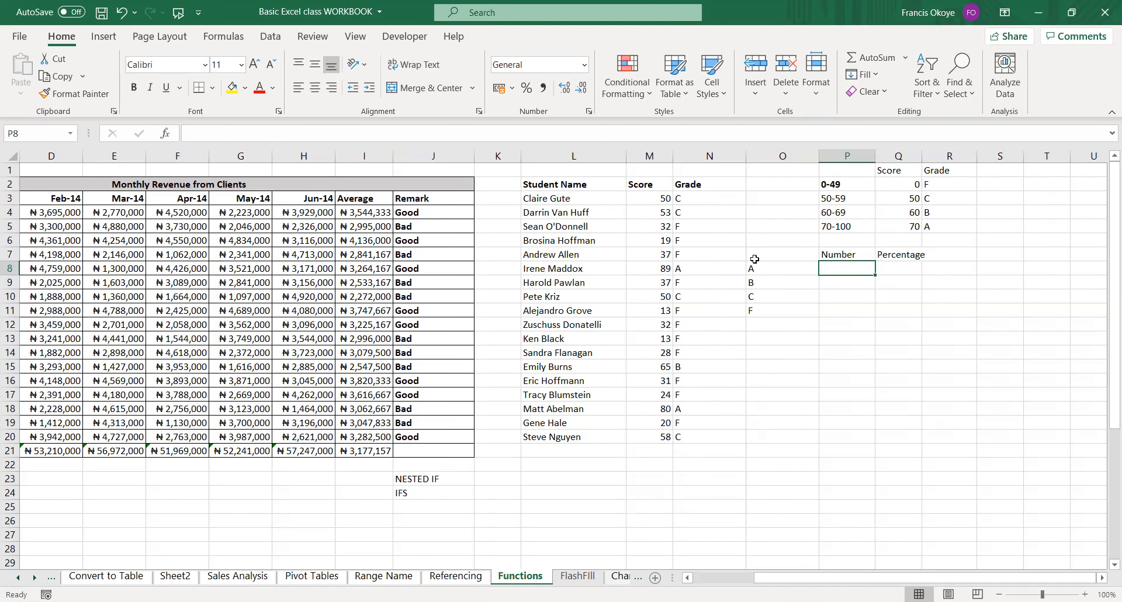
{"action": "type", "text": "="}
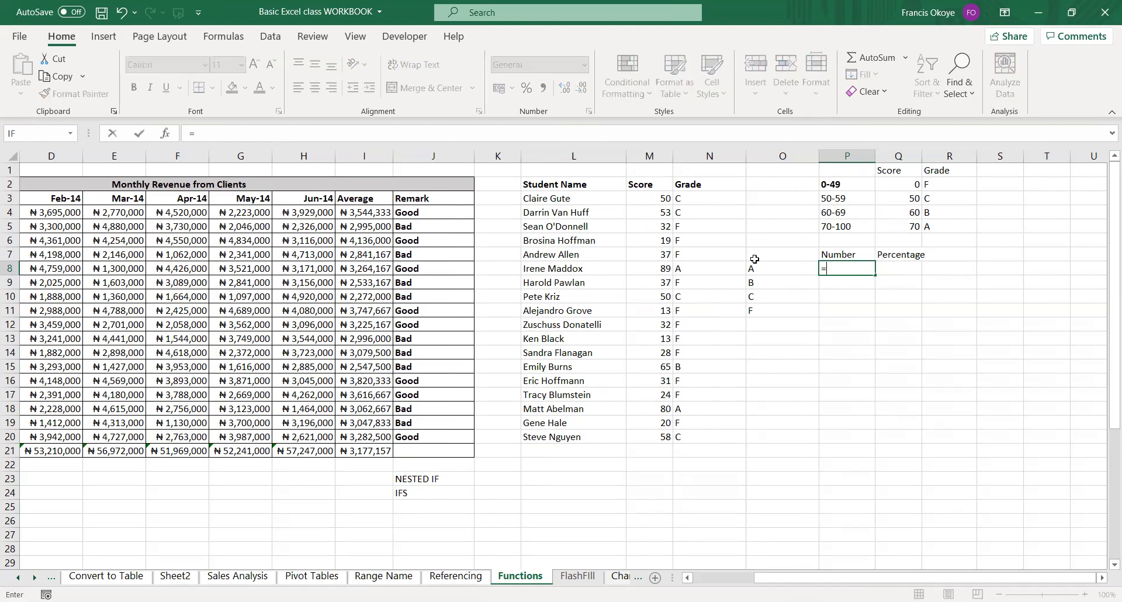
{"action": "type", "text": "c"}
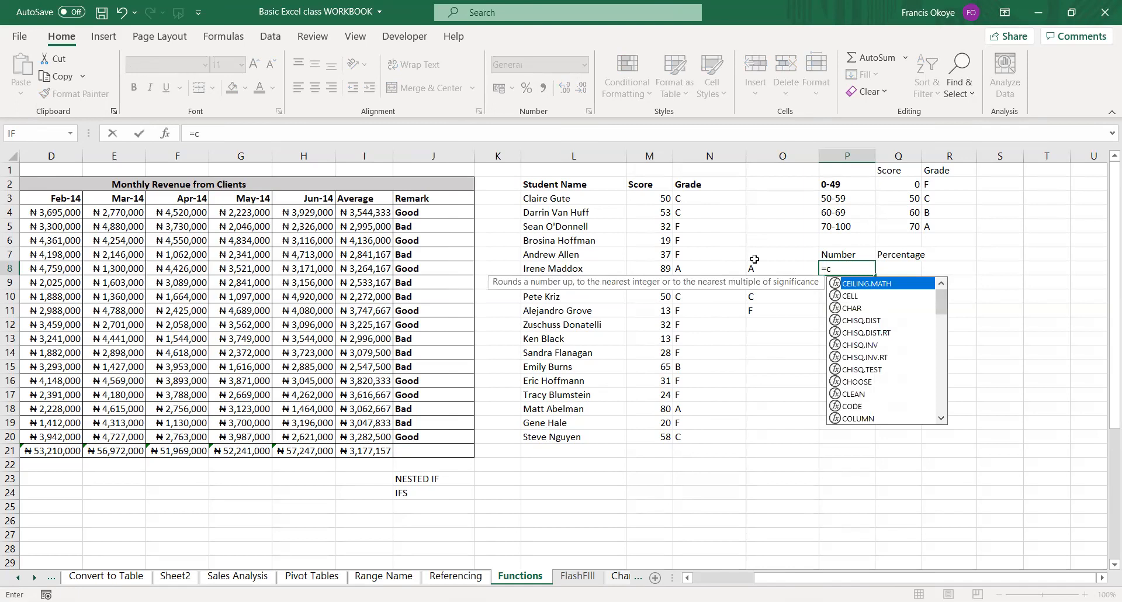
{"action": "type", "text": "ount"}
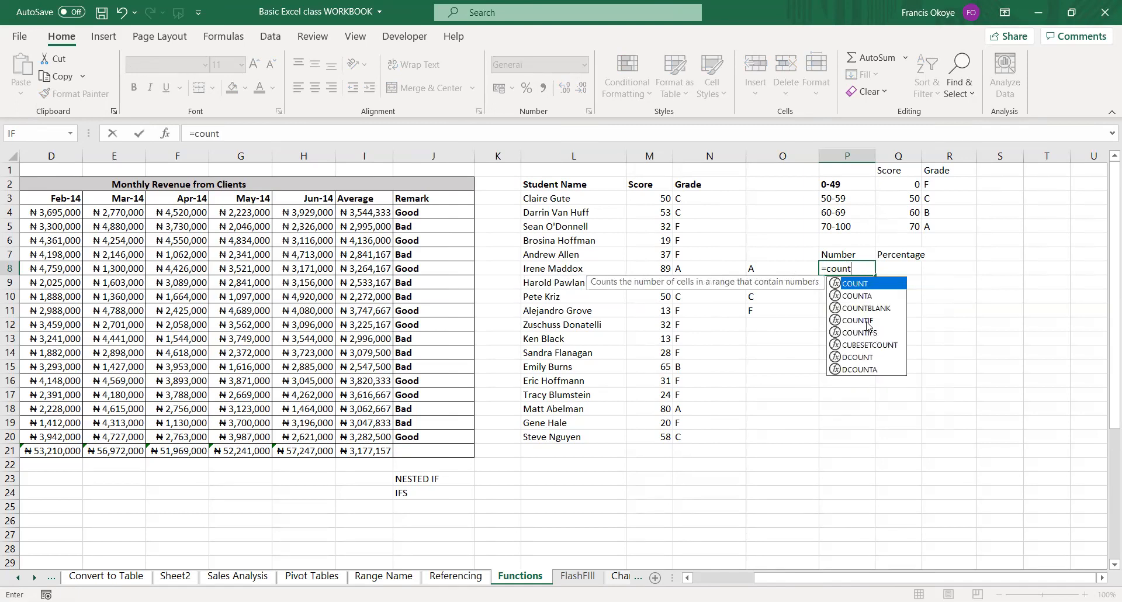
{"action": "double_click", "coordinate": [867, 321]}
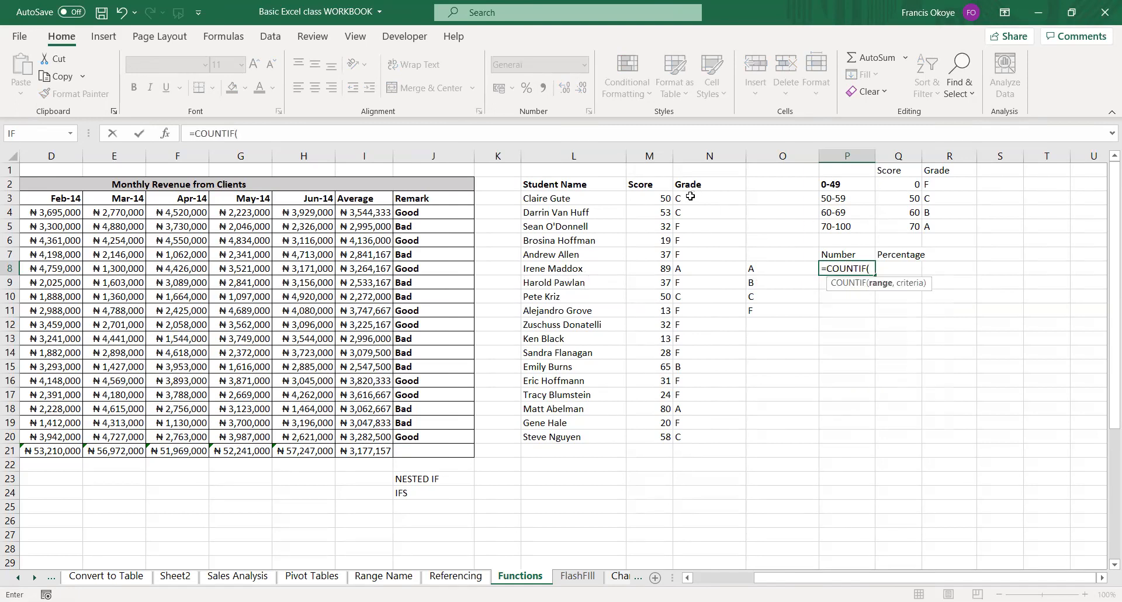
{"action": "left_click_drag", "start_coordinate": [690, 196], "coordinate": [692, 430]}
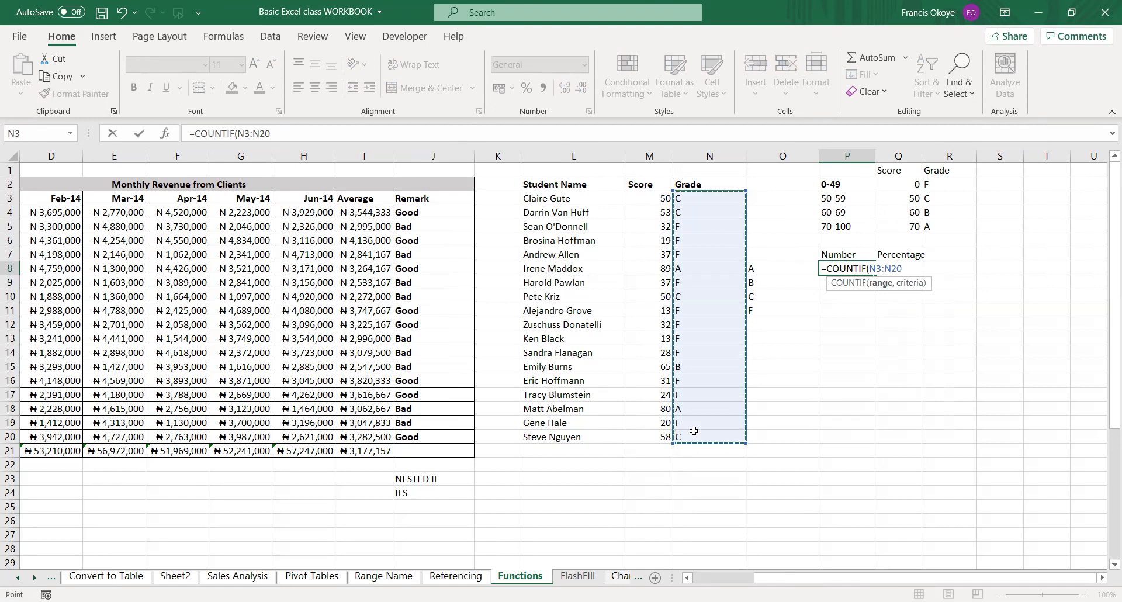
{"action": "type", "text": ","}
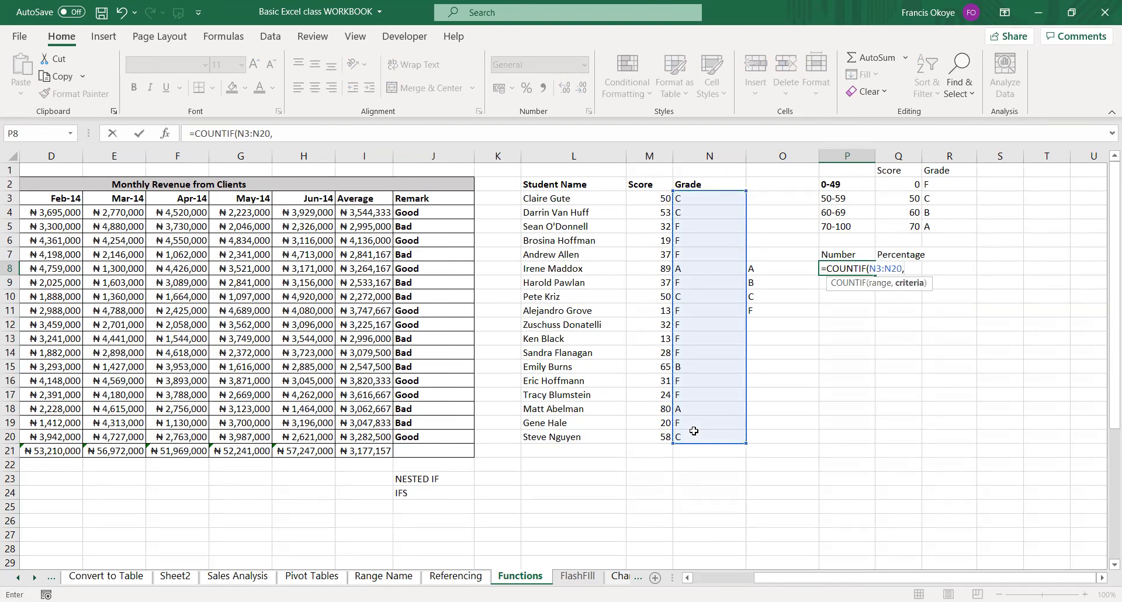
{"action": "type", "text": "\"A\")"}
{"action": "key", "text": "Return"}
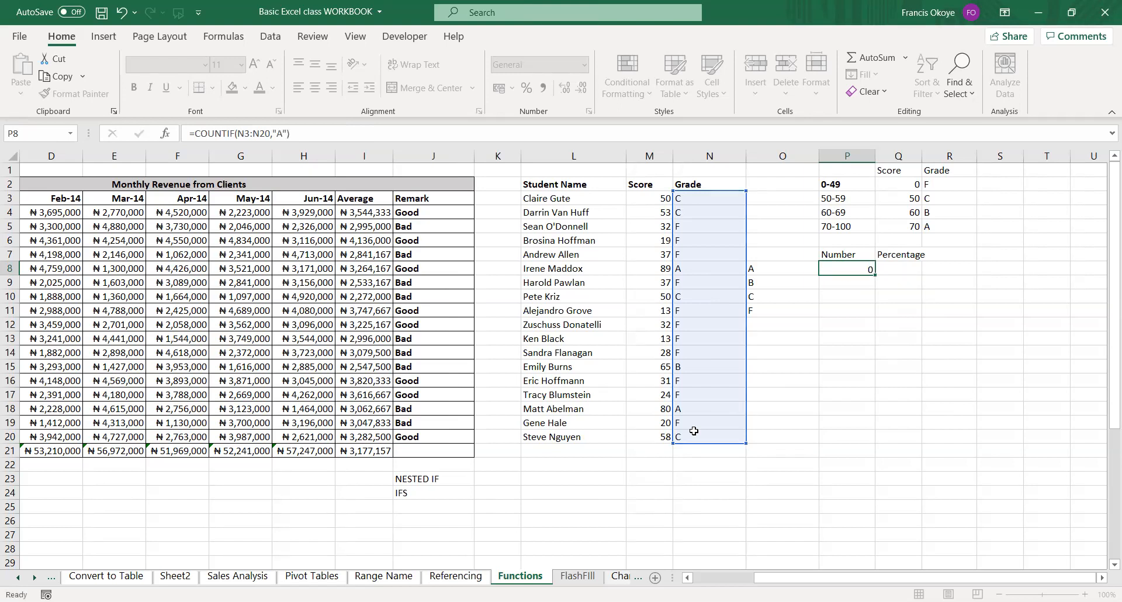
Make the COUNTIF range in P8 absolute as $N$3:$N$20 and copy the formula down to P11.
{"action": "double_click", "coordinate": [858, 270]}
{"action": "left_click", "coordinate": [873, 268]}
{"action": "key", "text": "F4"}
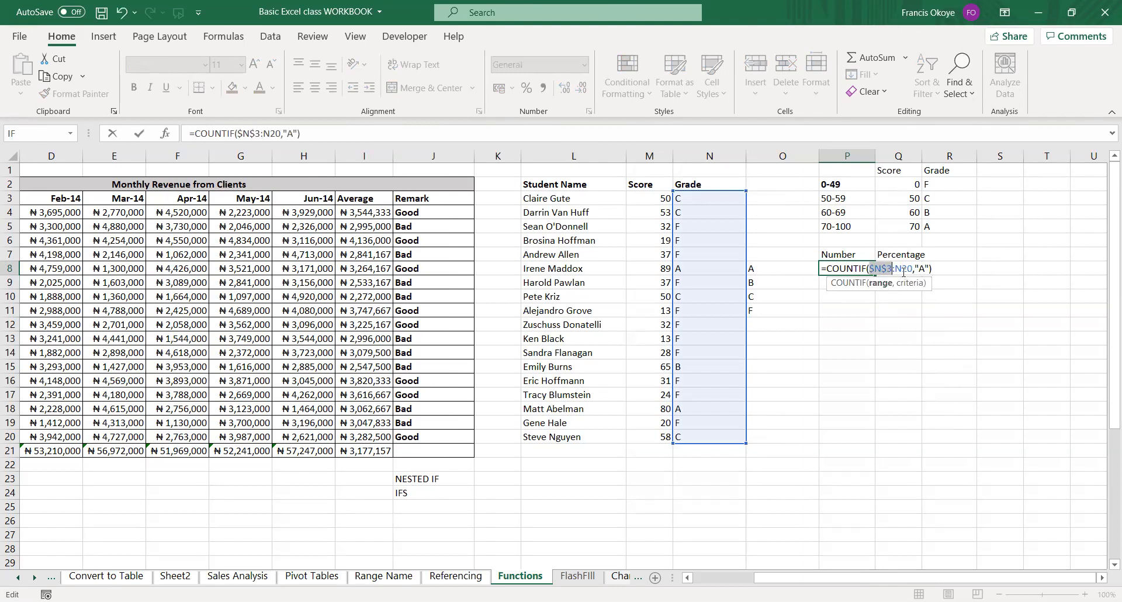
{"action": "left_click", "coordinate": [906, 268]}
{"action": "key", "text": "F4"}
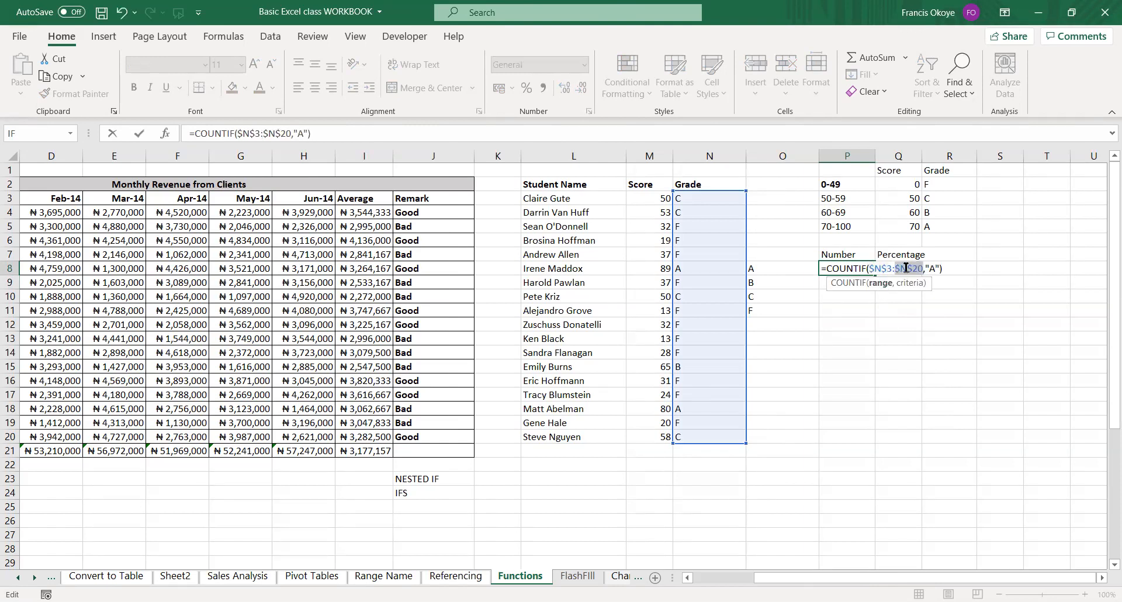
{"action": "key", "text": "Return"}
{"action": "left_click", "coordinate": [870, 274]}
{"action": "left_click_drag", "start_coordinate": [874, 278], "coordinate": [874, 316]}
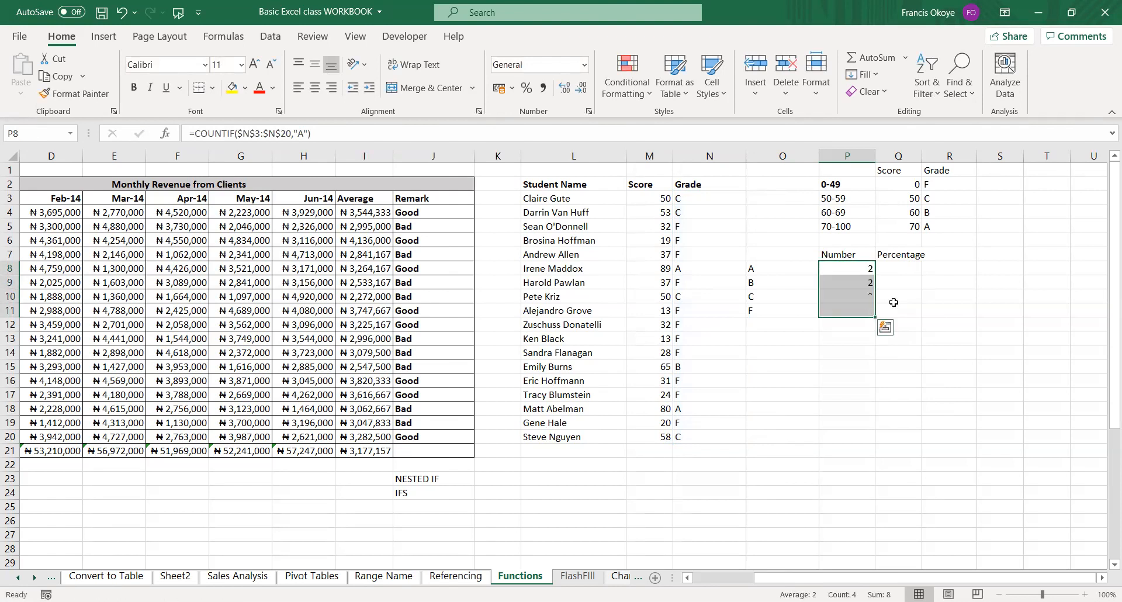
Change the COUNTIF criterion in P9 to "B".
{"action": "double_click", "coordinate": [865, 284]}
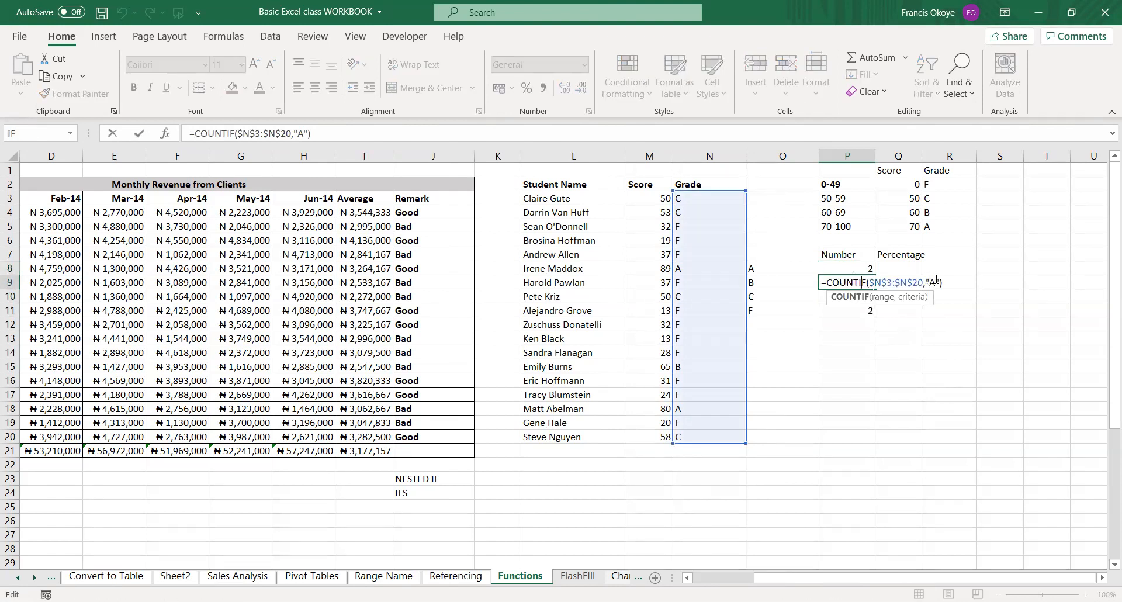
{"action": "double_click", "coordinate": [933, 282]}
{"action": "type", "text": "b"}
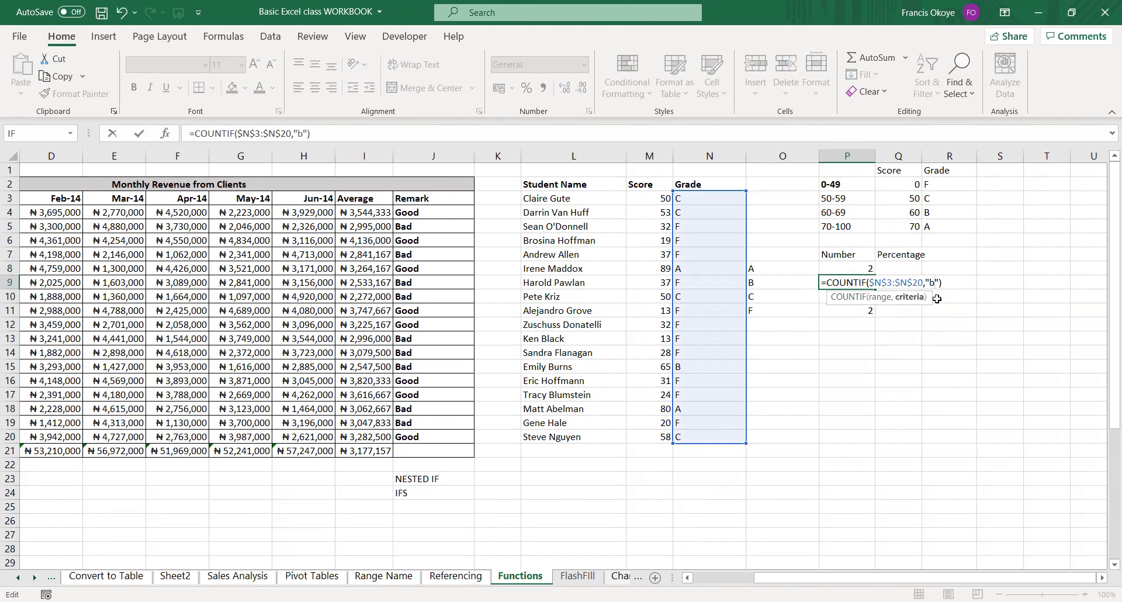
{"action": "key", "text": "BackSpace"}
{"action": "type", "text": "B"}
{"action": "key", "text": "Return"}
Change the COUNTIF criteria to "C" in P10 and "F" in P11.
{"action": "double_click", "coordinate": [933, 296]}
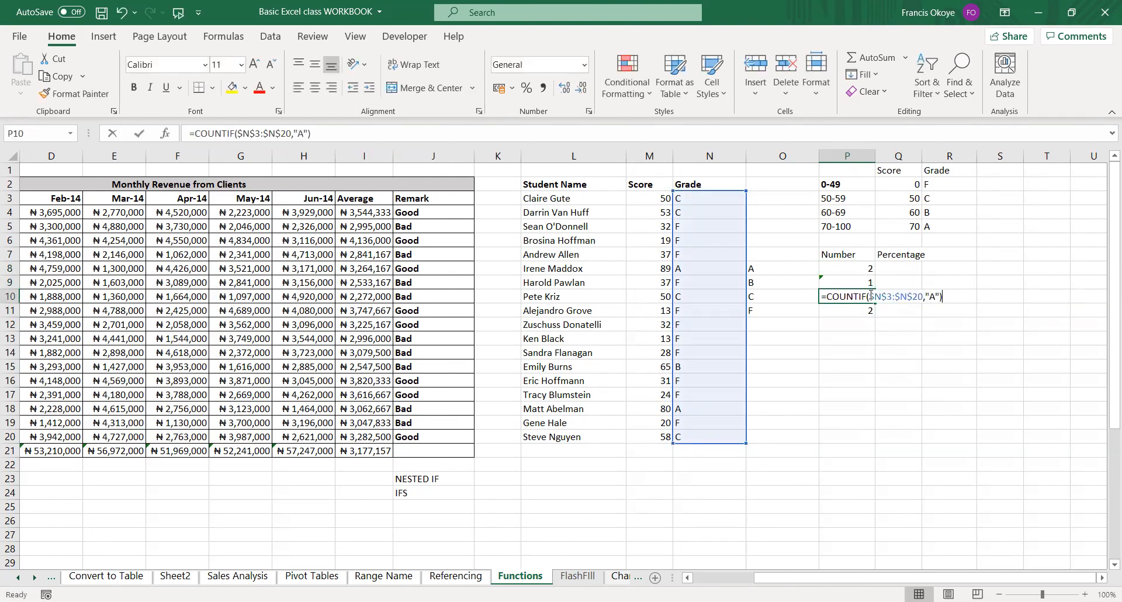
{"action": "double_click", "coordinate": [933, 296]}
{"action": "type", "text": "C"}
{"action": "key", "text": "Return"}
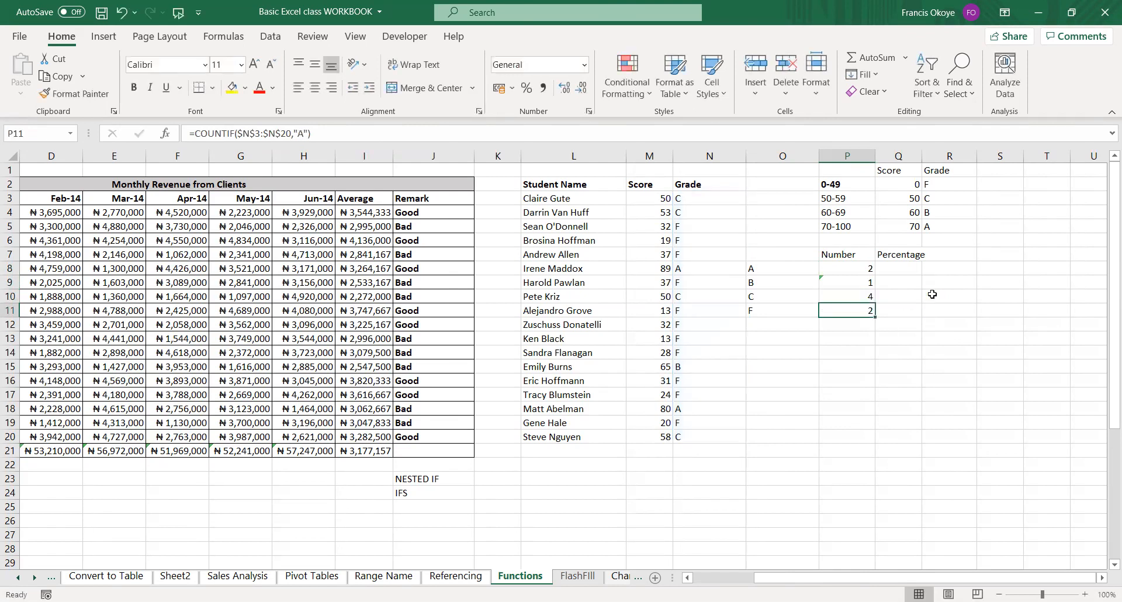
{"action": "double_click", "coordinate": [869, 310]}
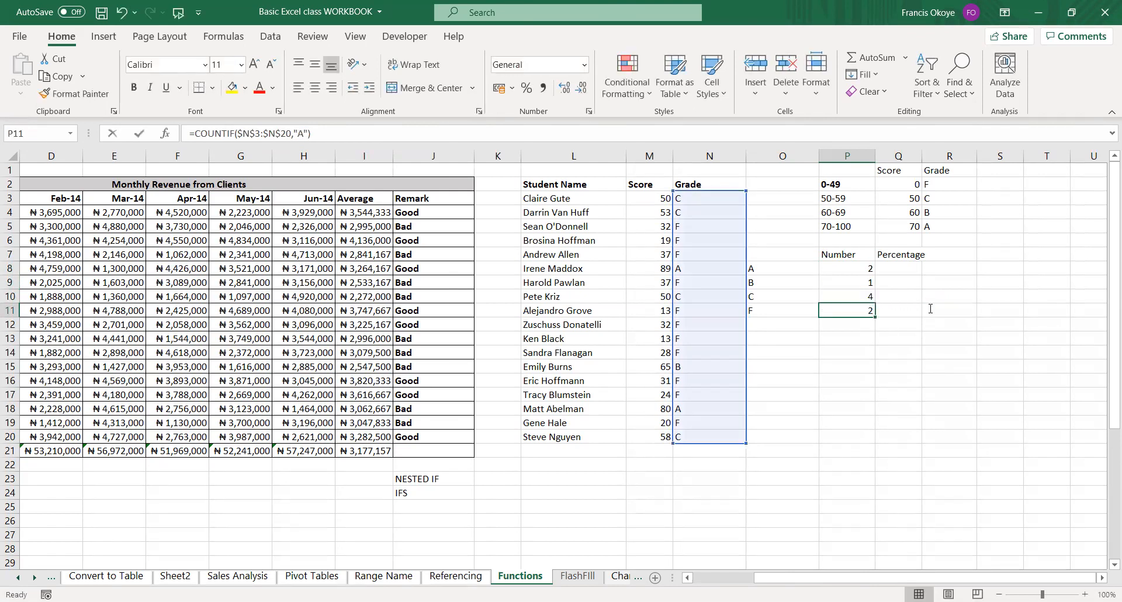
{"action": "type", "text": "F"}
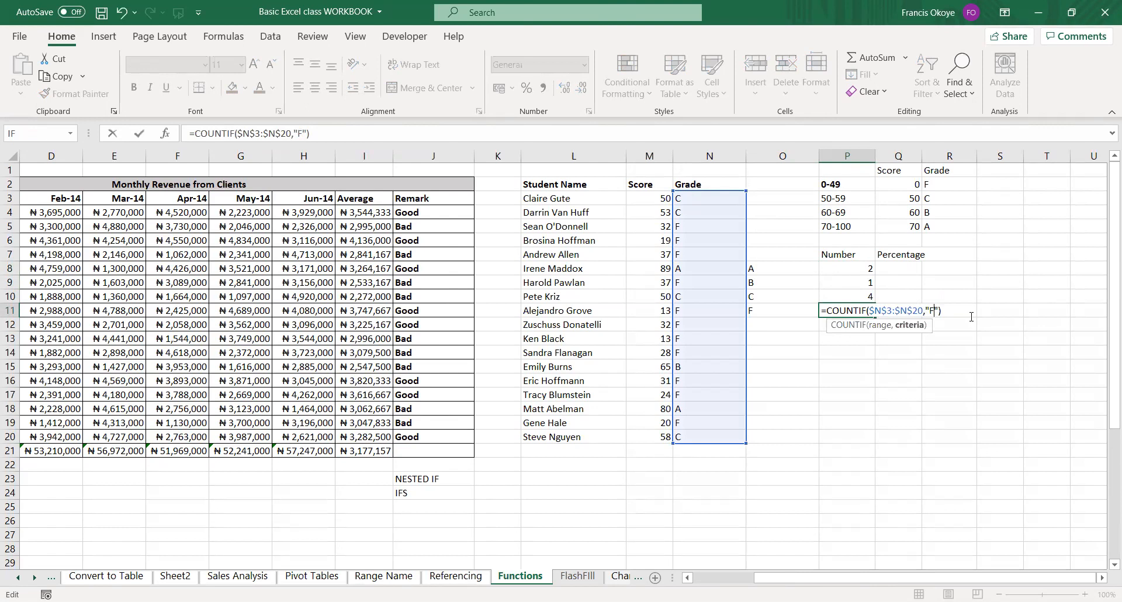
{"action": "key", "text": "Return"}
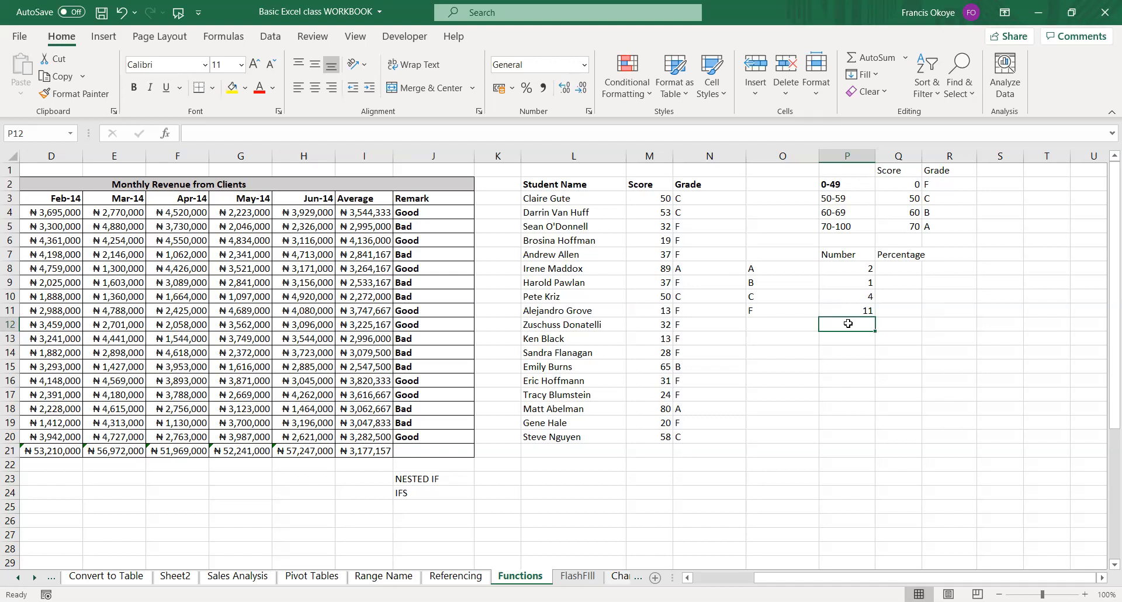
Review the COUNTIF formulas for grade F in P11 and grade A in P8.
{"action": "left_click", "coordinate": [862, 308]}
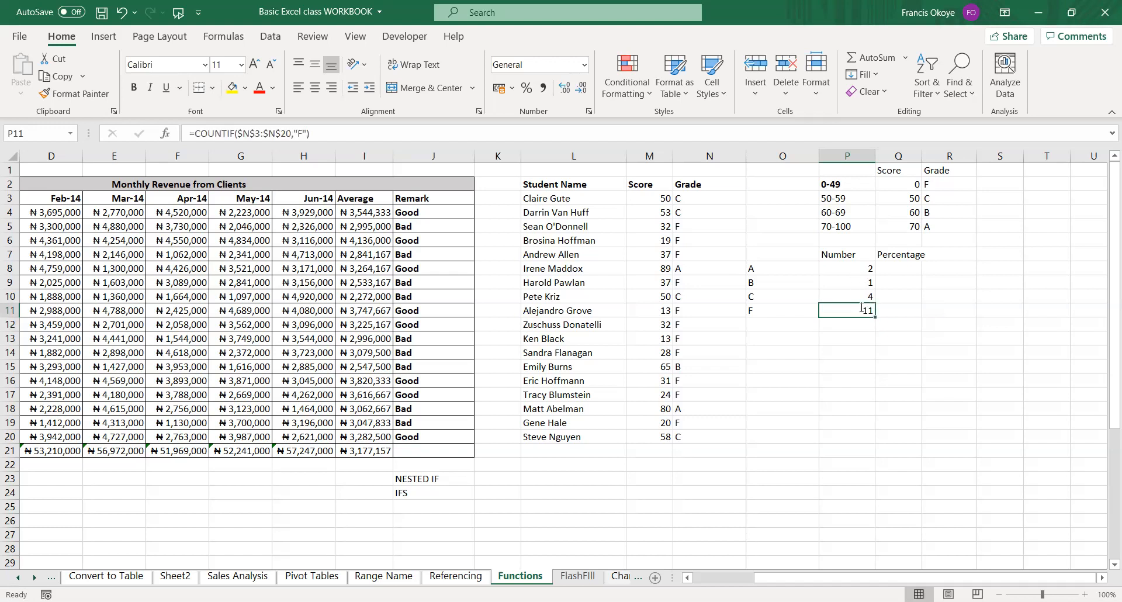
{"action": "double_click", "coordinate": [862, 308]}
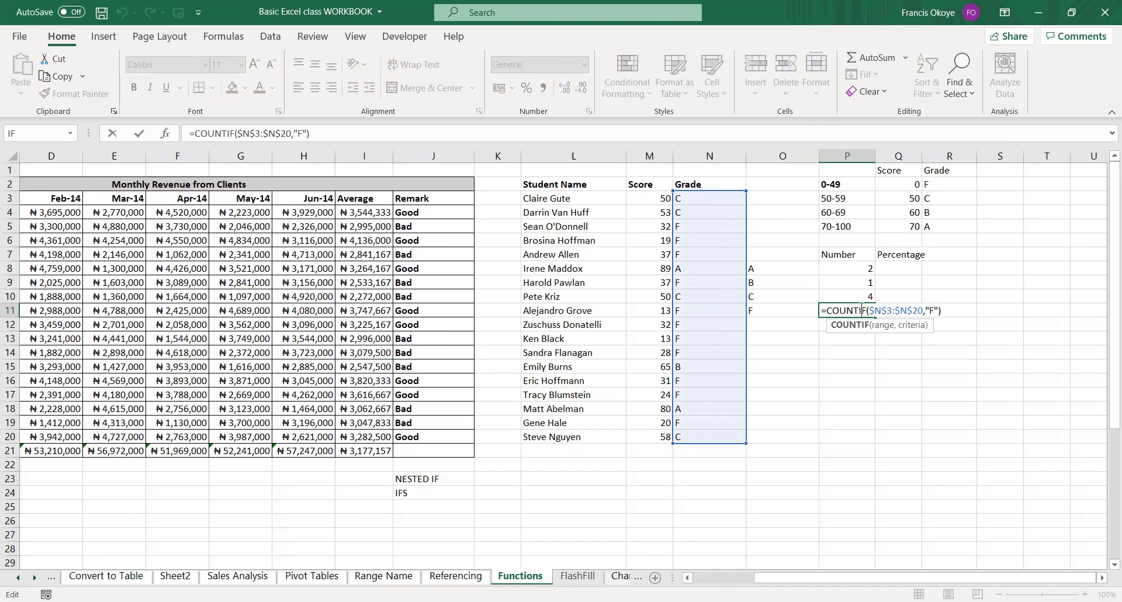
{"action": "key", "text": "ctrl+Return"}
{"action": "left_click", "coordinate": [870, 269]}
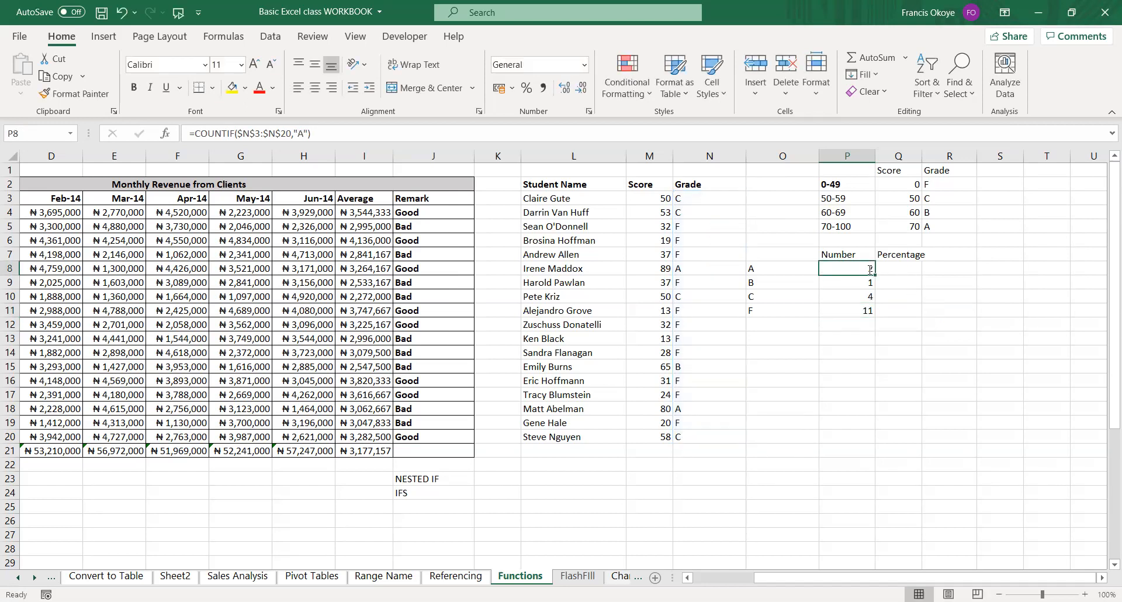
{"action": "double_click", "coordinate": [870, 270]}
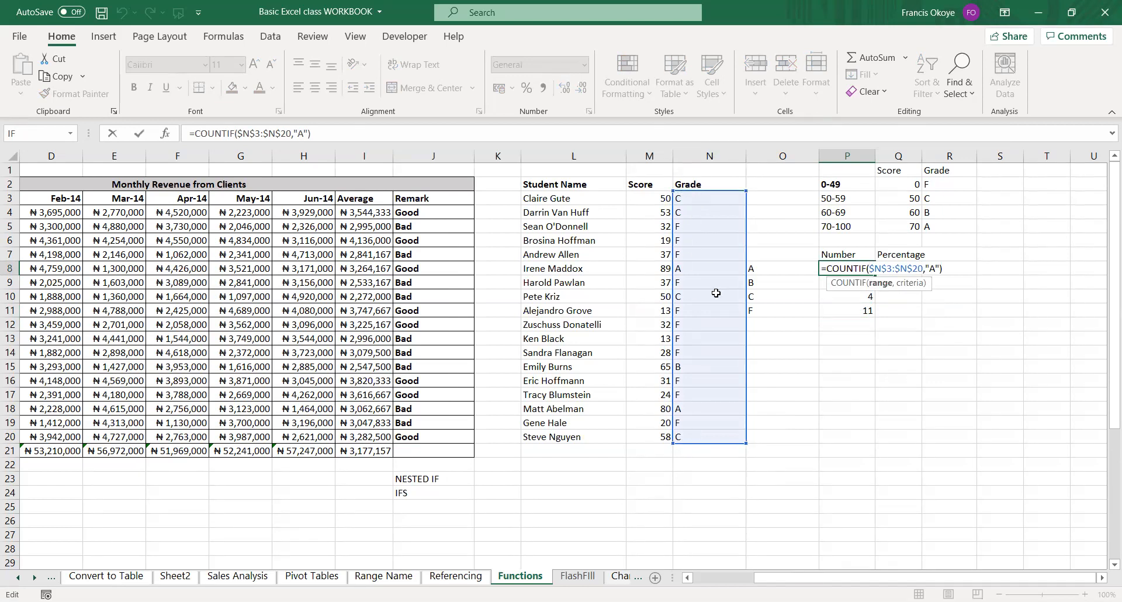
{"action": "key", "text": "Escape"}
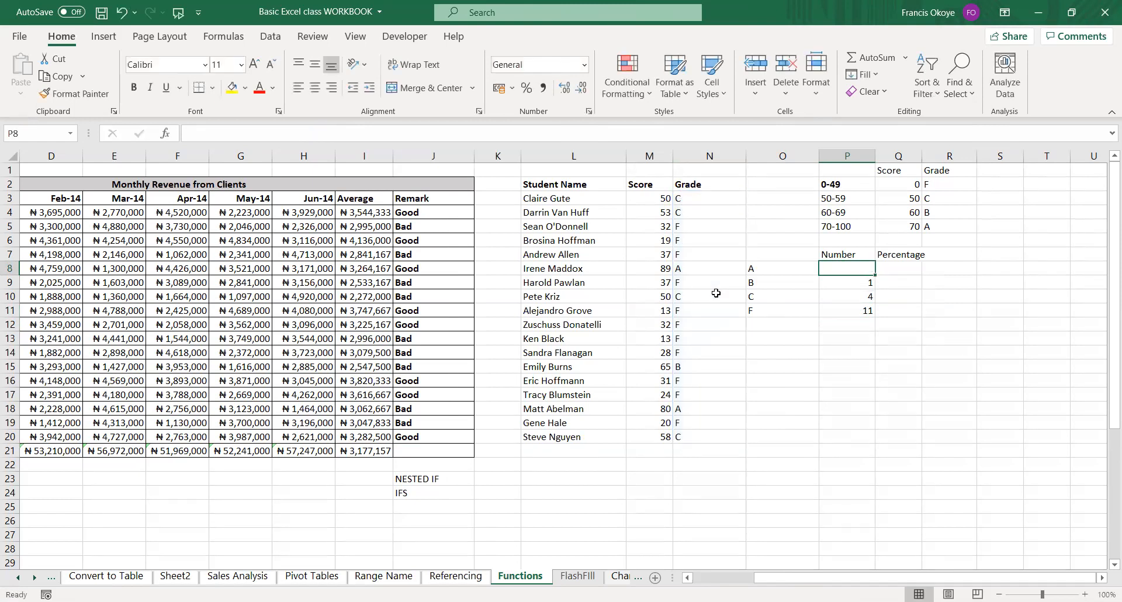
Clear the grade counts in P8:P11.
{"action": "key", "text": "shift+Down"}
{"action": "key", "text": "shift+Down"}
{"action": "key", "text": "shift+Down"}
{"action": "key", "text": "Delete"}
{"action": "key", "text": "Up"}
{"action": "key", "text": "Down"}
Count the grade A students in P8 with an absolute range, using =COUNTIF($N$3:$N$20,"A").
{"action": "type", "text": "="}
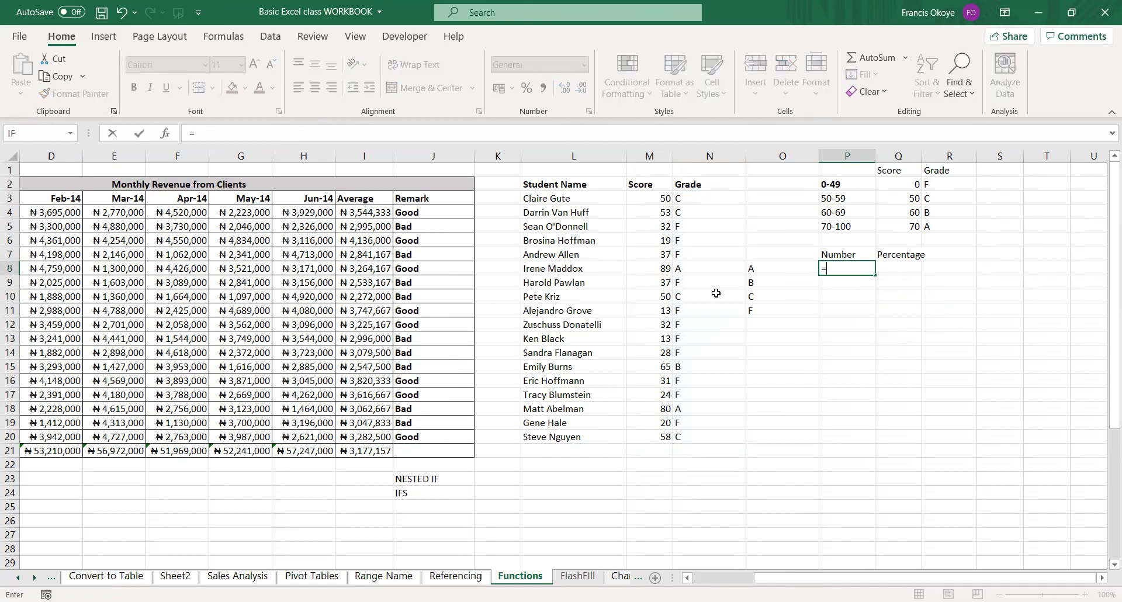
{"action": "type", "text": "COUNT"}
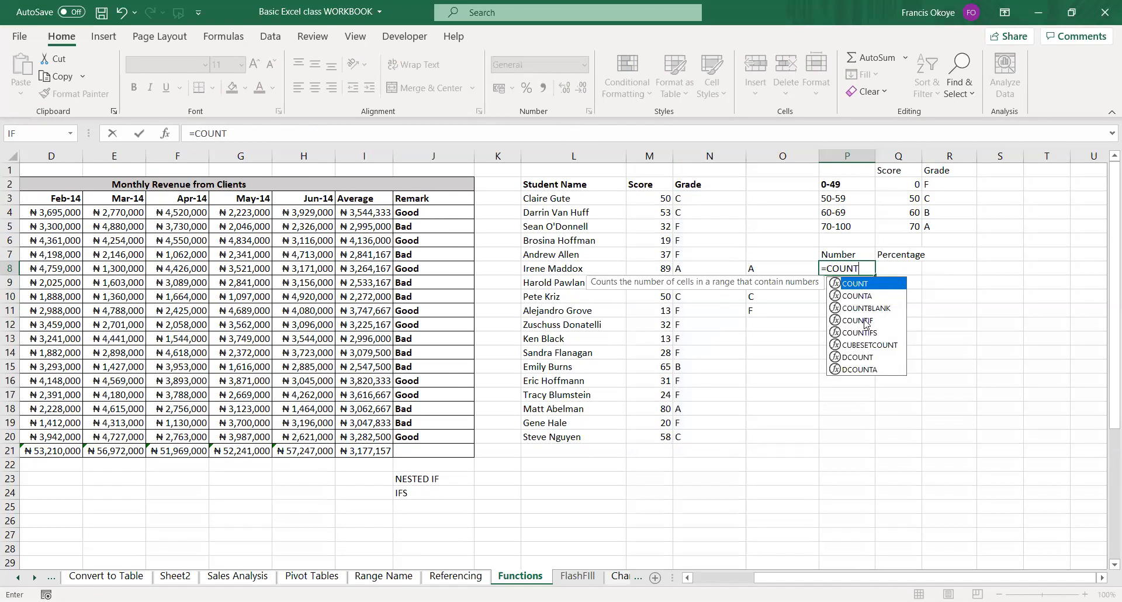
{"action": "double_click", "coordinate": [865, 319]}
{"action": "left_click_drag", "start_coordinate": [685, 198], "coordinate": [697, 432]}
{"action": "key", "text": "F4"}
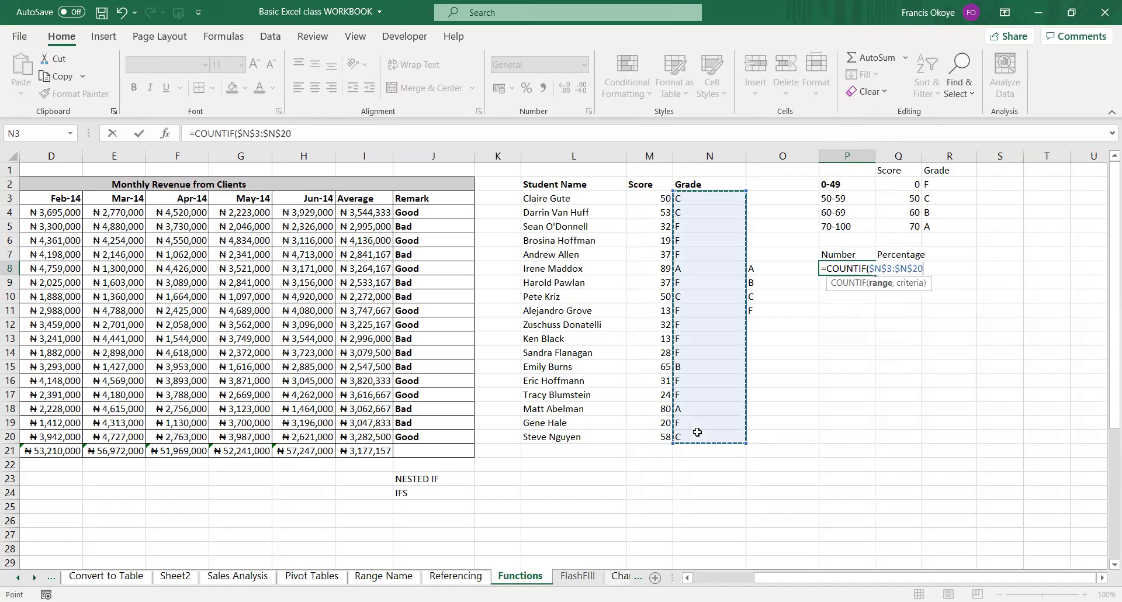
{"action": "type", "text": ","}
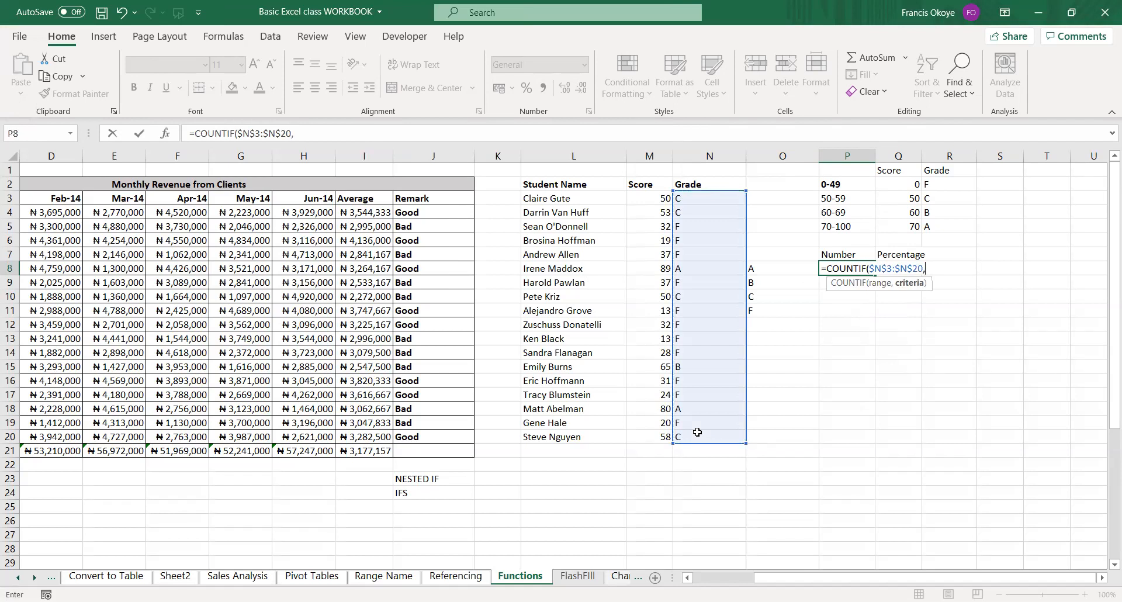
{"action": "type", "text": "\"A\")"}
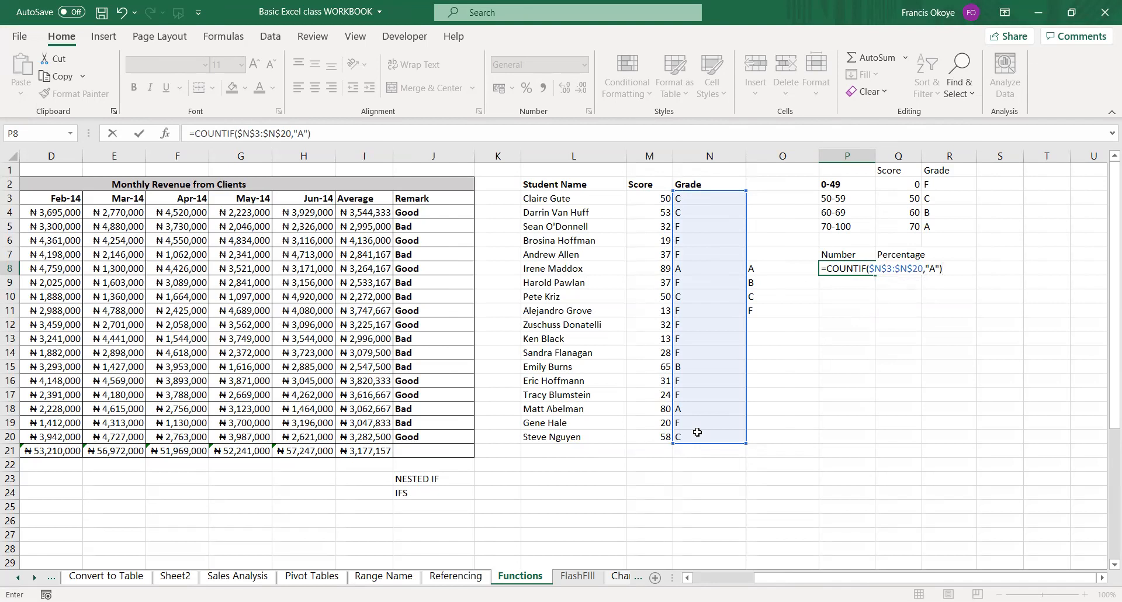
{"action": "key", "text": "Return"}
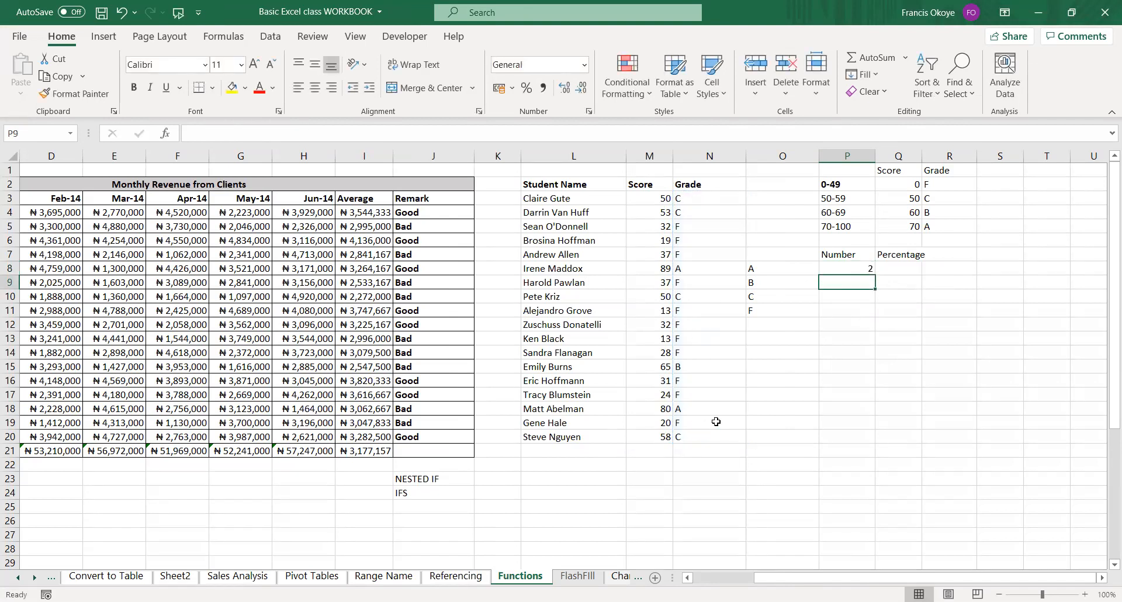
Copy the COUNTIF formula from P8 down to P11 and set the criterion in P9 to "B".
{"action": "left_click", "coordinate": [865, 270]}
{"action": "left_click_drag", "start_coordinate": [877, 277], "coordinate": [875, 317]}
{"action": "double_click", "coordinate": [869, 285]}
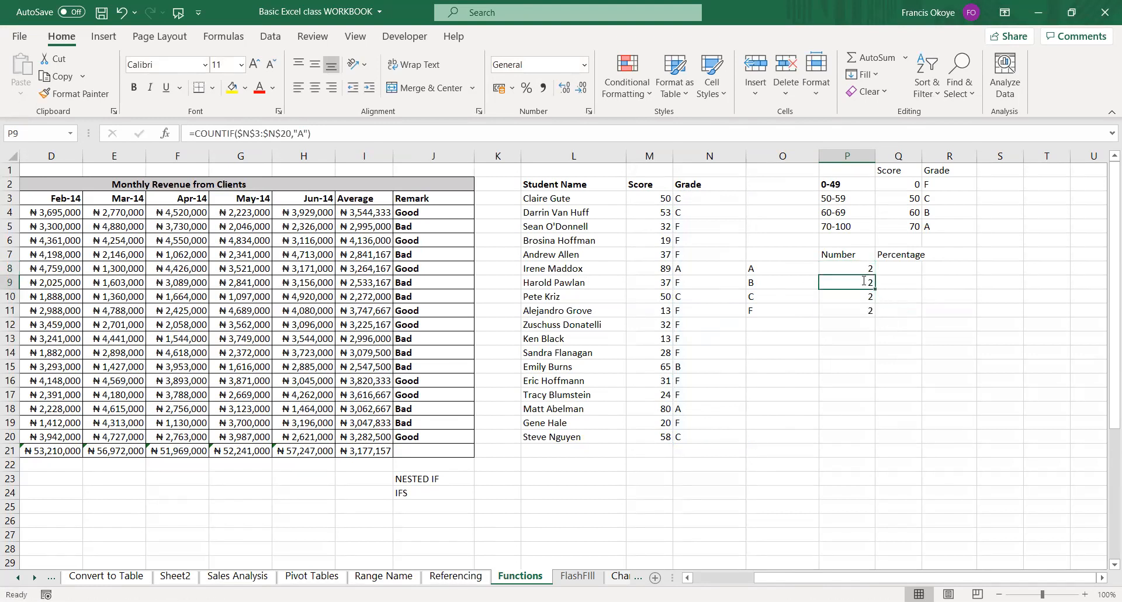
{"action": "left_click", "coordinate": [937, 282]}
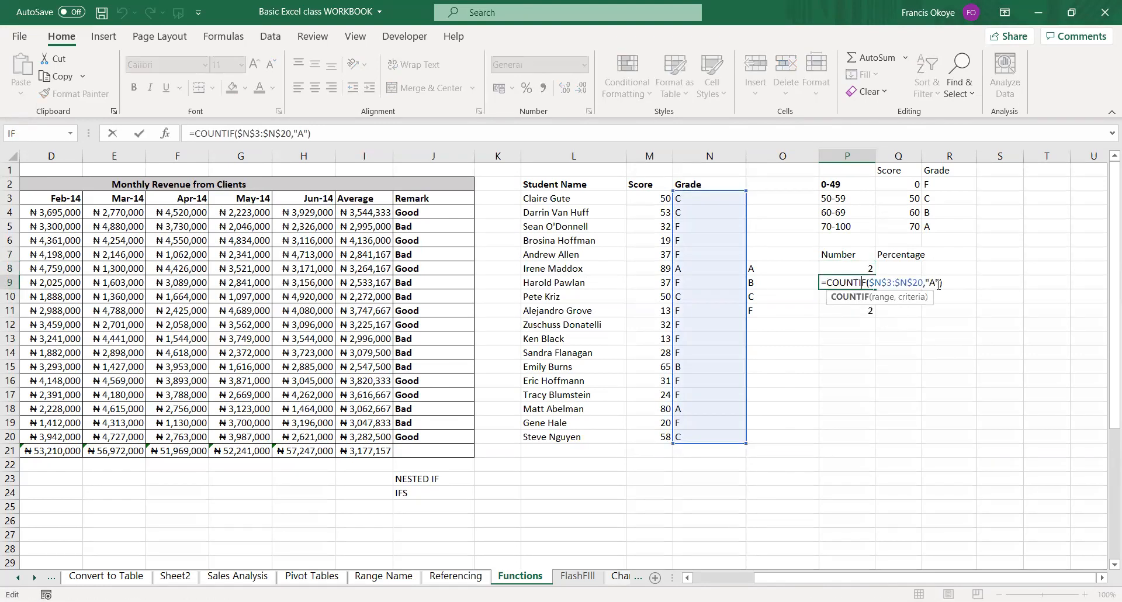
{"action": "double_click", "coordinate": [938, 282]}
{"action": "key", "text": "BackSpace"}
{"action": "type", "text": "B"}
{"action": "key", "text": "Return"}
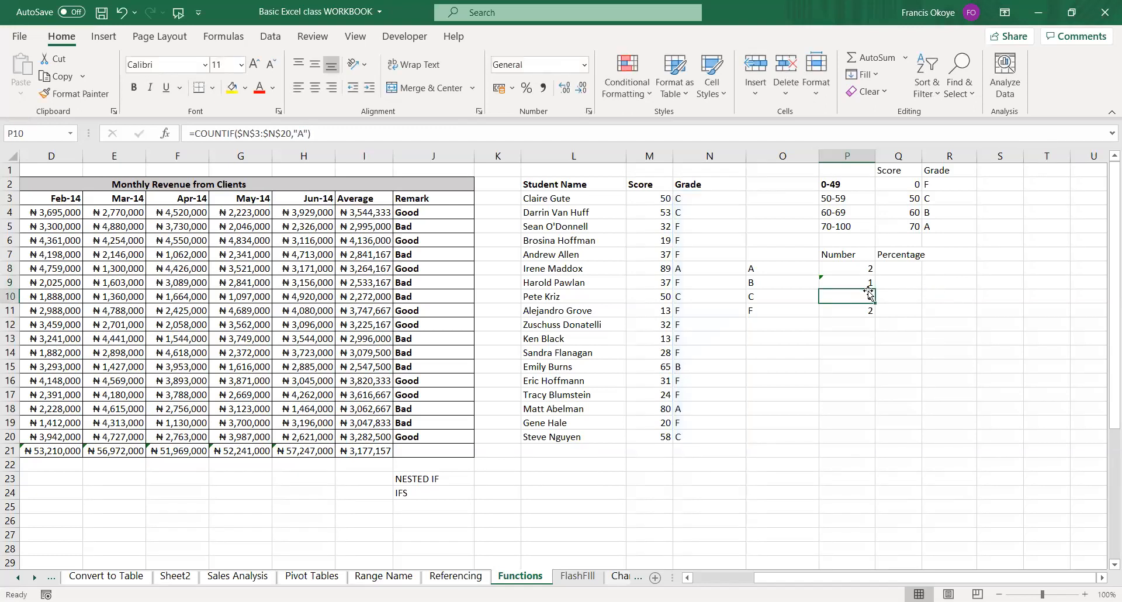
Set the COUNTIF criterion in P10 to "C" to count the grade C students.
{"action": "double_click", "coordinate": [870, 295]}
{"action": "double_click", "coordinate": [935, 296]}
{"action": "type", "text": "V"}
{"action": "key", "text": "BackSpace"}
{"action": "type", "text": "C"}
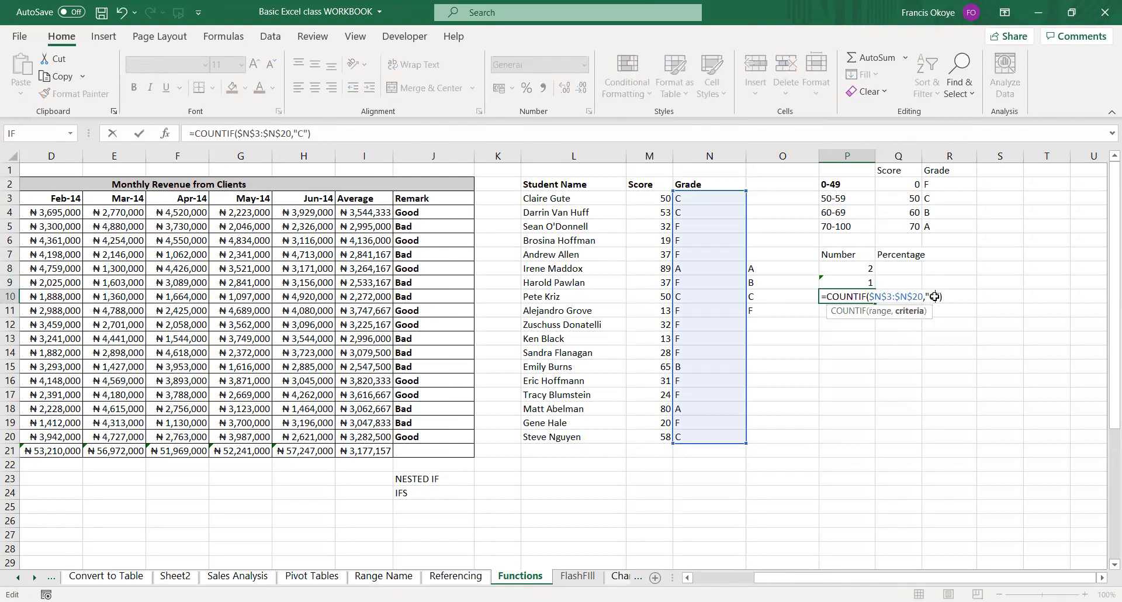
{"action": "key", "text": "Return"}
Set the COUNTIF criterion in P11 to "F" to count the failing students.
{"action": "double_click", "coordinate": [867, 311]}
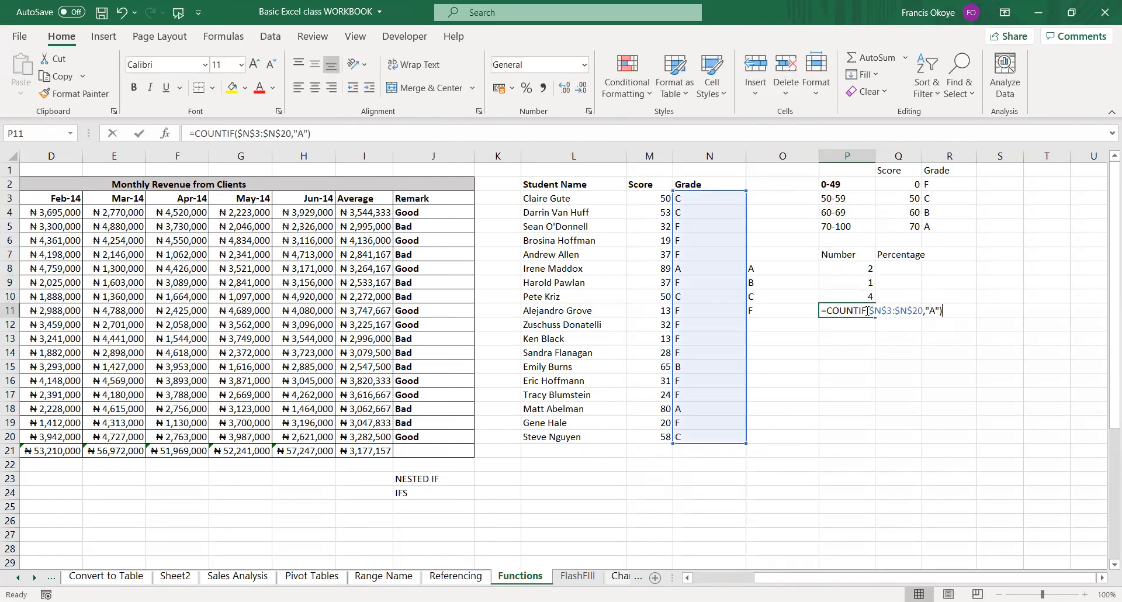
{"action": "double_click", "coordinate": [935, 310]}
{"action": "key", "text": "BackSpace"}
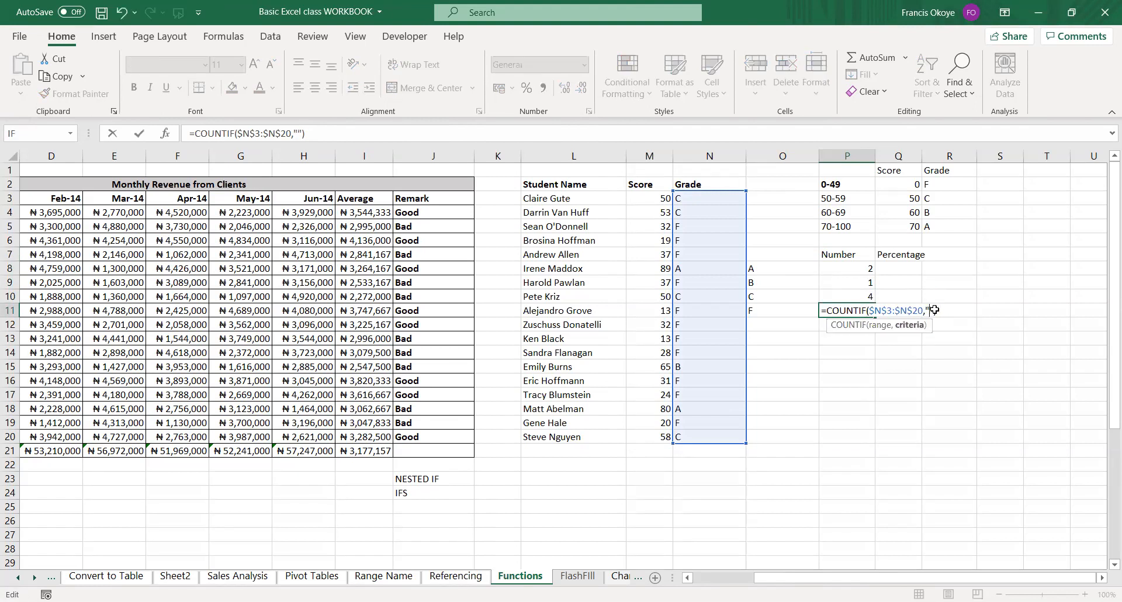
{"action": "type", "text": "F"}
{"action": "key", "text": "Return"}
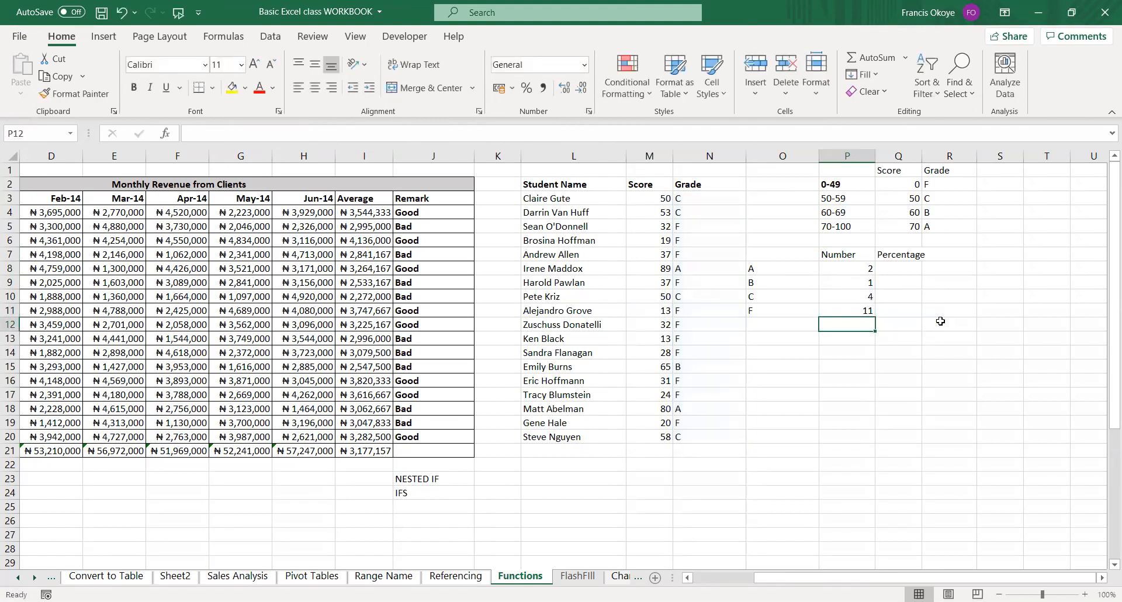
{"action": "left_click", "coordinate": [933, 363]}
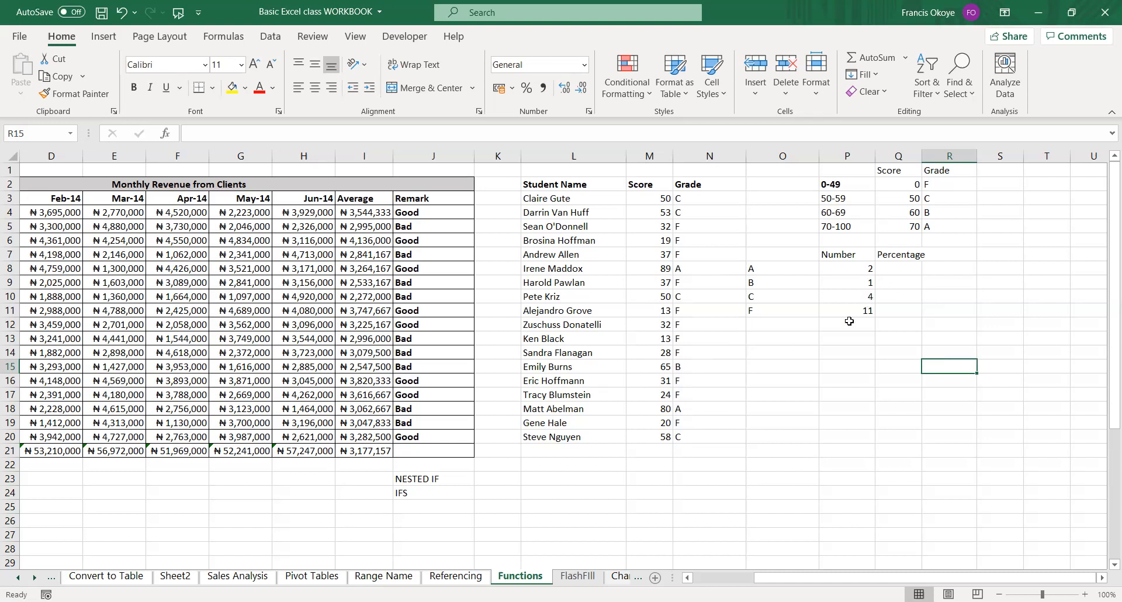
Enter the student total 18 in P12 below the grade counts.
{"action": "left_click", "coordinate": [854, 326]}
{"action": "type", "text": "18"}
{"action": "key", "text": "Return"}
Calculate grade A's share of all students in Q8 using =P8/$P$12.
{"action": "left_click", "coordinate": [899, 271]}
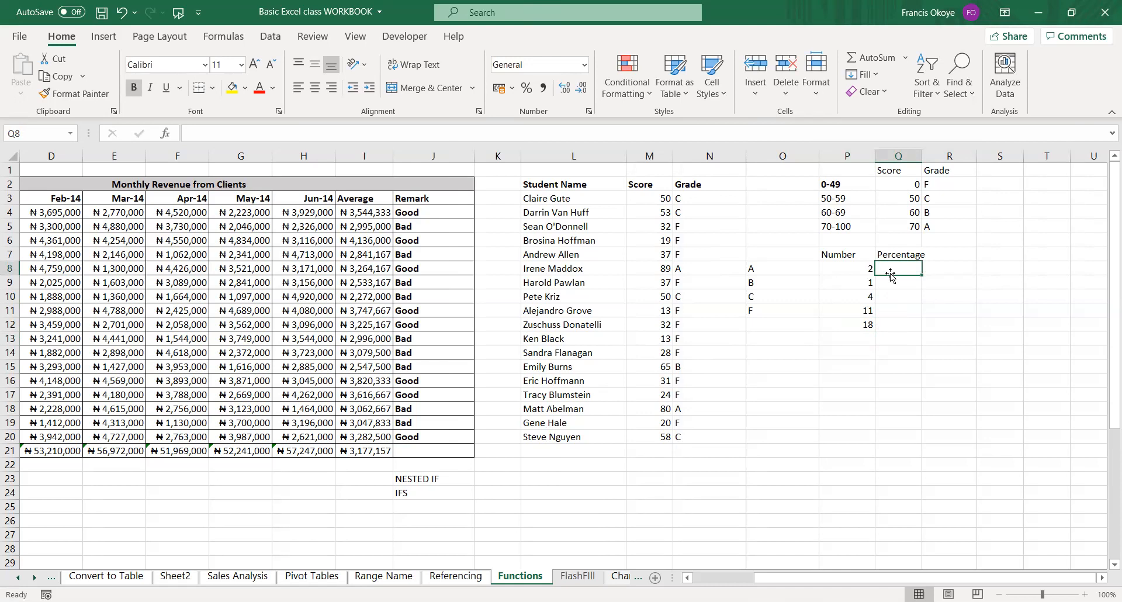
{"action": "type", "text": "="}
{"action": "left_click", "coordinate": [853, 266]}
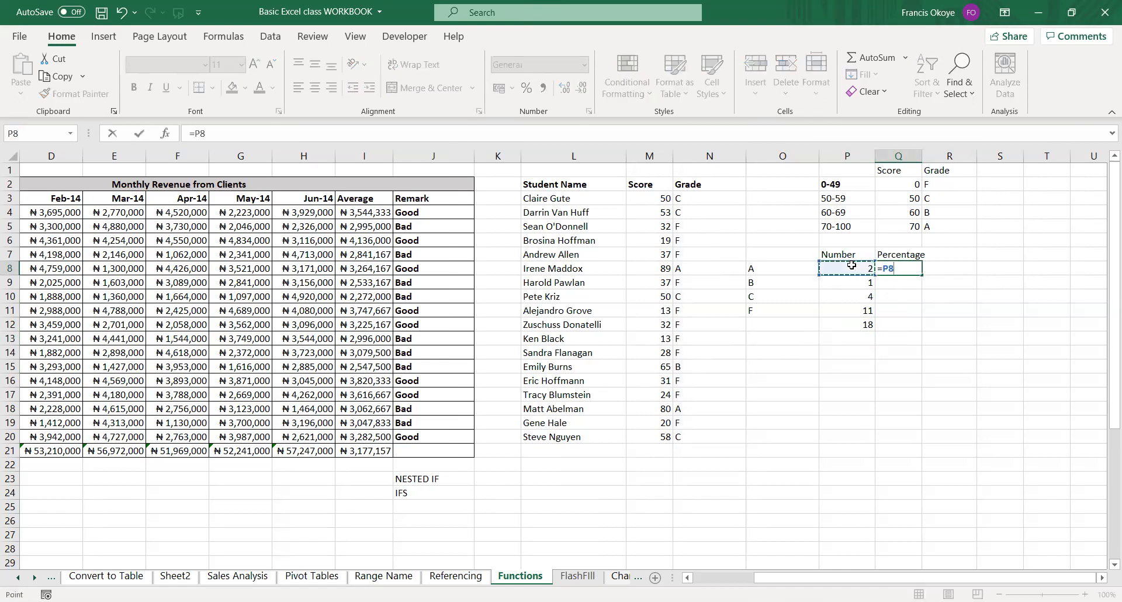
{"action": "type", "text": "/"}
{"action": "left_click", "coordinate": [852, 324]}
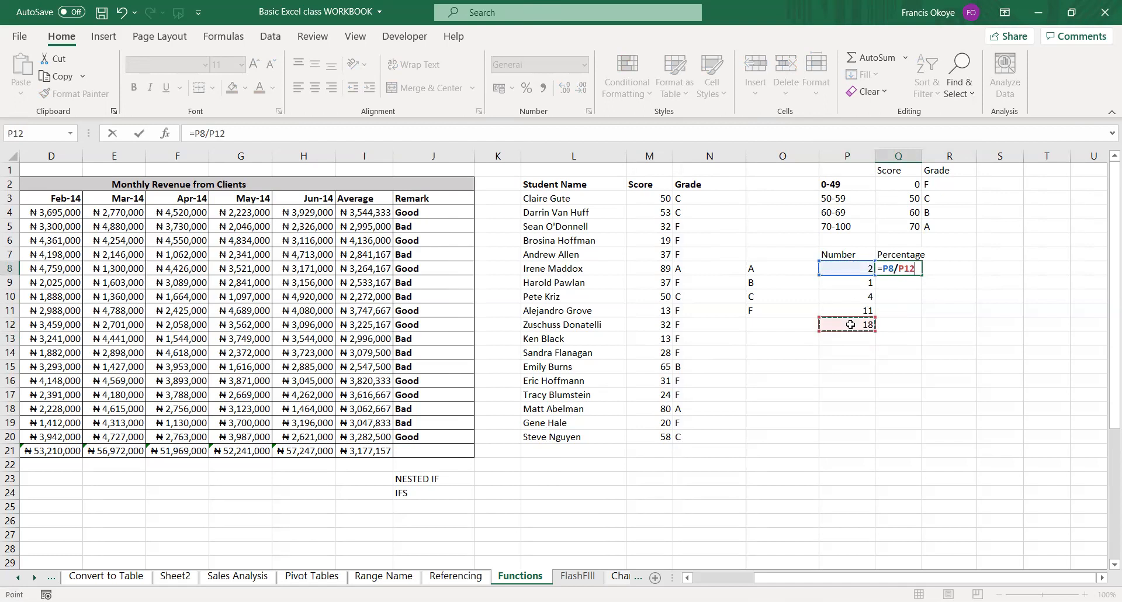
{"action": "key", "text": "F4"}
{"action": "key", "text": "ctrl+Return"}
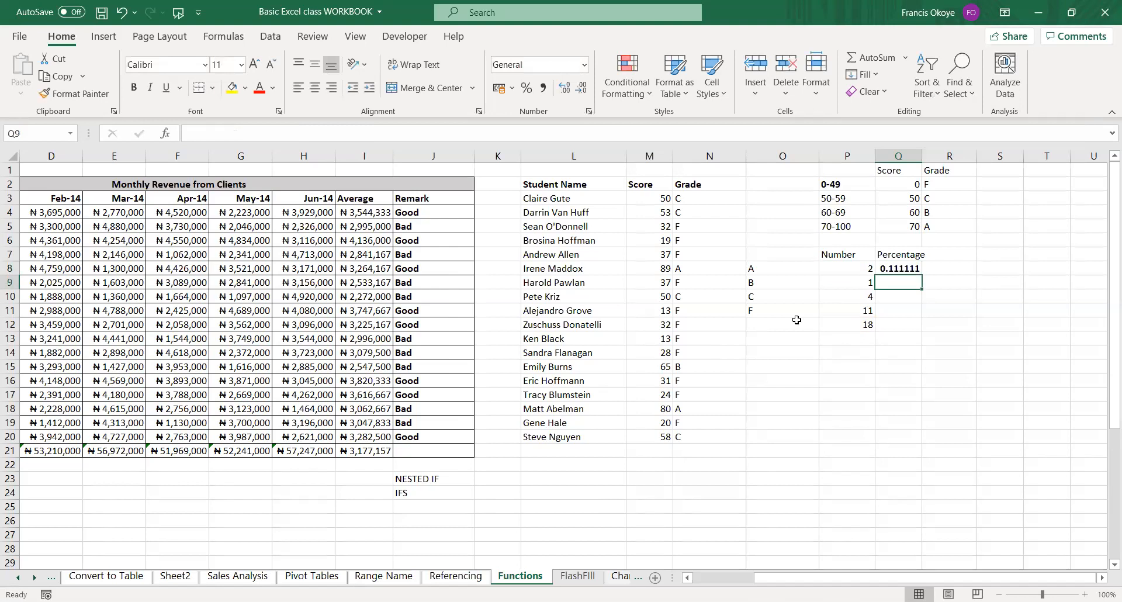
Label the sum row of the grade summary Total in O12.
{"action": "left_click", "coordinate": [793, 320]}
{"action": "type", "text": "Total"}
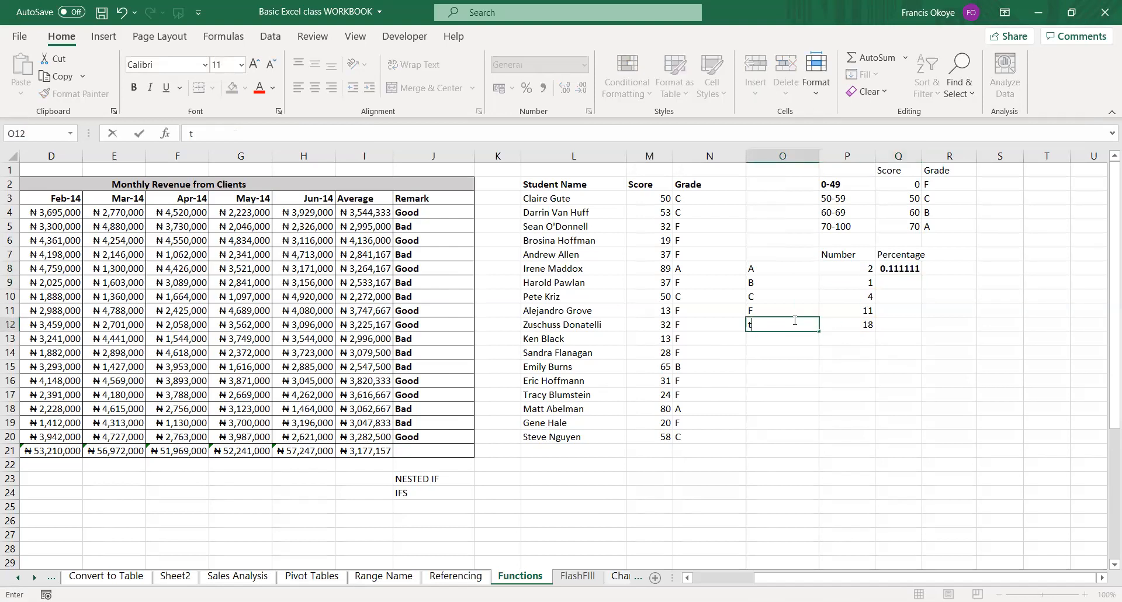
{"action": "key", "text": "Return"}
{"action": "left_click", "coordinate": [917, 269]}
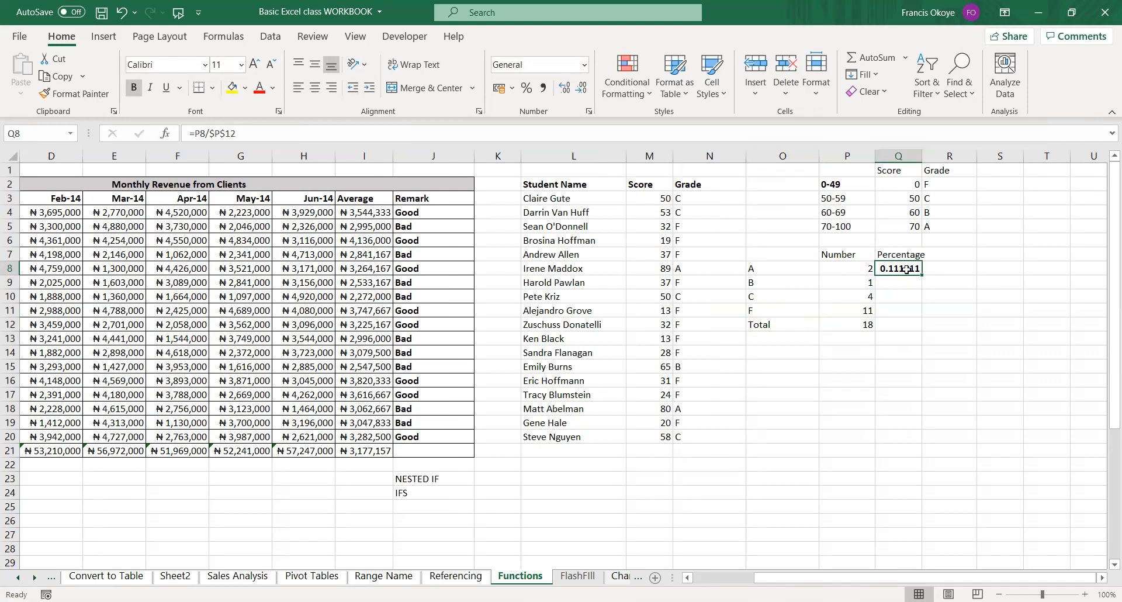
Copy grade A's percentage formula from Q8 down to Q11 for grades B, C and F.
{"action": "double_click", "coordinate": [914, 276]}
{"action": "key", "text": "Escape"}
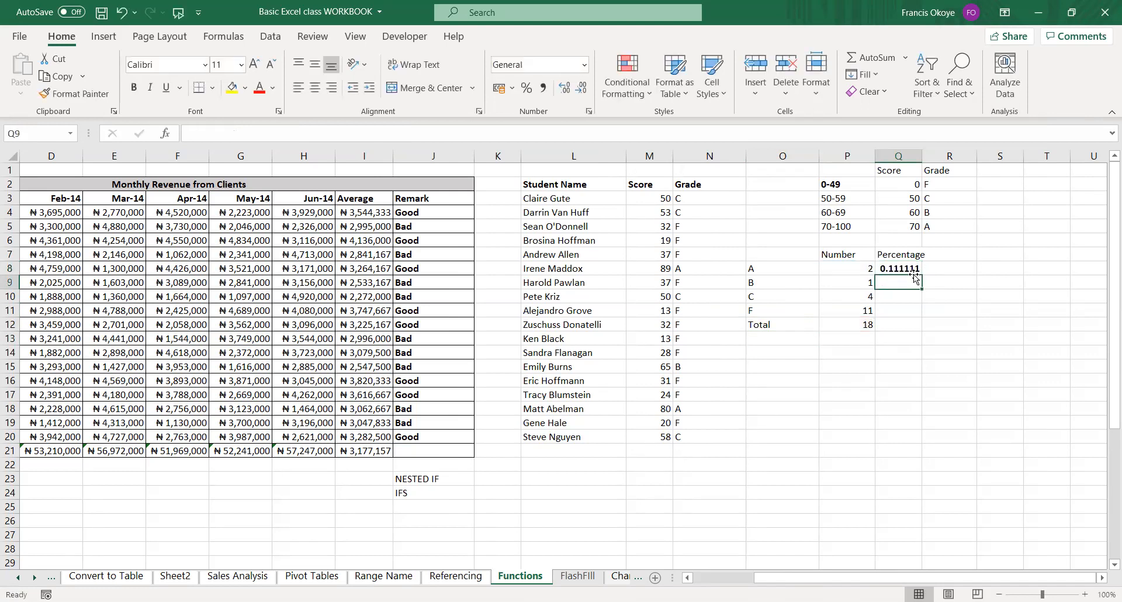
{"action": "left_click_drag", "start_coordinate": [922, 275], "coordinate": [917, 316]}
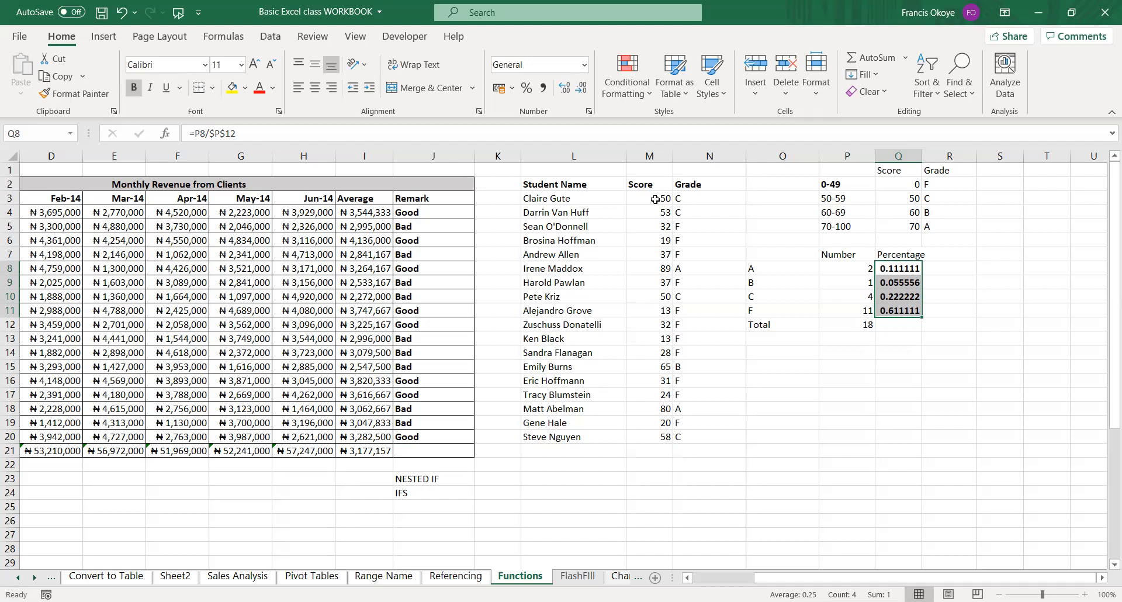
Clear the VLOOKUP grades of all students in N3:N20.
{"action": "left_click", "coordinate": [704, 185]}
{"action": "left_click", "coordinate": [895, 180]}
{"action": "left_click_drag", "start_coordinate": [894, 180], "coordinate": [951, 228]}
{"action": "left_click", "coordinate": [709, 200]}
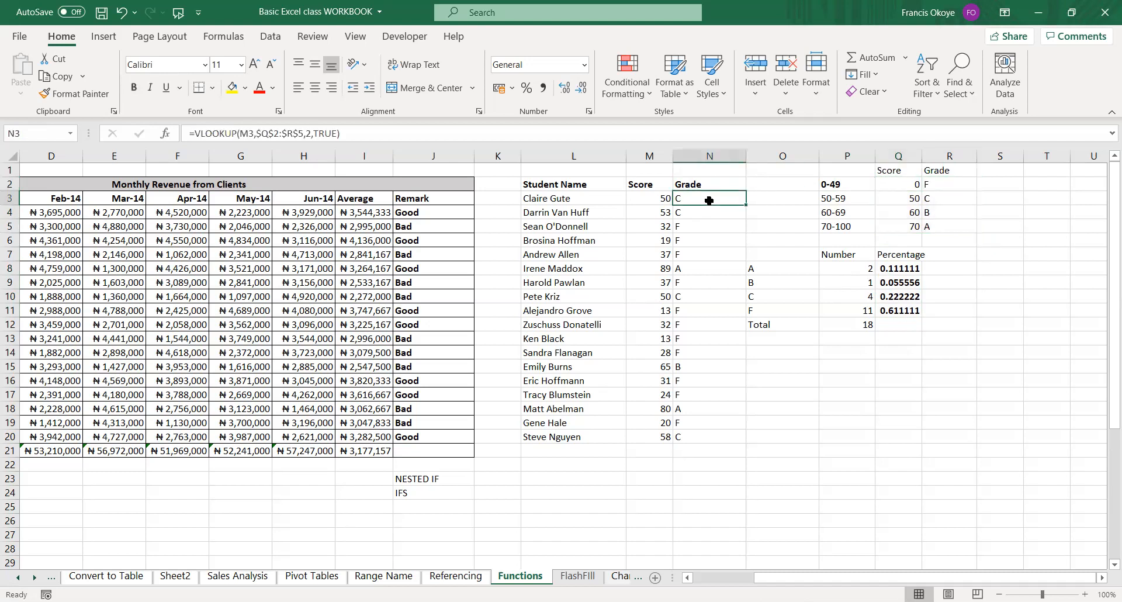
{"action": "key", "text": "ctrl+shift+Down"}
{"action": "key", "text": "Delete"}
{"action": "left_click", "coordinate": [700, 197]}
{"action": "double_click", "coordinate": [700, 197]}
{"action": "type", "text": "="}
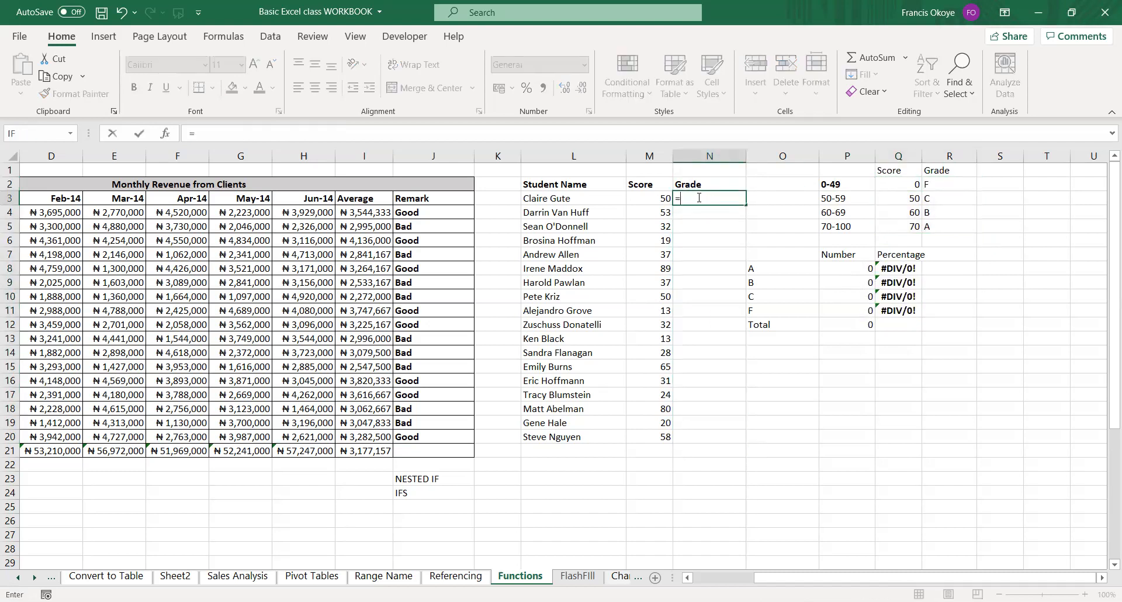
{"action": "type", "text": "vl"}
{"action": "double_click", "coordinate": [711, 213]}
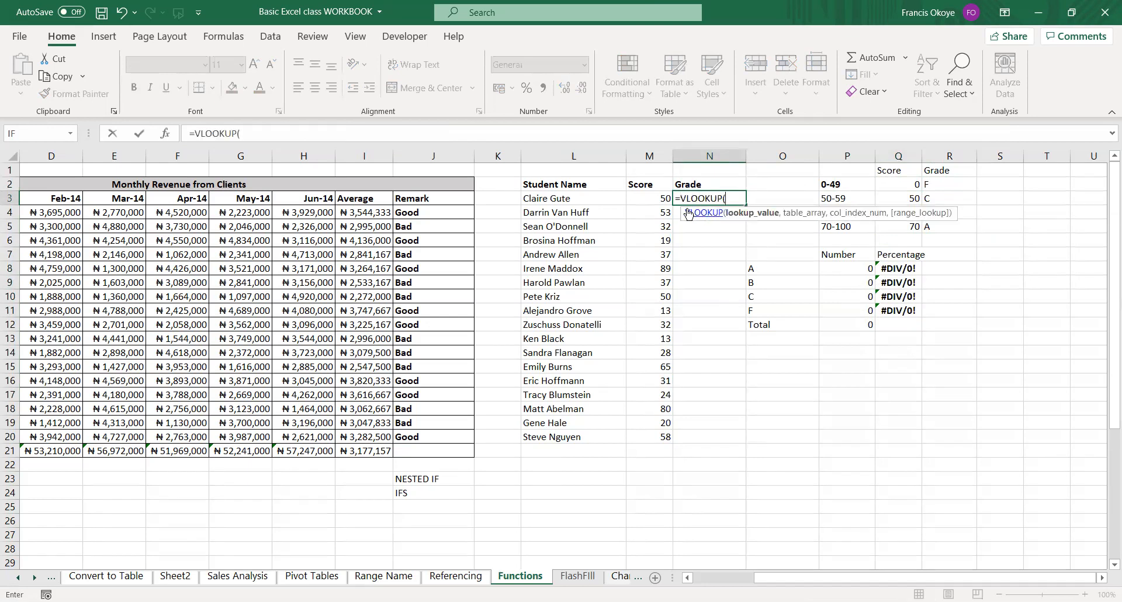
{"action": "left_click", "coordinate": [657, 196]}
{"action": "type", "text": ","}
{"action": "left_click", "coordinate": [894, 184]}
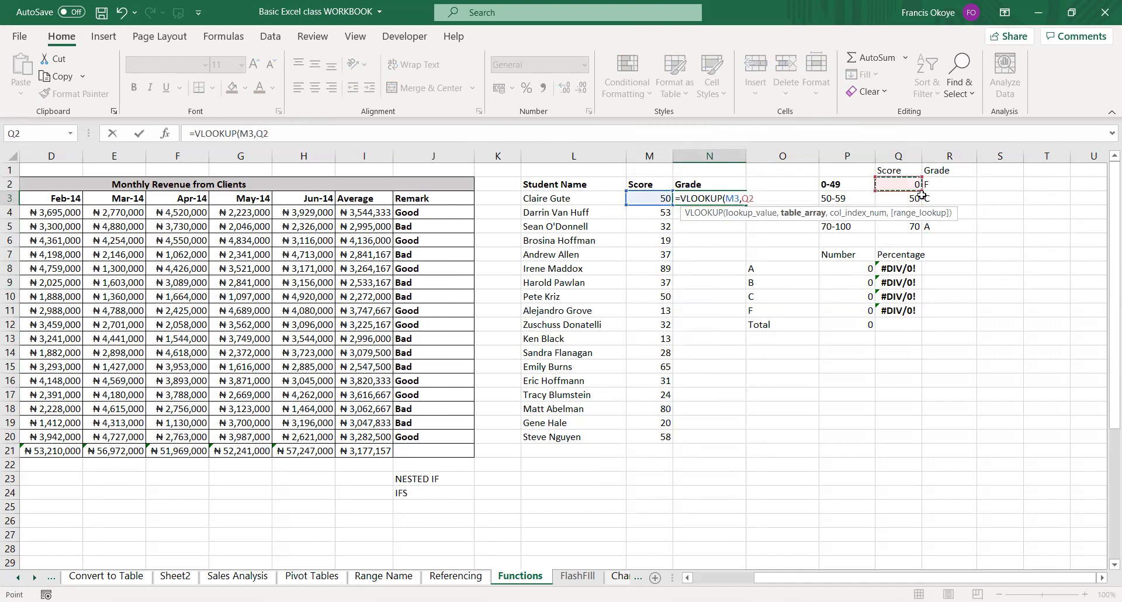
{"action": "left_click_drag", "start_coordinate": [922, 194], "coordinate": [931, 223]}
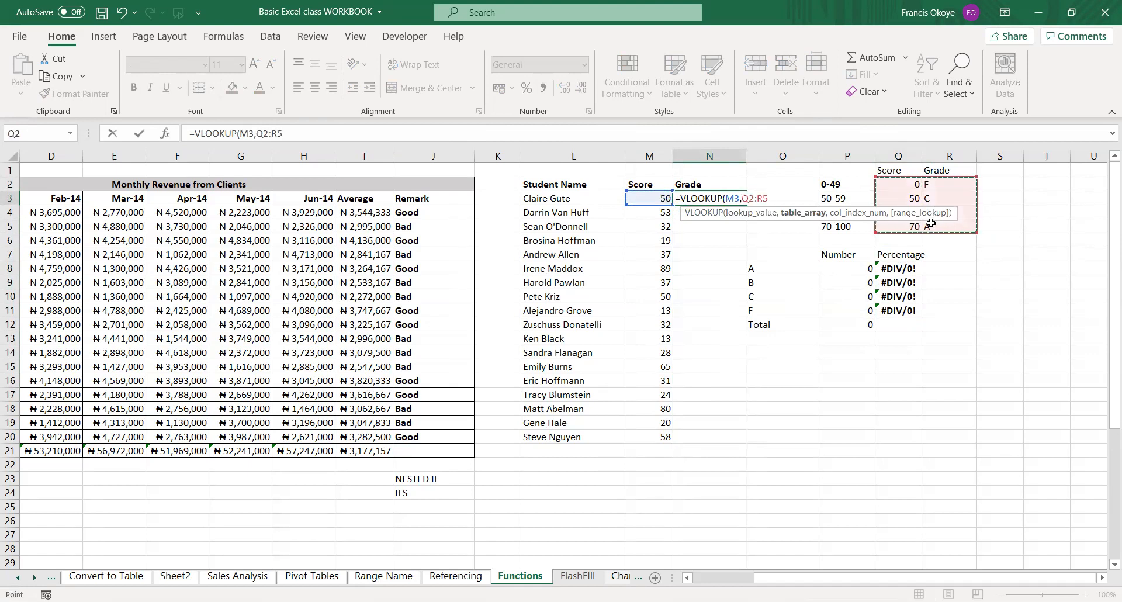
{"action": "key", "text": "F4"}
{"action": "key", "text": "Escape"}
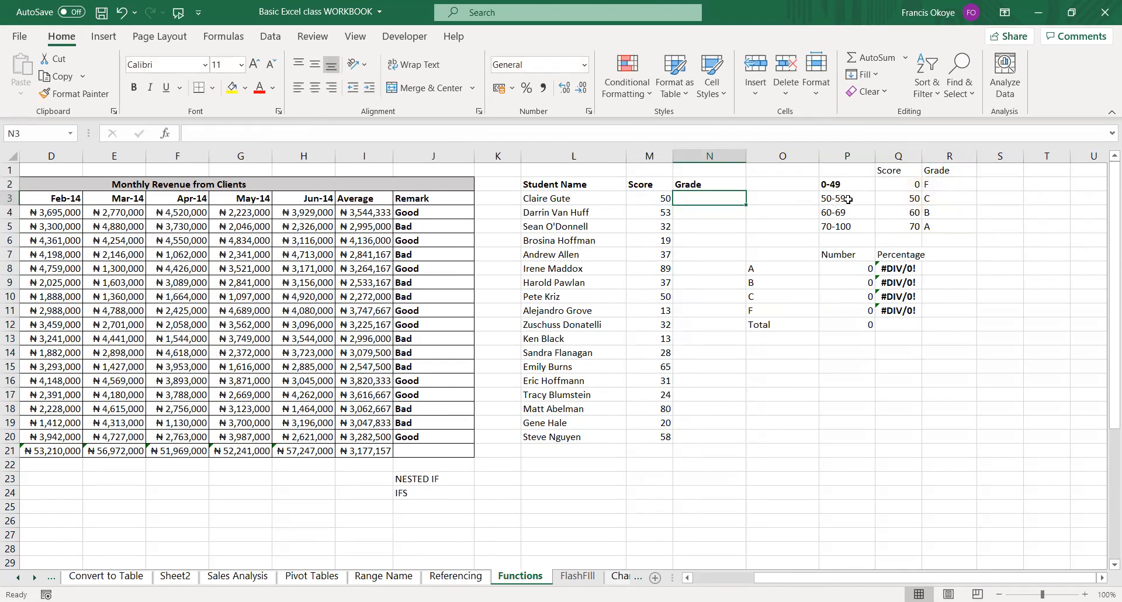
Change the lookup table's score thresholds in Q2:Q5 to the descending order 100, 60, 50 and 0.
{"action": "left_click_drag", "start_coordinate": [905, 185], "coordinate": [935, 225]}
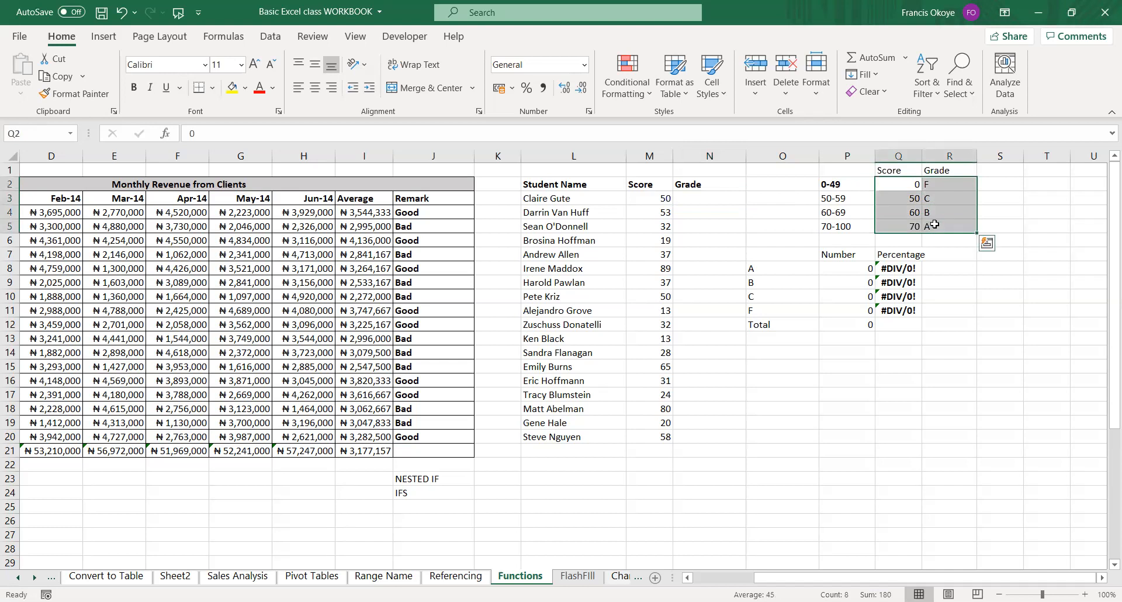
{"action": "left_click", "coordinate": [908, 184]}
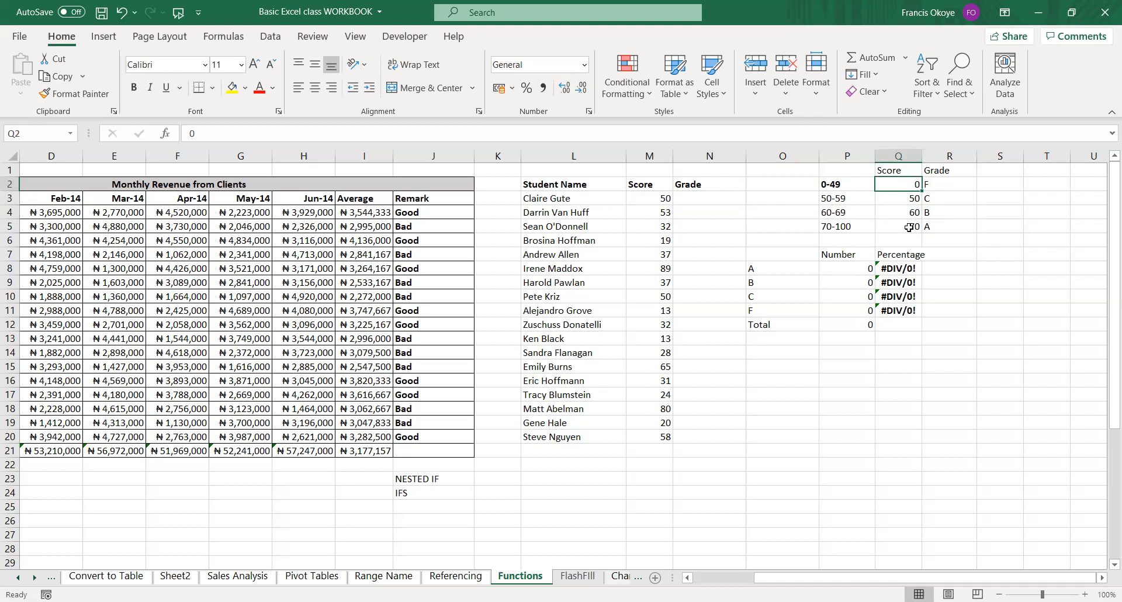
{"action": "left_click", "coordinate": [913, 200]}
{"action": "type", "text": "100"}
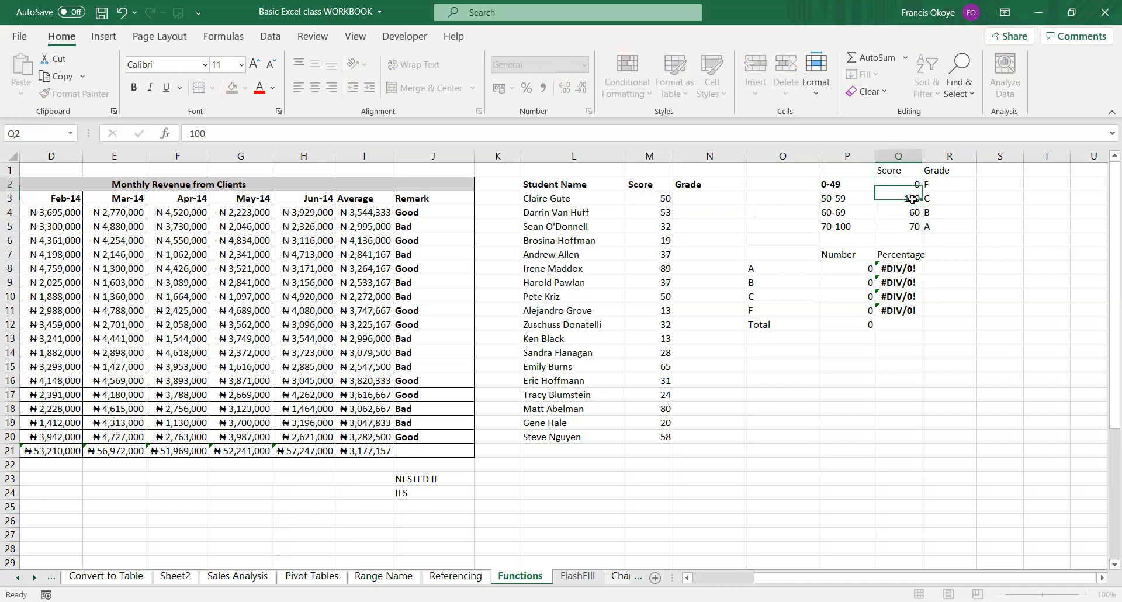
{"action": "key", "text": "Up"}
{"action": "type", "text": "100"}
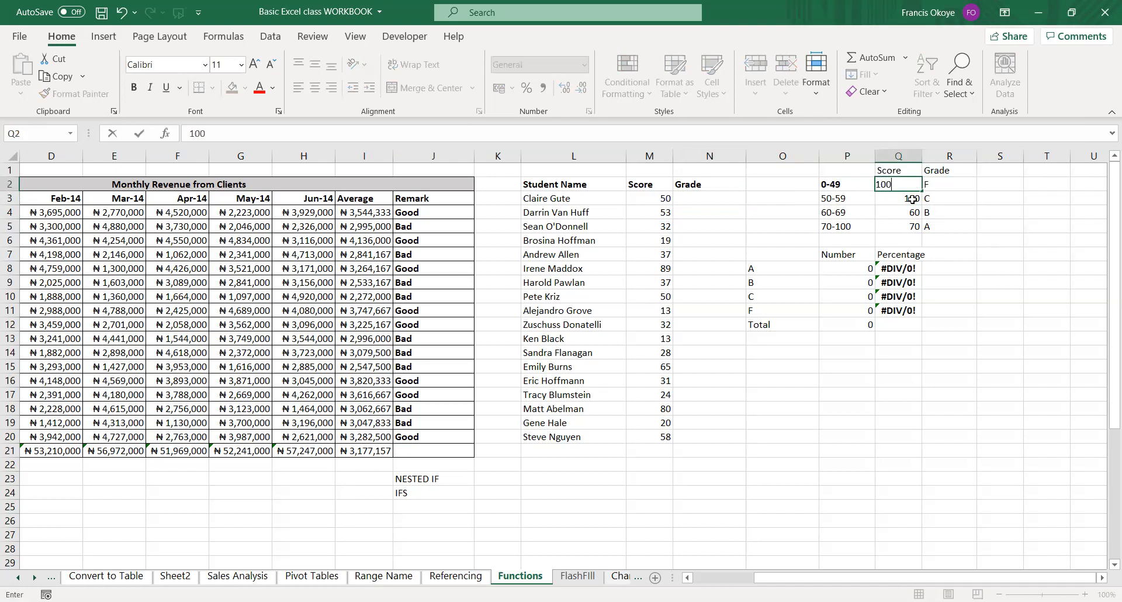
{"action": "key", "text": "Return"}
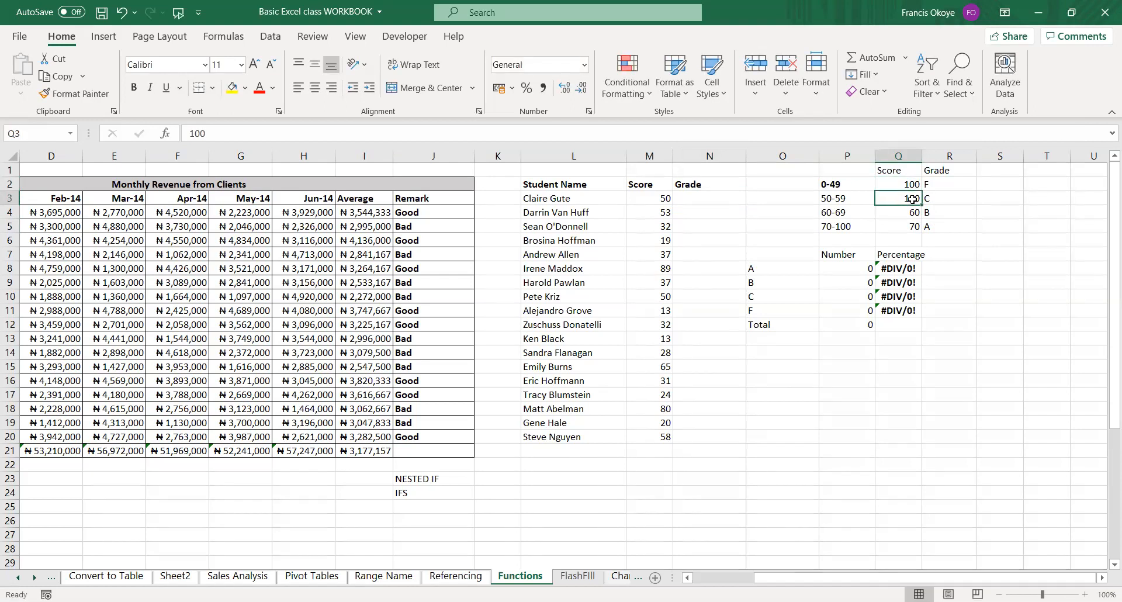
{"action": "type", "text": "50"}
{"action": "key", "text": "Return"}
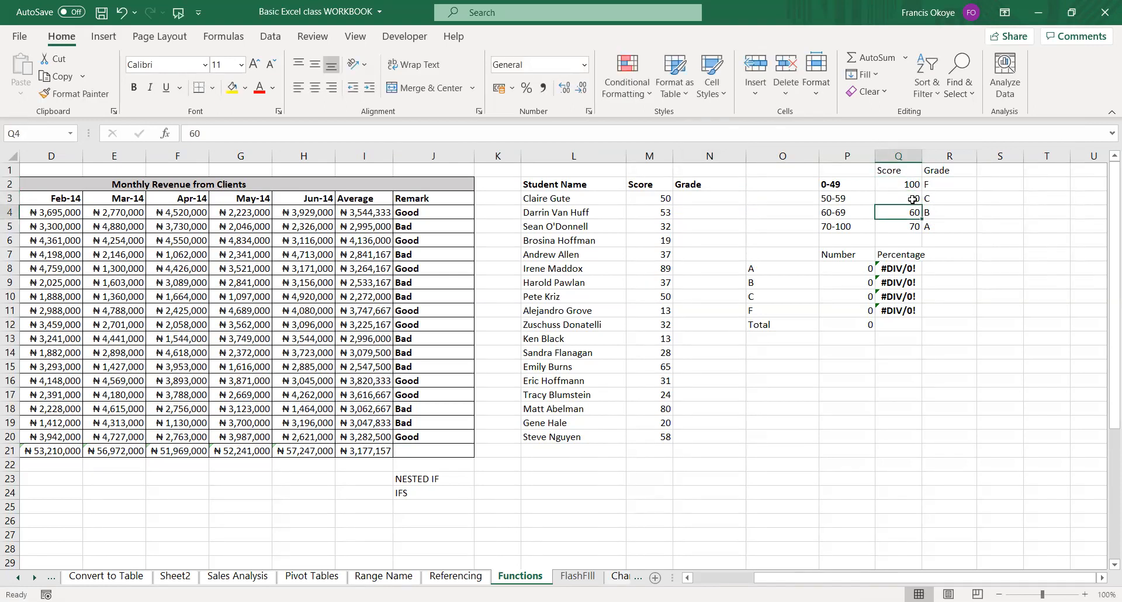
{"action": "type", "text": "50"}
{"action": "key", "text": "Return"}
{"action": "type", "text": "0"}
{"action": "key", "text": "Return"}
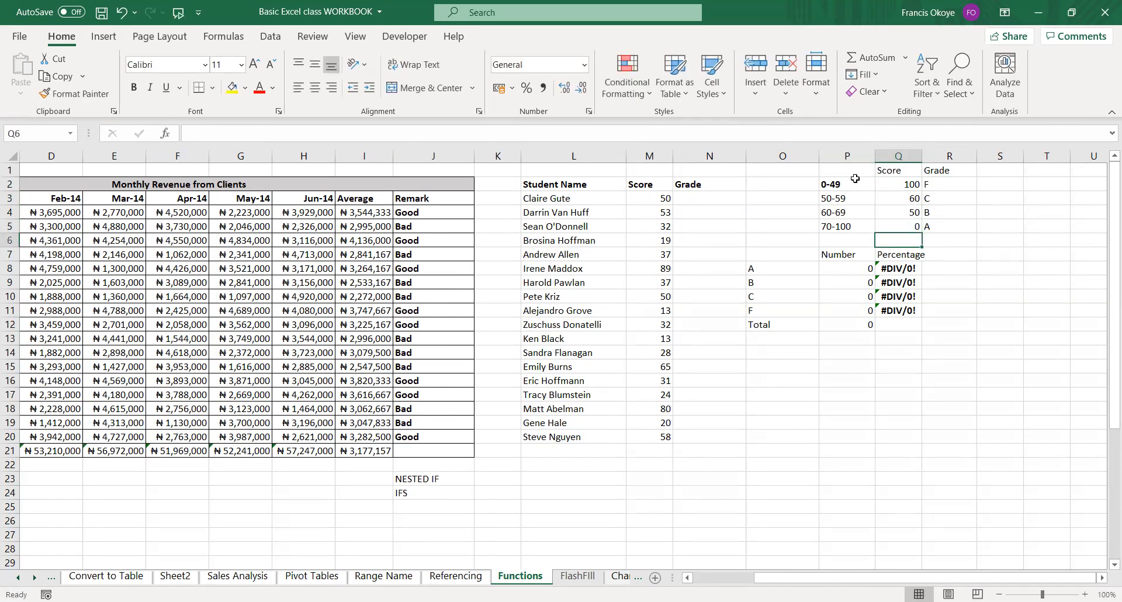
Begin a VLOOKUP in N3 that looks up score M3 in the absolute table range $Q$2:$R$5.
{"action": "left_click", "coordinate": [706, 198]}
{"action": "type", "text": "=vl"}
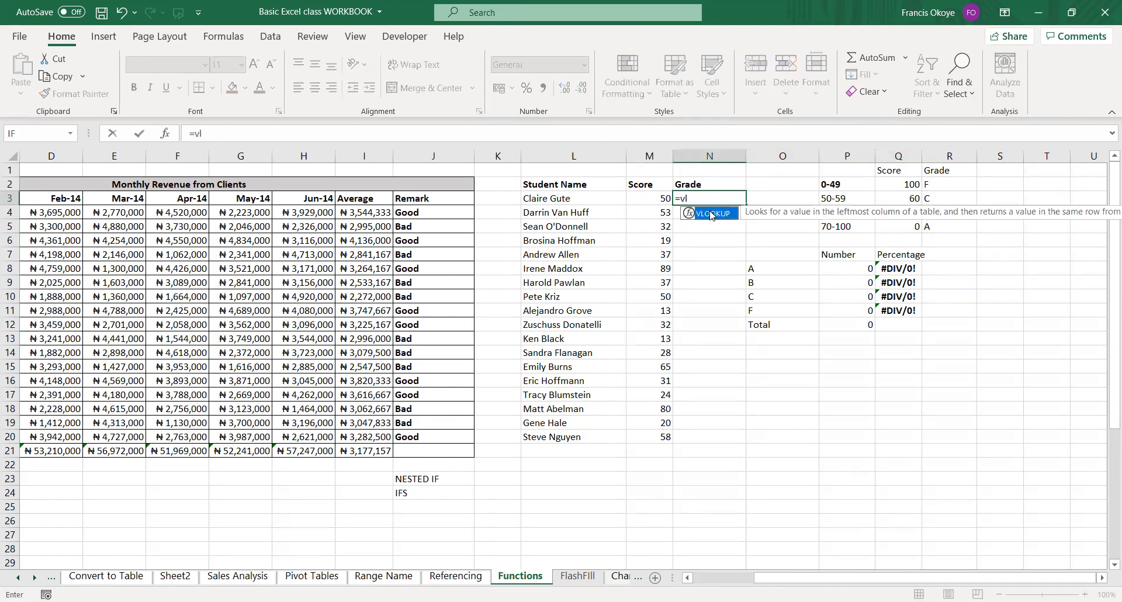
{"action": "double_click", "coordinate": [711, 213]}
{"action": "left_click", "coordinate": [648, 202]}
{"action": "type", "text": ","}
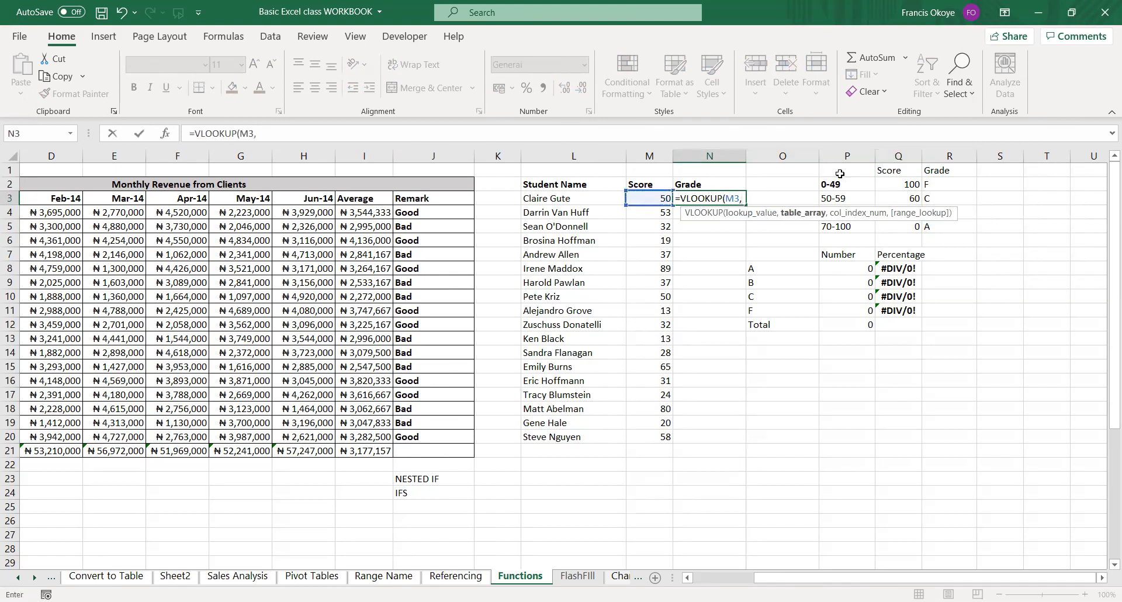
{"action": "left_click", "coordinate": [909, 187]}
{"action": "left_click_drag", "start_coordinate": [910, 194], "coordinate": [932, 228]}
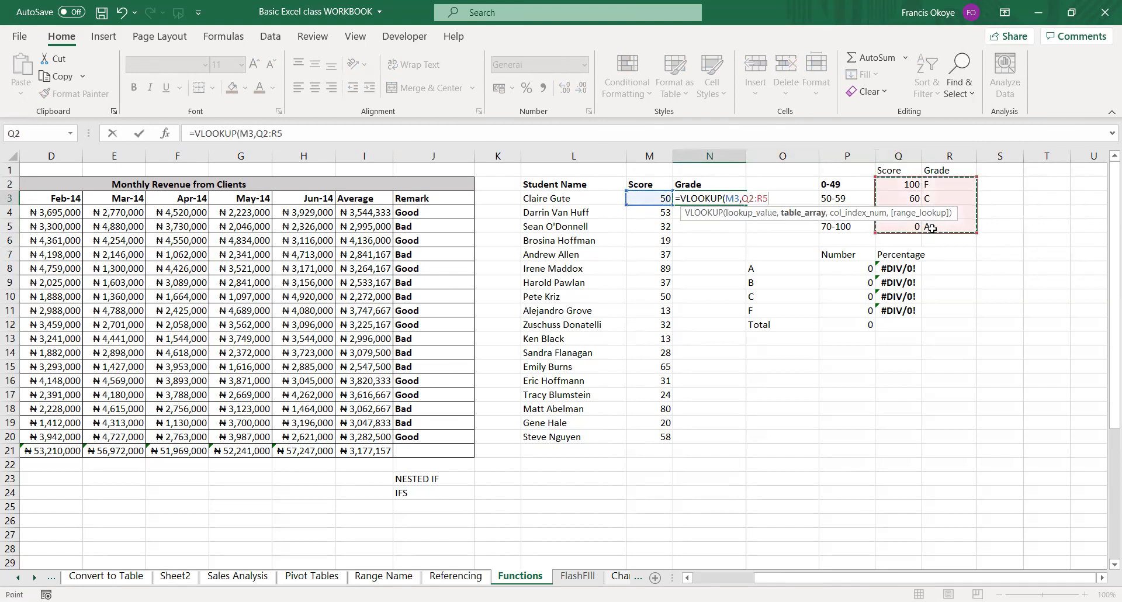
{"action": "key", "text": "F4"}
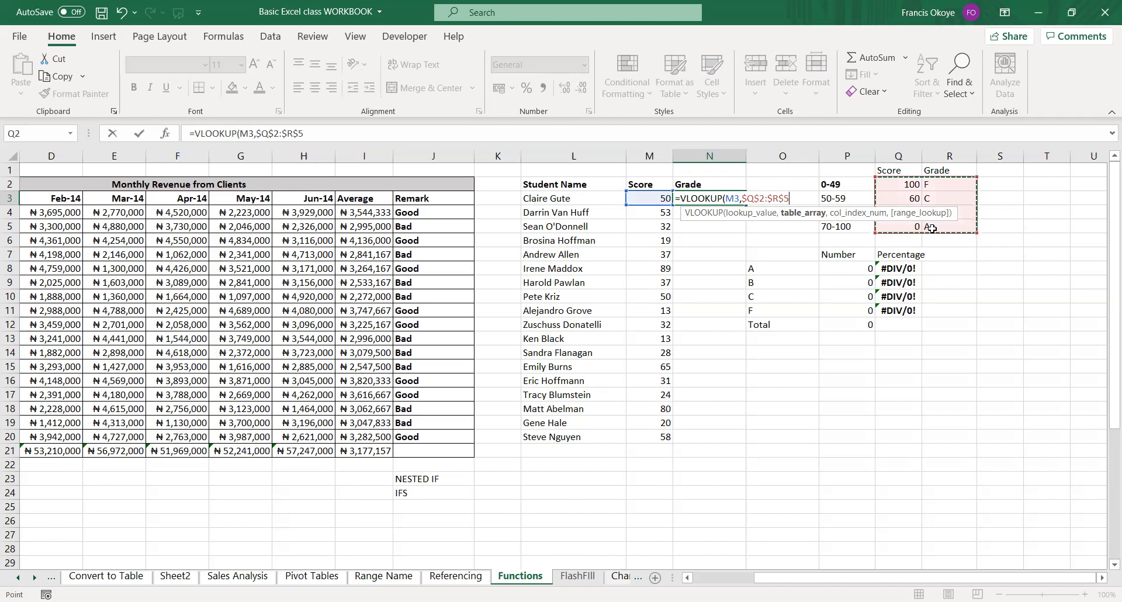
Complete the N3 VLOOKUP with column index 2 and TRUE for approximate match, and fill it down to N20.
{"action": "type", "text": ","}
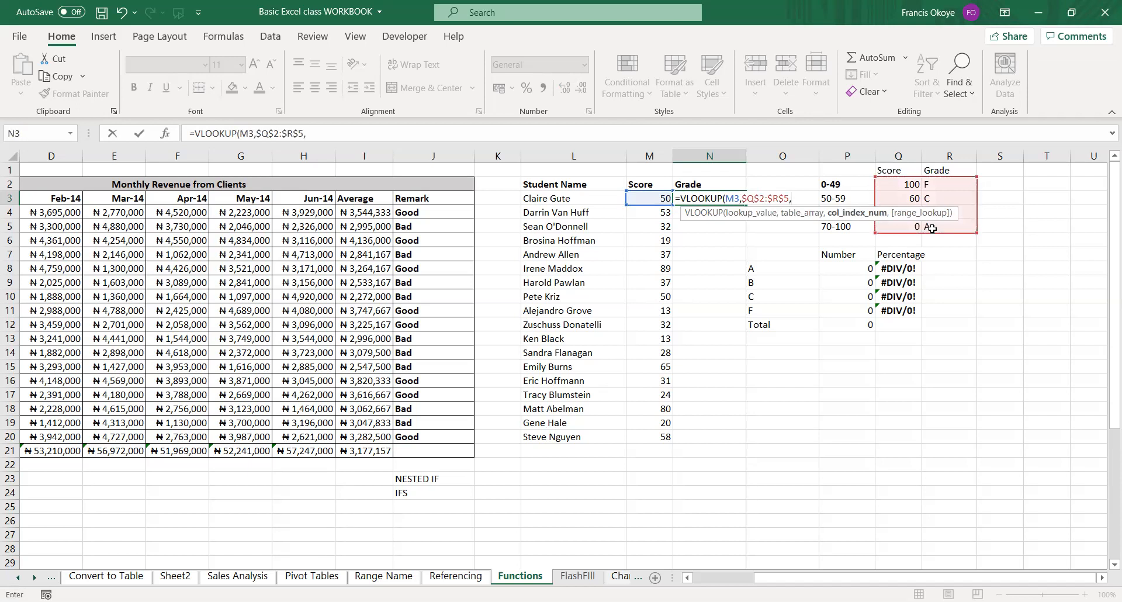
{"action": "type", "text": "2,"}
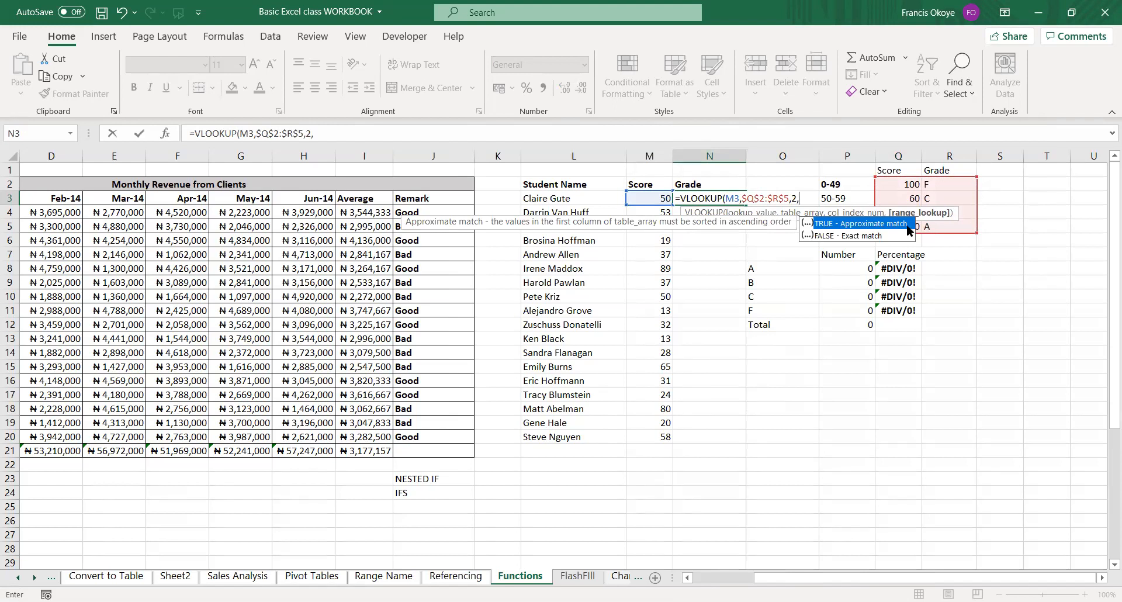
{"action": "double_click", "coordinate": [862, 223]}
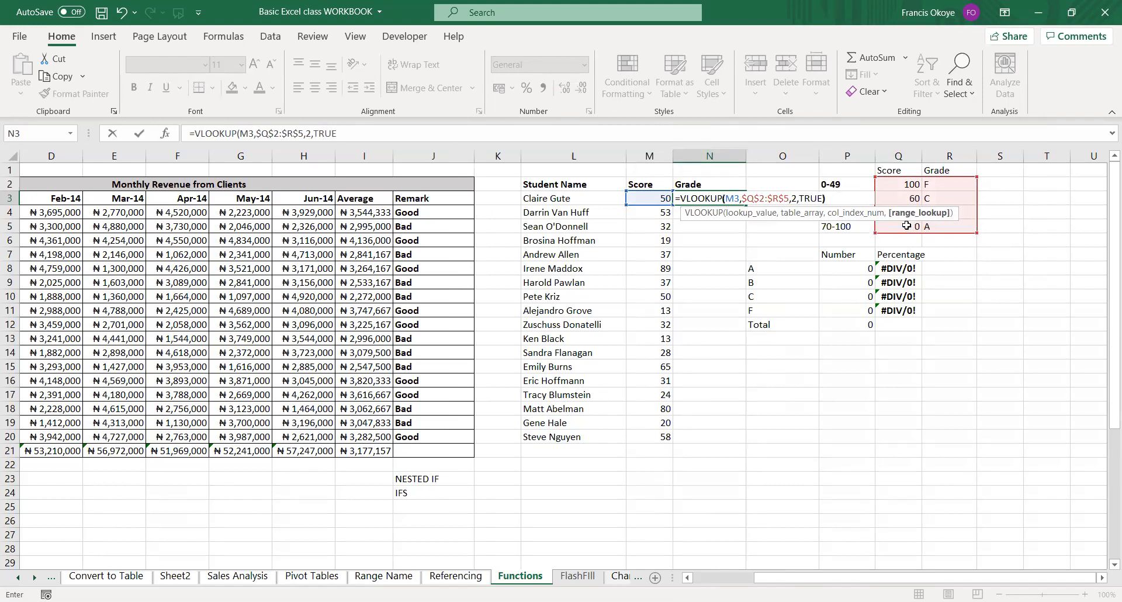
{"action": "key", "text": "Return"}
{"action": "left_click", "coordinate": [707, 198]}
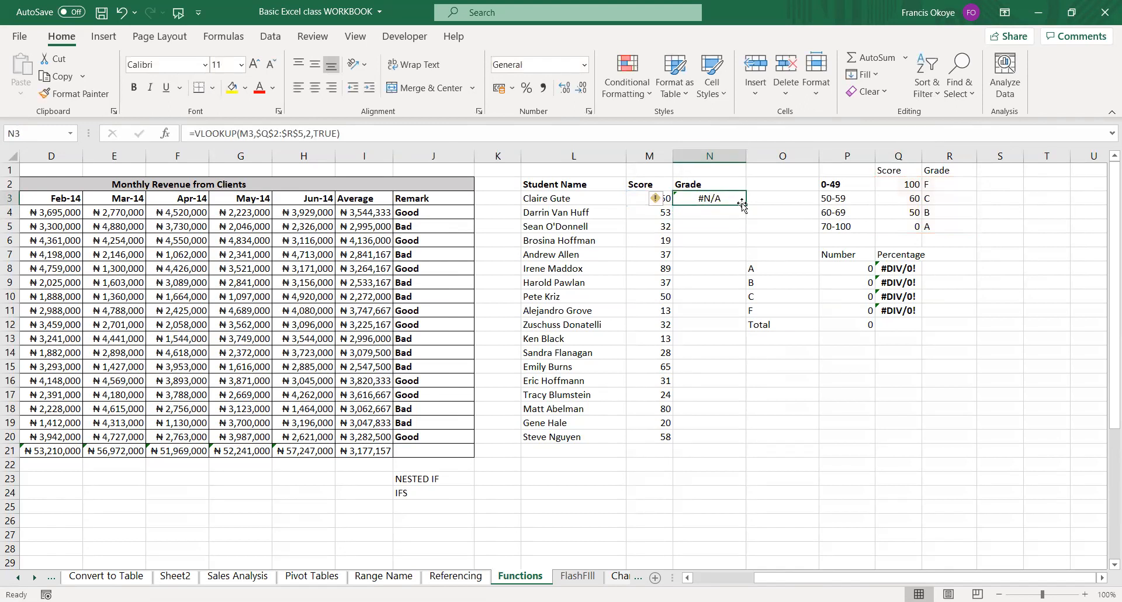
{"action": "double_click", "coordinate": [745, 206]}
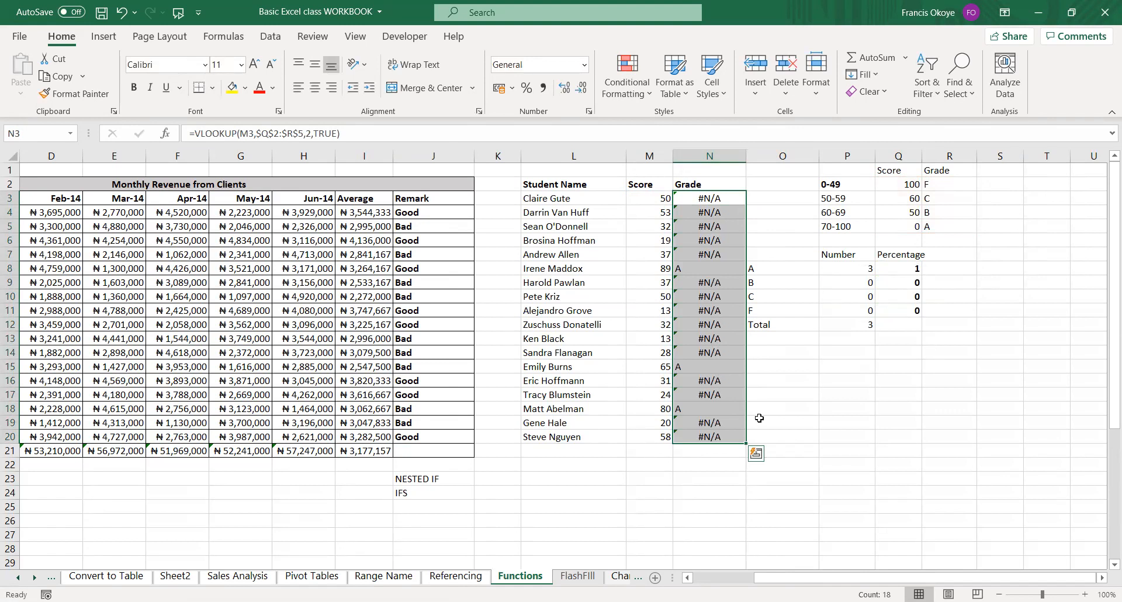
Put the score thresholds in Q2:Q5 in ascending order by entering 0, 50, 60 and 100.
{"action": "left_click", "coordinate": [907, 187]}
{"action": "type", "text": "0"}
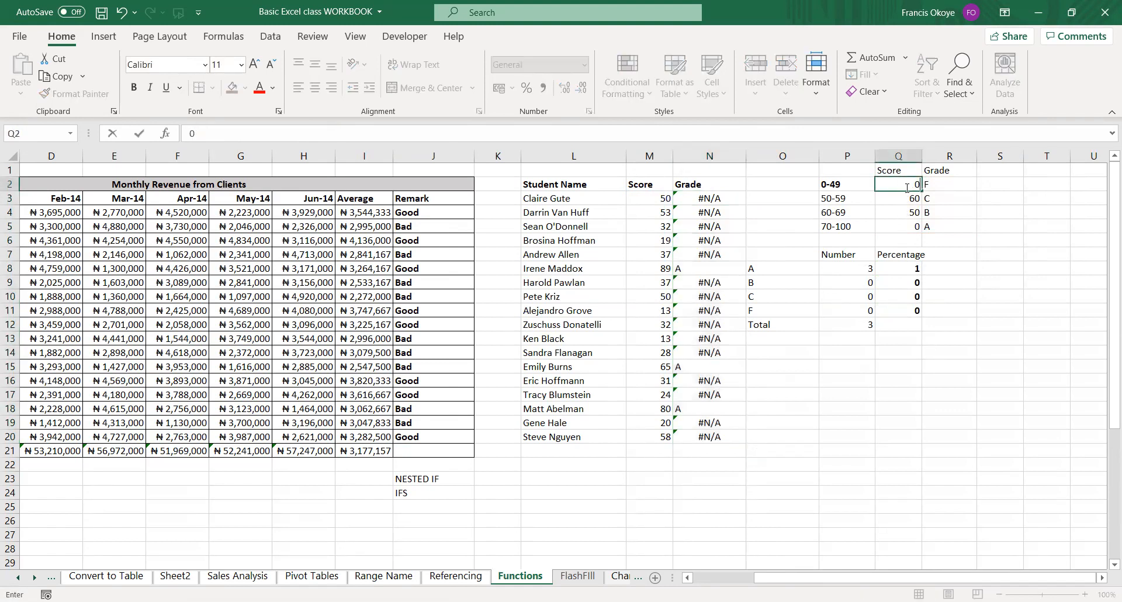
{"action": "key", "text": "Return"}
{"action": "type", "text": "50"}
{"action": "key", "text": "Return"}
{"action": "type", "text": "60"}
{"action": "key", "text": "Return"}
{"action": "type", "text": "100"}
{"action": "key", "text": "Return"}
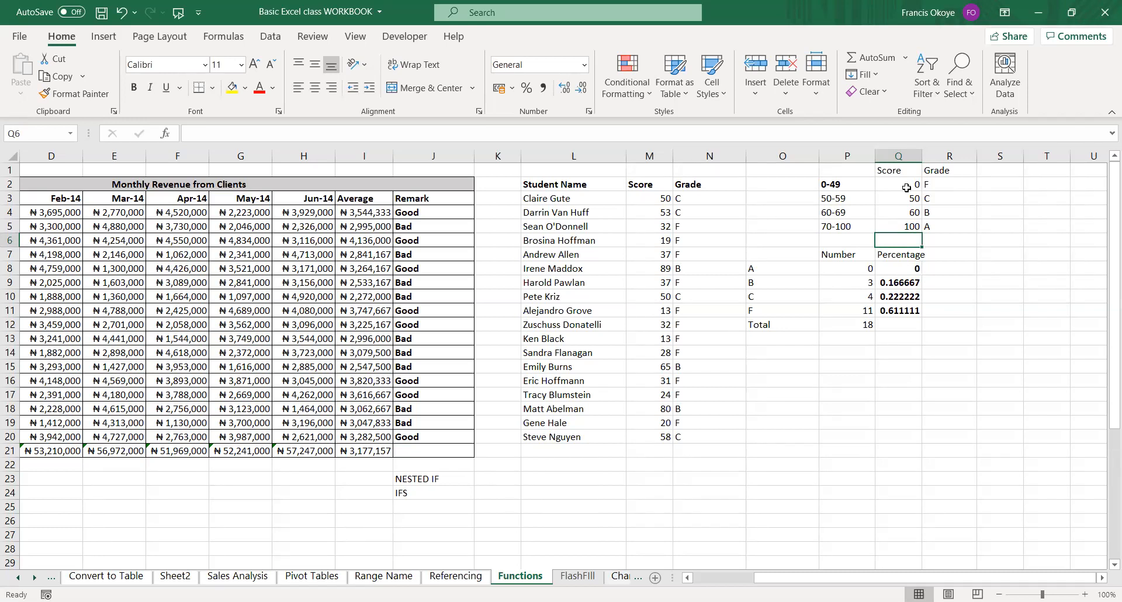
Correct the grade A threshold in Q5 to 70.
{"action": "left_click", "coordinate": [900, 226]}
{"action": "type", "text": "70"}
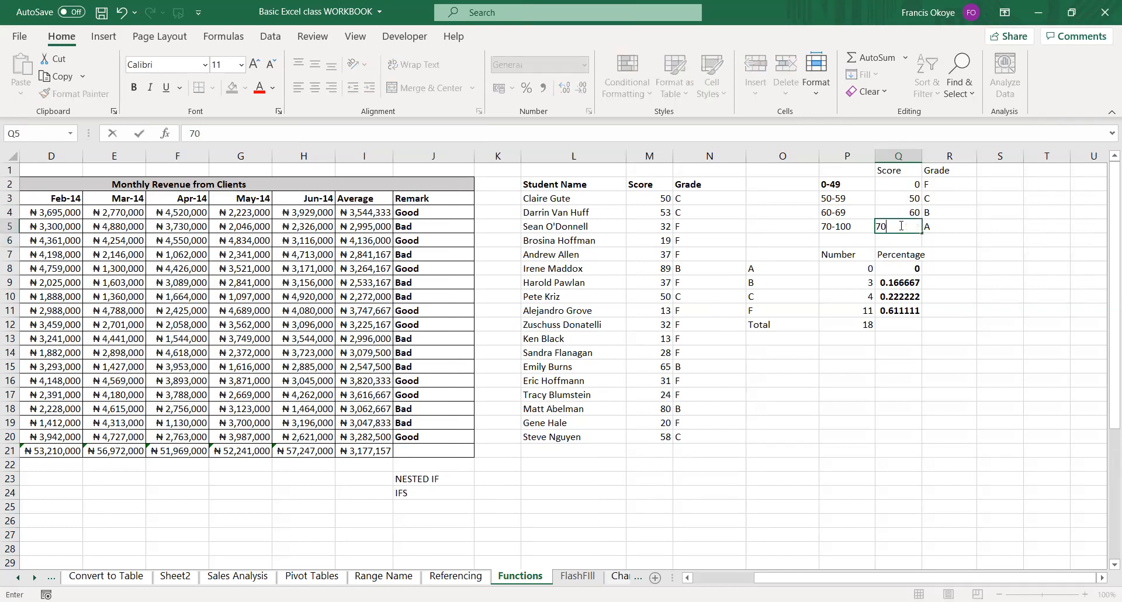
{"action": "key", "text": "Return"}
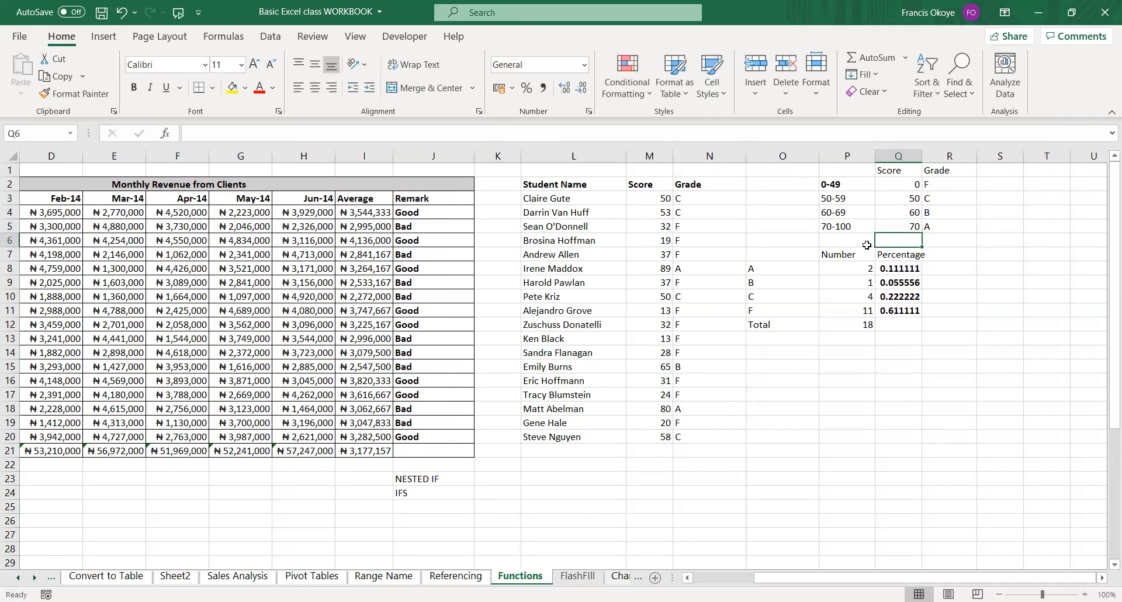
Total the grade percentages in Q12 with AutoSum.
{"action": "left_click", "coordinate": [1000, 296]}
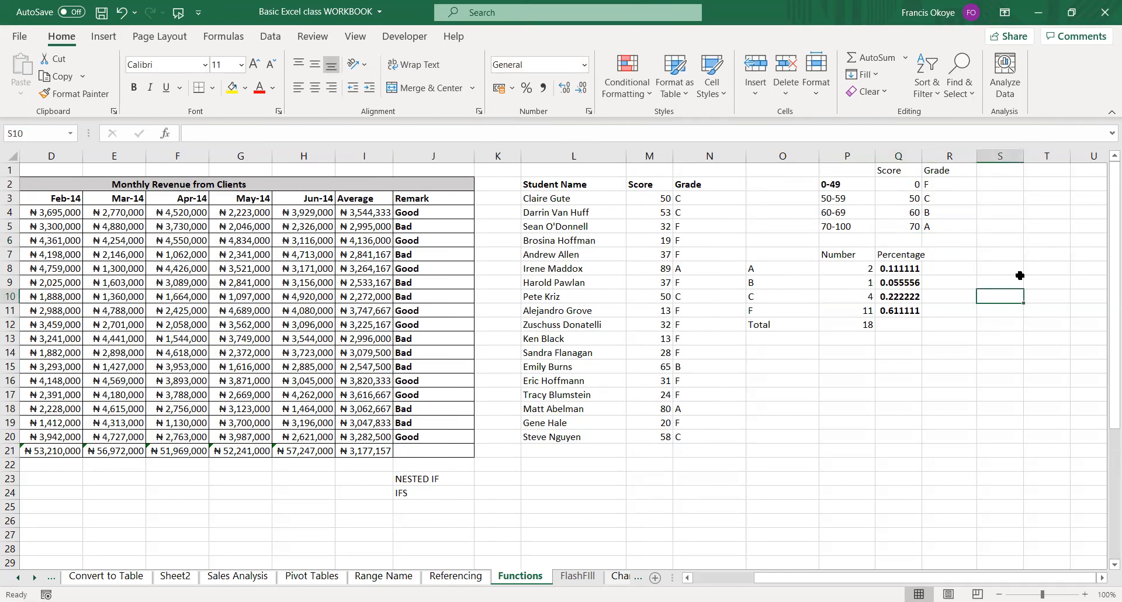
{"action": "left_click_drag", "start_coordinate": [847, 184], "coordinate": [851, 222]}
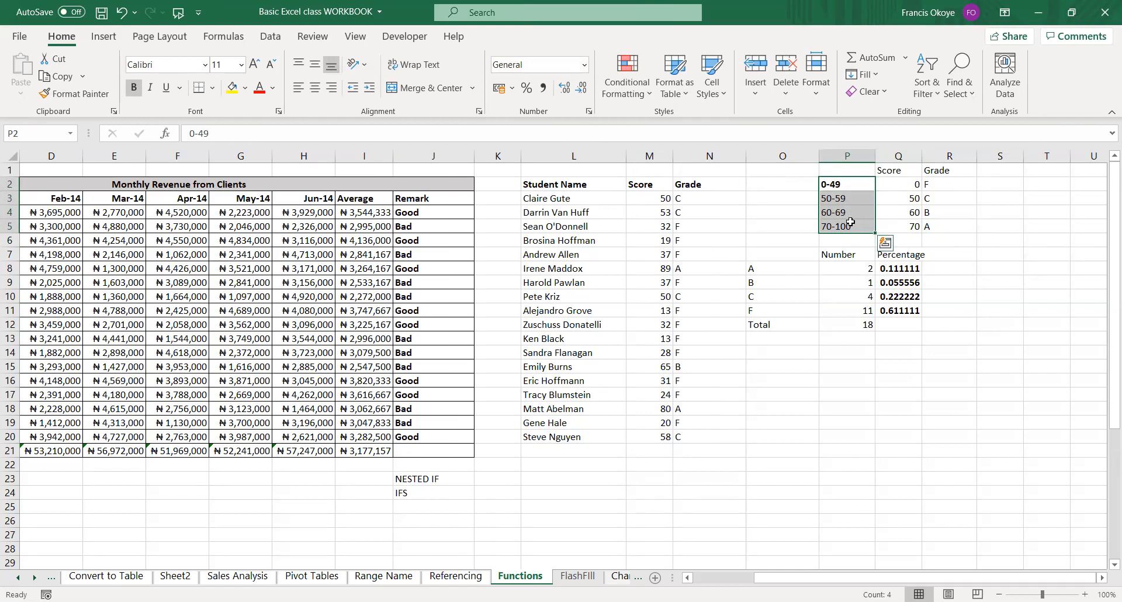
{"action": "left_click", "coordinate": [895, 325]}
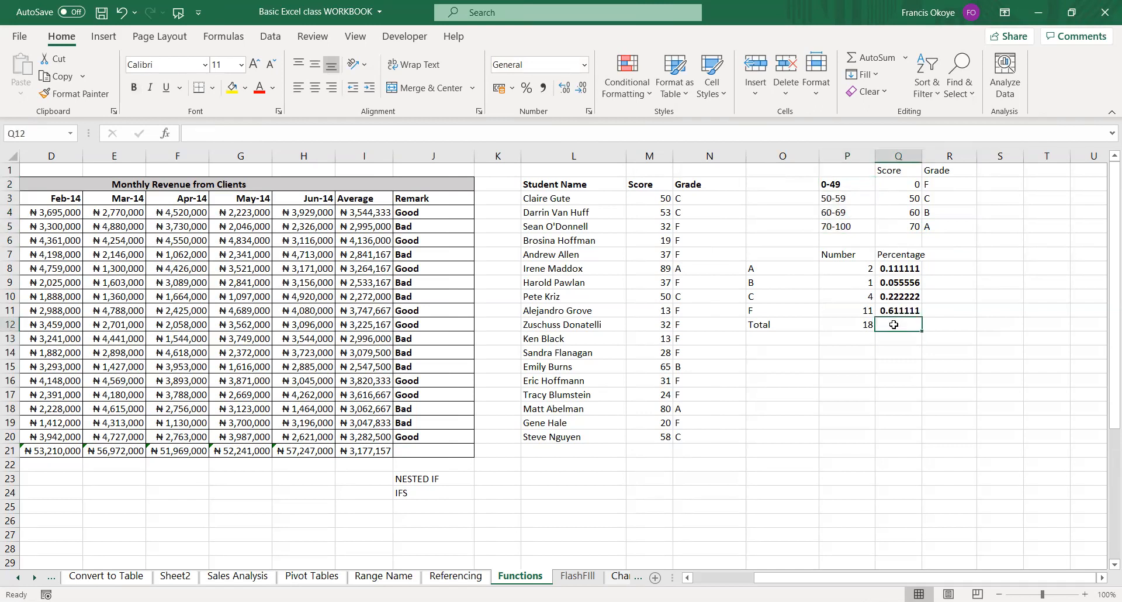
{"action": "key", "text": "alt+equal"}
{"action": "key", "text": "Return"}
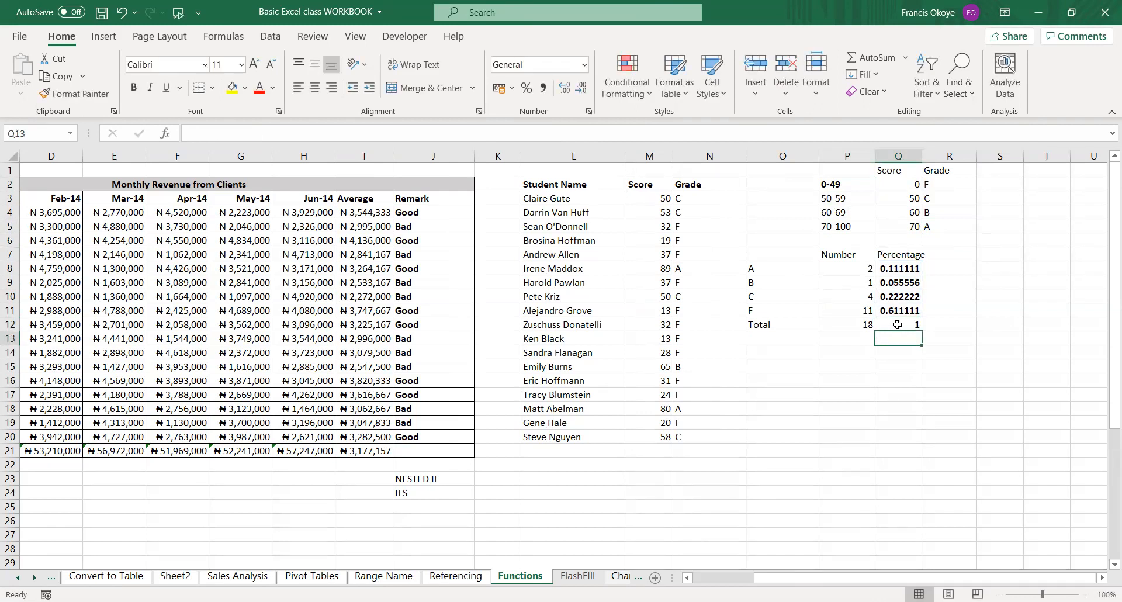
Format the grade shares and their total in Q8:Q12 as whole percentages.
{"action": "left_click_drag", "start_coordinate": [901, 268], "coordinate": [901, 318]}
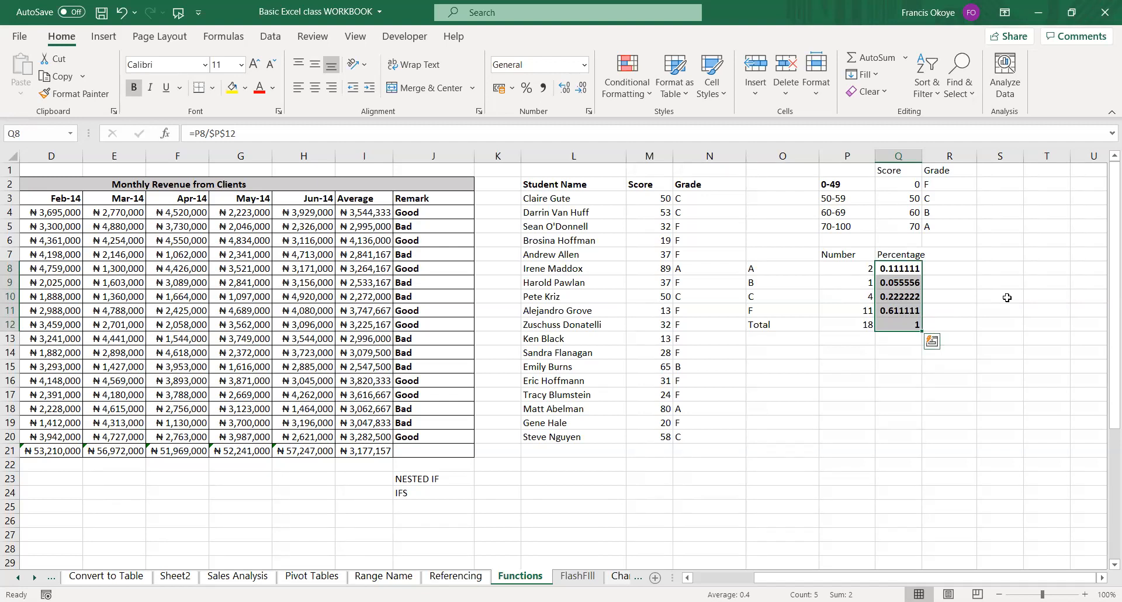
{"action": "key", "text": "ctrl+shift+5"}
{"action": "key", "text": "Return"}
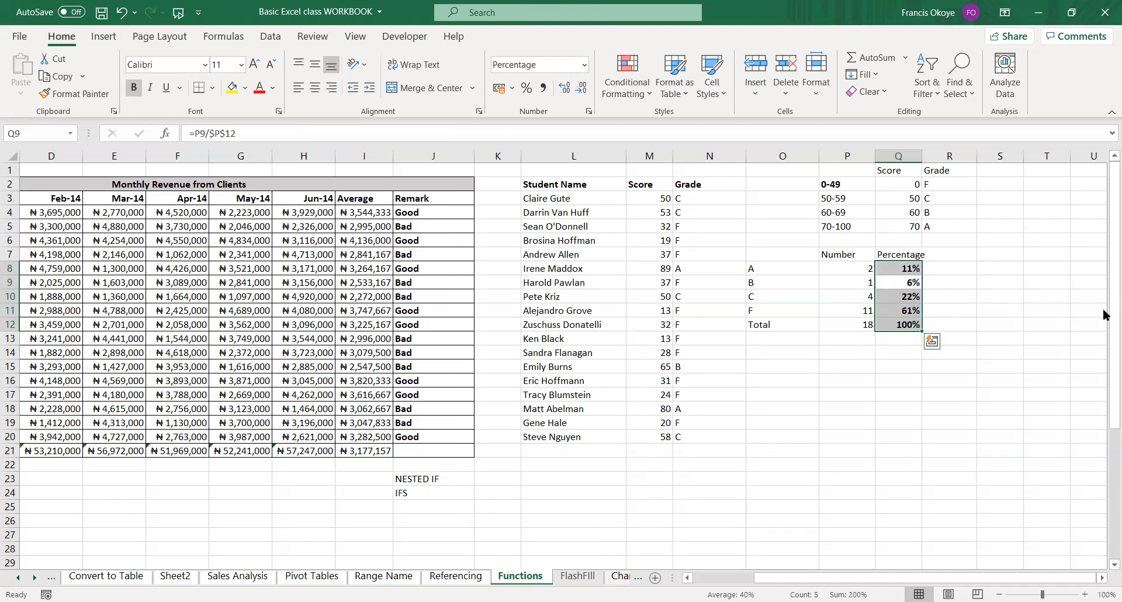
Insert a 3-D pie chart of the grade counts in O8:P11.
{"action": "left_click_drag", "start_coordinate": [758, 267], "coordinate": [868, 307]}
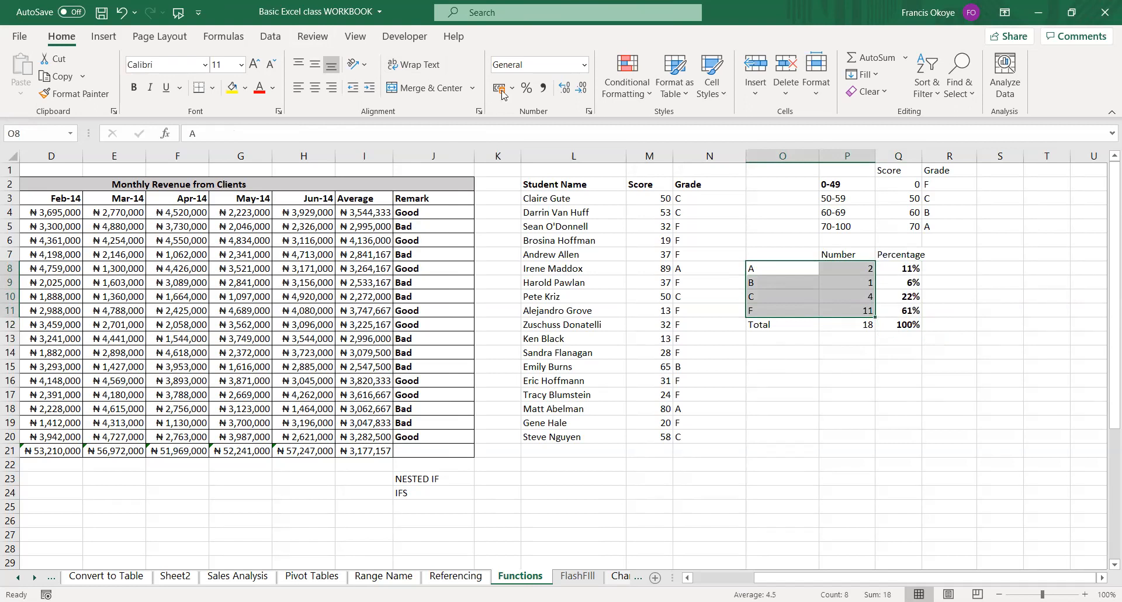
{"action": "left_click", "coordinate": [103, 36]}
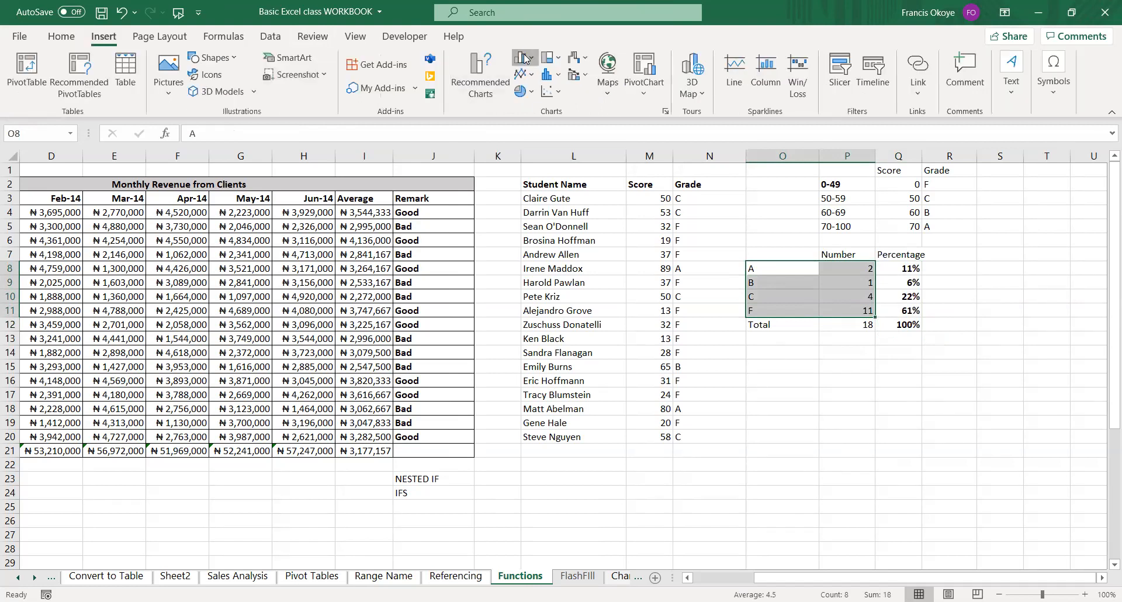
{"action": "left_click", "coordinate": [525, 57]}
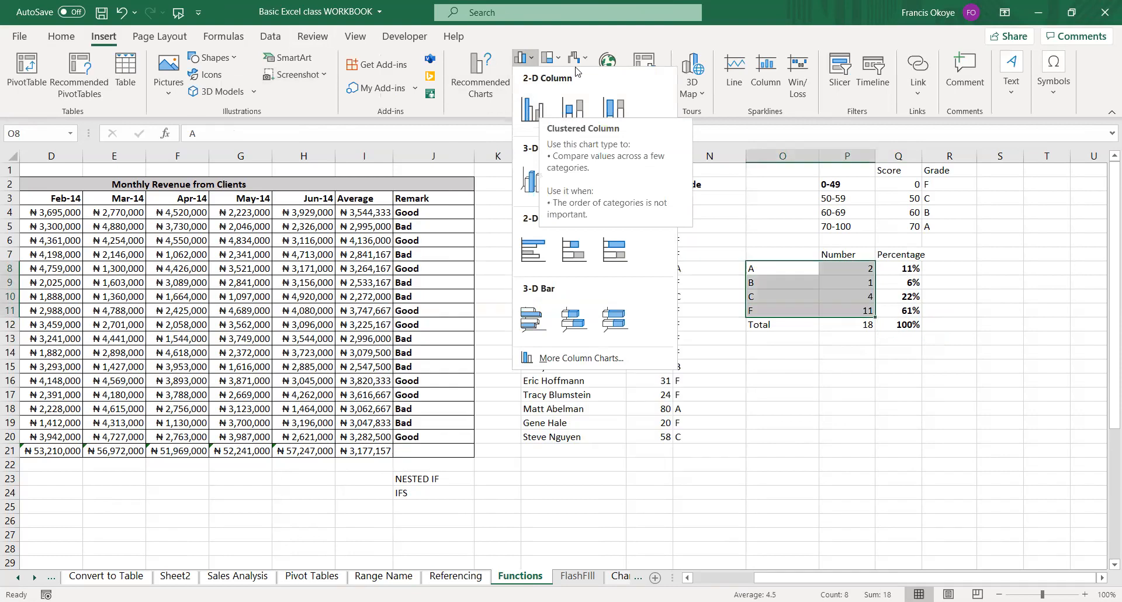
{"action": "left_click", "coordinate": [484, 89]}
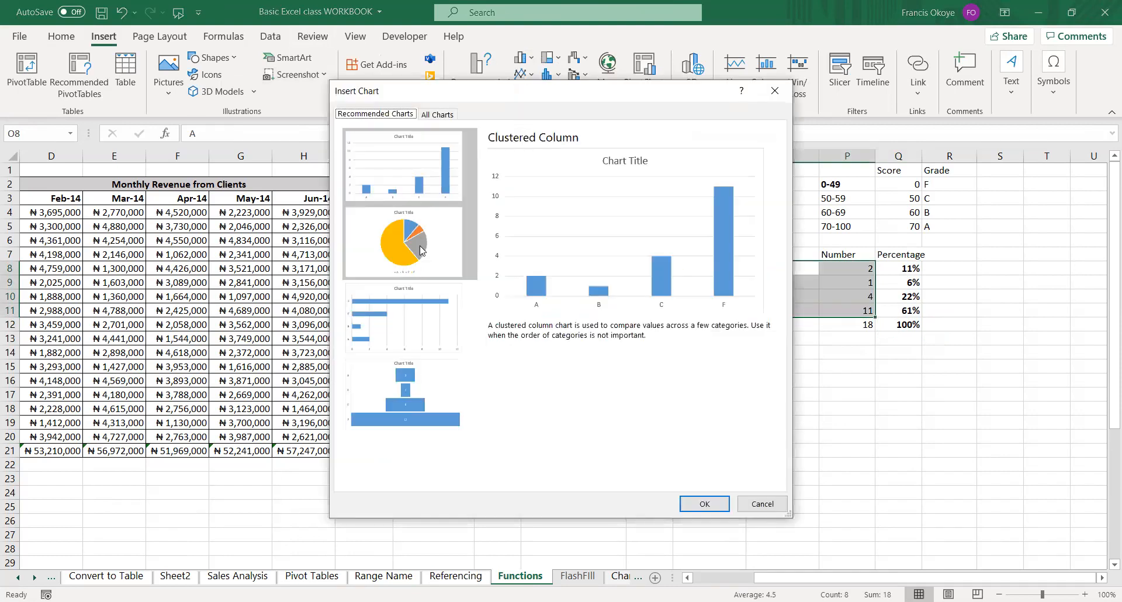
{"action": "left_click", "coordinate": [420, 251]}
{"action": "left_click", "coordinate": [443, 114]}
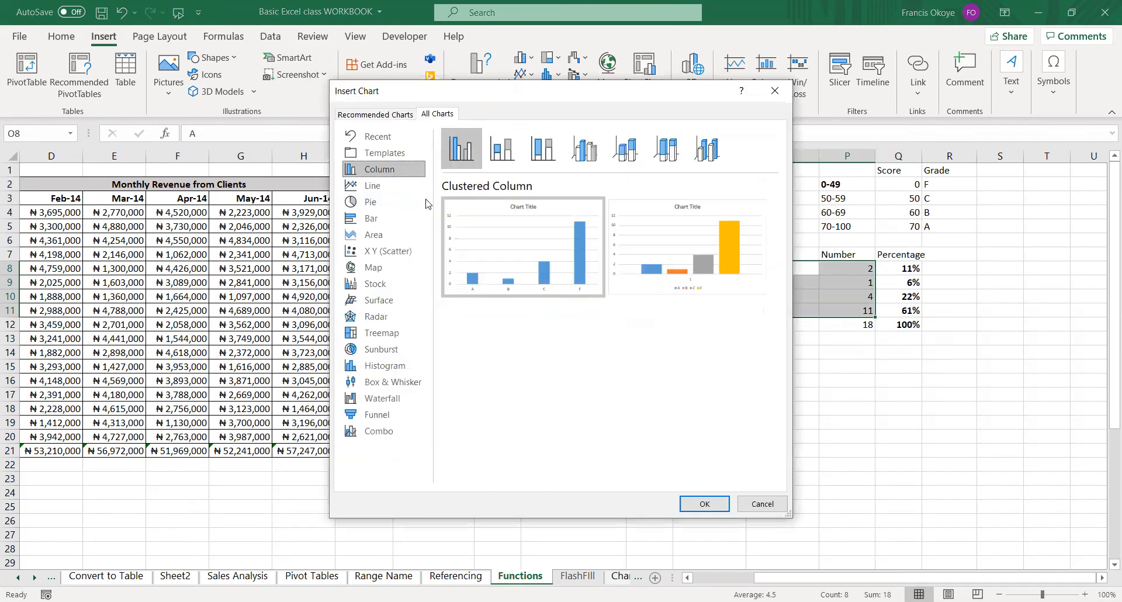
{"action": "left_click", "coordinate": [387, 202]}
{"action": "mouse_move", "coordinate": [514, 265]}
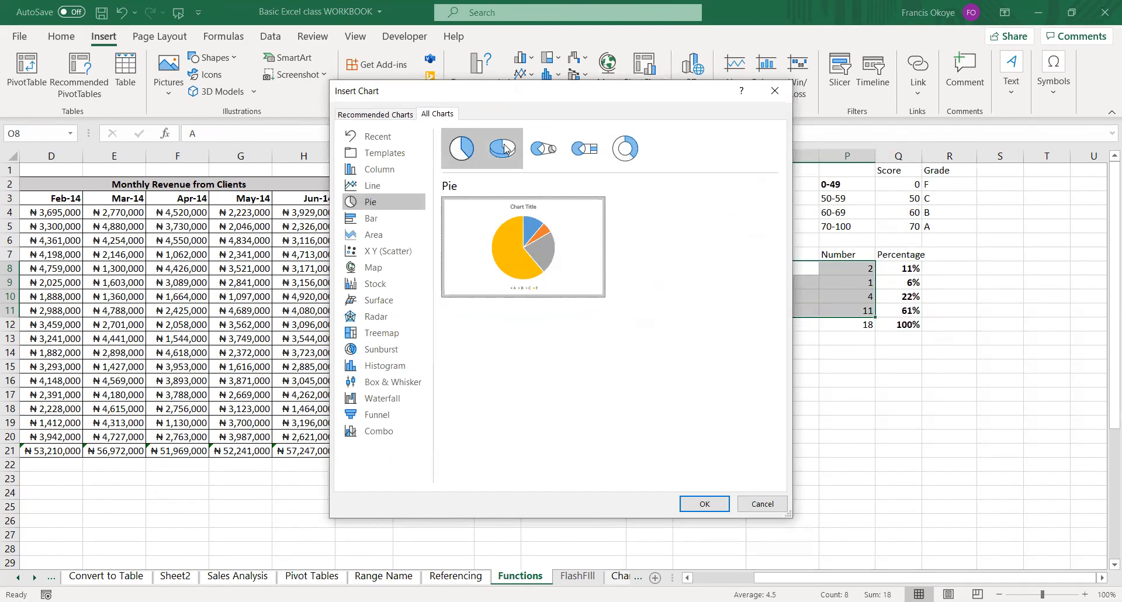
{"action": "left_click", "coordinate": [506, 150]}
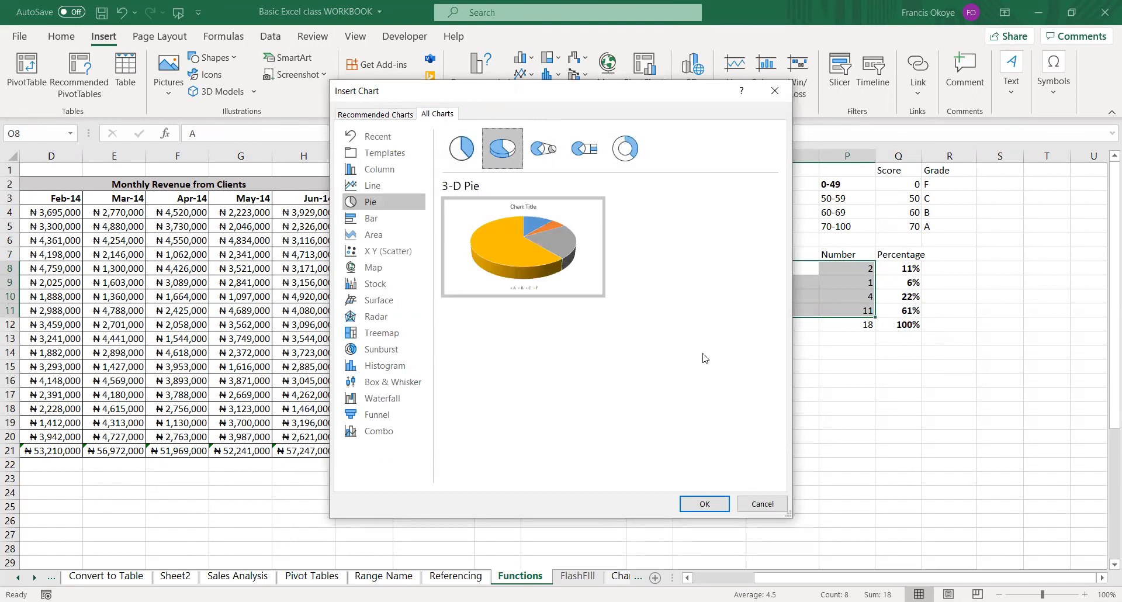
{"action": "left_click", "coordinate": [716, 505]}
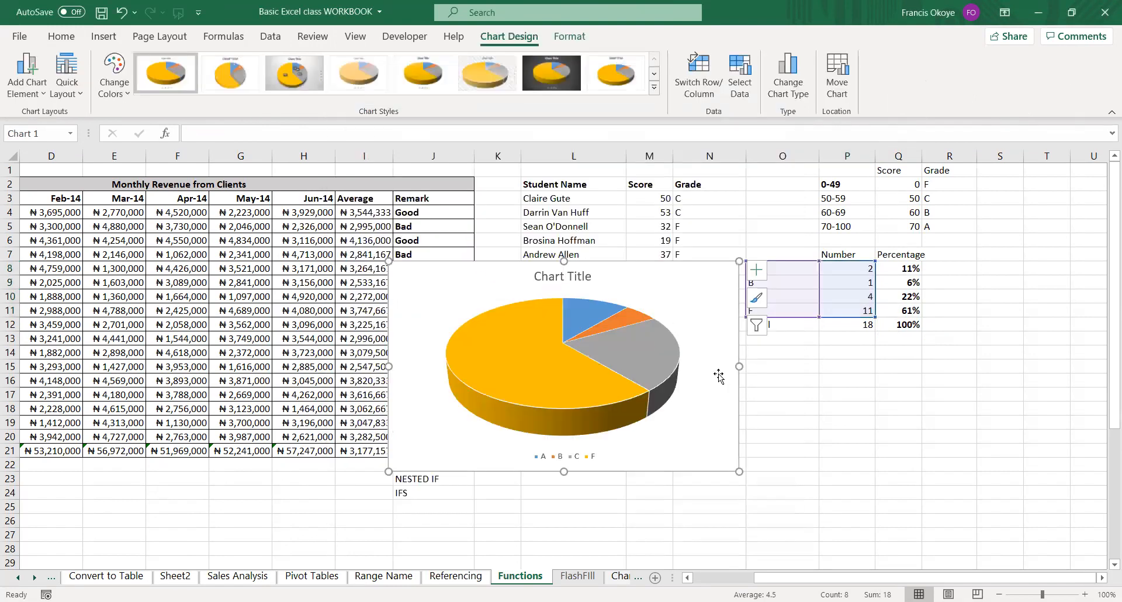
Widen the grade pie chart slightly and delete it.
{"action": "left_click_drag", "start_coordinate": [739, 366], "coordinate": [777, 367]}
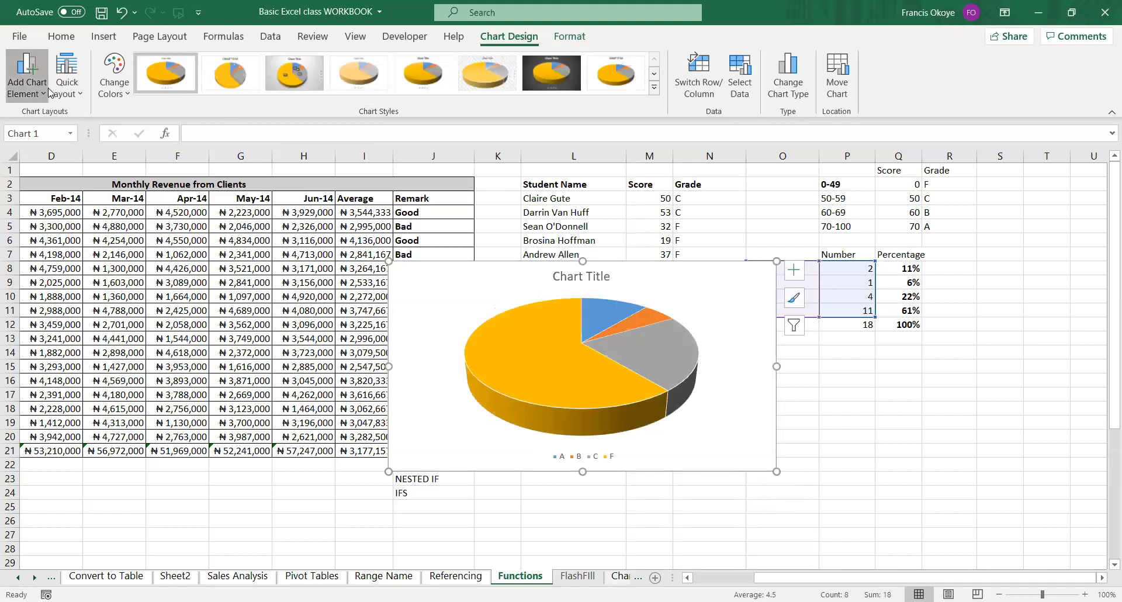
{"action": "left_click", "coordinate": [67, 79]}
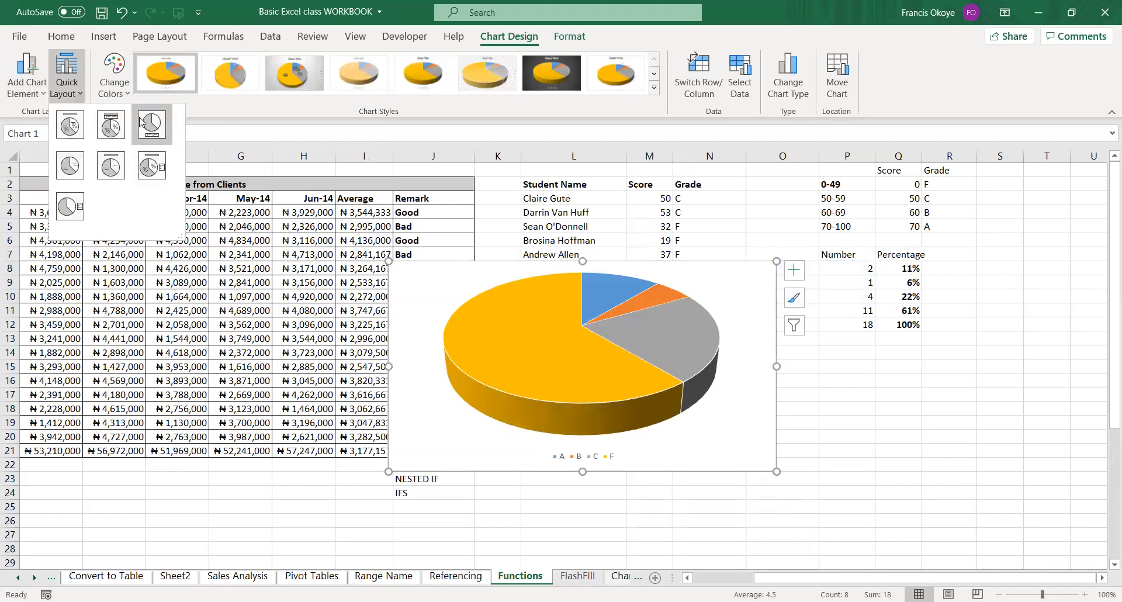
{"action": "left_click", "coordinate": [699, 265]}
{"action": "key", "text": "Delete"}
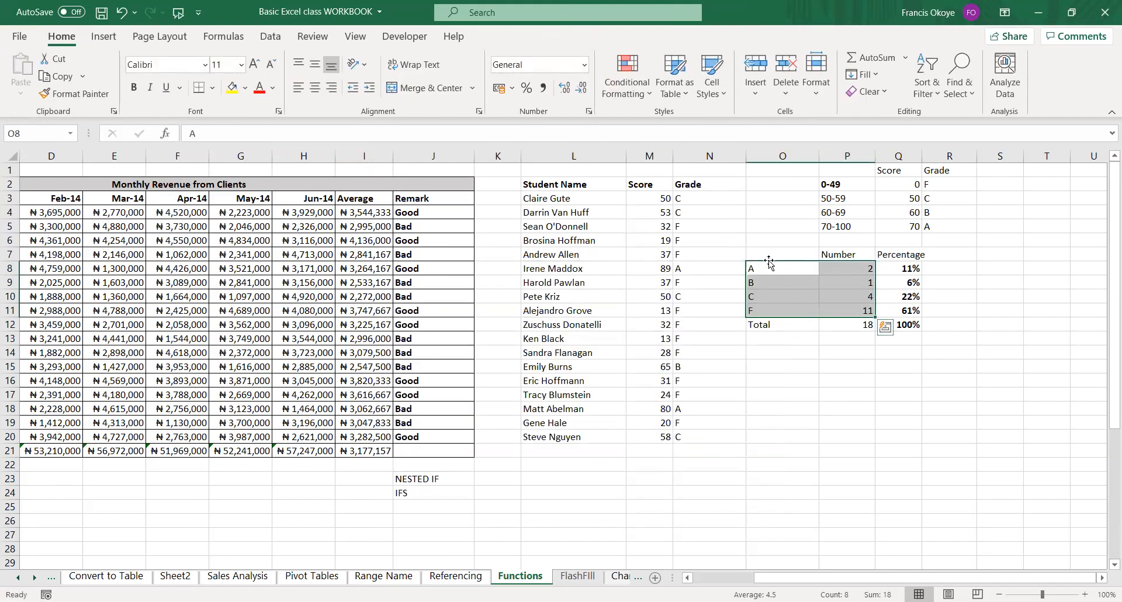
Insert a 2-D clustered column chart of the grade counts in O8:P11.
{"action": "left_click", "coordinate": [98, 41]}
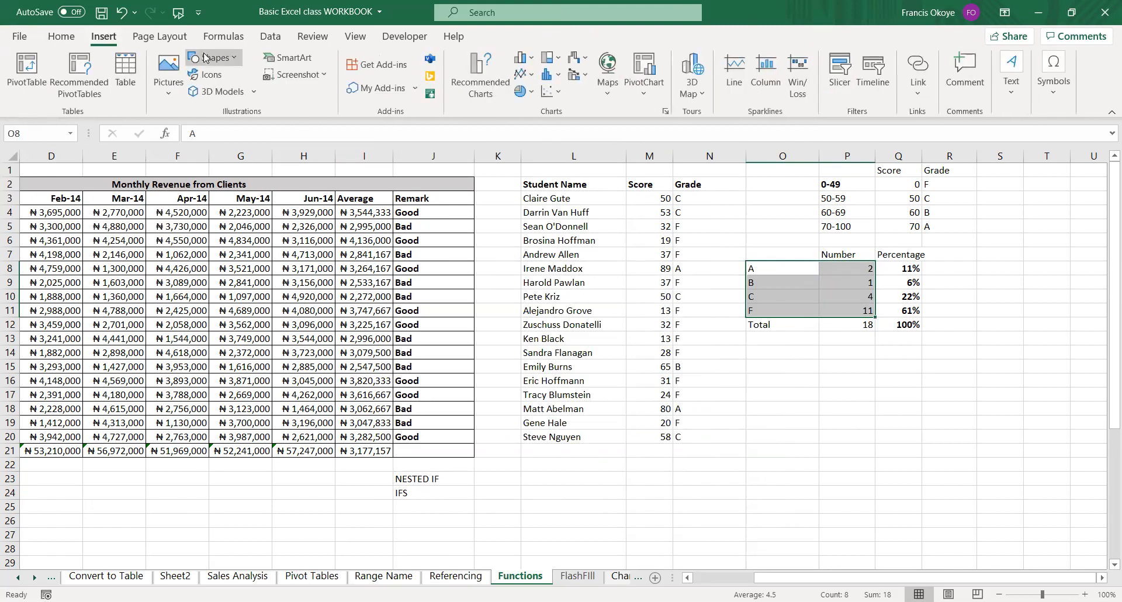
{"action": "left_click", "coordinate": [517, 69]}
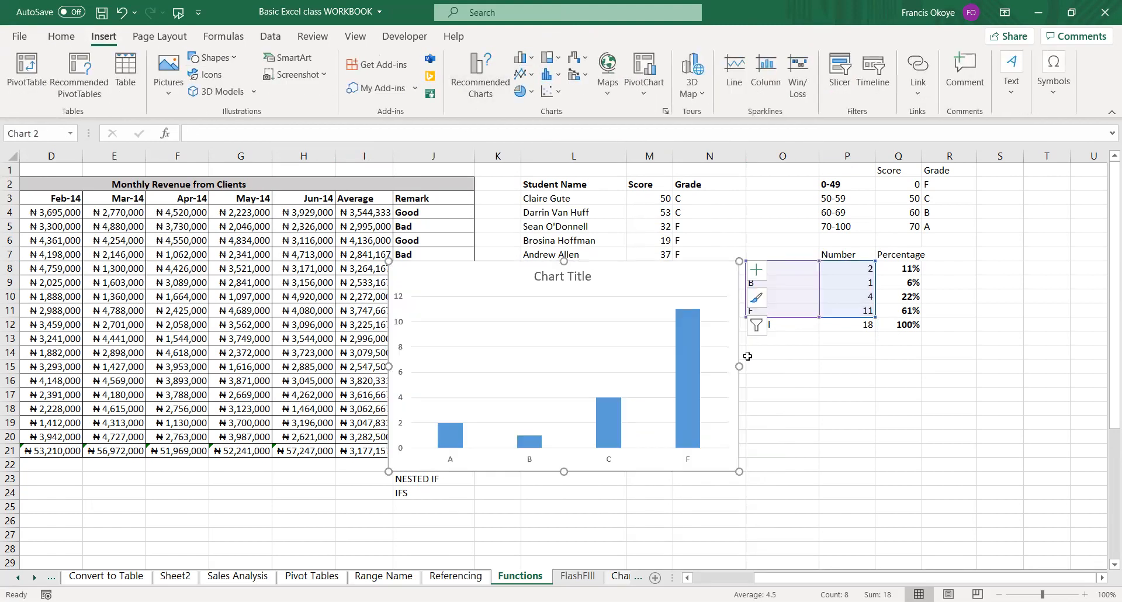
{"action": "left_click_drag", "start_coordinate": [711, 268], "coordinate": [875, 302]}
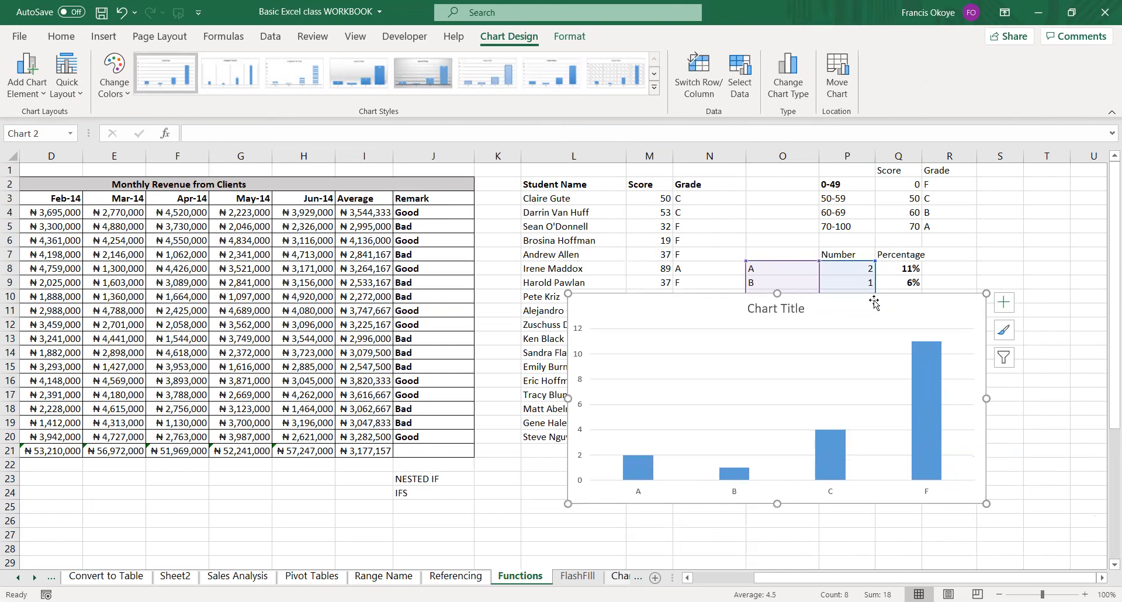
{"action": "left_click_drag", "start_coordinate": [697, 296], "coordinate": [441, 257]}
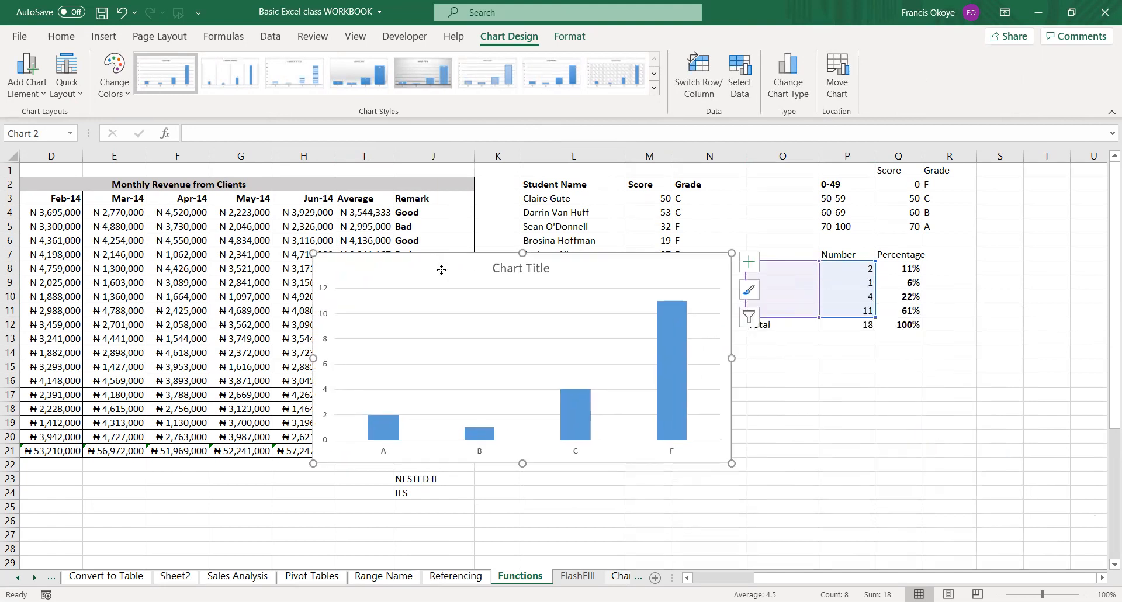
Copy the grade column chart to the clipboard.
{"action": "right_click", "coordinate": [442, 269]}
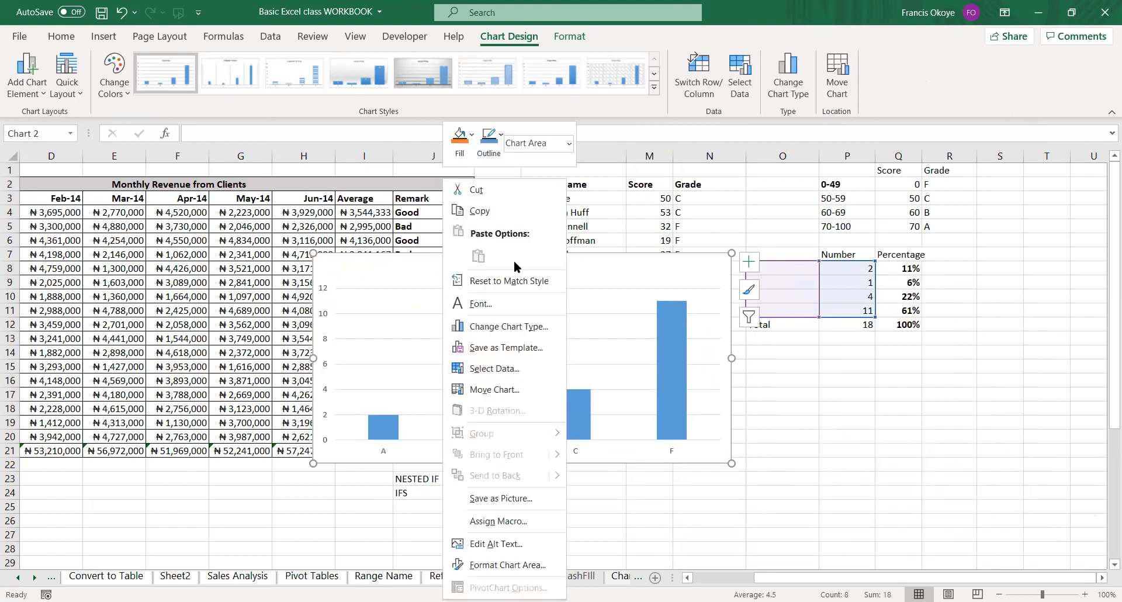
{"action": "left_click", "coordinate": [507, 221]}
{"action": "left_click", "coordinate": [111, 39]}
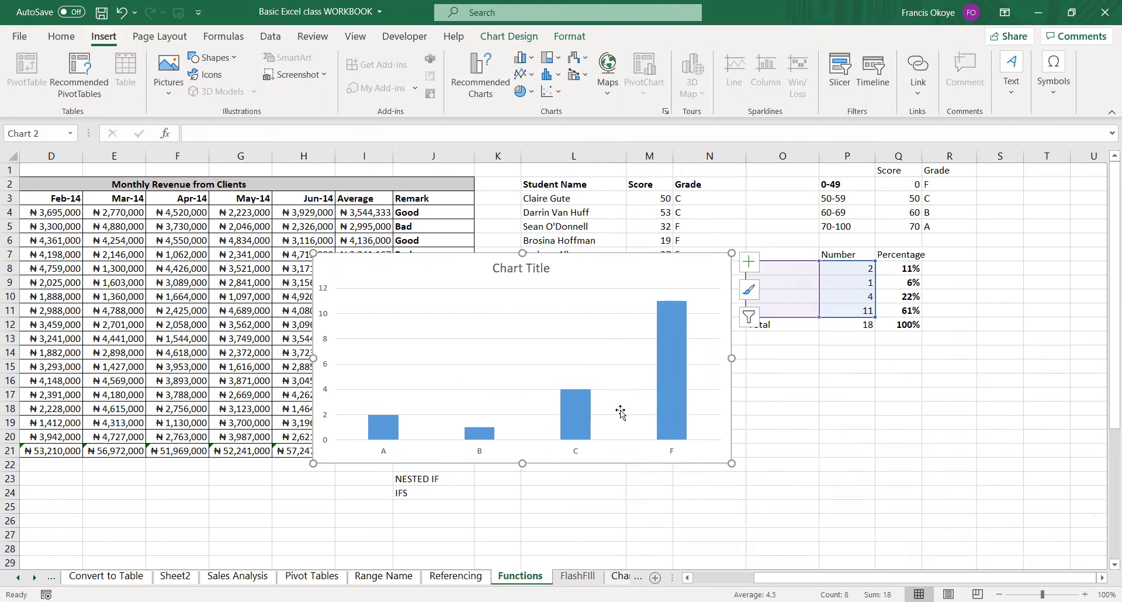
{"action": "left_click", "coordinate": [567, 304]}
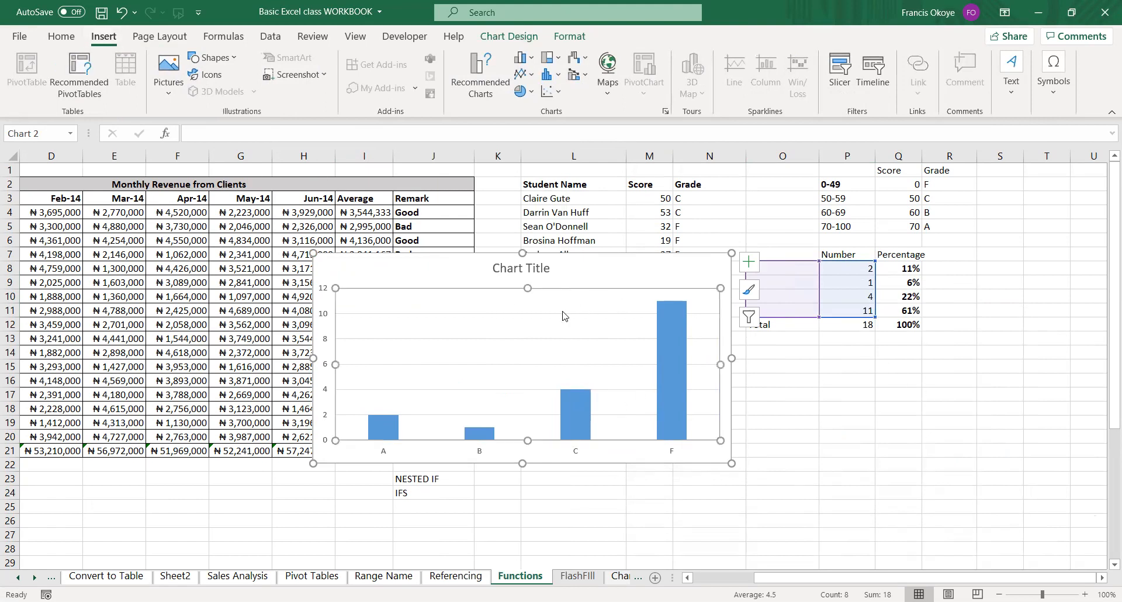
{"action": "left_click", "coordinate": [840, 370]}
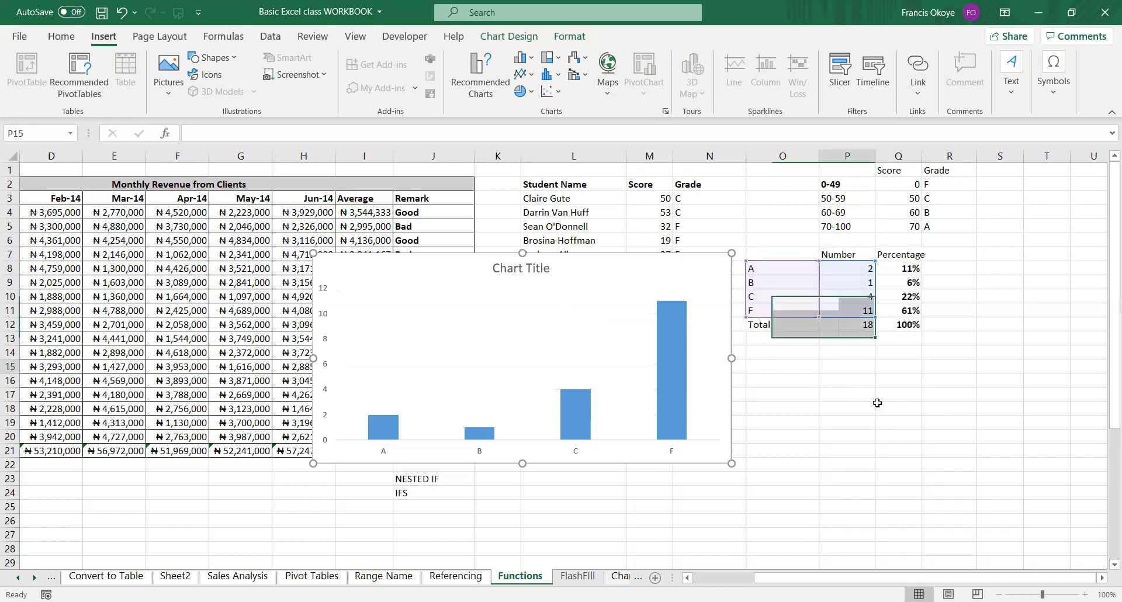
Reposition the grade column chart below the grade summary table, starting around row 14.
{"action": "left_click_drag", "start_coordinate": [626, 262], "coordinate": [1018, 343]}
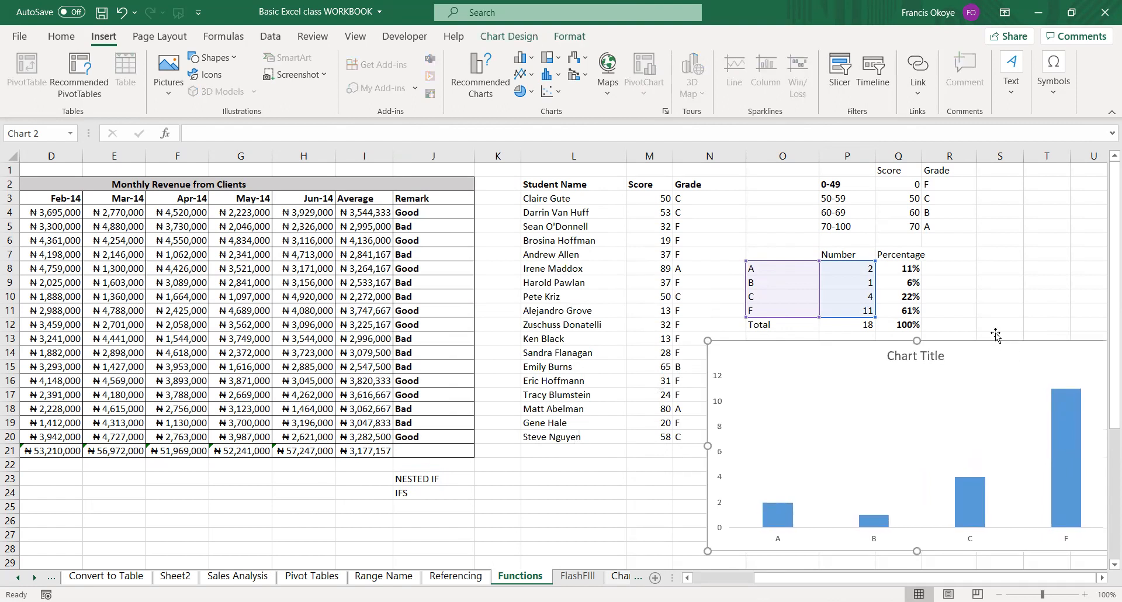
{"action": "left_click", "coordinate": [996, 334]}
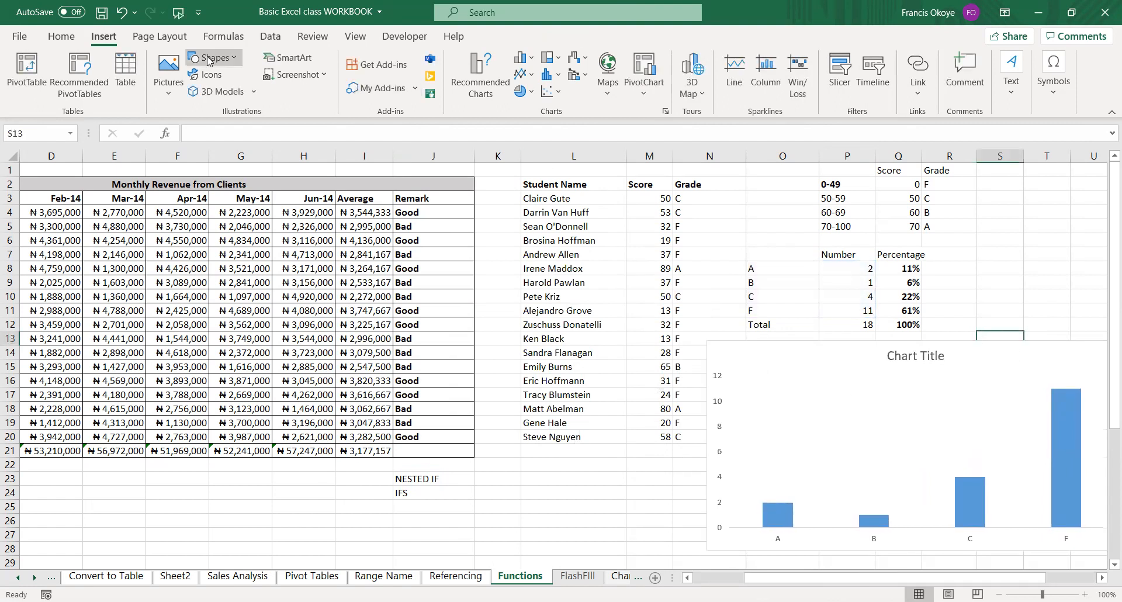
{"action": "left_click", "coordinate": [73, 38]}
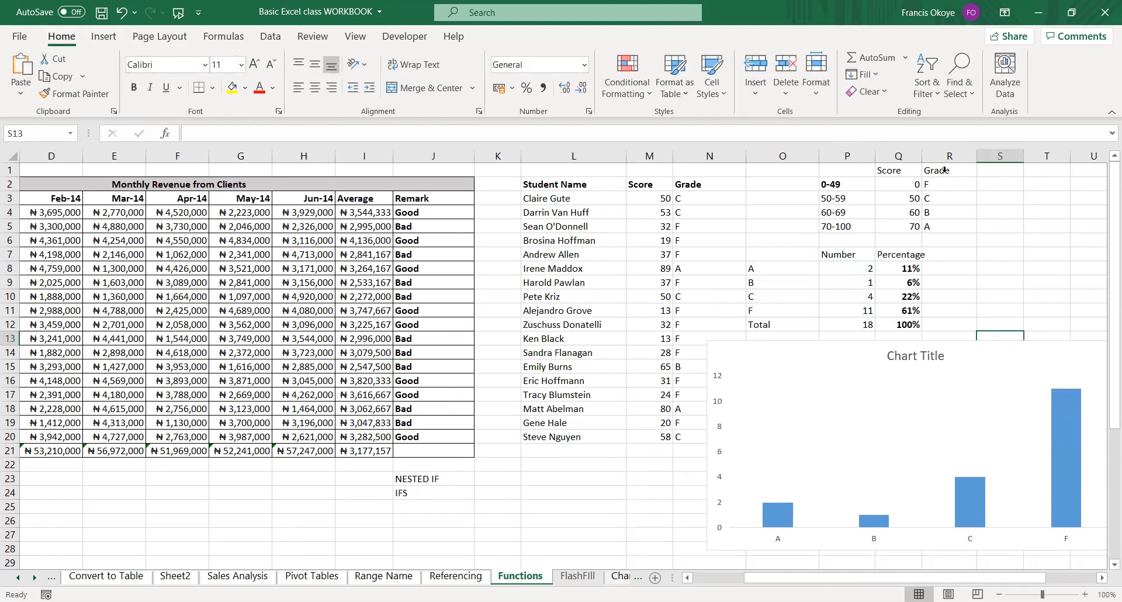
{"action": "left_click_drag", "start_coordinate": [995, 346], "coordinate": [1024, 362]}
{"action": "left_click", "coordinate": [1006, 374]}
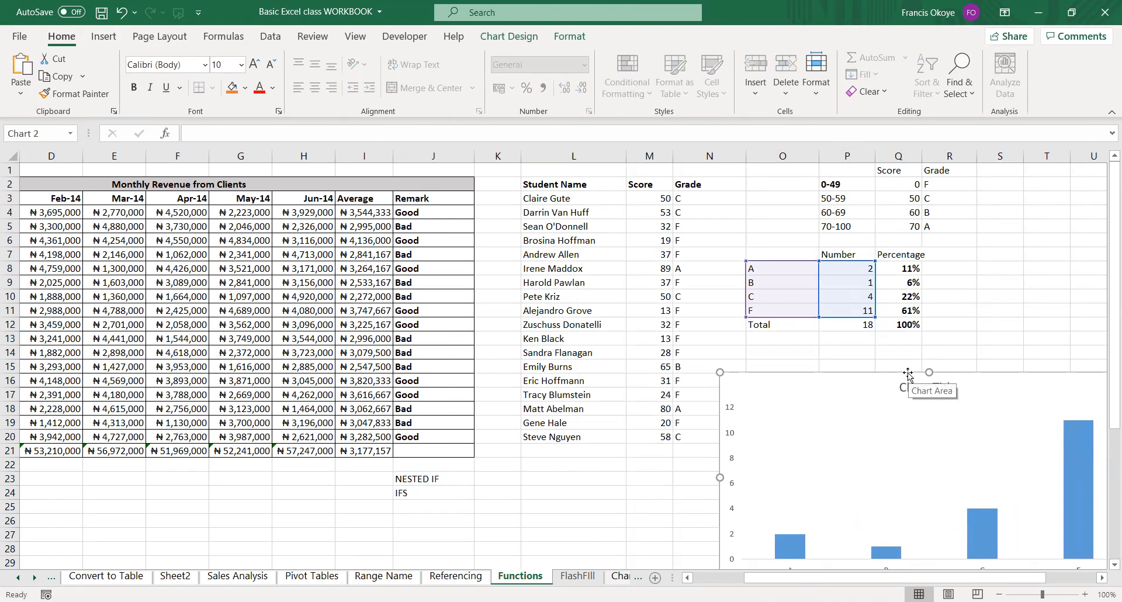
{"action": "left_click_drag", "start_coordinate": [907, 374], "coordinate": [906, 354]}
{"action": "left_click", "coordinate": [943, 267]}
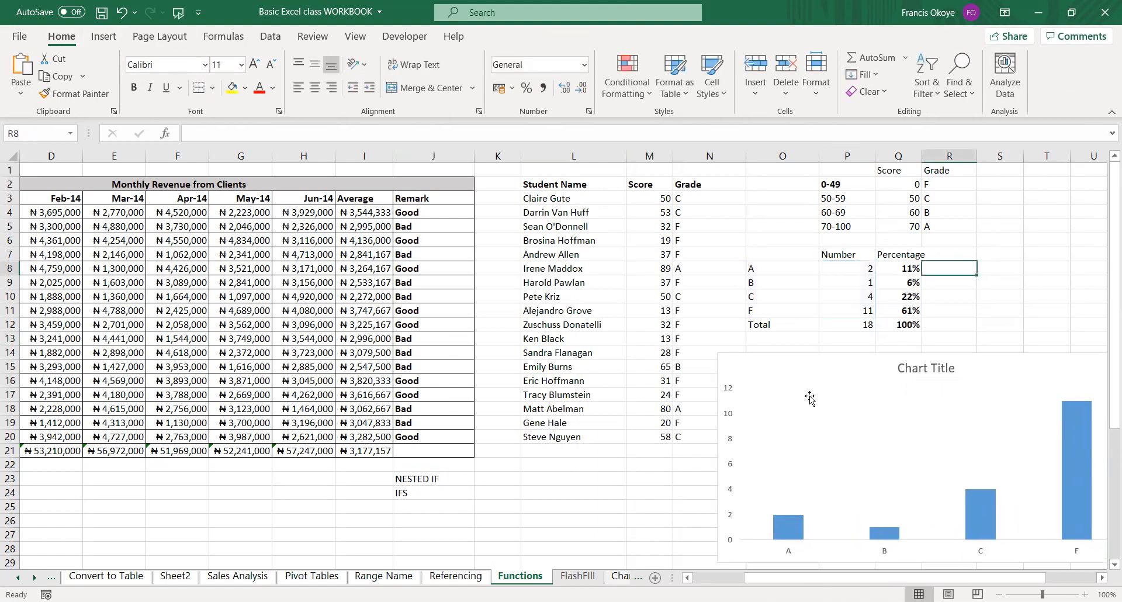
Open the FlashFill sheet and go to cell D2, beside the first client's revenue.
{"action": "left_click", "coordinate": [570, 576]}
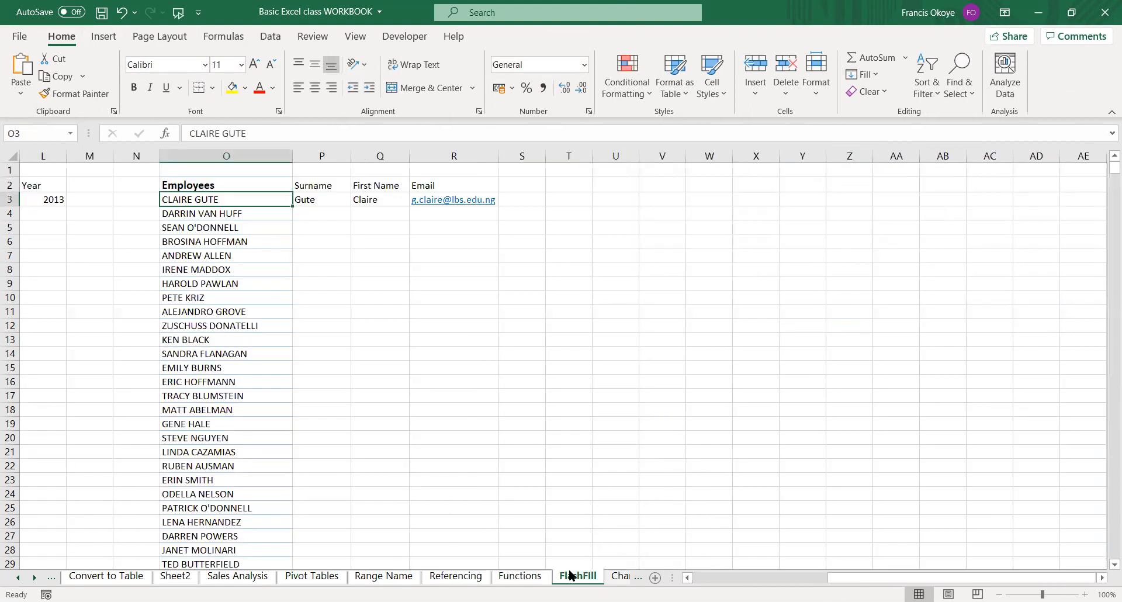
{"action": "left_click", "coordinate": [444, 242]}
{"action": "left_click", "coordinate": [65, 198]}
{"action": "key", "text": "Left"}
{"action": "key", "text": "Left"}
{"action": "key", "text": "Left"}
{"action": "key", "text": "Left"}
{"action": "key", "text": "Left"}
{"action": "key", "text": "Left"}
{"action": "key", "text": "Left"}
{"action": "key", "text": "Left"}
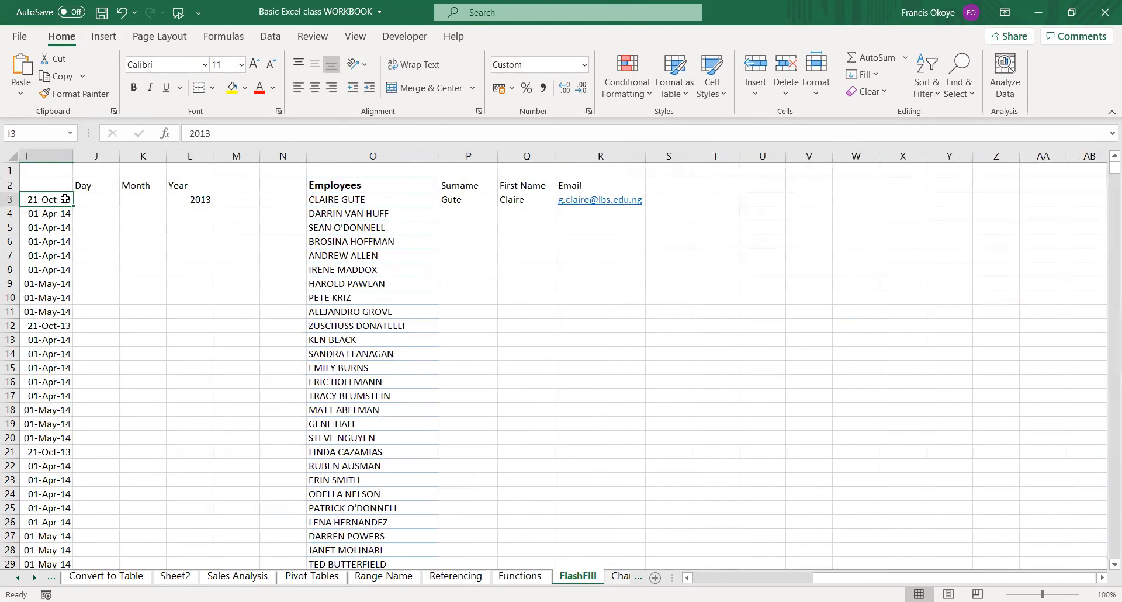
{"action": "key", "text": "Left"}
{"action": "key", "text": "Left"}
{"action": "key", "text": "Left"}
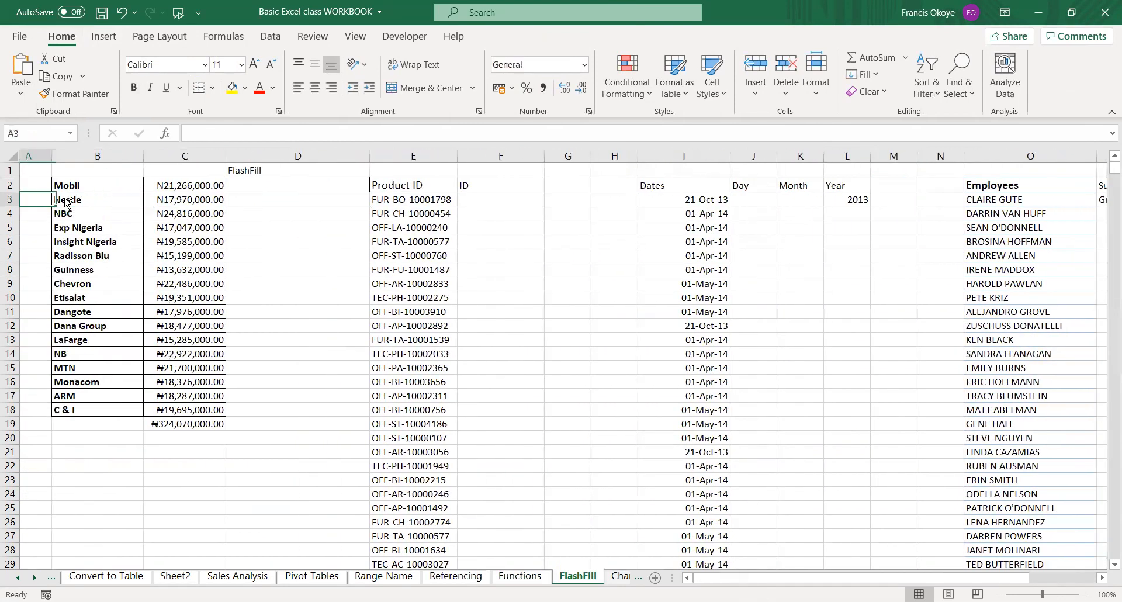
{"action": "key", "text": "Right"}
{"action": "key", "text": "Right"}
{"action": "key", "text": "Right"}
{"action": "key", "text": "Up"}
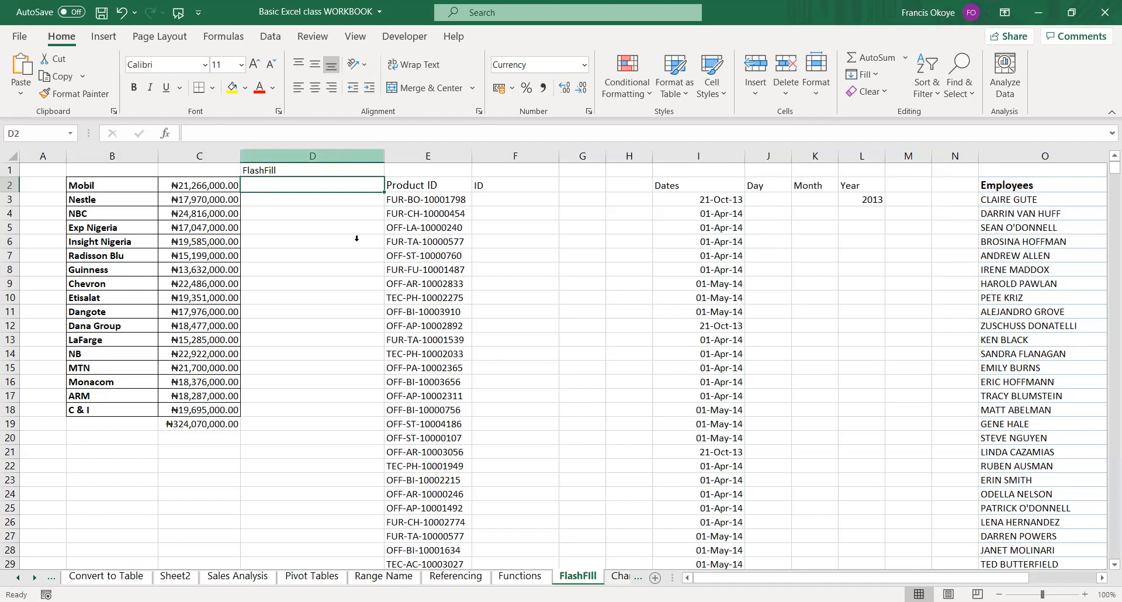
Insert a blank column before the Product ID column.
{"action": "right_click", "coordinate": [335, 155]}
{"action": "left_click", "coordinate": [377, 280]}
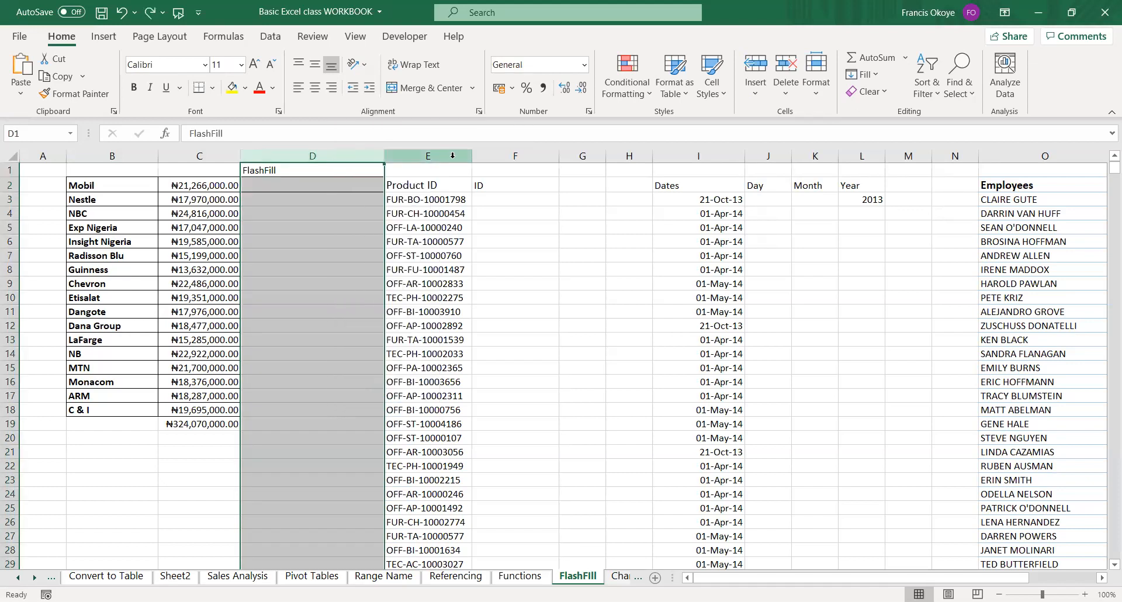
{"action": "left_click", "coordinate": [446, 156]}
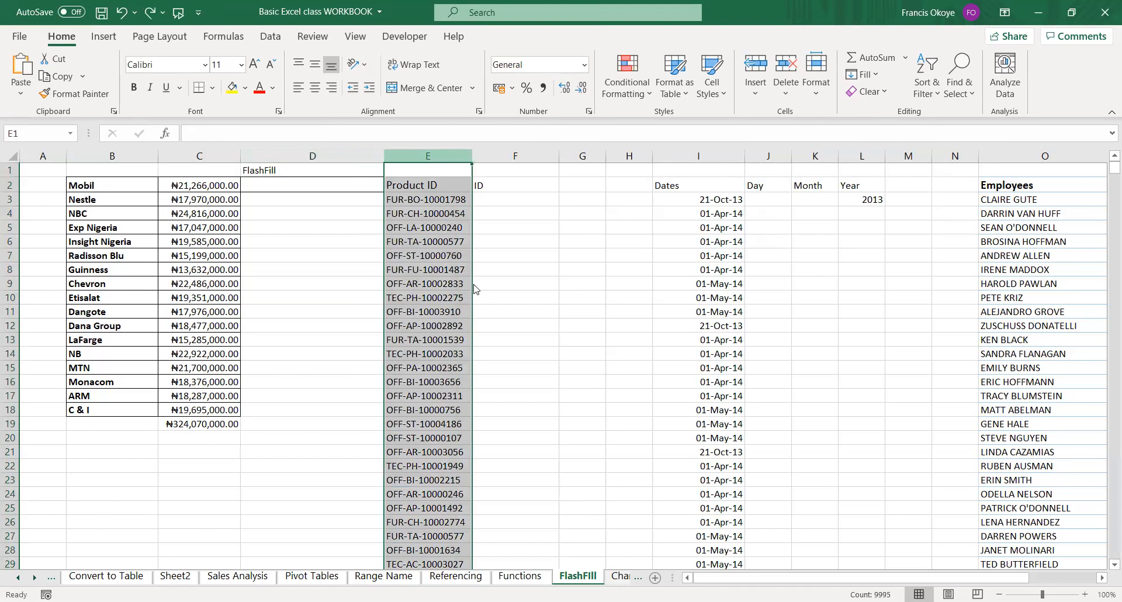
{"action": "right_click", "coordinate": [445, 156]}
{"action": "left_click", "coordinate": [481, 286]}
Enter 266 in D2 as the example extracted from Mobil's revenue figure.
{"action": "left_click", "coordinate": [281, 186]}
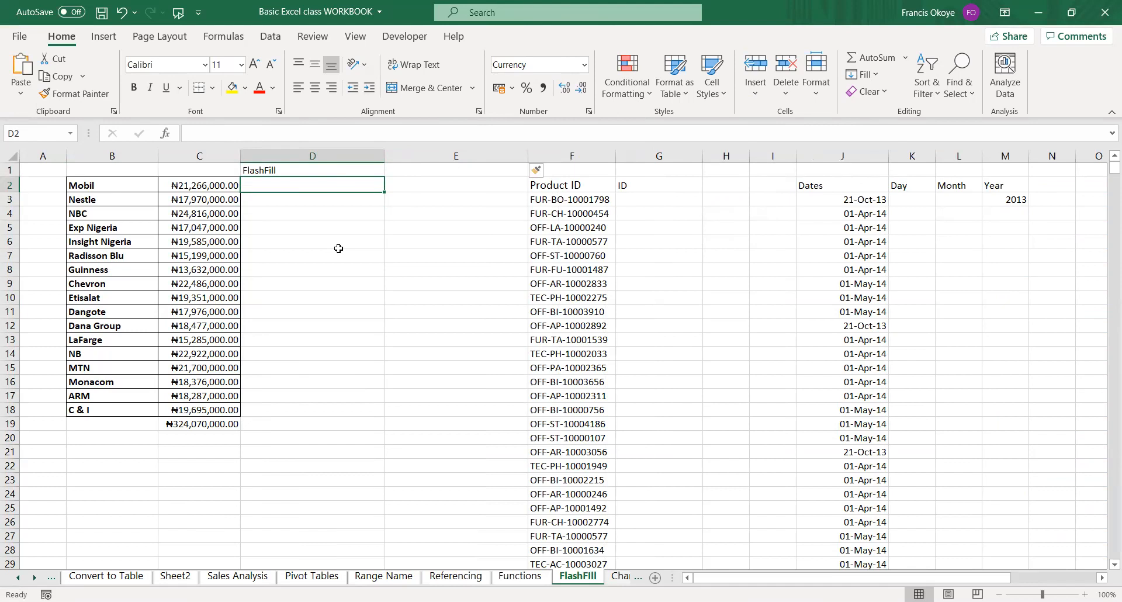
{"action": "type", "text": "266"}
{"action": "key", "text": "Return"}
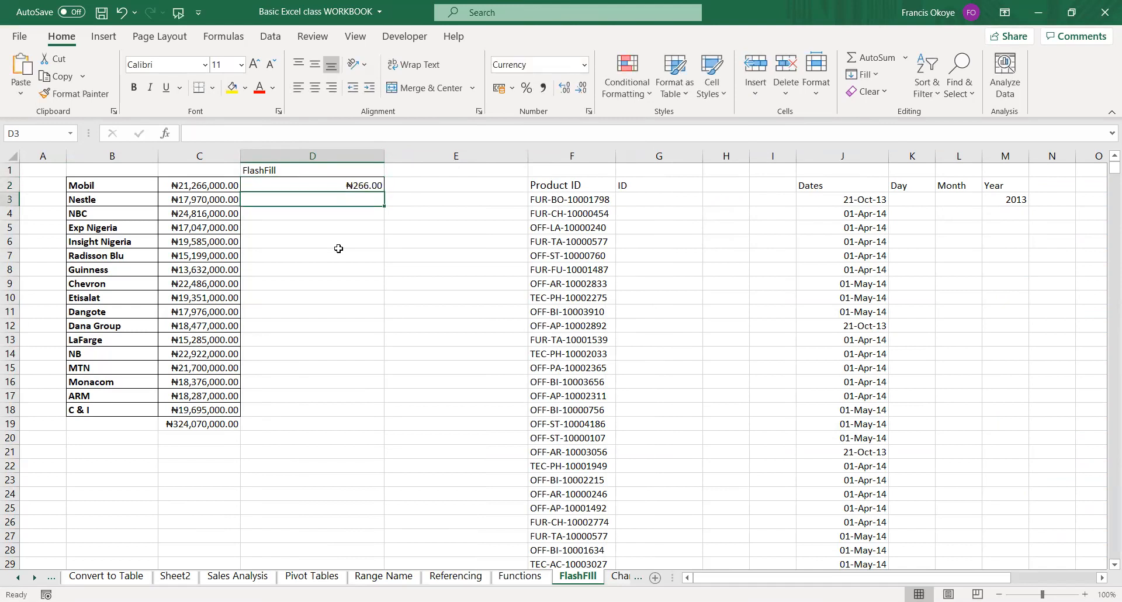
Flash Fill D2:D18 for all clients using the example in D2.
{"action": "left_click", "coordinate": [363, 184]}
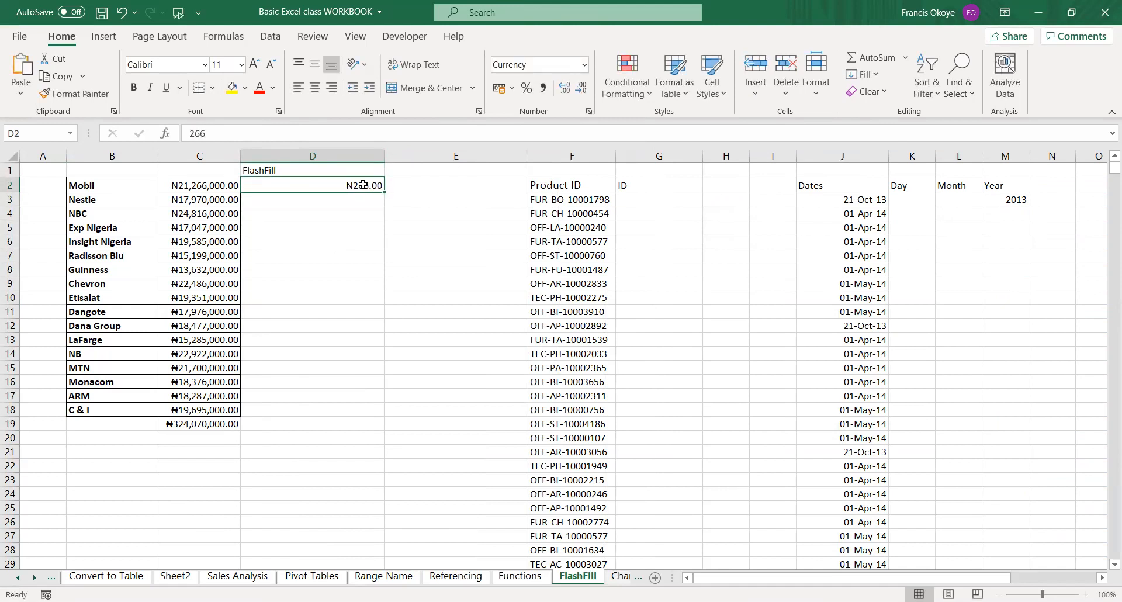
{"action": "key", "text": "shift+Down"}
{"action": "key", "text": "shift+Down"}
{"action": "key", "text": "shift+Down"}
{"action": "key", "text": "shift+Down"}
{"action": "key", "text": "shift+Down"}
{"action": "key", "text": "shift+Down"}
{"action": "key", "text": "shift+Down"}
{"action": "key", "text": "shift+Down"}
{"action": "key", "text": "shift+Down"}
{"action": "key", "text": "shift+Down"}
{"action": "key", "text": "shift+Down"}
{"action": "key", "text": "shift+Down"}
{"action": "key", "text": "shift+Down"}
{"action": "key", "text": "shift+Down"}
{"action": "key", "text": "shift+Down"}
{"action": "key", "text": "shift+Down"}
{"action": "key", "text": "shift+Down"}
{"action": "key", "text": "shift+Down"}
{"action": "key", "text": "shift+Down"}
{"action": "key", "text": "shift+Up"}
{"action": "key", "text": "shift+Up"}
{"action": "key", "text": "shift+Up"}
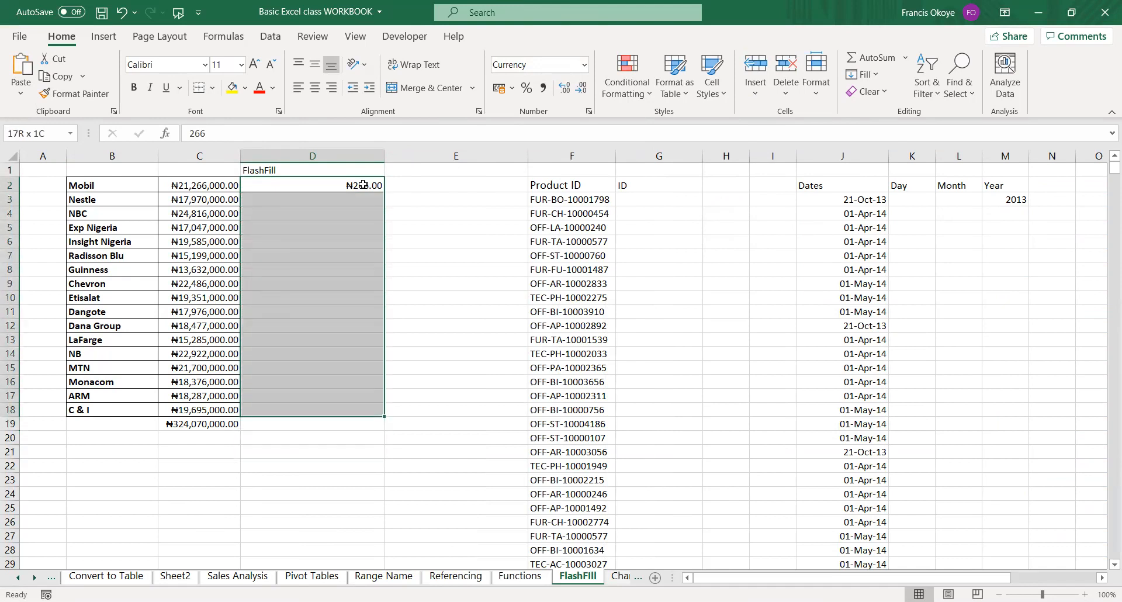
{"action": "key", "text": "ctrl+e"}
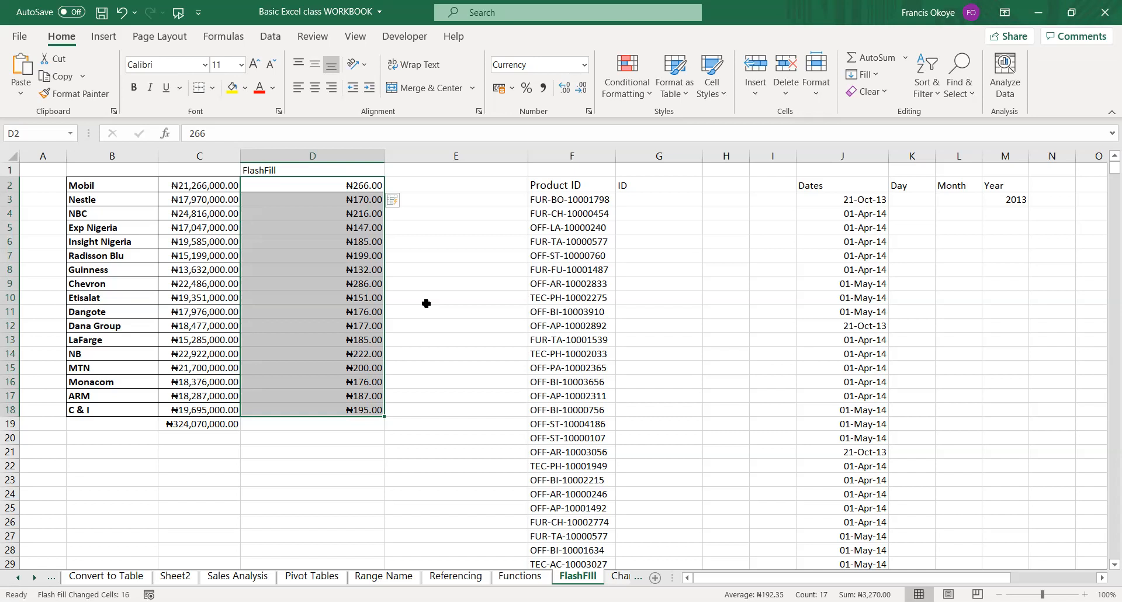
Correct D3 to 970 as the second example extracted from Nestle's revenue figure.
{"action": "left_click", "coordinate": [359, 201]}
{"action": "type", "text": "1"}
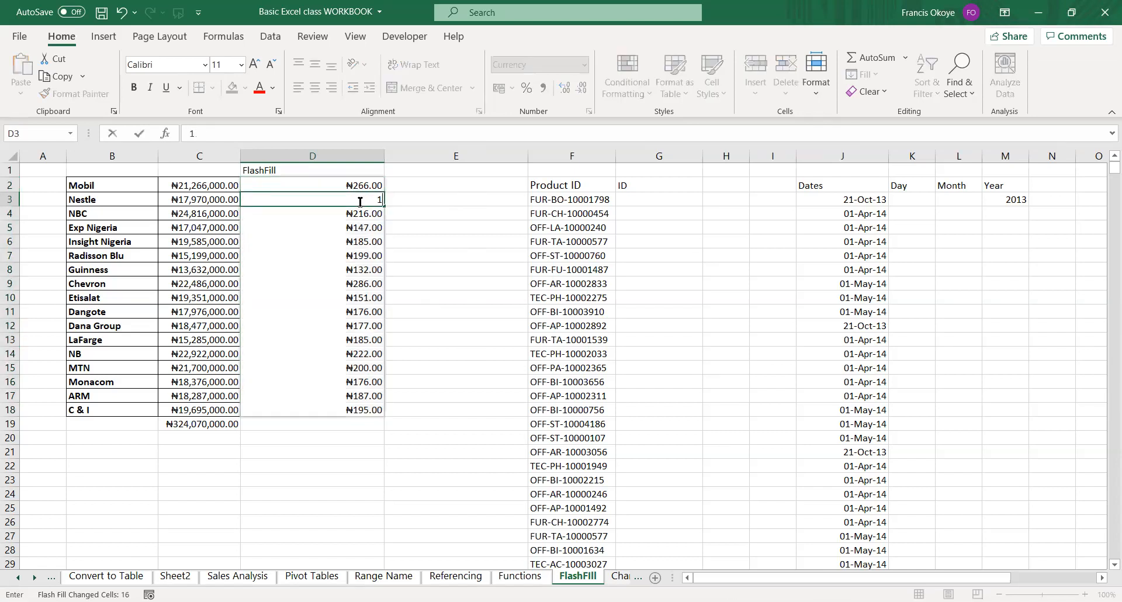
{"action": "type", "text": "970"}
{"action": "key", "text": "Return"}
{"action": "key", "text": "Up"}
{"action": "key", "text": "Up"}
{"action": "key", "text": "Down"}
{"action": "key", "text": "Down"}
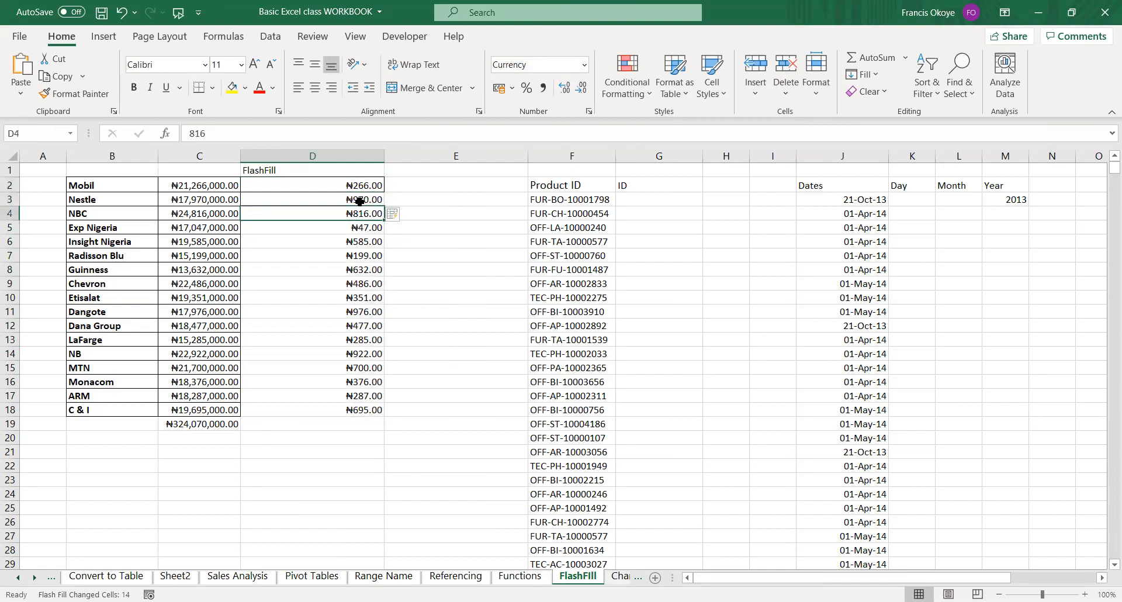
Clear the values from D4 down and Flash Fill the column again from the examples in D2 and D3.
{"action": "key", "text": "ctrl+shift+Down"}
{"action": "key", "text": "Delete"}
{"action": "key", "text": "Up"}
{"action": "key", "text": "Up"}
{"action": "key", "text": "shift+Down"}
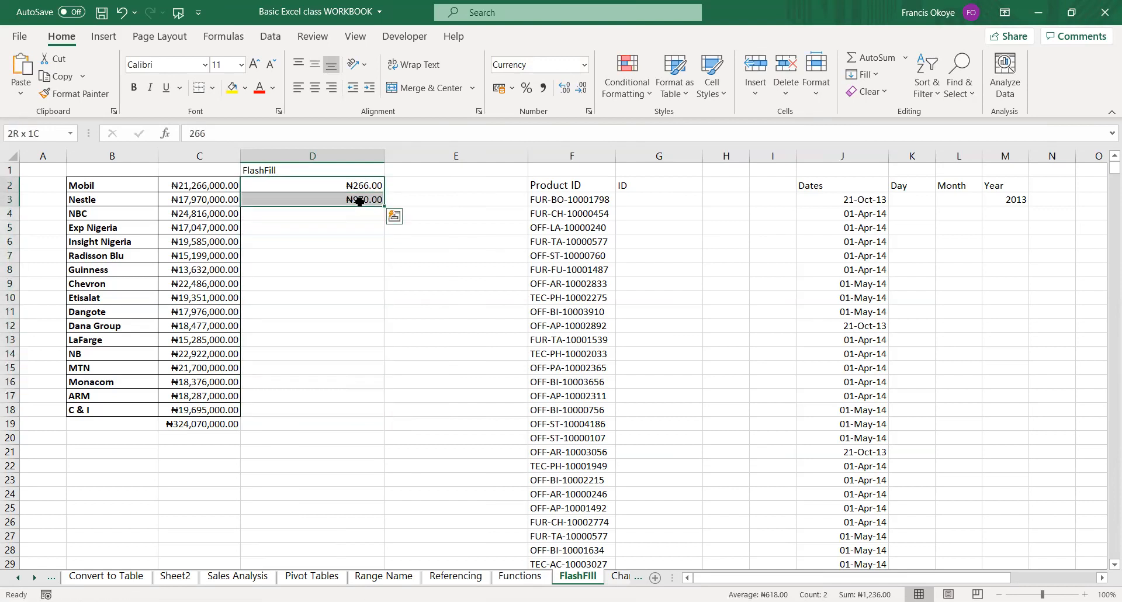
{"action": "key", "text": "shift+Down"}
{"action": "key", "text": "shift+Down"}
{"action": "key", "text": "shift+Down"}
{"action": "key", "text": "shift+Down"}
{"action": "key", "text": "shift+Down"}
{"action": "key", "text": "shift+Down"}
{"action": "key", "text": "shift+Down"}
{"action": "key", "text": "shift+Down"}
{"action": "key", "text": "shift+Down"}
{"action": "key", "text": "shift+Down"}
{"action": "key", "text": "shift+Down"}
{"action": "key", "text": "shift+Down"}
{"action": "key", "text": "shift+Down"}
{"action": "key", "text": "shift+Down"}
{"action": "key", "text": "shift+Down"}
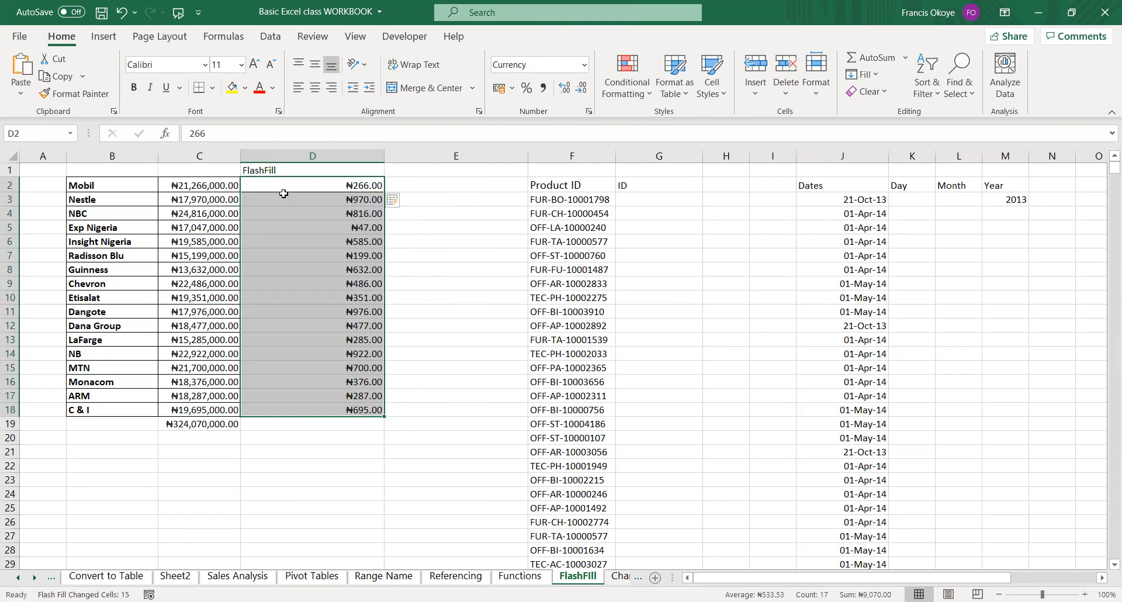
Clear all the extracted values in D2:D18, keeping the FlashFill heading.
{"action": "left_click", "coordinate": [302, 154]}
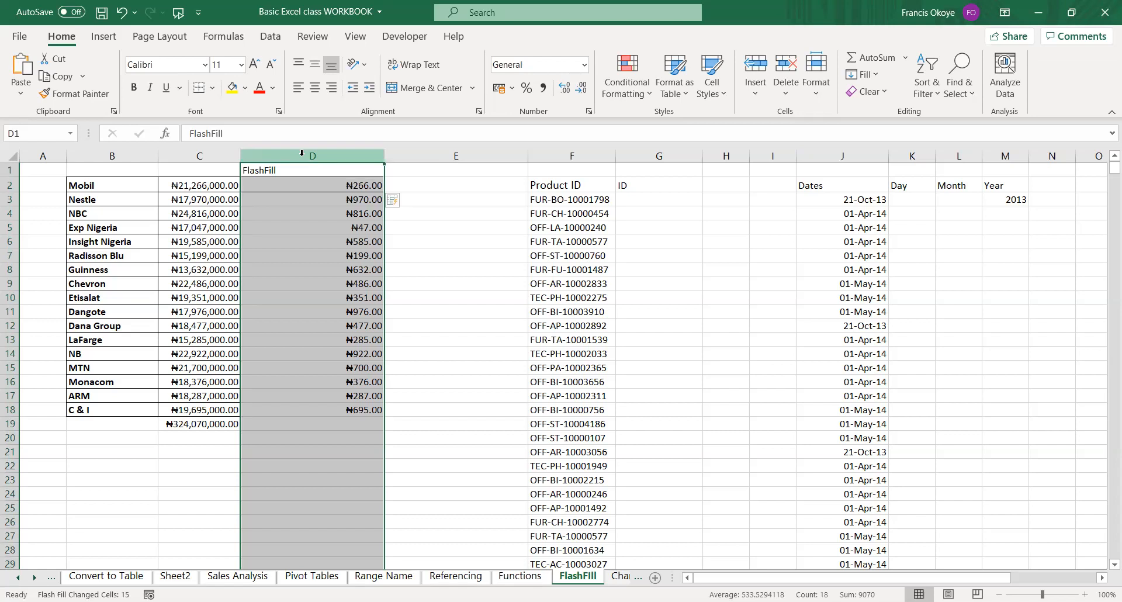
{"action": "key", "text": "Down"}
{"action": "key", "text": "ctrl+shift+Down"}
{"action": "key", "text": "Delete"}
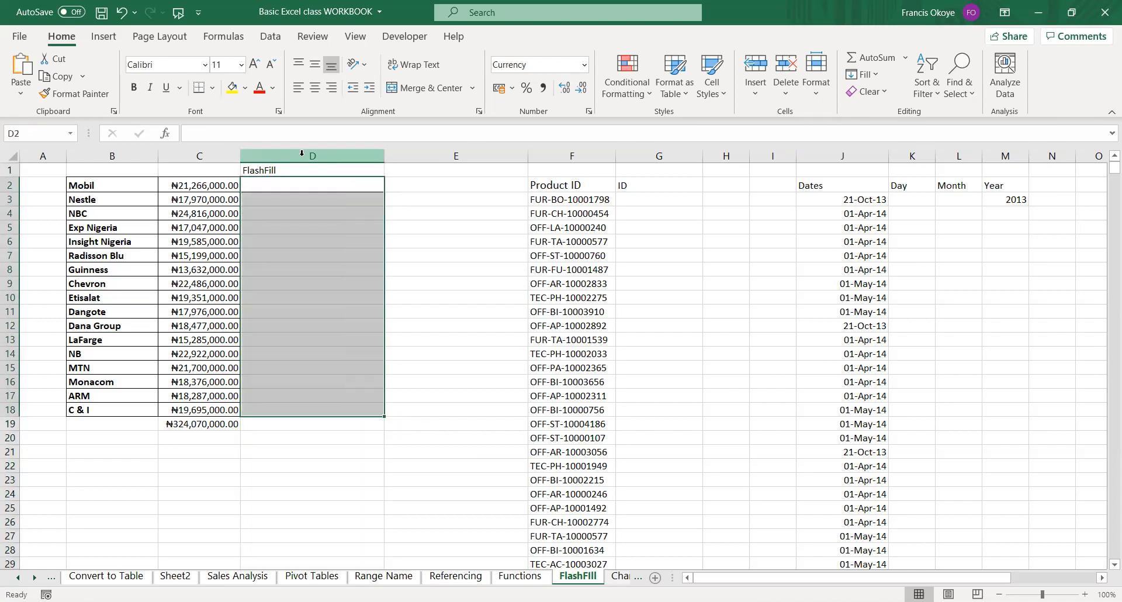
{"action": "left_click", "coordinate": [302, 154]}
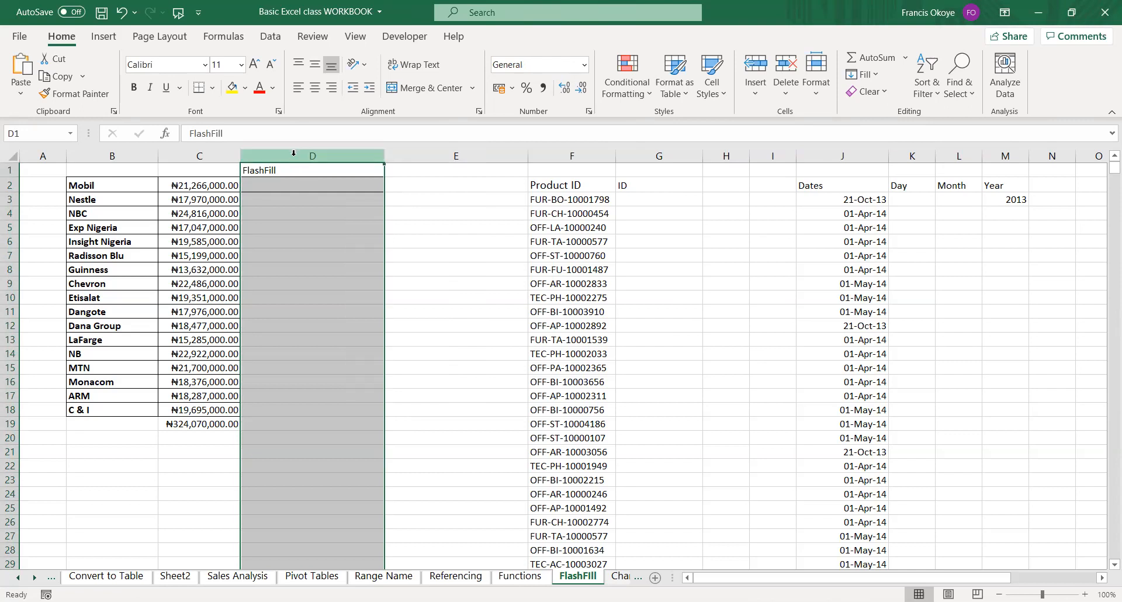
{"action": "left_click", "coordinate": [408, 266]}
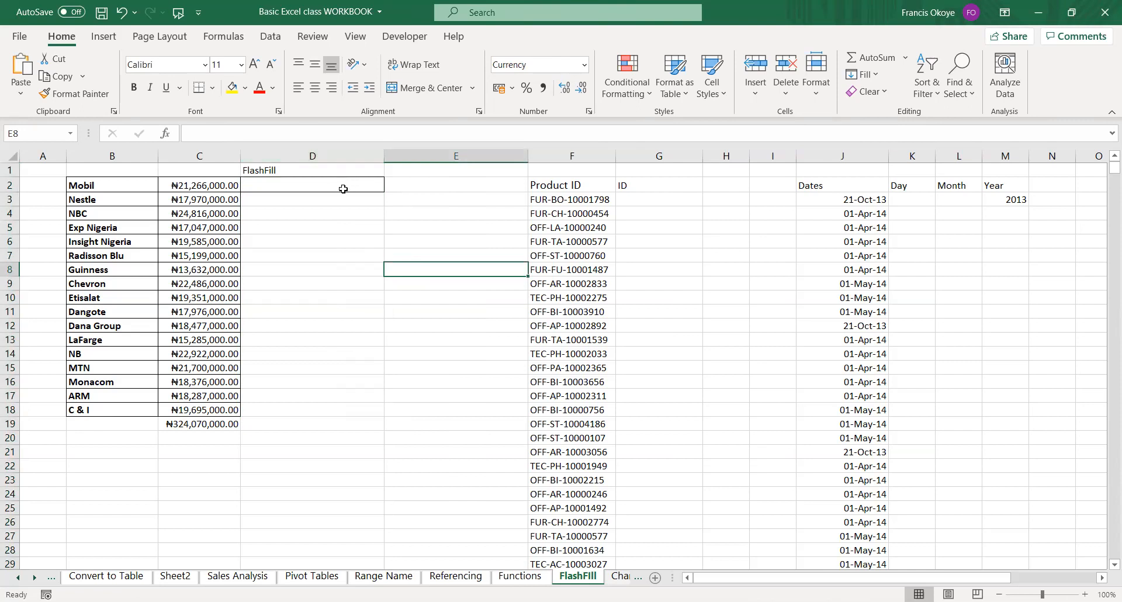
Open Format Cells for column D and review the number format categories from General through Special.
{"action": "left_click", "coordinate": [325, 150]}
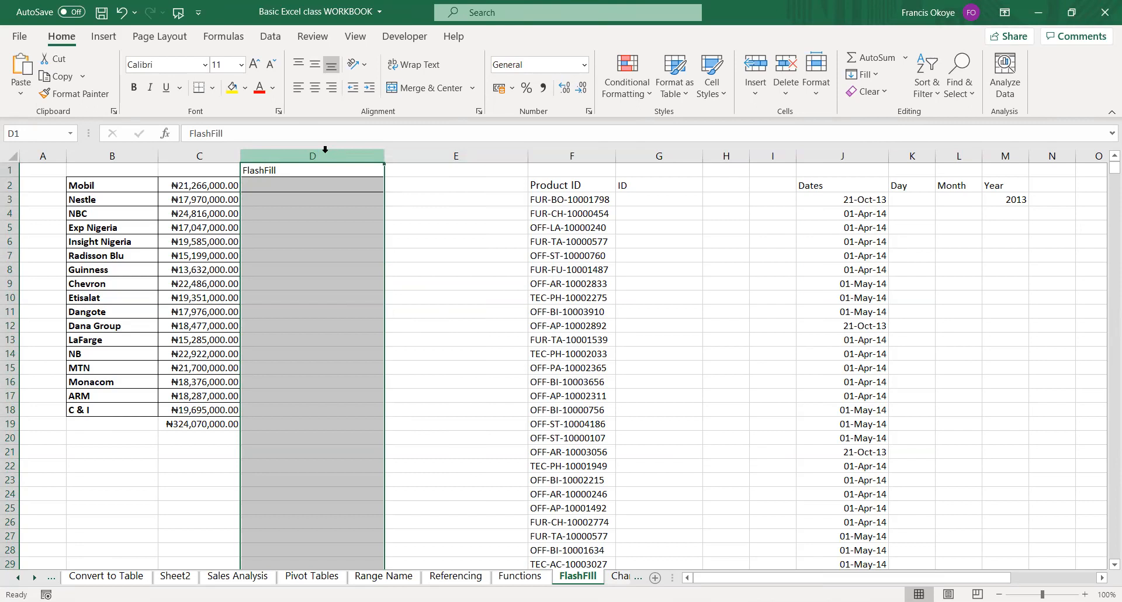
{"action": "right_click", "coordinate": [325, 157]}
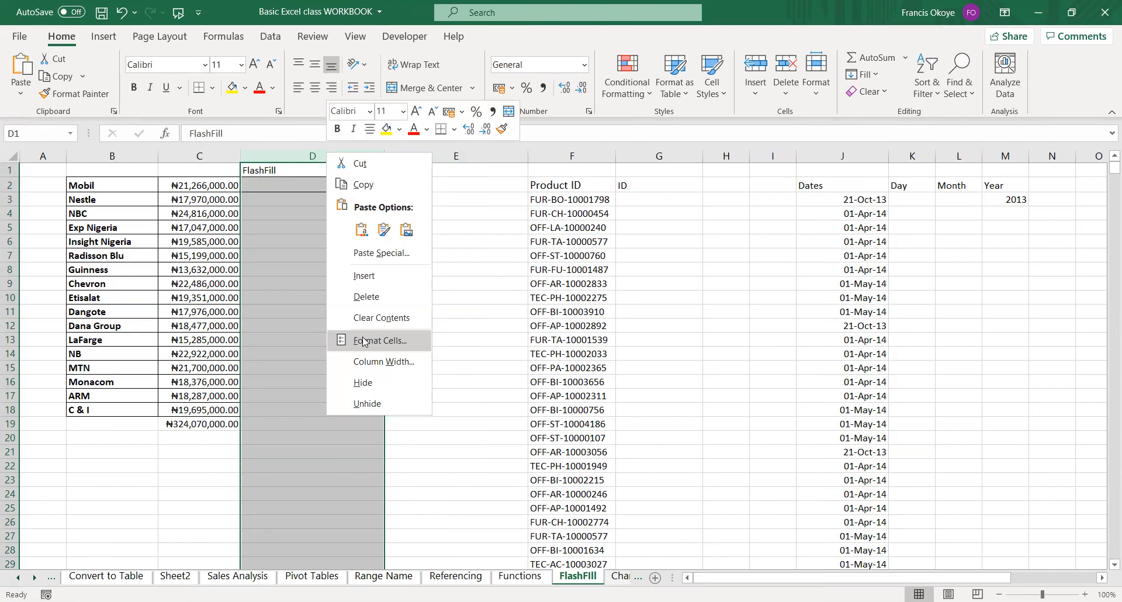
{"action": "left_click", "coordinate": [364, 342]}
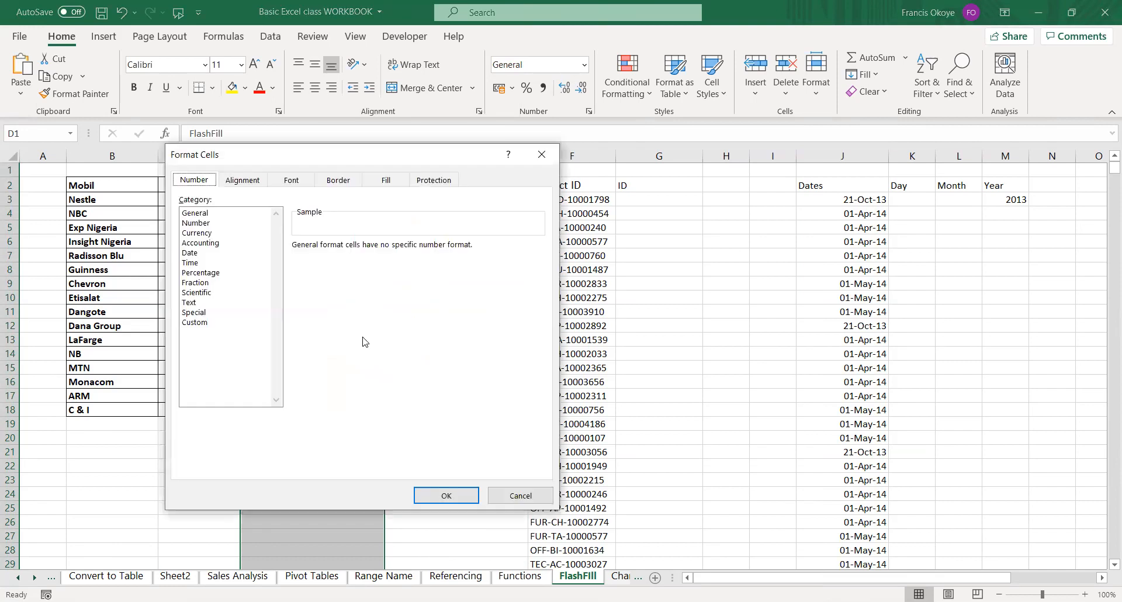
{"action": "left_click", "coordinate": [197, 215]}
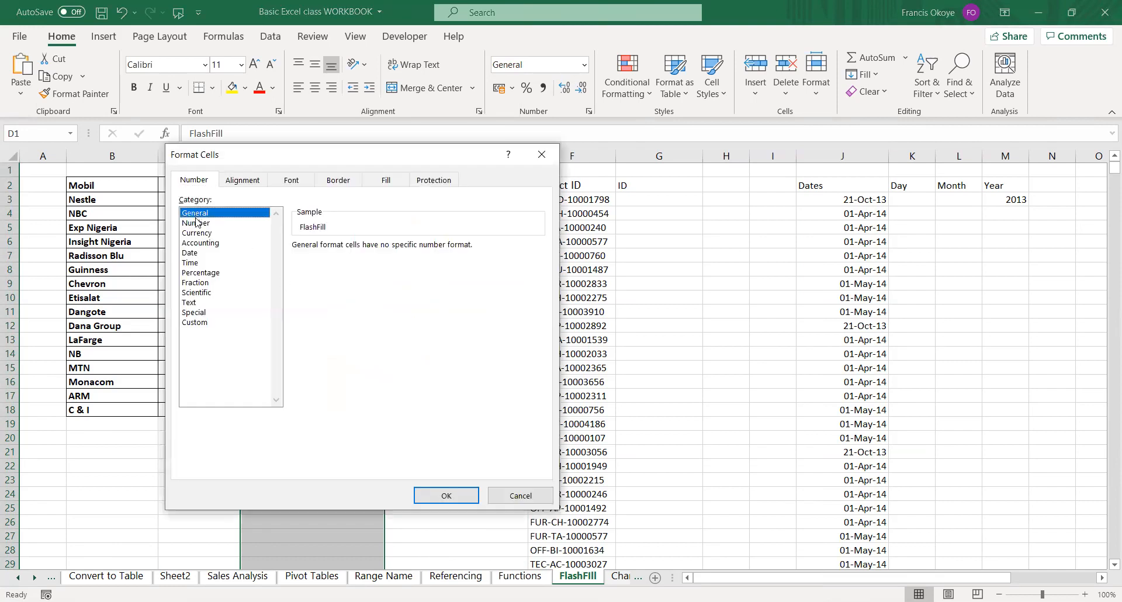
{"action": "left_click", "coordinate": [197, 223]}
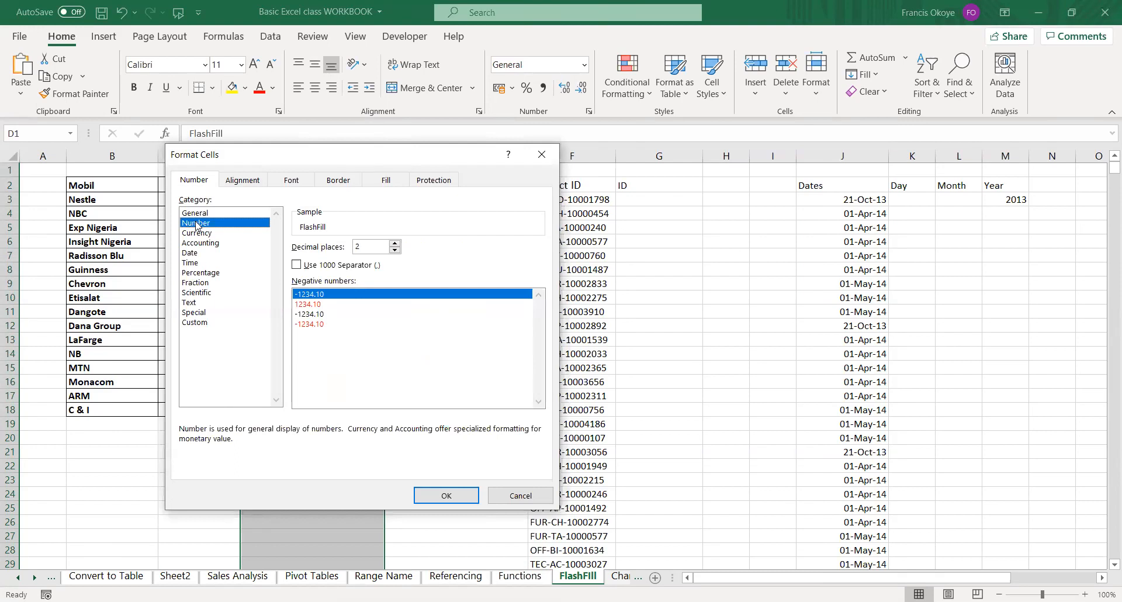
{"action": "left_click", "coordinate": [200, 233]}
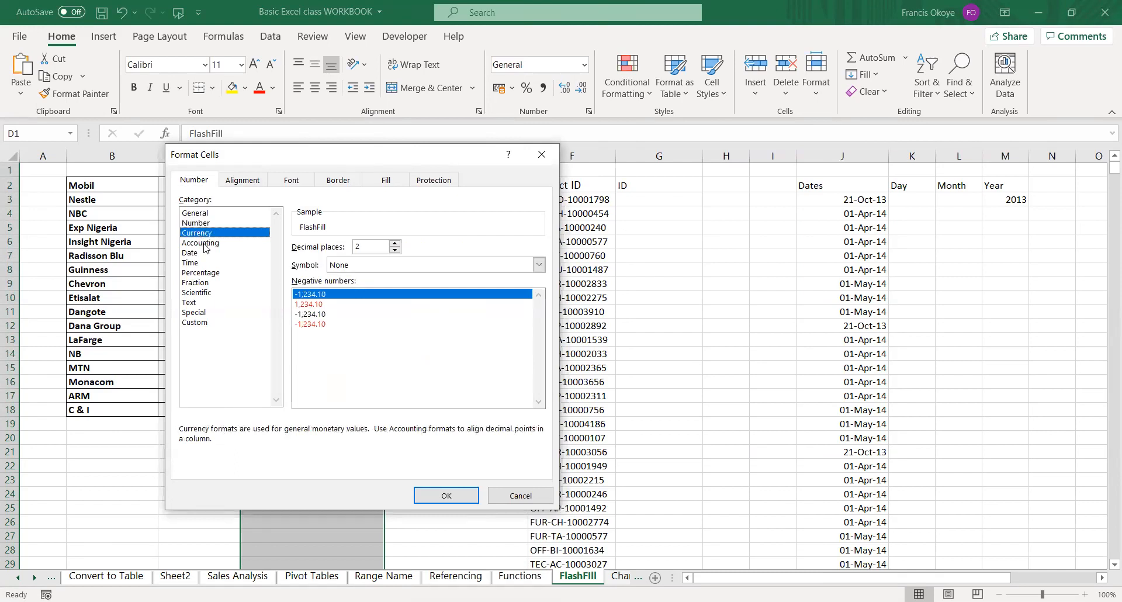
{"action": "left_click", "coordinate": [204, 243]}
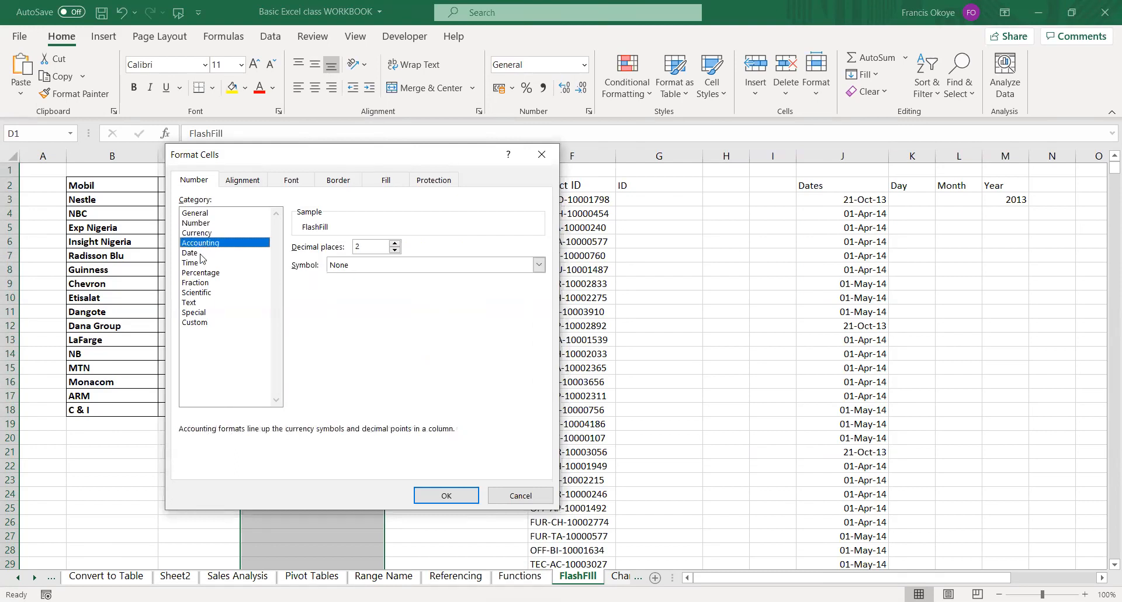
{"action": "left_click", "coordinate": [202, 254]}
{"action": "left_click", "coordinate": [201, 265]}
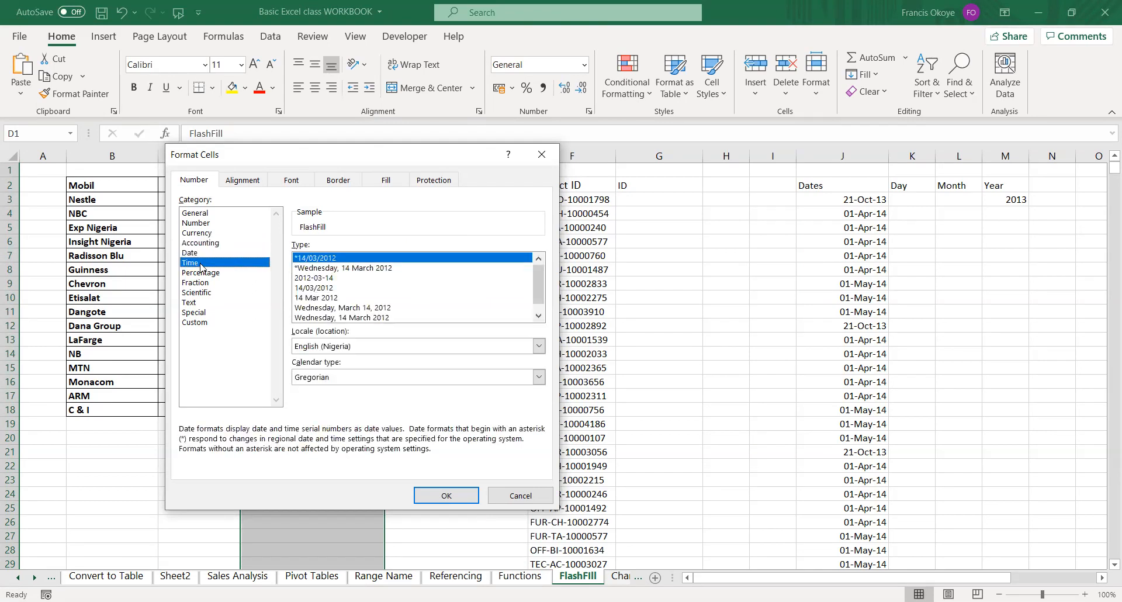
{"action": "left_click", "coordinate": [203, 273]}
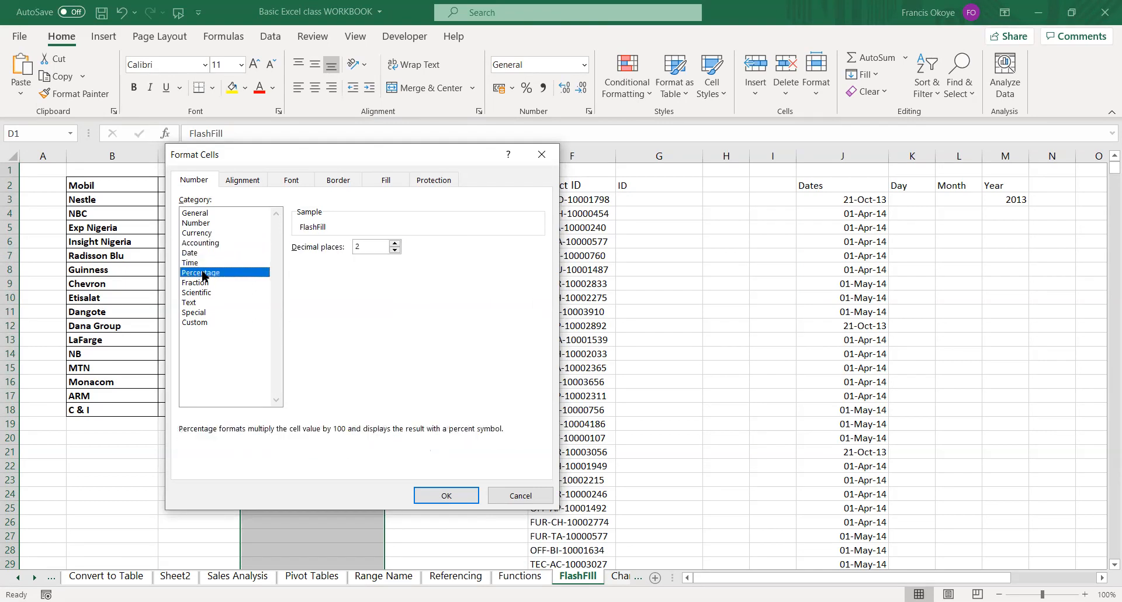
{"action": "left_click", "coordinate": [205, 283]}
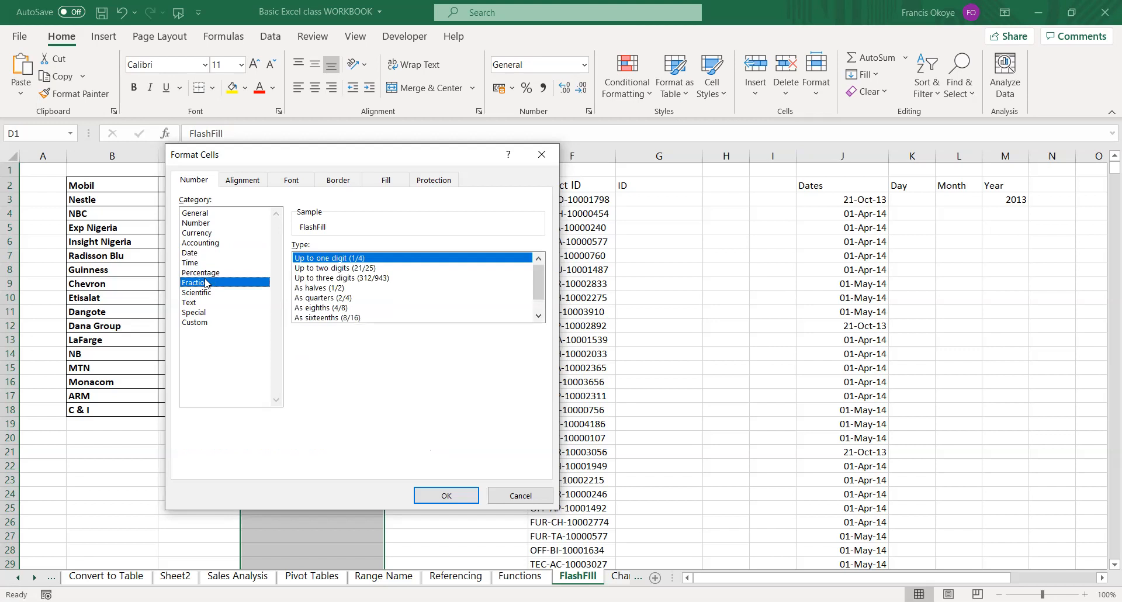
{"action": "left_click", "coordinate": [205, 293]}
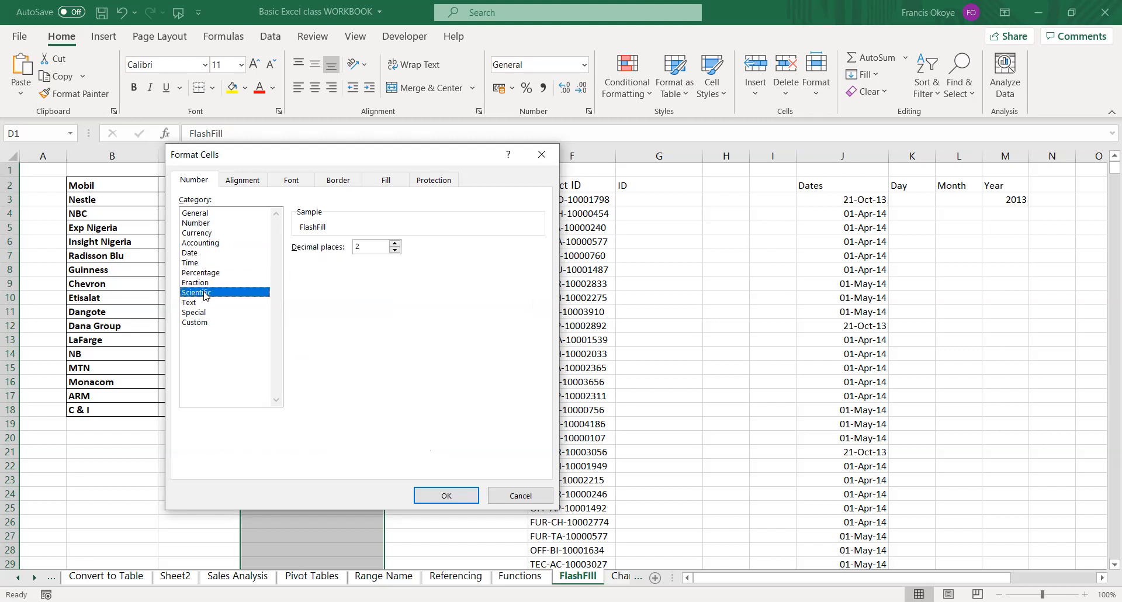
{"action": "left_click", "coordinate": [199, 302]}
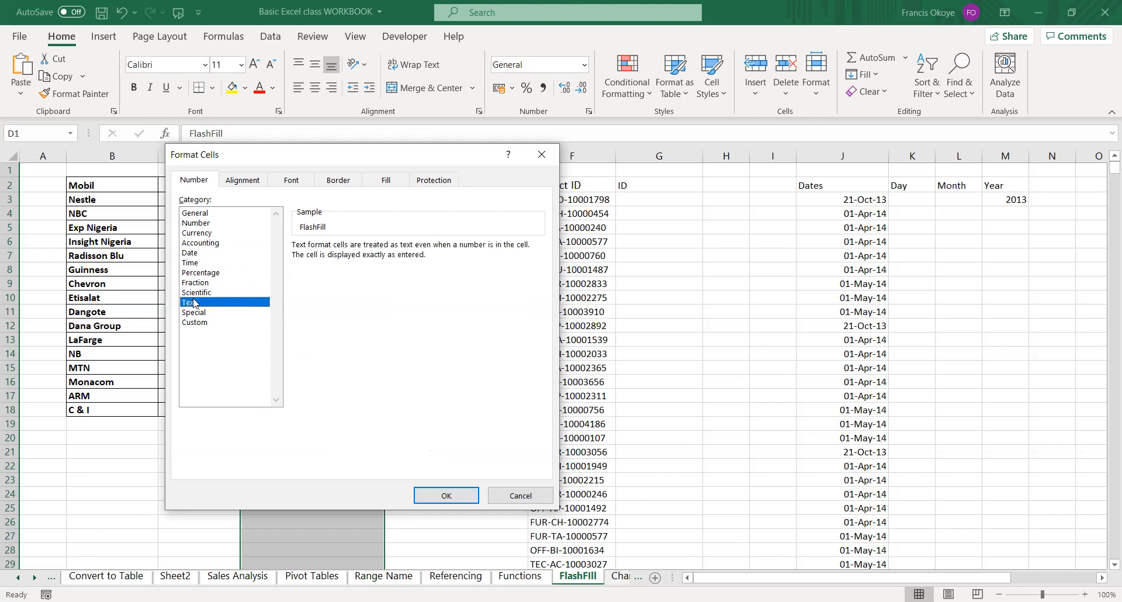
{"action": "left_click", "coordinate": [203, 313]}
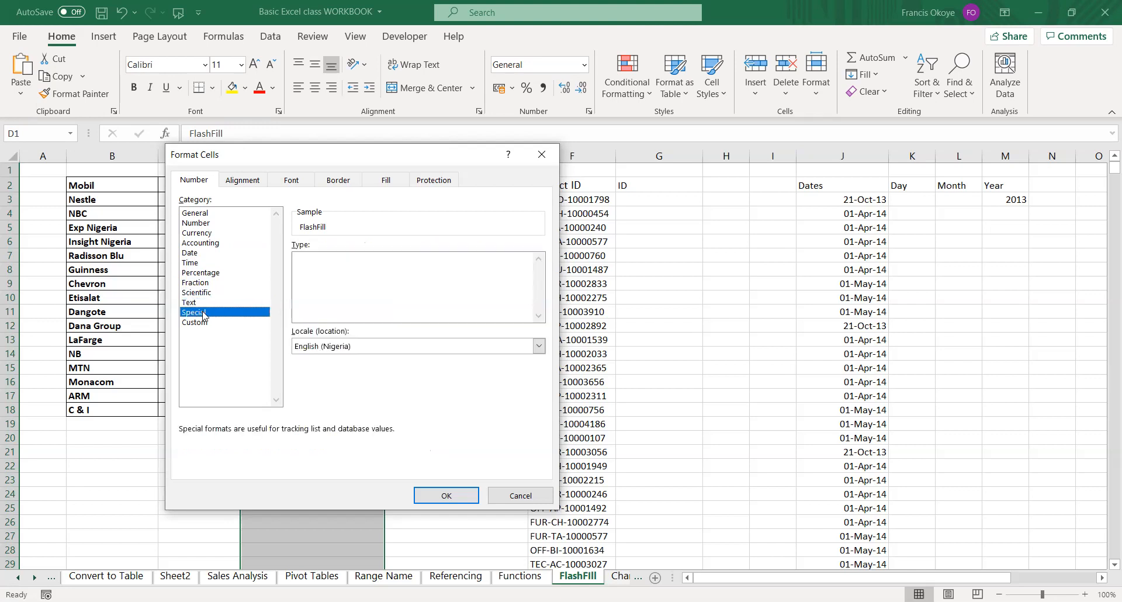
Examine the list of custom number format codes for column D and close Format Cells without applying any.
{"action": "left_click", "coordinate": [198, 323]}
{"action": "left_click_drag", "start_coordinate": [538, 274], "coordinate": [539, 327]}
{"action": "scroll", "coordinate": [540, 357], "scroll_direction": "up", "scroll_amount": 10}
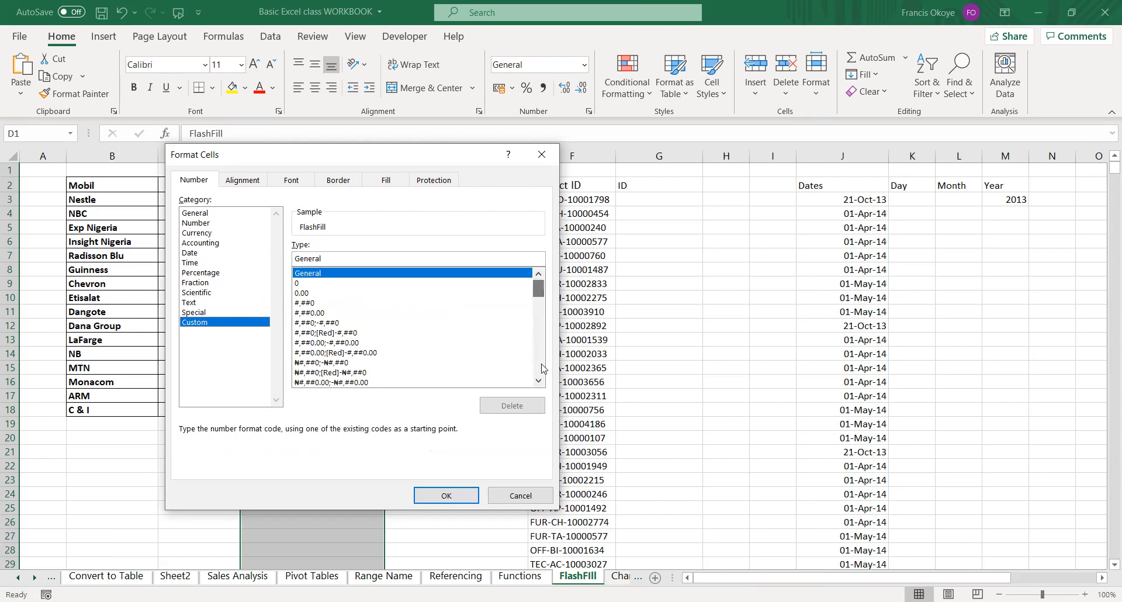
{"action": "left_click", "coordinate": [517, 491]}
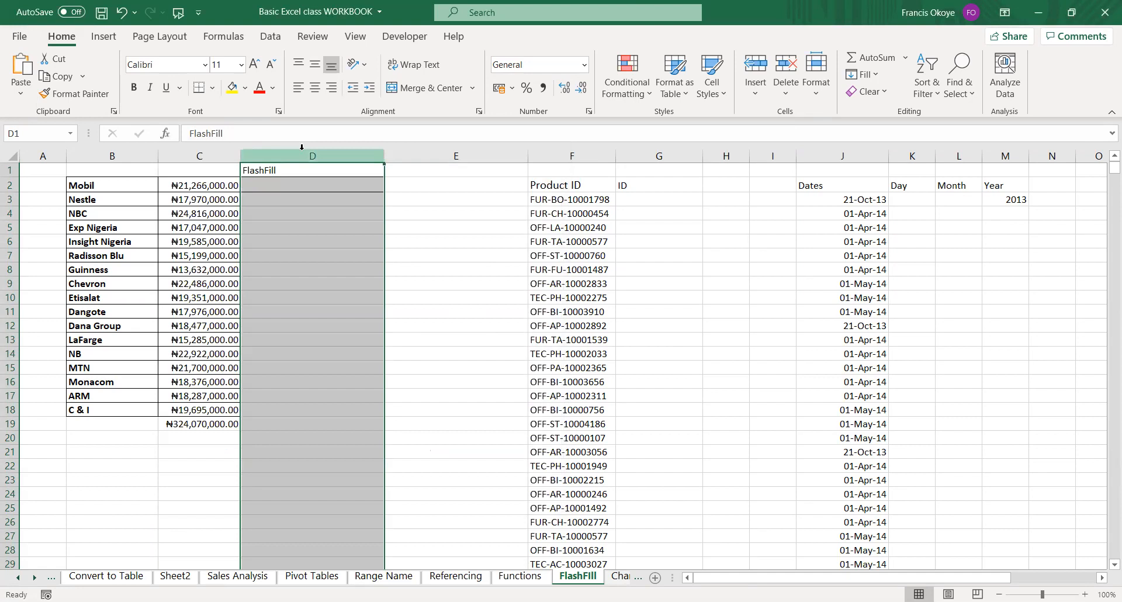
Reopen Format Cells for column D, review its alignment, font, border, fill and protection options, and close it without changes.
{"action": "key", "text": "ctrl+1"}
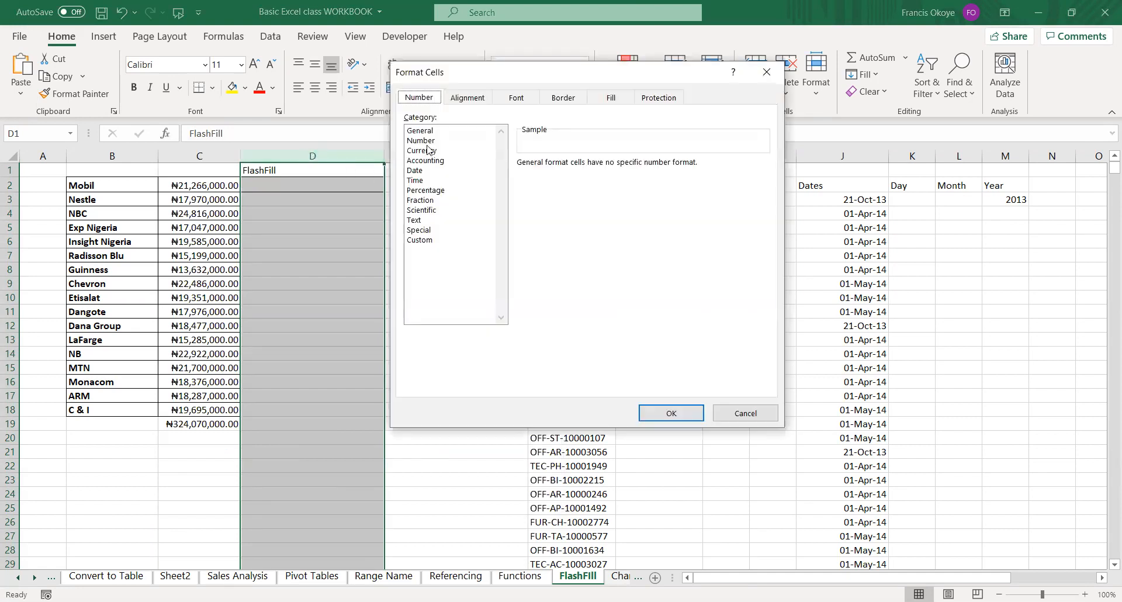
{"action": "left_click", "coordinate": [456, 99]}
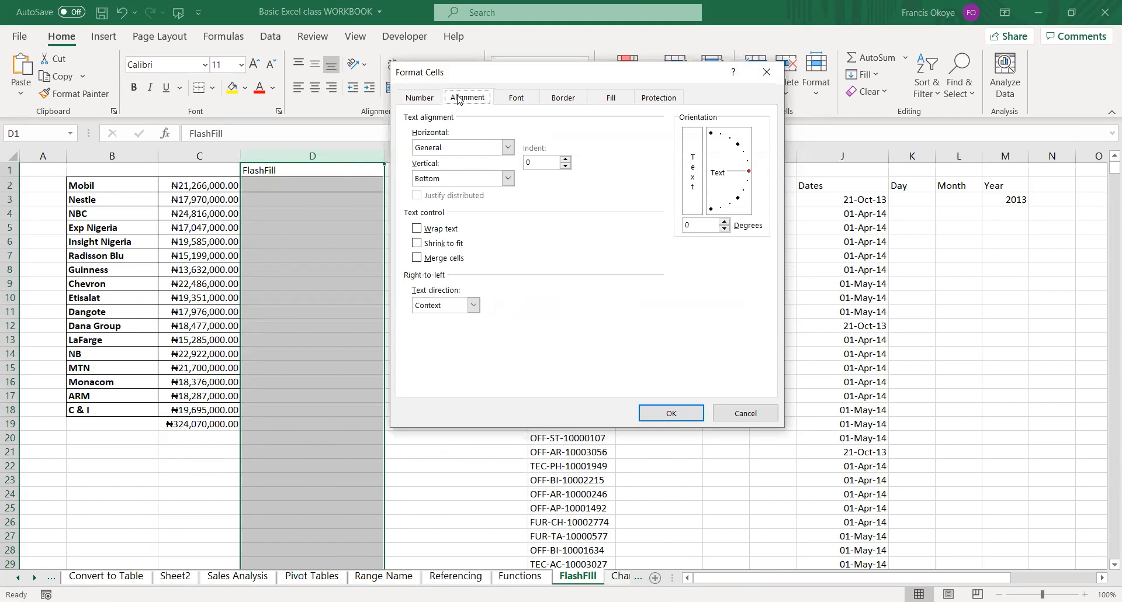
{"action": "left_click", "coordinate": [515, 97]}
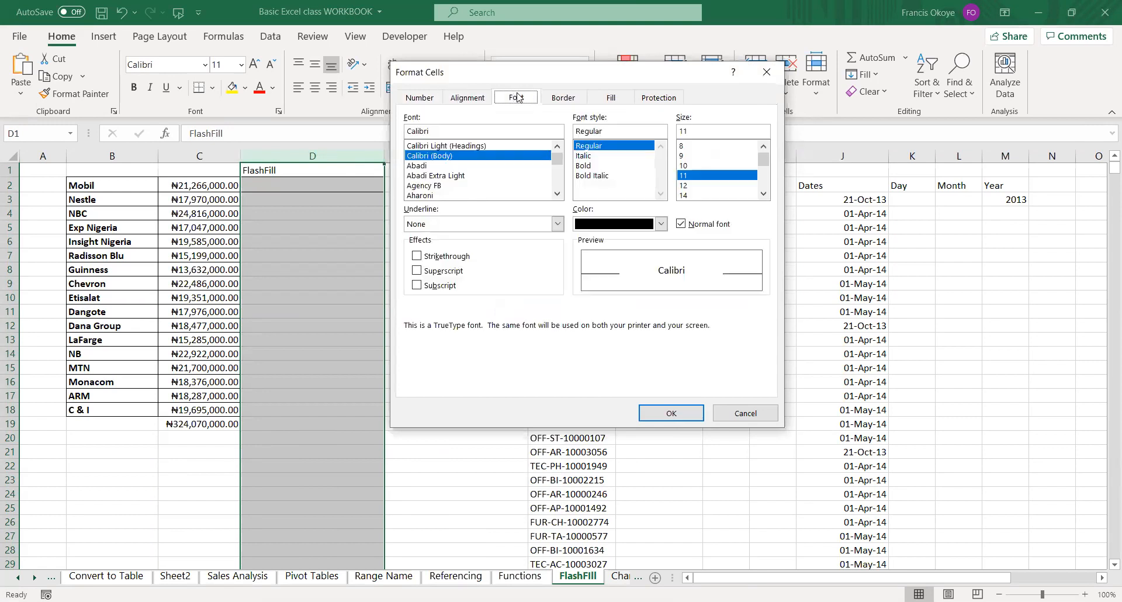
{"action": "left_click", "coordinate": [553, 99]}
{"action": "left_click", "coordinate": [611, 97]}
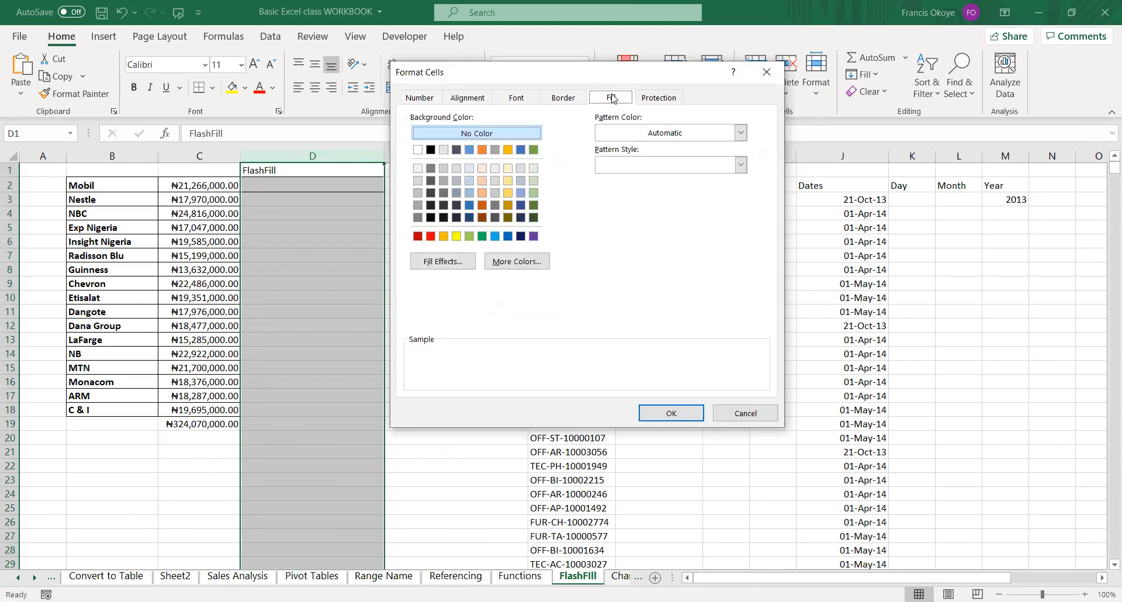
{"action": "left_click", "coordinate": [642, 98]}
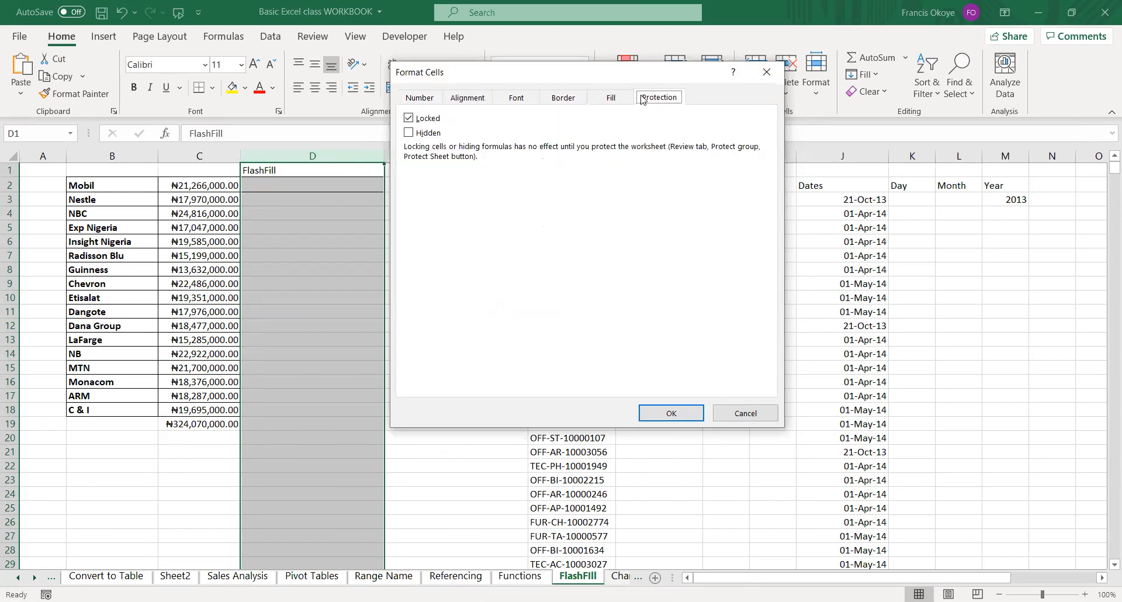
{"action": "left_click", "coordinate": [427, 98]}
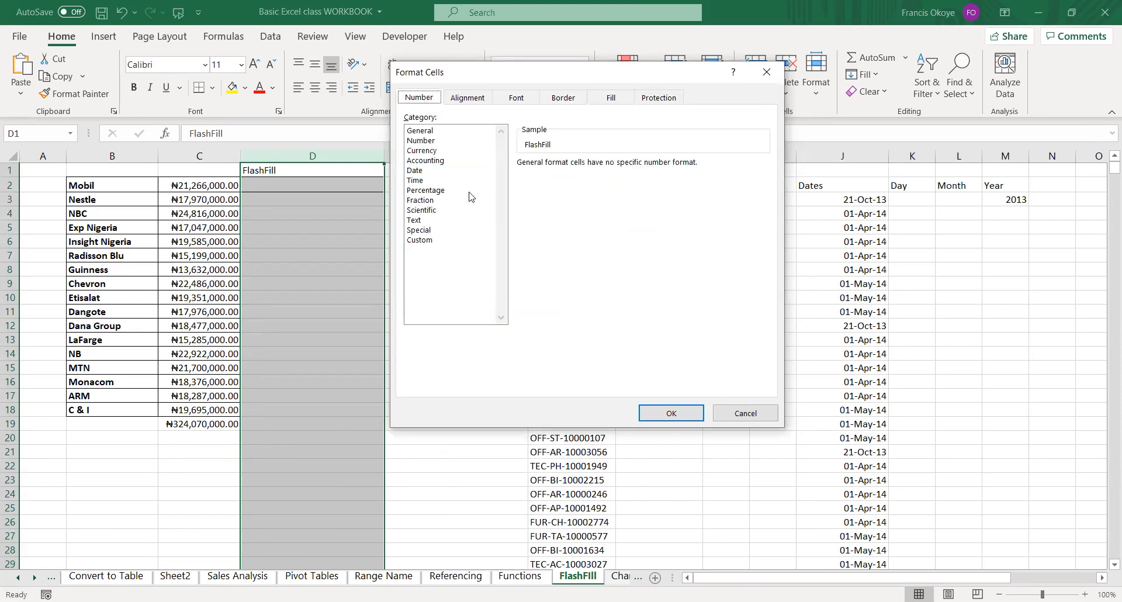
{"action": "left_click", "coordinate": [747, 414]}
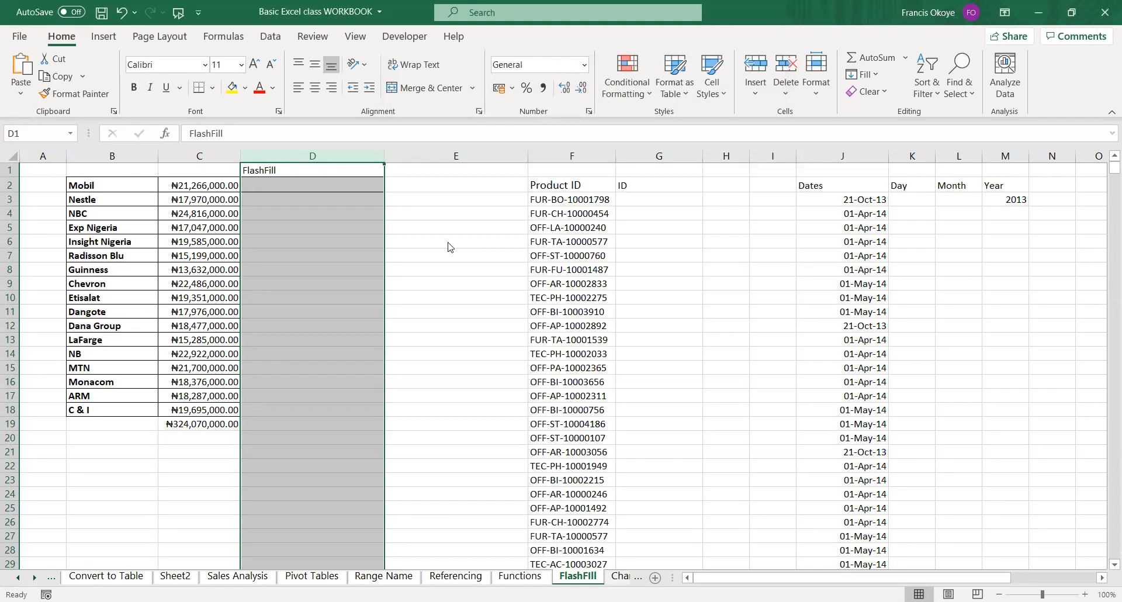
{"action": "key", "text": "ctrl+1"}
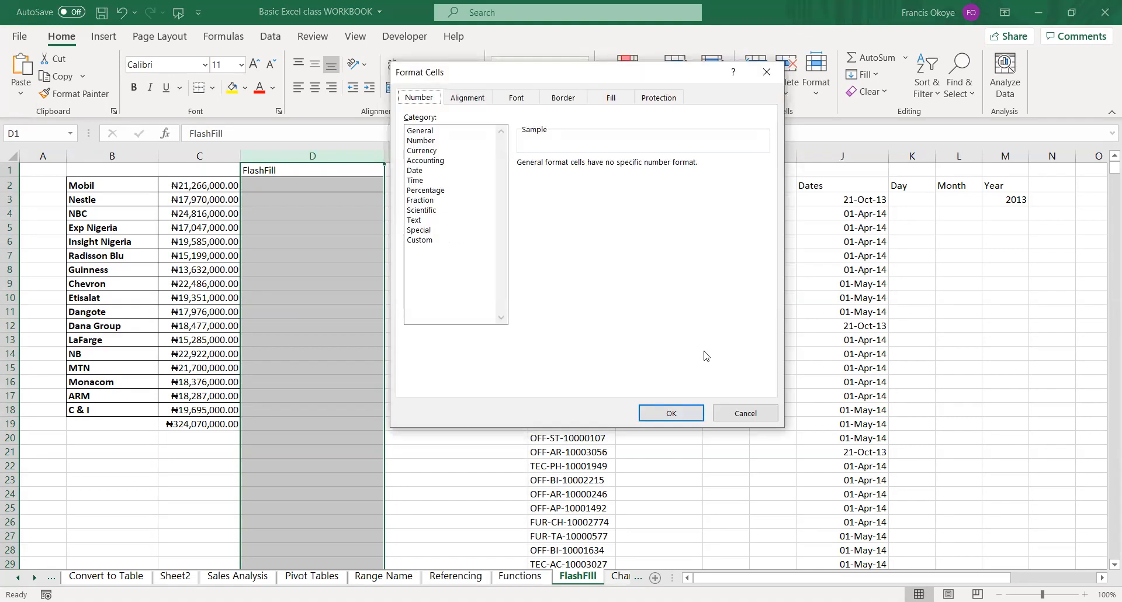
{"action": "left_click", "coordinate": [741, 420]}
{"action": "left_click", "coordinate": [351, 303]}
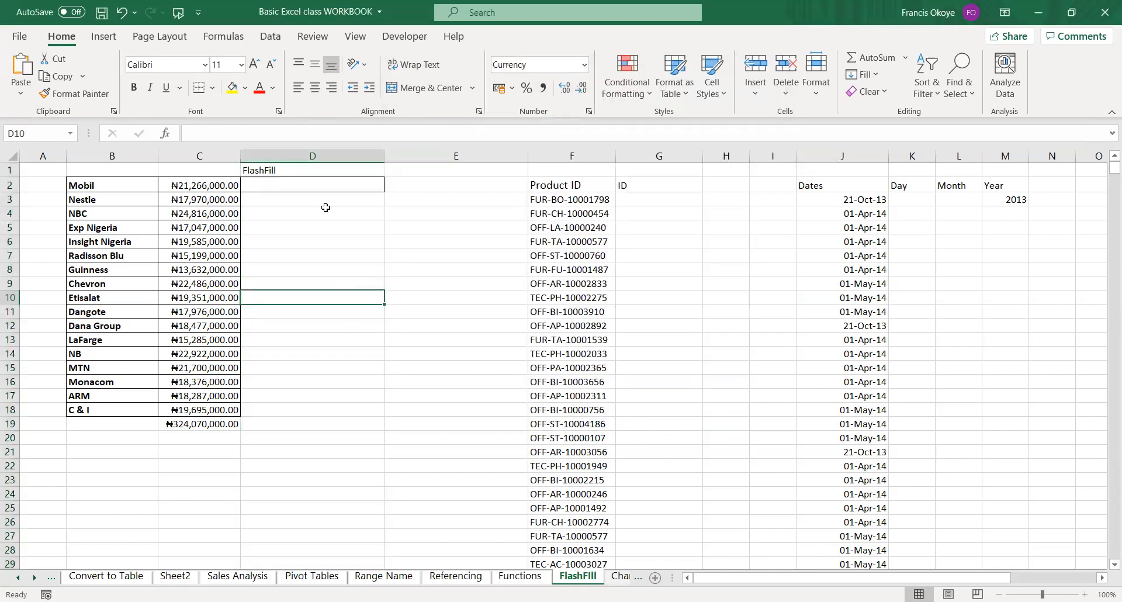
{"action": "left_click", "coordinate": [317, 188]}
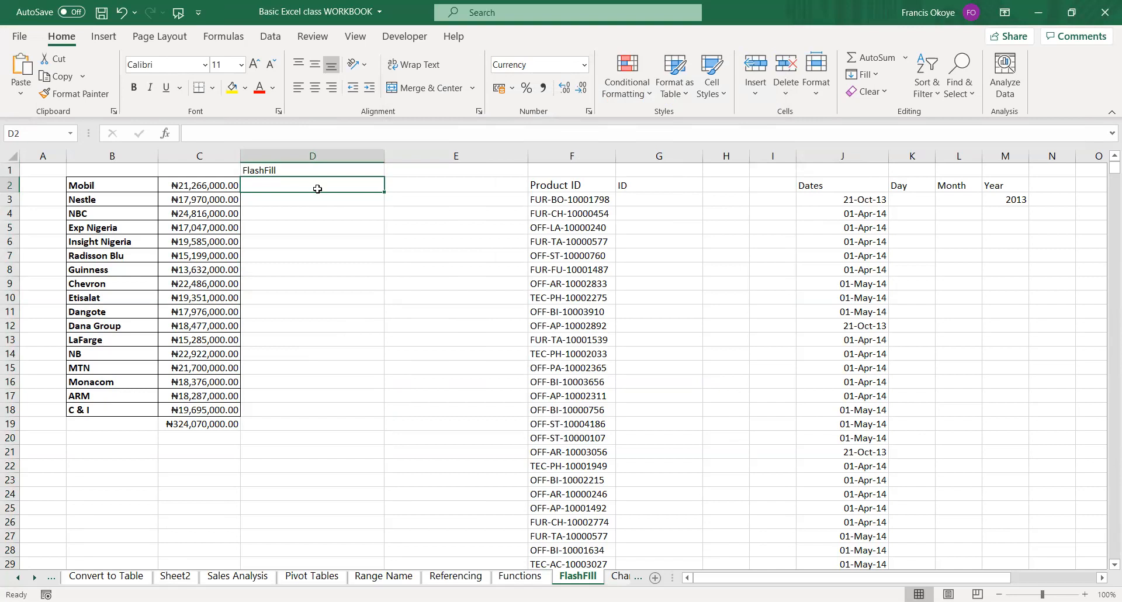
{"action": "left_click", "coordinate": [311, 154]}
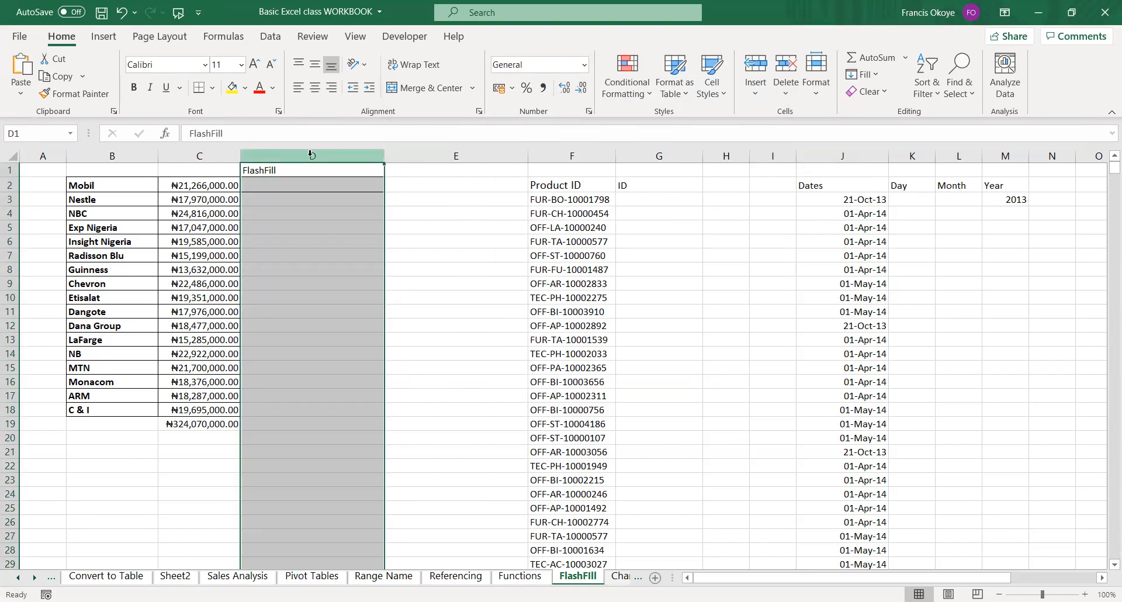
{"action": "key", "text": "ctrl+1"}
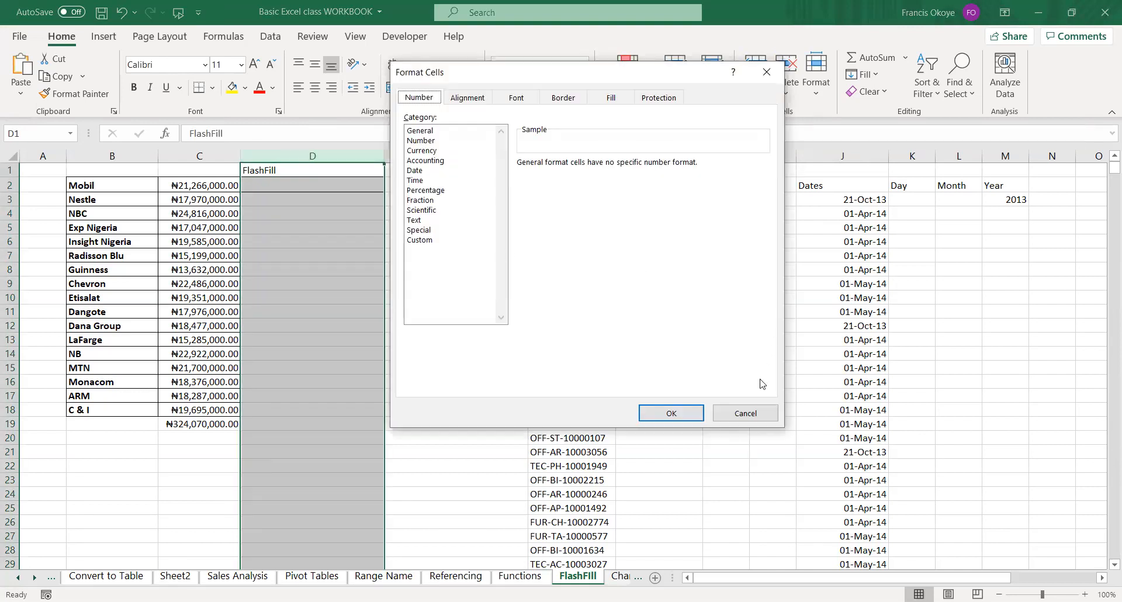
{"action": "left_click", "coordinate": [753, 413]}
{"action": "left_click", "coordinate": [351, 295]}
Enter 21,266 in D2 under the FlashFill heading as the example value for Mobil.
{"action": "left_click", "coordinate": [306, 191]}
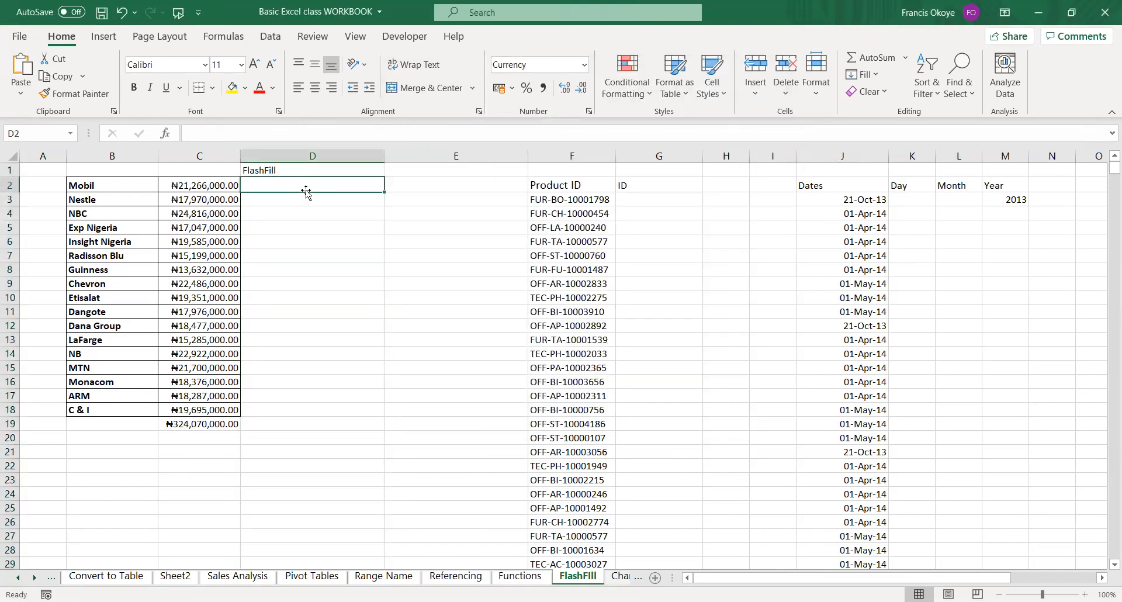
{"action": "type", "text": "21"}
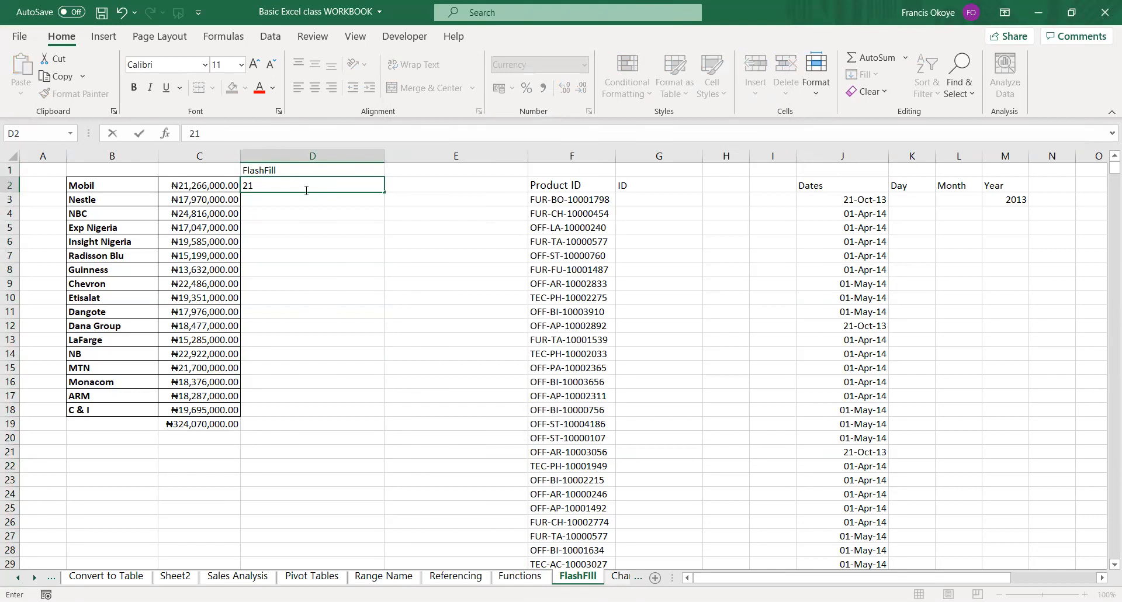
{"action": "type", "text": "2"}
{"action": "key", "text": "BackSpace"}
{"action": "key", "text": "BackSpace"}
{"action": "key", "text": "BackSpace"}
{"action": "type", "text": "21,266"}
{"action": "key", "text": "Return"}
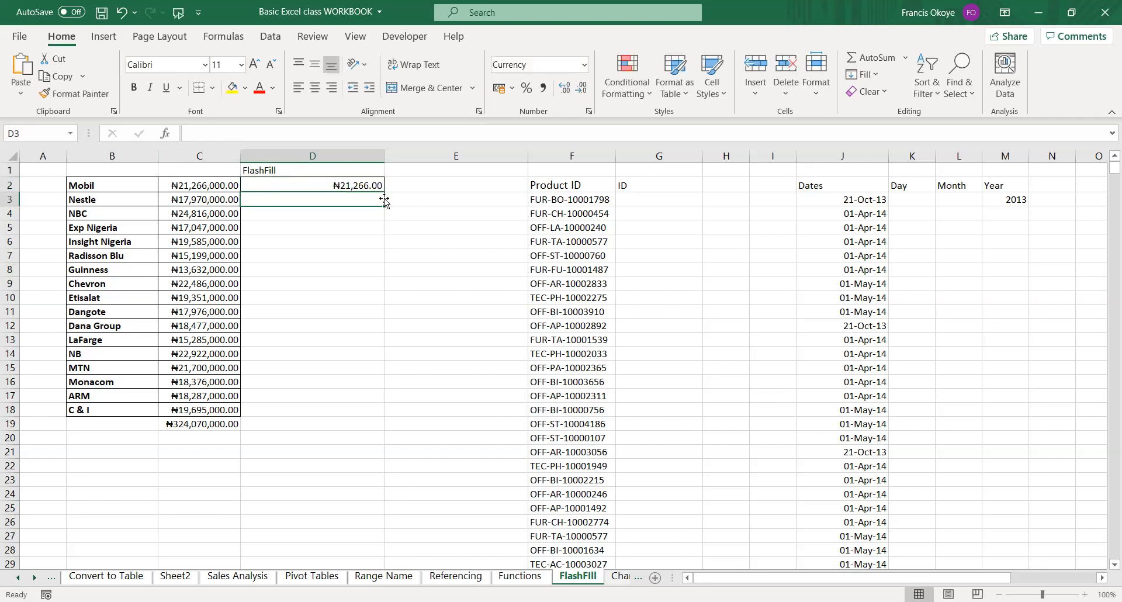
Format D2:D19 with the Number category, using 0 decimal places and the 1000 separator.
{"action": "left_click", "coordinate": [386, 186]}
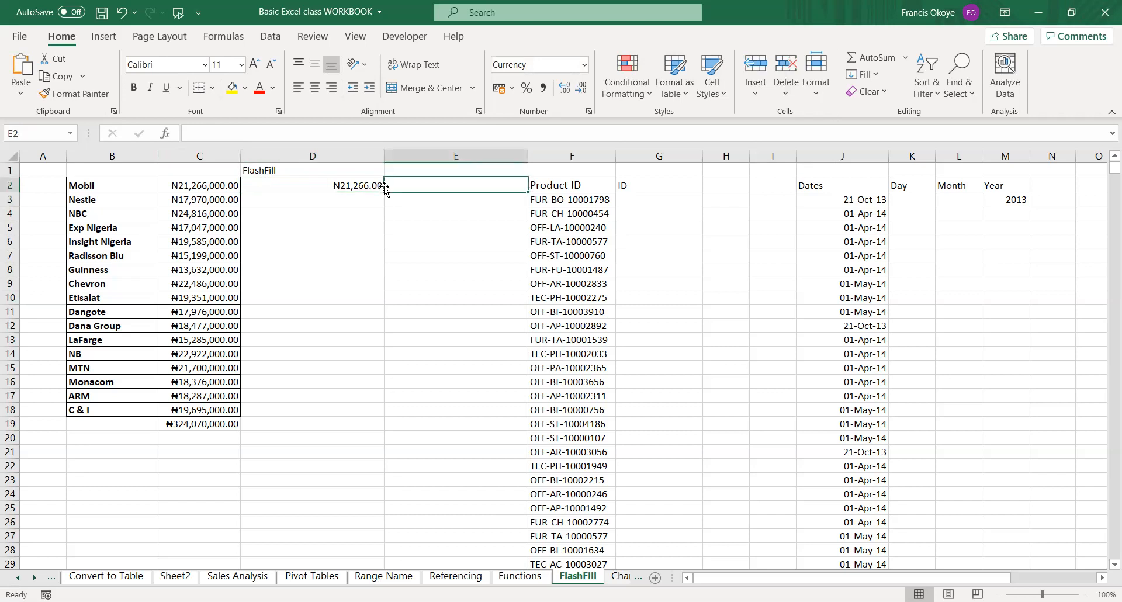
{"action": "left_click", "coordinate": [341, 156]}
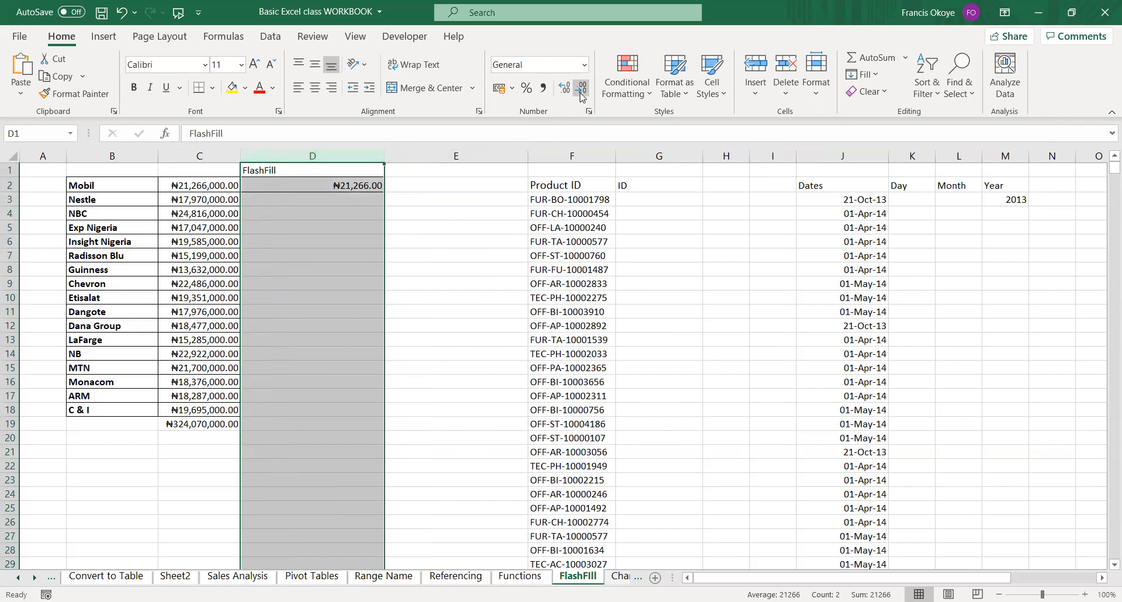
{"action": "left_click_drag", "start_coordinate": [352, 185], "coordinate": [329, 419]}
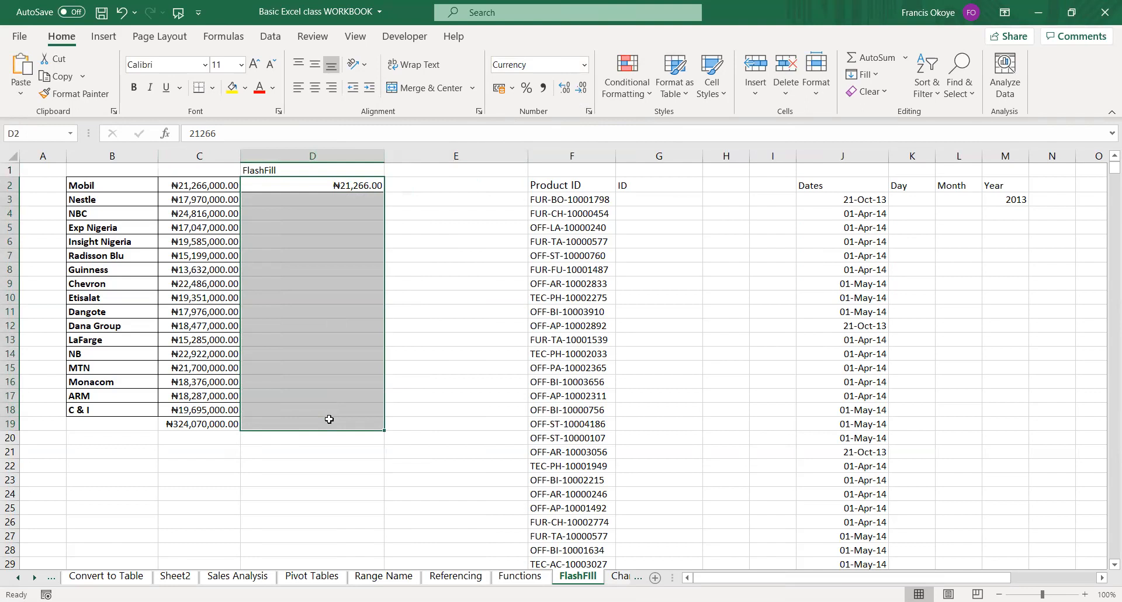
{"action": "key", "text": "ctrl+1"}
{"action": "left_click", "coordinate": [433, 141]}
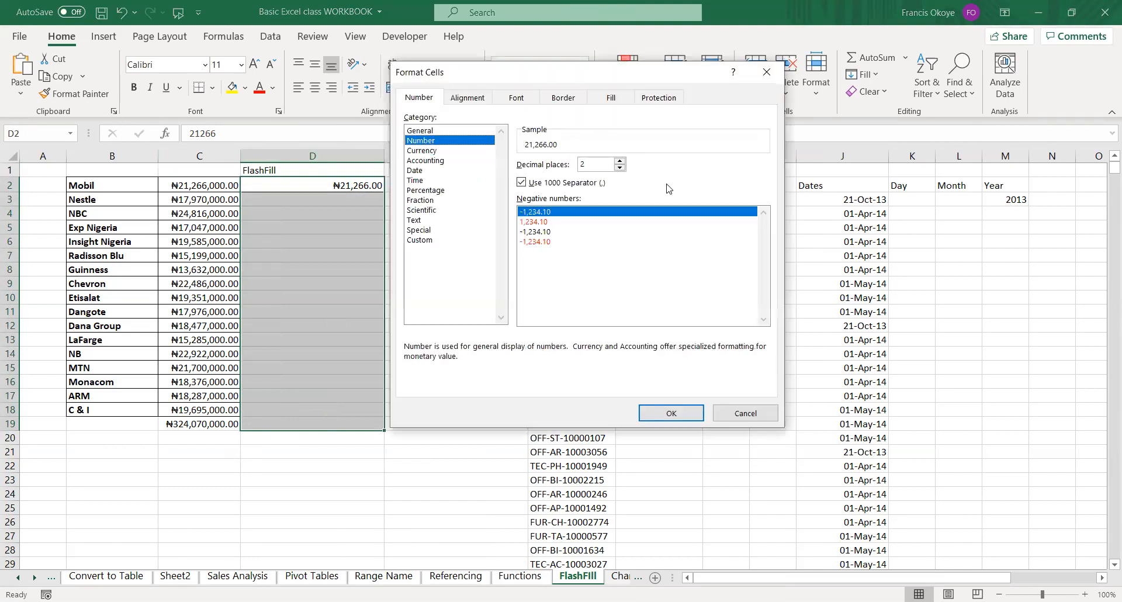
{"action": "left_click", "coordinate": [621, 167]}
{"action": "left_click", "coordinate": [620, 168]}
{"action": "left_click", "coordinate": [673, 412]}
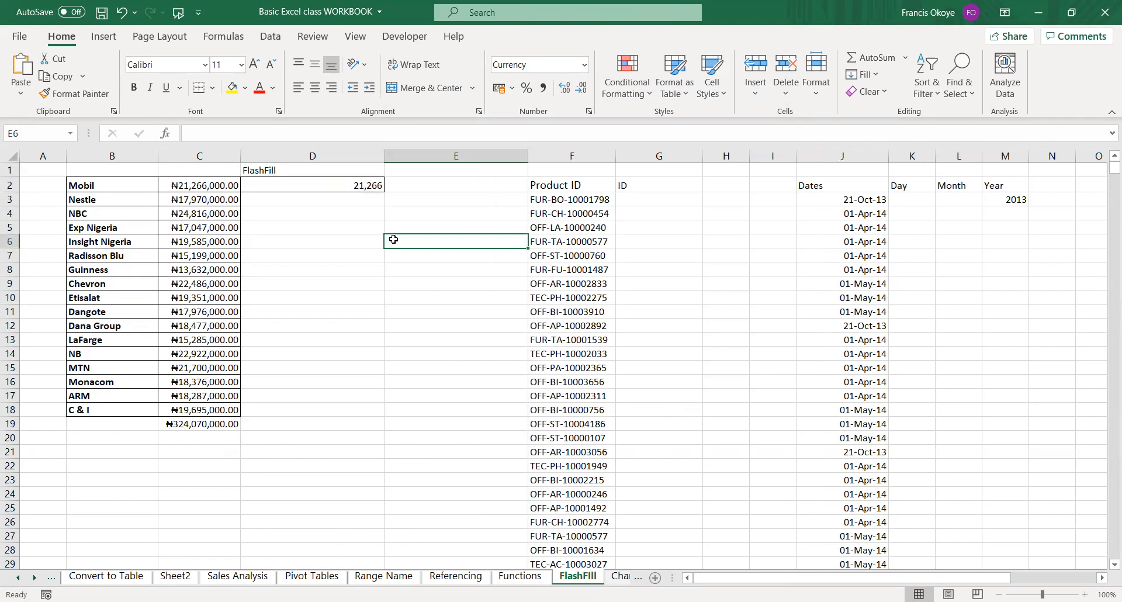
Try Flash Fill on D2:D19 from the example in D2, and undo the fill.
{"action": "left_click_drag", "start_coordinate": [354, 185], "coordinate": [341, 418]}
{"action": "key", "text": "ctrl+e"}
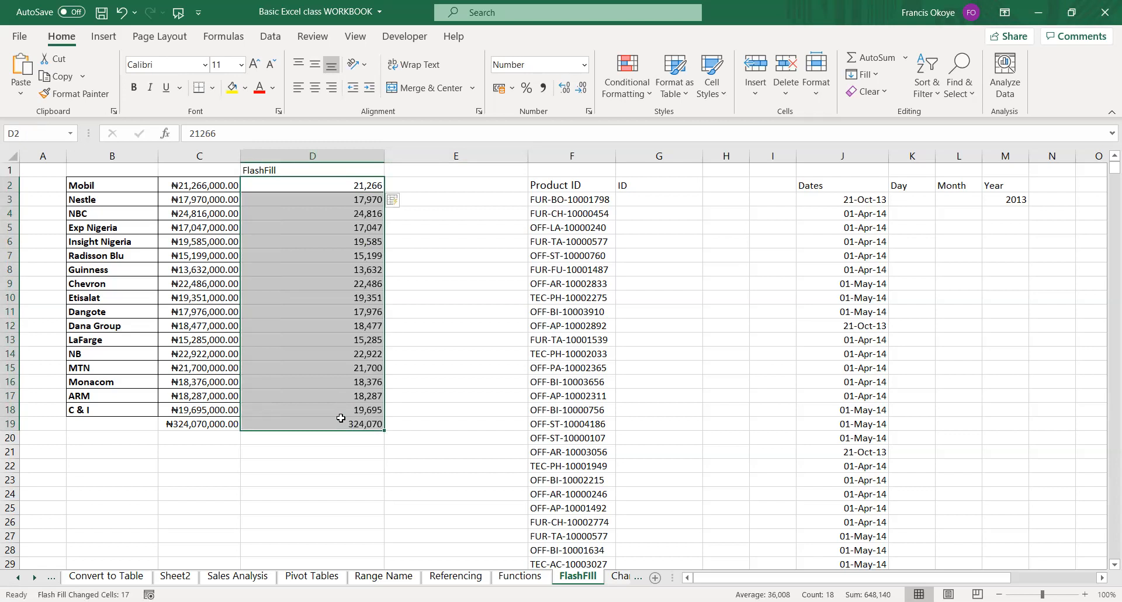
{"action": "left_click", "coordinate": [450, 303]}
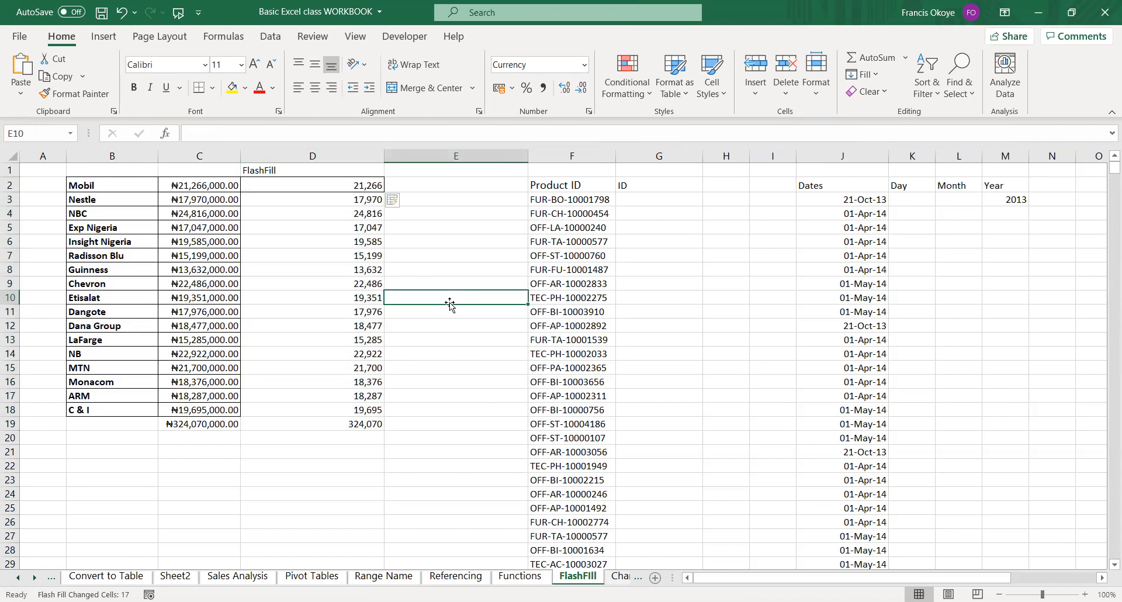
{"action": "key", "text": "ctrl+z"}
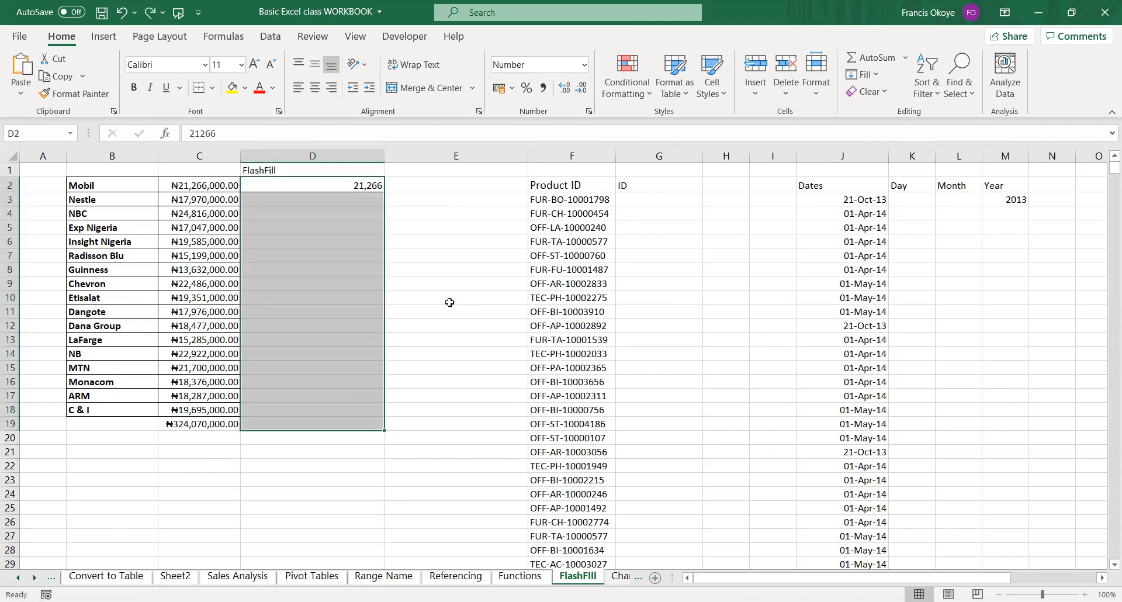
Flash Fill D2:D18 from the example in D2, leaving out the total row.
{"action": "left_click", "coordinate": [345, 172]}
{"action": "left_click", "coordinate": [349, 186]}
{"action": "left_click_drag", "start_coordinate": [347, 217], "coordinate": [347, 402]}
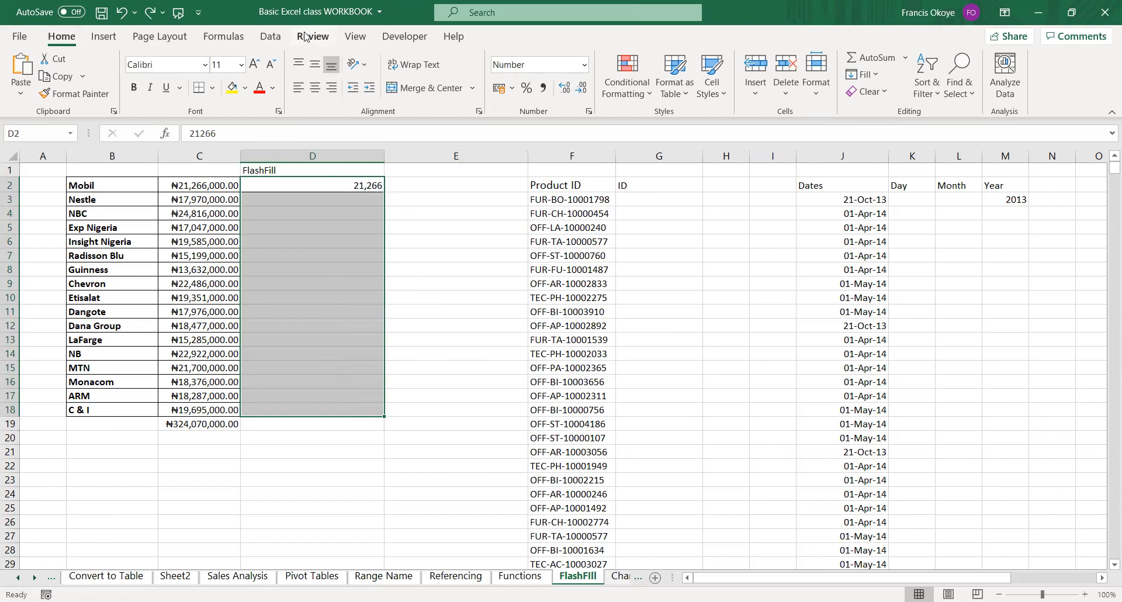
{"action": "left_click", "coordinate": [879, 79]}
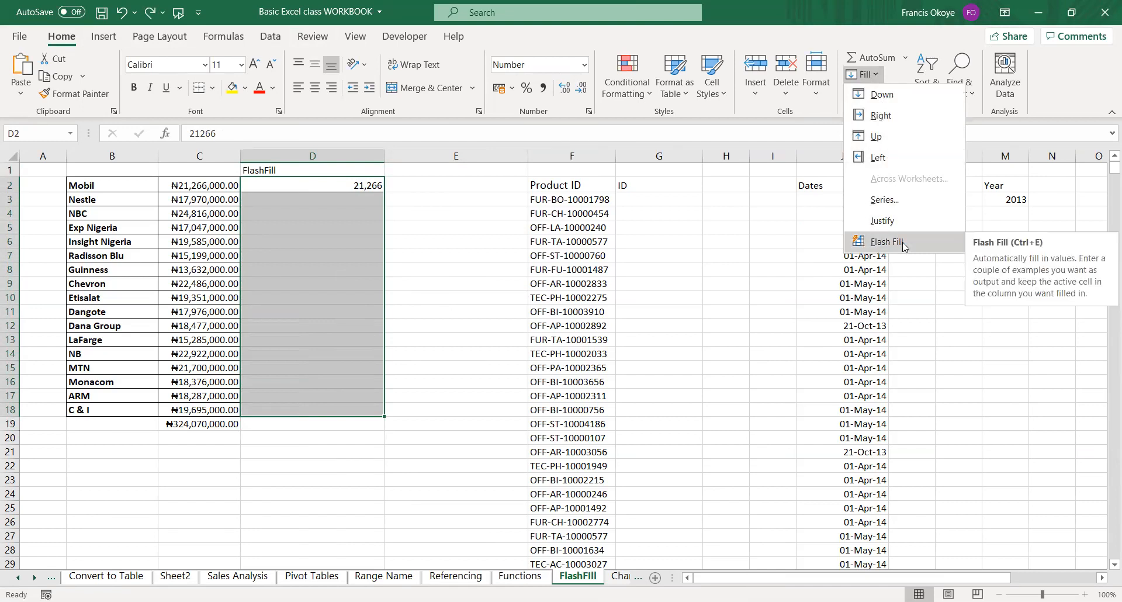
{"action": "left_click", "coordinate": [887, 241]}
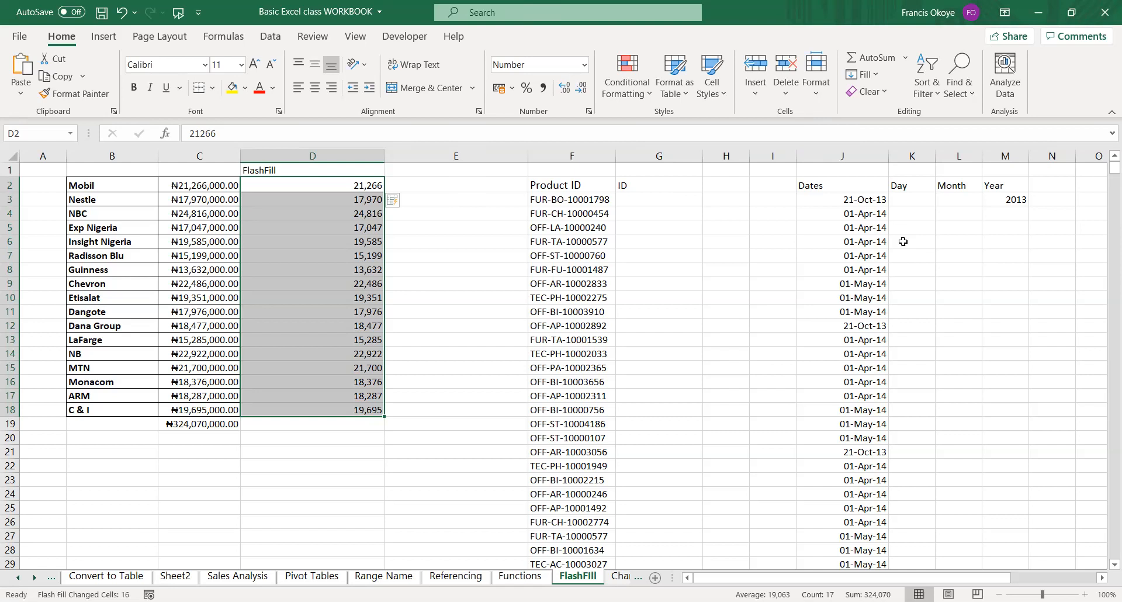
Enter 10001798 in G3 under the ID heading as the example for the first Product ID.
{"action": "left_click", "coordinate": [555, 301]}
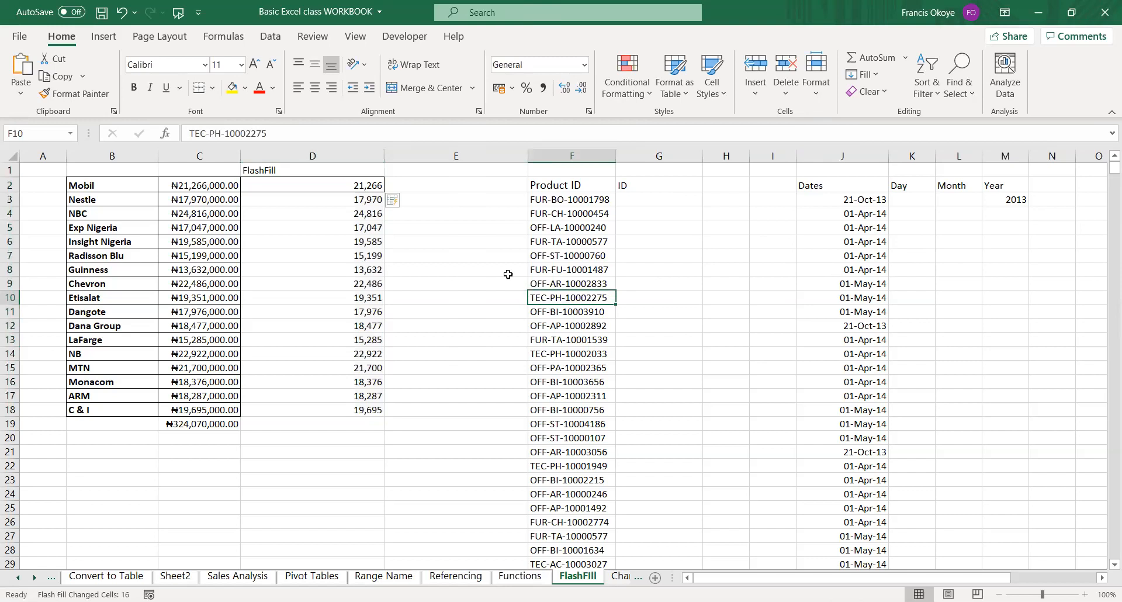
{"action": "left_click", "coordinate": [671, 210]}
{"action": "left_click", "coordinate": [649, 199]}
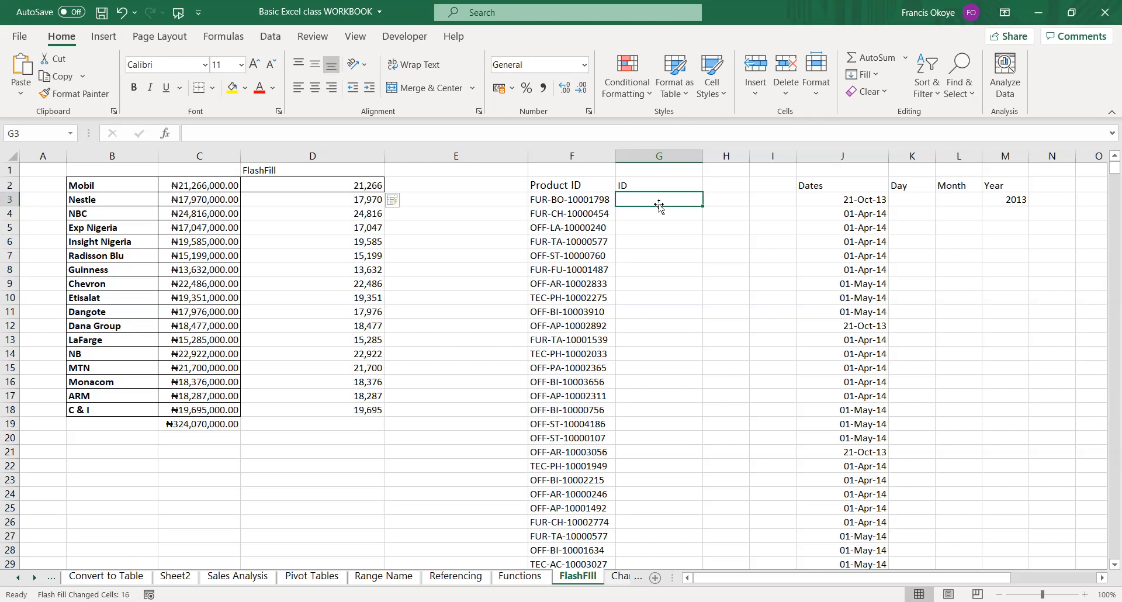
{"action": "left_click", "coordinate": [659, 210]}
{"action": "left_click", "coordinate": [650, 198]}
{"action": "type", "text": "100"}
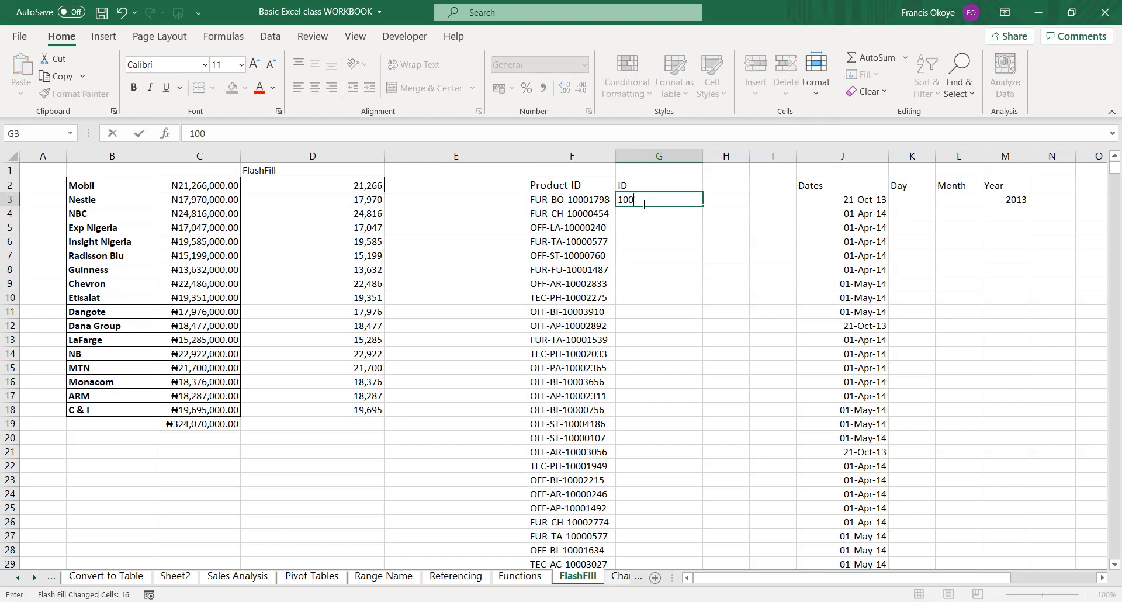
{"action": "type", "text": "01798"}
{"action": "key", "text": "Return"}
{"action": "left_click", "coordinate": [643, 204]}
{"action": "key", "text": "shift+Down"}
{"action": "key", "text": "shift+Down"}
{"action": "key", "text": "shift+Down"}
{"action": "key", "text": "shift+Down"}
{"action": "key", "text": "shift+Down"}
{"action": "key", "text": "shift+Down"}
{"action": "key", "text": "shift+Down"}
{"action": "key", "text": "shift+Down"}
{"action": "key", "text": "shift+Down"}
{"action": "key", "text": "shift+Down"}
{"action": "key", "text": "shift+Down"}
{"action": "key", "text": "shift+Down"}
{"action": "key", "text": "shift+Down"}
{"action": "key", "text": "shift+Down"}
{"action": "key", "text": "shift+Down"}
{"action": "key", "text": "shift+Down"}
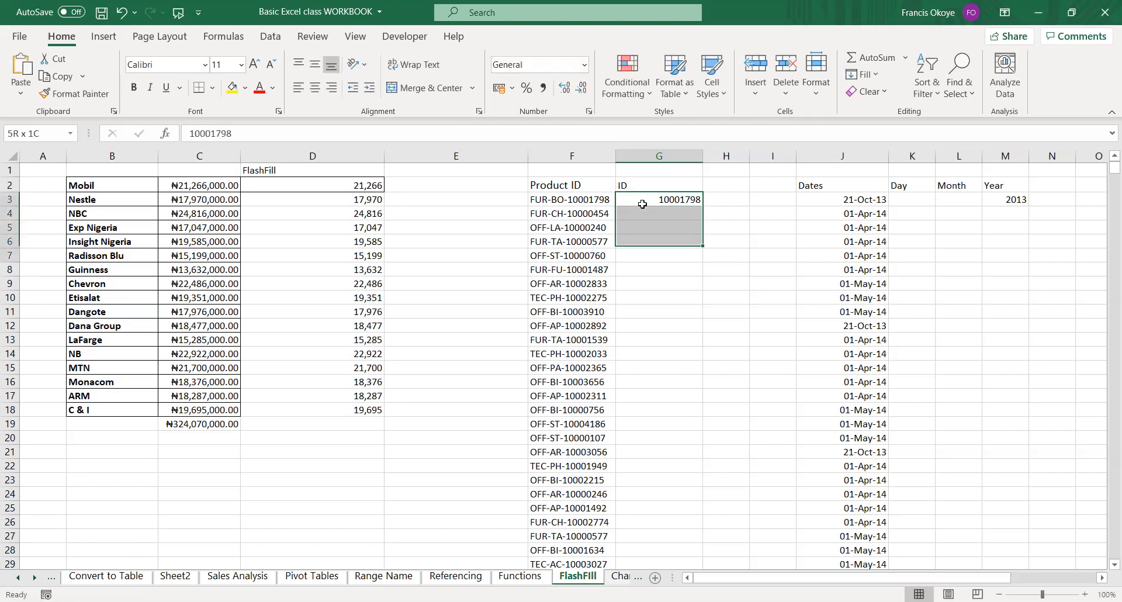
{"action": "key", "text": "ctrl+shift+Down"}
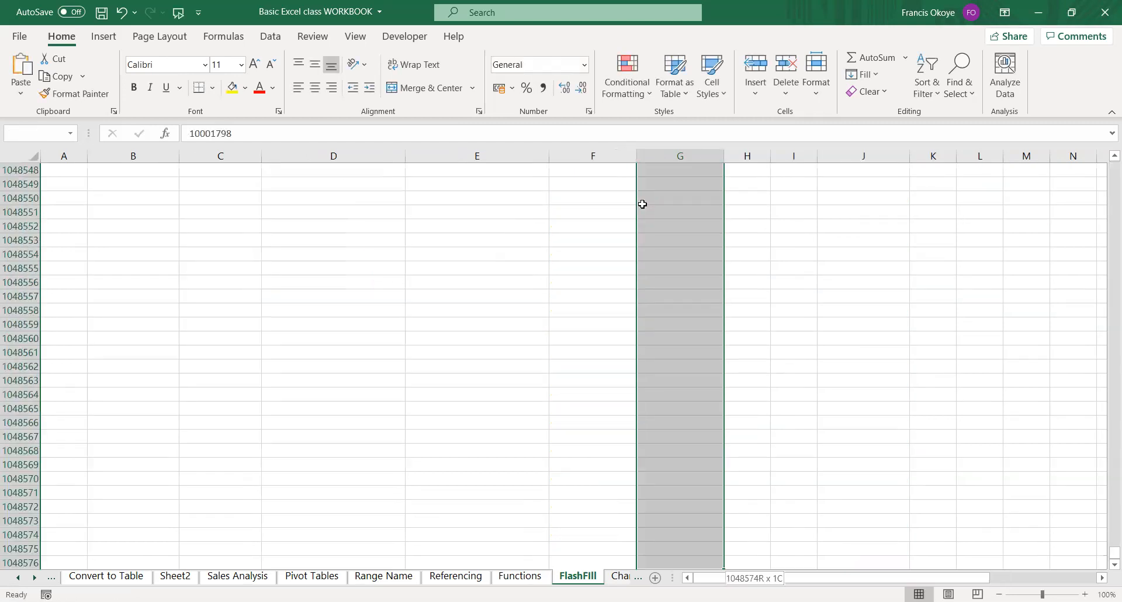
{"action": "key", "text": "ctrl+Up"}
{"action": "key", "text": "ctrl+Up"}
{"action": "key", "text": "Down"}
{"action": "key", "text": "Down"}
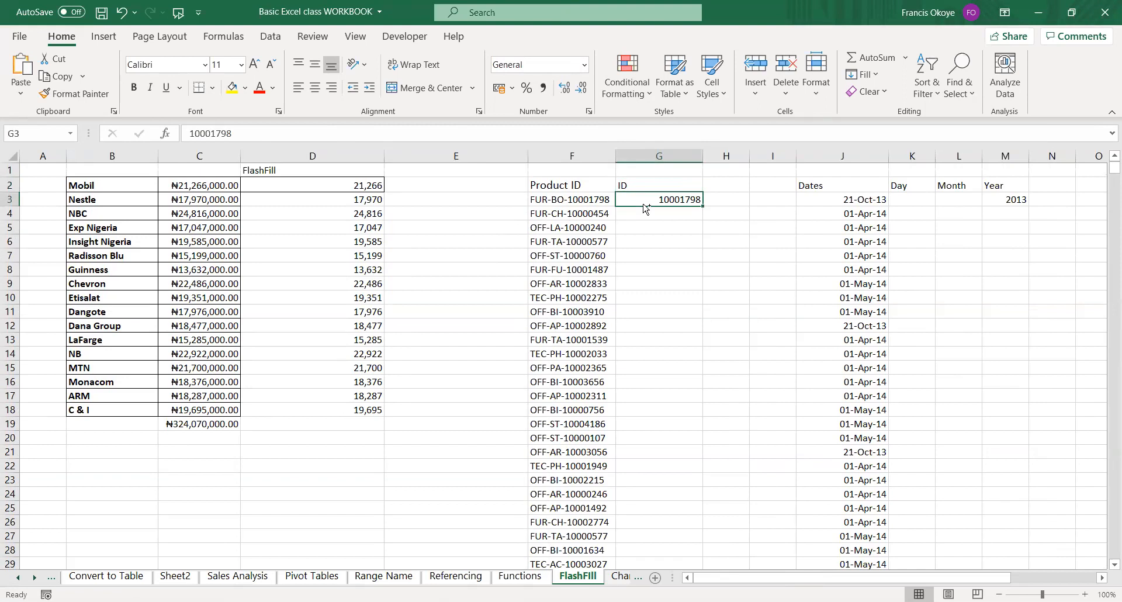
{"action": "key", "text": "ctrl+shift+Down"}
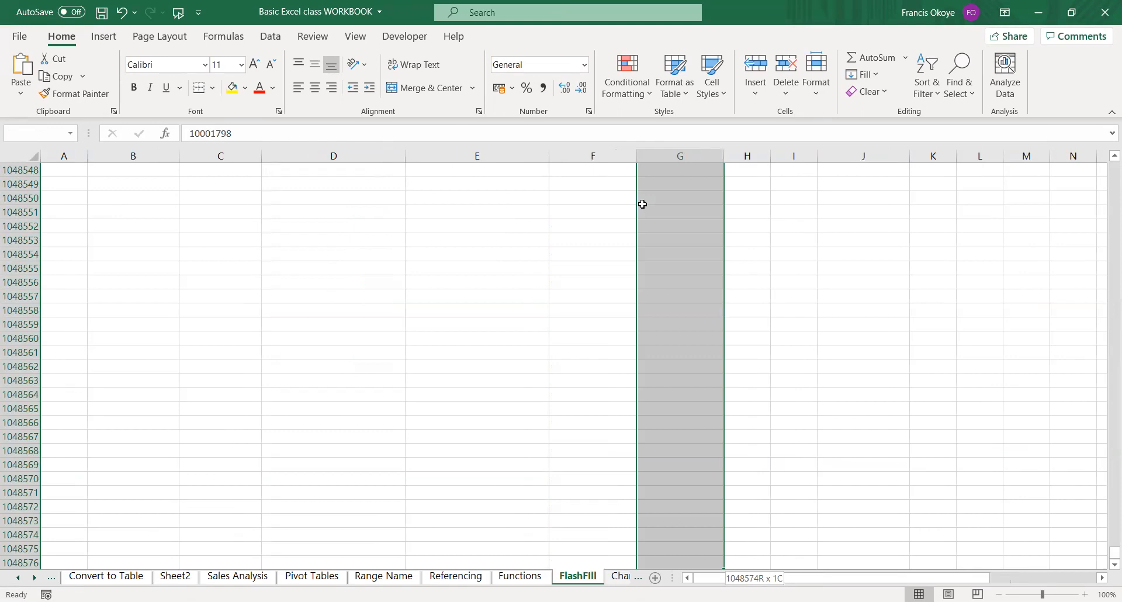
{"action": "key", "text": "Up"}
{"action": "key", "text": "Up"}
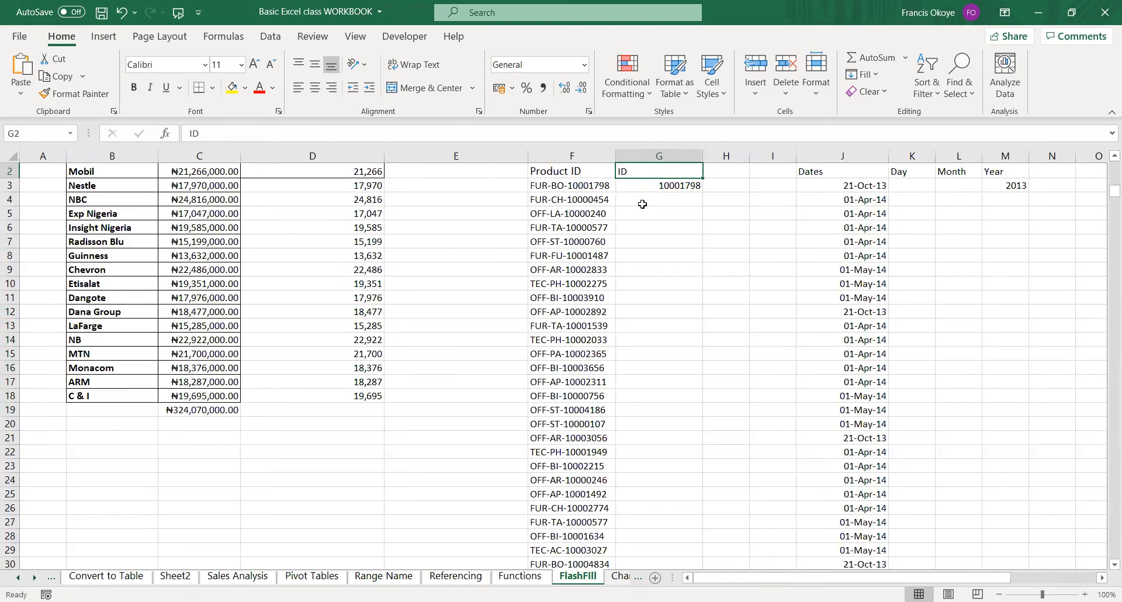
Enter 0 in G9997, one row below the last Product ID, as an end marker for the ID column.
{"action": "key", "text": "Left"}
{"action": "key", "text": "Down"}
{"action": "key", "text": "Down"}
{"action": "key", "text": "Down"}
{"action": "key", "text": "Down"}
{"action": "key", "text": "ctrl+Down"}
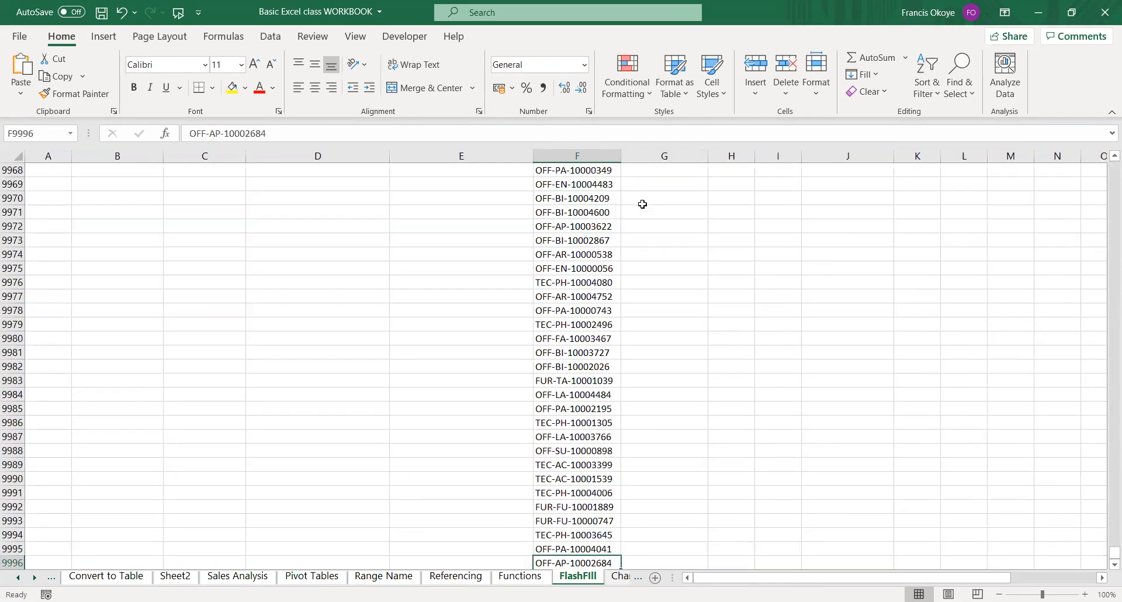
{"action": "key", "text": "Down"}
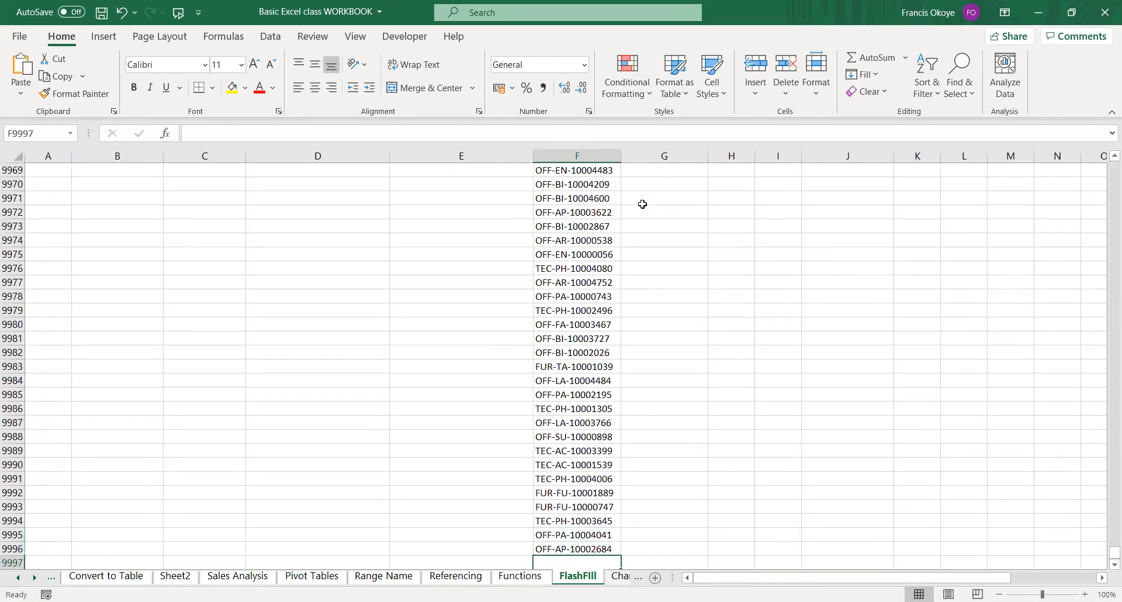
{"action": "key", "text": "Right"}
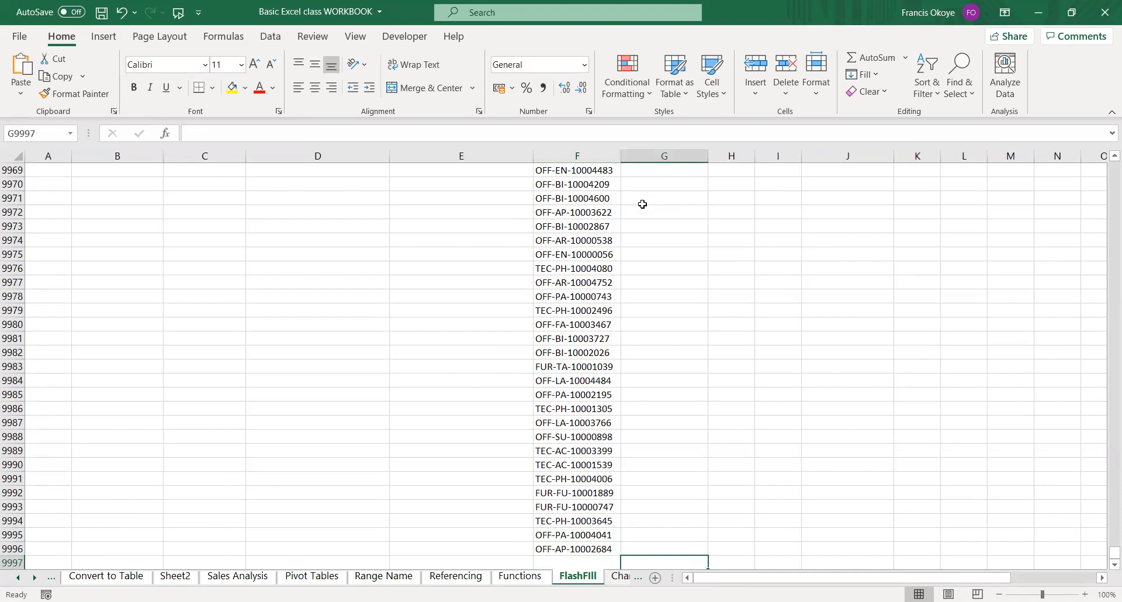
{"action": "type", "text": "0"}
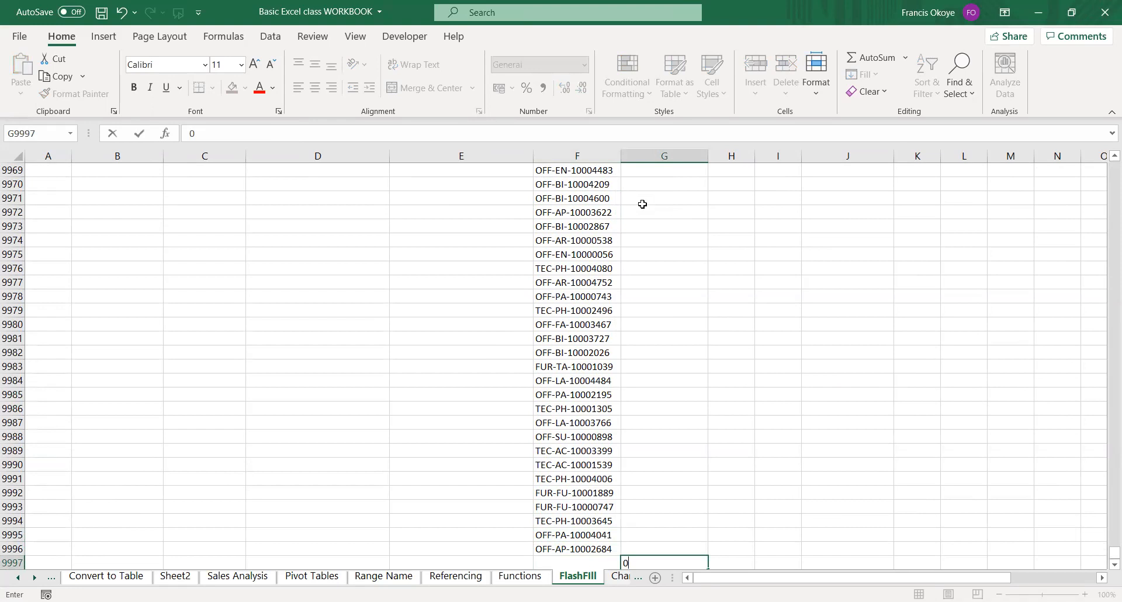
{"action": "key", "text": "Left"}
{"action": "key", "text": "Right"}
{"action": "key", "text": "Left"}
{"action": "key", "text": "Right"}
Try Flash Fill on G3:G9997 from the example in G3, and undo the fill.
{"action": "key", "text": "ctrl+Up"}
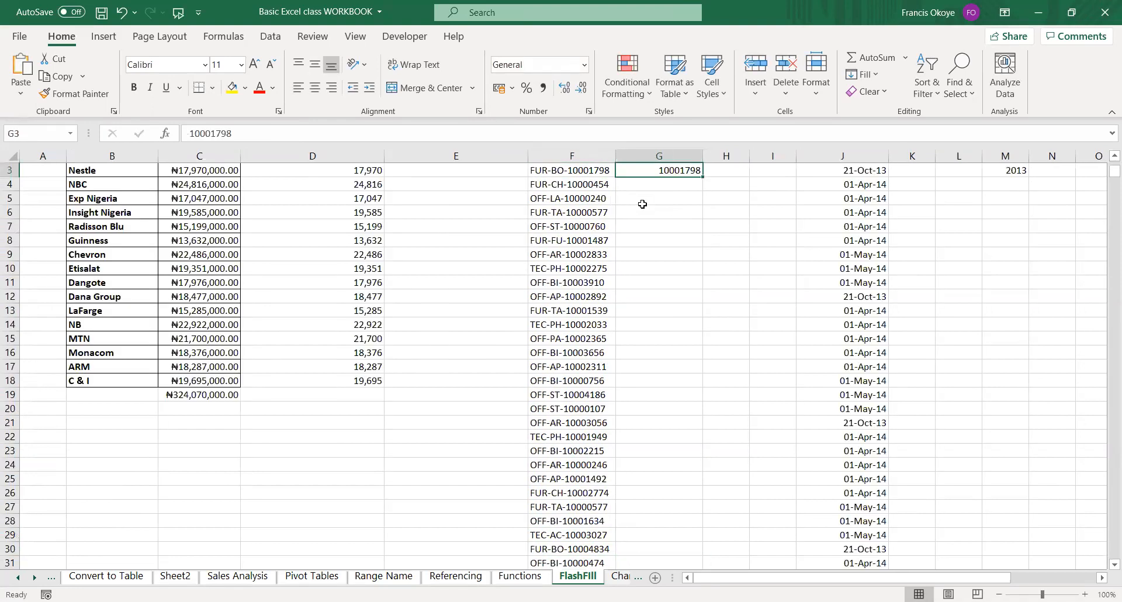
{"action": "key", "text": "ctrl+shift+Down"}
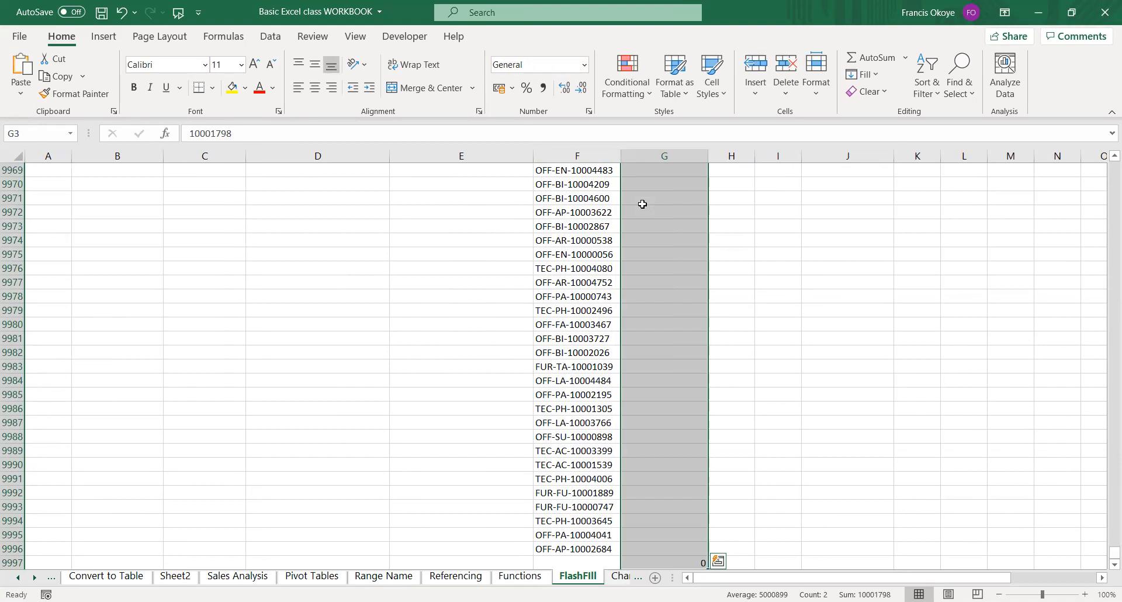
{"action": "key", "text": "ctrl+e"}
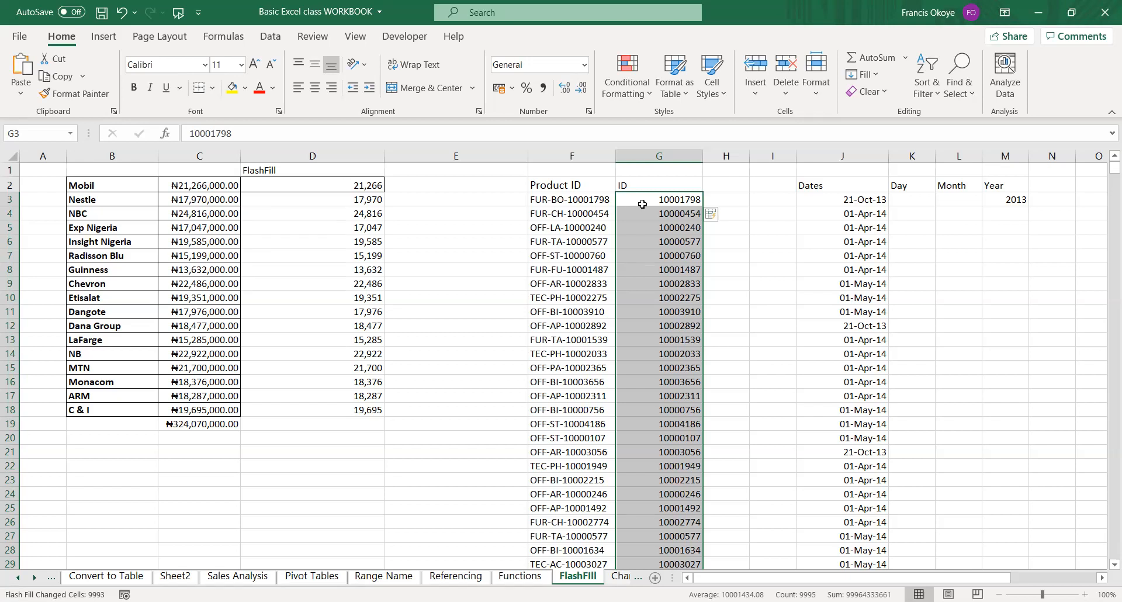
{"action": "left_click", "coordinate": [737, 201]}
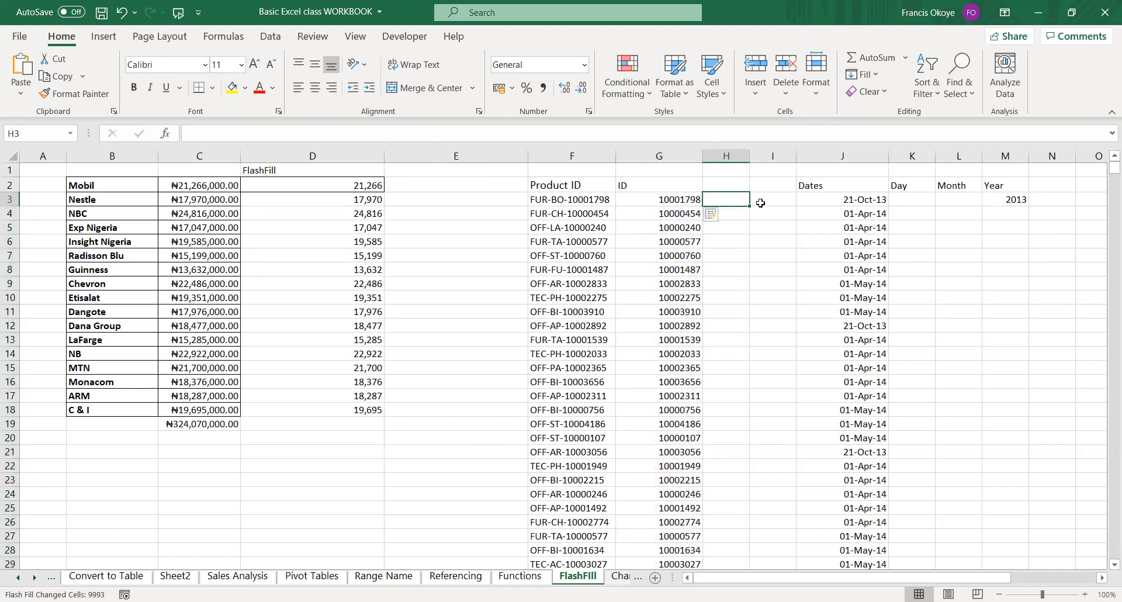
{"action": "key", "text": "ctrl+z"}
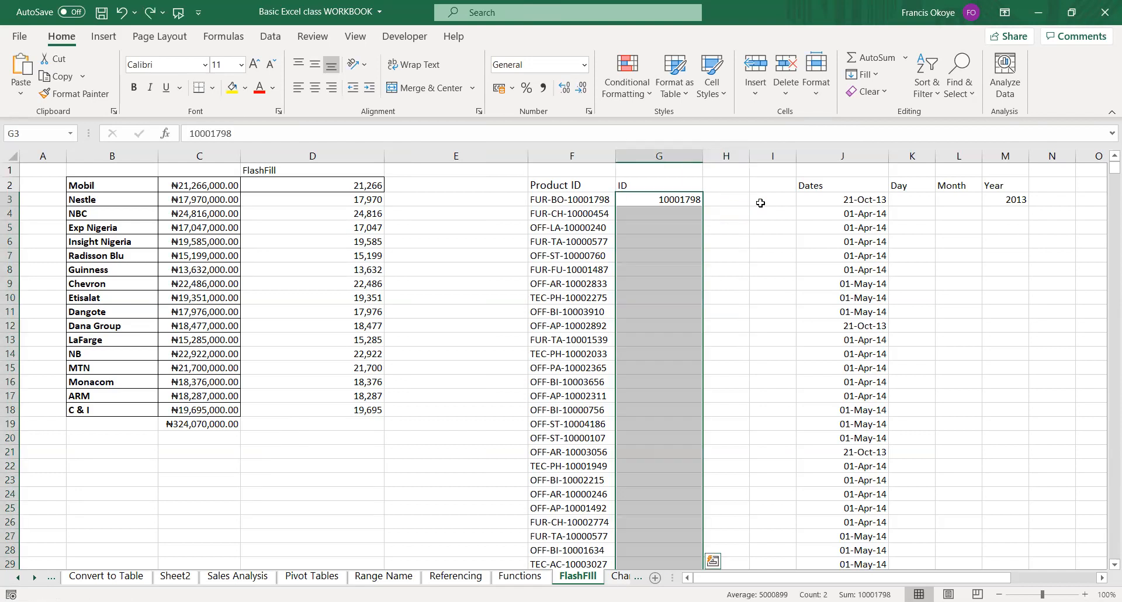
{"action": "key", "text": "Down"}
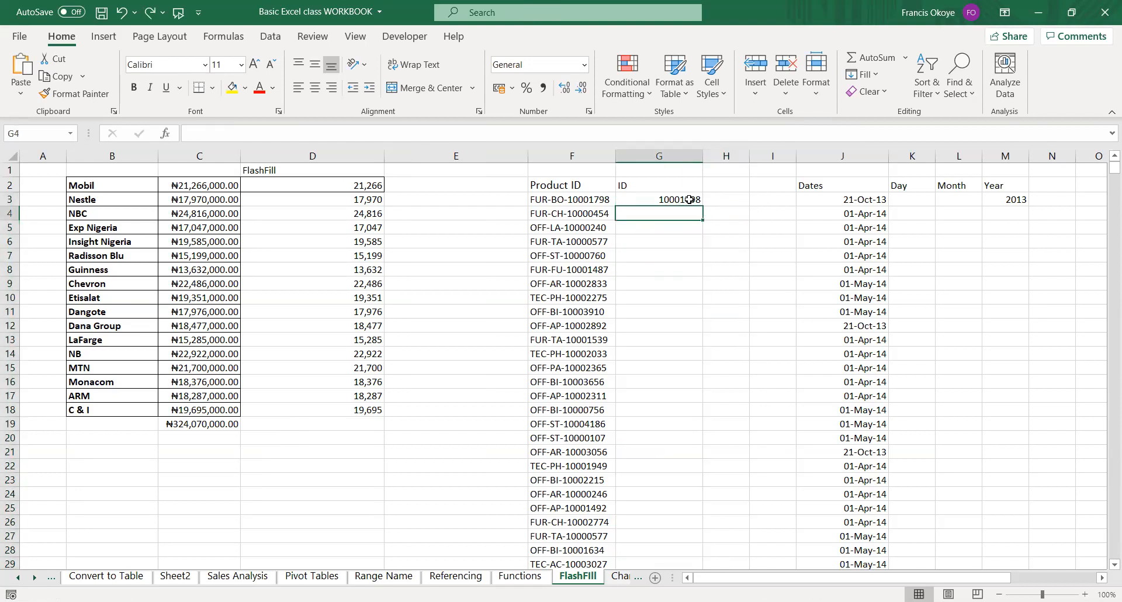
{"action": "left_click", "coordinate": [687, 198]}
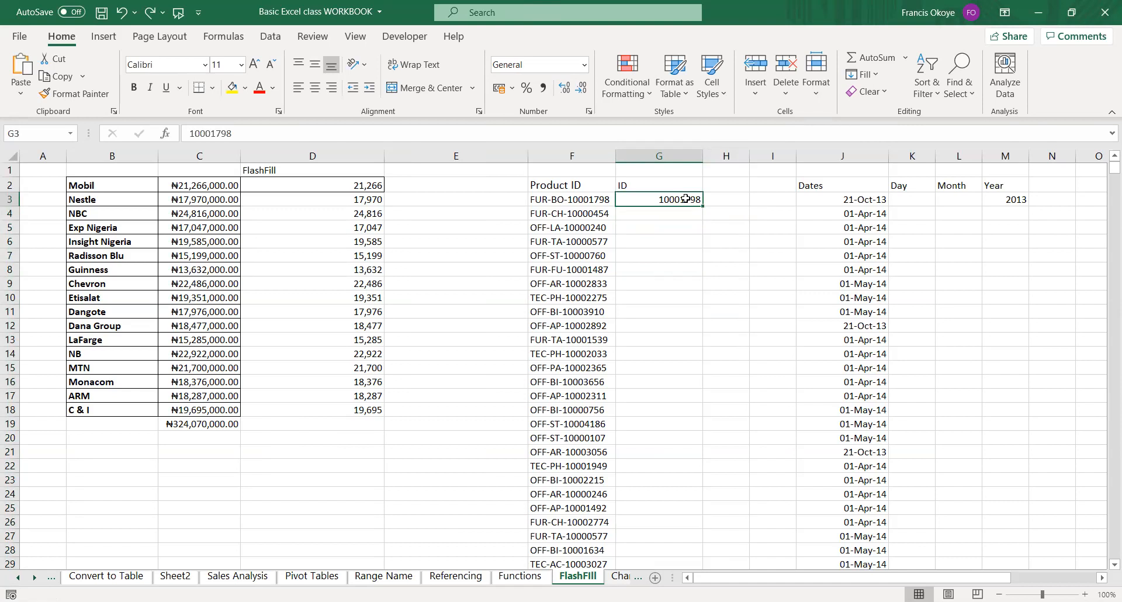
{"action": "key", "text": "ctrl+e"}
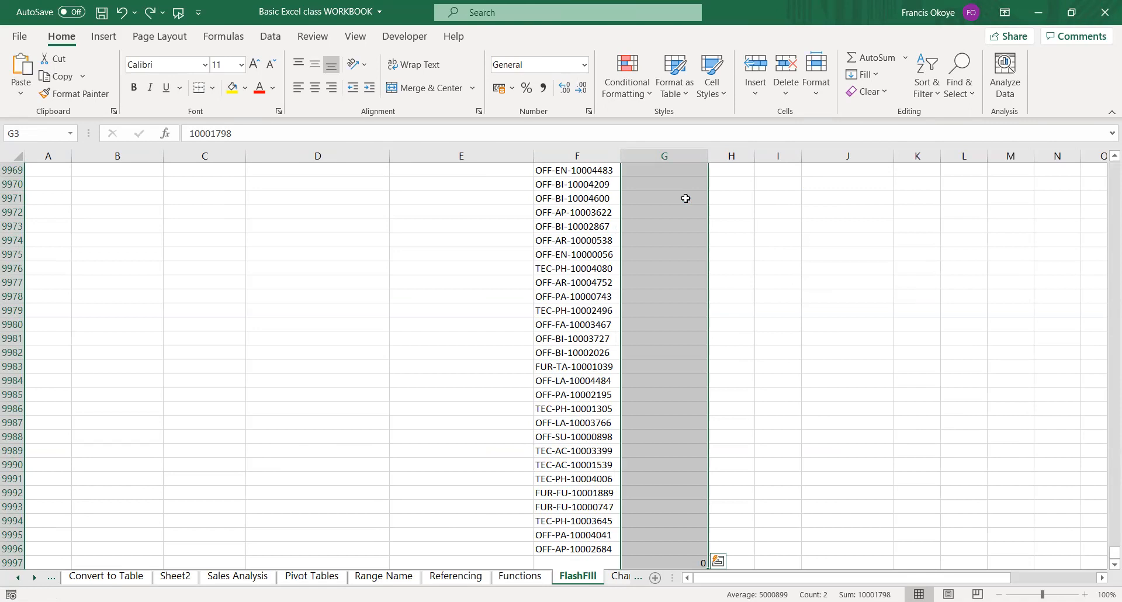
{"action": "key", "text": "ctrl+z"}
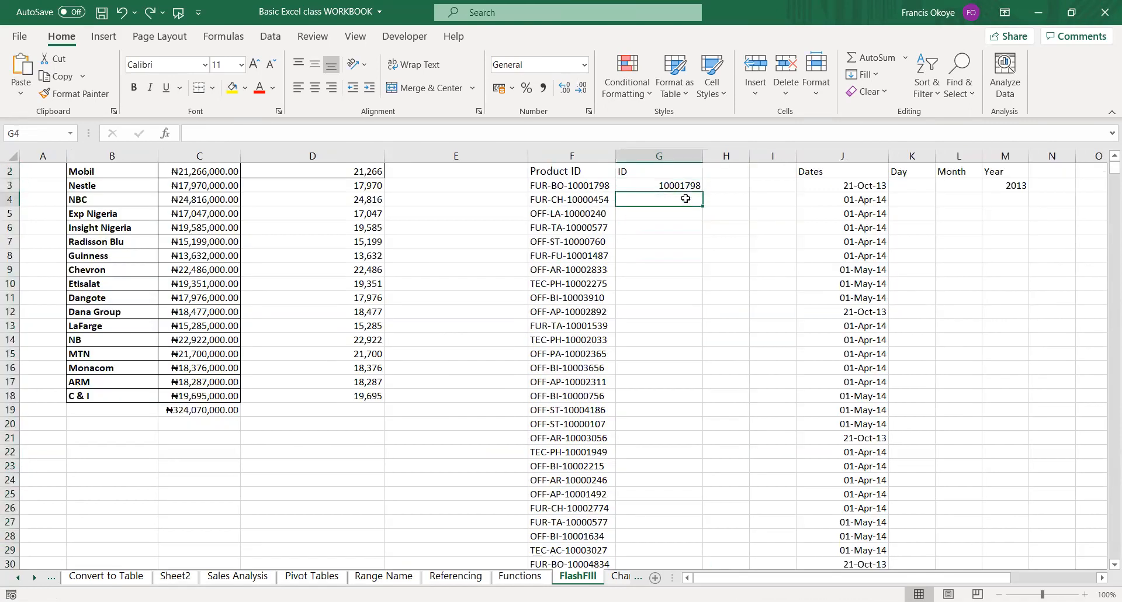
Clear G3 and re-enter 10001798 as the example ID.
{"action": "key", "text": "Delete"}
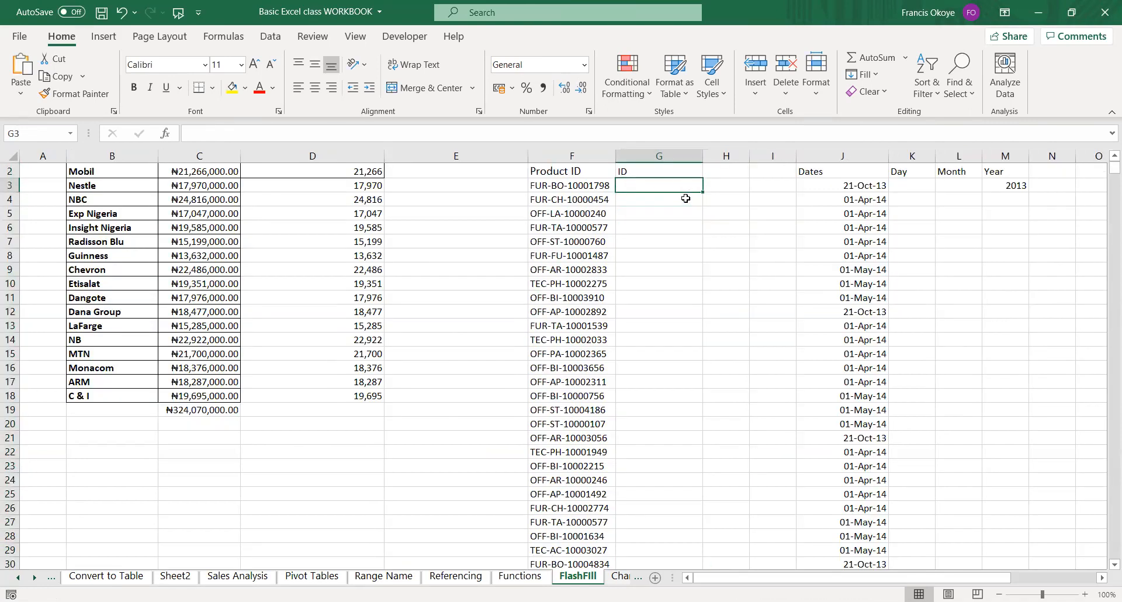
{"action": "type", "text": "100"}
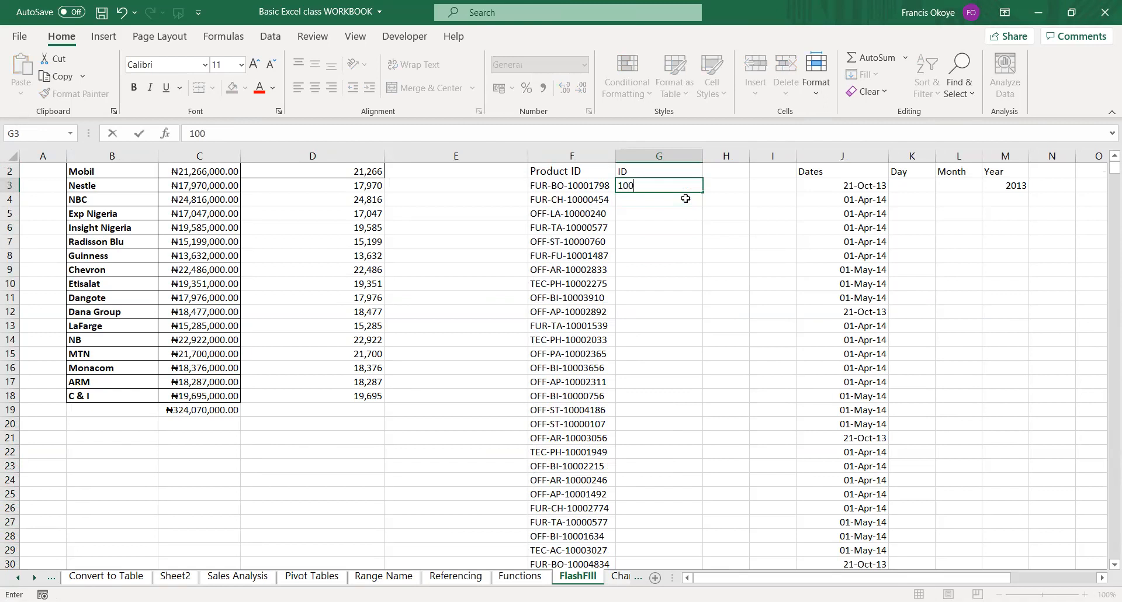
{"action": "type", "text": "01798"}
{"action": "key", "text": "ctrl+Return"}
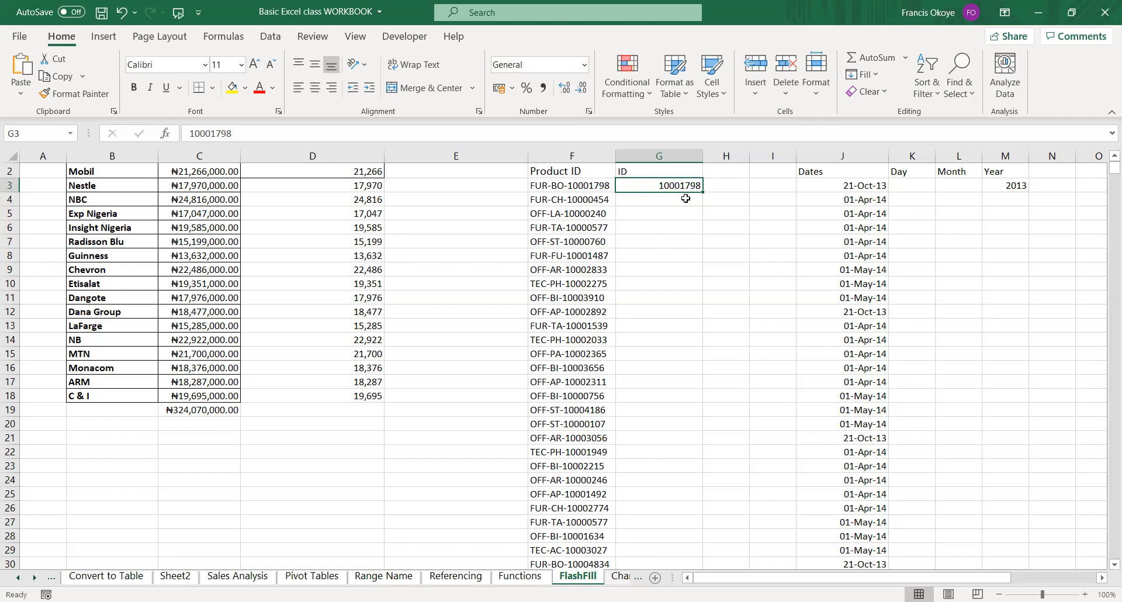
Insert a blank column between the Product ID and ID columns.
{"action": "key", "text": "ctrl+e"}
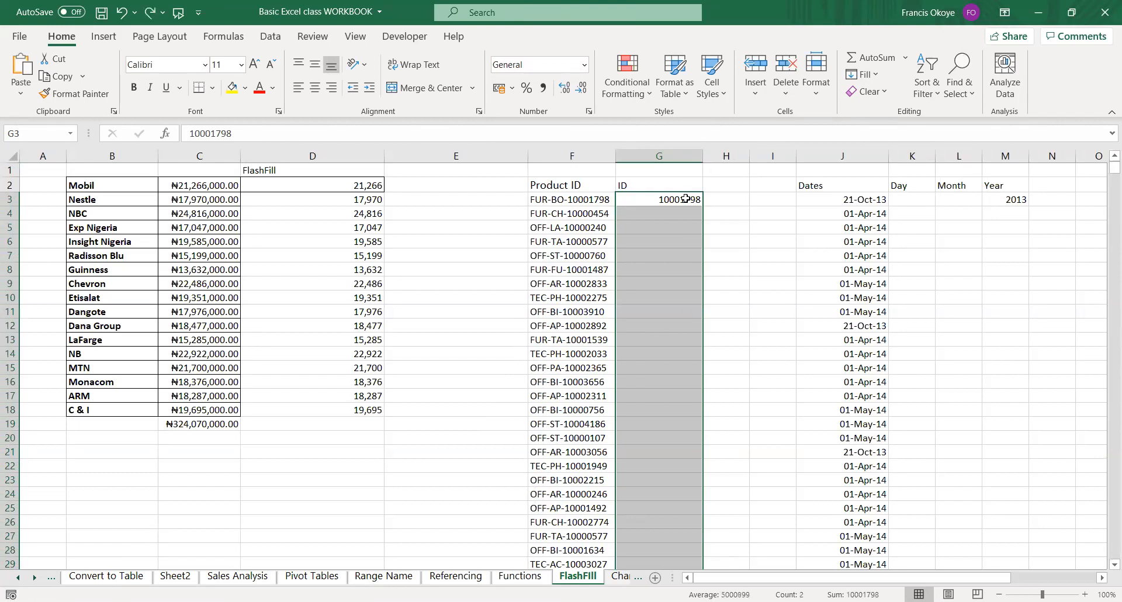
{"action": "key", "text": "ctrl+z"}
{"action": "left_click", "coordinate": [770, 170]}
{"action": "left_click", "coordinate": [677, 155]}
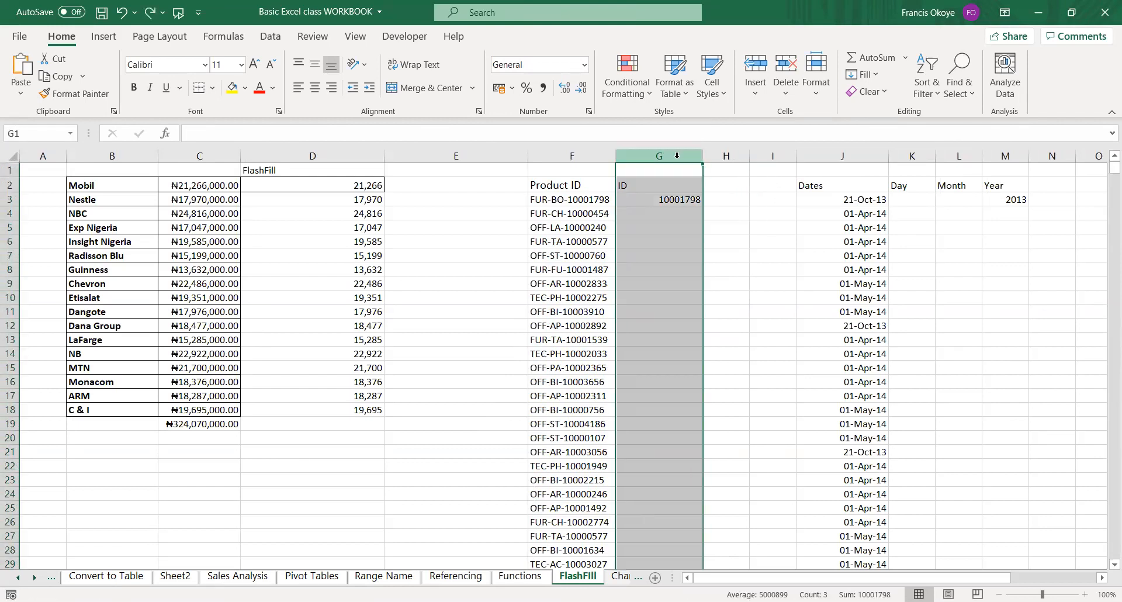
{"action": "right_click", "coordinate": [678, 155]}
{"action": "left_click", "coordinate": [716, 276]}
Try Flash Fill on the ID column from the example in H3, and delete the blank column G.
{"action": "left_click", "coordinate": [752, 205]}
{"action": "key", "text": "ctrl+shift+Right"}
{"action": "key", "text": "Left"}
{"action": "key", "text": "Right"}
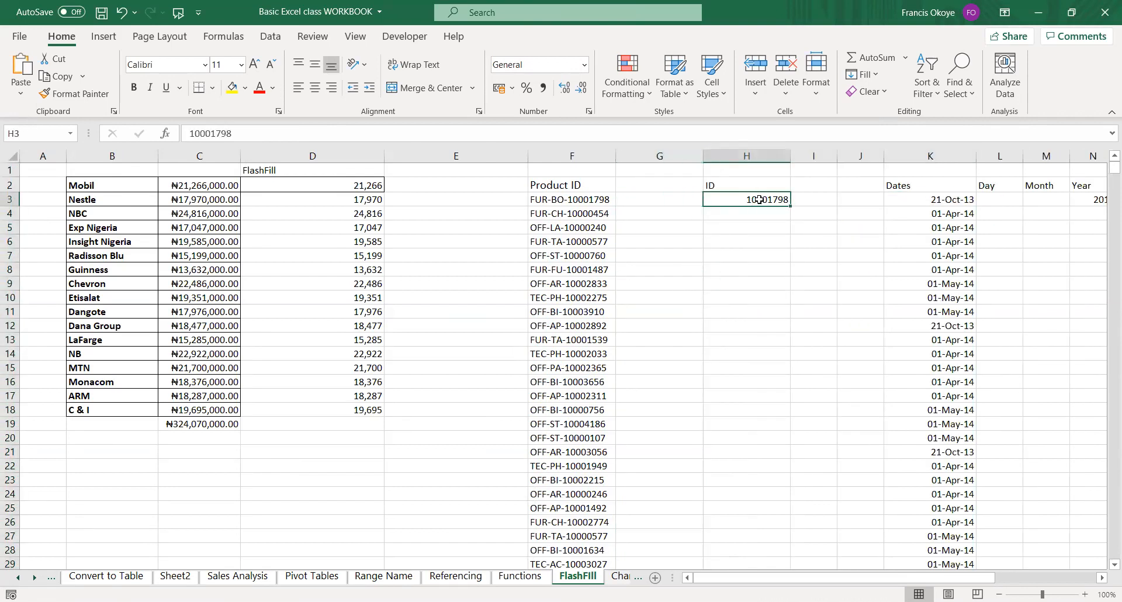
{"action": "key", "text": "ctrl+shift+Down"}
{"action": "key", "text": "ctrl+e"}
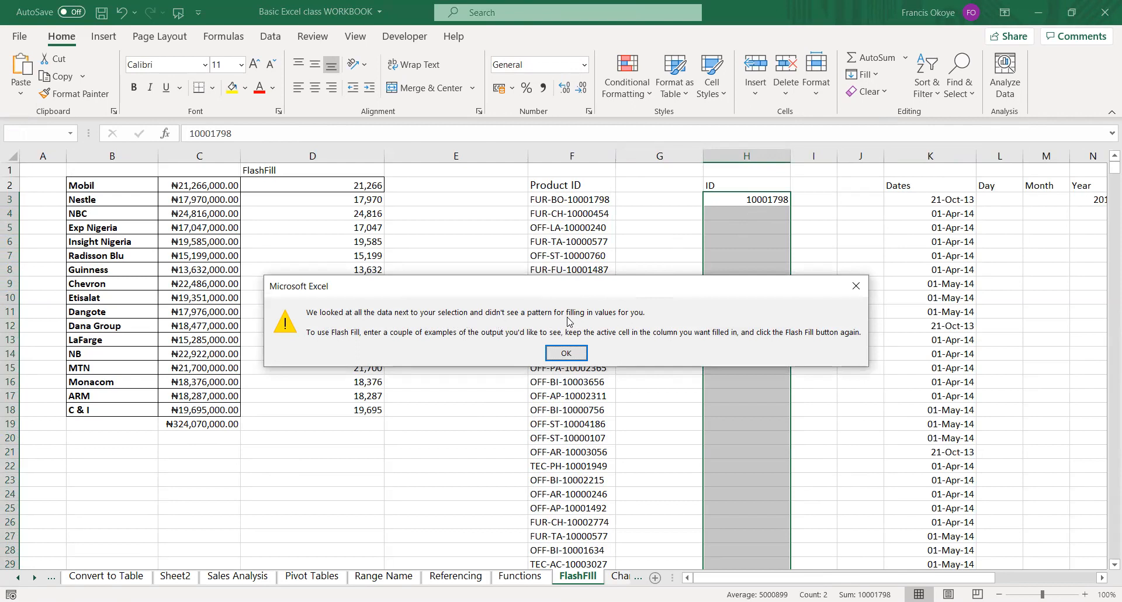
{"action": "left_click", "coordinate": [566, 353]}
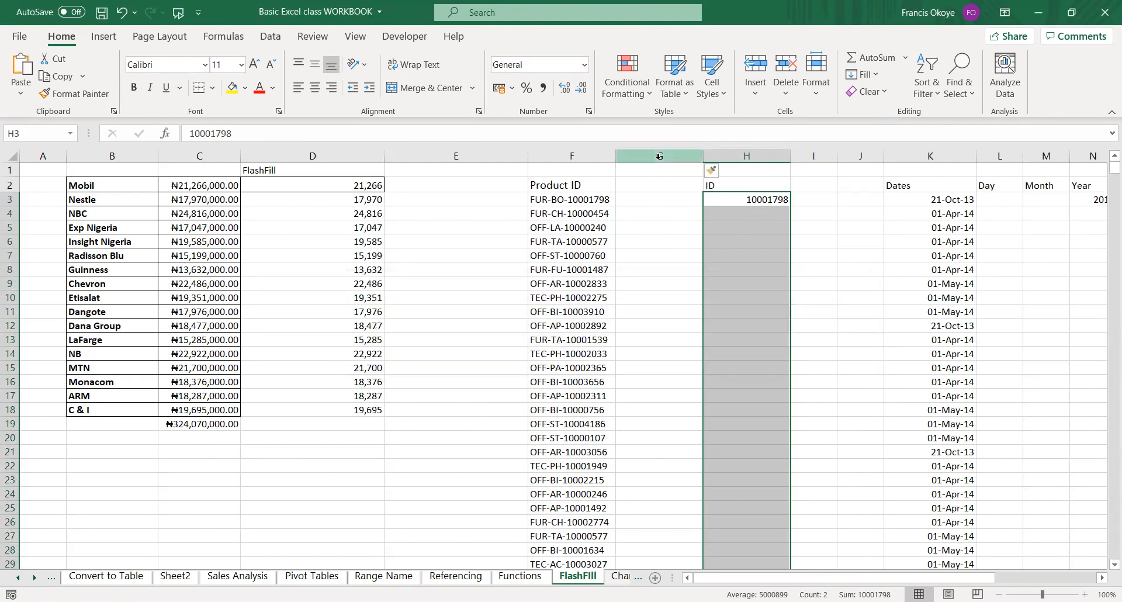
{"action": "left_click", "coordinate": [659, 156]}
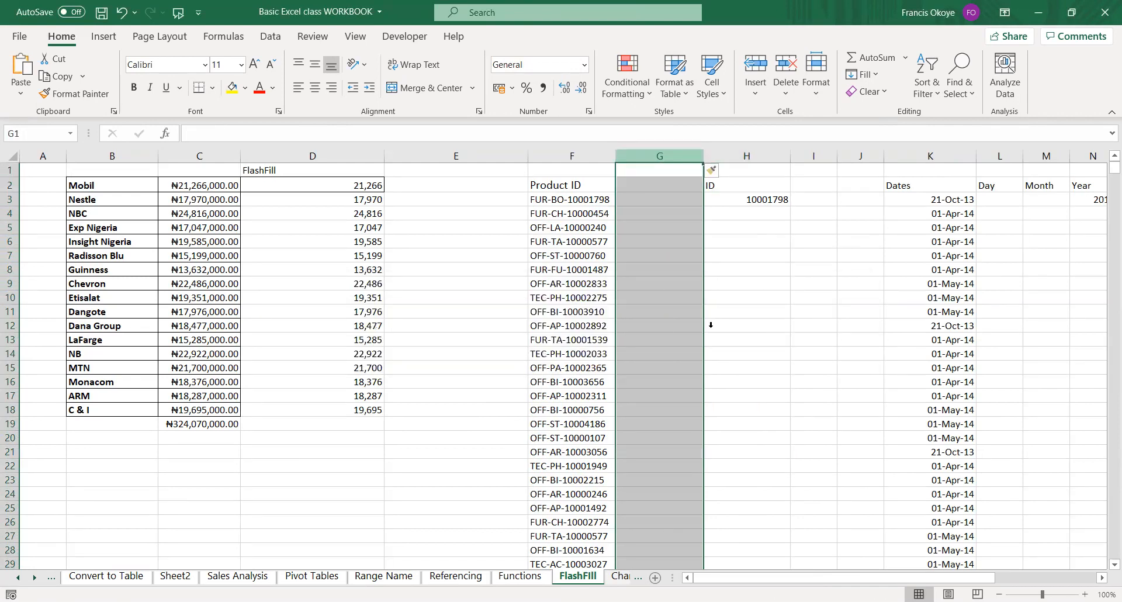
{"action": "key", "text": "ctrl+minus"}
Flash Fill the ID column from the example in G3 down to the end marker in G9997.
{"action": "left_click", "coordinate": [674, 198]}
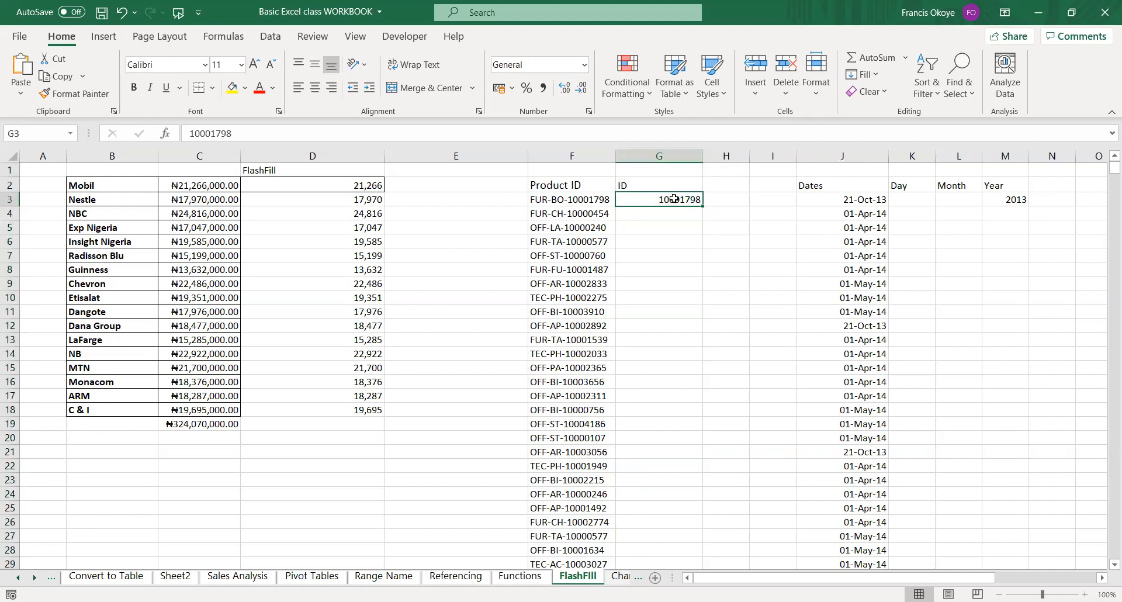
{"action": "key", "text": "ctrl+shift+Down"}
{"action": "key", "text": "ctrl+e"}
{"action": "key", "text": "Up"}
{"action": "left_click", "coordinate": [674, 199]}
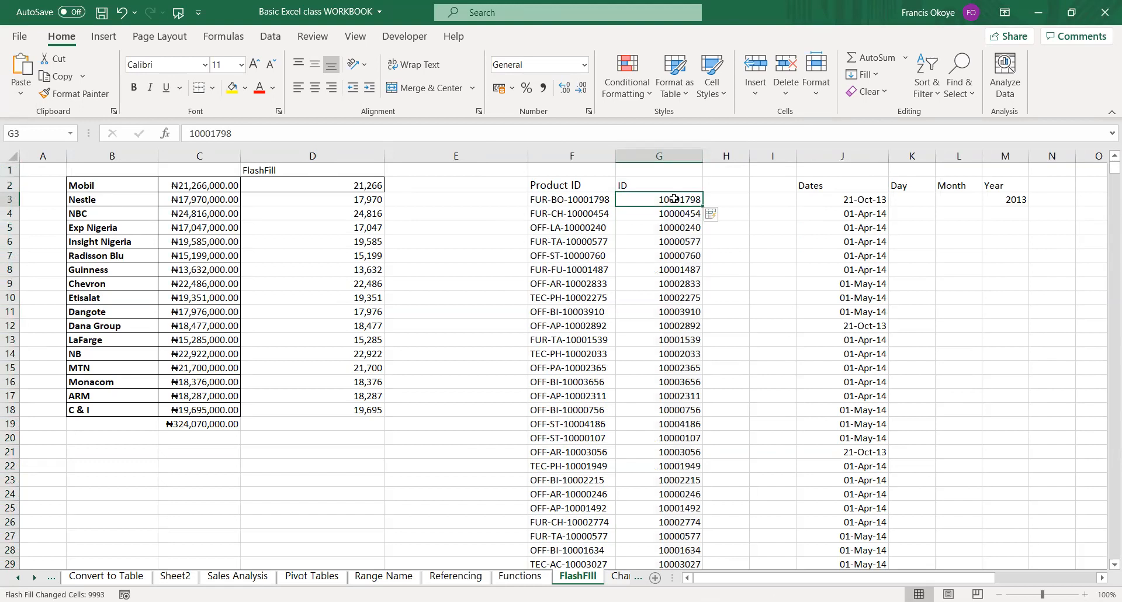
{"action": "key", "text": "Left"}
{"action": "key", "text": "Left"}
{"action": "key", "text": "Left"}
{"action": "key", "text": "Up"}
{"action": "key", "text": "Down"}
{"action": "key", "text": "Down"}
{"action": "key", "text": "Down"}
{"action": "key", "text": "Down"}
{"action": "key", "text": "Down"}
{"action": "key", "text": "Down"}
{"action": "key", "text": "Down"}
{"action": "key", "text": "Down"}
{"action": "key", "text": "Down"}
{"action": "key", "text": "Down"}
{"action": "key", "text": "Down"}
{"action": "key", "text": "Down"}
{"action": "key", "text": "Down"}
{"action": "key", "text": "Down"}
{"action": "key", "text": "Down"}
{"action": "key", "text": "Down"}
{"action": "key", "text": "Down"}
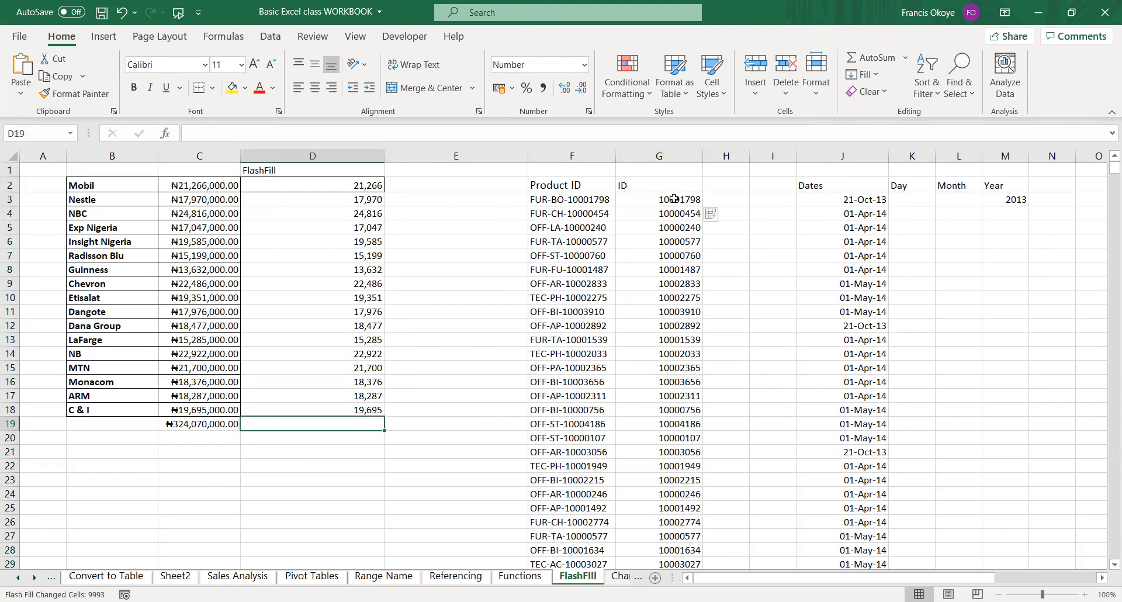
{"action": "key", "text": "Up"}
{"action": "key", "text": "Down"}
{"action": "left_click_drag", "start_coordinate": [366, 185], "coordinate": [362, 397]}
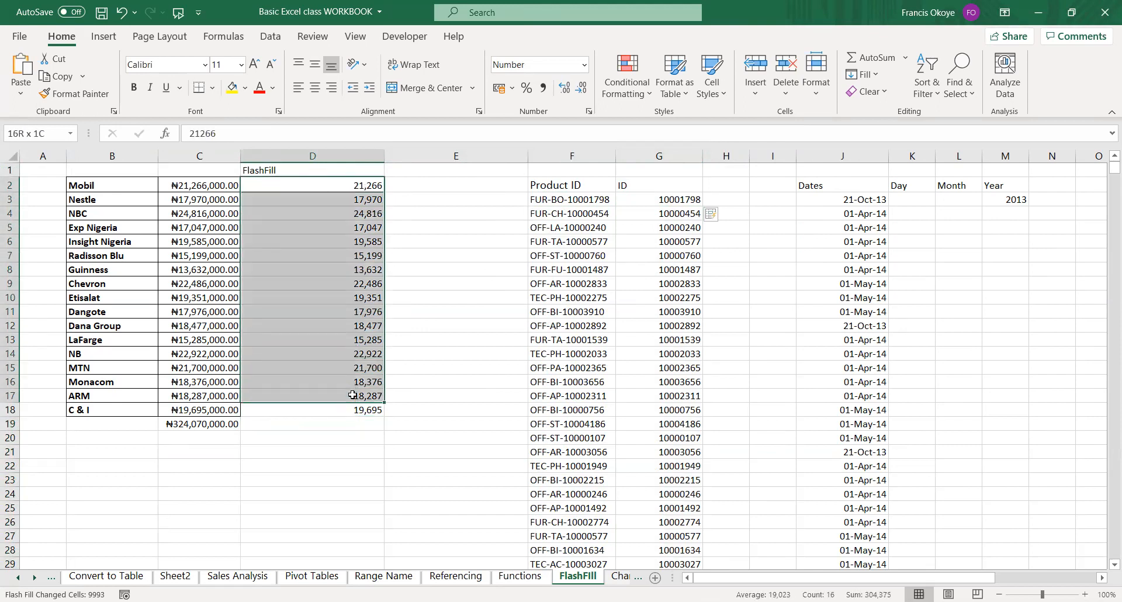
Clear the filled values in D3:D18, keeping the example value in D2.
{"action": "left_click", "coordinate": [369, 210]}
{"action": "left_click", "coordinate": [370, 203]}
{"action": "key", "text": "ctrl+shift+Down"}
{"action": "key", "text": "Delete"}
Flash Fill D3:D18 with the revenue figures from the example in D2.
{"action": "key", "text": "Up"}
{"action": "key", "text": "shift+Down"}
{"action": "key", "text": "shift+Down"}
{"action": "key", "text": "shift+Down"}
{"action": "key", "text": "shift+Down"}
{"action": "key", "text": "shift+Down"}
{"action": "key", "text": "shift+Down"}
{"action": "key", "text": "shift+Down"}
{"action": "key", "text": "shift+Down"}
{"action": "key", "text": "shift+Down"}
{"action": "key", "text": "shift+Down"}
{"action": "key", "text": "shift+Down"}
{"action": "key", "text": "shift+Down"}
{"action": "key", "text": "shift+Down"}
{"action": "key", "text": "shift+Down"}
{"action": "key", "text": "shift+Down"}
{"action": "key", "text": "shift+Down"}
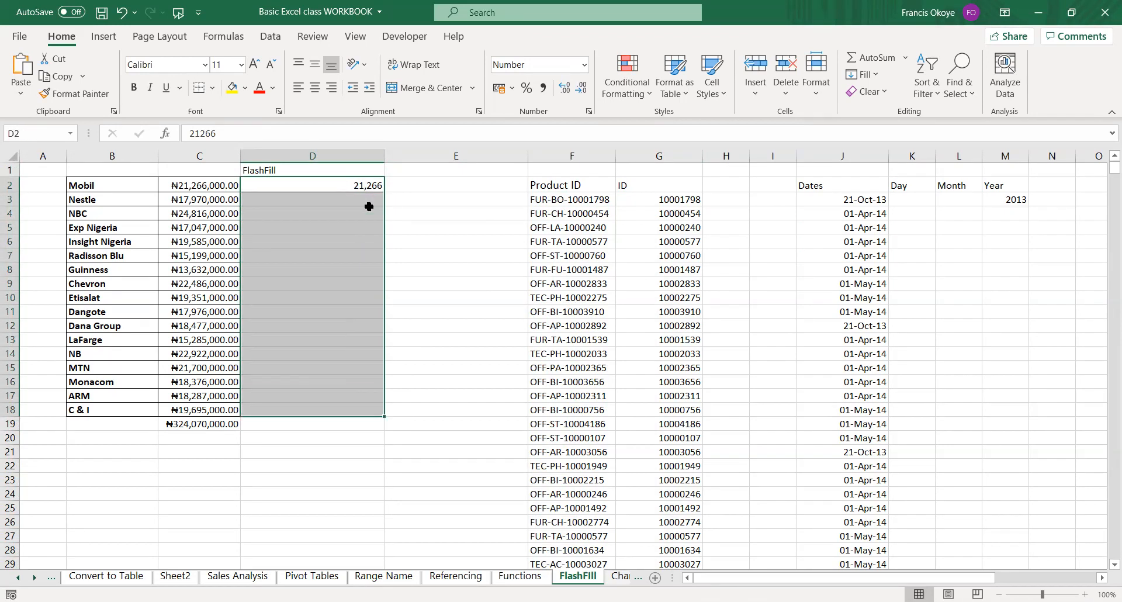
{"action": "key", "text": "ctrl+e"}
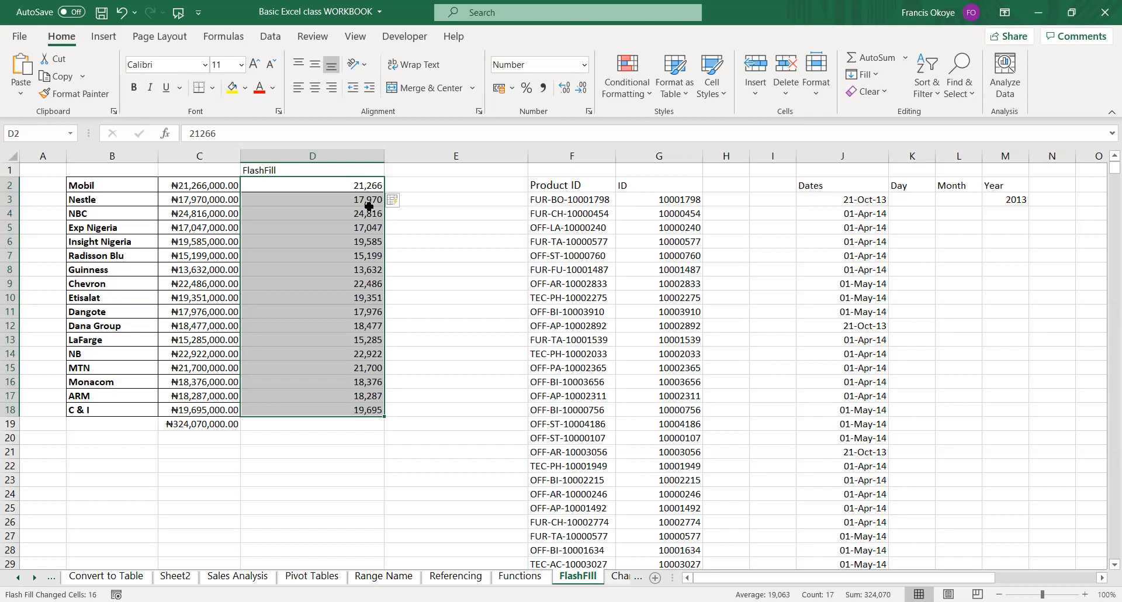
Try Flash Fill on the column D selection extended to the total row in D19, and undo it.
{"action": "key", "text": "shift+Down"}
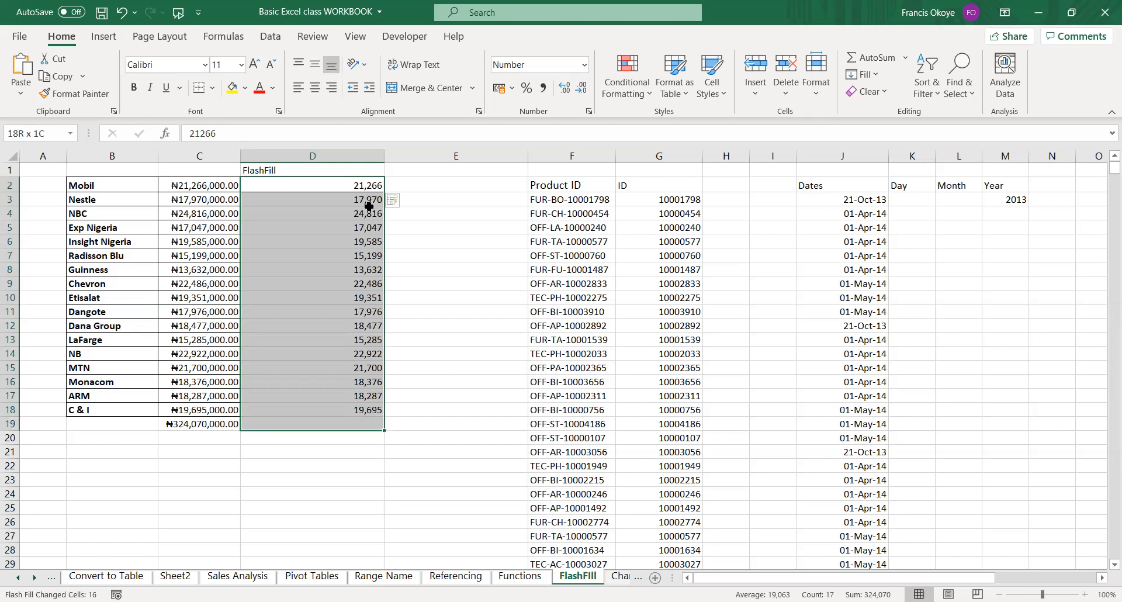
{"action": "key", "text": "ctrl+e"}
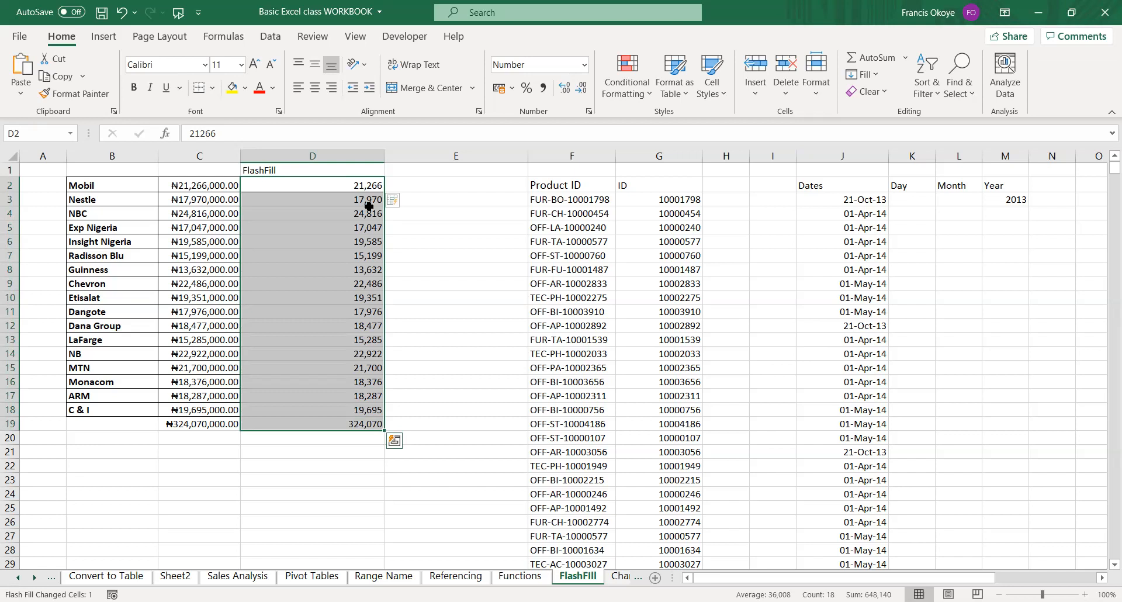
{"action": "key", "text": "ctrl+z"}
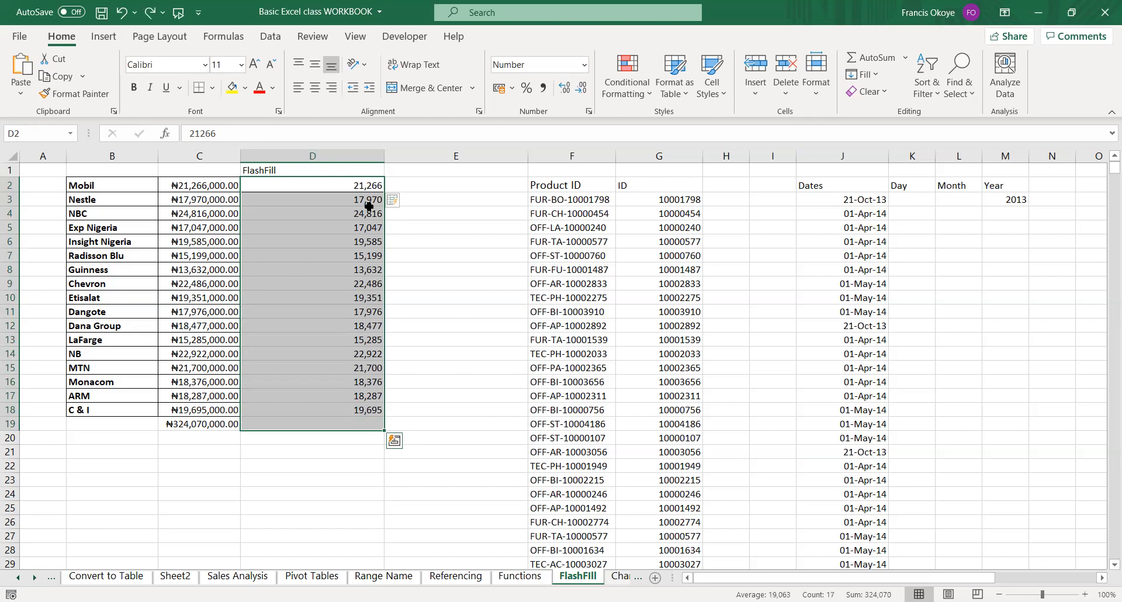
Undo the Flash Fill of D3:D18, keeping only the example in D2.
{"action": "key", "text": "Right"}
{"action": "key", "text": "Right"}
{"action": "key", "text": "Right"}
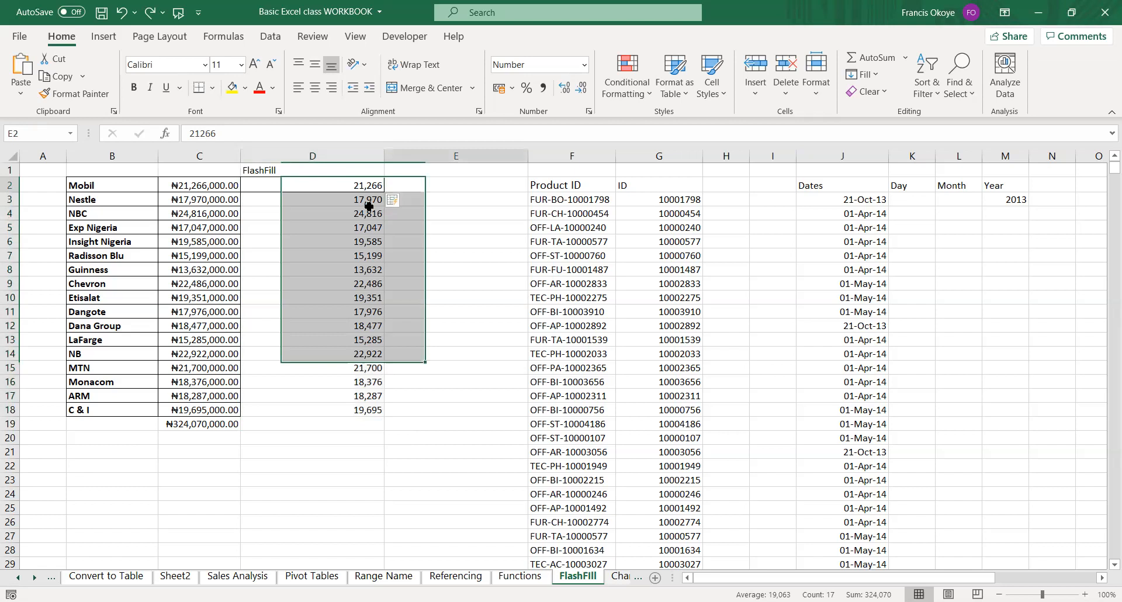
{"action": "key", "text": "Left"}
{"action": "key", "text": "Left"}
{"action": "key", "text": "Left"}
{"action": "key", "text": "ctrl+shift+Down"}
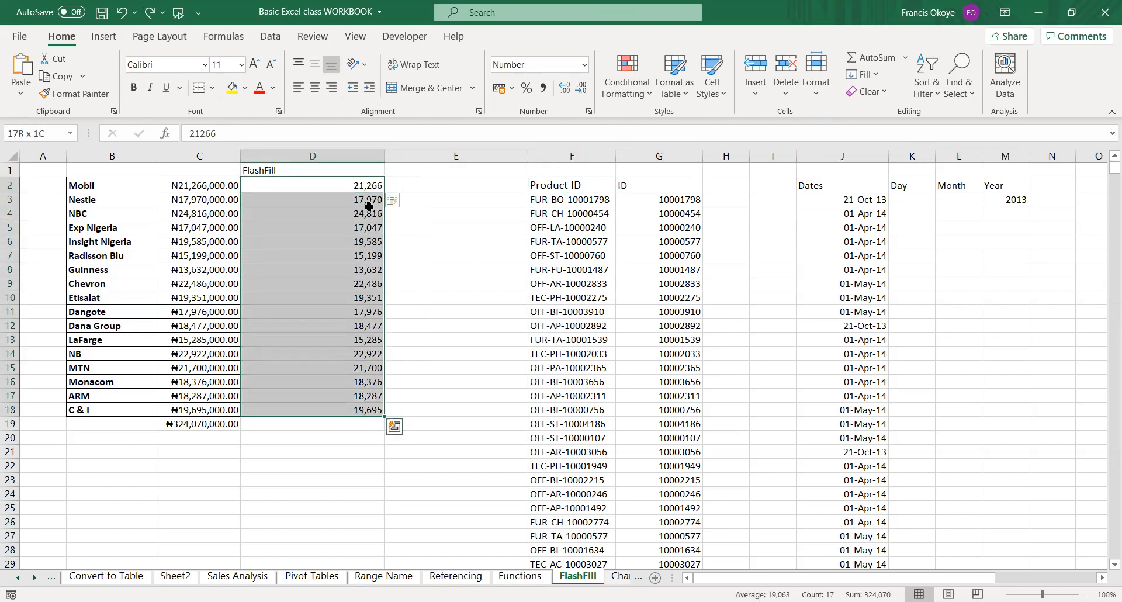
{"action": "key", "text": "ctrl+z"}
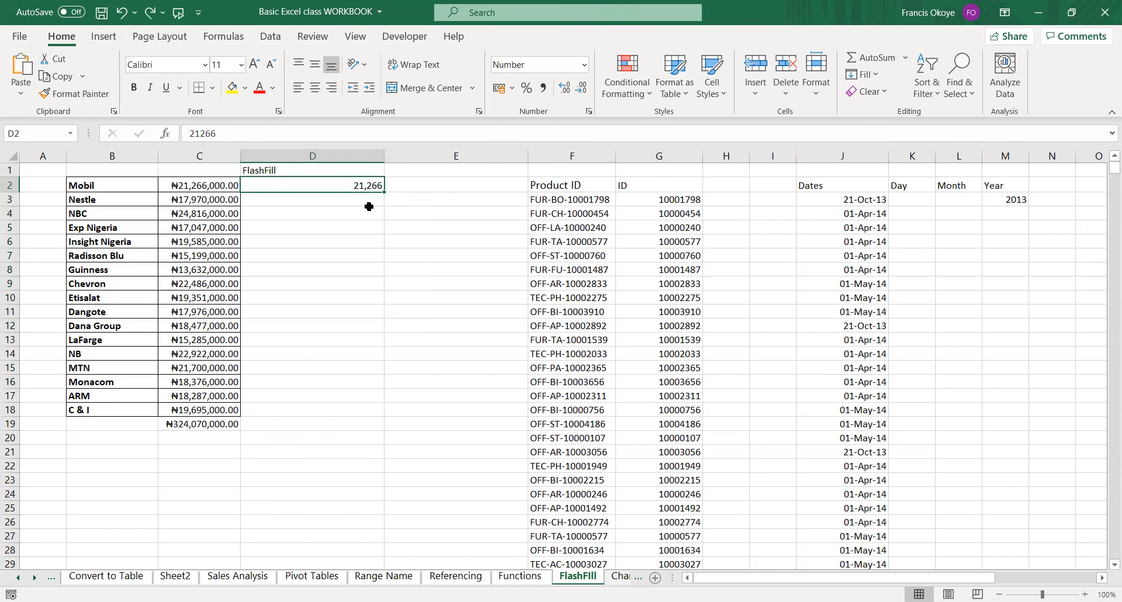
{"action": "key", "text": "ctrl+shift+Down"}
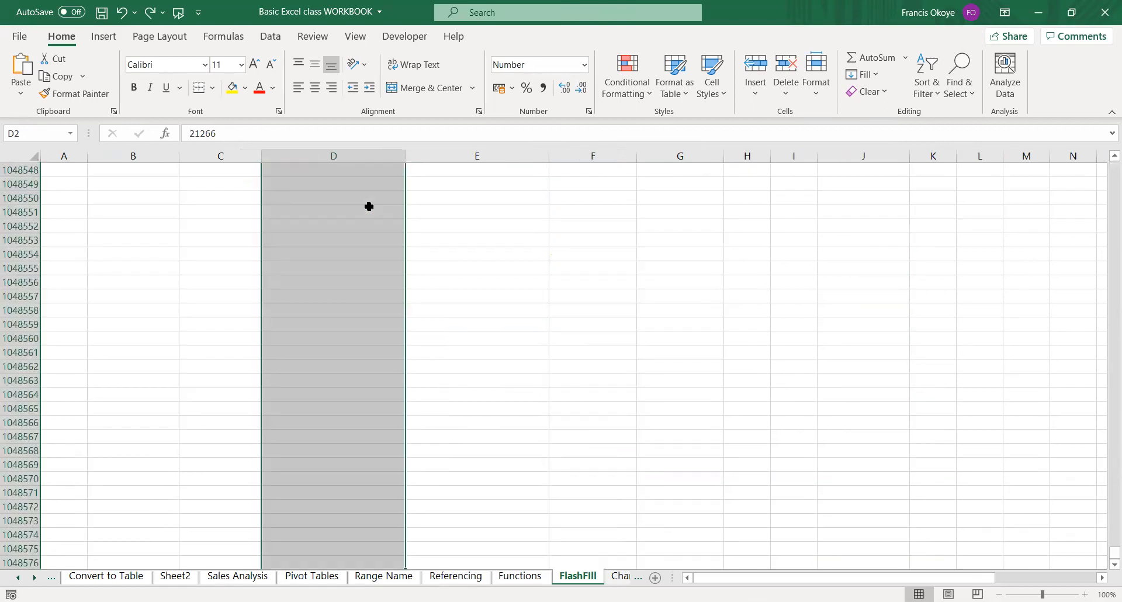
{"action": "key", "text": "ctrl+shift+Up"}
{"action": "key", "text": "Left"}
{"action": "key", "text": "Right"}
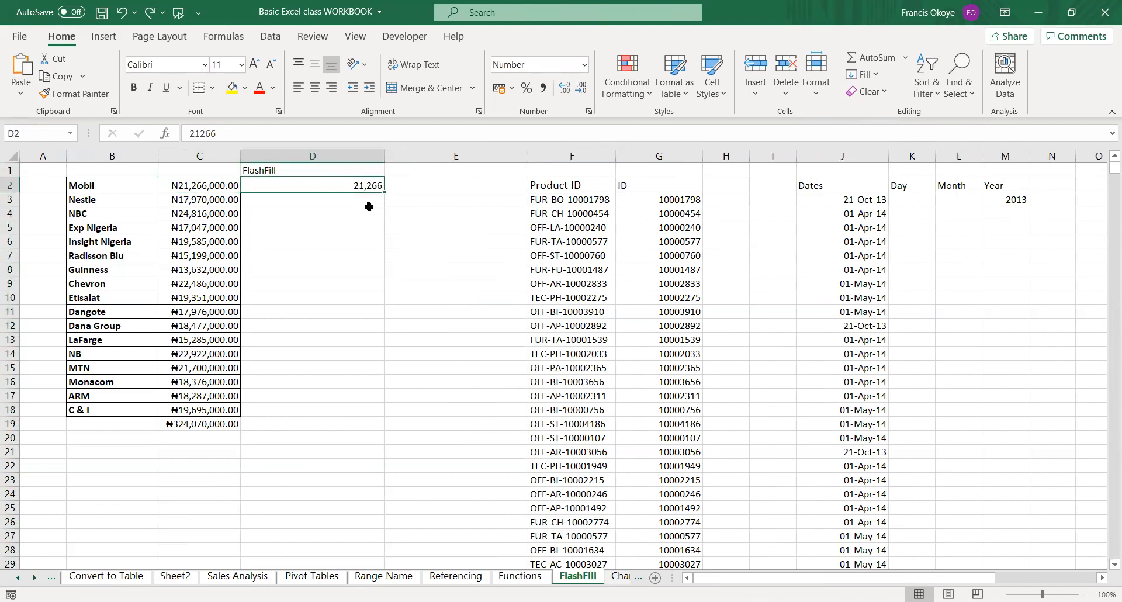
{"action": "key", "text": "shift+Down"}
{"action": "key", "text": "shift+Down"}
{"action": "key", "text": "shift+Down"}
{"action": "key", "text": "shift+Down"}
{"action": "key", "text": "shift+Down"}
{"action": "key", "text": "shift+Down"}
{"action": "key", "text": "shift+Down"}
{"action": "key", "text": "shift+Down"}
{"action": "key", "text": "shift+Down"}
{"action": "key", "text": "shift+Down"}
{"action": "key", "text": "shift+Down"}
{"action": "key", "text": "shift+Down"}
{"action": "key", "text": "shift+Down"}
{"action": "key", "text": "shift+Down"}
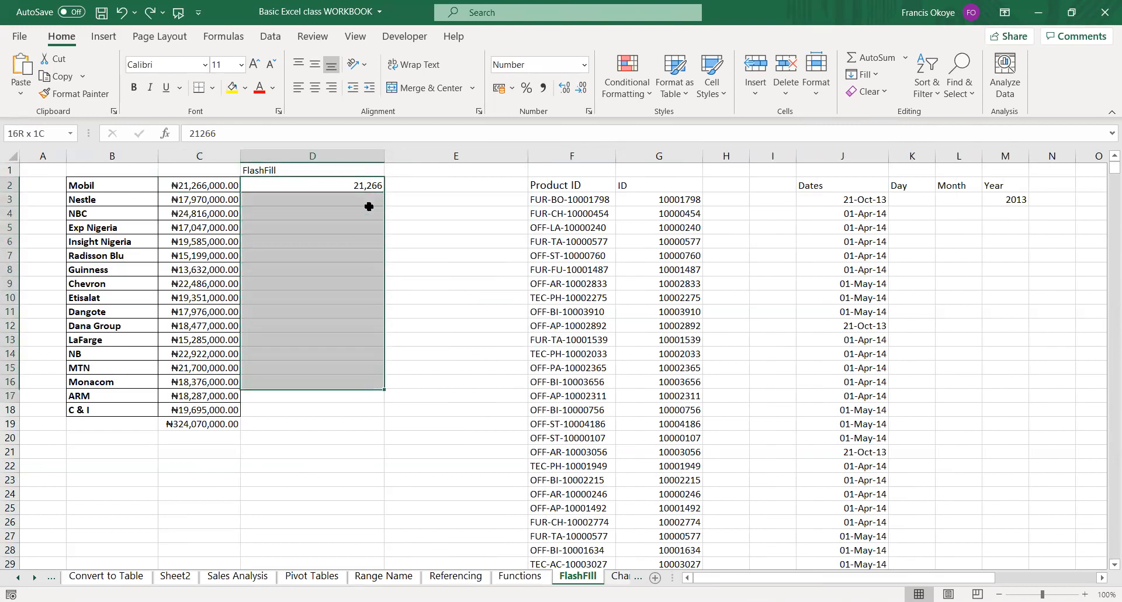
{"action": "key", "text": "shift+Down"}
{"action": "key", "text": "shift+Down"}
{"action": "key", "text": "shift+Down"}
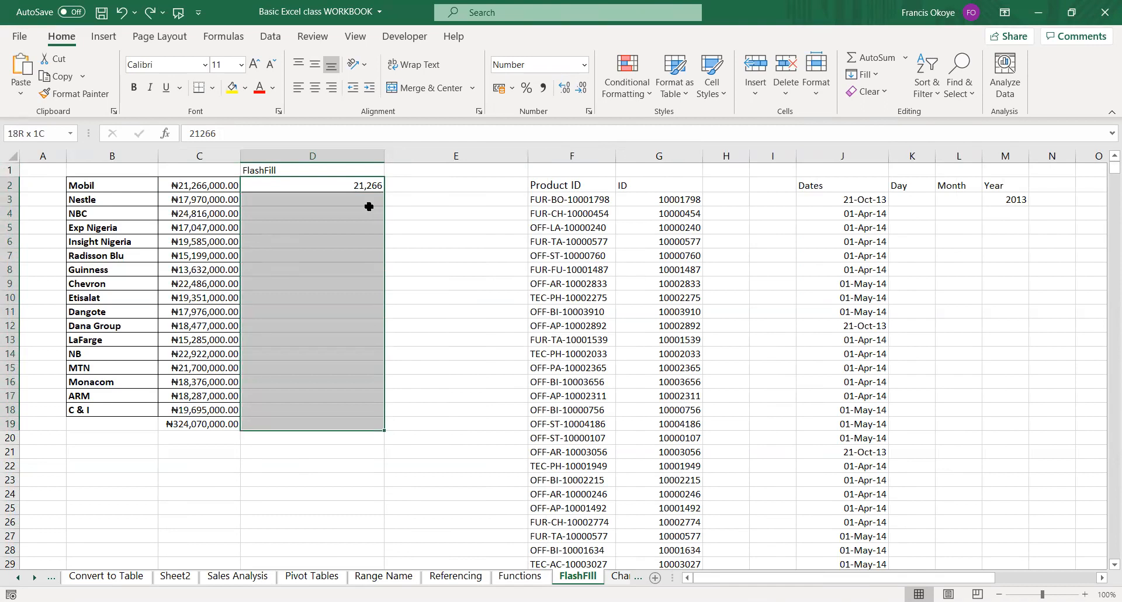
{"action": "key", "text": "shift+Up"}
{"action": "key", "text": "shift+Down"}
{"action": "key", "text": "shift+Up"}
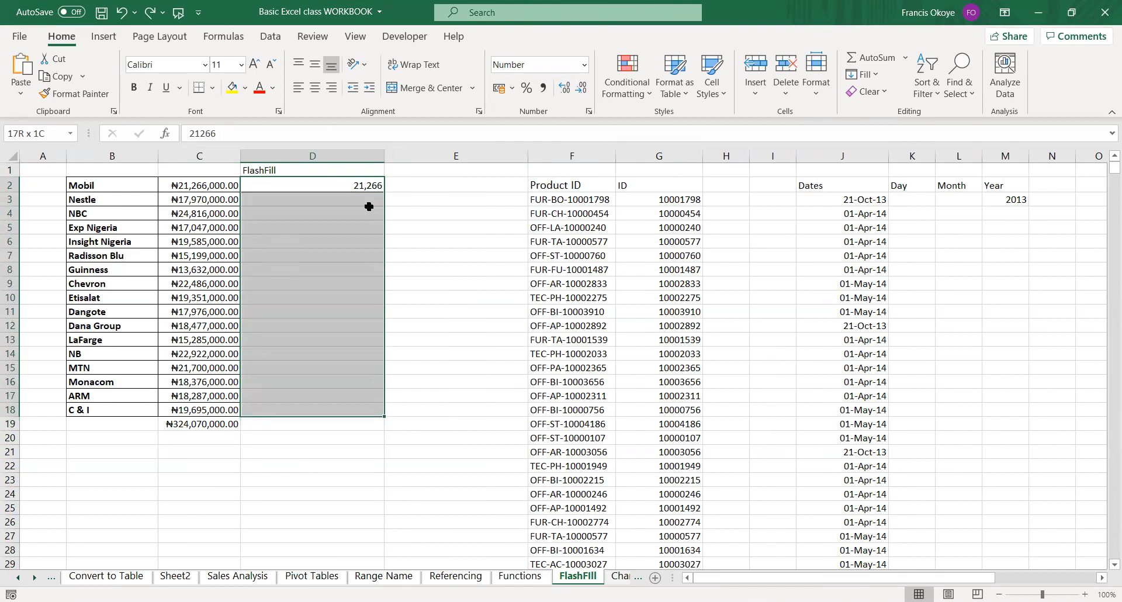
{"action": "key", "text": "Up"}
{"action": "key", "text": "Left"}
{"action": "key", "text": "Down"}
{"action": "key", "text": "Right"}
{"action": "key", "text": "shift+Down"}
{"action": "key", "text": "shift+Up"}
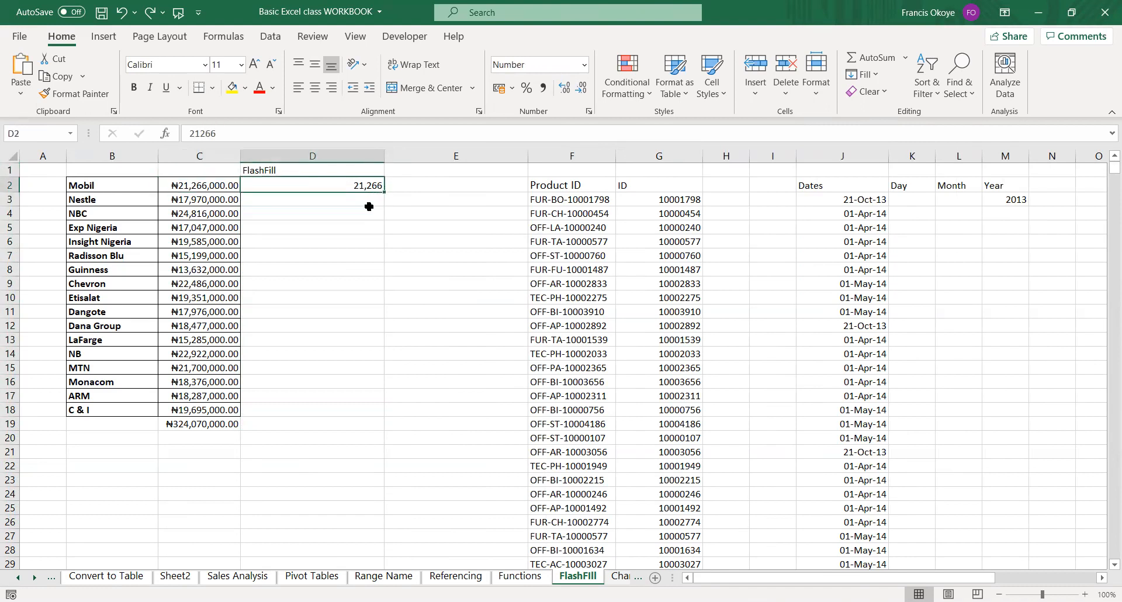
{"action": "key", "text": "shift+Down"}
{"action": "key", "text": "shift+Down"}
{"action": "key", "text": "shift+Down"}
{"action": "key", "text": "shift+Down"}
{"action": "key", "text": "shift+Down"}
{"action": "key", "text": "shift+Down"}
{"action": "key", "text": "shift+Down"}
{"action": "key", "text": "shift+Down"}
{"action": "key", "text": "shift+Down"}
{"action": "key", "text": "shift+Down"}
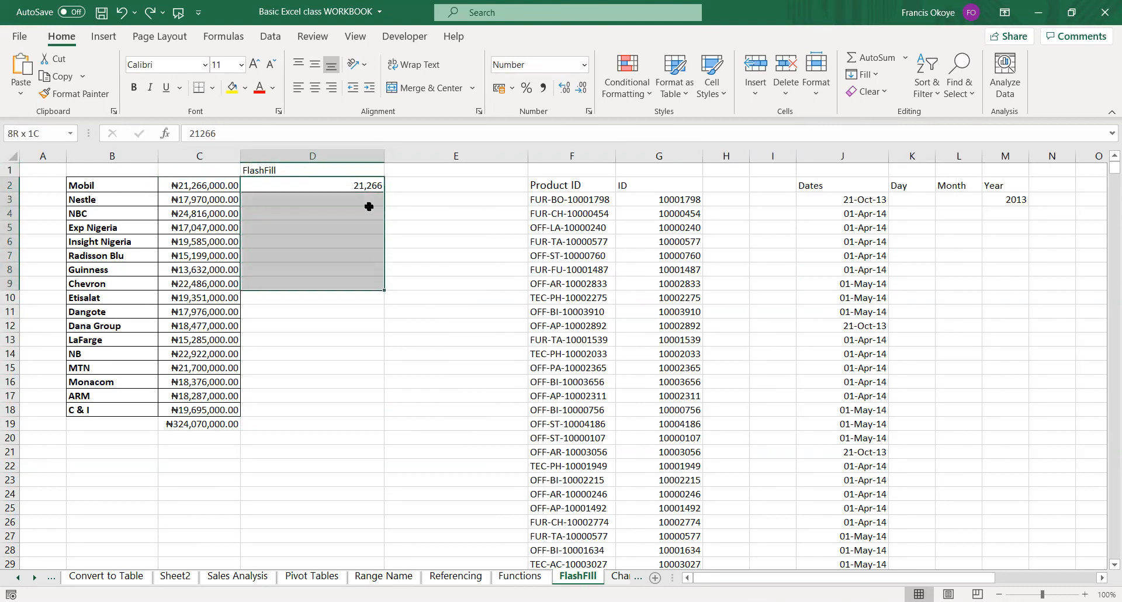
{"action": "key", "text": "shift+Down"}
{"action": "key", "text": "shift+Down"}
{"action": "key", "text": "shift+Down"}
{"action": "key", "text": "shift+Down"}
{"action": "key", "text": "shift+Down"}
{"action": "key", "text": "shift+Down"}
{"action": "key", "text": "shift+Down"}
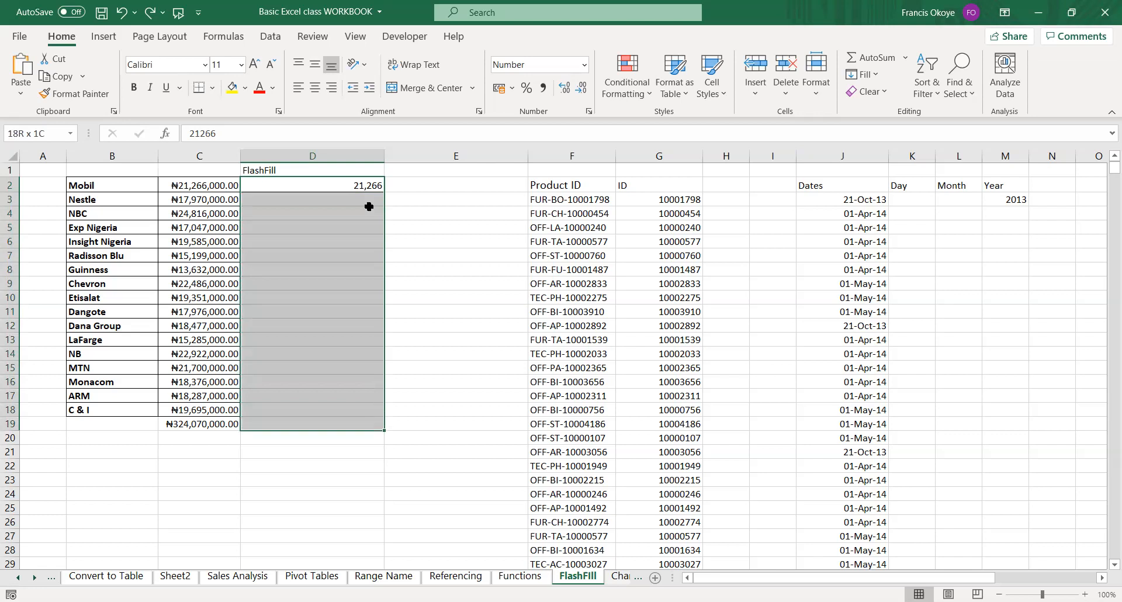
{"action": "key", "text": "shift+Up"}
{"action": "key", "text": "shift+Up"}
{"action": "key", "text": "Right"}
{"action": "key", "text": "Right"}
{"action": "key", "text": "Right"}
{"action": "key", "text": "Right"}
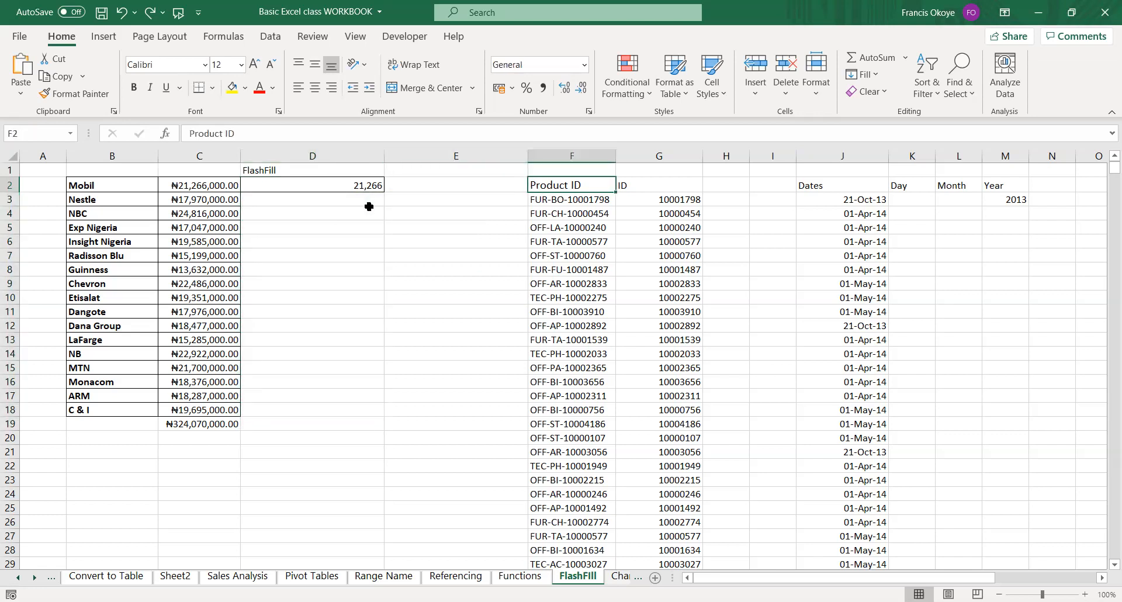
{"action": "key", "text": "Left"}
{"action": "key", "text": "shift+Down"}
{"action": "key", "text": "shift+Down"}
{"action": "key", "text": "shift+Down"}
{"action": "key", "text": "shift+Down"}
{"action": "key", "text": "shift+Down"}
{"action": "key", "text": "shift+Down"}
{"action": "key", "text": "shift+Down"}
{"action": "key", "text": "shift+Down"}
{"action": "key", "text": "shift+Down"}
{"action": "key", "text": "shift+Down"}
{"action": "key", "text": "shift+Down"}
{"action": "key", "text": "shift+Down"}
{"action": "key", "text": "shift+Down"}
{"action": "key", "text": "shift+Down"}
{"action": "key", "text": "shift+Down"}
{"action": "key", "text": "shift+Down"}
{"action": "key", "text": "shift+Down"}
{"action": "key", "text": "shift+Down"}
{"action": "key", "text": "shift+Down"}
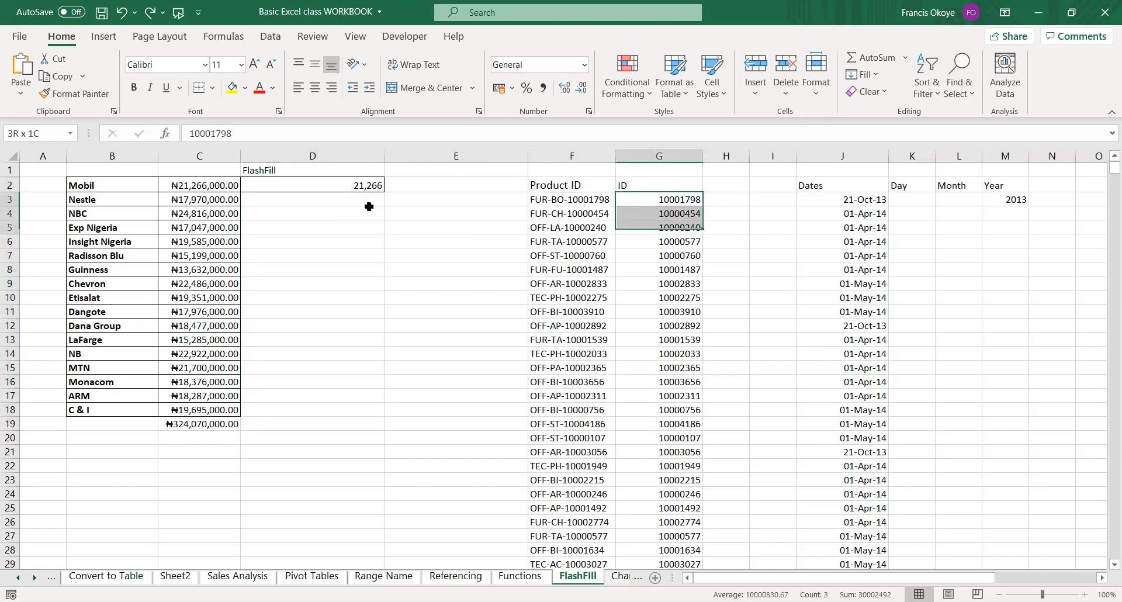
{"action": "key", "text": "shift+Up"}
{"action": "key", "text": "shift+Up"}
{"action": "key", "text": "shift+Up"}
{"action": "key", "text": "shift+Up"}
{"action": "key", "text": "shift+Up"}
{"action": "key", "text": "shift+Up"}
{"action": "key", "text": "shift+Up"}
{"action": "key", "text": "shift+Up"}
{"action": "key", "text": "shift+Up"}
{"action": "key", "text": "shift+Up"}
{"action": "key", "text": "shift+Up"}
{"action": "key", "text": "shift+Up"}
{"action": "key", "text": "shift+Up"}
{"action": "key", "text": "shift+Up"}
{"action": "key", "text": "shift+Up"}
{"action": "key", "text": "Left"}
{"action": "key", "text": "Down"}
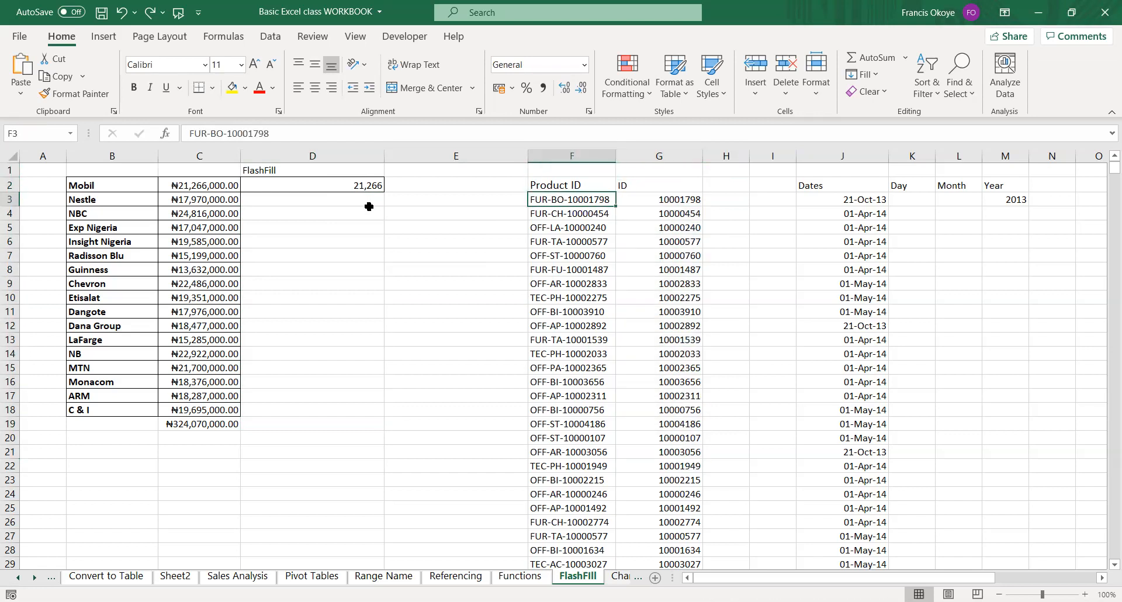
Enter 0 in H9997 as an end marker for the new column beside the IDs.
{"action": "key", "text": "Right"}
{"action": "key", "text": "ctrl+Down"}
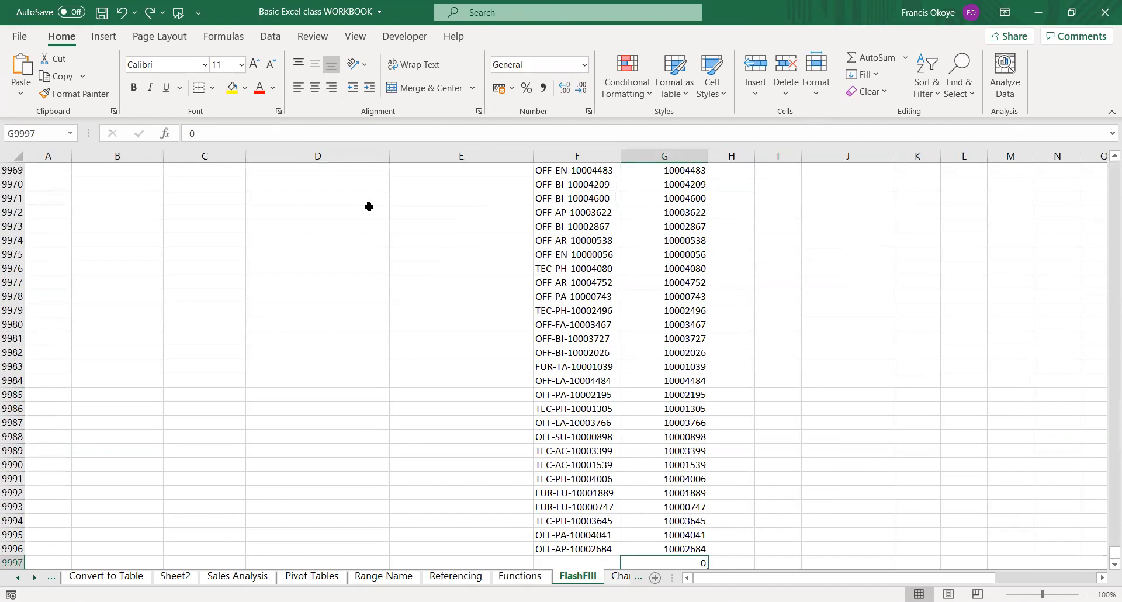
{"action": "key", "text": "Up"}
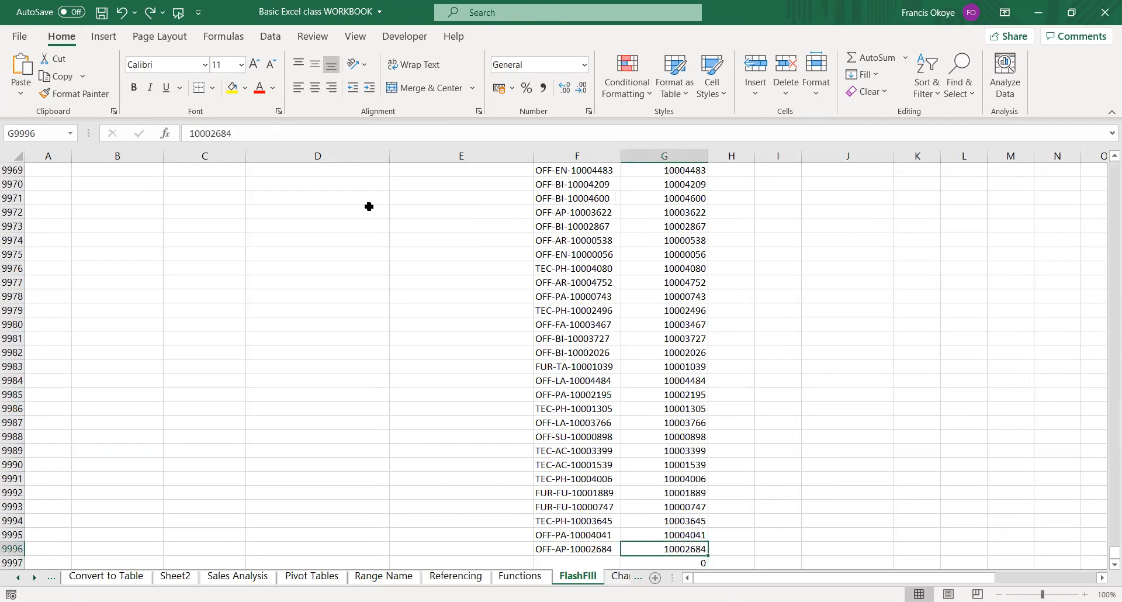
{"action": "key", "text": "Right"}
{"action": "key", "text": "Down"}
{"action": "key", "text": "Down"}
{"action": "key", "text": "Down"}
{"action": "key", "text": "ctrl+Up"}
{"action": "key", "text": "Down"}
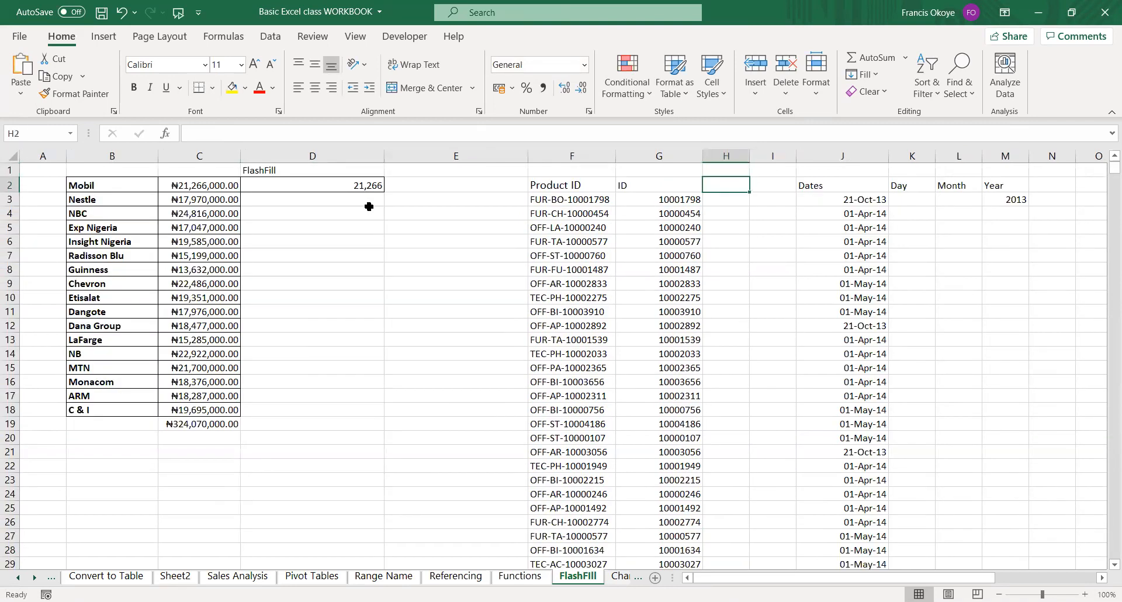
{"action": "key", "text": "Down"}
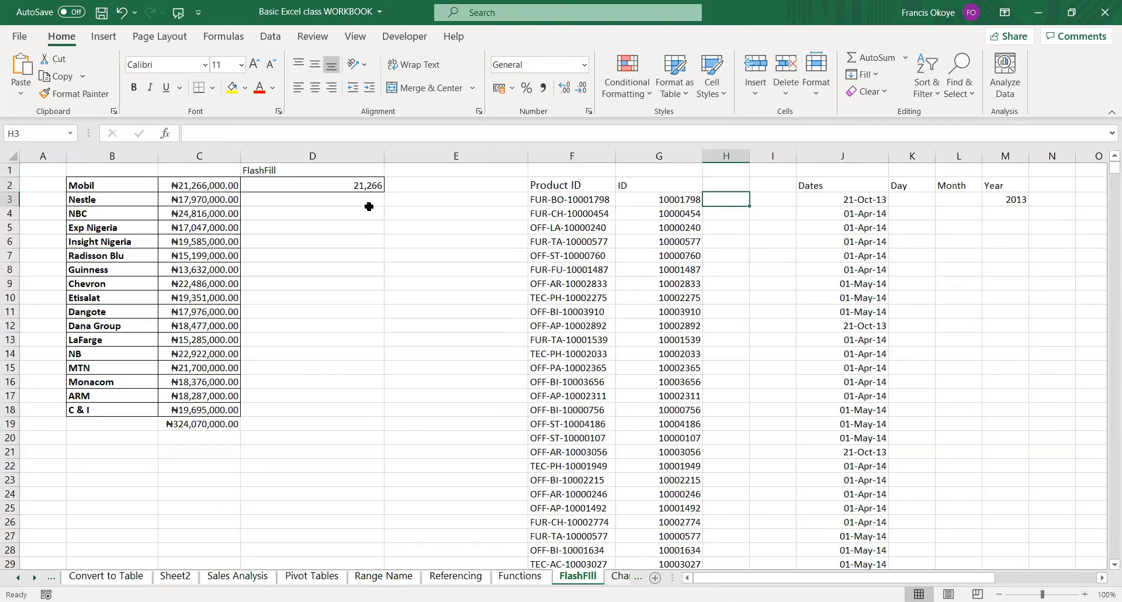
Enter the example "fur" in H3 and Flash Fill column H down to the end marker in H9997.
{"action": "type", "text": "f"}
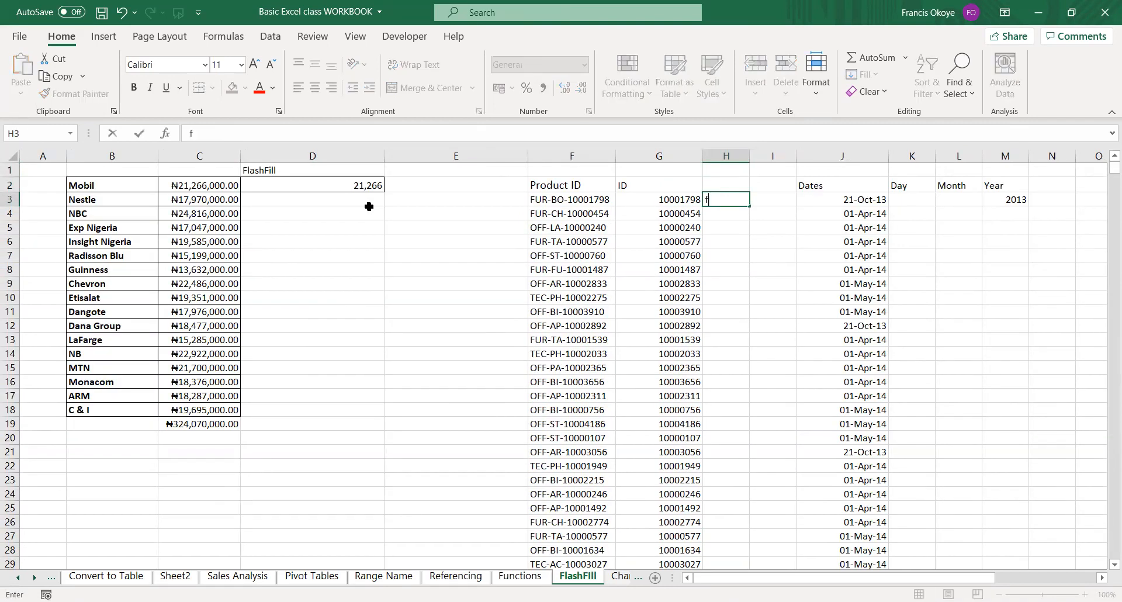
{"action": "type", "text": "ur"}
{"action": "key", "text": "ctrl+Return"}
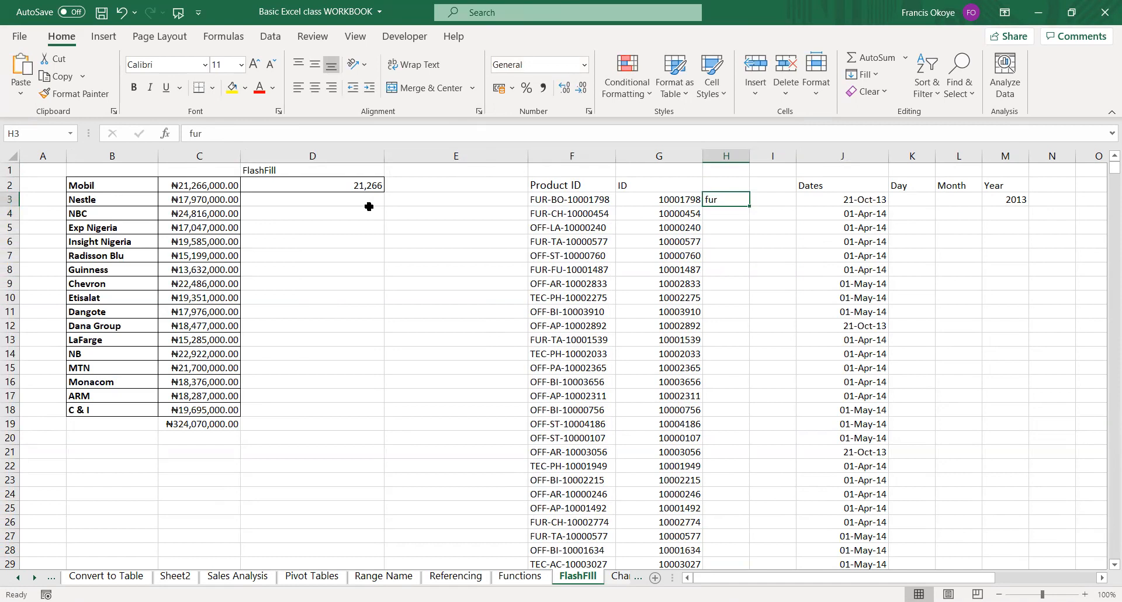
{"action": "key", "text": "ctrl+shift+Down"}
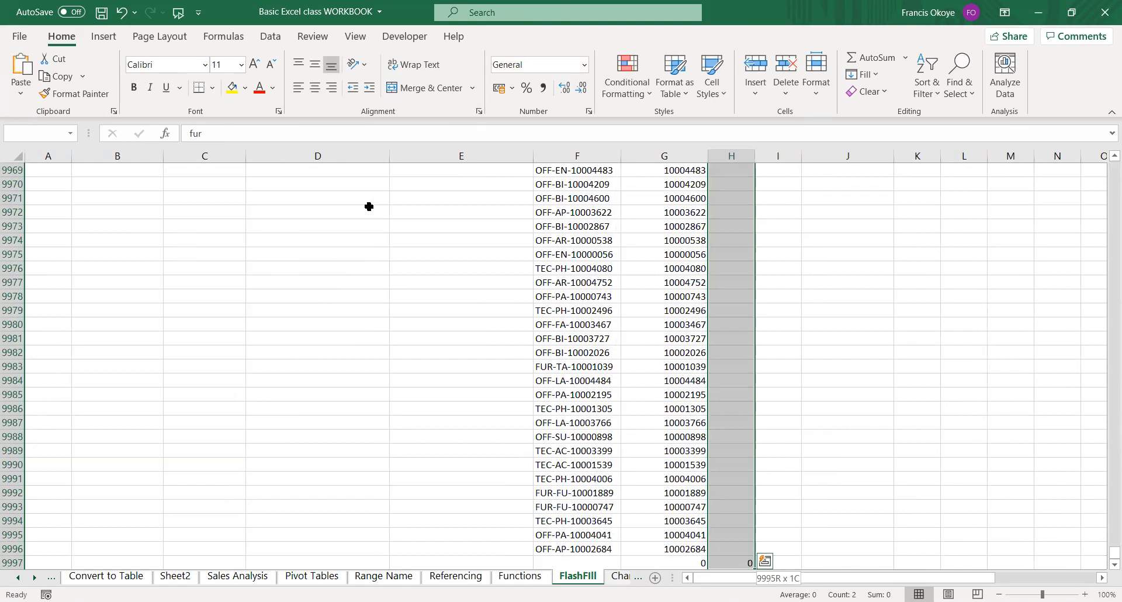
{"action": "key", "text": "ctrl+e"}
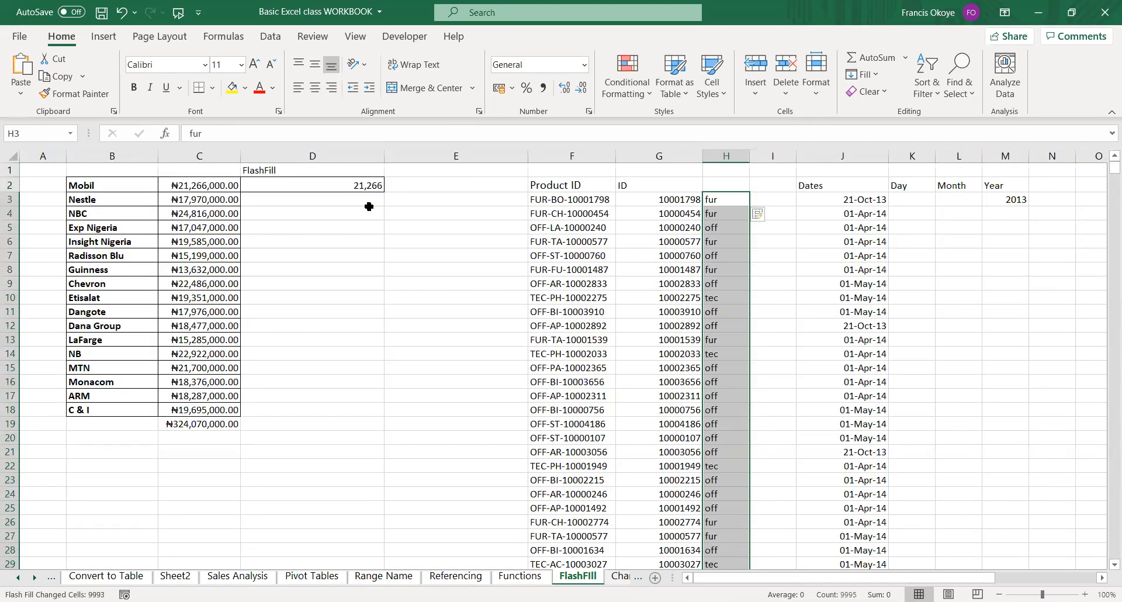
{"action": "key", "text": "Left"}
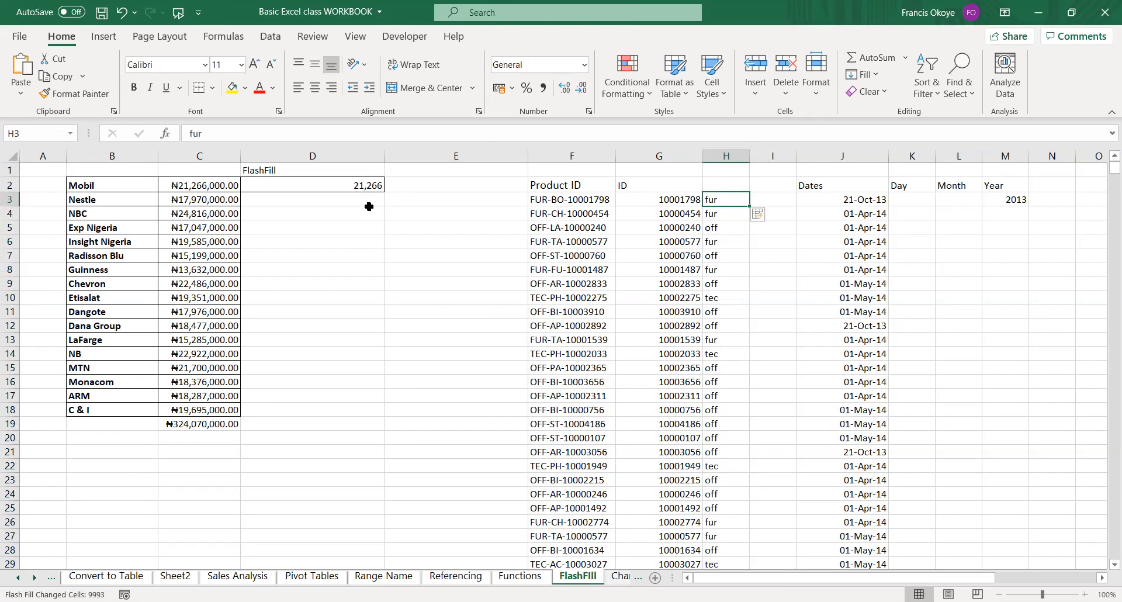
Check the filled category codes at the end of column H and return to the first row.
{"action": "key", "text": "ctrl+Down"}
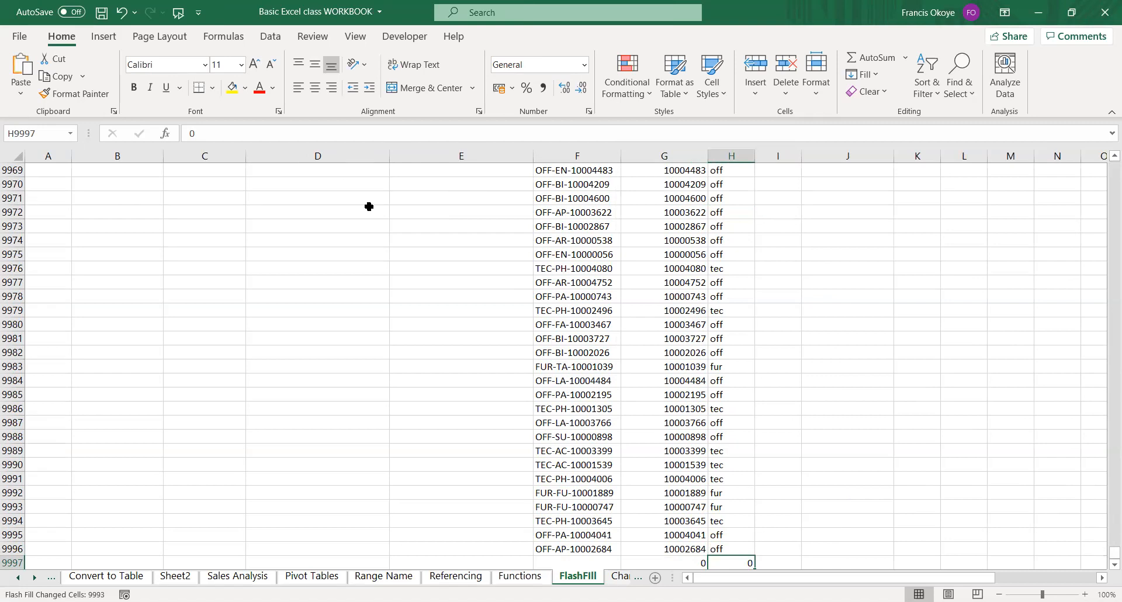
{"action": "key", "text": "Up"}
{"action": "key", "text": "ctrl+Up"}
{"action": "key", "text": "Left"}
{"action": "key", "text": "Up"}
{"action": "key", "text": "Up"}
{"action": "key", "text": "Left"}
{"action": "key", "text": "Left"}
{"action": "key", "text": "Left"}
{"action": "key", "text": "Left"}
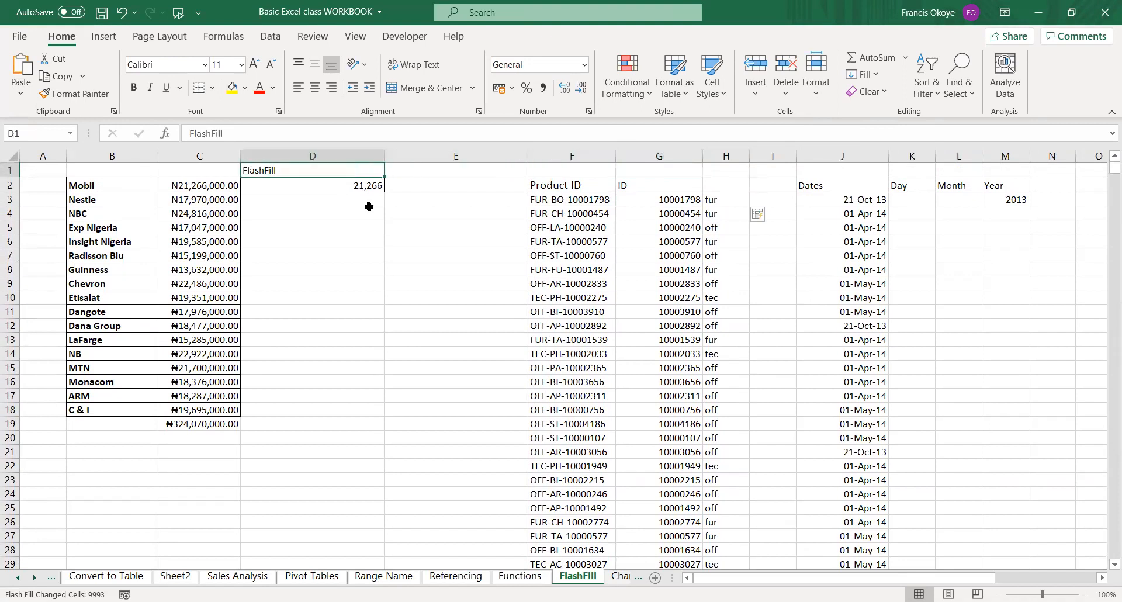
From cell A1, visit the worksheet's last row and last column, and return to A1.
{"action": "key", "text": "Left"}
{"action": "key", "text": "Right"}
{"action": "key", "text": "Right"}
{"action": "key", "text": "Left"}
{"action": "key", "text": "Left"}
{"action": "key", "text": "Left"}
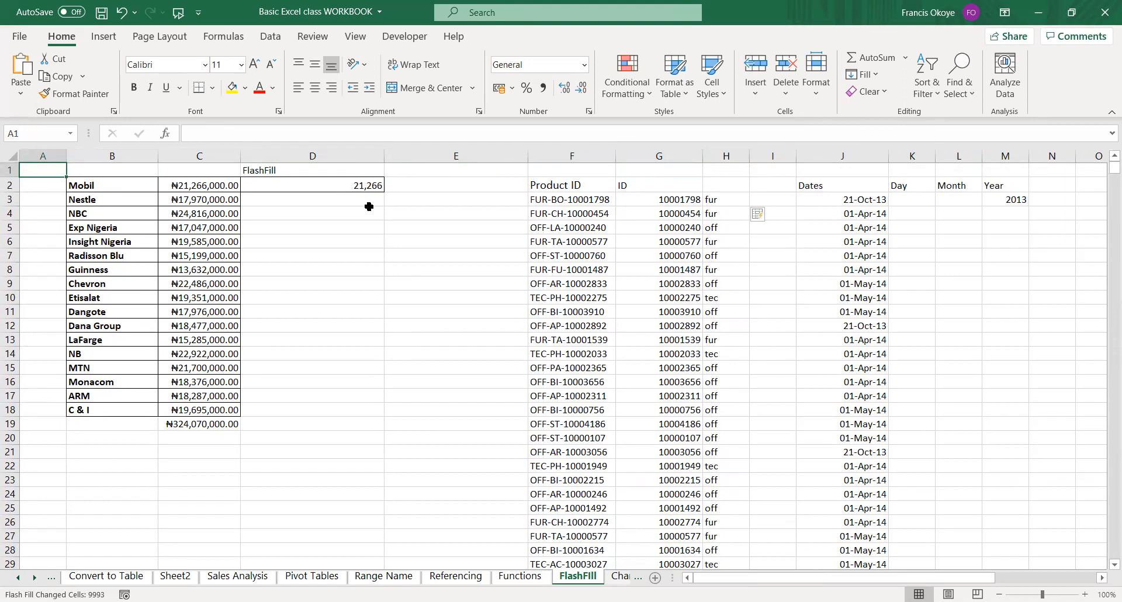
{"action": "key", "text": "ctrl+Down"}
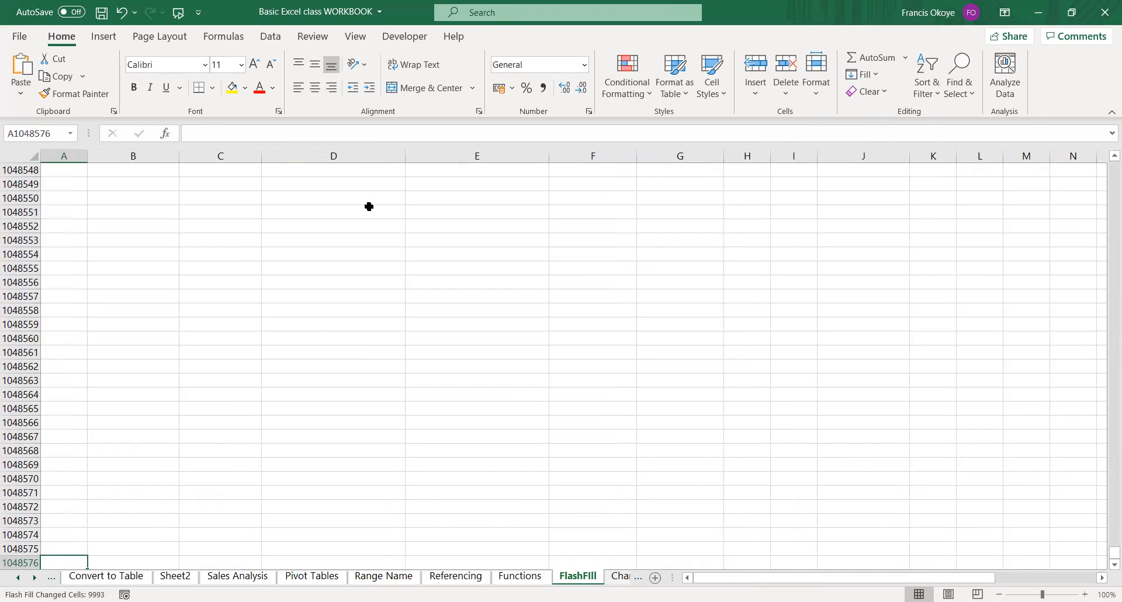
{"action": "key", "text": "ctrl+Right"}
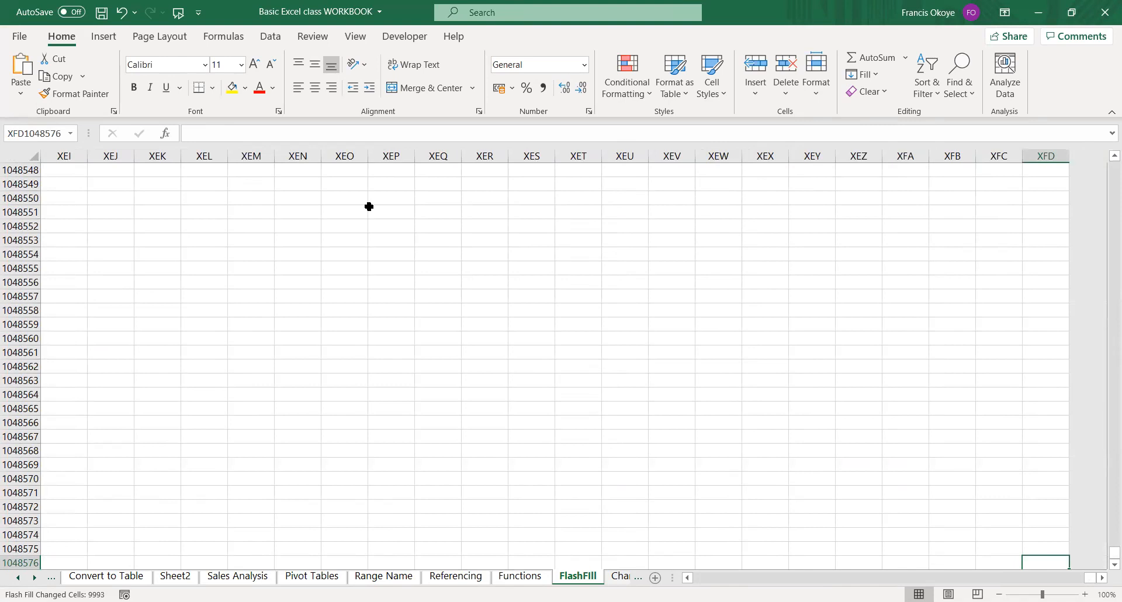
{"action": "key", "text": "ctrl+Left"}
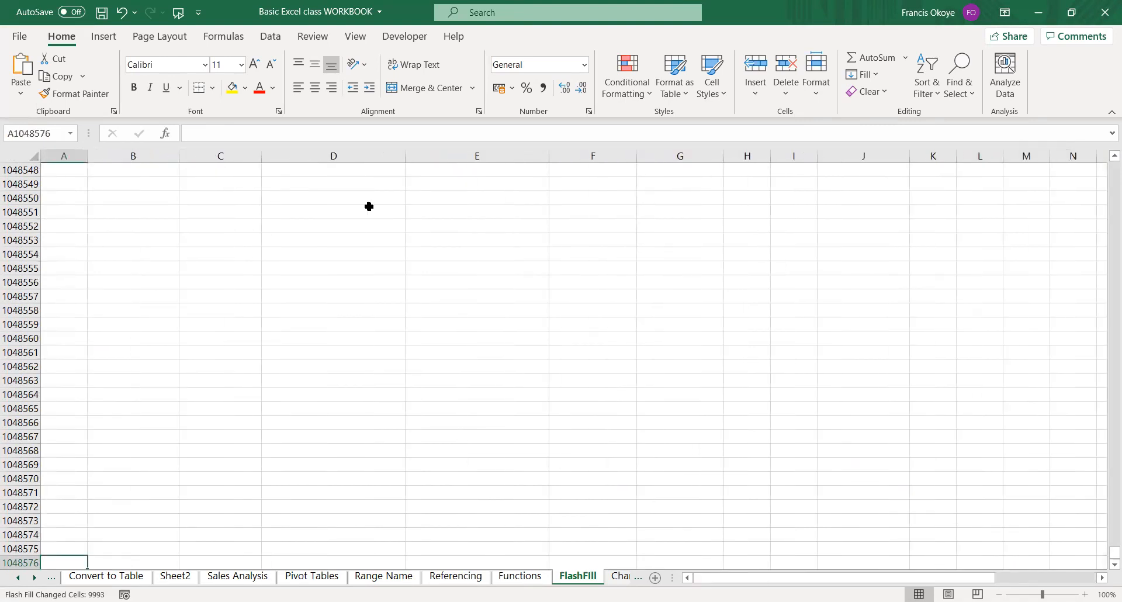
{"action": "key", "text": "ctrl+Up"}
{"action": "key", "text": "ctrl+Down"}
{"action": "key", "text": "ctrl+Up"}
{"action": "key", "text": "Right"}
{"action": "key", "text": "Left"}
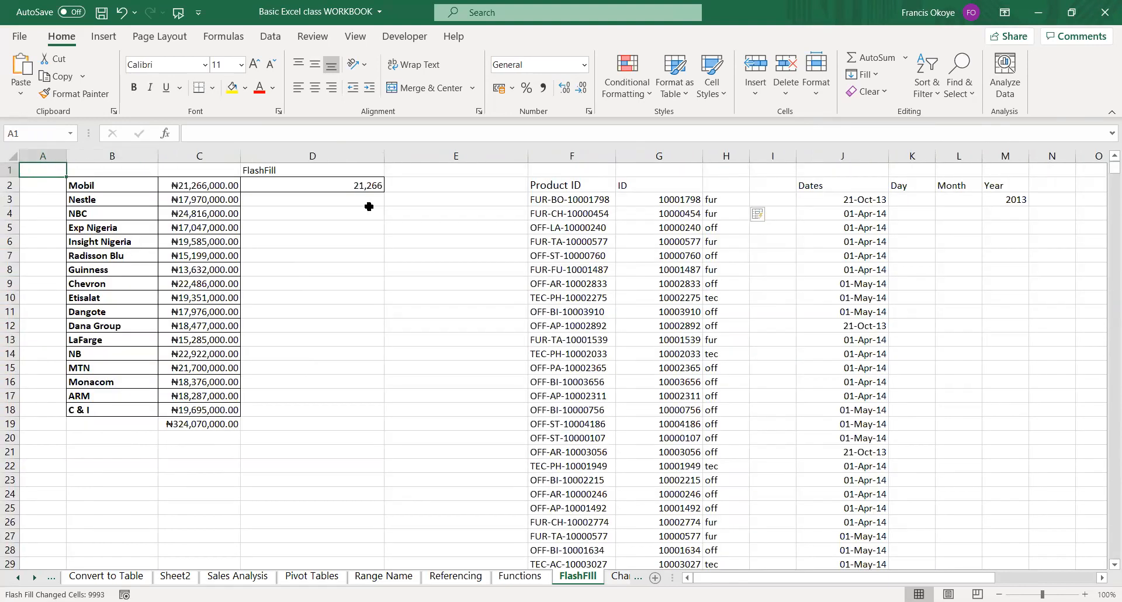
Extend a selection from A1 down column A to the worksheet's last row.
{"action": "key", "text": "shift+Down"}
{"action": "key", "text": "shift+Down"}
{"action": "key", "text": "shift+Down"}
{"action": "key", "text": "shift+Down"}
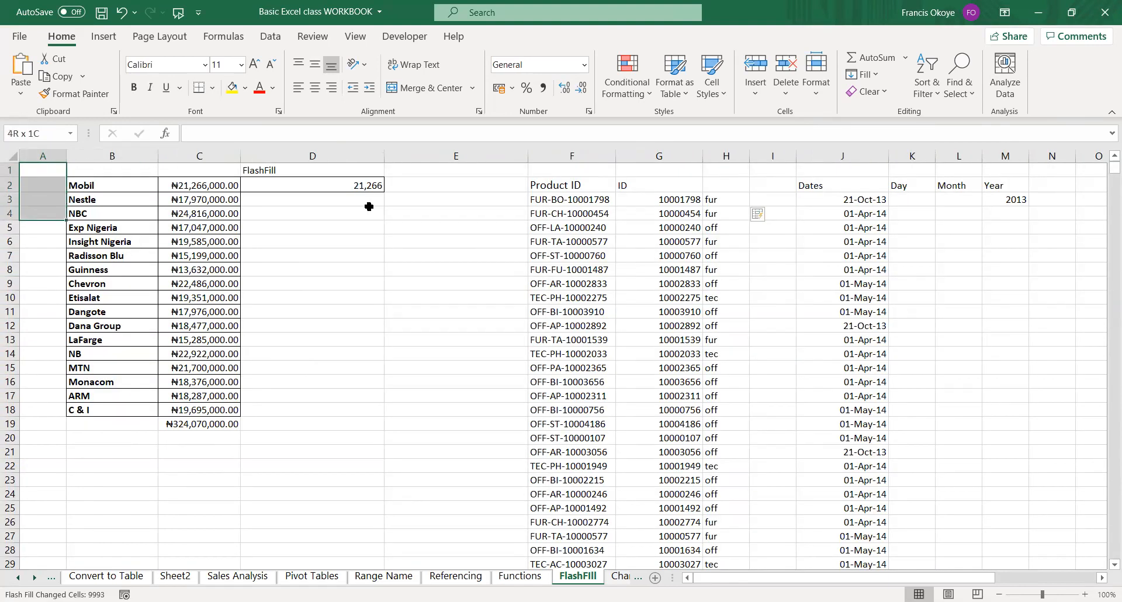
{"action": "key", "text": "shift+Down"}
{"action": "key", "text": "shift+Down"}
{"action": "key", "text": "shift+Down"}
{"action": "key", "text": "shift+Down"}
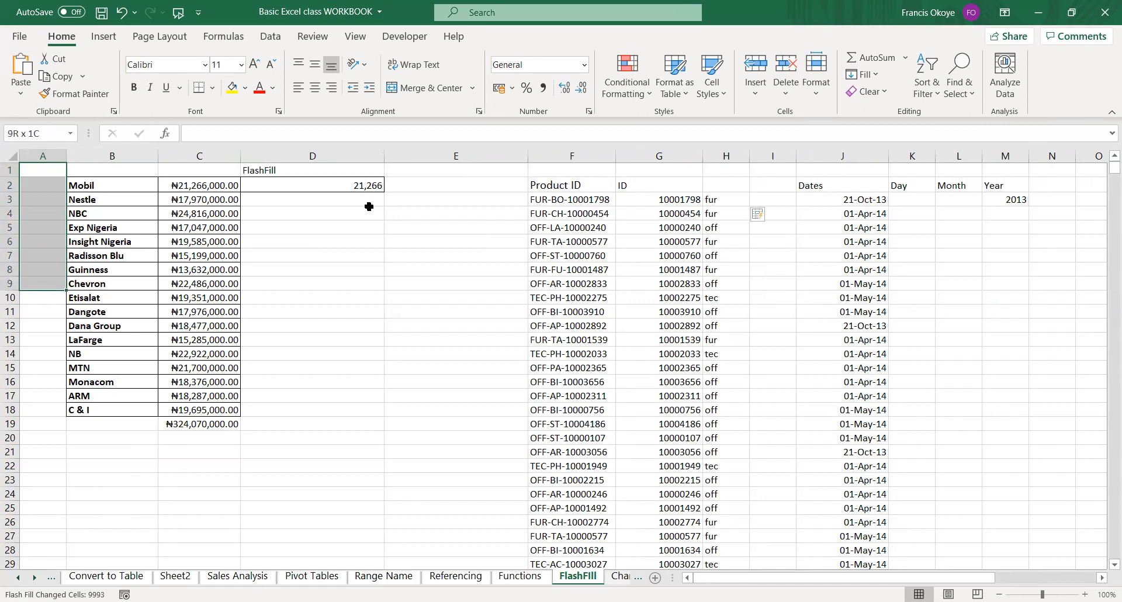
{"action": "key", "text": "ctrl+shift+Down"}
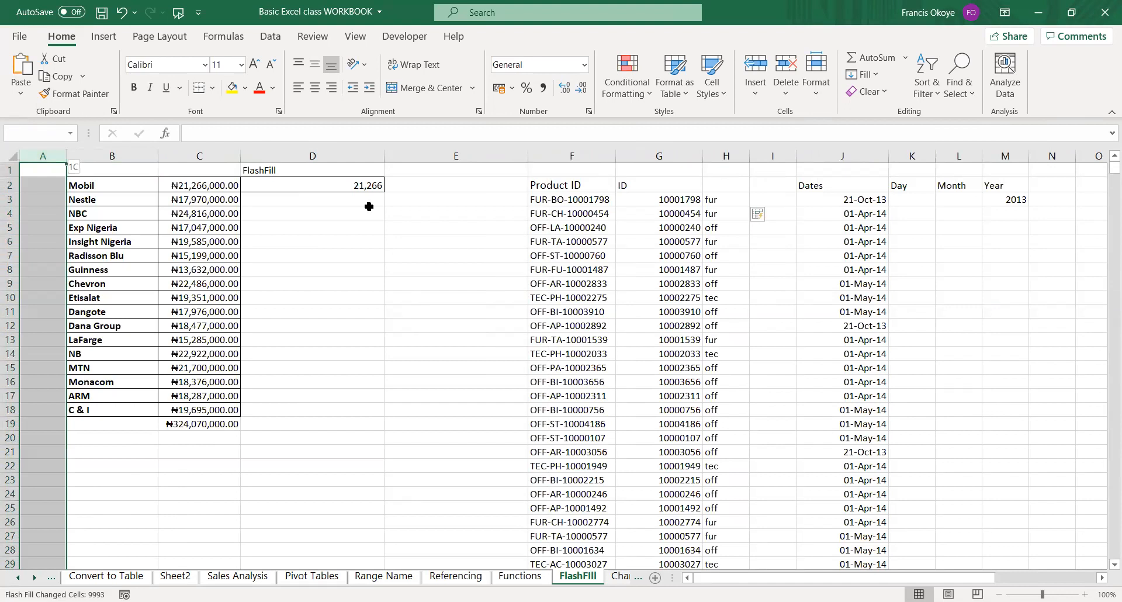
{"action": "key", "text": "Right"}
{"action": "key", "text": "Down"}
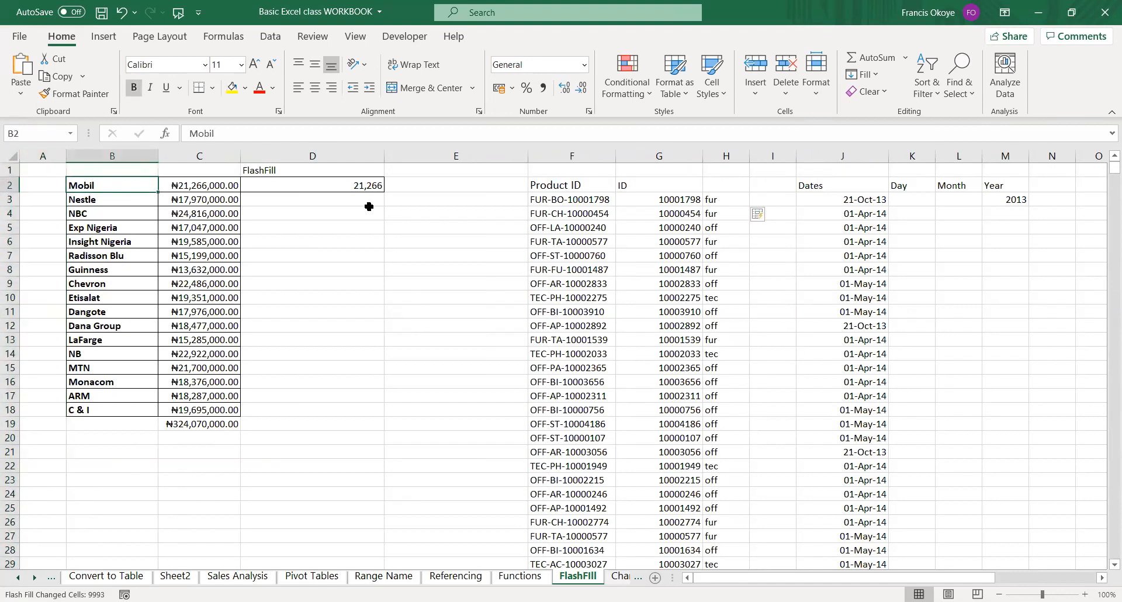
{"action": "key", "text": "Right"}
{"action": "key", "text": "Left"}
{"action": "key", "text": "Right"}
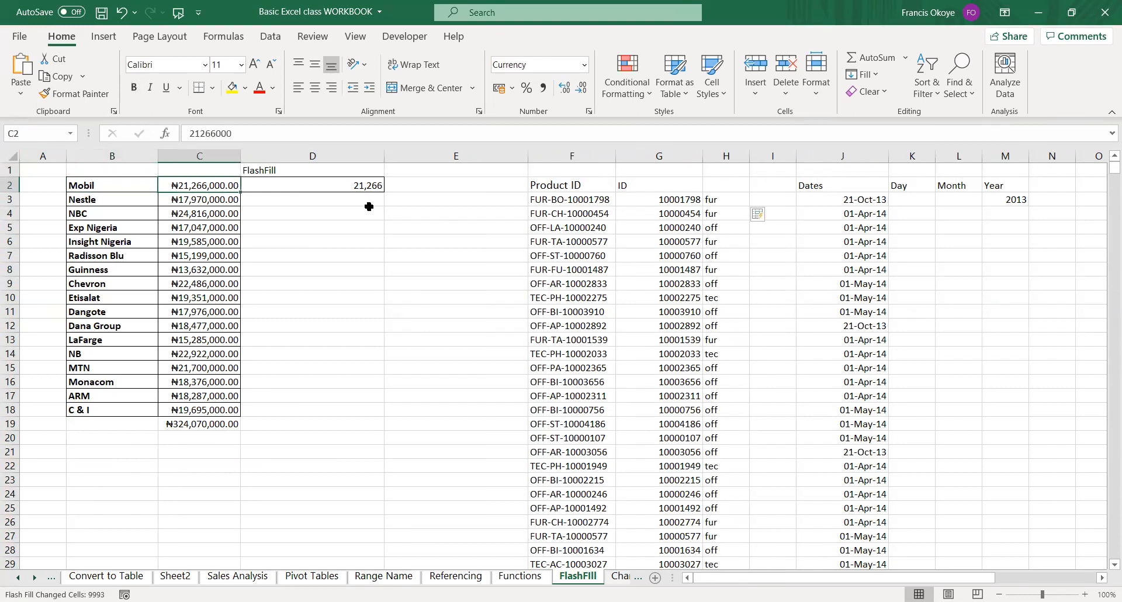
{"action": "key", "text": "shift+Down"}
{"action": "key", "text": "Up"}
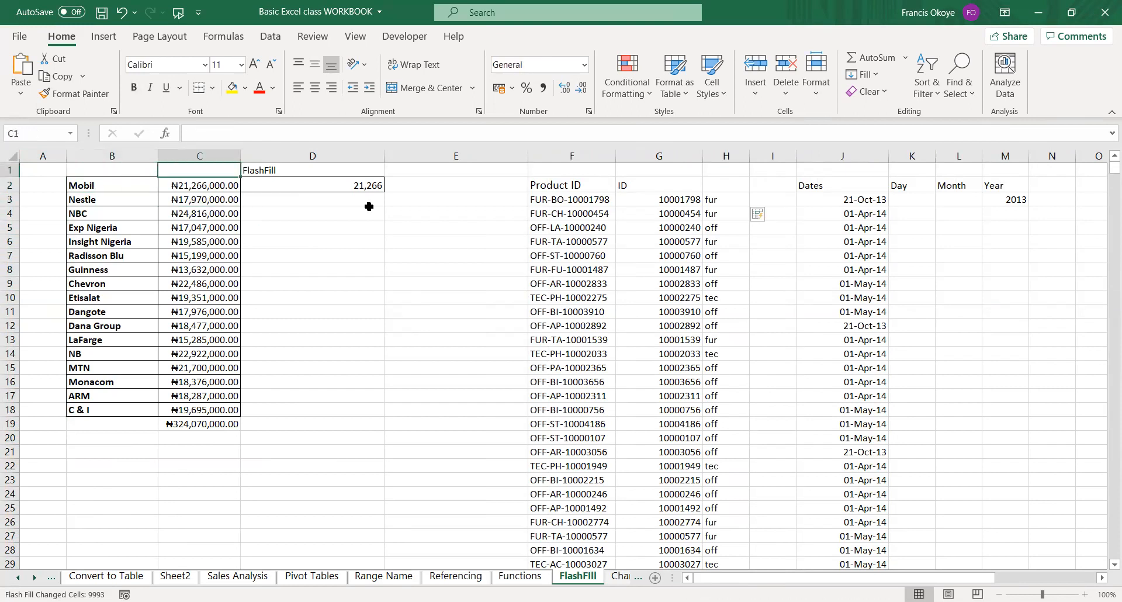
{"action": "key", "text": "Left"}
{"action": "key", "text": "Left"}
{"action": "key", "text": "Right"}
{"action": "key", "text": "Down"}
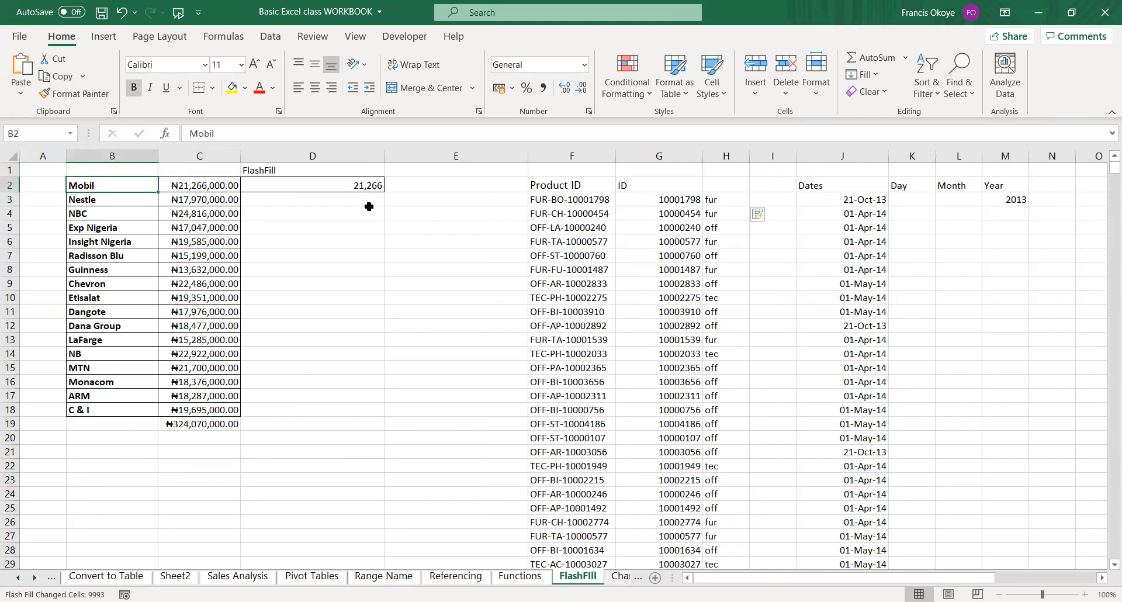
{"action": "key", "text": "Left"}
{"action": "key", "text": "Right"}
{"action": "key", "text": "Down"}
{"action": "key", "text": "Right"}
{"action": "key", "text": "Right"}
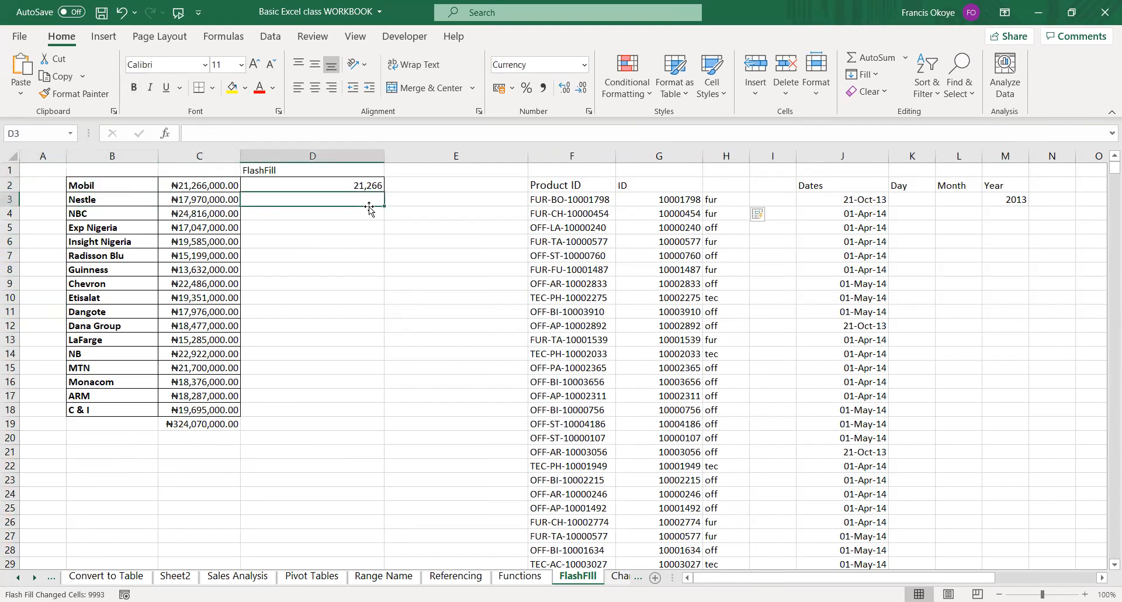
Enter the example "Mobil" in E2, correcting the mistyped entry.
{"action": "key", "text": "Up"}
{"action": "key", "text": "Right"}
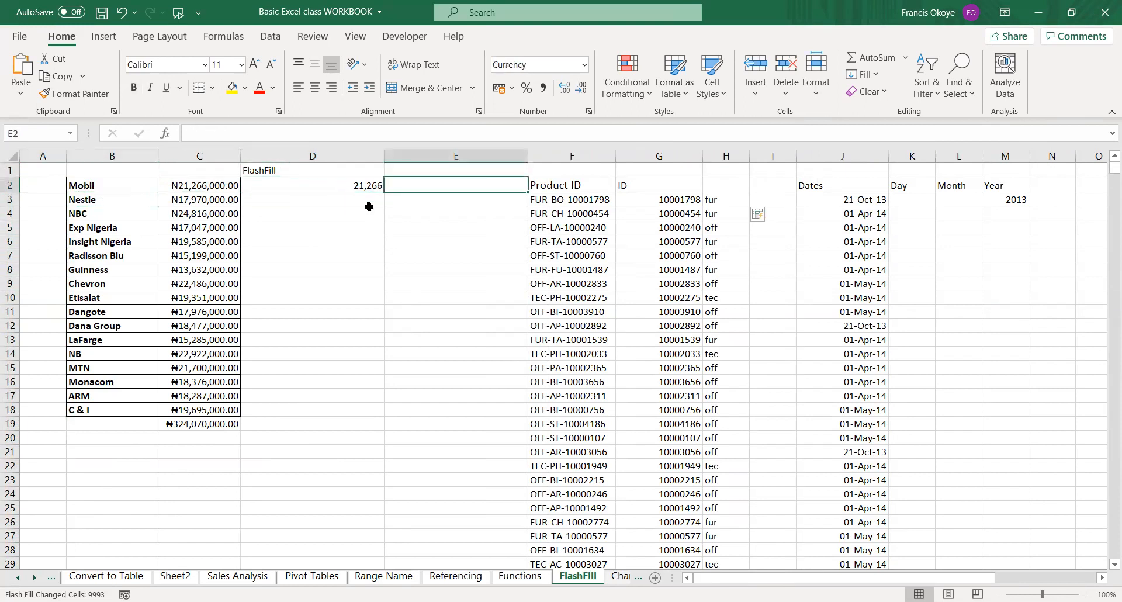
{"action": "type", "text": "Mobill"}
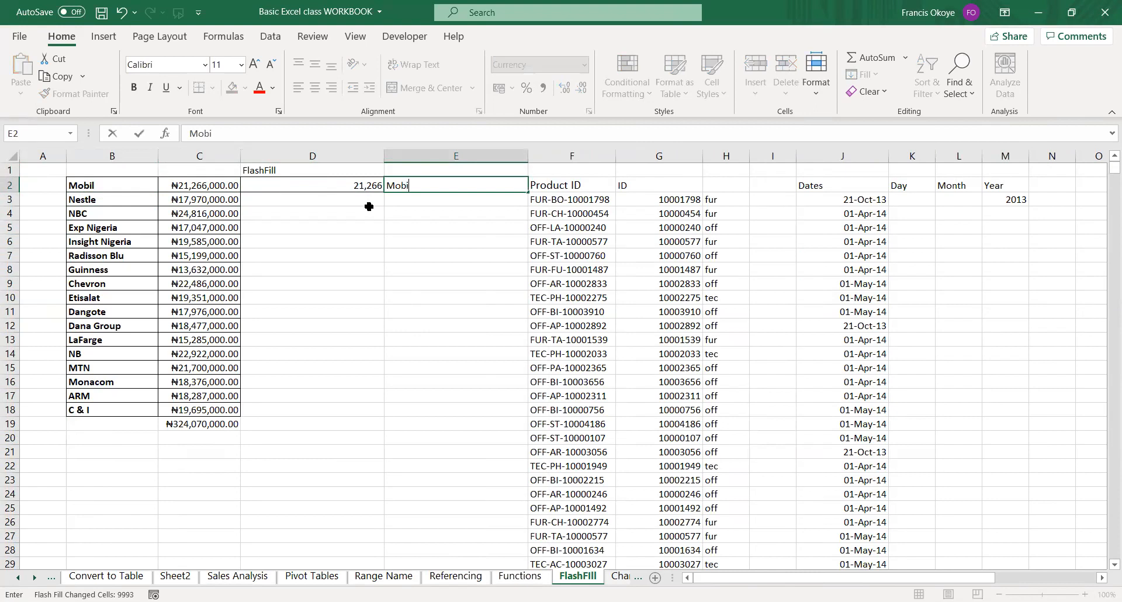
{"action": "key", "text": "Return"}
{"action": "key", "text": "Up"}
{"action": "key", "text": "BackSpace"}
{"action": "type", "text": "Mobil"}
{"action": "key", "text": "Return"}
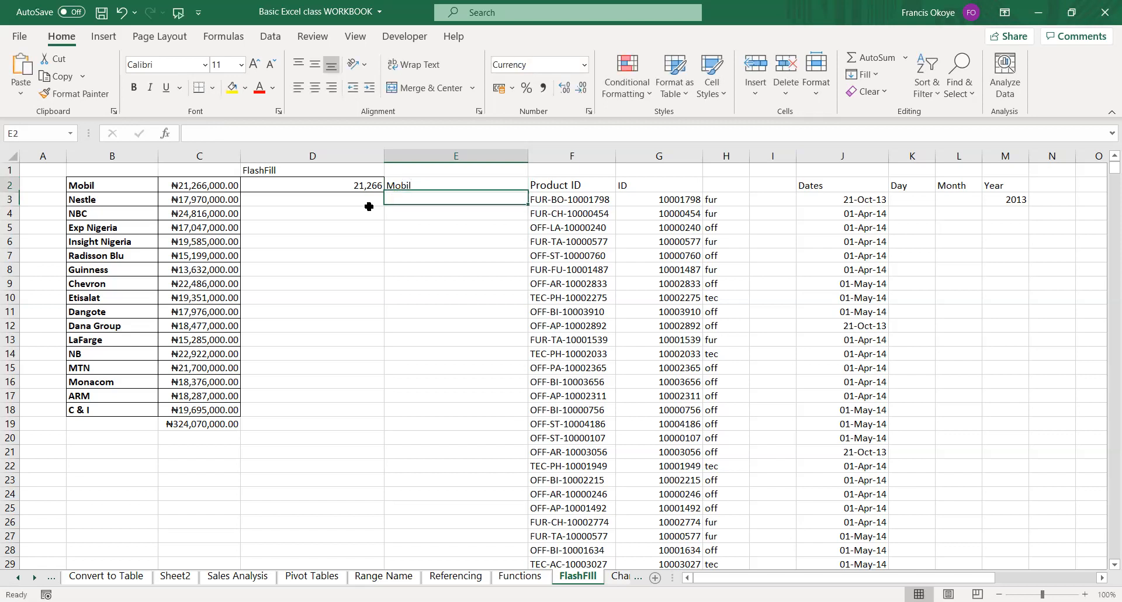
Flash Fill the company names in column E from E2 to E18.
{"action": "key", "text": "Up"}
{"action": "key", "text": "shift+Down"}
{"action": "key", "text": "shift+Down"}
{"action": "key", "text": "shift+Down"}
{"action": "key", "text": "shift+Down"}
{"action": "key", "text": "shift+Down"}
{"action": "key", "text": "shift+Down"}
{"action": "key", "text": "shift+Down"}
{"action": "key", "text": "shift+Down"}
{"action": "key", "text": "shift+Down"}
{"action": "key", "text": "shift+Down"}
{"action": "key", "text": "shift+Down"}
{"action": "key", "text": "shift+Down"}
{"action": "key", "text": "shift+Down"}
{"action": "key", "text": "shift+Down"}
{"action": "key", "text": "shift+Down"}
{"action": "key", "text": "shift+Down"}
{"action": "key", "text": "shift+Down"}
{"action": "key", "text": "shift+Down"}
{"action": "key", "text": "shift+Down"}
{"action": "key", "text": "shift+Up"}
{"action": "key", "text": "shift+Up"}
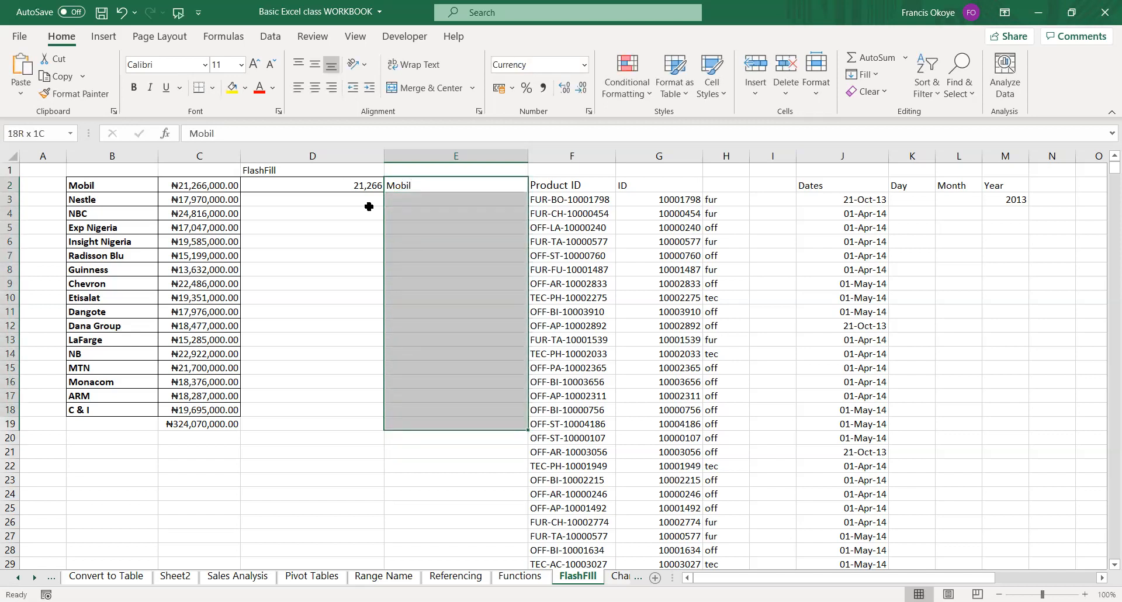
{"action": "key", "text": "shift+Up"}
{"action": "key", "text": "ctrl+e"}
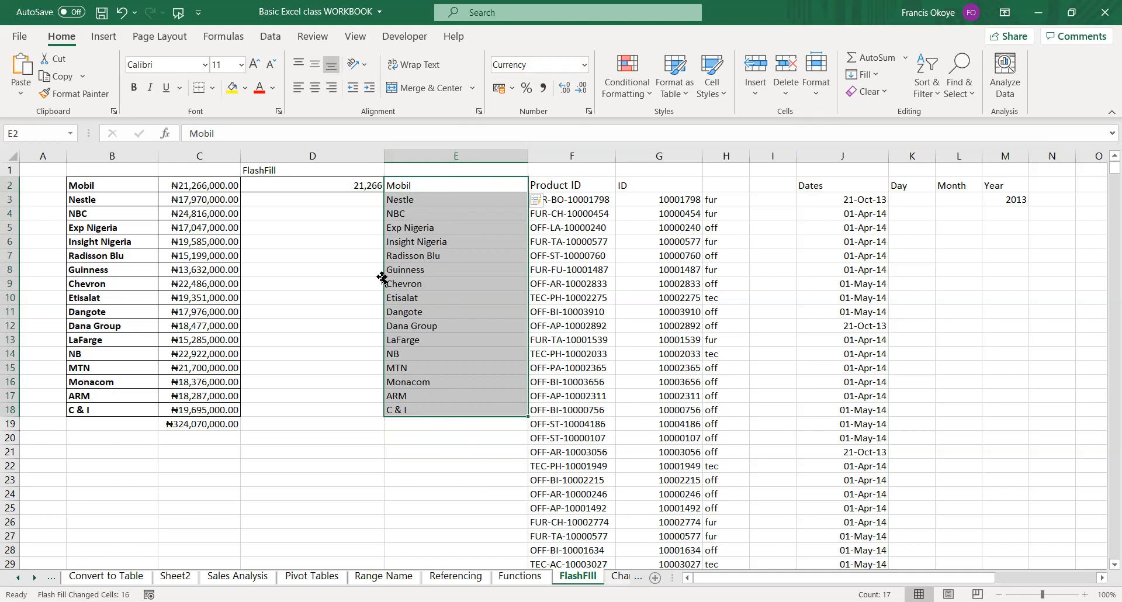
{"action": "left_click", "coordinate": [343, 185]}
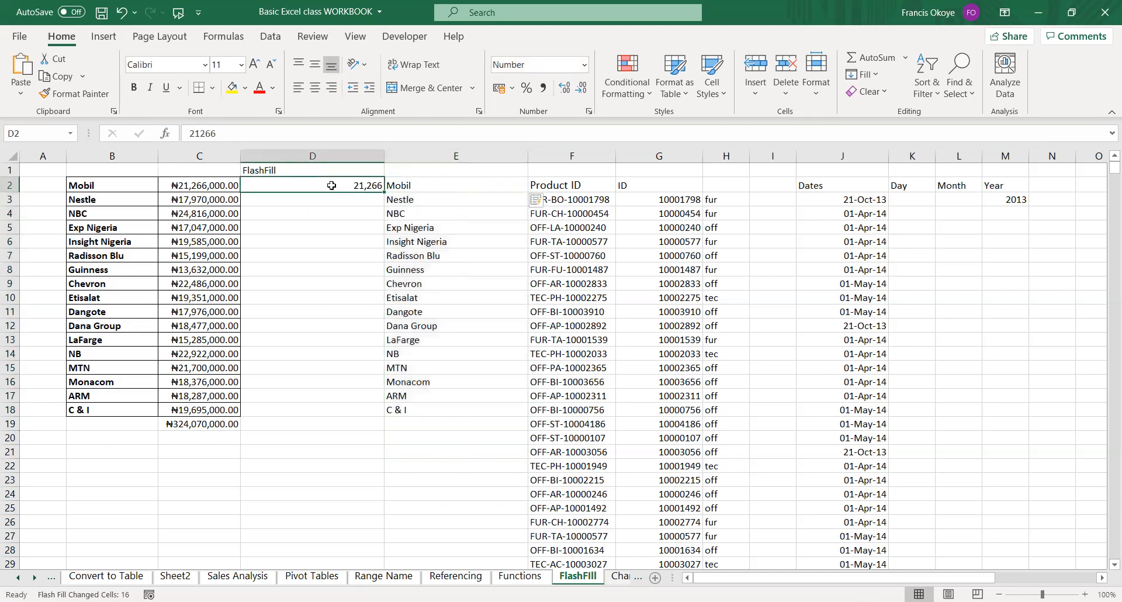
{"action": "left_click", "coordinate": [215, 186]}
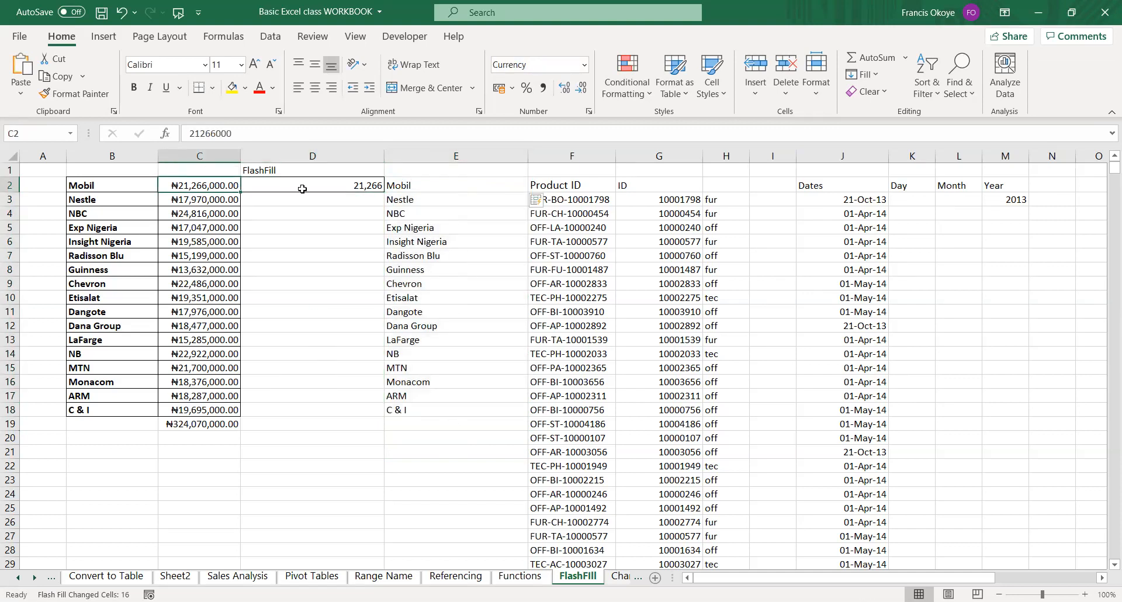
{"action": "left_click", "coordinate": [323, 186]}
{"action": "left_click", "coordinate": [411, 185]}
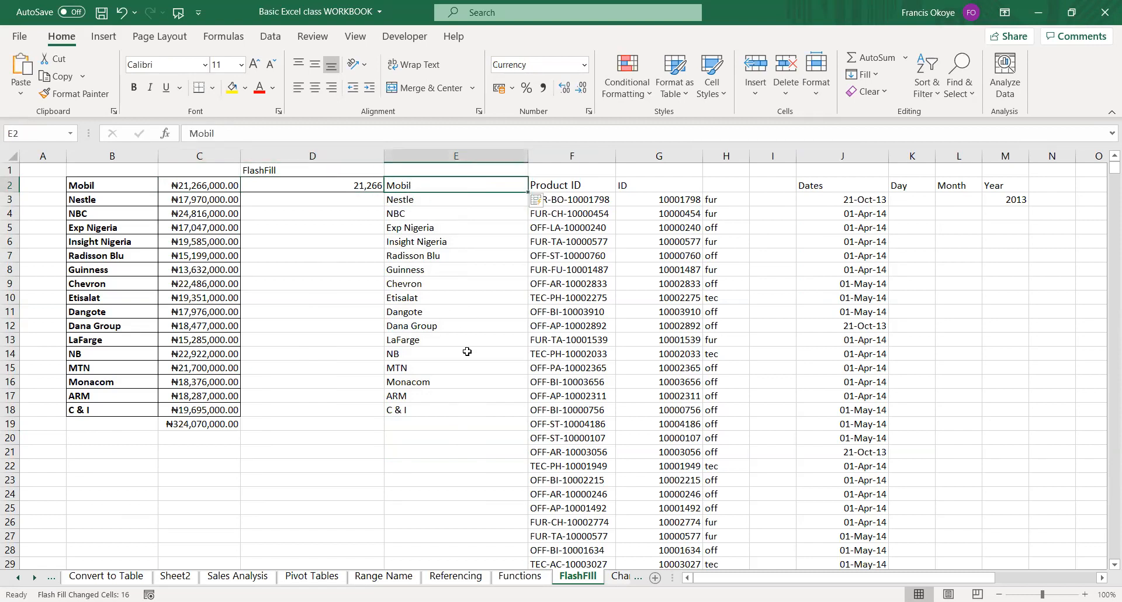
{"action": "left_click", "coordinate": [318, 155]}
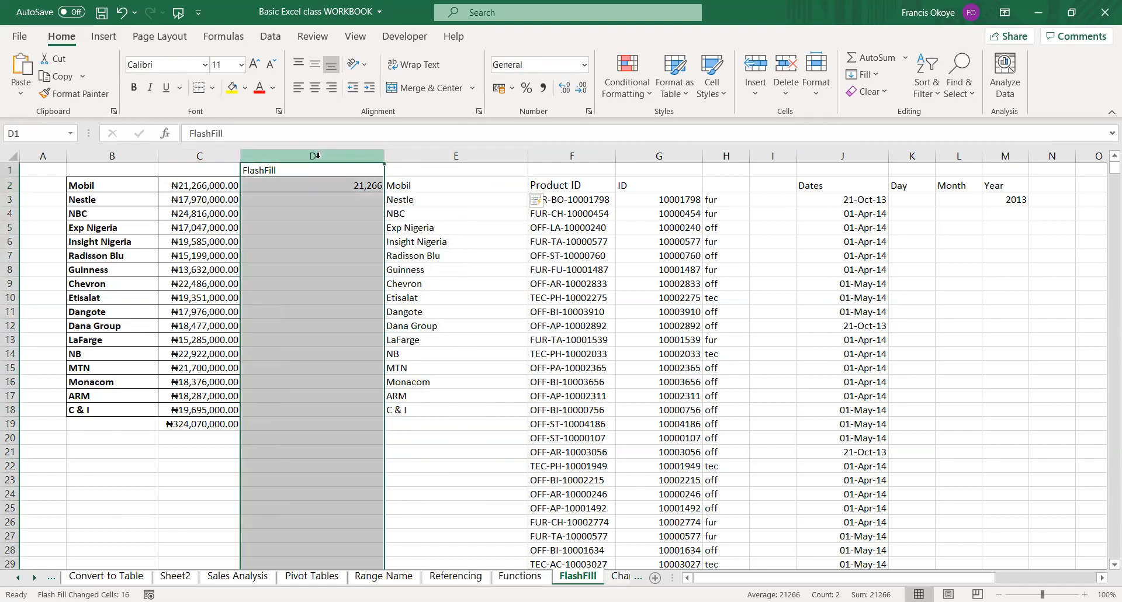
{"action": "right_click", "coordinate": [322, 156]}
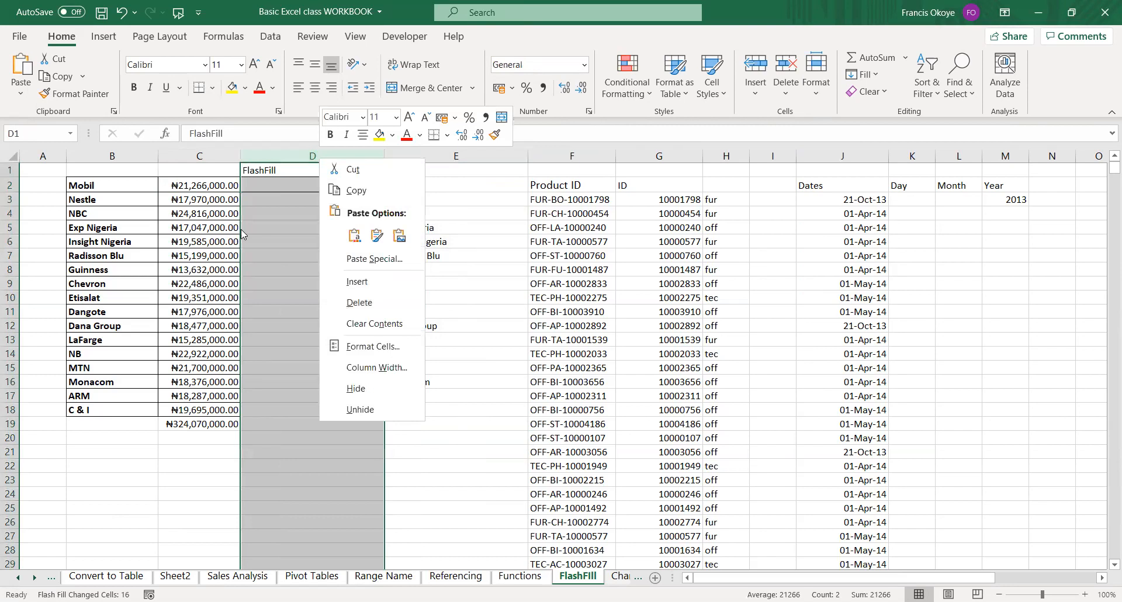
Clear the example value in D2 and the company names in column E from E2 down.
{"action": "left_click", "coordinate": [281, 183]}
{"action": "key", "text": "Delete"}
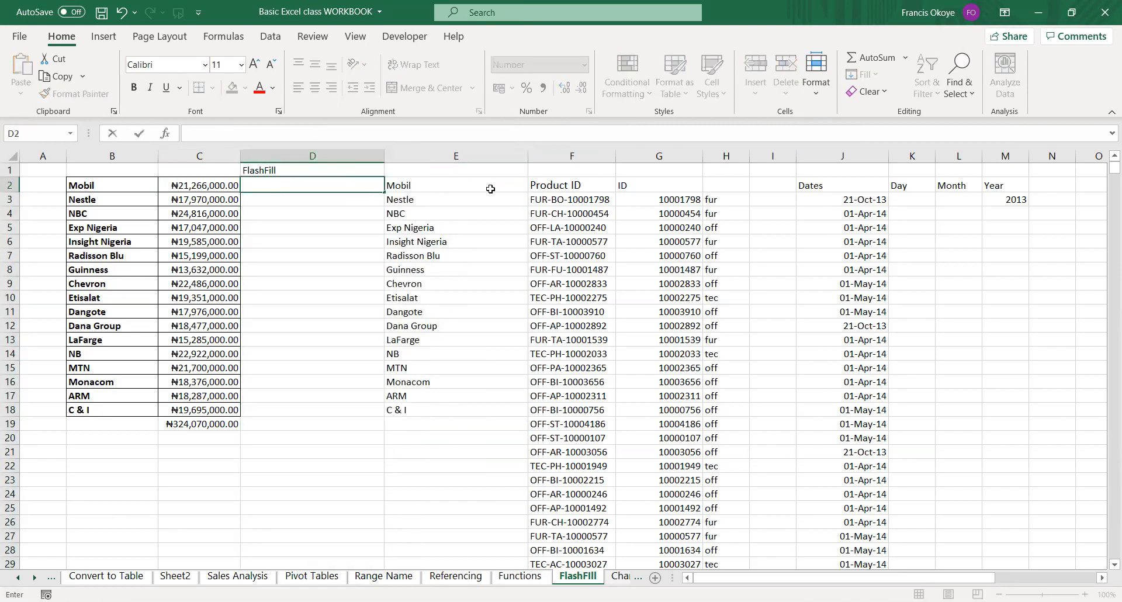
{"action": "left_click", "coordinate": [491, 190]}
{"action": "key", "text": "ctrl+shift+Down"}
{"action": "key", "text": "Delete"}
{"action": "left_click", "coordinate": [490, 188]}
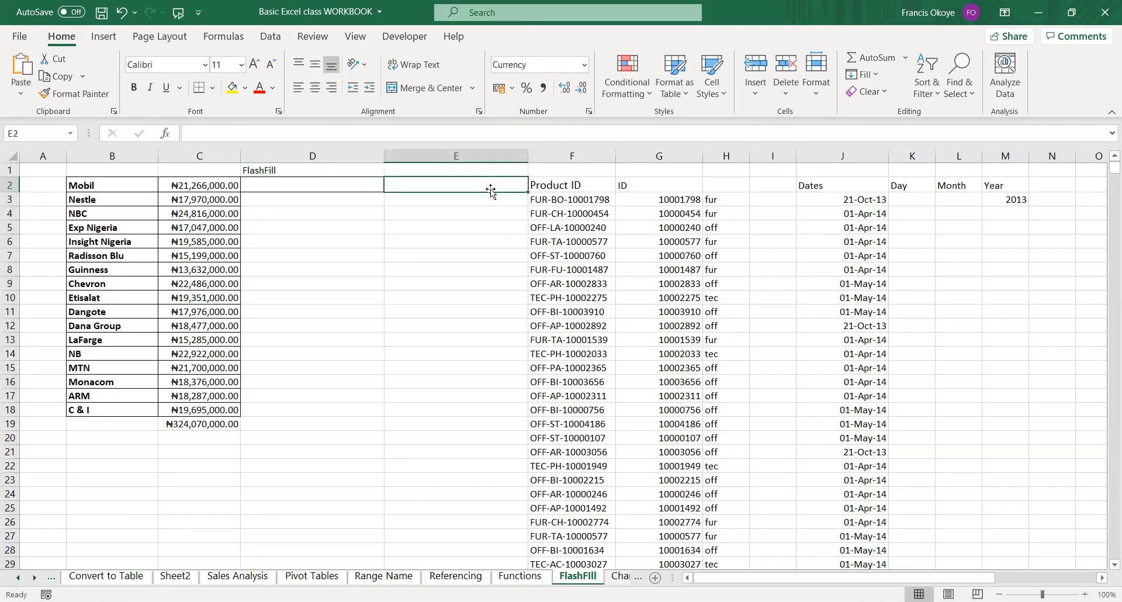
Enter the example "Mobil" in E2 and Flash Fill the company names down to E18.
{"action": "type", "text": "Mobil"}
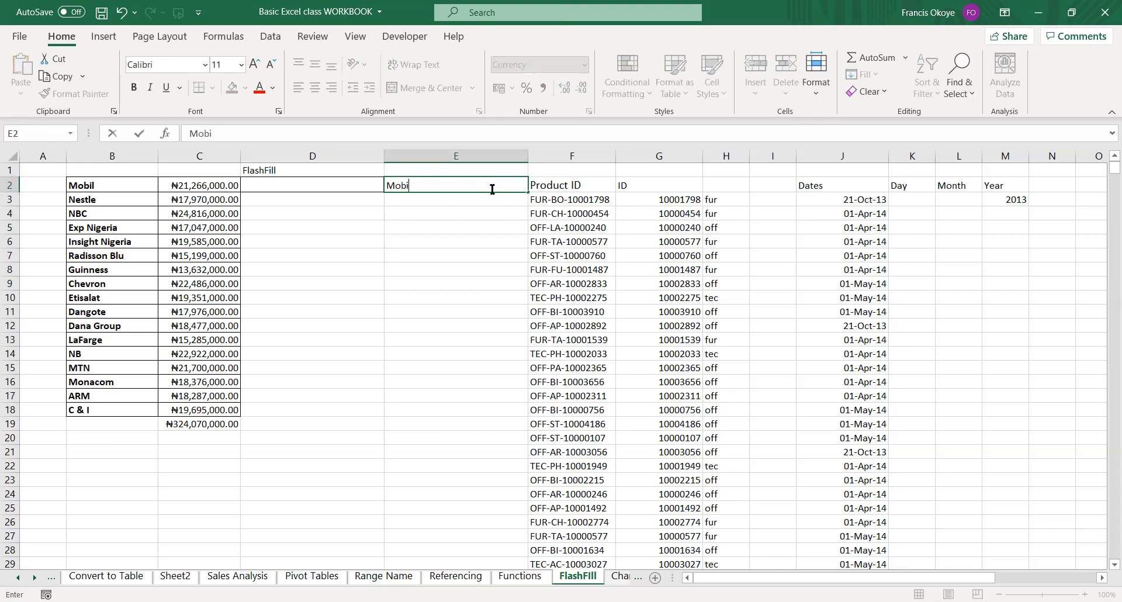
{"action": "key", "text": "Return"}
{"action": "left_click", "coordinate": [490, 188]}
{"action": "key", "text": "shift+Down"}
{"action": "key", "text": "shift+Down"}
{"action": "key", "text": "shift+Down"}
{"action": "key", "text": "shift+Down"}
{"action": "key", "text": "shift+Down"}
{"action": "key", "text": "shift+Down"}
{"action": "key", "text": "shift+Down"}
{"action": "key", "text": "shift+Down"}
{"action": "key", "text": "shift+Down"}
{"action": "key", "text": "shift+Down"}
{"action": "key", "text": "shift+Down"}
{"action": "key", "text": "shift+Down"}
{"action": "key", "text": "shift+Down"}
{"action": "key", "text": "shift+Down"}
{"action": "key", "text": "shift+Down"}
{"action": "key", "text": "shift+Down"}
{"action": "key", "text": "shift+Down"}
{"action": "key", "text": "shift+Down"}
{"action": "key", "text": "shift+Down"}
{"action": "key", "text": "shift+Up"}
{"action": "key", "text": "shift+Up"}
{"action": "key", "text": "shift+Up"}
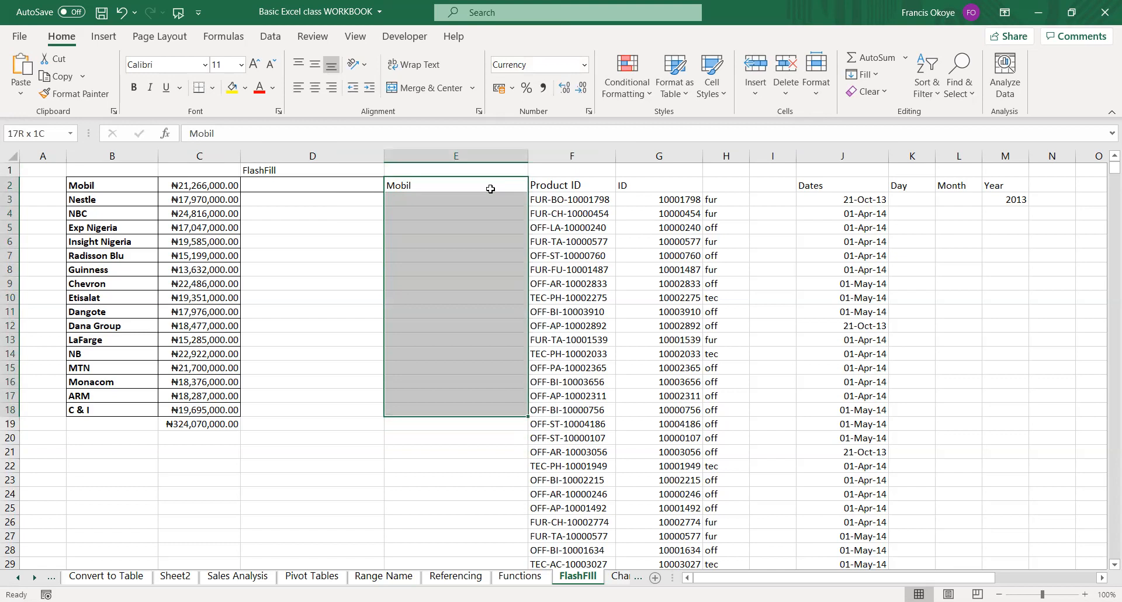
{"action": "key", "text": "ctrl+e"}
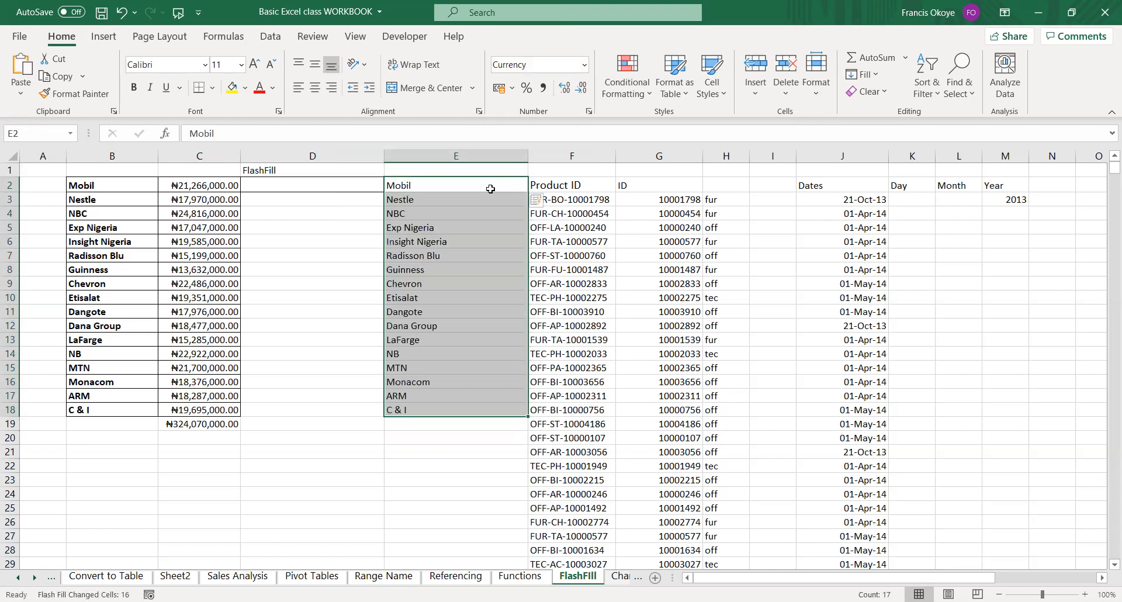
Insert a blank column before column D and clear the shifted company names from F2 down.
{"action": "left_click", "coordinate": [438, 240]}
{"action": "left_click", "coordinate": [333, 184]}
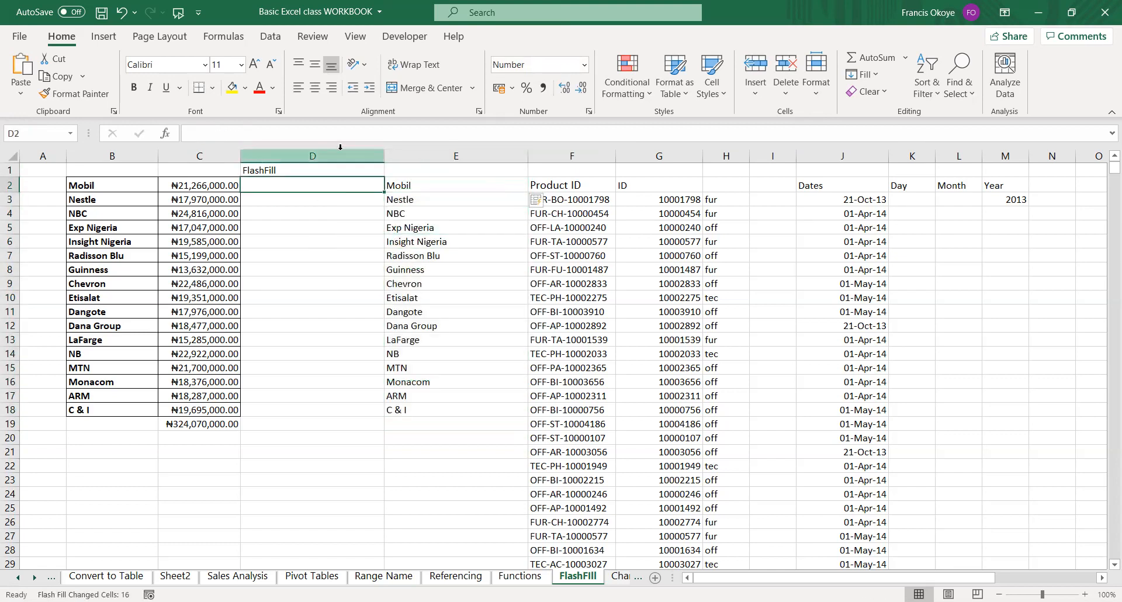
{"action": "left_click", "coordinate": [331, 153]}
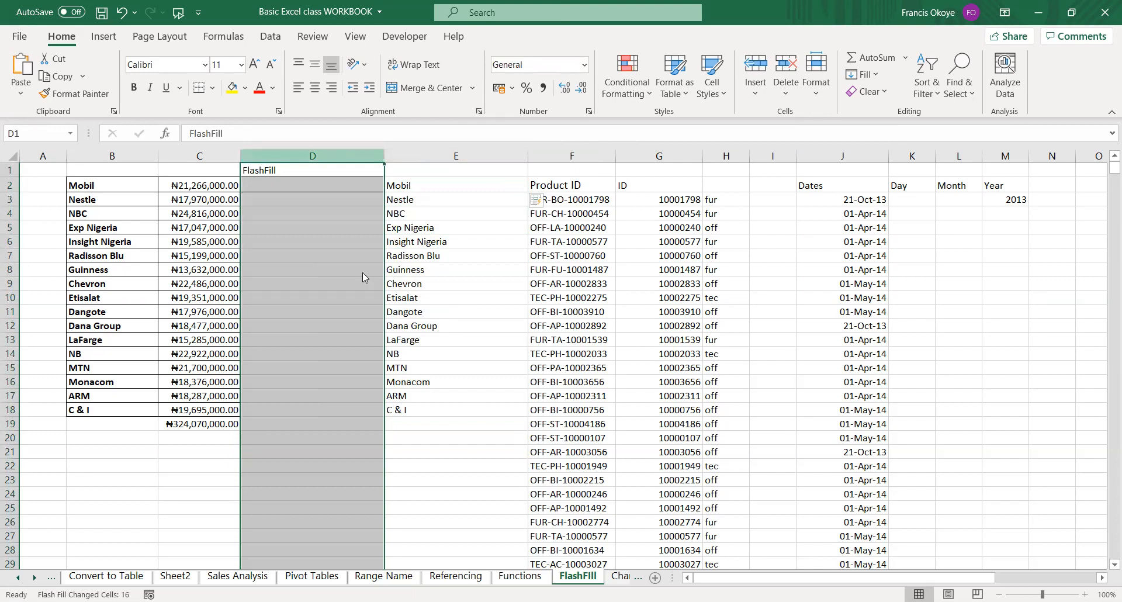
{"action": "right_click", "coordinate": [331, 154]}
{"action": "left_click", "coordinate": [366, 280]}
{"action": "left_click", "coordinate": [532, 186]}
{"action": "key", "text": "ctrl+shift+Down"}
{"action": "key", "text": "Delete"}
{"action": "left_click", "coordinate": [531, 186]}
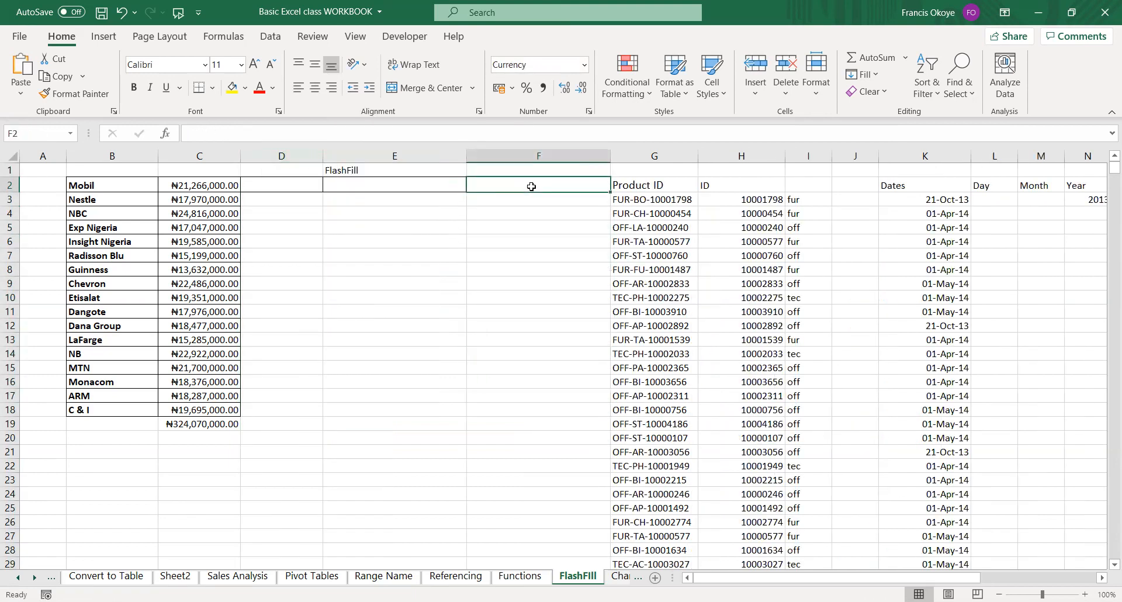
Enter "Mobil" in F2 and try to Flash Fill the company names down to F18 across the blank column.
{"action": "type", "text": "Mobil"}
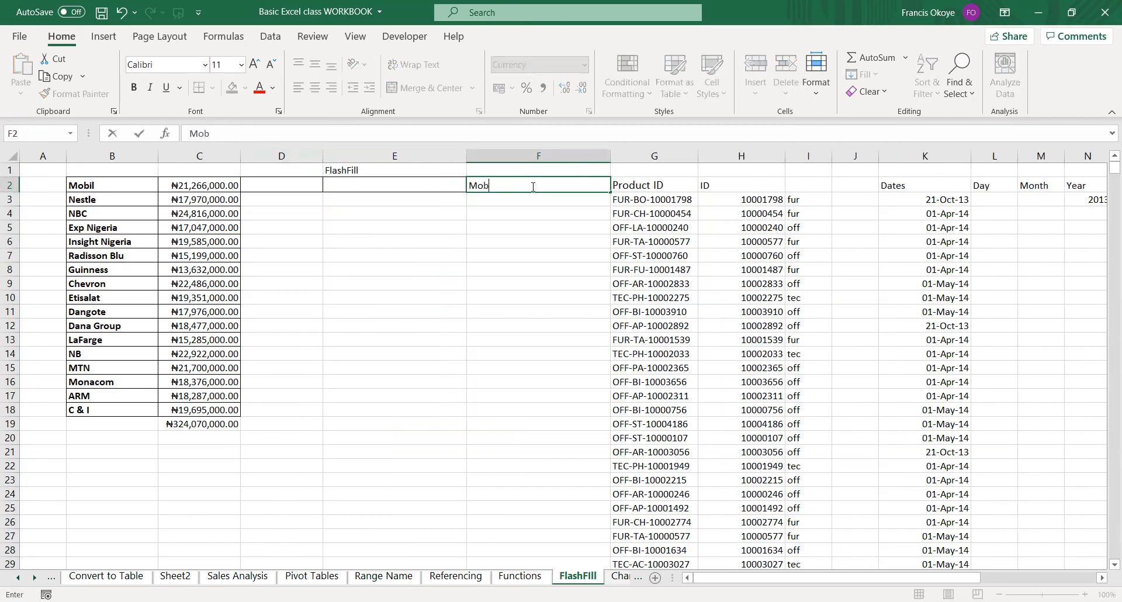
{"action": "key", "text": "Return"}
{"action": "left_click", "coordinate": [532, 186]}
{"action": "key", "text": "shift+Down"}
{"action": "key", "text": "shift+Down"}
{"action": "key", "text": "shift+Down"}
{"action": "key", "text": "shift+Down"}
{"action": "key", "text": "shift+Down"}
{"action": "key", "text": "shift+Down"}
{"action": "key", "text": "shift+Down"}
{"action": "key", "text": "shift+Down"}
{"action": "key", "text": "shift+Down"}
{"action": "key", "text": "shift+Down"}
{"action": "key", "text": "shift+Down"}
{"action": "key", "text": "shift+Down"}
{"action": "key", "text": "shift+Down"}
{"action": "key", "text": "shift+Down"}
{"action": "key", "text": "shift+Down"}
{"action": "key", "text": "shift+Down"}
{"action": "key", "text": "shift+Down"}
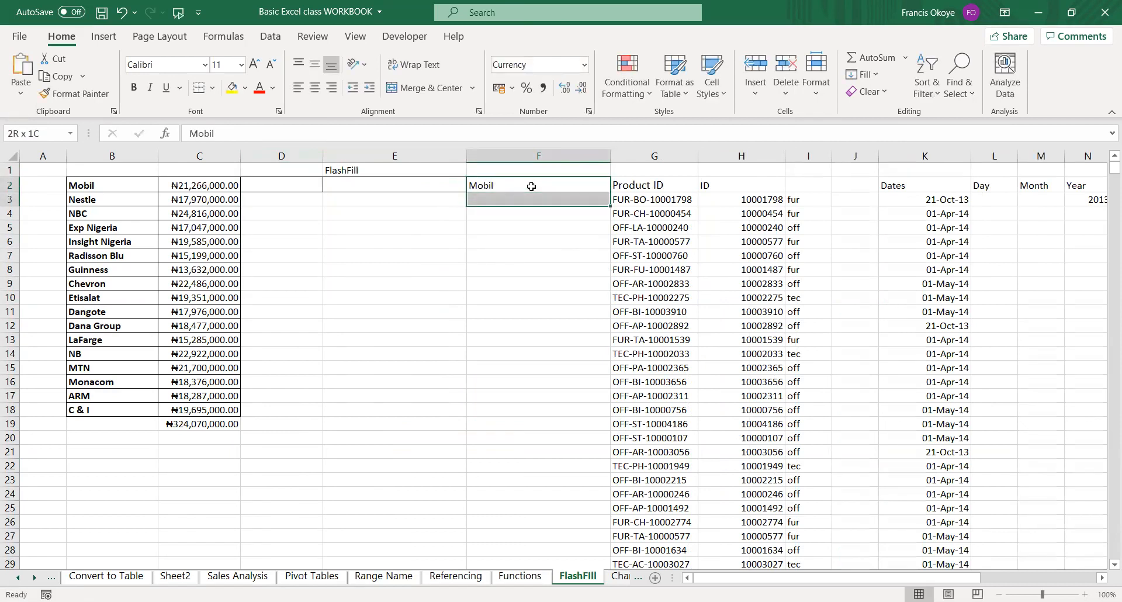
{"action": "key", "text": "shift+Up"}
{"action": "key", "text": "ctrl+e"}
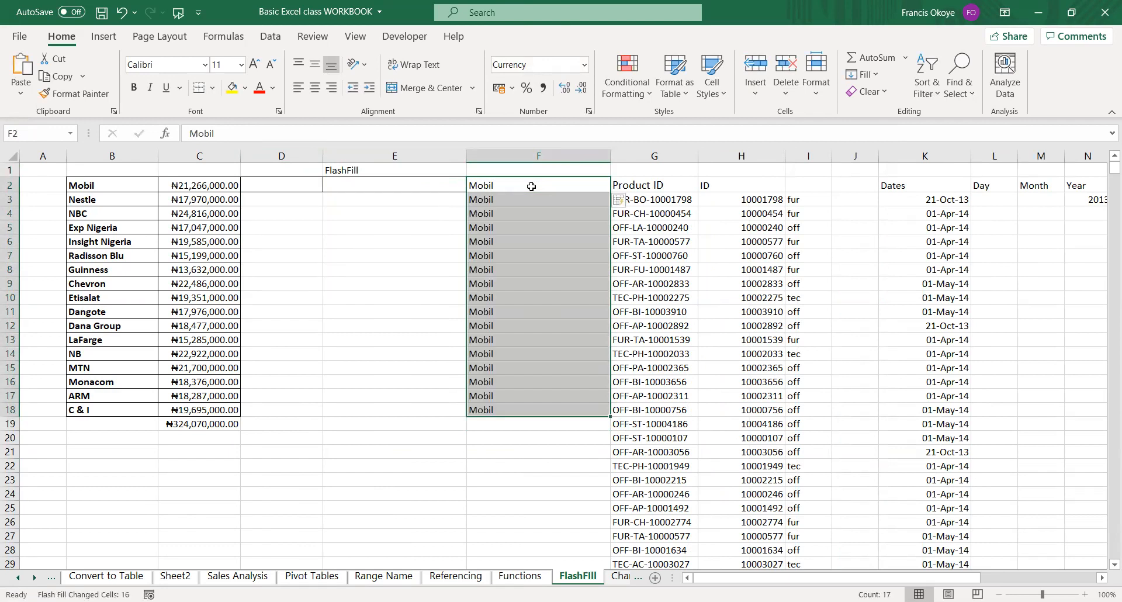
Undo the Flash Fill attempt in column F, the cleared names and the column insertion.
{"action": "key", "text": "ctrl+z"}
{"action": "key", "text": "ctrl+z"}
{"action": "key", "text": "ctrl+z"}
{"action": "key", "text": "ctrl+z"}
{"action": "key", "text": "ctrl+z"}
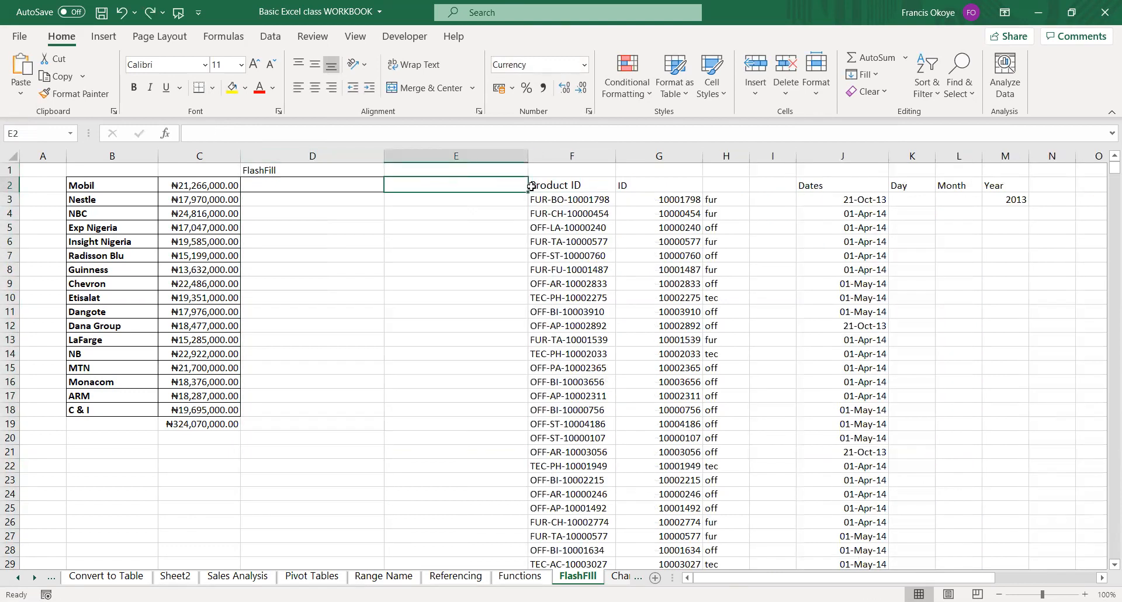
Enter 21 in K3 as the example day for the first date.
{"action": "left_click", "coordinate": [761, 236]}
{"action": "left_click", "coordinate": [842, 217]}
{"action": "left_click", "coordinate": [844, 198]}
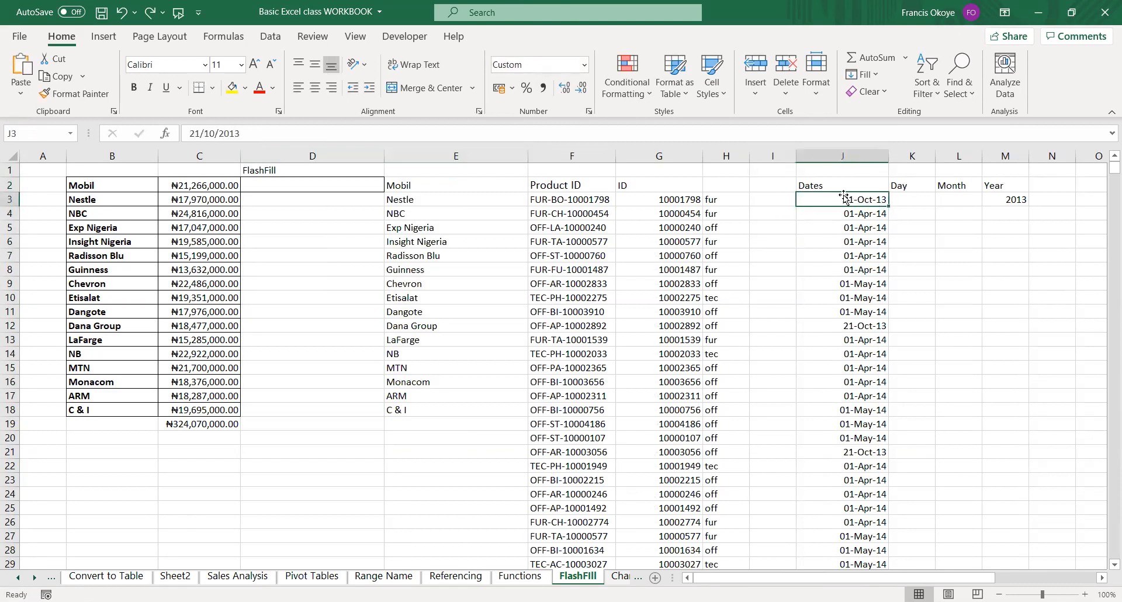
{"action": "left_click", "coordinate": [914, 194]}
{"action": "key", "text": "Right"}
{"action": "key", "text": "Right"}
{"action": "key", "text": "Right"}
{"action": "key", "text": "Right"}
{"action": "key", "text": "Right"}
{"action": "key", "text": "Right"}
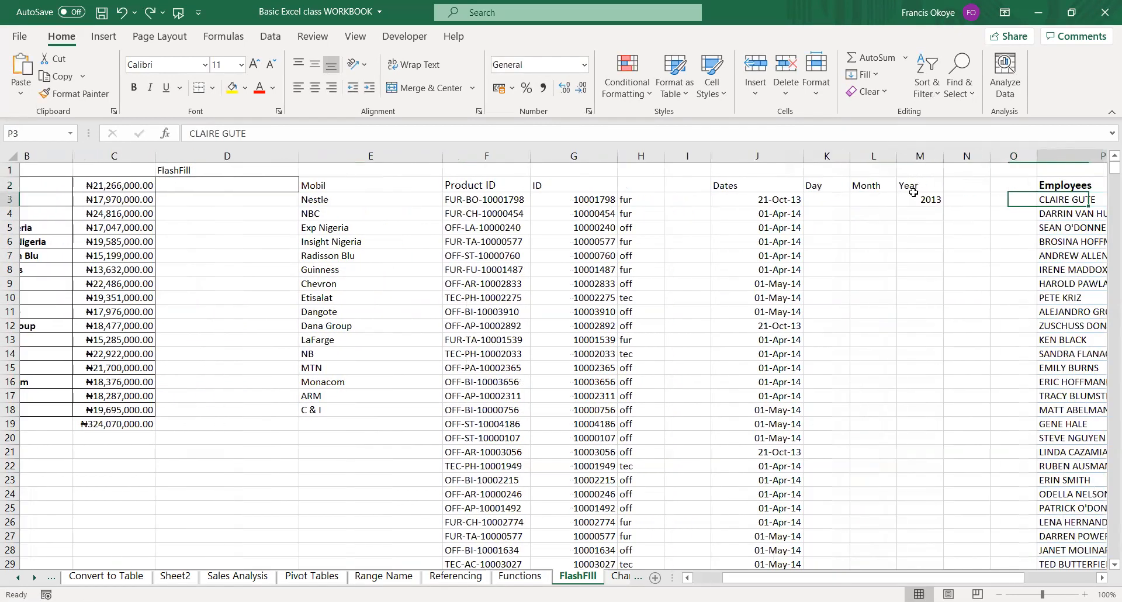
{"action": "key", "text": "Left"}
{"action": "key", "text": "Left"}
{"action": "key", "text": "Left"}
{"action": "key", "text": "Left"}
{"action": "key", "text": "Left"}
{"action": "key", "text": "Left"}
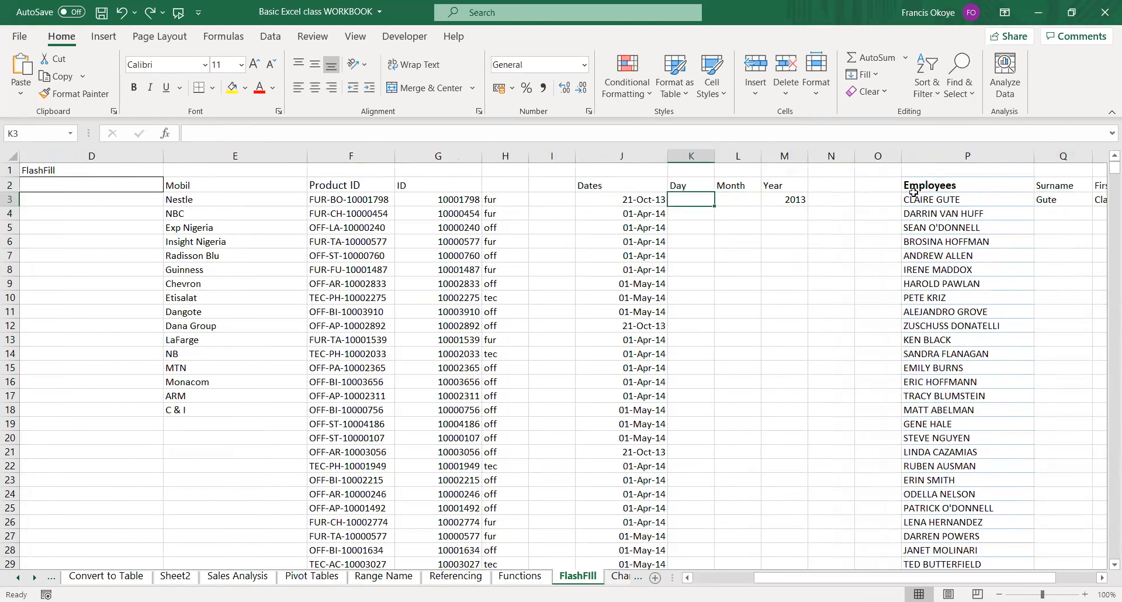
{"action": "type", "text": "21"}
{"action": "key", "text": "ctrl+Return"}
Enter OCT in L3 as the example month for the first date.
{"action": "key", "text": "Right"}
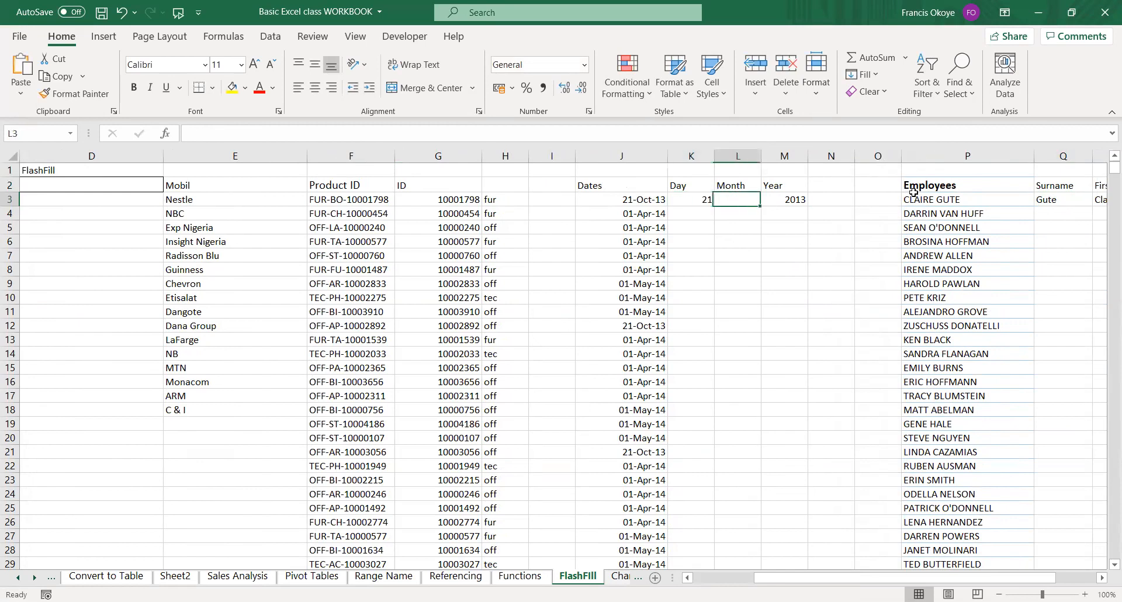
{"action": "type", "text": "oct"}
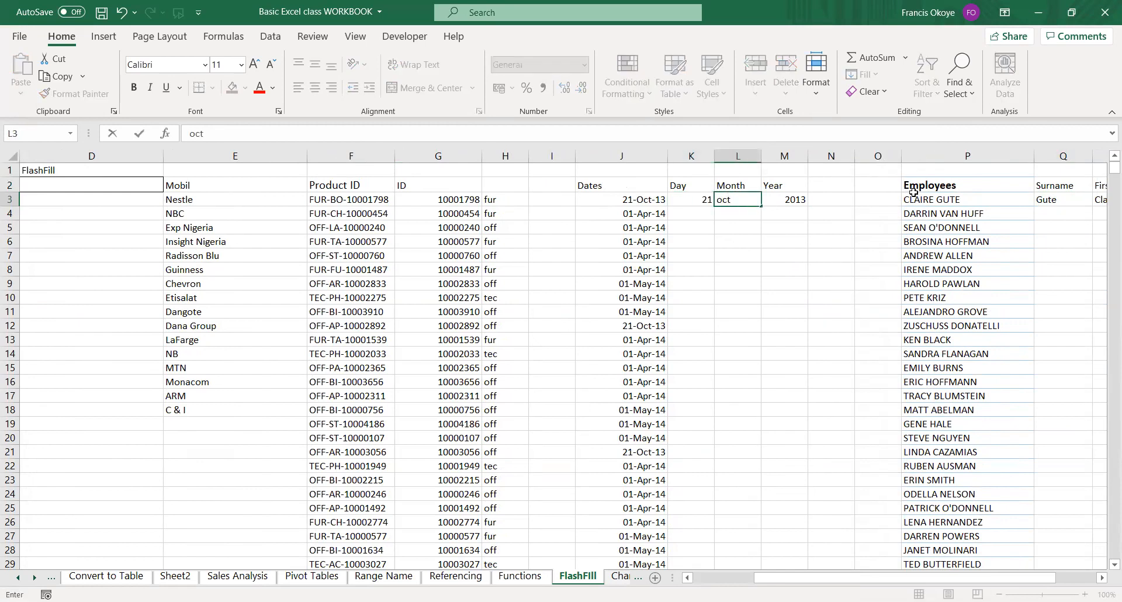
{"action": "key", "text": "ctrl+Return"}
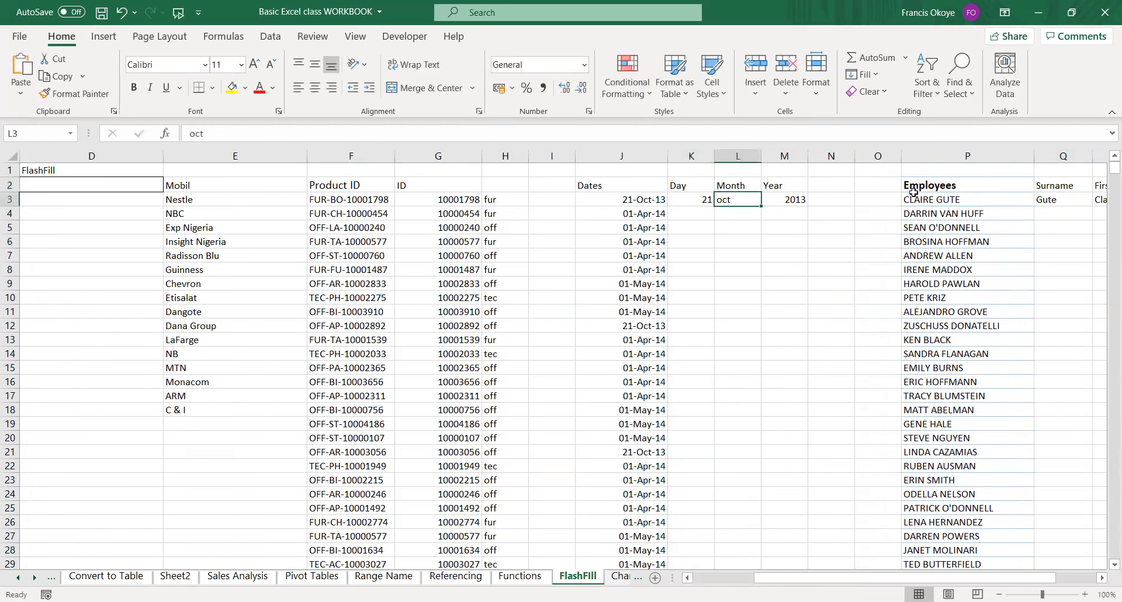
{"action": "type", "text": "OCT"}
{"action": "key", "text": "Right"}
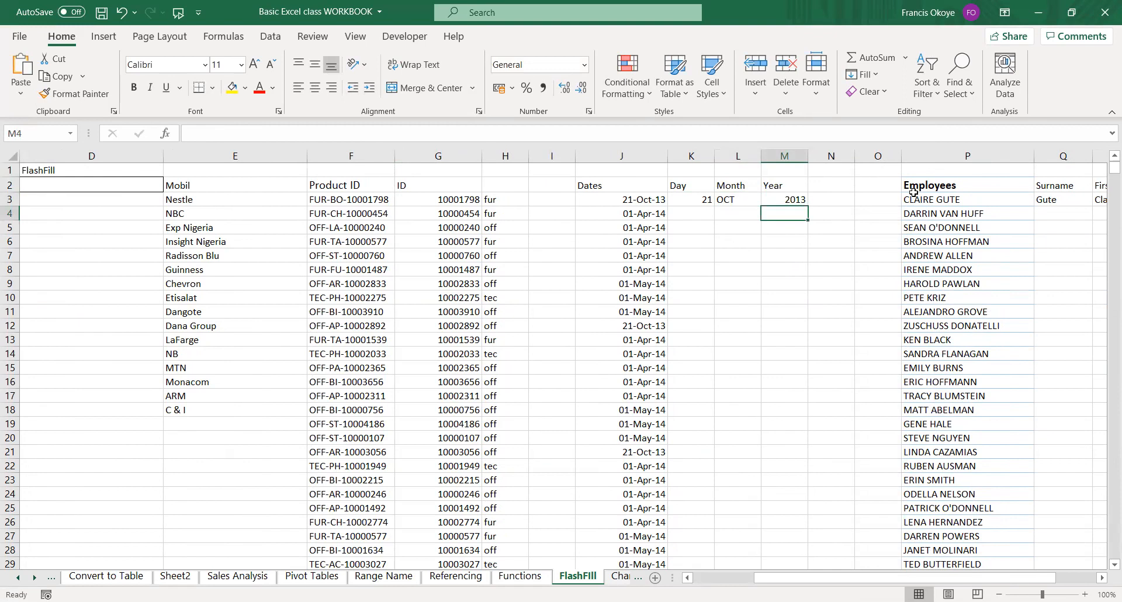
Enter 0 in K58, L58 and M58, the row just below the last date, as end markers.
{"action": "key", "text": "Left"}
{"action": "key", "text": "Left"}
{"action": "key", "text": "shift+Right"}
{"action": "key", "text": "Left"}
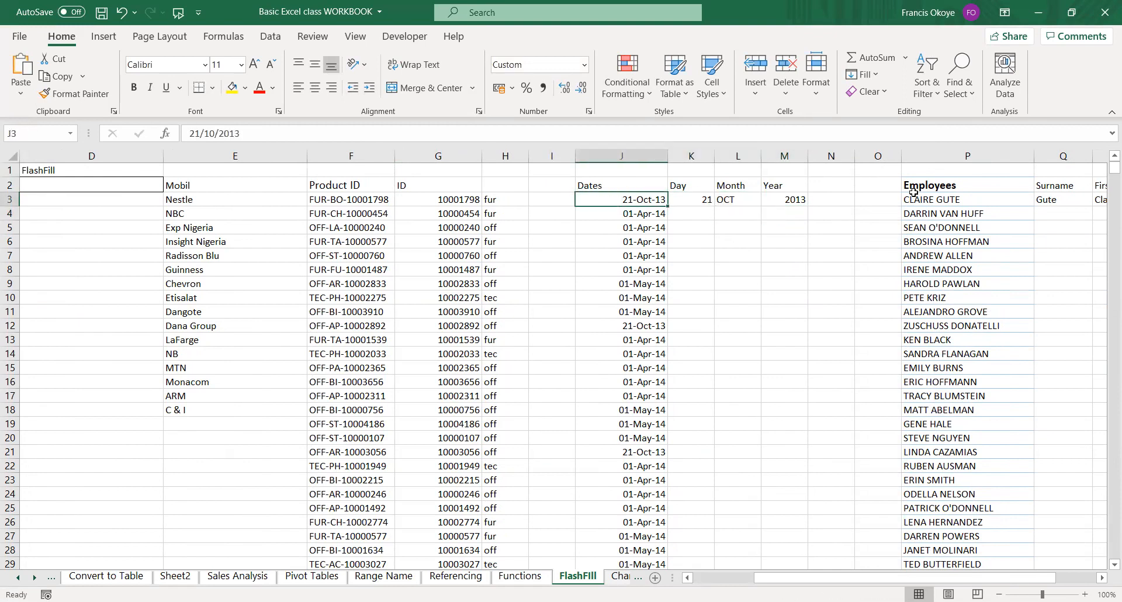
{"action": "key", "text": "ctrl+Down"}
{"action": "key", "text": "Down"}
{"action": "key", "text": "Right"}
{"action": "type", "text": "0"}
{"action": "key", "text": "Right"}
{"action": "type", "text": "0"}
{"action": "key", "text": "Right"}
{"action": "type", "text": "0"}
{"action": "key", "text": "Left"}
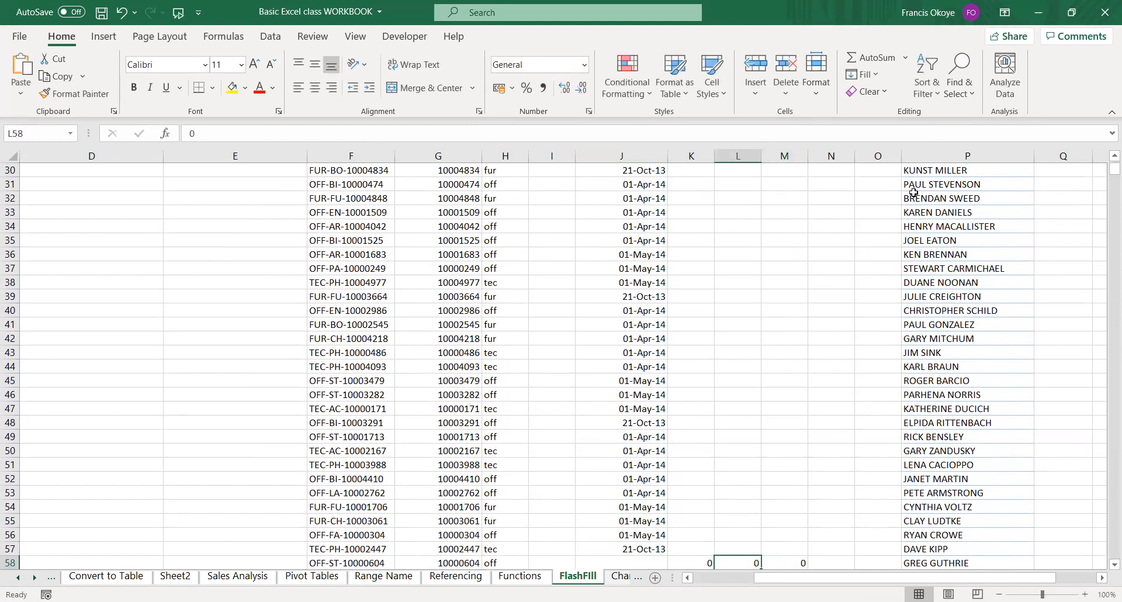
Flash Fill the Day column from the example in K3 down to the last date in row 57.
{"action": "key", "text": "ctrl+Up"}
{"action": "key", "text": "Left"}
{"action": "key", "text": "shift+Right"}
{"action": "key", "text": "shift+Right"}
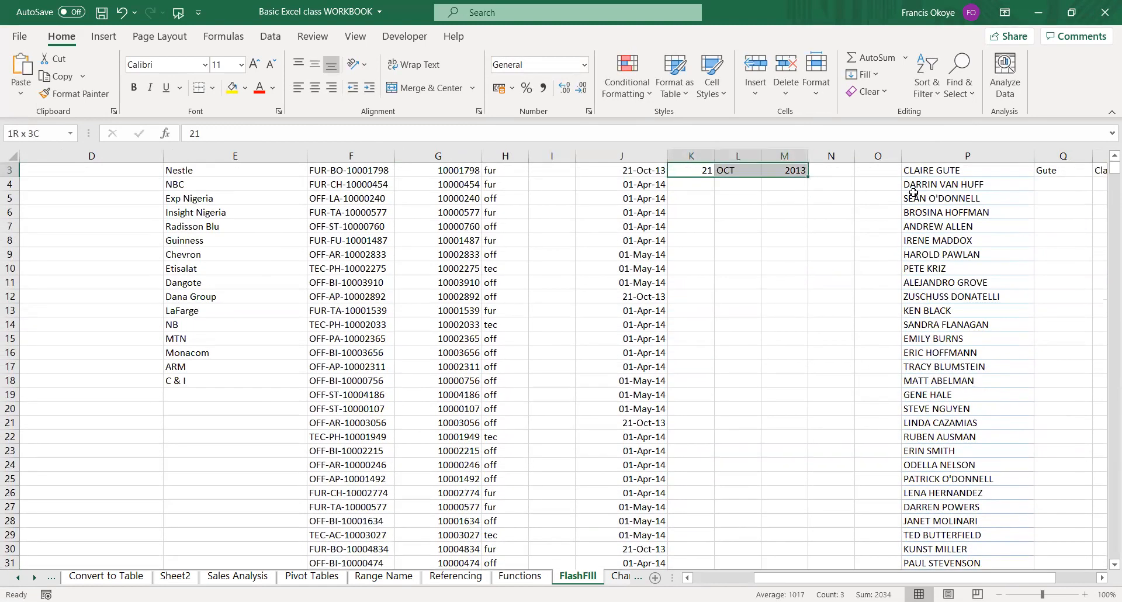
{"action": "key", "text": "ctrl+shift+Down"}
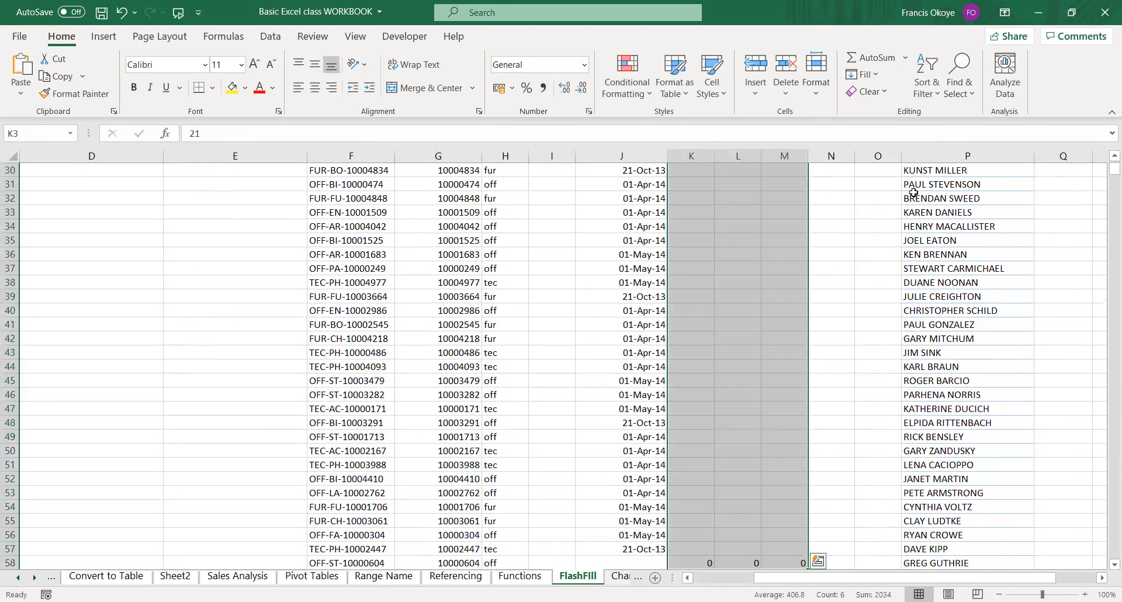
{"action": "key", "text": "Up"}
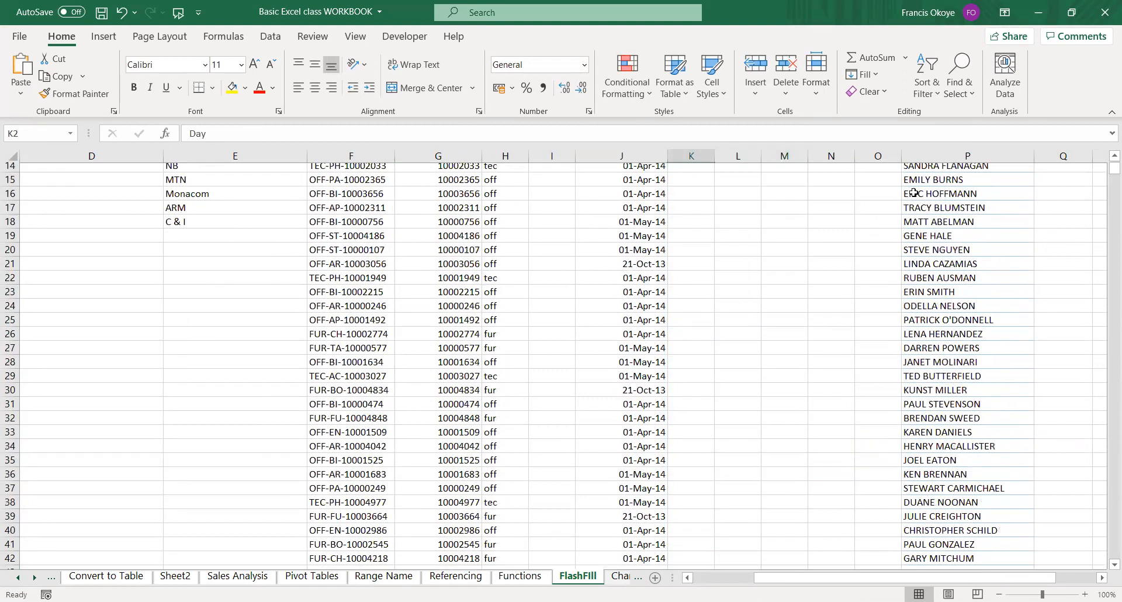
{"action": "key", "text": "Down"}
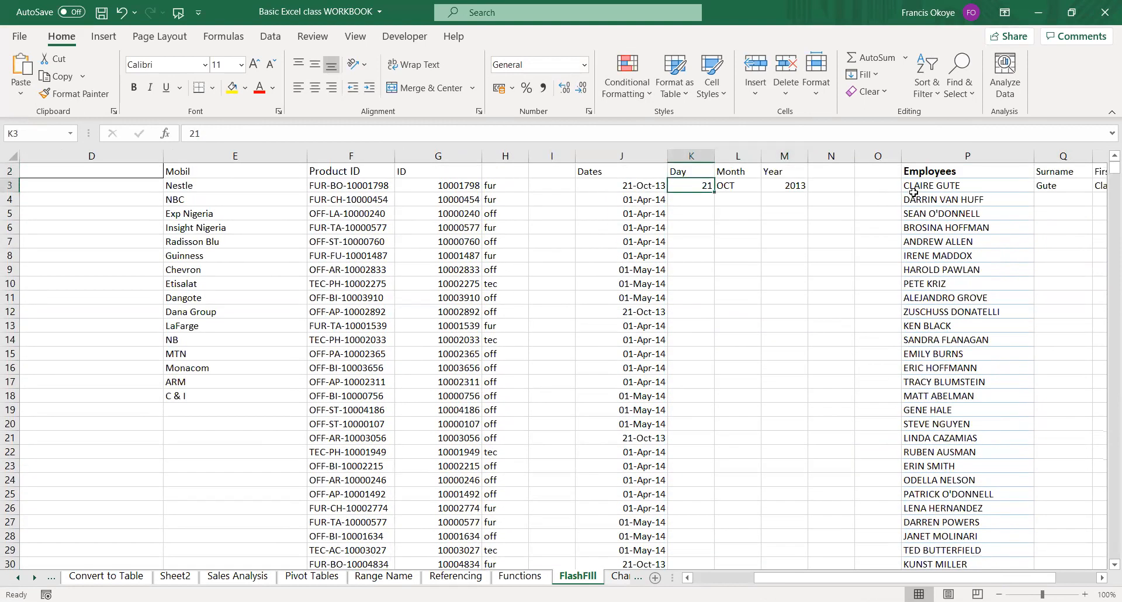
{"action": "key", "text": "ctrl+e"}
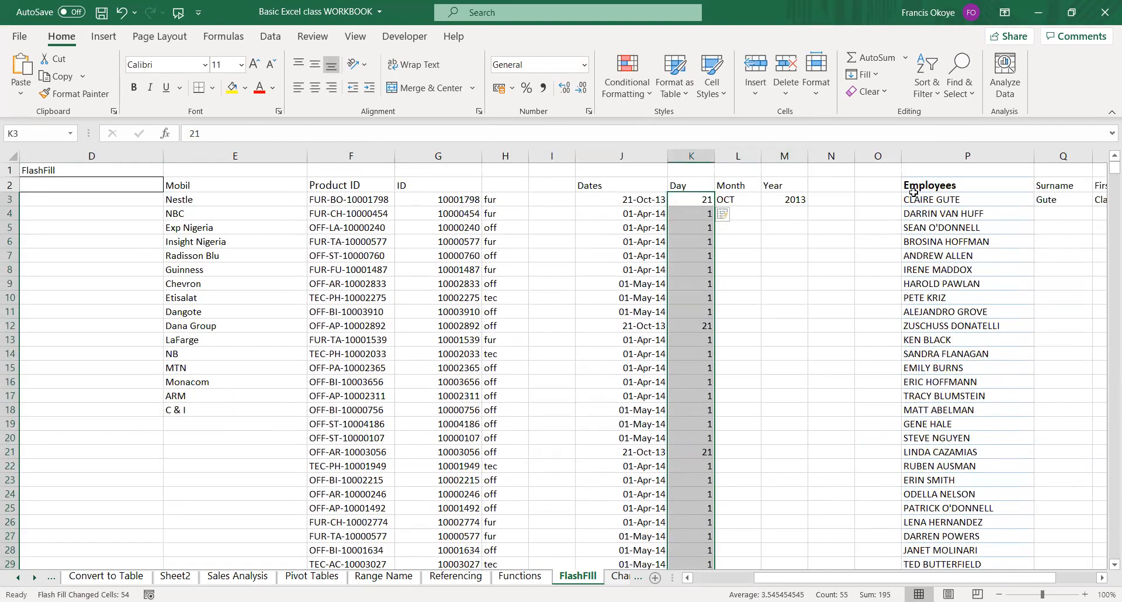
Flash Fill the Month column from the example in L3 down to the last date in row 57.
{"action": "key", "text": "Right"}
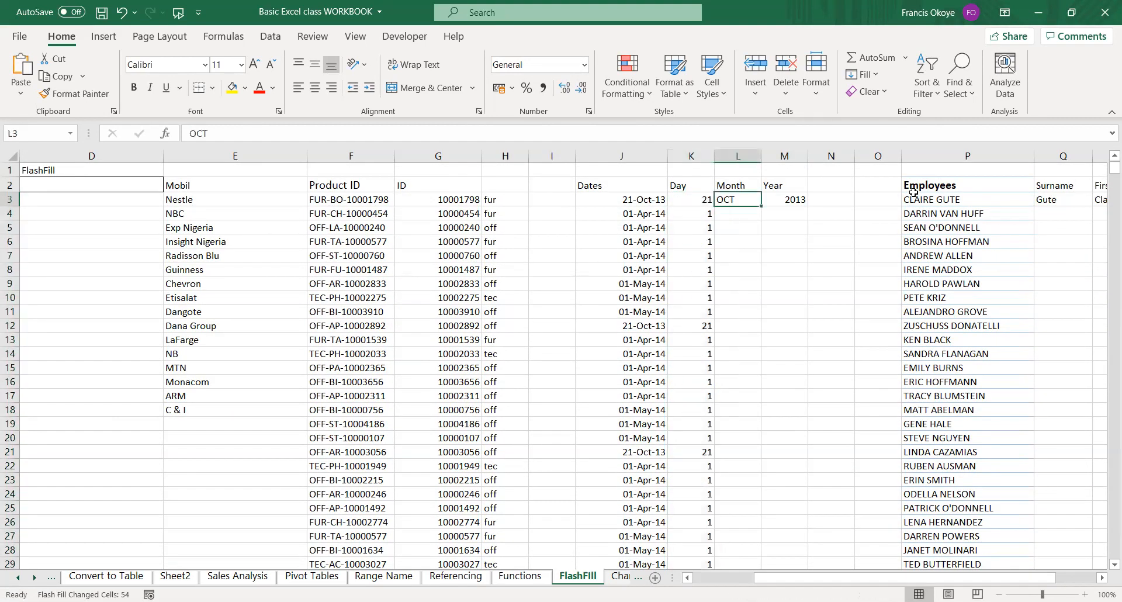
{"action": "key", "text": "ctrl+shift+Down"}
{"action": "key", "text": "ctrl+Up"}
{"action": "key", "text": "Down"}
{"action": "key", "text": "shift+Right"}
{"action": "key", "text": "shift+Down"}
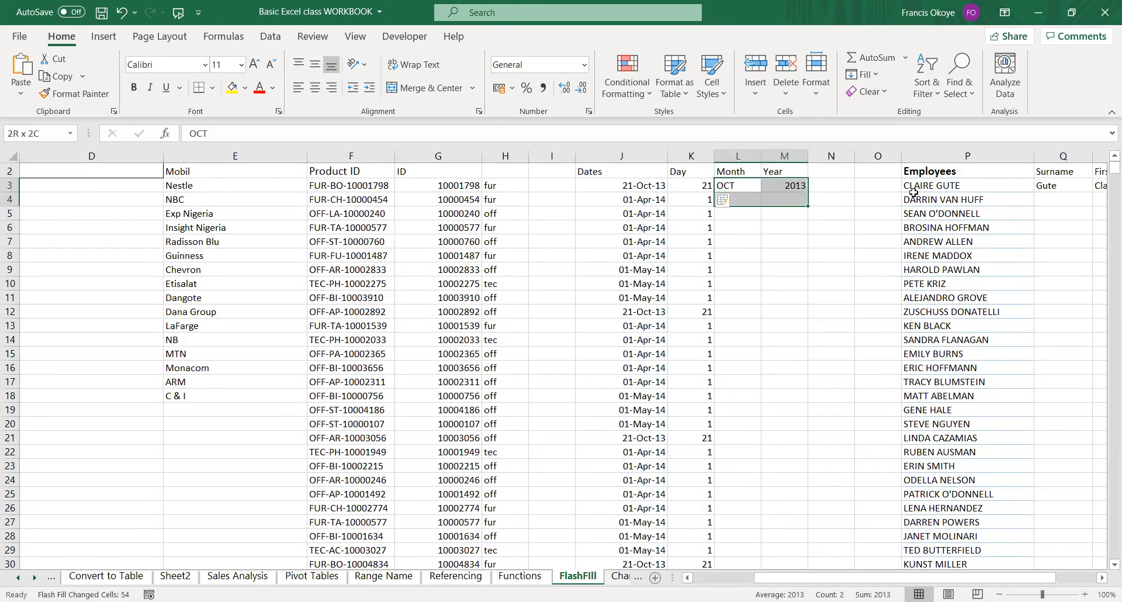
{"action": "key", "text": "ctrl+shift+Down"}
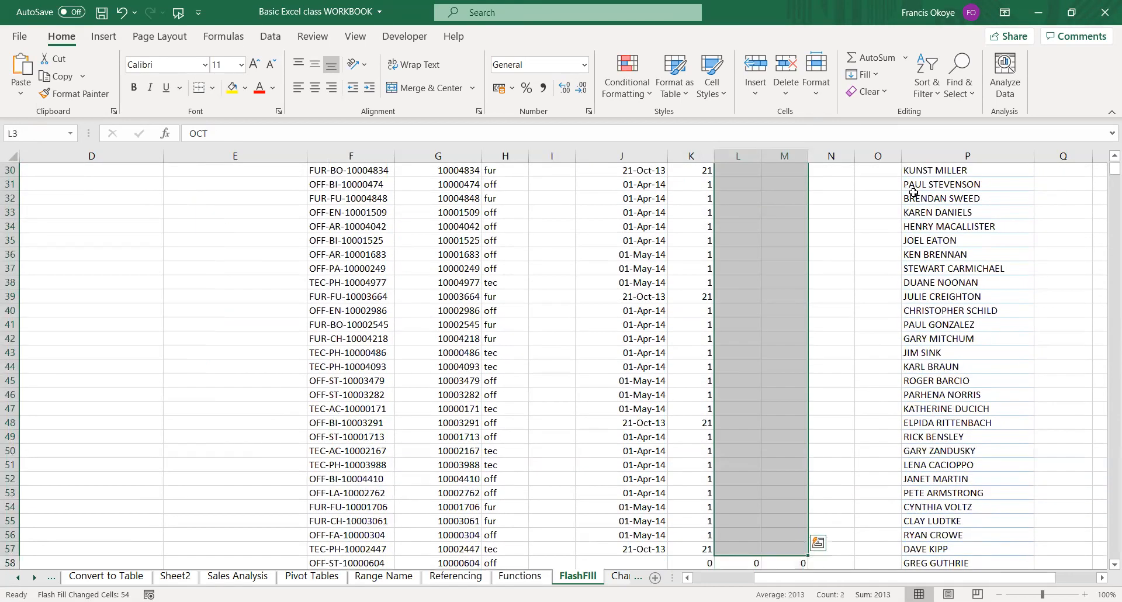
{"action": "key", "text": "ctrl+Up"}
{"action": "key", "text": "Down"}
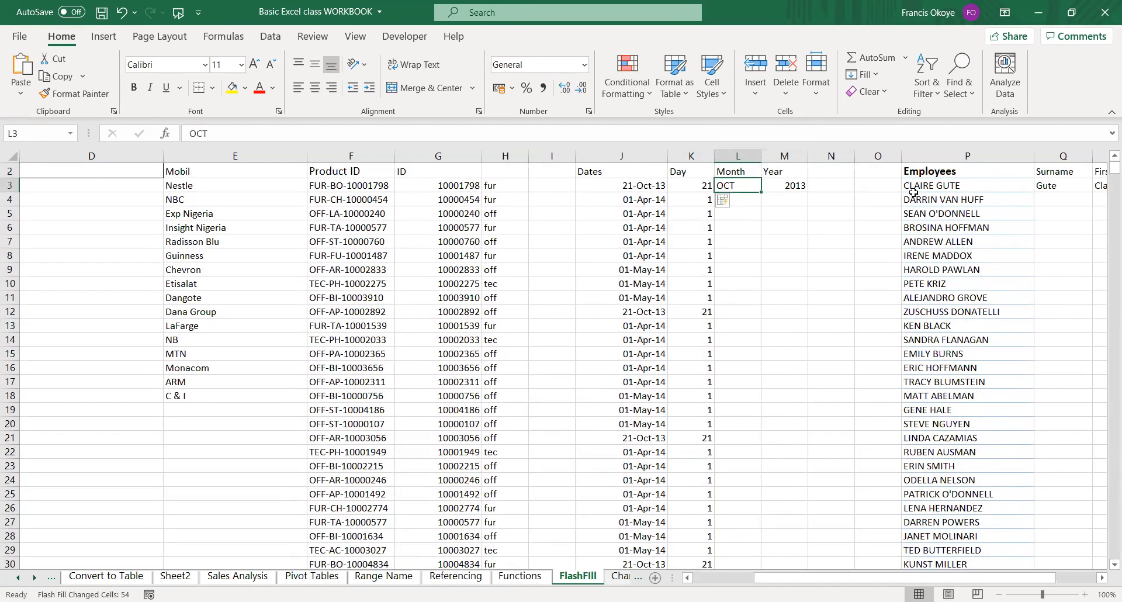
{"action": "key", "text": "ctrl+shift+Down"}
{"action": "key", "text": "ctrl+e"}
Flash Fill the Year column from the example in M3 down to the end marker in row 58.
{"action": "key", "text": "Right"}
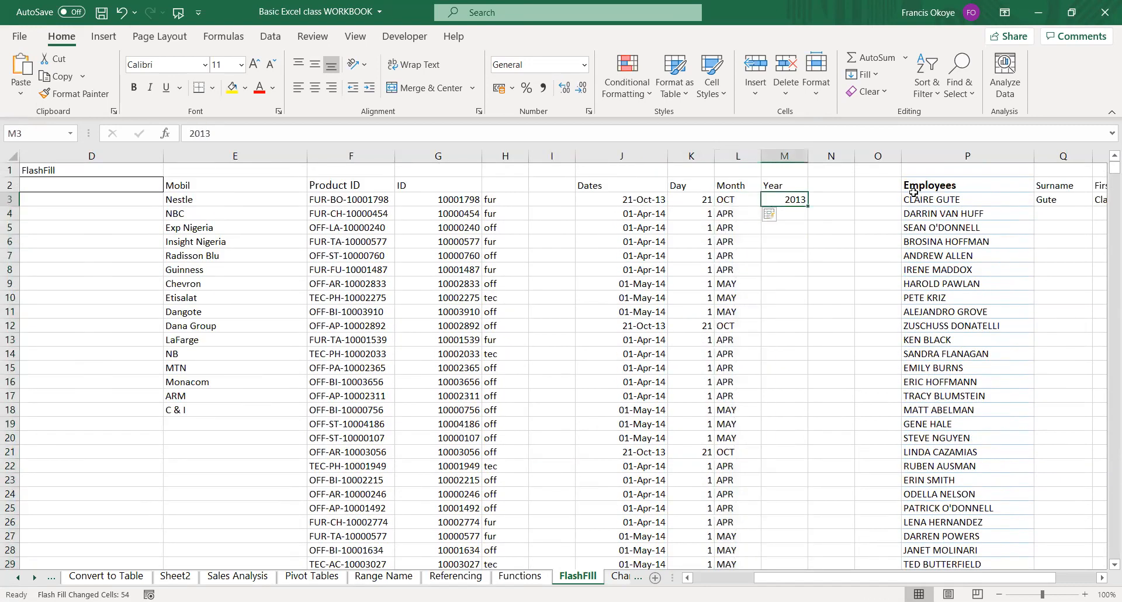
{"action": "key", "text": "ctrl+shift+Down"}
{"action": "key", "text": "ctrl+e"}
Compare the original dates in column J with the filled Day, Month and Year columns.
{"action": "key", "text": "Left"}
{"action": "key", "text": "Left"}
{"action": "key", "text": "Left"}
{"action": "key", "text": "Right"}
{"action": "key", "text": "Right"}
{"action": "key", "text": "Right"}
{"action": "key", "text": "Right"}
{"action": "key", "text": "Right"}
{"action": "key", "text": "Left"}
{"action": "key", "text": "Left"}
{"action": "key", "text": "Left"}
{"action": "key", "text": "Left"}
{"action": "key", "text": "Left"}
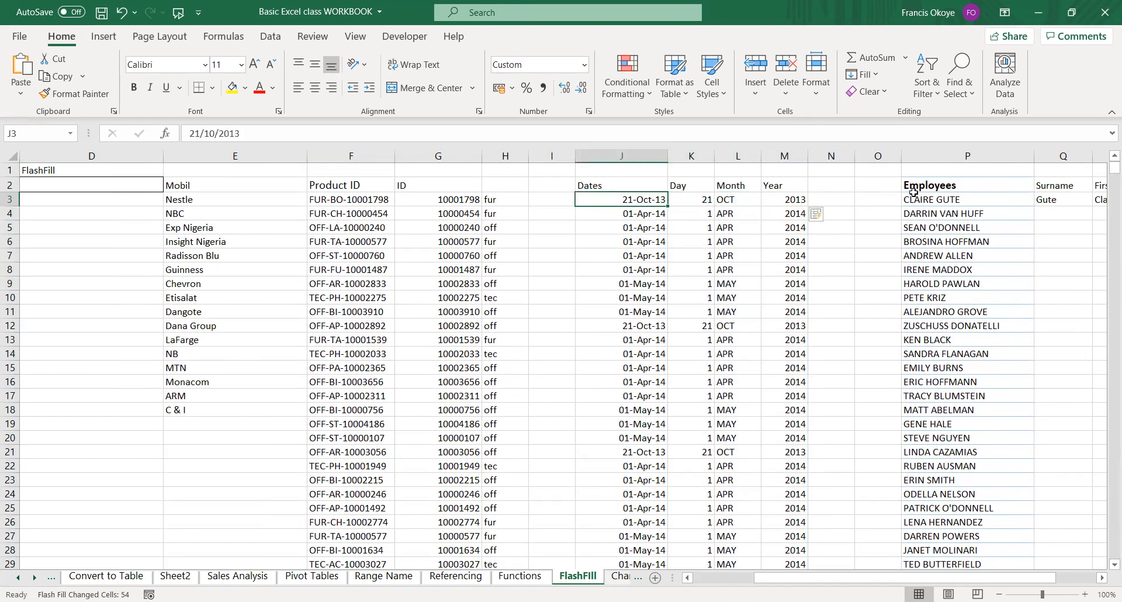
{"action": "key", "text": "ctrl+shift+Down"}
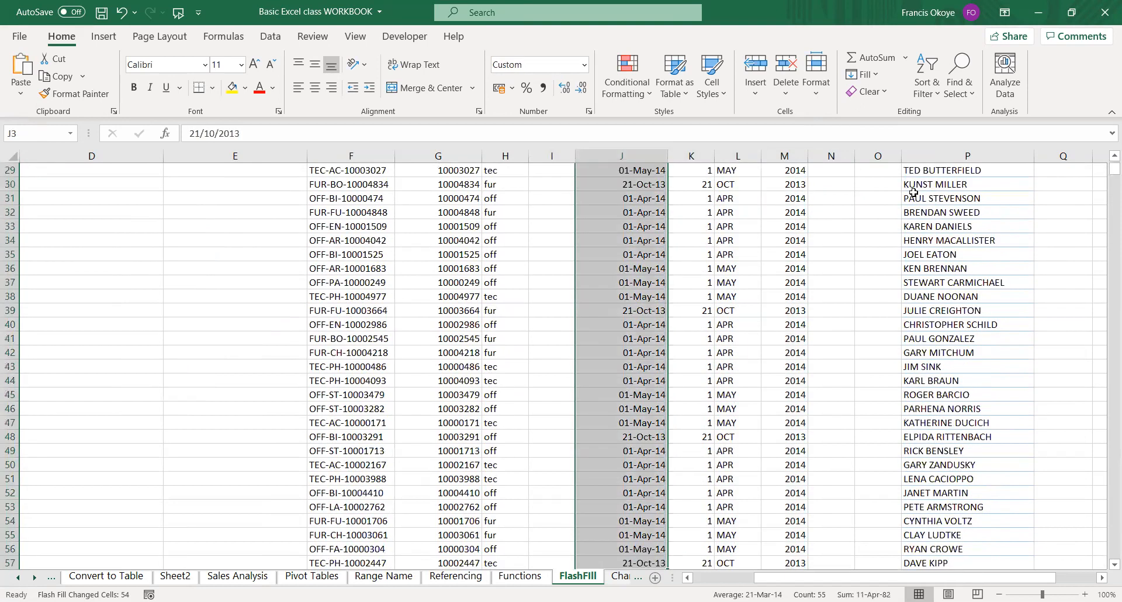
{"action": "key", "text": "Right"}
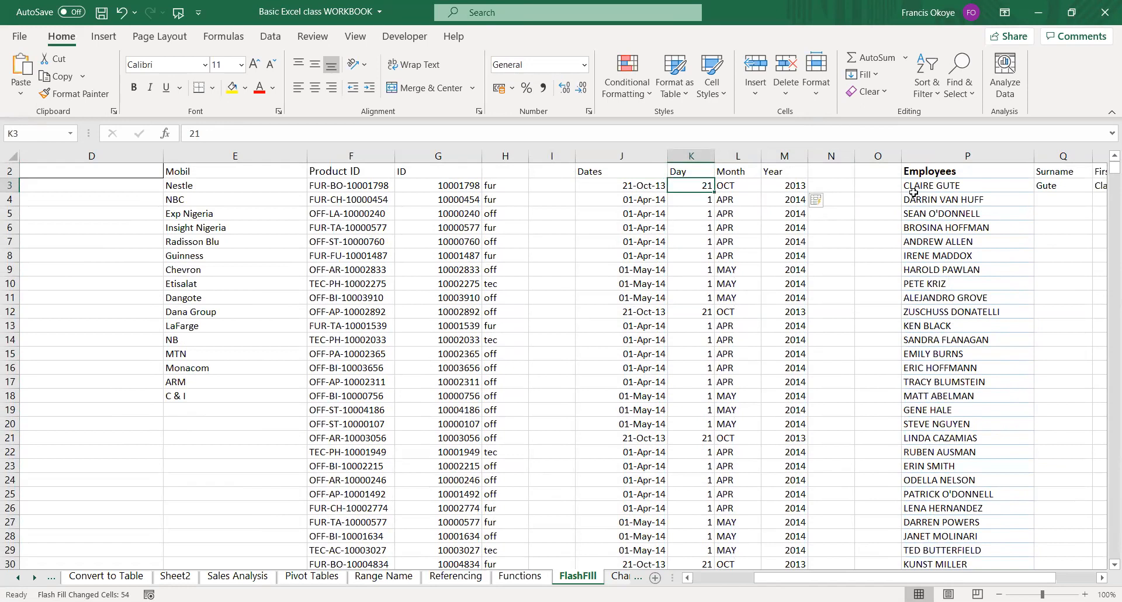
{"action": "key", "text": "shift+Up"}
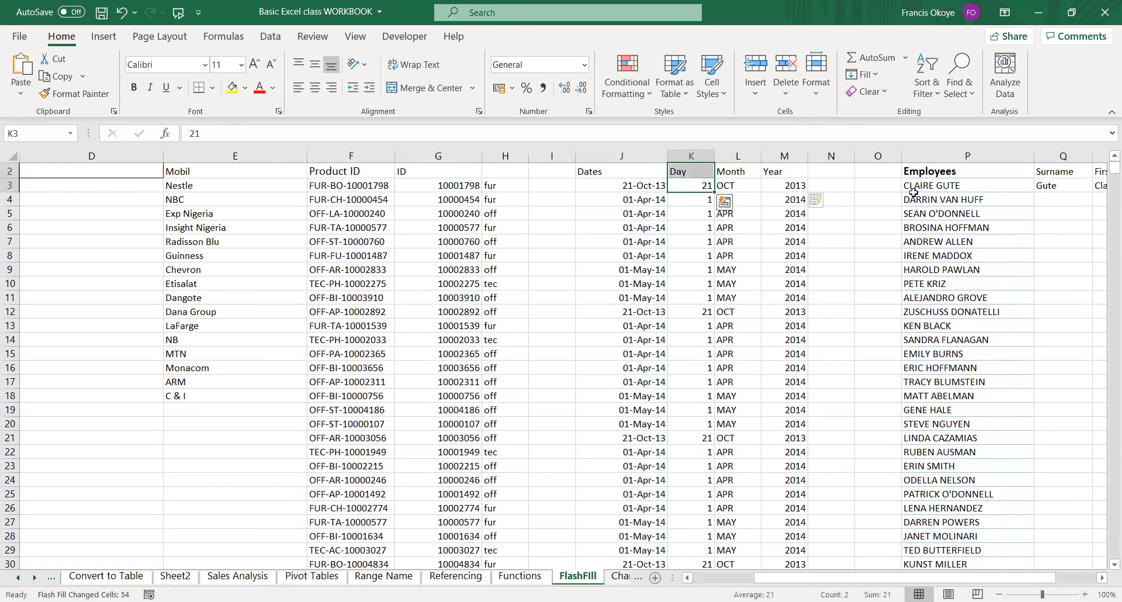
Undo the Flash Fill of the years, repeat it from M3 to M58, and undo it again.
{"action": "key", "text": "ctrl+z"}
{"action": "key", "text": "Left"}
{"action": "key", "text": "Right"}
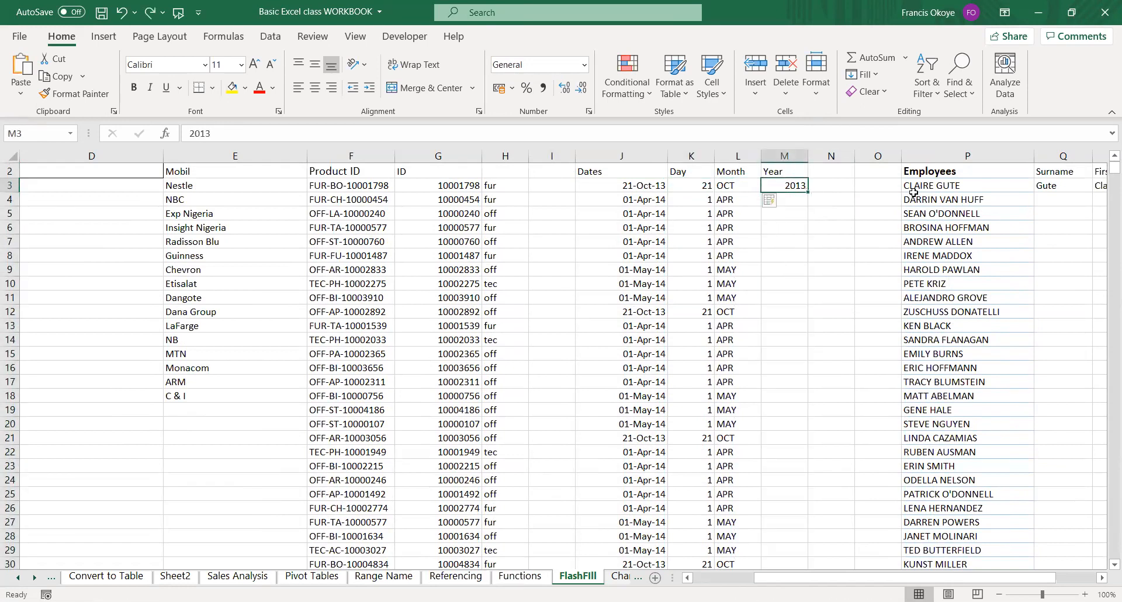
{"action": "key", "text": "ctrl+shift+Down"}
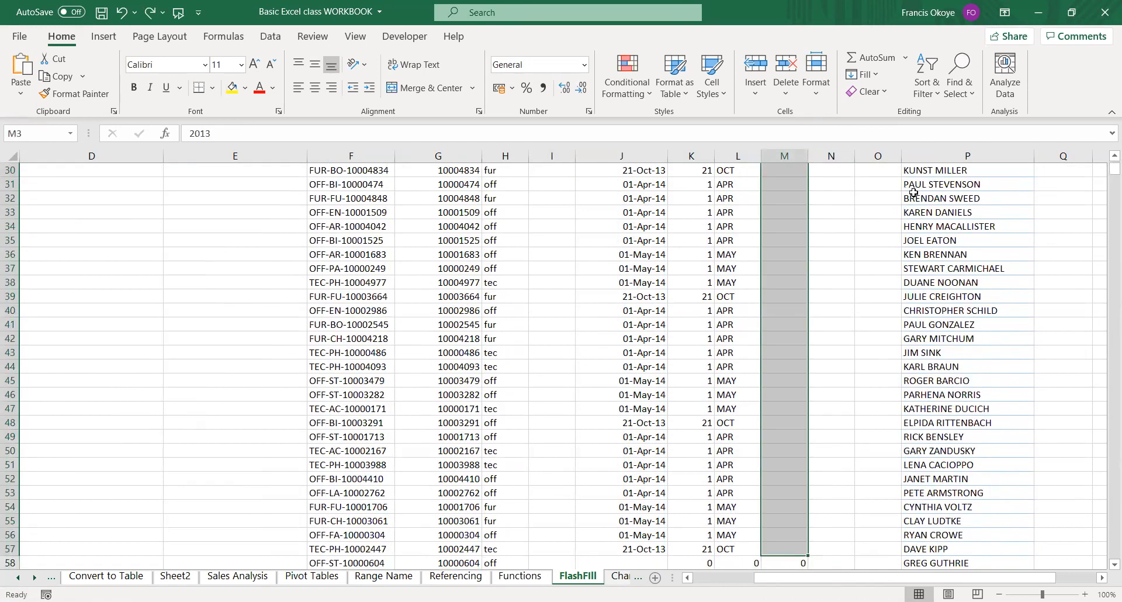
{"action": "key", "text": "ctrl+e"}
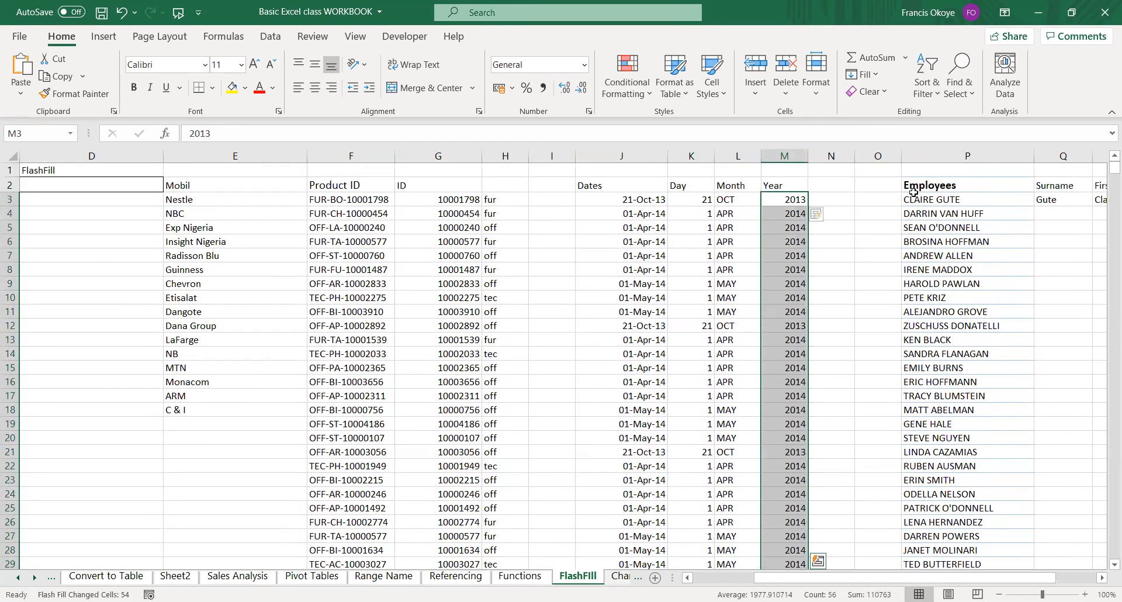
{"action": "key", "text": "ctrl+z"}
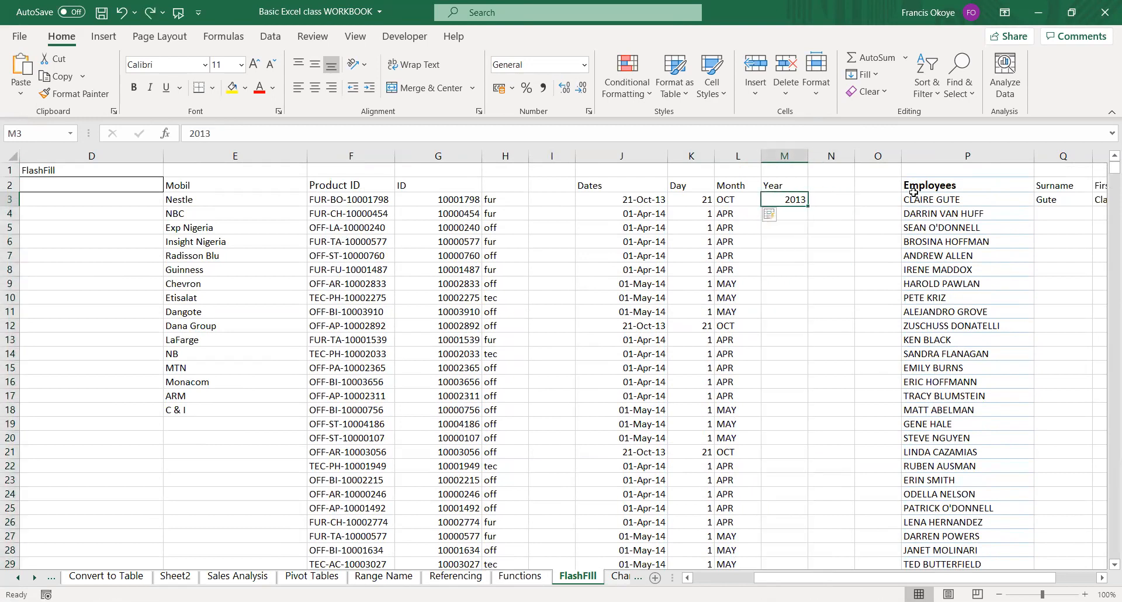
Flash Fill the years over M3:M58 once more and clear that whole range.
{"action": "key", "text": "ctrl+shift+Down"}
{"action": "key", "text": "ctrl+e"}
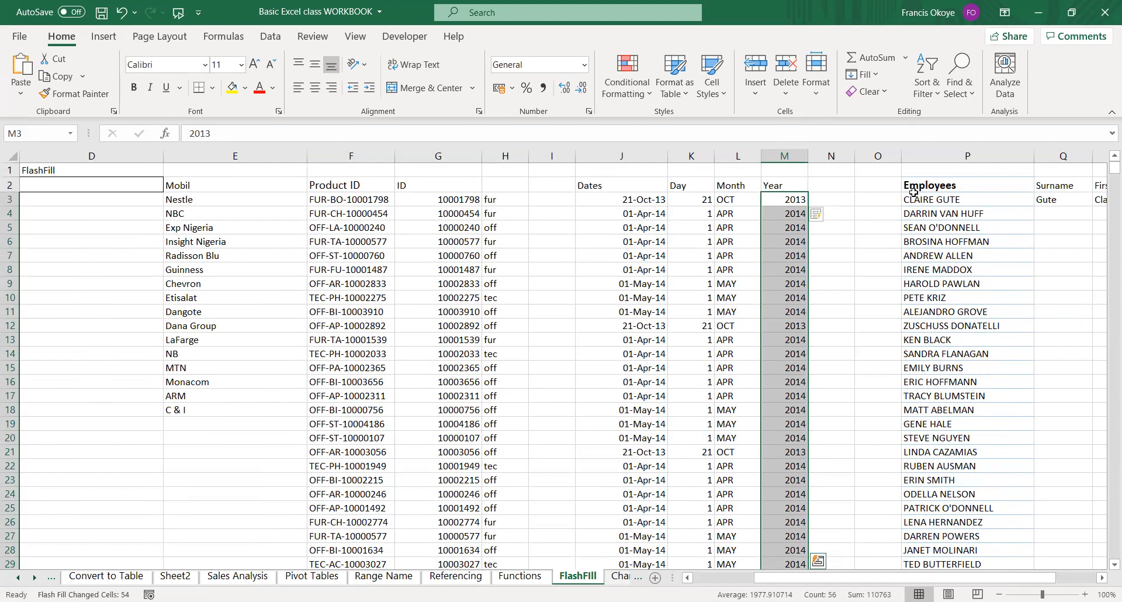
{"action": "key", "text": "ctrl+z"}
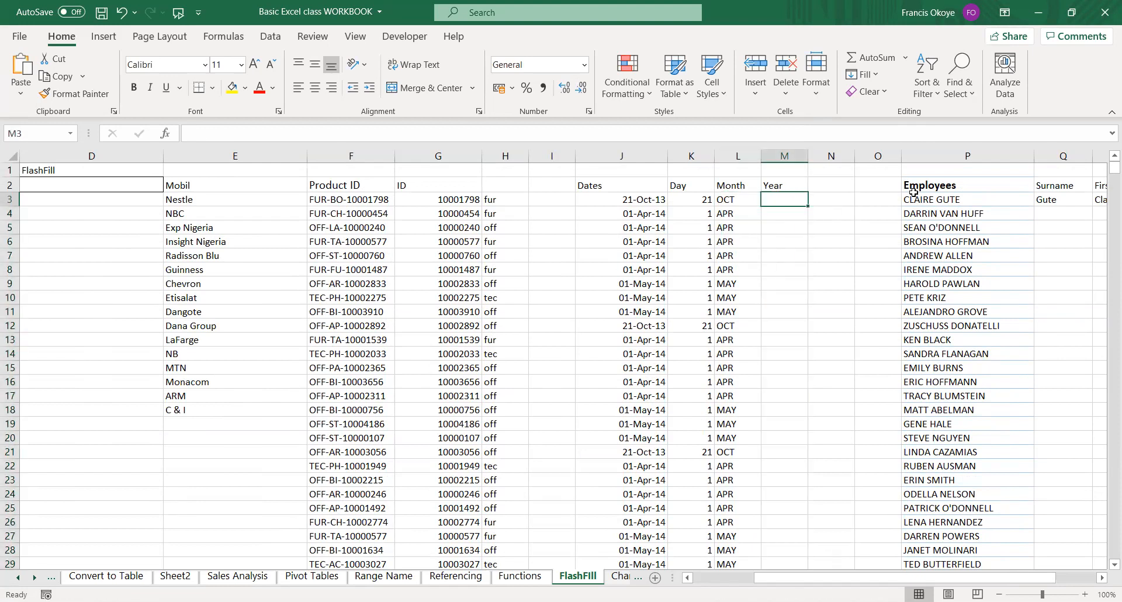
Enter 2013 in M3 as the example year for the first date.
{"action": "type", "text": "2013"}
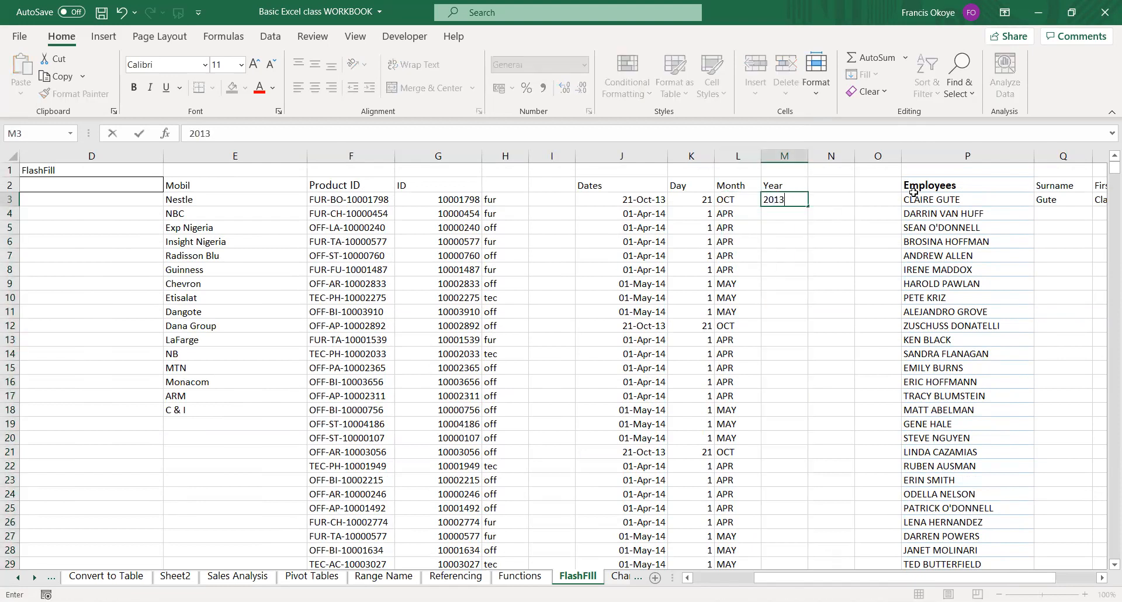
{"action": "key", "text": "Return"}
{"action": "key", "text": "Up"}
{"action": "key", "text": "Left"}
{"action": "key", "text": "Left"}
{"action": "key", "text": "Left"}
{"action": "key", "text": "Right"}
{"action": "key", "text": "Right"}
{"action": "key", "text": "Right"}
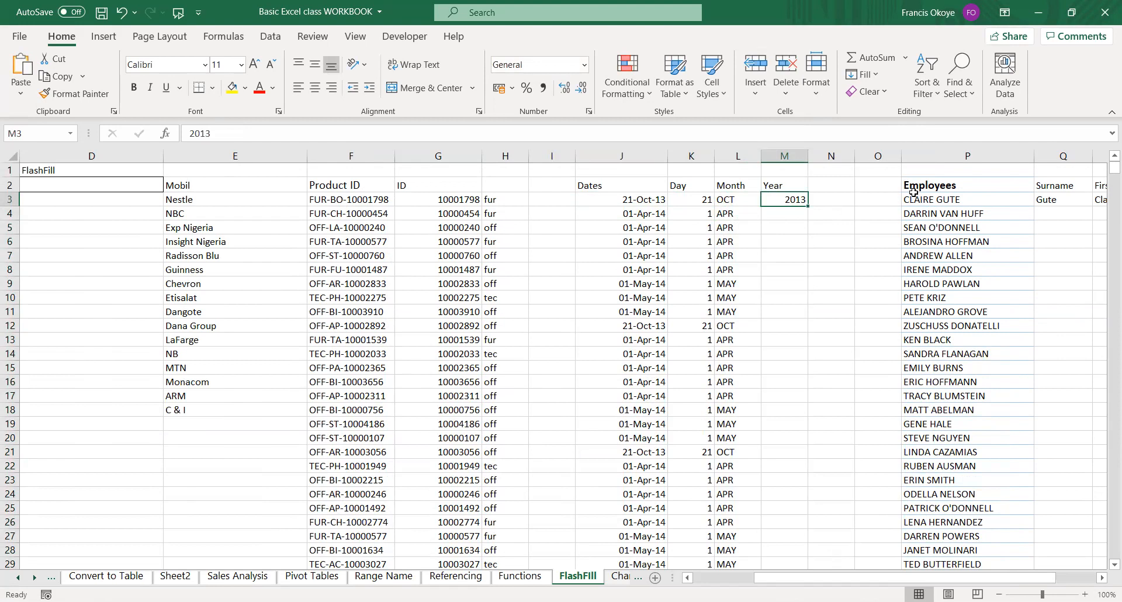
Enter 0 in M58 as the end marker of the Year column and return to the example in M3.
{"action": "key", "text": "ctrl+Down"}
{"action": "key", "text": "ctrl+Up"}
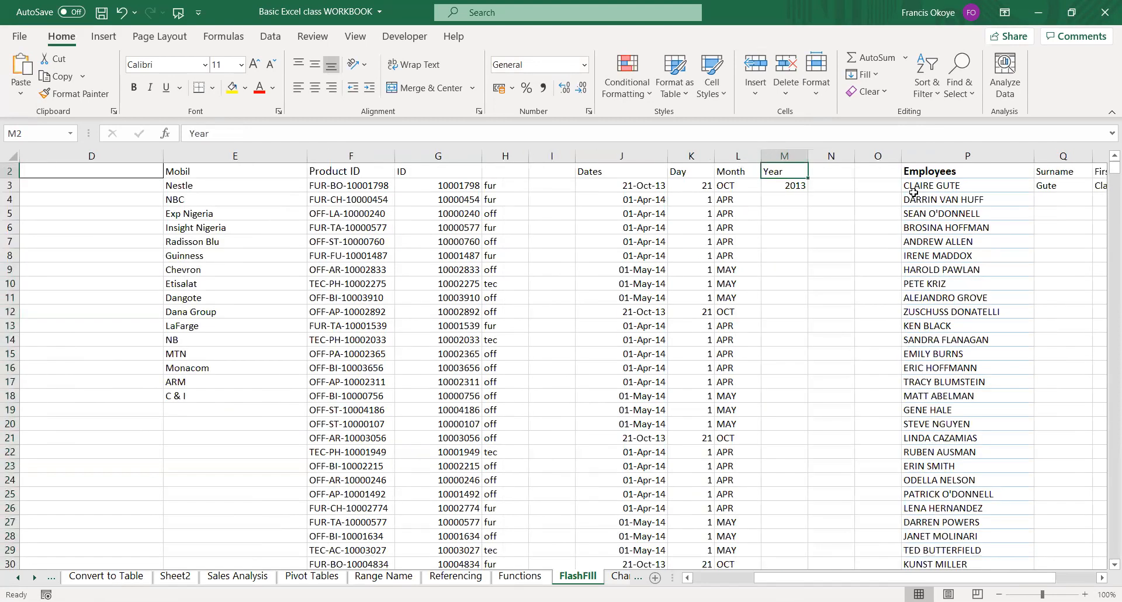
{"action": "key", "text": "Left"}
{"action": "key", "text": "ctrl+Down"}
{"action": "key", "text": "Right"}
{"action": "type", "text": "0"}
{"action": "key", "text": "Escape"}
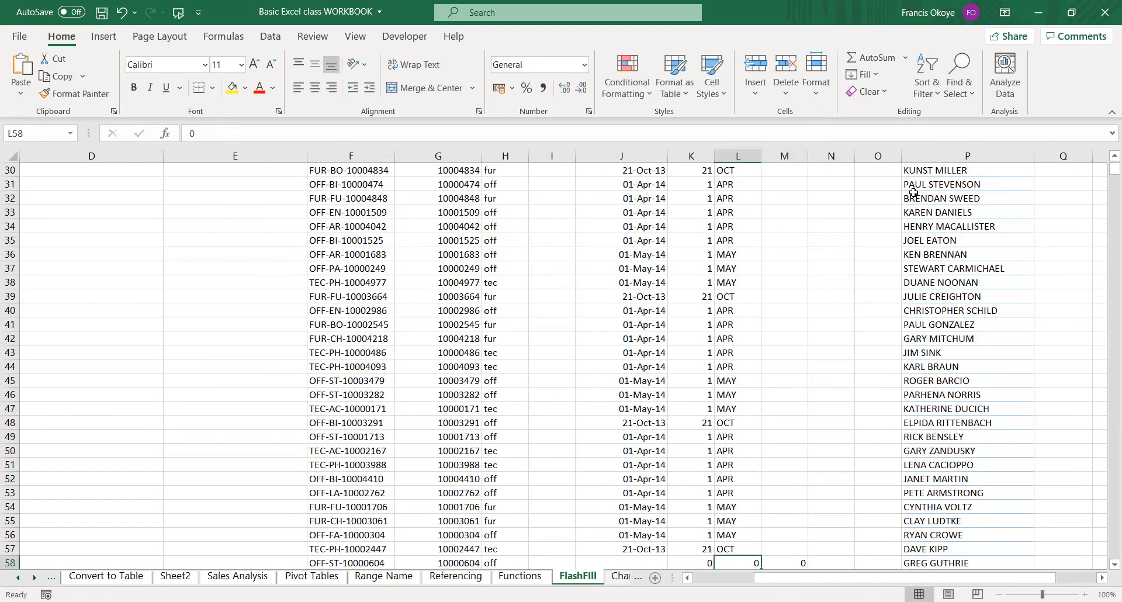
{"action": "key", "text": "ctrl+Up"}
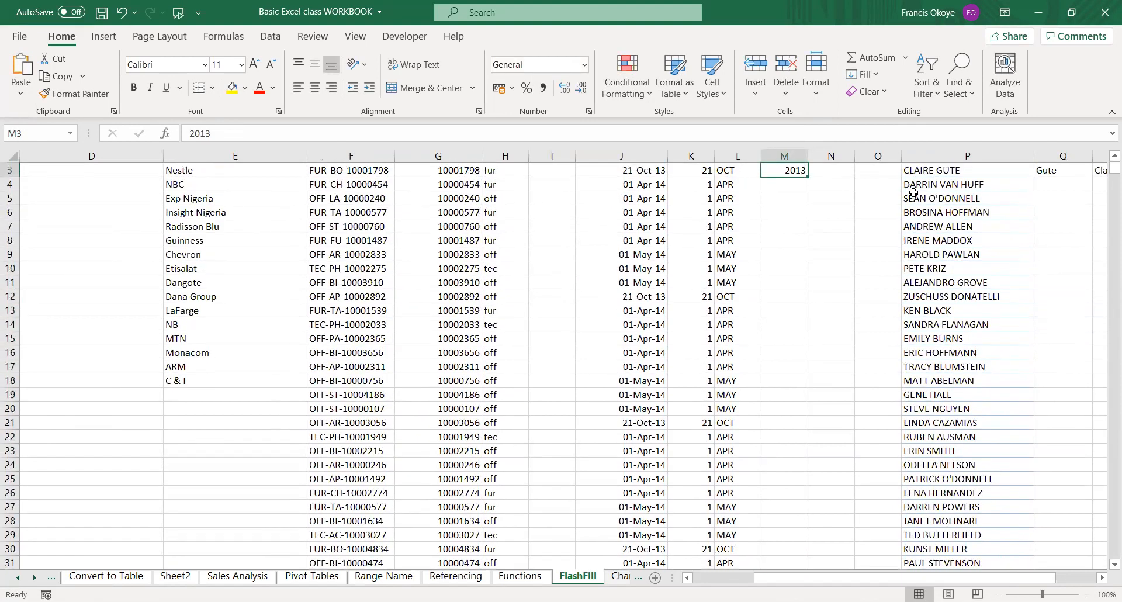
{"action": "scroll", "coordinate": [913, 193], "scroll_direction": "up", "scroll_amount": 1}
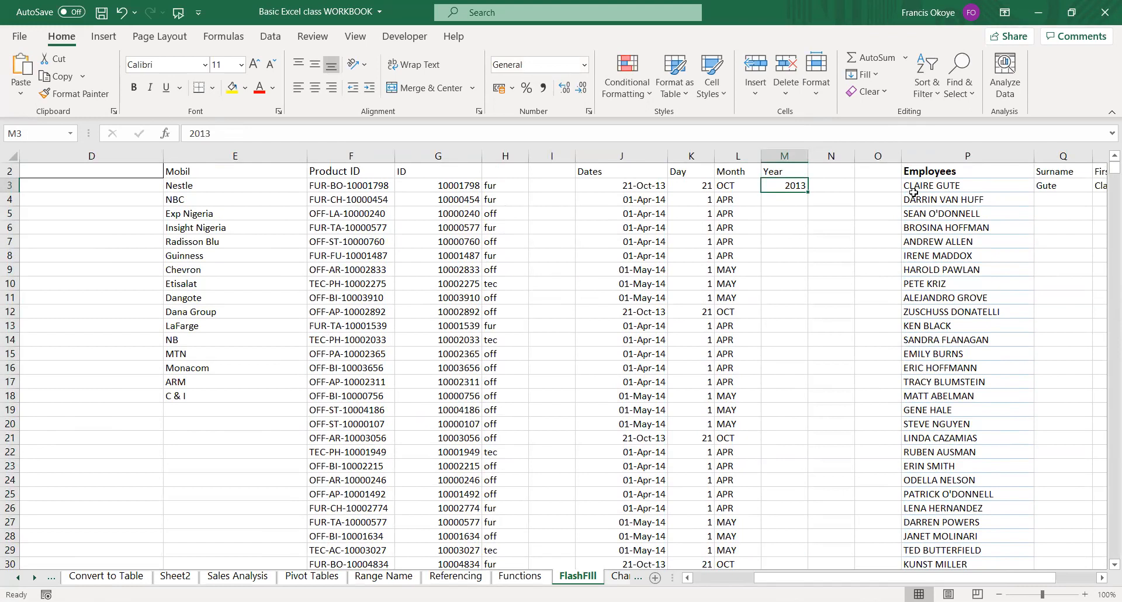
Flash Fill the years from the dates over M3:M58.
{"action": "key", "text": "ctrl+shift+Down"}
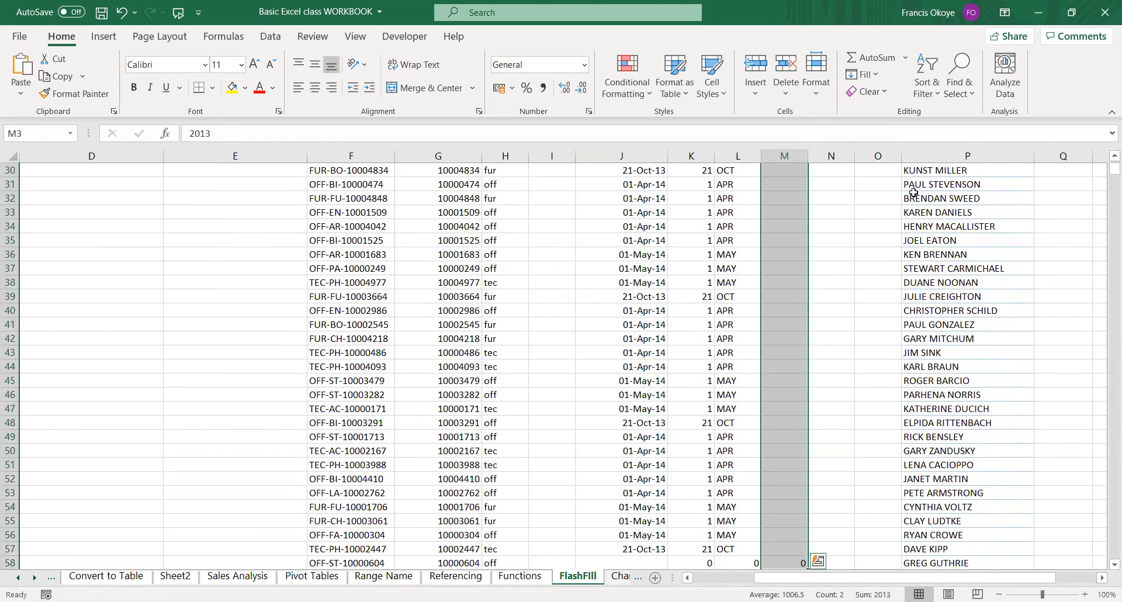
{"action": "key", "text": "ctrl+e"}
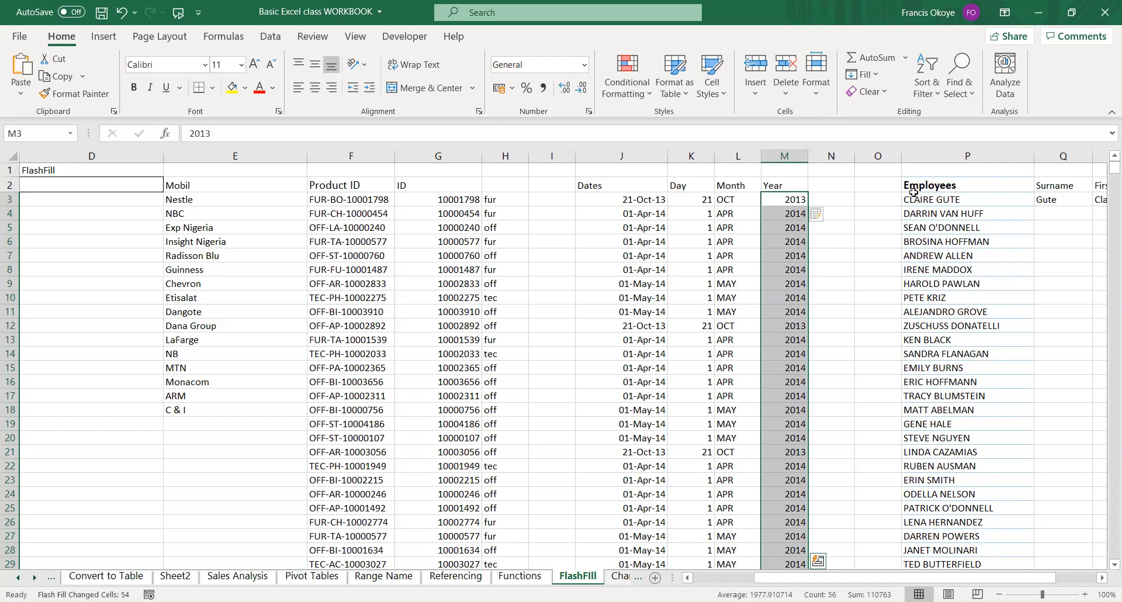
Clear the existing example entries in Q3:S3 beside the first employee.
{"action": "key", "text": "Right"}
{"action": "key", "text": "Right"}
{"action": "key", "text": "Right"}
{"action": "key", "text": "Right"}
{"action": "key", "text": "Right"}
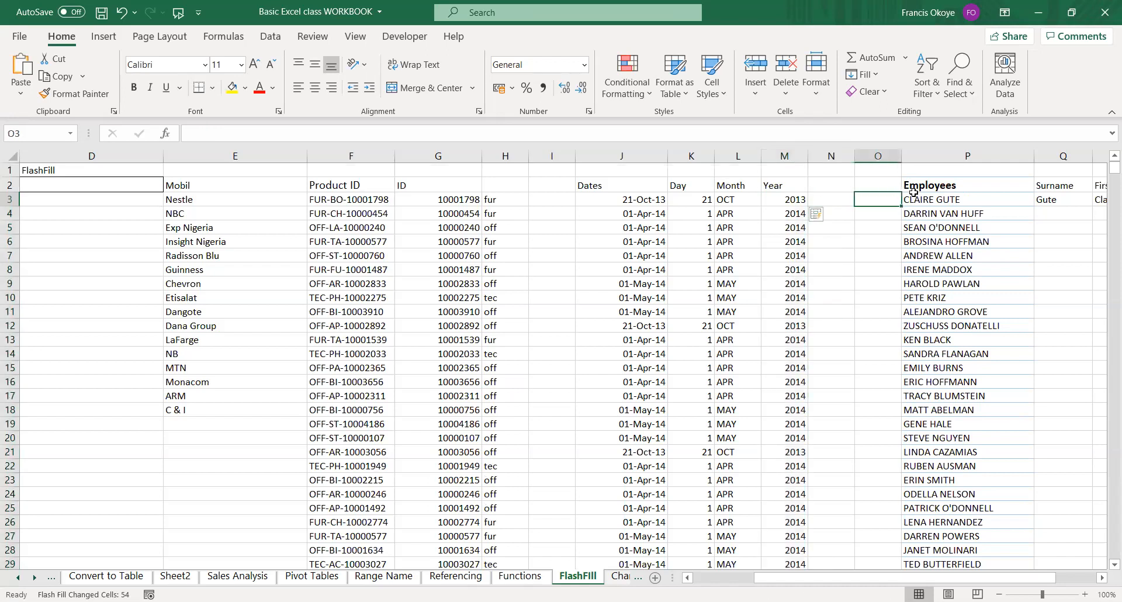
{"action": "key", "text": "Left"}
{"action": "key", "text": "shift+Right"}
{"action": "key", "text": "shift+Right"}
{"action": "key", "text": "Delete"}
{"action": "key", "text": "Left"}
{"action": "key", "text": "Right"}
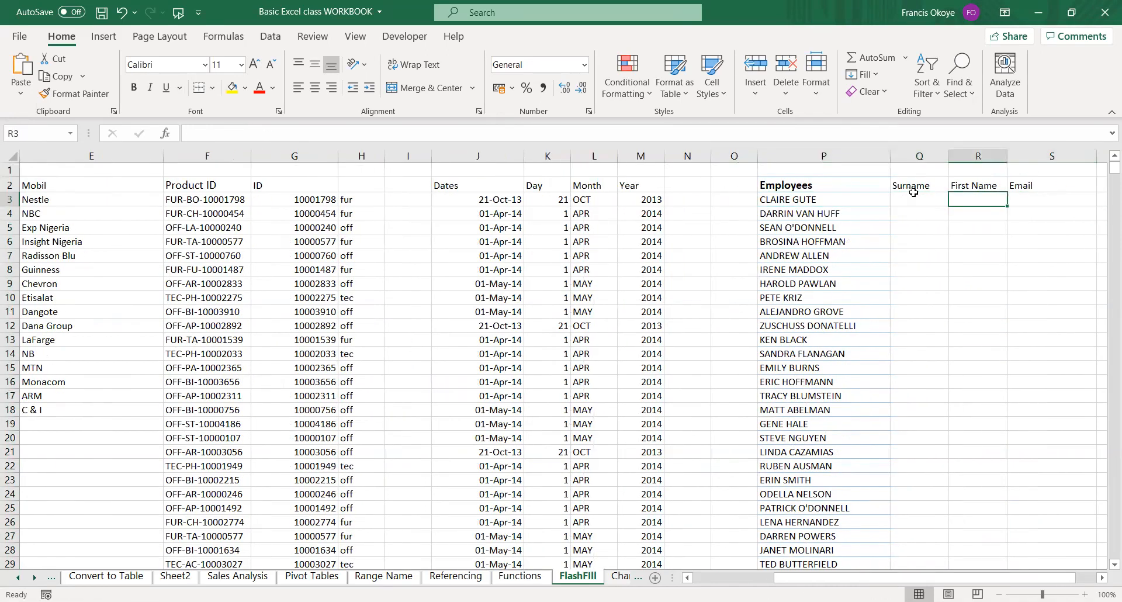
{"action": "key", "text": "Left"}
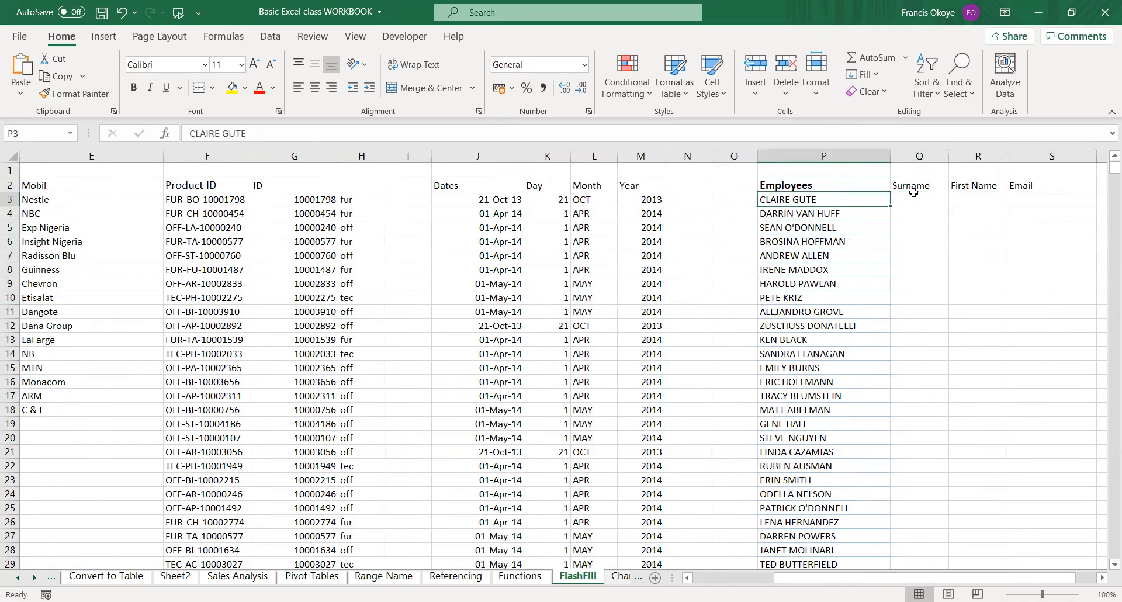
Enter the first employee's surname in proper case in Q3 as the Surname example.
{"action": "key", "text": "Down"}
{"action": "key", "text": "Right"}
{"action": "key", "text": "Up"}
{"action": "key", "text": "Left"}
{"action": "key", "text": "Right"}
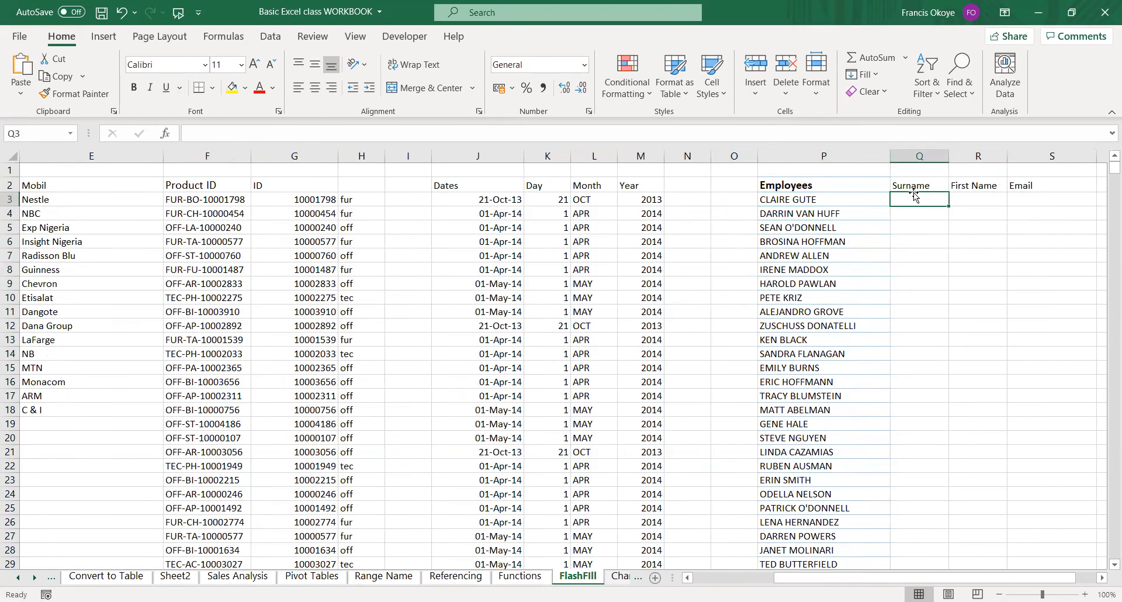
{"action": "left_click", "coordinate": [806, 199]}
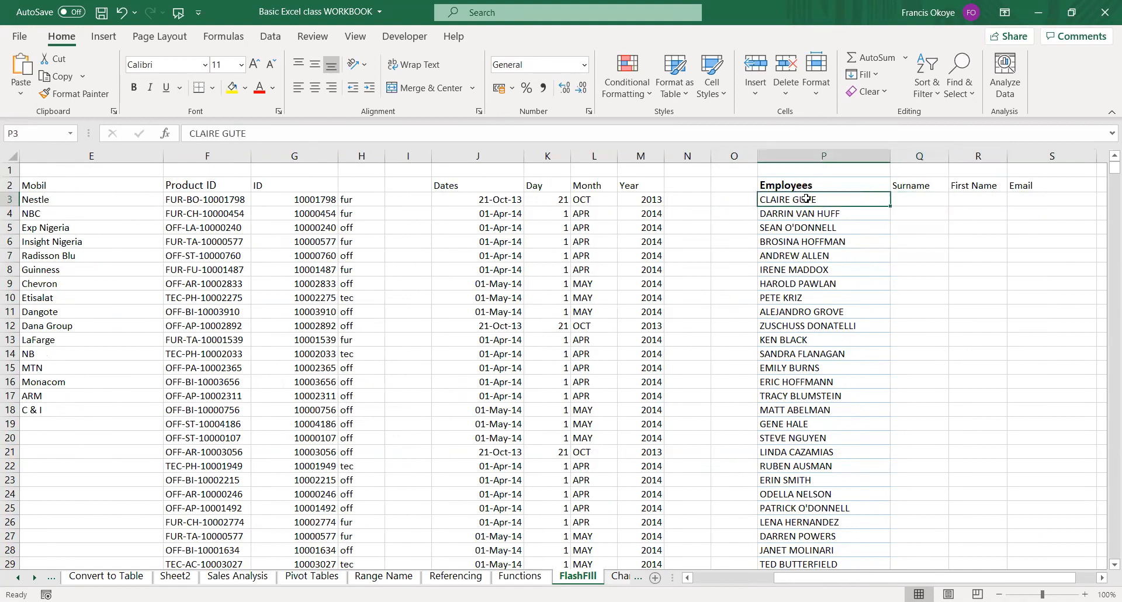
{"action": "left_click", "coordinate": [897, 199]}
{"action": "type", "text": "gu"}
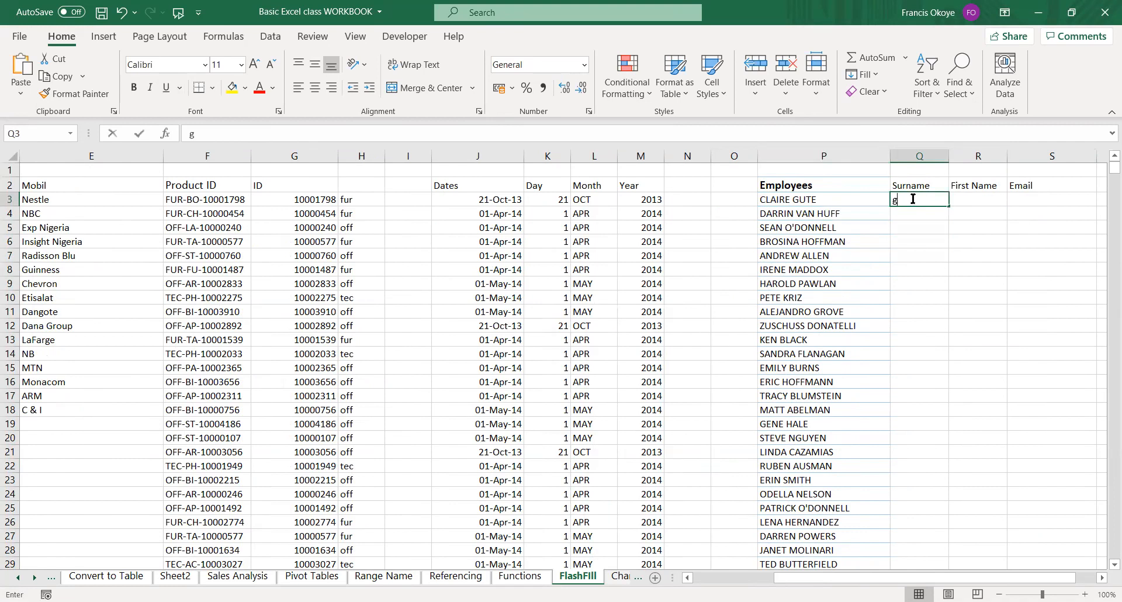
{"action": "key", "text": "BackSpace"}
{"action": "key", "text": "BackSpace"}
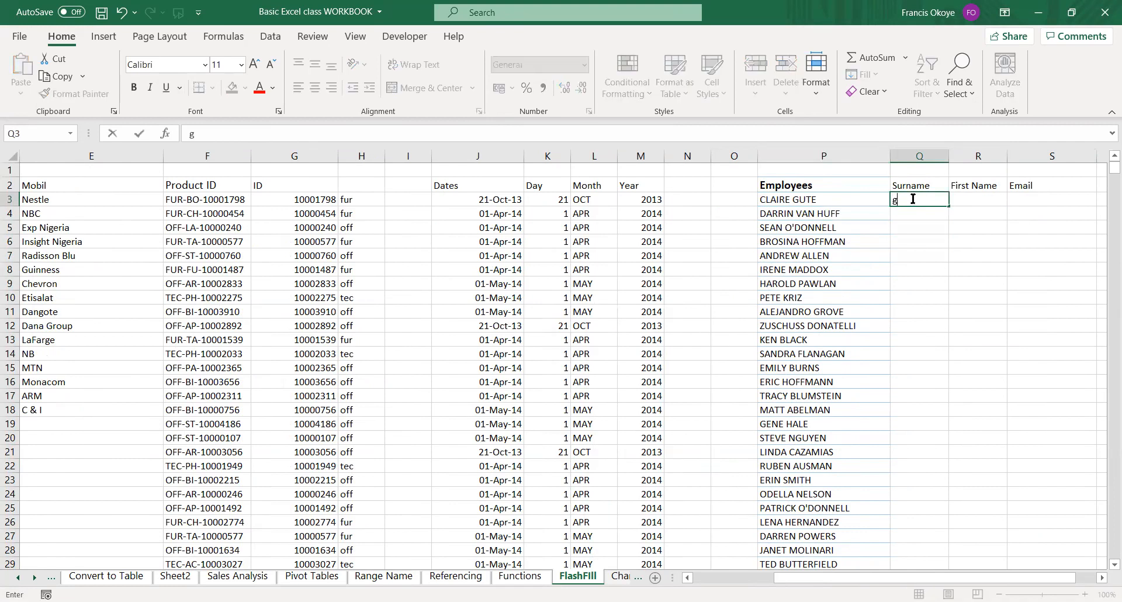
{"action": "type", "text": "Gute"}
{"action": "key", "text": "Return"}
Enter the first employee's first name in proper case in R3 as the First Name example.
{"action": "key", "text": "Page_Down"}
{"action": "key", "text": "Up"}
{"action": "key", "text": "Up"}
{"action": "key", "text": "Up"}
{"action": "key", "text": "ctrl+Up"}
{"action": "key", "text": "Up"}
{"action": "key", "text": "Right"}
{"action": "key", "text": "Down"}
{"action": "type", "text": "Claire"}
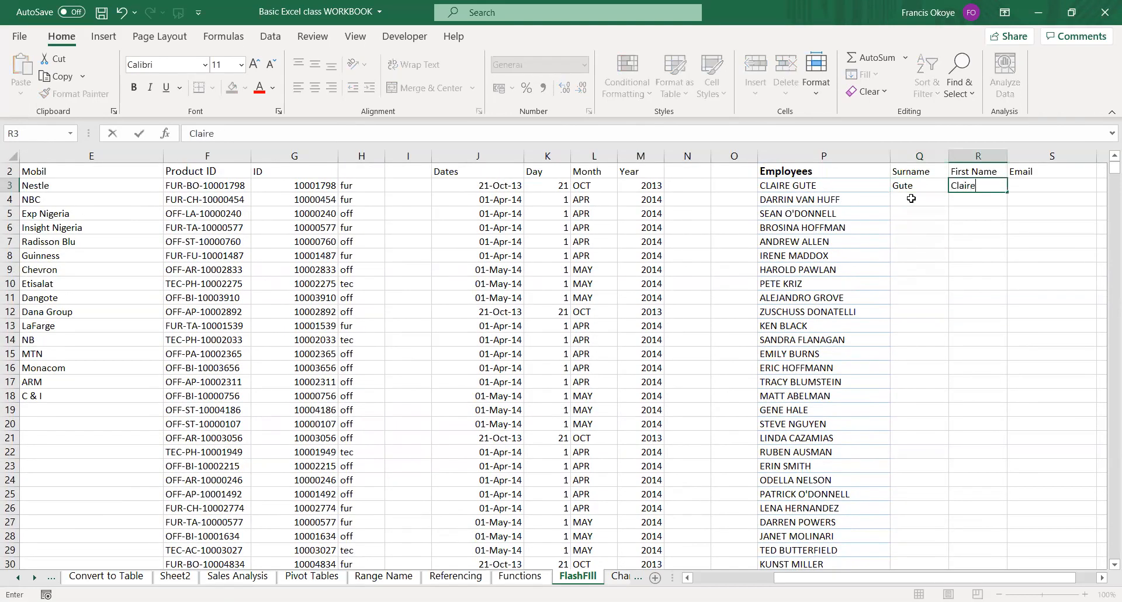
{"action": "key", "text": "Return"}
{"action": "key", "text": "Left"}
{"action": "key", "text": "Up"}
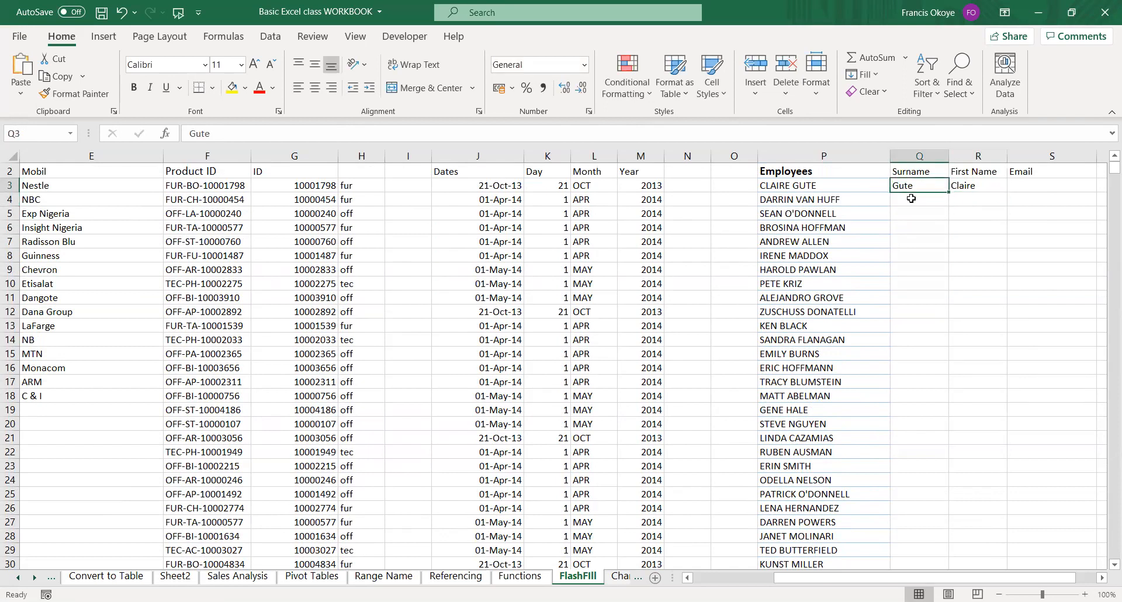
Enter 0 in Q796, R796 and S796 as end markers below the employee list and return to Q3.
{"action": "key", "text": "Left"}
{"action": "key", "text": "ctrl+Down"}
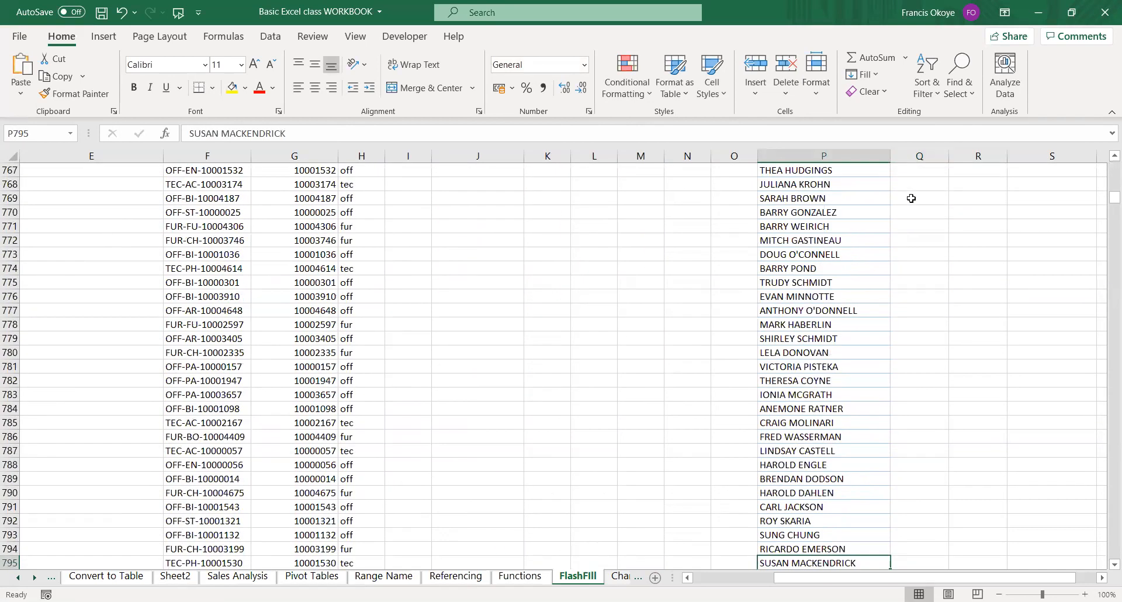
{"action": "key", "text": "Right"}
{"action": "key", "text": "Down"}
{"action": "type", "text": "0"}
{"action": "key", "text": "Right"}
{"action": "type", "text": "0"}
{"action": "key", "text": "Right"}
{"action": "type", "text": "0"}
{"action": "key", "text": "Left"}
{"action": "key", "text": "Left"}
{"action": "key", "text": "ctrl+Up"}
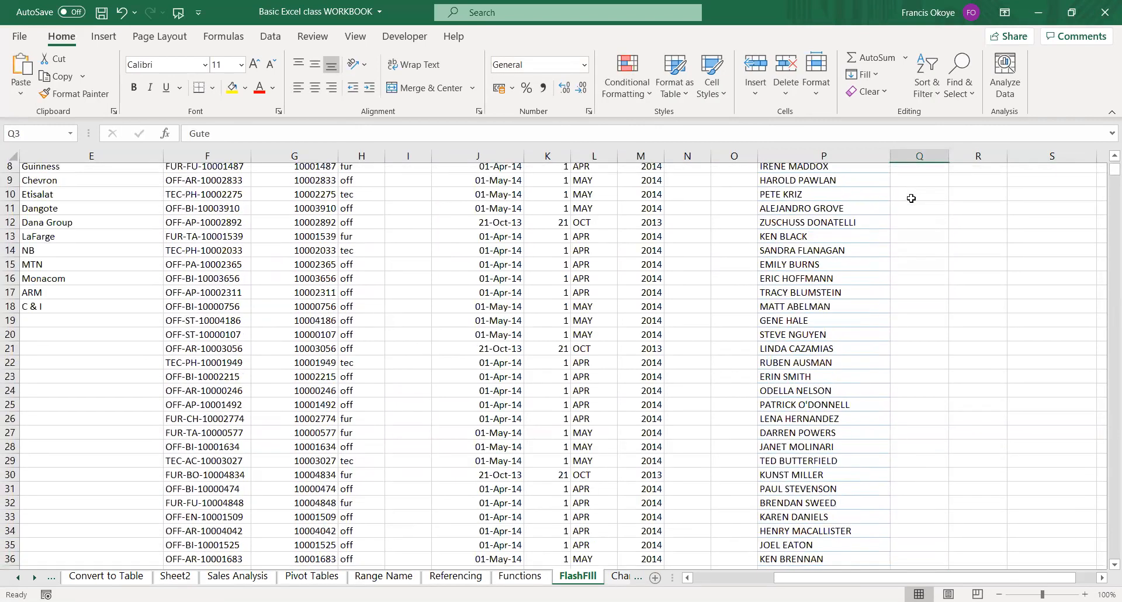
Flash Fill the surnames over Q3:Q796 and undo the fill.
{"action": "key", "text": "ctrl+shift+Down"}
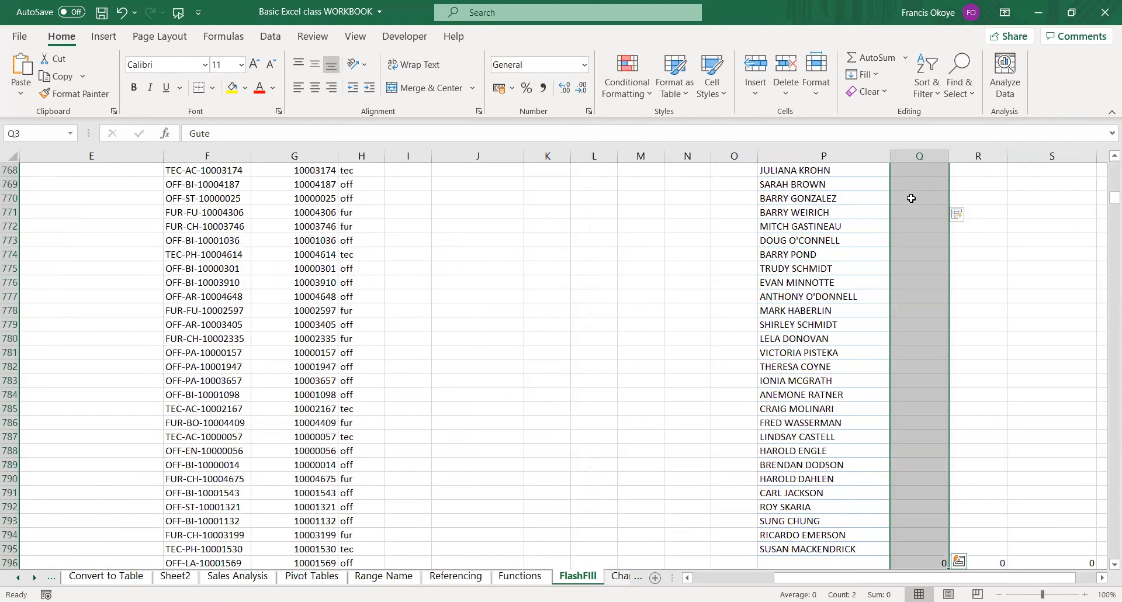
{"action": "key", "text": "ctrl+e"}
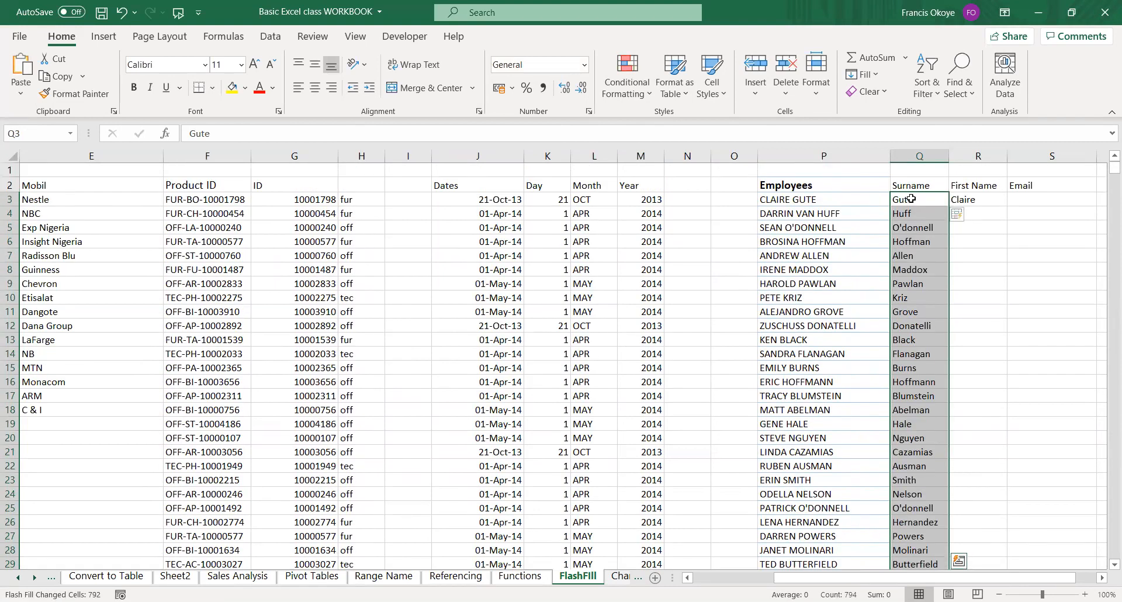
{"action": "key", "text": "Right"}
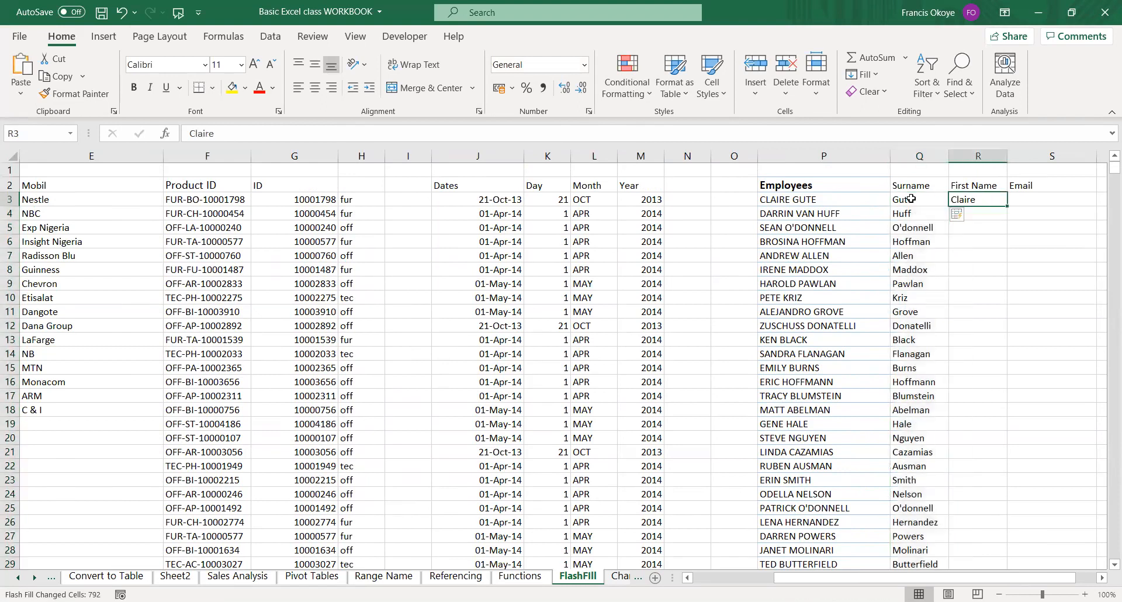
{"action": "key", "text": "Left"}
{"action": "key", "text": "ctrl+z"}
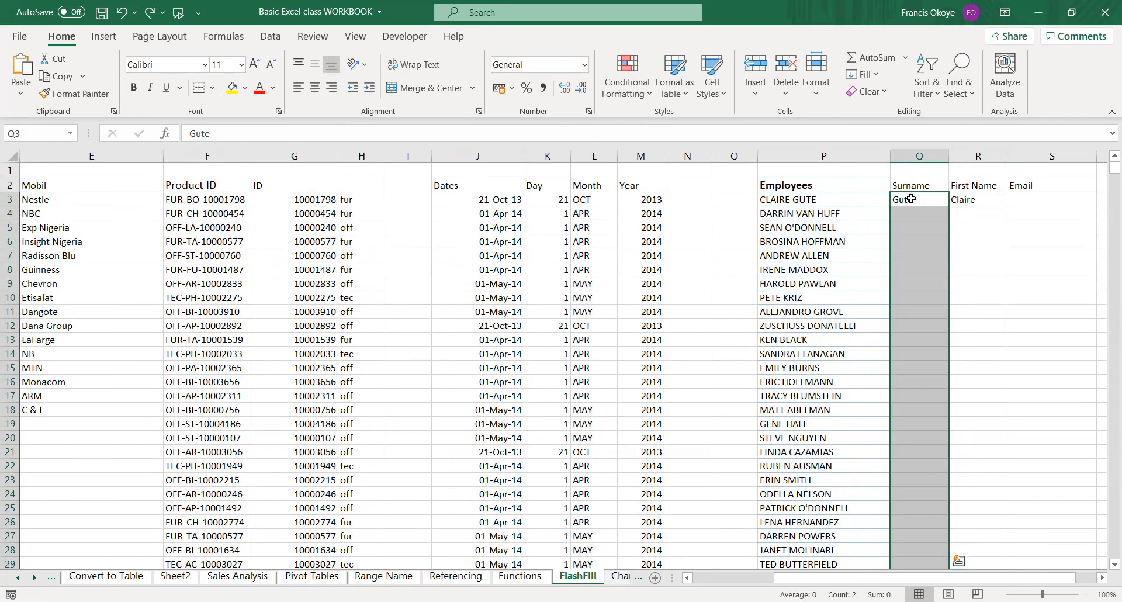
Undo the example surname and first name entries in row 3.
{"action": "left_click", "coordinate": [911, 199]}
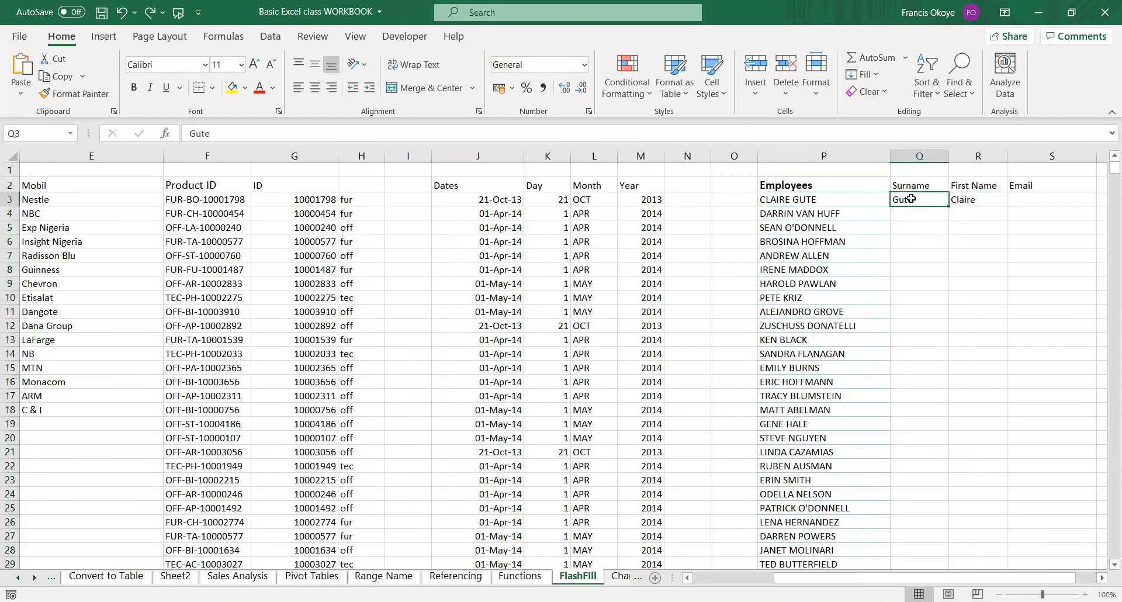
{"action": "key", "text": "ctrl+z"}
{"action": "key", "text": "ctrl+z"}
{"action": "key", "text": "ctrl+z"}
{"action": "key", "text": "ctrl+z"}
Re-enter the first employee's surname in Q3 and Flash Fill the surnames over Q3:Q796.
{"action": "type", "text": "Gute"}
{"action": "key", "text": "ctrl+Return"}
{"action": "key", "text": "ctrl+shift+Down"}
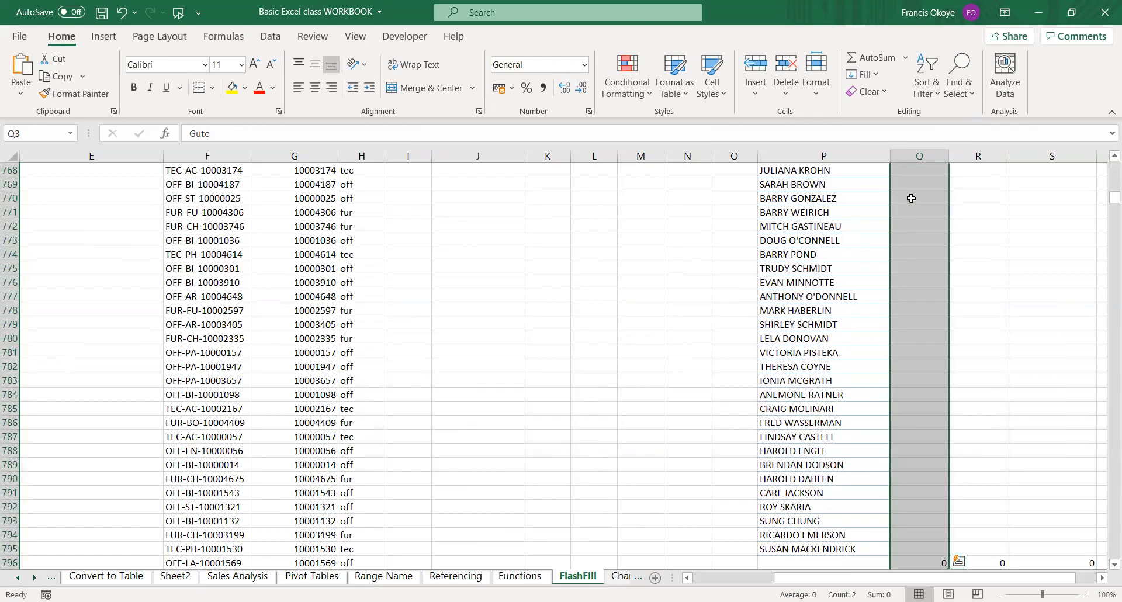
{"action": "key", "text": "ctrl+e"}
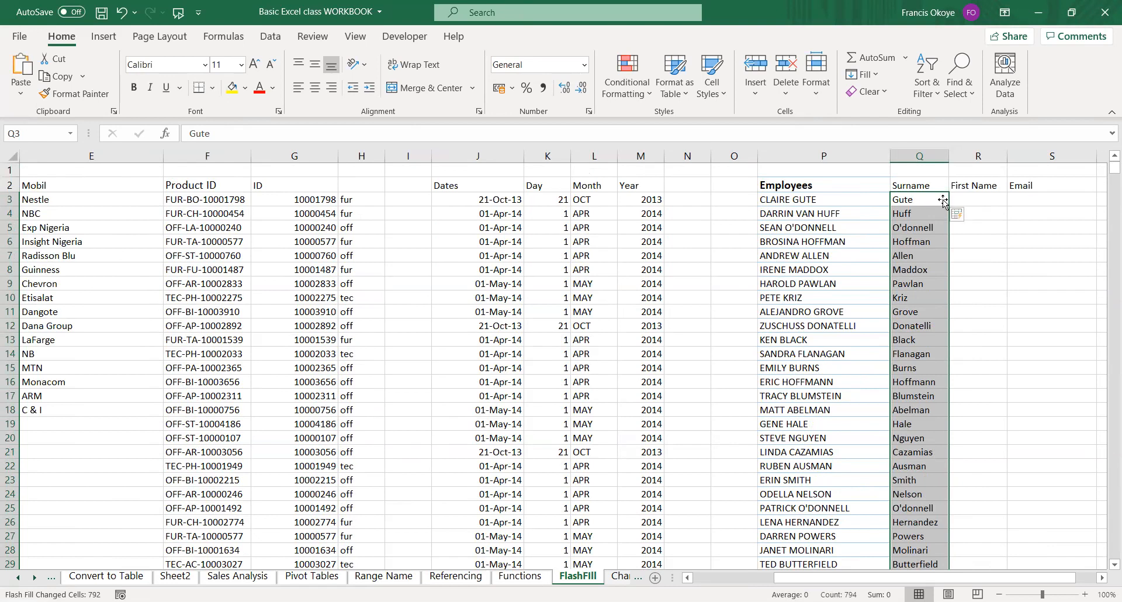
Enter the first employee's first name in R3 and Flash Fill the first names over R3:R796.
{"action": "left_click", "coordinate": [965, 199]}
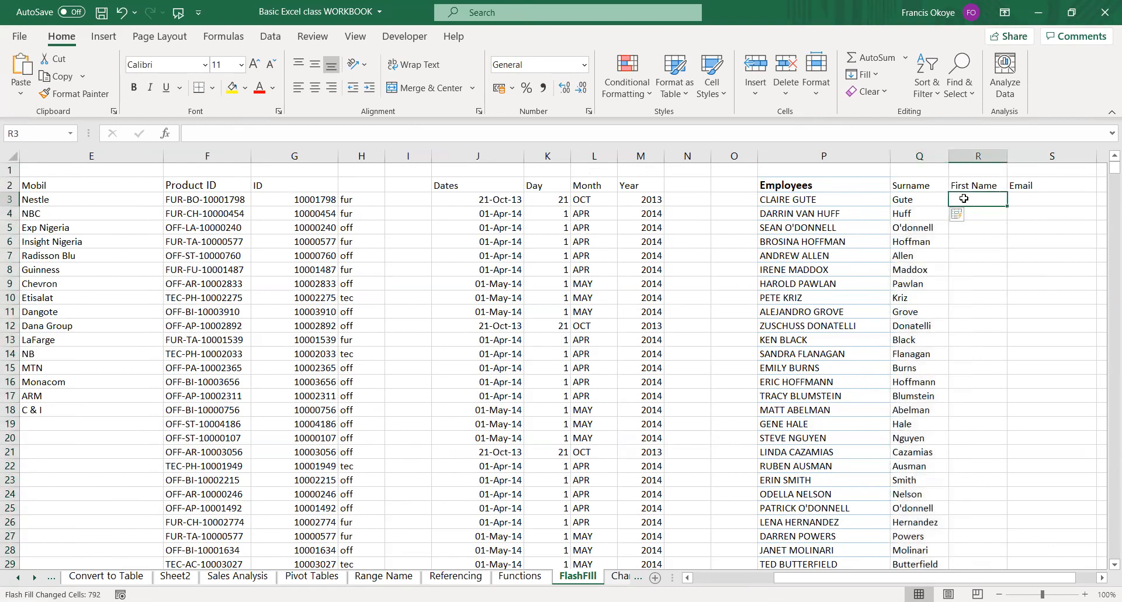
{"action": "type", "text": "Claire"}
{"action": "key", "text": "Return"}
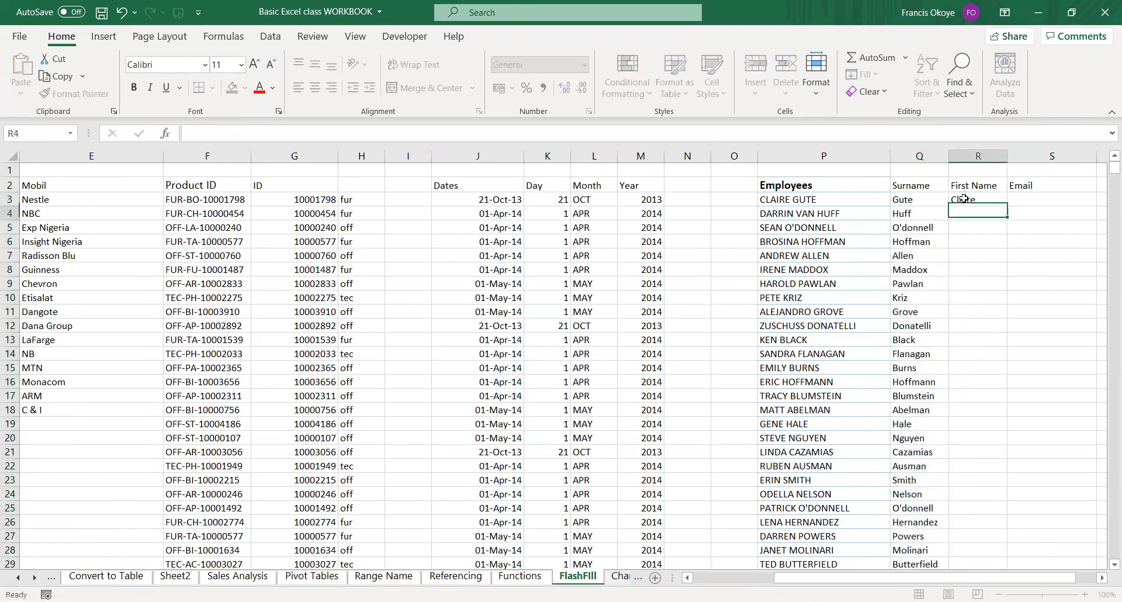
{"action": "key", "text": "Up"}
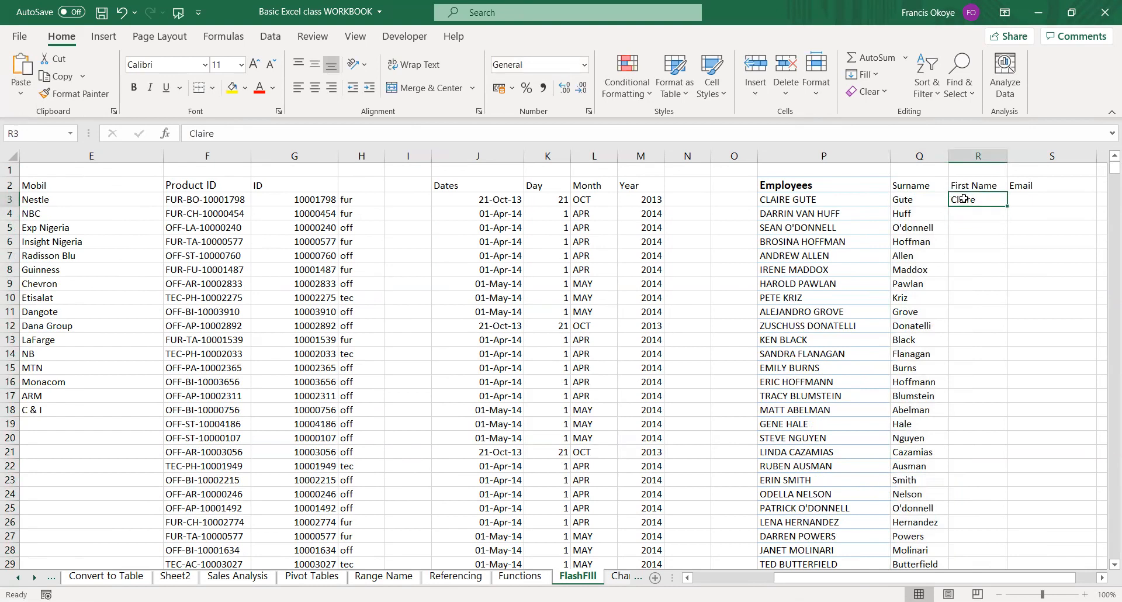
{"action": "key", "text": "ctrl+shift+Down"}
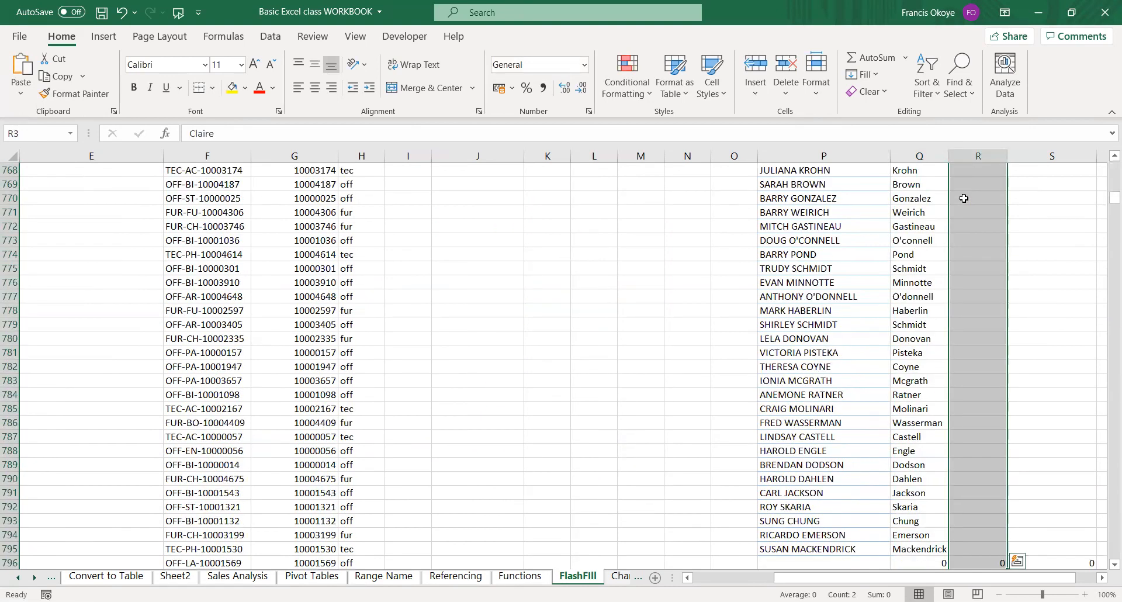
{"action": "key", "text": "ctrl+e"}
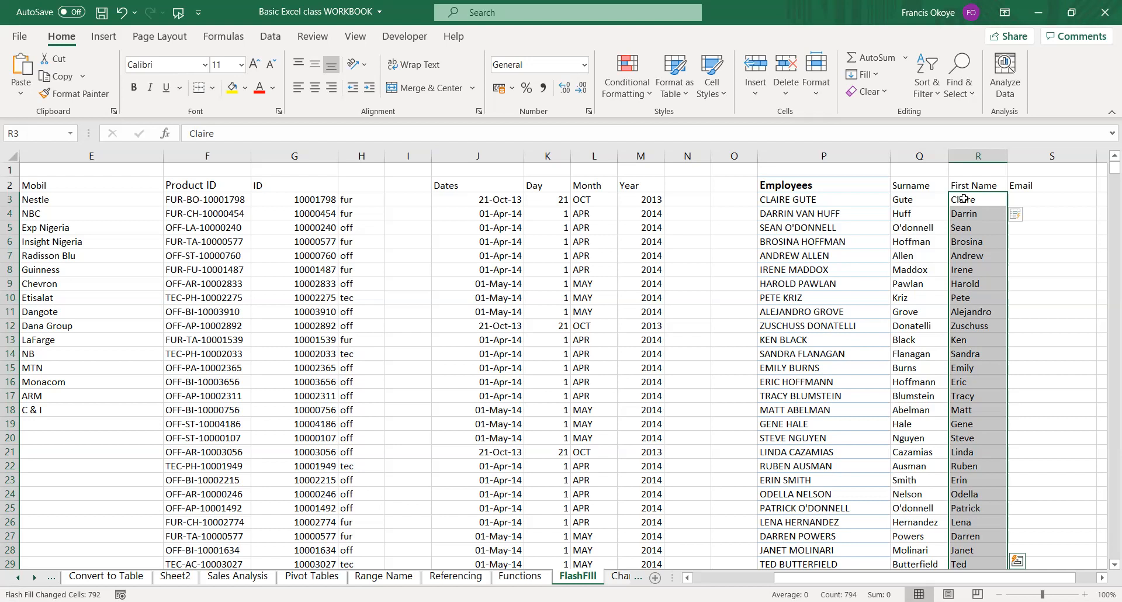
{"action": "left_click", "coordinate": [1027, 199]}
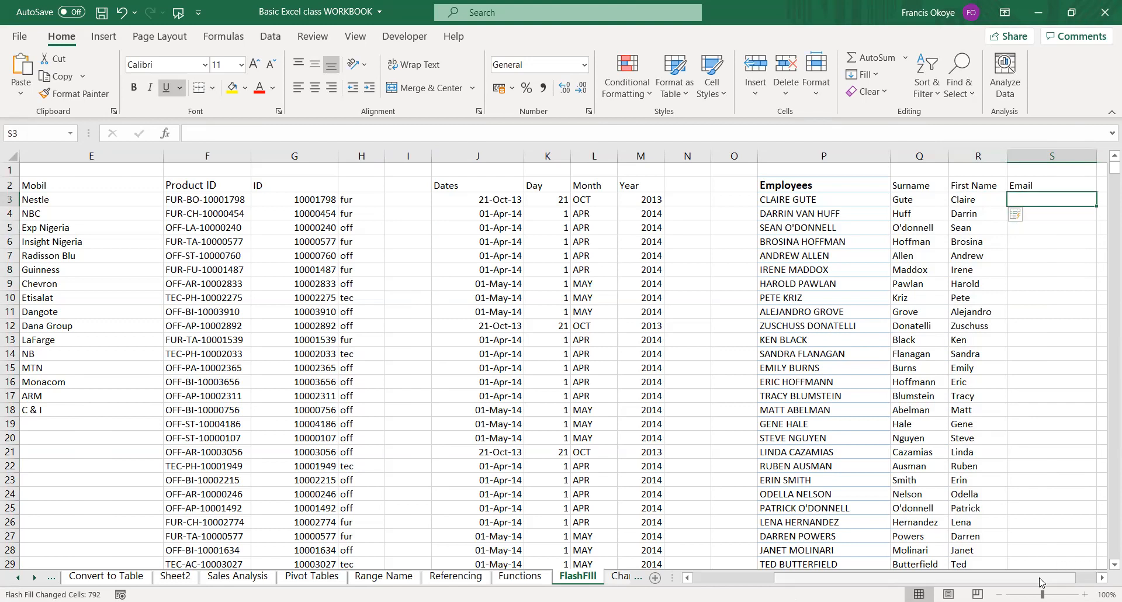
{"action": "scroll", "coordinate": [882, 219], "scroll_direction": "right", "scroll_amount": 1}
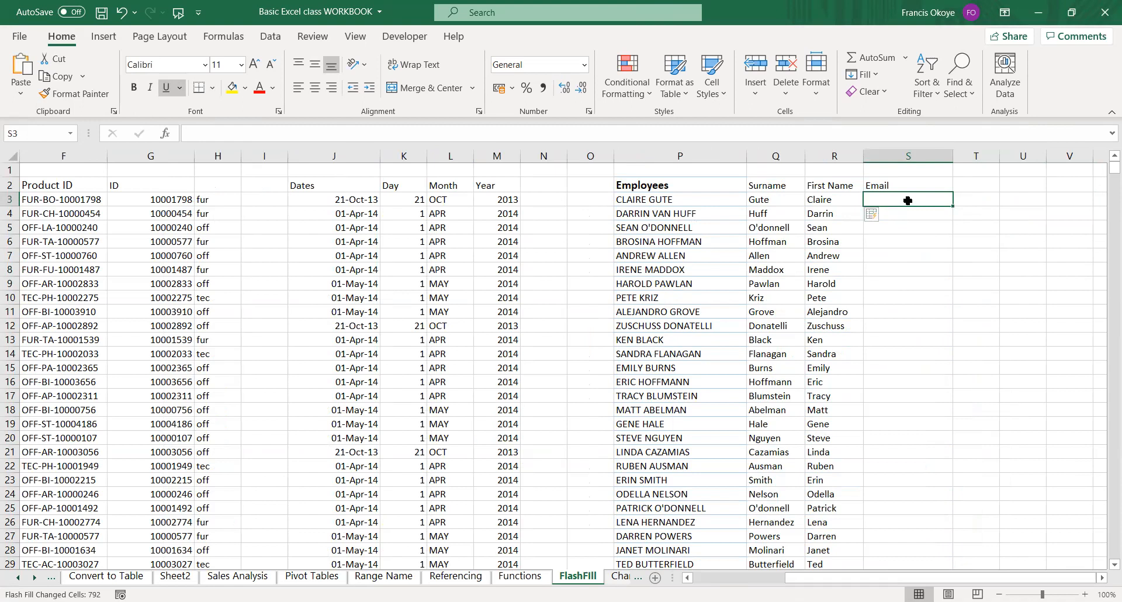
{"action": "type", "text": "c"}
{"action": "key", "text": "Escape"}
{"action": "left_click", "coordinate": [899, 155]}
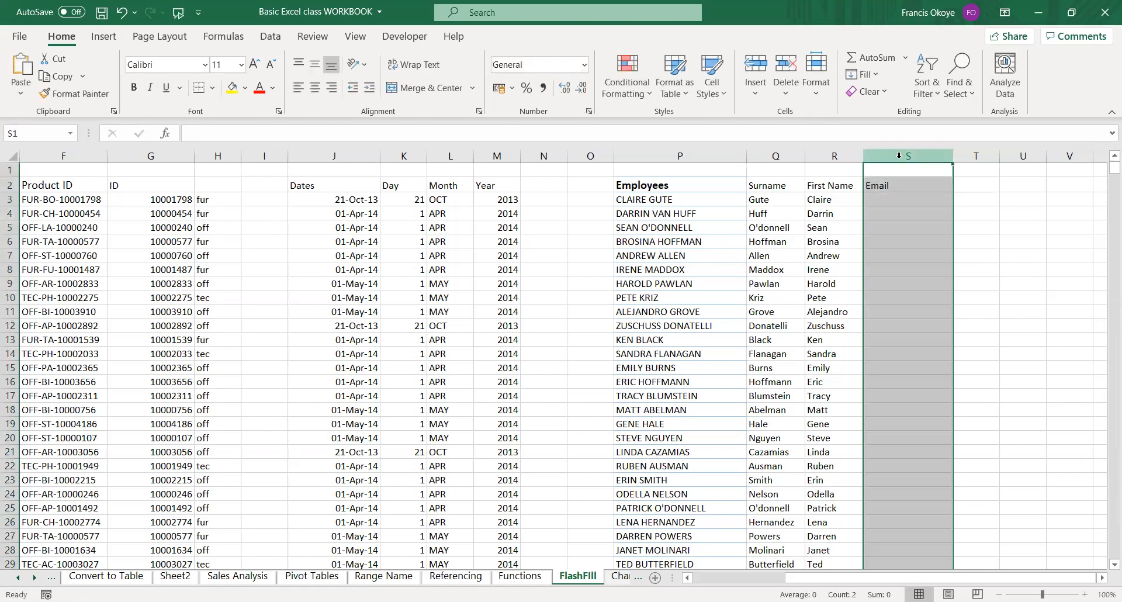
{"action": "key", "text": "ctrl+1"}
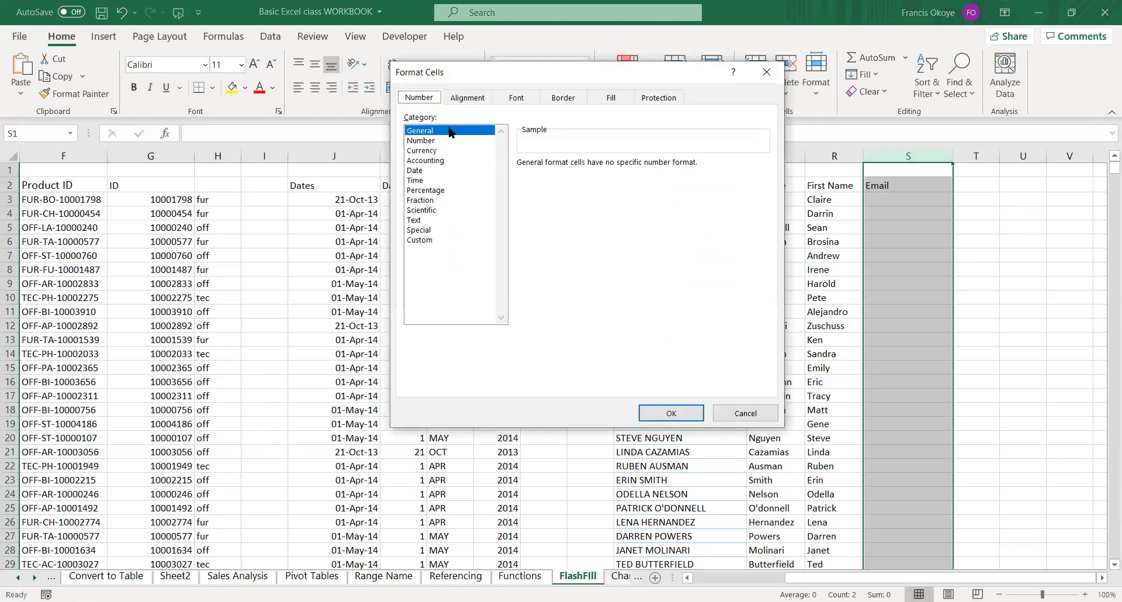
{"action": "key", "text": "Escape"}
Enter the first employee's e-mail in S3 as first initial, dot and surname, all lowercase, with the ailead.com domain.
{"action": "left_click", "coordinate": [894, 198]}
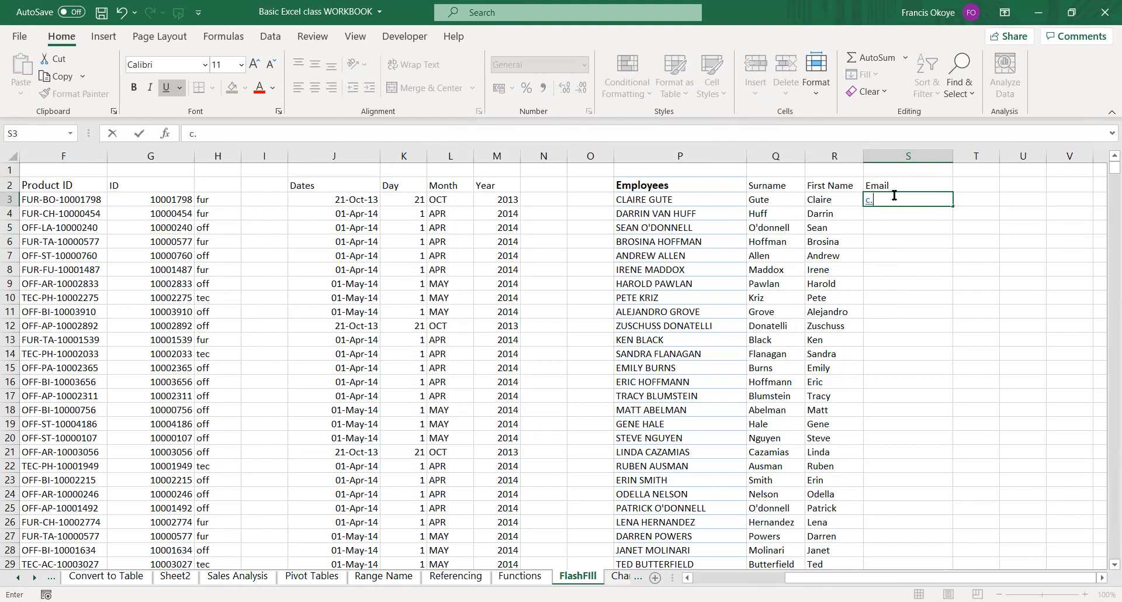
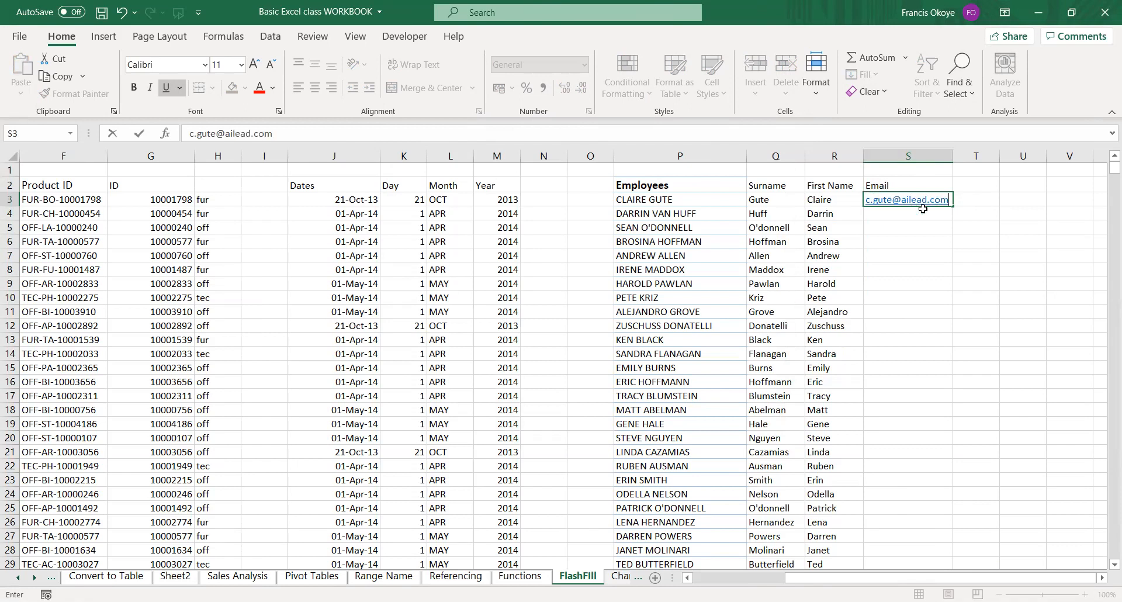
{"action": "key", "text": "ctrl+Return"}
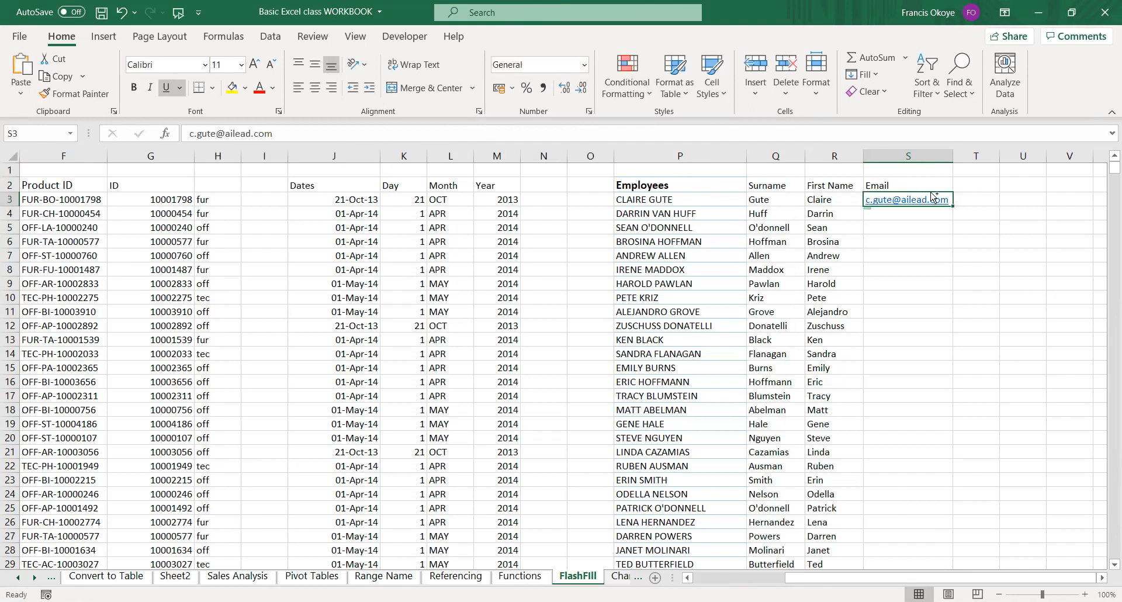
Flash Fill the employee e-mails down the Email column from S3 and fit column S to its contents.
{"action": "key", "text": "ctrl+e"}
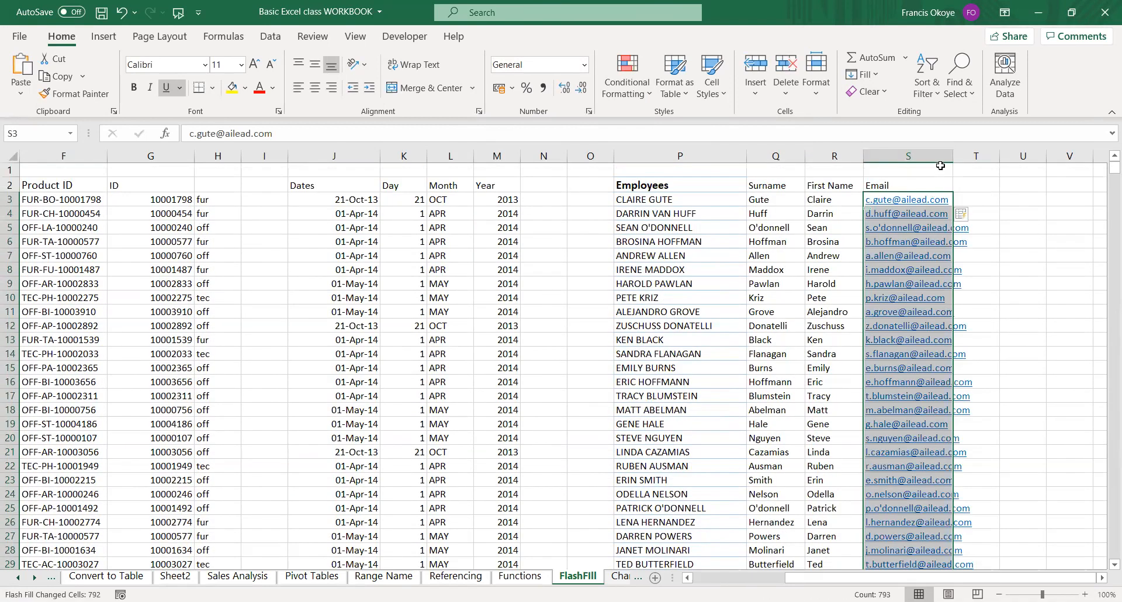
{"action": "double_click", "coordinate": [949, 159]}
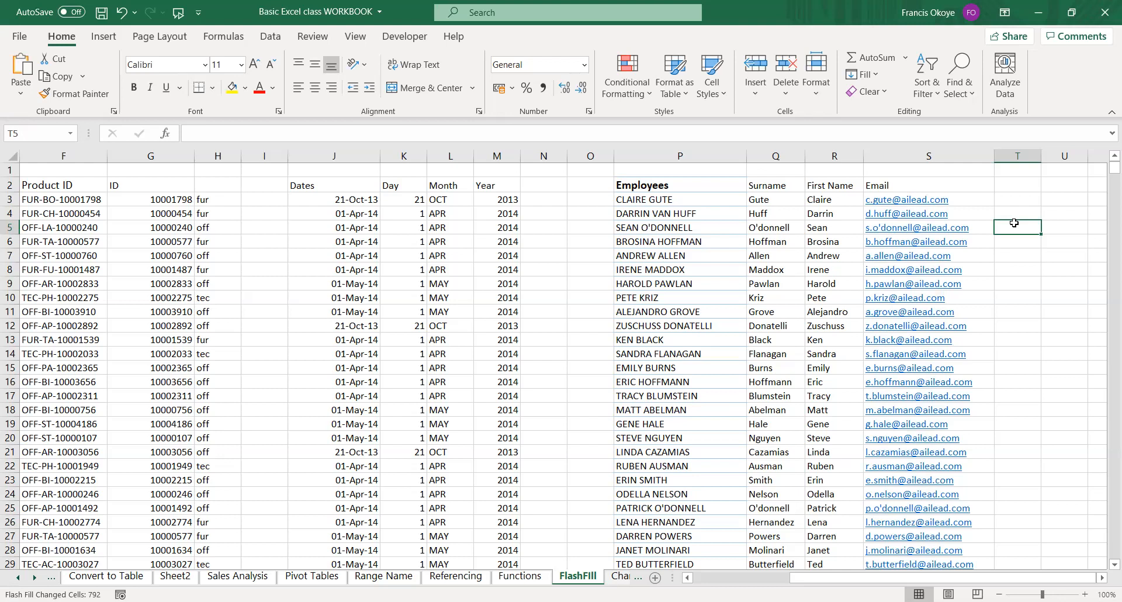
{"action": "left_click", "coordinate": [965, 197]}
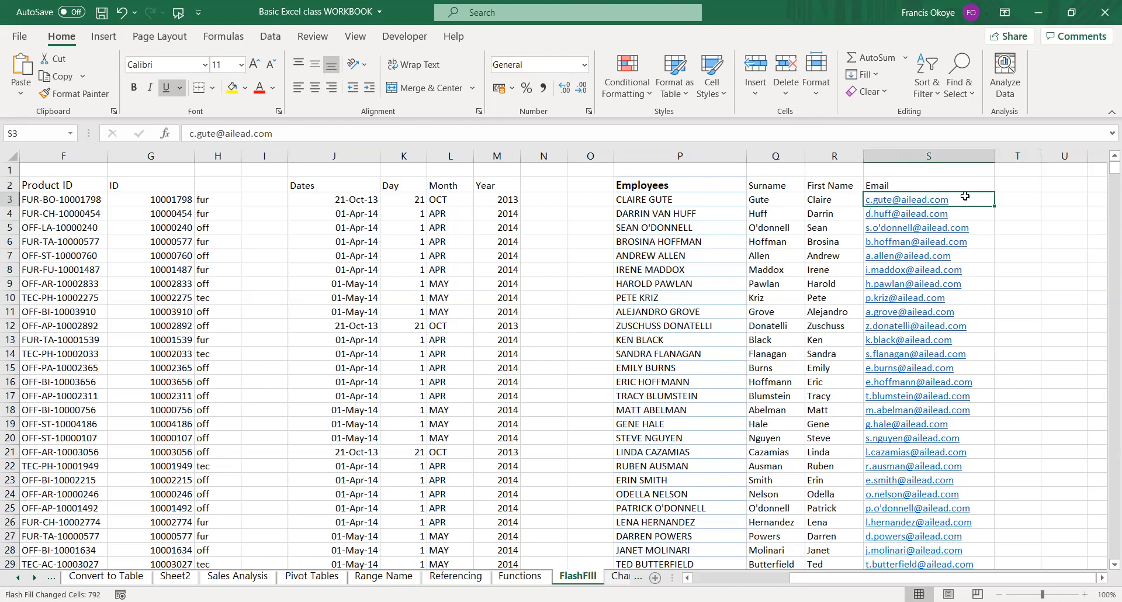
Undo the e-mail and surname fills, and clear the first names from R3 down.
{"action": "key", "text": "ctrl+z"}
{"action": "key", "text": "Left"}
{"action": "key", "text": "Left"}
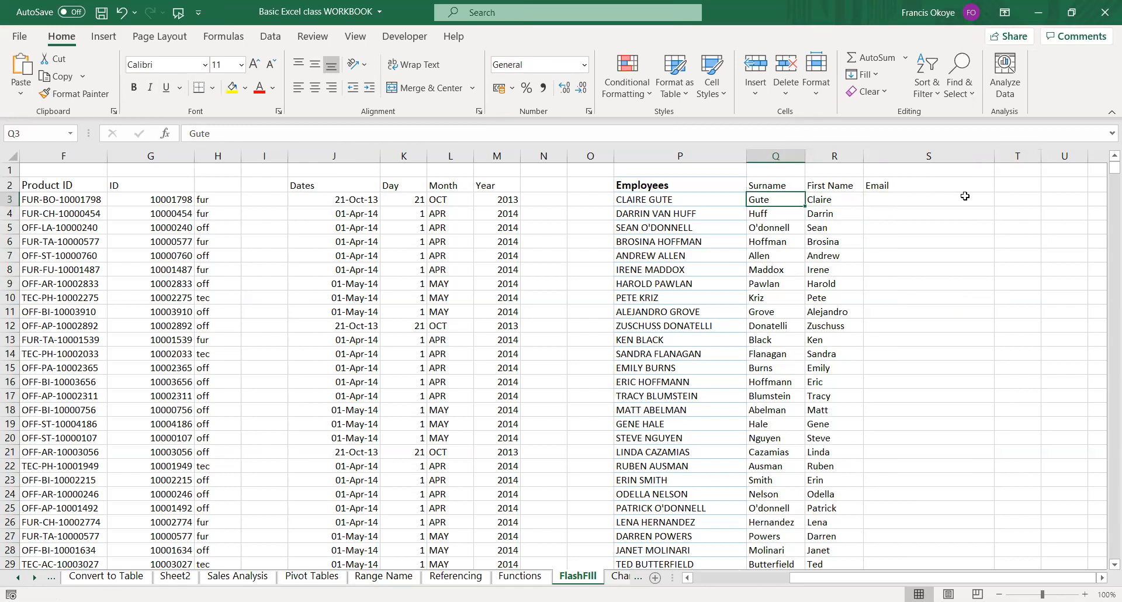
{"action": "key", "text": "ctrl+z"}
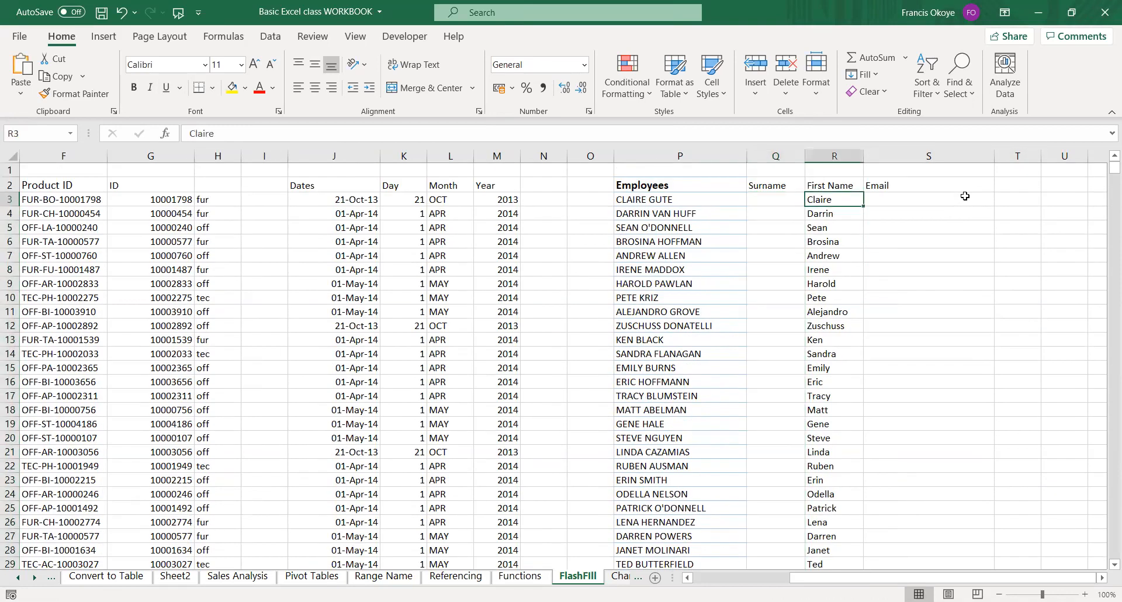
{"action": "key", "text": "ctrl+shift+Down"}
{"action": "key", "text": "Delete"}
{"action": "key", "text": "Left"}
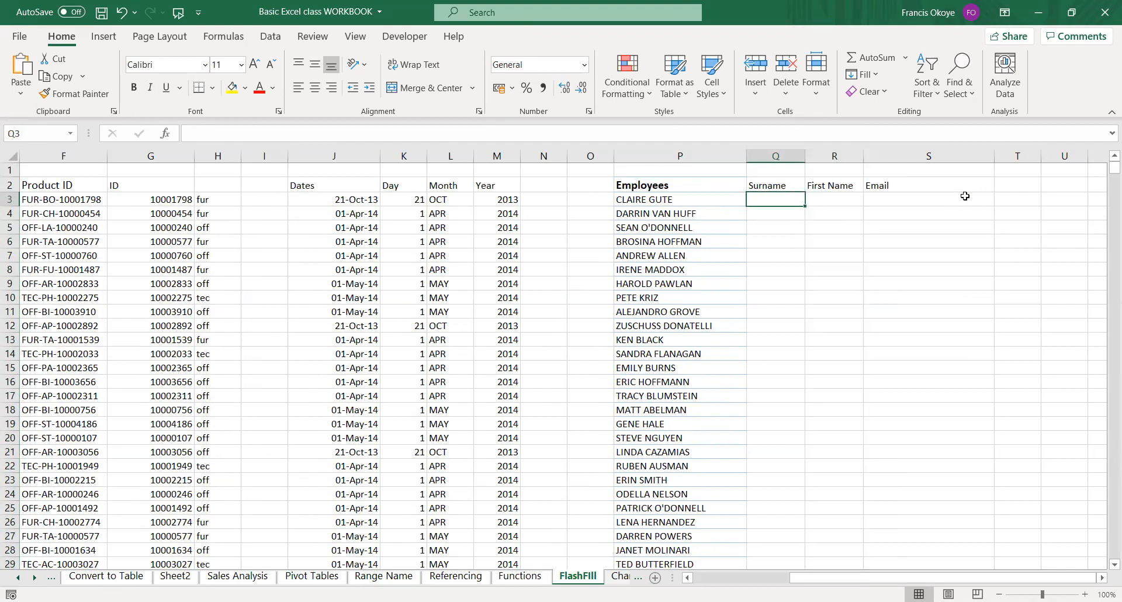
Enter the first employee's surname in Q3 and the second employee's full two-word surname in Q4, capitalising each word.
{"action": "type", "text": "Claire"}
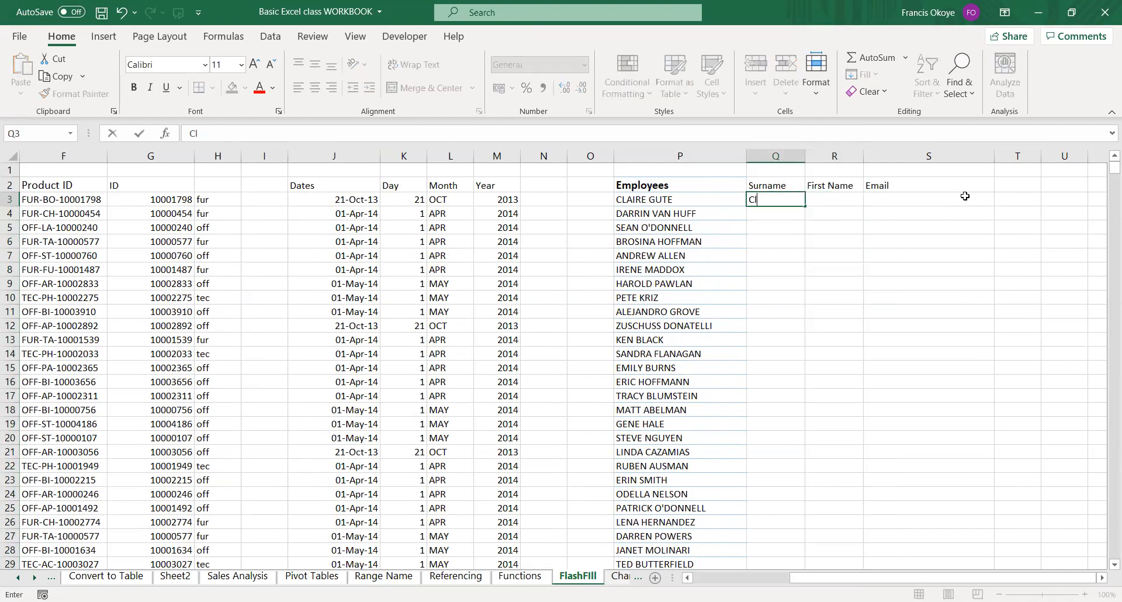
{"action": "key", "text": "Return"}
{"action": "key", "text": "Up"}
{"action": "type", "text": "Gute"}
{"action": "key", "text": "Return"}
{"action": "type", "text": "VAn"}
{"action": "key", "text": "BackSpace"}
{"action": "key", "text": "BackSpace"}
{"action": "type", "text": "an"}
{"action": "key", "text": "BackSpace"}
{"action": "key", "text": "BackSpace"}
{"action": "type", "text": "an Hu"}
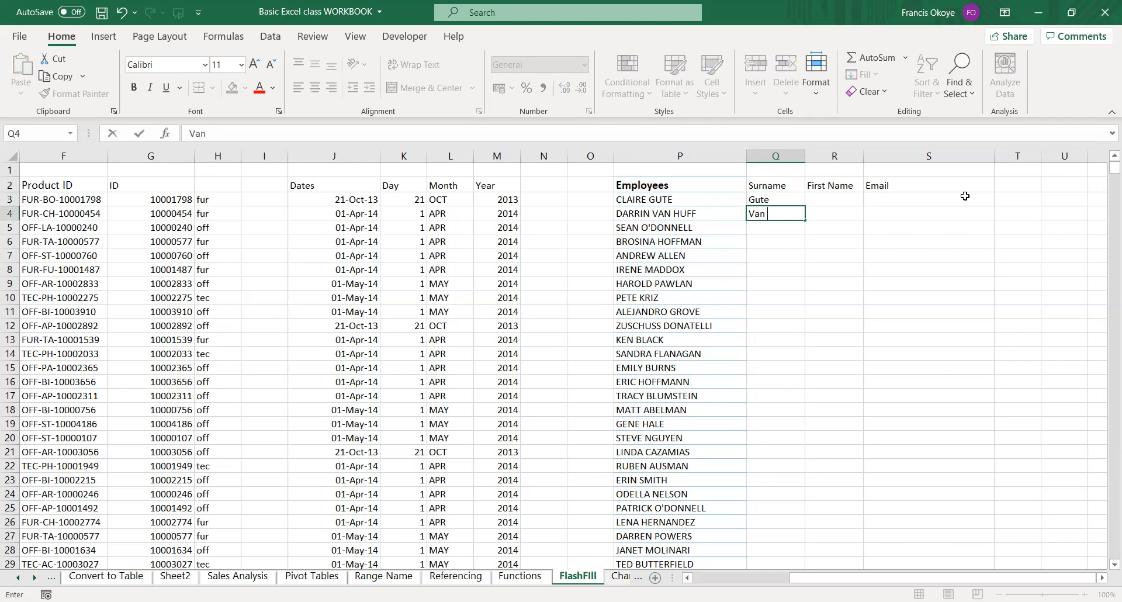
{"action": "key", "text": "BackSpace"}
{"action": "type", "text": "uff"}
{"action": "key", "text": "ctrl+Return"}
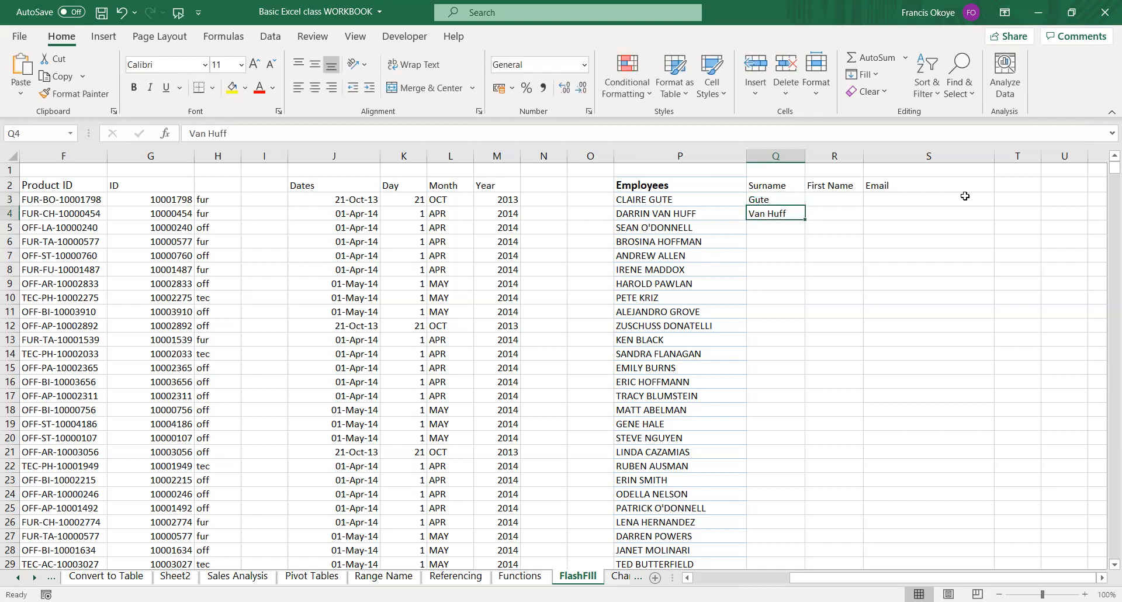
Enter 0 in Q796, R796 and S796, just below the last employee, to mark the end of the fill columns.
{"action": "key", "text": "Up"}
{"action": "key", "text": "shift+Down"}
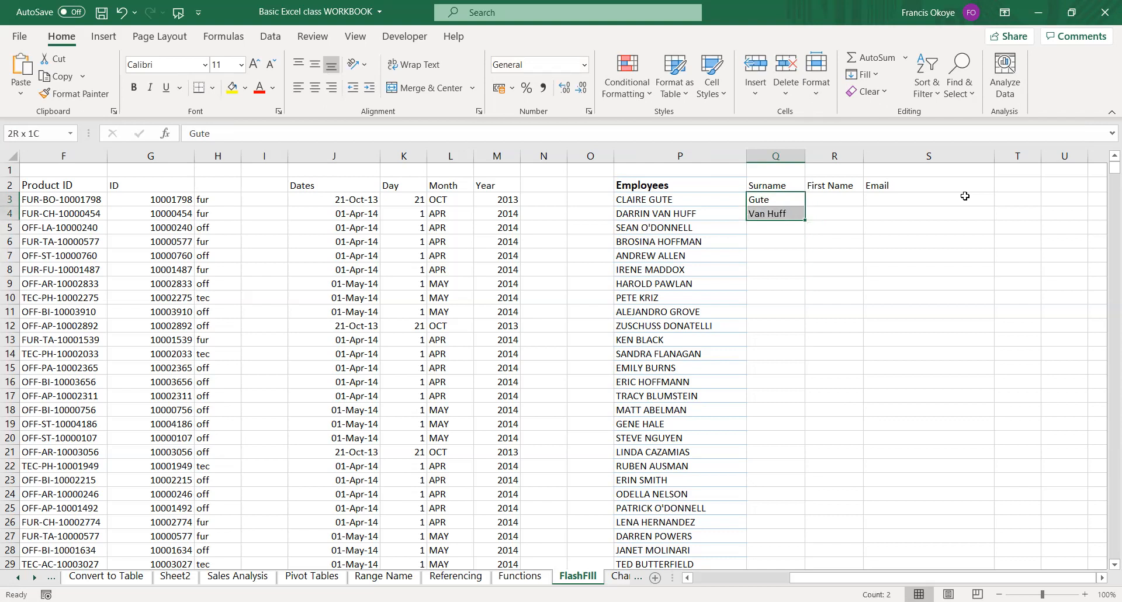
{"action": "key", "text": "ctrl+shift+Down"}
{"action": "key", "text": "Up"}
{"action": "key", "text": "Left"}
{"action": "key", "text": "ctrl+Down"}
{"action": "key", "text": "Down"}
{"action": "key", "text": "Right"}
{"action": "type", "text": "0"}
{"action": "key", "text": "Right"}
{"action": "type", "text": "0"}
{"action": "key", "text": "Right"}
{"action": "type", "text": "0"}
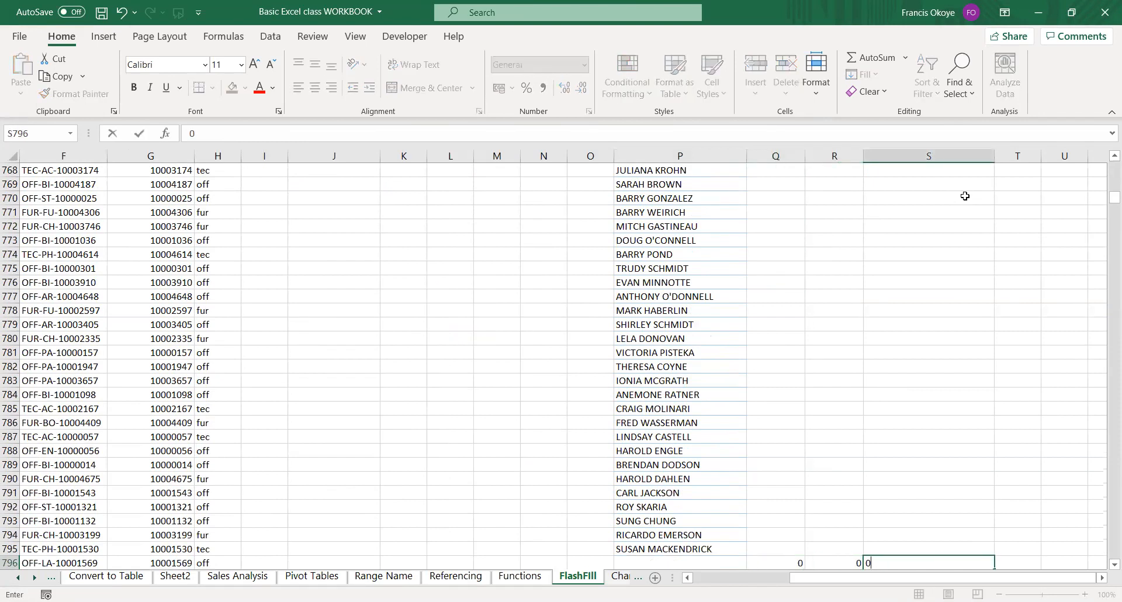
Flash Fill the surnames over Q3:Q796 from the two examples and check the filled entries.
{"action": "key", "text": "Up"}
{"action": "key", "text": "Left"}
{"action": "key", "text": "Left"}
{"action": "key", "text": "Down"}
{"action": "key", "text": "ctrl+Up"}
{"action": "key", "text": "Up"}
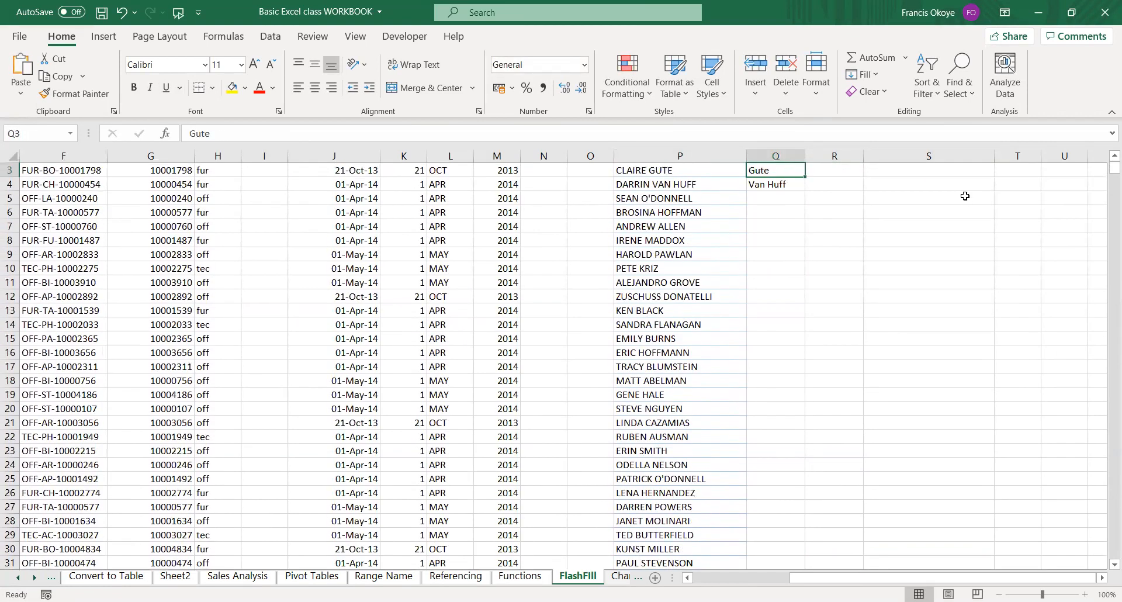
{"action": "key", "text": "shift+Down"}
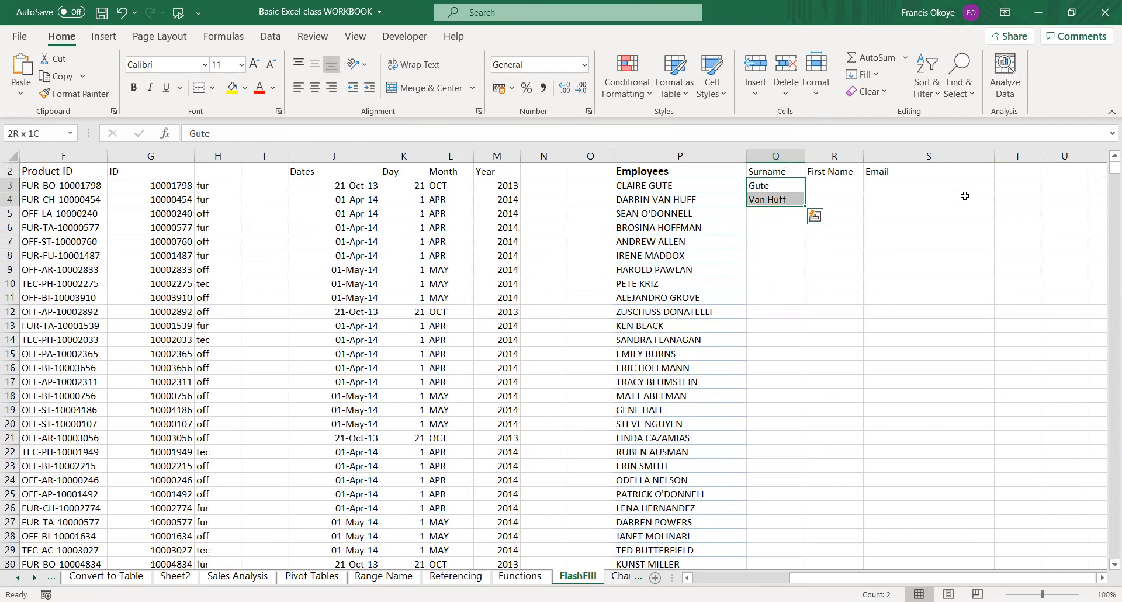
{"action": "key", "text": "ctrl+shift+Down"}
{"action": "key", "text": "ctrl+e"}
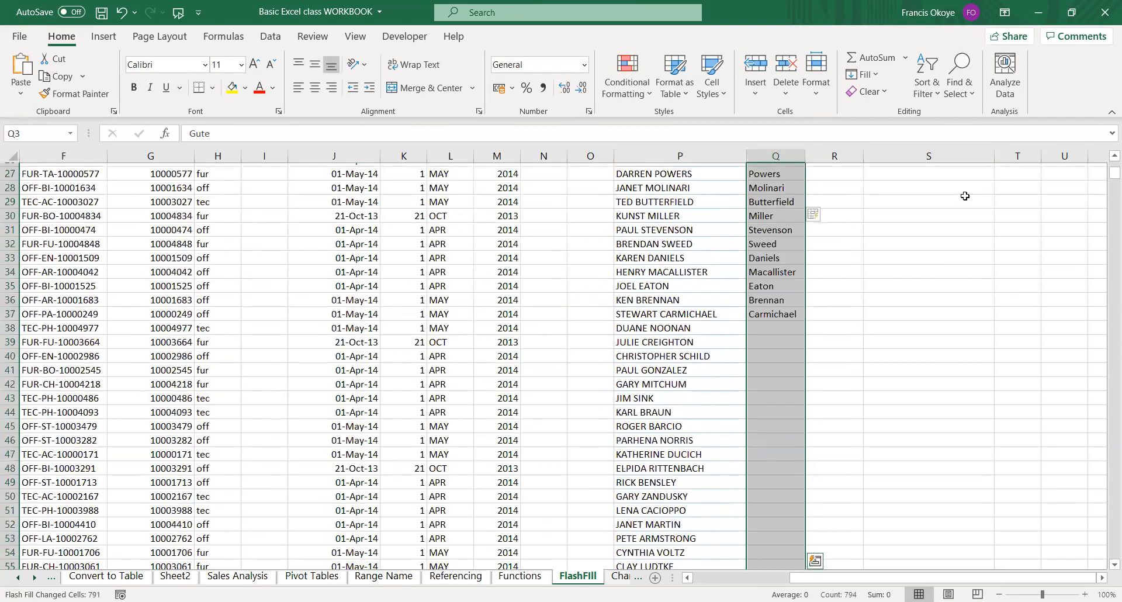
{"action": "key", "text": "Down"}
{"action": "key", "text": "Down"}
{"action": "key", "text": "Down"}
{"action": "key", "text": "Down"}
{"action": "key", "text": "Down"}
{"action": "key", "text": "Down"}
{"action": "key", "text": "Down"}
{"action": "key", "text": "Down"}
{"action": "key", "text": "Down"}
{"action": "key", "text": "Down"}
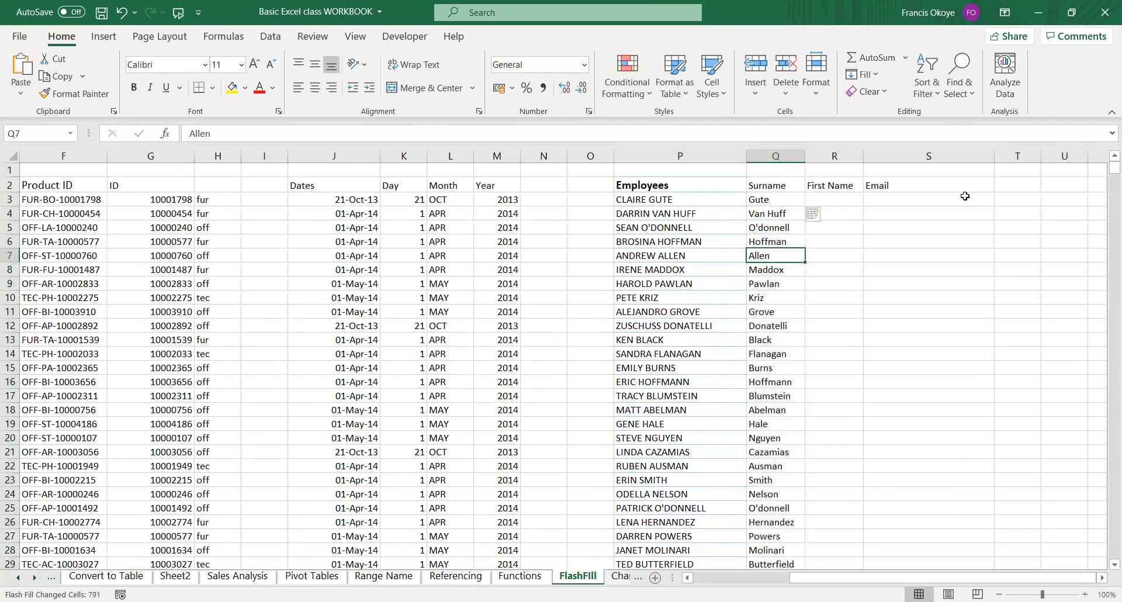
{"action": "key", "text": "Down"}
{"action": "key", "text": "Down"}
{"action": "key", "text": "Down"}
{"action": "key", "text": "Down"}
{"action": "key", "text": "Down"}
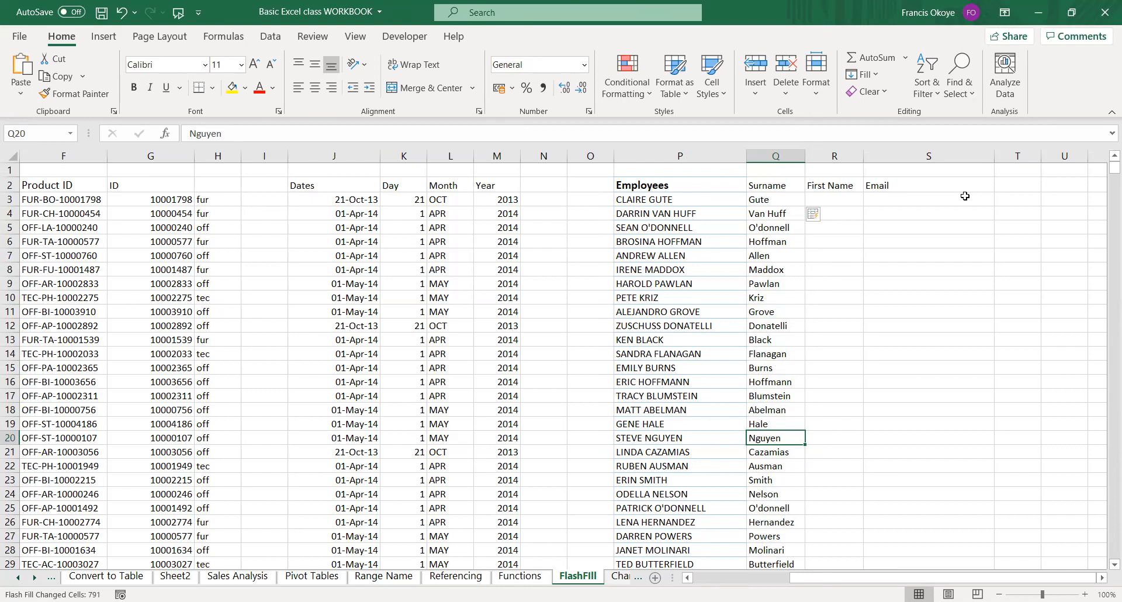
Enter the first employee's first name in R3 and Flash Fill the first names down the column.
{"action": "left_click", "coordinate": [845, 199]}
{"action": "type", "text": "Claire"}
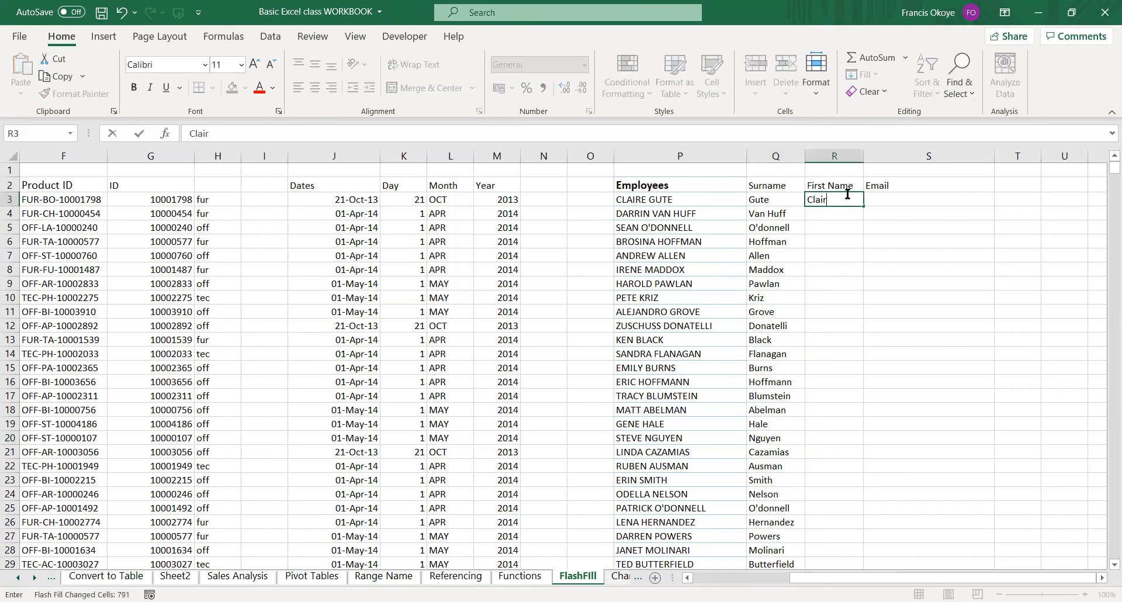
{"action": "key", "text": "Return"}
{"action": "left_click", "coordinate": [847, 196]}
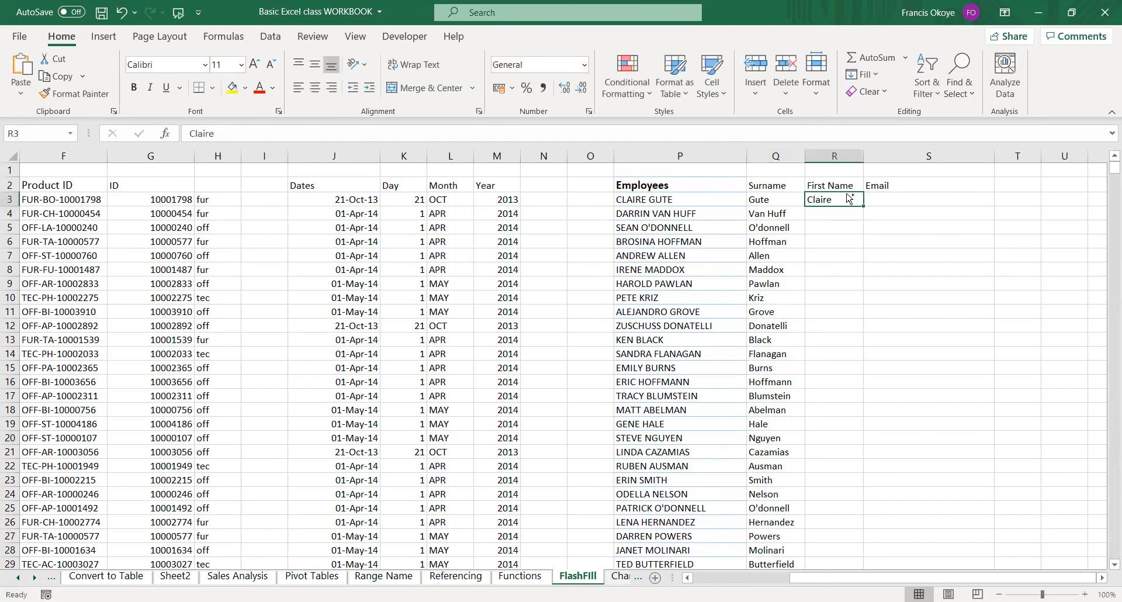
{"action": "key", "text": "ctrl+e"}
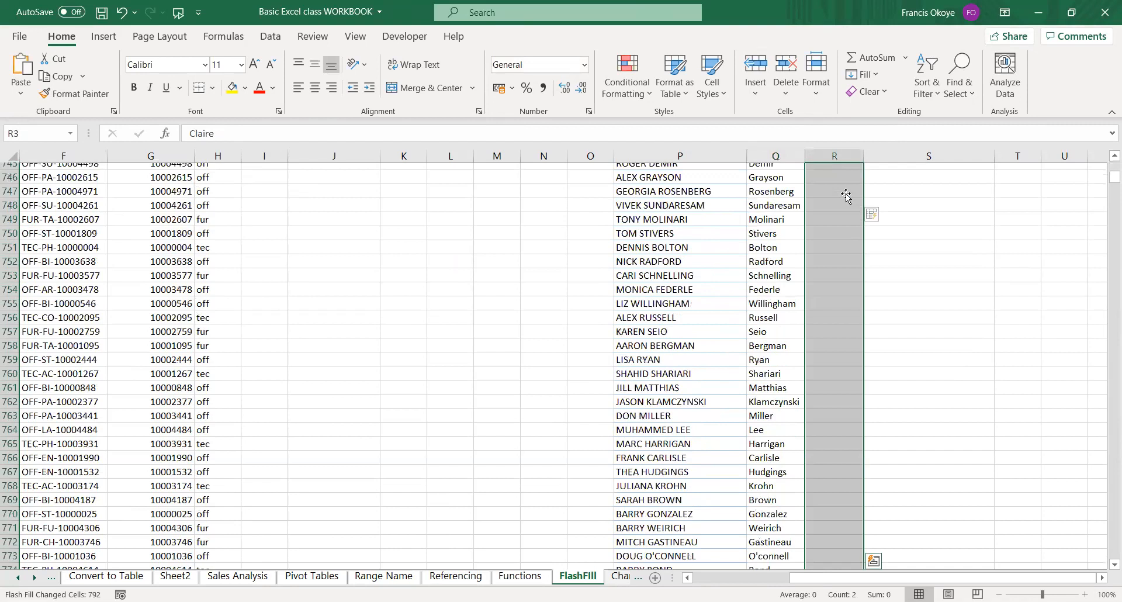
Enter "c." in S3 and insert a blank column before the Email column.
{"action": "key", "text": "Right"}
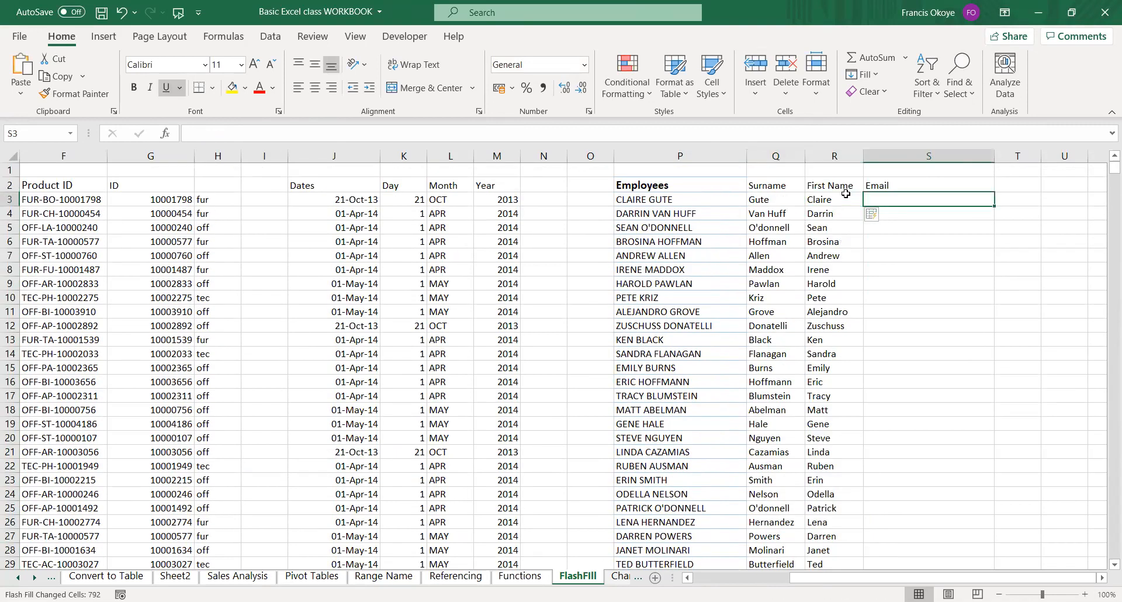
{"action": "type", "text": "c."}
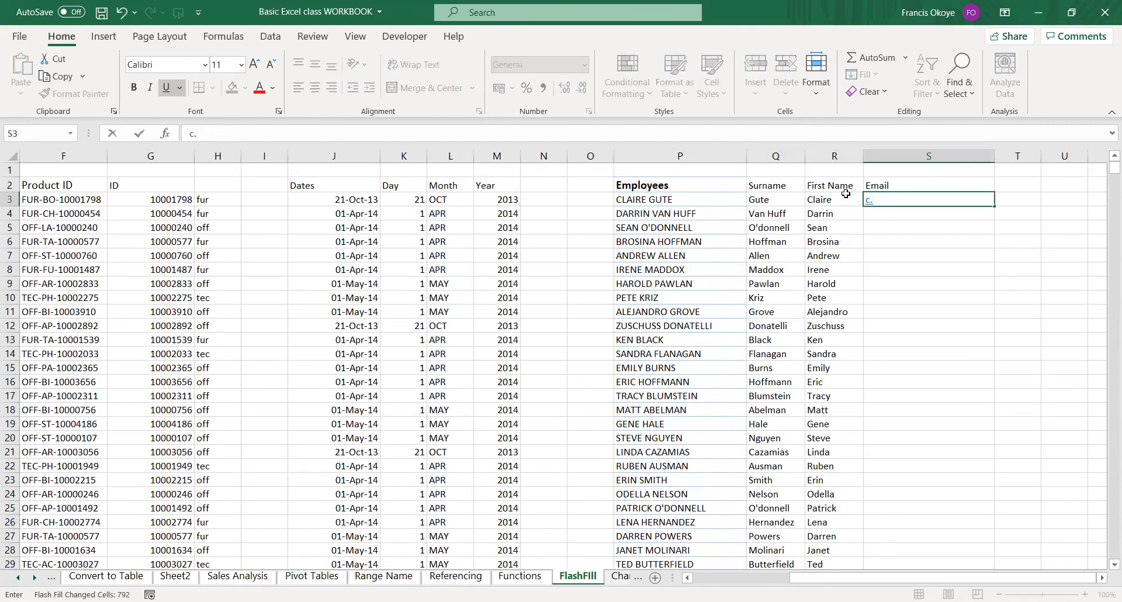
{"action": "left_click", "coordinate": [928, 156]}
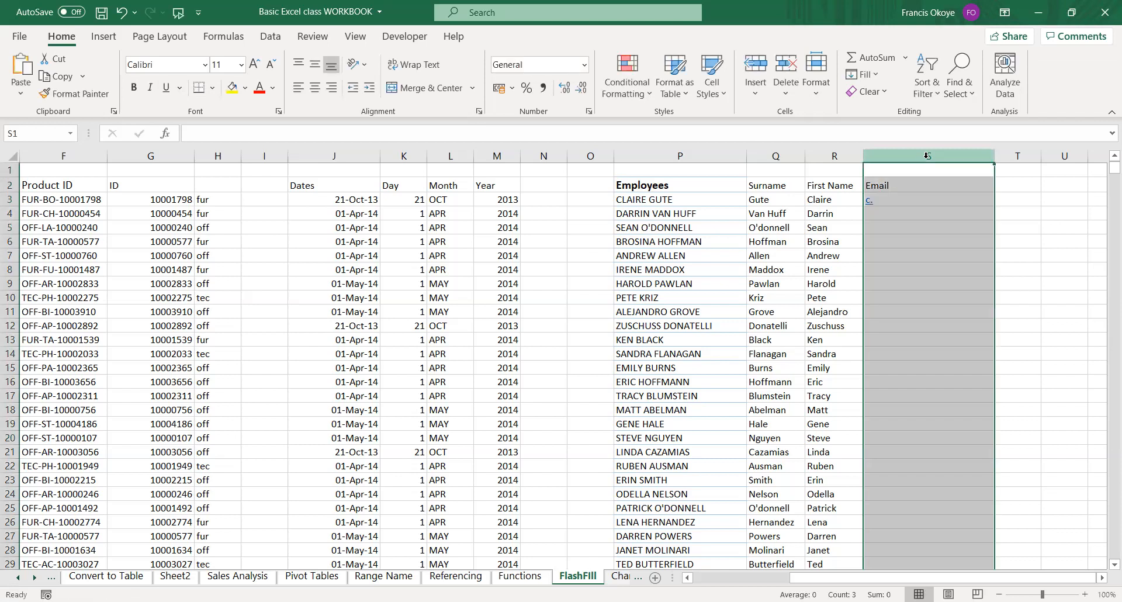
{"action": "key", "text": "ctrl+shift+plus"}
Enter the first employee's e-mail in S3 as first initial, dot and surname, all lowercase, with the yahoo.com domain, and widen column S to fit.
{"action": "left_click", "coordinate": [886, 197]}
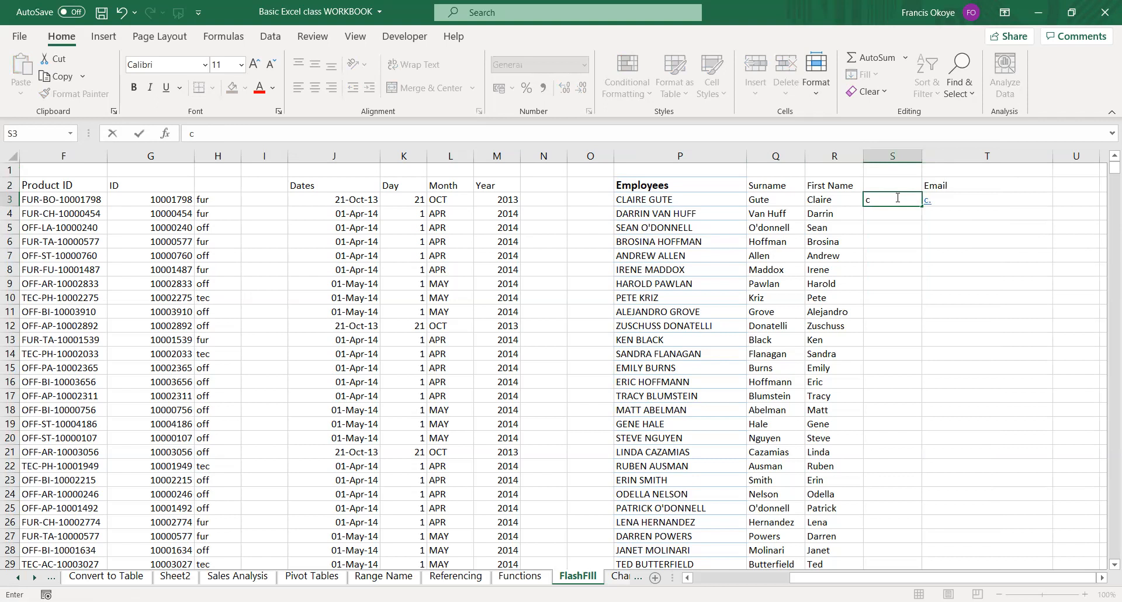
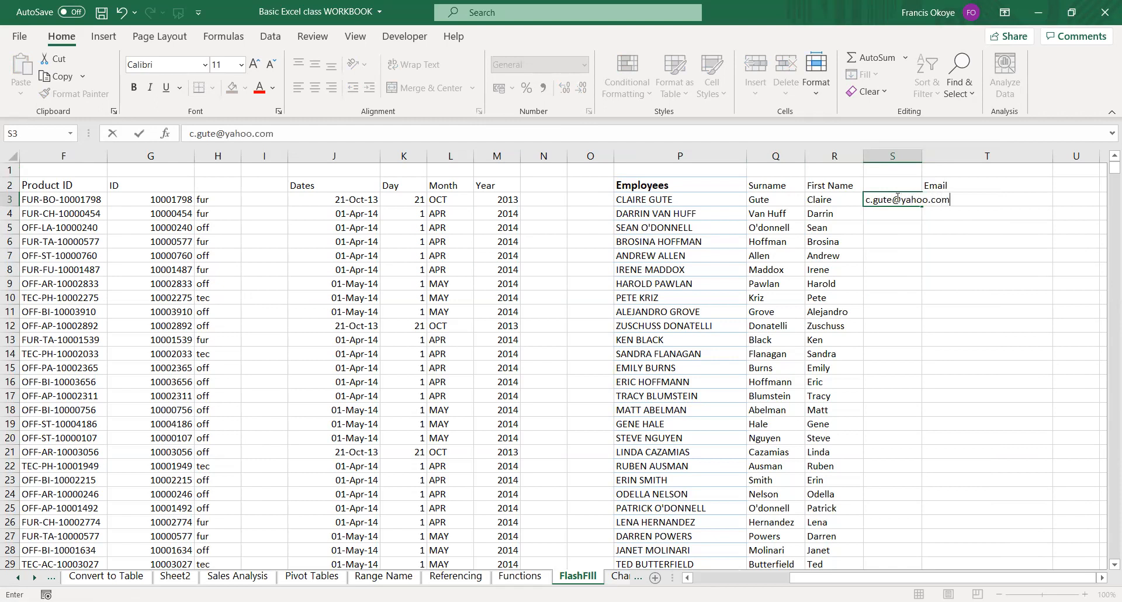
{"action": "key", "text": "Return"}
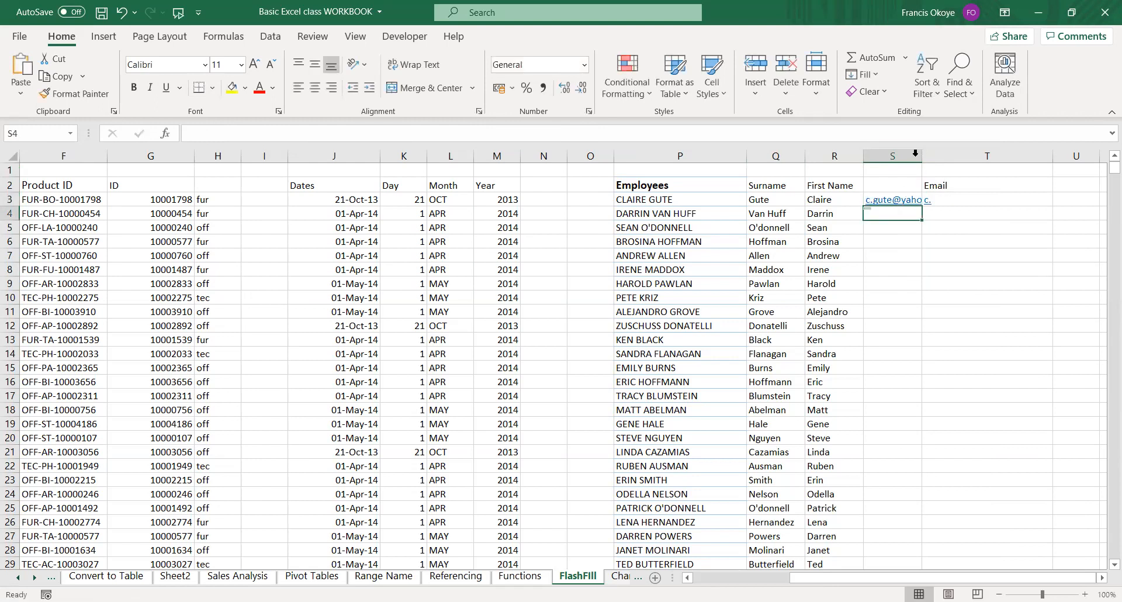
{"action": "left_click", "coordinate": [937, 199]}
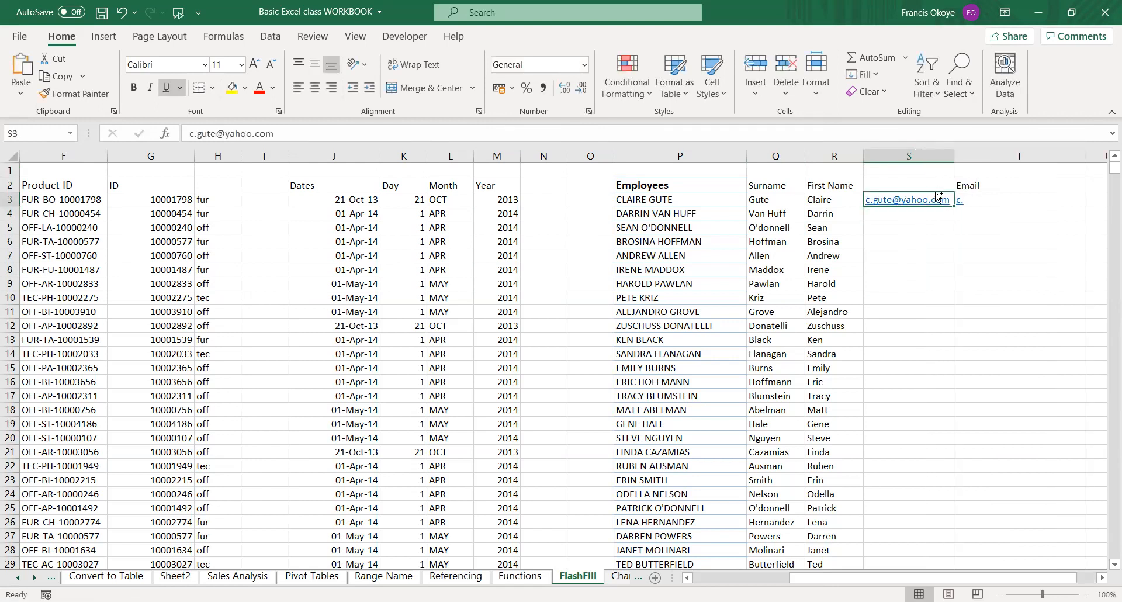
Flash Fill the employee e-mails down column S from S3 to the last employee and fit the column to its contents.
{"action": "key", "text": "ctrl+shift+Down"}
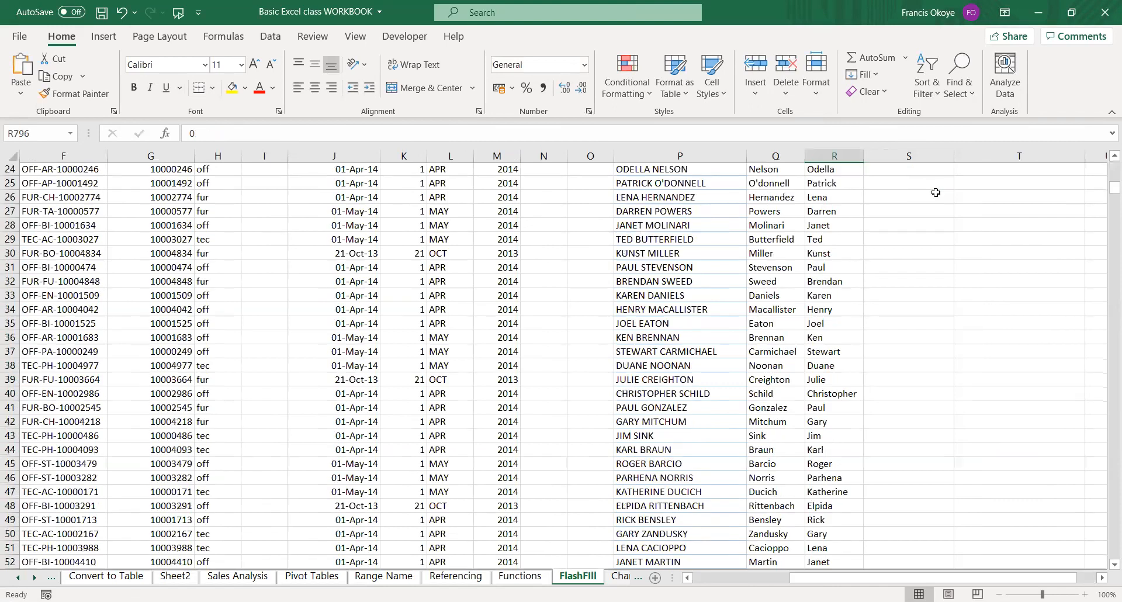
{"action": "key", "text": "Down"}
{"action": "key", "text": "Down"}
{"action": "key", "text": "Down"}
{"action": "key", "text": "Down"}
{"action": "key", "text": "Down"}
{"action": "key", "text": "Down"}
{"action": "key", "text": "Down"}
{"action": "key", "text": "Down"}
{"action": "key", "text": "Down"}
{"action": "key", "text": "Down"}
{"action": "key", "text": "Down"}
{"action": "key", "text": "Down"}
{"action": "key", "text": "Down"}
{"action": "key", "text": "Down"}
{"action": "key", "text": "Down"}
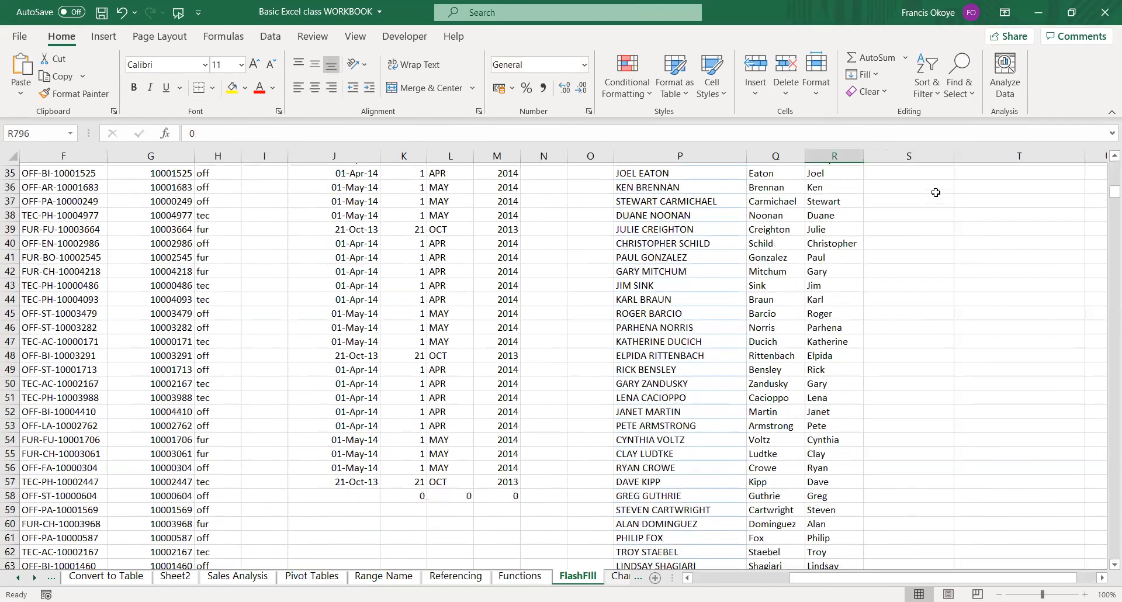
{"action": "key", "text": "Left"}
{"action": "key", "text": "Right"}
{"action": "key", "text": "ctrl+Up"}
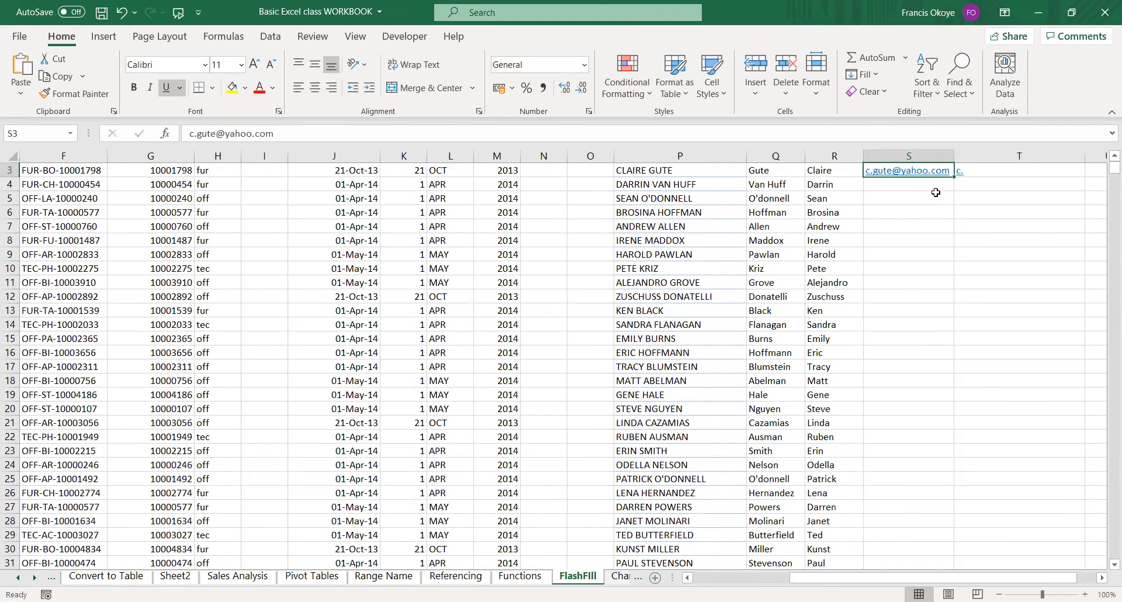
{"action": "key", "text": "ctrl+shift+Down"}
{"action": "key", "text": "shift+Up"}
{"action": "key", "text": "ctrl+e"}
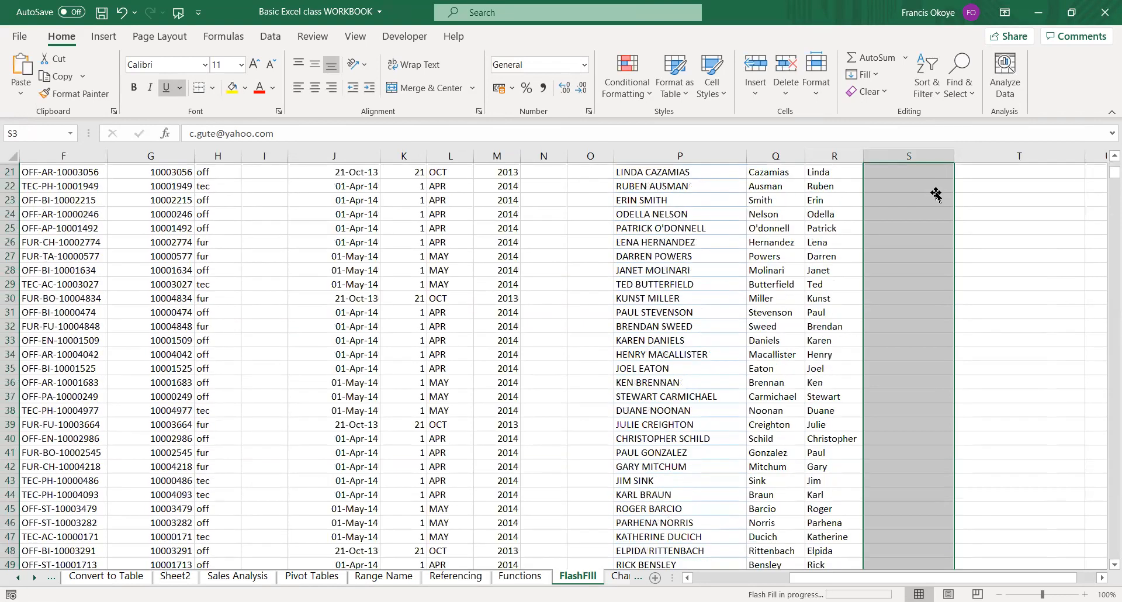
{"action": "double_click", "coordinate": [957, 157]}
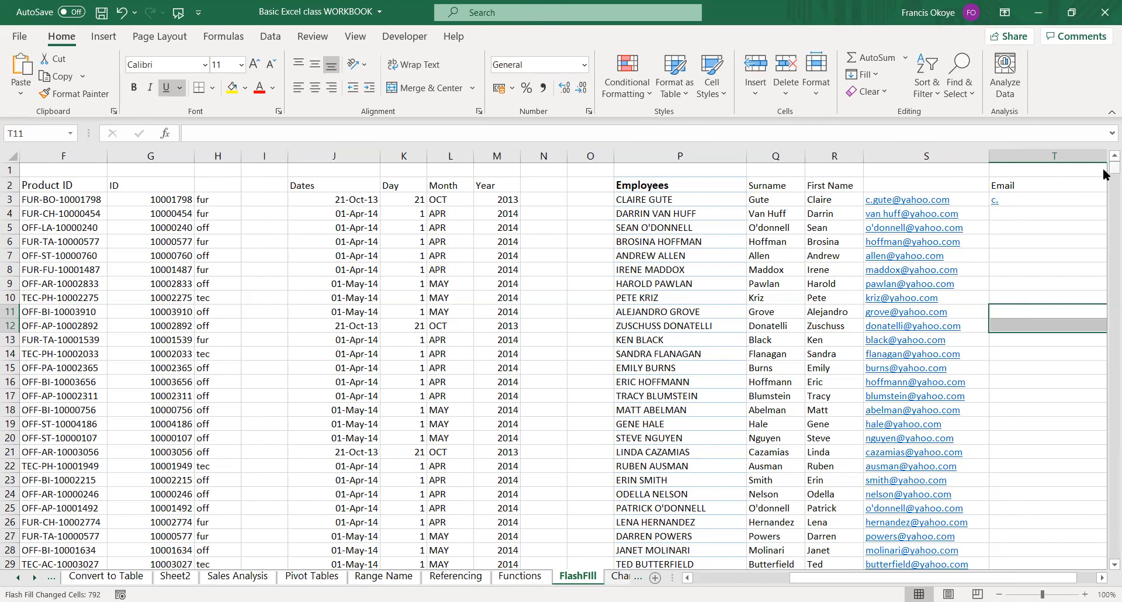
{"action": "left_click", "coordinate": [1031, 183]}
{"action": "left_click", "coordinate": [920, 181]}
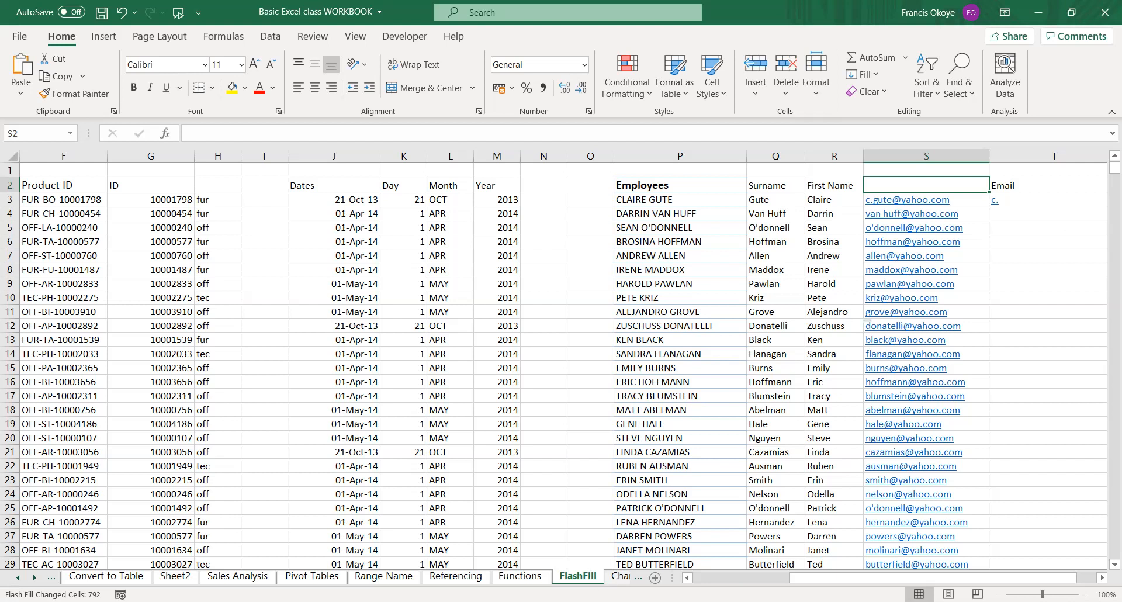
Open the Charts sheet and look over its market growth, branch revenue and level of understanding tables.
{"action": "left_click", "coordinate": [618, 577]}
{"action": "left_click", "coordinate": [488, 331]}
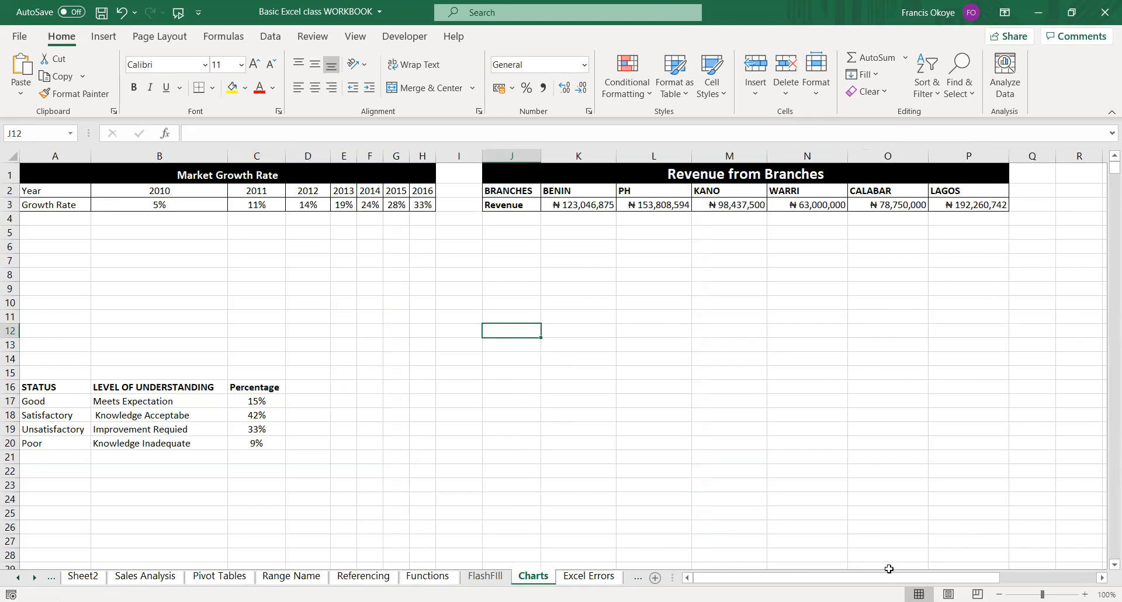
{"action": "left_click", "coordinate": [422, 373]}
{"action": "left_click", "coordinate": [159, 249]}
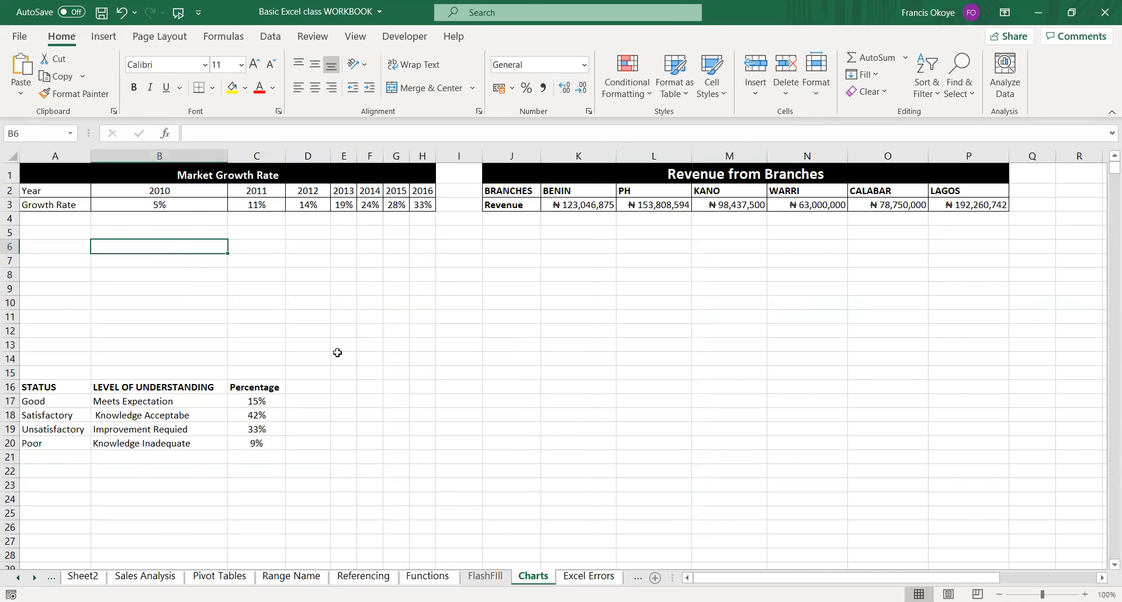
Switch back and forth between the Charts sheet and its neighbouring FlashFill and Functions sheets.
{"action": "left_click", "coordinate": [485, 576]}
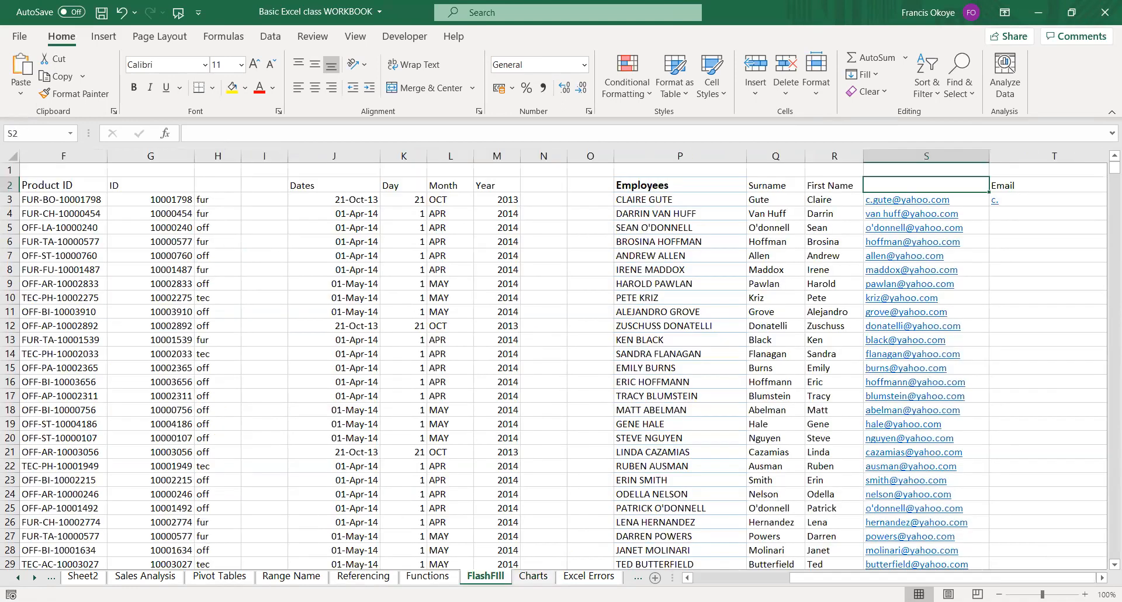
{"action": "left_click", "coordinate": [522, 580]}
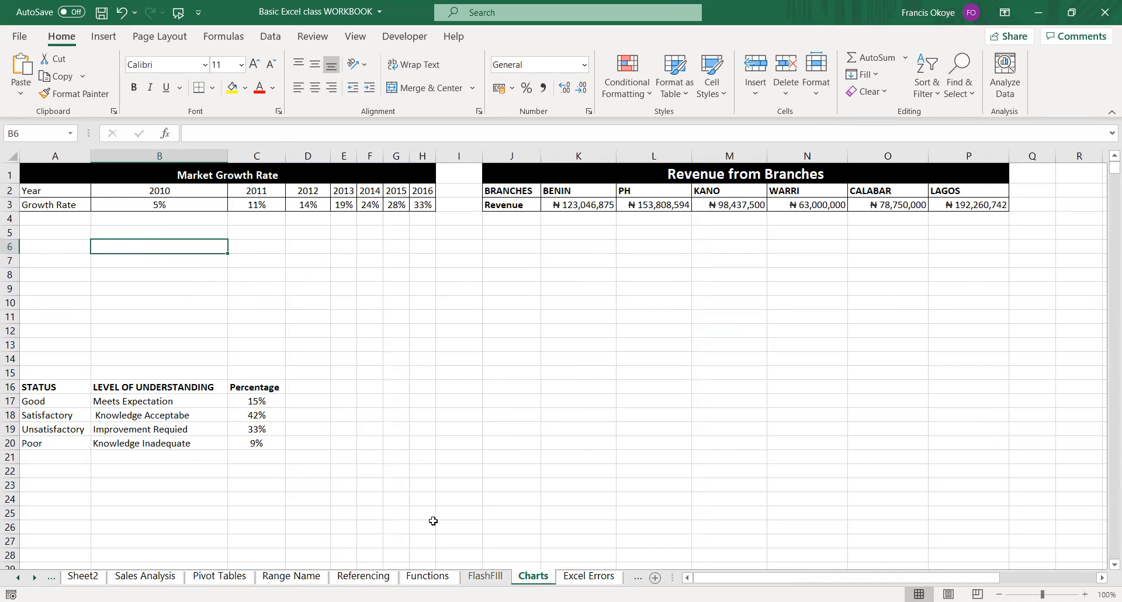
{"action": "left_click", "coordinate": [492, 577]}
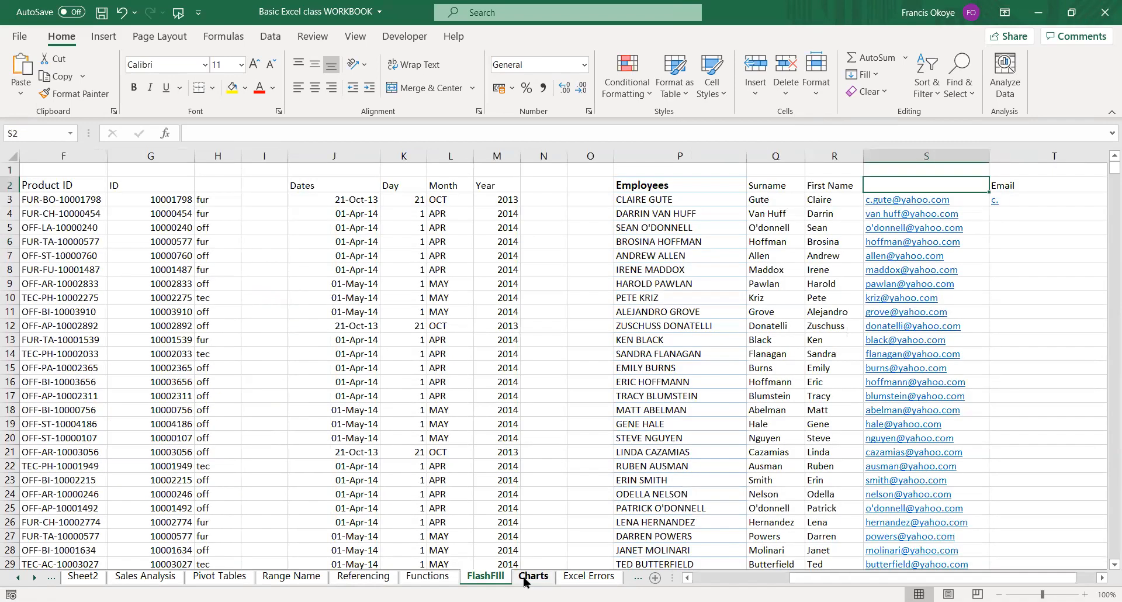
{"action": "left_click", "coordinate": [526, 578]}
{"action": "left_click", "coordinate": [485, 577]}
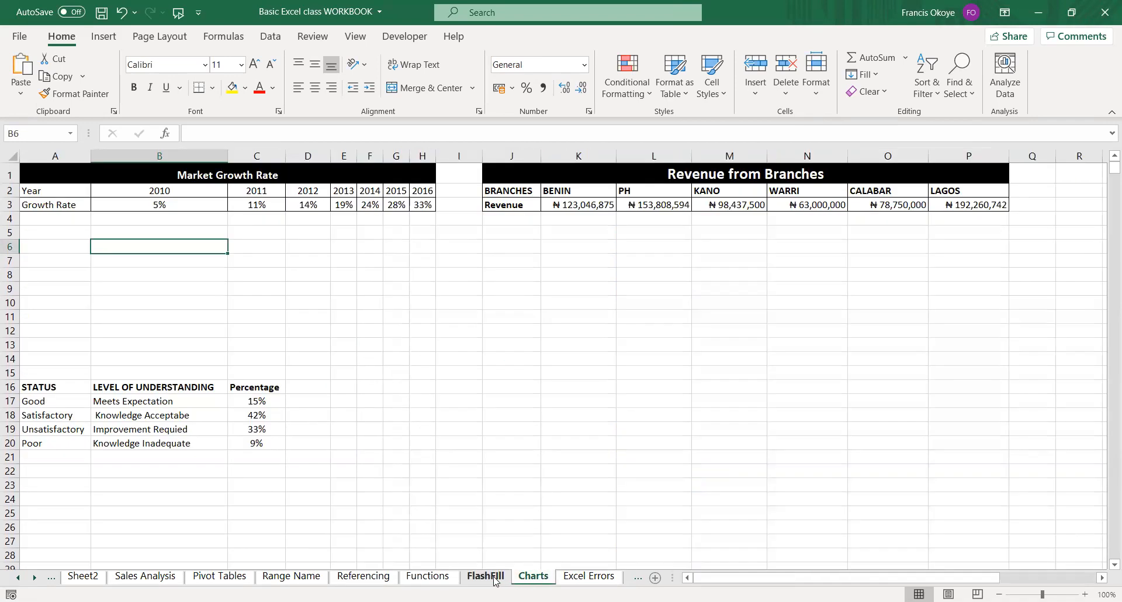
{"action": "left_click", "coordinate": [533, 577]}
{"action": "key", "text": "ctrl+Page_Down"}
{"action": "key", "text": "ctrl+Page_Up"}
{"action": "key", "text": "ctrl+Page_Up"}
{"action": "key", "text": "ctrl+Page_Up"}
{"action": "key", "text": "ctrl+Page_Down"}
{"action": "key", "text": "ctrl+Page_Down"}
{"action": "key", "text": "ctrl+Page_Down"}
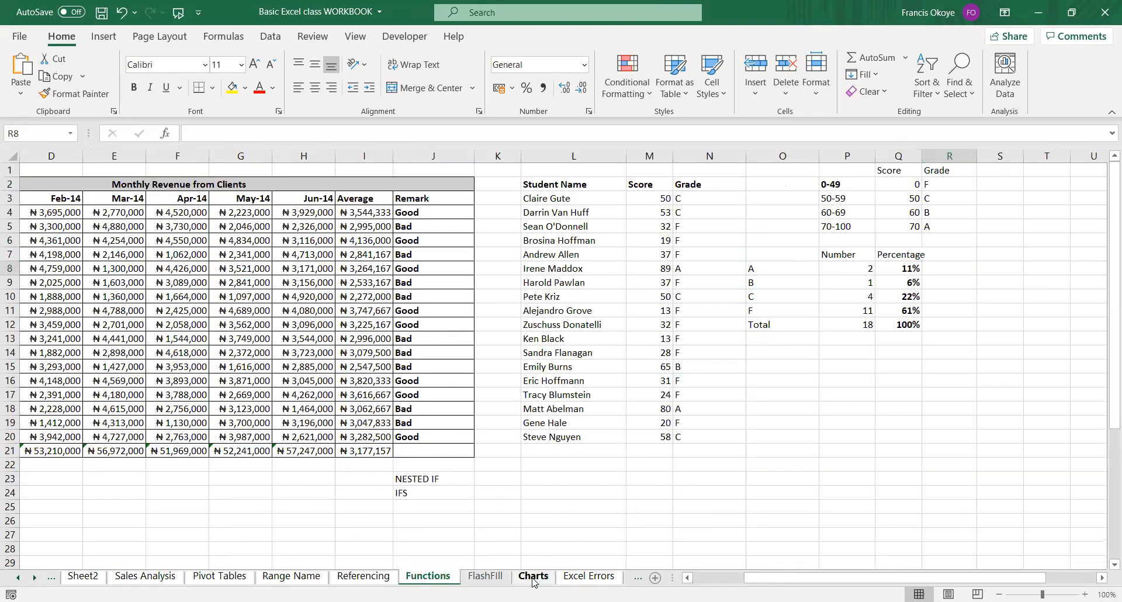
Move one sheet at a time from the Functions sheet area forward to the Excel Errors sheet.
{"action": "key", "text": "ctrl+Page_Up"}
{"action": "key", "text": "ctrl+Page_Up"}
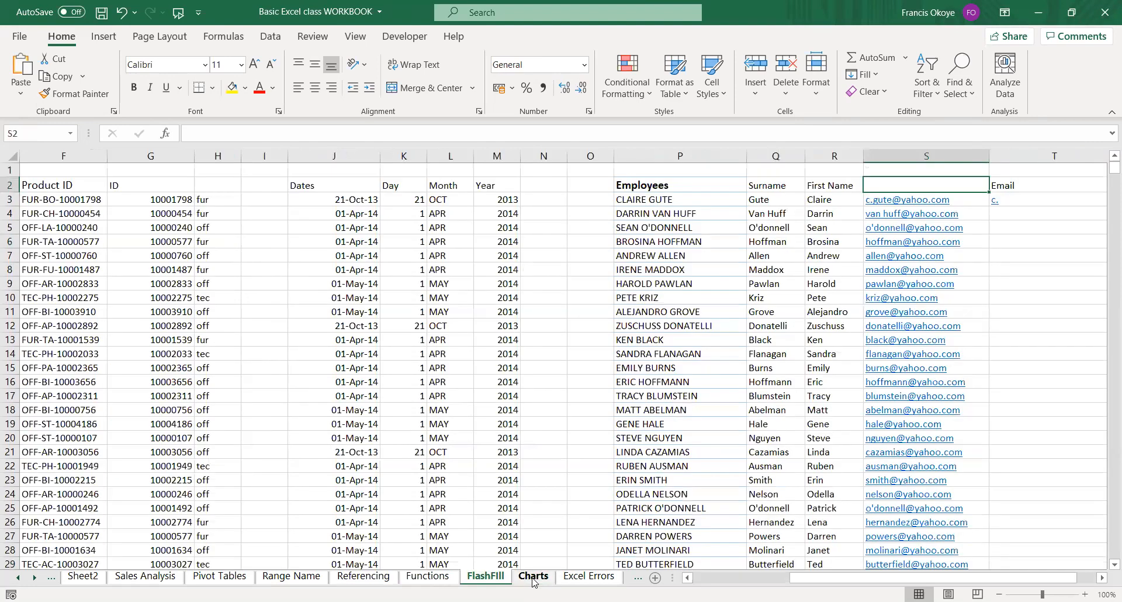
{"action": "key", "text": "ctrl+Page_Down"}
{"action": "key", "text": "ctrl+Page_Down"}
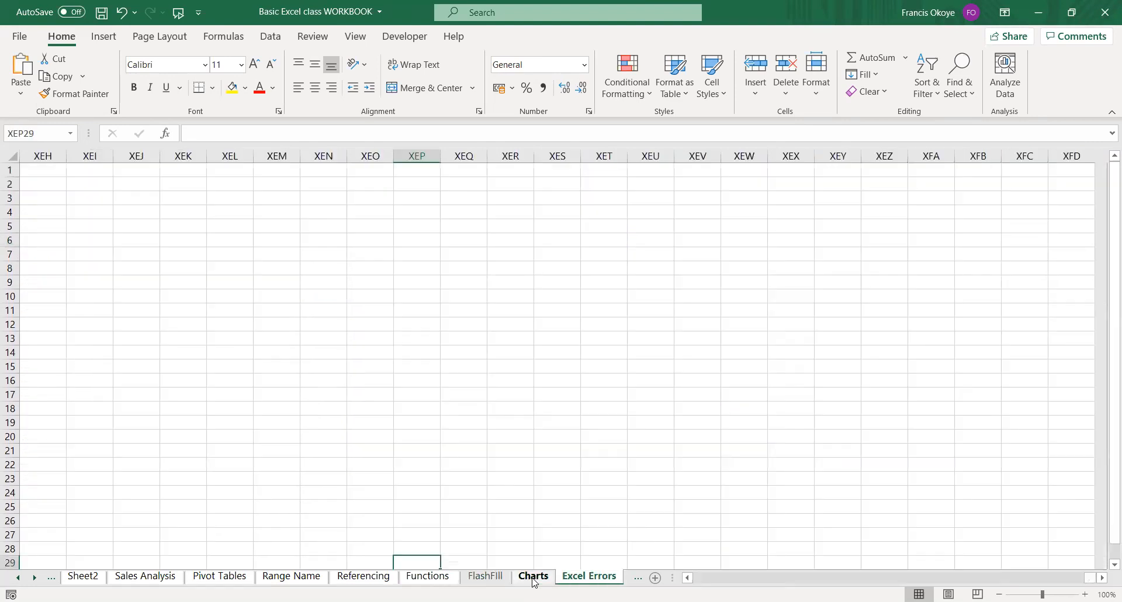
Page back sheet by sheet from Excel Errors past Functions and Range Name, and return forward to Excel Errors.
{"action": "key", "text": "ctrl+Page_Up"}
{"action": "key", "text": "ctrl+Page_Up"}
{"action": "key", "text": "ctrl+Page_Up"}
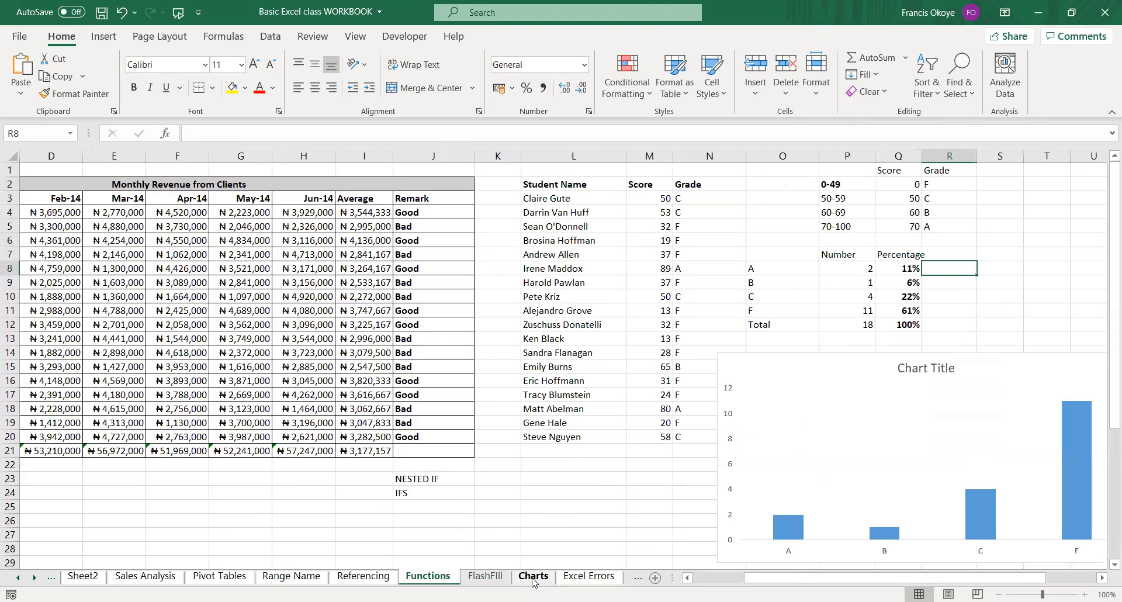
{"action": "key", "text": "ctrl+Page_Up"}
{"action": "key", "text": "ctrl+Page_Up"}
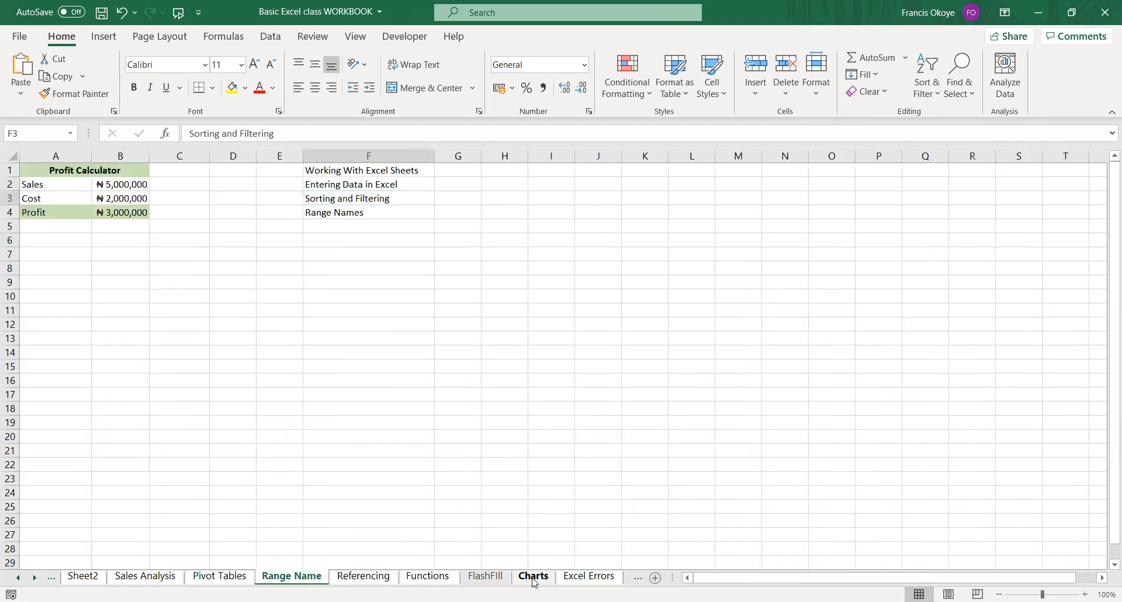
{"action": "key", "text": "ctrl+Page_Up"}
{"action": "key", "text": "ctrl+Page_Up"}
{"action": "key", "text": "ctrl+Page_Down"}
{"action": "key", "text": "ctrl+Page_Down"}
{"action": "key", "text": "ctrl+Page_Down"}
{"action": "key", "text": "ctrl+Page_Down"}
{"action": "key", "text": "ctrl+Page_Down"}
{"action": "key", "text": "ctrl+Page_Down"}
{"action": "key", "text": "ctrl+Page_Down"}
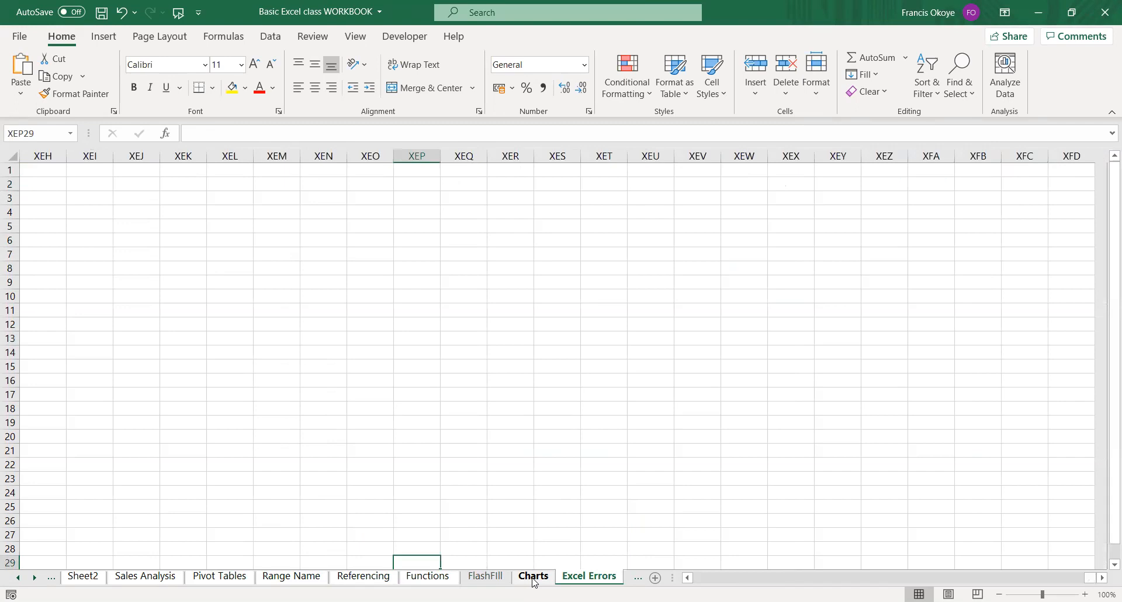
Page back through the sheets preceding Excel Errors, revisit FlashFill, and finish on the Charts sheet.
{"action": "key", "text": "ctrl+Page_Up"}
{"action": "key", "text": "ctrl+Page_Up"}
{"action": "key", "text": "ctrl+Page_Up"}
{"action": "key", "text": "ctrl+Page_Up"}
{"action": "key", "text": "ctrl+Page_Up"}
{"action": "key", "text": "ctrl+Page_Up"}
{"action": "left_click", "coordinate": [533, 577]}
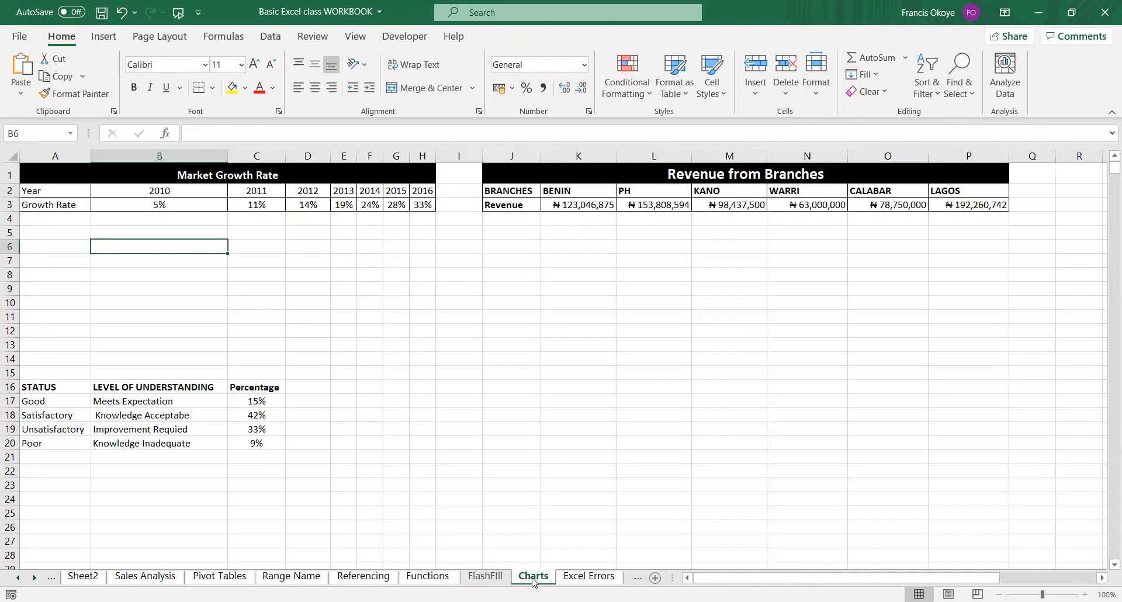
{"action": "key", "text": "ctrl+Page_Up"}
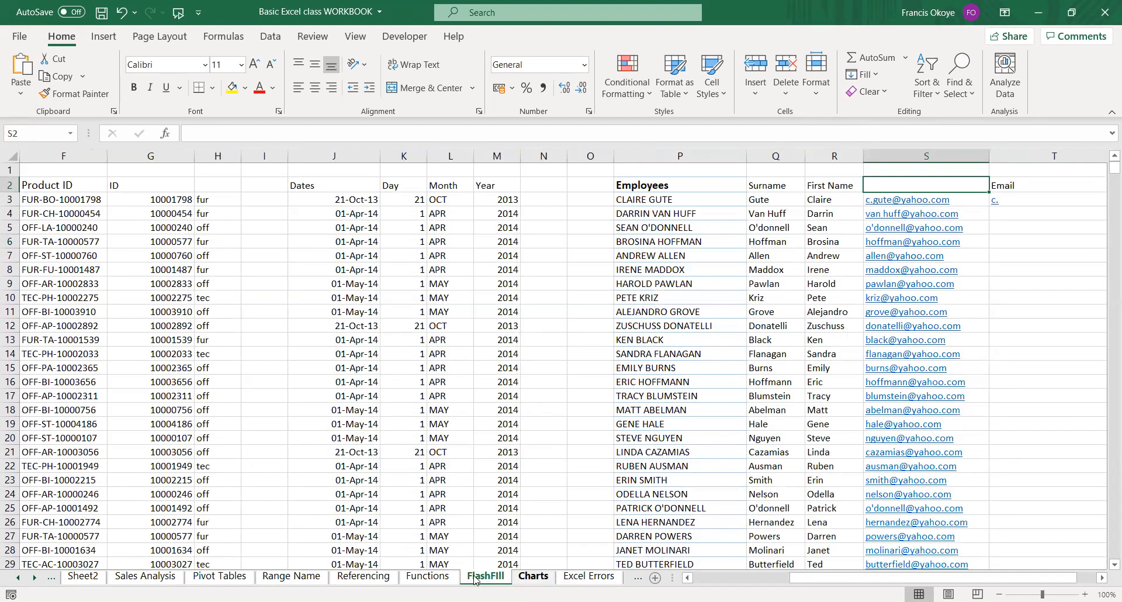
{"action": "left_click", "coordinate": [526, 578]}
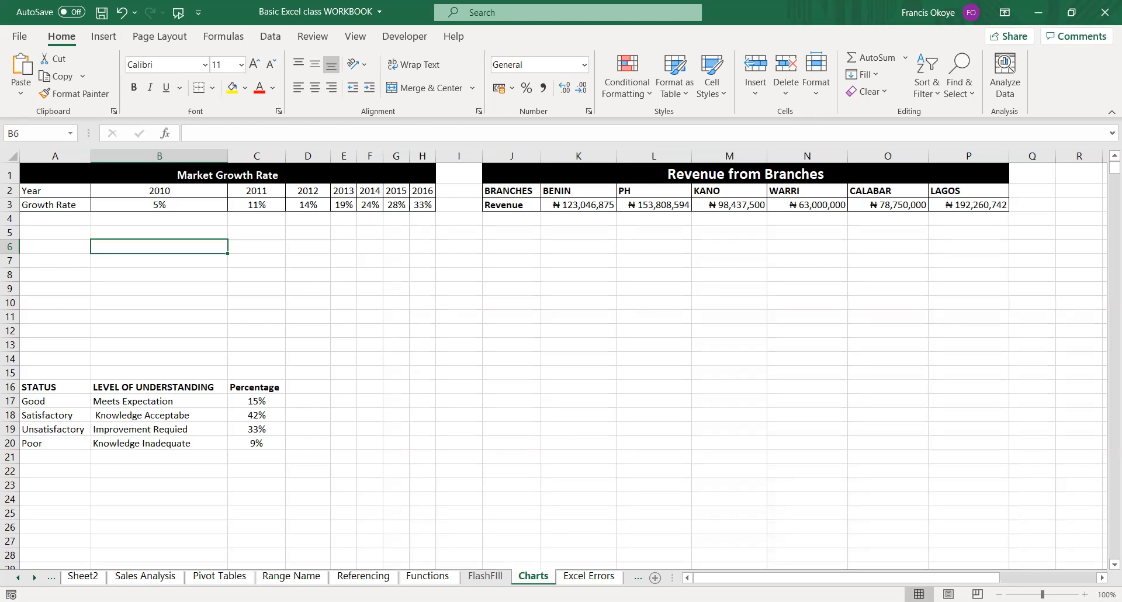
{"action": "left_click", "coordinate": [359, 399]}
{"action": "left_click", "coordinate": [187, 219]}
{"action": "left_click", "coordinate": [81, 209]}
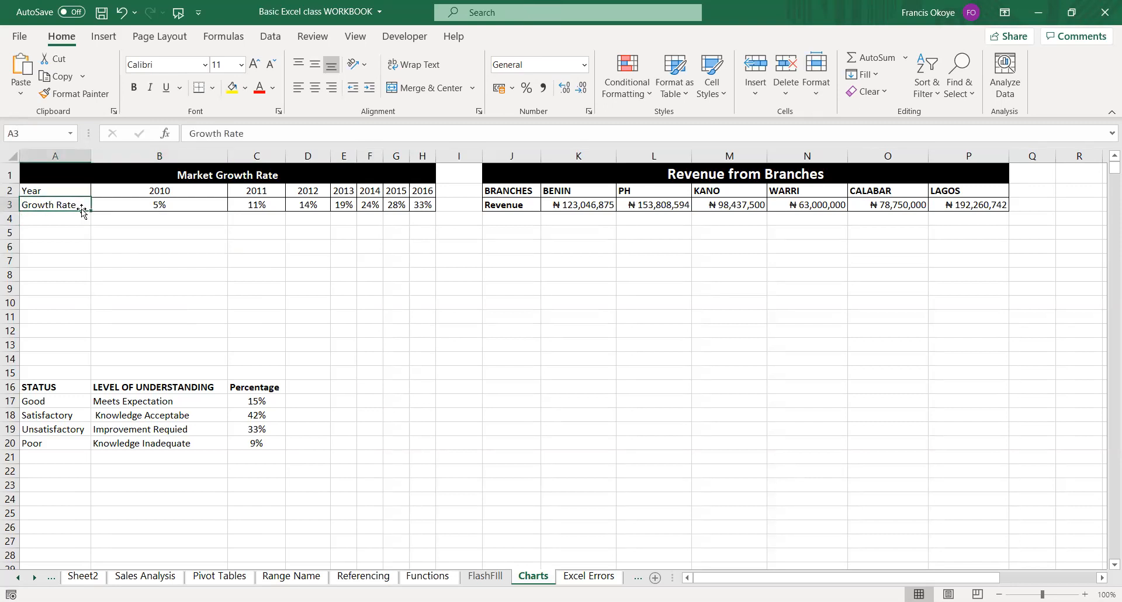
{"action": "left_click", "coordinate": [344, 316]}
{"action": "left_click", "coordinate": [134, 216]}
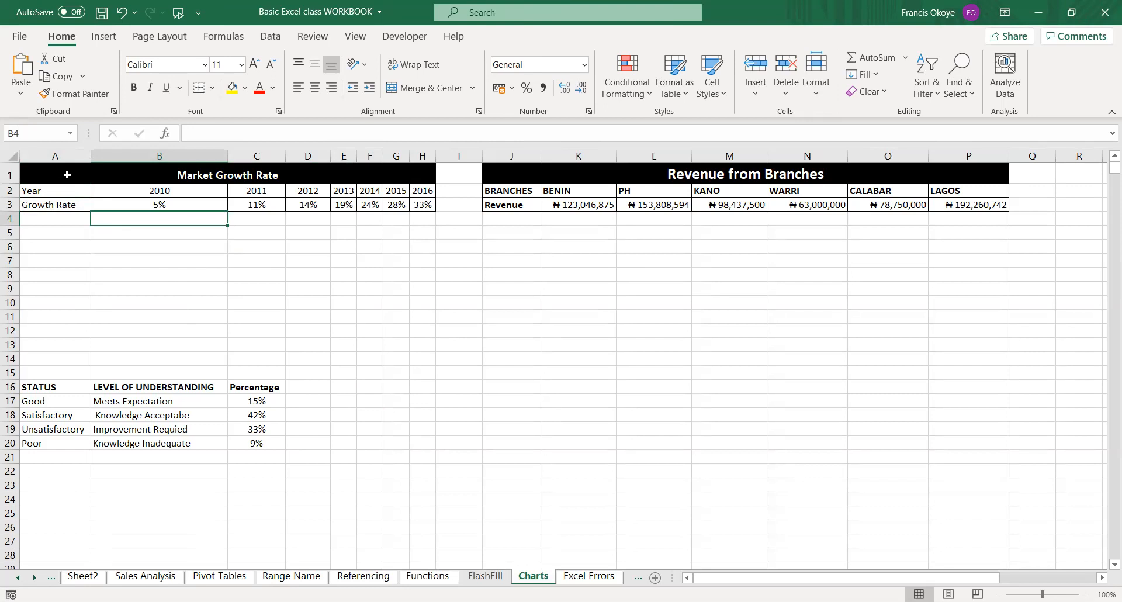
Create a default column chart on its own sheet from the market growth data in A2:H3, and return to the Charts sheet.
{"action": "left_click_drag", "start_coordinate": [50, 188], "coordinate": [428, 206]}
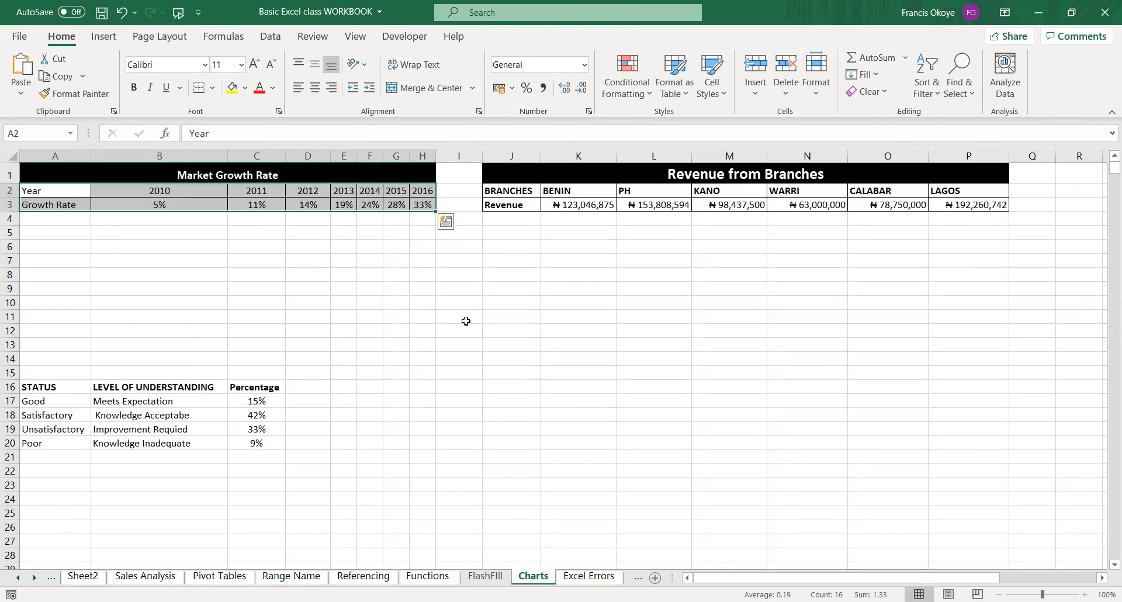
{"action": "key", "text": "F11"}
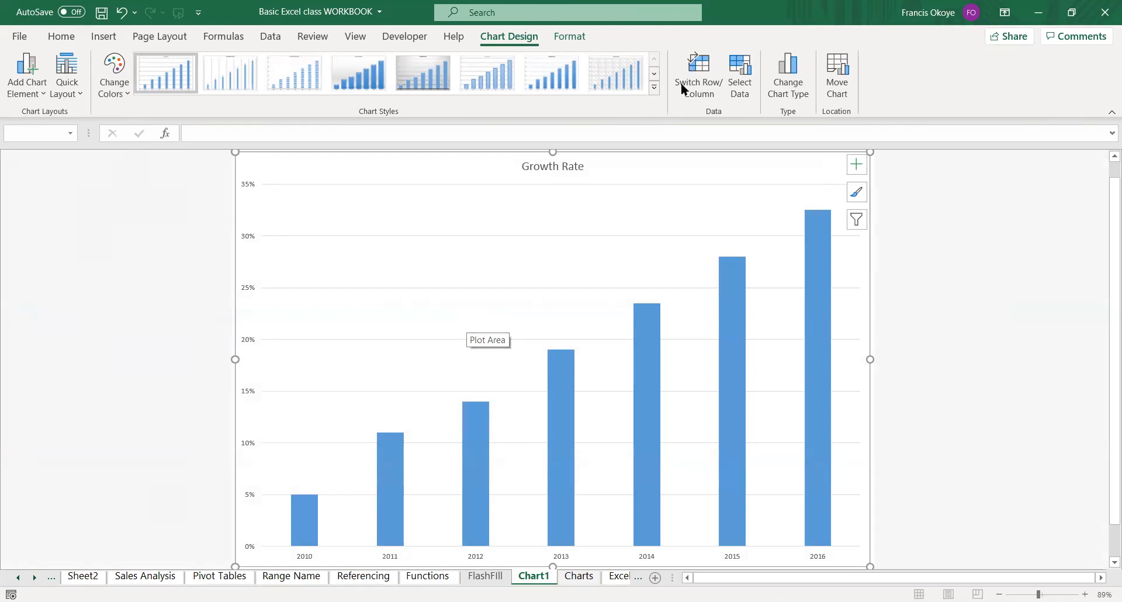
{"action": "left_click", "coordinate": [579, 576]}
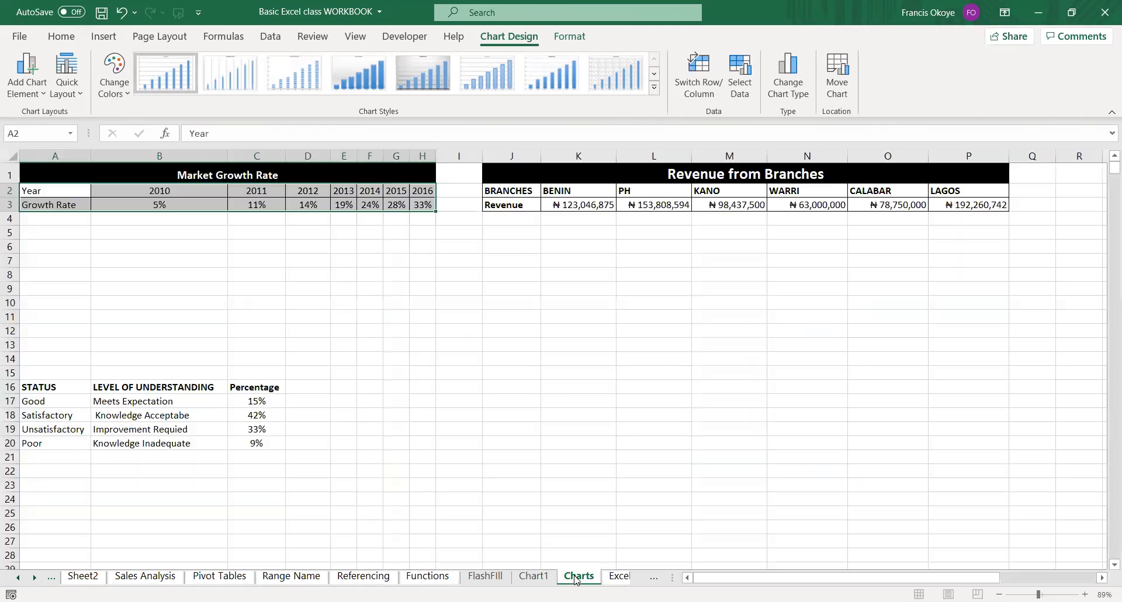
Delete the Chart1 sheet permanently.
{"action": "left_click", "coordinate": [534, 576]}
{"action": "right_click", "coordinate": [537, 578]}
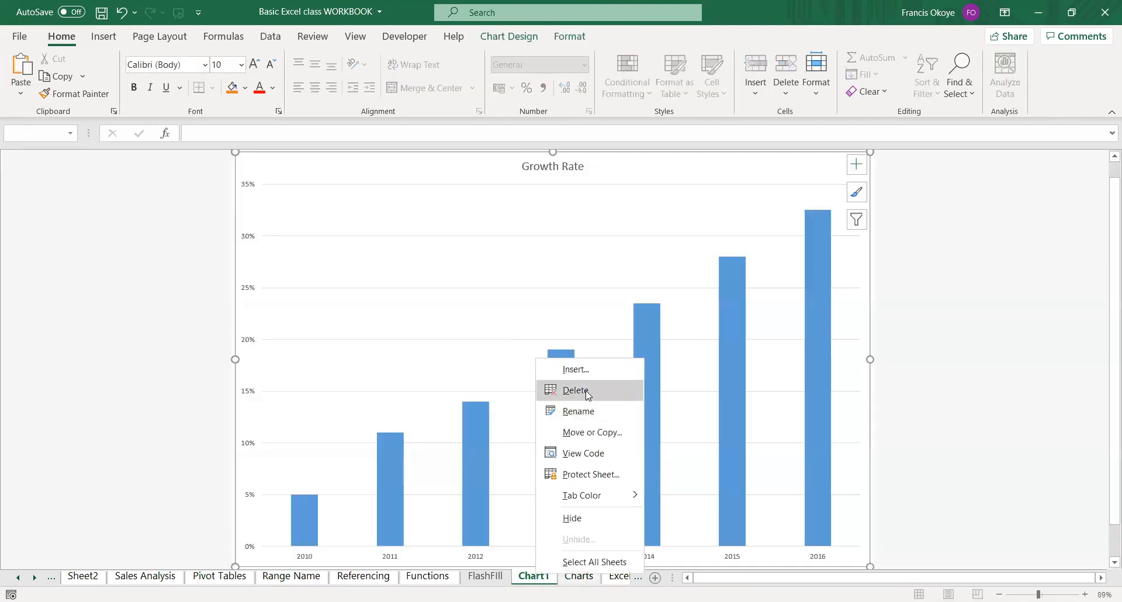
{"action": "left_click", "coordinate": [588, 389]}
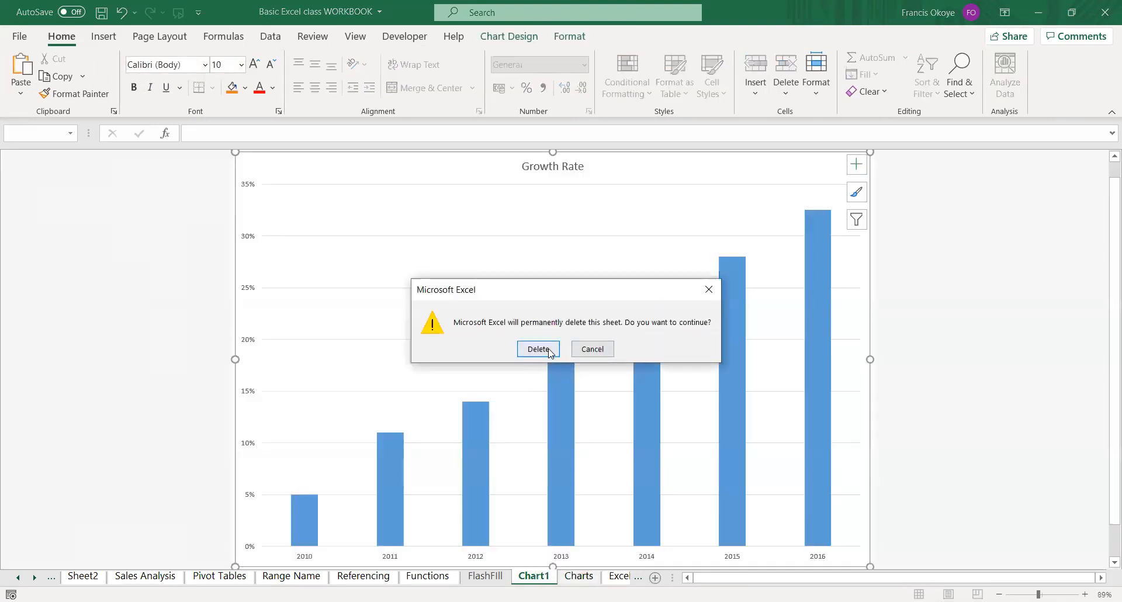
{"action": "left_click", "coordinate": [538, 346]}
Recreate the growth rate column chart on a separate chart sheet from range A2:H3.
{"action": "left_click_drag", "start_coordinate": [51, 195], "coordinate": [429, 216]}
{"action": "left_click", "coordinate": [430, 217]}
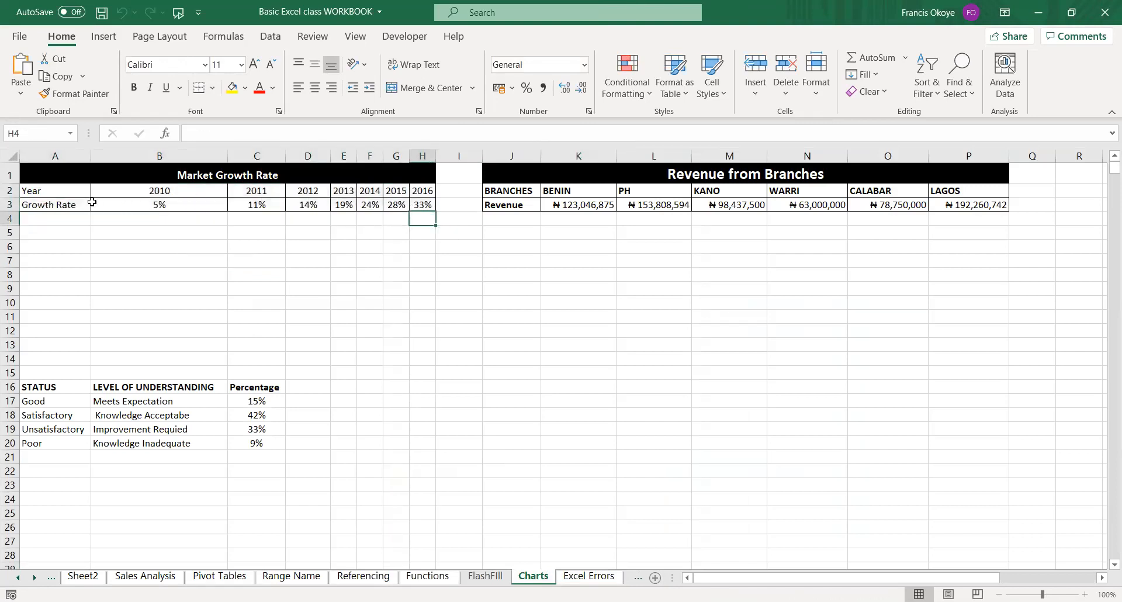
{"action": "left_click_drag", "start_coordinate": [65, 196], "coordinate": [416, 201]}
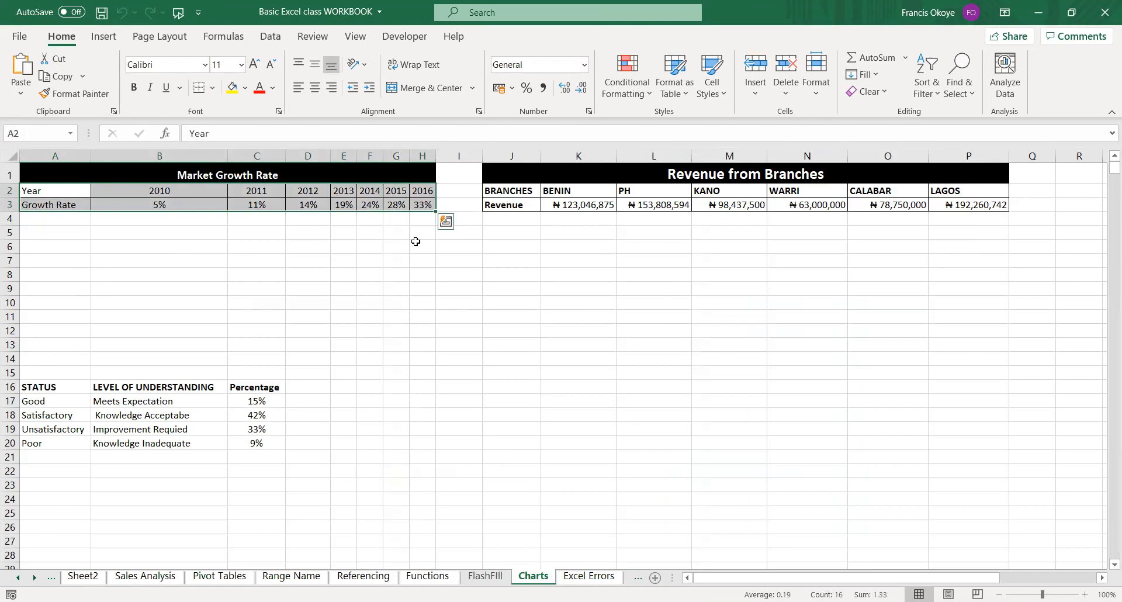
{"action": "key", "text": "F11"}
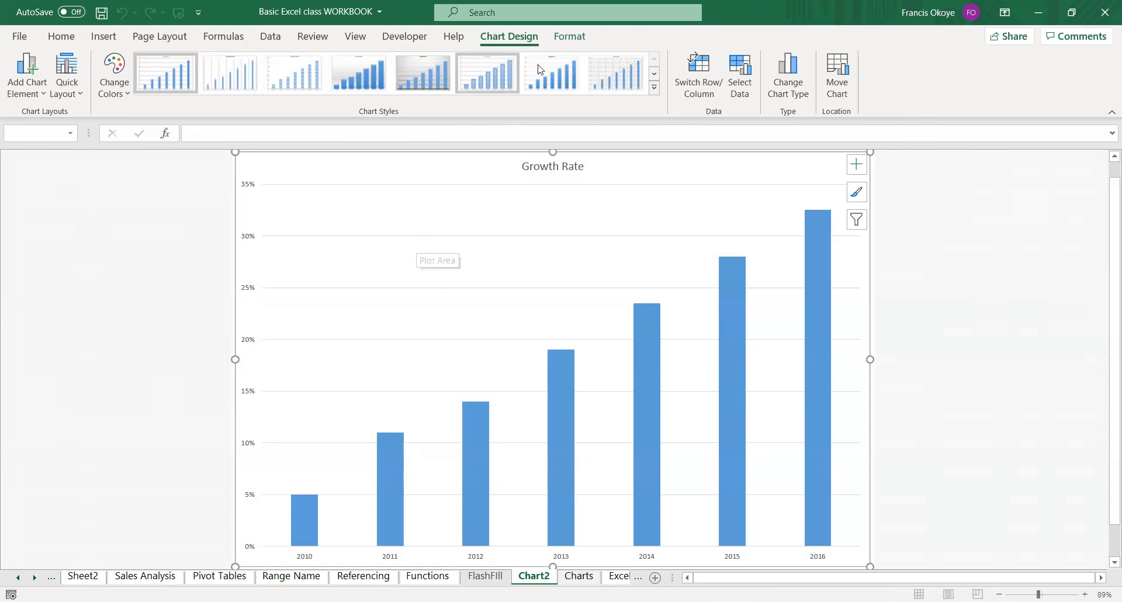
Preview the alternative chart types for the growth rate chart, from Line, Pie and Bar to Funnel and Combo, without applying one.
{"action": "left_click", "coordinate": [801, 92]}
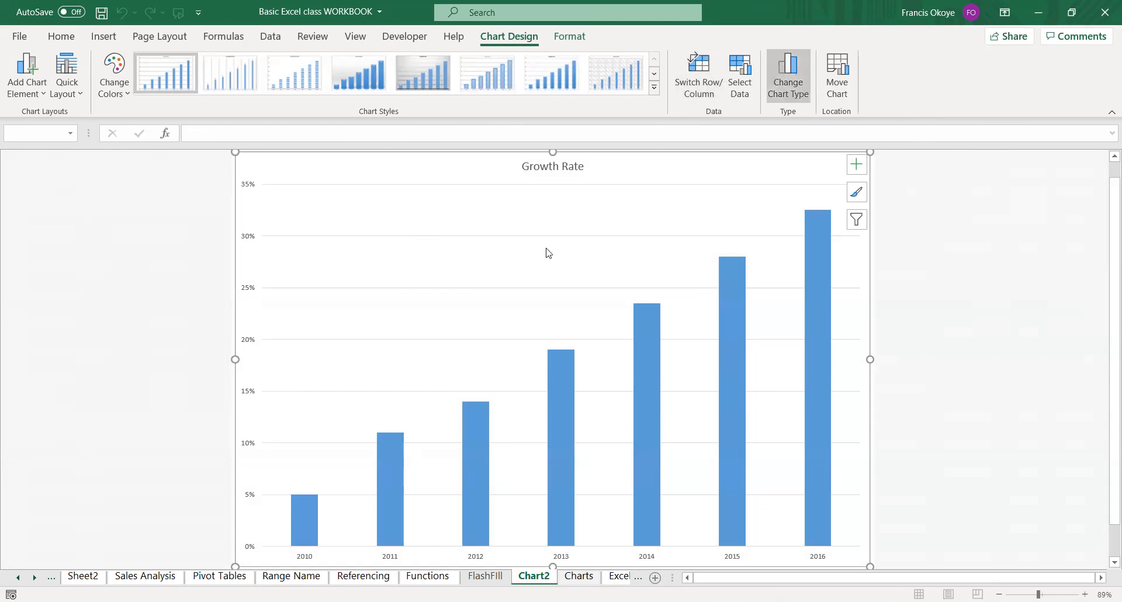
{"action": "left_click", "coordinate": [701, 251]}
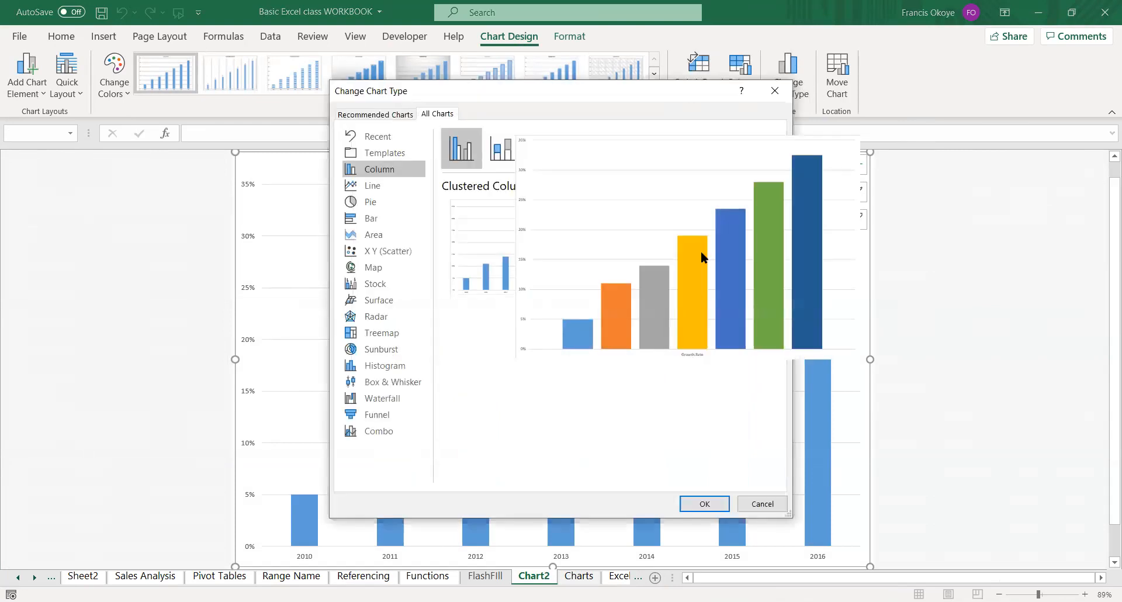
{"action": "left_click", "coordinate": [372, 185]}
{"action": "left_click", "coordinate": [374, 217]}
{"action": "left_click", "coordinate": [376, 284]}
{"action": "left_click", "coordinate": [386, 382]}
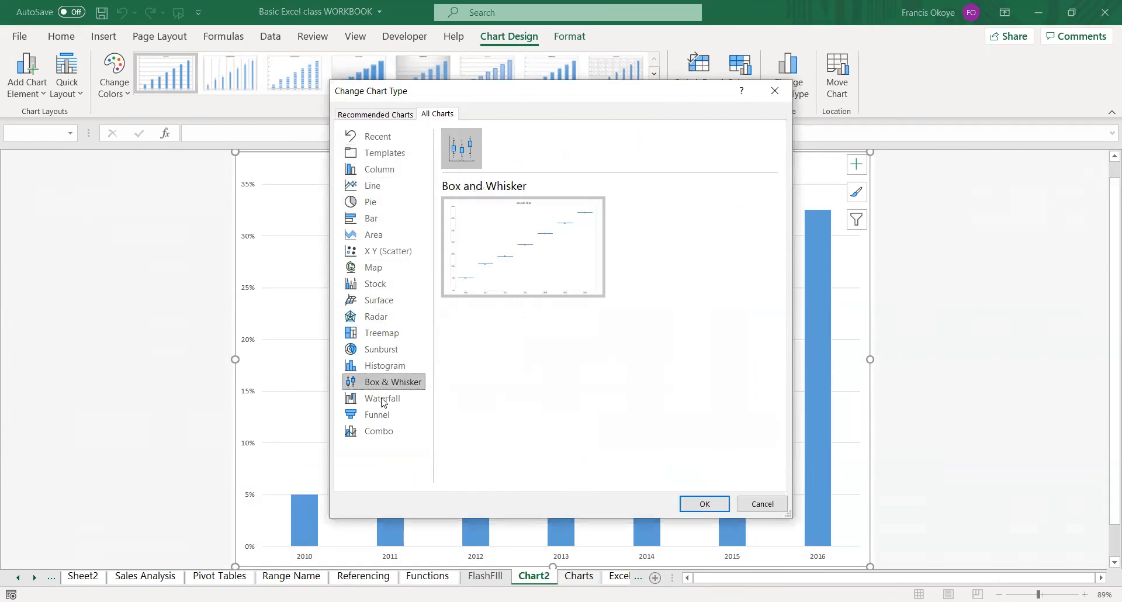
{"action": "left_click", "coordinate": [377, 414]}
{"action": "left_click", "coordinate": [379, 431]}
{"action": "left_click", "coordinate": [383, 365]}
{"action": "left_click", "coordinate": [374, 203]}
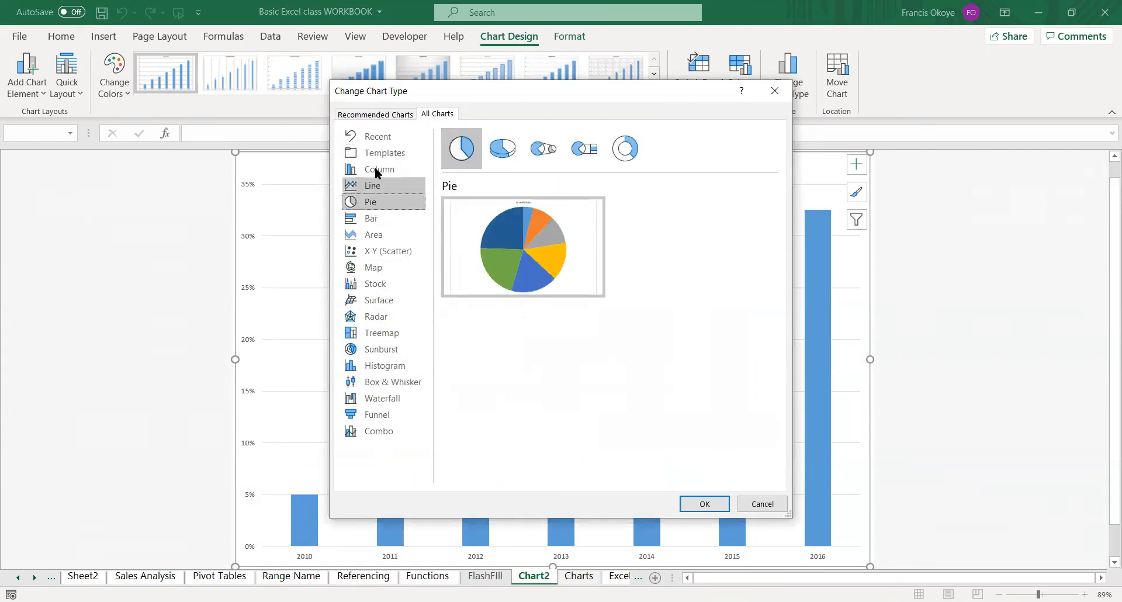
{"action": "left_click", "coordinate": [377, 169]}
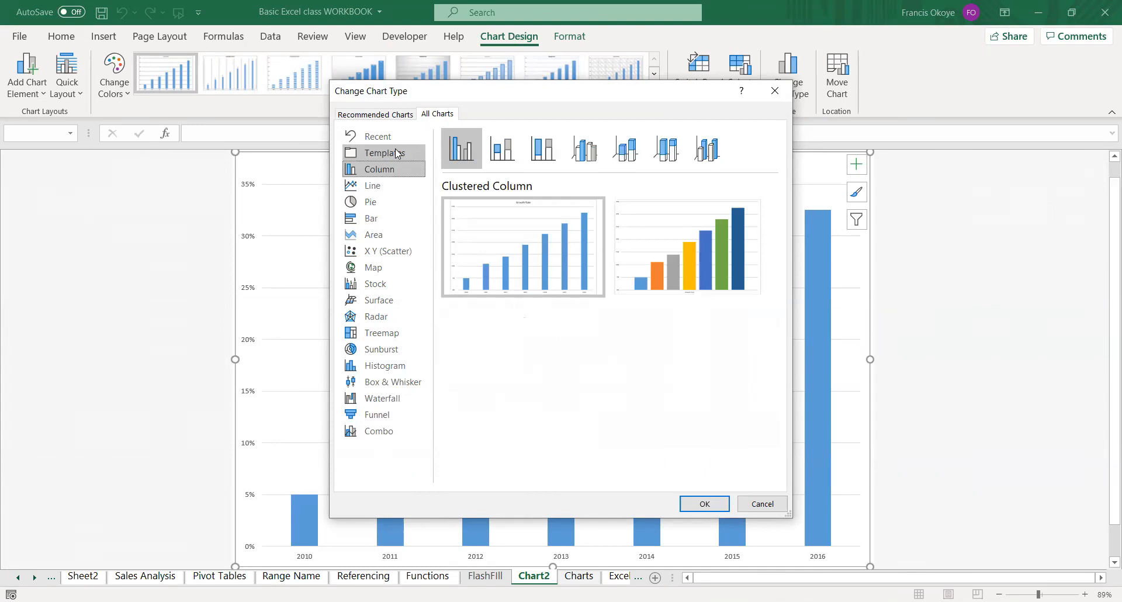
{"action": "left_click", "coordinate": [762, 504]}
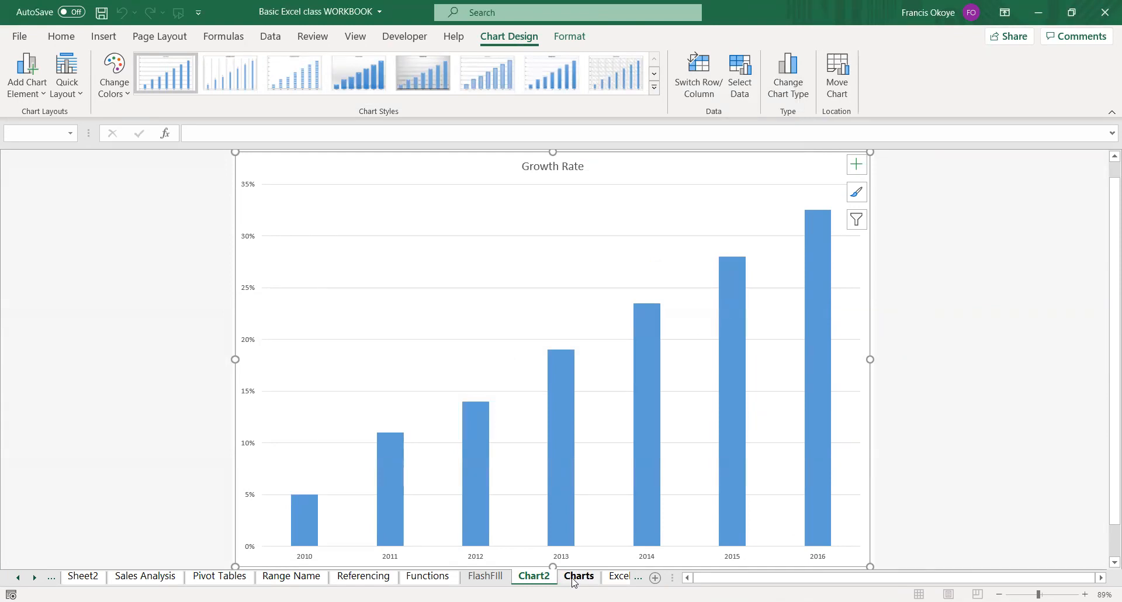
Delete the Chart2 sheet permanently.
{"action": "right_click", "coordinate": [539, 579]}
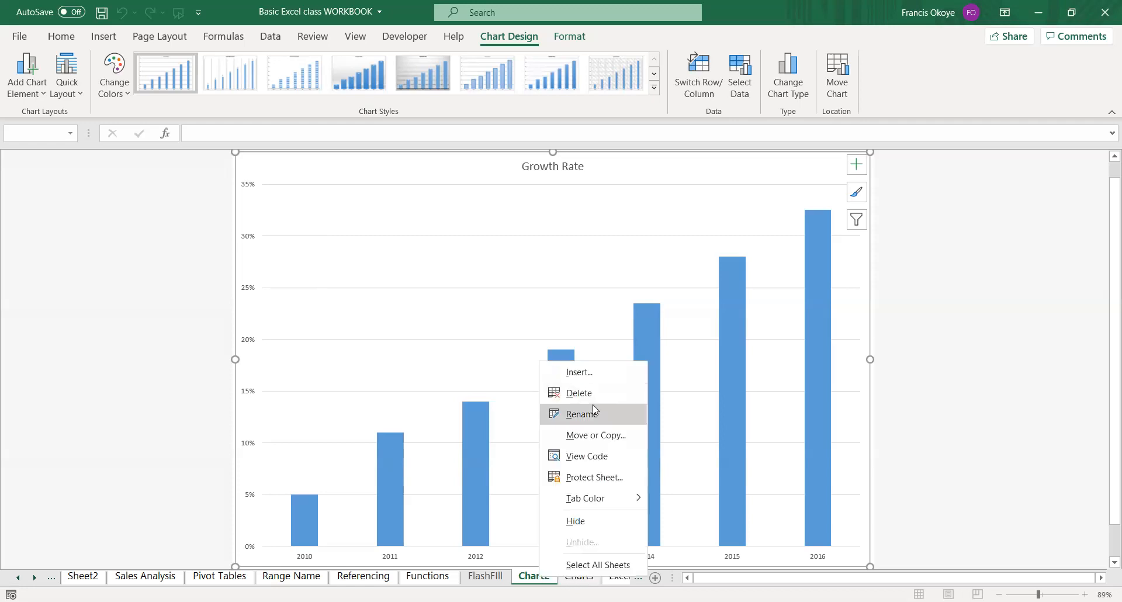
{"action": "left_click", "coordinate": [593, 404]}
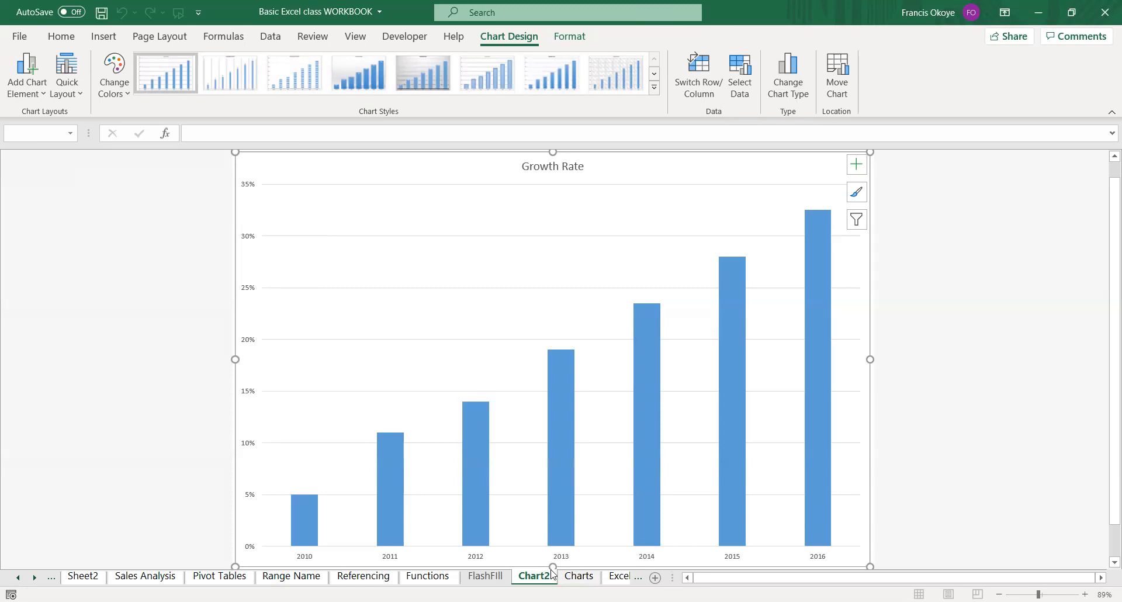
{"action": "left_click", "coordinate": [578, 576]}
{"action": "left_click", "coordinate": [550, 579]}
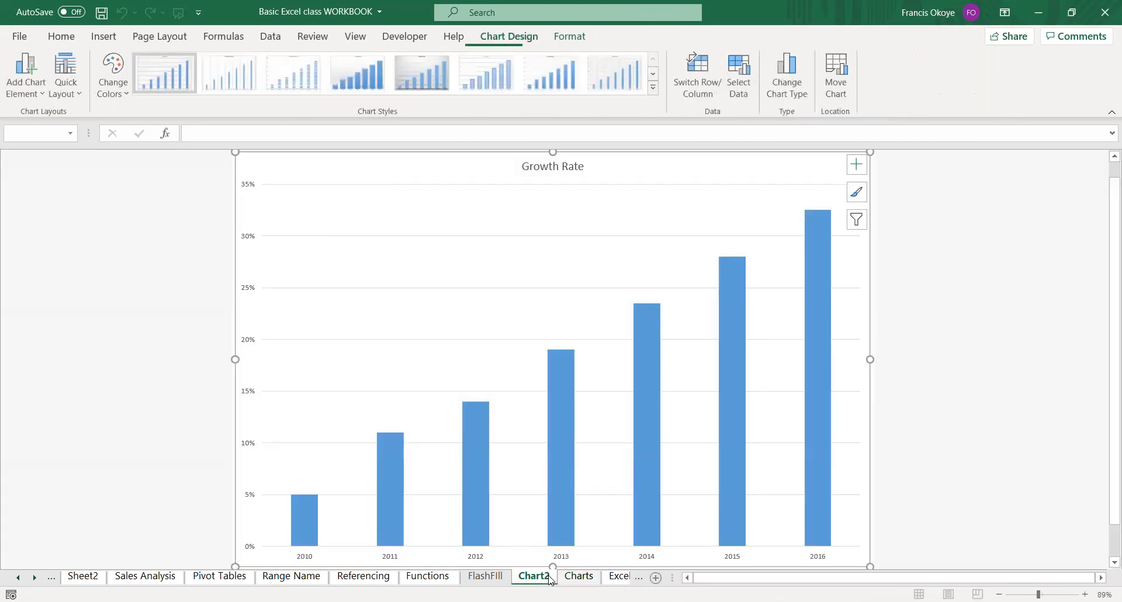
{"action": "right_click", "coordinate": [549, 579]}
{"action": "left_click", "coordinate": [590, 386]}
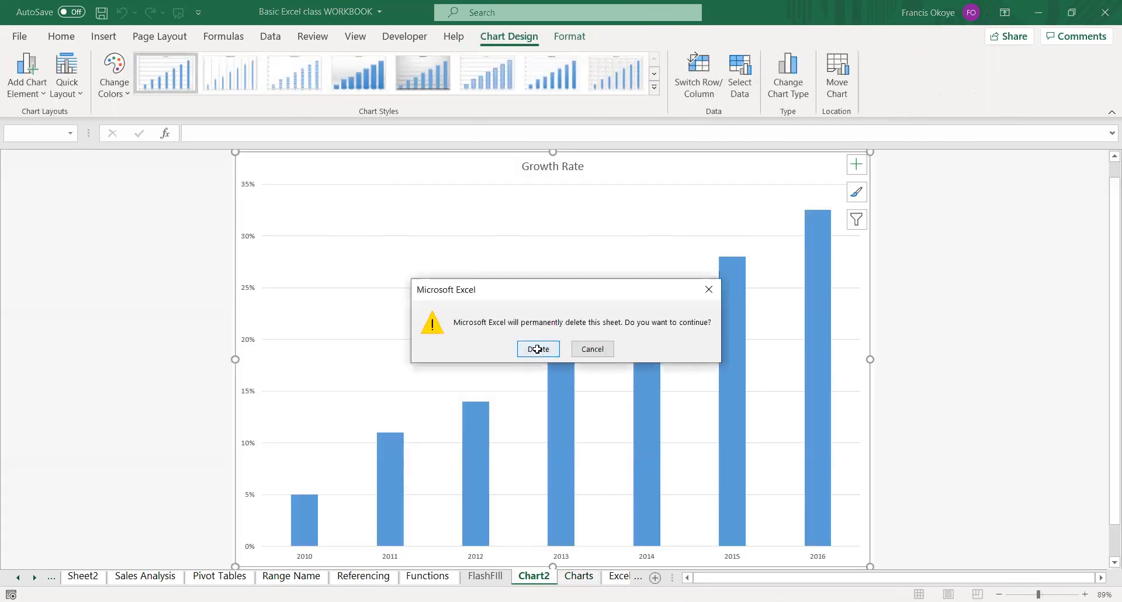
{"action": "left_click", "coordinate": [537, 349]}
{"action": "left_click", "coordinate": [172, 248]}
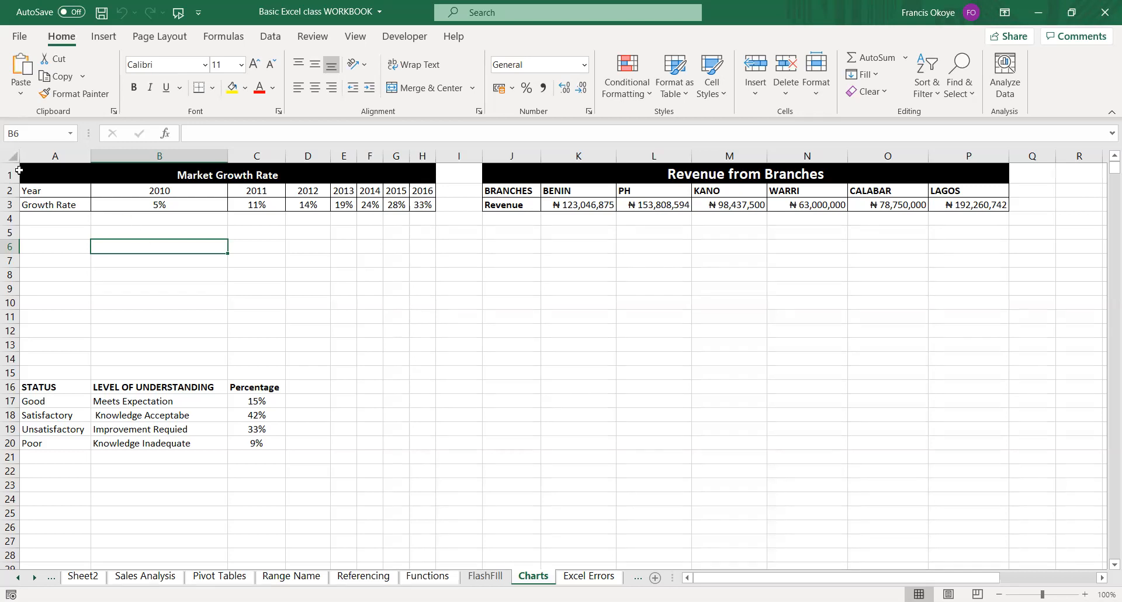
{"action": "left_click_drag", "start_coordinate": [42, 191], "coordinate": [422, 204]}
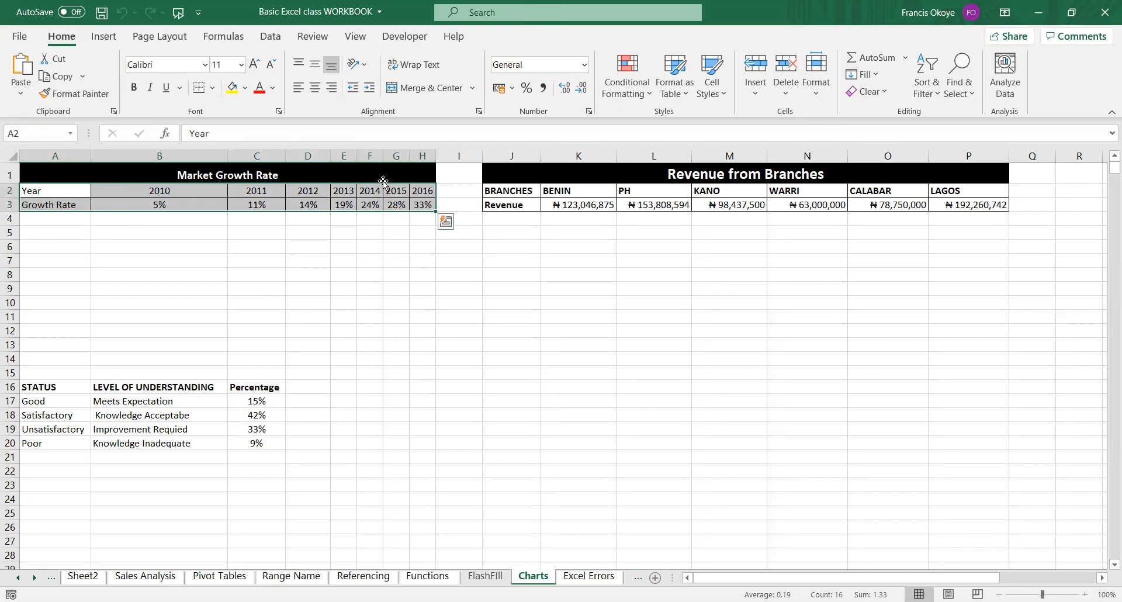
{"action": "left_click", "coordinate": [456, 220]}
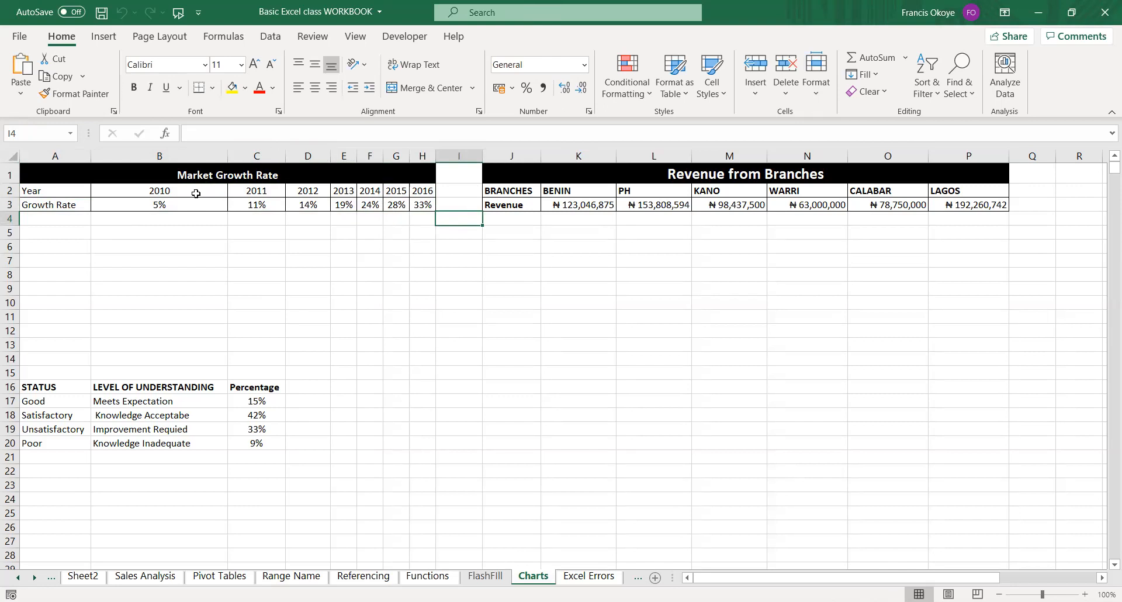
{"action": "left_click", "coordinate": [428, 190]}
{"action": "left_click_drag", "start_coordinate": [168, 195], "coordinate": [419, 200]}
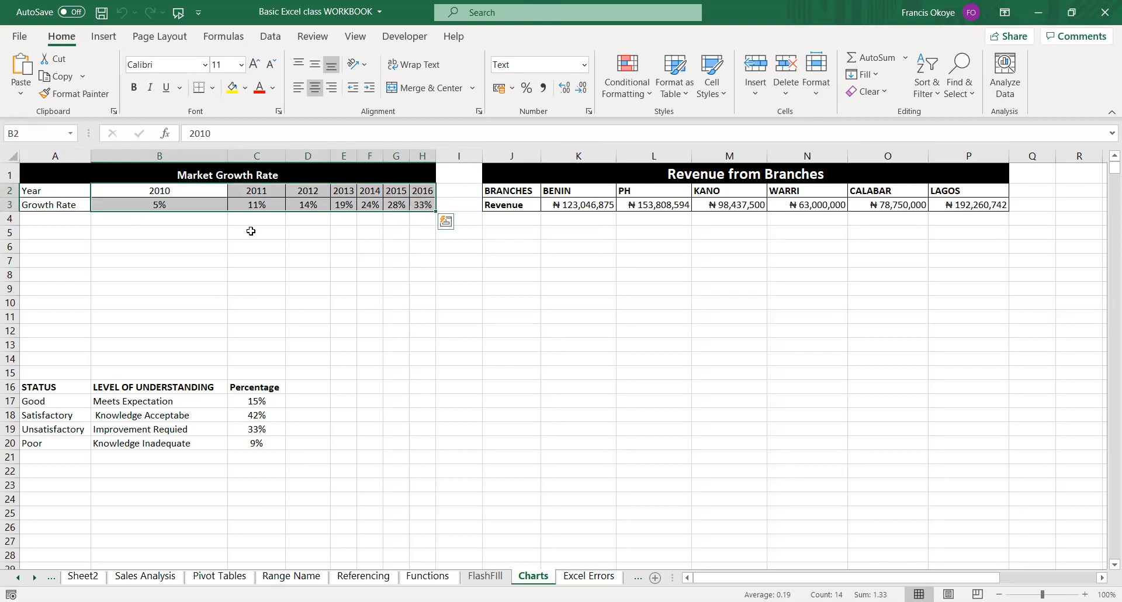
Enter the label "Time Series Data" in cell B5 below the growth rate table and autofit the width of column C.
{"action": "left_click", "coordinate": [196, 235]}
{"action": "type", "text": "Time "}
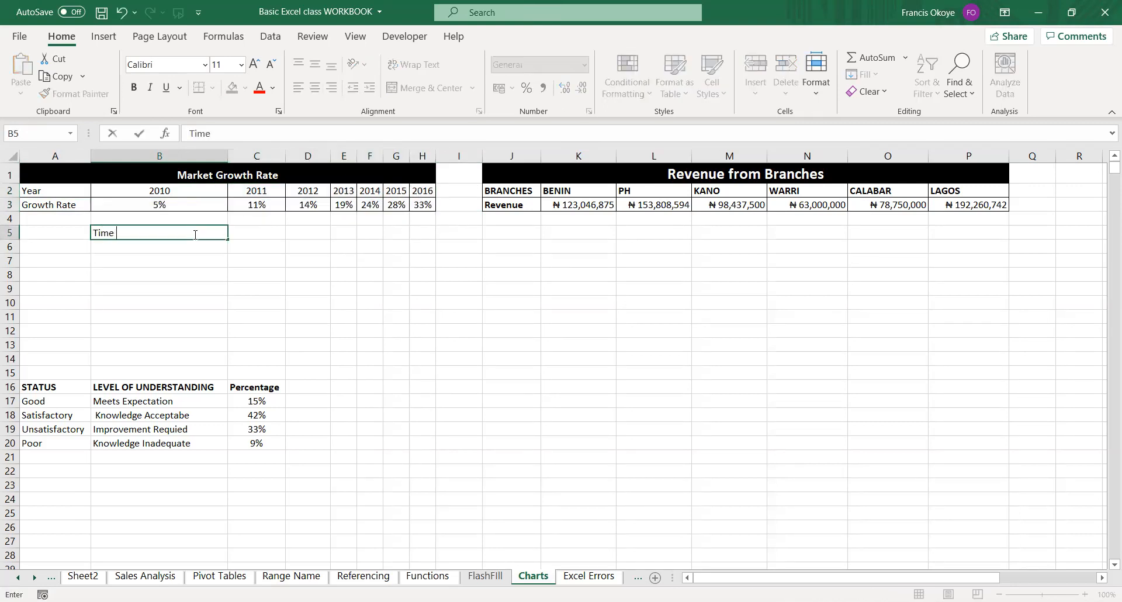
{"action": "type", "text": "Series Datat"}
{"action": "key", "text": "Return"}
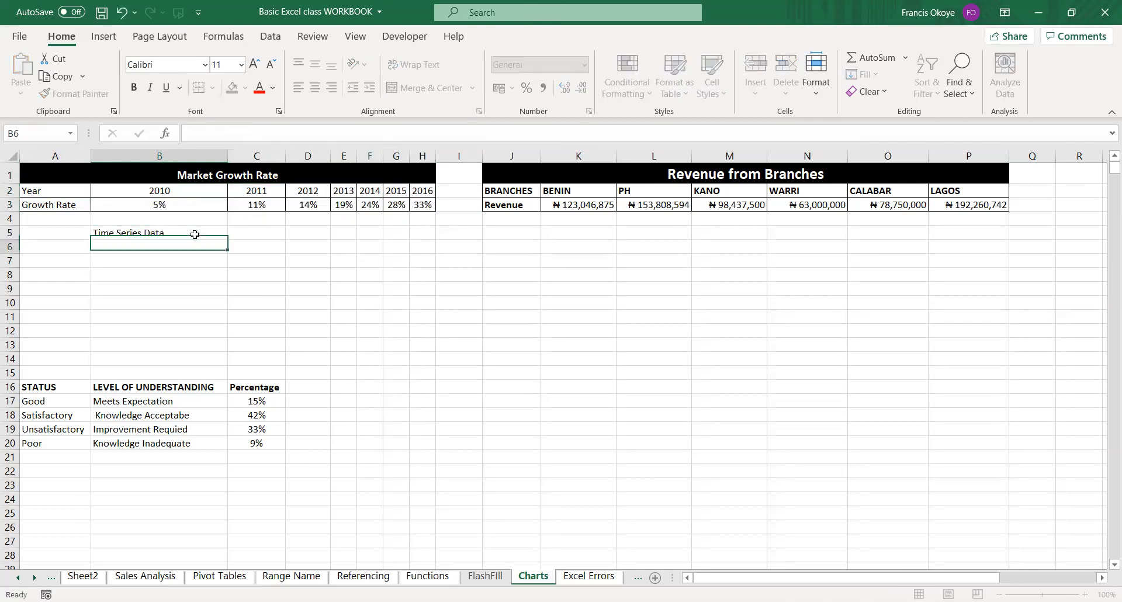
{"action": "left_click", "coordinate": [192, 233]}
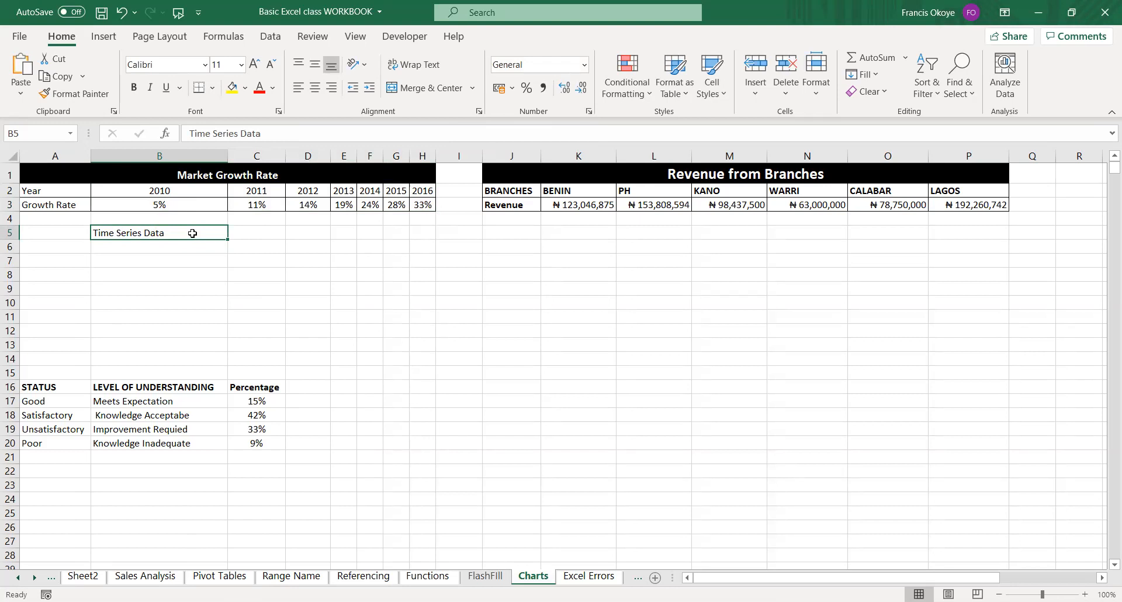
{"action": "left_click", "coordinate": [258, 235]}
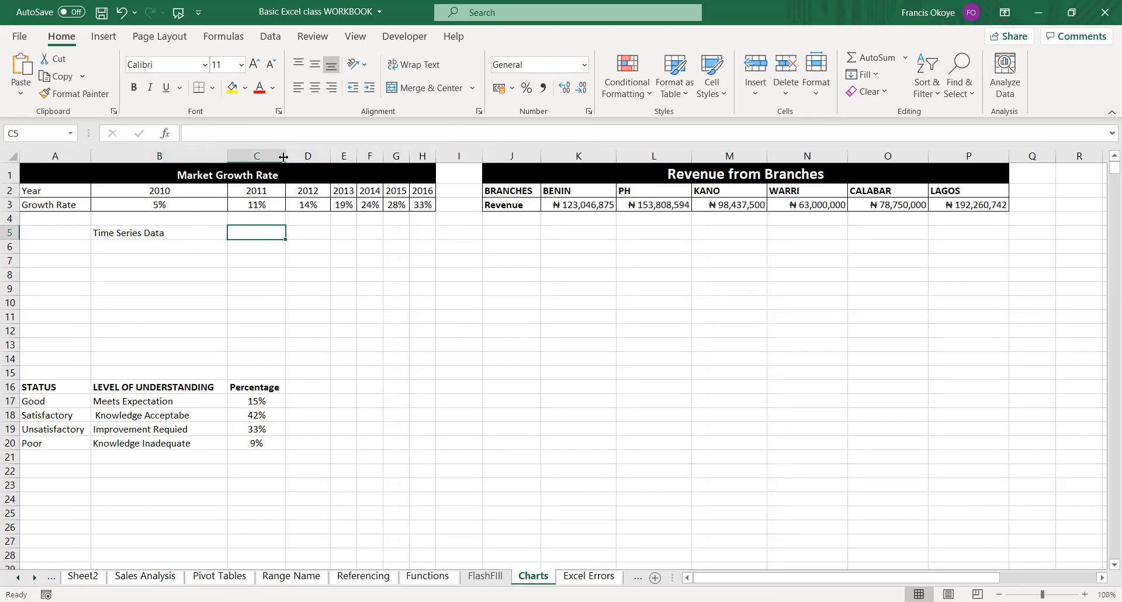
{"action": "double_click", "coordinate": [283, 157]}
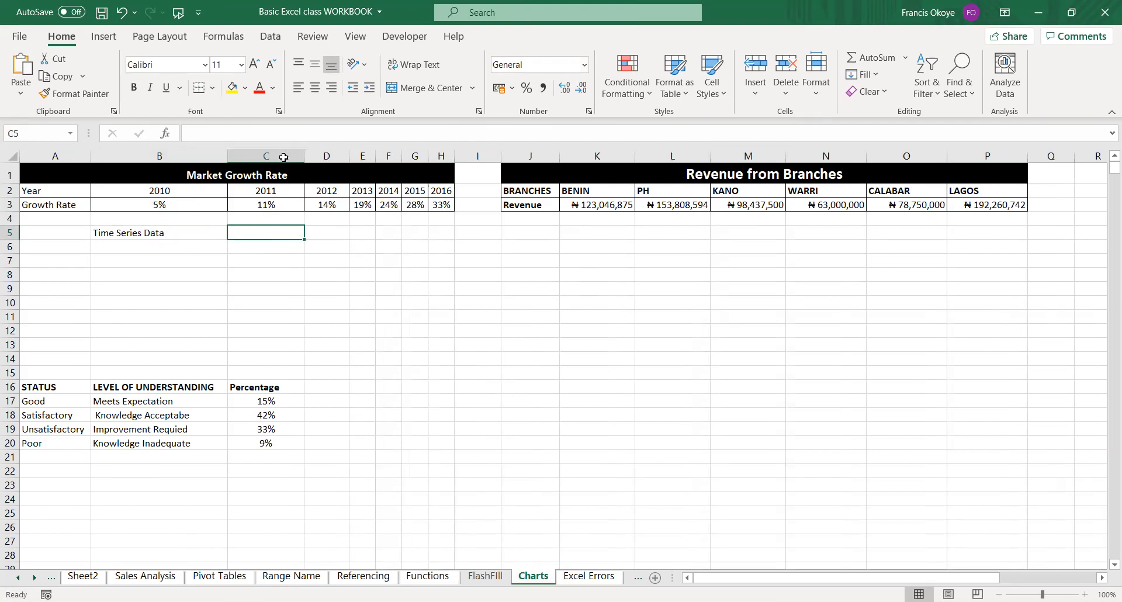
Extend the label in cell B5 to read "Time Series Data/ longitudinal".
{"action": "left_click", "coordinate": [174, 234]}
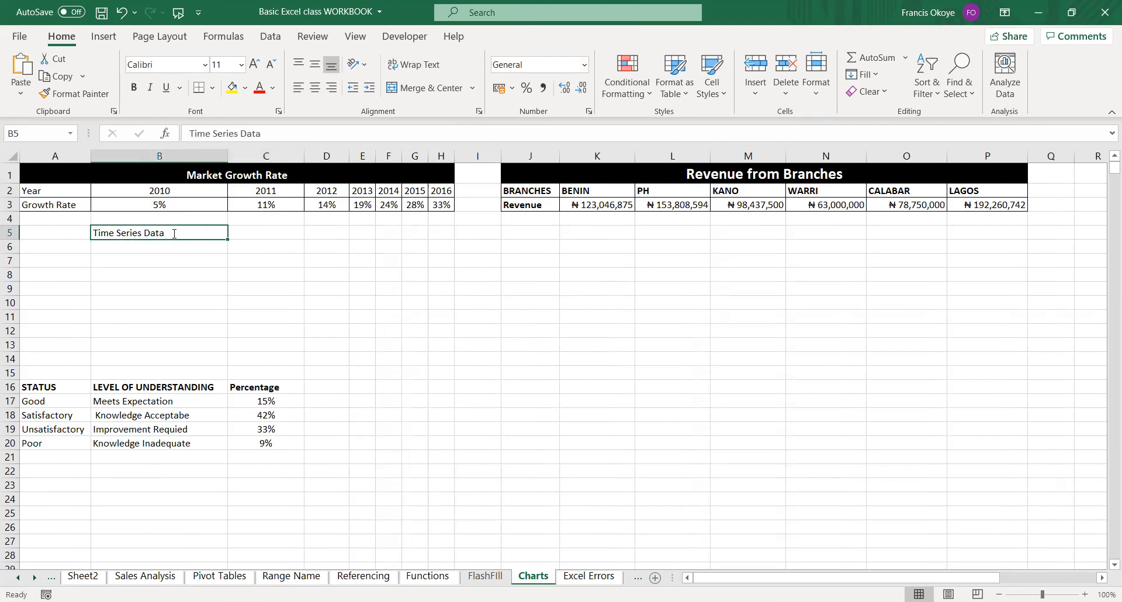
{"action": "double_click", "coordinate": [175, 233]}
{"action": "type", "text": "/ l"}
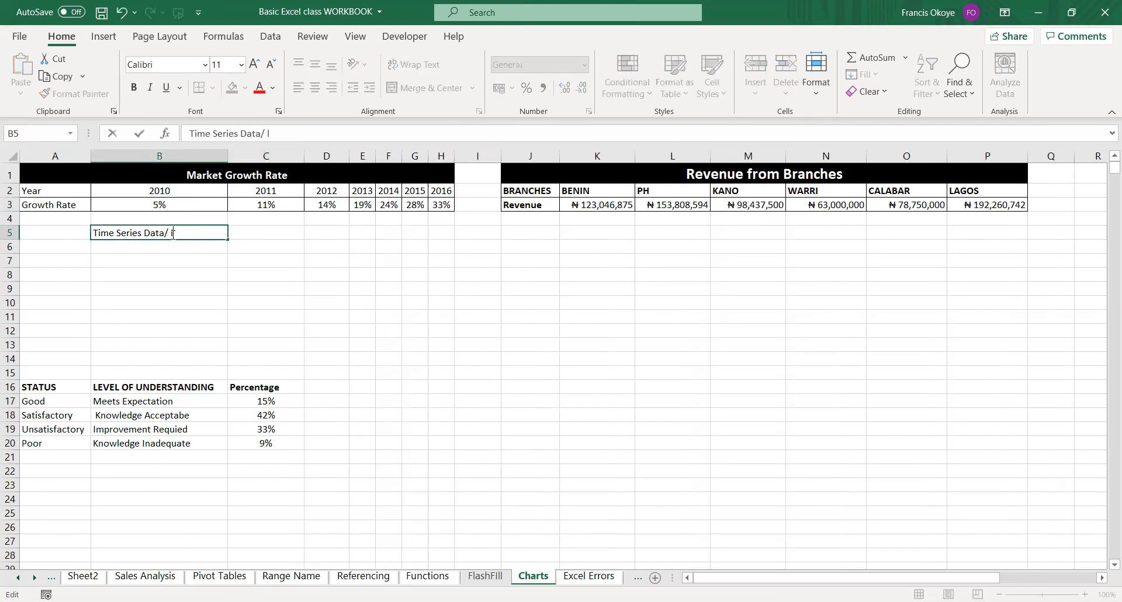
{"action": "type", "text": "ongitudinal"}
{"action": "key", "text": "Return"}
{"action": "left_click", "coordinate": [215, 232]}
{"action": "left_click", "coordinate": [245, 242]}
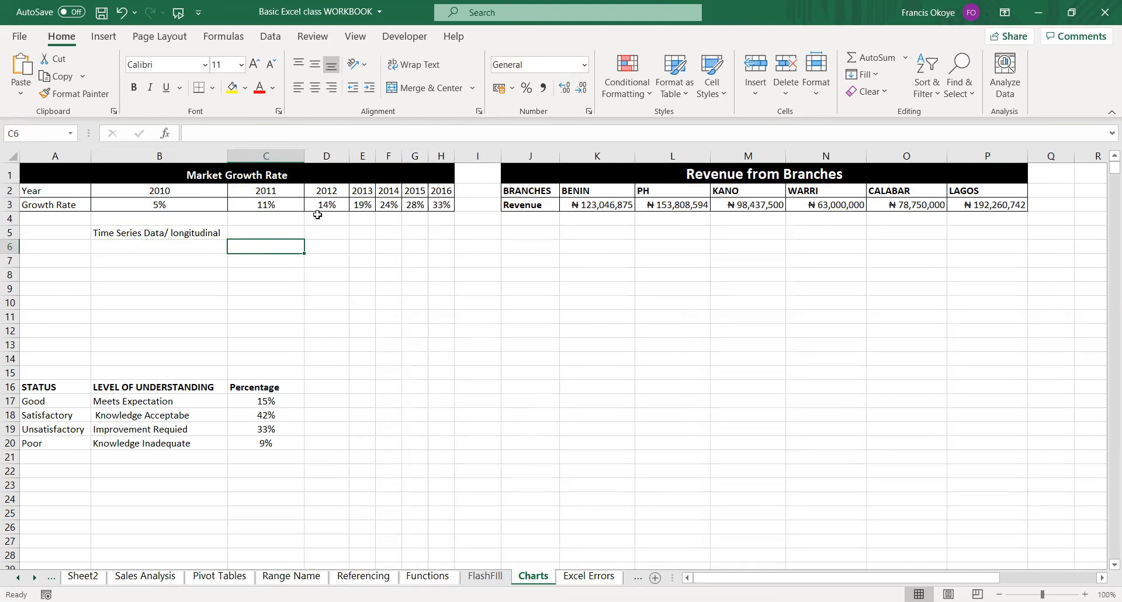
{"action": "left_click", "coordinate": [284, 233]}
{"action": "left_click", "coordinate": [329, 232]}
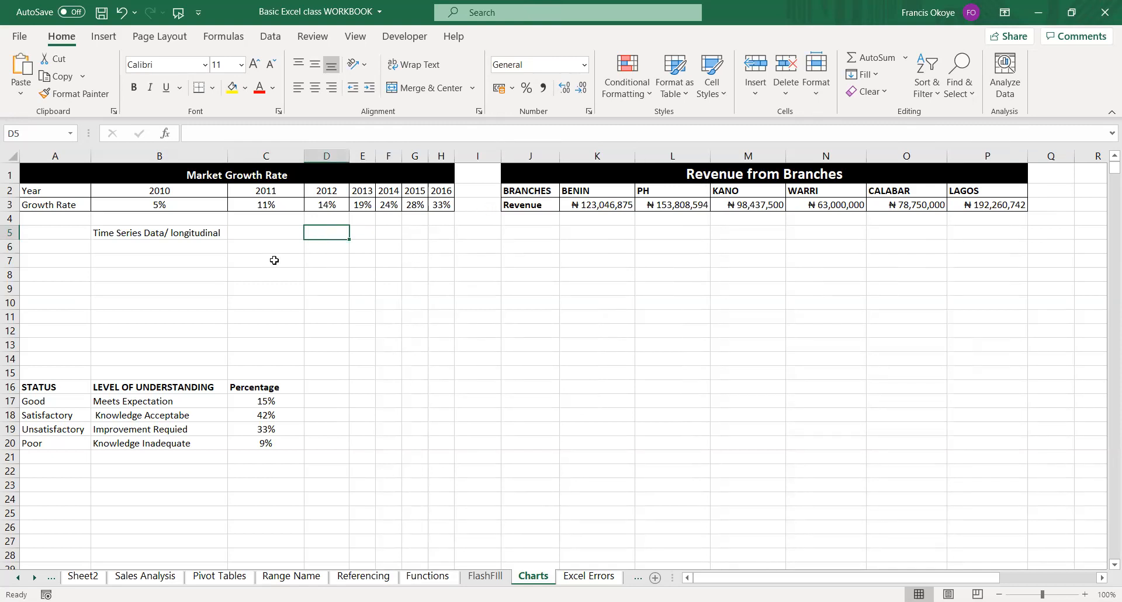
Enter the year 2020 in cell Q1 beside the Revenue from Branches heading.
{"action": "left_click", "coordinate": [1042, 177]}
{"action": "type", "text": "2020"}
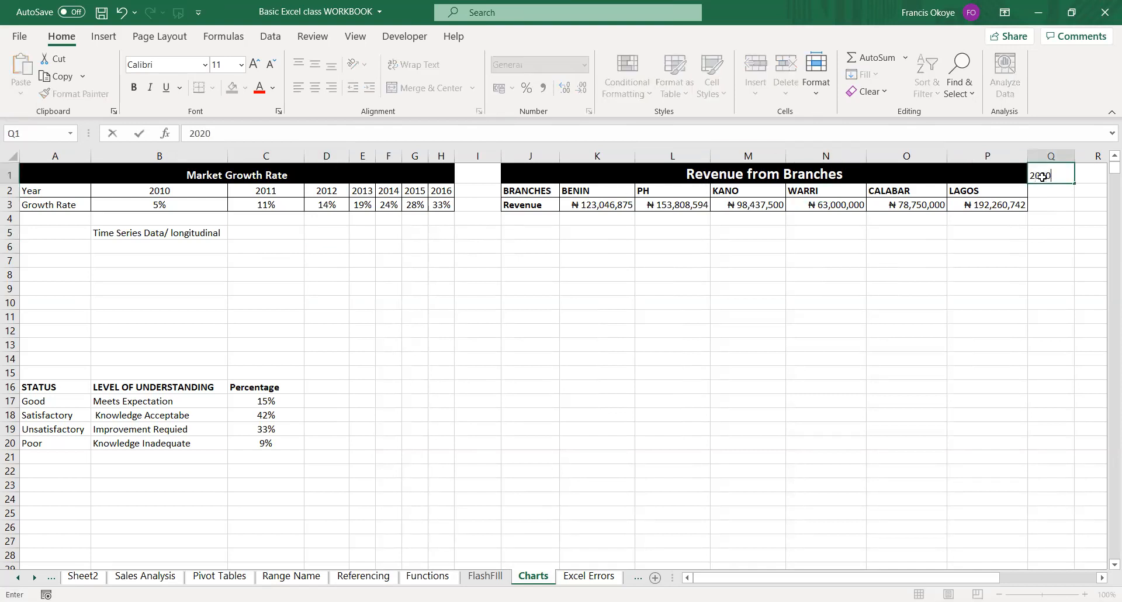
{"action": "key", "text": "Return"}
{"action": "left_click", "coordinate": [1077, 175]}
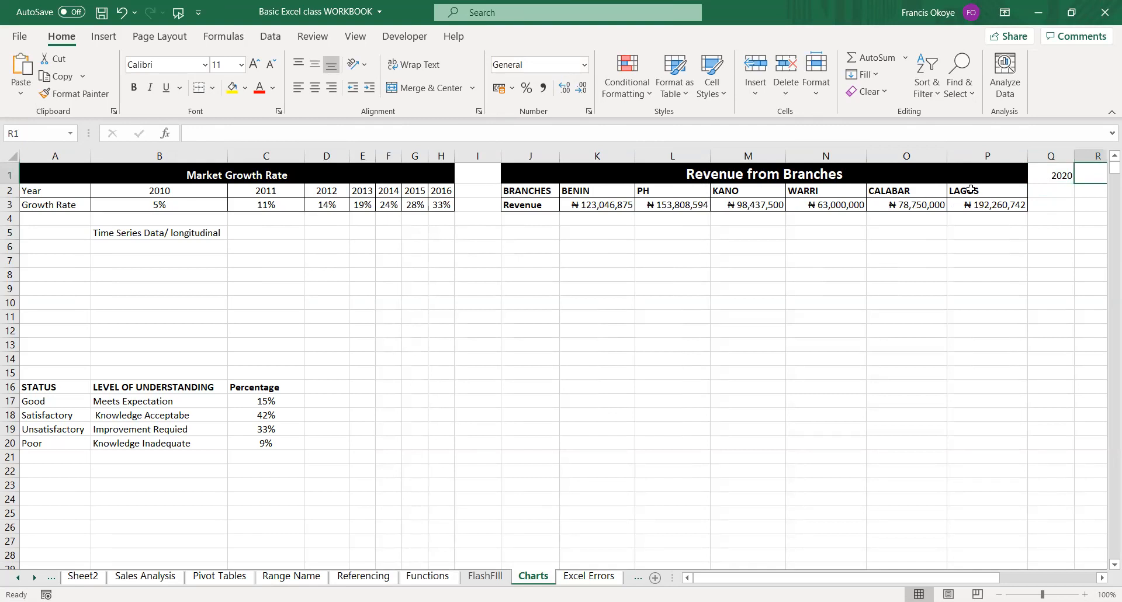
Enter the label "Cross Sectional Data" in cell M5 below the branch revenue table and autofit the width of column M.
{"action": "left_click", "coordinate": [1057, 174]}
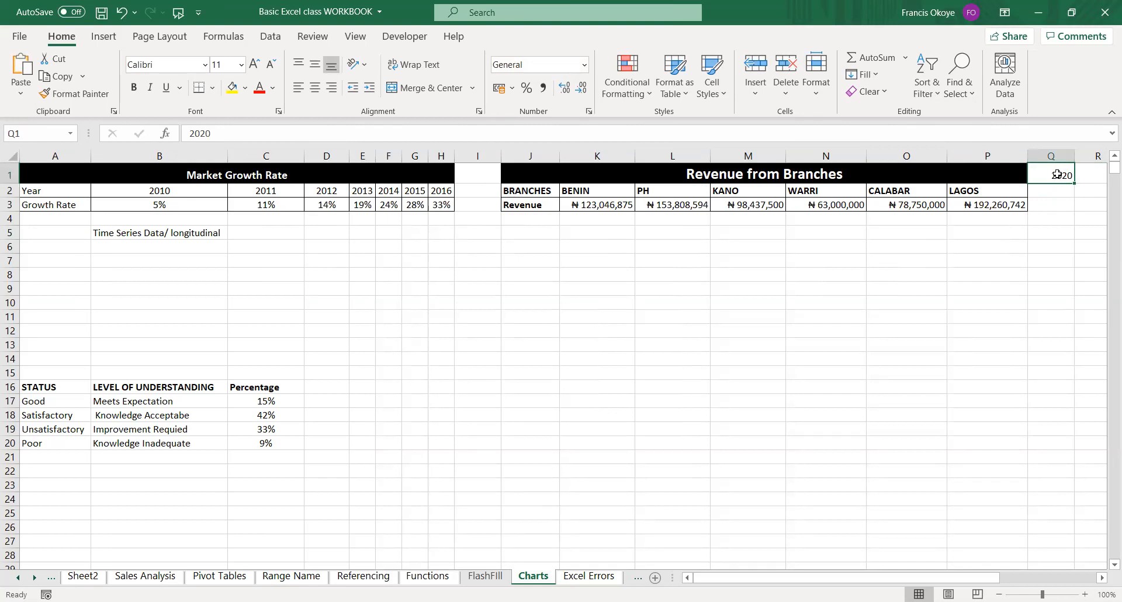
{"action": "left_click", "coordinate": [750, 234]}
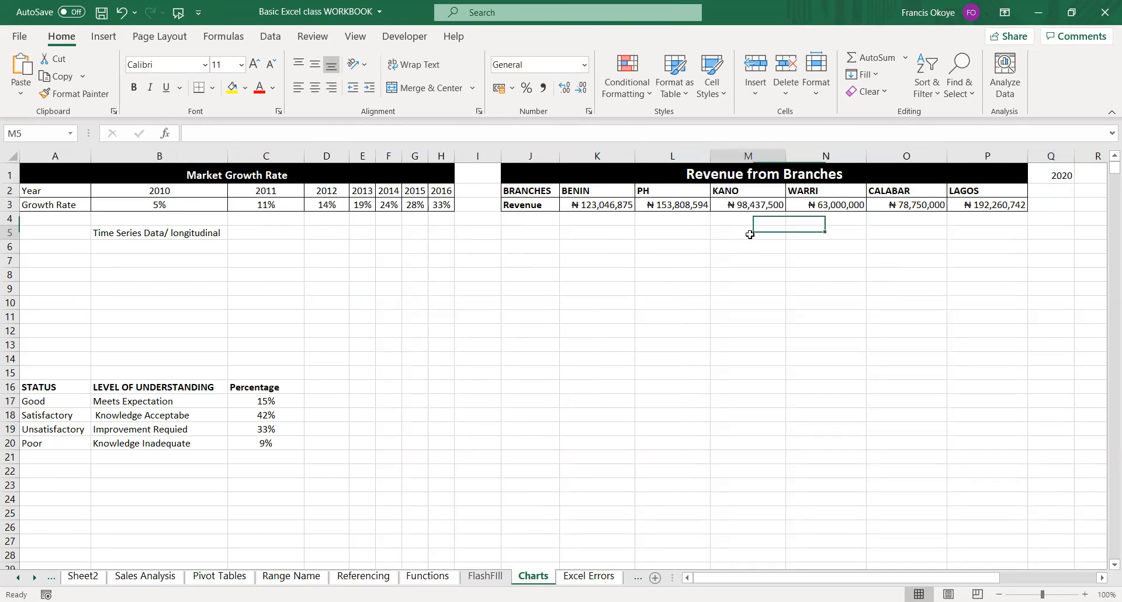
{"action": "type", "text": "Cross Sectional Dat"}
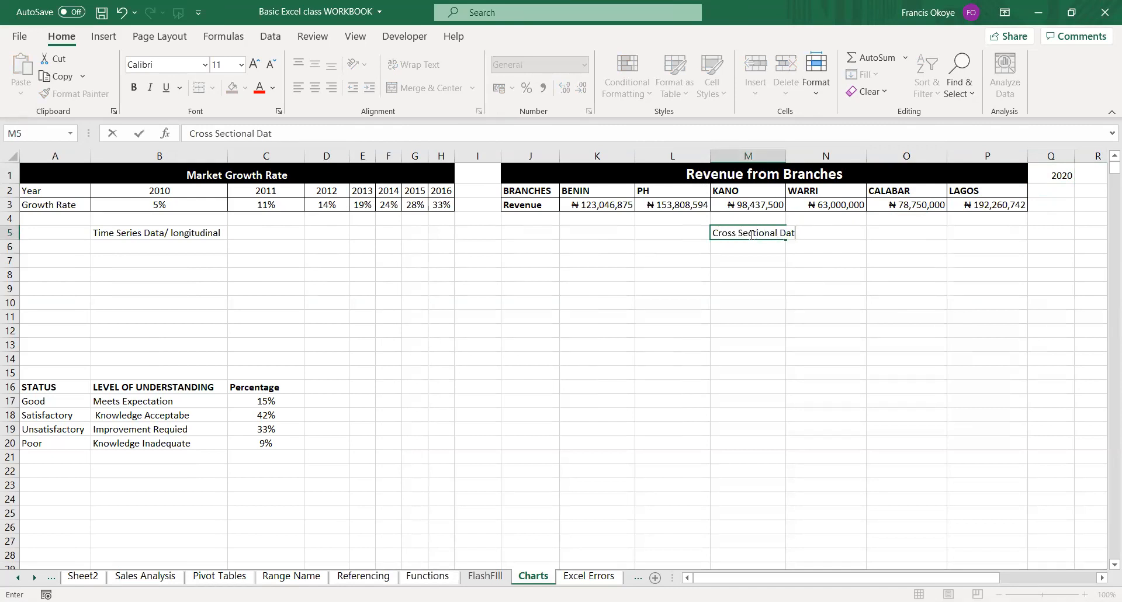
{"action": "type", "text": "a"}
{"action": "key", "text": "Return"}
{"action": "double_click", "coordinate": [786, 156]}
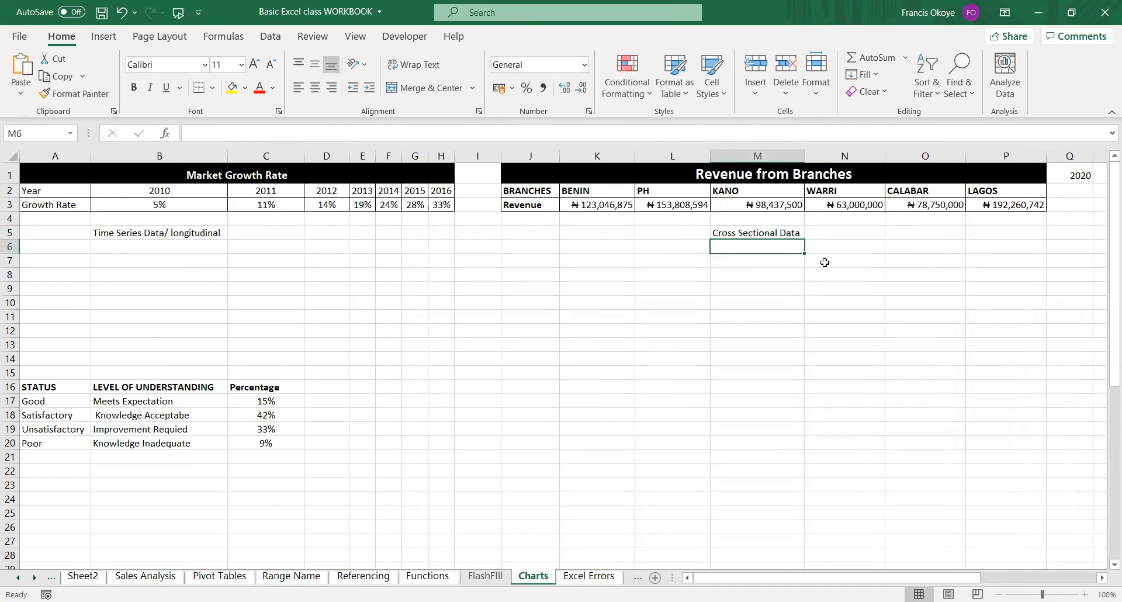
{"action": "key", "text": "Up"}
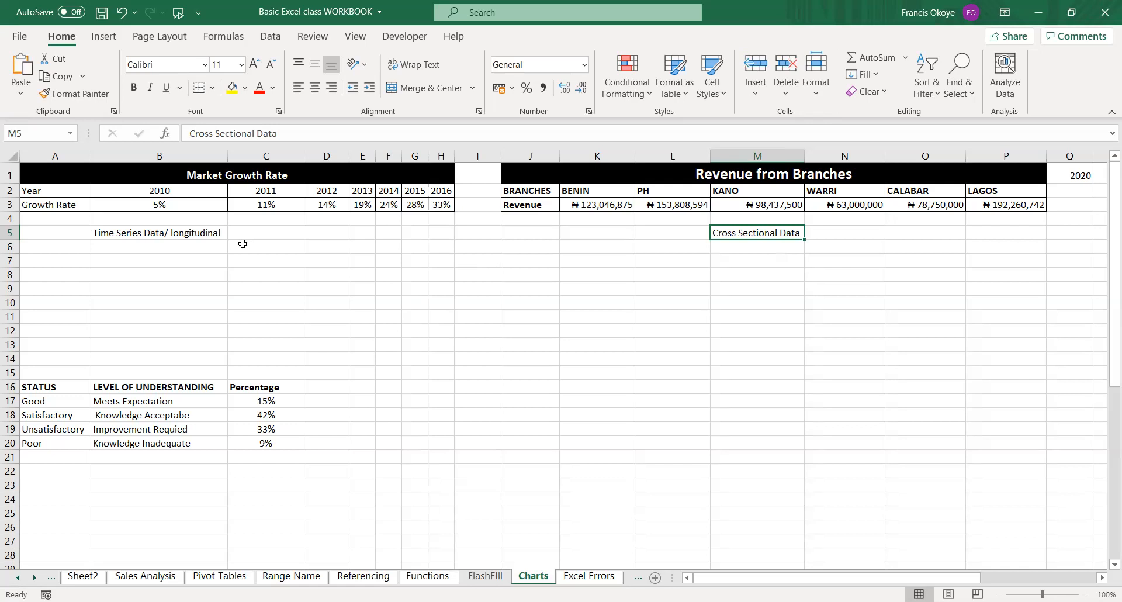
Enter the label "Frequency" in cell A6 below the growth rate table.
{"action": "left_click", "coordinate": [120, 249]}
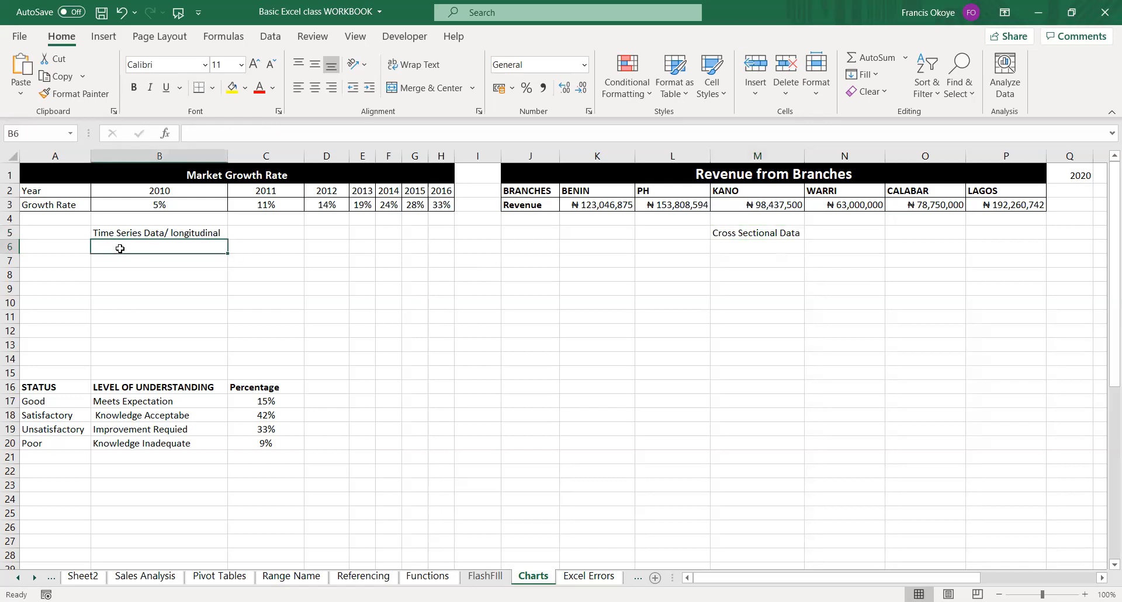
{"action": "left_click", "coordinate": [78, 243]}
{"action": "type", "text": "Fra"}
{"action": "key", "text": "BackSpace"}
{"action": "type", "text": "equency"}
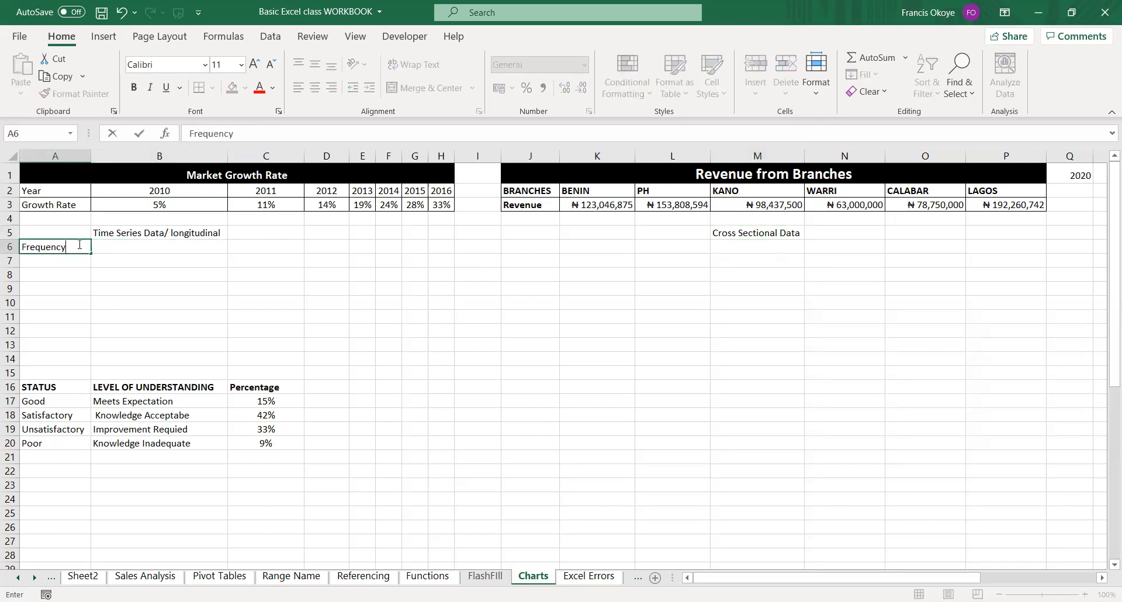
{"action": "key", "text": "Return"}
{"action": "left_click", "coordinate": [77, 244]}
{"action": "key", "text": "Tab"}
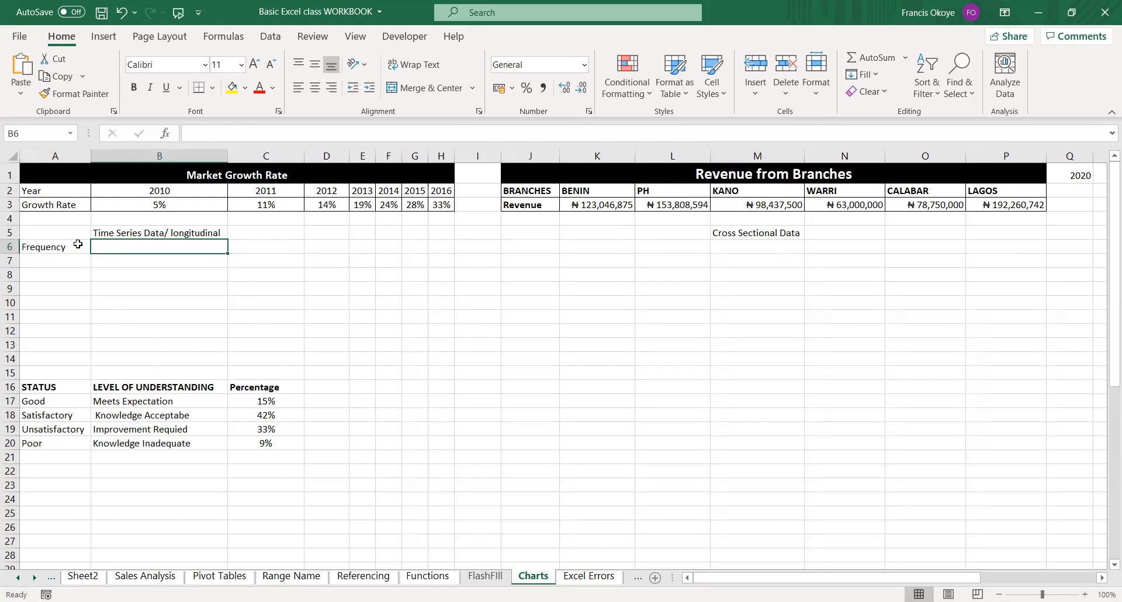
Highlight the Year row of the Market Growth Rate table from 2010 to 2016 to examine the data's frequency.
{"action": "left_click", "coordinate": [78, 243]}
{"action": "key", "text": "Tab"}
{"action": "left_click", "coordinate": [77, 244]}
{"action": "key", "text": "Right"}
{"action": "key", "text": "Left"}
{"action": "key", "text": "Right"}
{"action": "left_click_drag", "start_coordinate": [153, 190], "coordinate": [428, 191]}
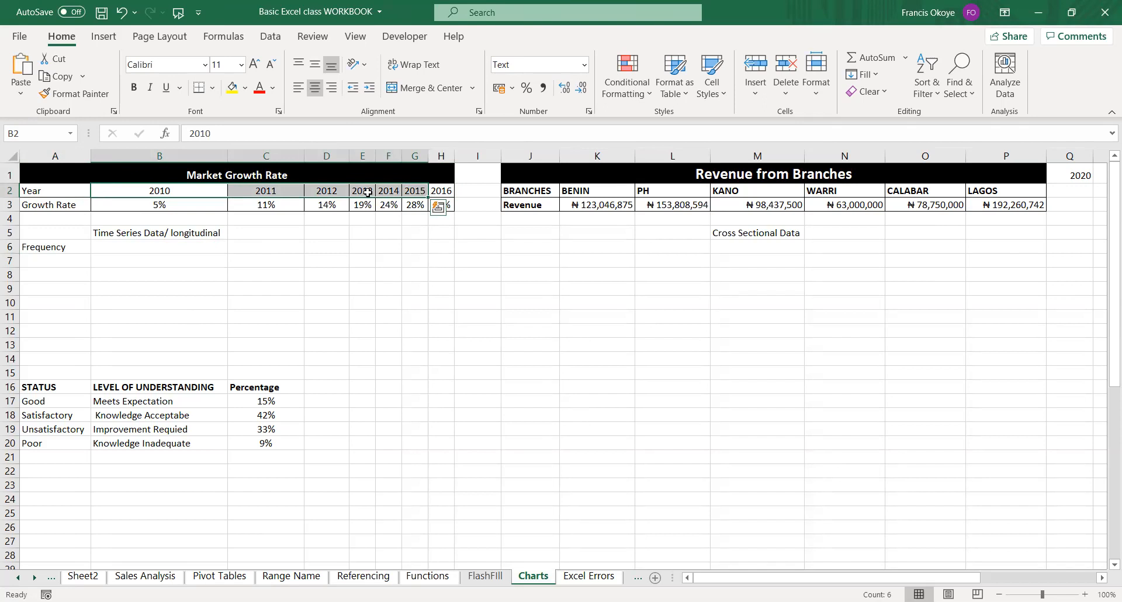
{"action": "left_click", "coordinate": [266, 204]}
{"action": "left_click_drag", "start_coordinate": [163, 187], "coordinate": [444, 190]}
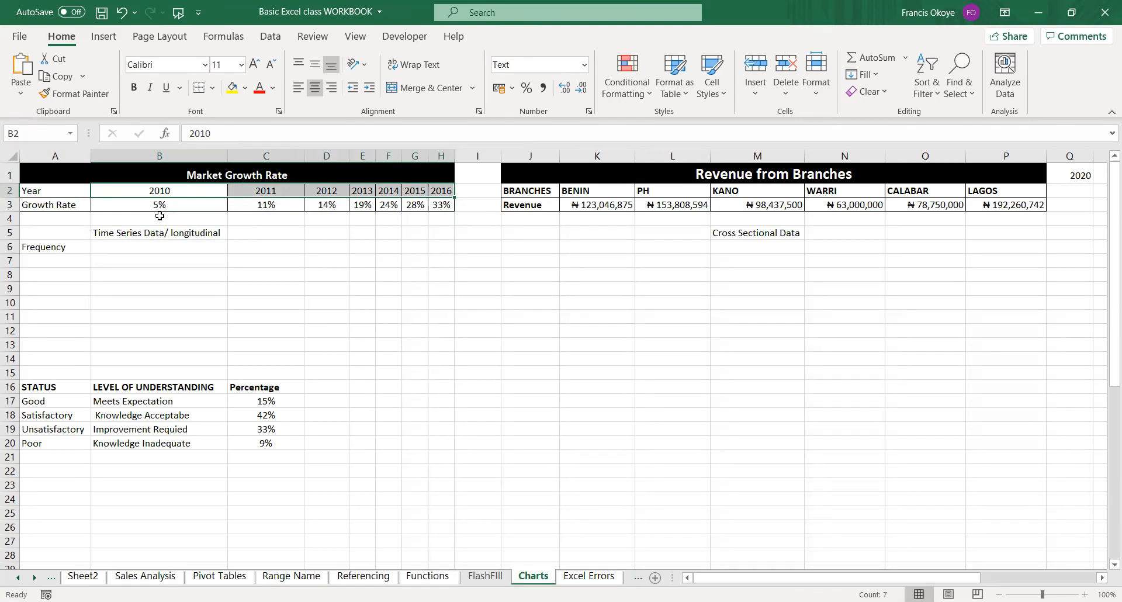
List the frequencies "Annual" and "Monthly" in cells B6 and B7 beside the Frequency label.
{"action": "left_click", "coordinate": [141, 246]}
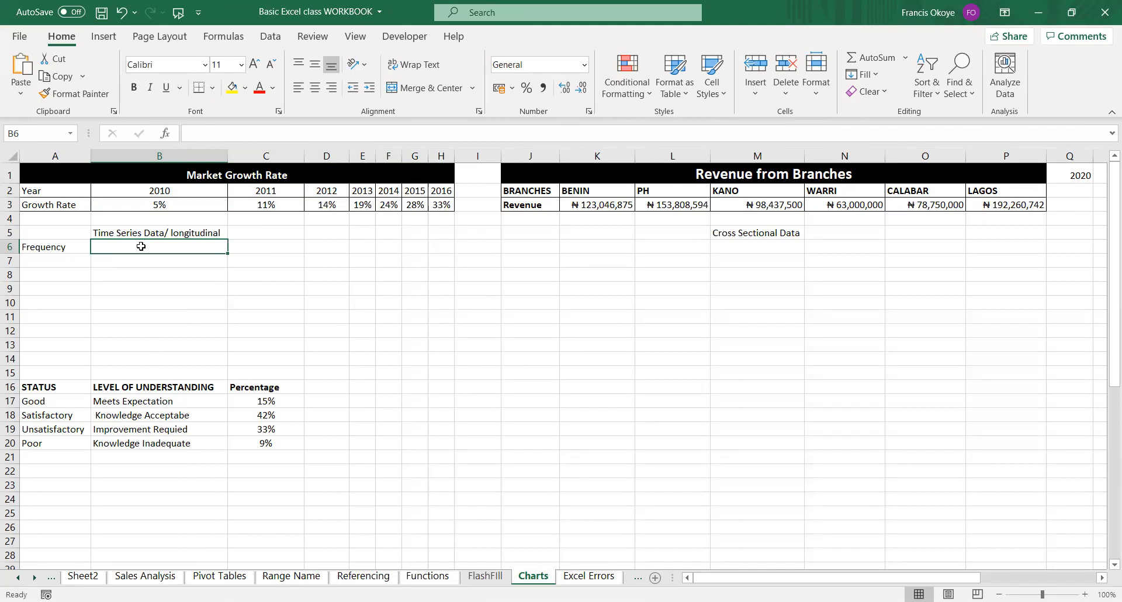
{"action": "type", "text": "Annua"}
{"action": "key", "text": "BackSpace"}
{"action": "key", "text": "BackSpace"}
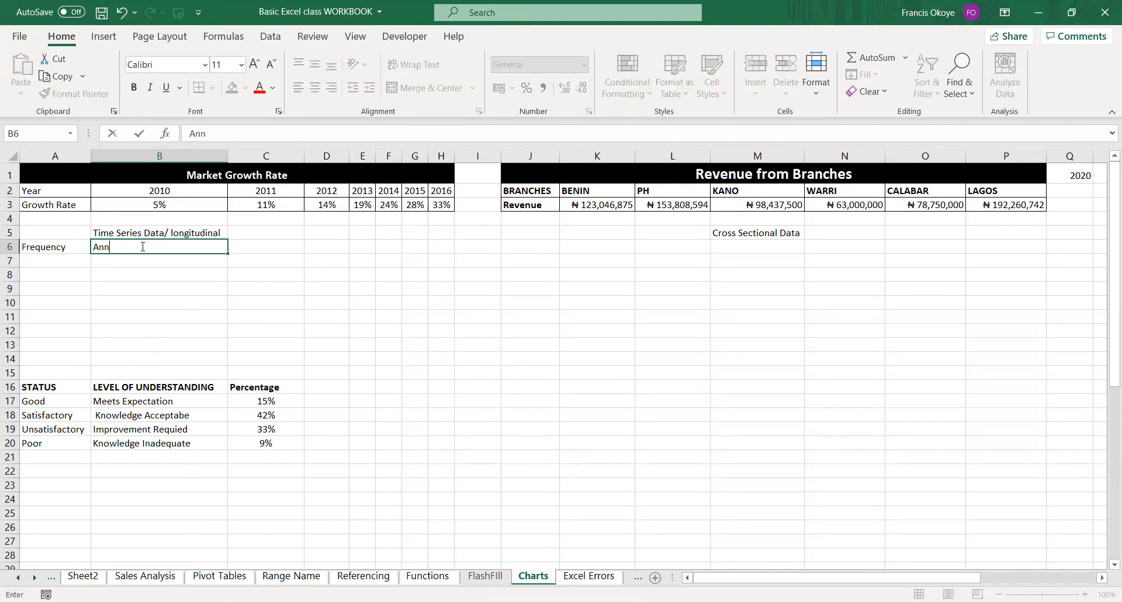
{"action": "type", "text": "ual"}
{"action": "key", "text": "Return"}
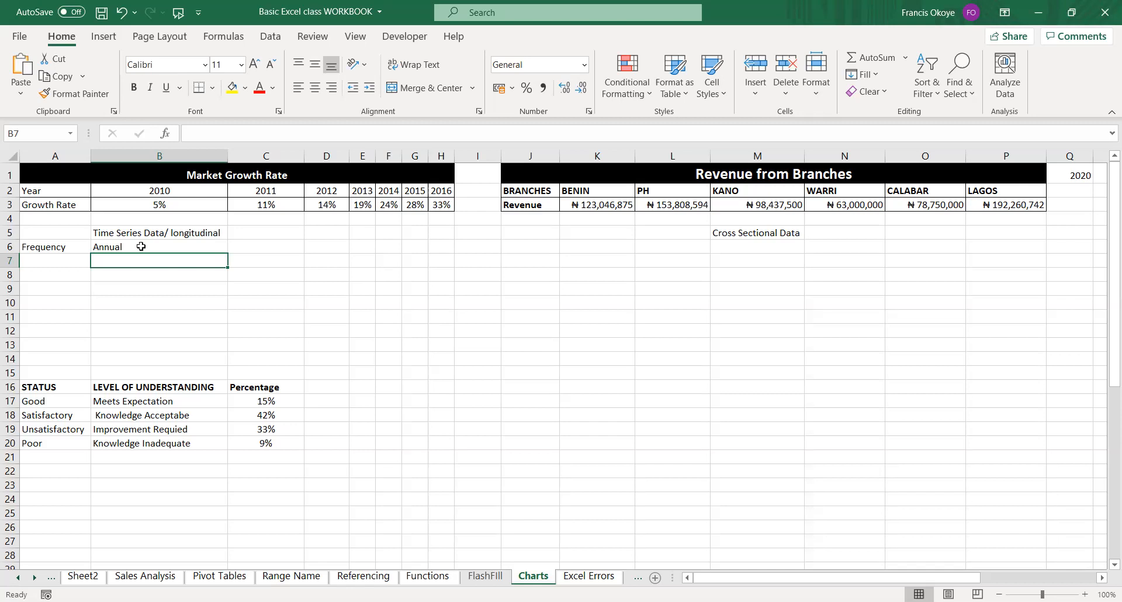
{"action": "type", "text": "Monthly"}
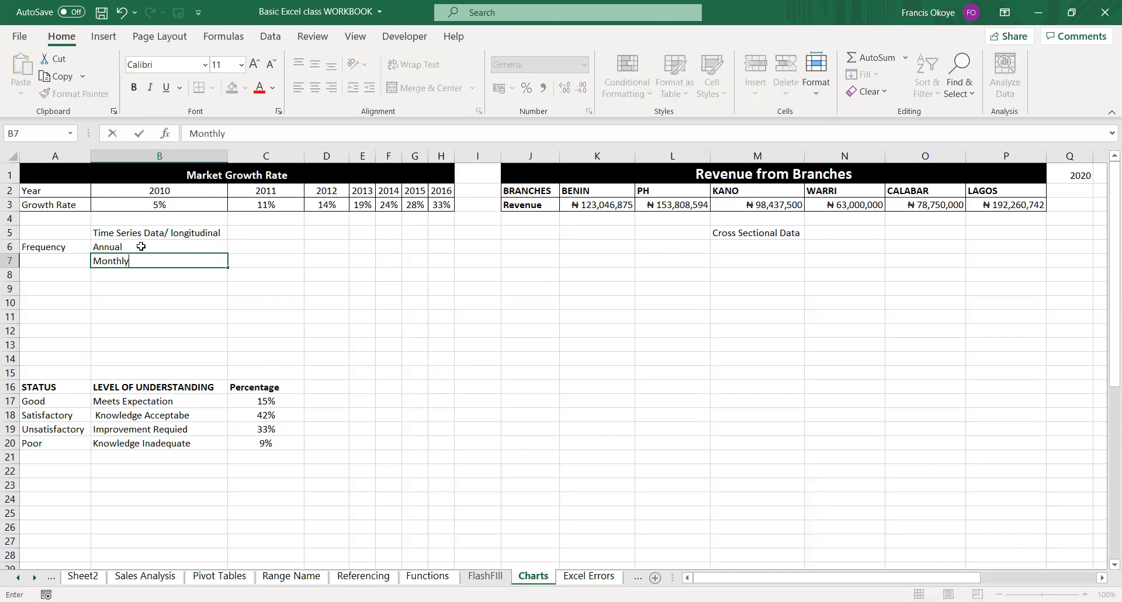
{"action": "key", "text": "Return"}
{"action": "key", "text": "Up"}
{"action": "key", "text": "Right"}
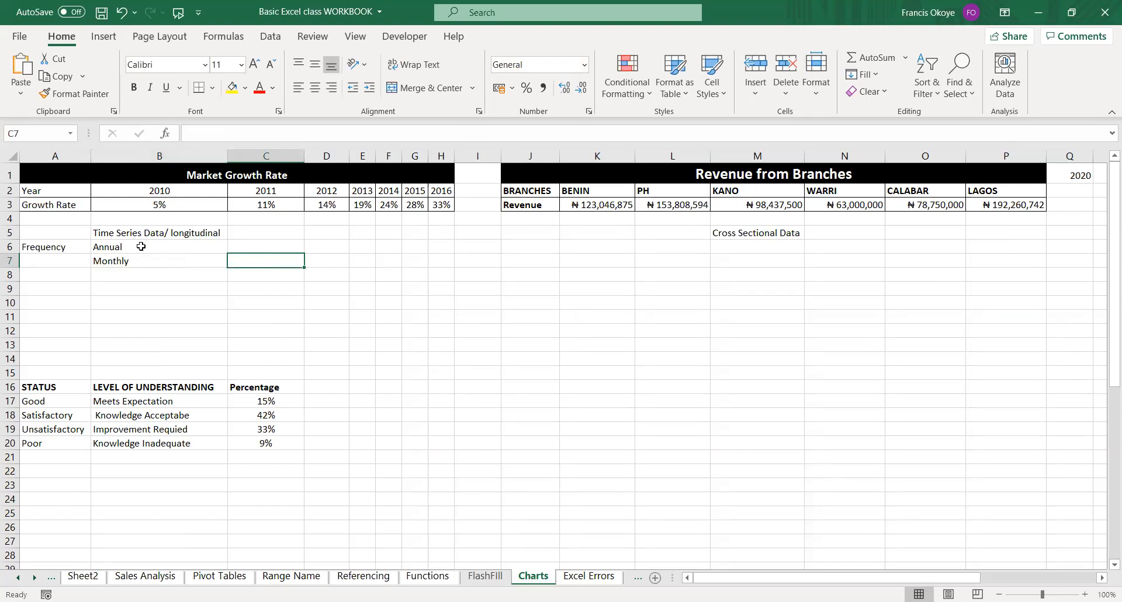
Continue the frequency list with "Quarterly", "Weekly" and "DAILY" in cells B8 to B10.
{"action": "key", "text": "Left"}
{"action": "key", "text": "Down"}
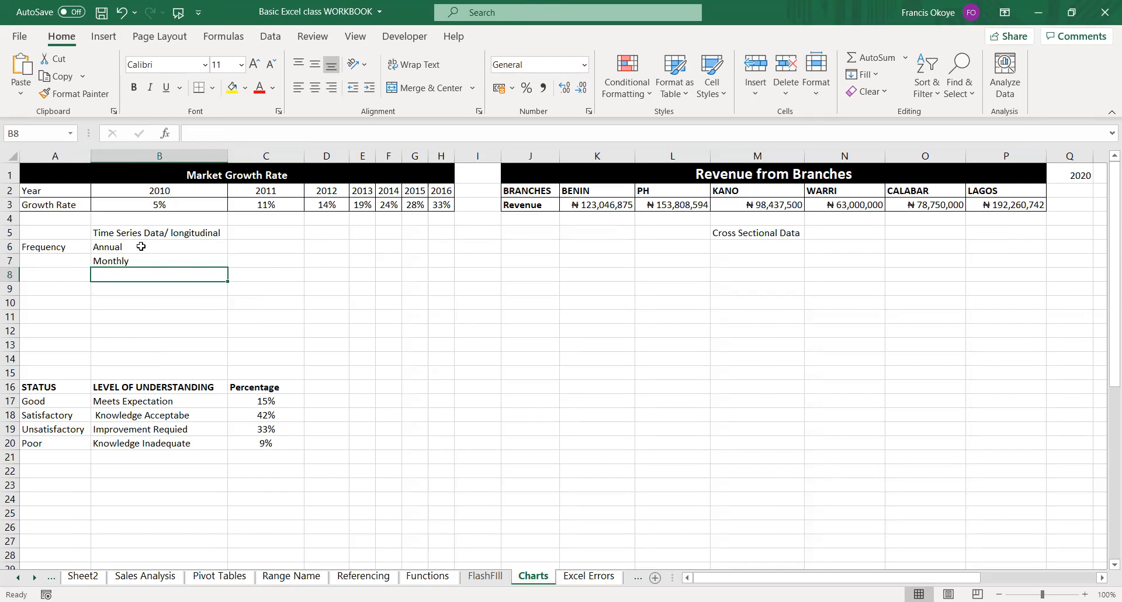
{"action": "type", "text": "Quarterly"}
{"action": "key", "text": "Return"}
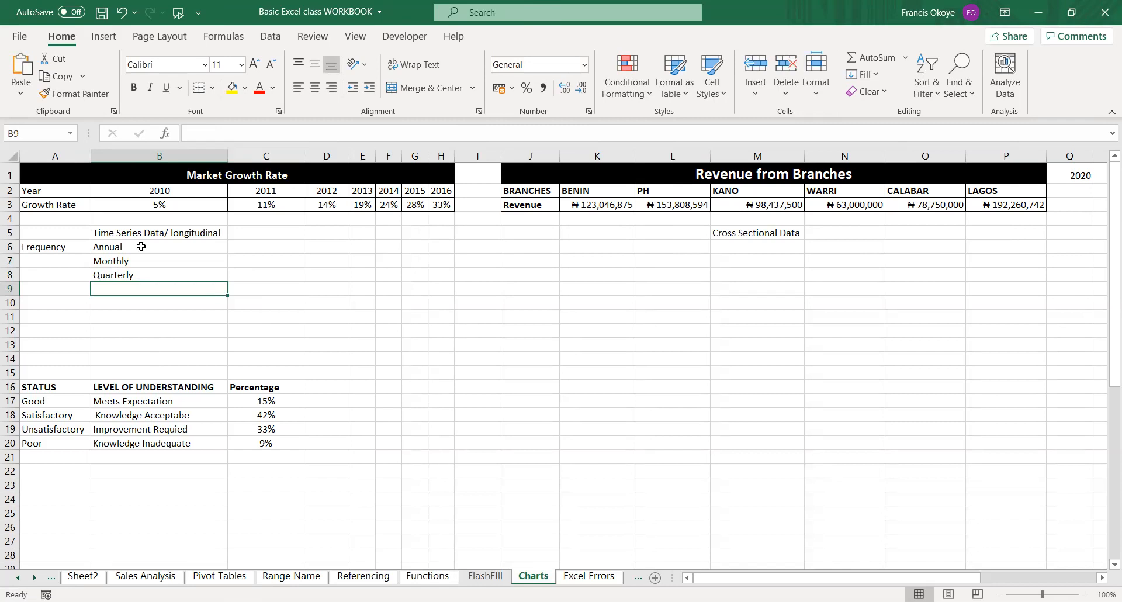
{"action": "type", "text": "Weekly"}
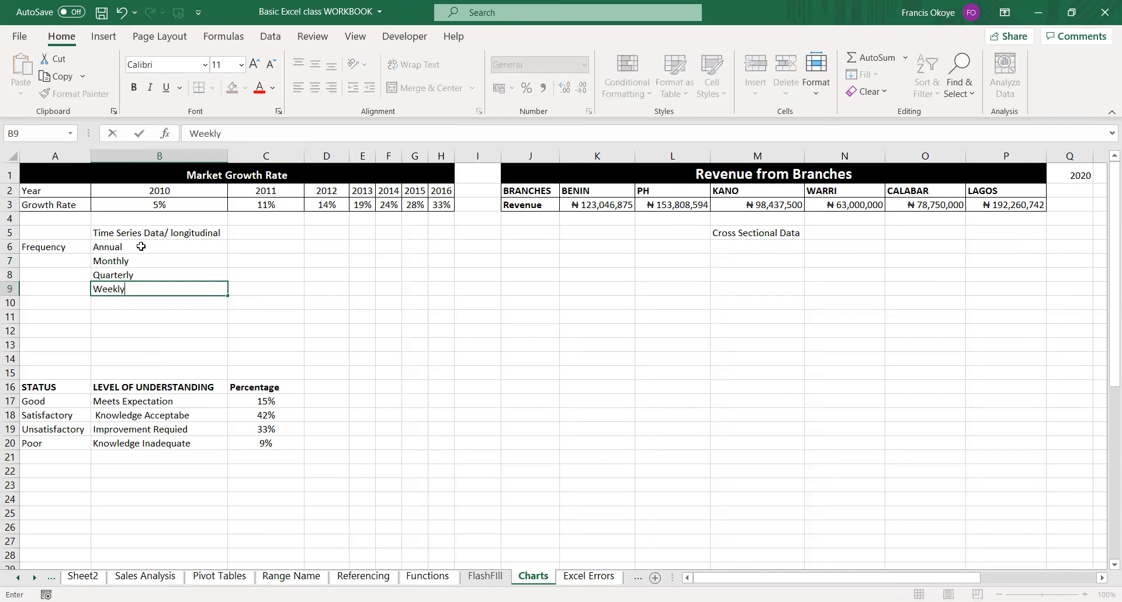
{"action": "key", "text": "Return"}
{"action": "type", "text": "DAILY"}
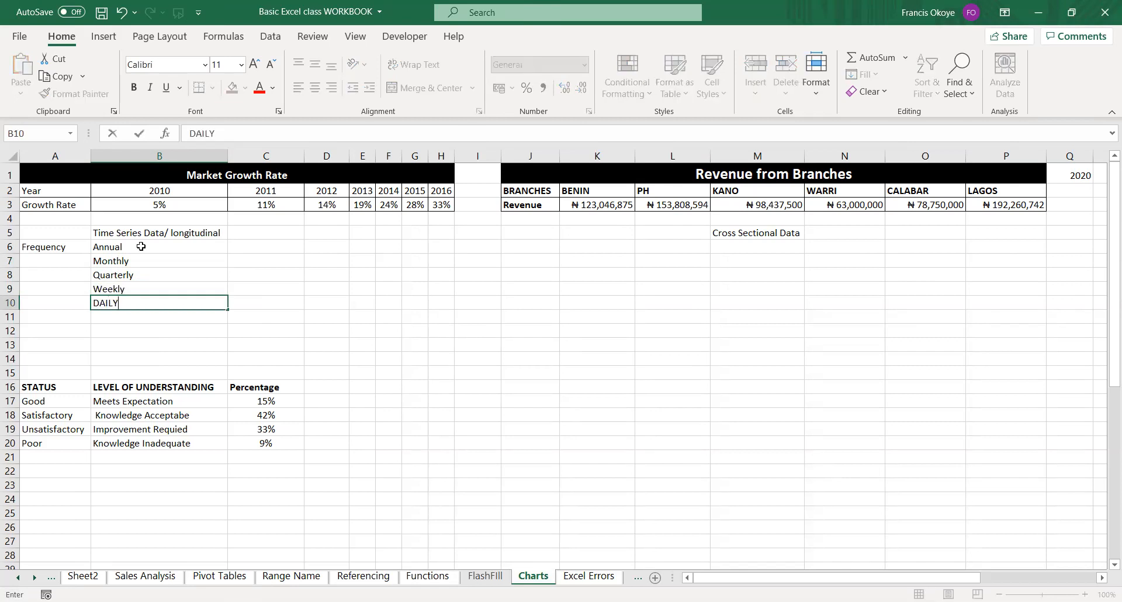
{"action": "key", "text": "Return"}
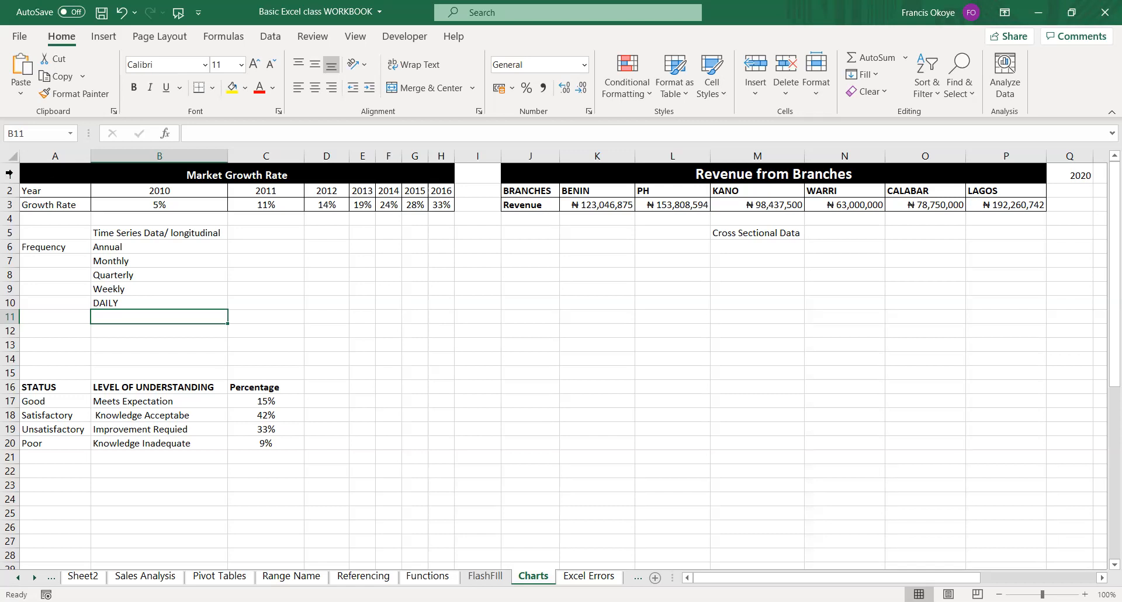
Insert a 2-D line chart from the growth rate data in A2:H3.
{"action": "left_click_drag", "start_coordinate": [62, 192], "coordinate": [444, 206]}
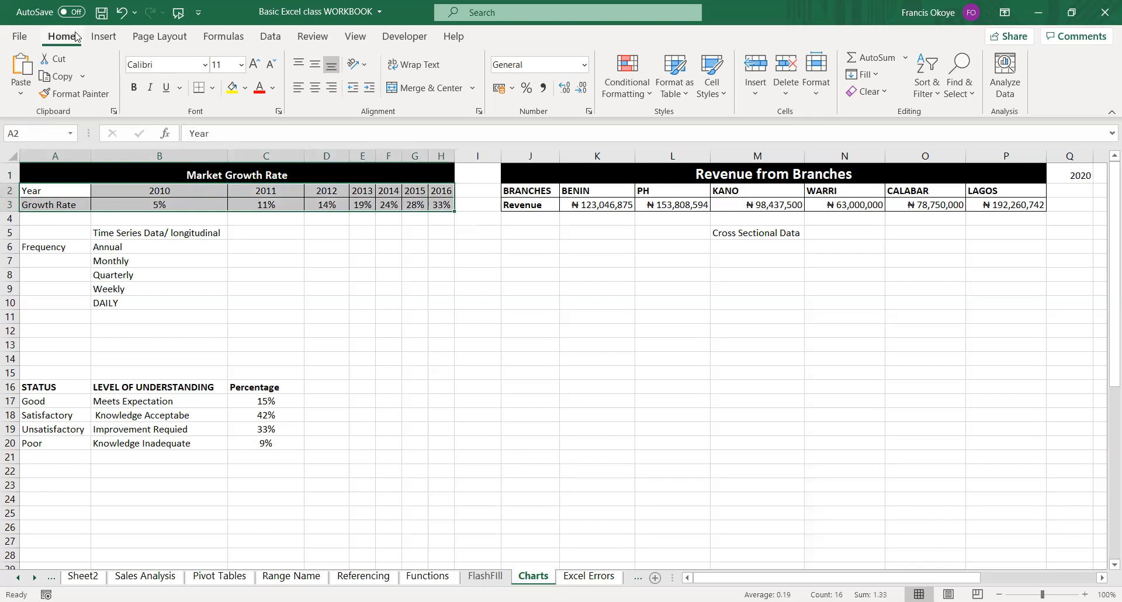
{"action": "left_click", "coordinate": [103, 37]}
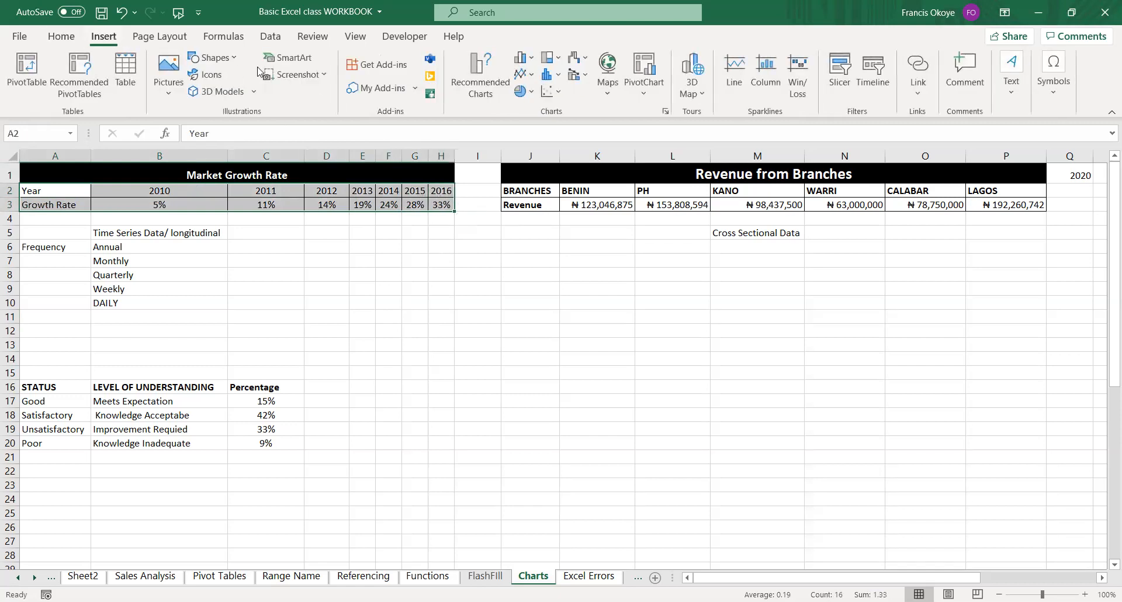
{"action": "left_click", "coordinate": [528, 80]}
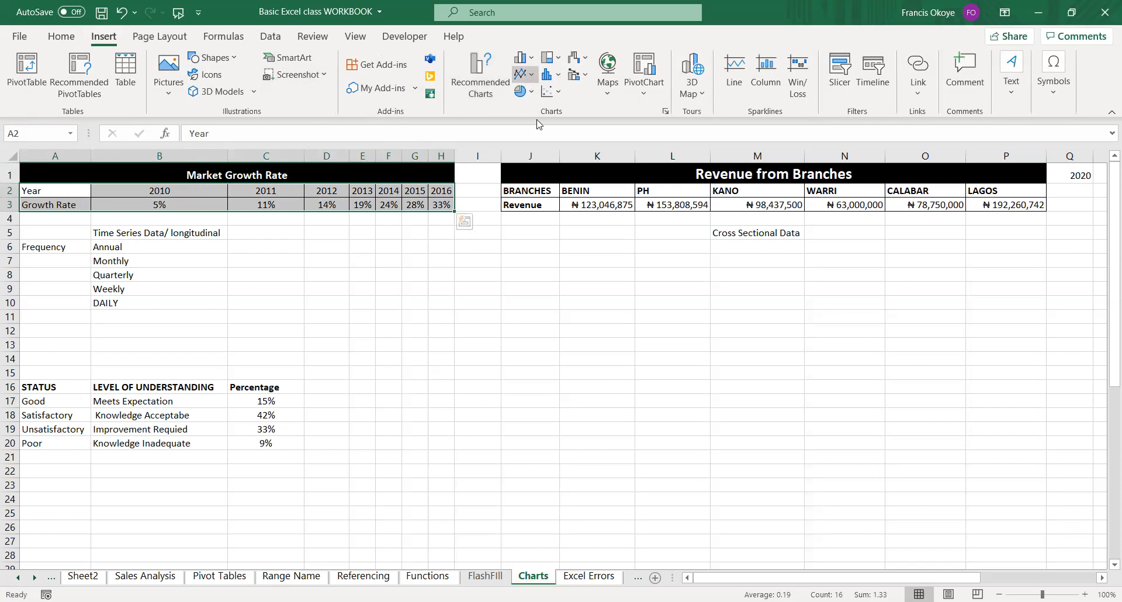
{"action": "left_click", "coordinate": [537, 119]}
{"action": "left_click_drag", "start_coordinate": [821, 351], "coordinate": [834, 357]}
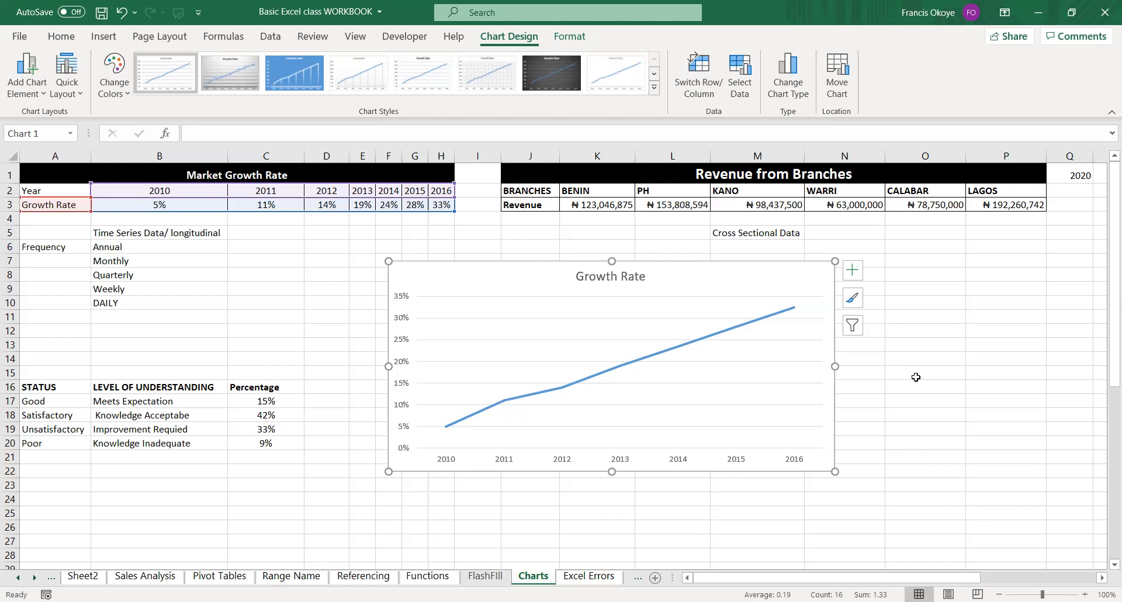
Move the Growth Rate line chart directly below its table and narrow it to about the table's width.
{"action": "left_click", "coordinate": [104, 36]}
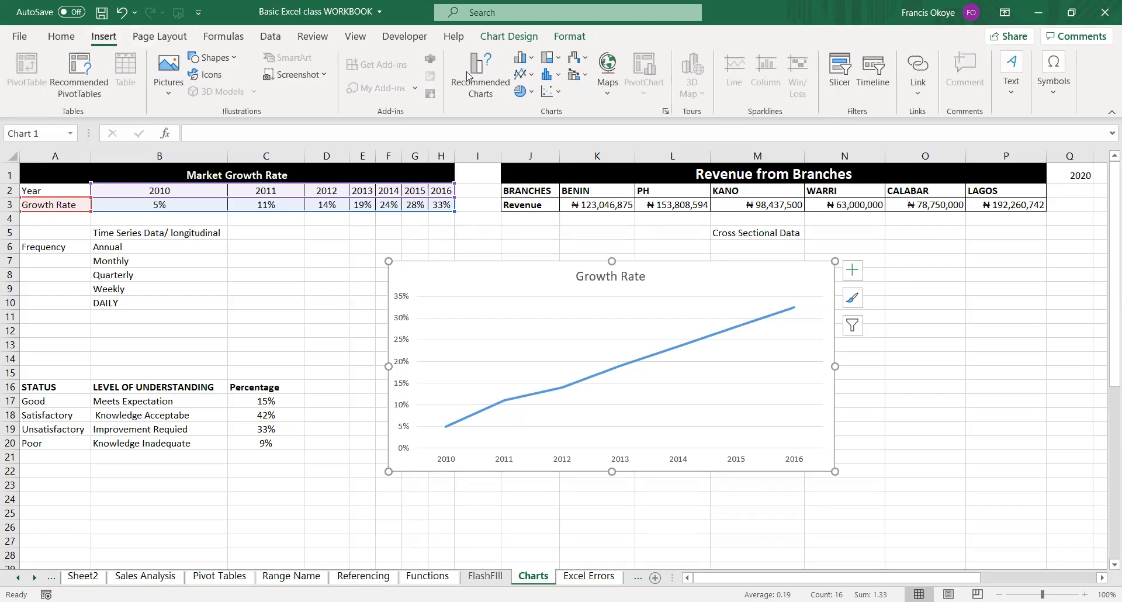
{"action": "left_click", "coordinate": [530, 78]}
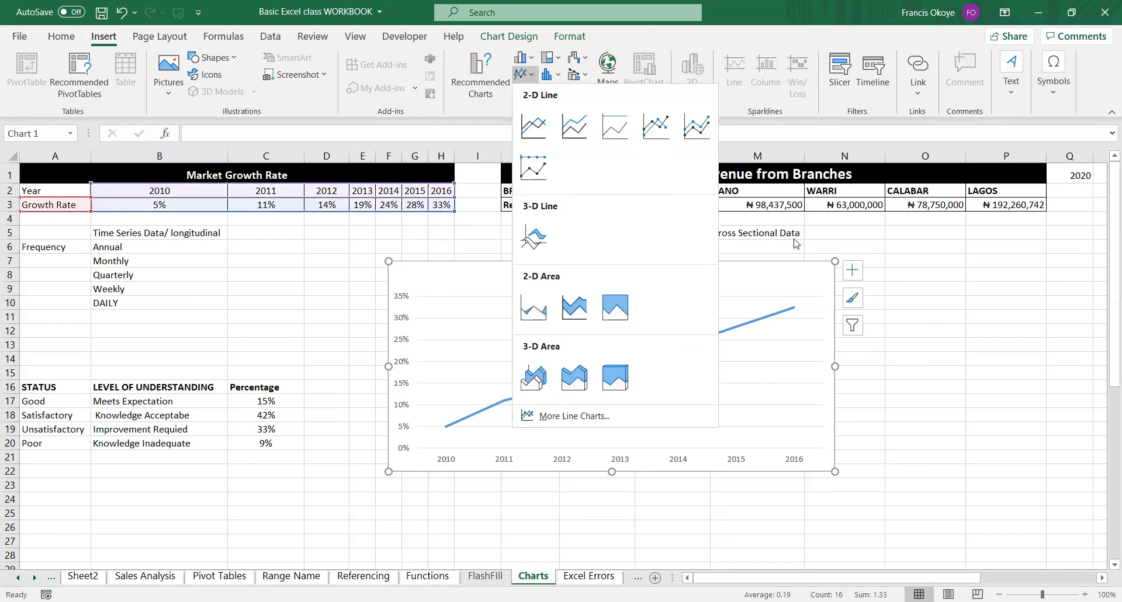
{"action": "mouse_move", "coordinate": [735, 261]}
{"action": "left_mouse_down"}
{"action": "mouse_move", "coordinate": [487, 255]}
{"action": "mouse_move", "coordinate": [375, 235]}
{"action": "mouse_move", "coordinate": [368, 223]}
{"action": "left_mouse_up"}
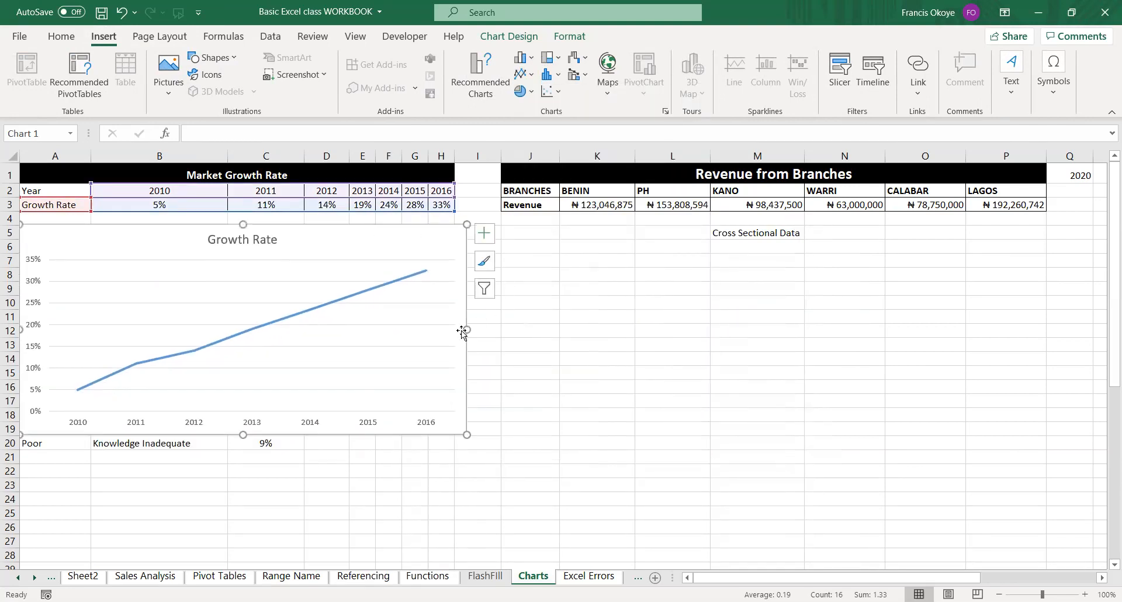
{"action": "left_click_drag", "start_coordinate": [464, 327], "coordinate": [447, 328]}
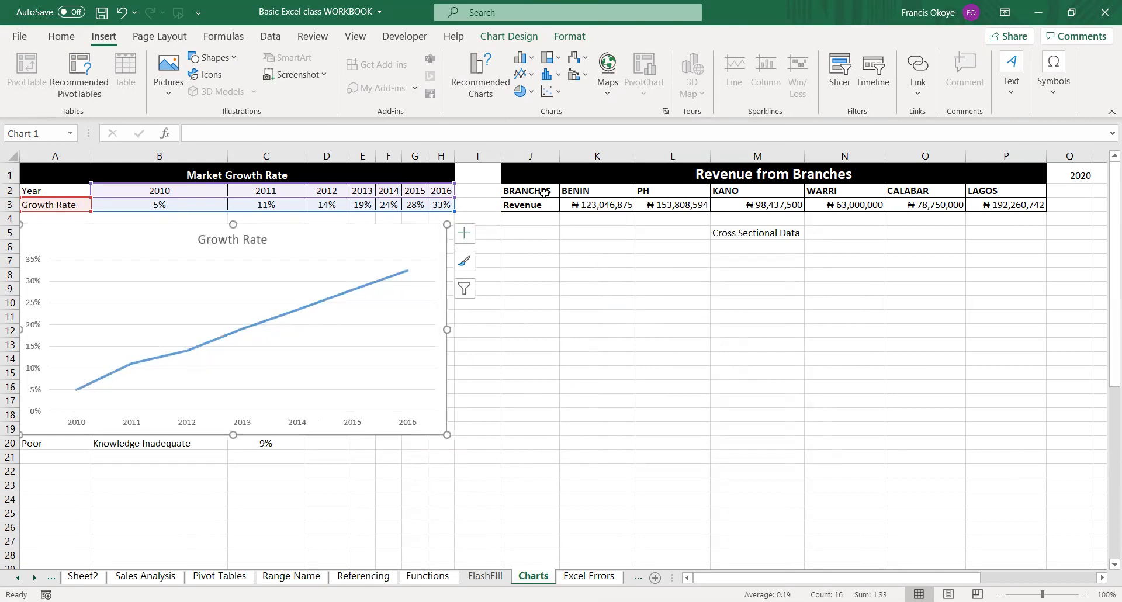
Insert a clustered column chart from the branch revenue data in J2:P3 and place it below that table.
{"action": "left_click_drag", "start_coordinate": [543, 192], "coordinate": [1006, 205]}
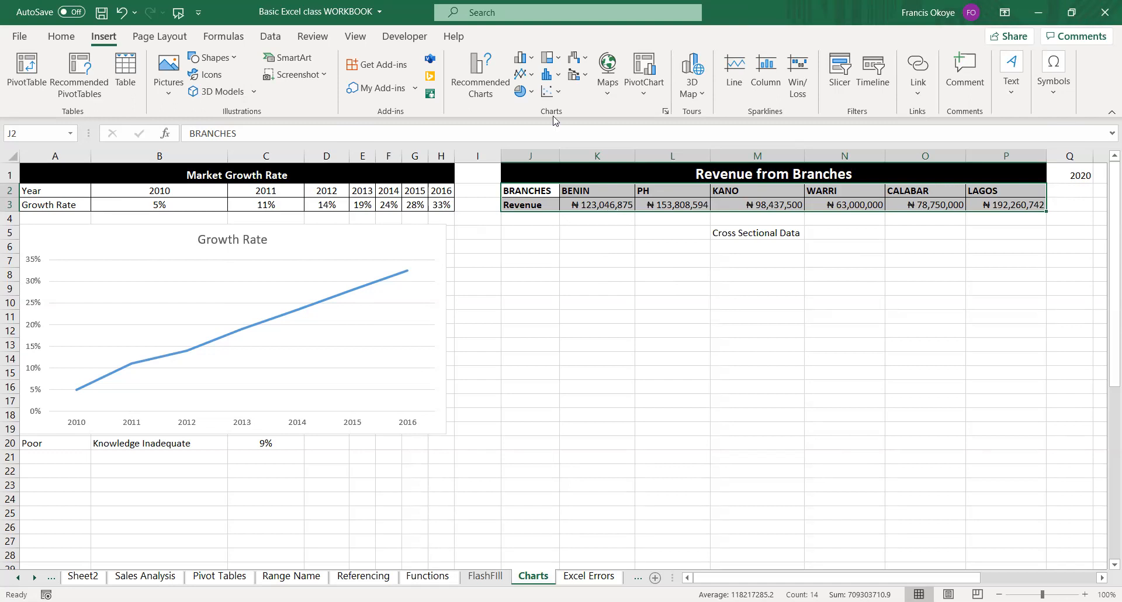
{"action": "left_click", "coordinate": [524, 60]}
{"action": "left_click_drag", "start_coordinate": [697, 264], "coordinate": [884, 233]}
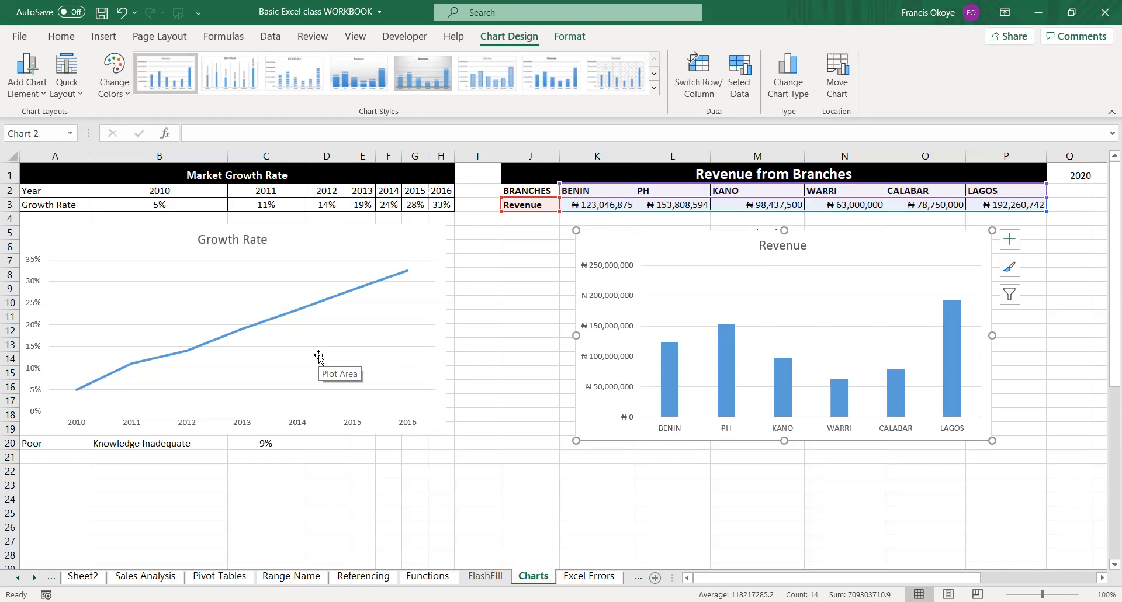
Insert a clustered column chart from the growth rate data in A2:H3 and move it partly over the line chart.
{"action": "left_click_drag", "start_coordinate": [54, 190], "coordinate": [446, 209]}
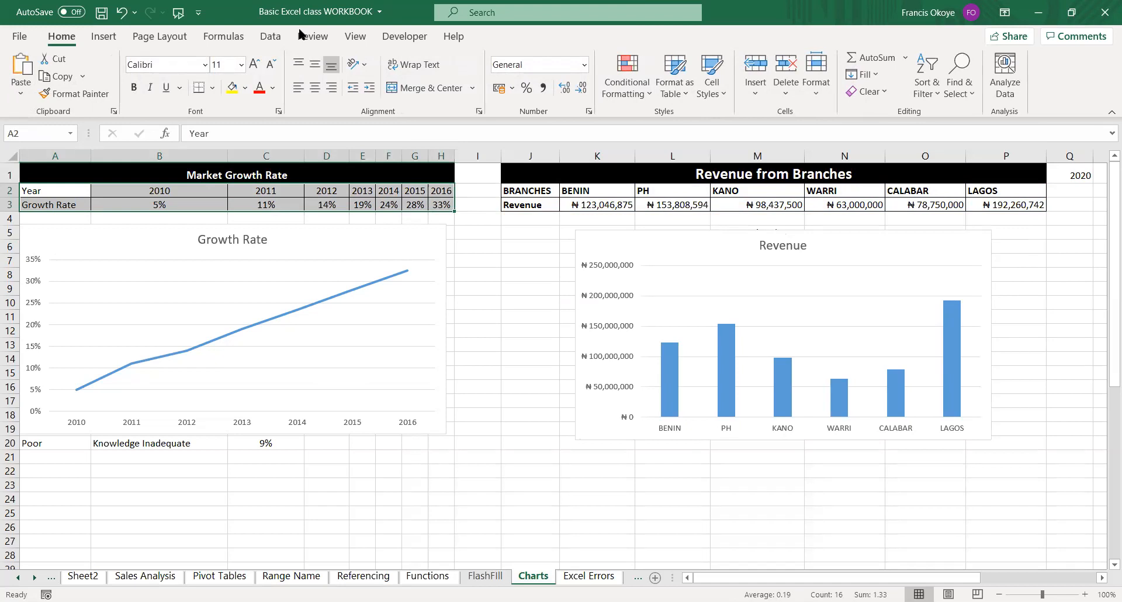
{"action": "left_click", "coordinate": [103, 36]}
{"action": "left_click", "coordinate": [521, 64]}
{"action": "left_click_drag", "start_coordinate": [609, 266], "coordinate": [446, 297]}
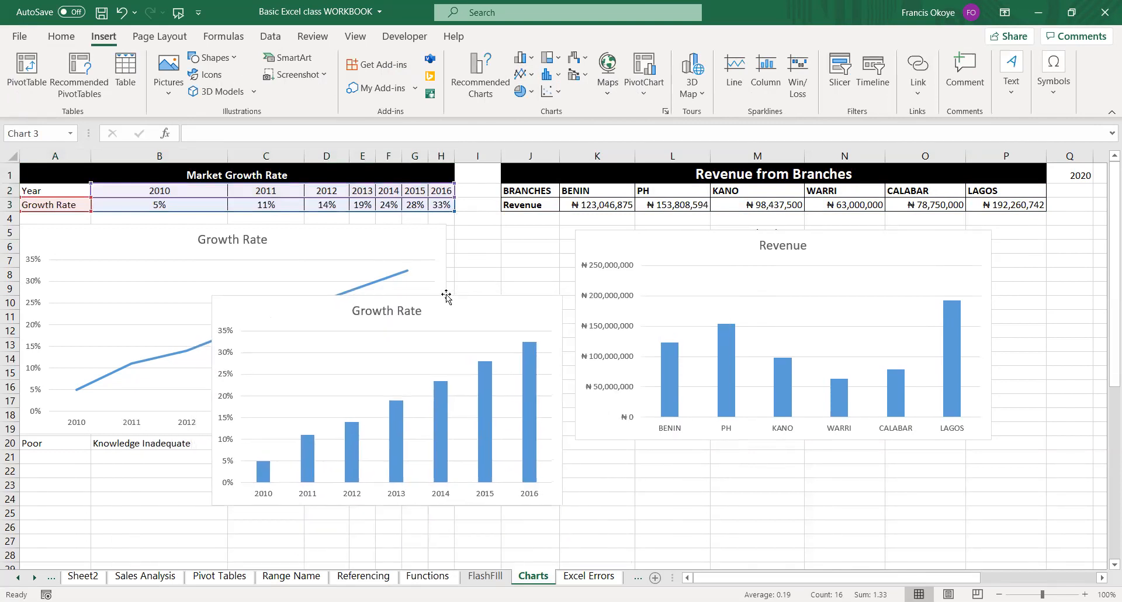
{"action": "left_click", "coordinate": [619, 487]}
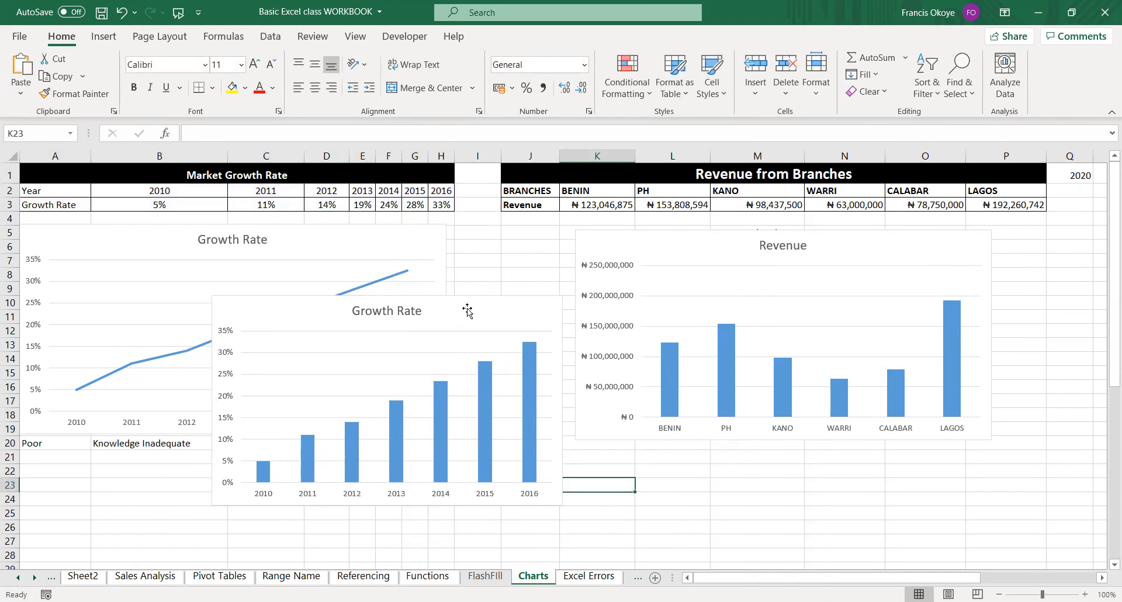
Shrink the Growth Rate column chart and reposition it between the line chart and the Revenue chart.
{"action": "left_click_drag", "start_coordinate": [475, 298], "coordinate": [477, 337]}
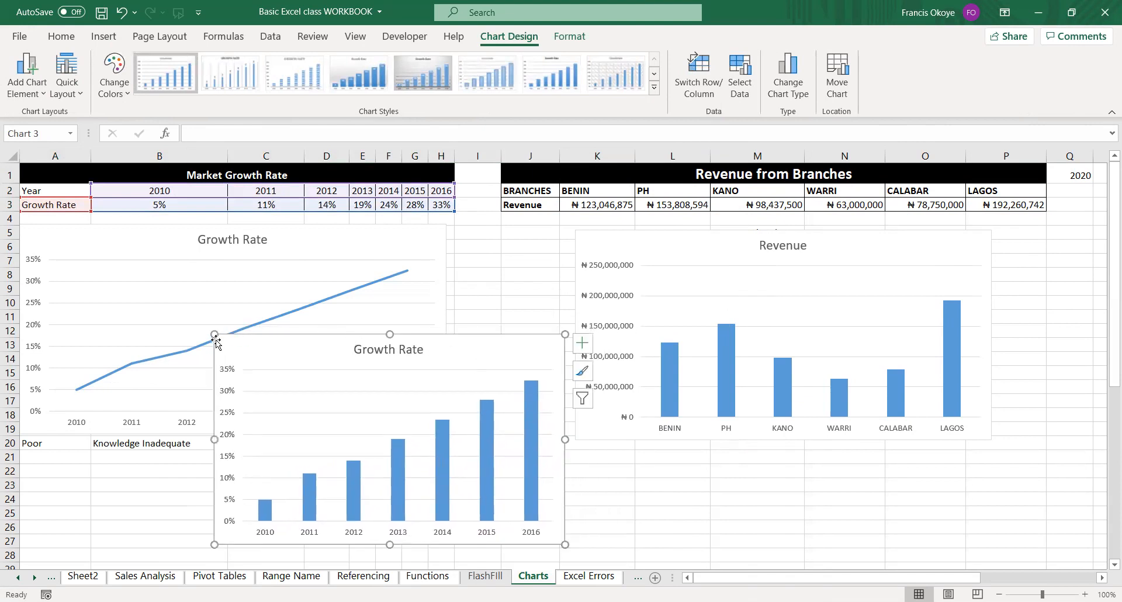
{"action": "left_click_drag", "start_coordinate": [214, 335], "coordinate": [260, 360]}
{"action": "left_click_drag", "start_coordinate": [447, 361], "coordinate": [452, 326]}
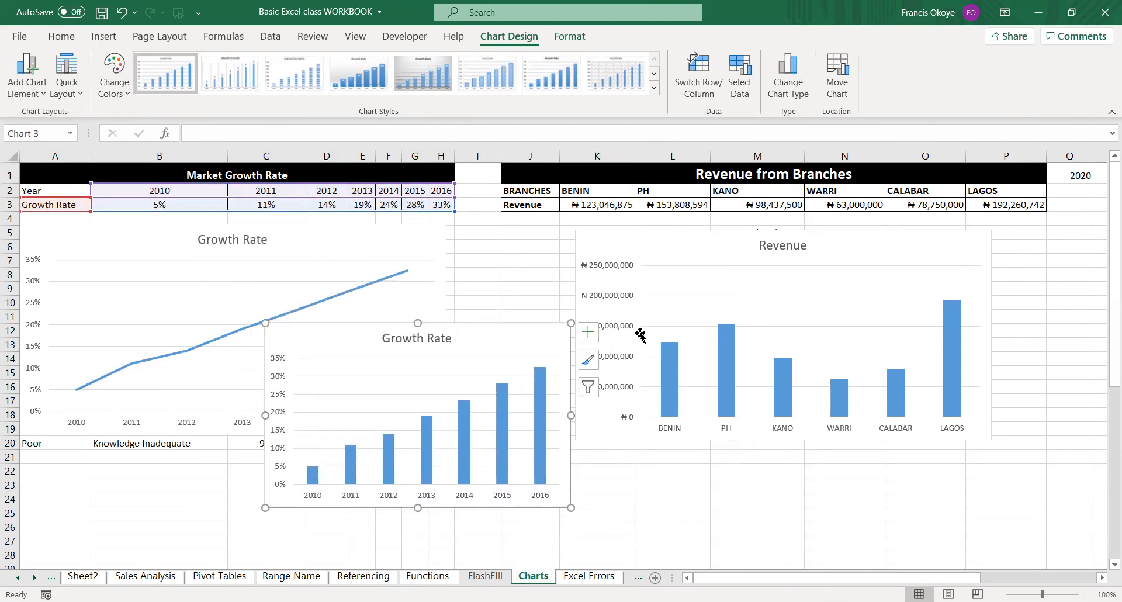
{"action": "left_click", "coordinate": [836, 236]}
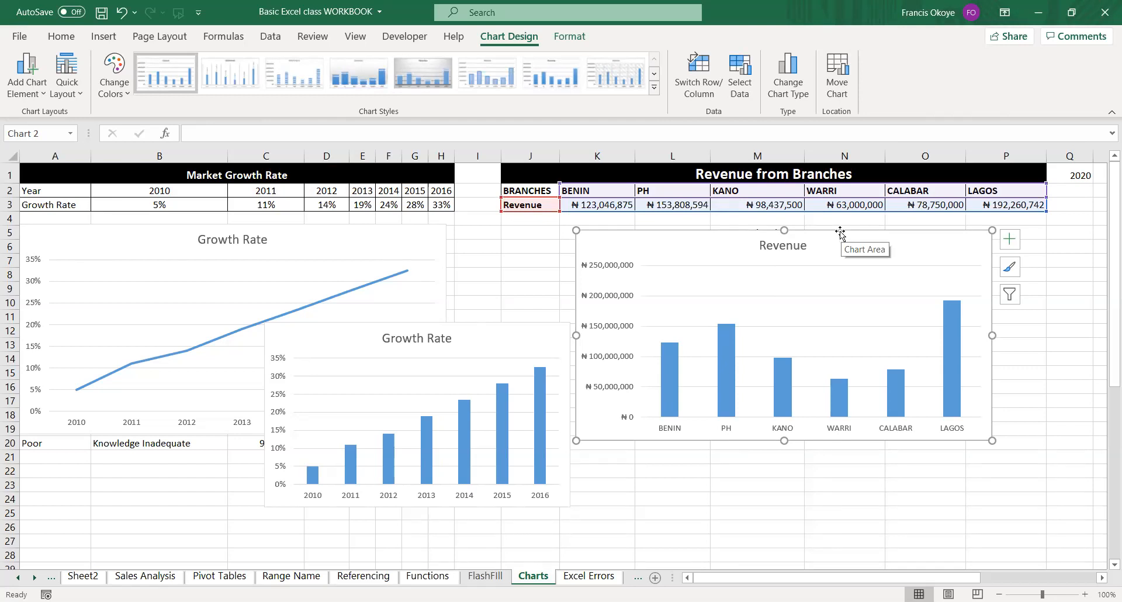
Delete the Growth Rate column chart that overlaps the Growth Rate line chart.
{"action": "left_click", "coordinate": [170, 289]}
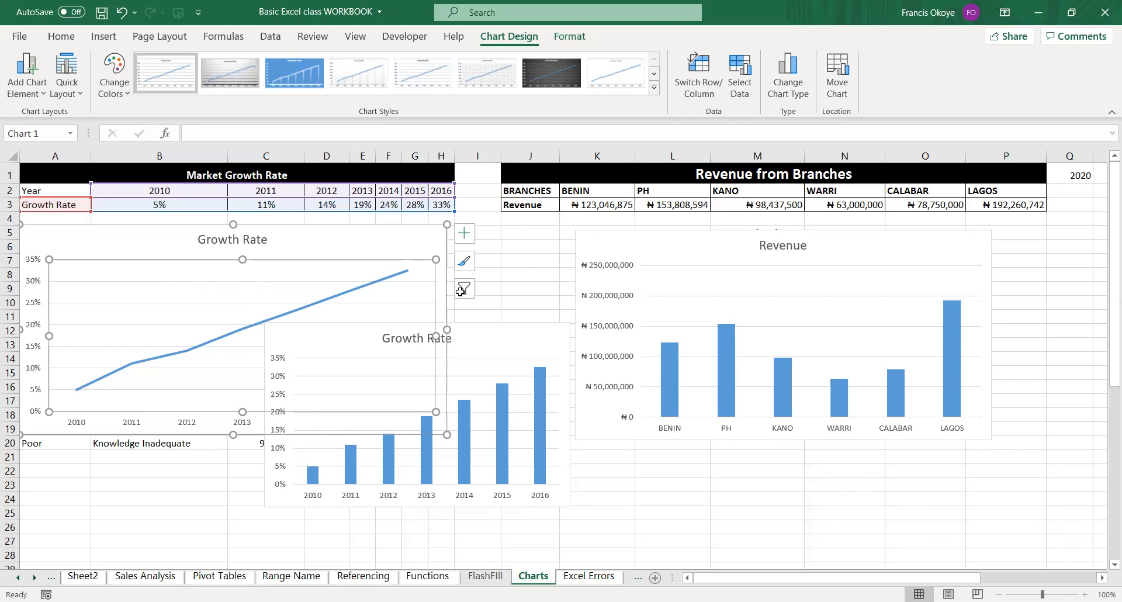
{"action": "left_click", "coordinate": [492, 329]}
{"action": "key", "text": "Delete"}
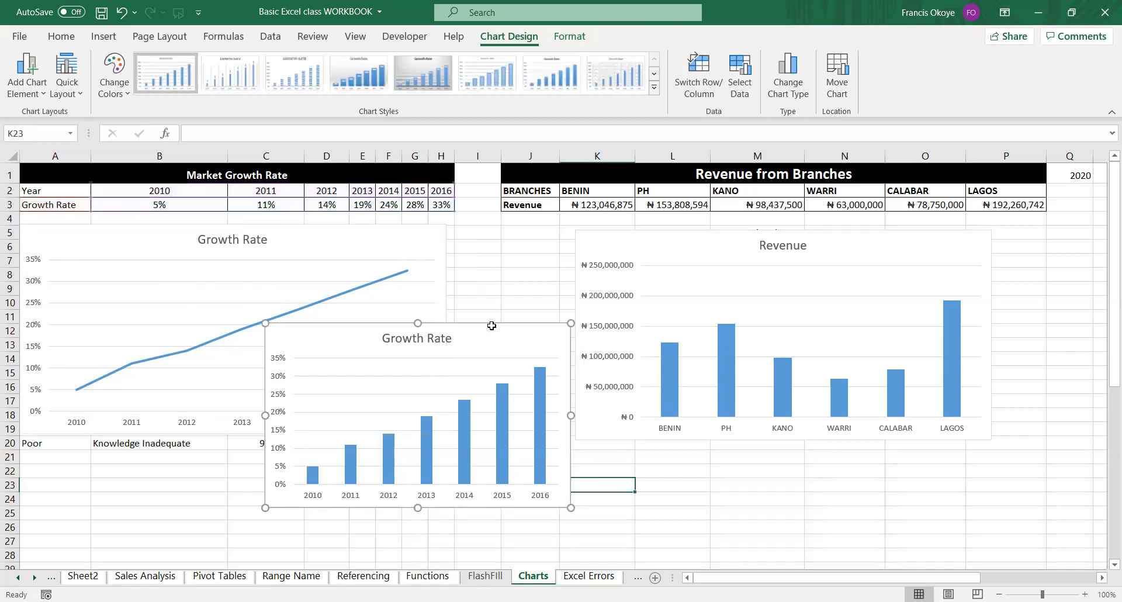
{"action": "left_click", "coordinate": [505, 439]}
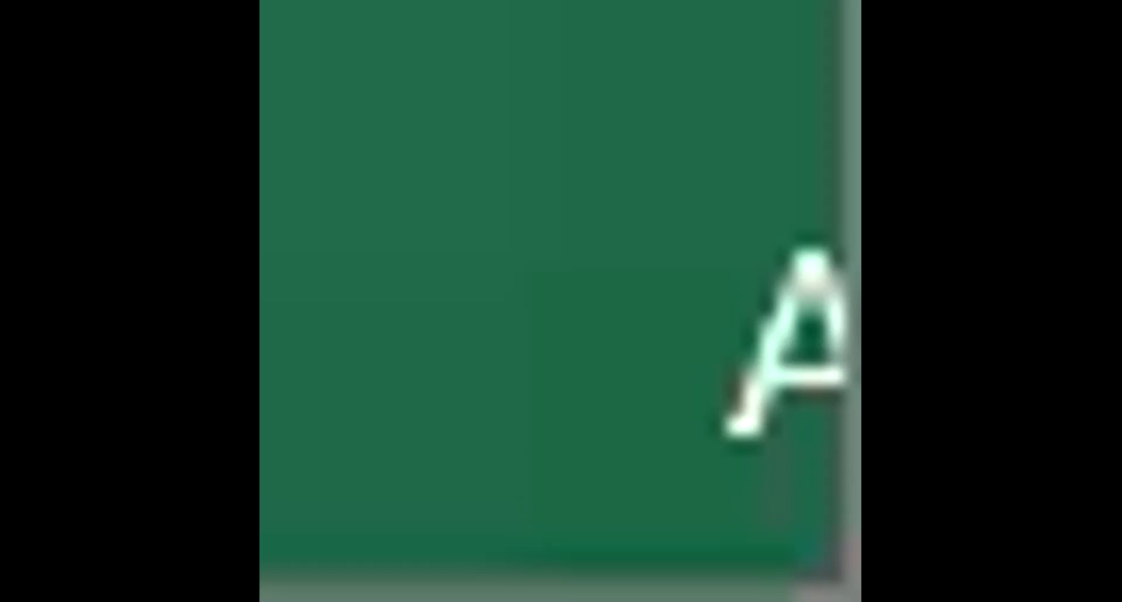
Reposition the Growth Rate line chart and the Revenue column chart just below their data type labels in row 5.
{"action": "left_click_drag", "start_coordinate": [382, 226], "coordinate": [454, 288]}
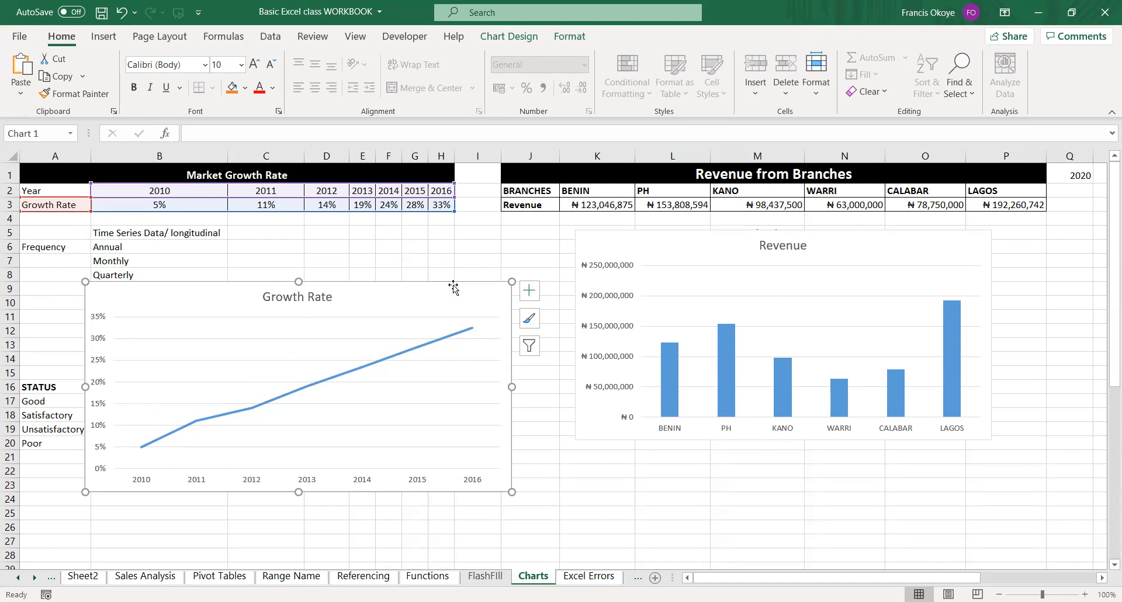
{"action": "left_click_drag", "start_coordinate": [455, 288], "coordinate": [386, 230]}
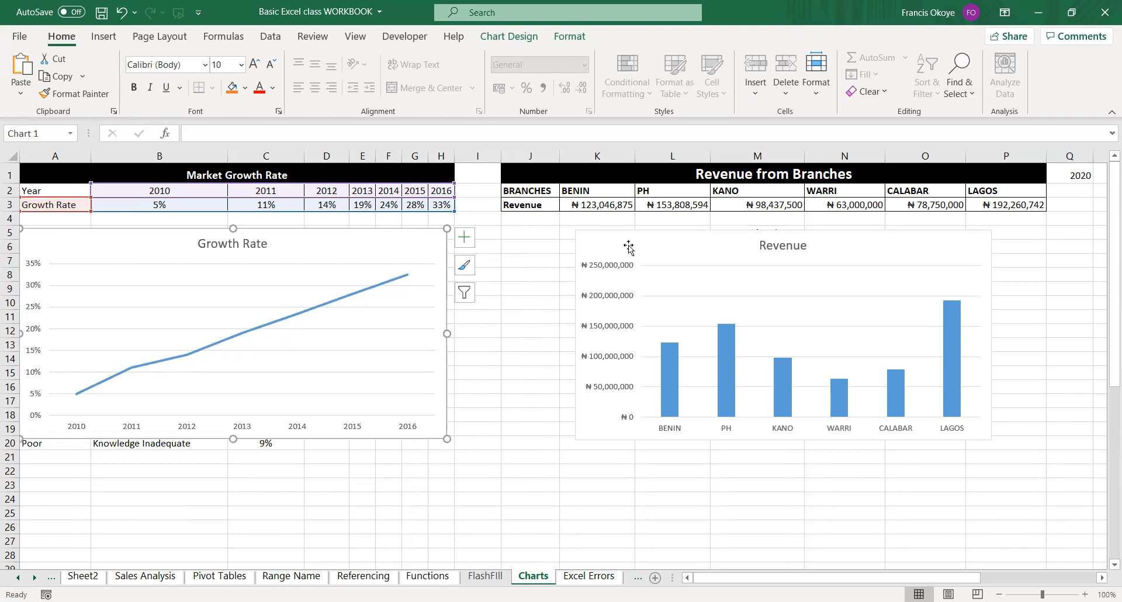
{"action": "left_click_drag", "start_coordinate": [633, 233], "coordinate": [581, 241]}
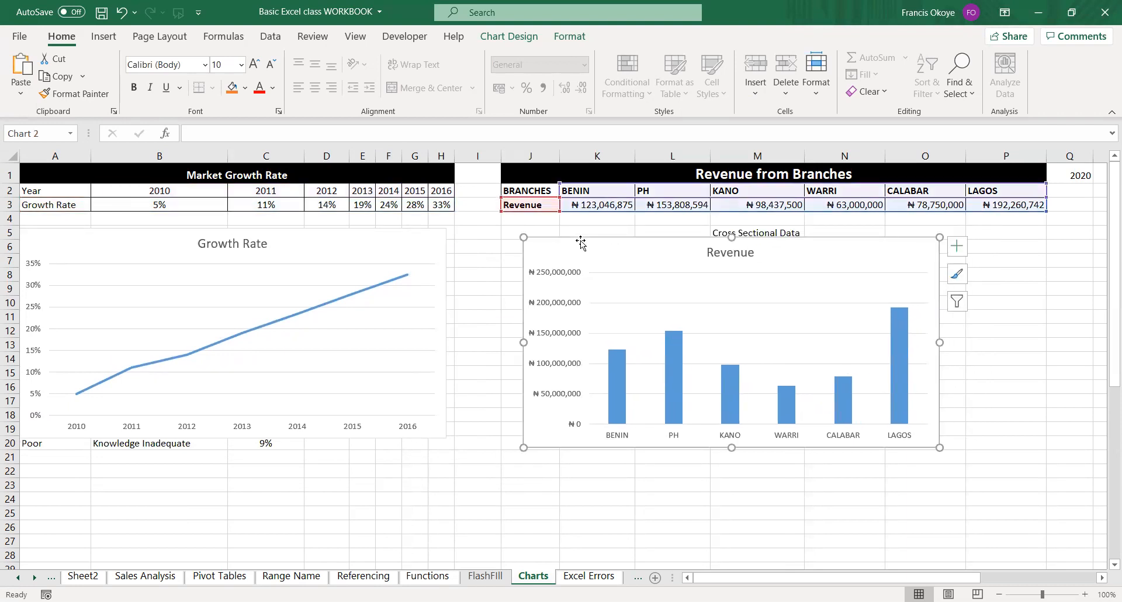
{"action": "left_click_drag", "start_coordinate": [324, 232], "coordinate": [321, 251]}
{"action": "left_click_drag", "start_coordinate": [676, 243], "coordinate": [670, 249]}
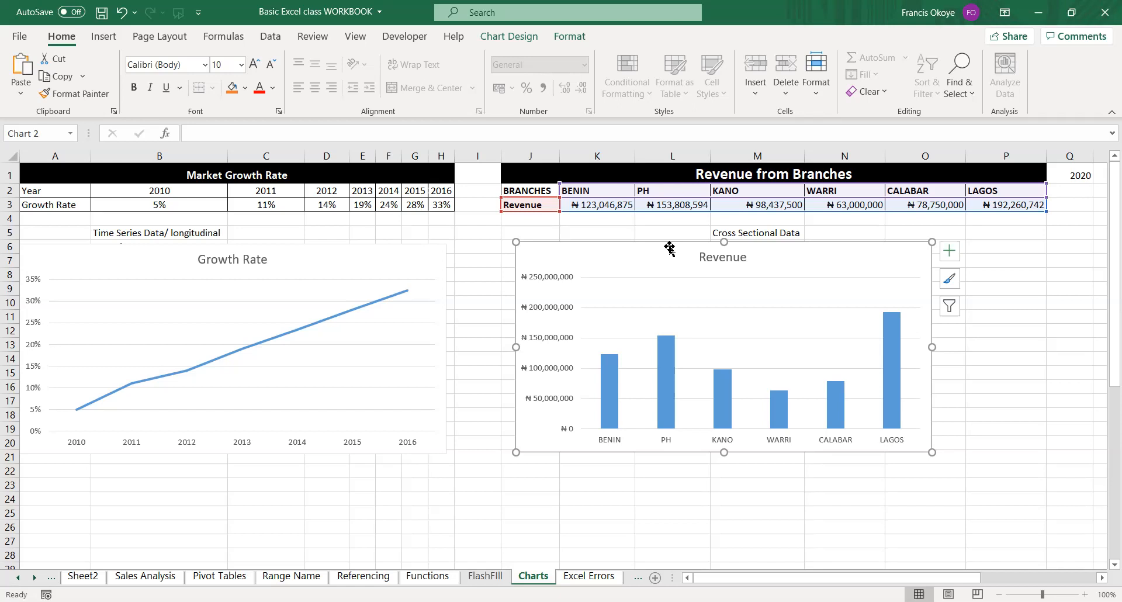
Examine the plot areas, gridlines and data line of the two charts and the elements available for the Growth Rate chart.
{"action": "left_click", "coordinate": [311, 246]}
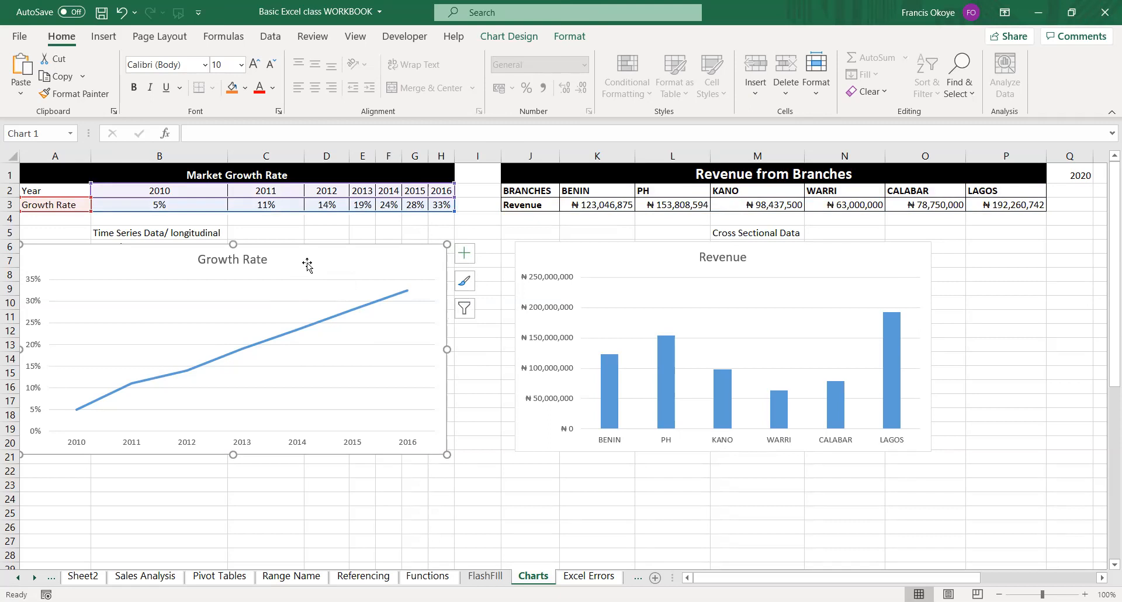
{"action": "left_click", "coordinate": [284, 286]}
{"action": "left_click", "coordinate": [607, 285]}
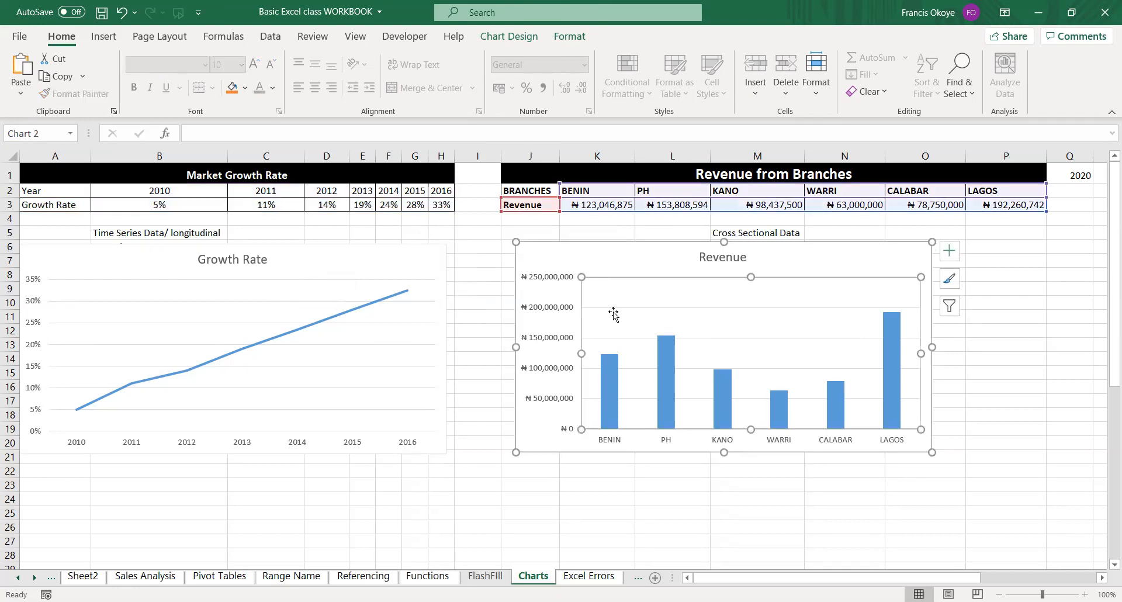
{"action": "left_click", "coordinate": [611, 307]}
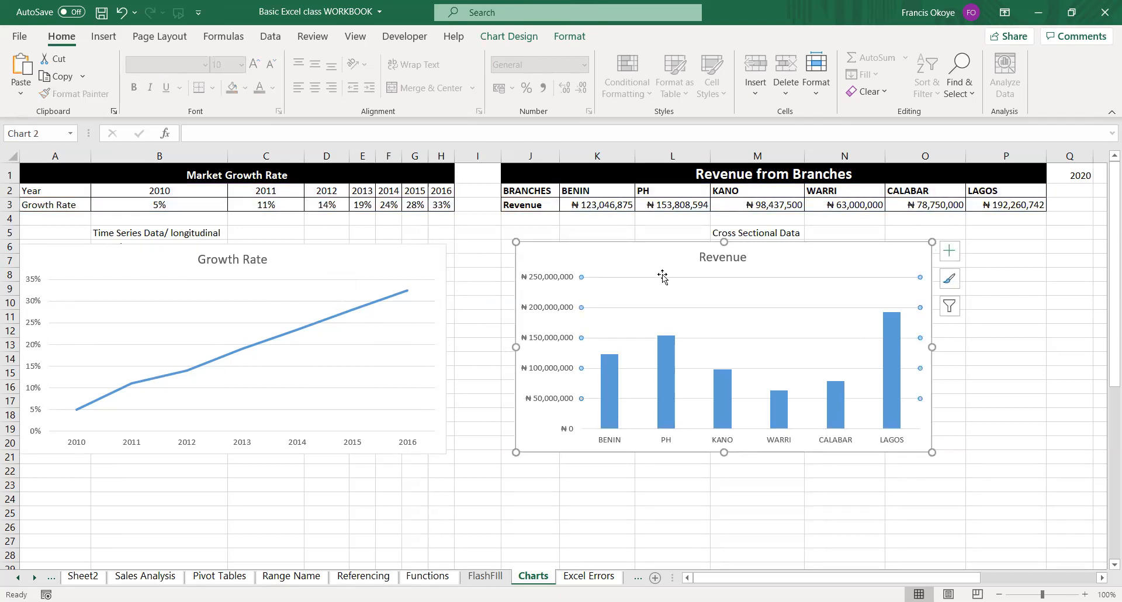
{"action": "left_click", "coordinate": [353, 279]}
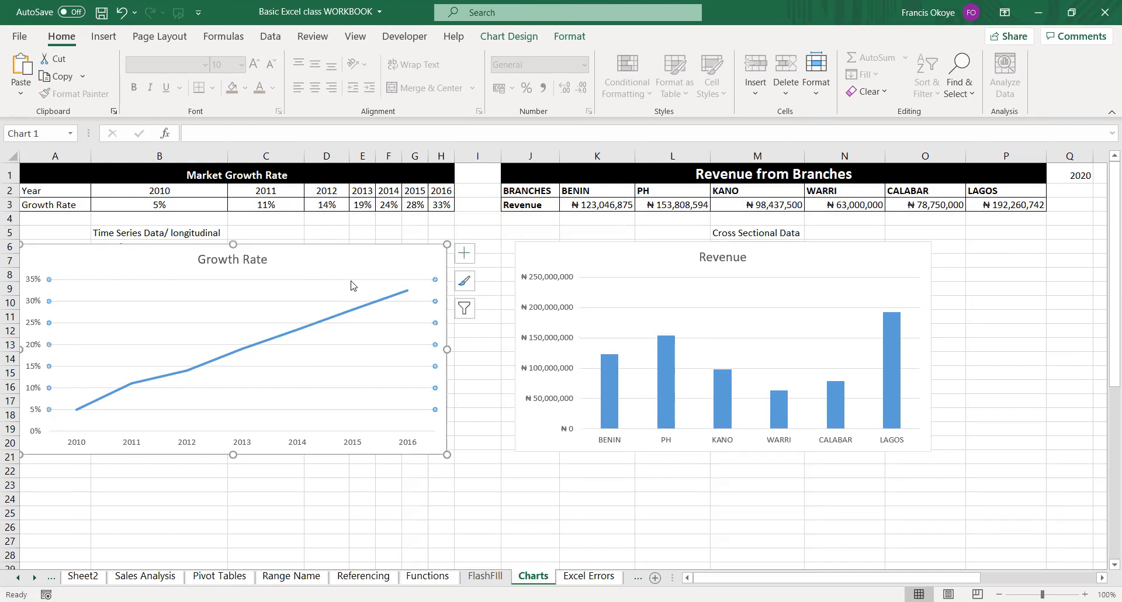
{"action": "left_click", "coordinate": [367, 268]}
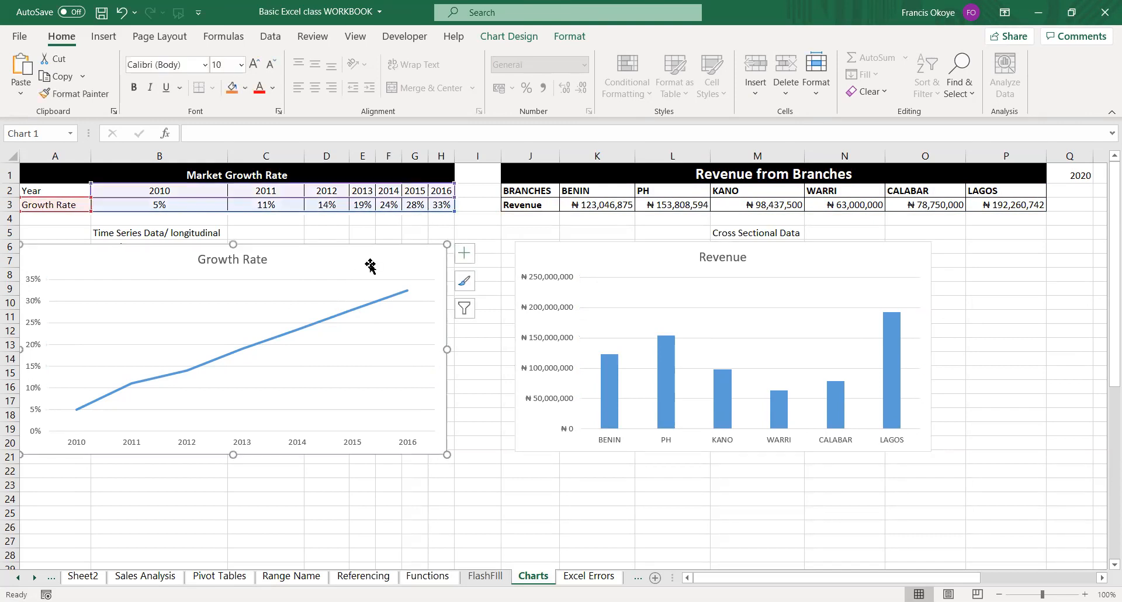
{"action": "left_click", "coordinate": [349, 283]}
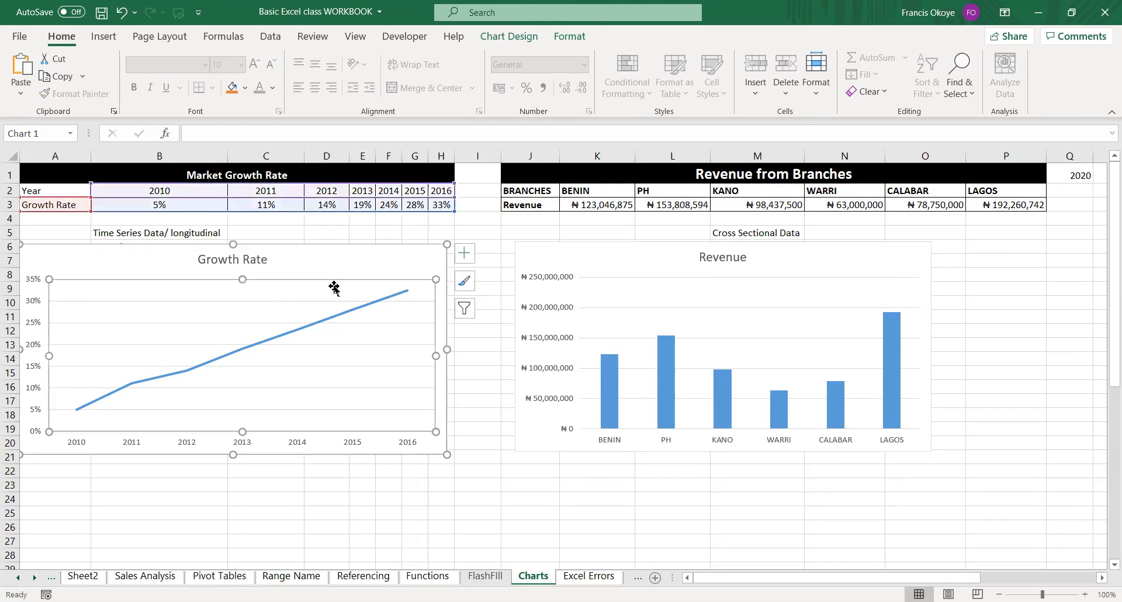
{"action": "left_click", "coordinate": [323, 301]}
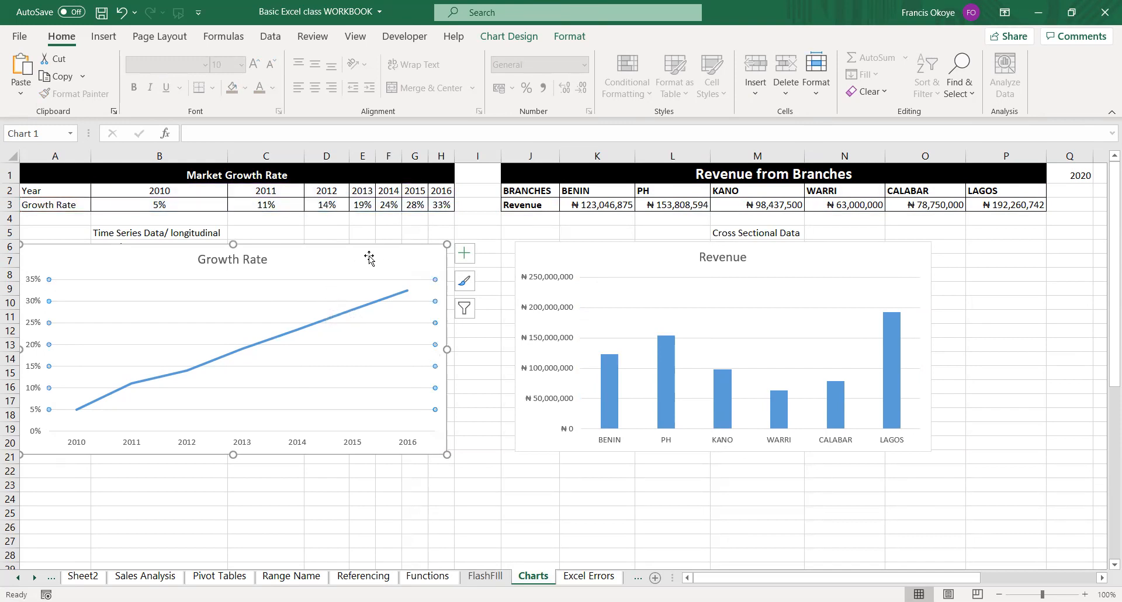
{"action": "left_click", "coordinate": [368, 257]}
{"action": "left_click", "coordinate": [281, 306]}
{"action": "left_click", "coordinate": [288, 333]}
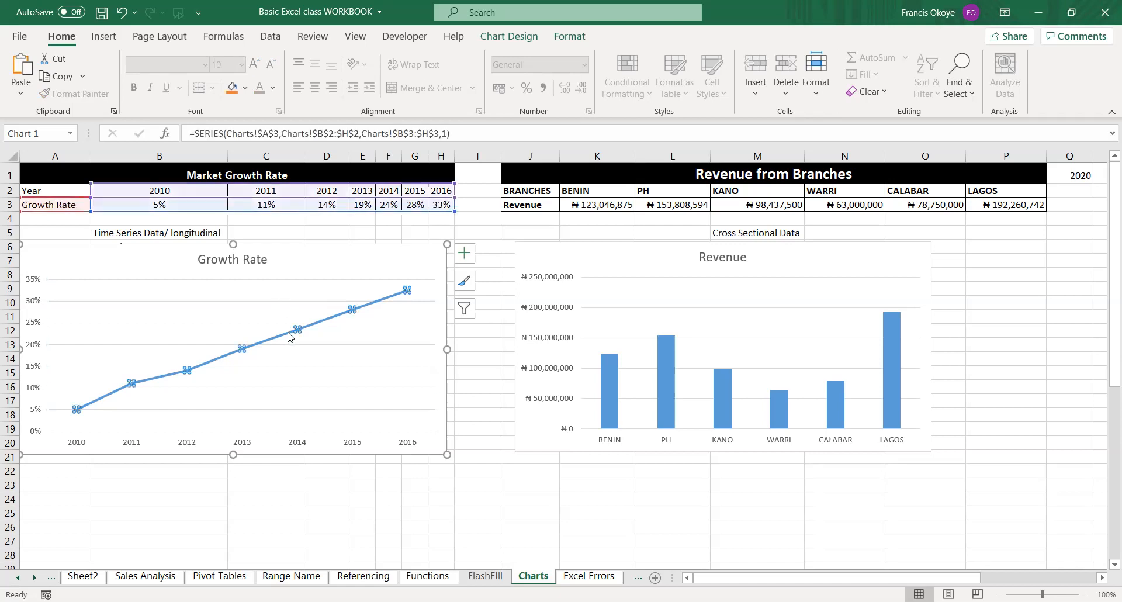
{"action": "left_click", "coordinate": [252, 281]}
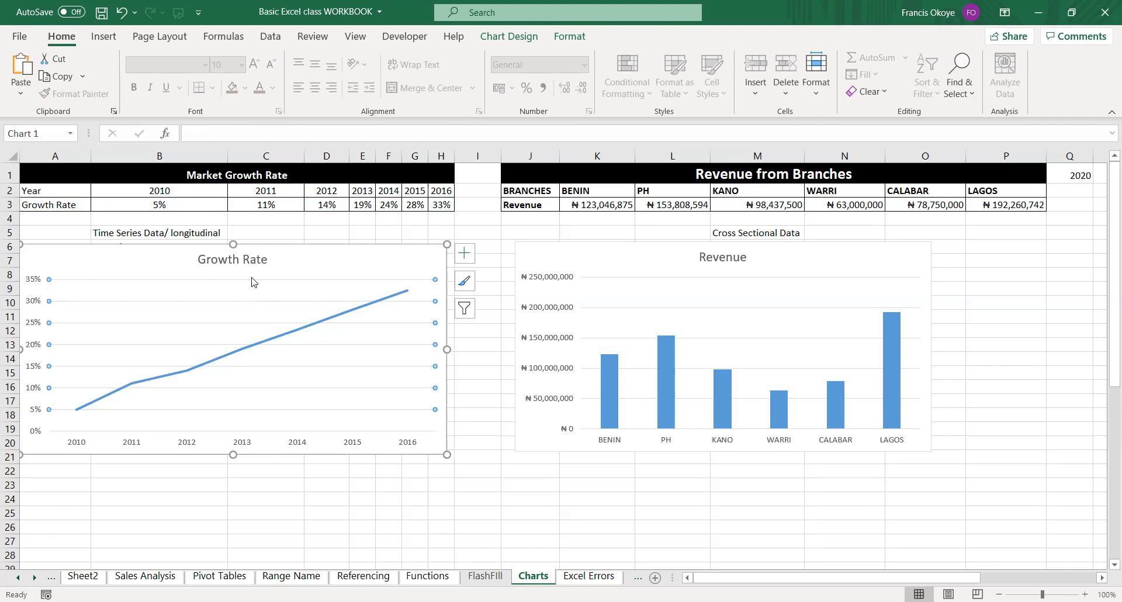
{"action": "left_click", "coordinate": [466, 260]}
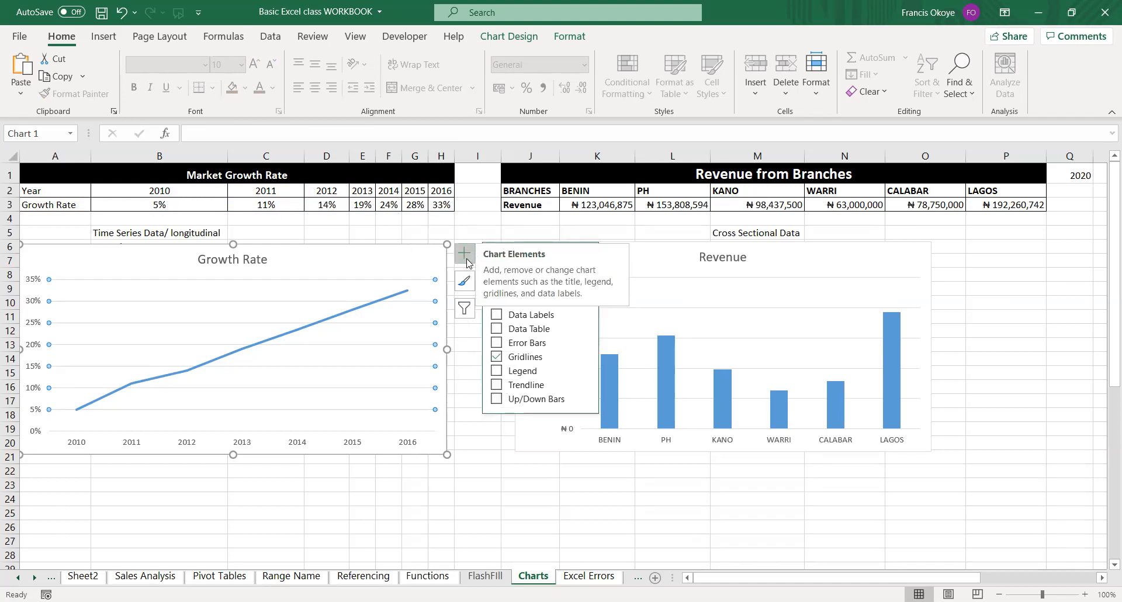
{"action": "left_click", "coordinate": [467, 261]}
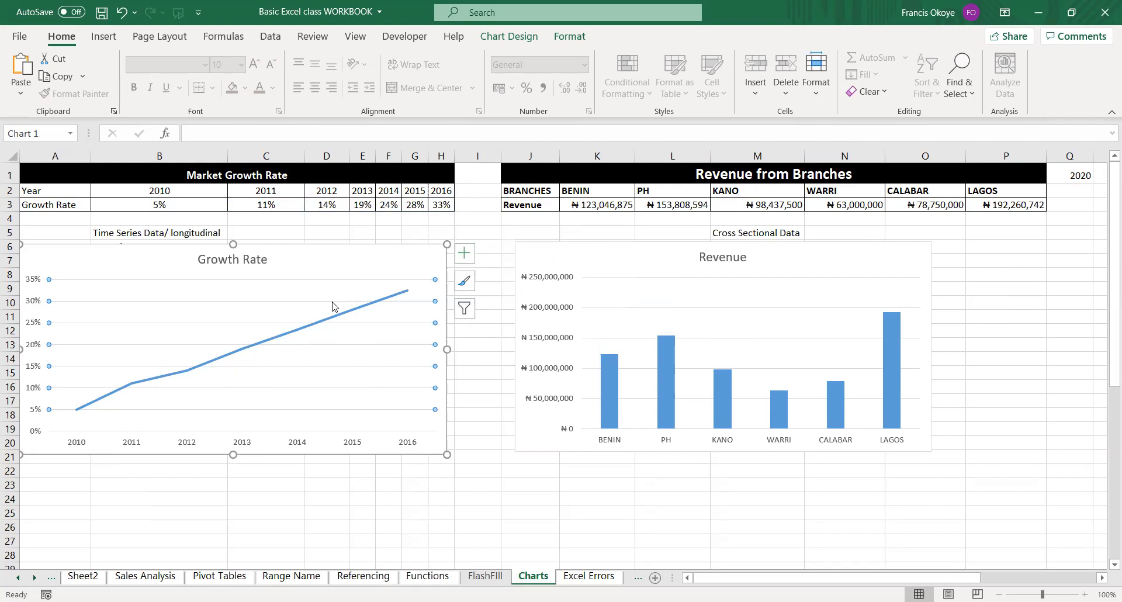
{"action": "left_click", "coordinate": [476, 485]}
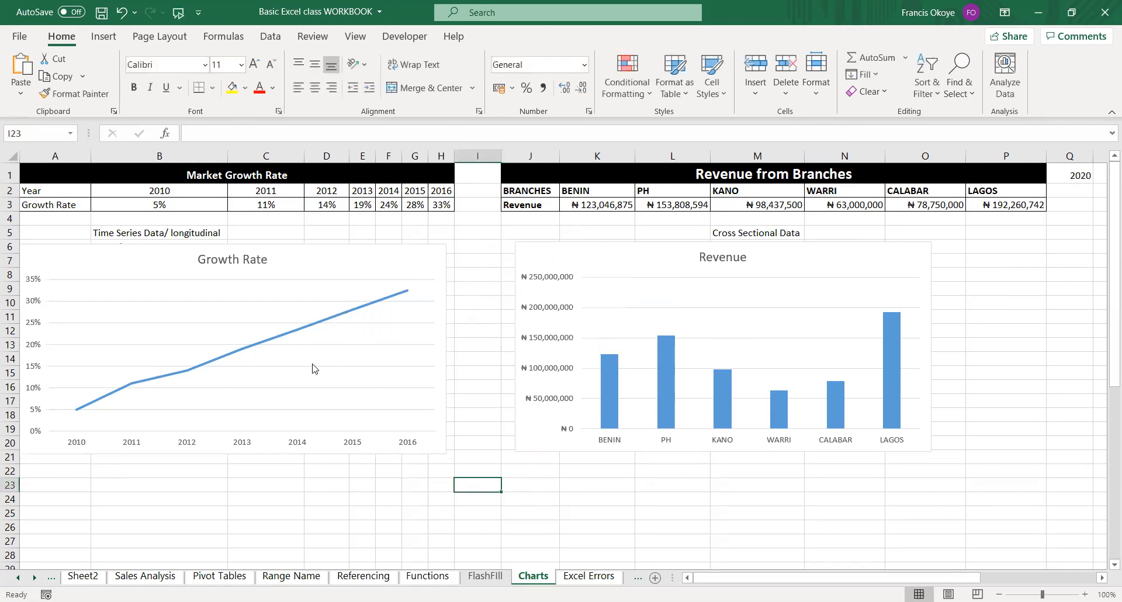
Remove the gridlines from the Growth Rate line chart.
{"action": "left_click", "coordinate": [269, 304]}
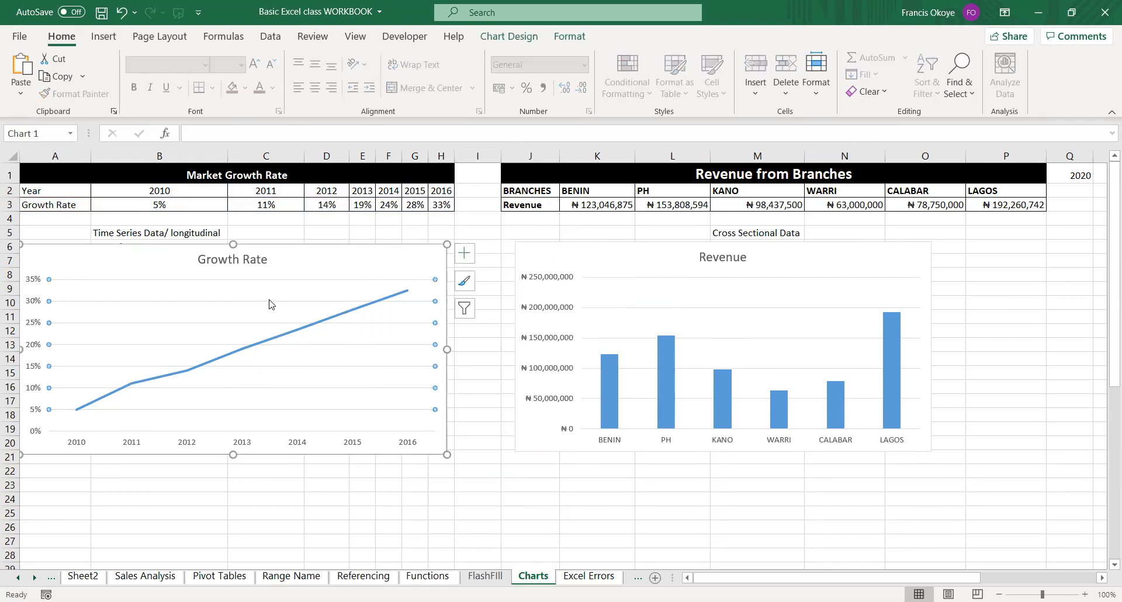
{"action": "key", "text": "Escape"}
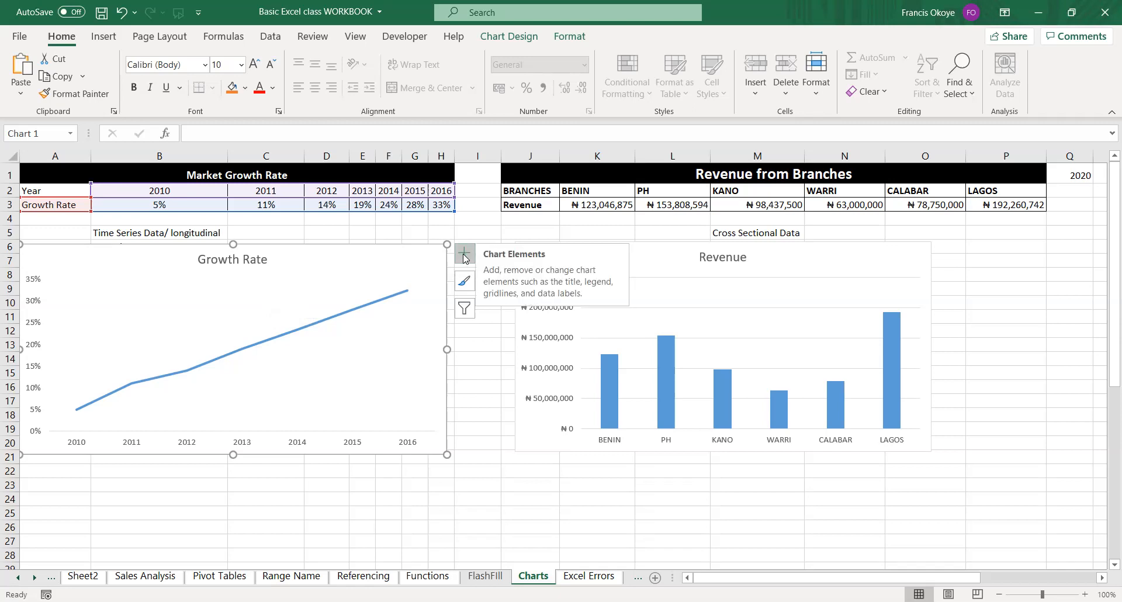
{"action": "left_click", "coordinate": [463, 254]}
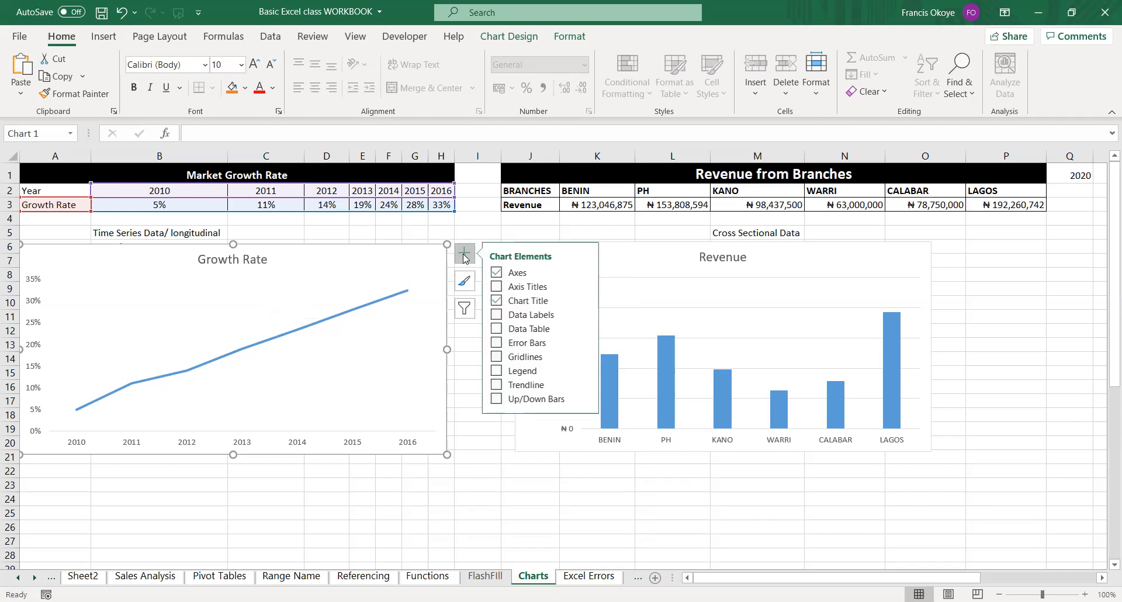
{"action": "left_click", "coordinate": [496, 357]}
{"action": "left_click", "coordinate": [496, 356]}
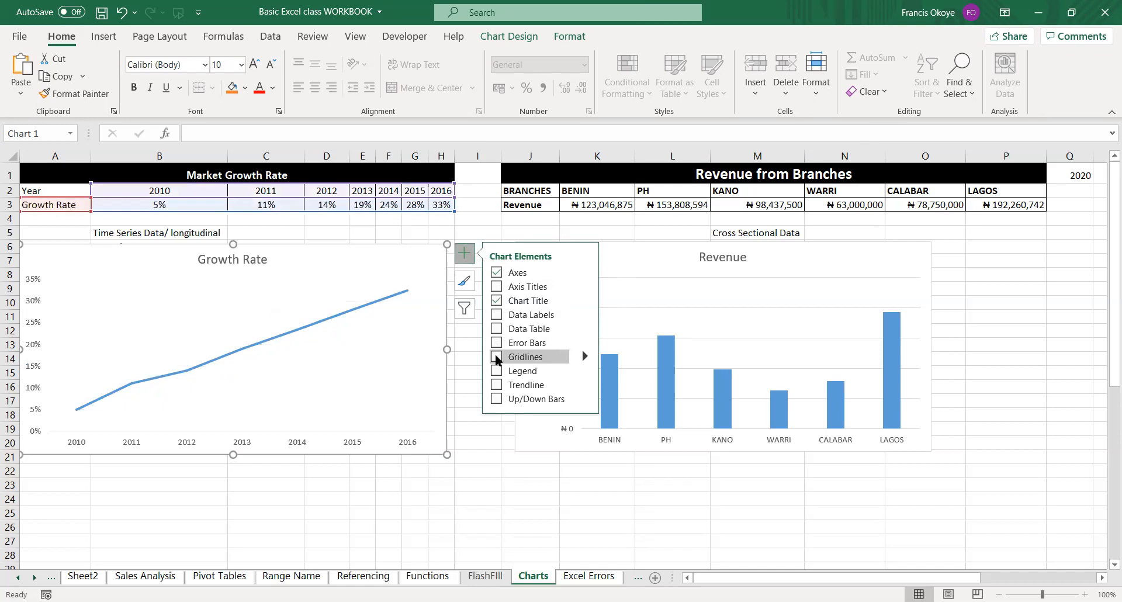
Hide the axes of the Growth Rate line chart and show them again.
{"action": "left_click", "coordinate": [498, 273]}
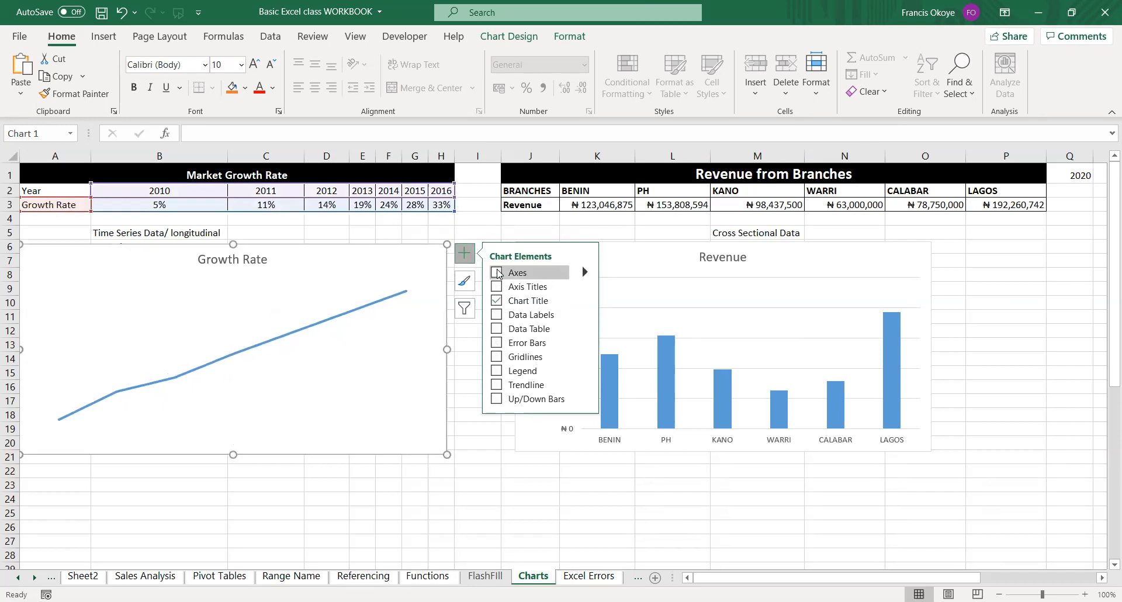
{"action": "left_click", "coordinate": [498, 273]}
{"action": "left_click", "coordinate": [498, 273]}
{"action": "left_click", "coordinate": [497, 273]}
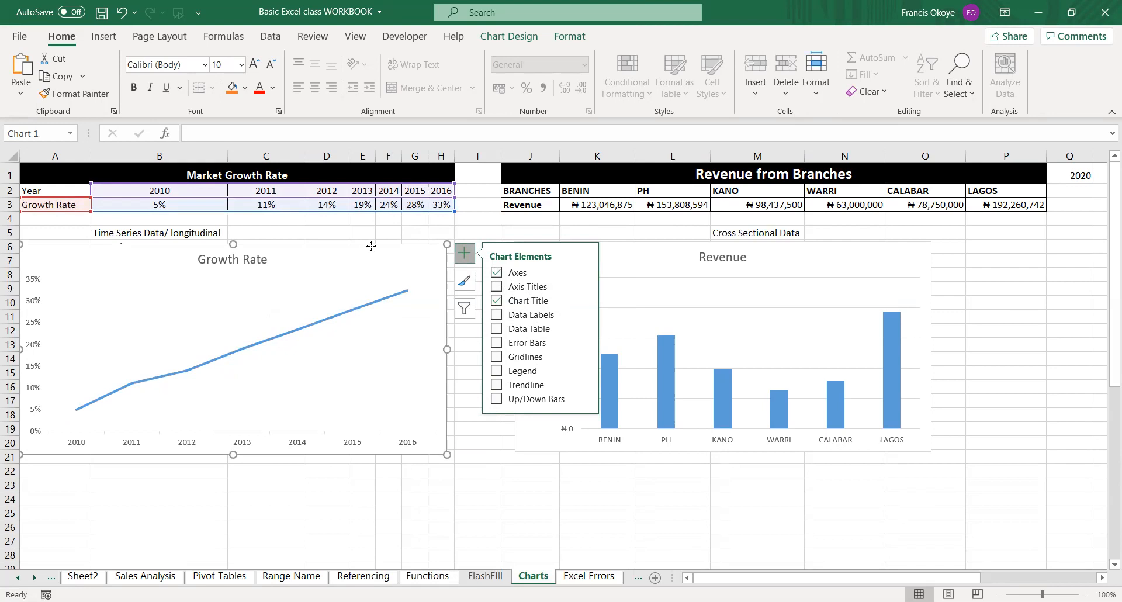
Shift the Growth Rate line chart slightly to the right and add axis titles to it.
{"action": "left_click_drag", "start_coordinate": [371, 246], "coordinate": [400, 245]}
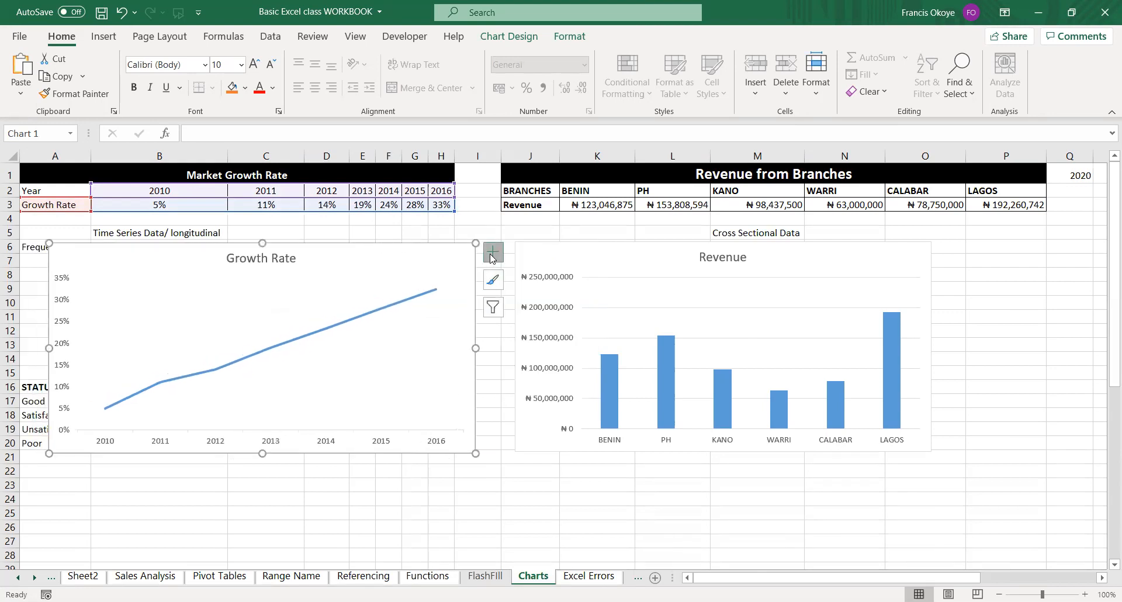
{"action": "left_click", "coordinate": [492, 258]}
{"action": "left_click", "coordinate": [525, 273]}
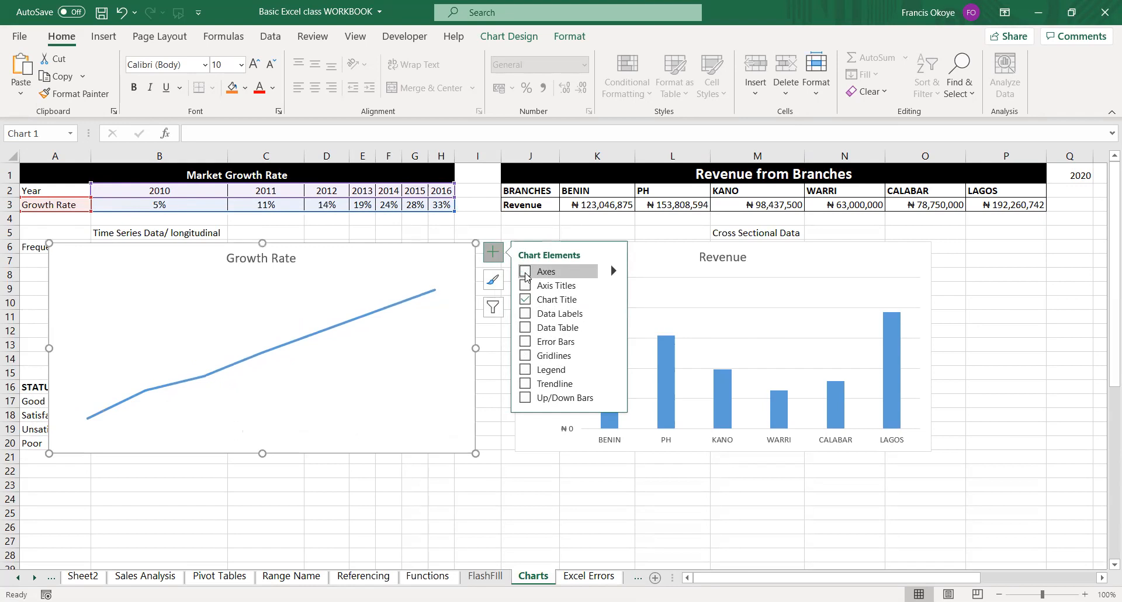
{"action": "left_click", "coordinate": [525, 273]}
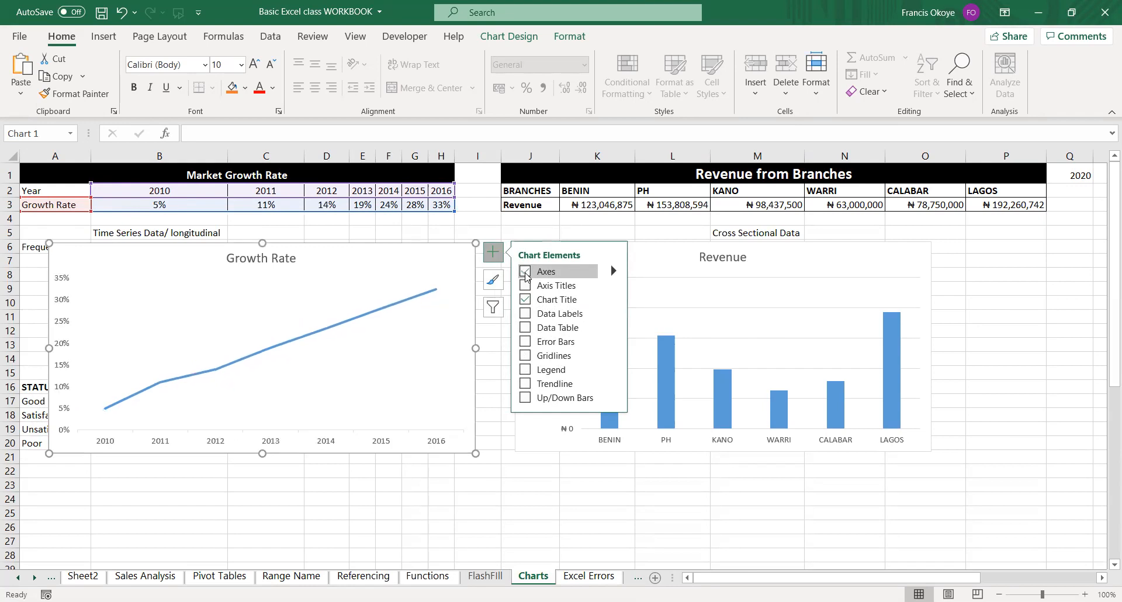
{"action": "left_click", "coordinate": [525, 286]}
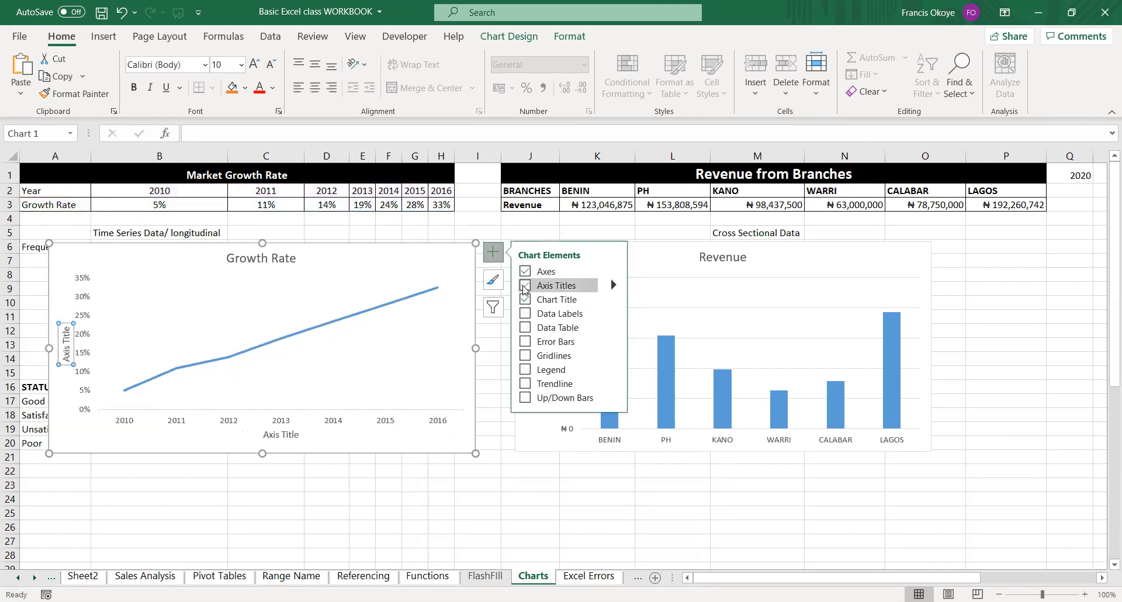
Replace the placeholder text of the Growth Rate chart's horizontal axis title with "Year".
{"action": "left_click", "coordinate": [276, 435]}
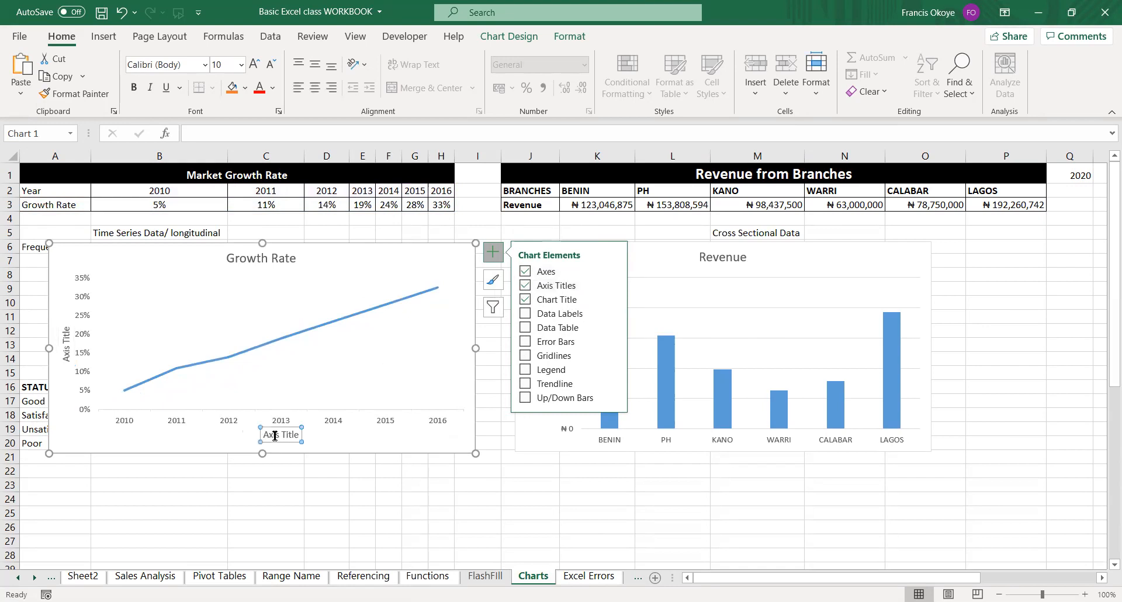
{"action": "double_click", "coordinate": [276, 436]}
{"action": "left_click", "coordinate": [288, 433], "text": "shift"}
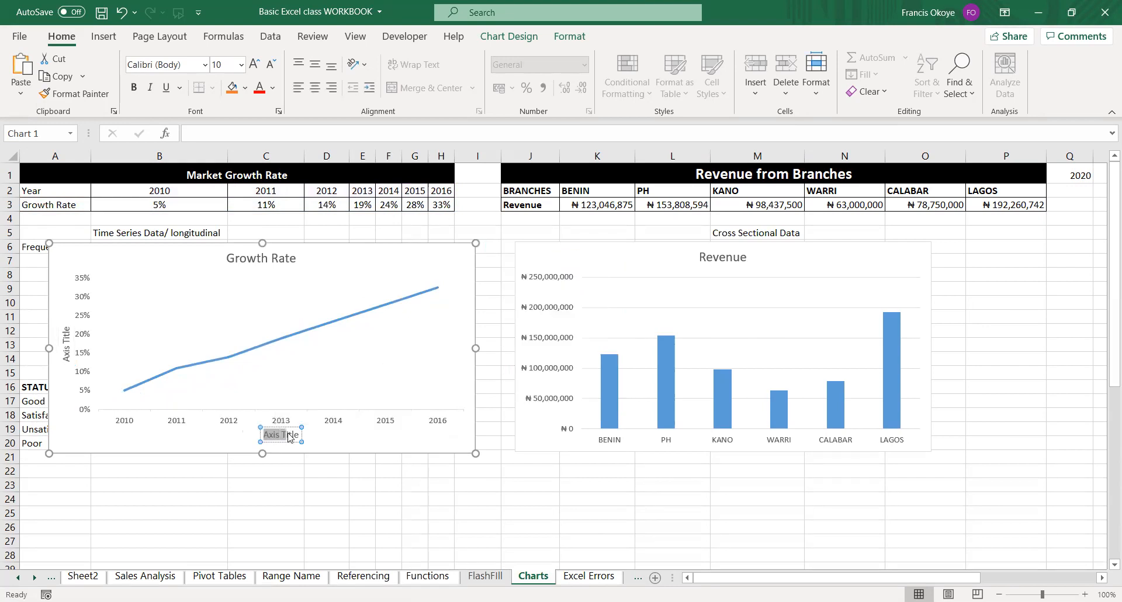
{"action": "key", "text": "shift+Right"}
{"action": "type", "text": "yEA"}
{"action": "key", "text": "BackSpace"}
{"action": "key", "text": "BackSpace"}
{"action": "key", "text": "BackSpace"}
{"action": "type", "text": "Year"}
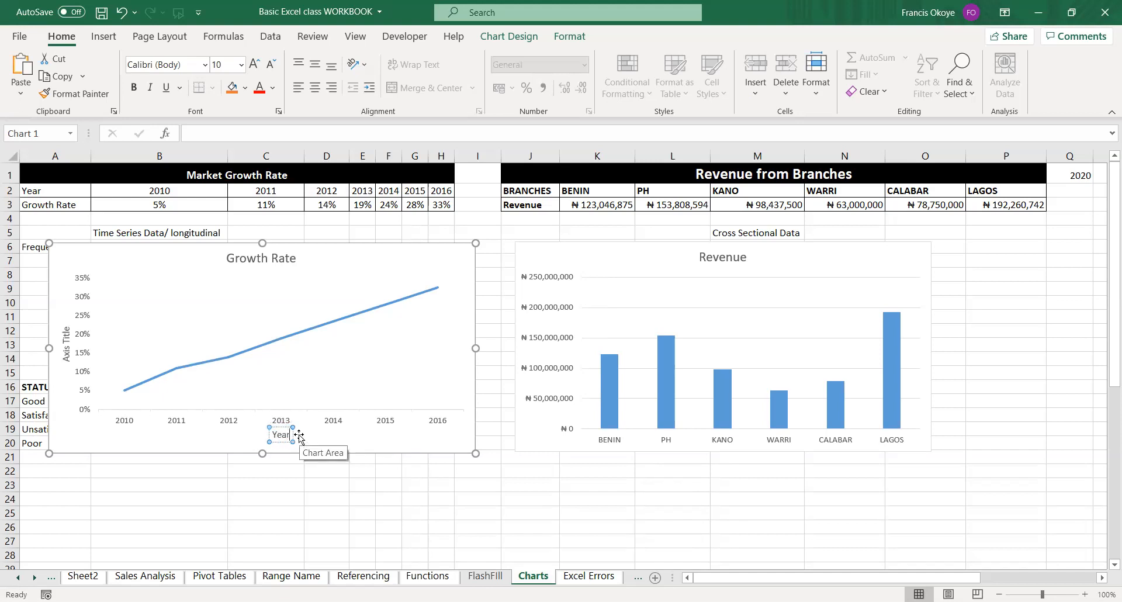
{"action": "left_click", "coordinate": [328, 443]}
Replace the placeholder text of the Growth Rate chart's vertical axis title with "Market Growth Rate".
{"action": "left_click", "coordinate": [64, 344]}
{"action": "left_click", "coordinate": [64, 344]}
{"action": "triple_click", "coordinate": [66, 348]}
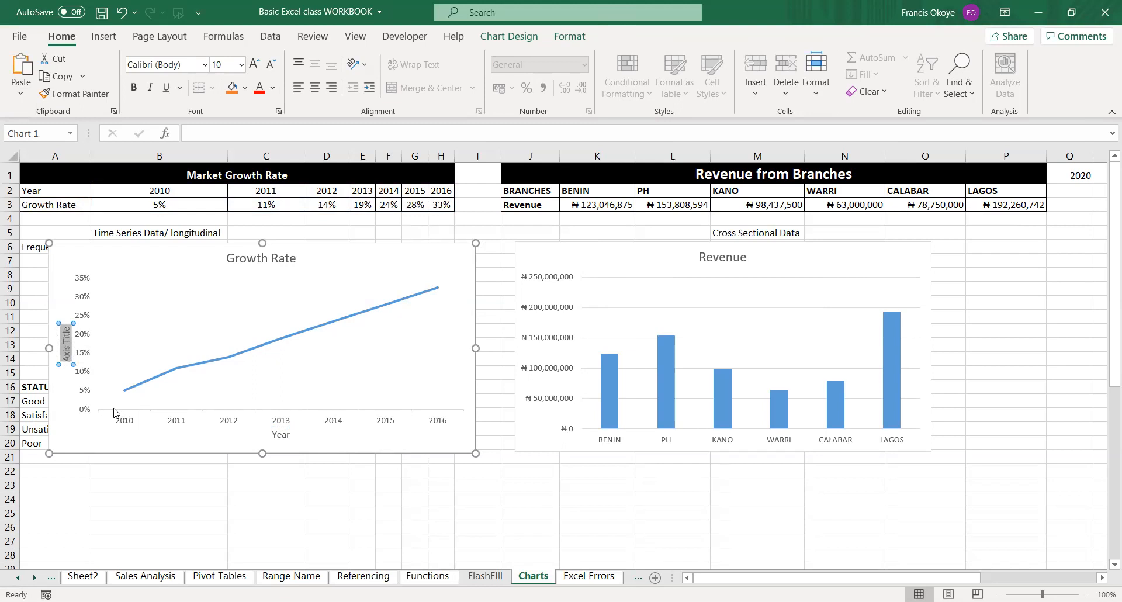
{"action": "type", "text": "Mare"}
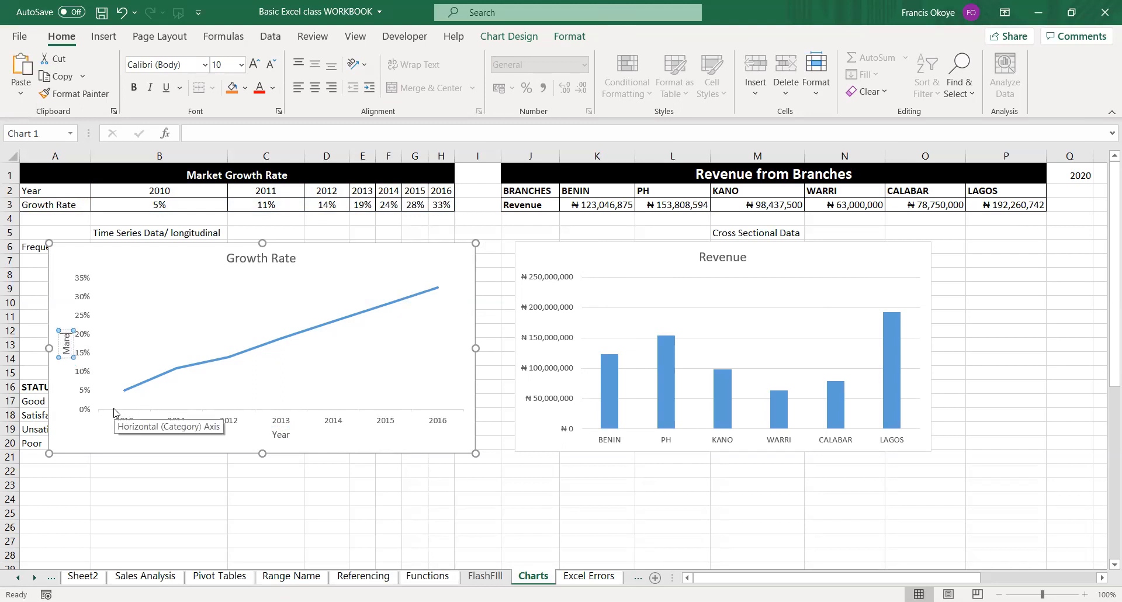
{"action": "key", "text": "BackSpace"}
{"action": "type", "text": "ket Growth"}
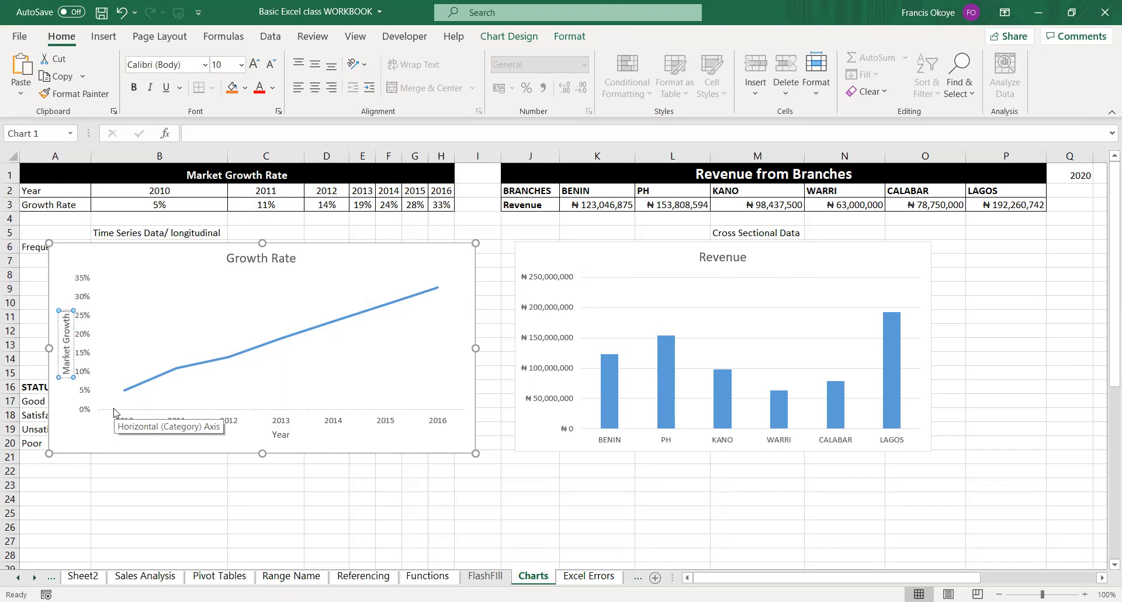
{"action": "type", "text": " Rate"}
{"action": "left_click", "coordinate": [242, 498]}
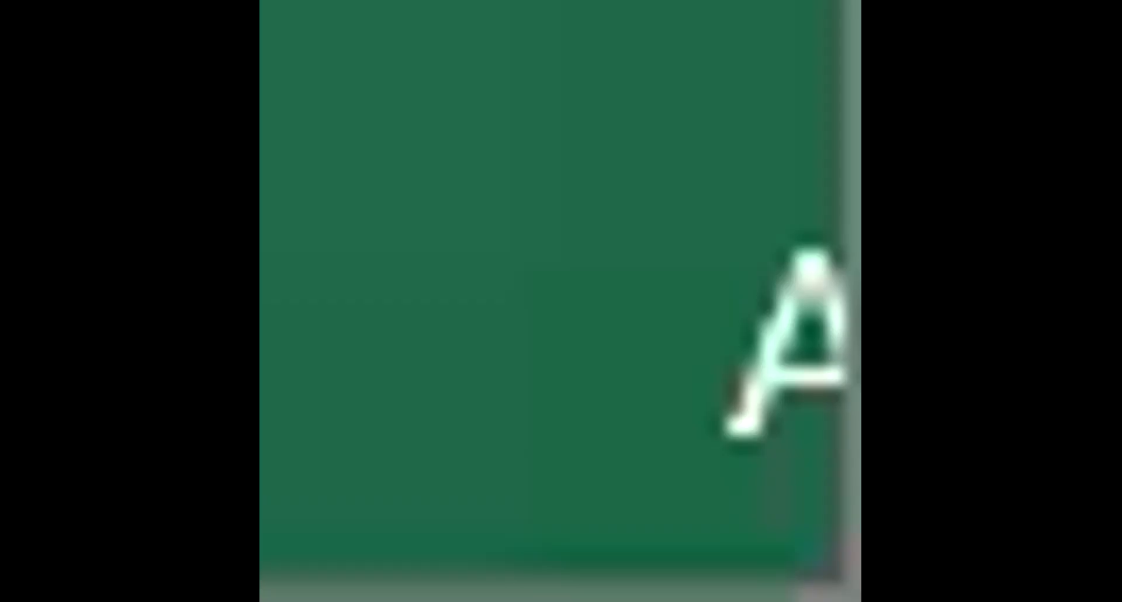
Add data labels and a data table to the Growth Rate line chart.
{"action": "left_click", "coordinate": [436, 263]}
{"action": "left_click", "coordinate": [493, 252]}
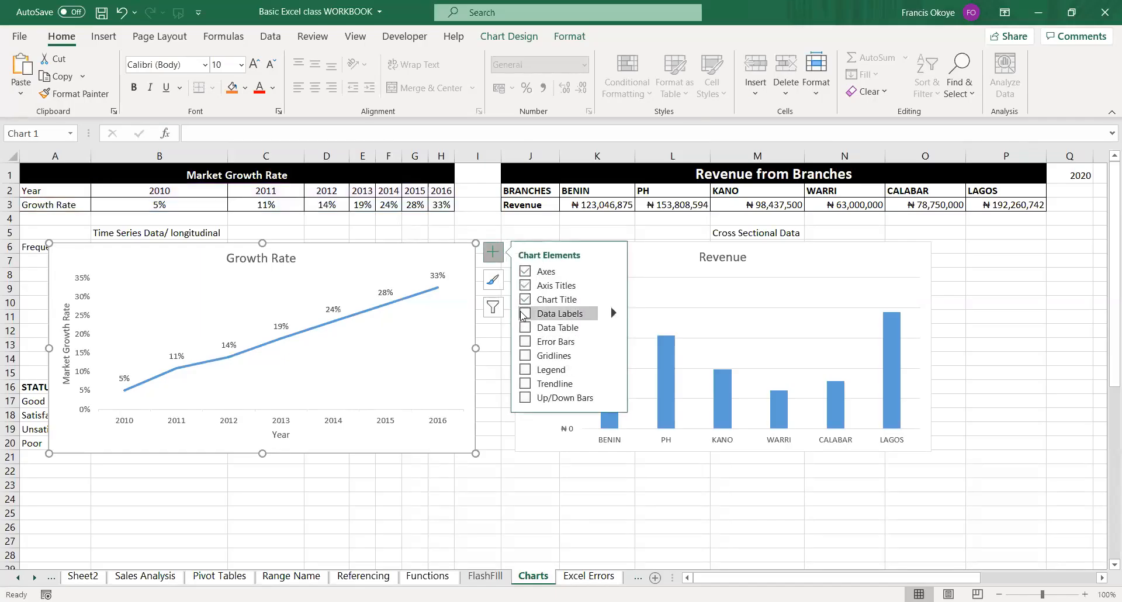
{"action": "left_click", "coordinate": [524, 313]}
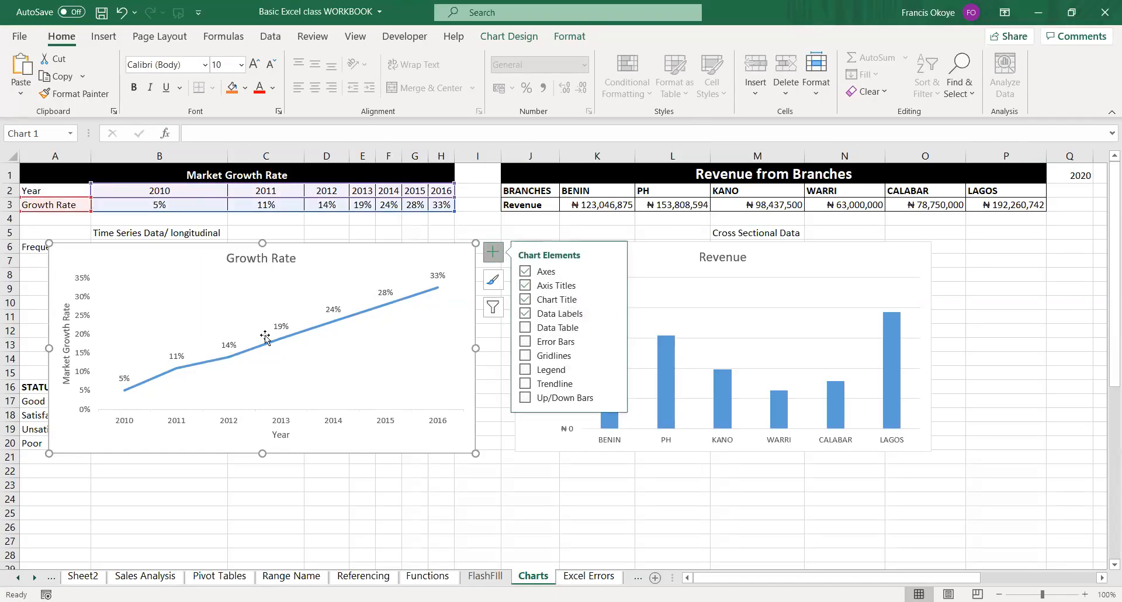
{"action": "left_click", "coordinate": [525, 328]}
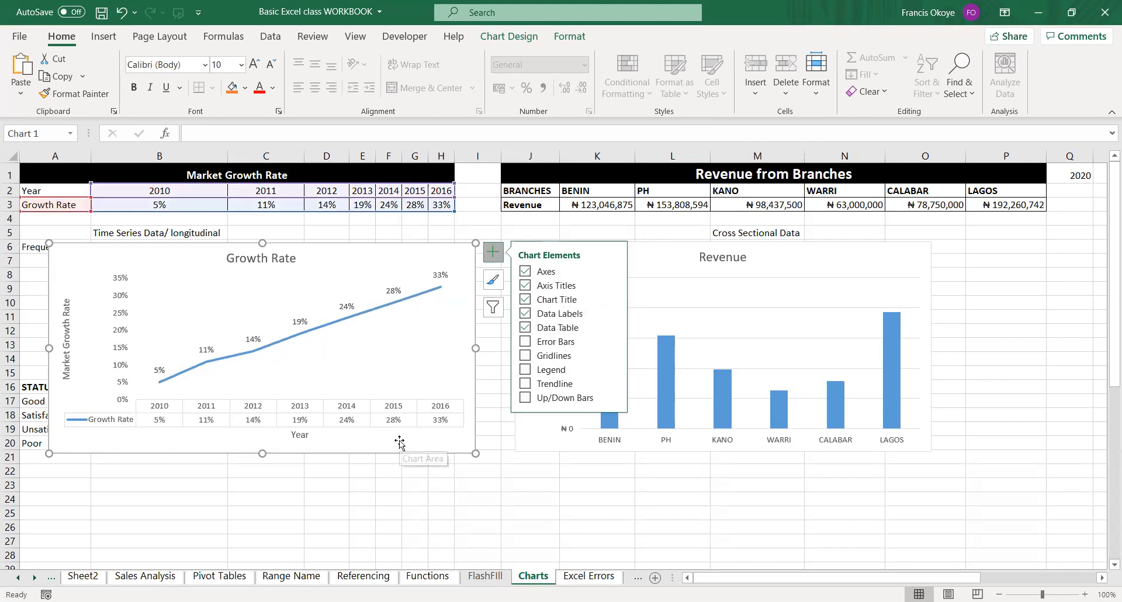
Show error bars on the Growth Rate line chart and remove them again.
{"action": "left_click", "coordinate": [526, 342]}
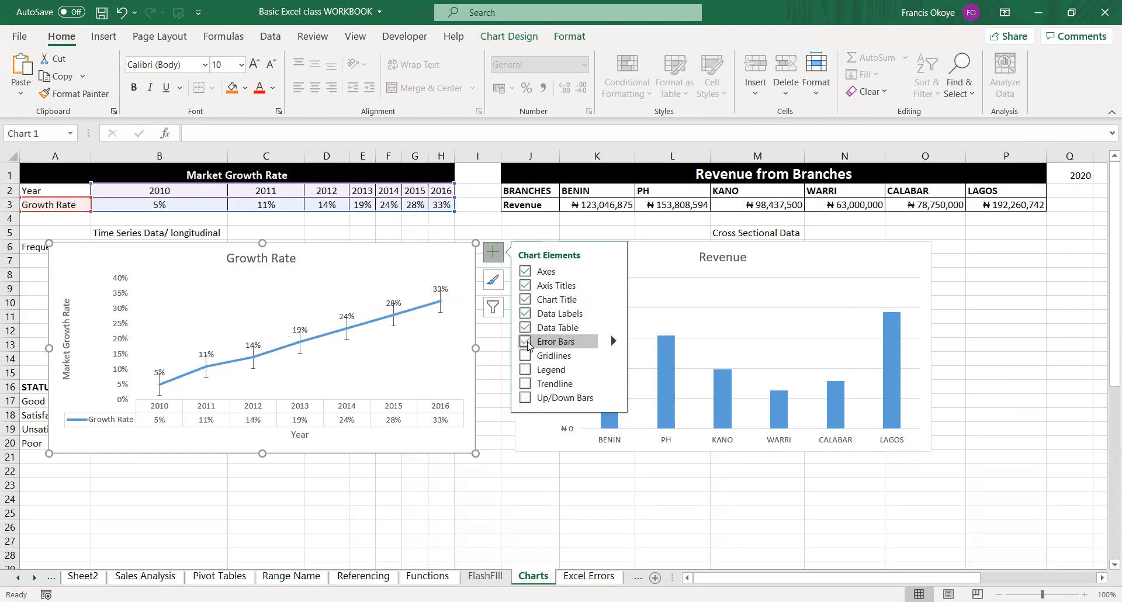
{"action": "left_click", "coordinate": [526, 342]}
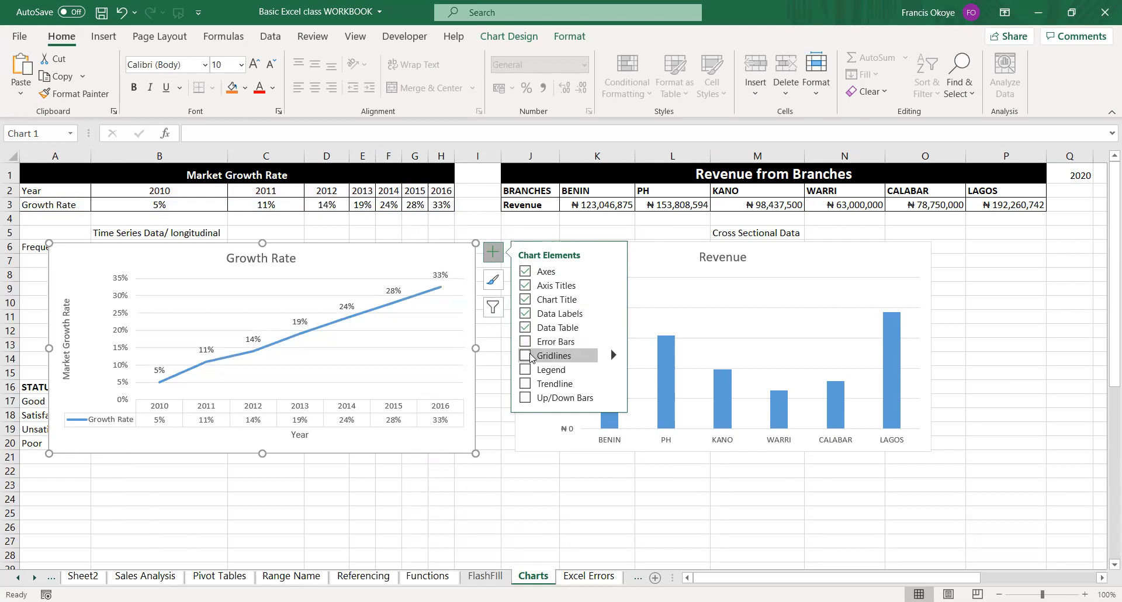
{"action": "left_click", "coordinate": [526, 370]}
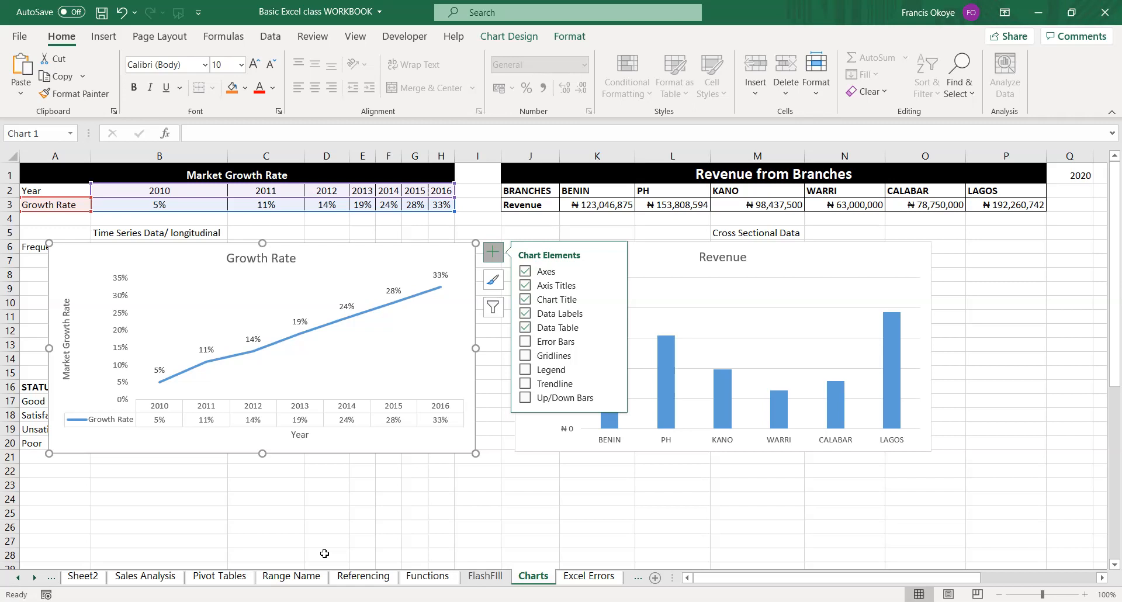
{"action": "left_click", "coordinate": [372, 339]}
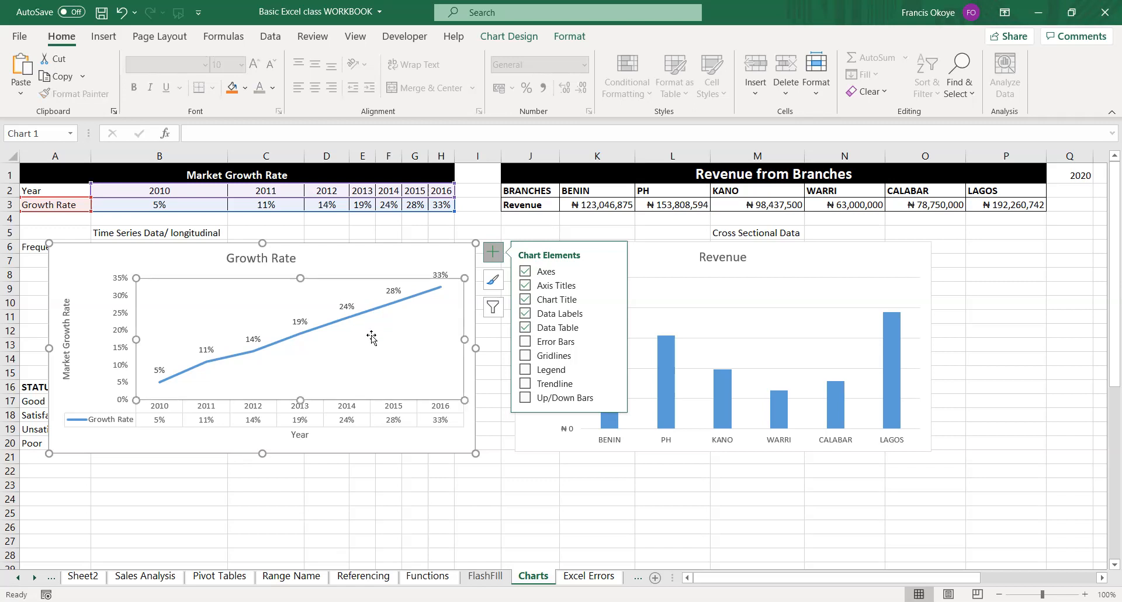
{"action": "left_click", "coordinate": [488, 262]}
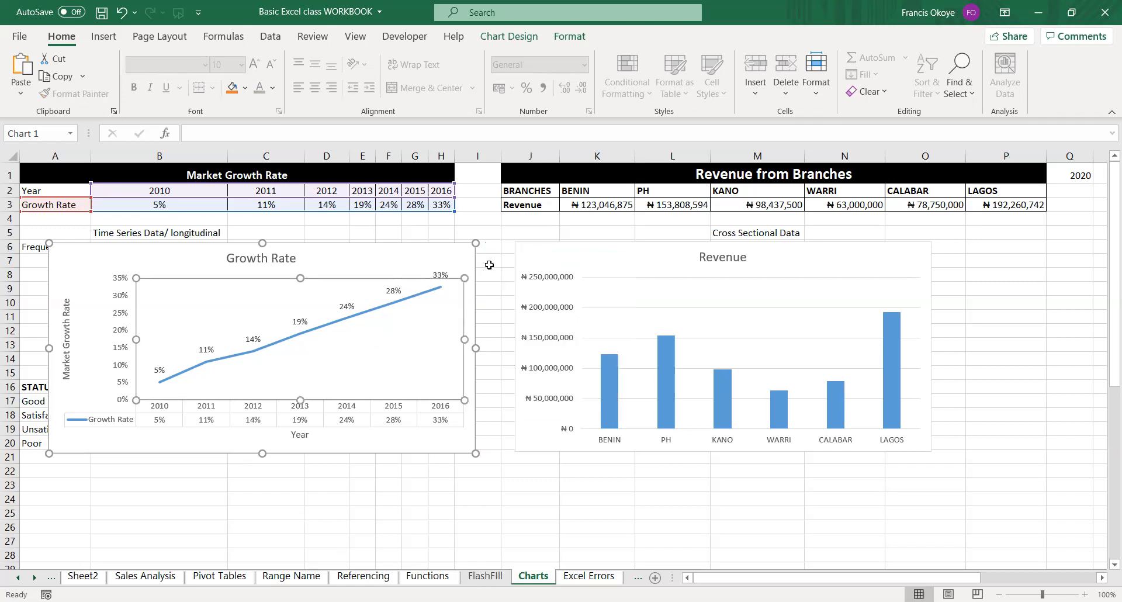
{"action": "left_click", "coordinate": [437, 259]}
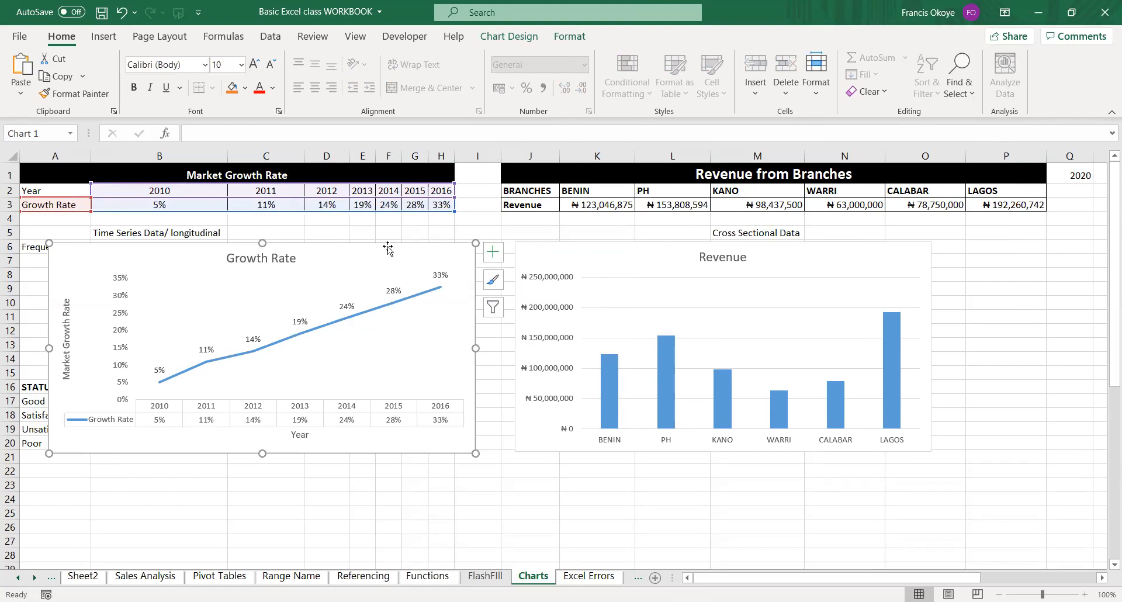
Replace the Revenue column chart with a 2-D line chart of the branch revenue data in J2:P3.
{"action": "left_click", "coordinate": [559, 243]}
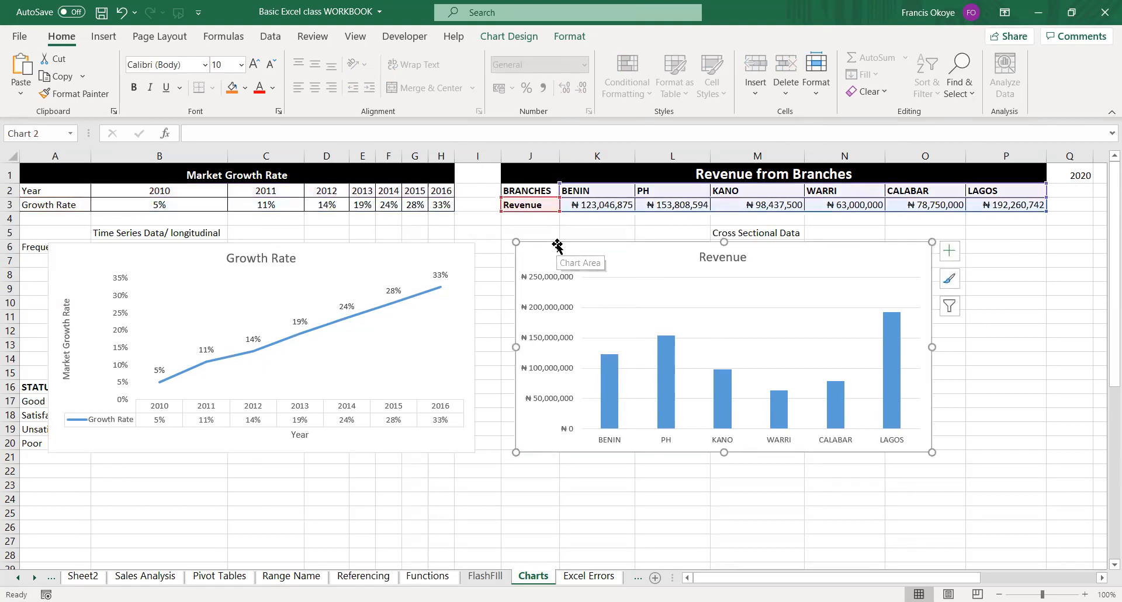
{"action": "key", "text": "Delete"}
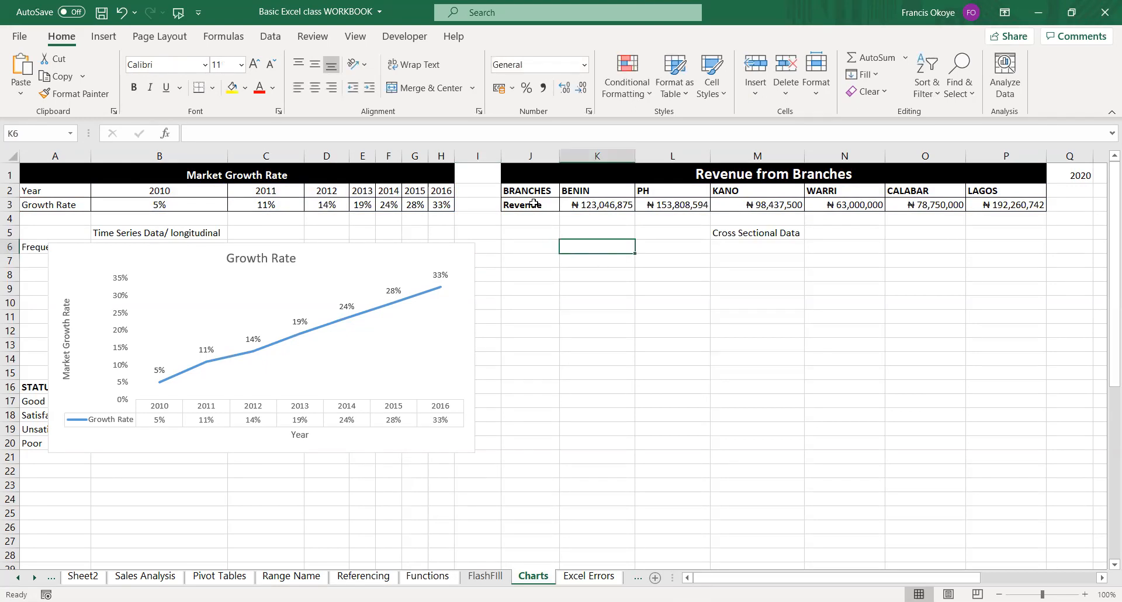
{"action": "left_click_drag", "start_coordinate": [532, 195], "coordinate": [1017, 205]}
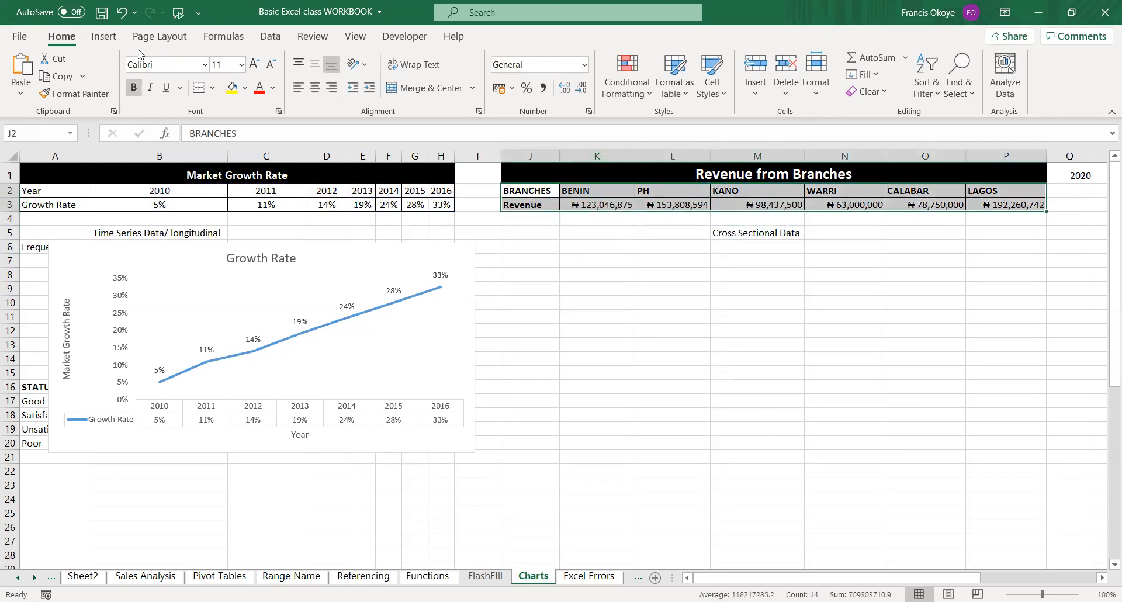
{"action": "left_click", "coordinate": [103, 37]}
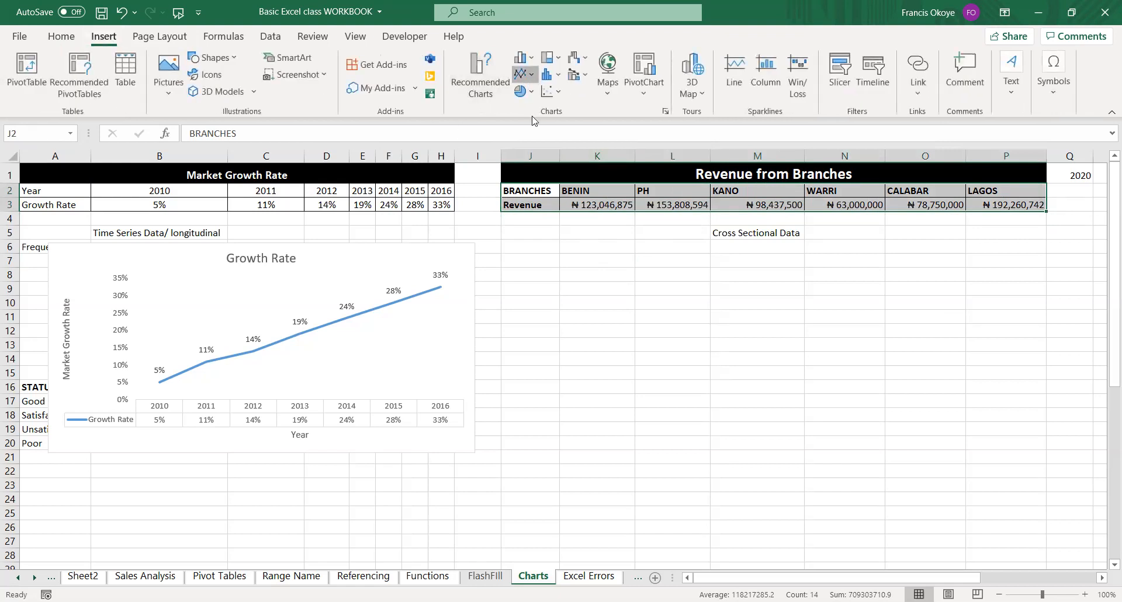
{"action": "left_click", "coordinate": [524, 76]}
{"action": "left_click", "coordinate": [532, 116]}
{"action": "left_click_drag", "start_coordinate": [623, 261], "coordinate": [739, 270]}
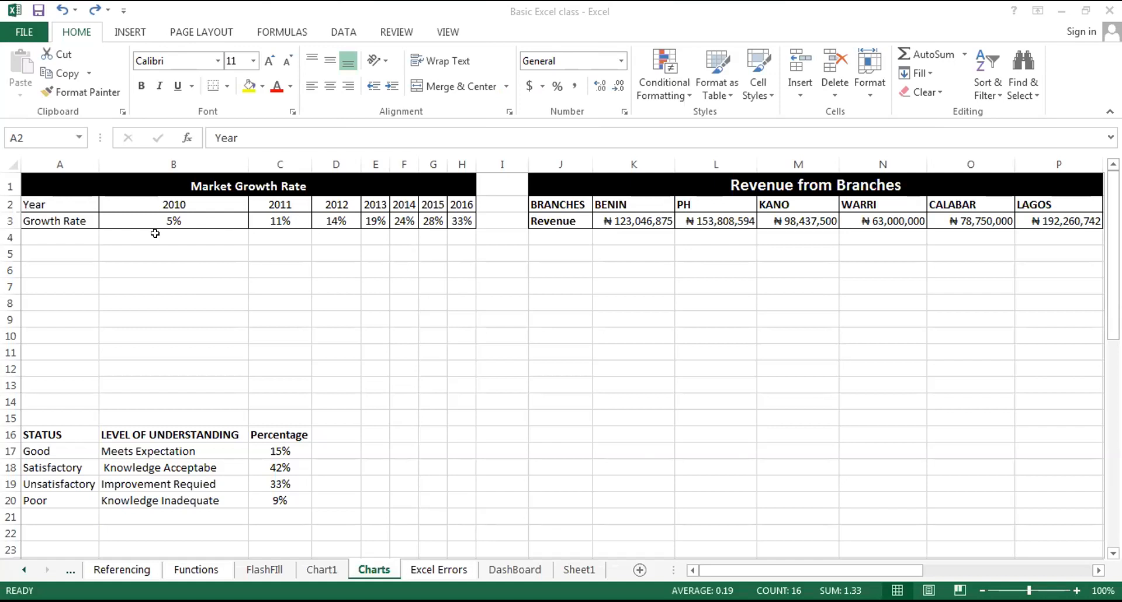
{"action": "left_click_drag", "start_coordinate": [33, 204], "coordinate": [455, 221]}
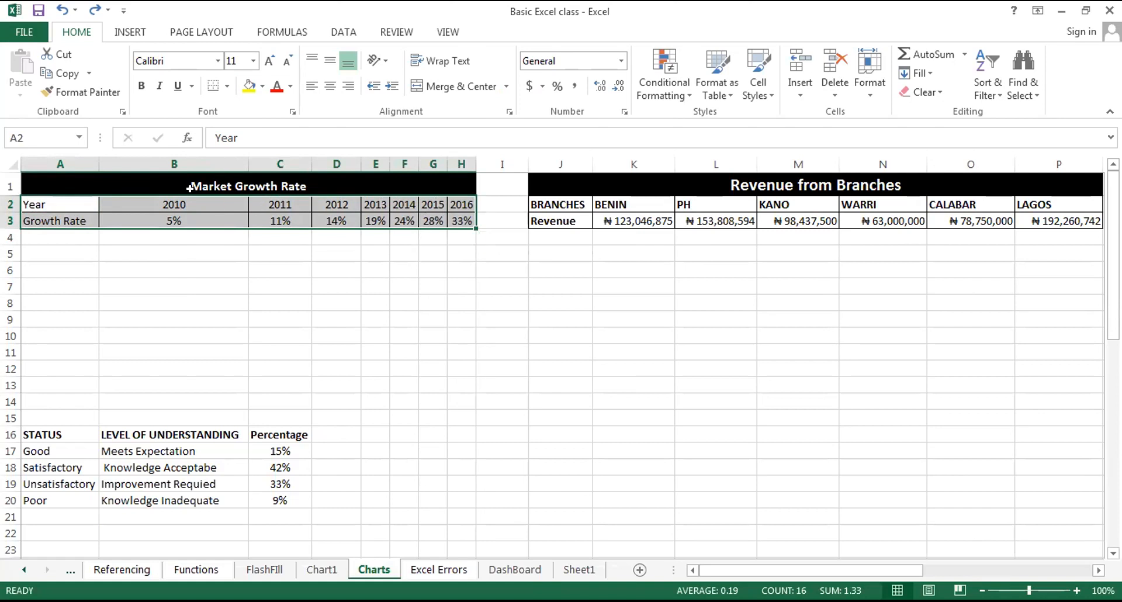
{"action": "left_click", "coordinate": [47, 203]}
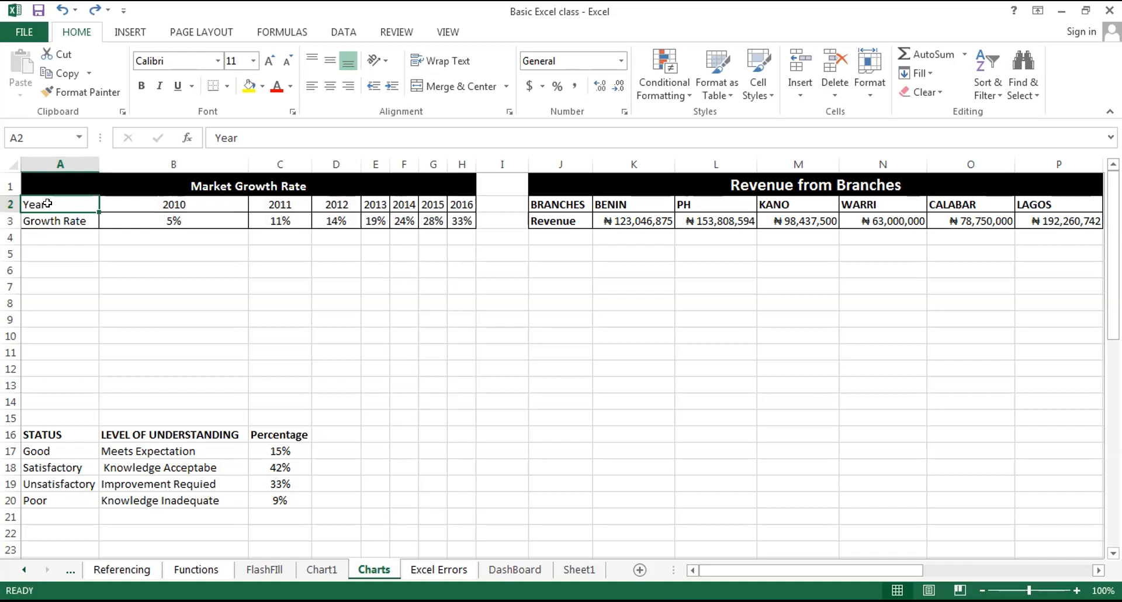
{"action": "key", "text": "ctrl+shift+Right"}
{"action": "key", "text": "ctrl+shift+Right"}
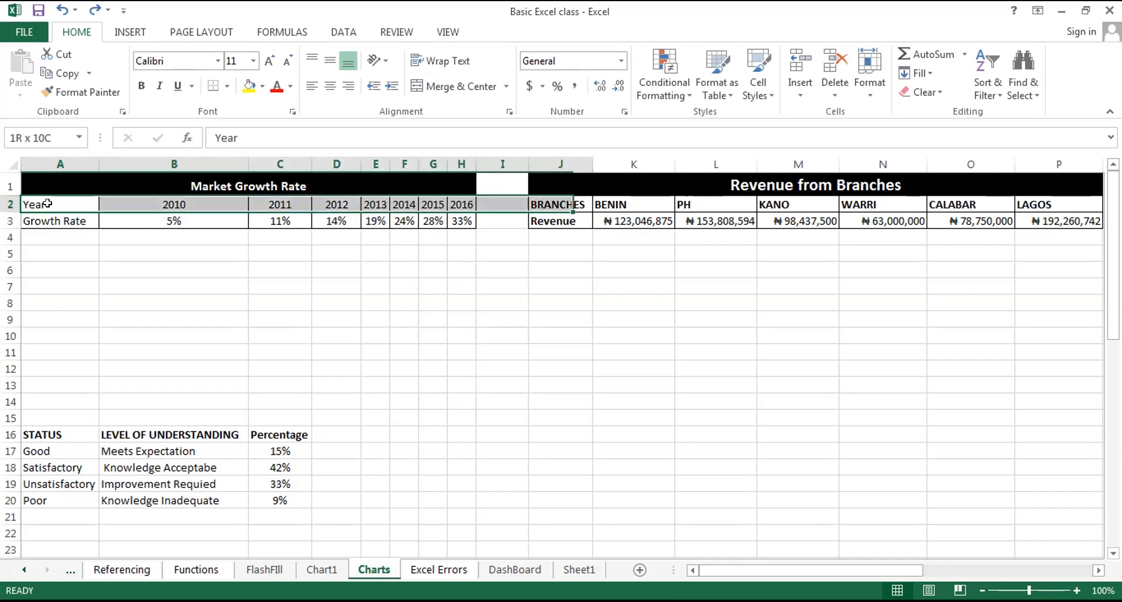
{"action": "key", "text": "ctrl+shift+Right"}
{"action": "key", "text": "ctrl+shift+Right"}
{"action": "key", "text": "ctrl+shift+Right"}
{"action": "key", "text": "ctrl+Left"}
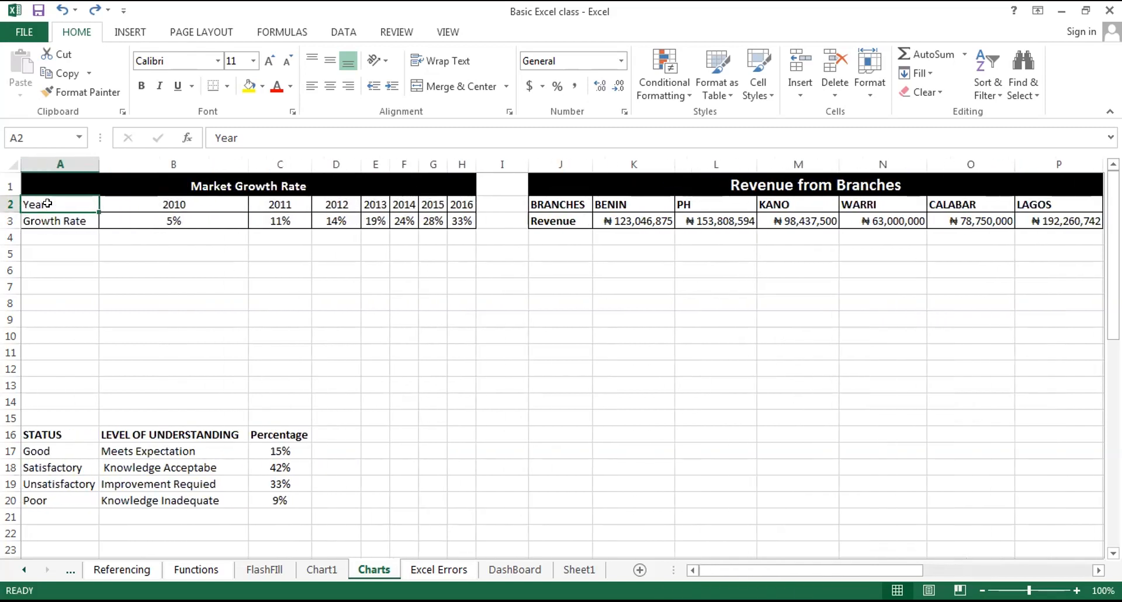
Try to insert a 2-D line chart from the Year and Growth Rate data in A2:H3.
{"action": "key", "text": "ctrl+shift+Right"}
{"action": "key", "text": "shift+Down"}
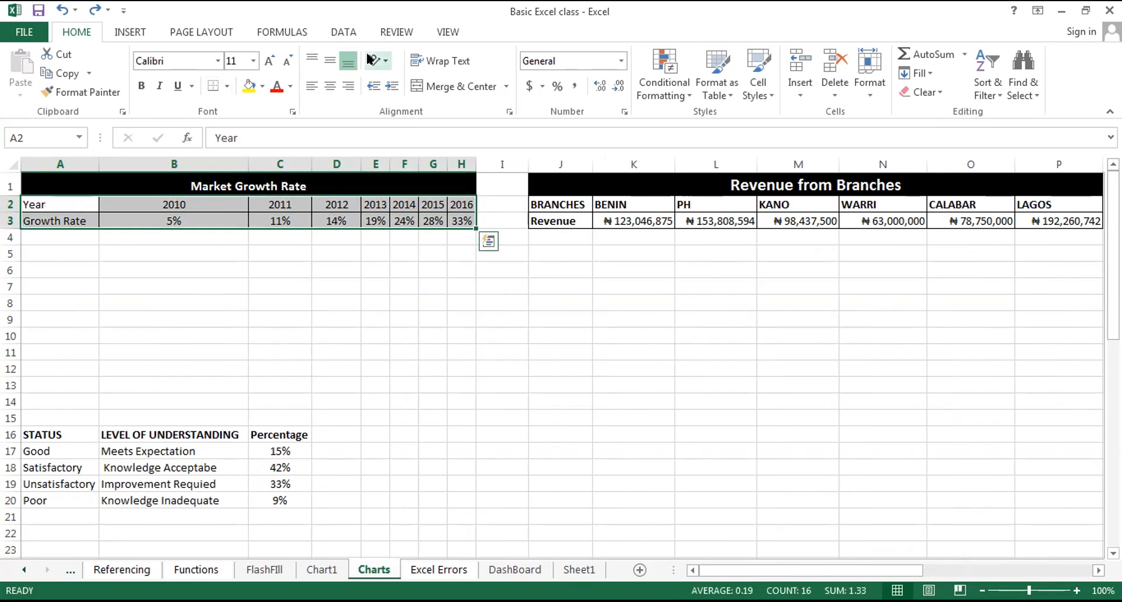
{"action": "left_click", "coordinate": [113, 37]}
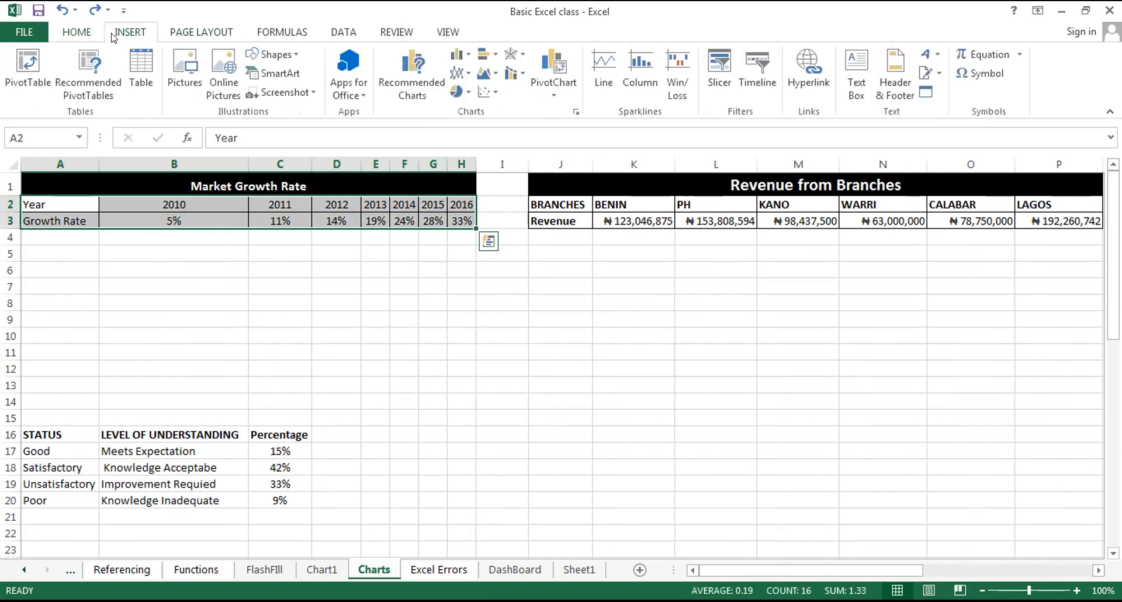
{"action": "left_click", "coordinate": [466, 79]}
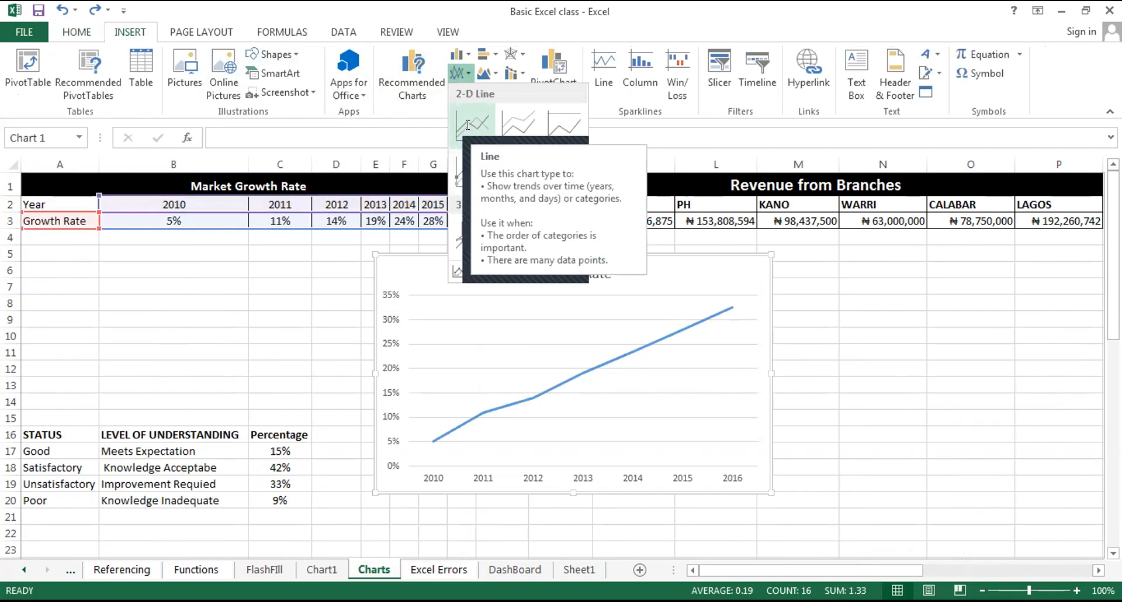
{"action": "left_click", "coordinate": [468, 124]}
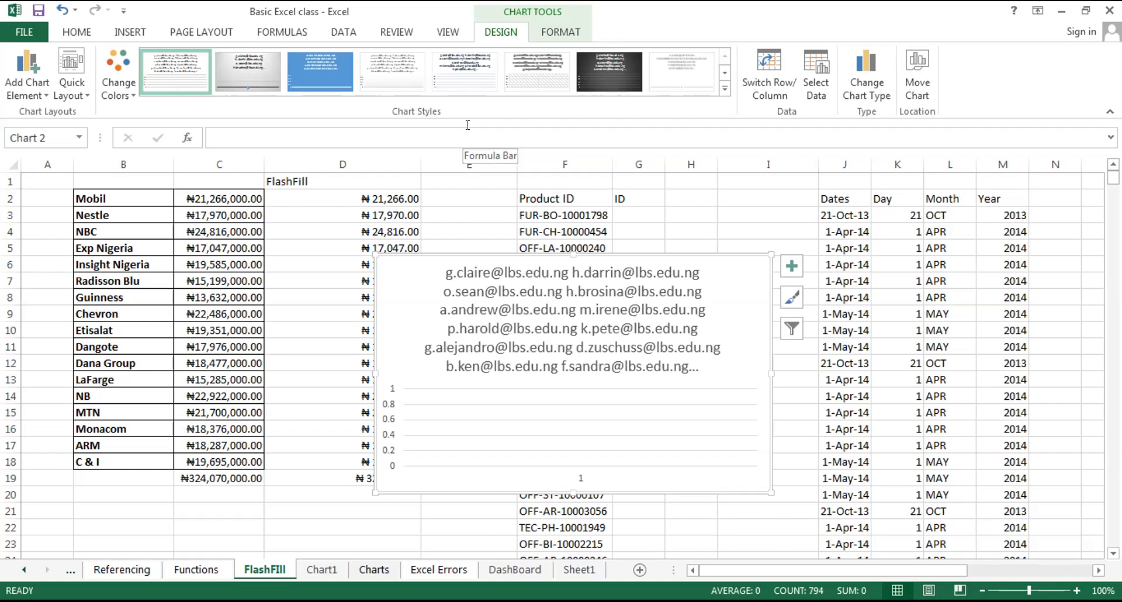
Undo the chart inserted on the FlashFIll sheet and return to the Charts sheet.
{"action": "key", "text": "ctrl+z"}
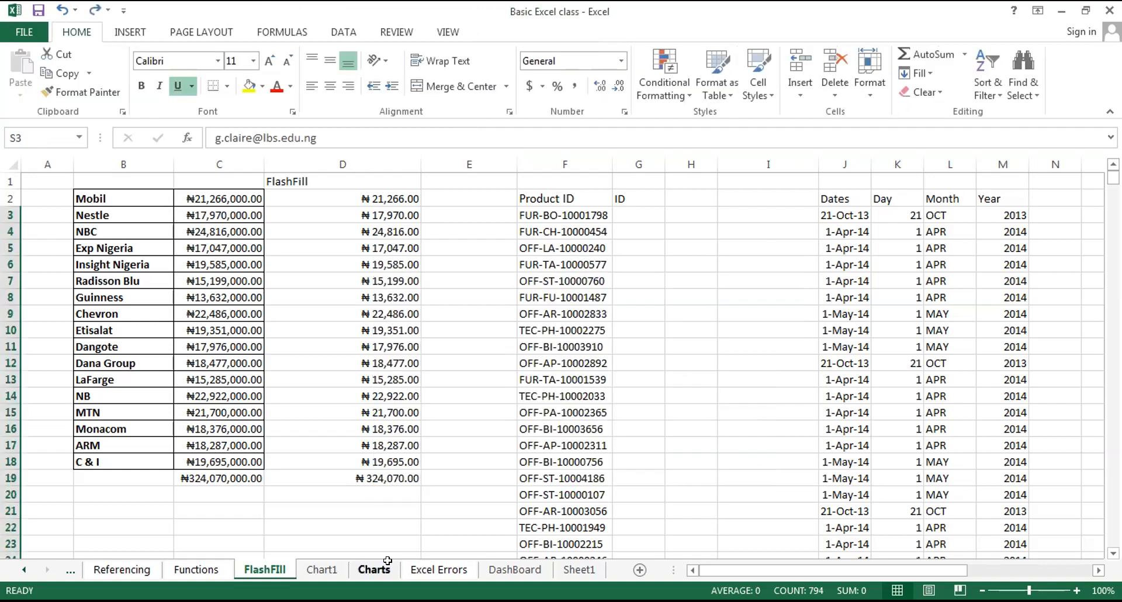
{"action": "left_click", "coordinate": [387, 562]}
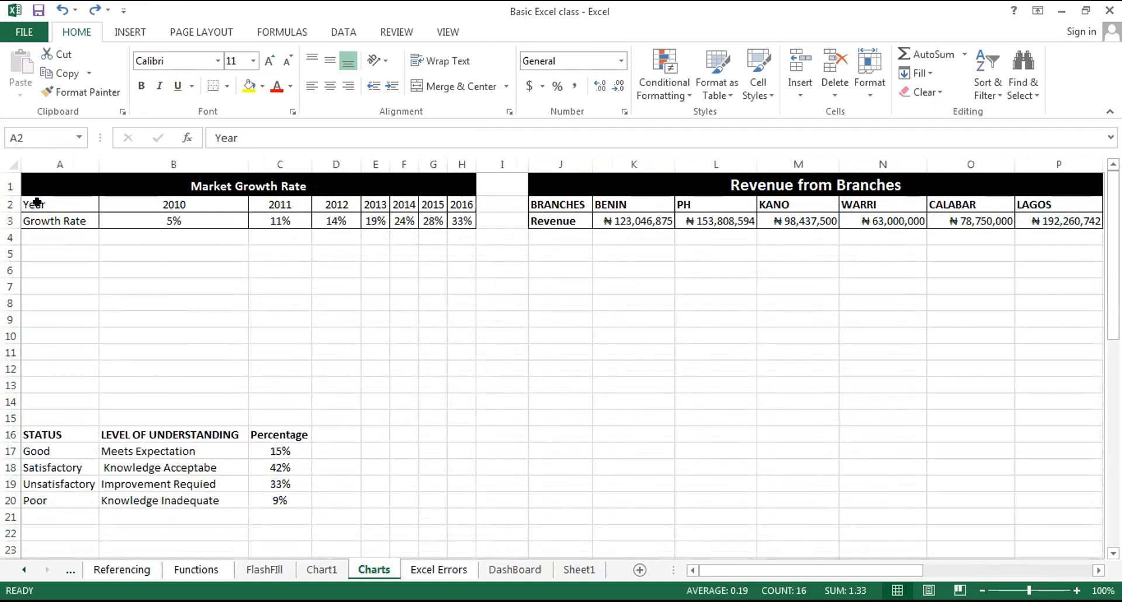
{"action": "key", "text": "alt+F1"}
{"action": "left_click", "coordinate": [462, 570]}
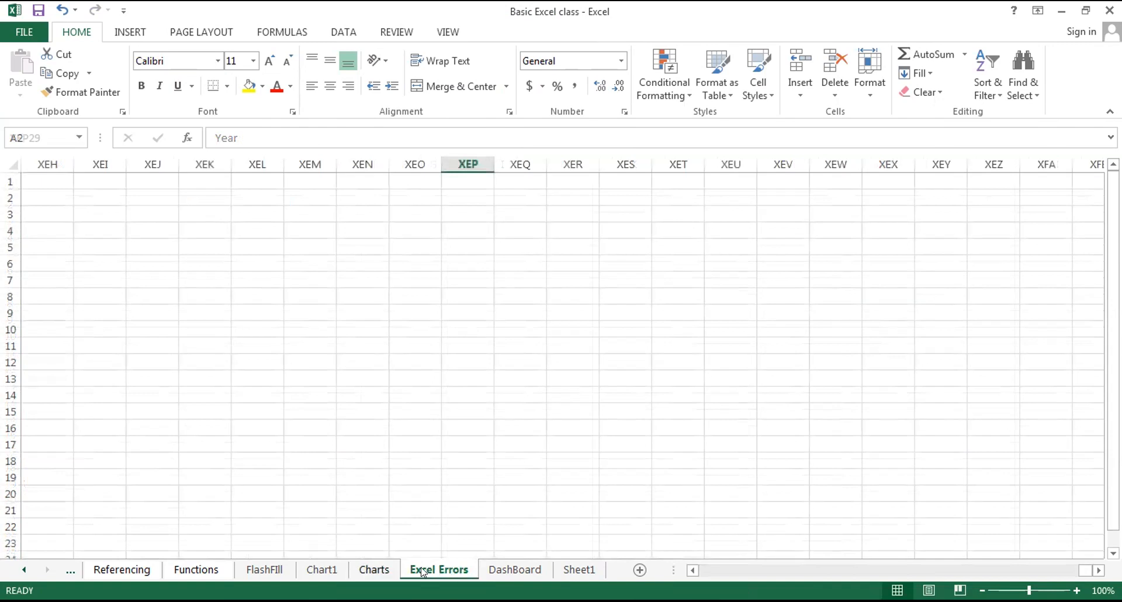
{"action": "left_click", "coordinate": [383, 570]}
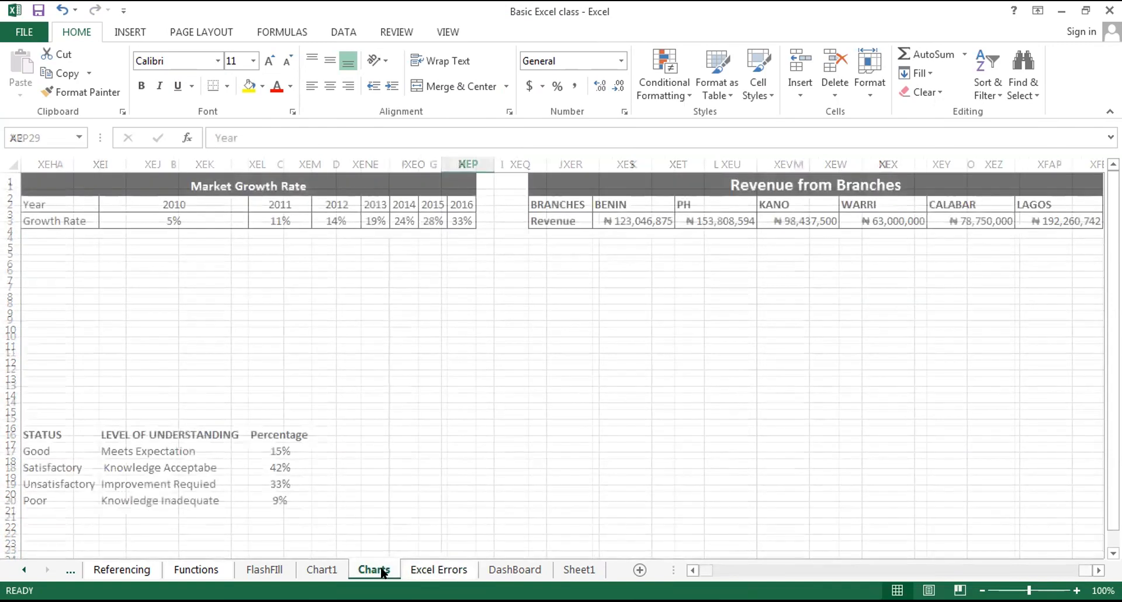
Insert a 2-D line chart from the Year and Growth Rate data in A2:H3 of the Charts sheet.
{"action": "left_click", "coordinate": [45, 197]}
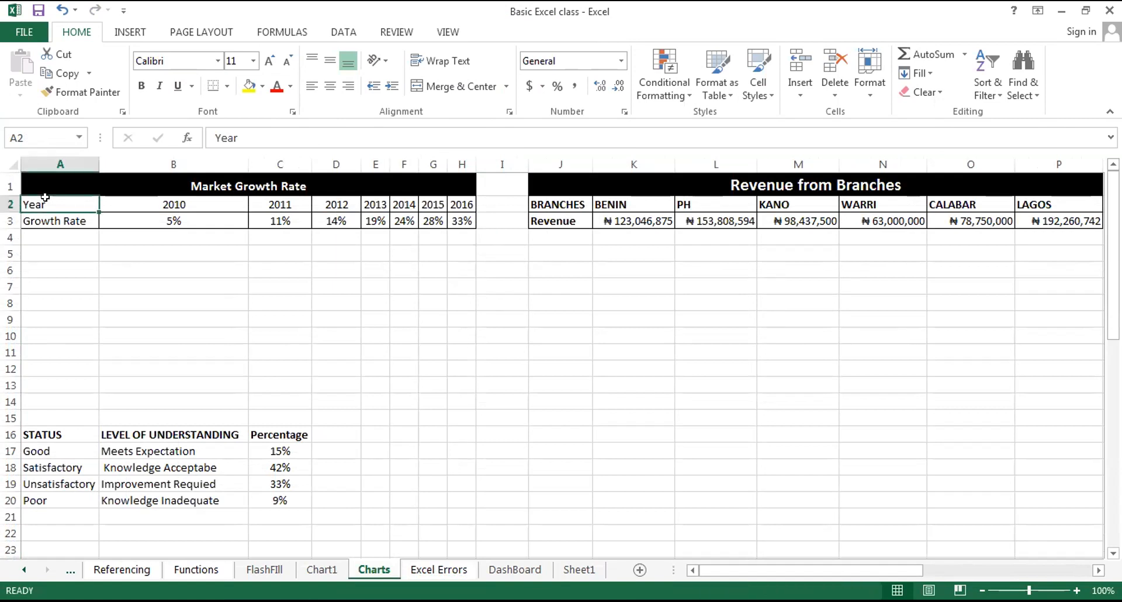
{"action": "key", "text": "ctrl+shift+Right"}
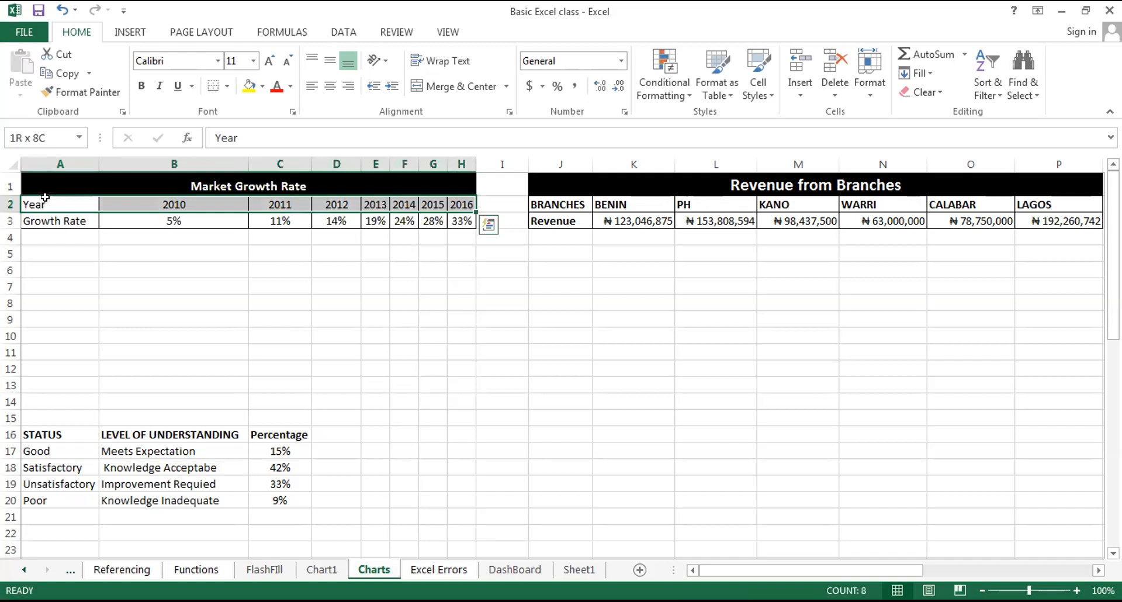
{"action": "key", "text": "shift+Down"}
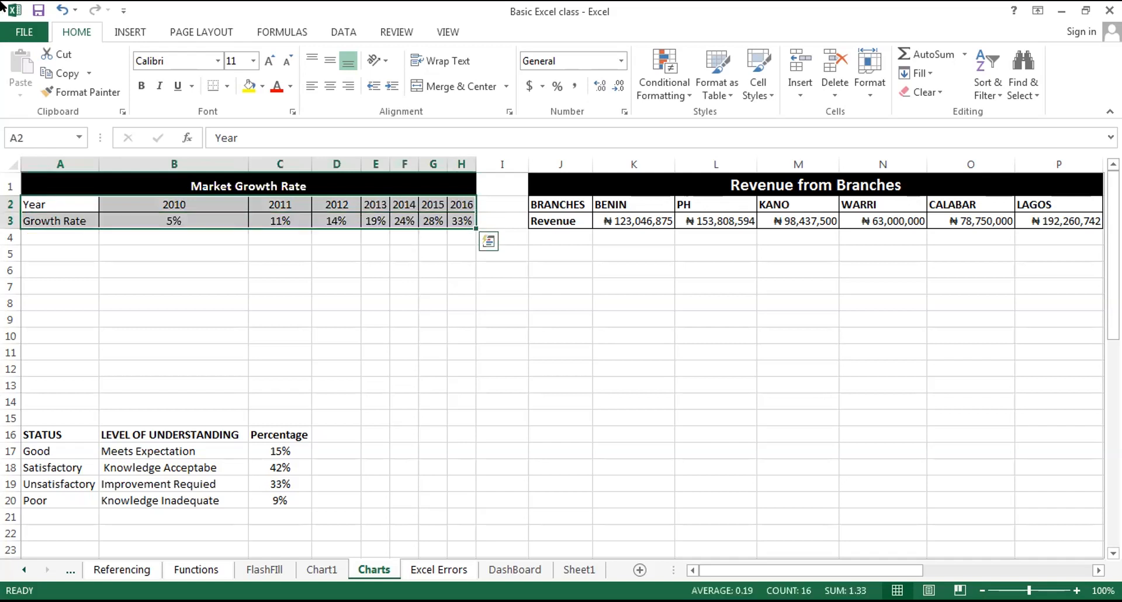
{"action": "left_click", "coordinate": [127, 32]}
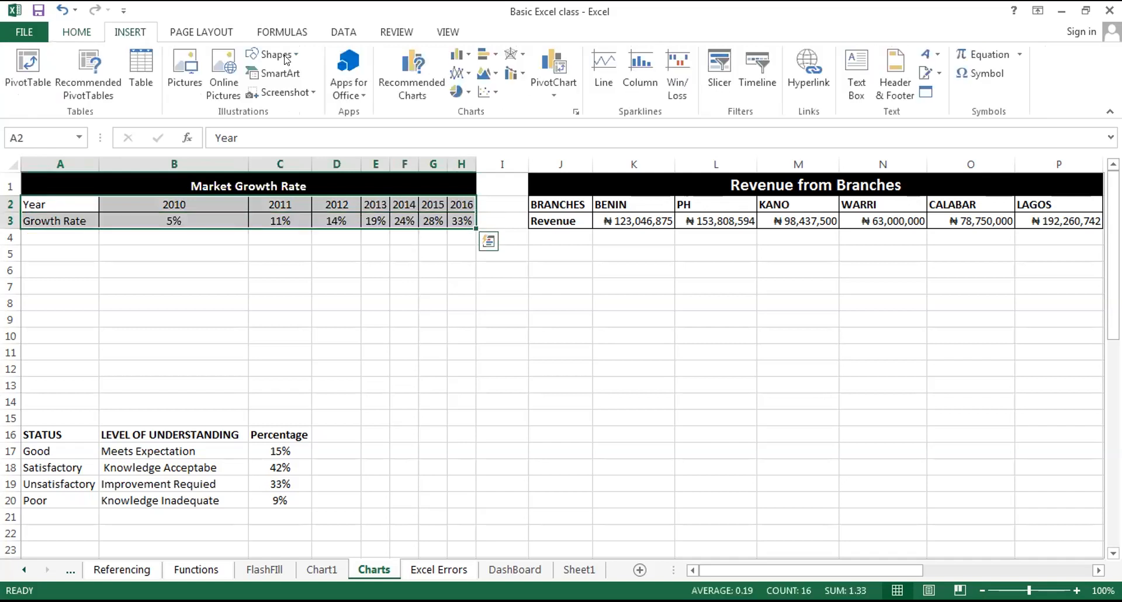
{"action": "left_click", "coordinate": [465, 75]}
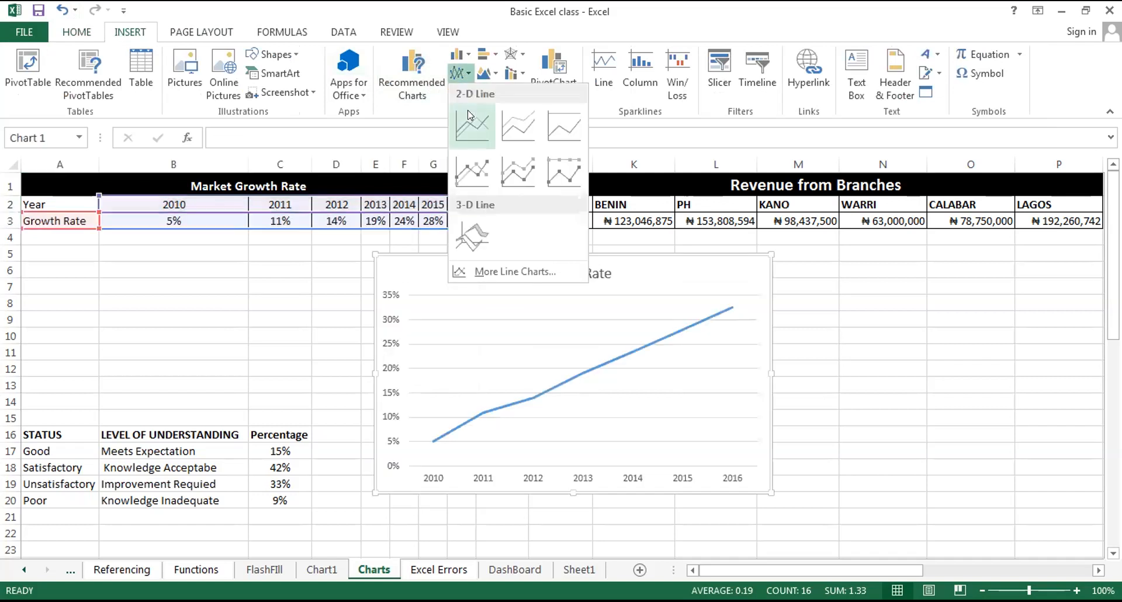
{"action": "left_click", "coordinate": [468, 113]}
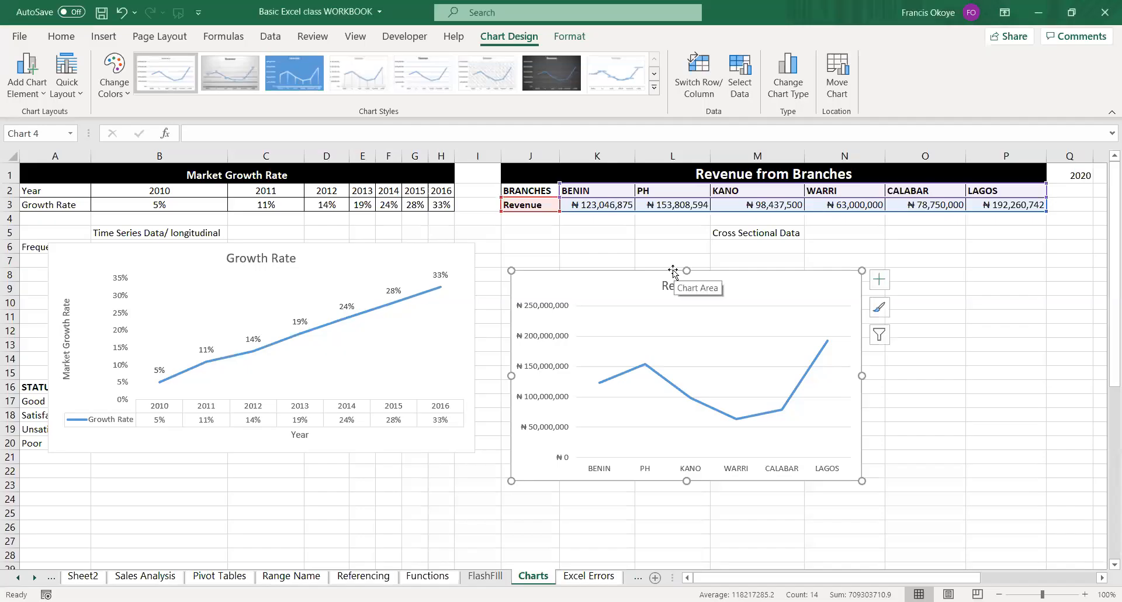
In the Basic Excel class WORKBOOK, delete the Revenue line chart and move the Growth Rate chart to the area around columns E to M.
{"action": "key", "text": "Delete"}
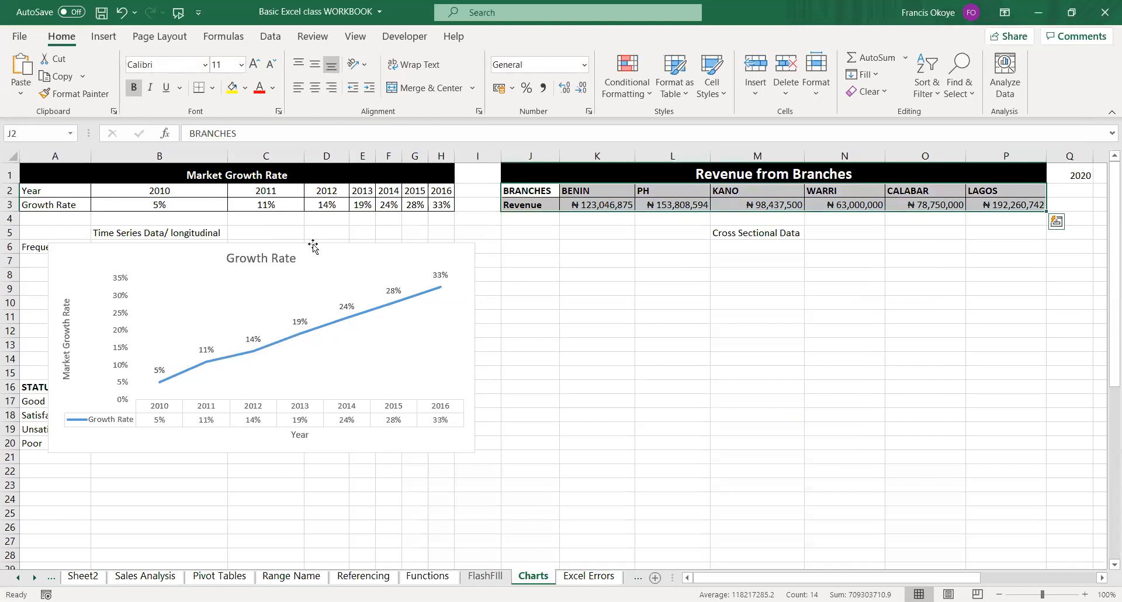
{"action": "left_click_drag", "start_coordinate": [361, 248], "coordinate": [669, 279]}
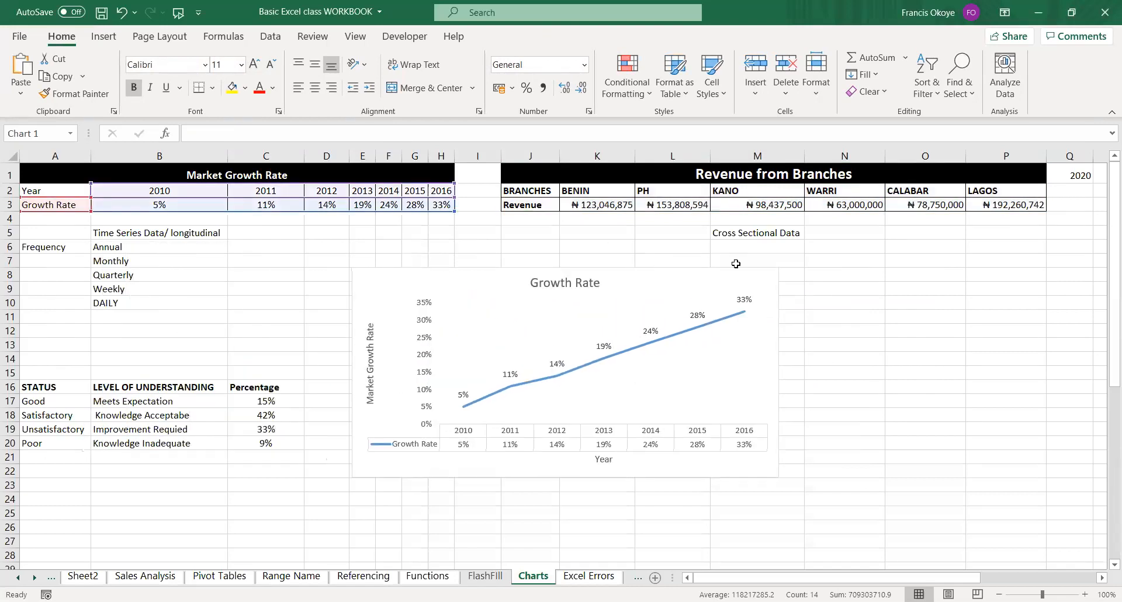
{"action": "left_click", "coordinate": [851, 358]}
{"action": "left_click", "coordinate": [720, 283]}
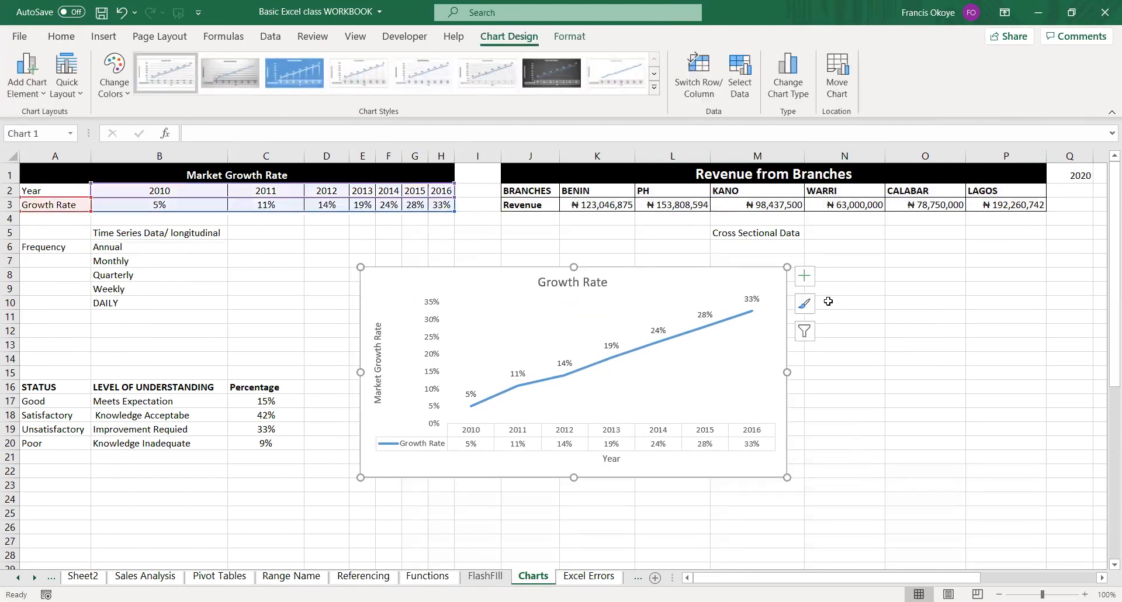
Remove the data table, data labels, axis titles and chart title from the Growth Rate chart.
{"action": "left_click", "coordinate": [809, 279]}
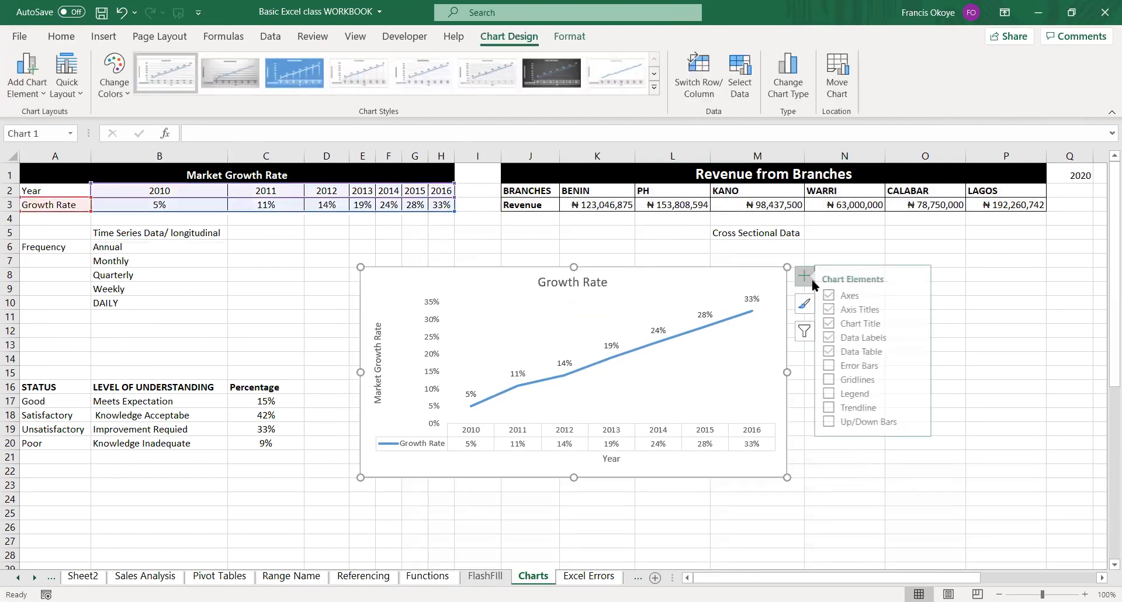
{"action": "left_click", "coordinate": [837, 351]}
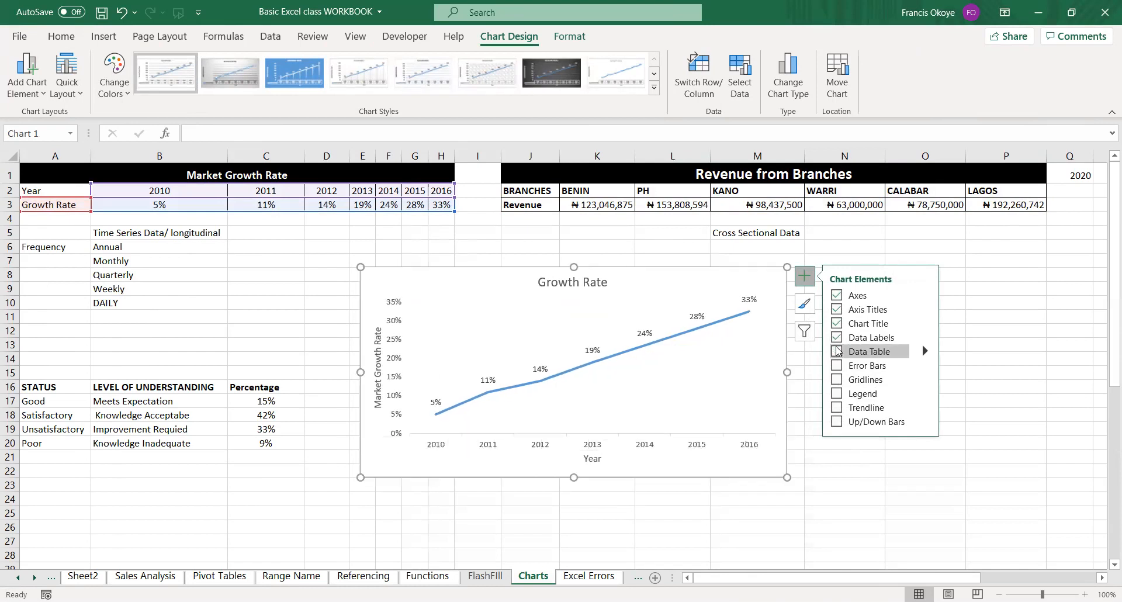
{"action": "left_click", "coordinate": [837, 338]}
{"action": "left_click", "coordinate": [836, 309]}
{"action": "left_click", "coordinate": [837, 295]}
{"action": "left_click", "coordinate": [837, 296]}
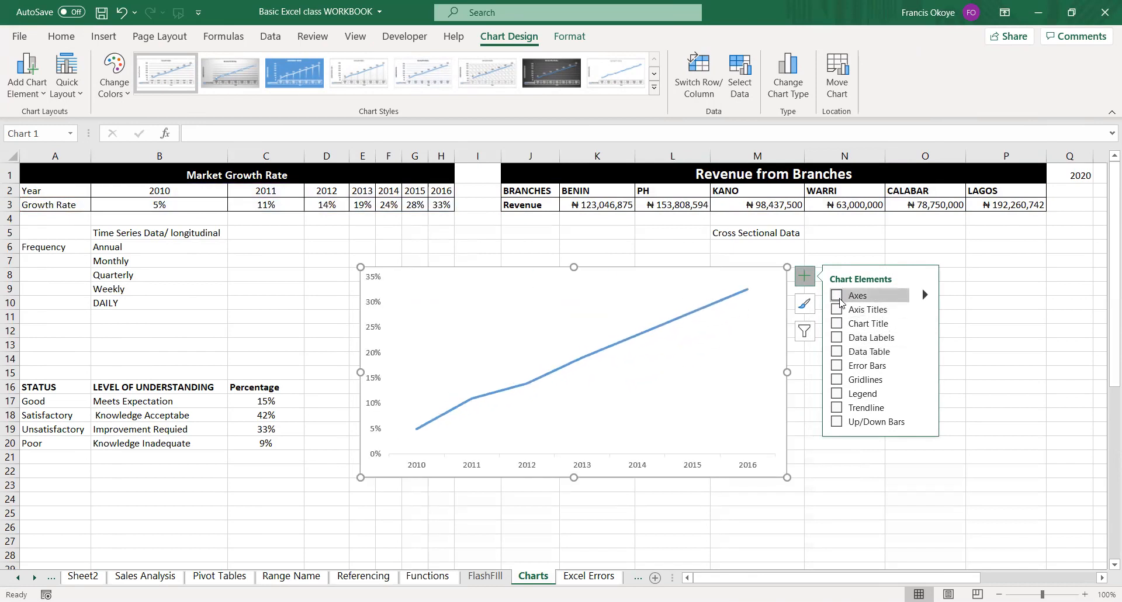
Show the axis titles, chart title, data labels and data table on the Growth Rate chart again.
{"action": "left_click", "coordinate": [837, 309]}
{"action": "left_click", "coordinate": [836, 323]}
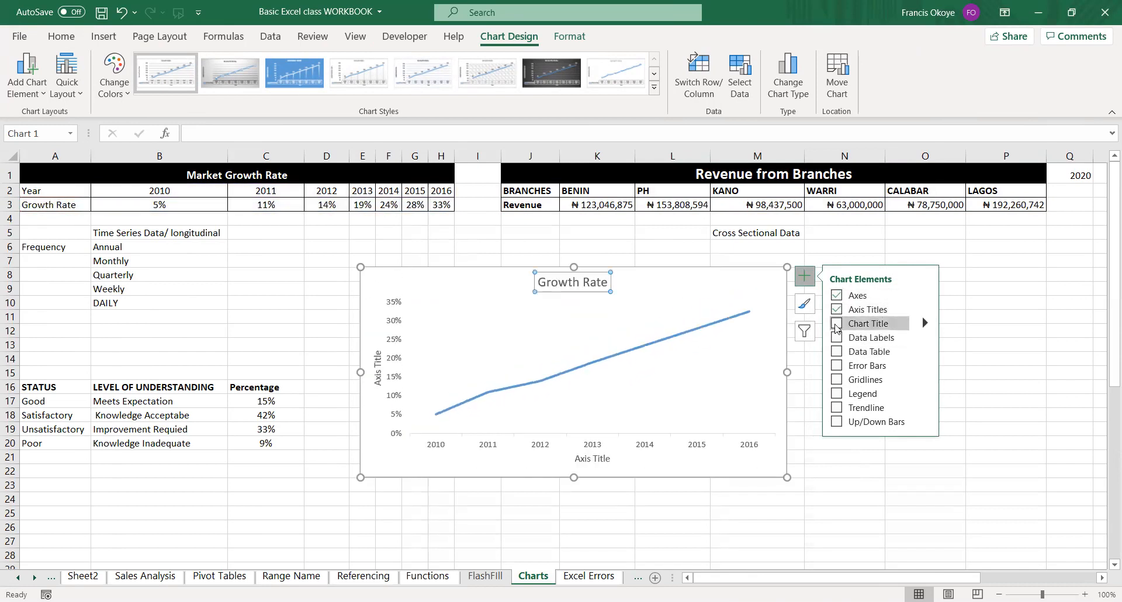
{"action": "left_click", "coordinate": [836, 338]}
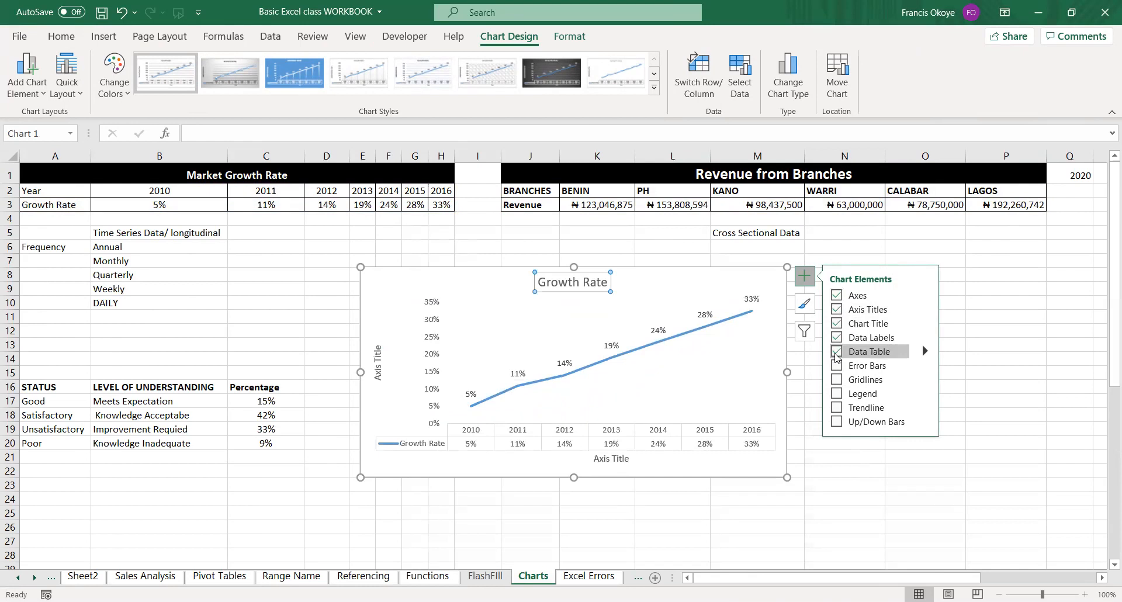
{"action": "left_click", "coordinate": [836, 338]}
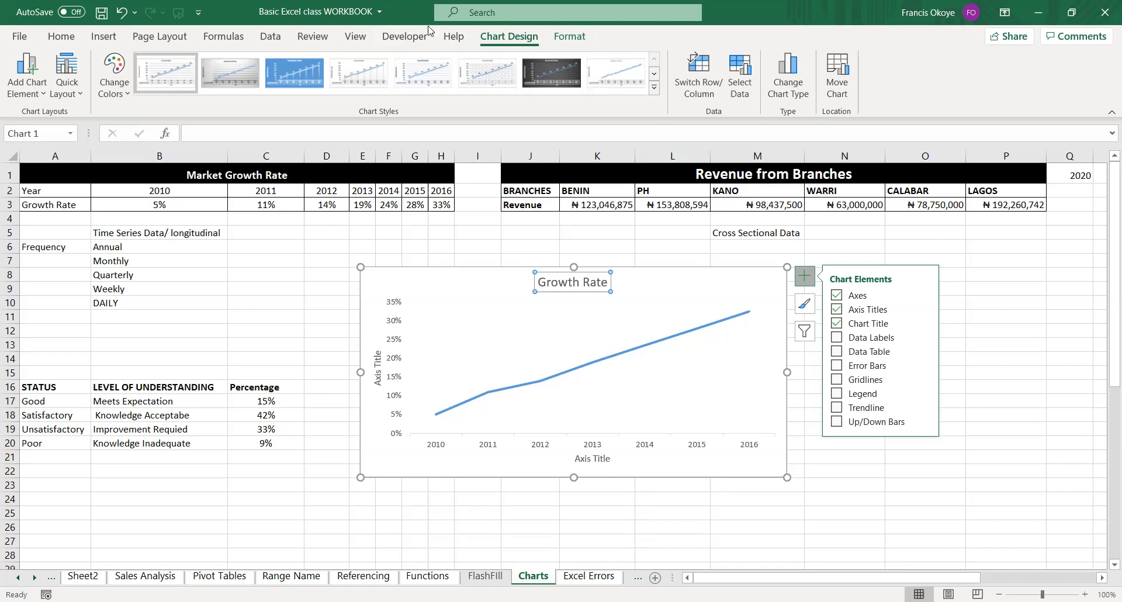
{"action": "left_click", "coordinate": [837, 338]}
{"action": "left_click", "coordinate": [837, 352]}
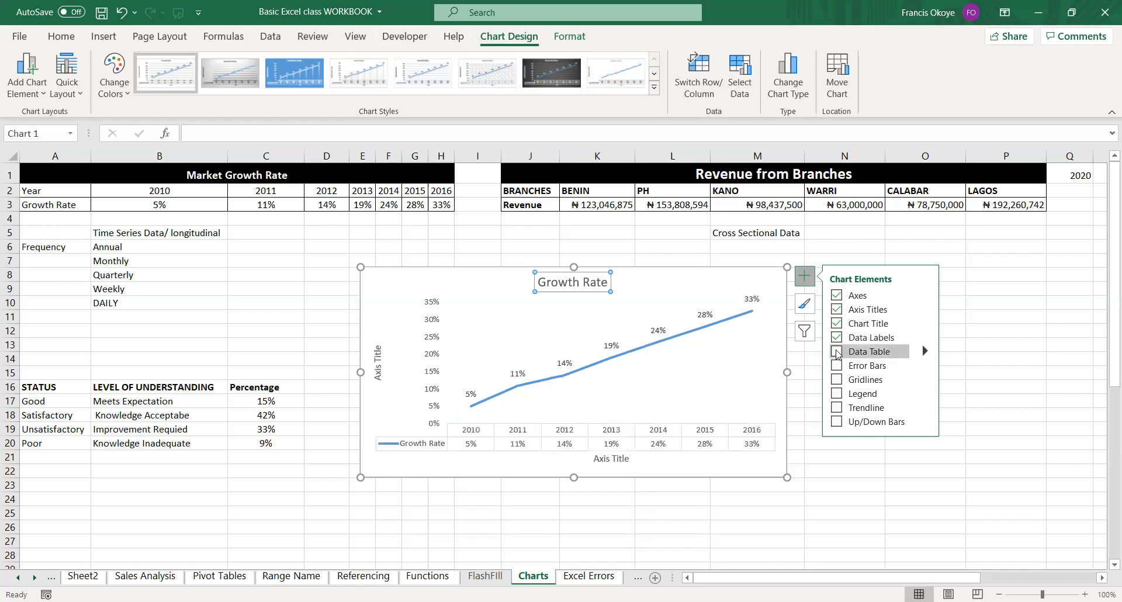
{"action": "left_click", "coordinate": [837, 352]}
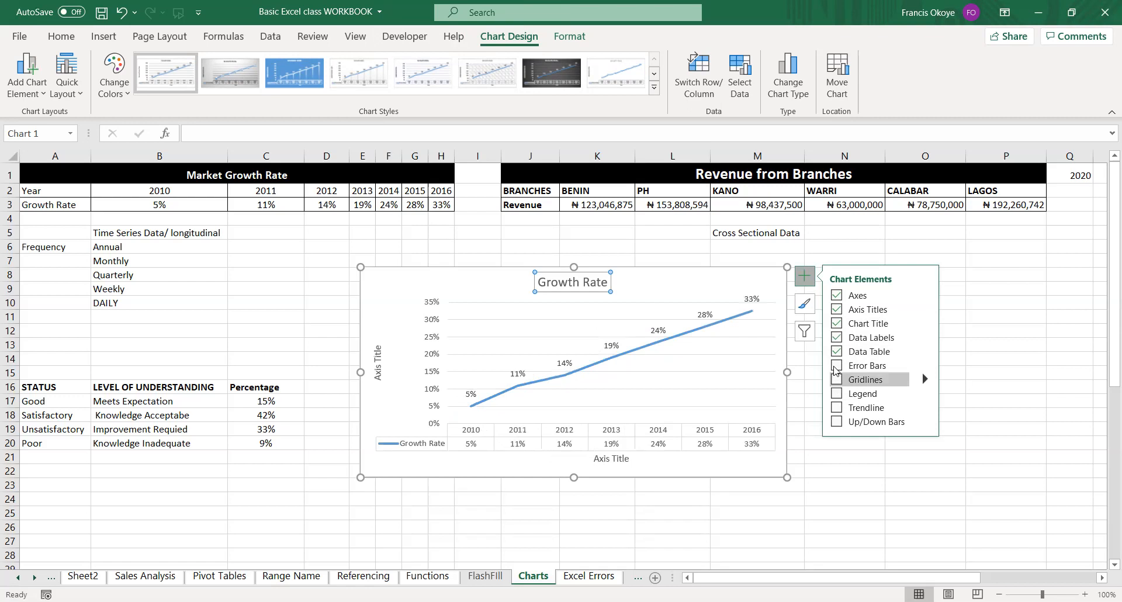
Cut the Growth Rate chart and paste it at cell A24.
{"action": "left_click", "coordinate": [834, 258]}
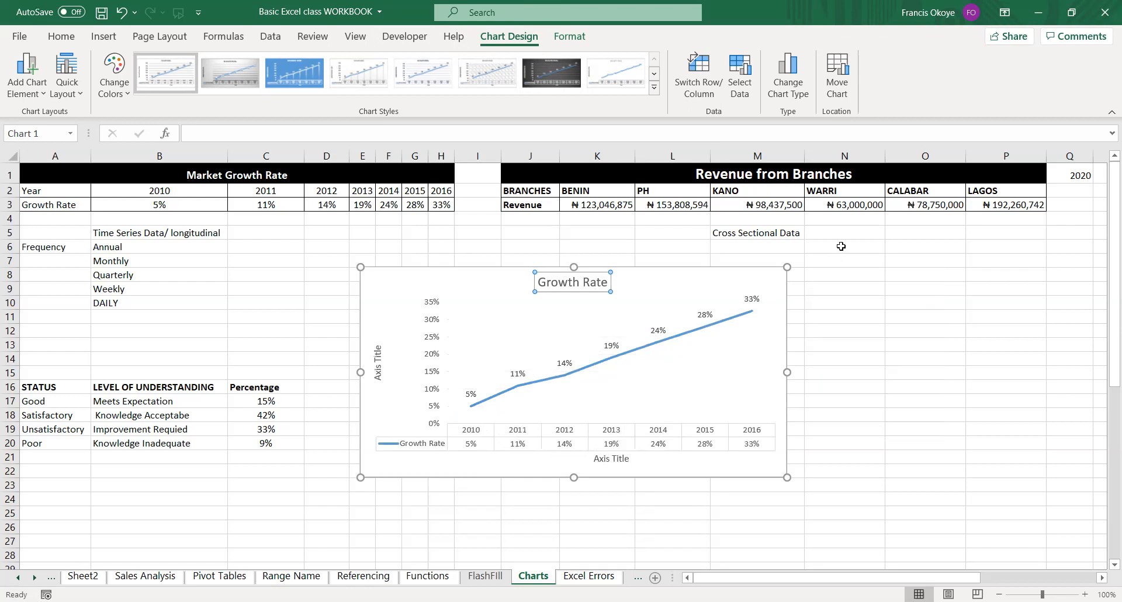
{"action": "left_click", "coordinate": [742, 277]}
{"action": "left_click_drag", "start_coordinate": [742, 277], "coordinate": [788, 278]}
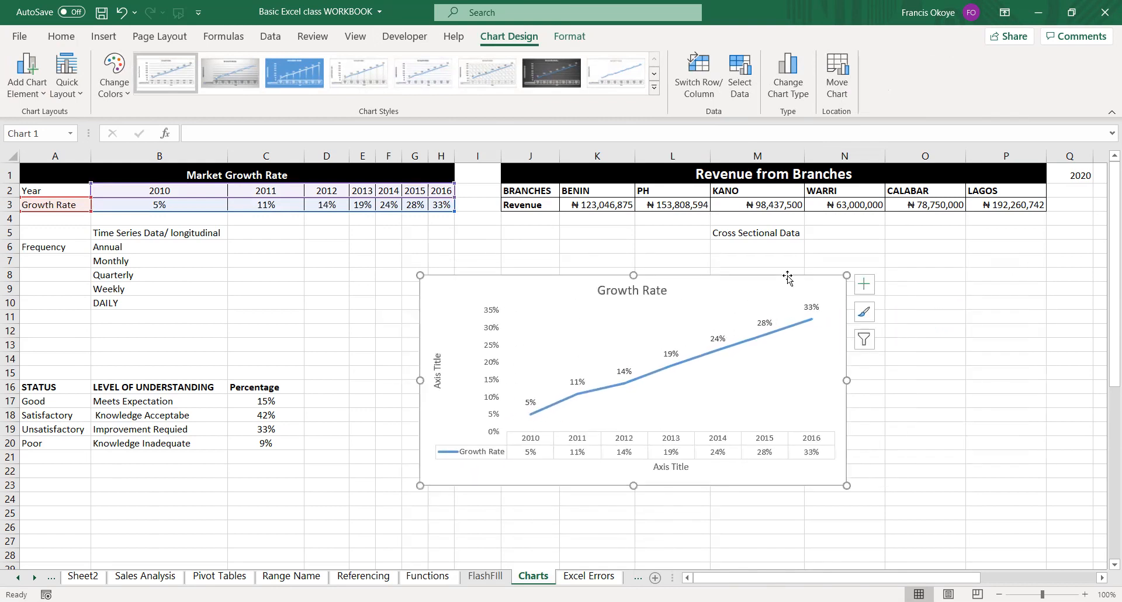
{"action": "key", "text": "Delete"}
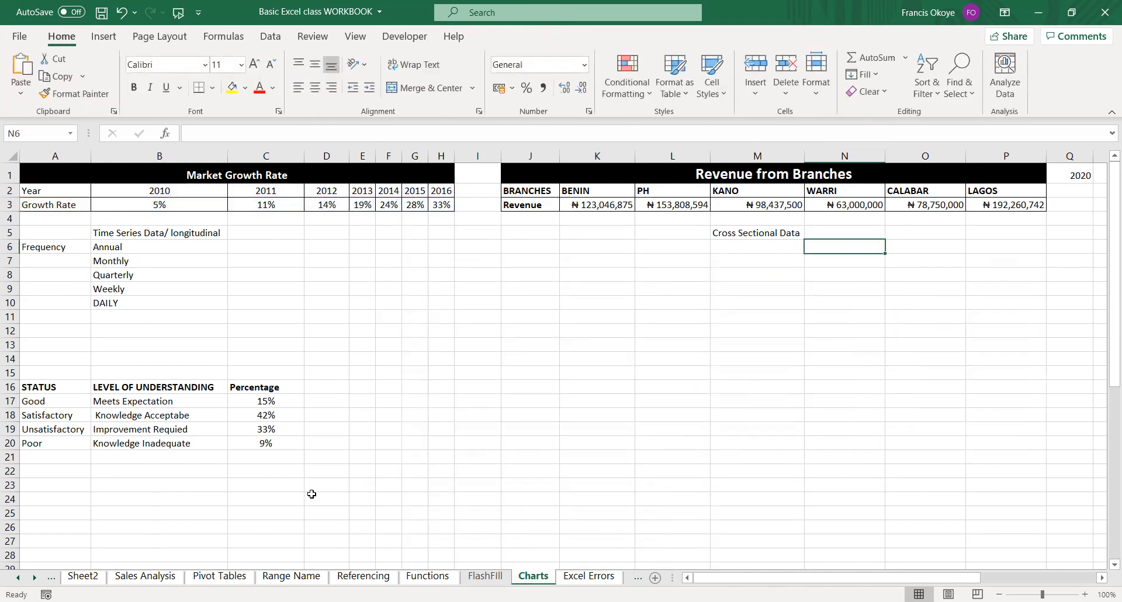
{"action": "left_click", "coordinate": [67, 498]}
{"action": "key", "text": "ctrl+v"}
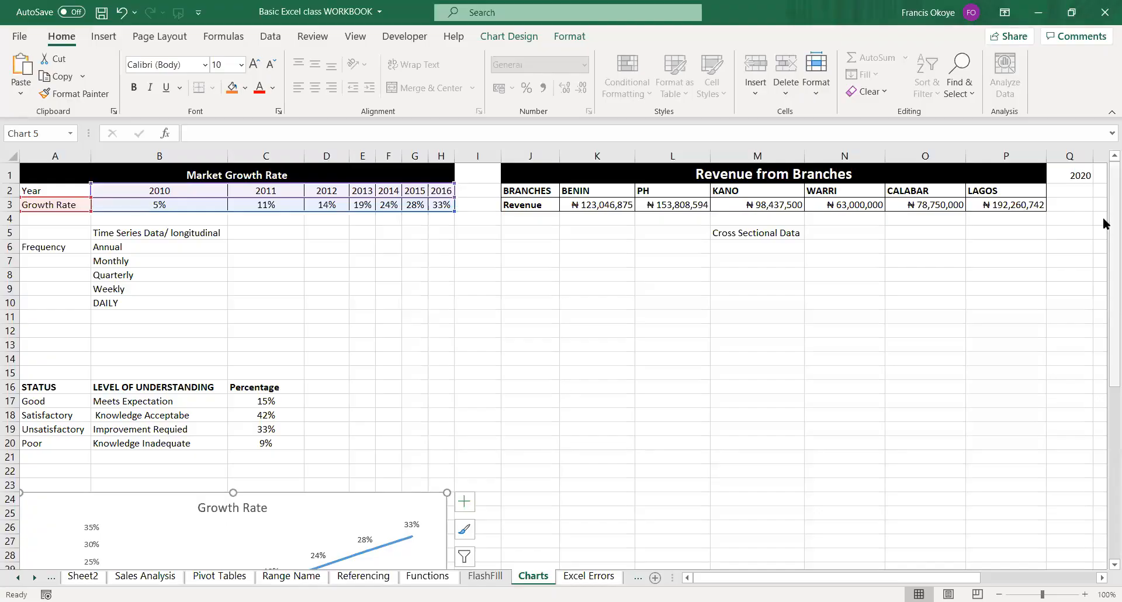
Cut the Growth Rate chart from below the status table and paste it at cell J8.
{"action": "left_click_drag", "start_coordinate": [1104, 224], "coordinate": [1104, 318]}
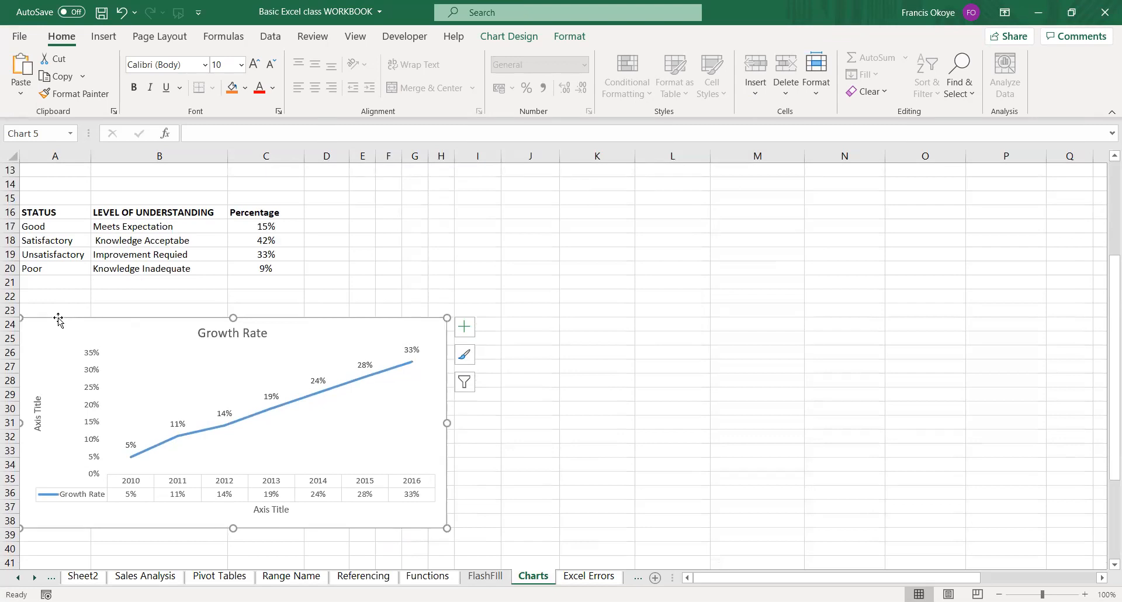
{"action": "key", "text": "Delete"}
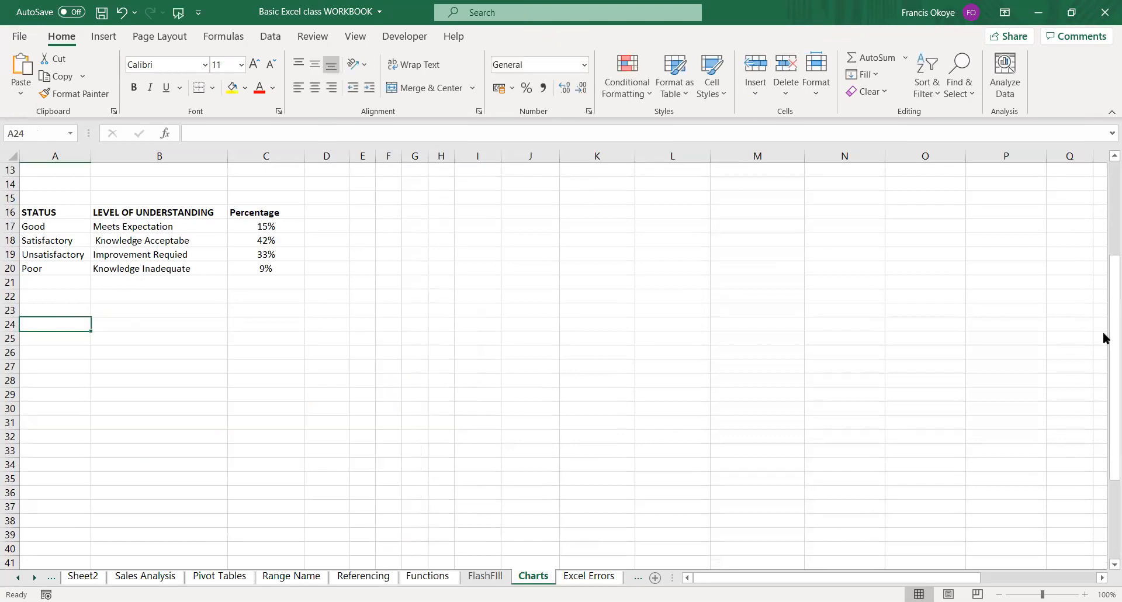
{"action": "left_click", "coordinate": [1110, 245]}
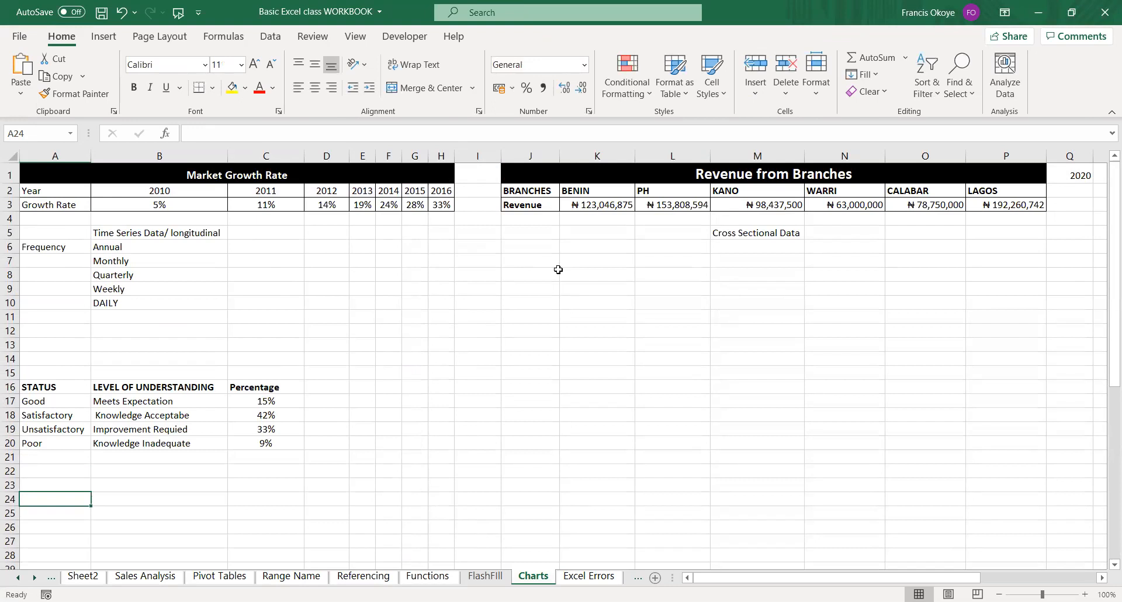
{"action": "left_click", "coordinate": [558, 269]}
{"action": "key", "text": "ctrl+v"}
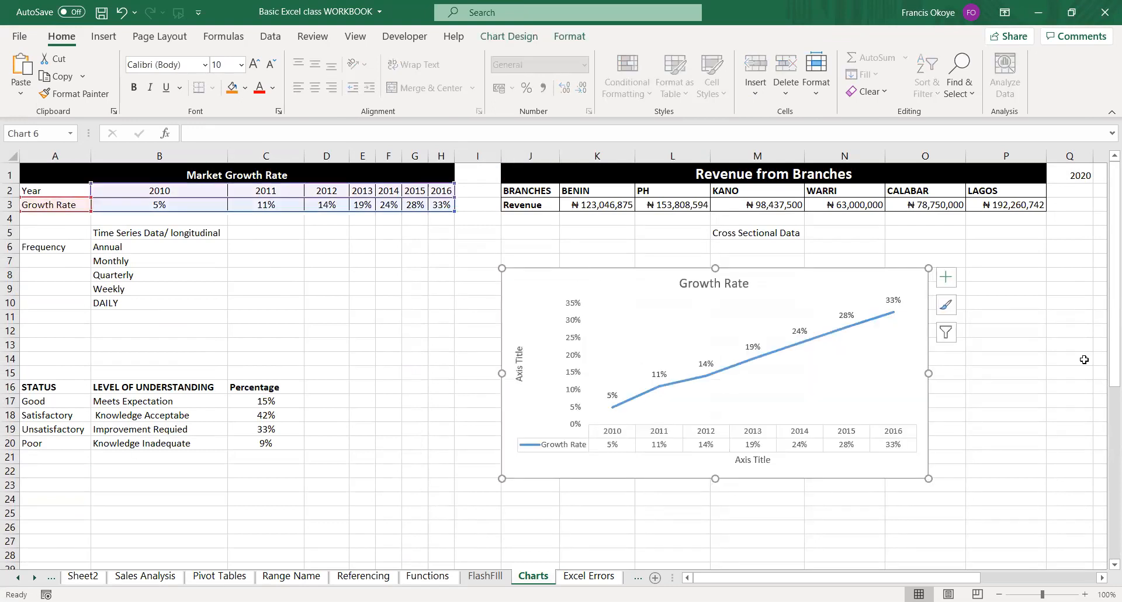
Cut the Growth Rate chart, paste it at cell A25, and move it back under the Revenue from Branches table.
{"action": "left_click", "coordinate": [1084, 360]}
{"action": "left_click", "coordinate": [1033, 360]}
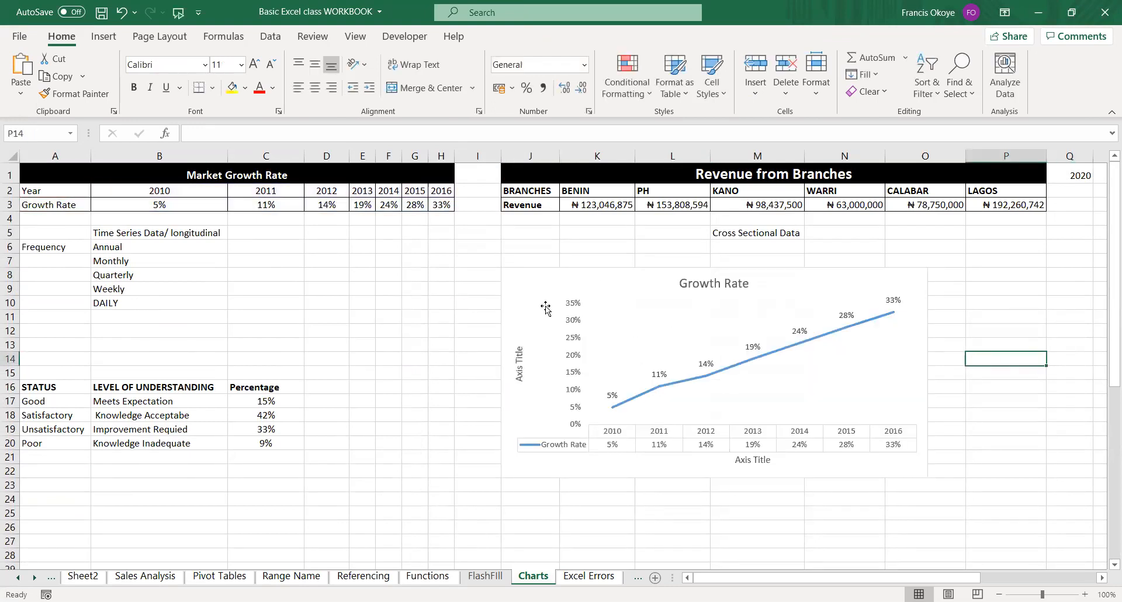
{"action": "left_click", "coordinate": [544, 271]}
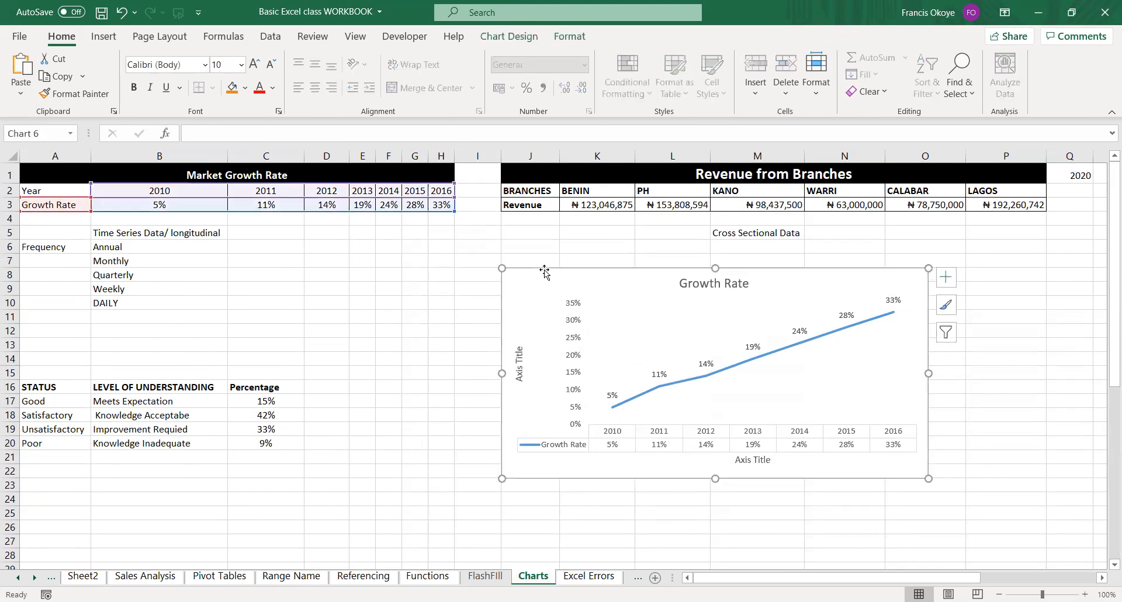
{"action": "key", "text": "Delete"}
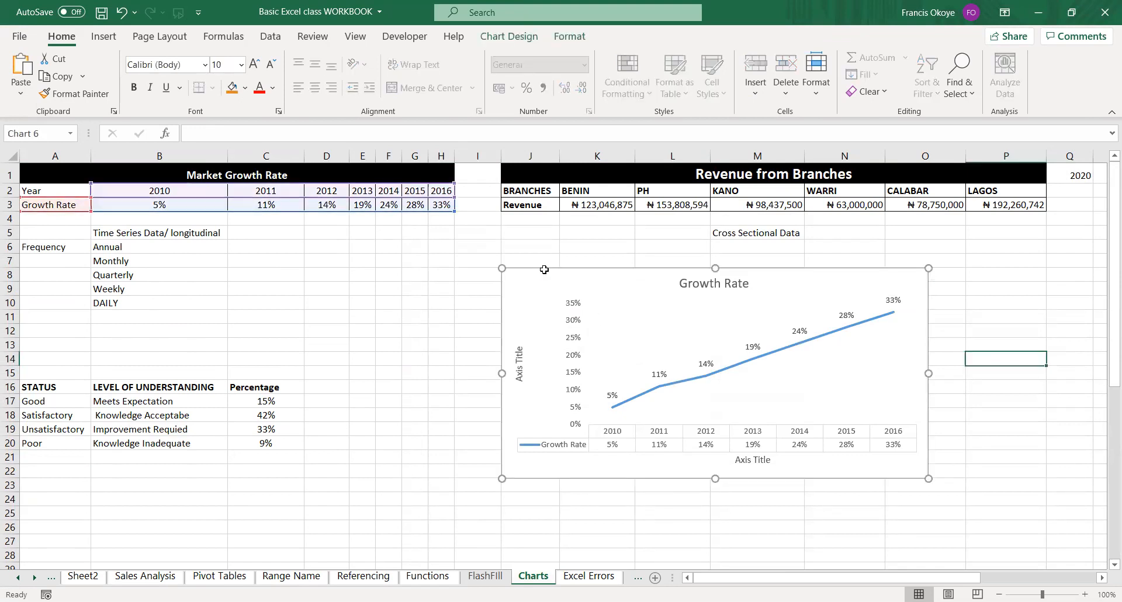
{"action": "left_click", "coordinate": [74, 515]}
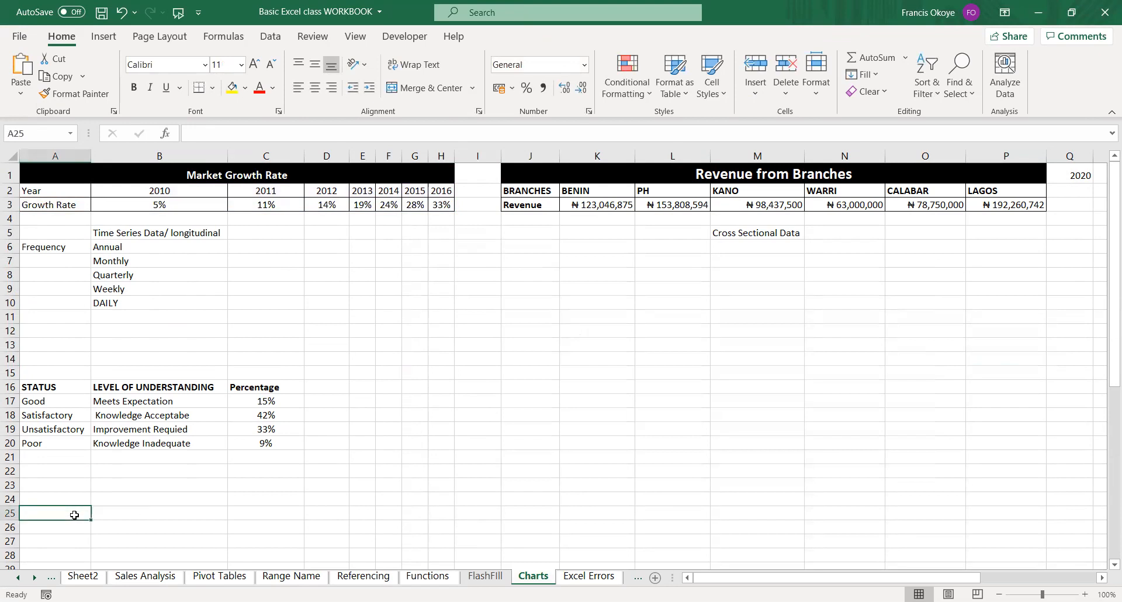
{"action": "key", "text": "ctrl+v"}
{"action": "left_click_drag", "start_coordinate": [308, 511], "coordinate": [800, 254]}
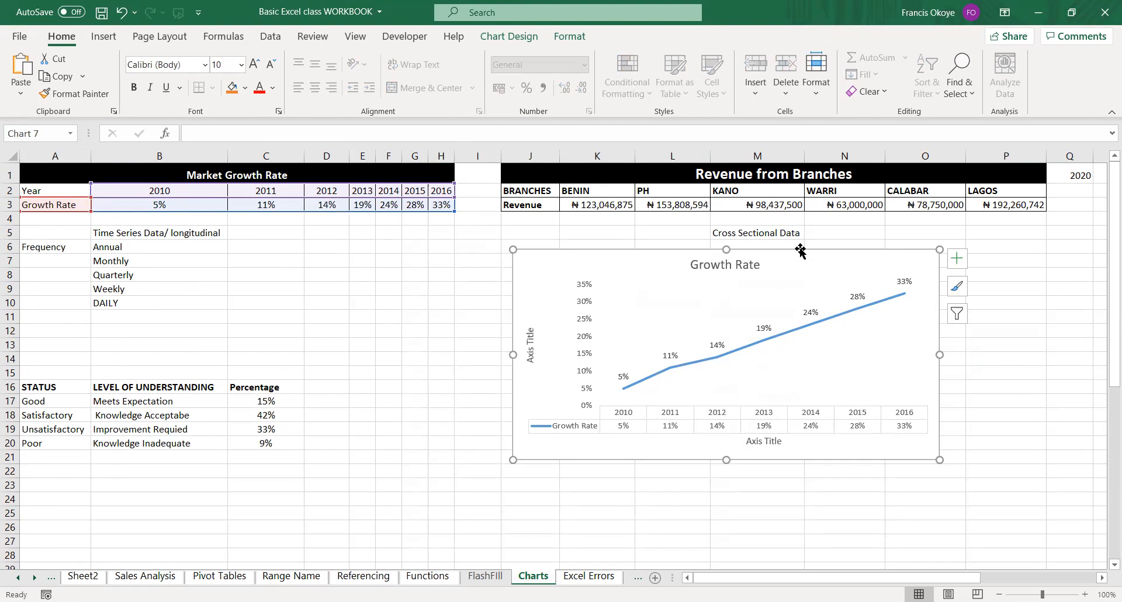
Cut the Growth Rate chart once more and paste it with its upper corner at cell J8.
{"action": "key", "text": "Delete"}
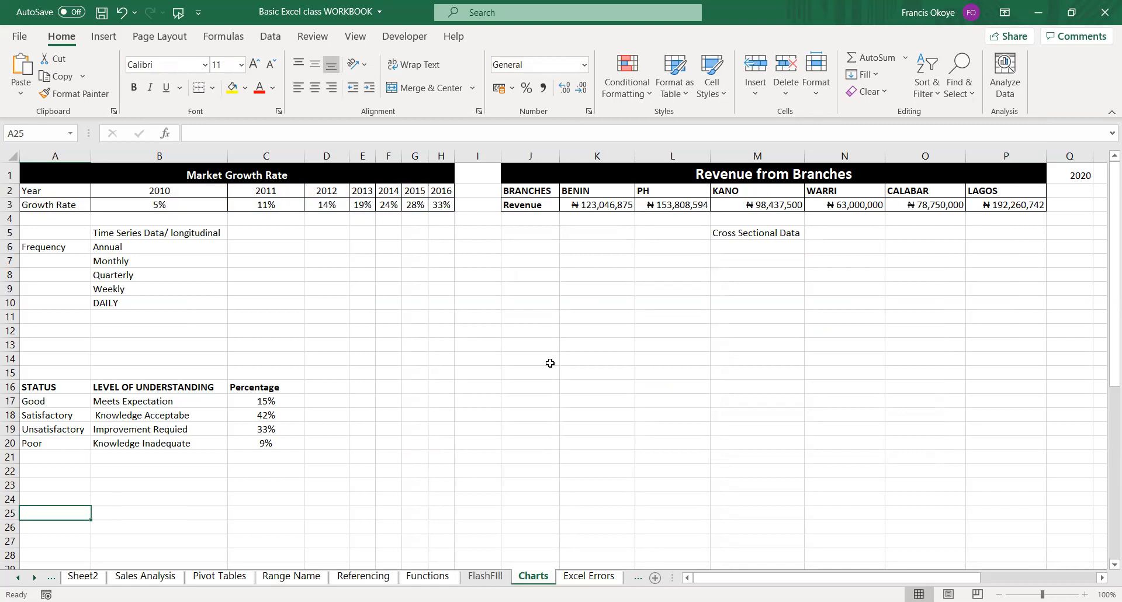
{"action": "left_click", "coordinate": [530, 276]}
{"action": "key", "text": "ctrl+v"}
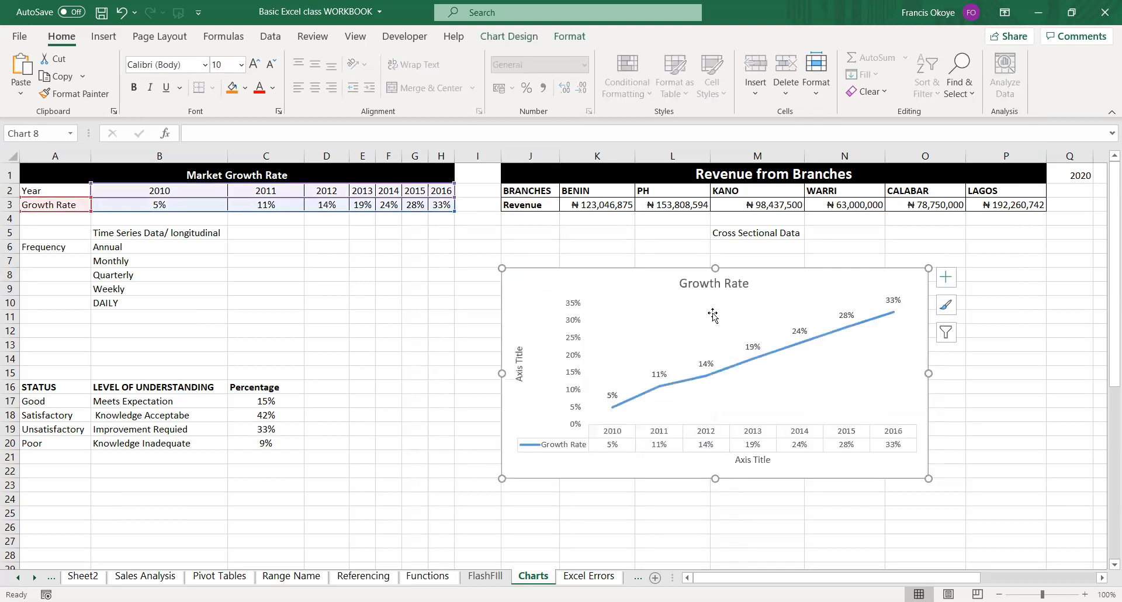
Enlarge the Growth Rate chart slightly in height and width, and shift it a little within columns J to P.
{"action": "left_click_drag", "start_coordinate": [714, 478], "coordinate": [716, 488]}
{"action": "left_click_drag", "start_coordinate": [929, 378], "coordinate": [955, 374]}
{"action": "left_click", "coordinate": [985, 371]}
{"action": "left_click_drag", "start_coordinate": [829, 269], "coordinate": [842, 272]}
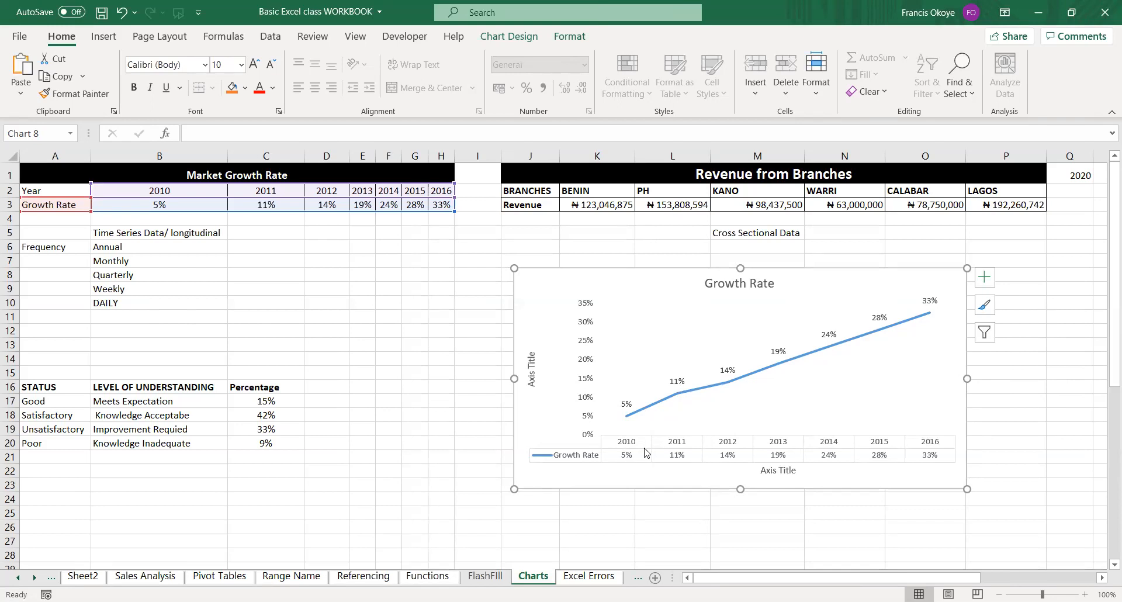
Remove the data table from the enlarged Growth Rate chart.
{"action": "left_click", "coordinate": [985, 277]}
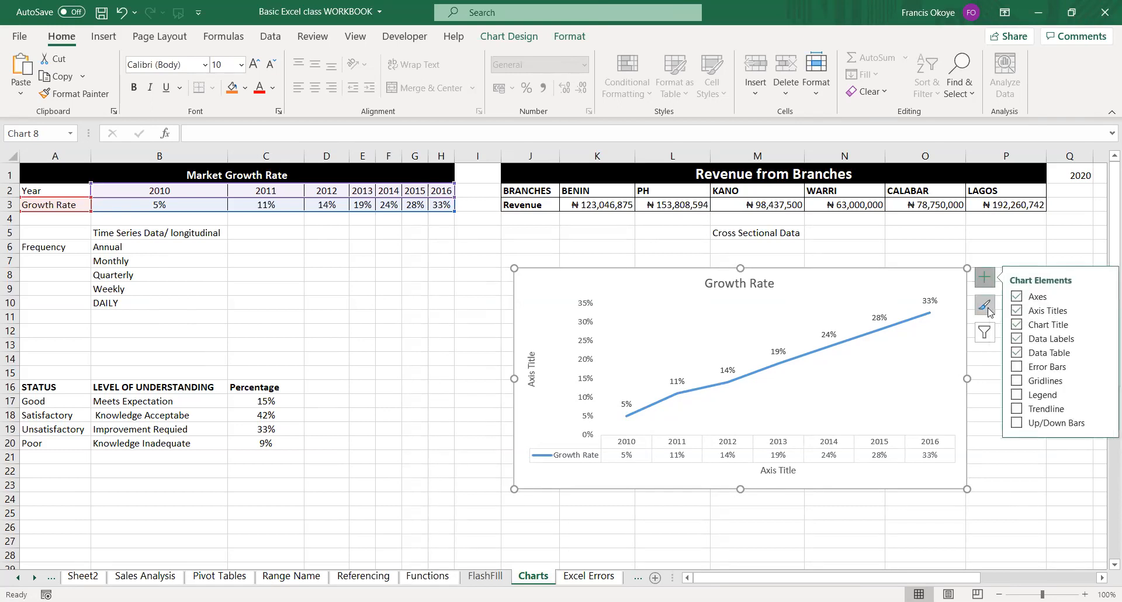
{"action": "left_click", "coordinate": [1017, 353]}
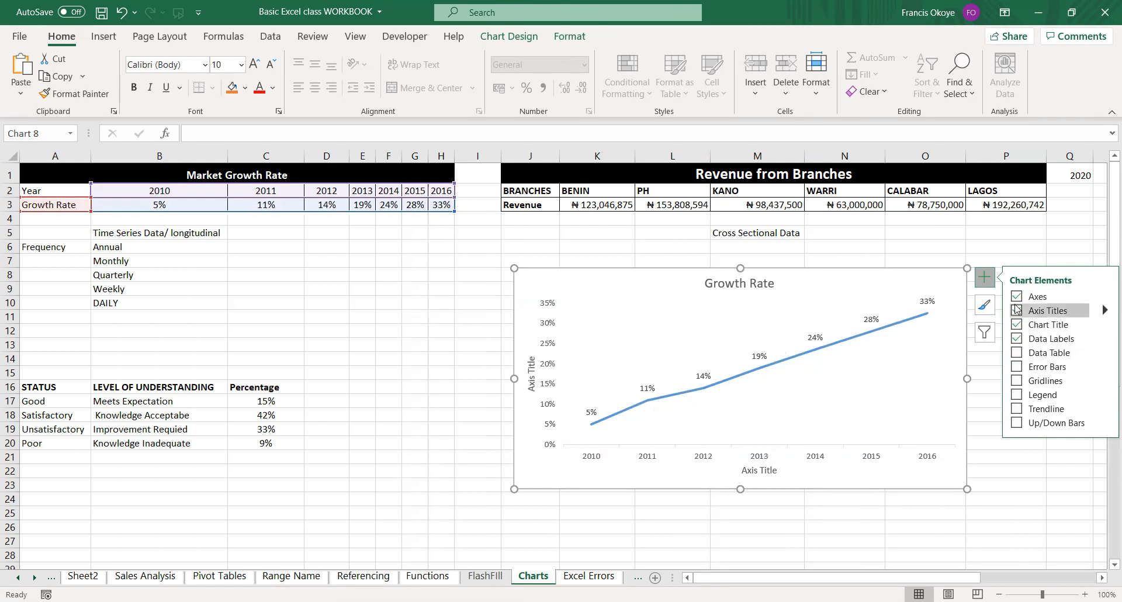
Turn the Growth Rate chart's title off and back on, and remove its data labels.
{"action": "left_click", "coordinate": [1017, 324]}
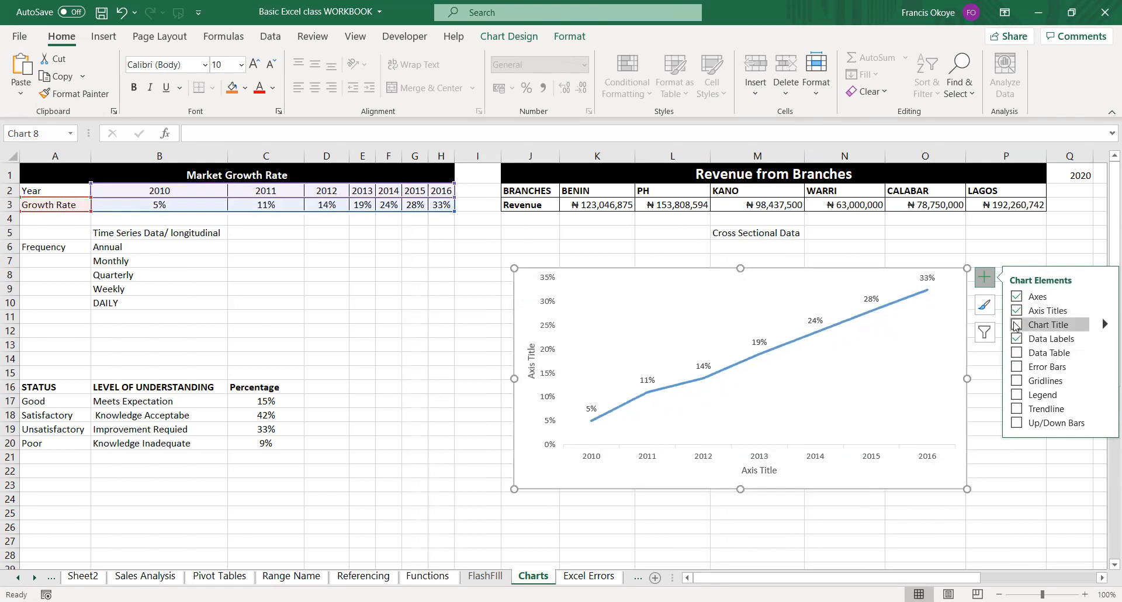
{"action": "left_click", "coordinate": [1017, 325]}
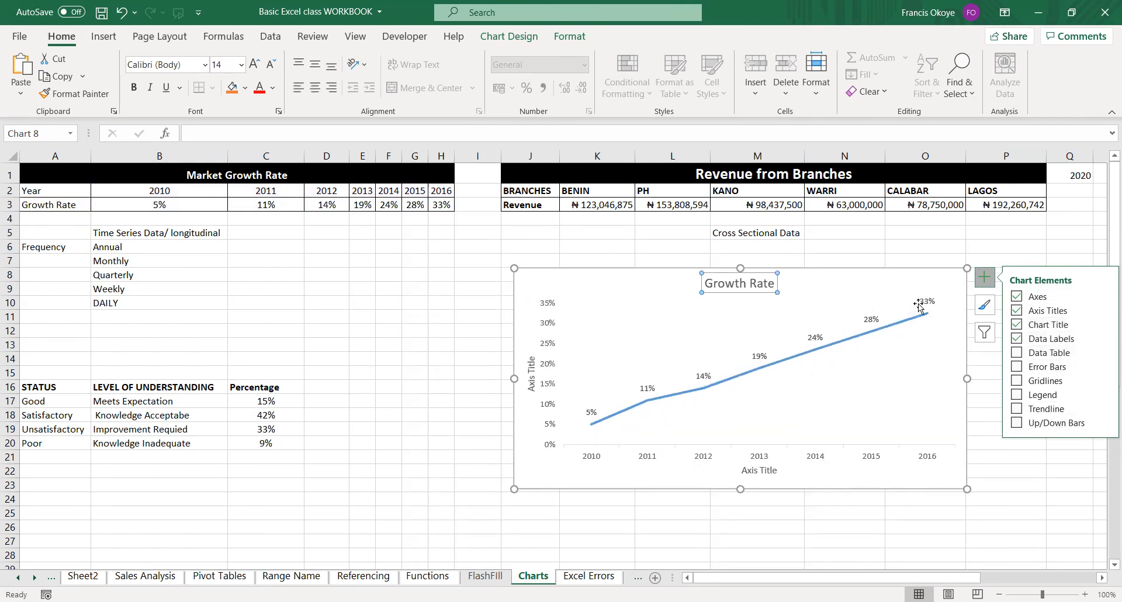
{"action": "left_click", "coordinate": [1017, 338]}
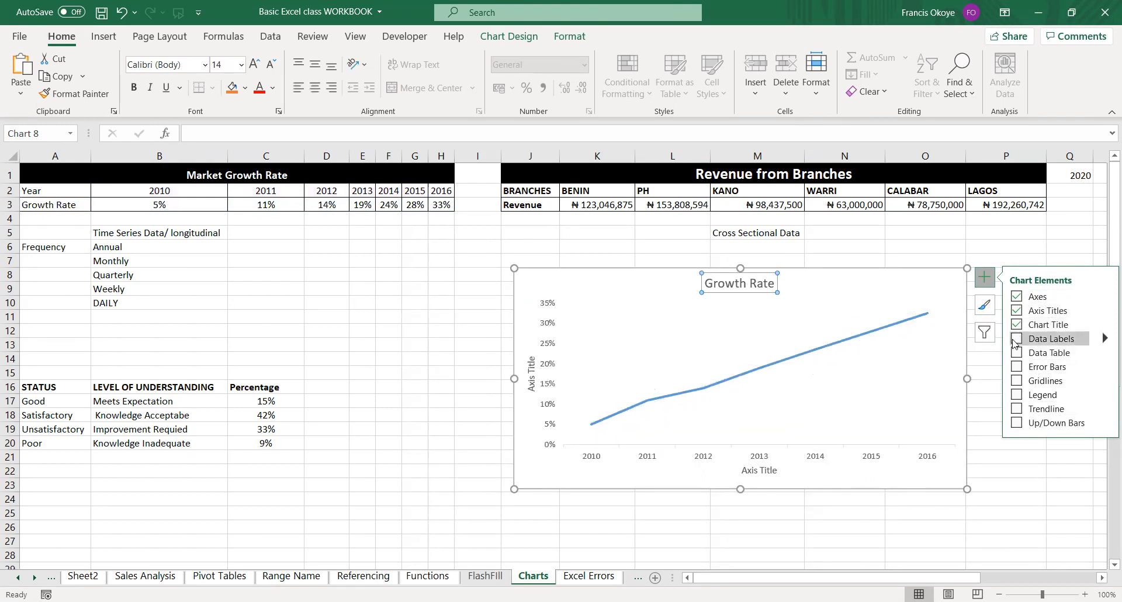
Move the Growth Rate chart across the sheet so it spans columns D to M, starting at row 8.
{"action": "left_click", "coordinate": [892, 376]}
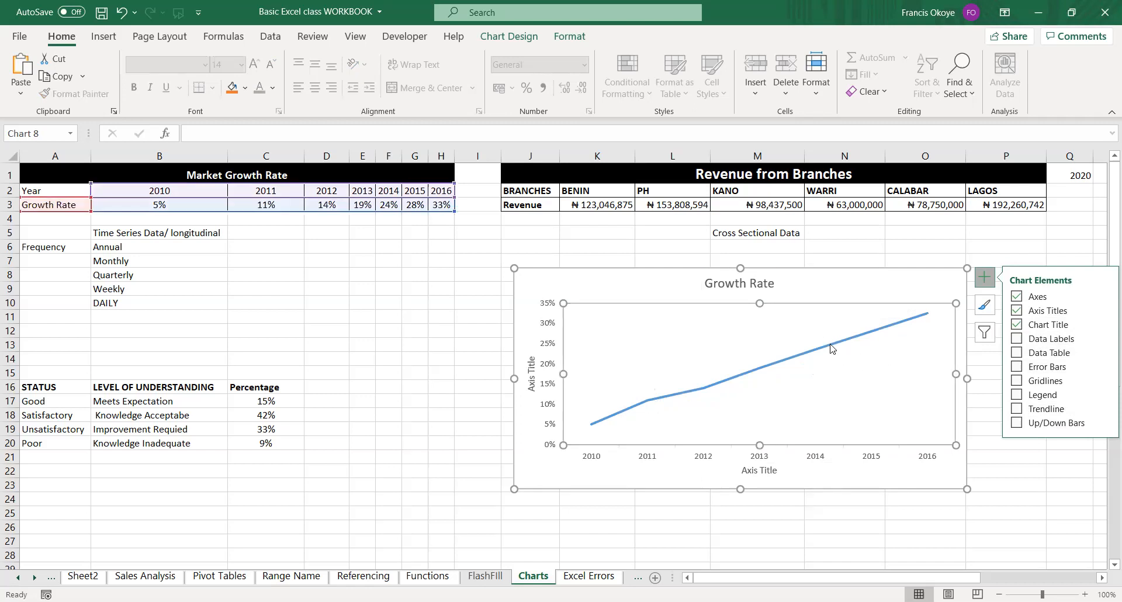
{"action": "left_click", "coordinate": [836, 345]}
{"action": "left_click_drag", "start_coordinate": [853, 282], "coordinate": [655, 290]}
Try to recolour the Growth Rate line by applying the standard Orange fill to the series.
{"action": "left_click", "coordinate": [622, 362]}
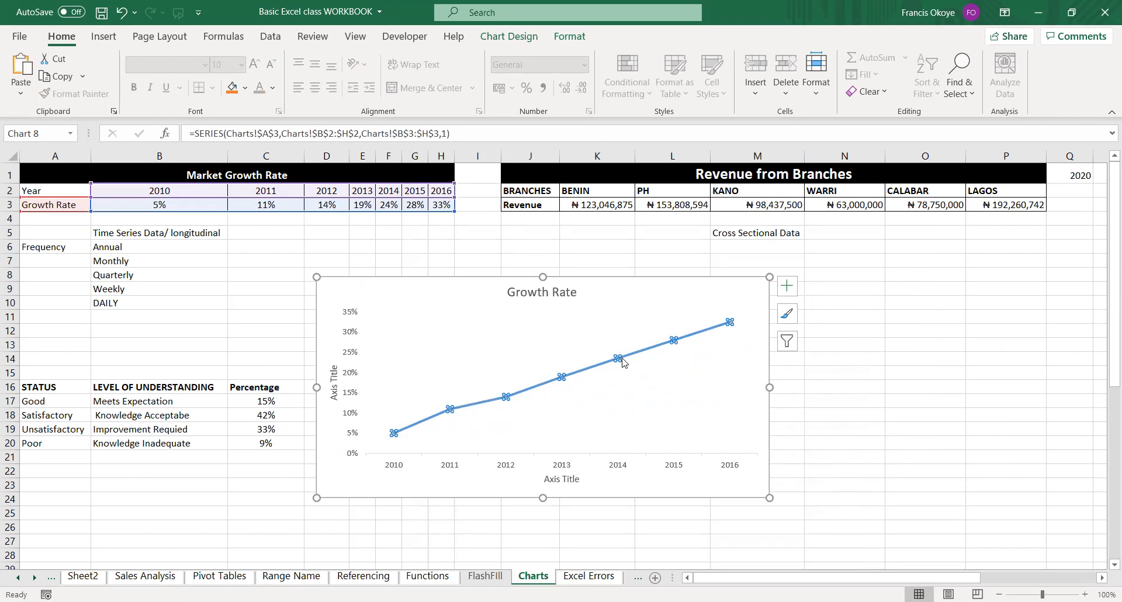
{"action": "right_click", "coordinate": [622, 361]}
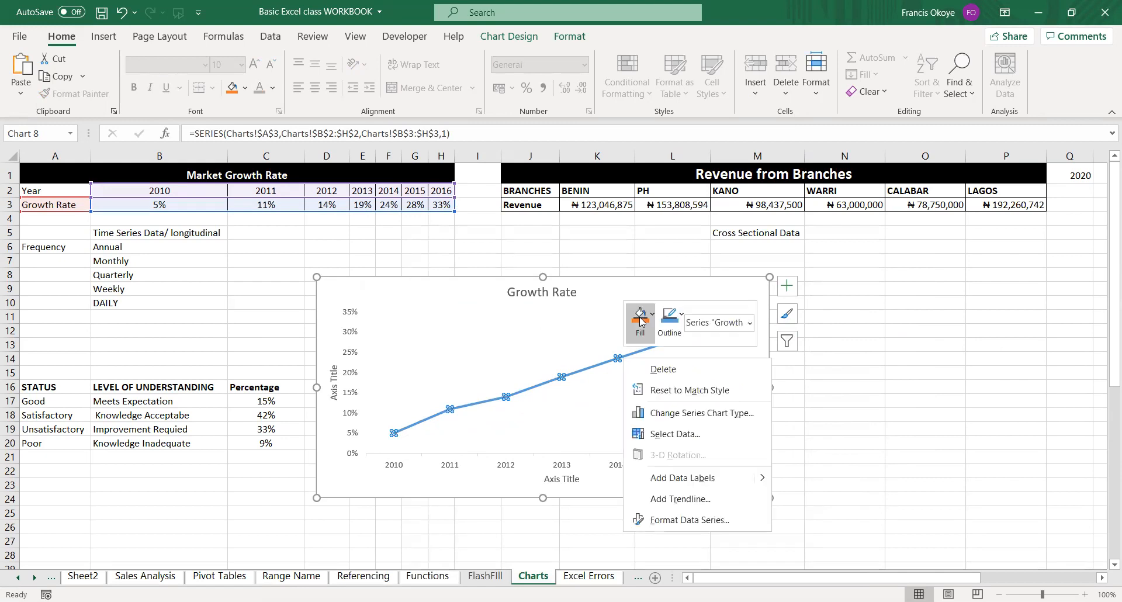
{"action": "left_click", "coordinate": [641, 320]}
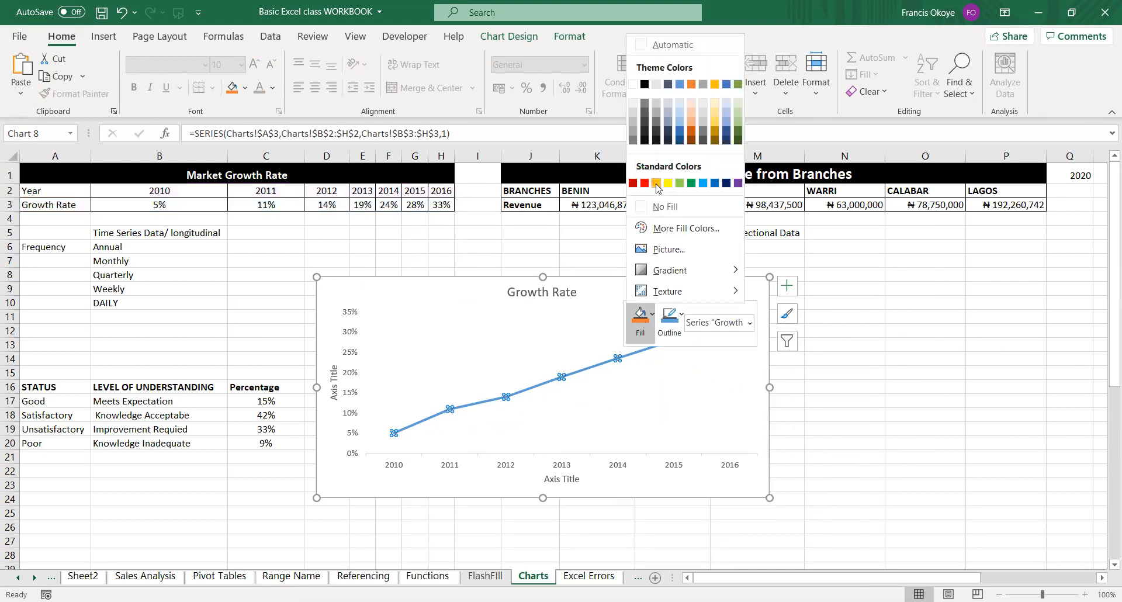
{"action": "left_click", "coordinate": [657, 185]}
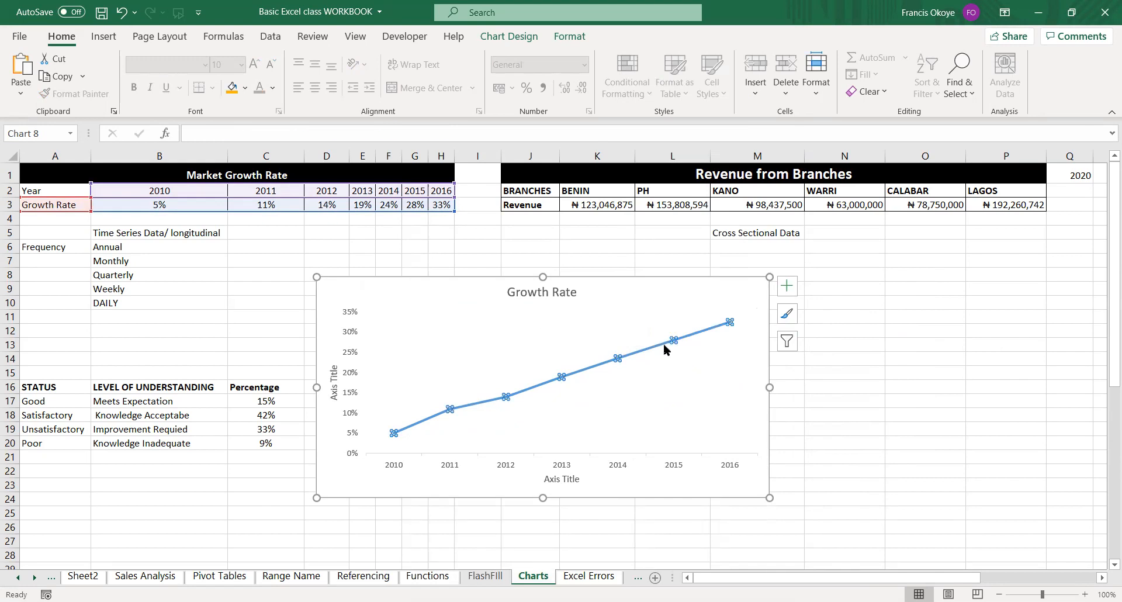
{"action": "left_click", "coordinate": [664, 342]}
{"action": "right_click", "coordinate": [663, 344]}
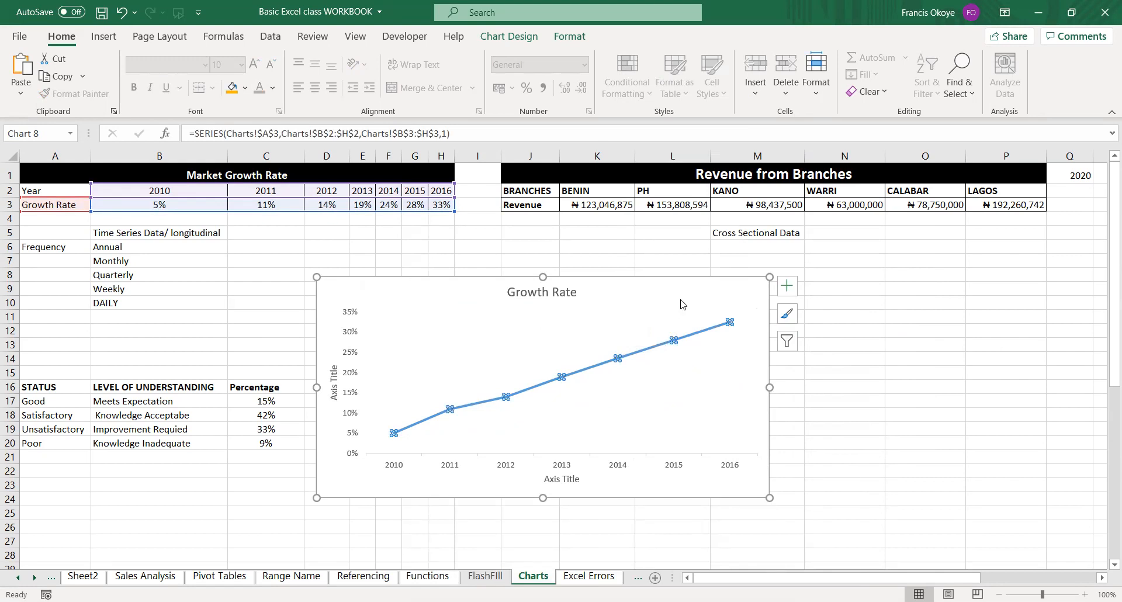
Examine the chart styles available for the Growth Rate chart.
{"action": "left_click", "coordinate": [825, 347]}
{"action": "left_click", "coordinate": [788, 315]}
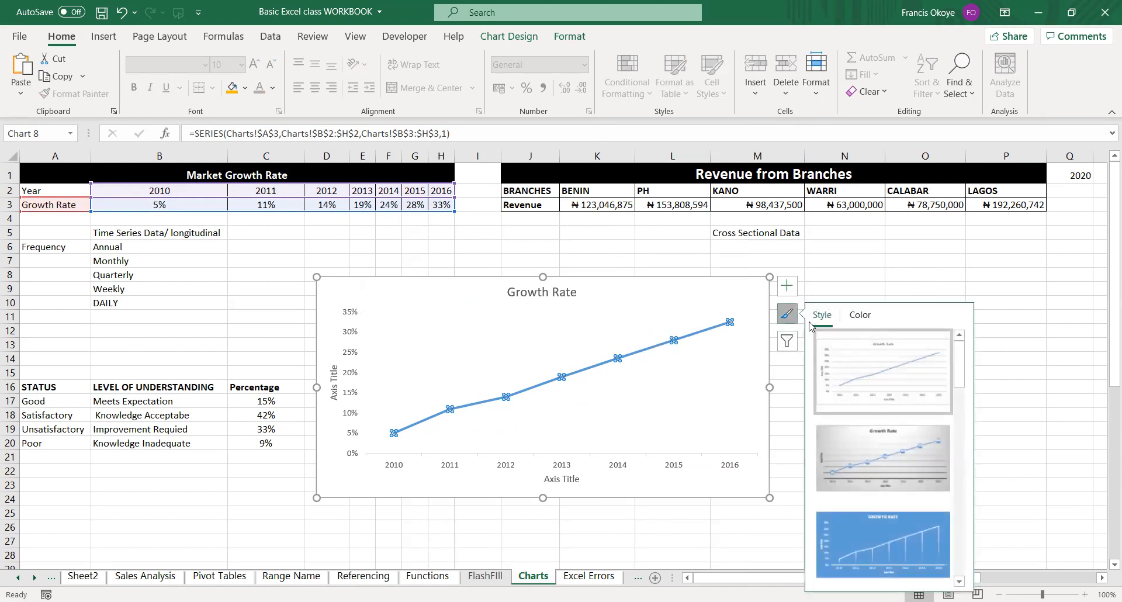
{"action": "mouse_move", "coordinate": [963, 345]}
{"action": "left_mouse_down"}
{"action": "mouse_move", "coordinate": [961, 514]}
{"action": "mouse_move", "coordinate": [971, 338]}
{"action": "left_mouse_up"}
{"action": "left_click", "coordinate": [692, 342]}
{"action": "mouse_move", "coordinate": [686, 341]}
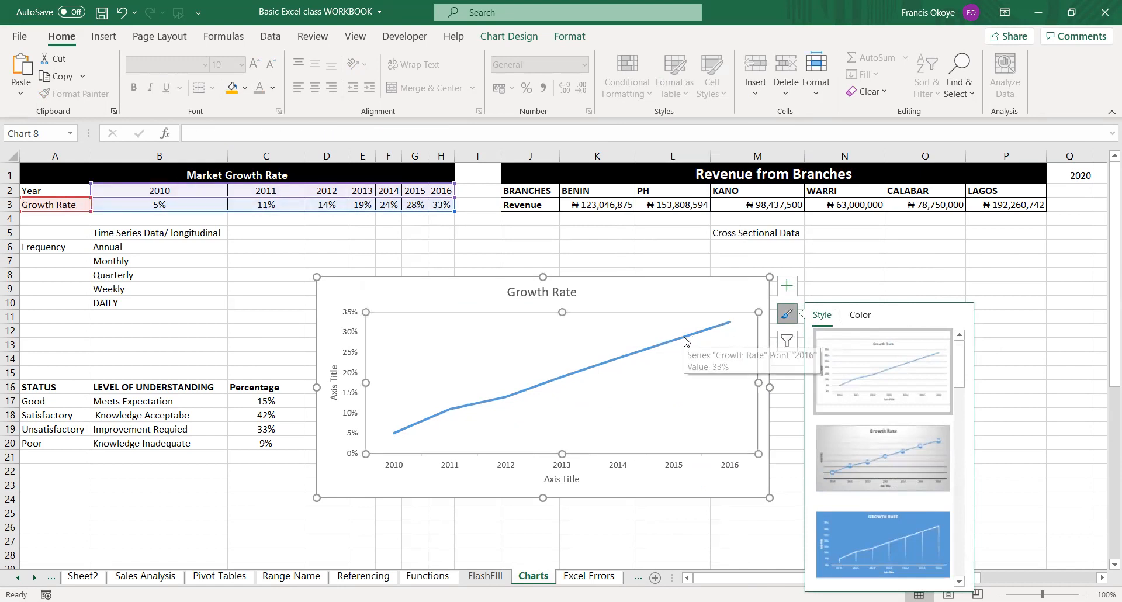
{"action": "right_click", "coordinate": [685, 338]}
{"action": "left_click", "coordinate": [702, 300]}
{"action": "left_click", "coordinate": [522, 374]}
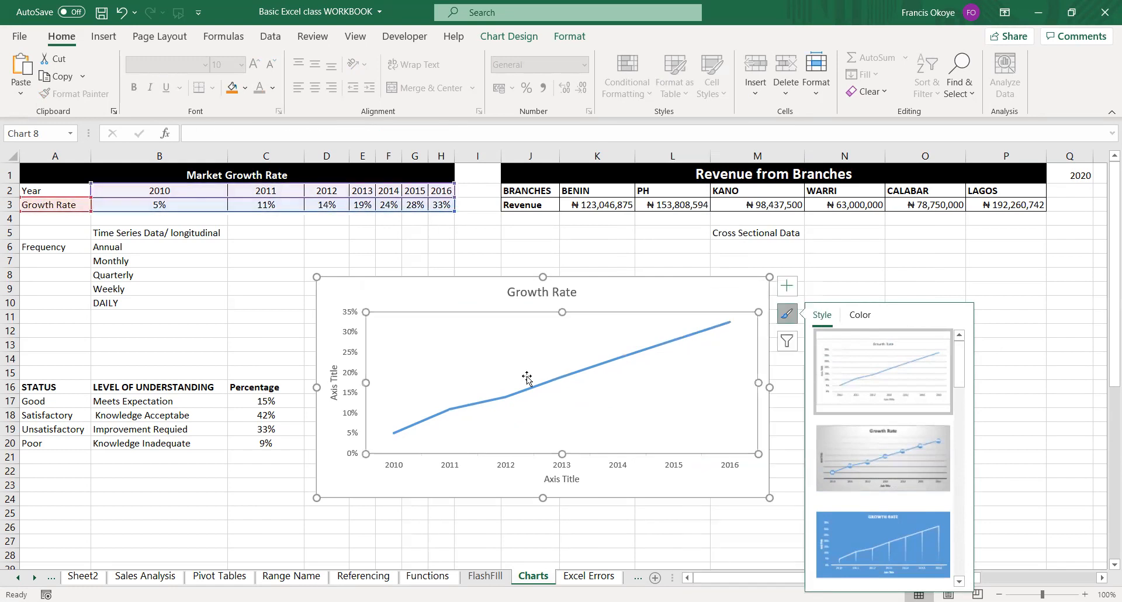
{"action": "left_click", "coordinate": [870, 288]}
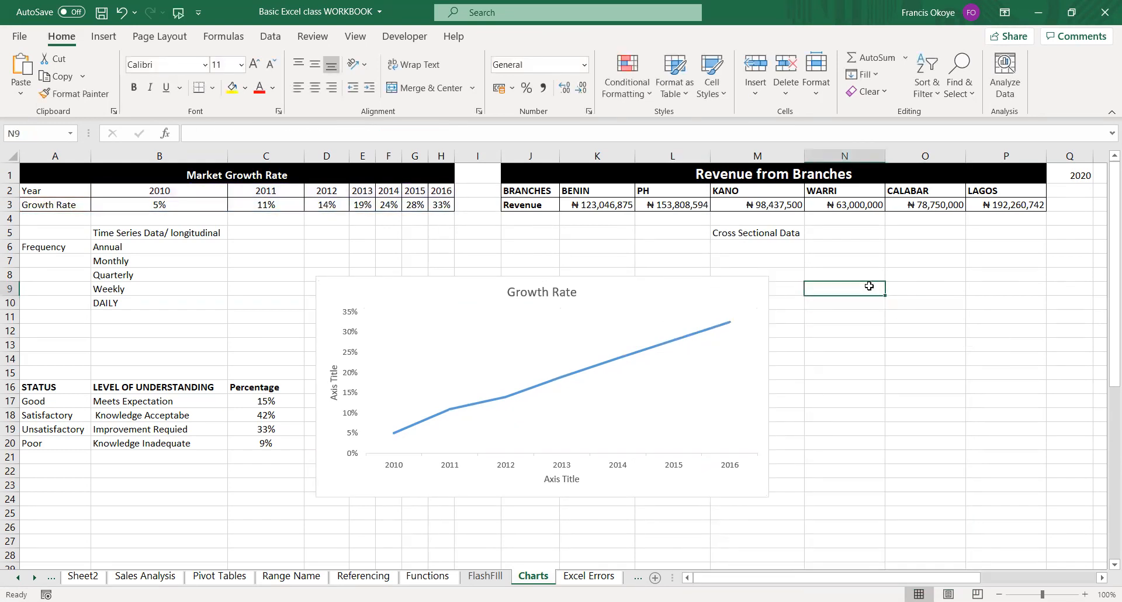
{"action": "left_click", "coordinate": [596, 365]}
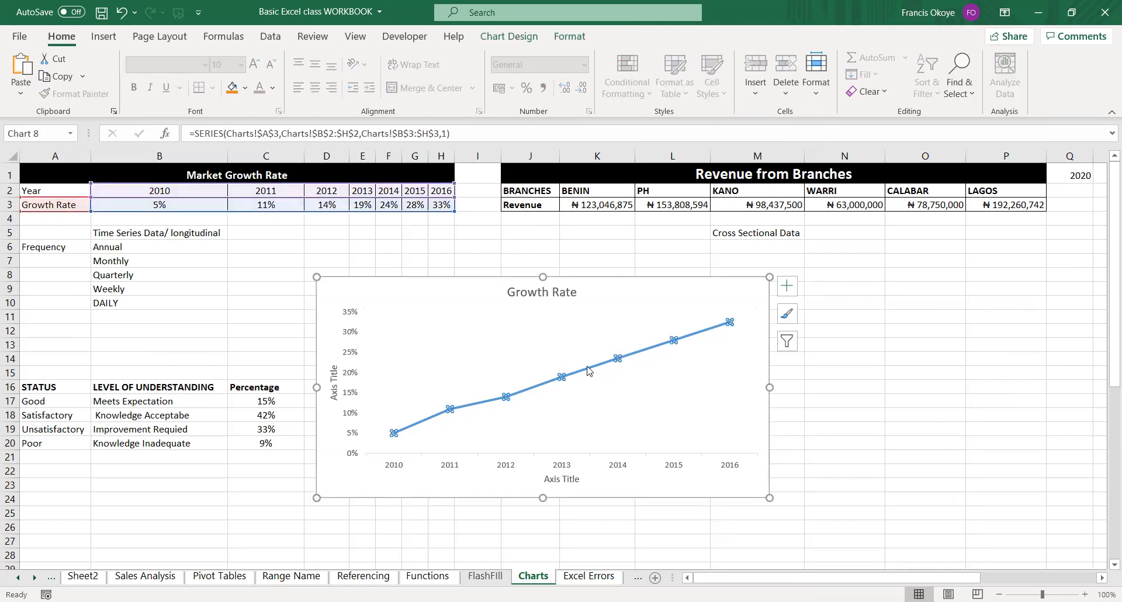
{"action": "right_click", "coordinate": [588, 370]}
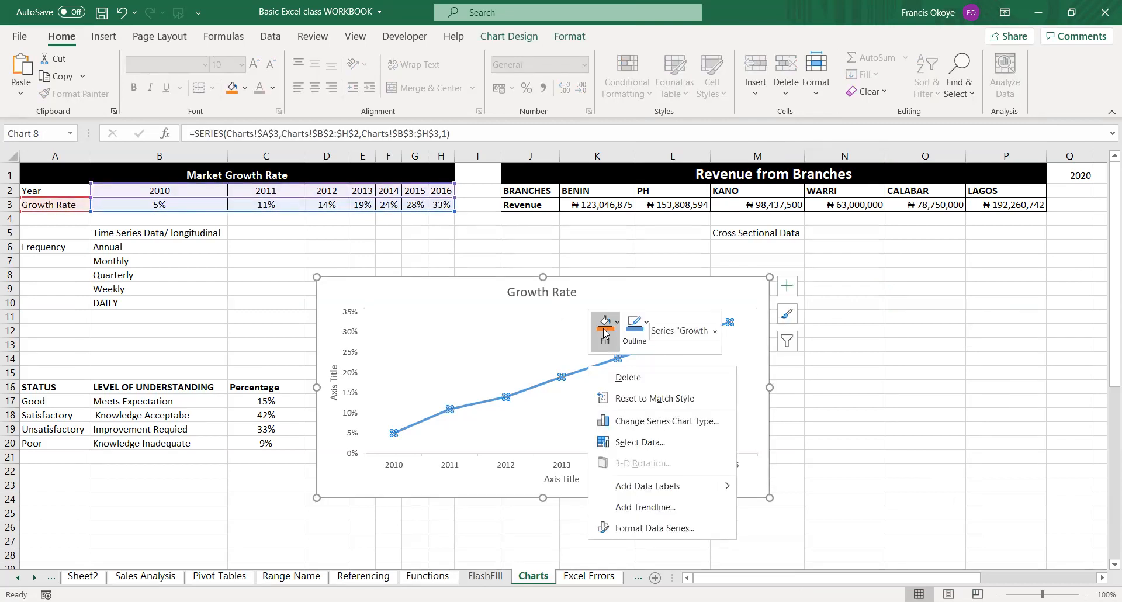
{"action": "left_click", "coordinate": [605, 332]}
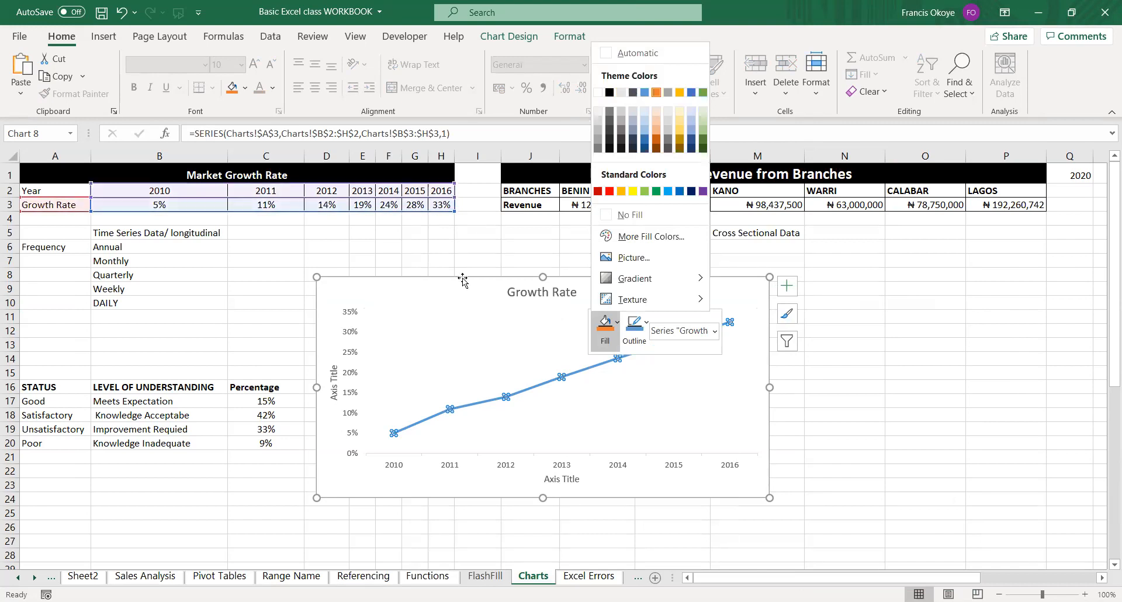
Change the Growth Rate chart's colours to the third Colorful palette, which begins with orange.
{"action": "left_click", "coordinate": [500, 35]}
{"action": "left_click", "coordinate": [501, 36]}
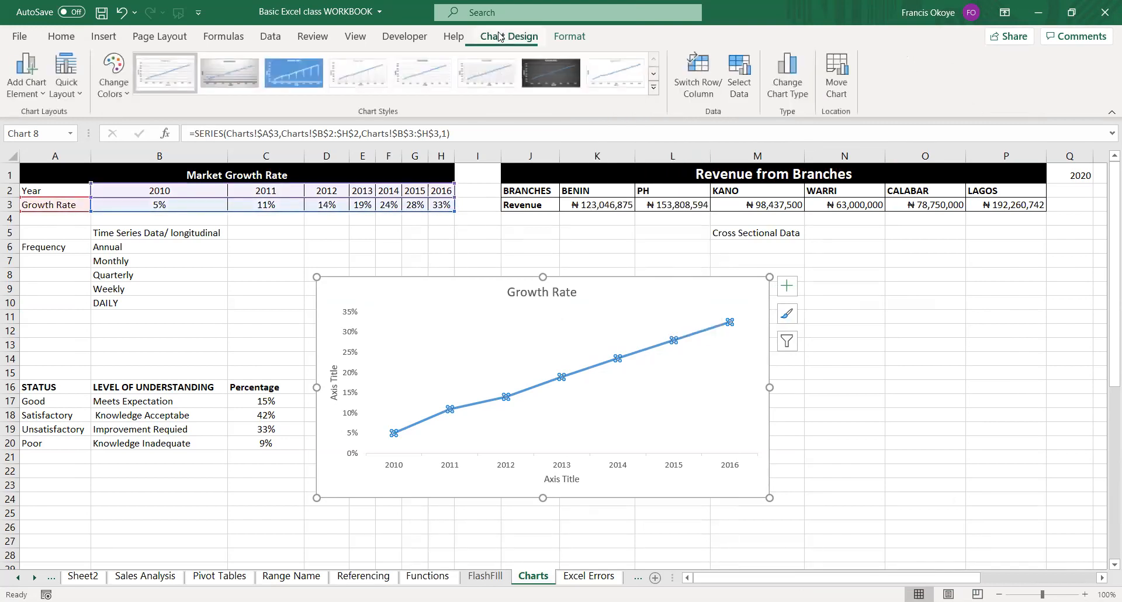
{"action": "left_click", "coordinate": [112, 89]}
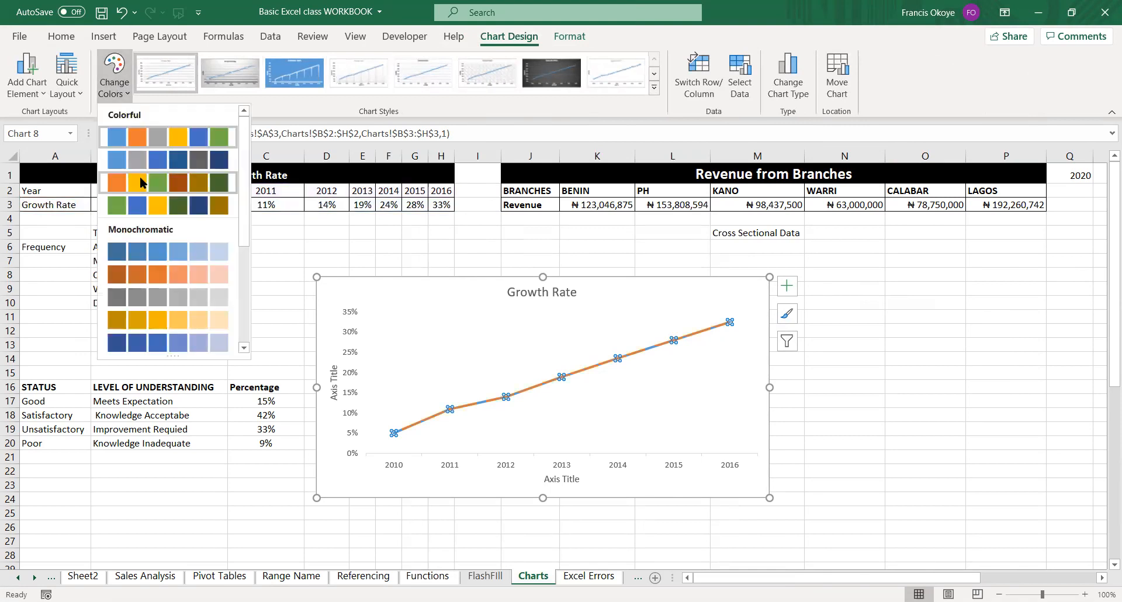
{"action": "left_click", "coordinate": [143, 179]}
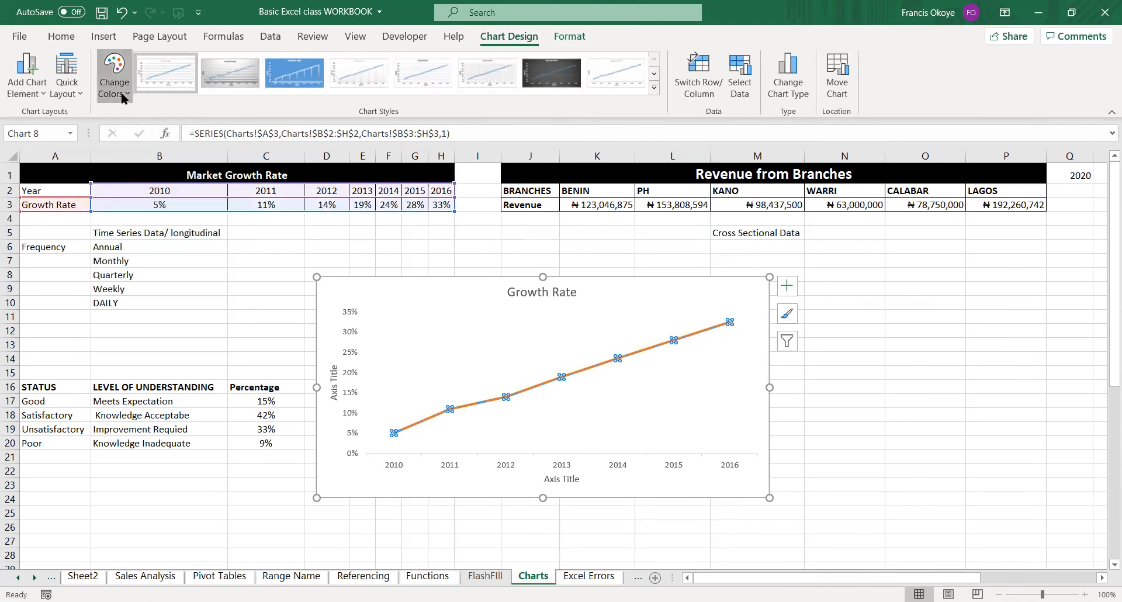
{"action": "left_click", "coordinate": [124, 98]}
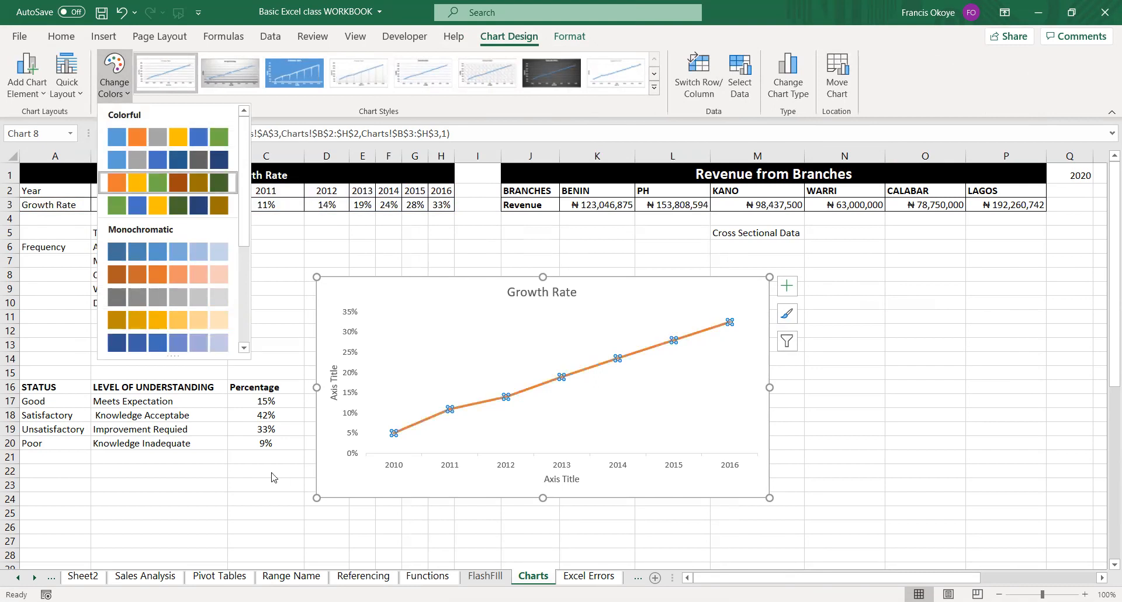
{"action": "left_click", "coordinate": [664, 405]}
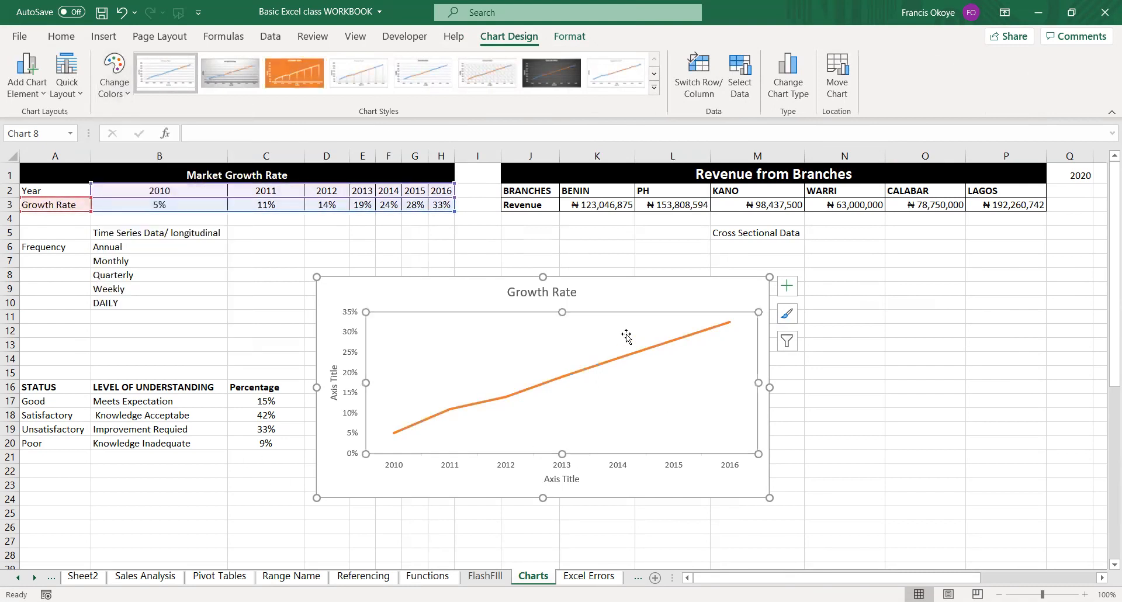
Try to recolour the Growth Rate line by applying a blue theme fill to the series.
{"action": "left_click", "coordinate": [620, 356]}
{"action": "right_click", "coordinate": [621, 356]}
{"action": "left_click", "coordinate": [652, 325]}
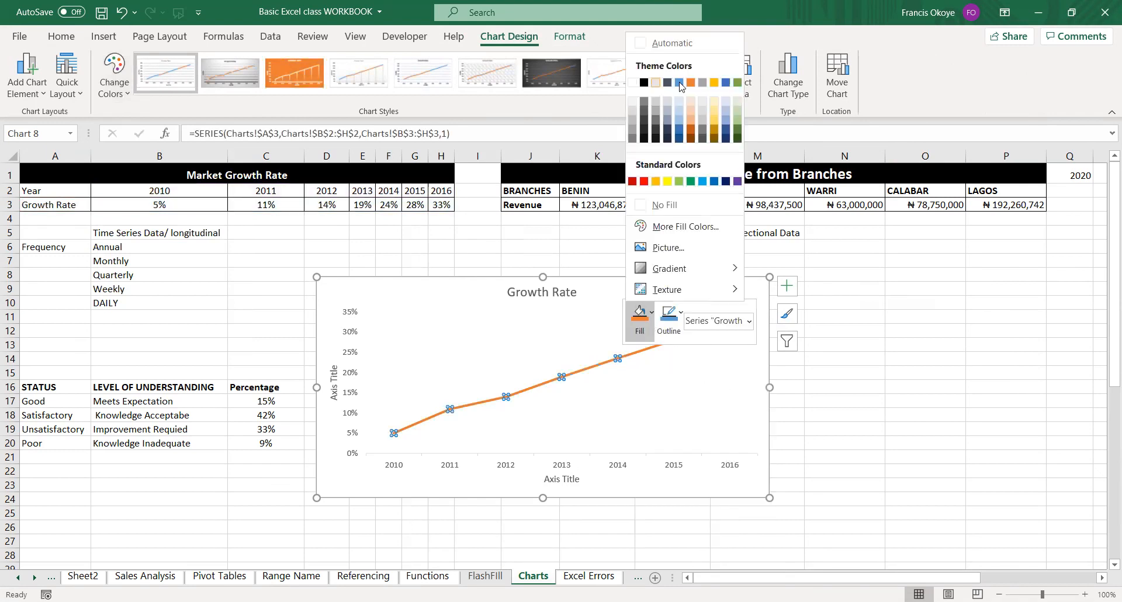
{"action": "left_click", "coordinate": [678, 413]}
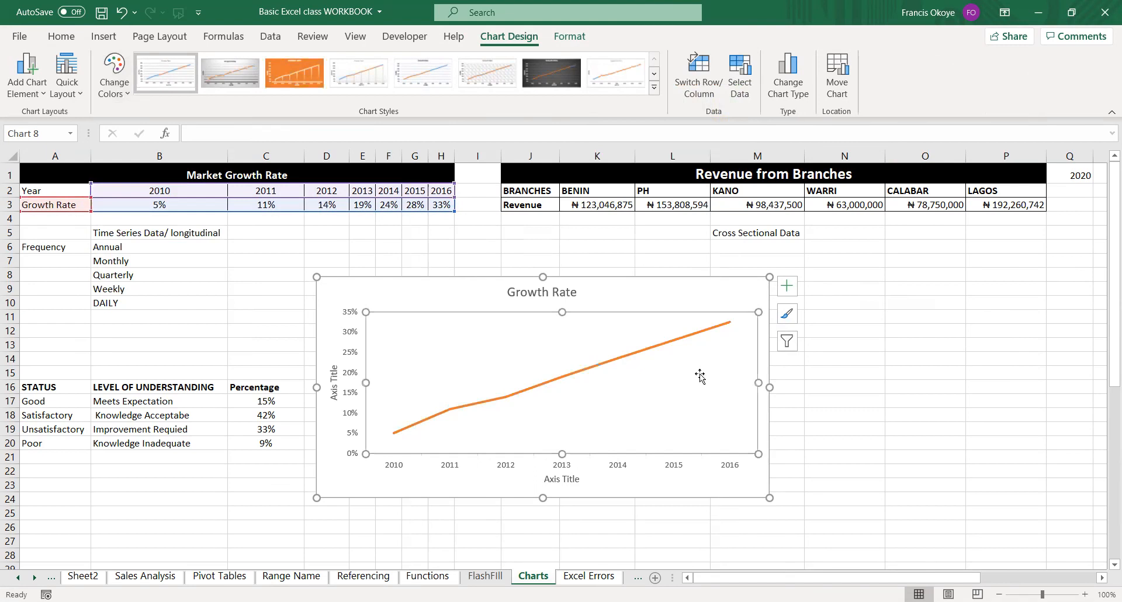
{"action": "left_click", "coordinate": [806, 412]}
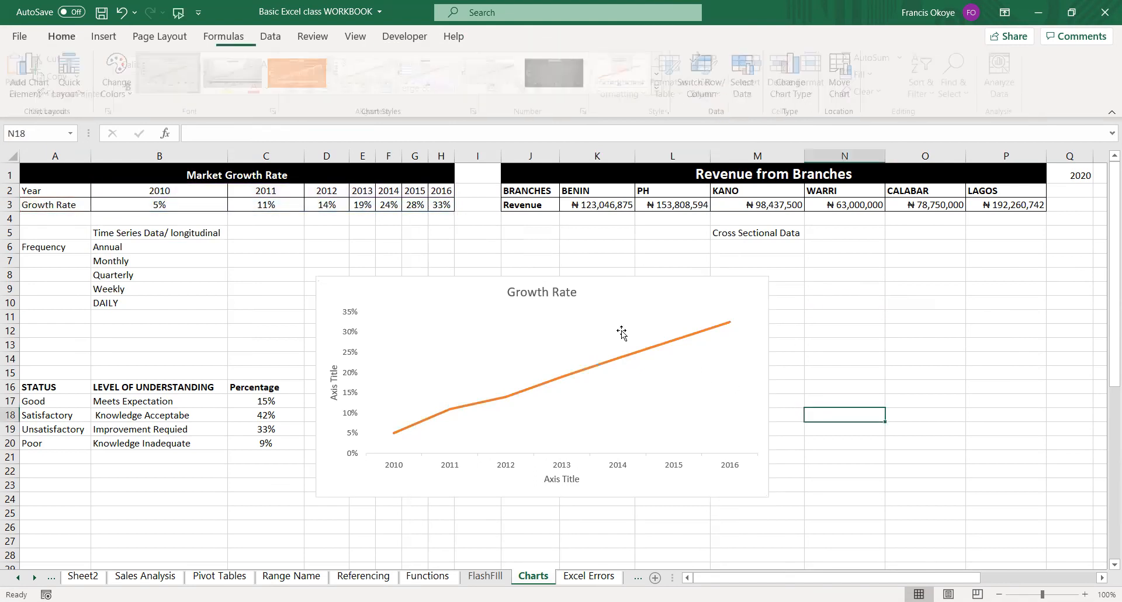
{"action": "left_click", "coordinate": [602, 369]}
{"action": "right_click", "coordinate": [602, 367]}
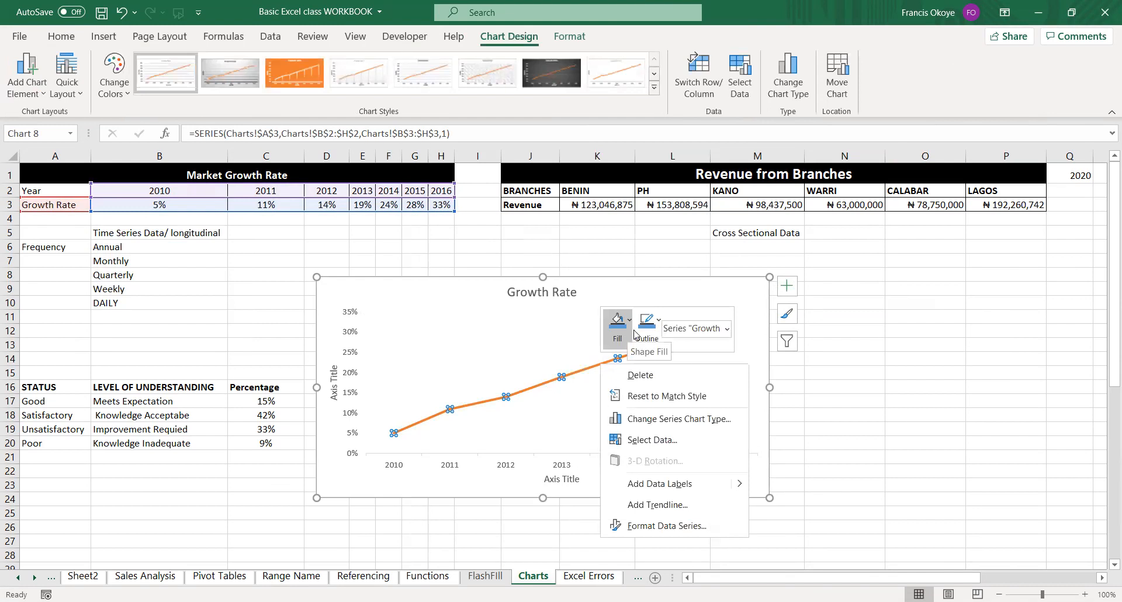
{"action": "left_click", "coordinate": [536, 333]}
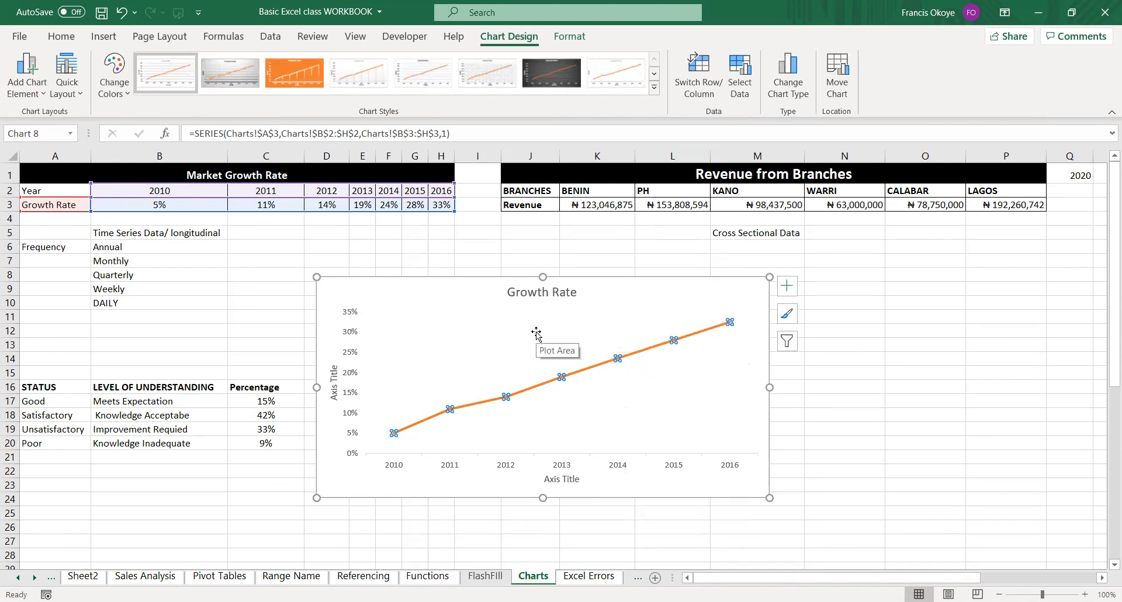
{"action": "key", "text": "Escape"}
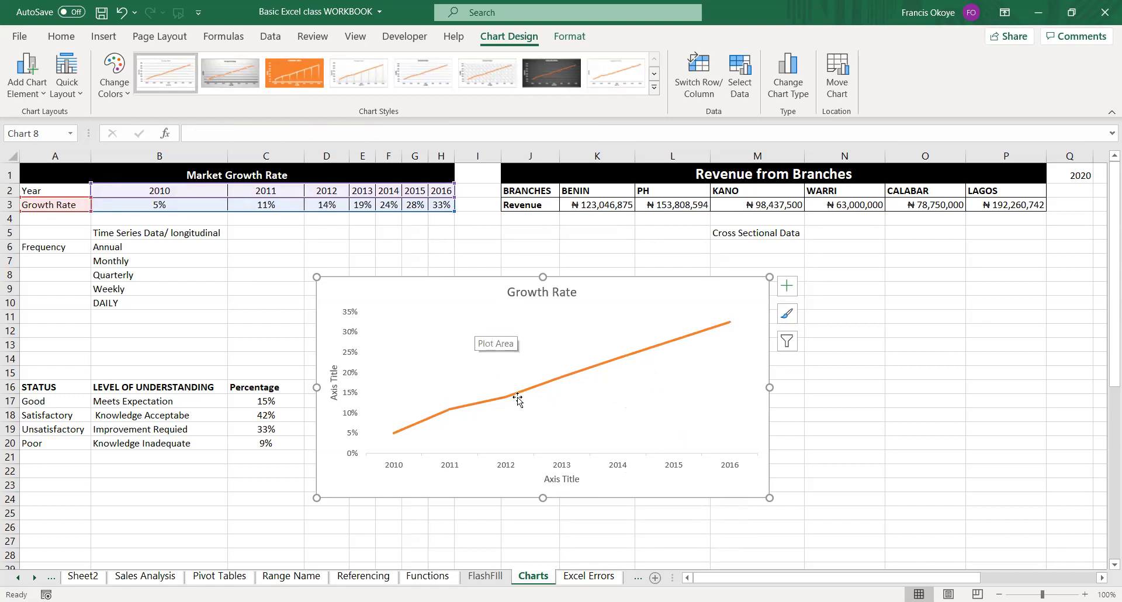
Delete the Growth Rate chart from the sheet.
{"action": "mouse_move", "coordinate": [522, 395]}
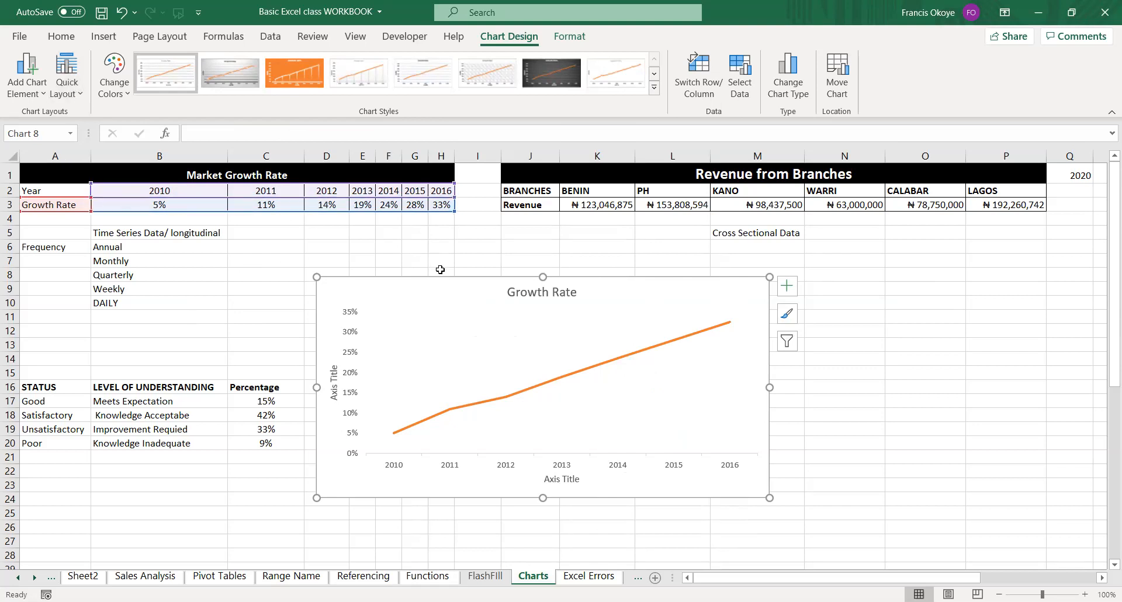
{"action": "key", "text": "Delete"}
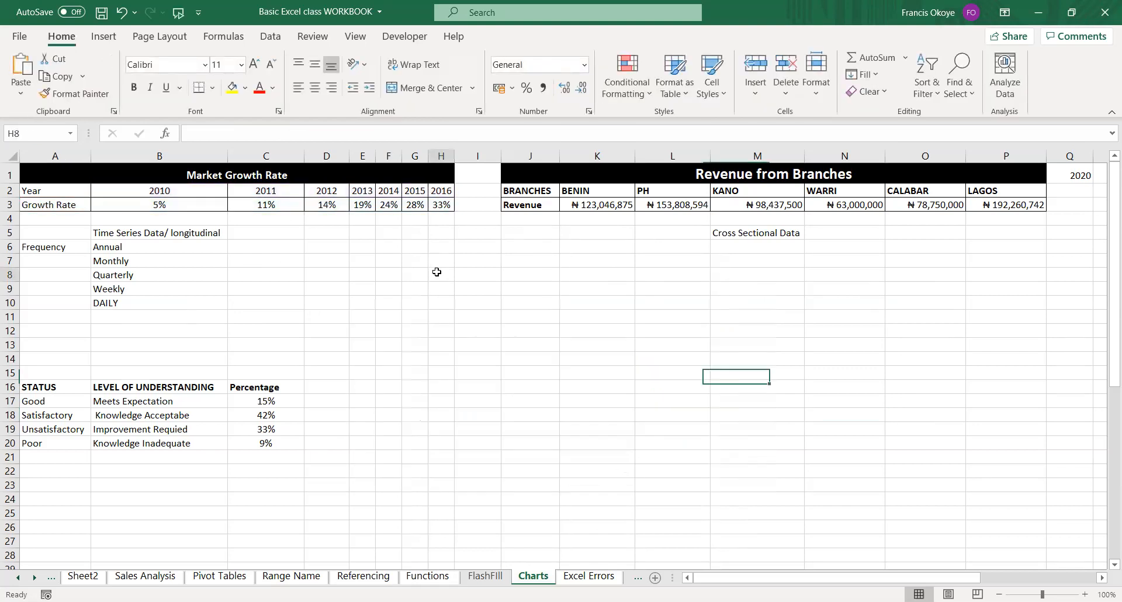
{"action": "left_click", "coordinate": [439, 273]}
Copy the Year and Growth Rate rows A2:H3 to cell I10 and autofit column I to its contents.
{"action": "left_click_drag", "start_coordinate": [56, 192], "coordinate": [437, 205]}
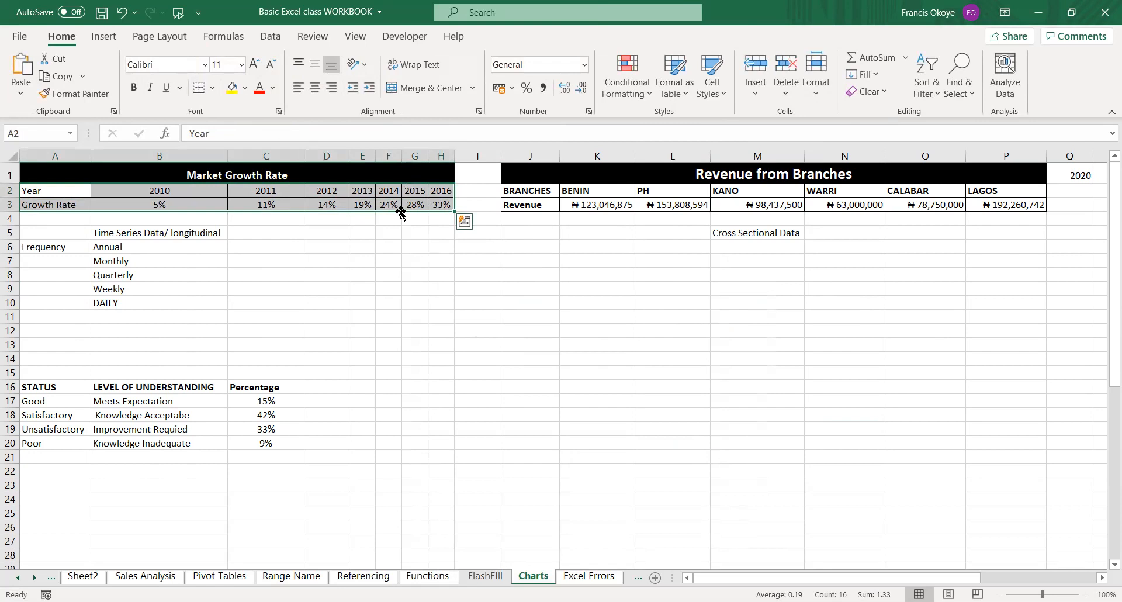
{"action": "key", "text": "ctrl+c"}
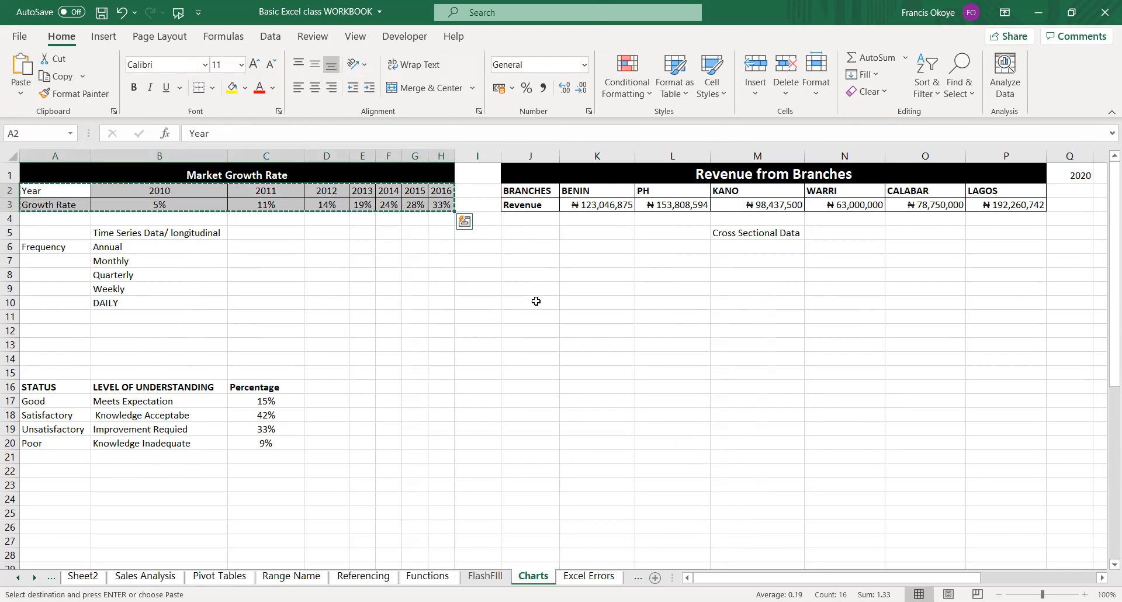
{"action": "left_click", "coordinate": [476, 302]}
{"action": "key", "text": "ctrl+v"}
{"action": "key", "text": "Escape"}
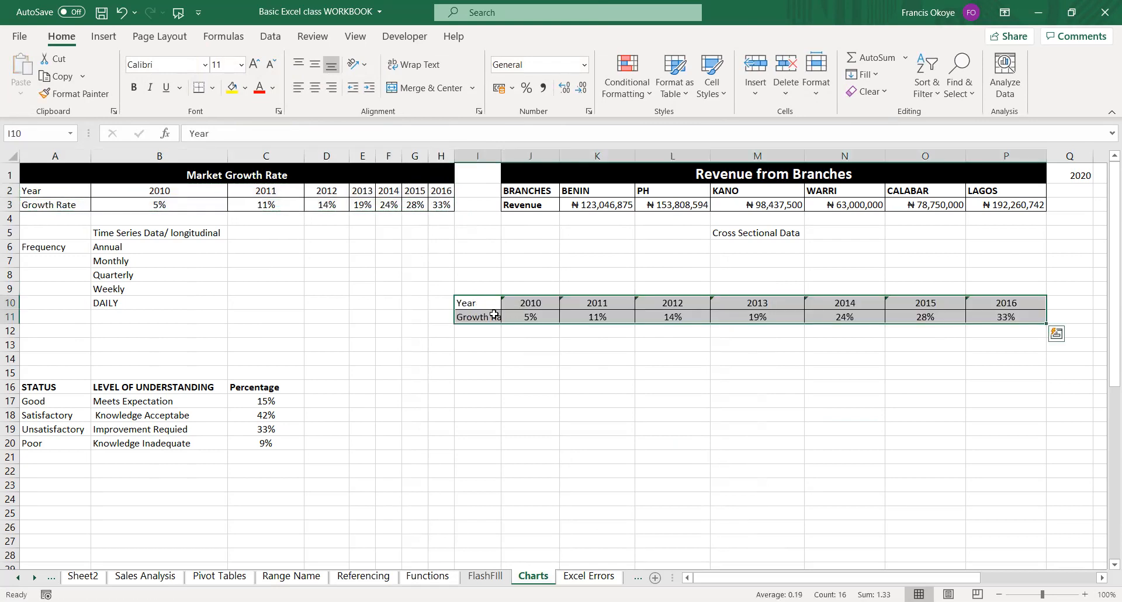
{"action": "double_click", "coordinate": [507, 154]}
{"action": "left_click_drag", "start_coordinate": [479, 303], "coordinate": [988, 314]}
{"action": "left_click", "coordinate": [715, 343]}
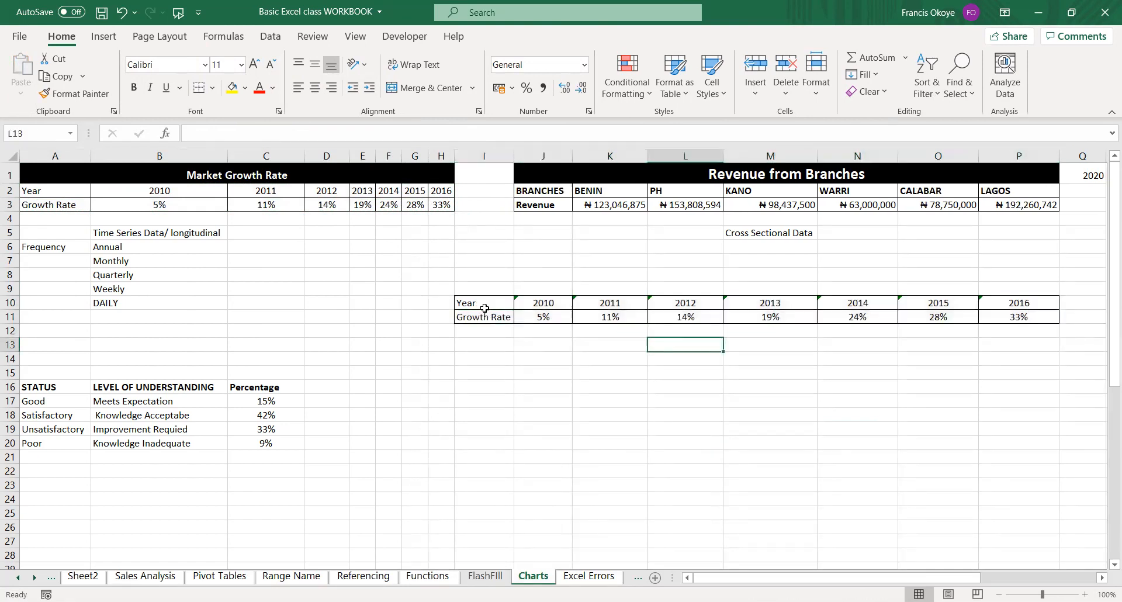
Clear the Year label in I10 and select the copied growth rate table I10:P11.
{"action": "left_click", "coordinate": [484, 308]}
{"action": "key", "text": "Delete"}
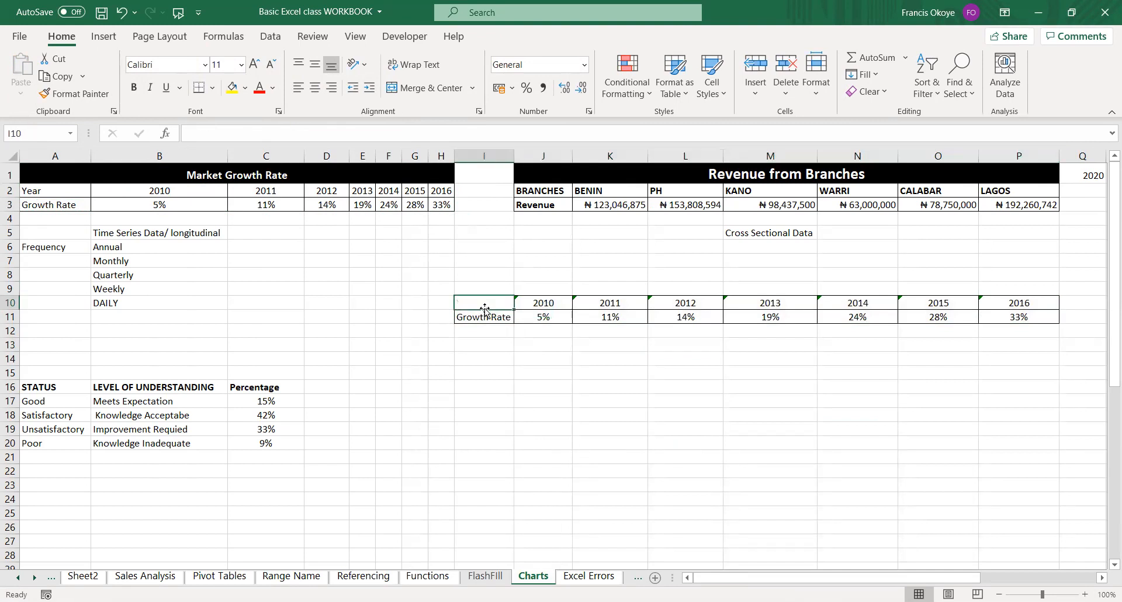
{"action": "left_click_drag", "start_coordinate": [485, 308], "coordinate": [1052, 318]}
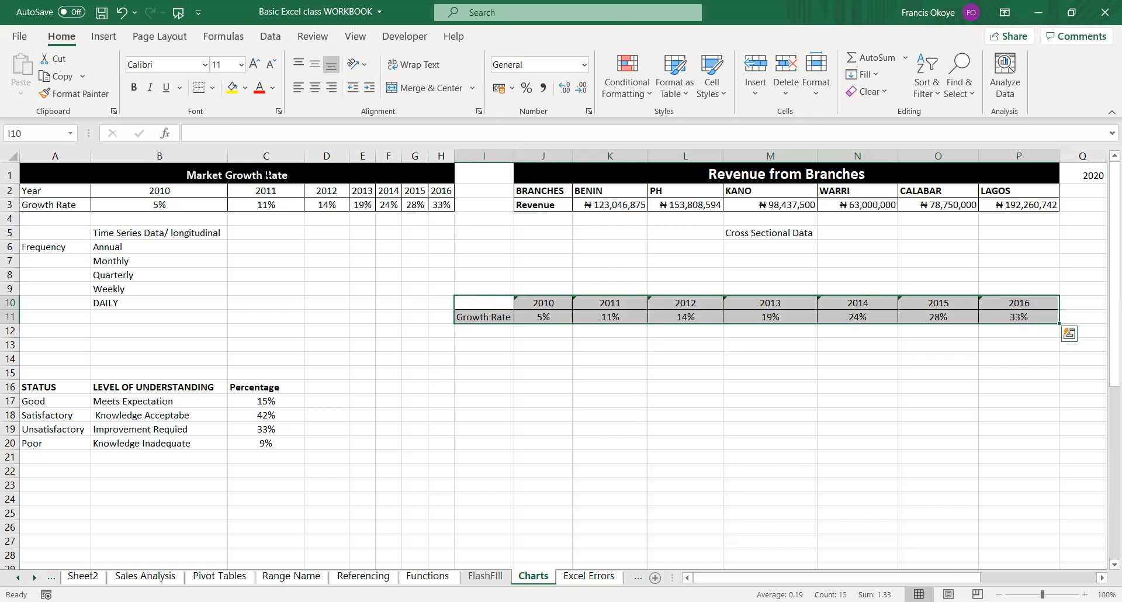
Insert a line chart from the copied growth rate table I10:P11 and move it below the table.
{"action": "left_click", "coordinate": [103, 36]}
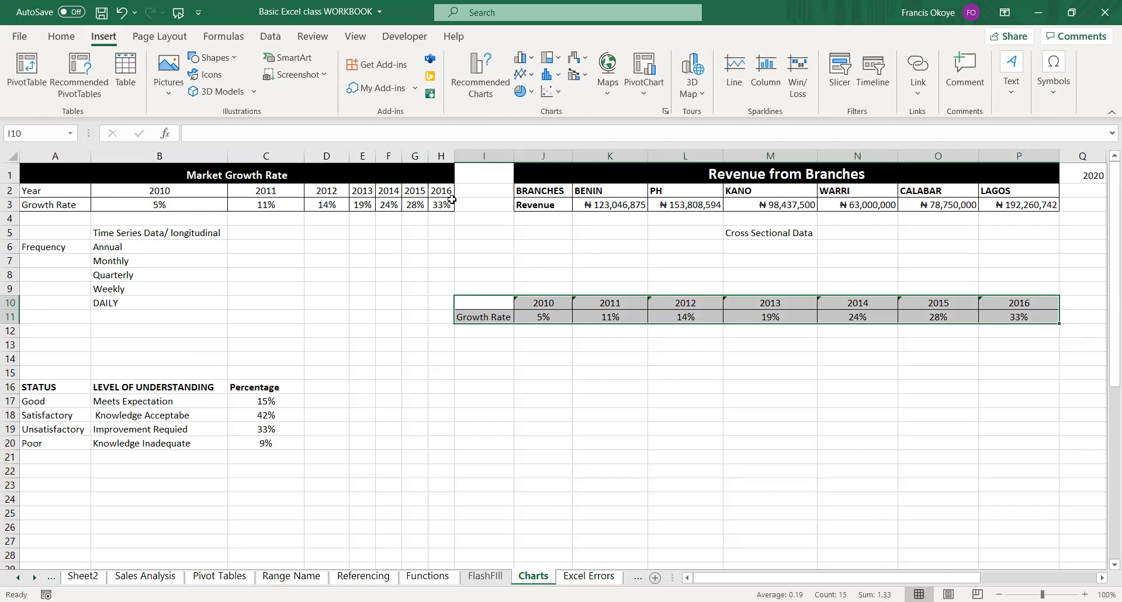
{"action": "left_click", "coordinate": [485, 302]}
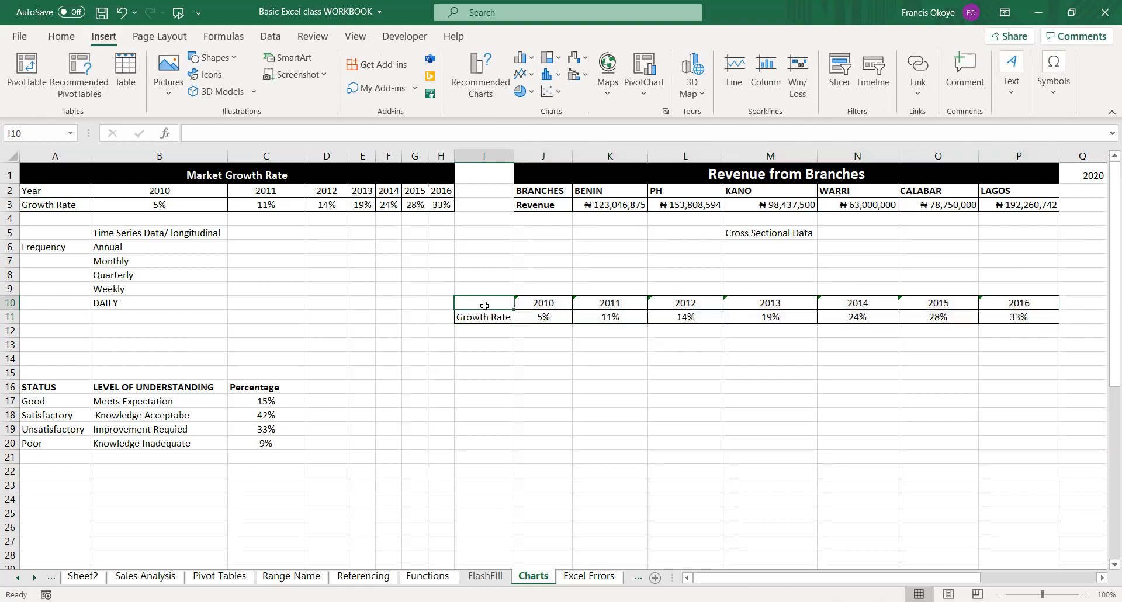
{"action": "left_click_drag", "start_coordinate": [484, 302], "coordinate": [1020, 316]}
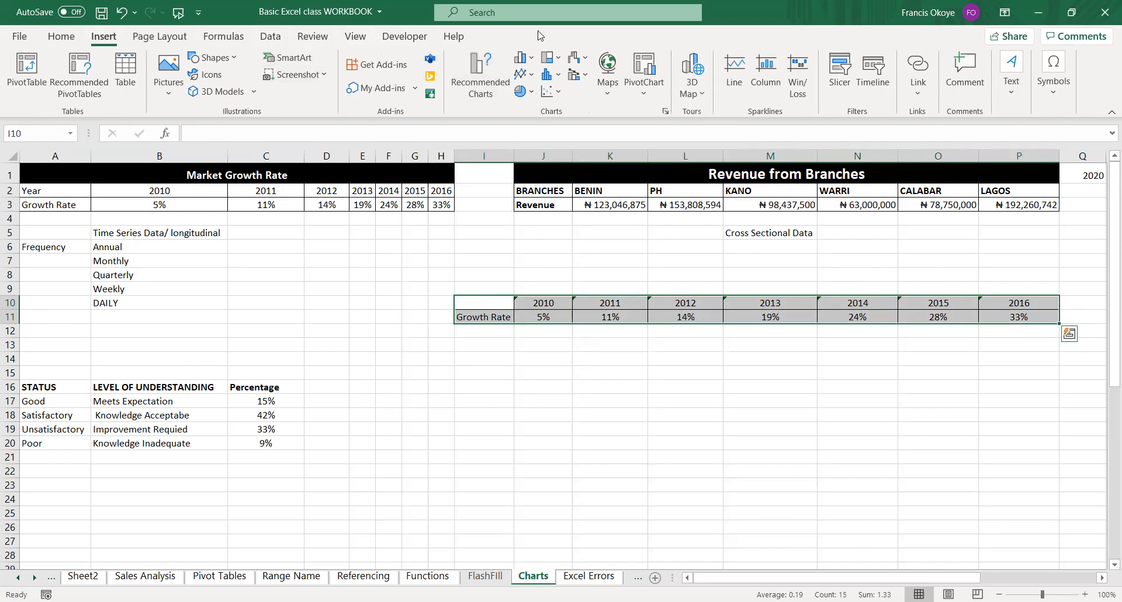
{"action": "left_click", "coordinate": [526, 77]}
{"action": "left_click_drag", "start_coordinate": [736, 366], "coordinate": [774, 362]}
{"action": "left_click_drag", "start_coordinate": [707, 278], "coordinate": [727, 411]}
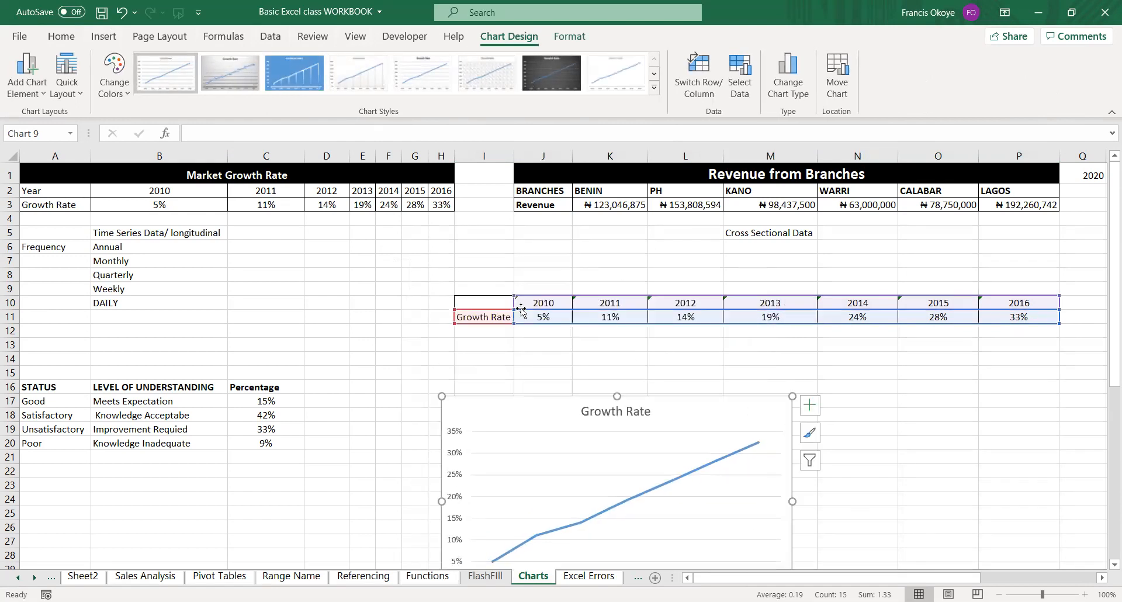
Undo the line chart and the copied growth rate table, including its column width change, and cancel the pending copy.
{"action": "left_click", "coordinate": [496, 305]}
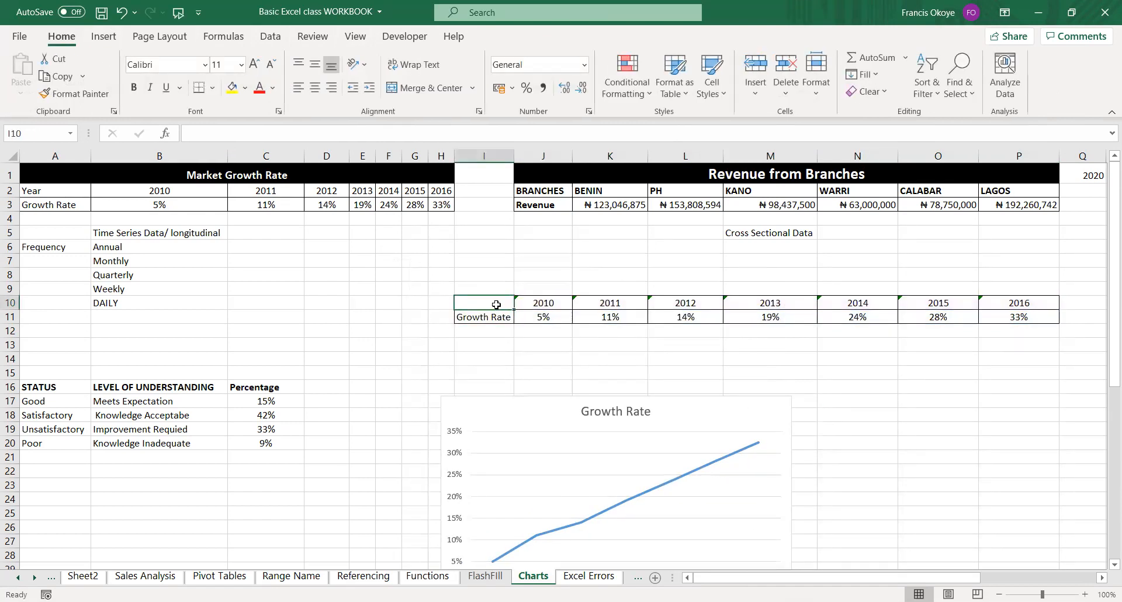
{"action": "key", "text": "ctrl+z"}
{"action": "key", "text": "ctrl+z"}
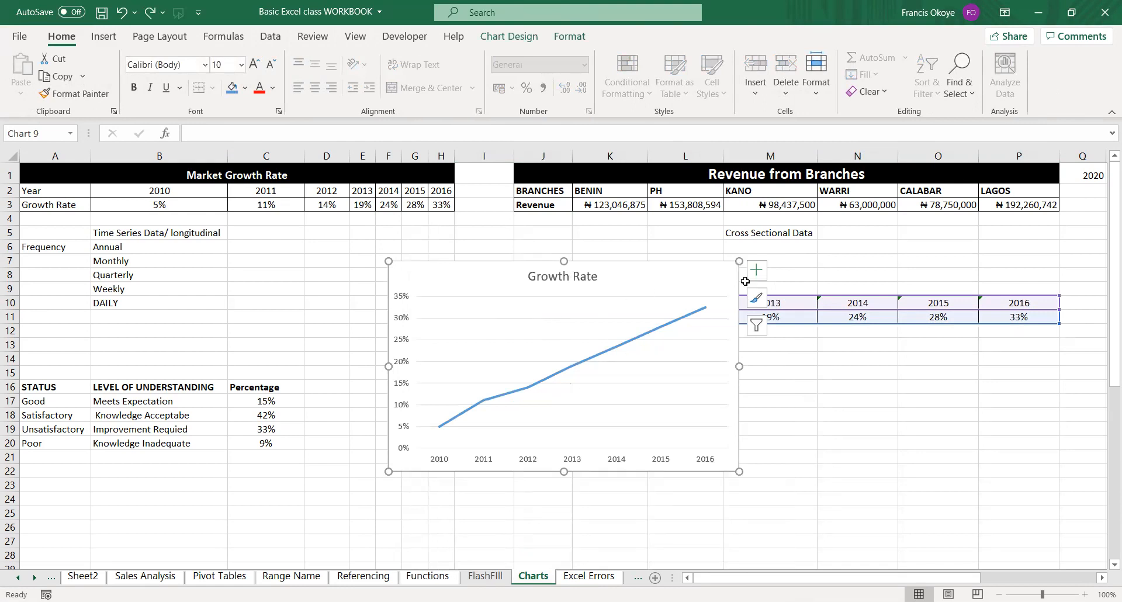
{"action": "key", "text": "ctrl+z"}
{"action": "key", "text": "ctrl+z"}
{"action": "key", "text": "ctrl+z"}
{"action": "key", "text": "ctrl+z"}
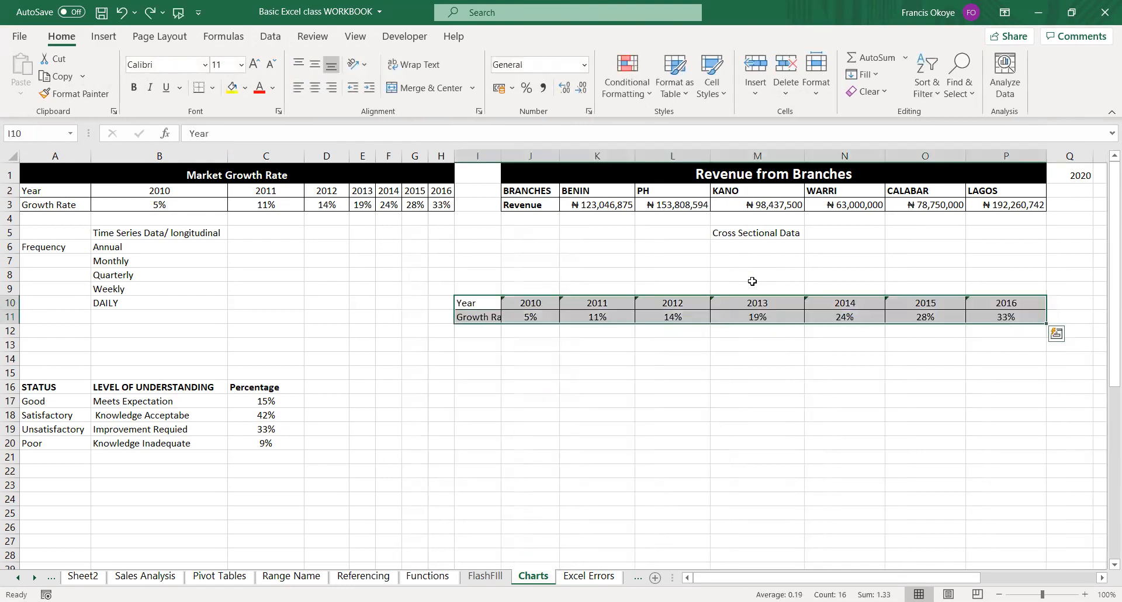
{"action": "left_click", "coordinate": [296, 302]}
{"action": "key", "text": "Escape"}
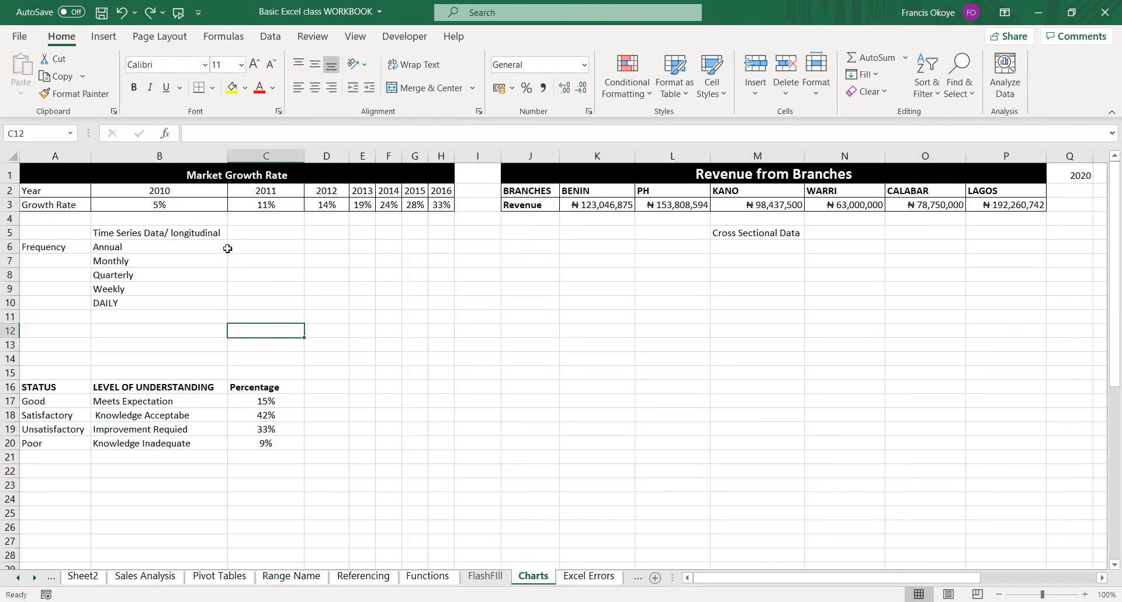
Insert a line chart from the original Year and Growth Rate rows A2:H3 and widen it.
{"action": "left_click", "coordinate": [38, 190]}
{"action": "left_click_drag", "start_coordinate": [177, 191], "coordinate": [450, 205]}
{"action": "left_click", "coordinate": [104, 37]}
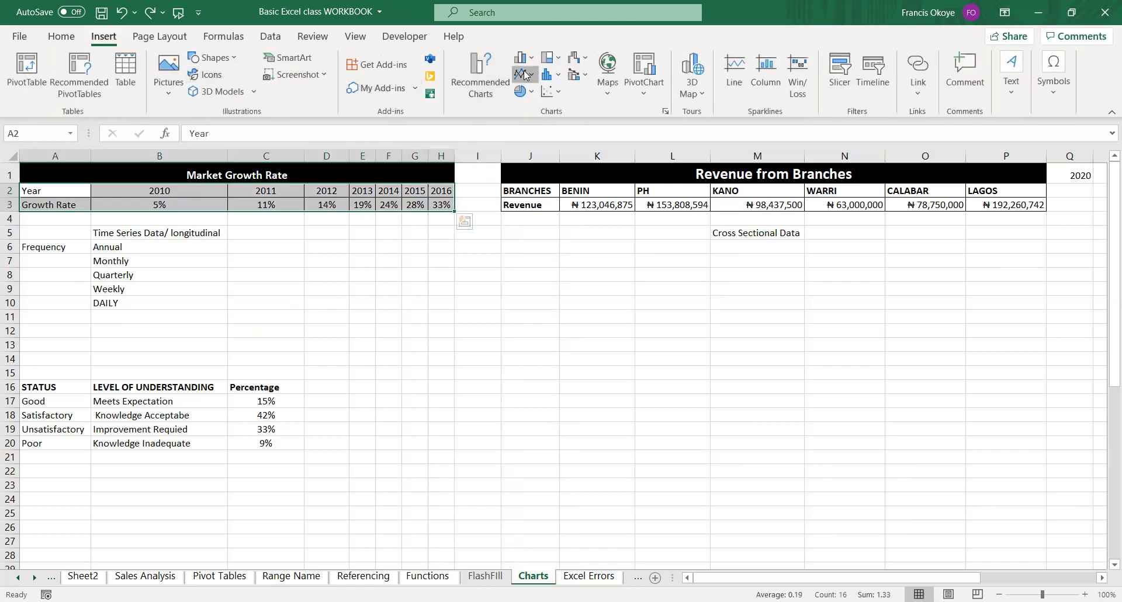
{"action": "left_click", "coordinate": [524, 74]}
{"action": "left_click_drag", "start_coordinate": [744, 366], "coordinate": [805, 367]}
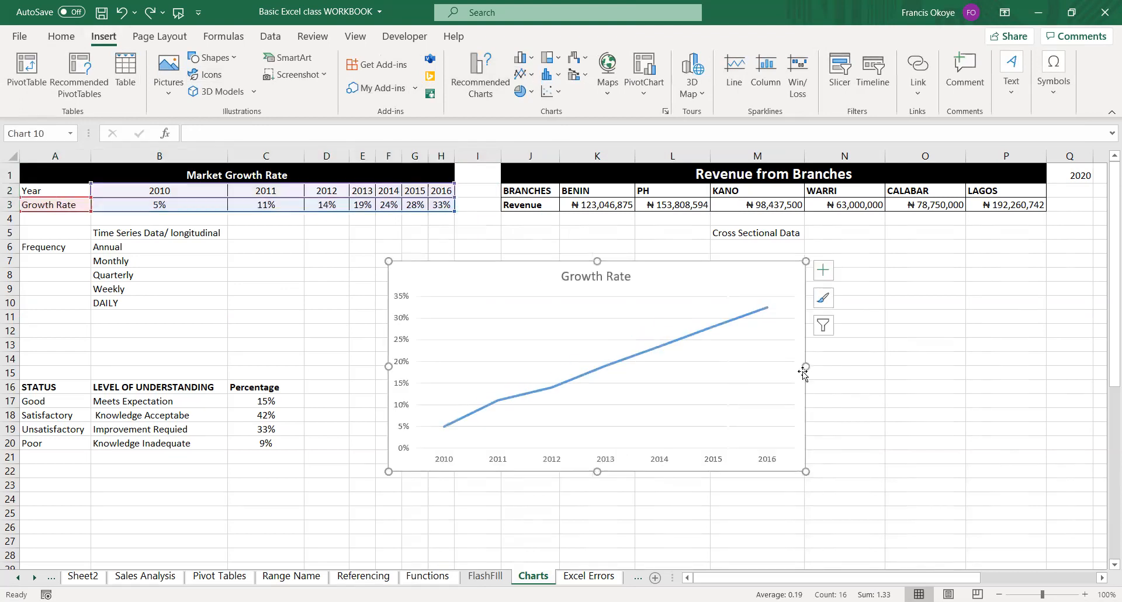
Remove the gridlines from the Growth Rate chart and add axis titles.
{"action": "left_click", "coordinate": [827, 270]}
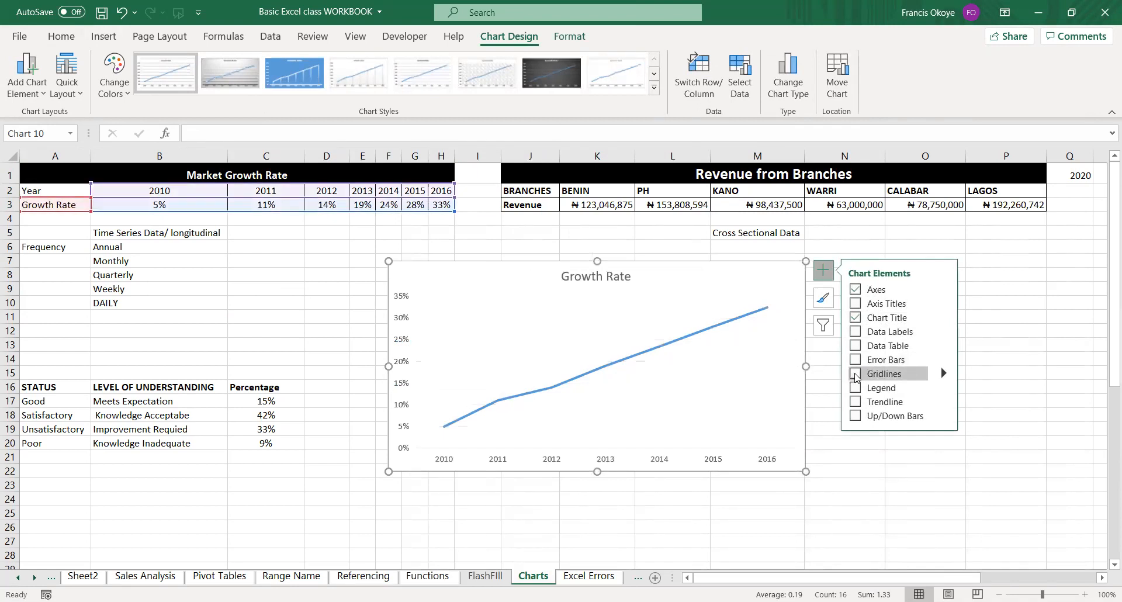
{"action": "left_click", "coordinate": [856, 303]}
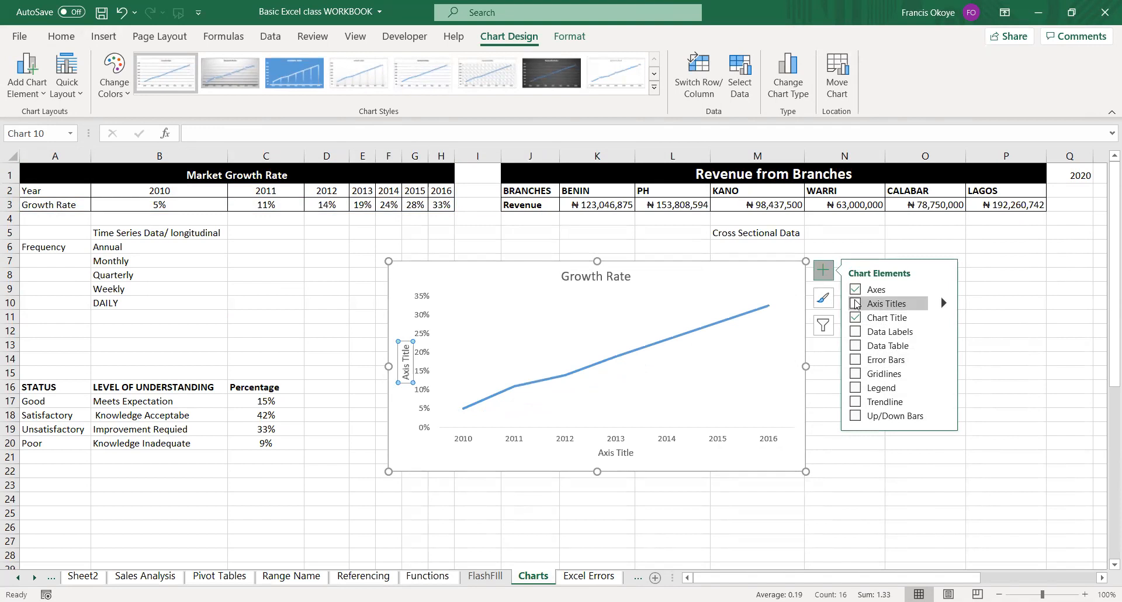
Change the chart's vertical axis title to "Market Growth Rate".
{"action": "left_click", "coordinate": [406, 375]}
{"action": "type", "text": "Perc"}
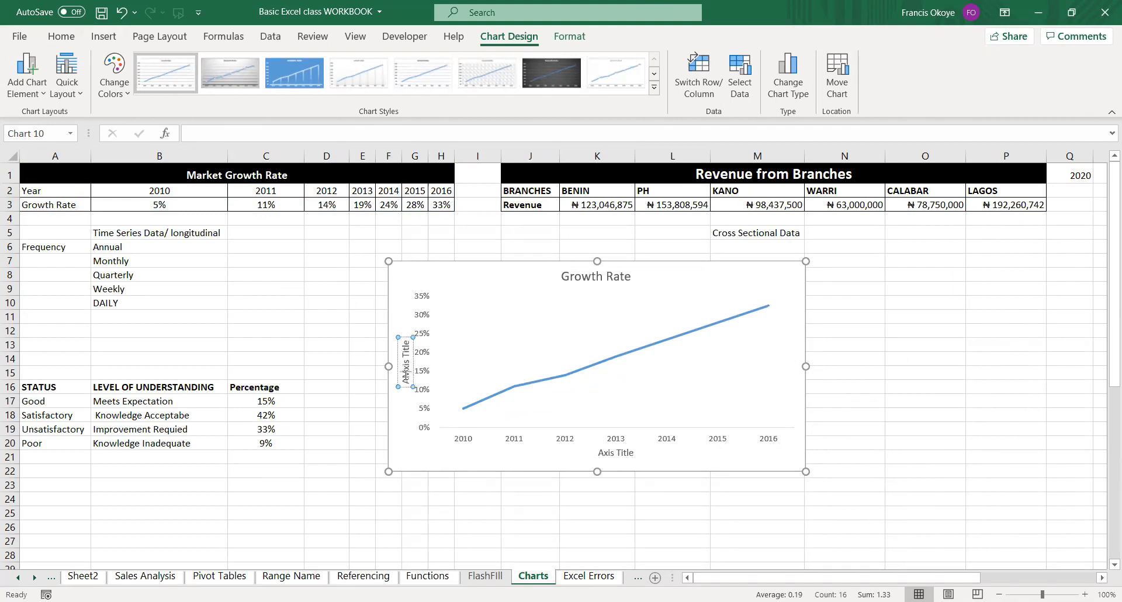
{"action": "key", "text": "BackSpace"}
{"action": "key", "text": "BackSpace"}
{"action": "key", "text": "BackSpace"}
{"action": "key", "text": "BackSpace"}
{"action": "key", "text": "BackSpace"}
{"action": "key", "text": "Delete"}
{"action": "key", "text": "Delete"}
{"action": "key", "text": "Delete"}
{"action": "key", "text": "Delete"}
{"action": "key", "text": "Delete"}
{"action": "key", "text": "Delete"}
{"action": "key", "text": "Delete"}
{"action": "key", "text": "Delete"}
{"action": "key", "text": "Delete"}
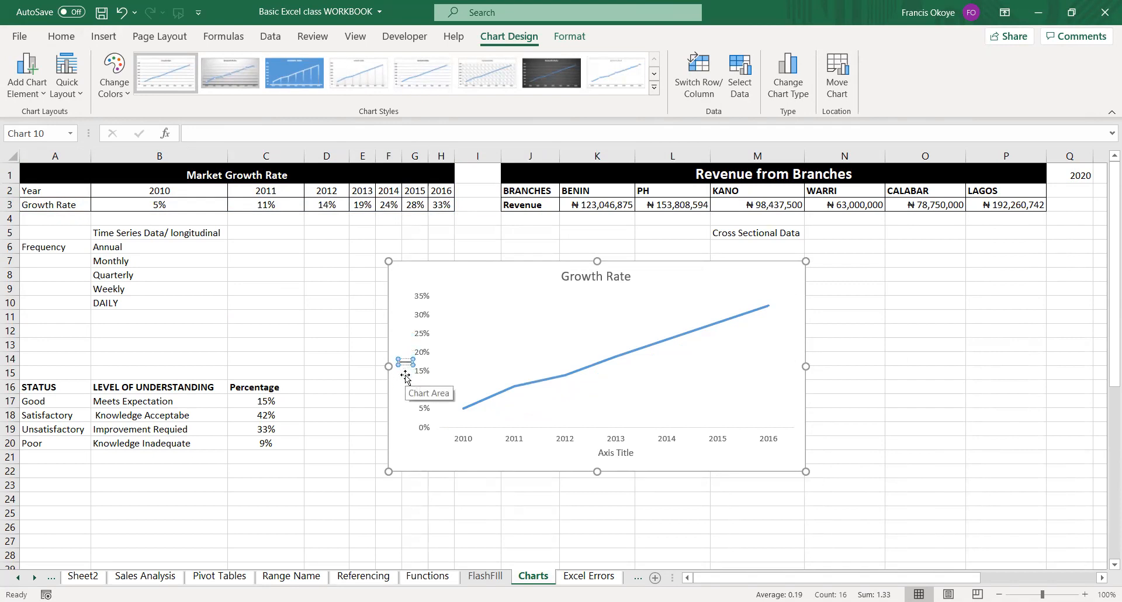
{"action": "type", "text": "Market"}
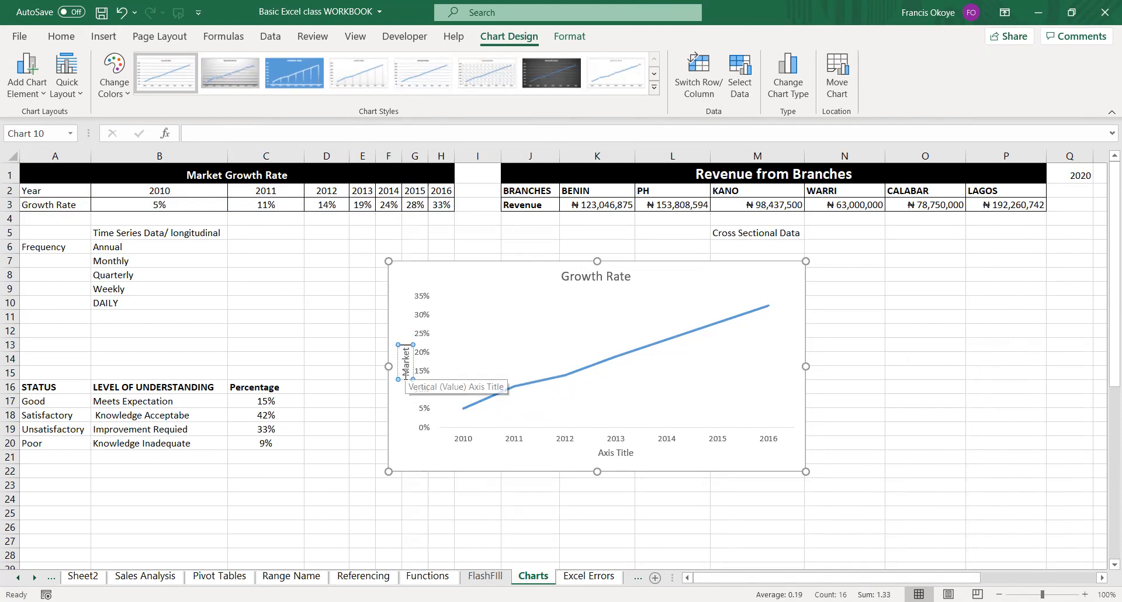
{"action": "type", "text": " Groth Rate"}
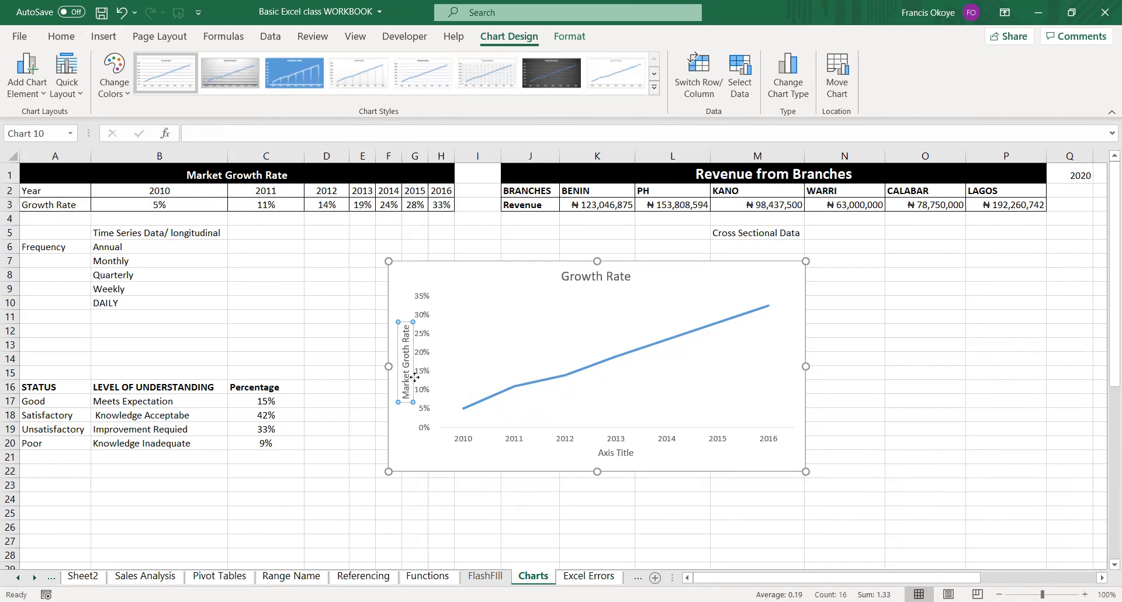
{"action": "left_click", "coordinate": [406, 354]}
{"action": "type", "text": "w"}
Change the chart's horizontal axis title to "Year".
{"action": "left_click", "coordinate": [615, 449]}
{"action": "left_click_drag", "start_coordinate": [635, 452], "coordinate": [602, 451]}
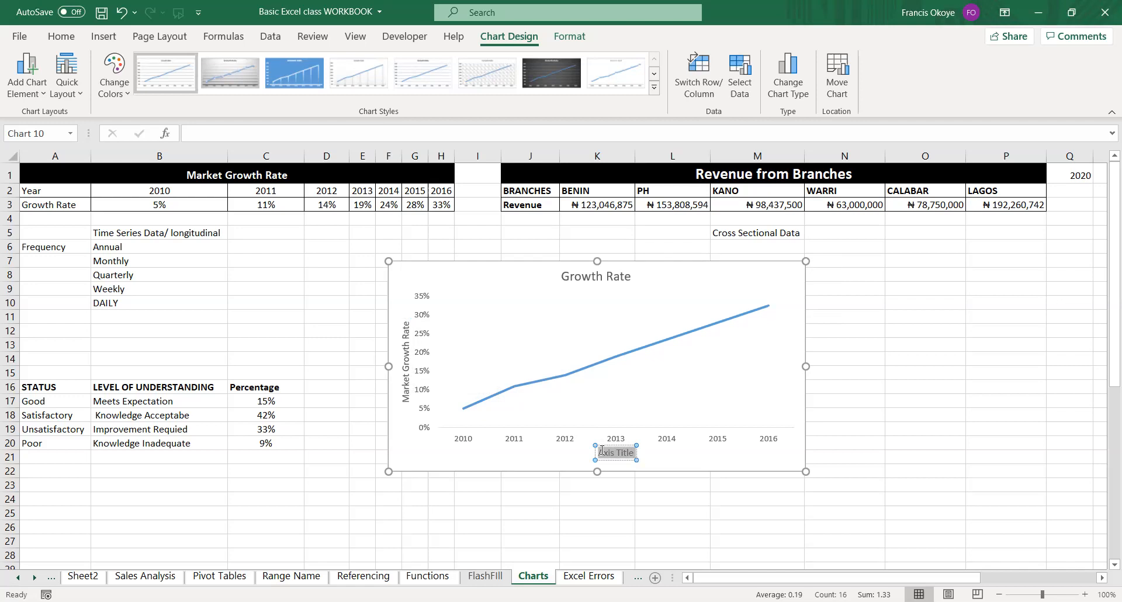
{"action": "type", "text": "Yeaer"}
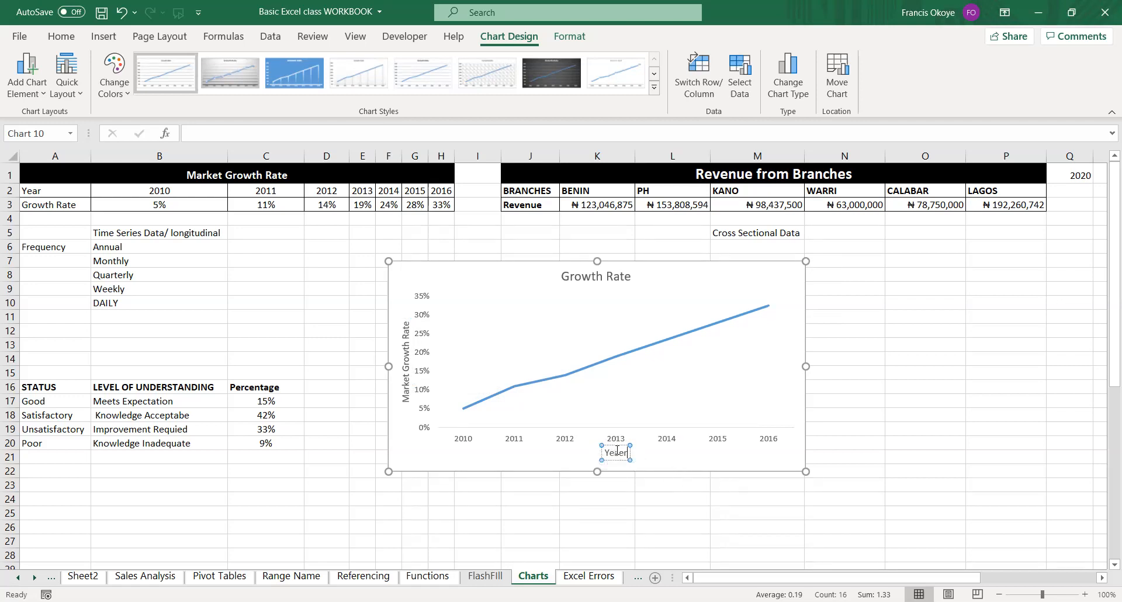
{"action": "left_click", "coordinate": [667, 499]}
{"action": "left_click", "coordinate": [709, 419]}
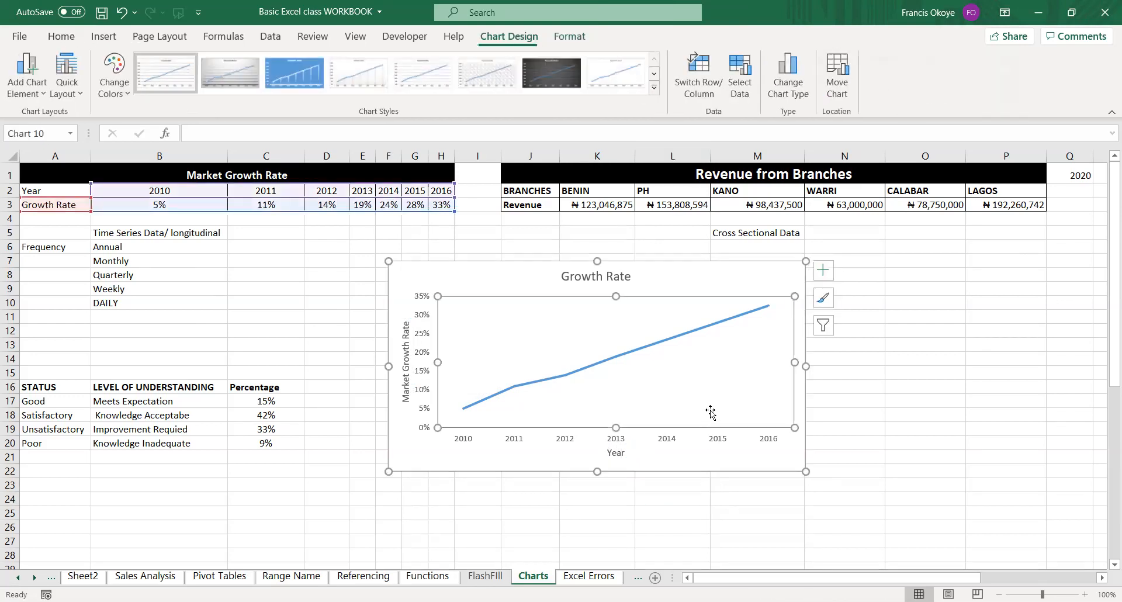
{"action": "double_click", "coordinate": [714, 293]}
{"action": "left_click", "coordinate": [714, 292]}
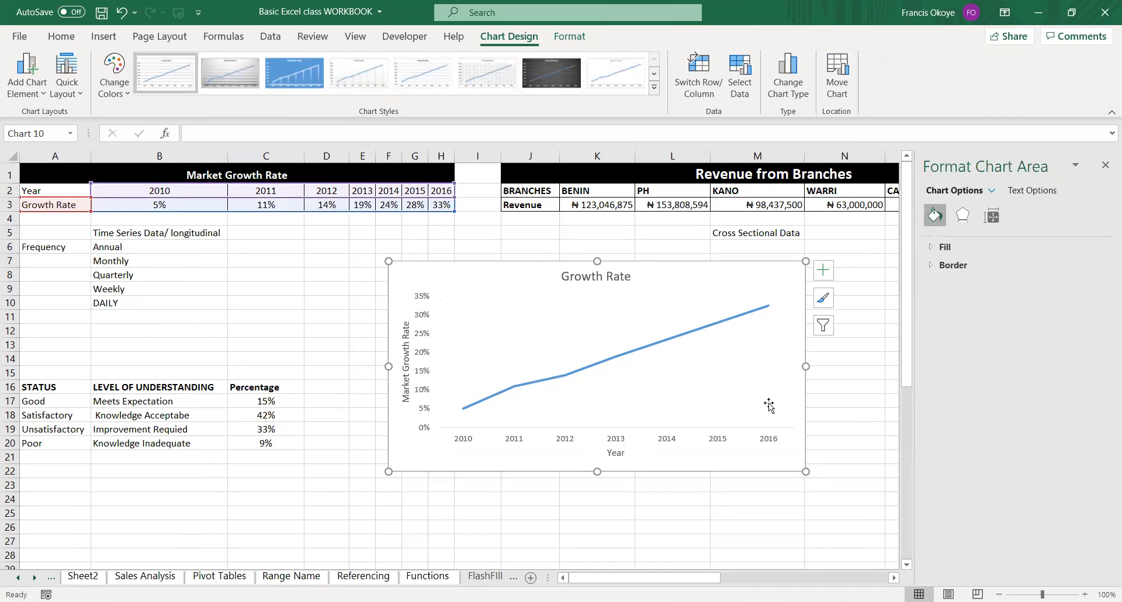
{"action": "left_click", "coordinate": [1105, 165]}
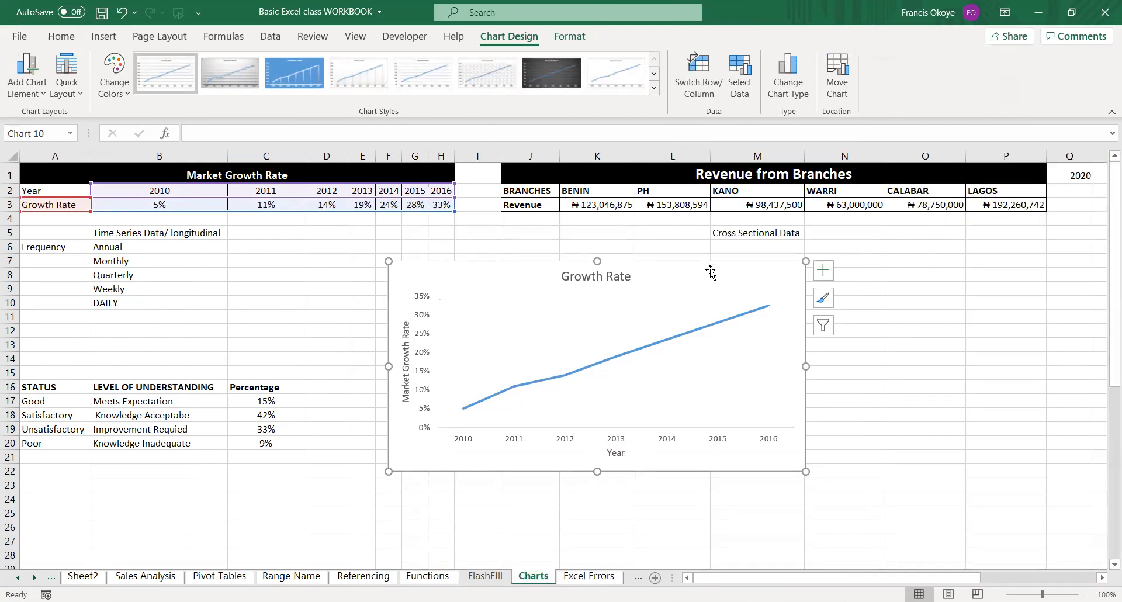
Open the quick layout choices for the Growth Rate chart and preview Layout 1.
{"action": "left_click", "coordinate": [75, 93]}
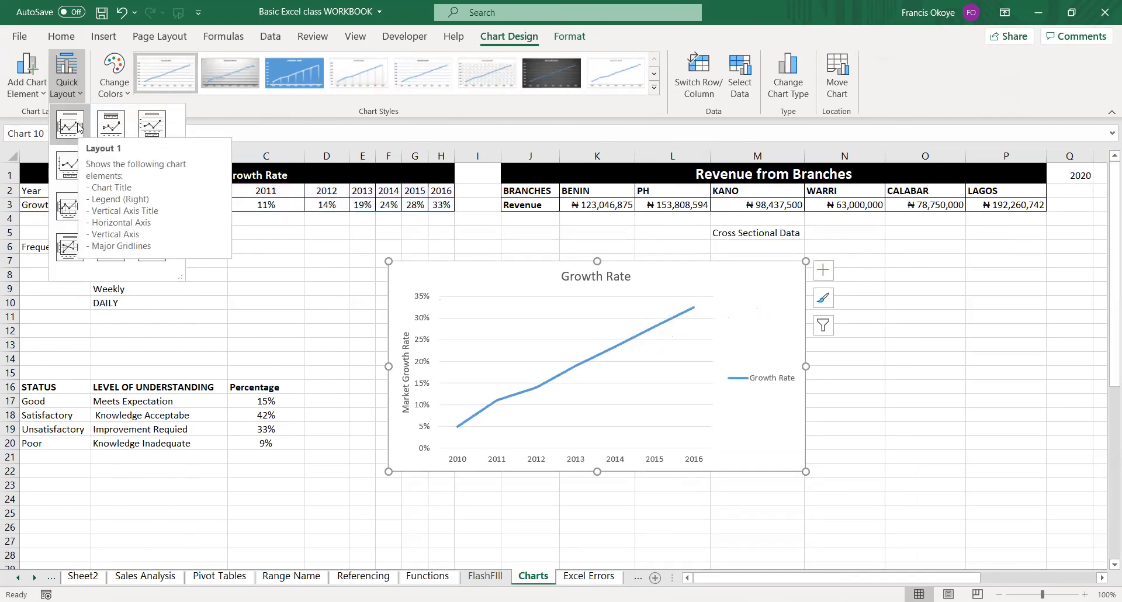
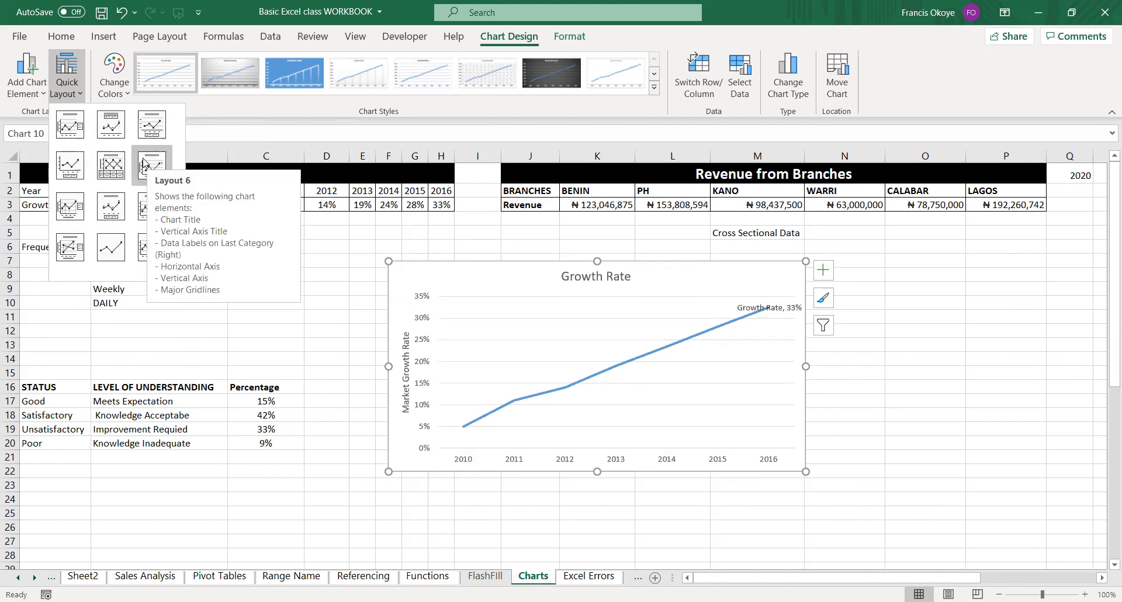
Apply quick Layout 6 to the Growth Rate chart and preview the available chart styles.
{"action": "left_click", "coordinate": [143, 159]}
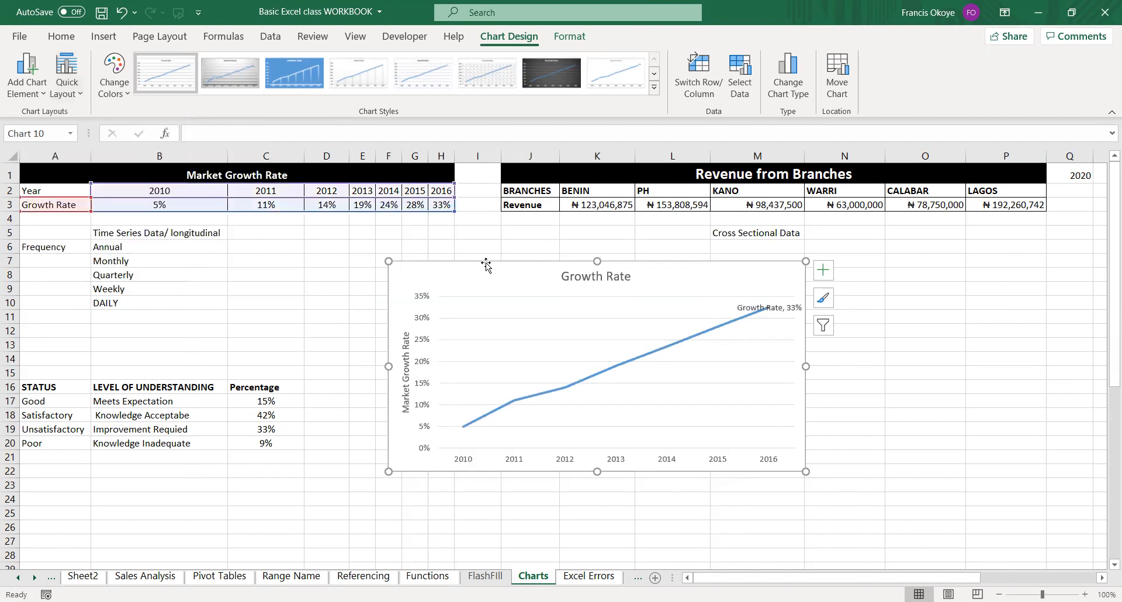
{"action": "left_click", "coordinate": [655, 91]}
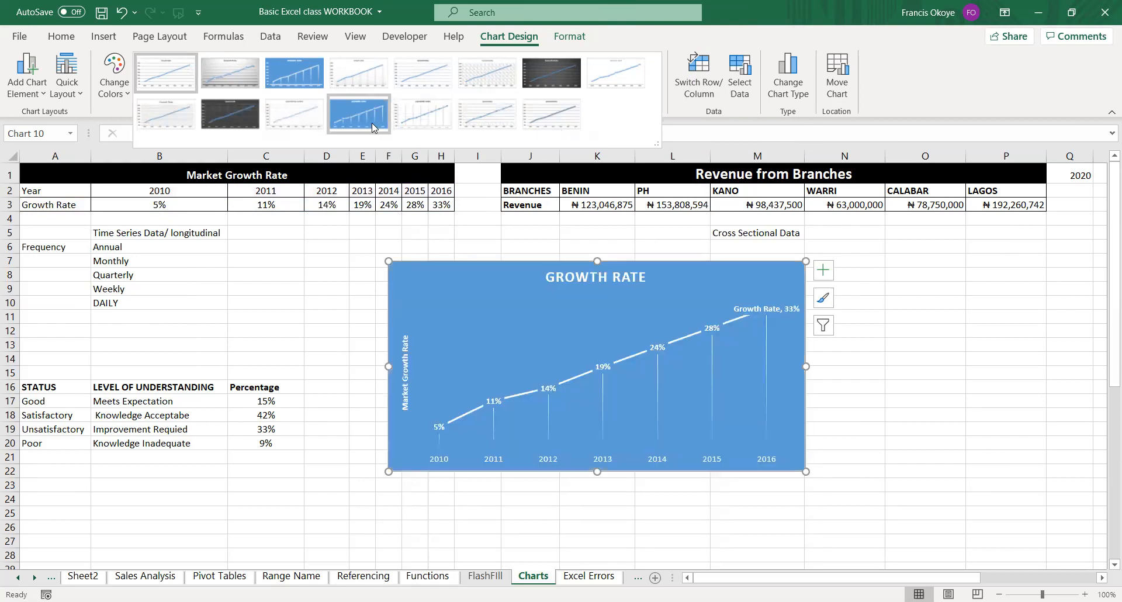
{"action": "left_click", "coordinate": [473, 241]}
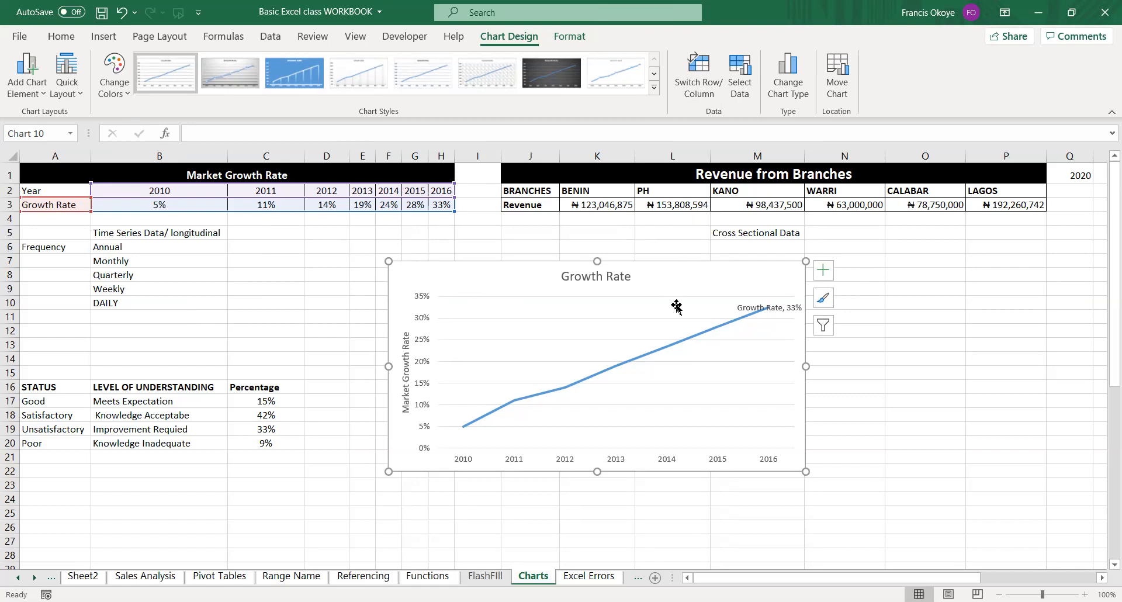
Try successive chart styles from Style 2 onward, keep the eighth, plain white one, and move the Growth Rate chart beneath its data table.
{"action": "left_click", "coordinate": [655, 87]}
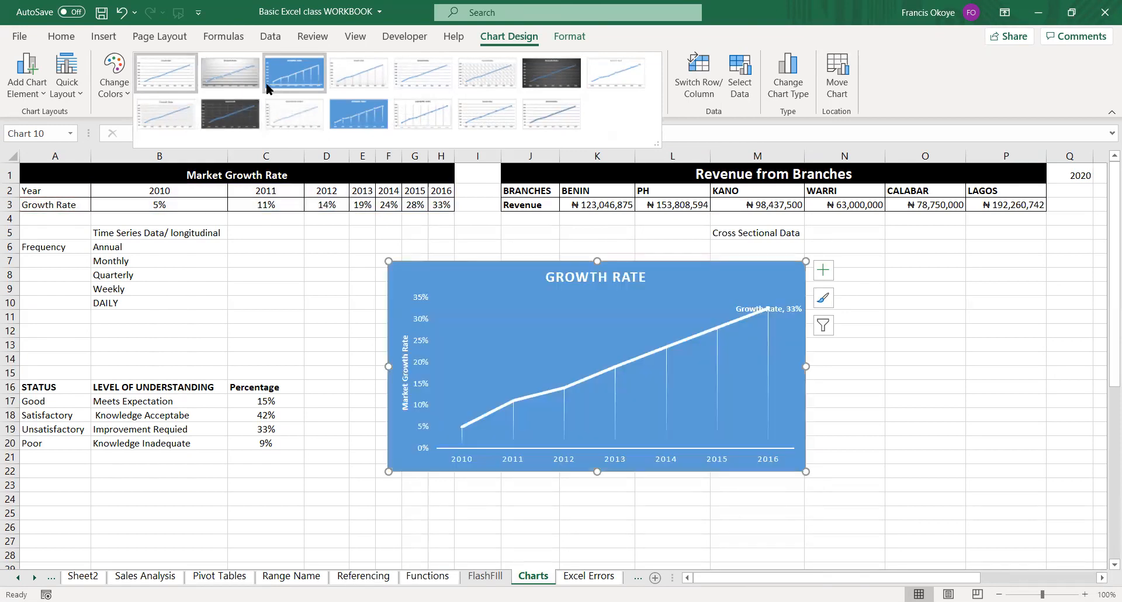
{"action": "left_click", "coordinate": [225, 73]}
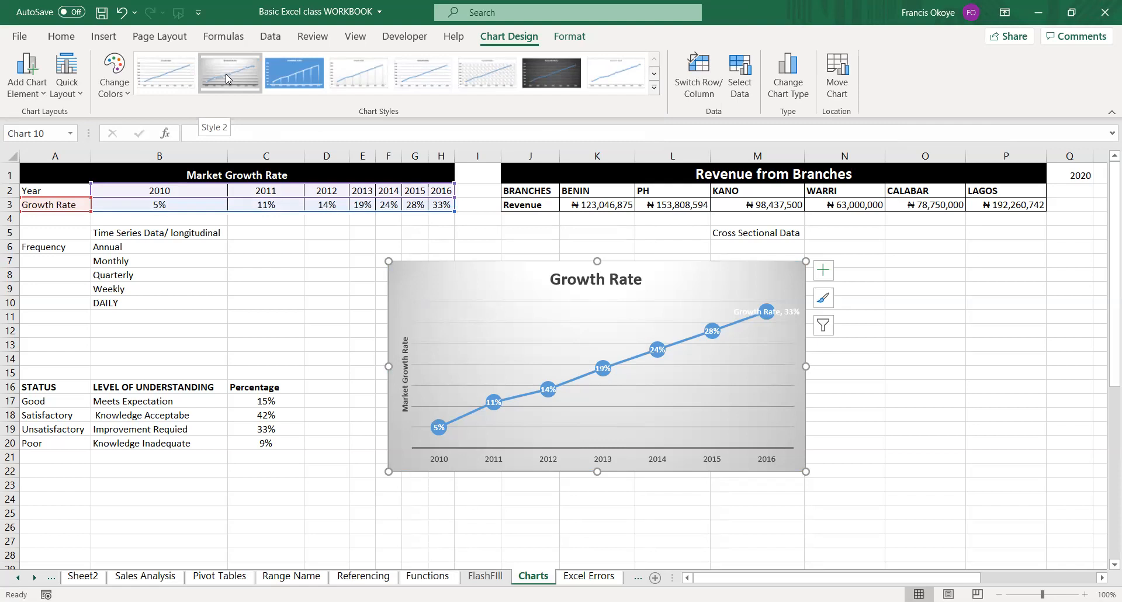
{"action": "left_click", "coordinate": [309, 75]}
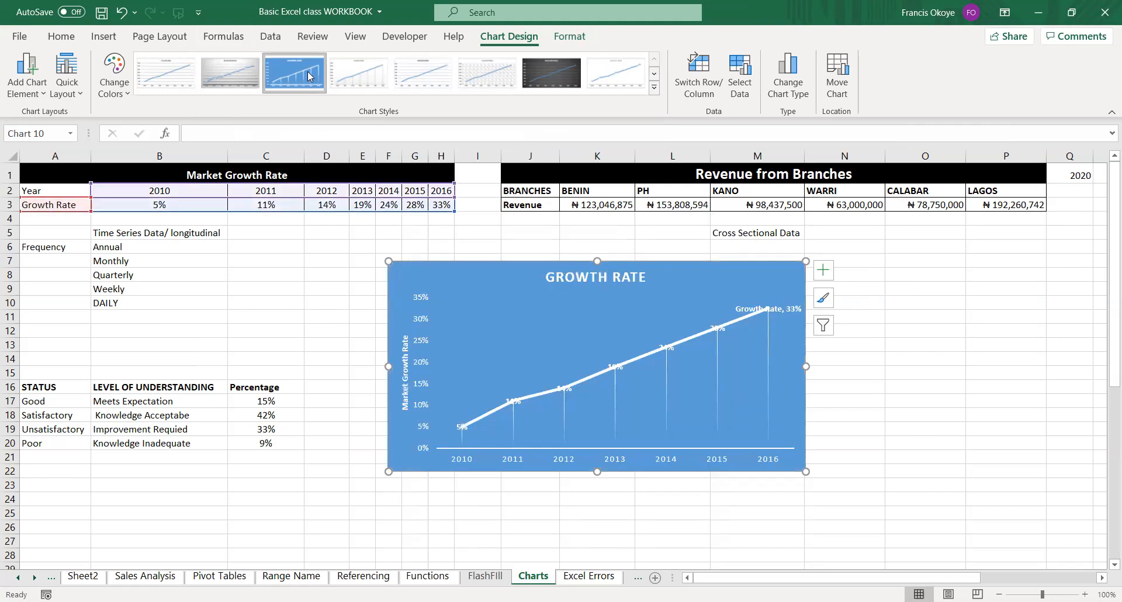
{"action": "left_click", "coordinate": [360, 74]}
{"action": "left_click", "coordinate": [410, 74]}
{"action": "left_click", "coordinate": [485, 76]}
{"action": "left_click", "coordinate": [544, 76]}
{"action": "left_click", "coordinate": [605, 86]}
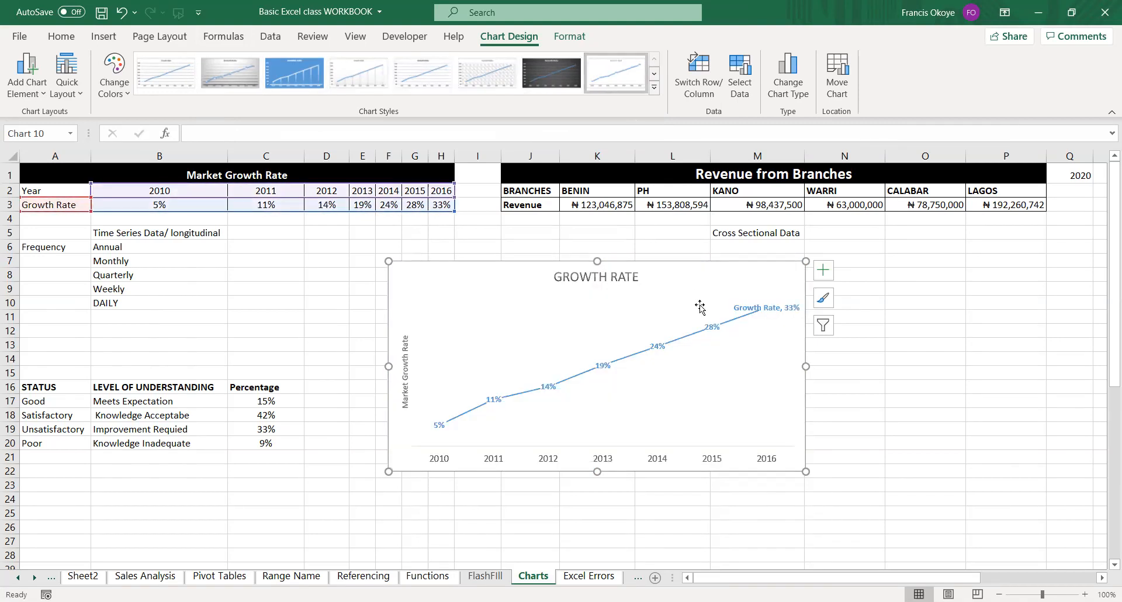
{"action": "left_click_drag", "start_coordinate": [702, 264], "coordinate": [292, 228]}
Insert a 2-D clustered column chart from the branch revenue range J2:P3, then widen and position it beneath that data.
{"action": "left_click", "coordinate": [542, 226]}
{"action": "left_click_drag", "start_coordinate": [529, 190], "coordinate": [1006, 204]}
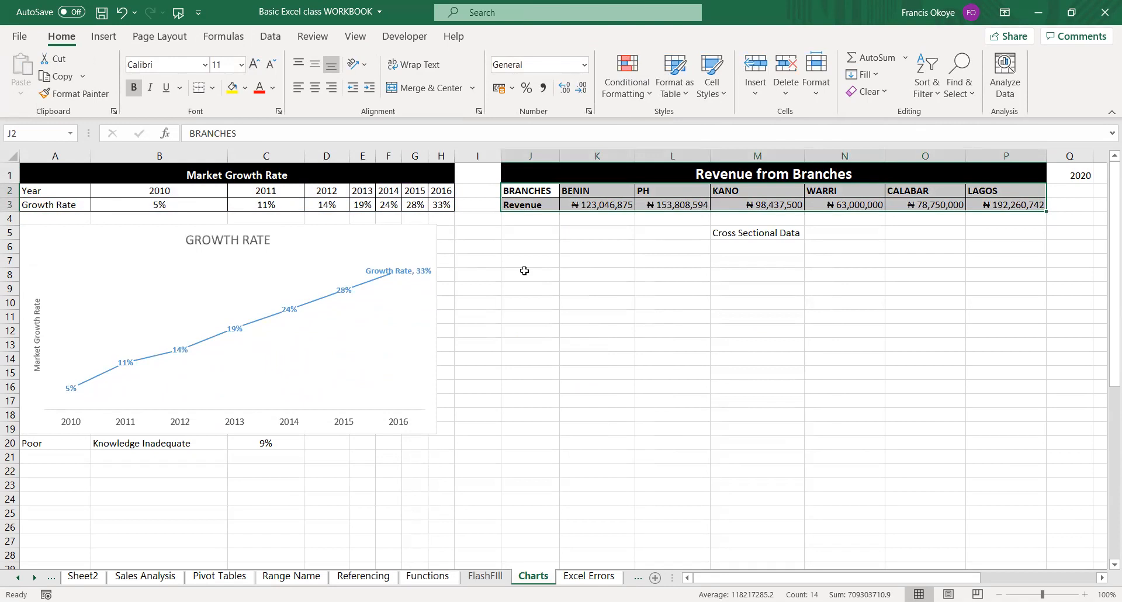
{"action": "left_click", "coordinate": [104, 37]}
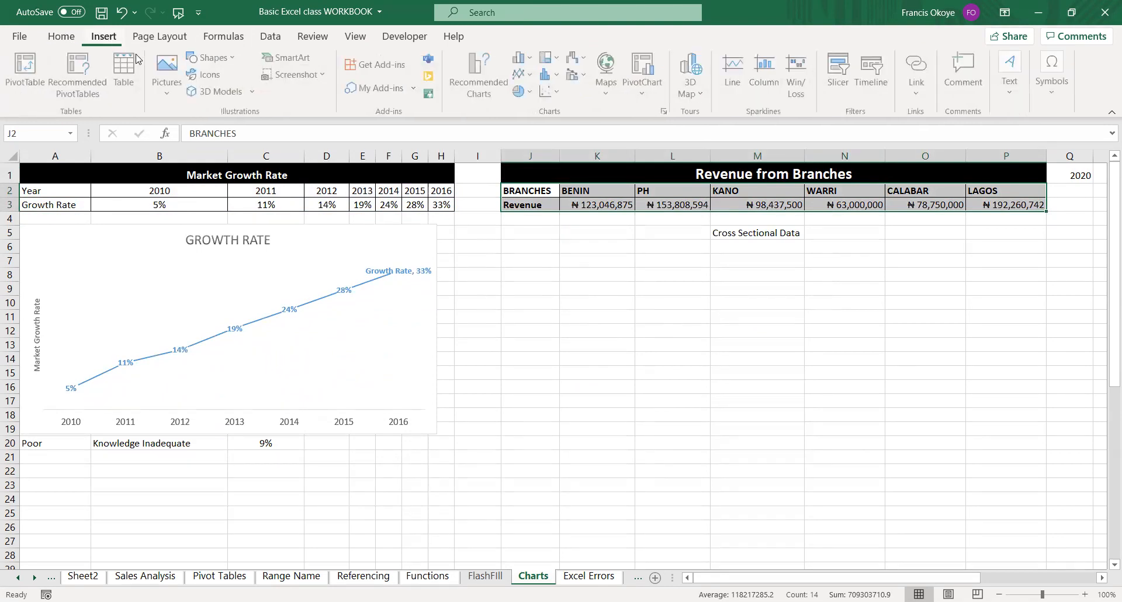
{"action": "left_click", "coordinate": [528, 60]}
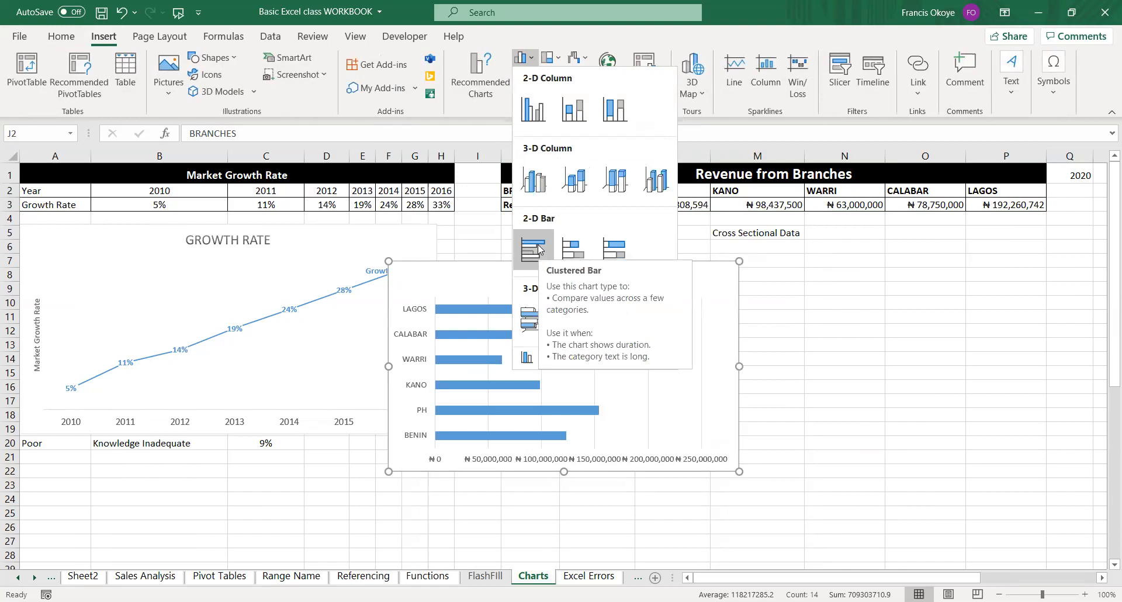
{"action": "left_click", "coordinate": [533, 107]}
{"action": "left_click_drag", "start_coordinate": [740, 366], "coordinate": [842, 366]}
{"action": "left_click_drag", "start_coordinate": [722, 264], "coordinate": [821, 237]}
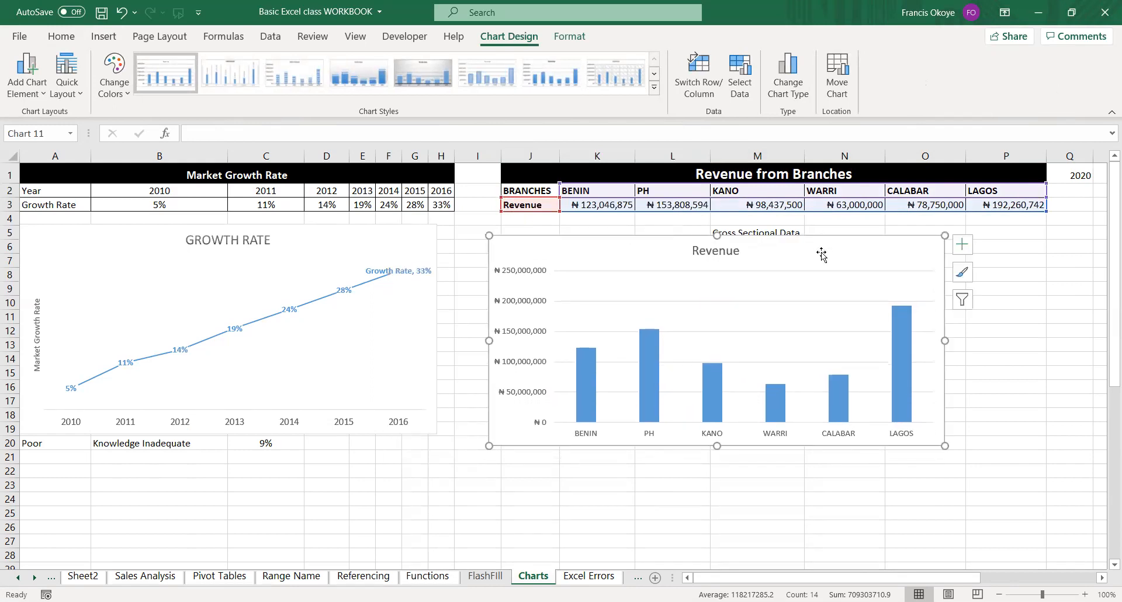
Delete the horizontal gridlines from the Revenue column chart.
{"action": "left_click", "coordinate": [769, 275]}
{"action": "left_click", "coordinate": [745, 301]}
{"action": "key", "text": "Escape"}
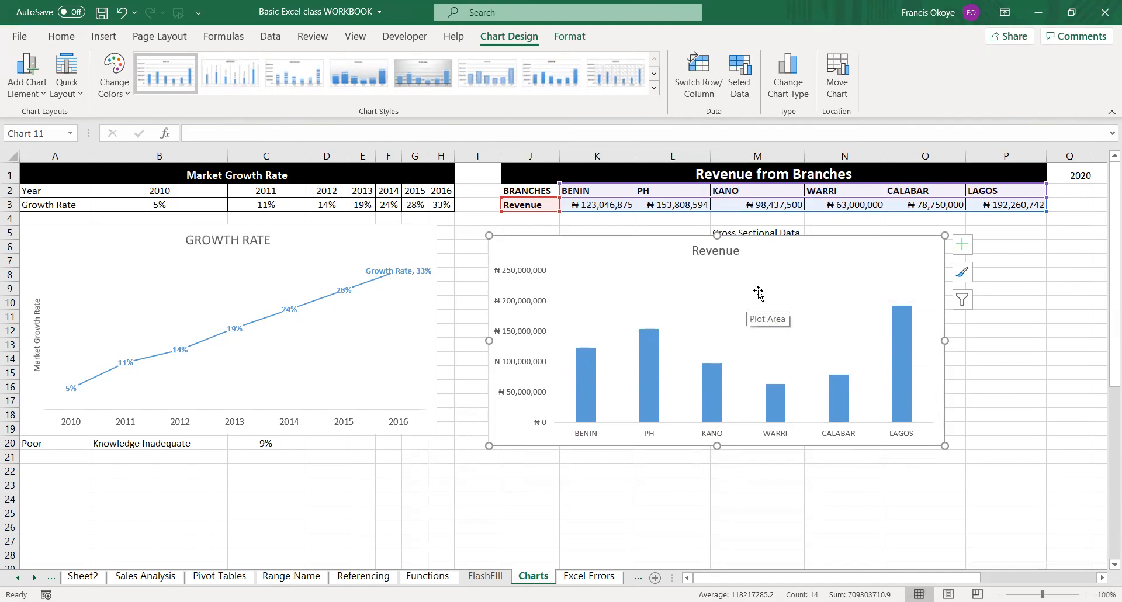
Recolour the Revenue chart with a monochromatic grey palette and apply the style with wide, light grey columns.
{"action": "left_click", "coordinate": [122, 88]}
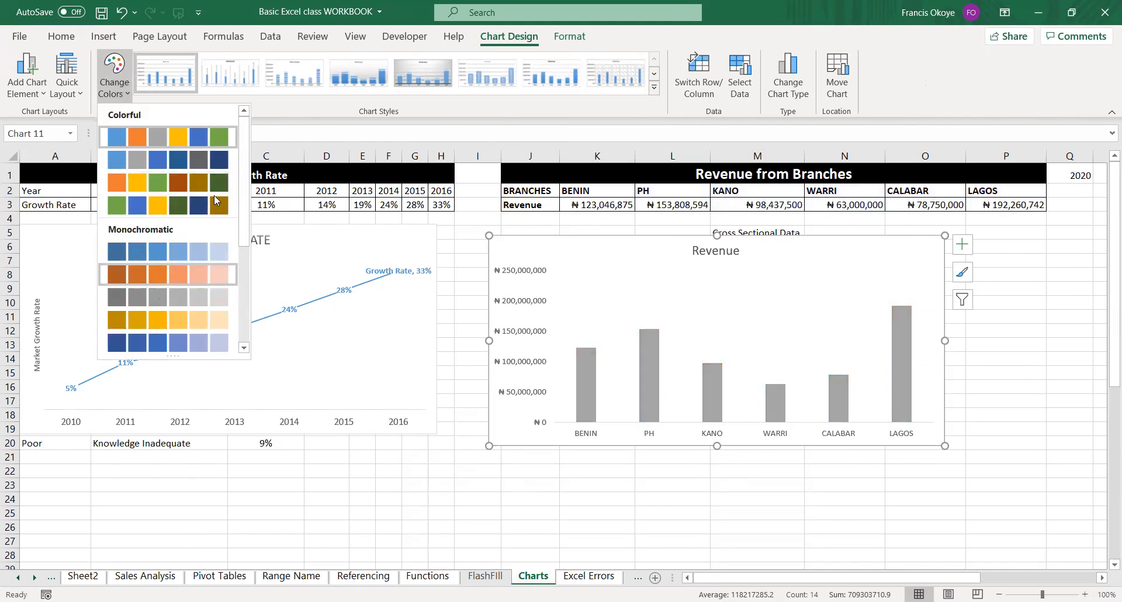
{"action": "scroll", "coordinate": [175, 245], "scroll_direction": "down", "scroll_amount": 3}
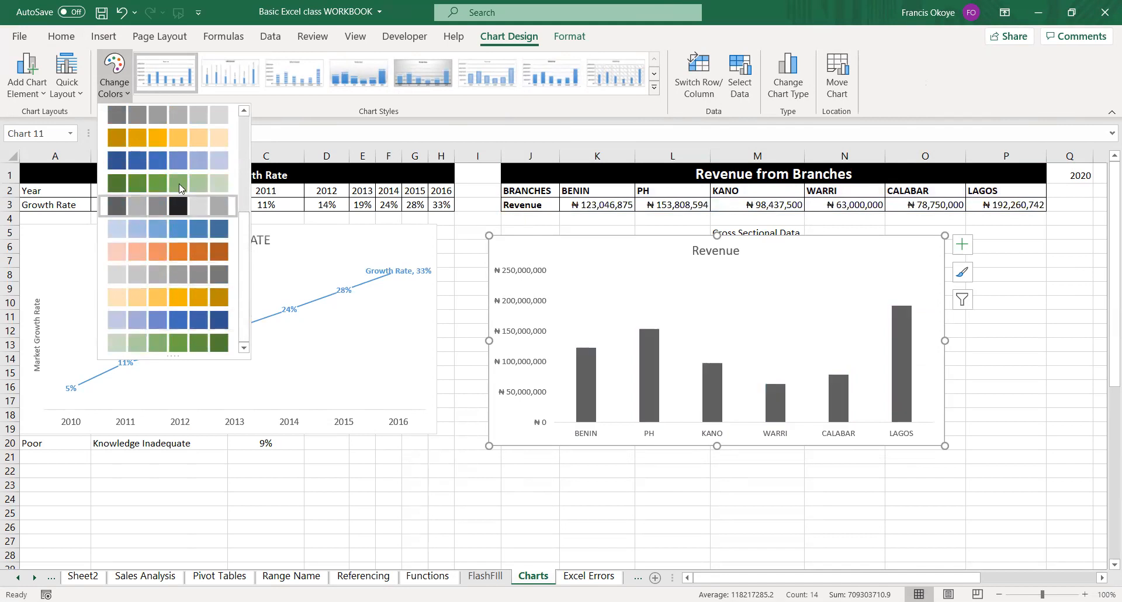
{"action": "left_click", "coordinate": [182, 120]}
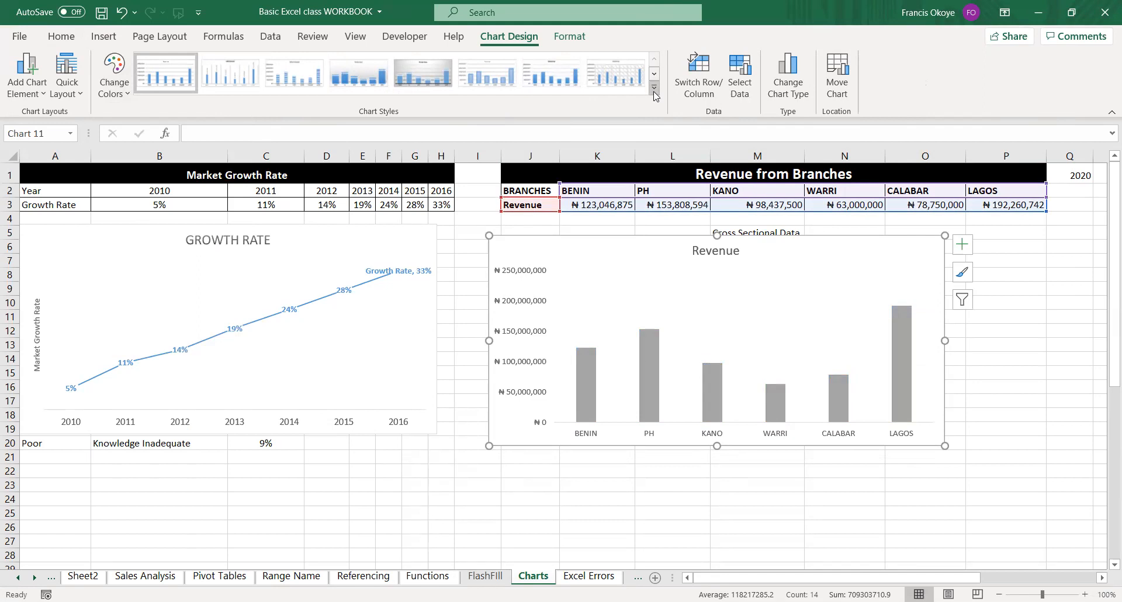
{"action": "left_click", "coordinate": [654, 94]}
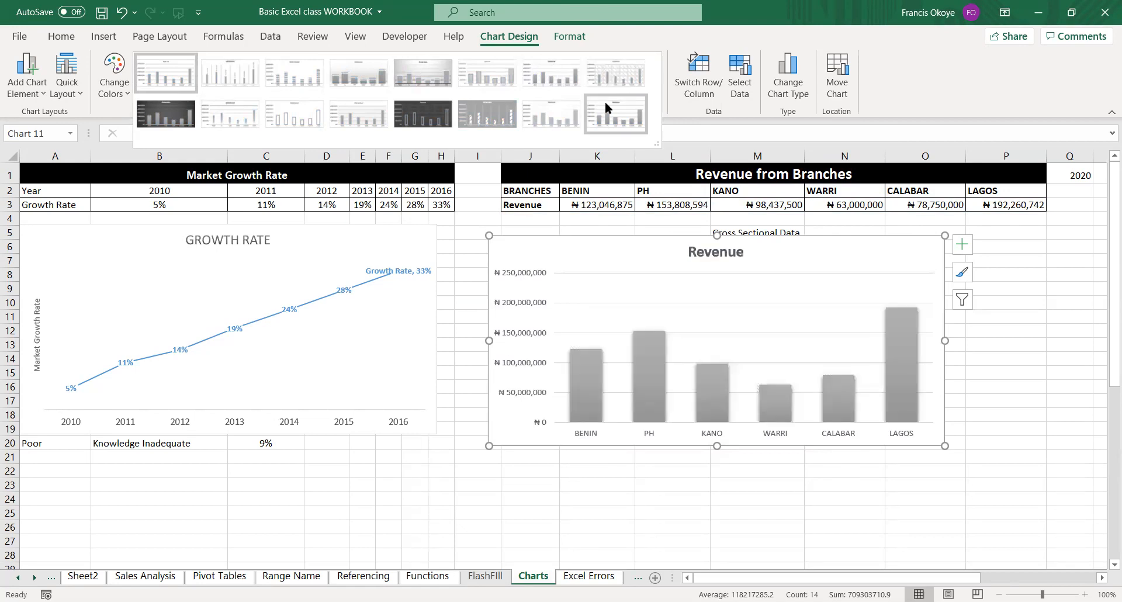
{"action": "left_click", "coordinate": [558, 109]}
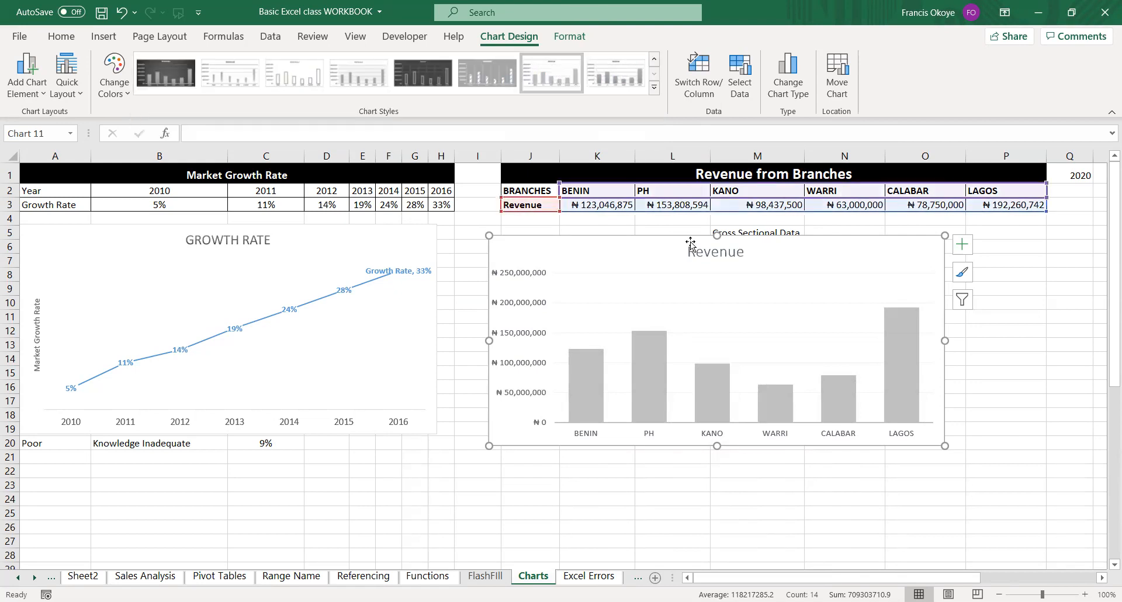
Remove the gridlines that came with the Revenue chart's new style.
{"action": "left_click", "coordinate": [701, 283]}
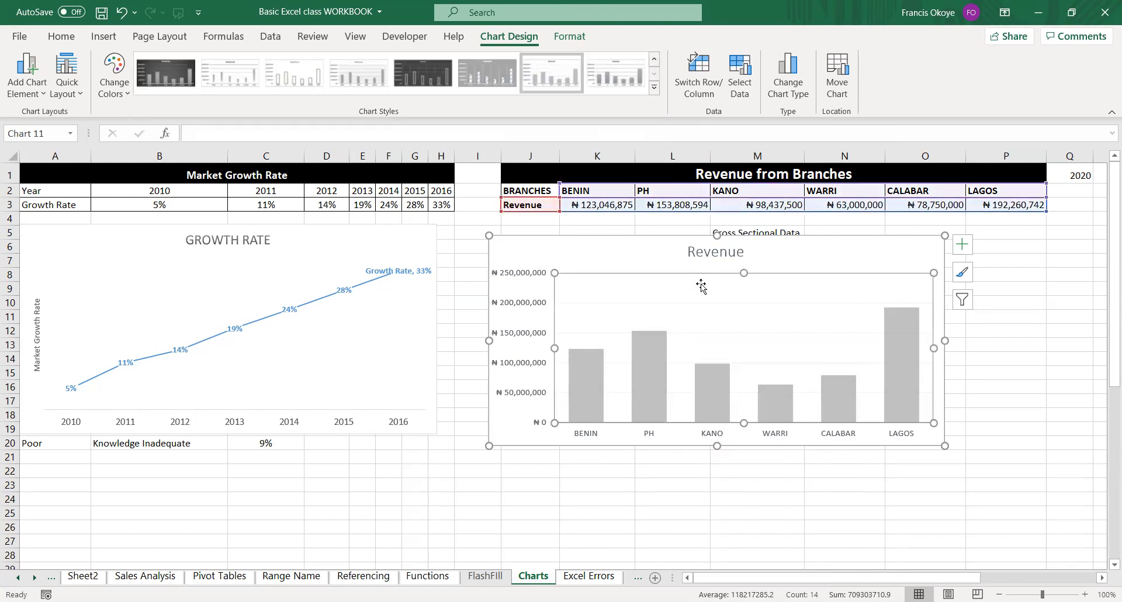
{"action": "left_click", "coordinate": [780, 267]}
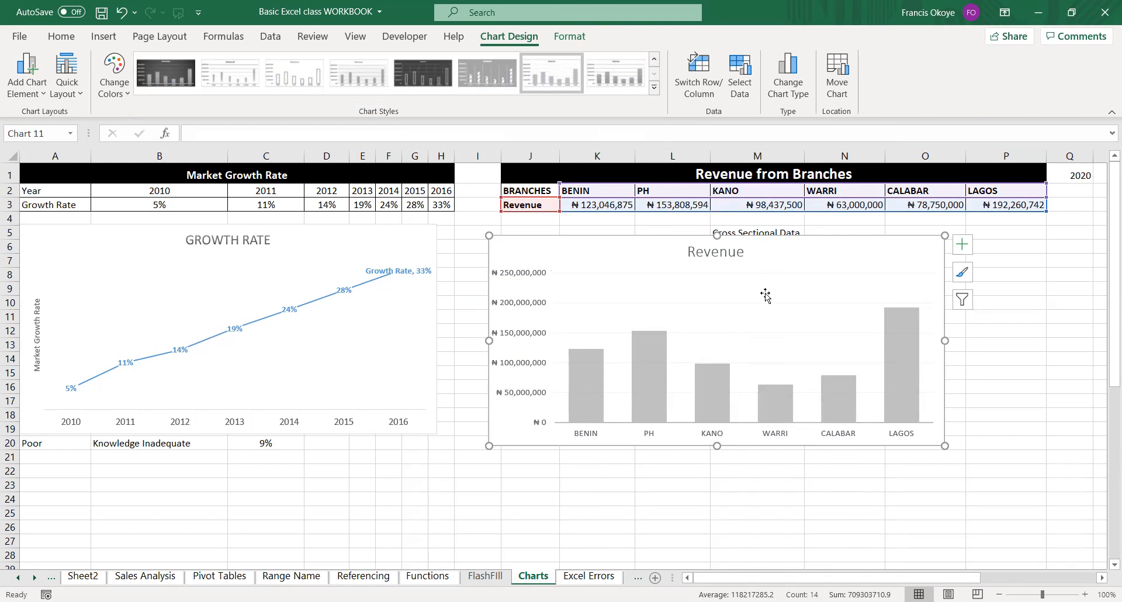
{"action": "left_click", "coordinate": [741, 303]}
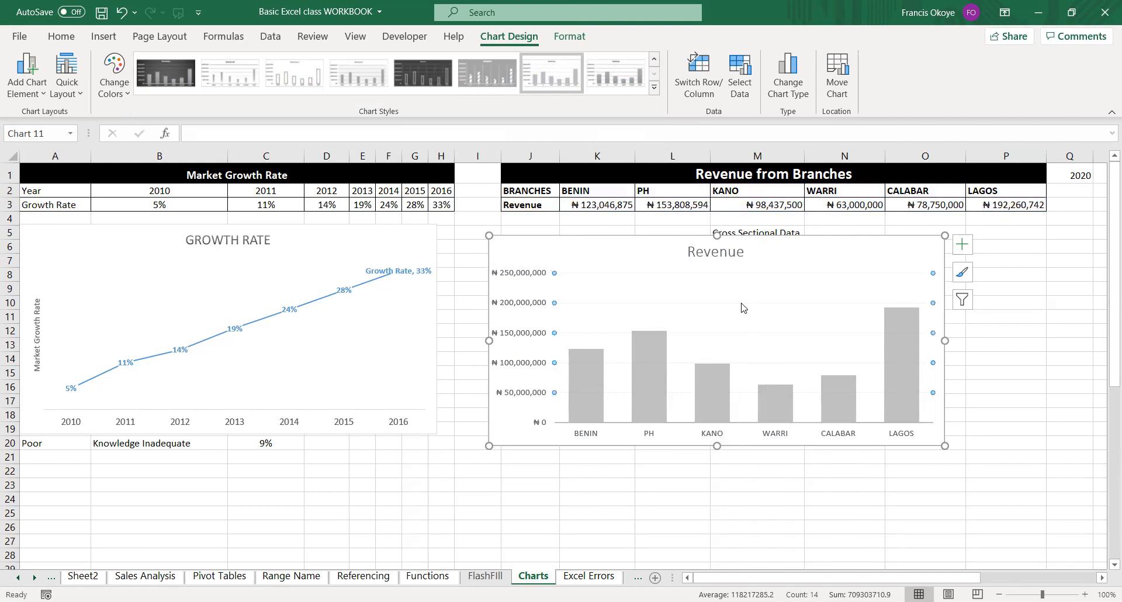
{"action": "key", "text": "Escape"}
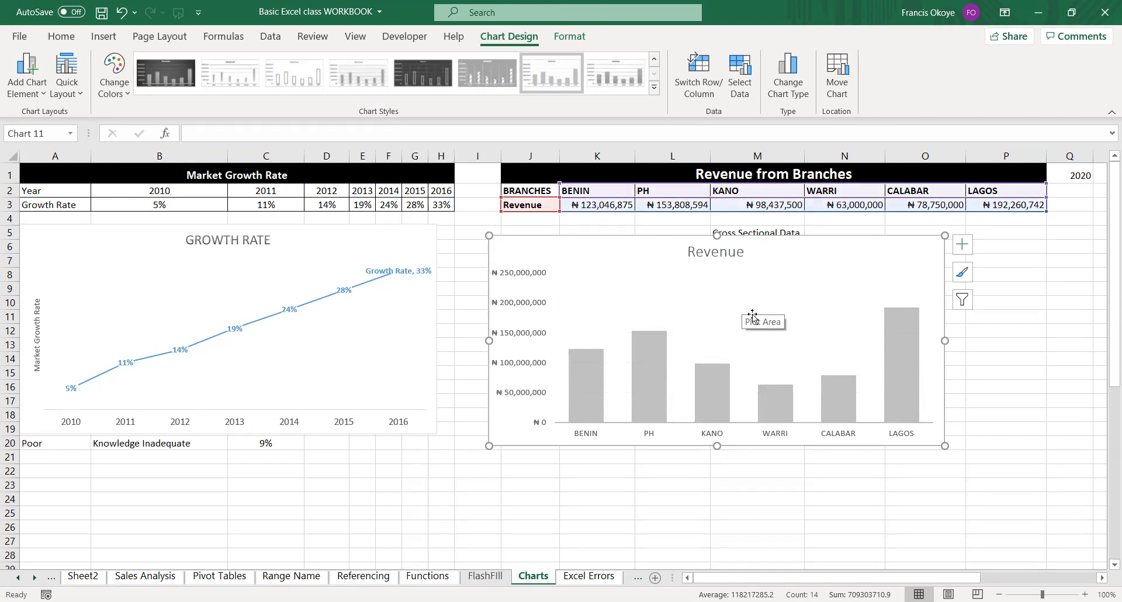
Isolate the BENIN column from the rest of the Revenue series and fill it with standard orange.
{"action": "left_click", "coordinate": [595, 388]}
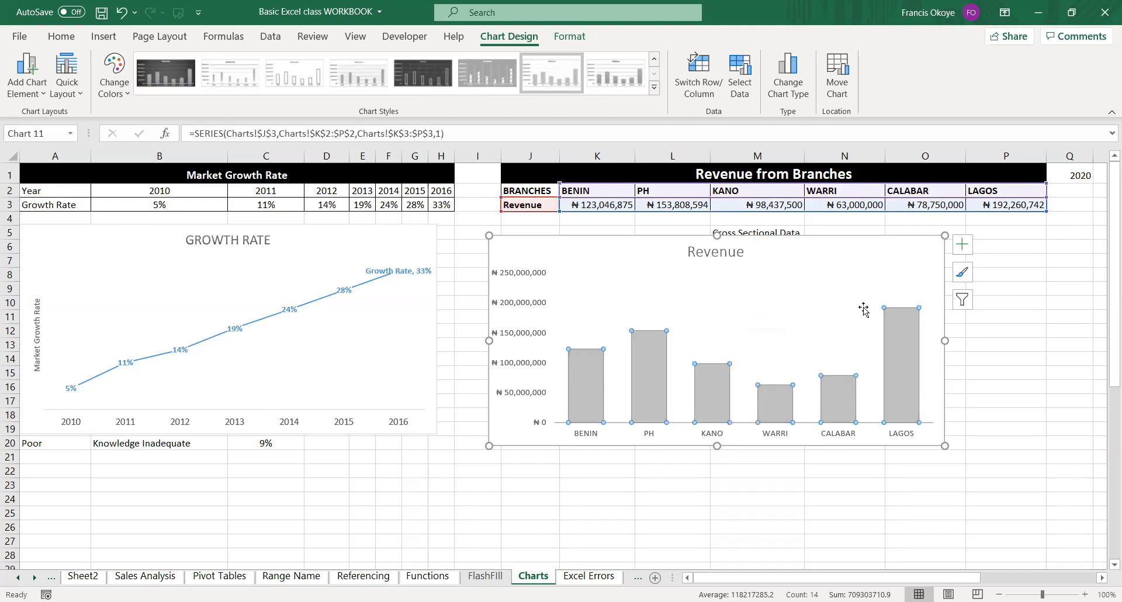
{"action": "left_click", "coordinate": [809, 292]}
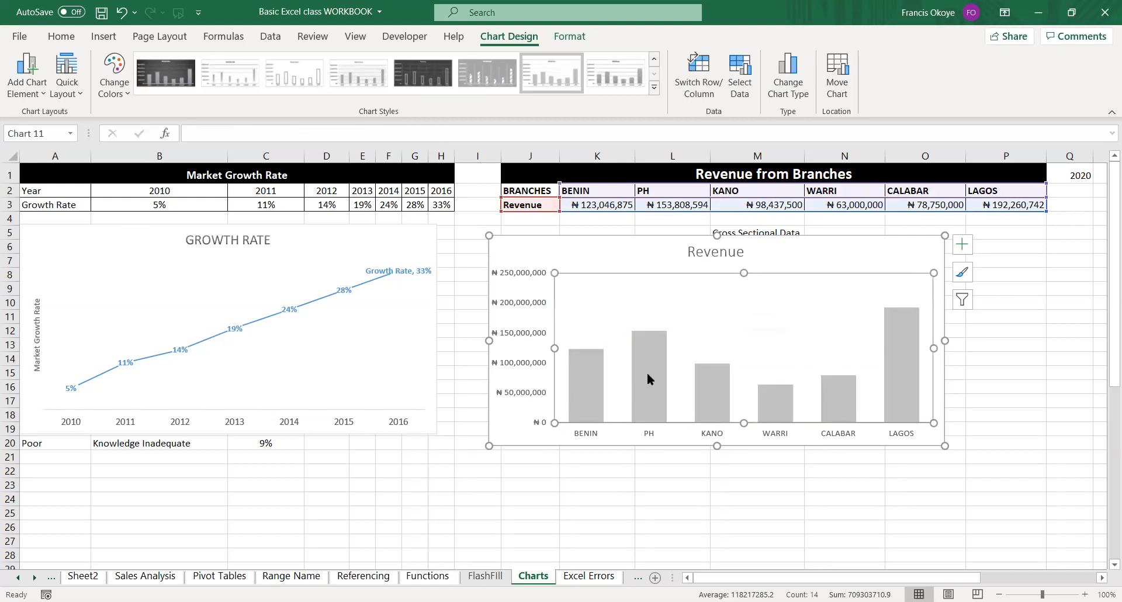
{"action": "left_click", "coordinate": [595, 381]}
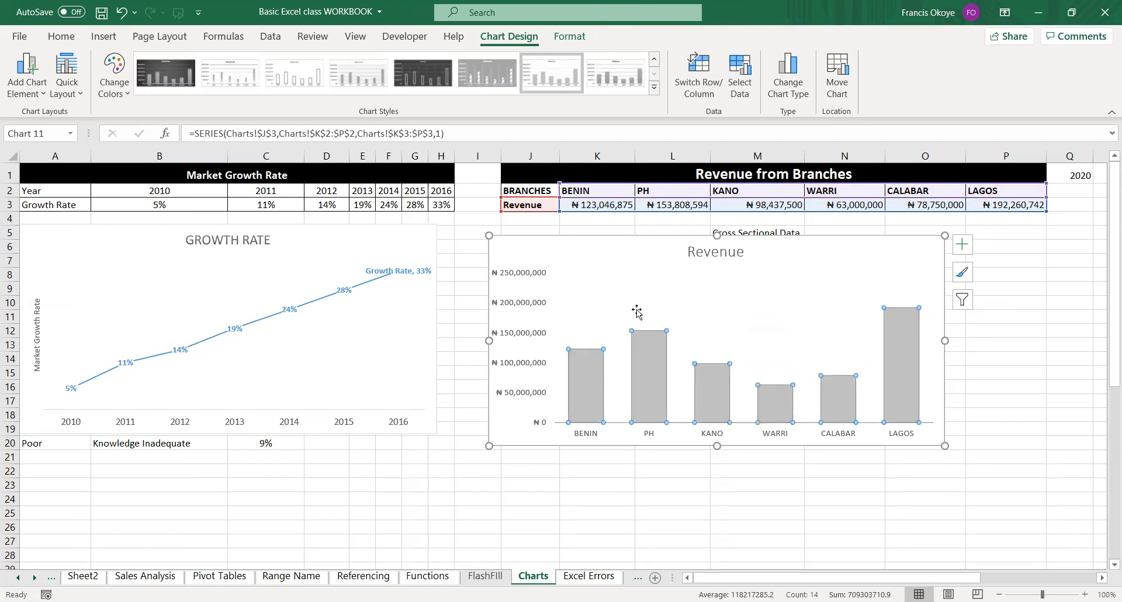
{"action": "left_click", "coordinate": [675, 285]}
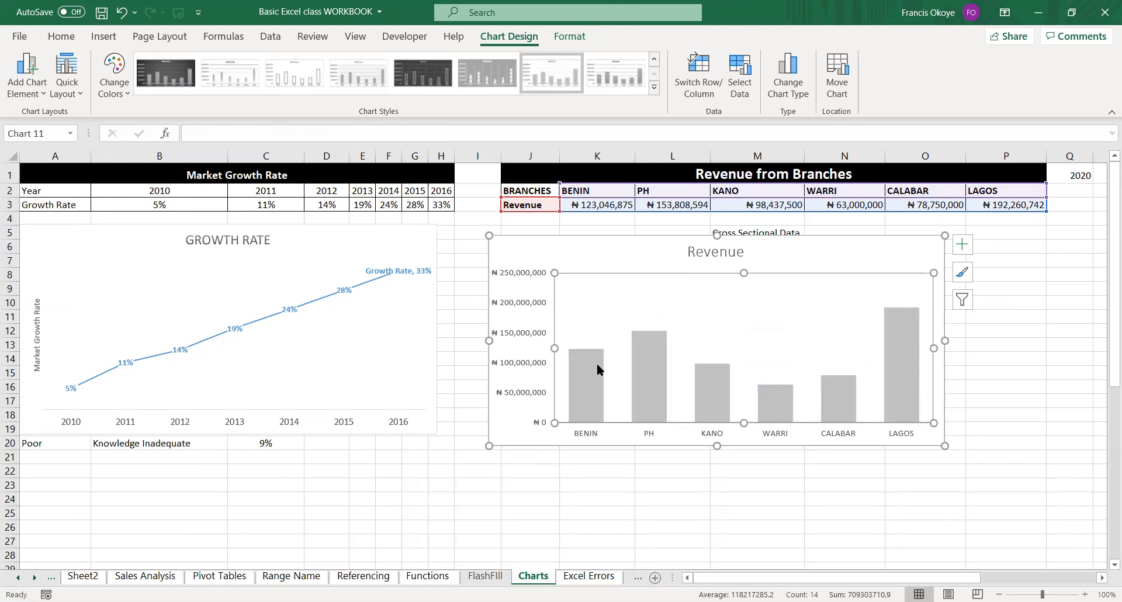
{"action": "left_click", "coordinate": [593, 389]}
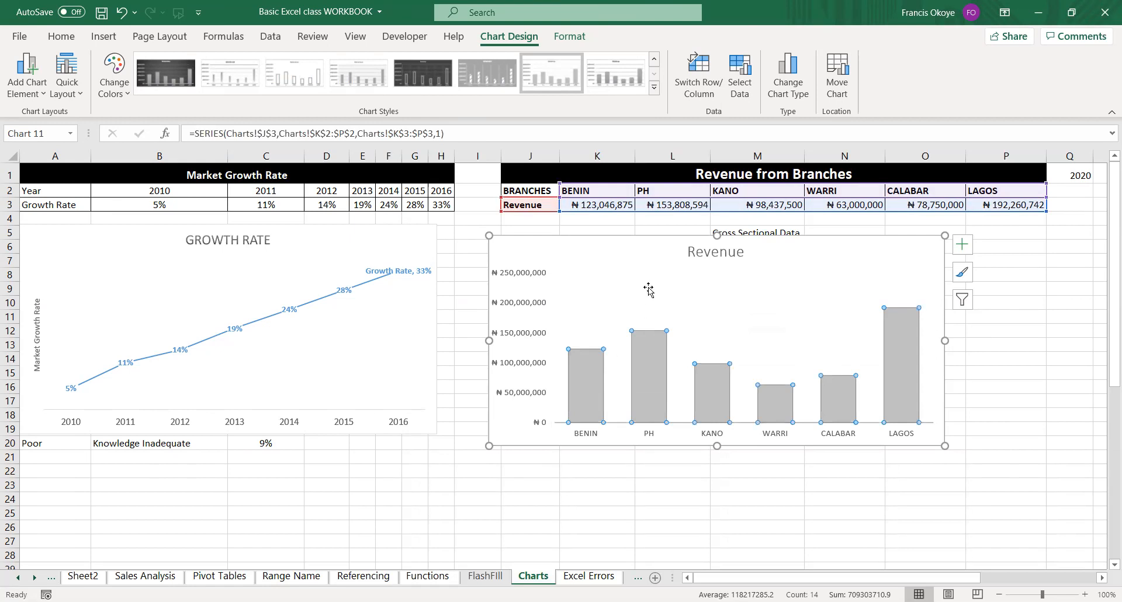
{"action": "left_click", "coordinate": [647, 283]}
{"action": "left_click", "coordinate": [600, 386]}
{"action": "left_click", "coordinate": [600, 386]}
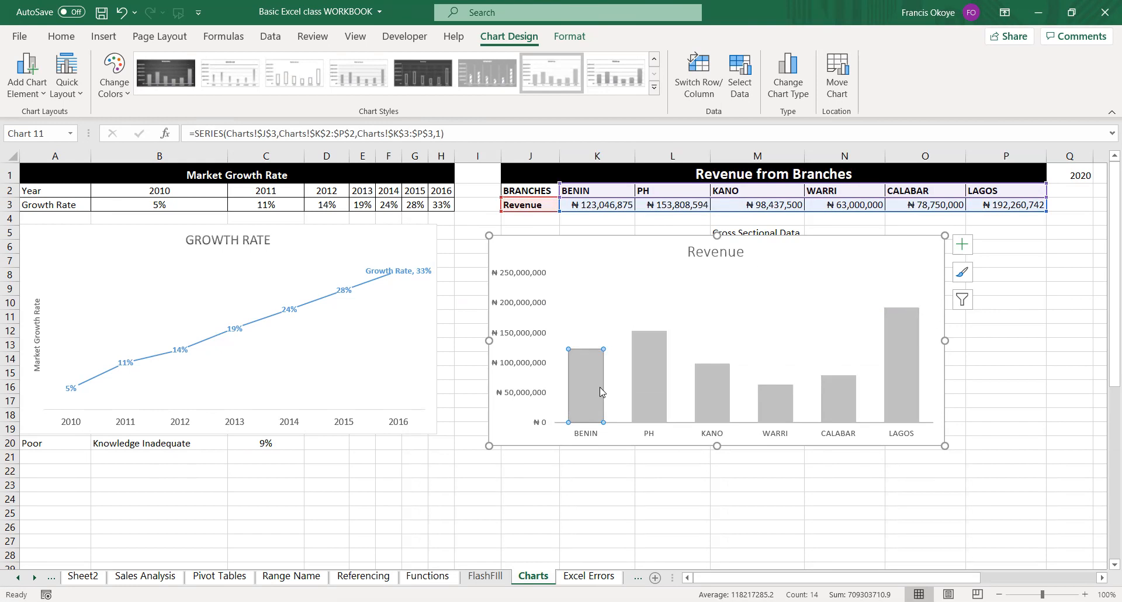
{"action": "right_click", "coordinate": [600, 387]}
{"action": "left_click", "coordinate": [631, 347]}
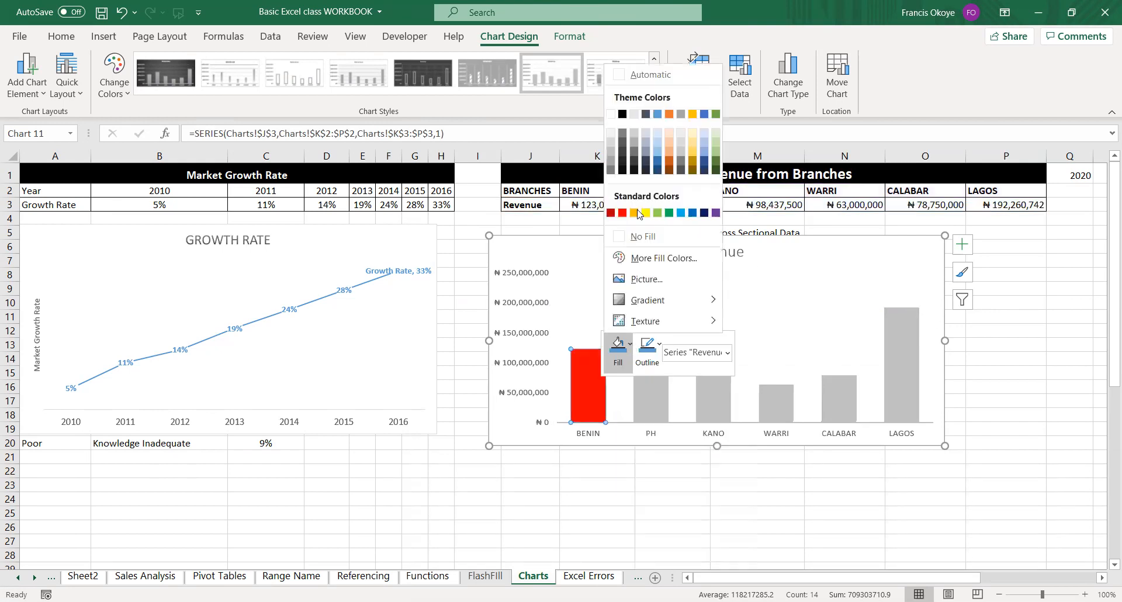
{"action": "left_click", "coordinate": [635, 213]}
Fill the PH column of the Revenue chart with standard light green.
{"action": "left_click", "coordinate": [663, 410]}
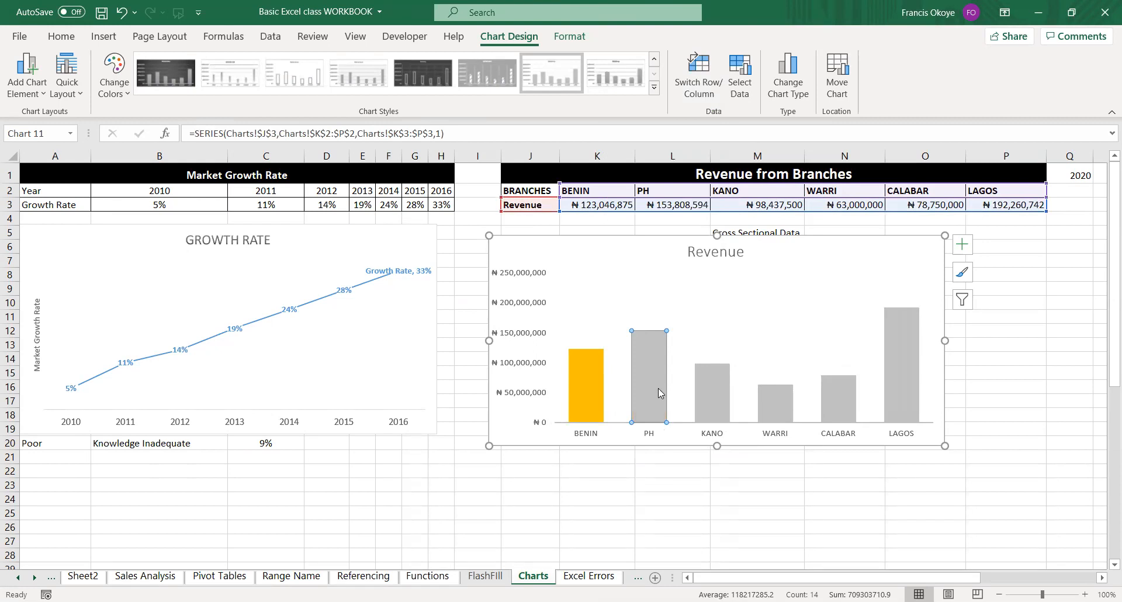
{"action": "right_click", "coordinate": [658, 393]}
{"action": "left_click", "coordinate": [688, 346]}
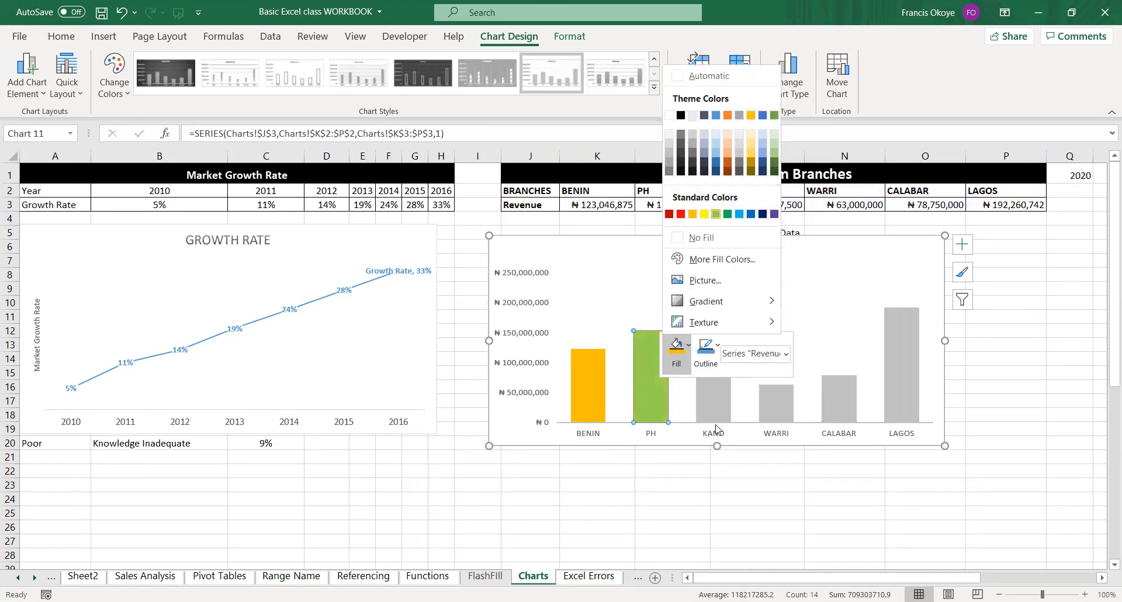
{"action": "left_click", "coordinate": [717, 215]}
Fill the KANO column with standard light blue and the WARRI column with standard blue.
{"action": "left_click", "coordinate": [707, 372]}
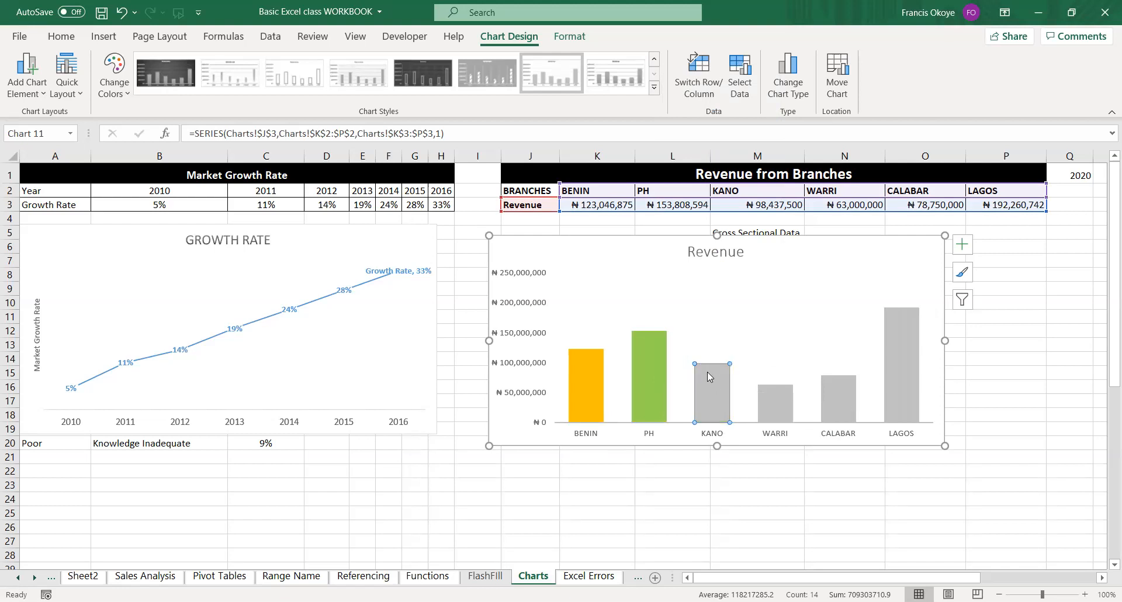
{"action": "right_click", "coordinate": [707, 372]}
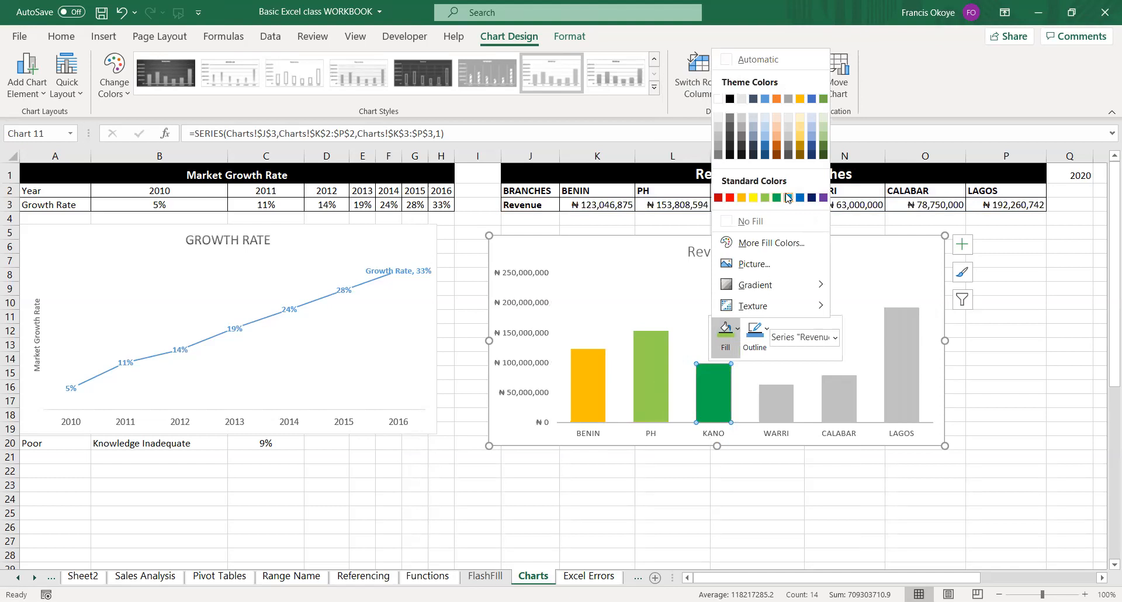
{"action": "left_click", "coordinate": [788, 198]}
{"action": "left_click", "coordinate": [781, 403]}
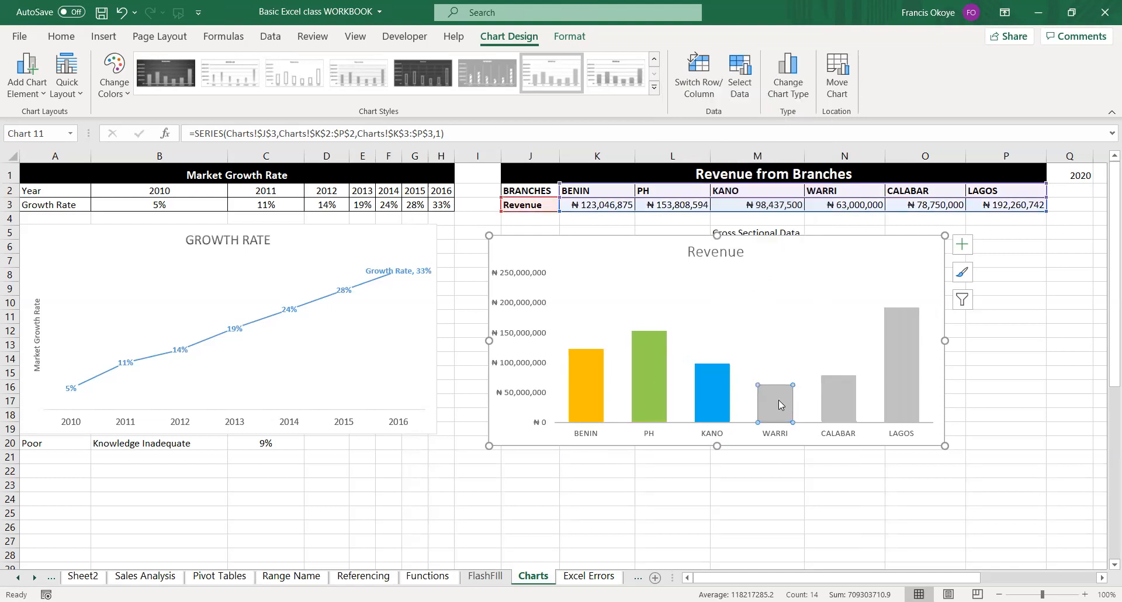
{"action": "right_click", "coordinate": [781, 403]}
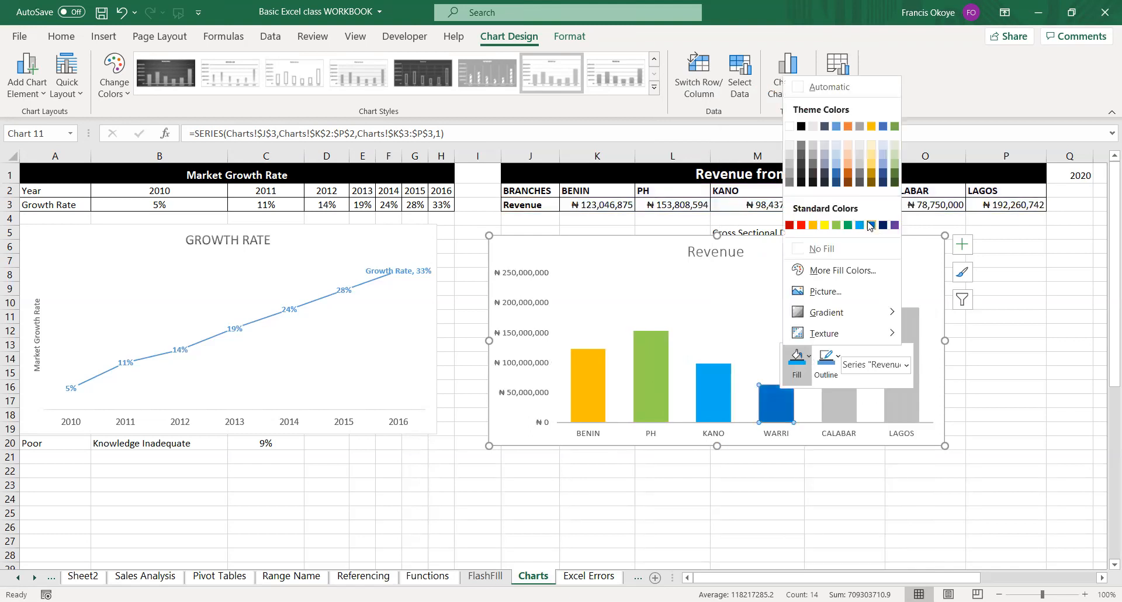
{"action": "left_click", "coordinate": [870, 225]}
Fill the CALABAR column of the Revenue chart with the lightest tint of the theme green.
{"action": "left_click", "coordinate": [843, 408]}
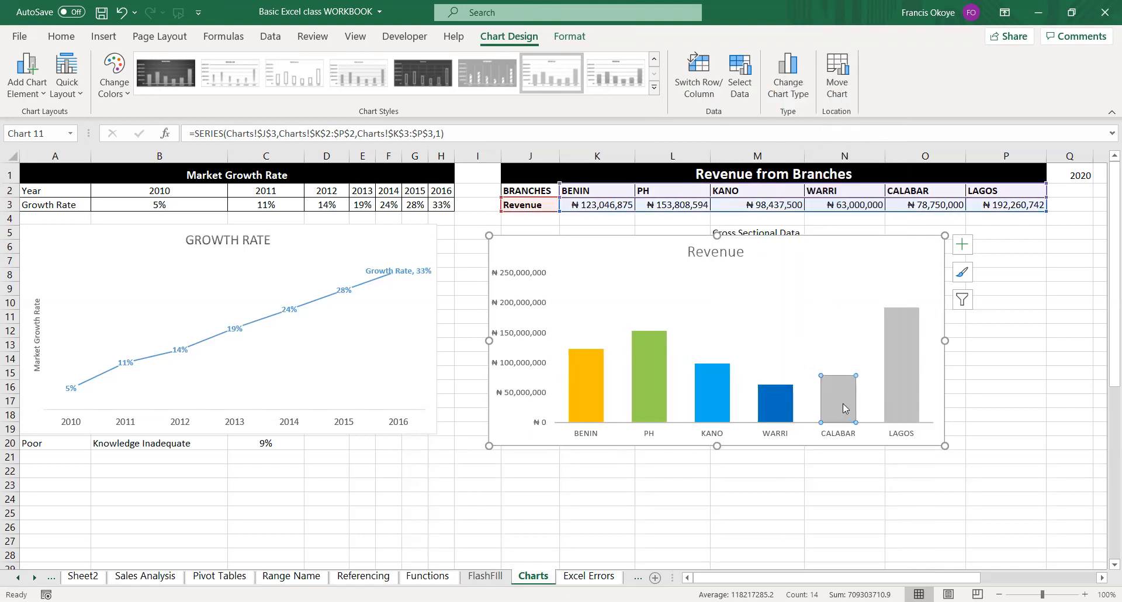
{"action": "right_click", "coordinate": [843, 404]}
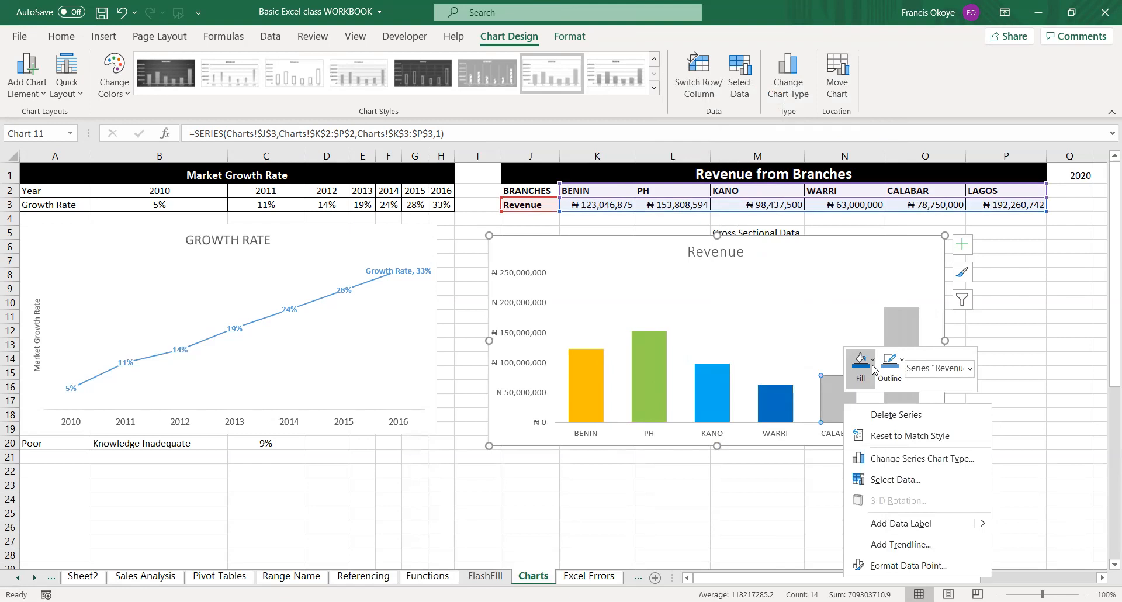
{"action": "left_click", "coordinate": [873, 367]}
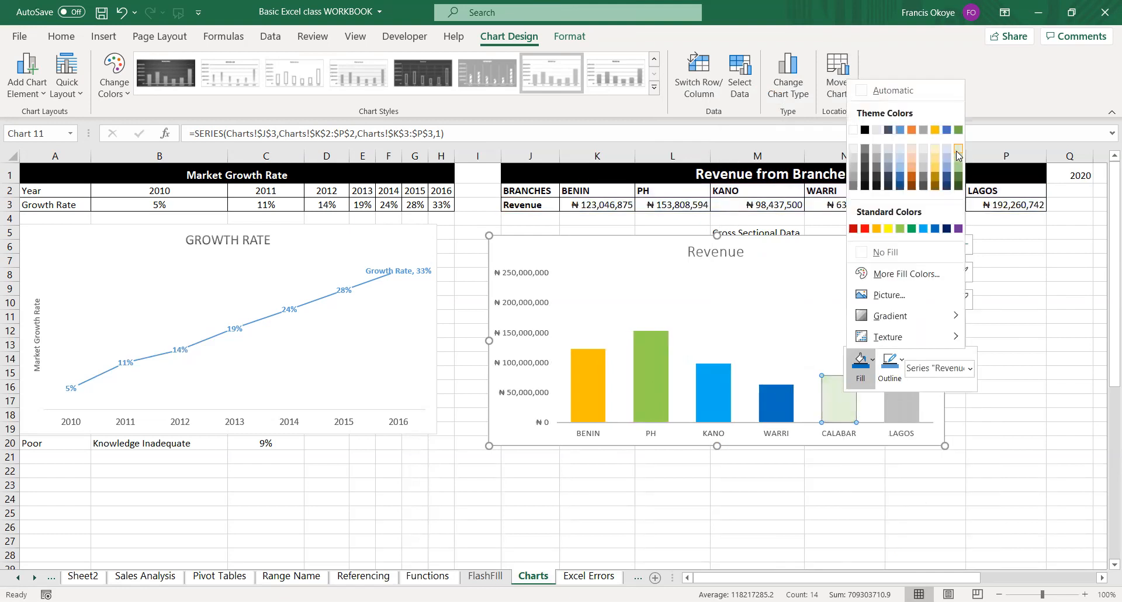
{"action": "left_click", "coordinate": [959, 154]}
Isolate the LAGOS column of the Revenue chart and open the additional fill colour choices for it.
{"action": "left_click", "coordinate": [902, 415]}
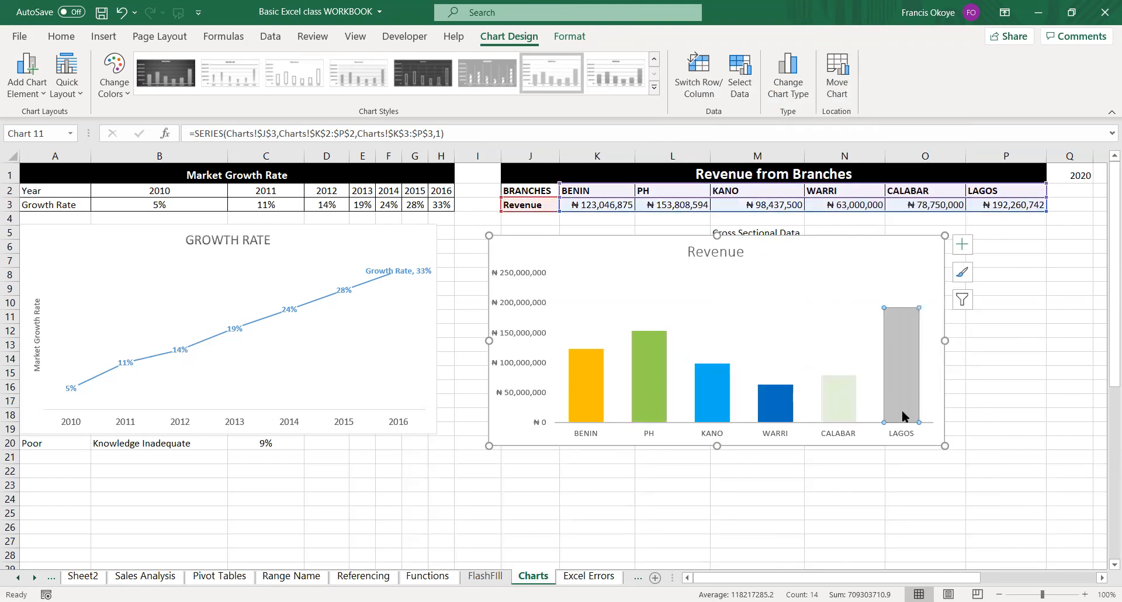
{"action": "right_click", "coordinate": [903, 413]}
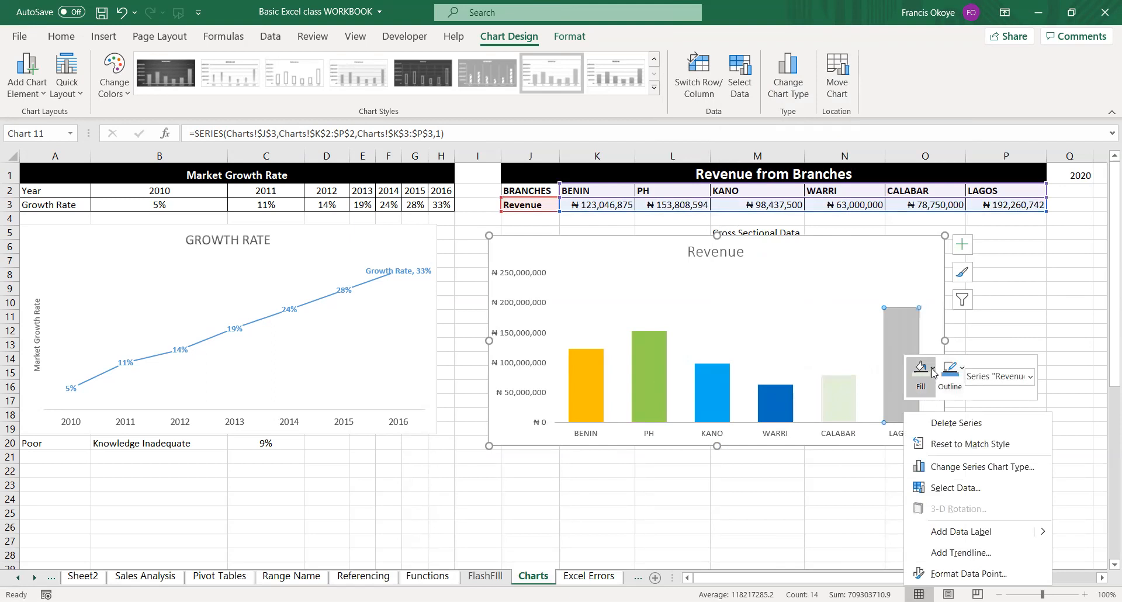
{"action": "left_click", "coordinate": [933, 369]}
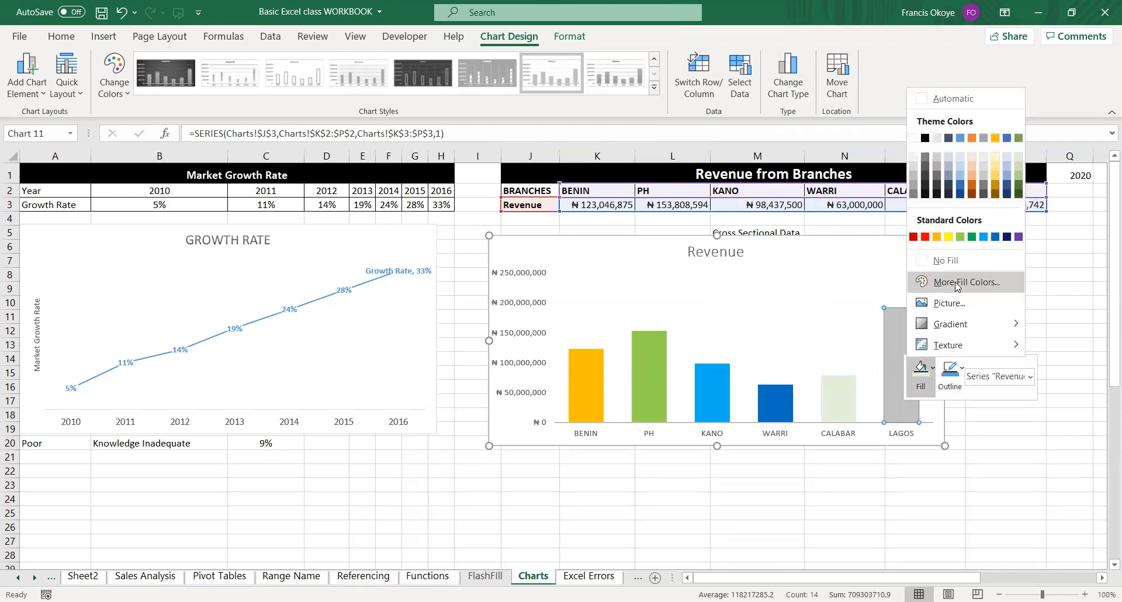
{"action": "left_click", "coordinate": [956, 283]}
Try out several light green, blue and cyan swatches of the standard colour palette for the LAGOS column.
{"action": "left_click", "coordinate": [551, 224]}
{"action": "left_click", "coordinate": [537, 222]}
{"action": "left_click", "coordinate": [533, 240]}
{"action": "left_click", "coordinate": [522, 227]}
{"action": "left_click", "coordinate": [526, 218]}
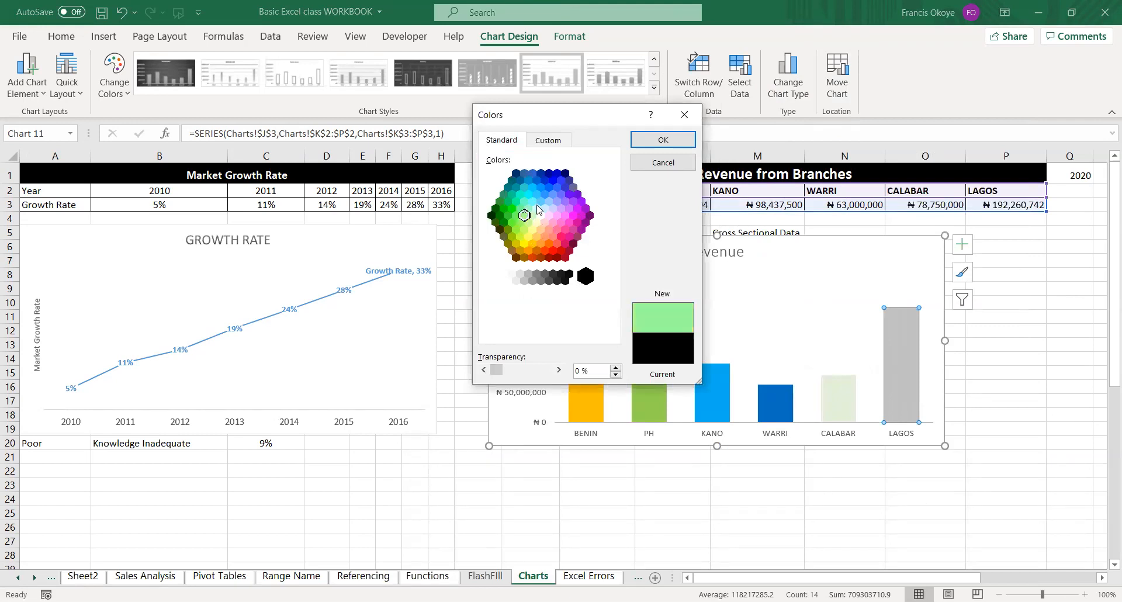
{"action": "left_click", "coordinate": [537, 208]}
{"action": "left_click", "coordinate": [545, 209]}
{"action": "left_click", "coordinate": [553, 208]}
{"action": "left_click", "coordinate": [556, 202]}
{"action": "left_click", "coordinate": [545, 196]}
{"action": "left_click", "coordinate": [536, 197]}
{"action": "left_click", "coordinate": [534, 202]}
Fill the LAGOS column with a custom yellow-green, RGB 178, 218, 78, and deselect the chart.
{"action": "left_click", "coordinate": [550, 140]}
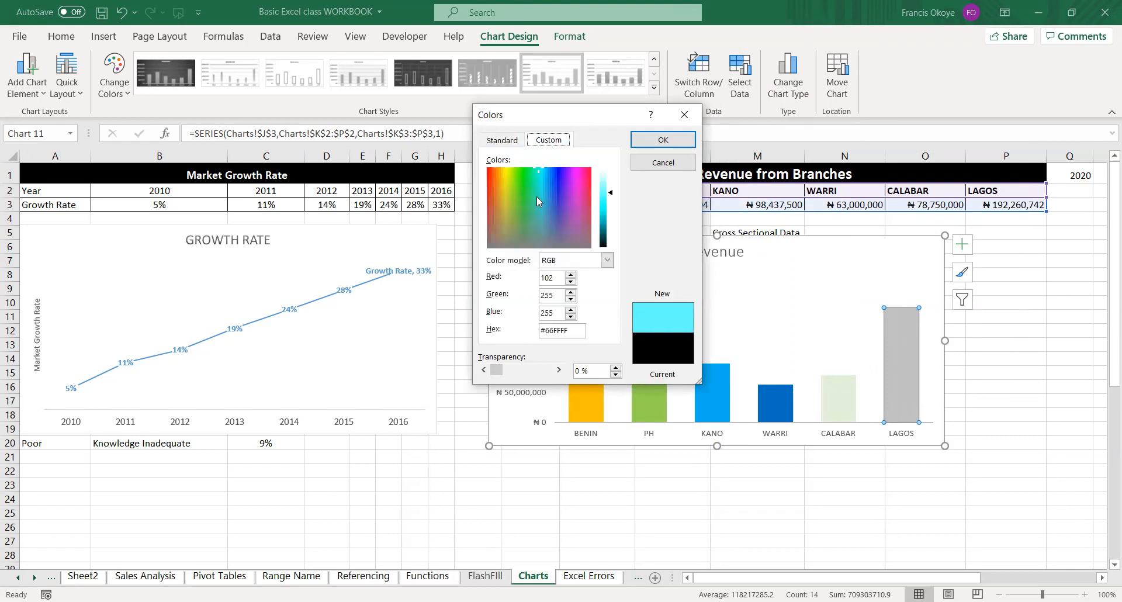
{"action": "left_click_drag", "start_coordinate": [609, 194], "coordinate": [609, 213]}
{"action": "left_click", "coordinate": [511, 192]}
{"action": "left_click", "coordinate": [509, 194]}
{"action": "left_click_drag", "start_coordinate": [606, 215], "coordinate": [608, 202]}
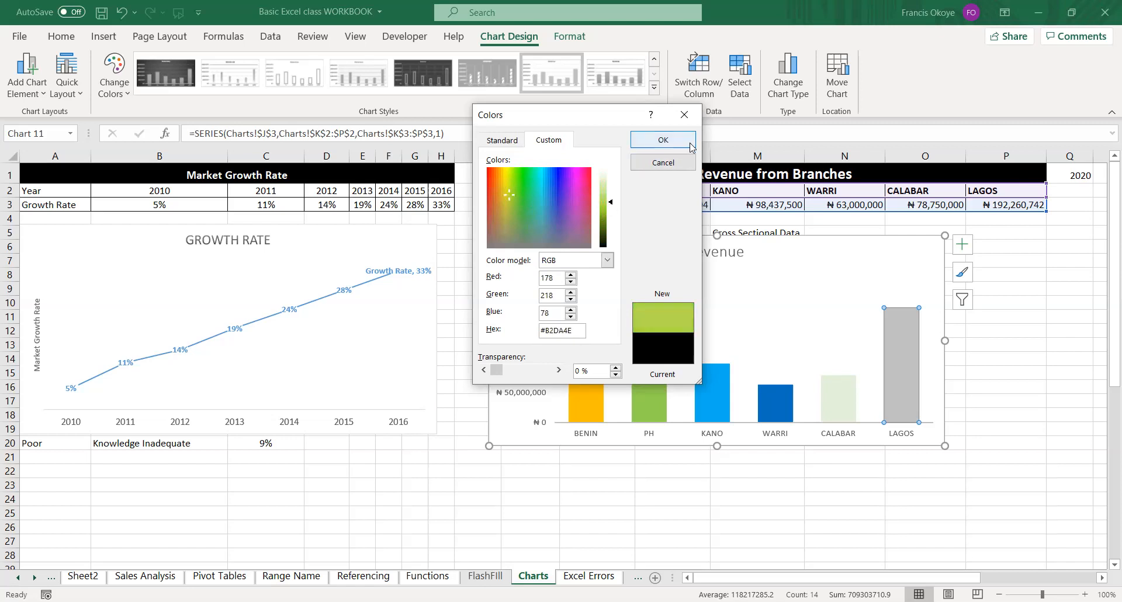
{"action": "left_click", "coordinate": [663, 140]}
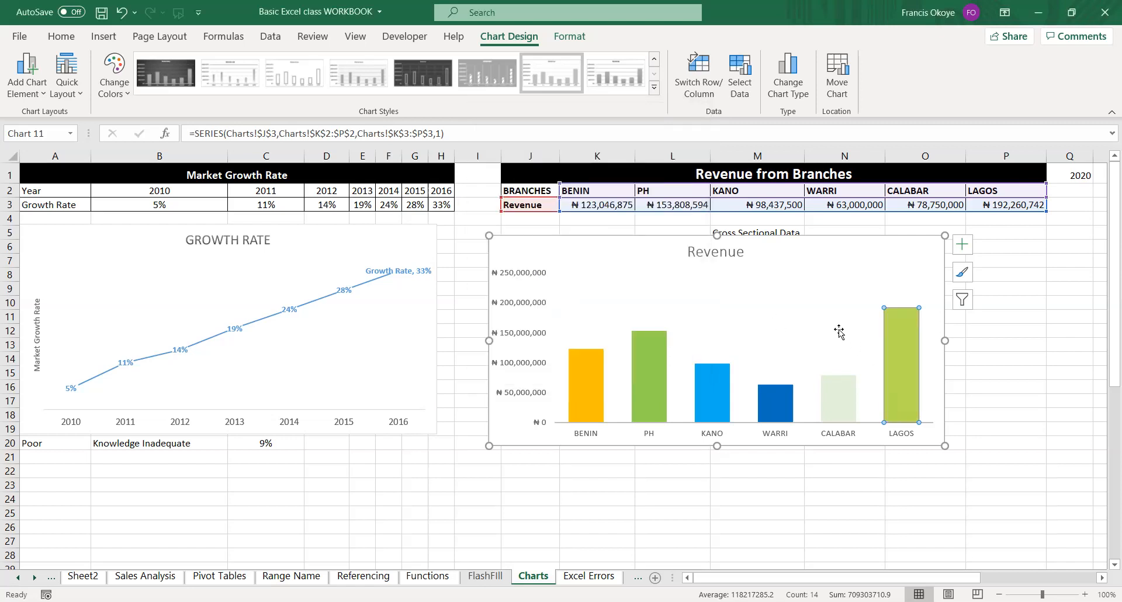
{"action": "left_click", "coordinate": [714, 515]}
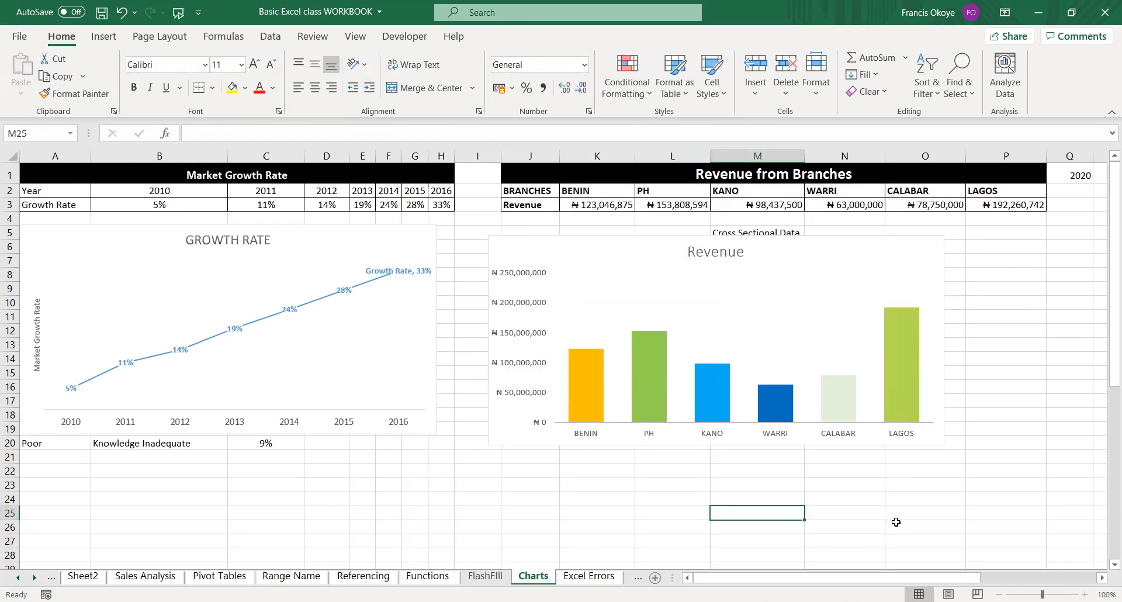
Select the Revenue chart and open its chart type choices.
{"action": "left_click", "coordinate": [887, 257]}
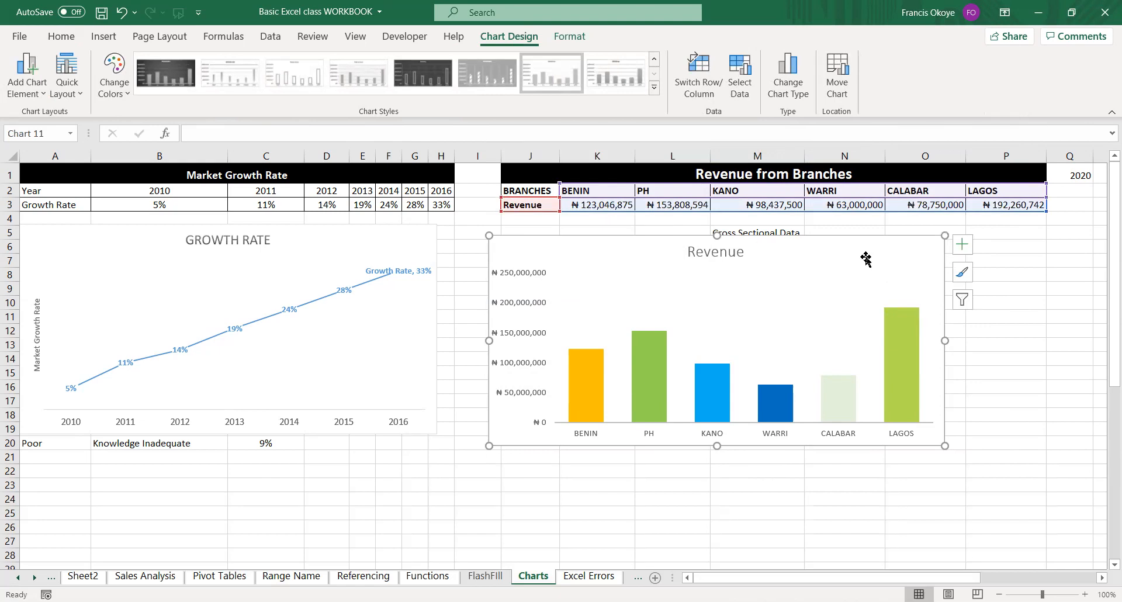
{"action": "right_click", "coordinate": [825, 267]}
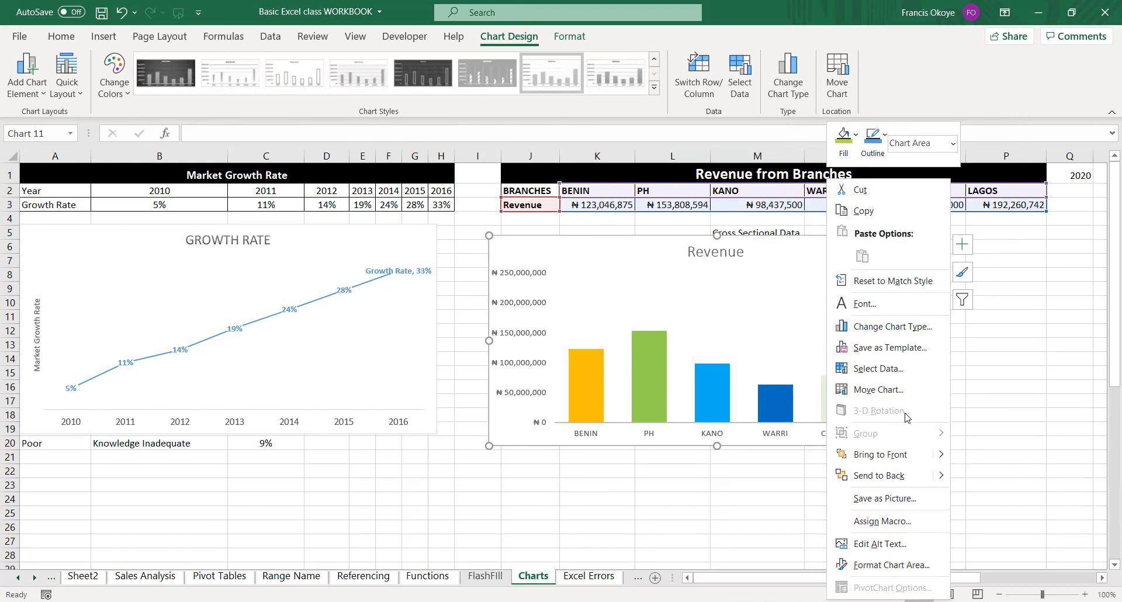
{"action": "left_click", "coordinate": [711, 290]}
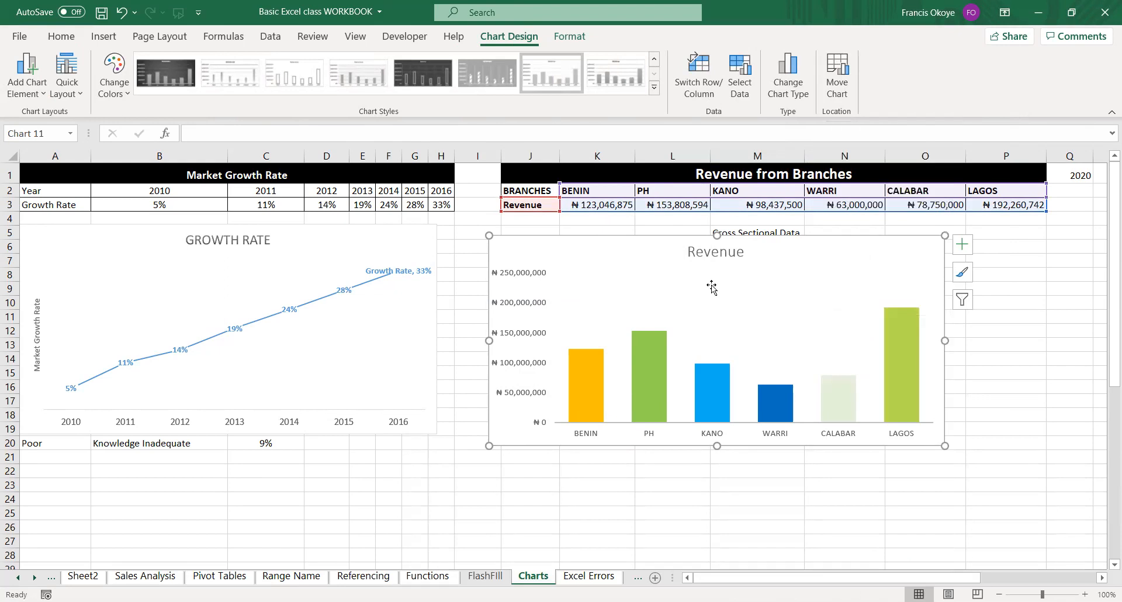
{"action": "right_click", "coordinate": [785, 283]}
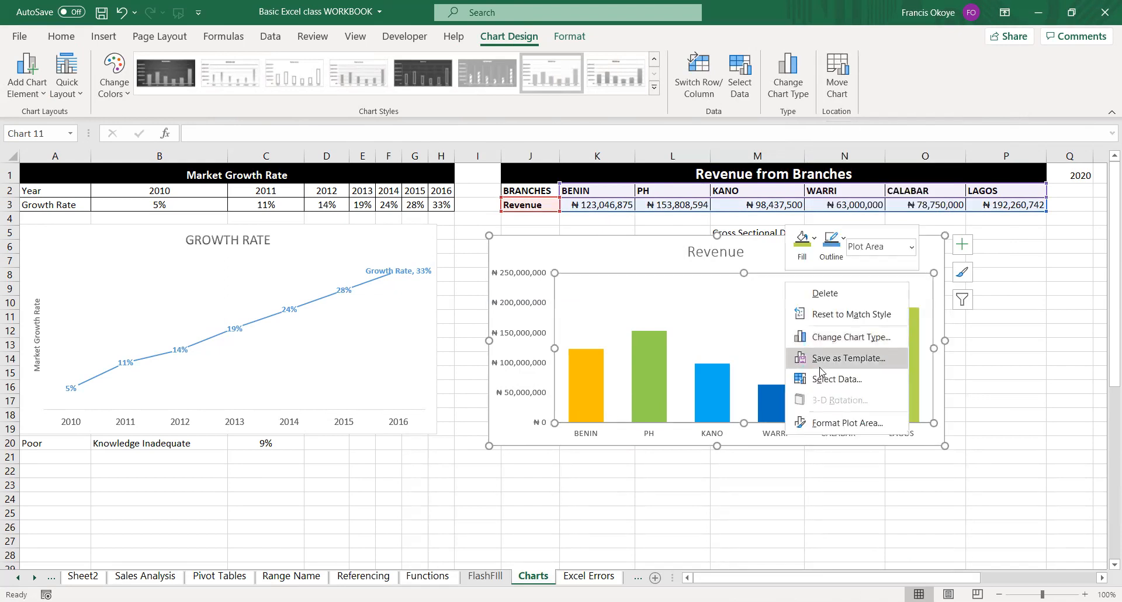
{"action": "left_click", "coordinate": [851, 338]}
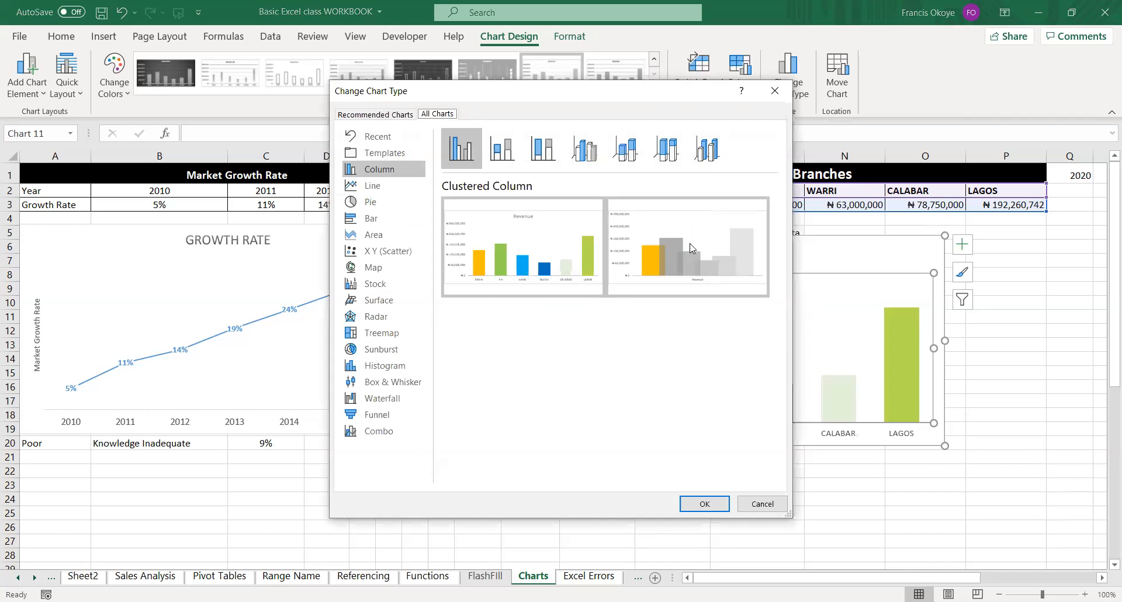
Preview the Revenue data as clustered, stacked and 100% stacked bars and as a pie.
{"action": "left_click", "coordinate": [395, 216]}
{"action": "left_click", "coordinate": [513, 160]}
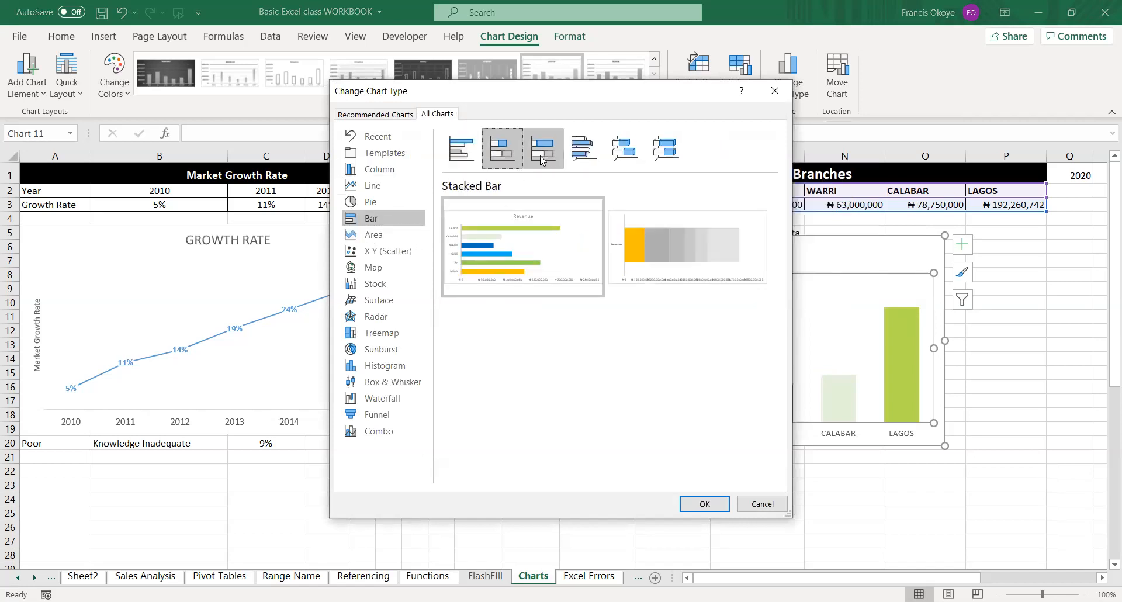
{"action": "left_click", "coordinate": [544, 159]}
{"action": "left_click", "coordinate": [476, 146]}
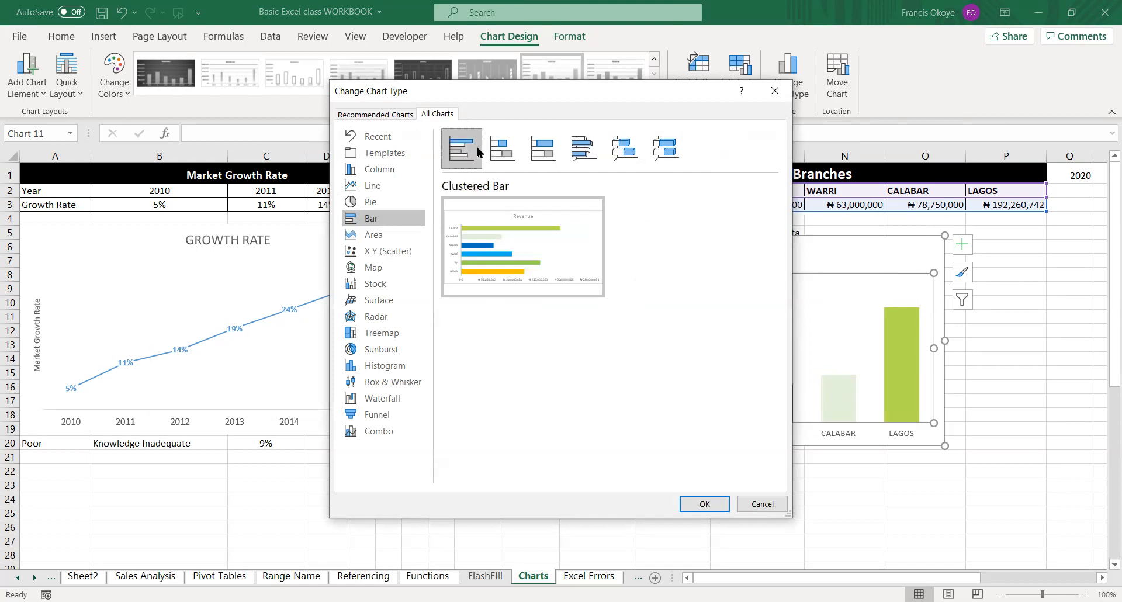
{"action": "left_click", "coordinate": [386, 200]}
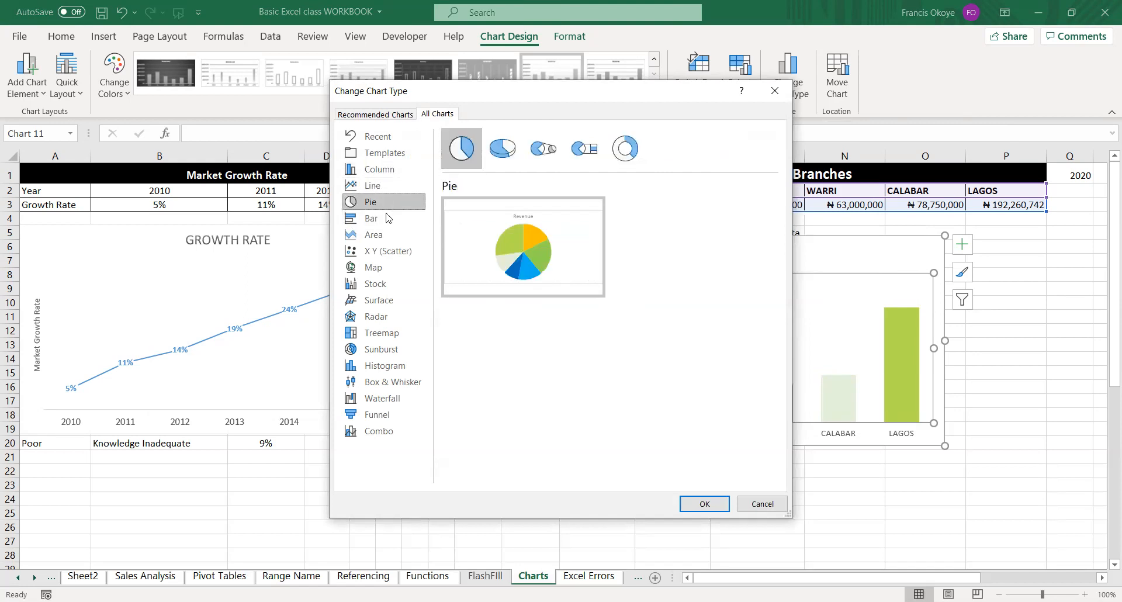
{"action": "left_click", "coordinate": [385, 218]}
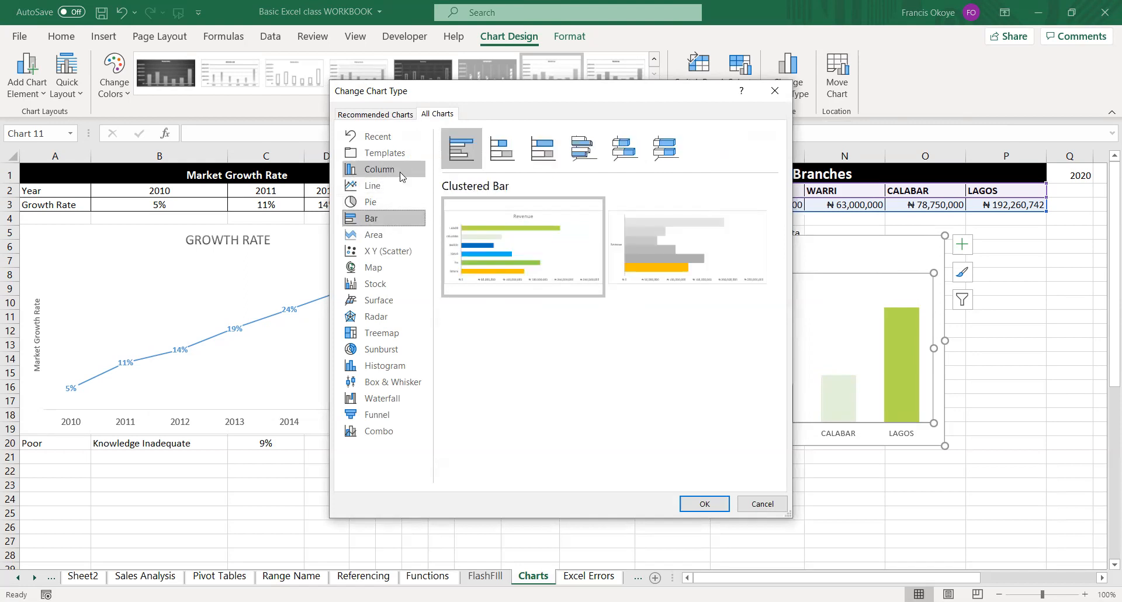
Change the Revenue chart to a 3-D Clustered Column and extend its lower edge to the end of row 24.
{"action": "left_click", "coordinate": [374, 170]}
{"action": "mouse_move", "coordinate": [645, 189]}
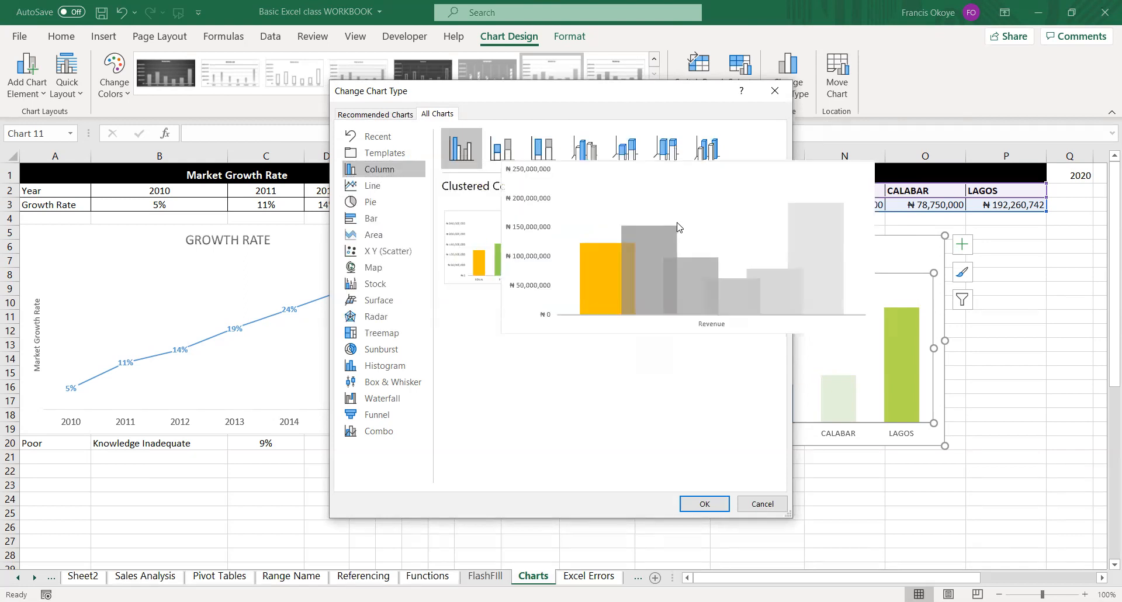
{"action": "left_click", "coordinate": [543, 149]}
{"action": "left_click", "coordinate": [574, 153]}
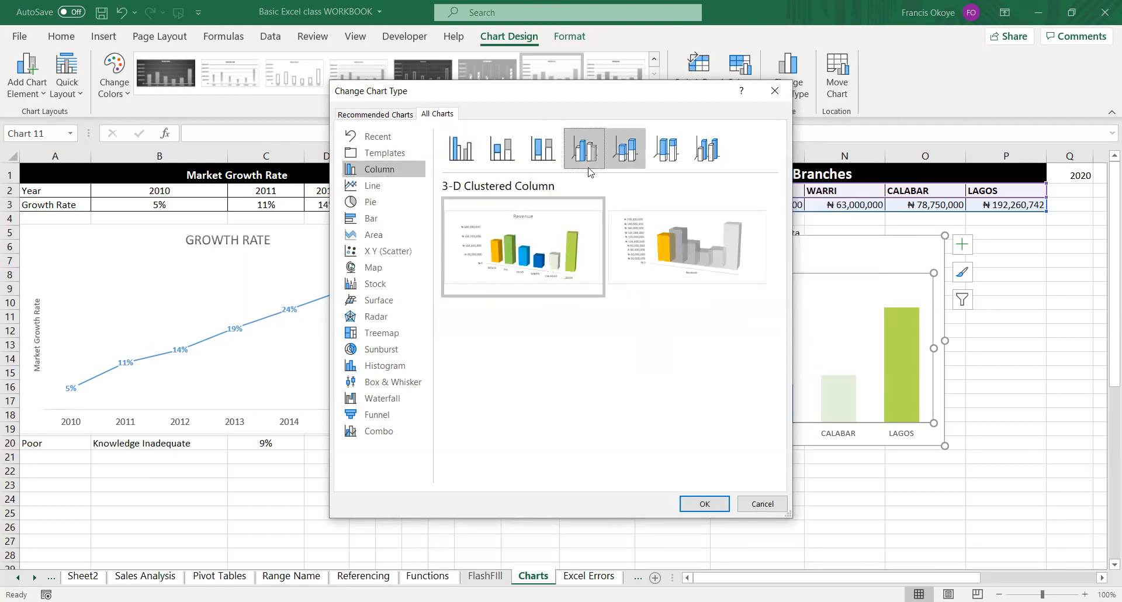
{"action": "mouse_move", "coordinate": [552, 216]}
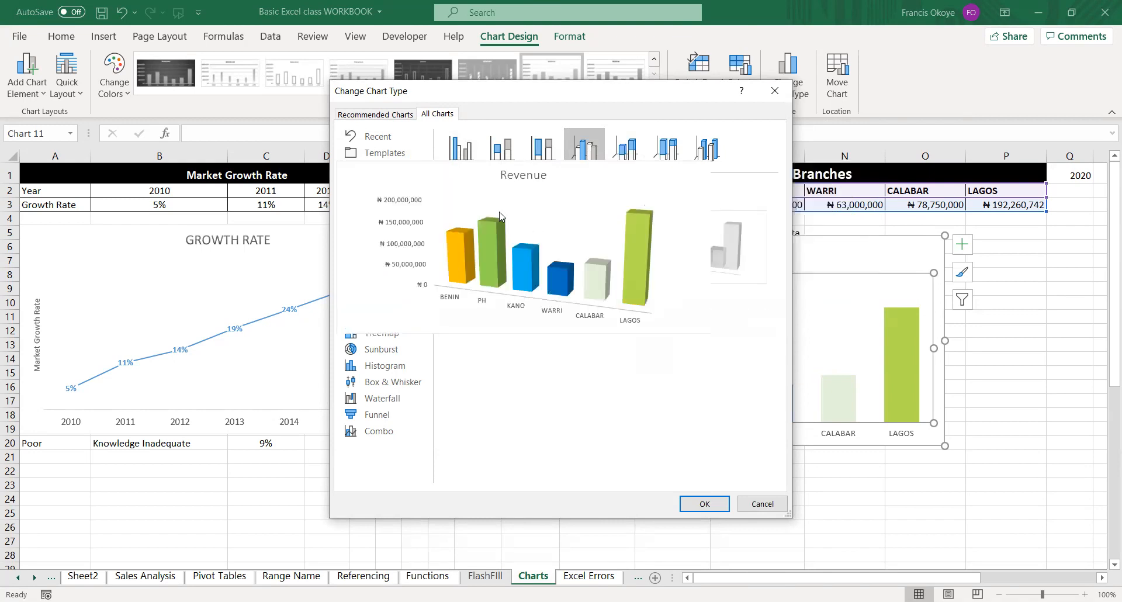
{"action": "left_click", "coordinate": [694, 506]}
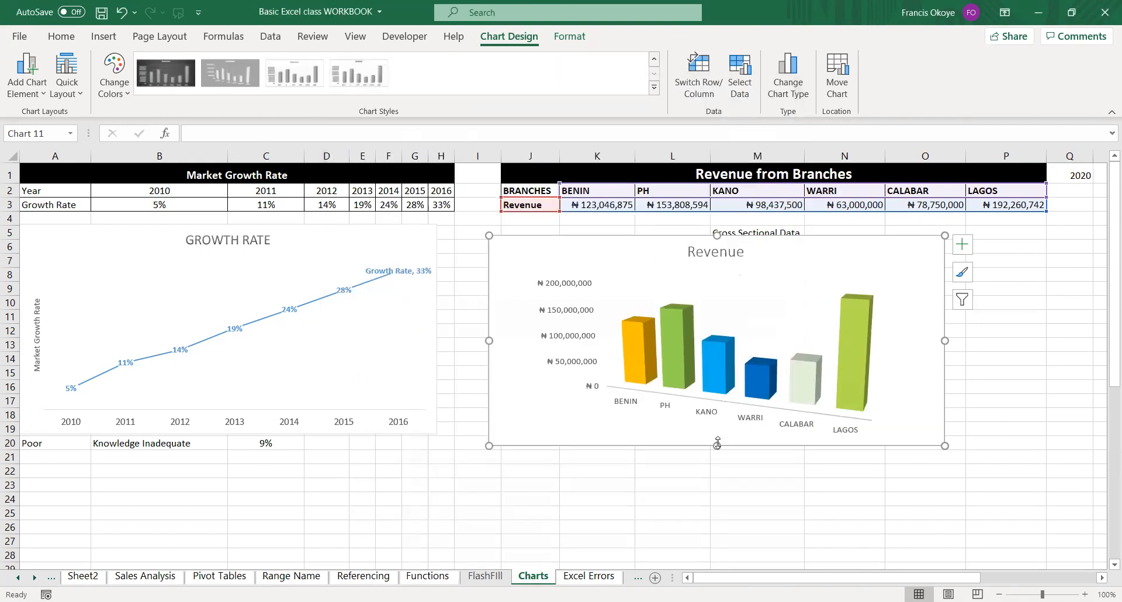
{"action": "left_click", "coordinate": [821, 417]}
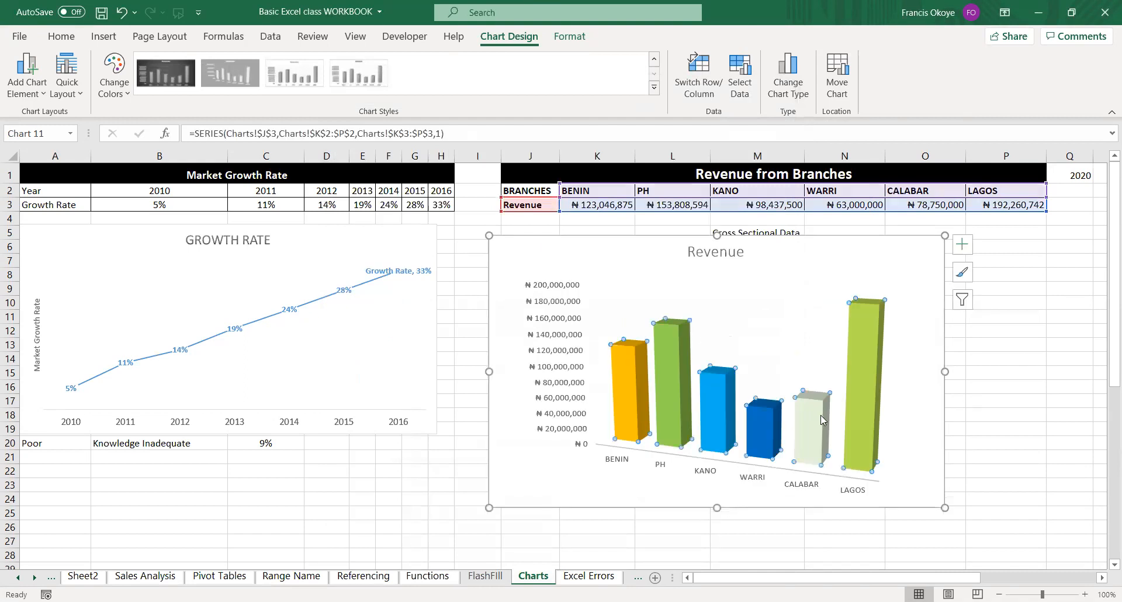
{"action": "left_click", "coordinate": [893, 417]}
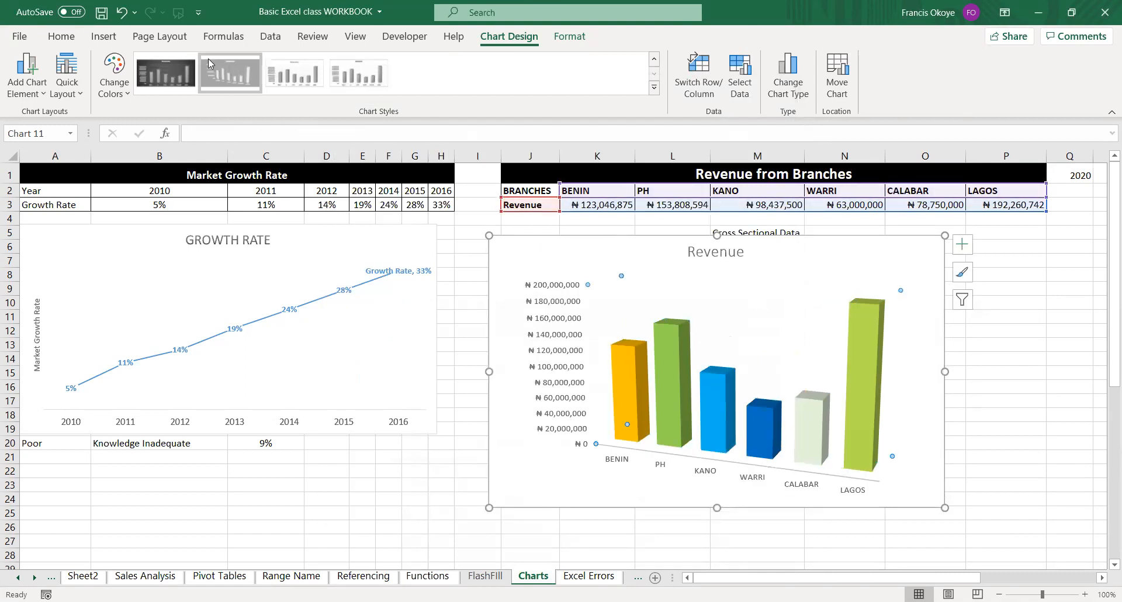
Examine the quick layouts and chart styles available for the 3-D Revenue chart.
{"action": "left_click", "coordinate": [73, 89]}
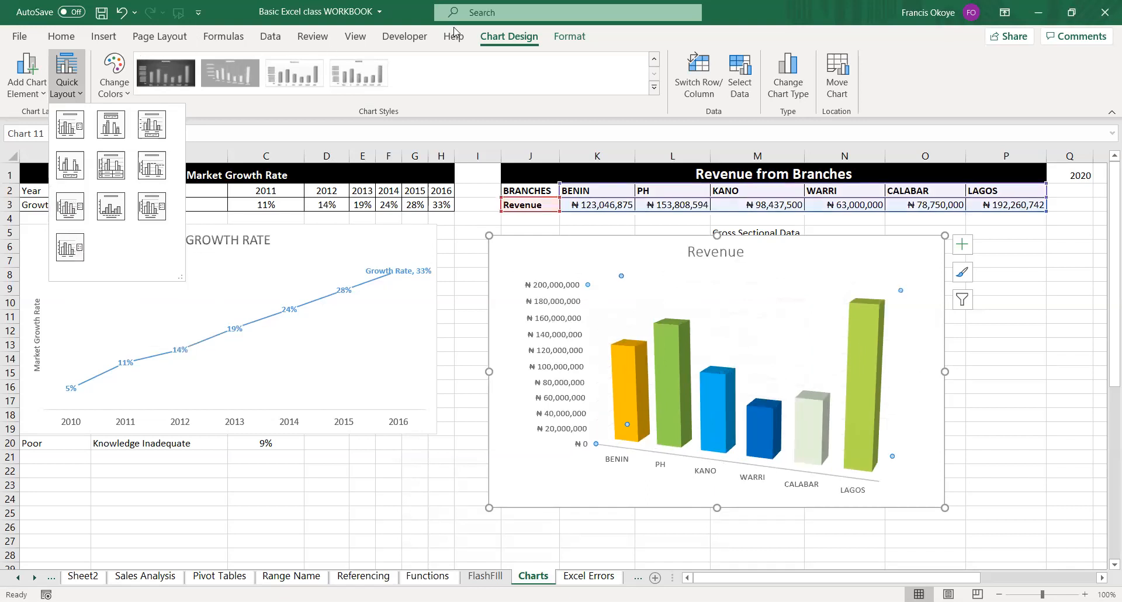
{"action": "left_click", "coordinate": [657, 88]}
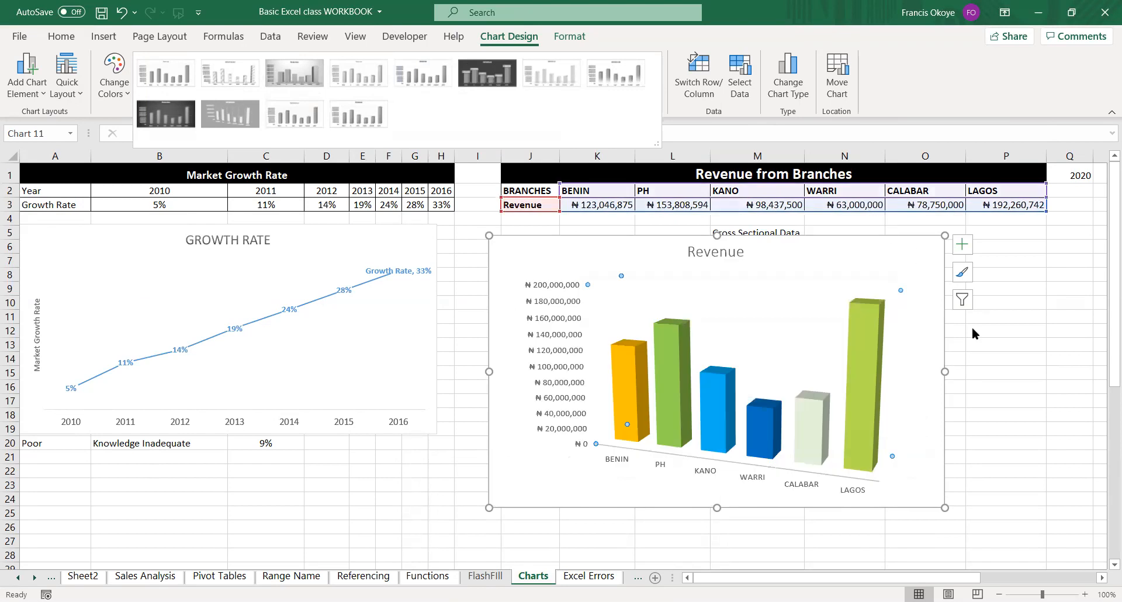
{"action": "left_click", "coordinate": [1006, 375]}
Lower the Revenue chart's upper edge to clear the Cross Sectional Data label, and open the data series formatting options.
{"action": "left_click_drag", "start_coordinate": [719, 237], "coordinate": [721, 252]}
{"action": "left_click", "coordinate": [679, 371]}
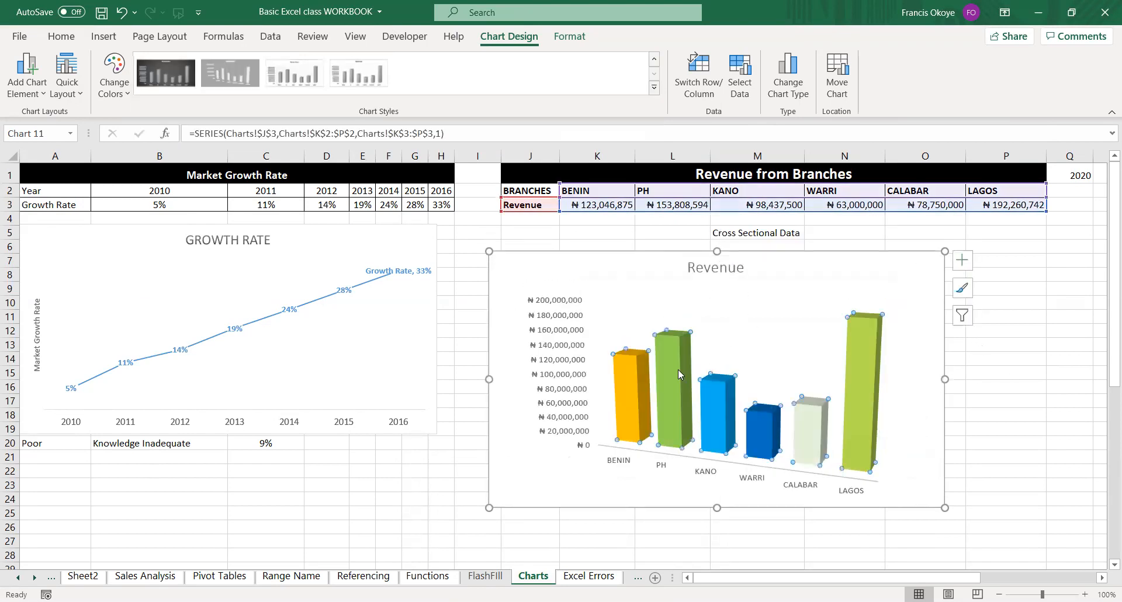
{"action": "double_click", "coordinate": [678, 370]}
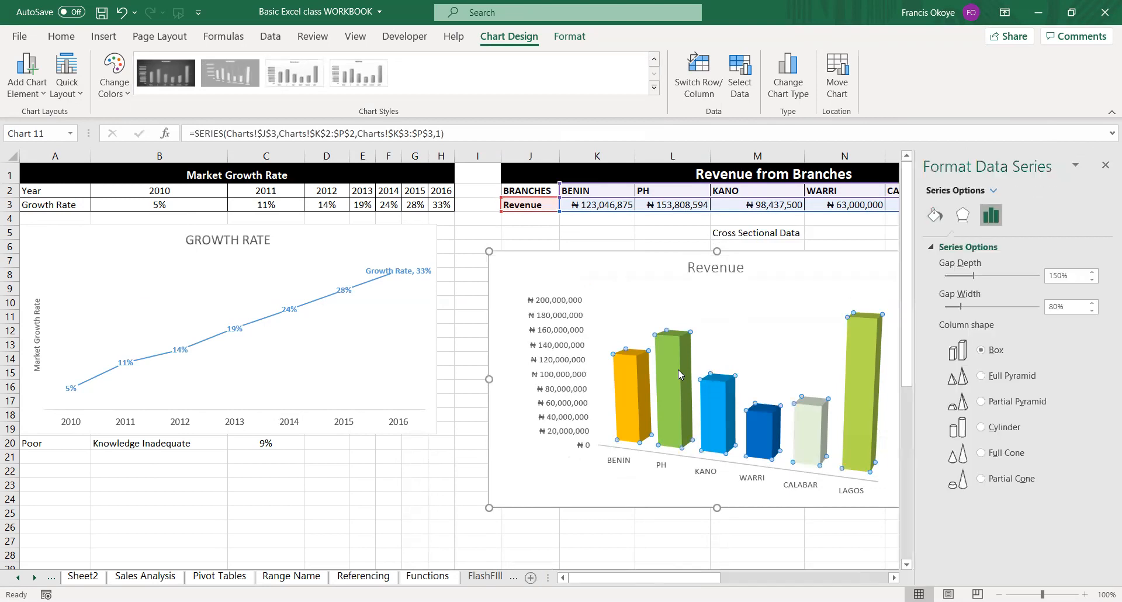
{"action": "right_click", "coordinate": [678, 370]}
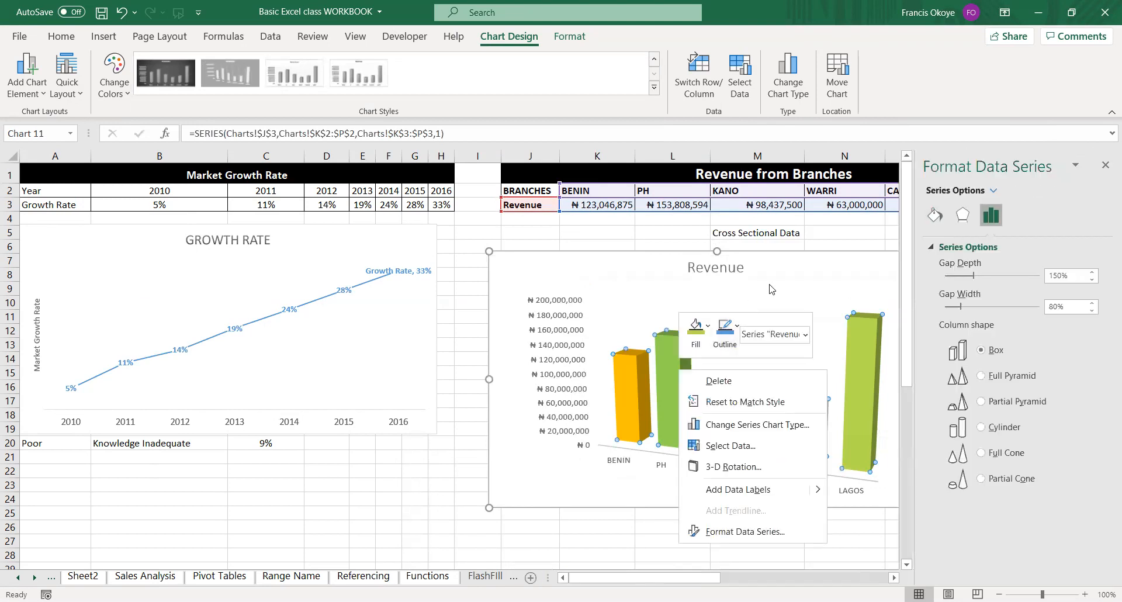
Try the full and partial pyramid, cylinder, and full and partial cone shapes on the Revenue columns, ending back on Box.
{"action": "left_click", "coordinate": [986, 376]}
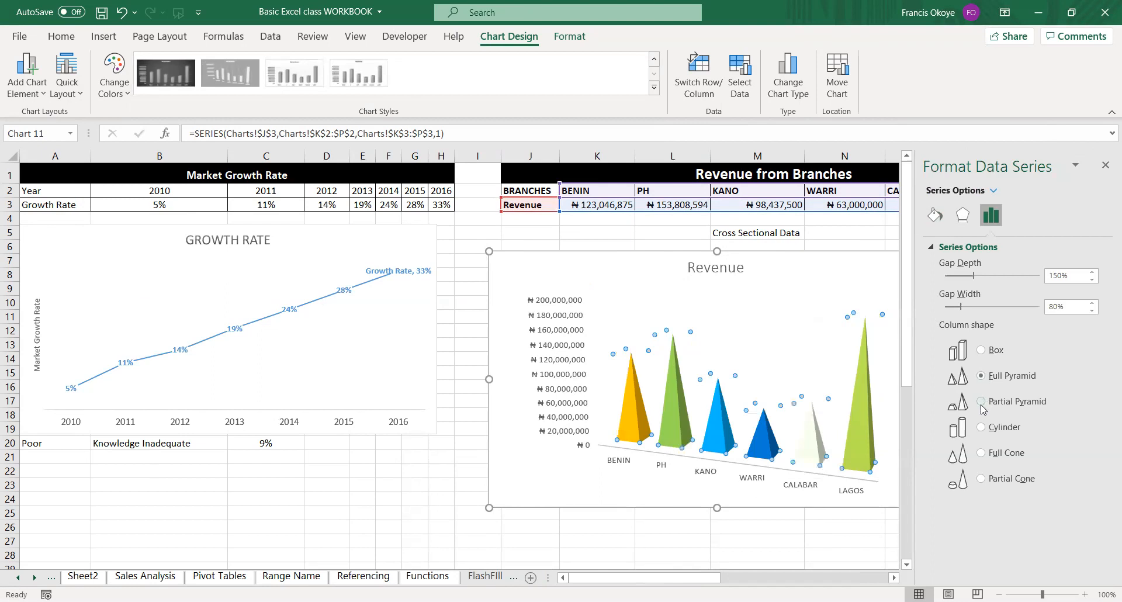
{"action": "left_click", "coordinate": [982, 402]}
{"action": "left_click", "coordinate": [982, 429]}
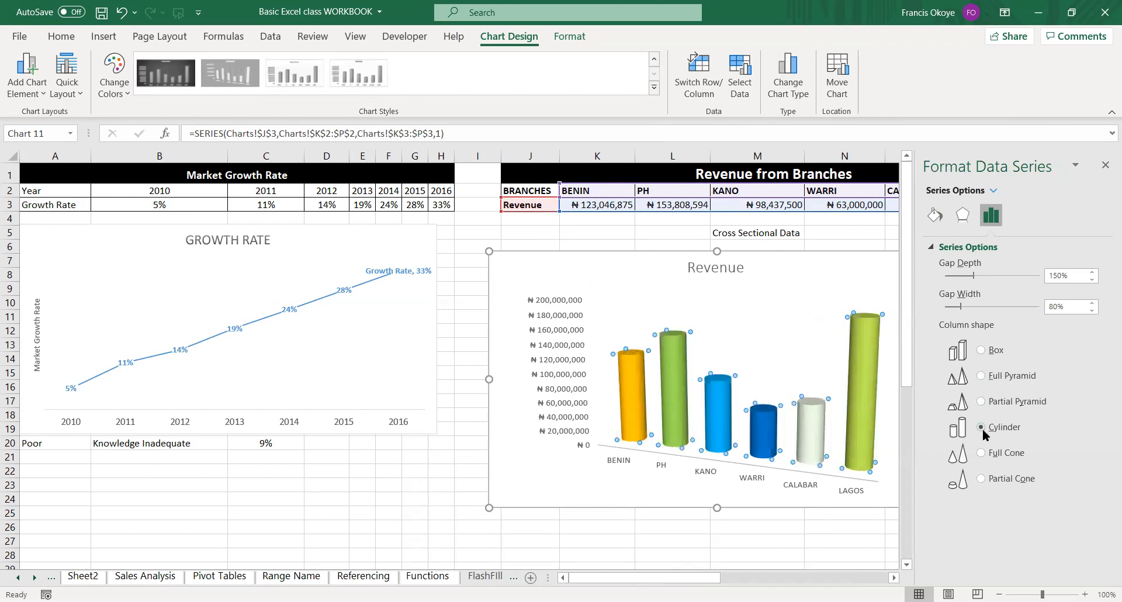
{"action": "left_click", "coordinate": [982, 453]}
{"action": "left_click", "coordinate": [983, 479]}
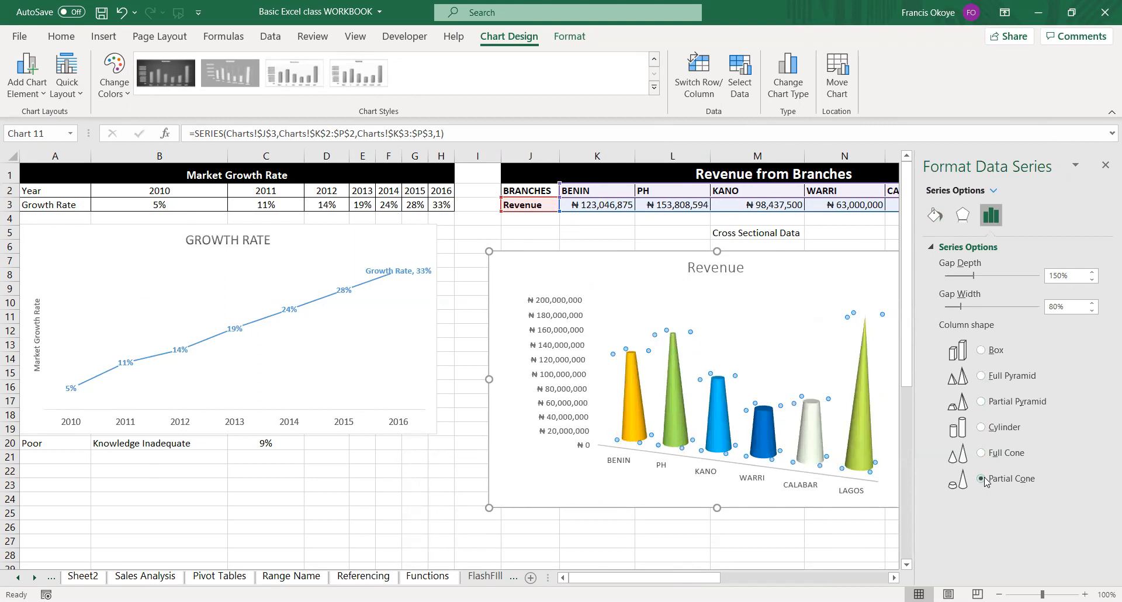
{"action": "left_click", "coordinate": [982, 350]}
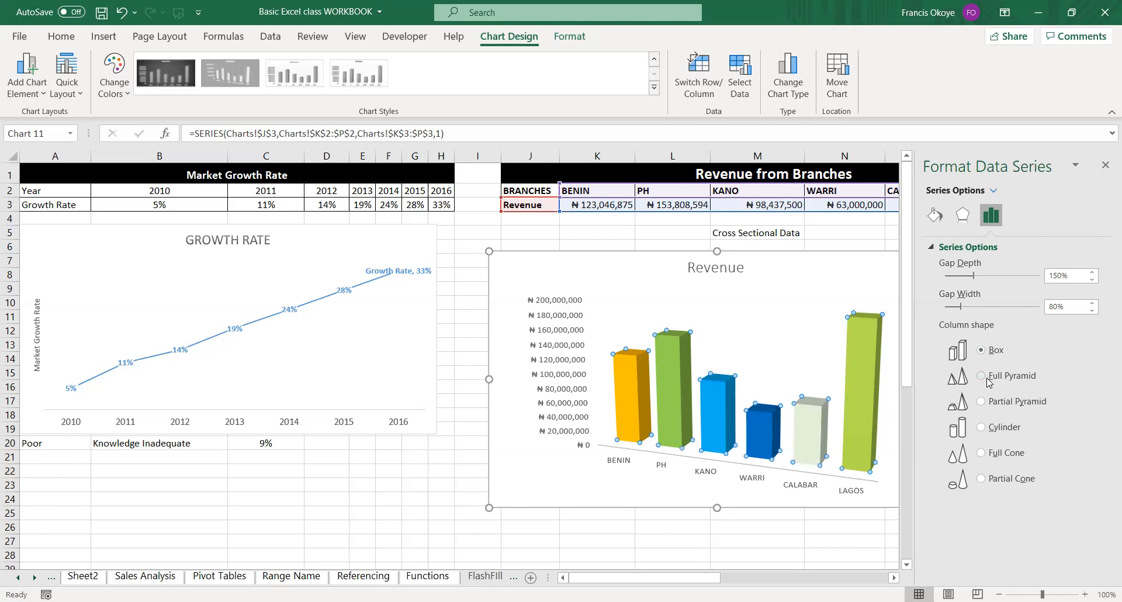
Give the Revenue columns the Cylinder shape, close the formatting options, and shift the chart slightly right to align with column J.
{"action": "left_click", "coordinate": [984, 377]}
{"action": "left_click", "coordinate": [986, 402]}
{"action": "left_click", "coordinate": [986, 428]}
{"action": "left_click", "coordinate": [720, 310]}
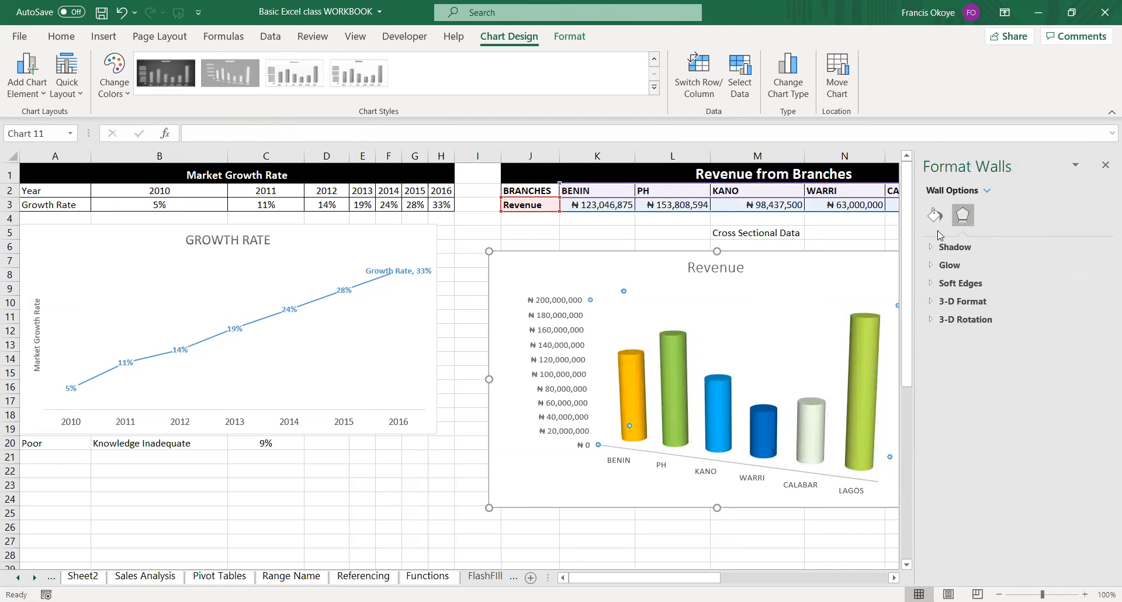
{"action": "left_click", "coordinate": [1106, 166]}
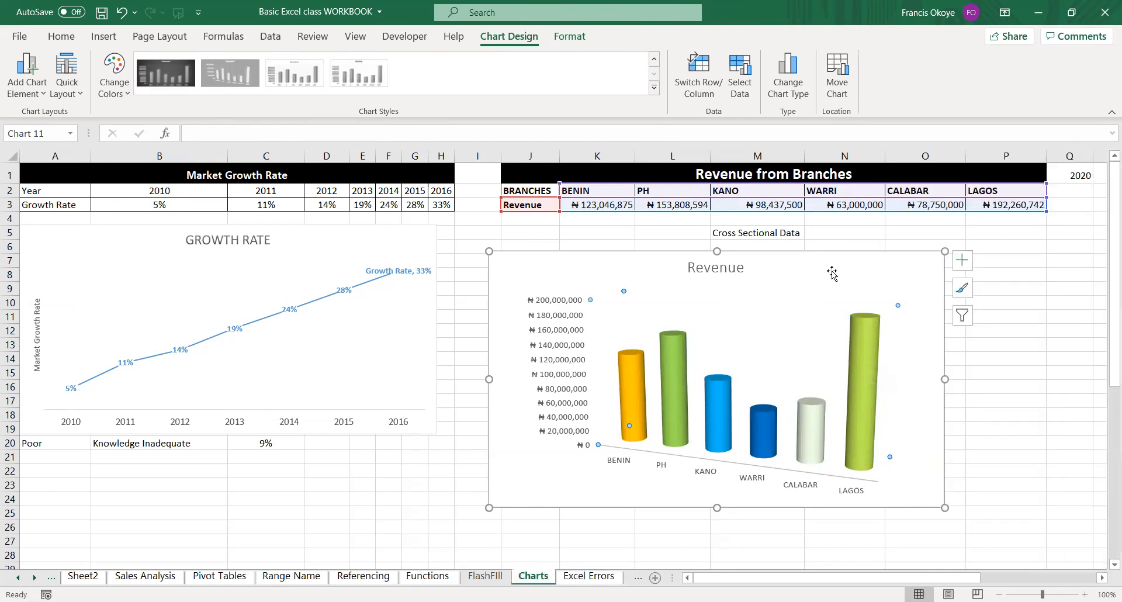
{"action": "left_click_drag", "start_coordinate": [777, 245], "coordinate": [789, 244]}
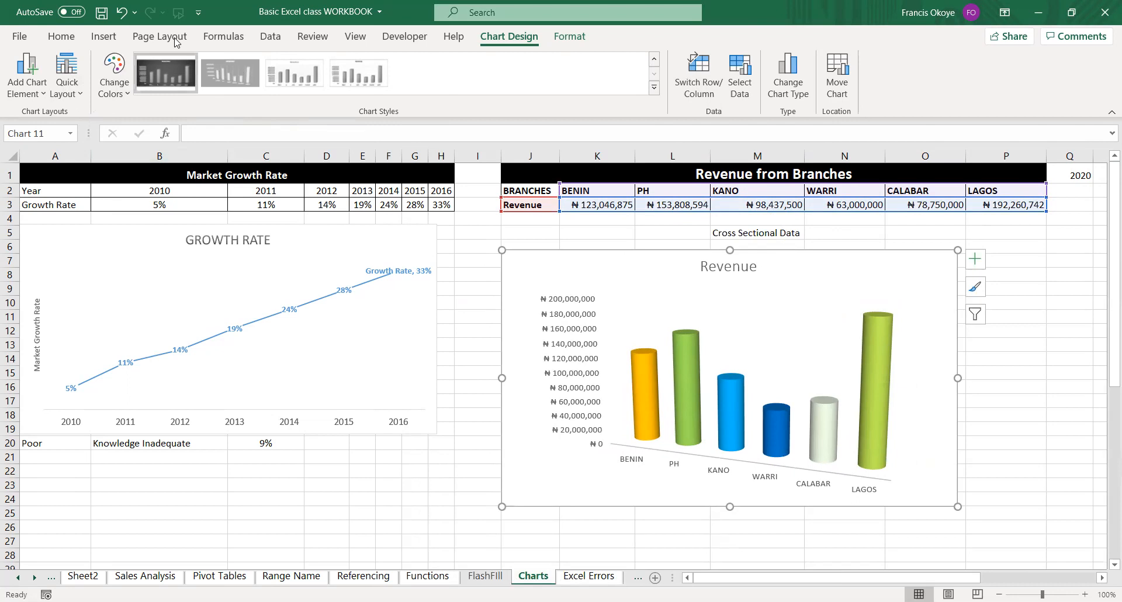
Preview the Line and Pie chart types for the Revenue chart without applying either.
{"action": "left_click", "coordinate": [100, 37]}
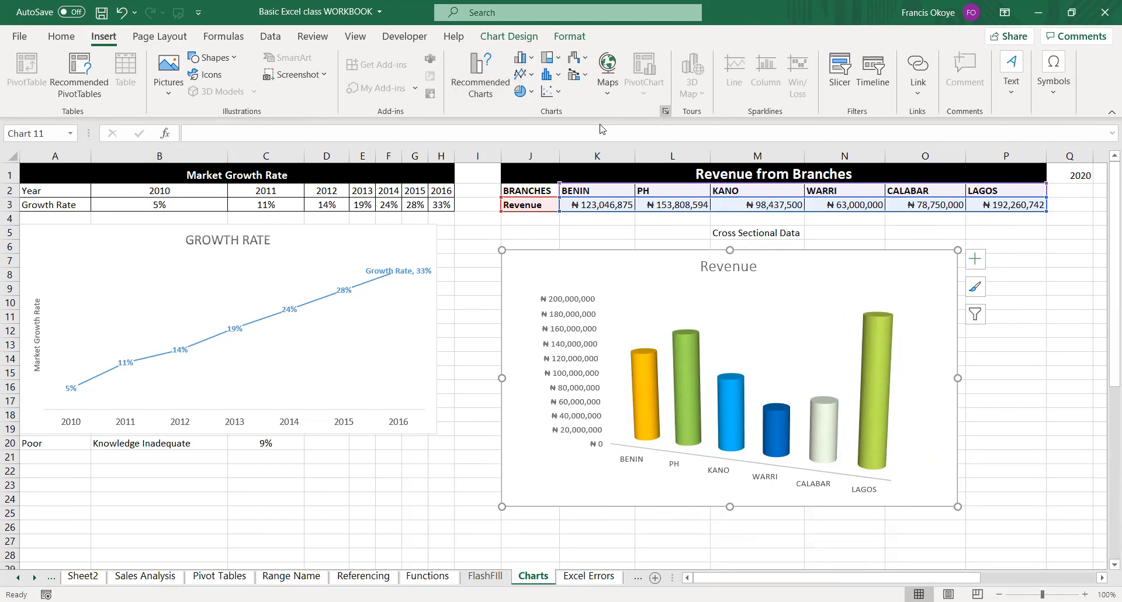
{"action": "left_click", "coordinate": [665, 111]}
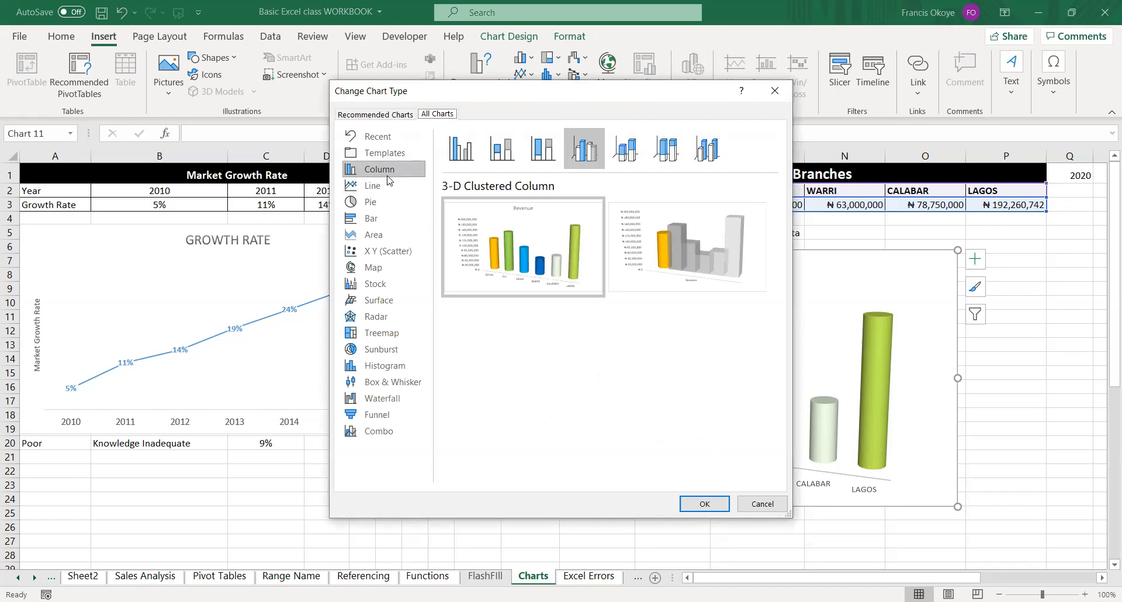
{"action": "left_click", "coordinate": [385, 185]}
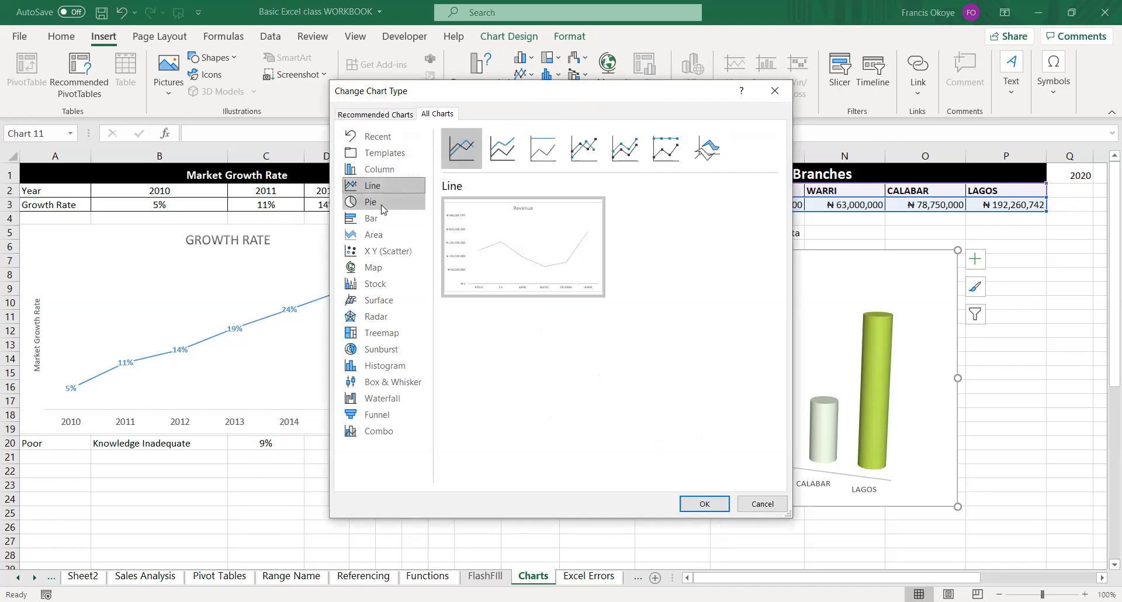
{"action": "left_click", "coordinate": [383, 209]}
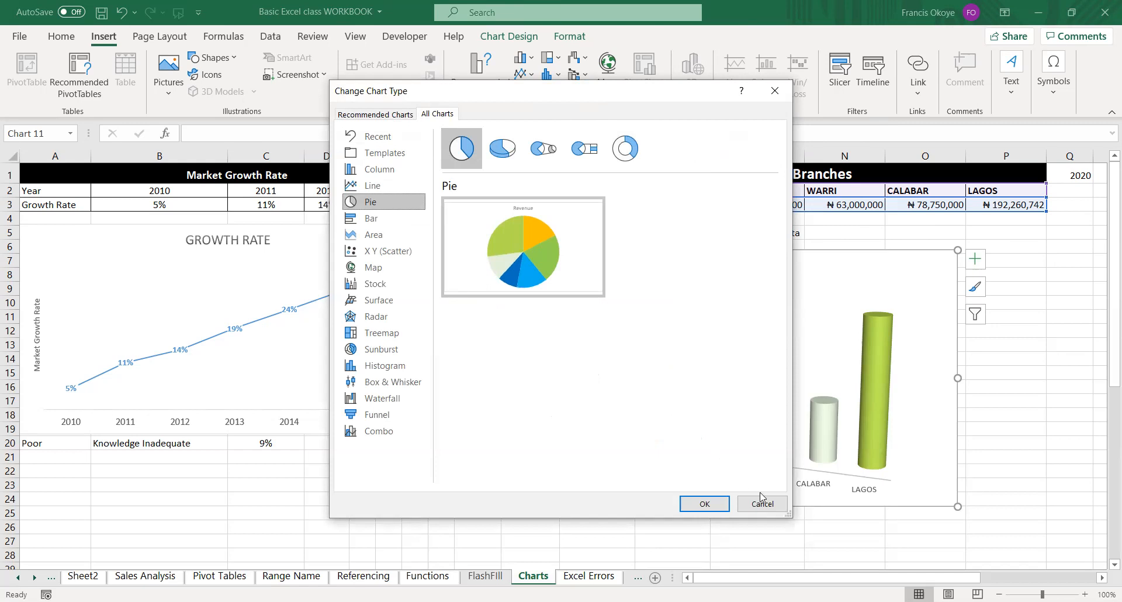
{"action": "left_click", "coordinate": [772, 506]}
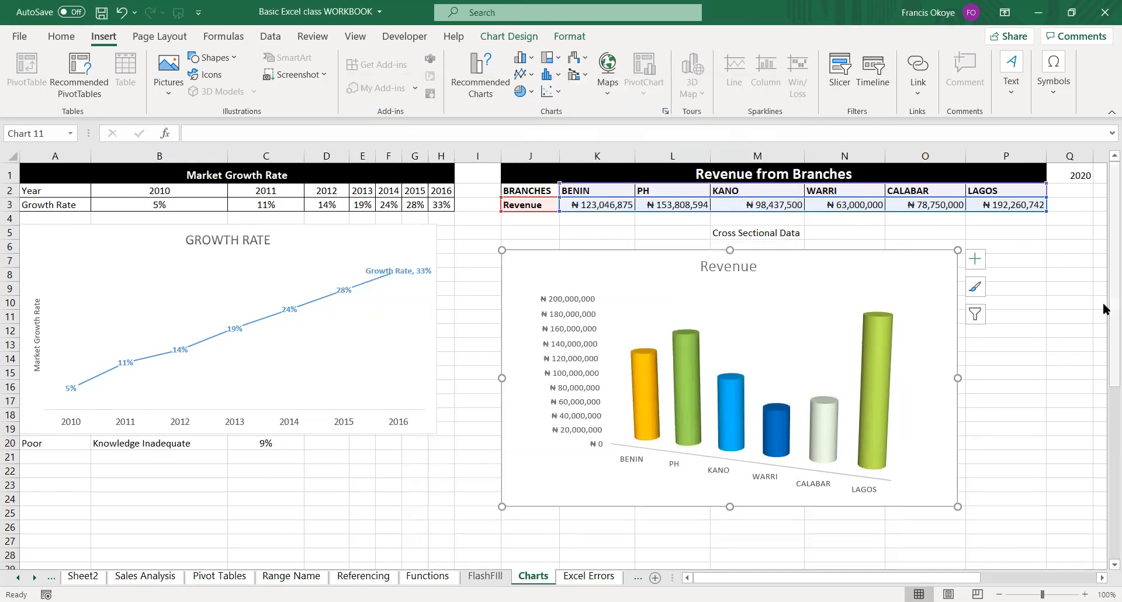
Move the Growth Rate chart up to row 2 and shorten it to end at row 12, clearing the STATUS table.
{"action": "left_click_drag", "start_coordinate": [1110, 327], "coordinate": [1111, 260]}
{"action": "left_click_drag", "start_coordinate": [348, 231], "coordinate": [342, 198]}
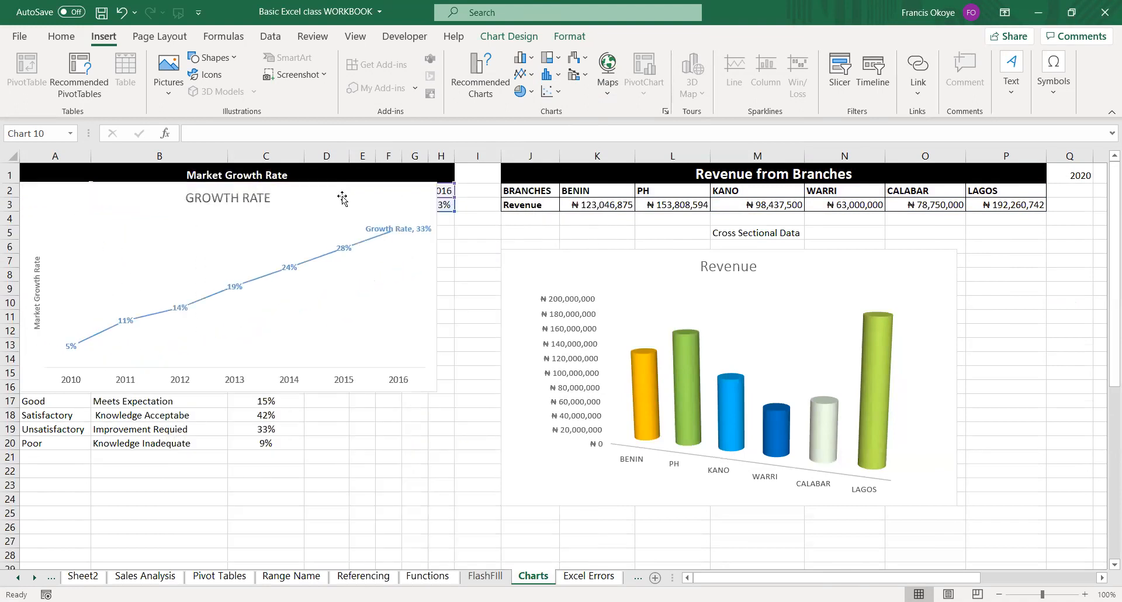
{"action": "left_click_drag", "start_coordinate": [228, 391], "coordinate": [232, 347]}
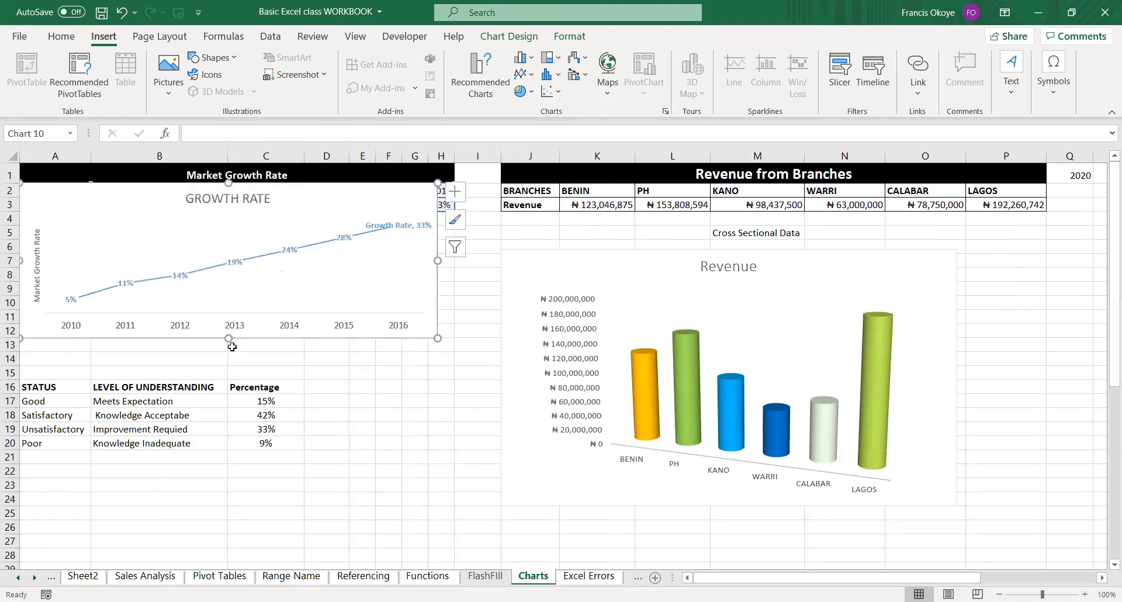
{"action": "left_click", "coordinate": [381, 416]}
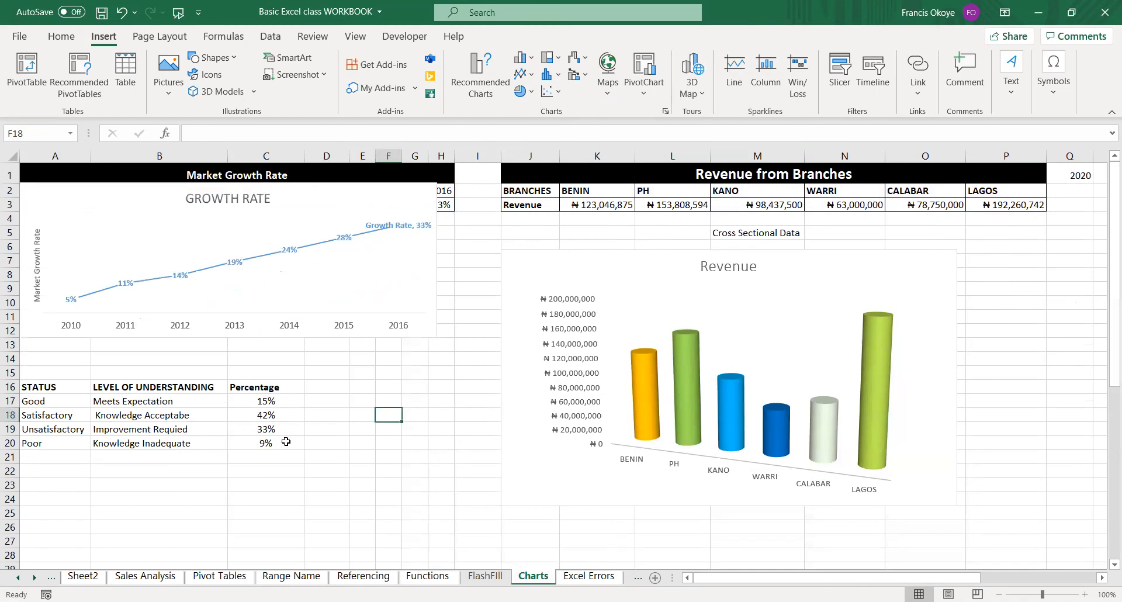
Insert a 2-D pie chart from the level of understanding and percentage data in B17:C20.
{"action": "left_click", "coordinate": [244, 411]}
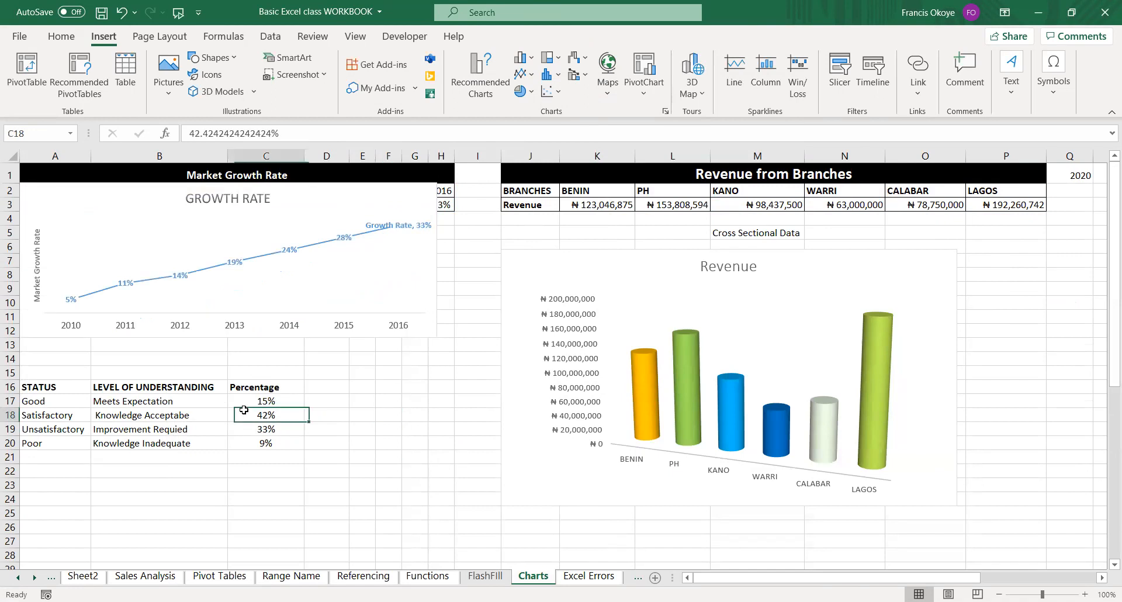
{"action": "left_click", "coordinate": [201, 402]}
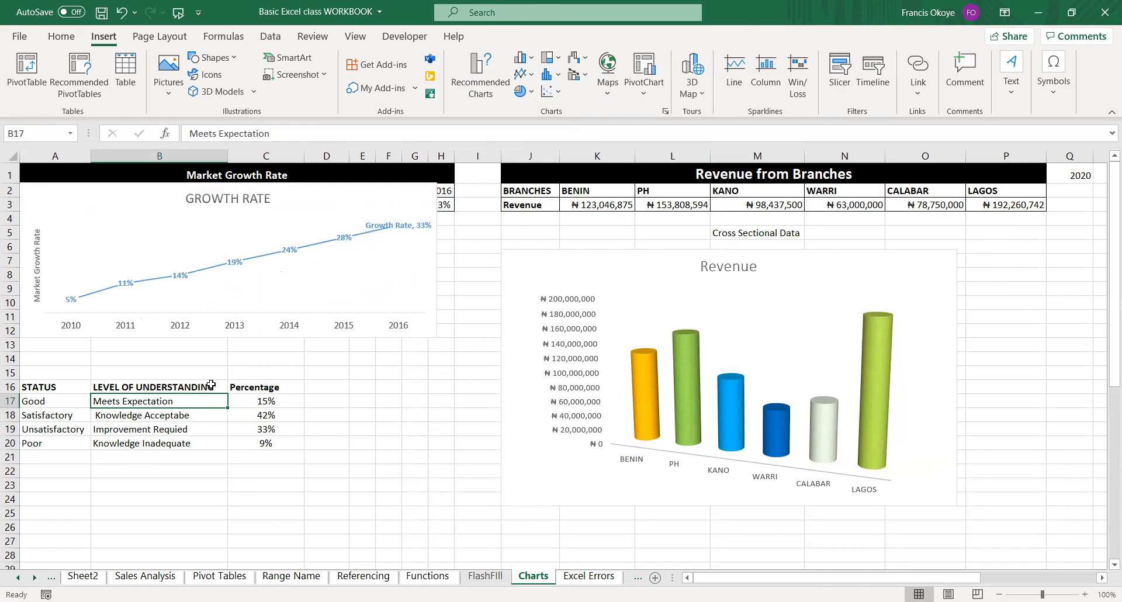
{"action": "left_click", "coordinate": [270, 443]}
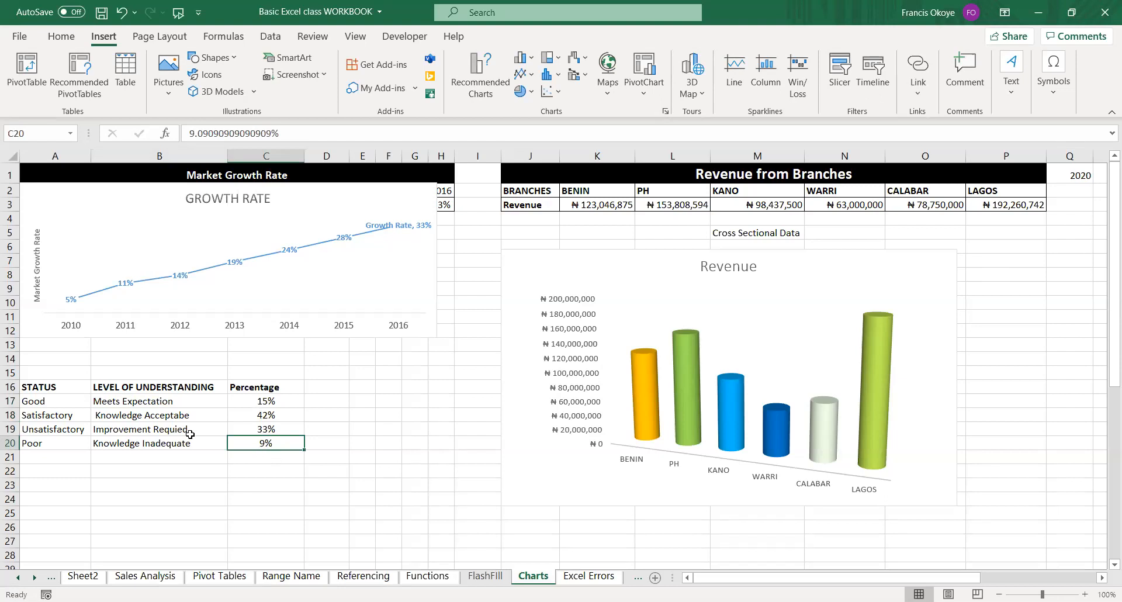
{"action": "left_click", "coordinate": [146, 389]}
{"action": "left_click_drag", "start_coordinate": [148, 398], "coordinate": [260, 441]}
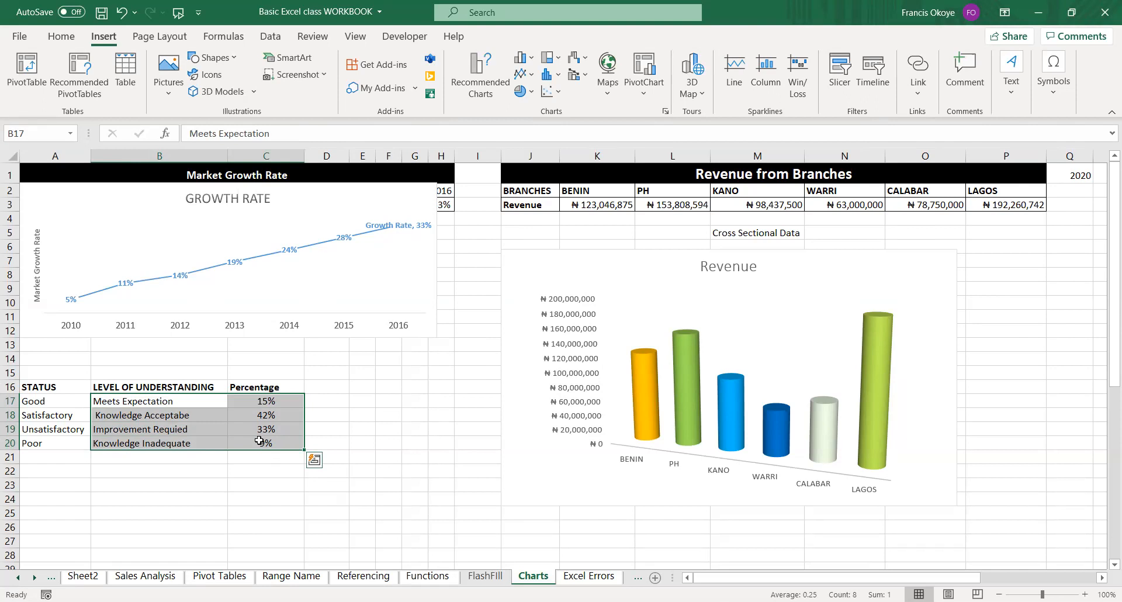
{"action": "left_click", "coordinate": [532, 95]}
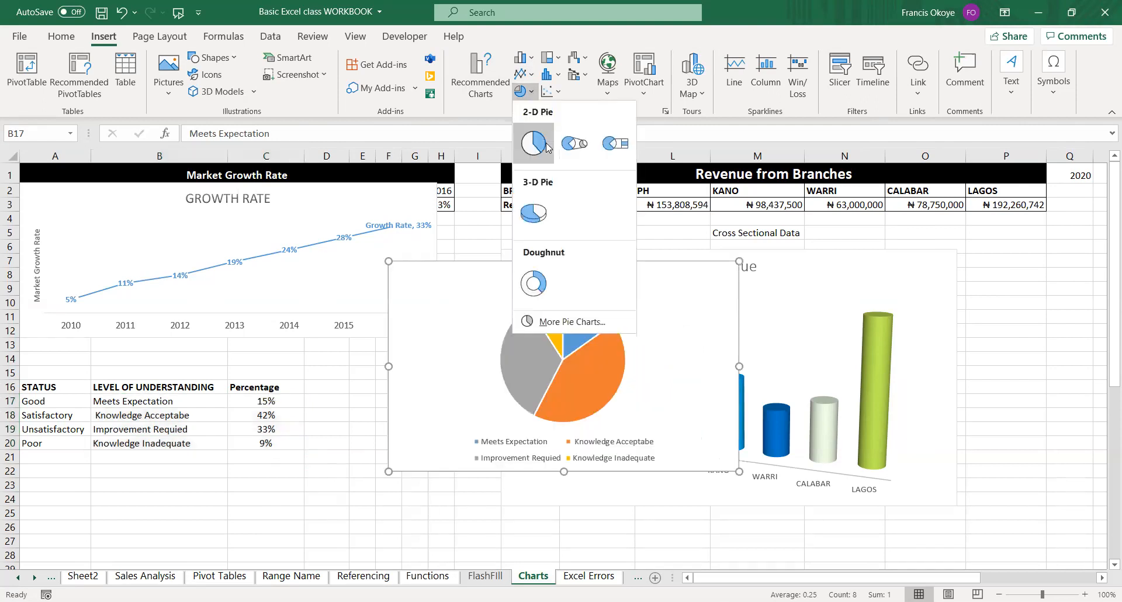
{"action": "left_click", "coordinate": [546, 147]}
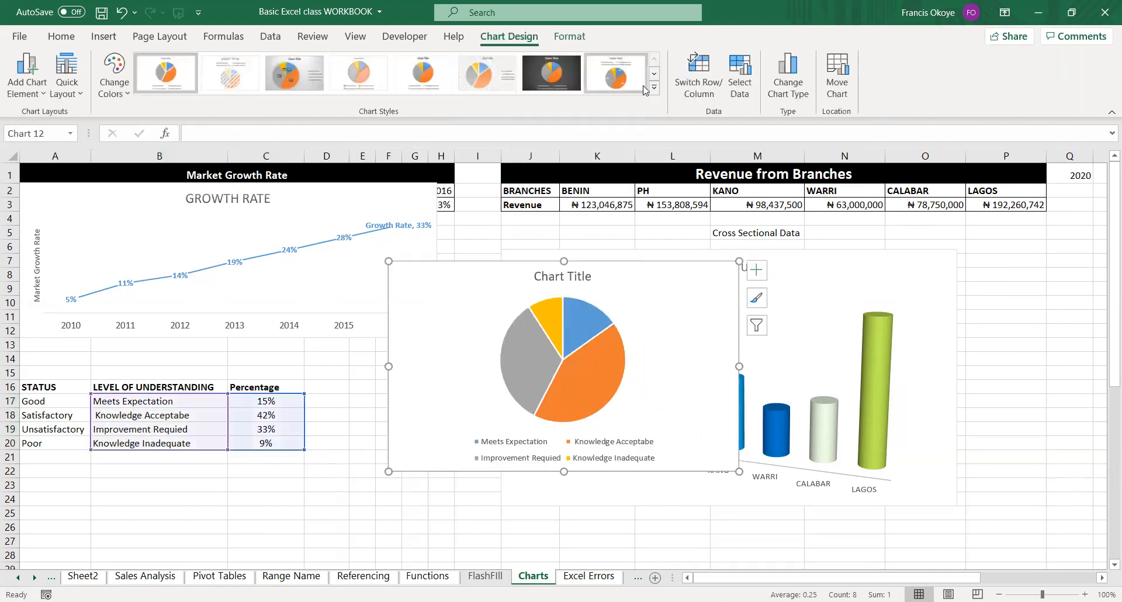
Examine the chart styles and quick layouts available for the new pie chart.
{"action": "left_click", "coordinate": [654, 88]}
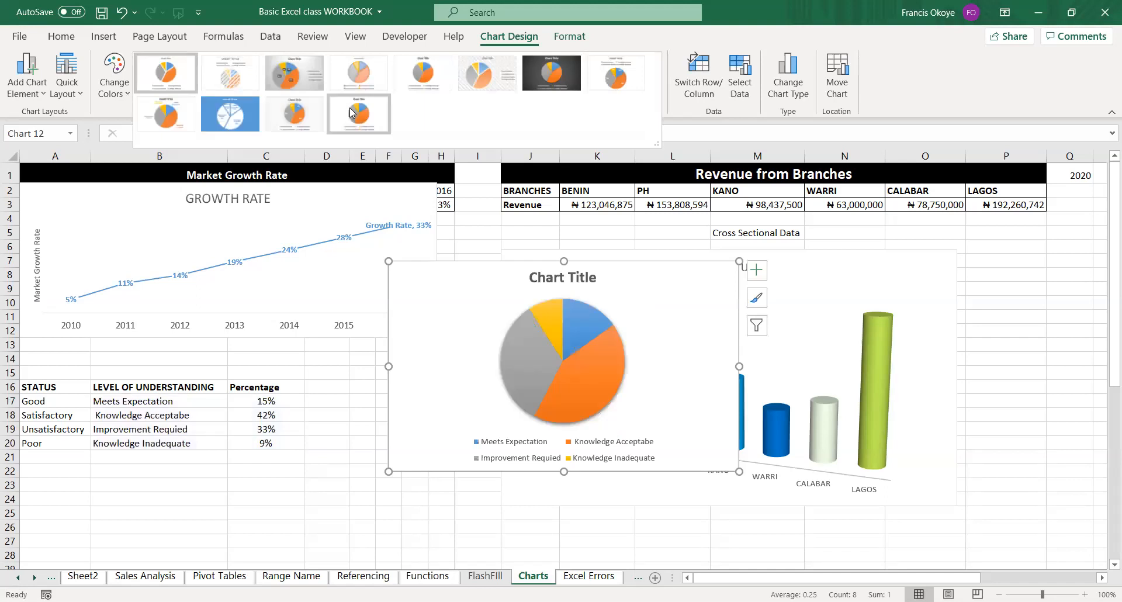
{"action": "left_click", "coordinate": [69, 90]}
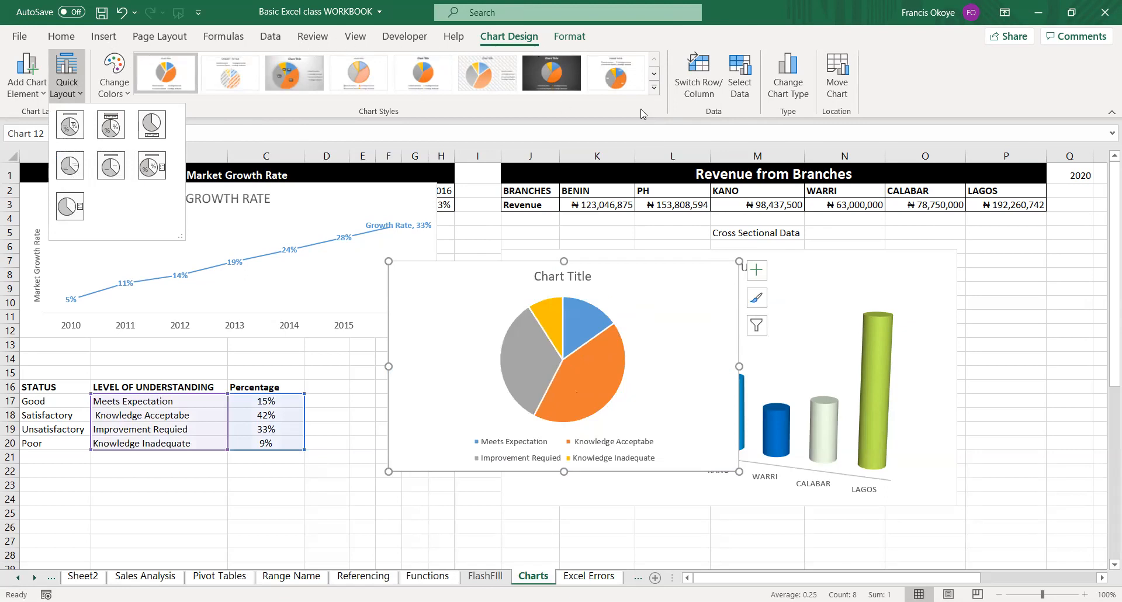
{"action": "left_click", "coordinate": [655, 87]}
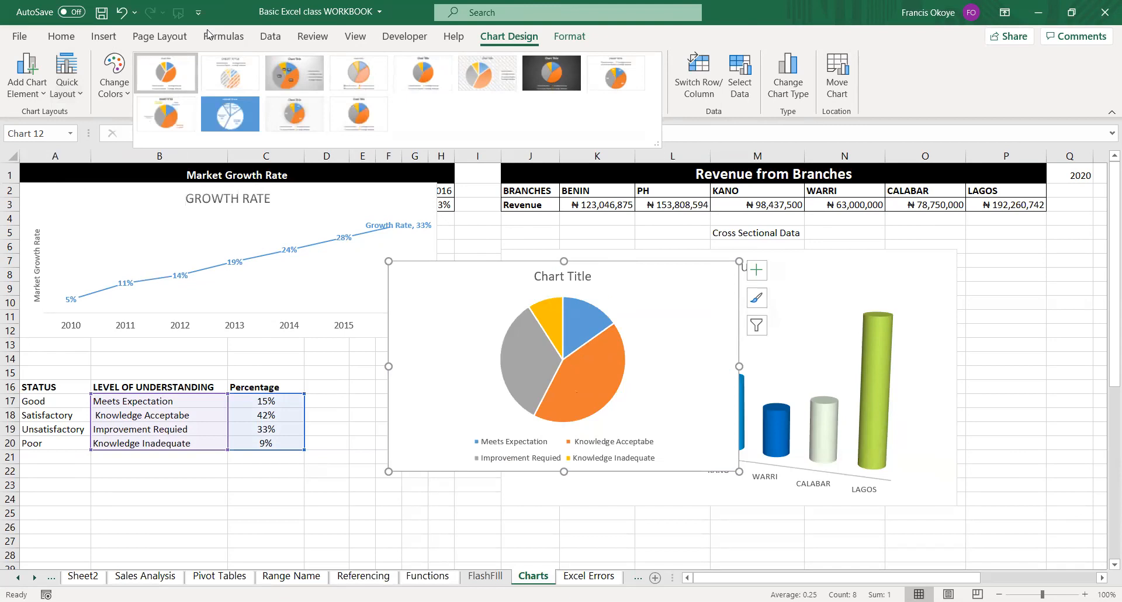
{"action": "left_click", "coordinate": [91, 109]}
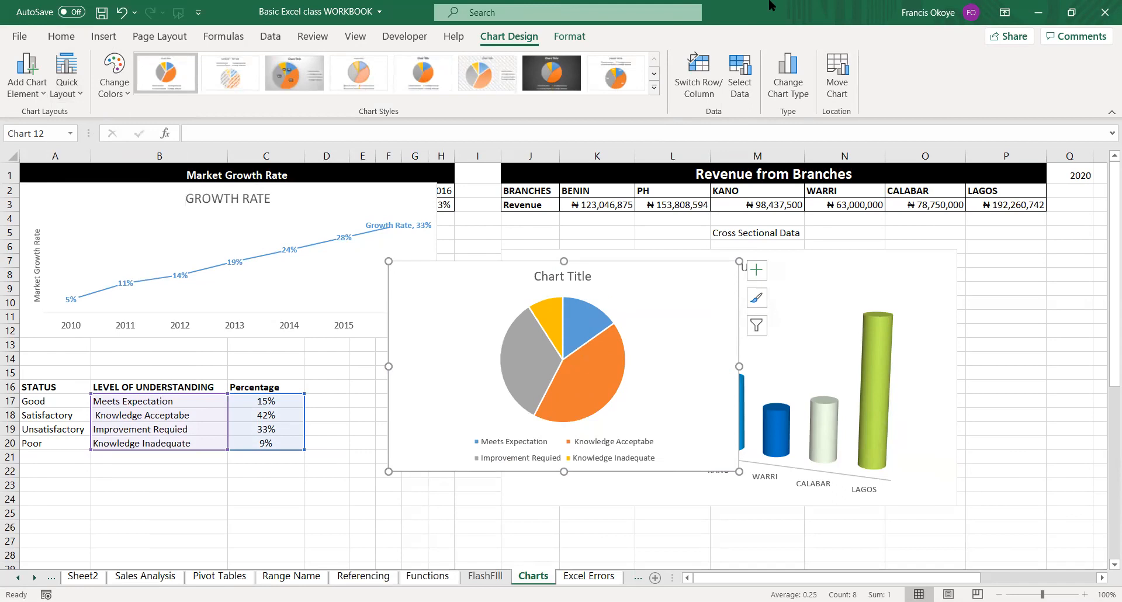
Change the pie chart to a doughnut, enlarge it downward and to the left, and move it right off the STATUS table.
{"action": "left_click", "coordinate": [104, 36]}
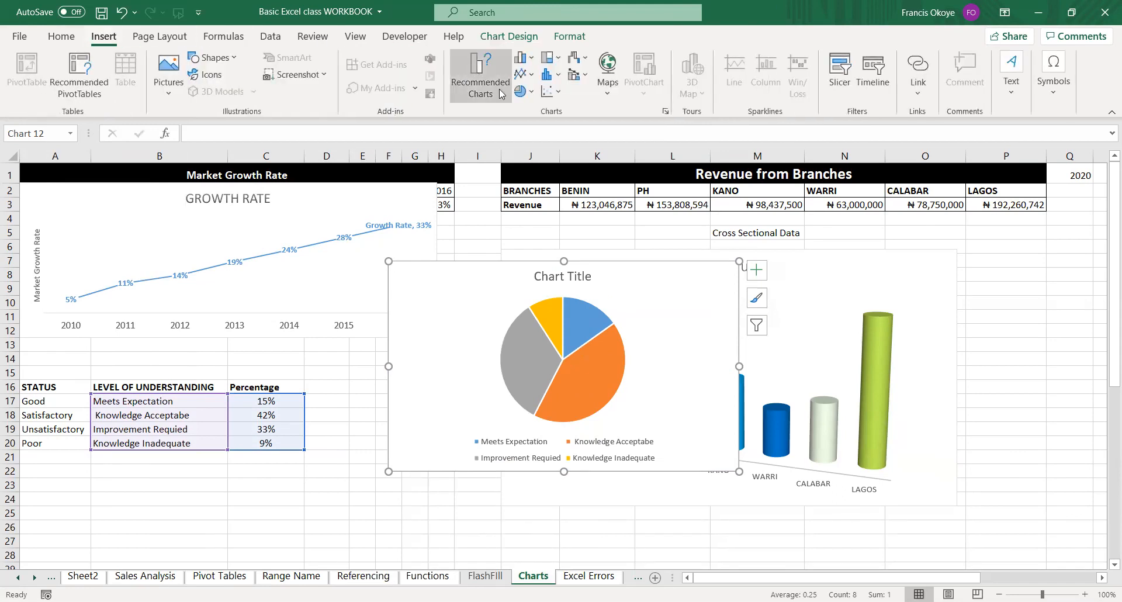
{"action": "left_click", "coordinate": [537, 93]}
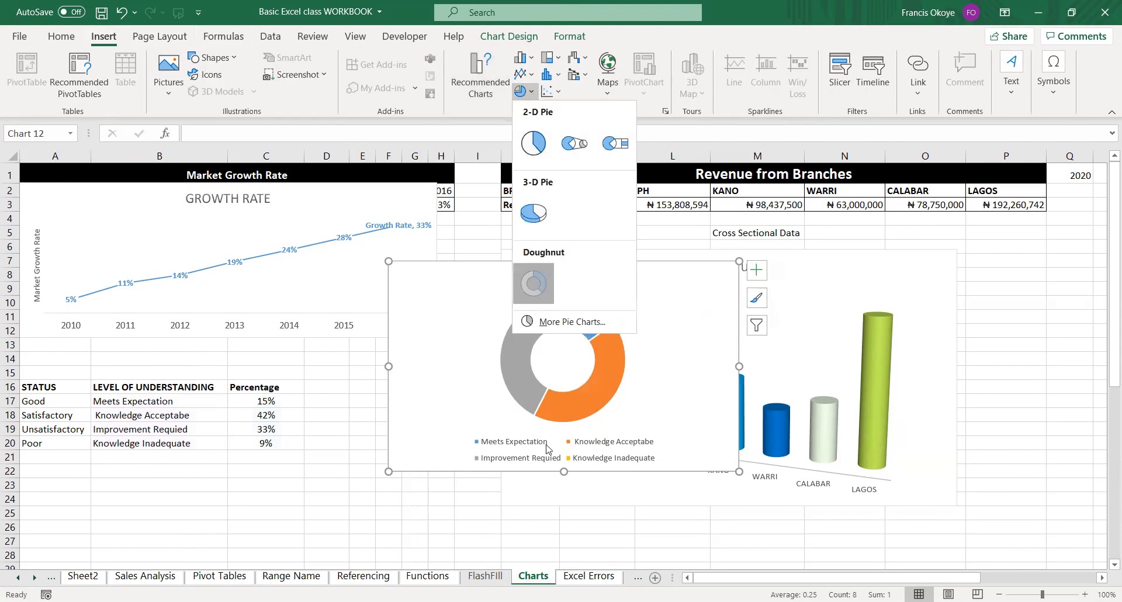
{"action": "left_click", "coordinate": [543, 287]}
{"action": "left_click_drag", "start_coordinate": [564, 471], "coordinate": [563, 504]}
{"action": "left_click_drag", "start_coordinate": [388, 383], "coordinate": [311, 383]}
{"action": "left_click_drag", "start_coordinate": [700, 375], "coordinate": [840, 392]}
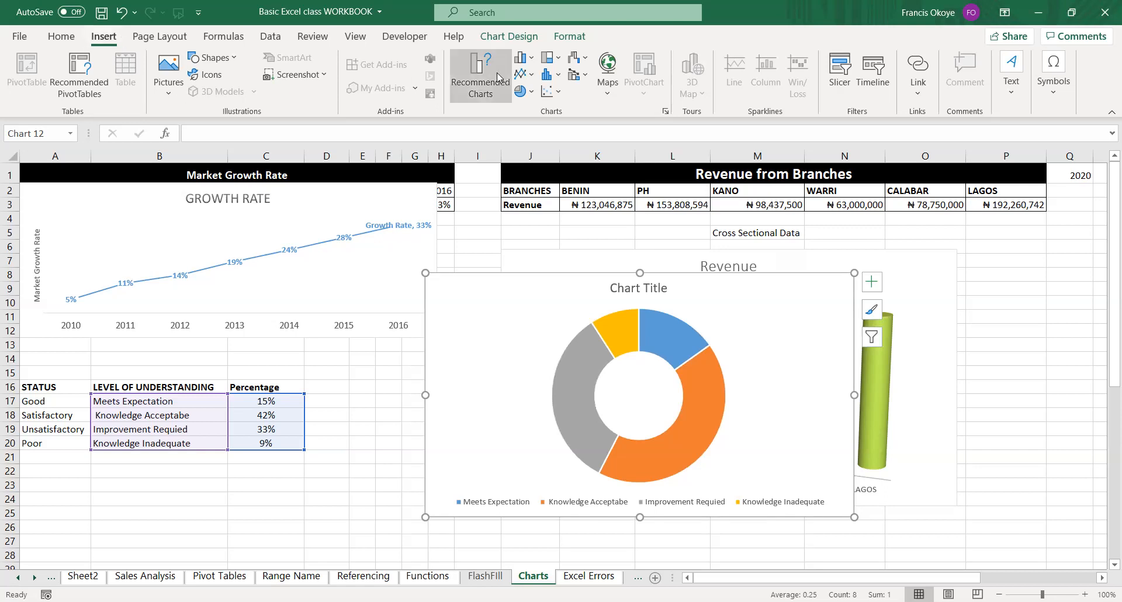
Change the doughnut to a treemap, resize it, and arrange it side by side with the Revenue chart.
{"action": "left_click", "coordinate": [552, 63]}
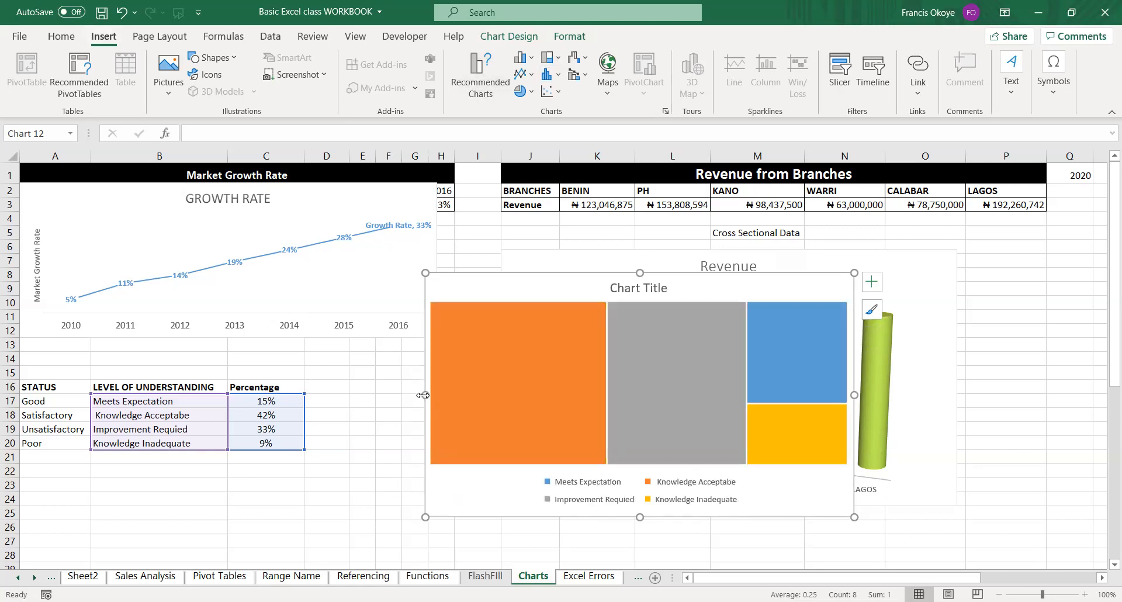
{"action": "left_click_drag", "start_coordinate": [425, 395], "coordinate": [370, 393]}
{"action": "left_click_drag", "start_coordinate": [611, 517], "coordinate": [611, 541]}
{"action": "left_click_drag", "start_coordinate": [854, 406], "coordinate": [765, 406]}
{"action": "left_click_drag", "start_coordinate": [503, 279], "coordinate": [262, 272]}
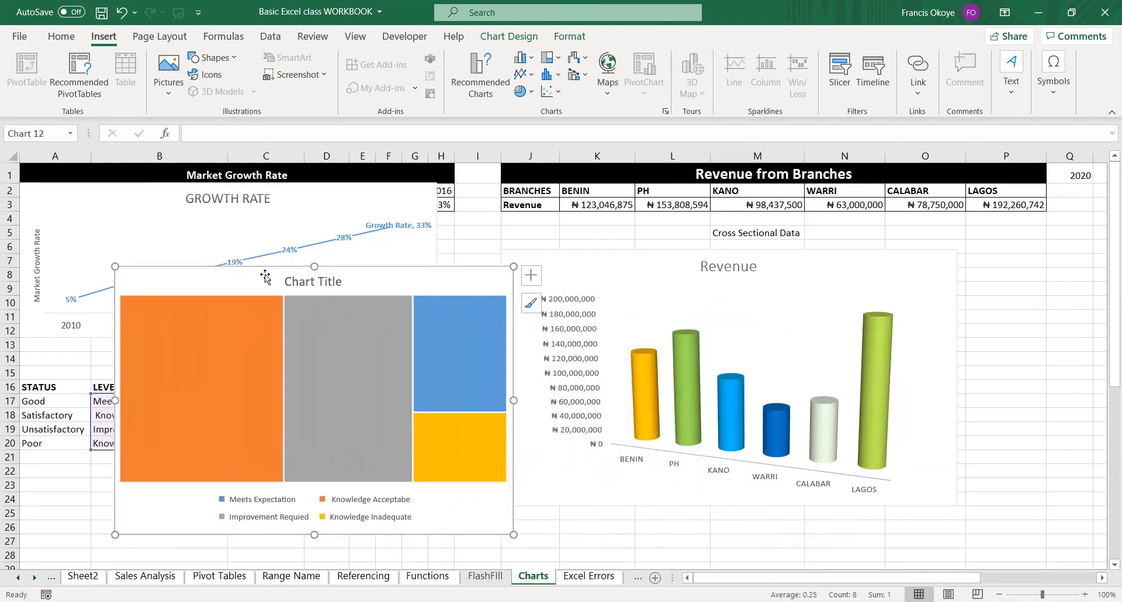
{"action": "left_click_drag", "start_coordinate": [591, 261], "coordinate": [607, 277]}
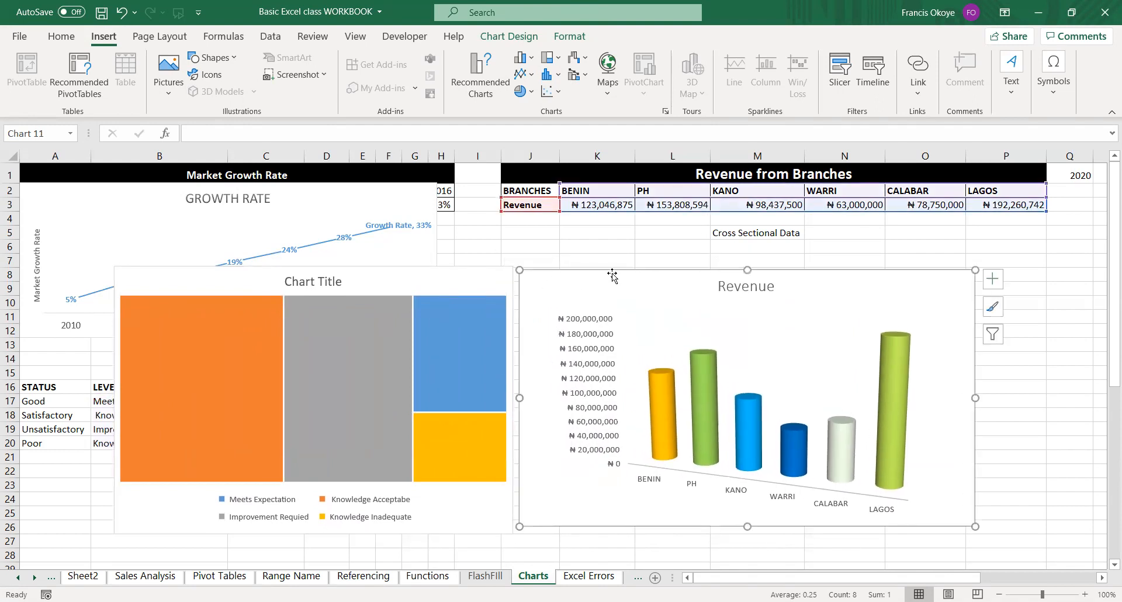
Try a revenue of 20 for KANO in cell M3 to test the chart's link to its data, and undo the entry.
{"action": "left_click", "coordinate": [768, 211]}
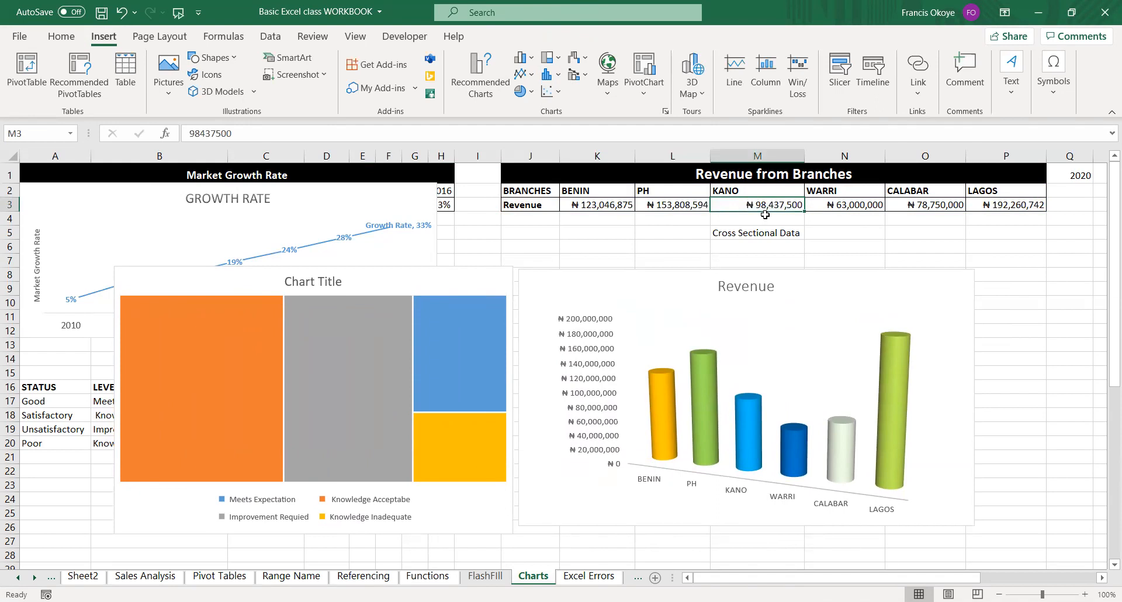
{"action": "type", "text": "20"}
{"action": "key", "text": "Return"}
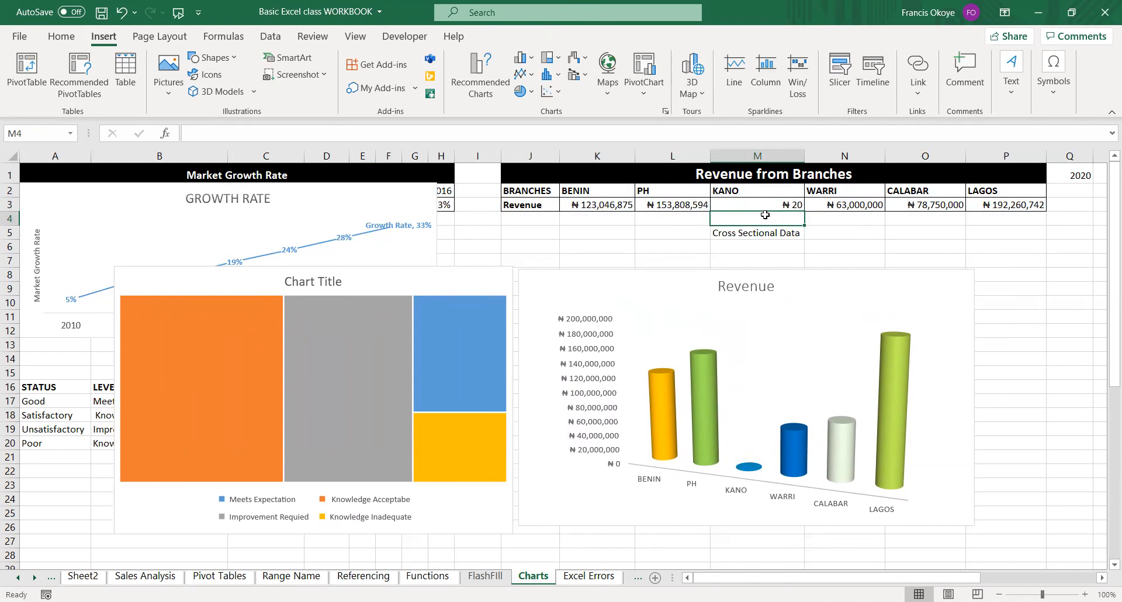
{"action": "key", "text": "ctrl+z"}
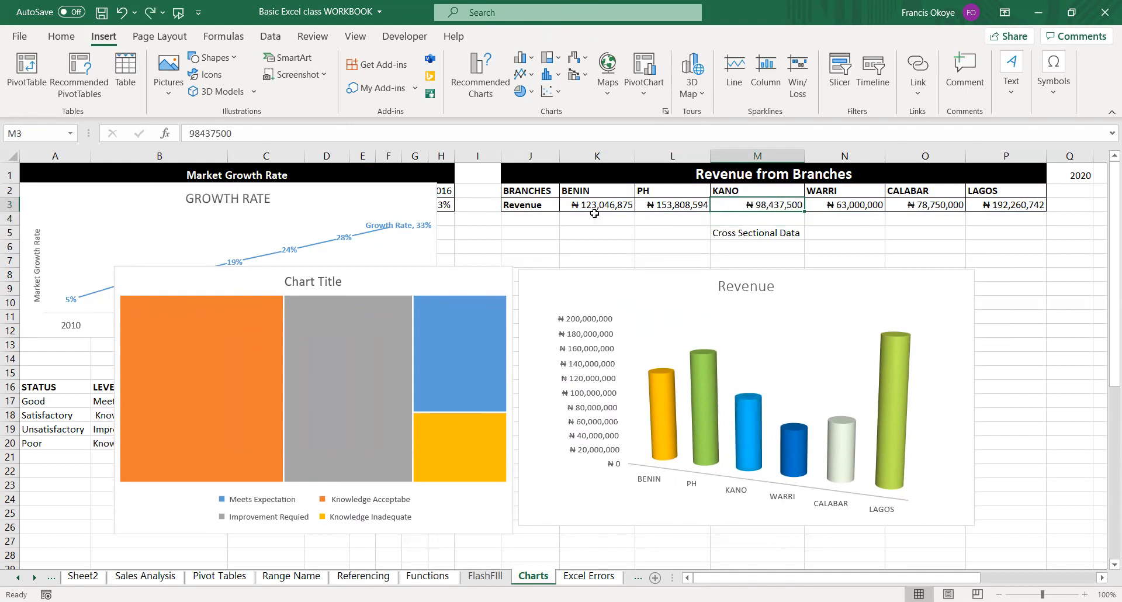
Shift the treemap slightly to the right and nudge the Revenue chart slightly up and to the right.
{"action": "left_click_drag", "start_coordinate": [349, 267], "coordinate": [350, 267]}
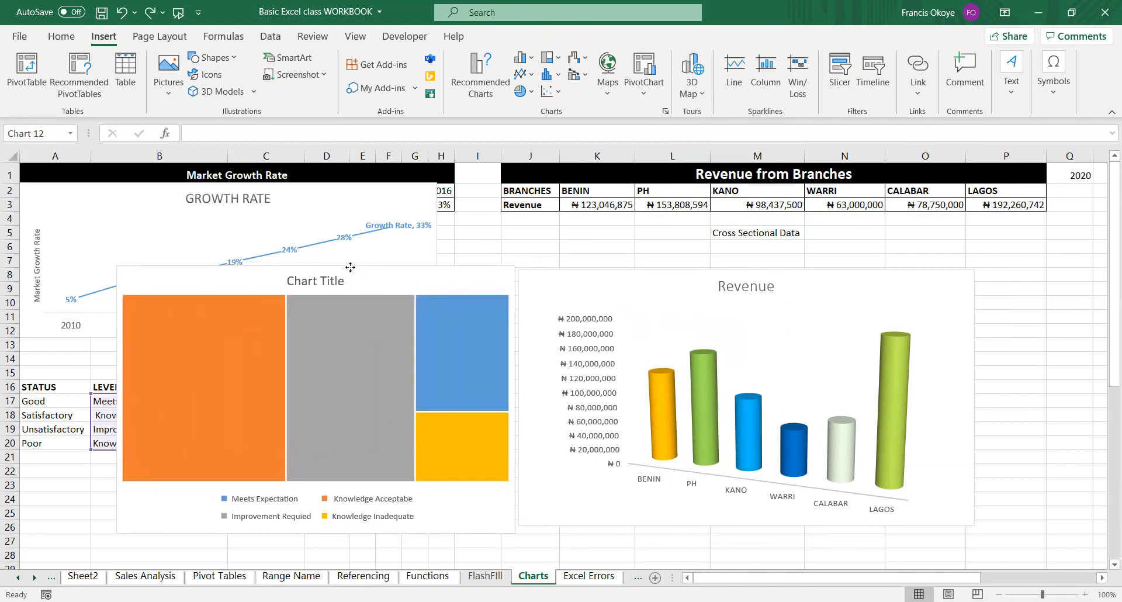
{"action": "left_click", "coordinate": [730, 335]}
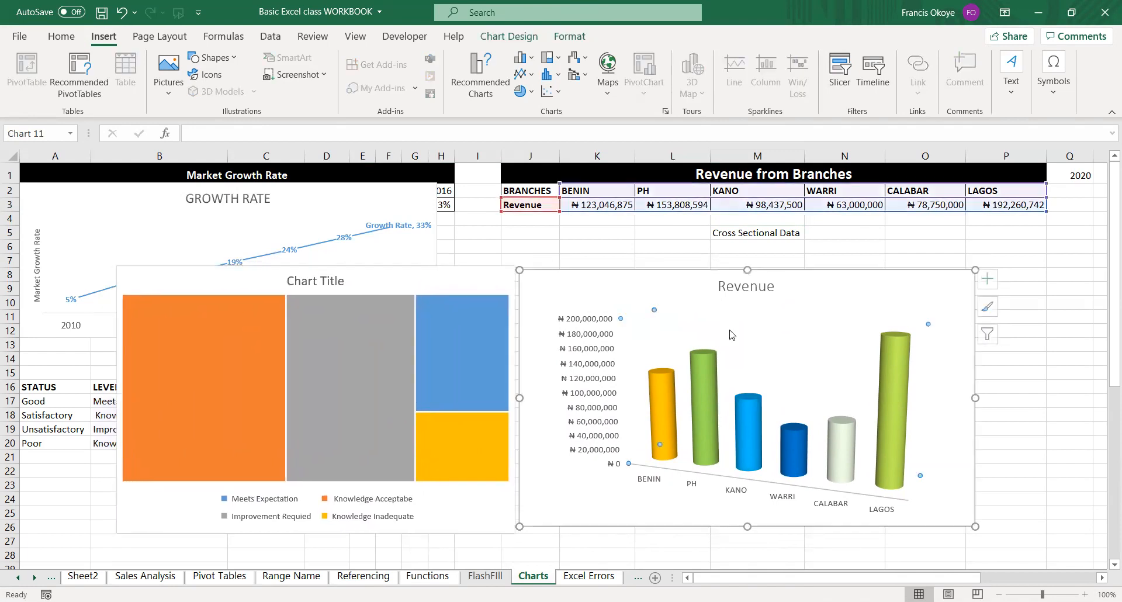
{"action": "left_click_drag", "start_coordinate": [774, 308], "coordinate": [776, 306]}
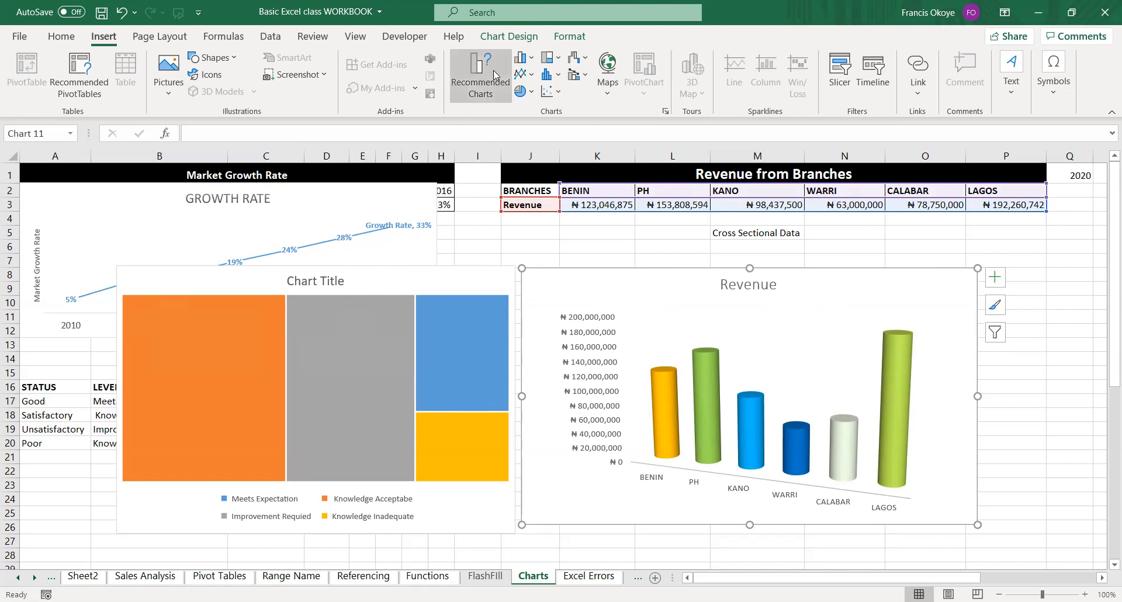
Preview recommended, pie, bar, area, scatter and 3-D Bubble chart types for the Revenue chart without applying any.
{"action": "left_click", "coordinate": [496, 92]}
{"action": "left_click", "coordinate": [402, 250]}
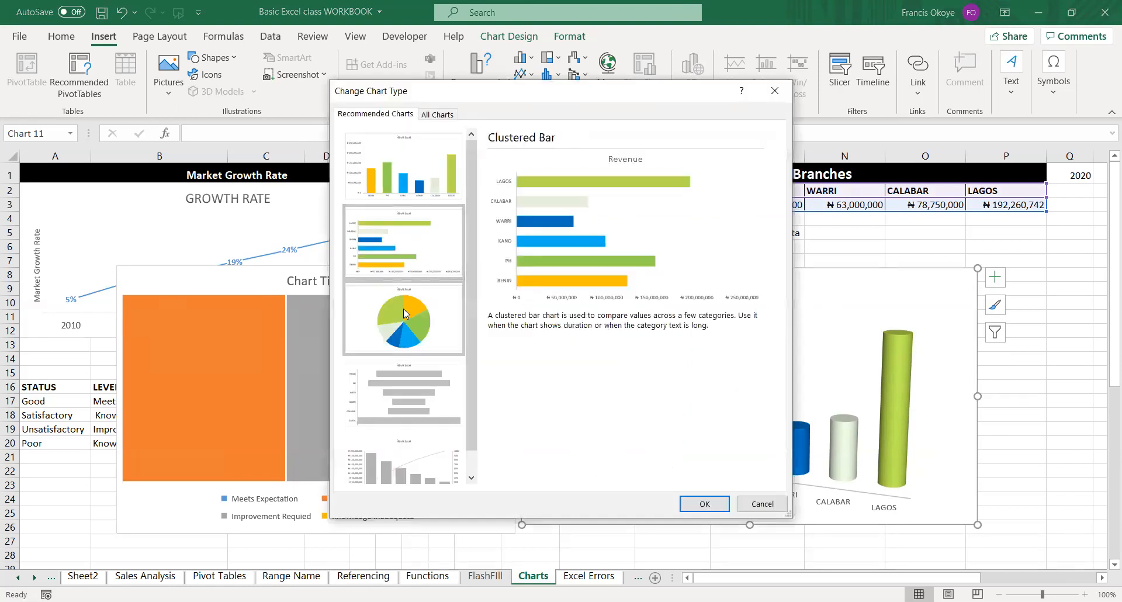
{"action": "left_click", "coordinate": [404, 309]}
{"action": "left_click", "coordinate": [422, 391]}
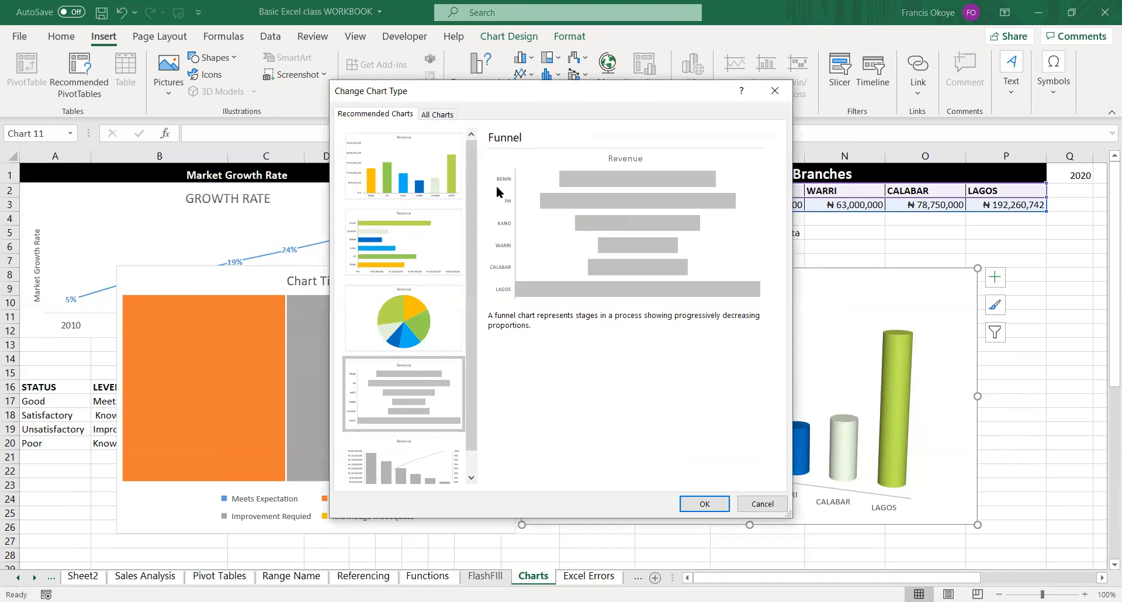
{"action": "left_click", "coordinate": [431, 114]}
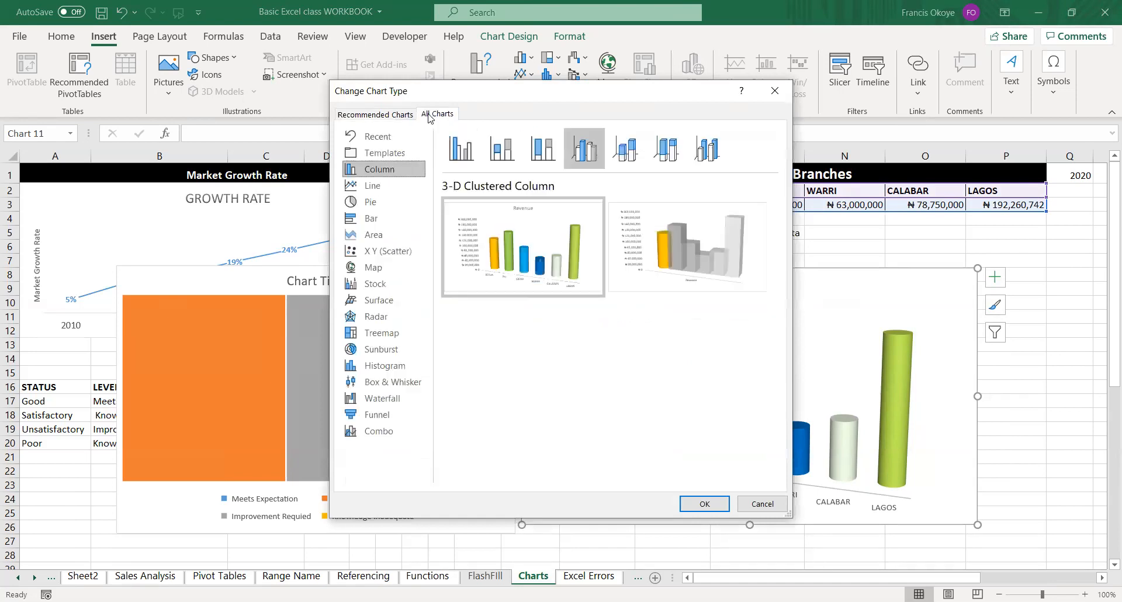
{"action": "left_click", "coordinate": [383, 204]}
{"action": "left_click", "coordinate": [378, 219]}
{"action": "left_click", "coordinate": [378, 233]}
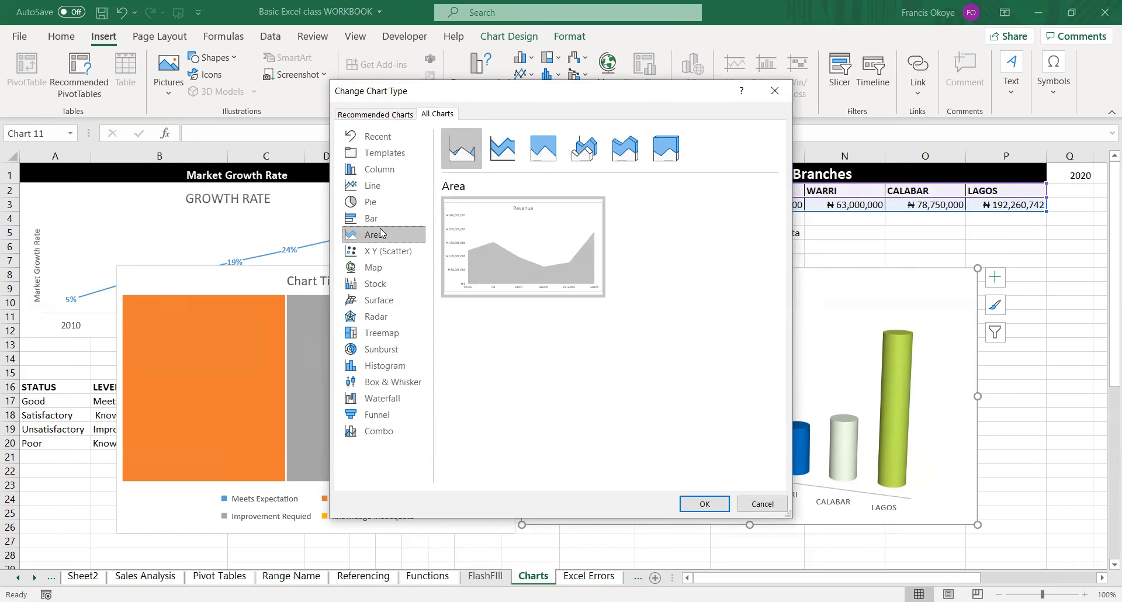
{"action": "left_click", "coordinate": [380, 251]}
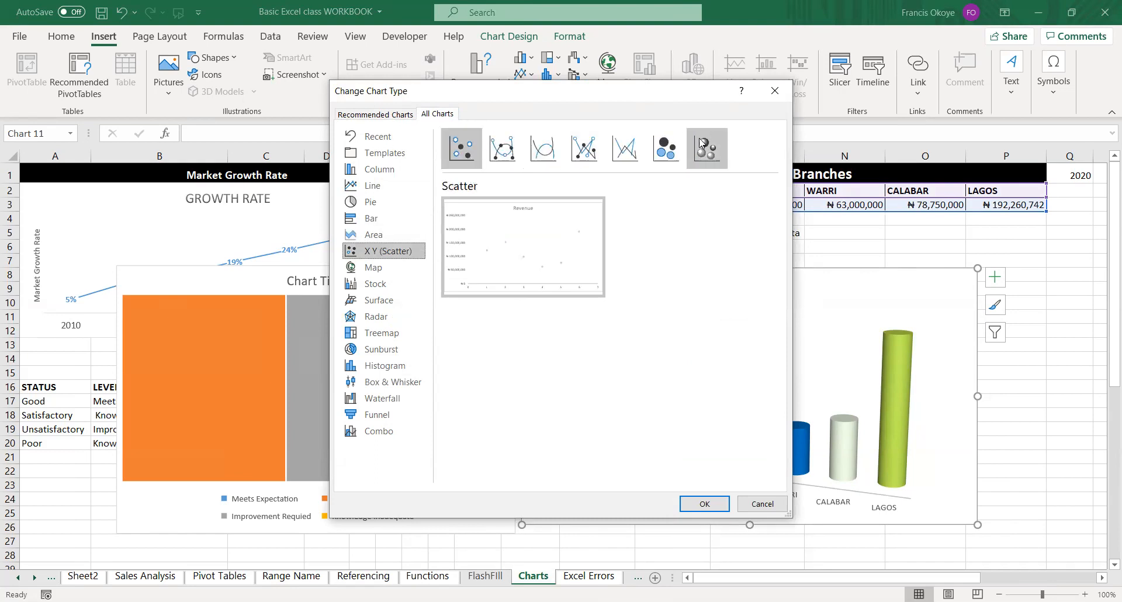
{"action": "left_click", "coordinate": [713, 152]}
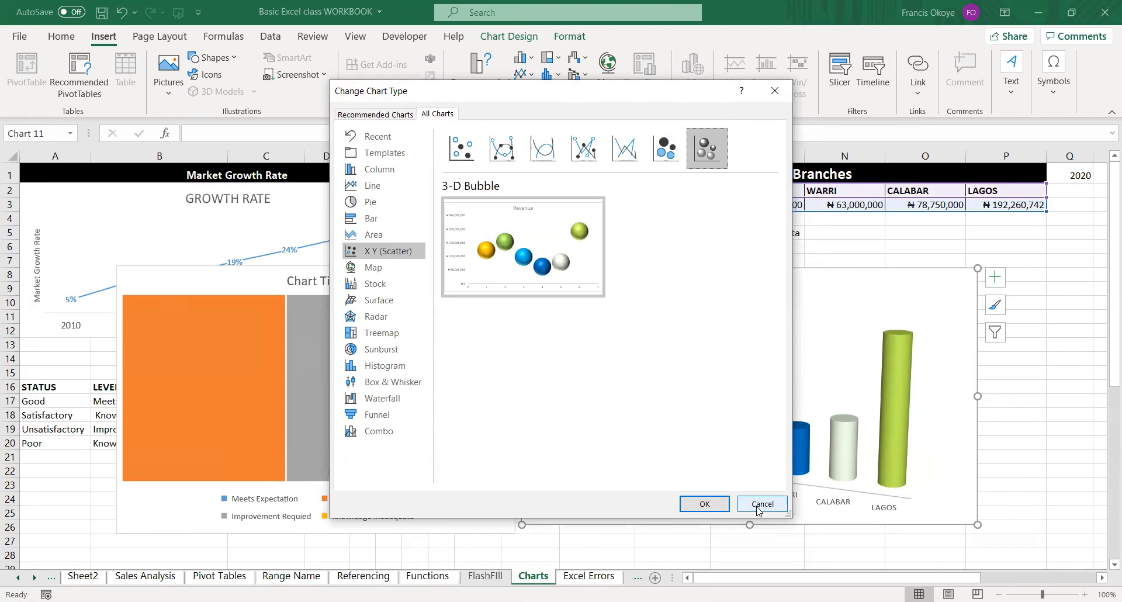
{"action": "mouse_move", "coordinate": [548, 221]}
{"action": "left_click", "coordinate": [754, 504]}
{"action": "left_click", "coordinate": [463, 233]}
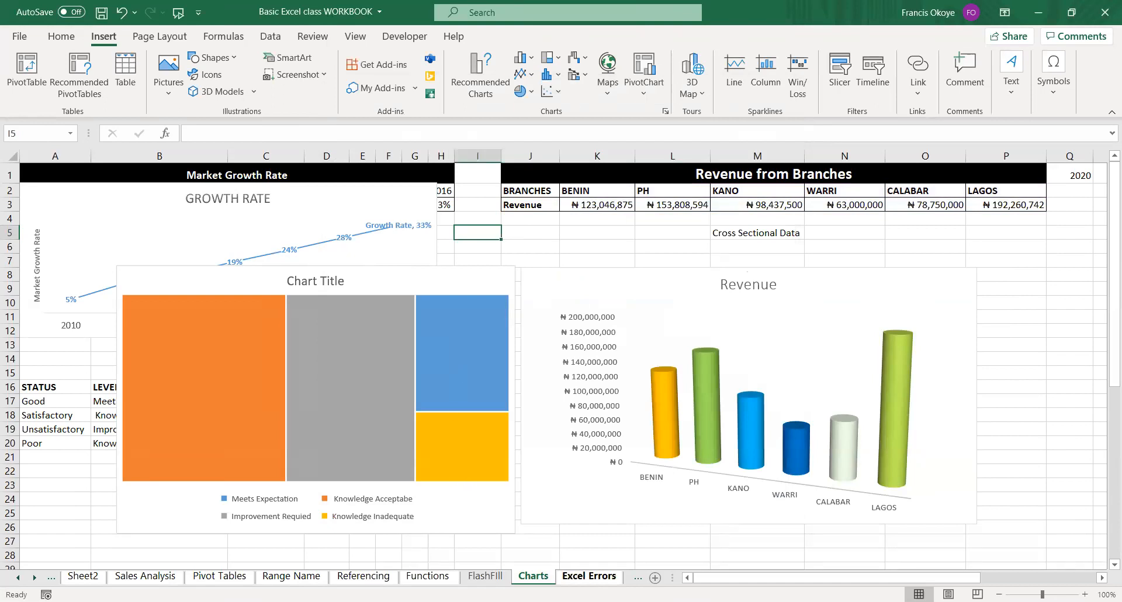
{"action": "left_click", "coordinate": [571, 578]}
{"action": "left_click", "coordinate": [549, 579]}
{"action": "left_click", "coordinate": [569, 579]}
{"action": "left_click", "coordinate": [547, 578]}
Move the Growth Rate chart down off the Market Growth Rate table and copy the table's rows A2:H3.
{"action": "left_click_drag", "start_coordinate": [385, 186], "coordinate": [389, 222]}
{"action": "left_click", "coordinate": [49, 180]}
{"action": "left_click", "coordinate": [50, 187]}
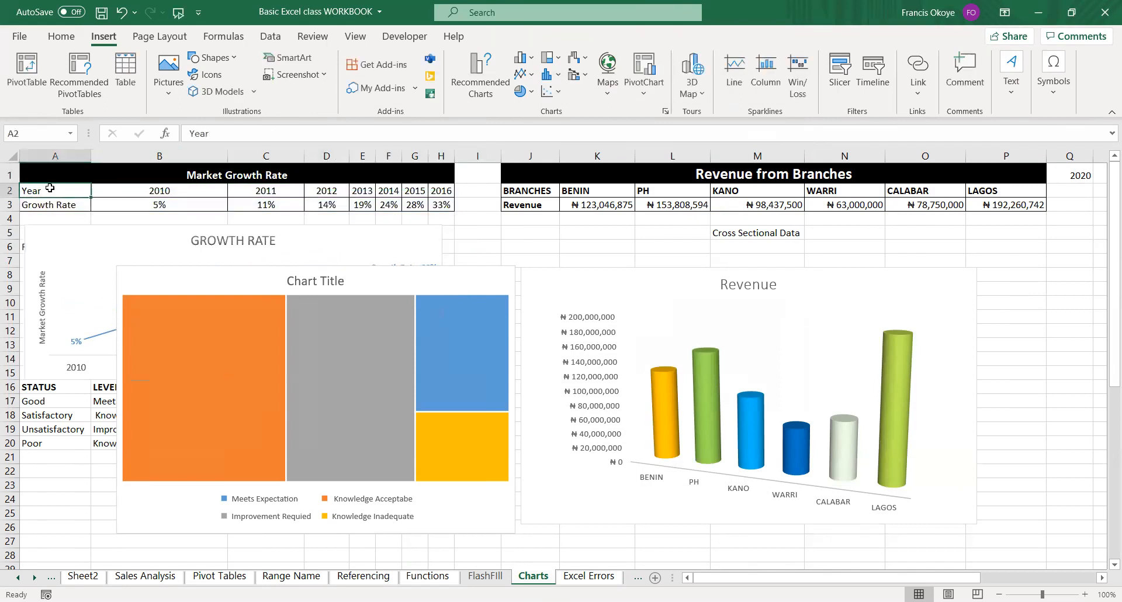
{"action": "key", "text": "ctrl+shift+Right"}
{"action": "key", "text": "ctrl+shift+Down"}
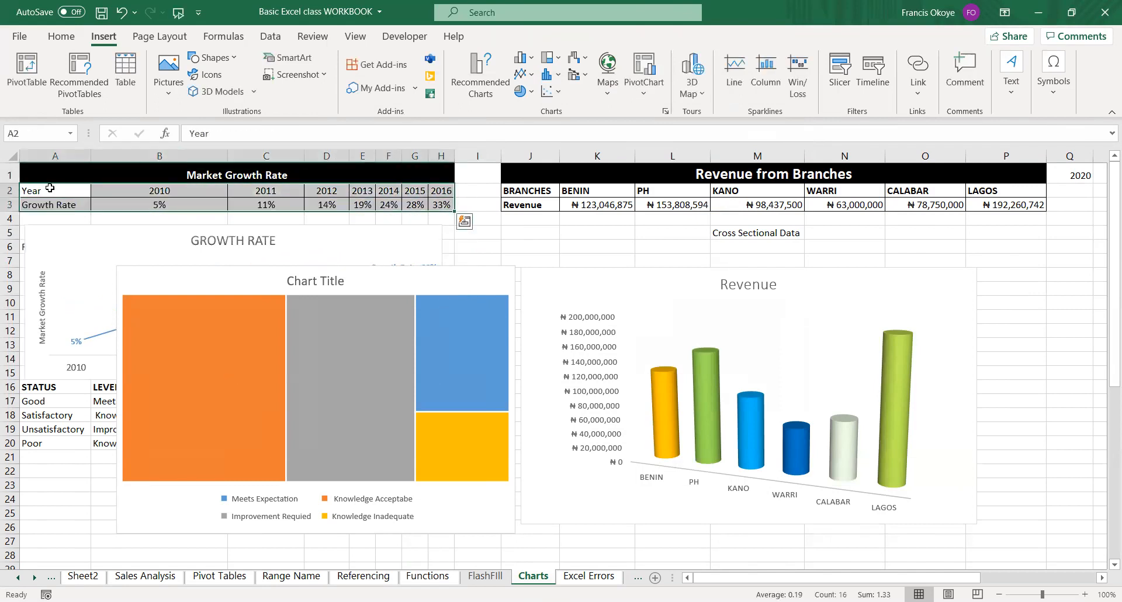
{"action": "key", "text": "ctrl+c"}
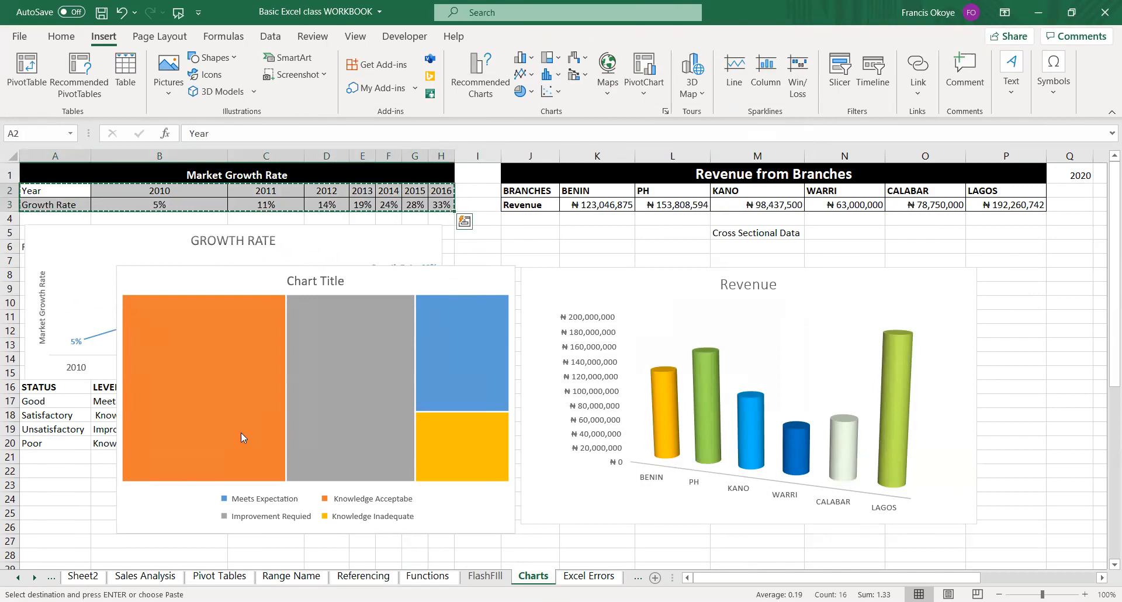
Paste the copied rows at A1 of a new worksheet and fit column A's width to its contents.
{"action": "left_click", "coordinate": [655, 577]}
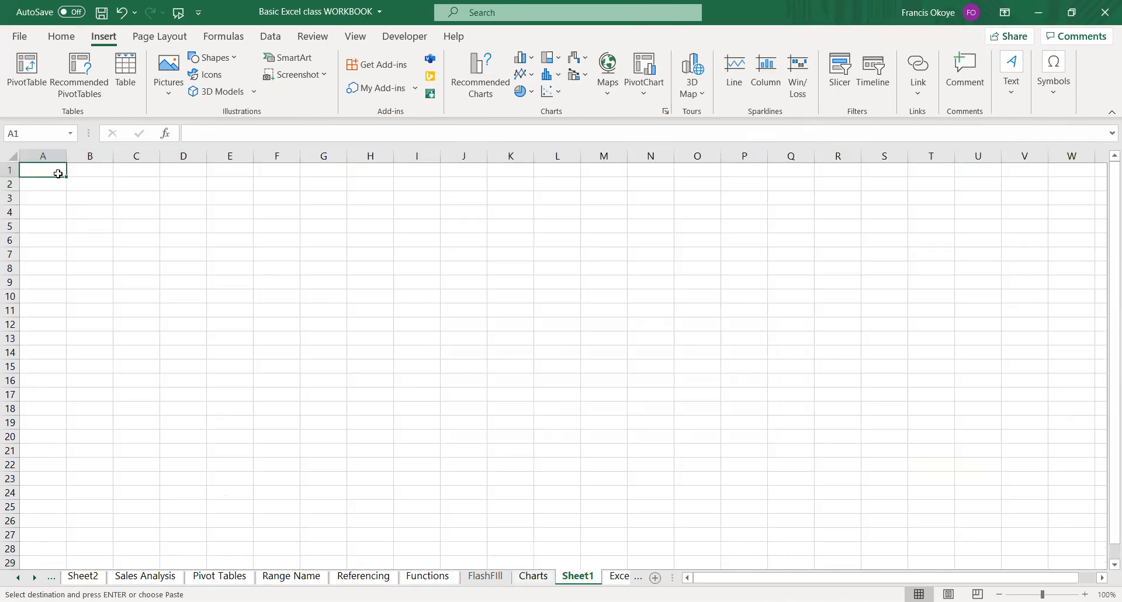
{"action": "key", "text": "ctrl+v"}
{"action": "left_click", "coordinate": [297, 215]}
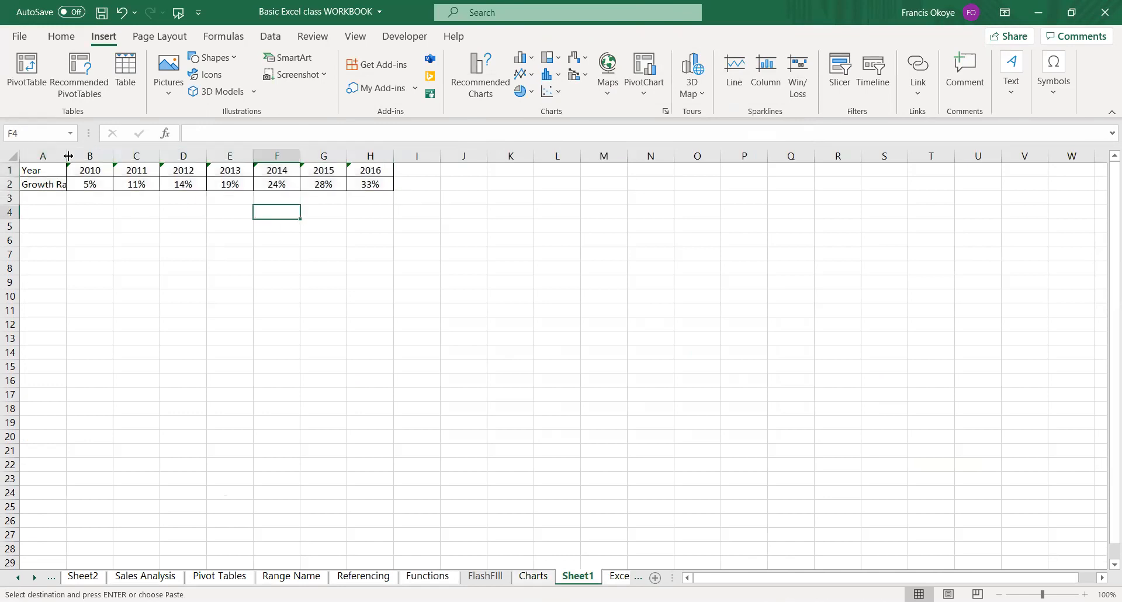
{"action": "double_click", "coordinate": [67, 155]}
Relabel the row headings as Adv in cell A1 and Sales in cell A2.
{"action": "left_click", "coordinate": [94, 171]}
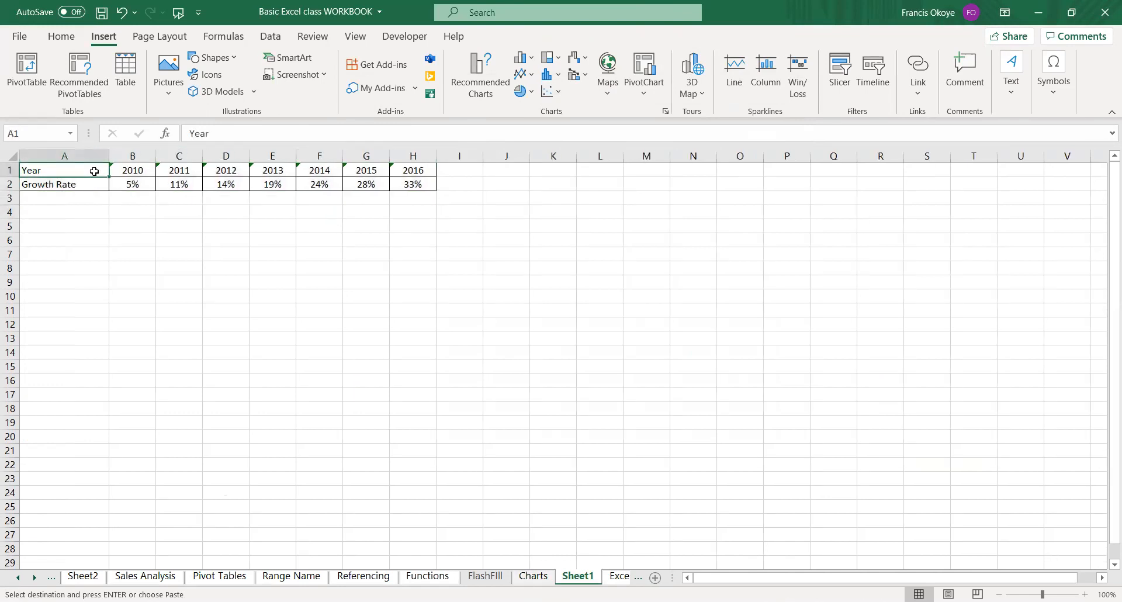
{"action": "type", "text": "S"}
{"action": "type", "text": "Adv"}
{"action": "key", "text": "Return"}
{"action": "type", "text": "S"}
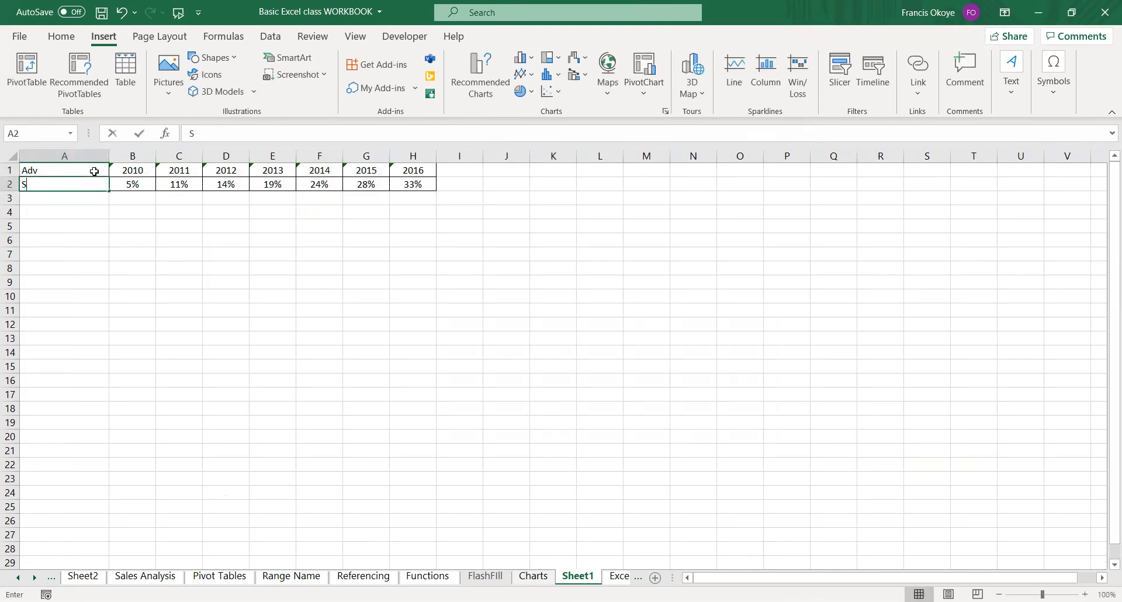
{"action": "key", "text": "Return"}
{"action": "key", "text": "Up"}
{"action": "key", "text": "Up"}
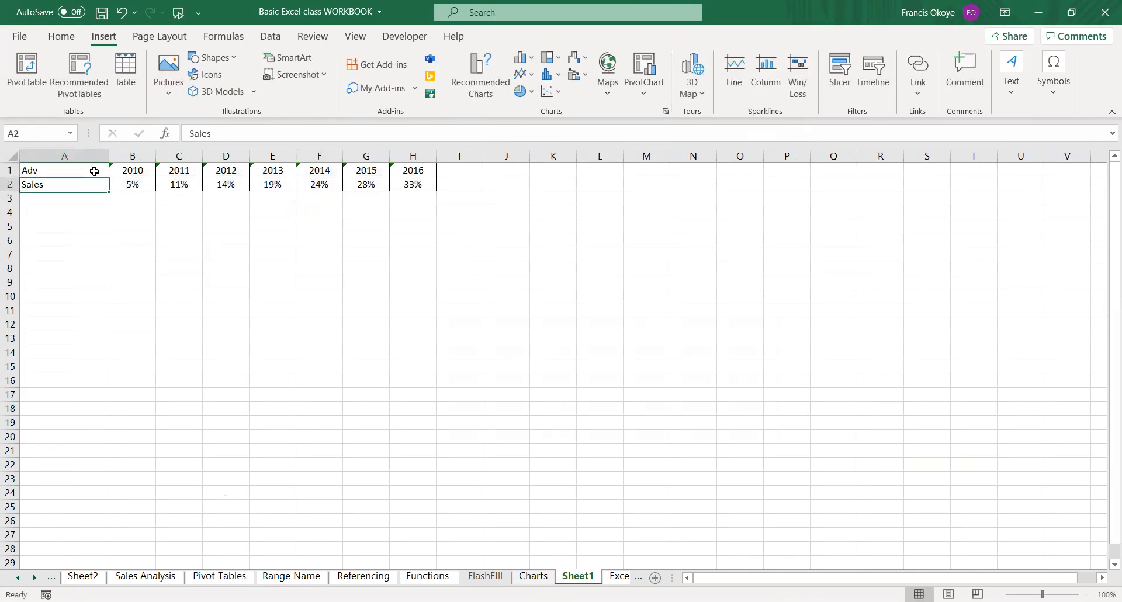
{"action": "key", "text": "Right"}
{"action": "key", "text": "shift+Right"}
{"action": "key", "text": "shift+Right"}
{"action": "key", "text": "shift+Right"}
{"action": "key", "text": "shift+Right"}
{"action": "key", "text": "shift+Right"}
{"action": "key", "text": "shift+Right"}
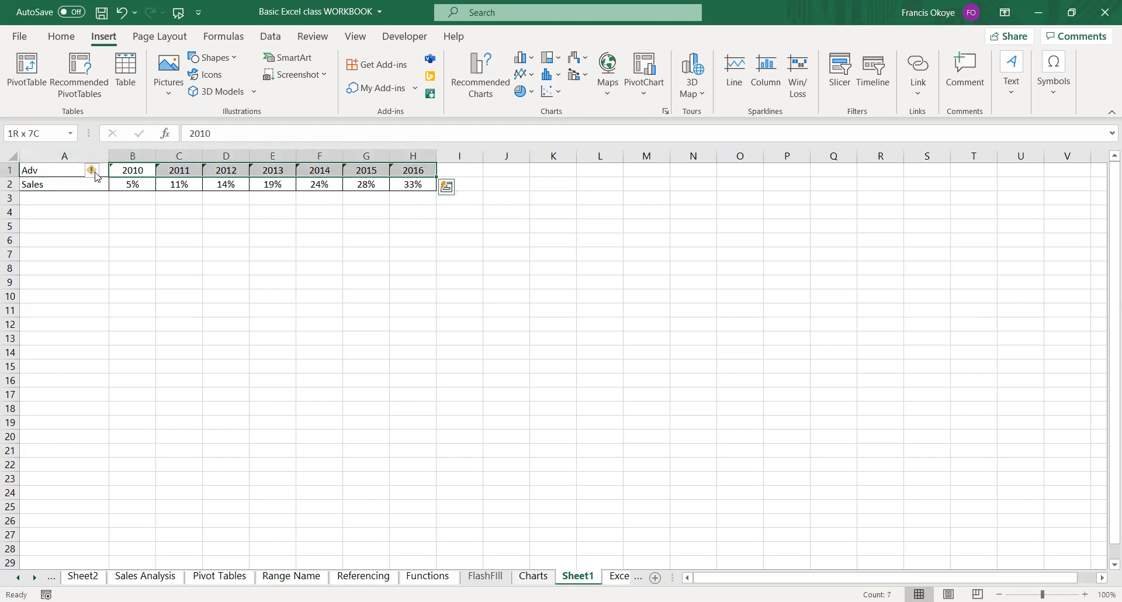
{"action": "key", "text": "Left"}
{"action": "key", "text": "Right"}
{"action": "key", "text": "Right"}
{"action": "key", "text": "Right"}
{"action": "key", "text": "Left"}
{"action": "key", "text": "Right"}
{"action": "key", "text": "Right"}
{"action": "key", "text": "Down"}
{"action": "key", "text": "Left"}
{"action": "key", "text": "Left"}
{"action": "key", "text": "Left"}
{"action": "key", "text": "Left"}
{"action": "key", "text": "Right"}
{"action": "key", "text": "Up"}
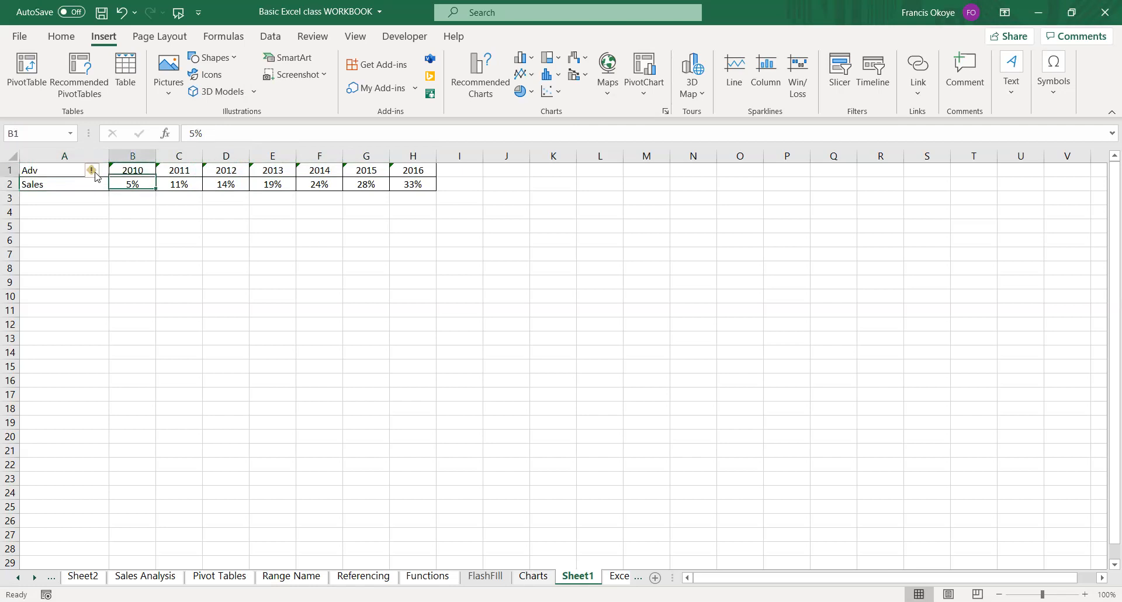
{"action": "key", "text": "shift+Right"}
{"action": "key", "text": "shift+Right"}
{"action": "key", "text": "shift+Right"}
{"action": "key", "text": "shift+Right"}
{"action": "key", "text": "shift+Right"}
{"action": "key", "text": "shift+Right"}
{"action": "key", "text": "Down"}
{"action": "key", "text": "Left"}
{"action": "key", "text": "Up"}
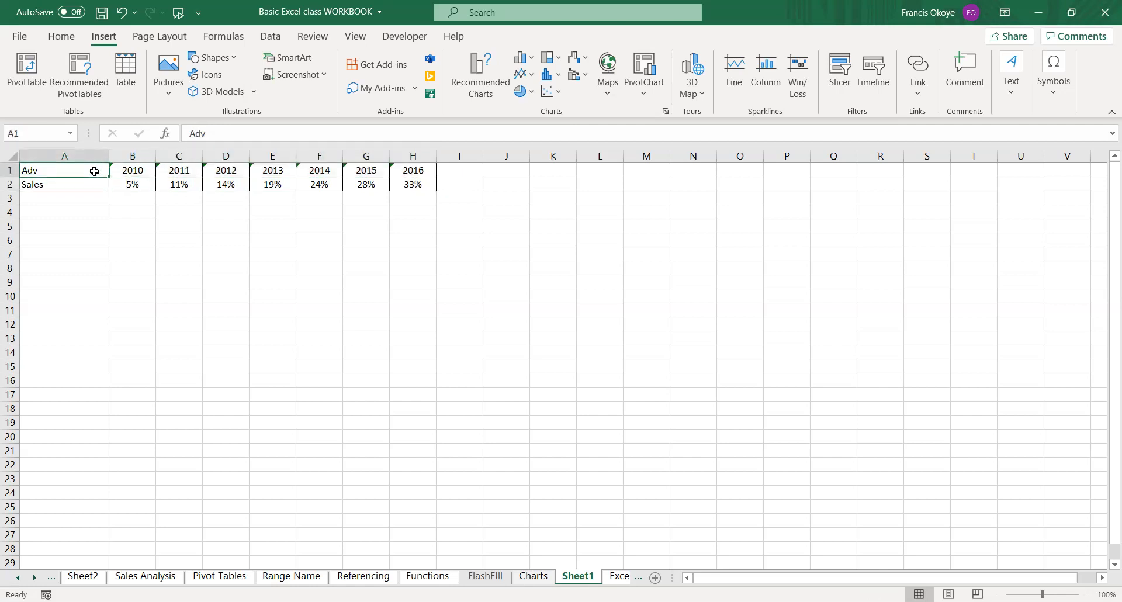
{"action": "key", "text": "shift+ctrl+Right"}
{"action": "key", "text": "shift+Down"}
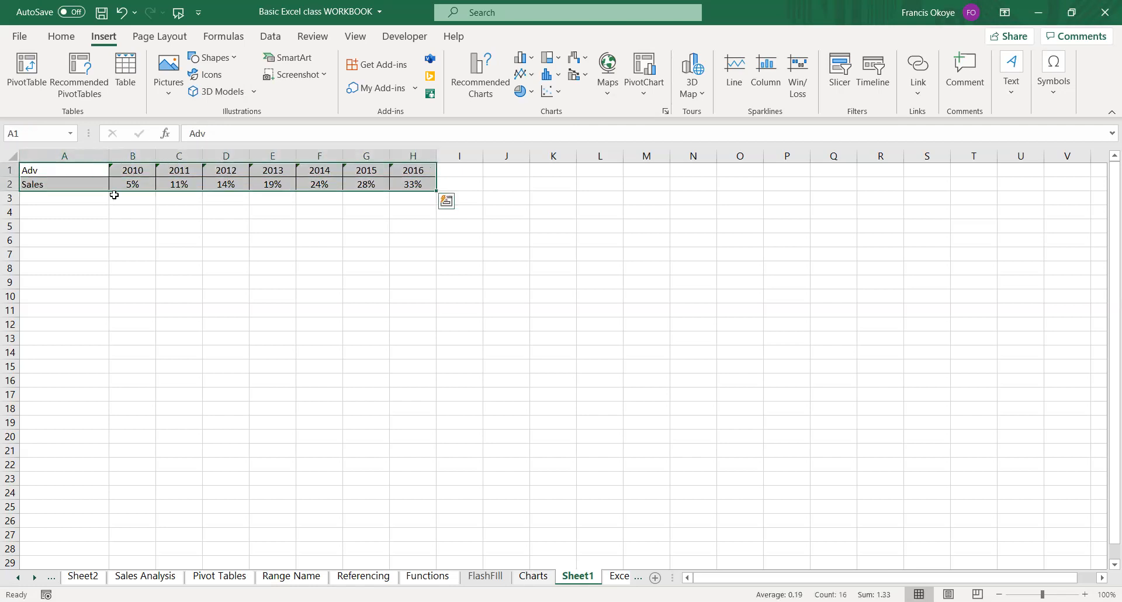
{"action": "left_click", "coordinate": [94, 294]}
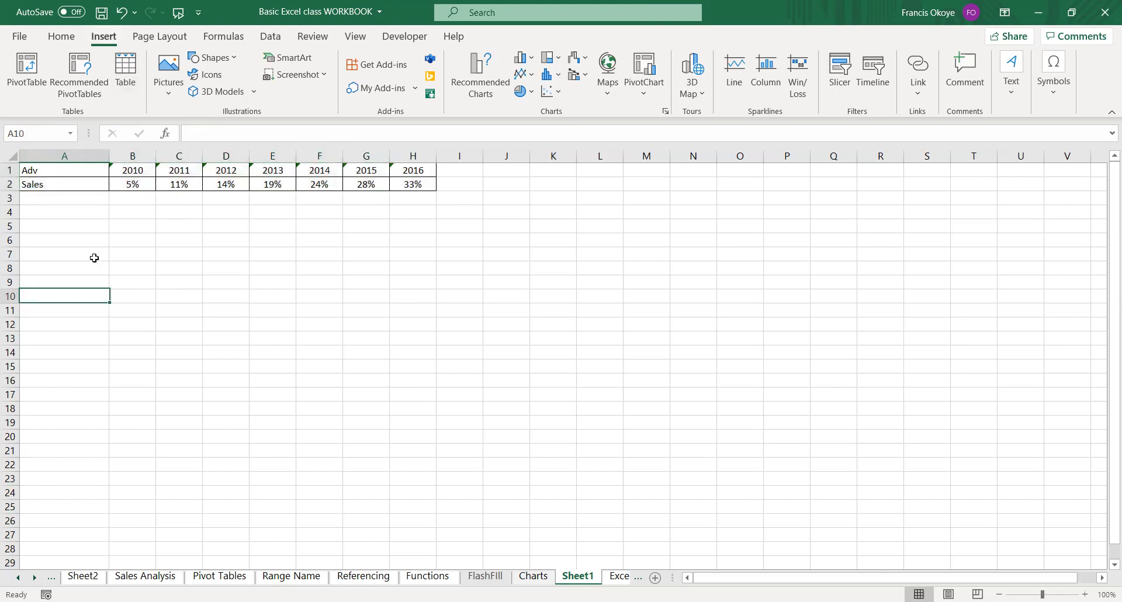
Select A1:H2 and view the scatter and bubble chart options for the Adv and Sales data.
{"action": "left_click_drag", "start_coordinate": [70, 170], "coordinate": [428, 183]}
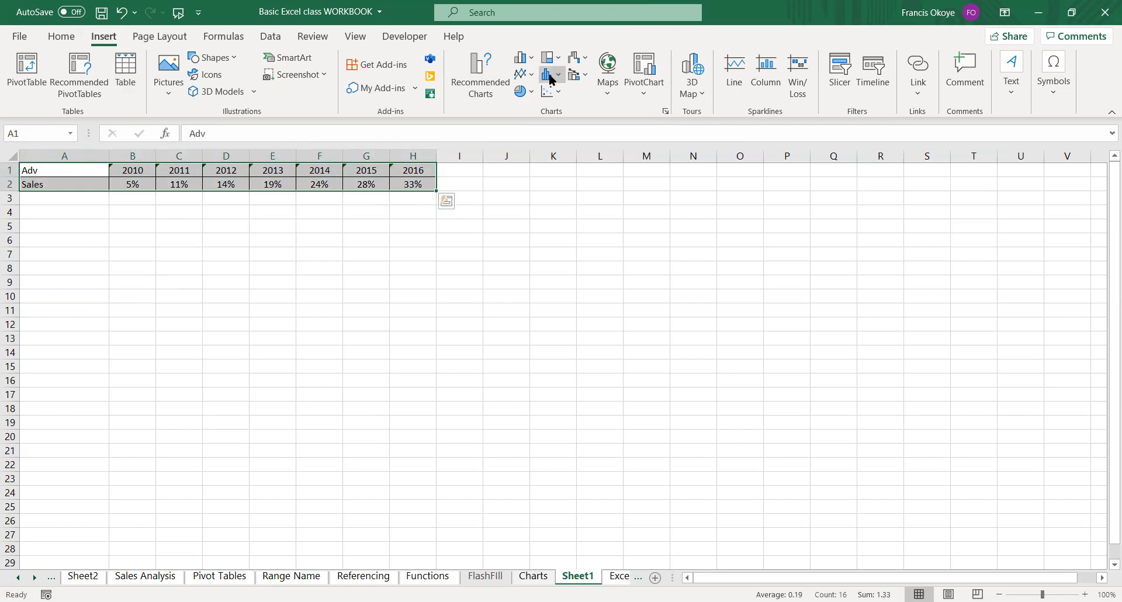
{"action": "left_click", "coordinate": [548, 93]}
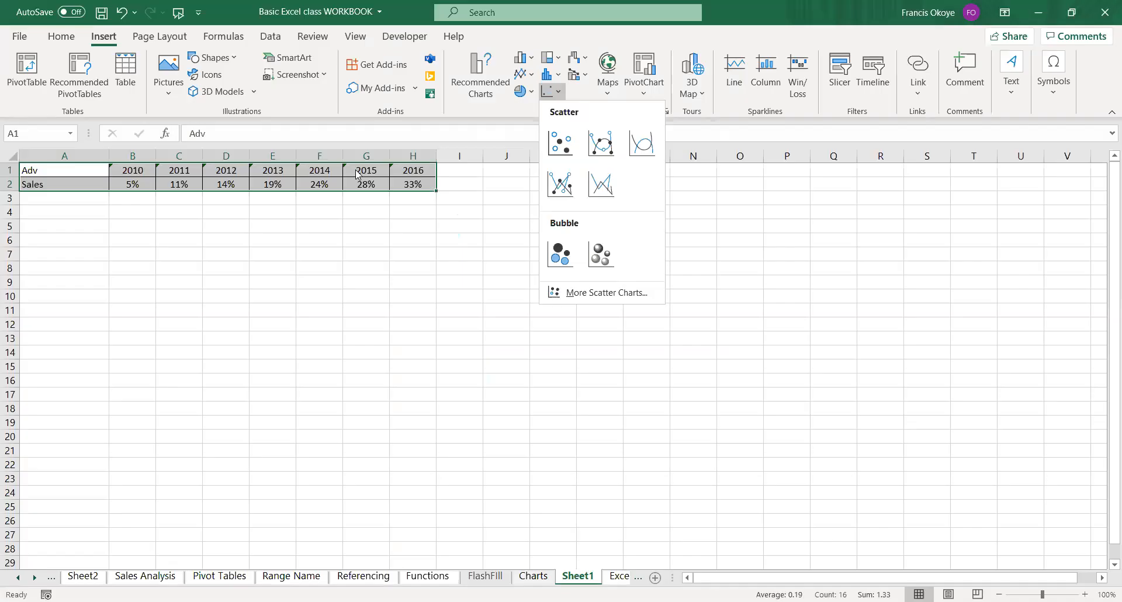
{"action": "left_click", "coordinate": [304, 177]}
Clear the year values from B1:H1 in the Adv row.
{"action": "left_click", "coordinate": [264, 170]}
{"action": "left_click_drag", "start_coordinate": [146, 169], "coordinate": [411, 154]}
{"action": "key", "text": "Delete"}
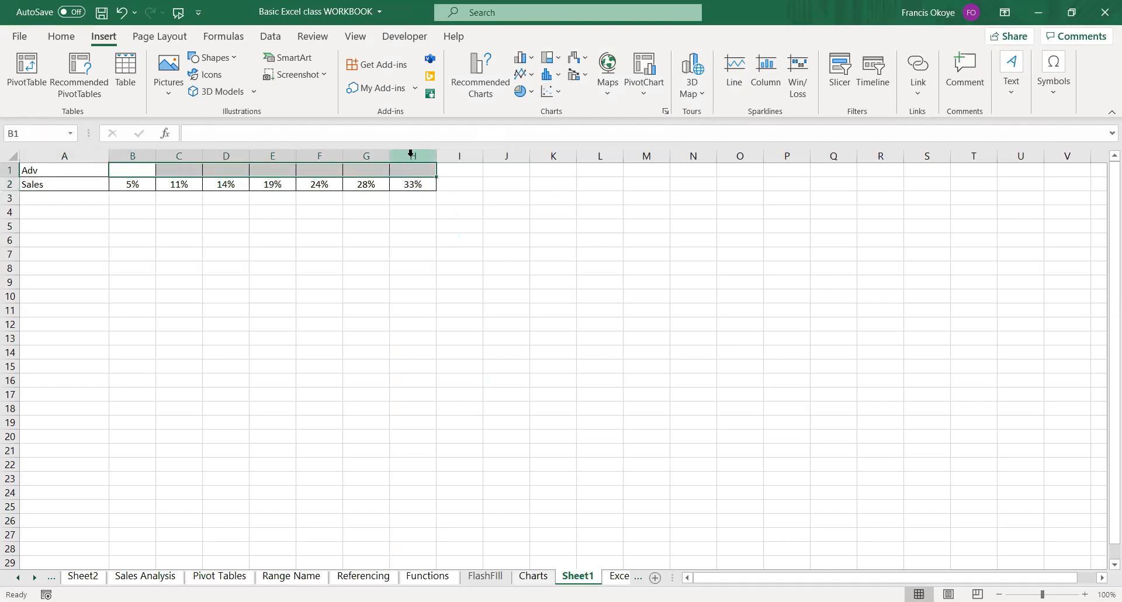
{"action": "key", "text": "Left"}
{"action": "key", "text": "Right"}
{"action": "key", "text": "Left"}
{"action": "key", "text": "Right"}
Try to generate a random Adv value in cell B1 with =RAND().
{"action": "type", "text": "=r"}
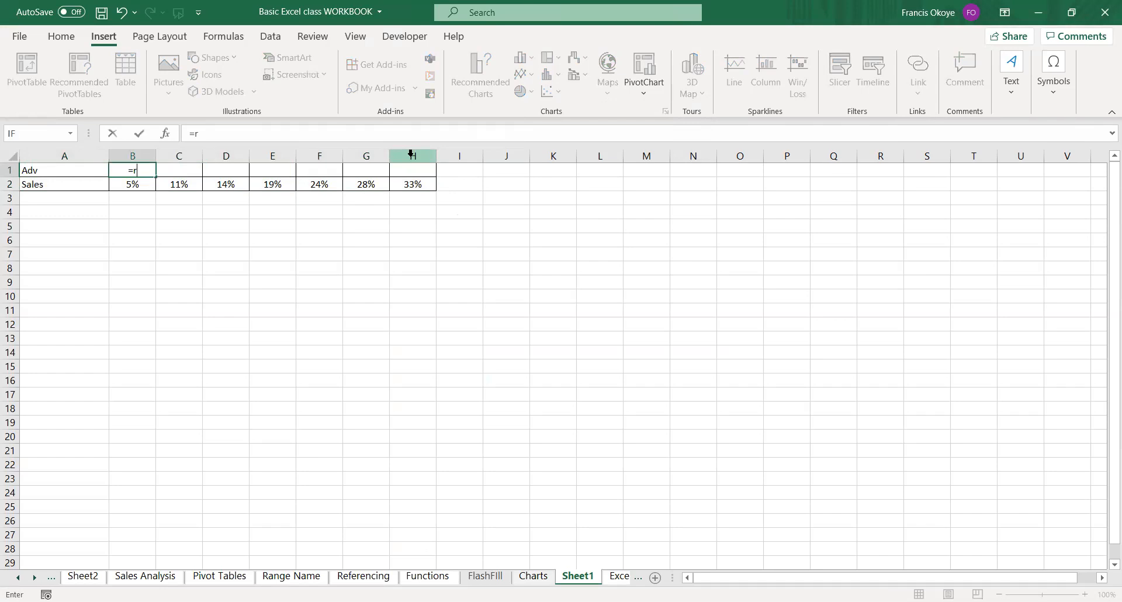
{"action": "type", "text": "an"}
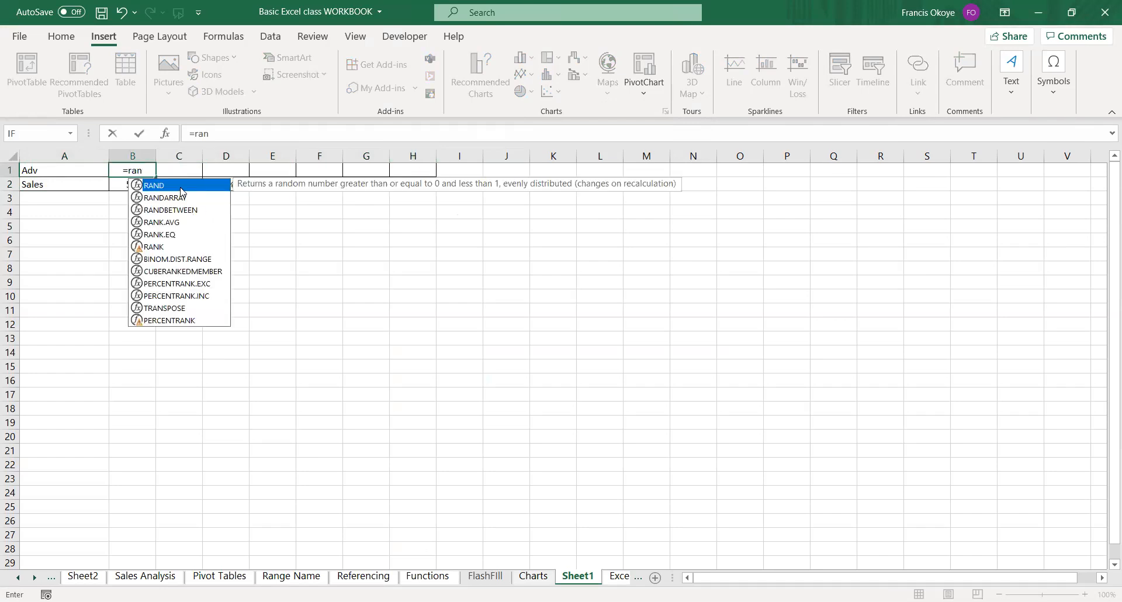
{"action": "key", "text": "Tab"}
{"action": "type", "text": "0,1)"}
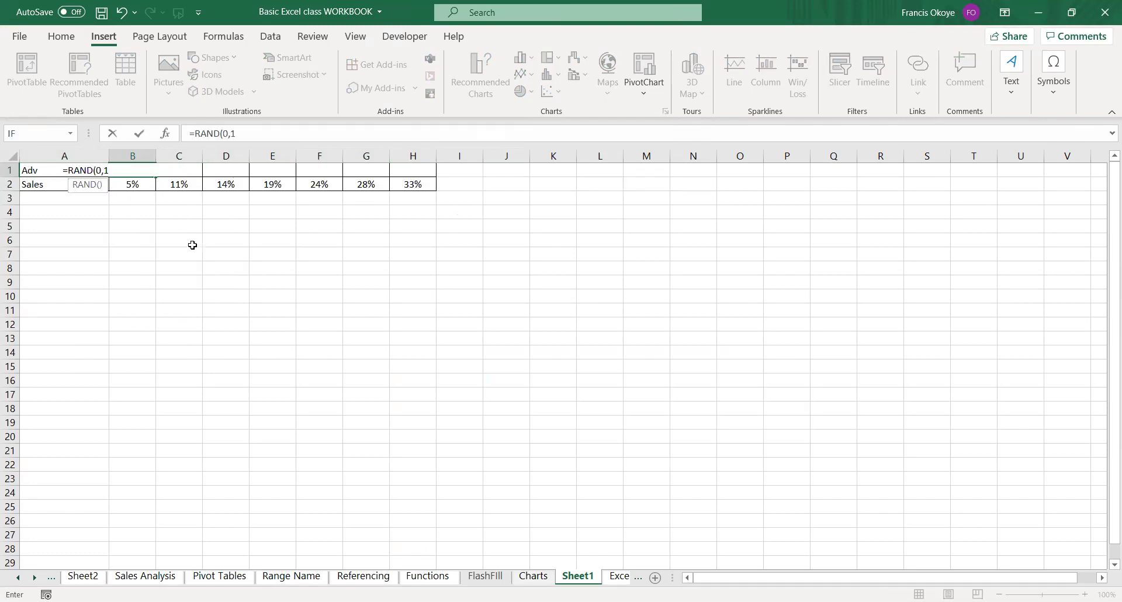
{"action": "key", "text": "BackSpace"}
{"action": "key", "text": "BackSpace"}
{"action": "key", "text": "BackSpace"}
{"action": "key", "text": "BackSpace"}
{"action": "key", "text": "Return"}
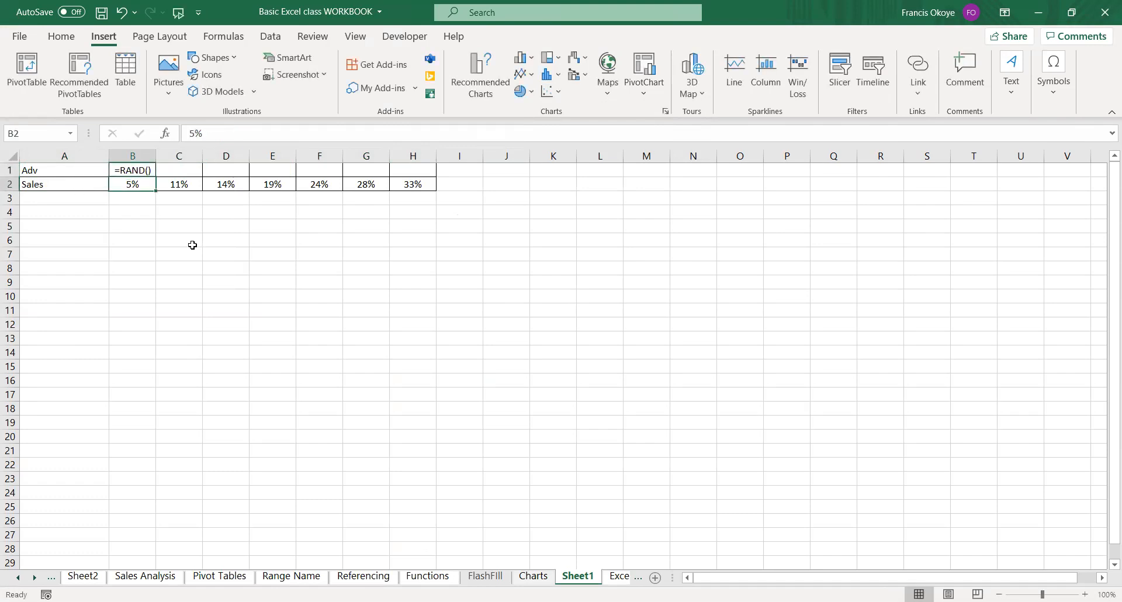
Check the =RAND() formula in B1, close the Help pane, and delete the formula from the cell.
{"action": "left_click", "coordinate": [135, 170]}
{"action": "double_click", "coordinate": [136, 171]}
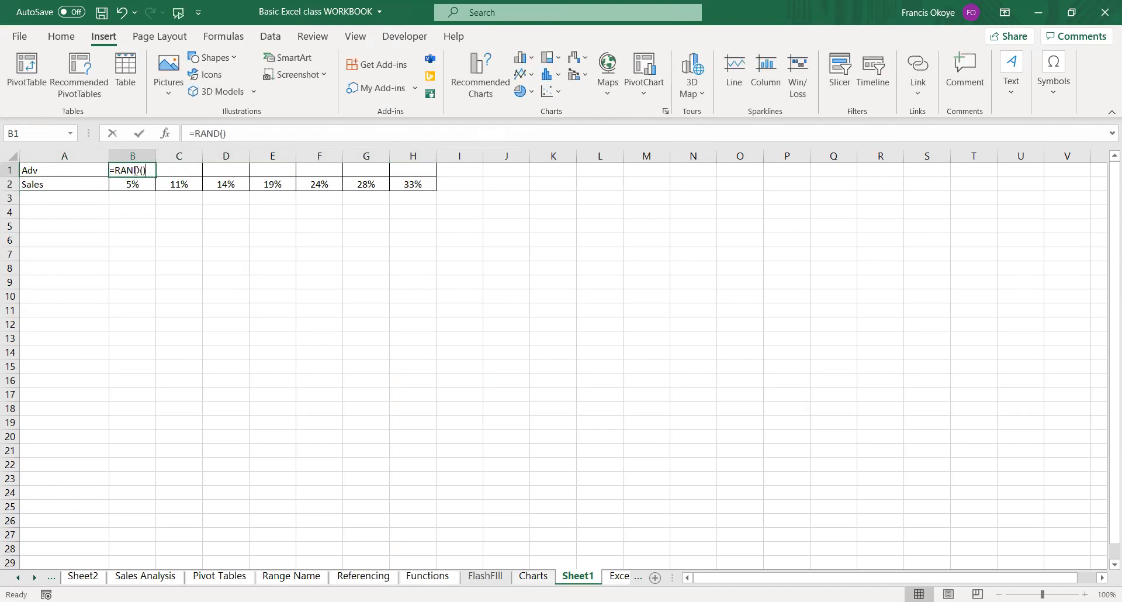
{"action": "key", "text": "F1"}
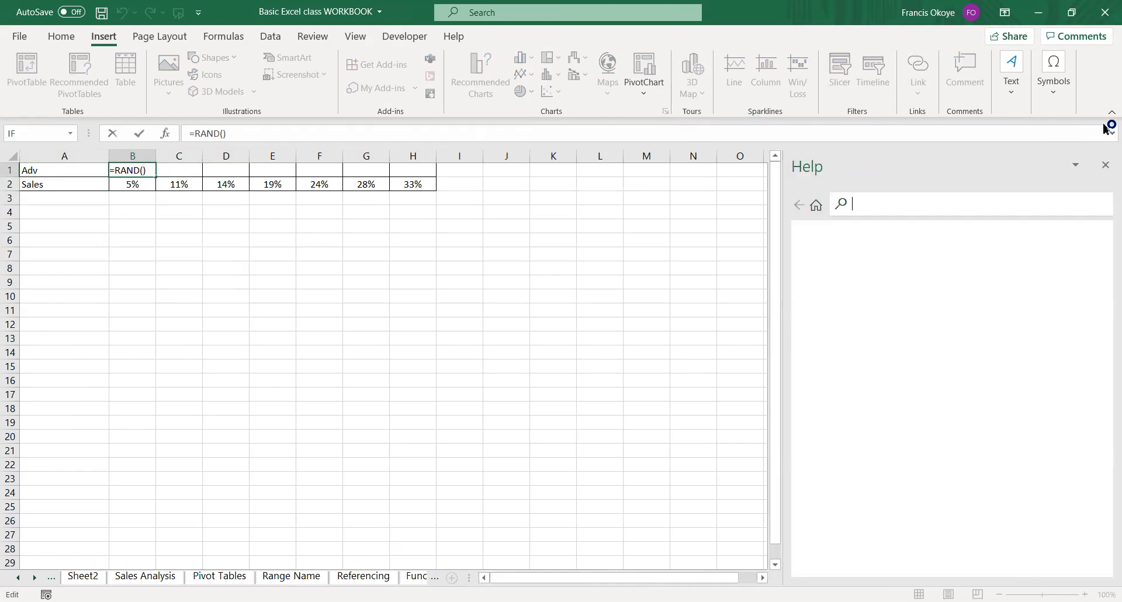
{"action": "left_click", "coordinate": [1105, 166]}
{"action": "left_click", "coordinate": [226, 211]}
{"action": "key", "text": "Escape"}
{"action": "key", "text": "Delete"}
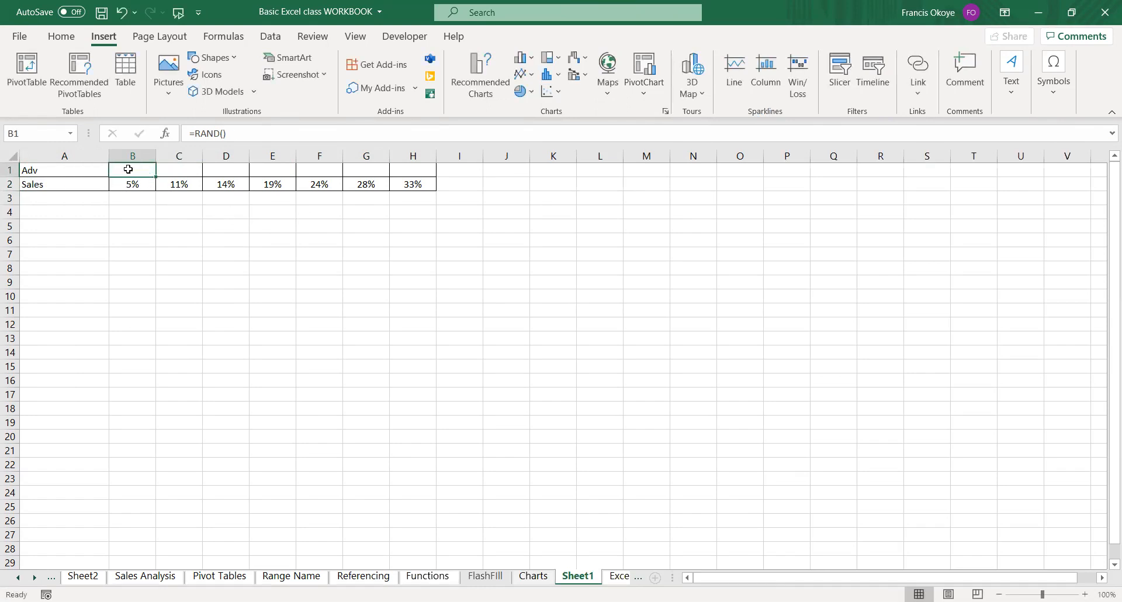
Try to generate a random Adv value in B1 by entering the formula =RAND() again.
{"action": "type", "text": "="}
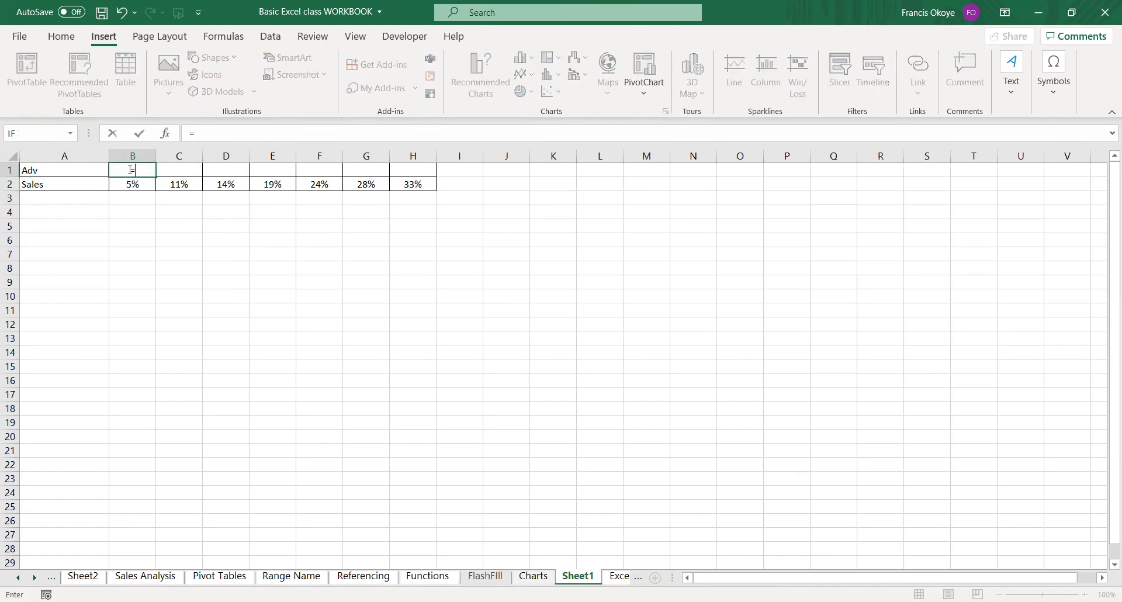
{"action": "type", "text": "rand"}
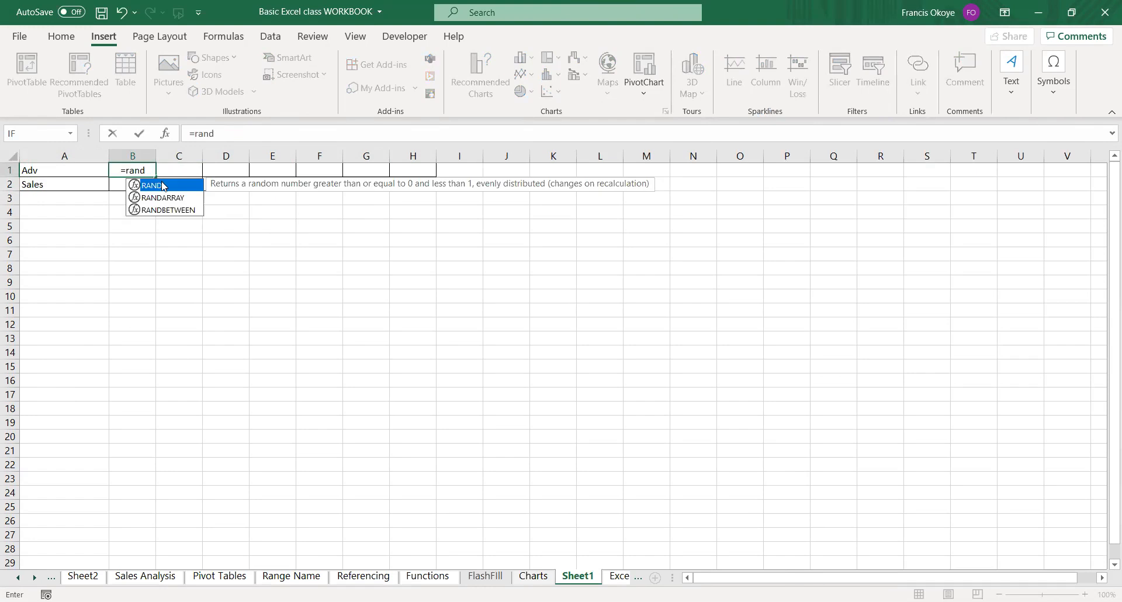
{"action": "double_click", "coordinate": [164, 186]}
{"action": "type", "text": ")"}
{"action": "key", "text": "Return"}
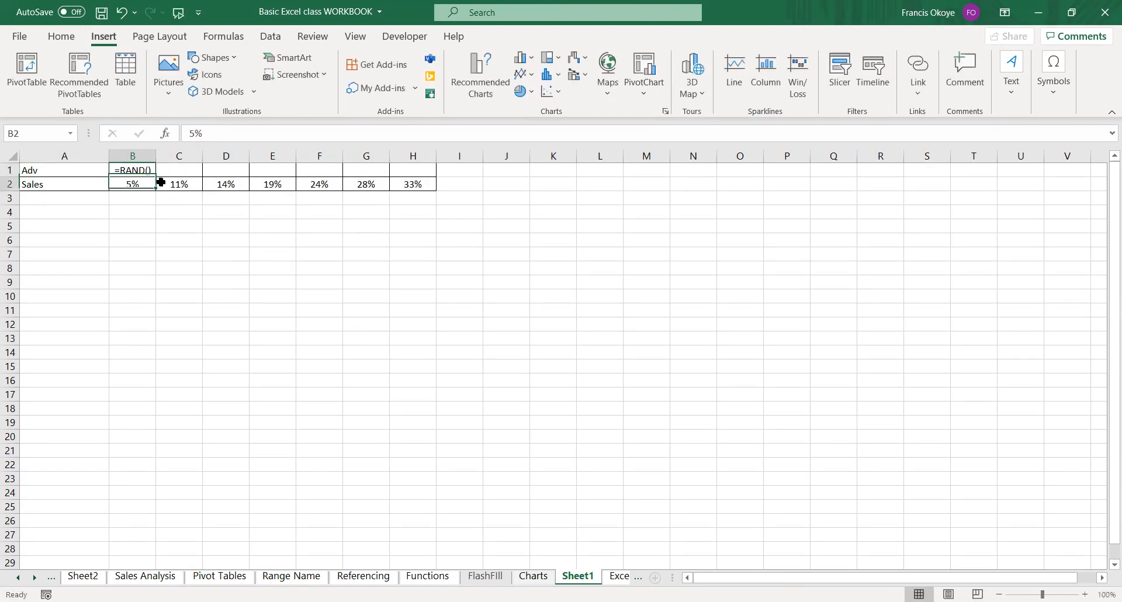
Try changing the formula in B1 to =RAND(0,1).
{"action": "left_click", "coordinate": [135, 170]}
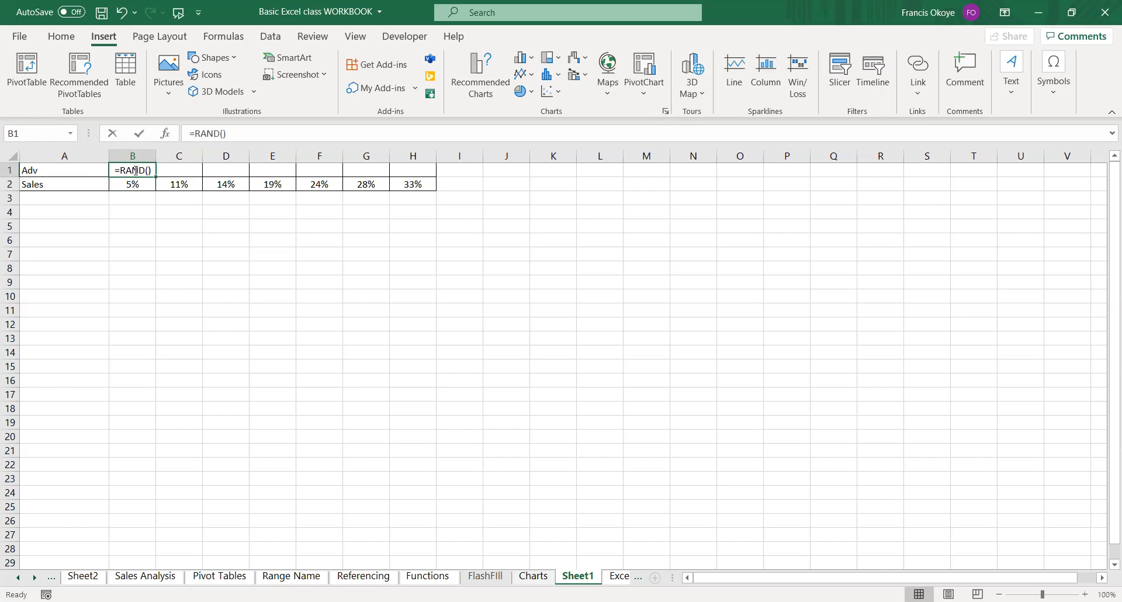
{"action": "double_click", "coordinate": [136, 170]}
{"action": "type", "text": "0,1"}
{"action": "key", "text": "Return"}
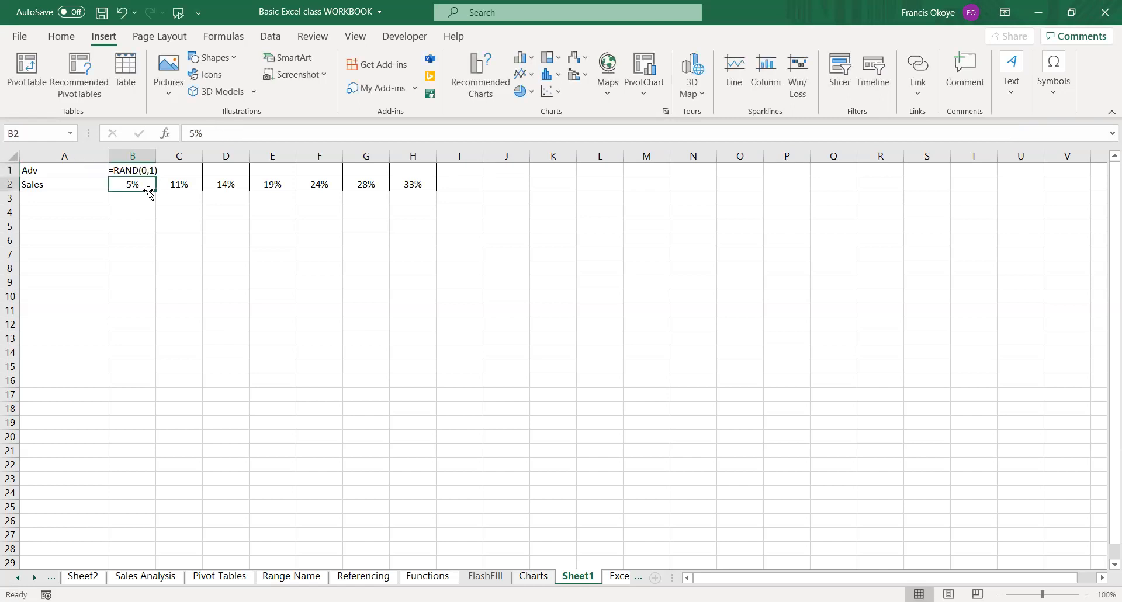
Enter =RAND() in C5 and fill it across row 5 to G5.
{"action": "key", "text": "Down"}
{"action": "key", "text": "Down"}
{"action": "key", "text": "Down"}
{"action": "key", "text": "Right"}
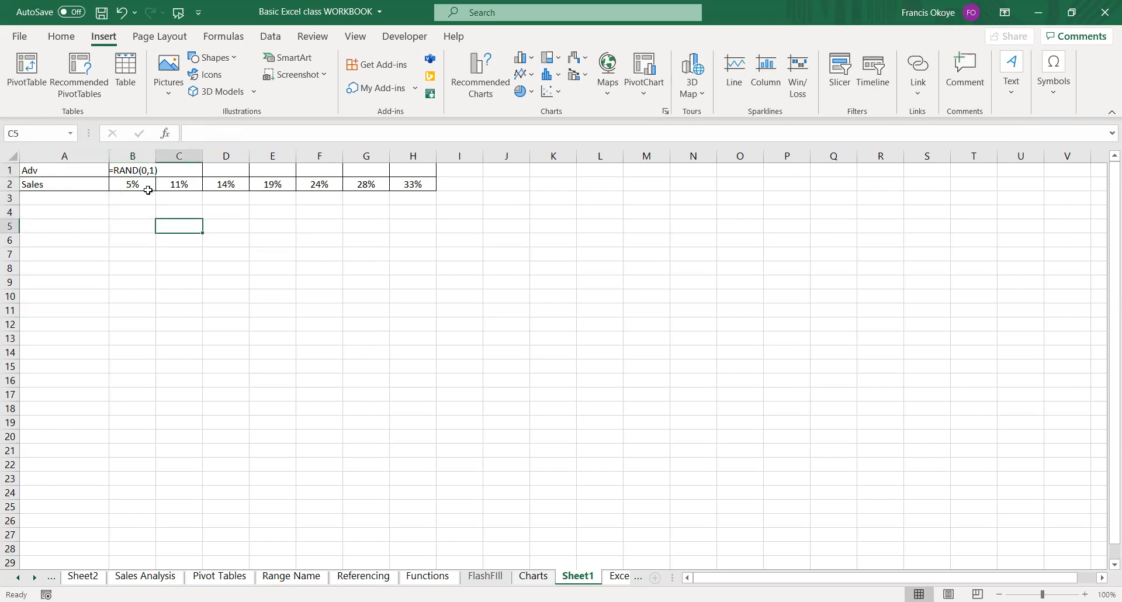
{"action": "type", "text": "="}
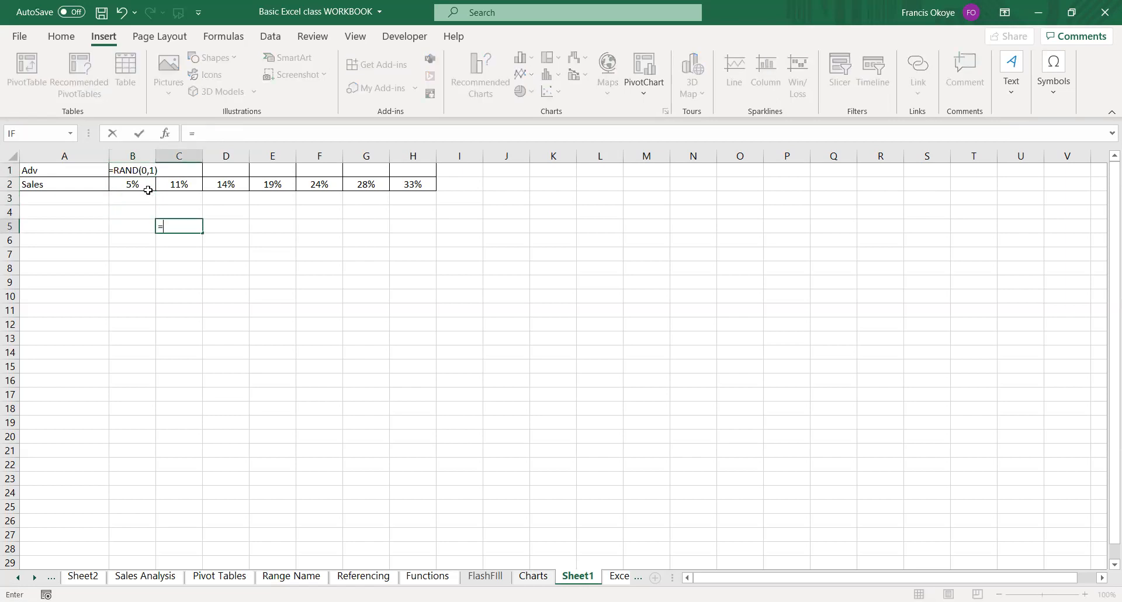
{"action": "type", "text": "rand"}
{"action": "double_click", "coordinate": [193, 241]}
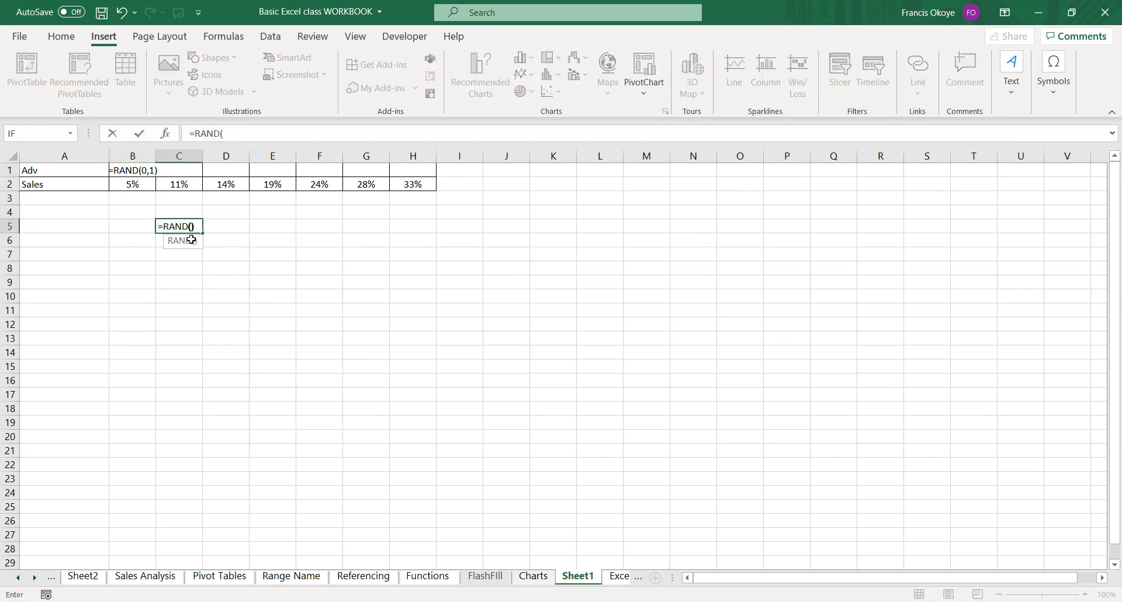
{"action": "key", "text": "Return"}
{"action": "left_click", "coordinate": [188, 228]}
{"action": "left_click_drag", "start_coordinate": [202, 231], "coordinate": [390, 234]}
Enter the test text "qw" in G5 to recalculate the random numbers, and undo the entry.
{"action": "left_click", "coordinate": [498, 224]}
{"action": "key", "text": "Left"}
{"action": "key", "text": "Left"}
{"action": "key", "text": "Left"}
{"action": "type", "text": "qw"}
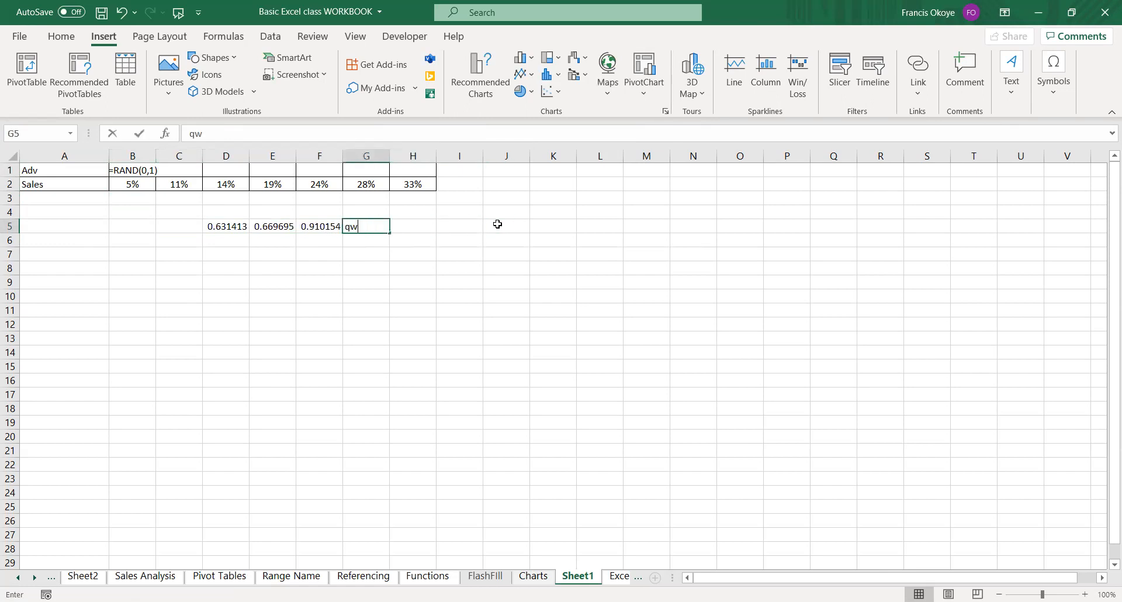
{"action": "key", "text": "Return"}
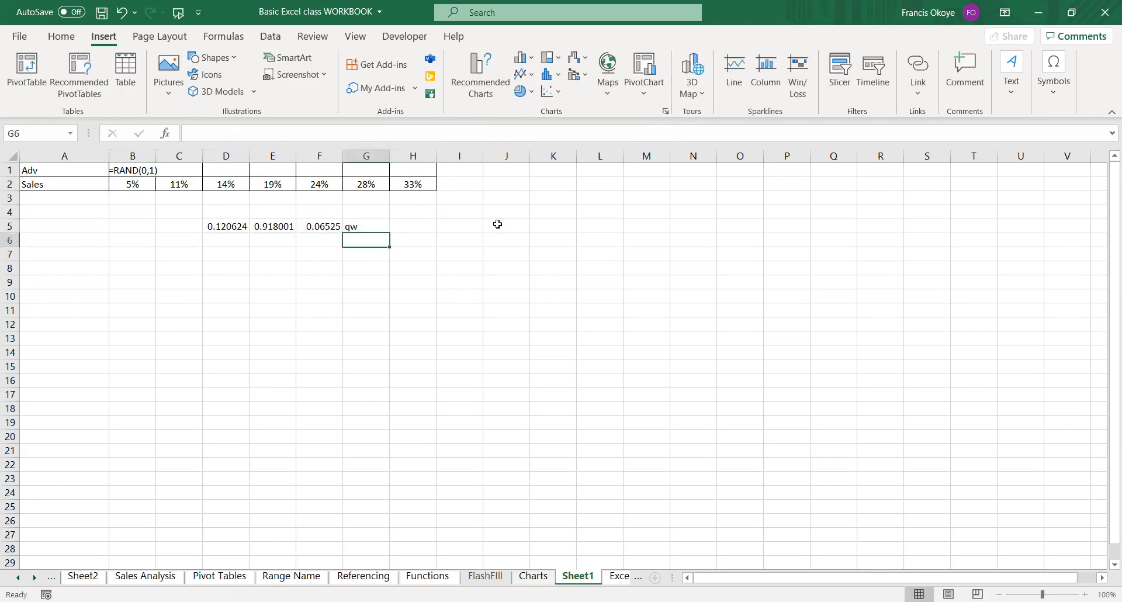
{"action": "key", "text": "ctrl+z"}
Delete the =RAND(0,1) formula from B1 in the Adv row.
{"action": "key", "text": "Left"}
{"action": "key", "text": "Left"}
{"action": "key", "text": "Left"}
{"action": "key", "text": "Up"}
{"action": "key", "text": "Up"}
{"action": "key", "text": "Up"}
{"action": "key", "text": "Left"}
{"action": "key", "text": "Left"}
{"action": "key", "text": "Up"}
{"action": "key", "text": "Delete"}
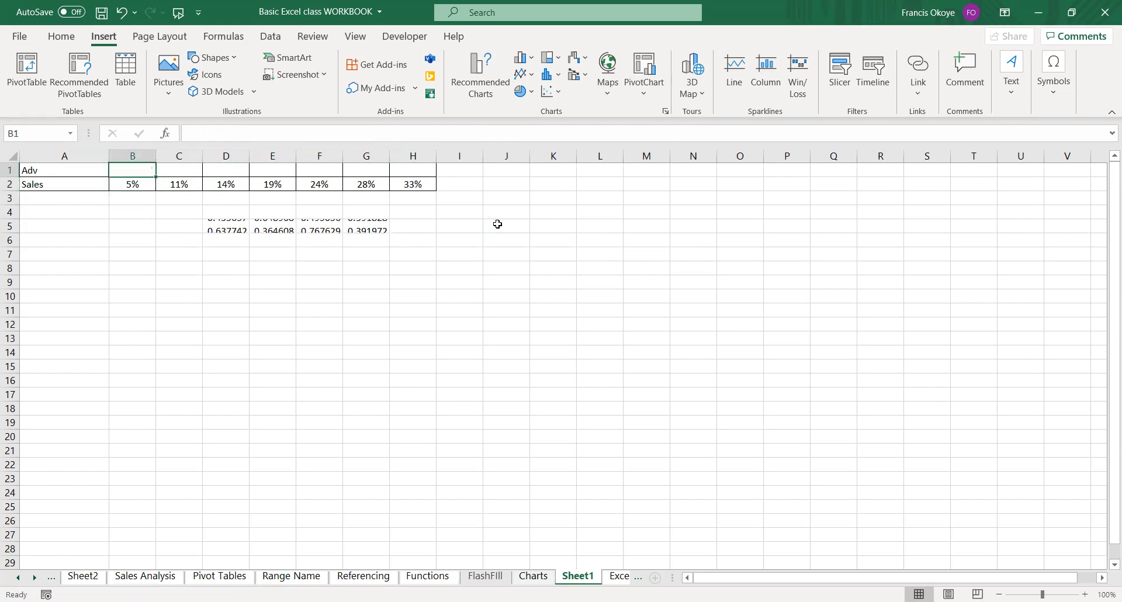
Label the row of random decimals by entering RAND in C5.
{"action": "key", "text": "Down"}
{"action": "key", "text": "Up"}
{"action": "key", "text": "Down"}
{"action": "key", "text": "Down"}
{"action": "key", "text": "Down"}
{"action": "key", "text": "Right"}
{"action": "key", "text": "Right"}
{"action": "key", "text": "Down"}
{"action": "key", "text": "Down"}
{"action": "key", "text": "Left"}
{"action": "key", "text": "Up"}
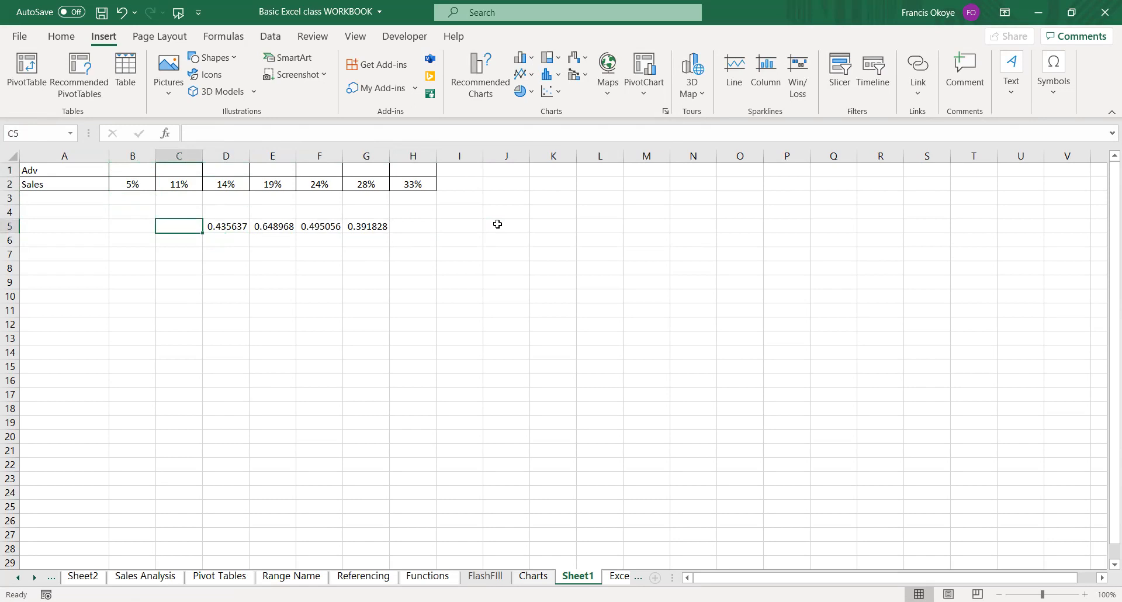
{"action": "type", "text": "RAND"}
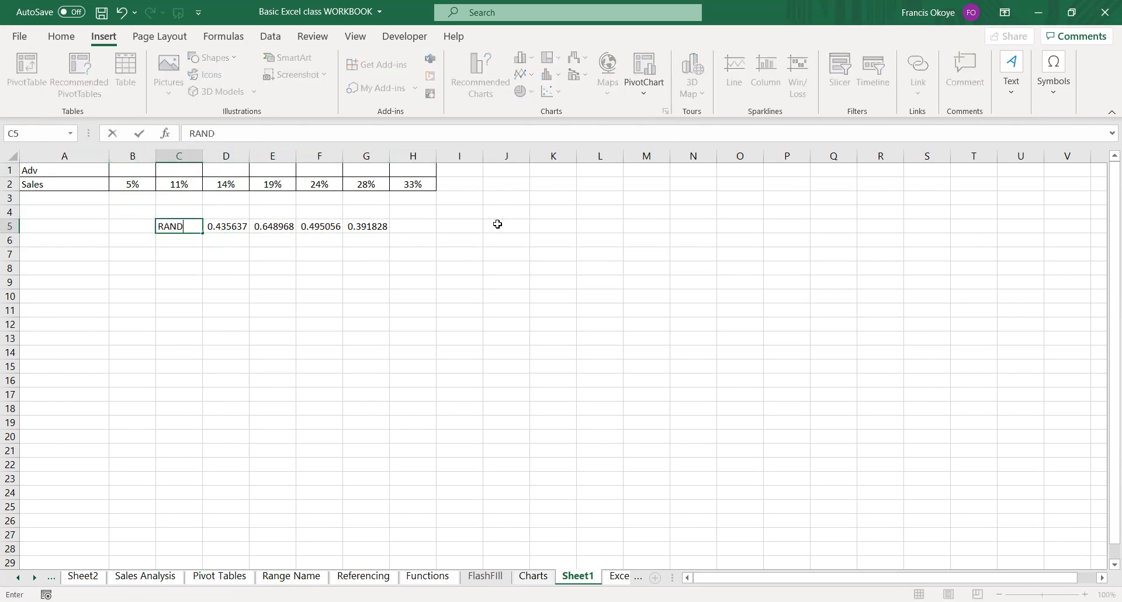
{"action": "key", "text": "Return"}
Enter the label RANDBETWEEN in C6 and autofit the width of column C.
{"action": "type", "text": "RANDBWE"}
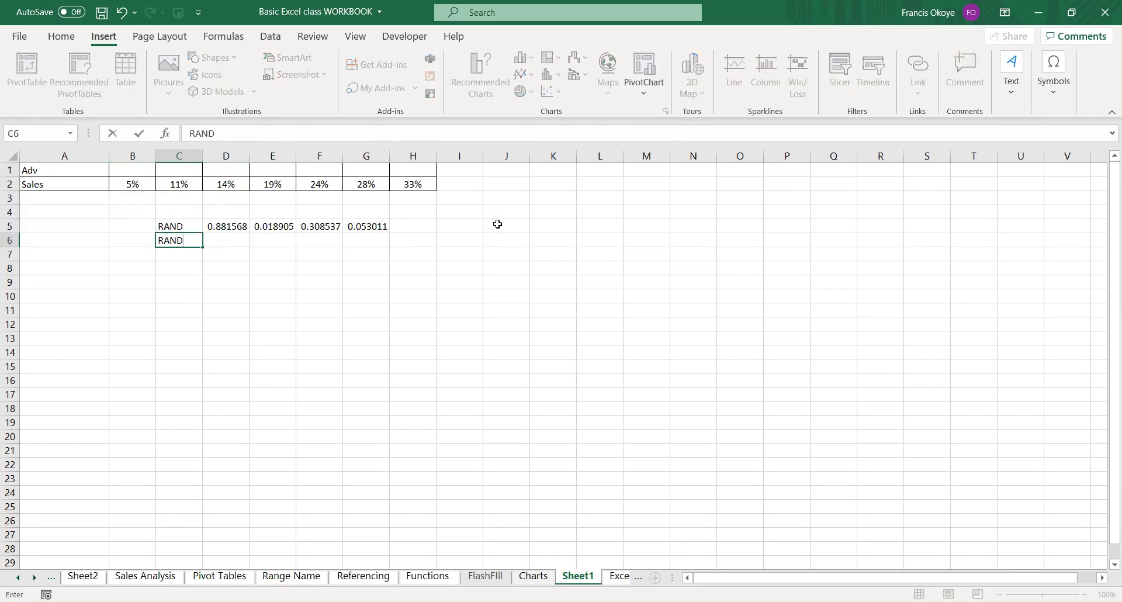
{"action": "key", "text": "BackSpace"}
{"action": "key", "text": "BackSpace"}
{"action": "type", "text": "ETWEEN"}
{"action": "key", "text": "BackSpace"}
{"action": "type", "text": "N"}
{"action": "key", "text": "Return"}
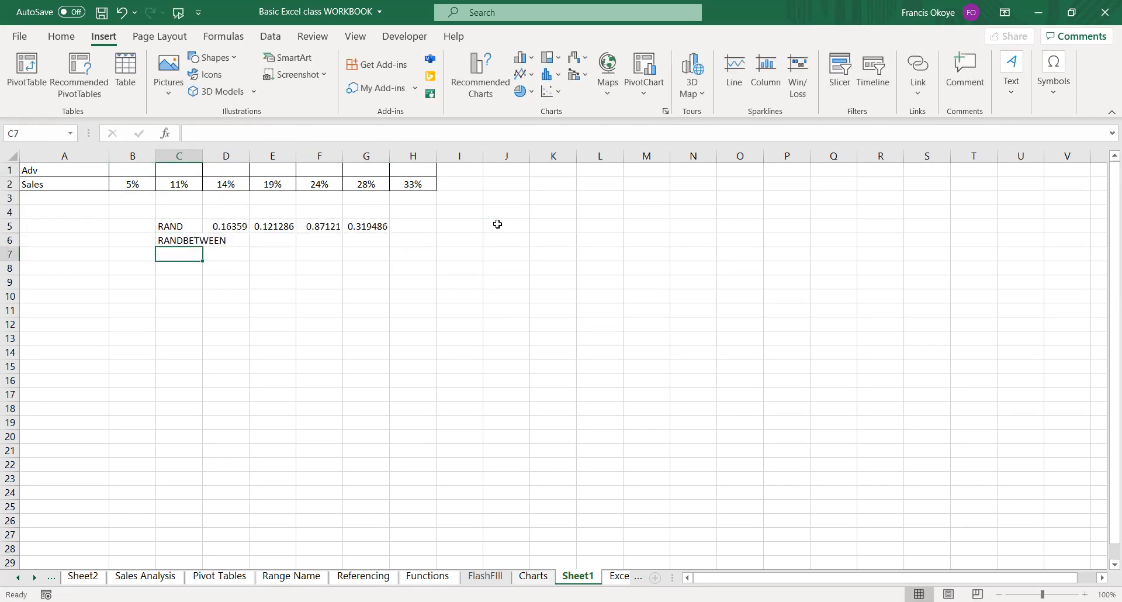
{"action": "double_click", "coordinate": [201, 159]}
Enter =RANDBETWEEN(10,20) in D6 and fill the formula across to G6.
{"action": "left_click", "coordinate": [268, 240]}
{"action": "type", "text": "="}
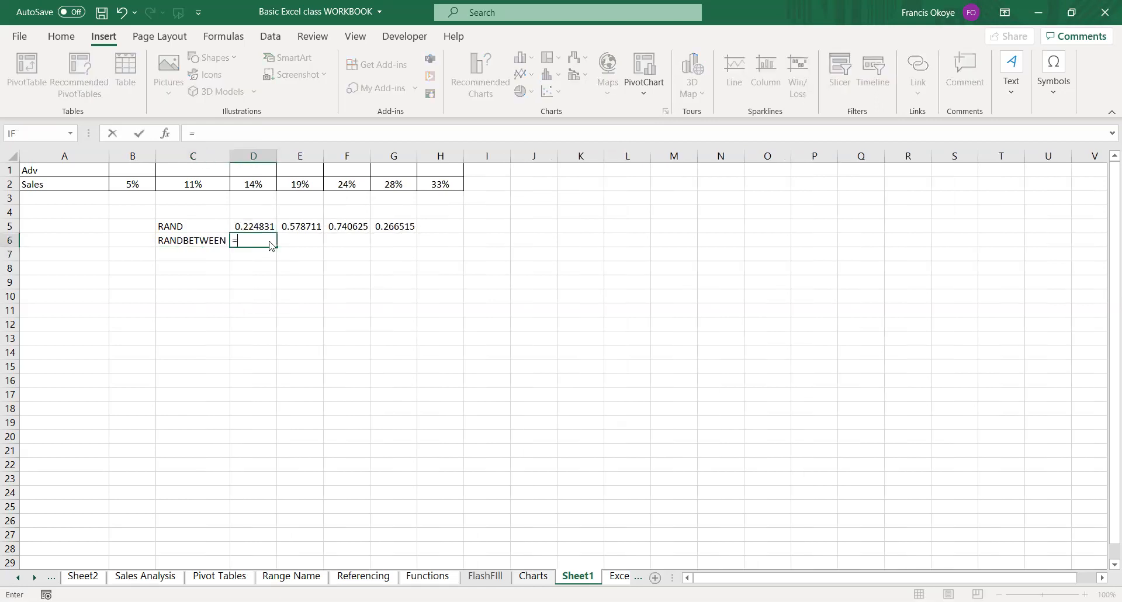
{"action": "type", "text": "RAND"}
{"action": "double_click", "coordinate": [281, 280]}
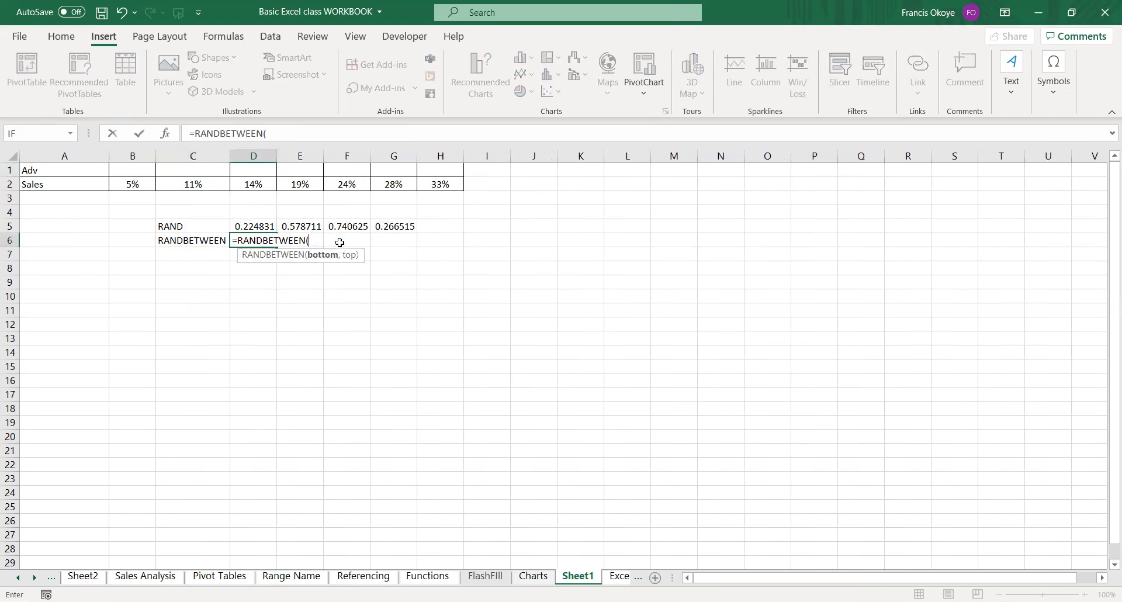
{"action": "type", "text": "10,20"}
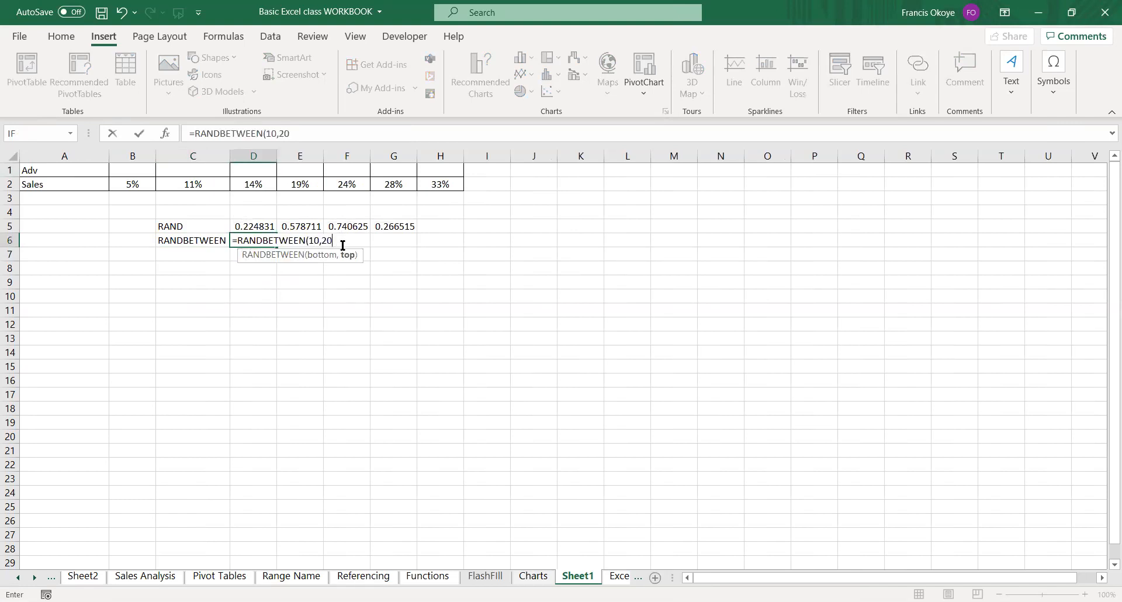
{"action": "type", "text": ")"}
{"action": "key", "text": "Return"}
{"action": "key", "text": "Up"}
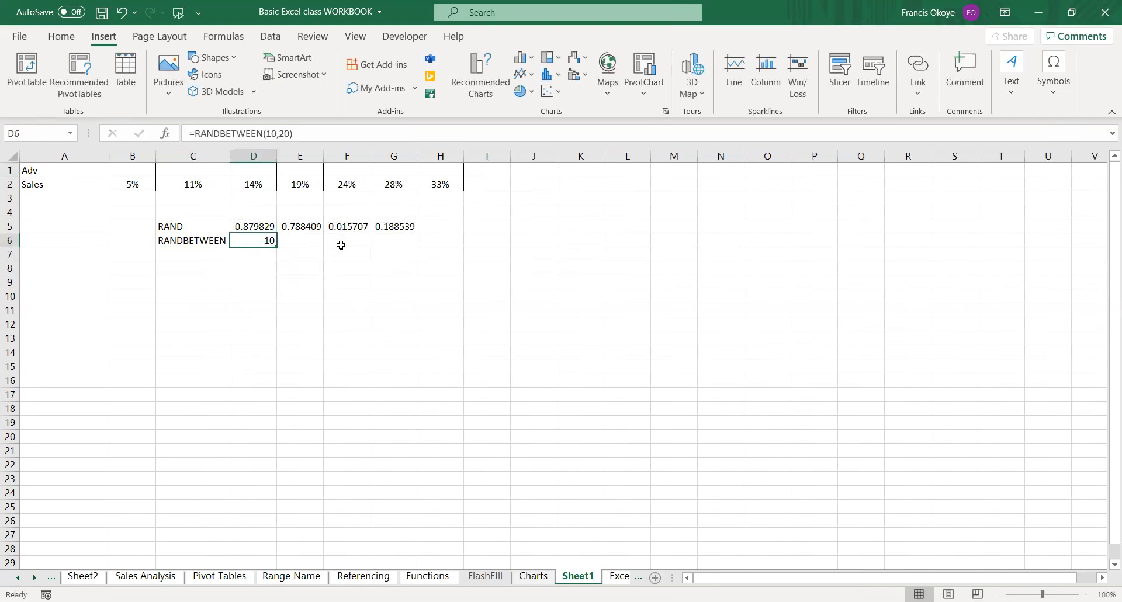
{"action": "left_click_drag", "start_coordinate": [280, 248], "coordinate": [418, 243]}
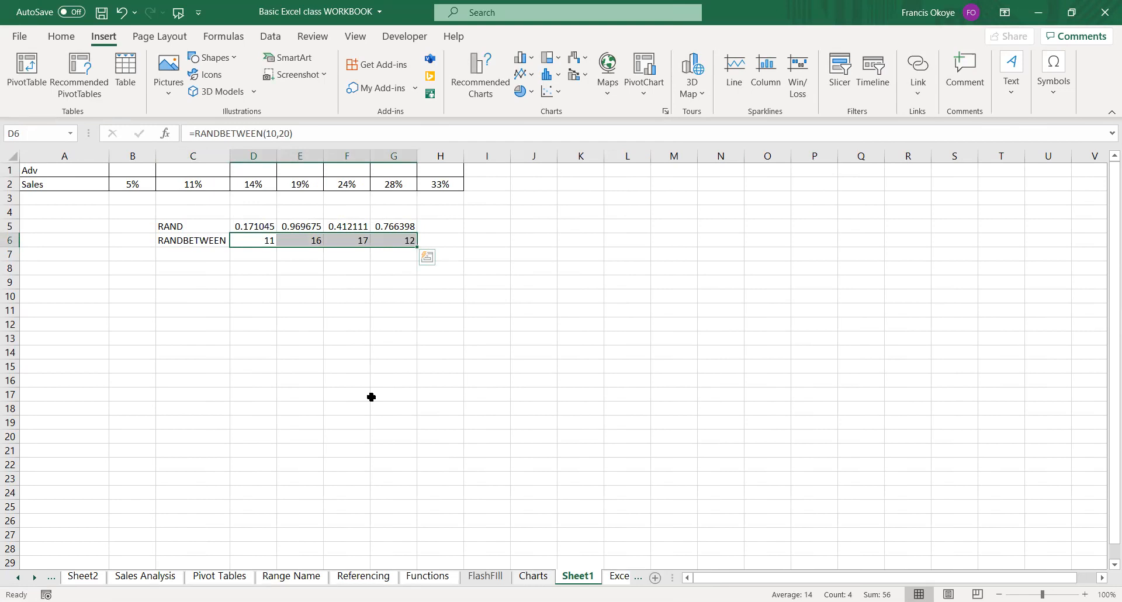
Copy the RANDBETWEEN formula from D6 down into D7.
{"action": "left_click", "coordinate": [171, 238]}
{"action": "left_click", "coordinate": [178, 250]}
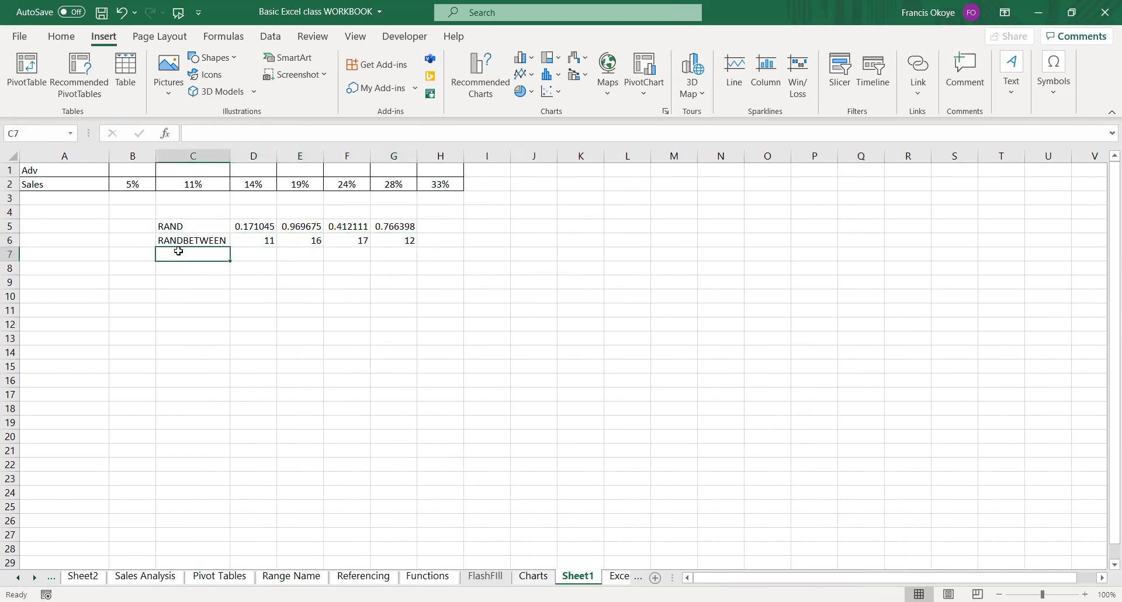
{"action": "left_click", "coordinate": [268, 244]}
{"action": "left_click_drag", "start_coordinate": [276, 259], "coordinate": [276, 260]}
Change the formula in D7 to =RANDBETWEEN(100,1000).
{"action": "left_click", "coordinate": [268, 256]}
{"action": "double_click", "coordinate": [268, 256]}
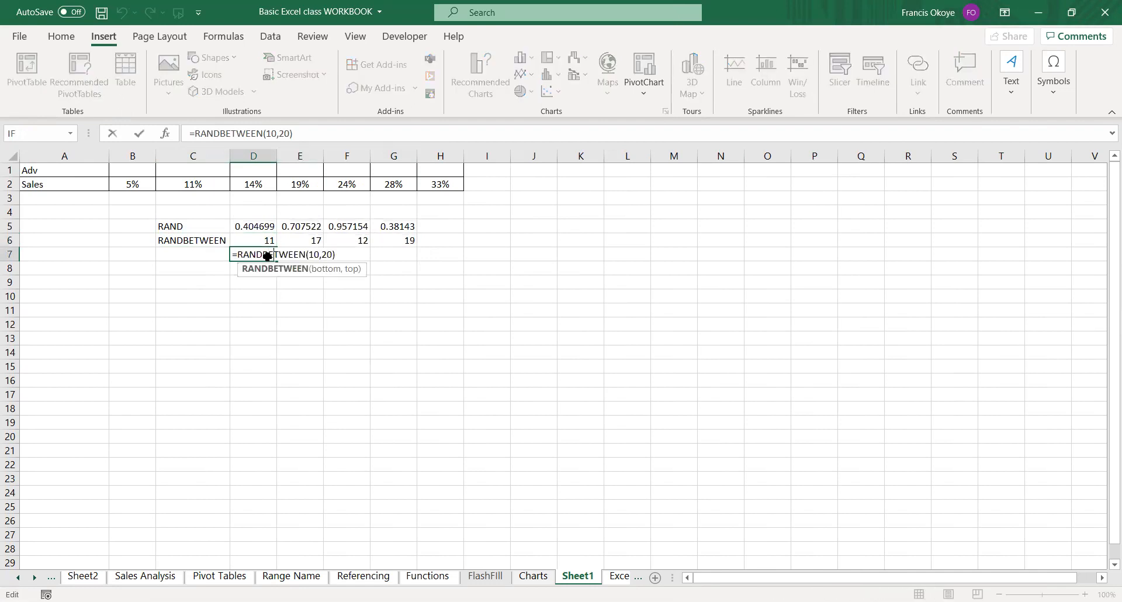
{"action": "key", "text": "Right"}
{"action": "key", "text": "Right"}
{"action": "key", "text": "Right"}
{"action": "key", "text": "BackSpace"}
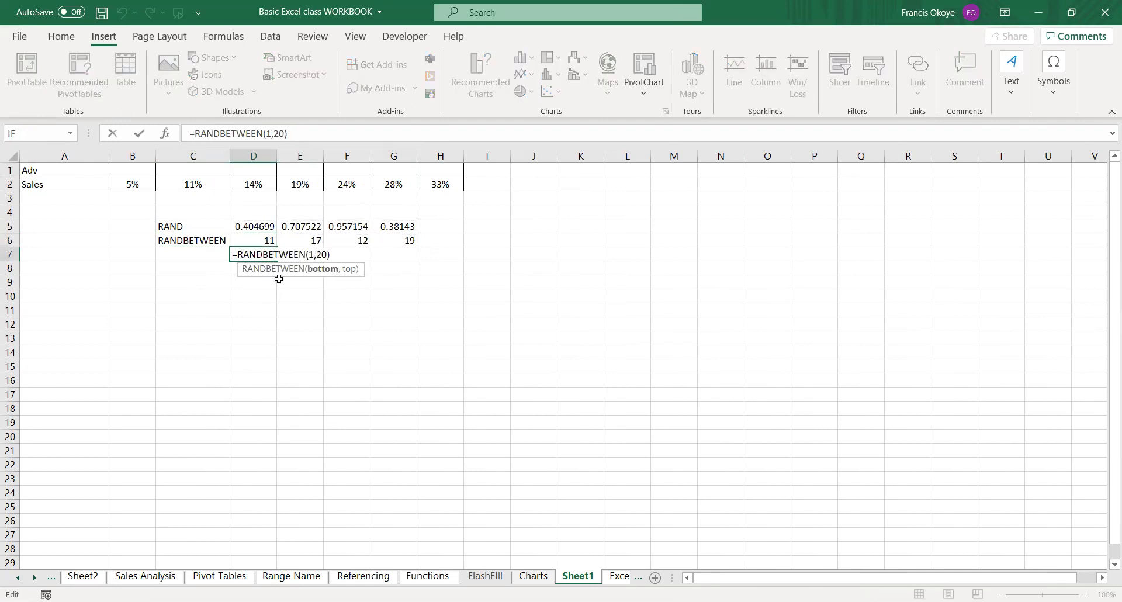
{"action": "type", "text": "00"}
{"action": "key", "text": "Right"}
{"action": "key", "text": "Delete"}
{"action": "type", "text": "100"}
{"action": "key", "text": "Return"}
{"action": "key", "text": "Up"}
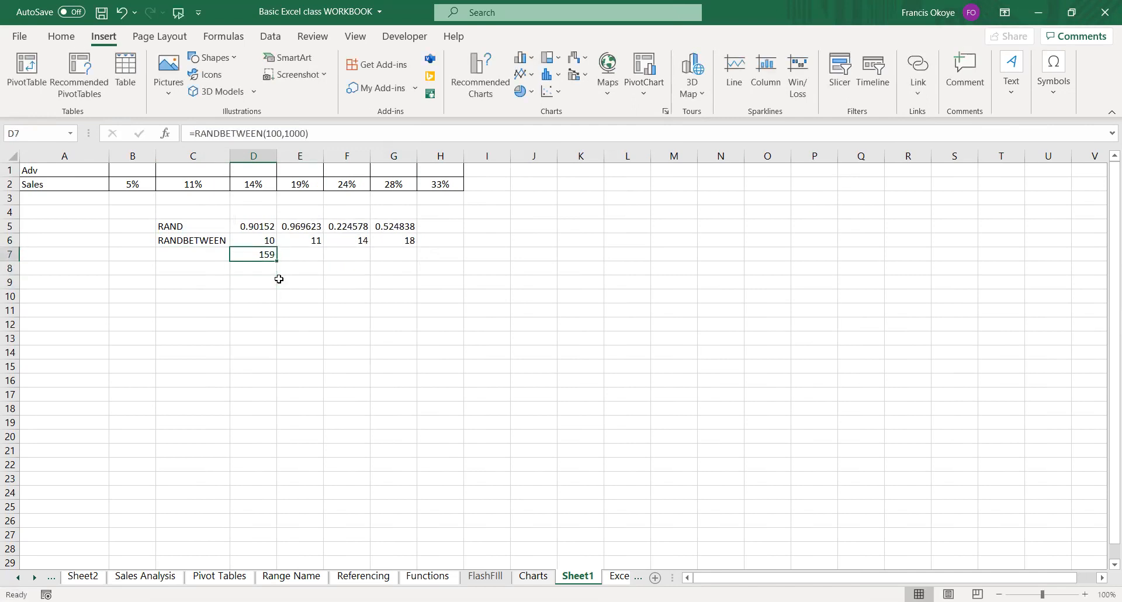
Fill the D7 formula across to M7 and extend the D6 formula across to M6.
{"action": "left_click_drag", "start_coordinate": [277, 260], "coordinate": [702, 242]}
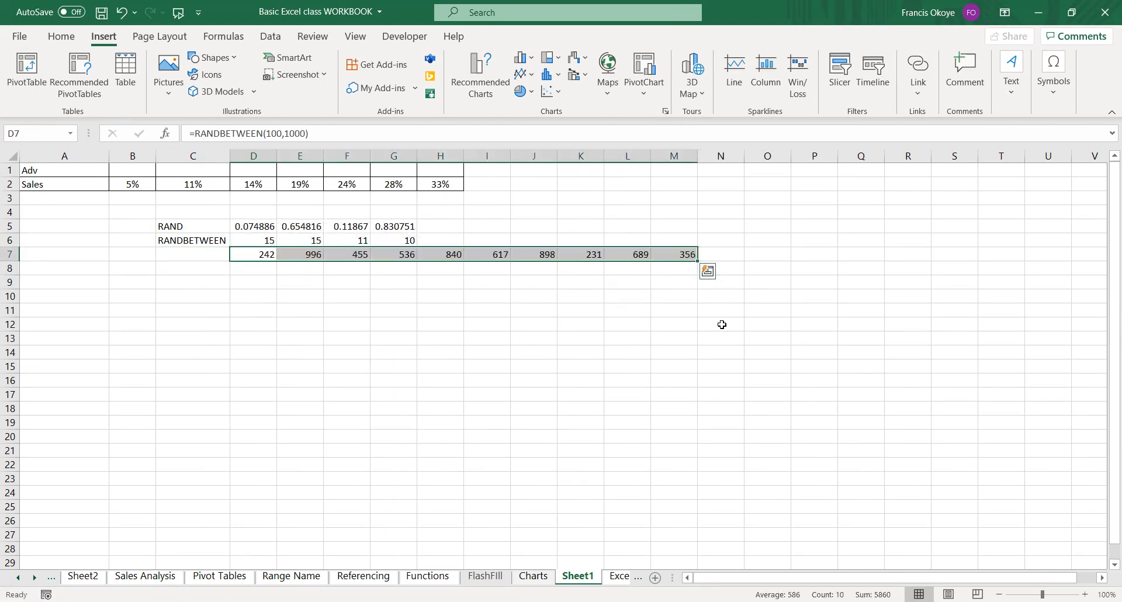
{"action": "left_click", "coordinate": [267, 239]}
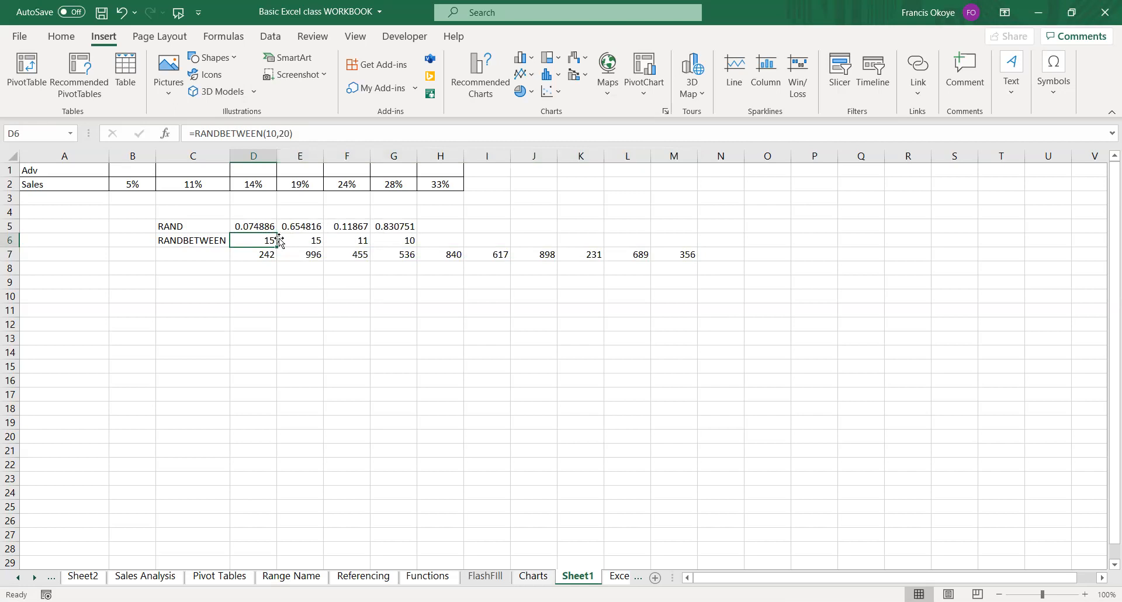
{"action": "left_click_drag", "start_coordinate": [280, 241], "coordinate": [696, 242]}
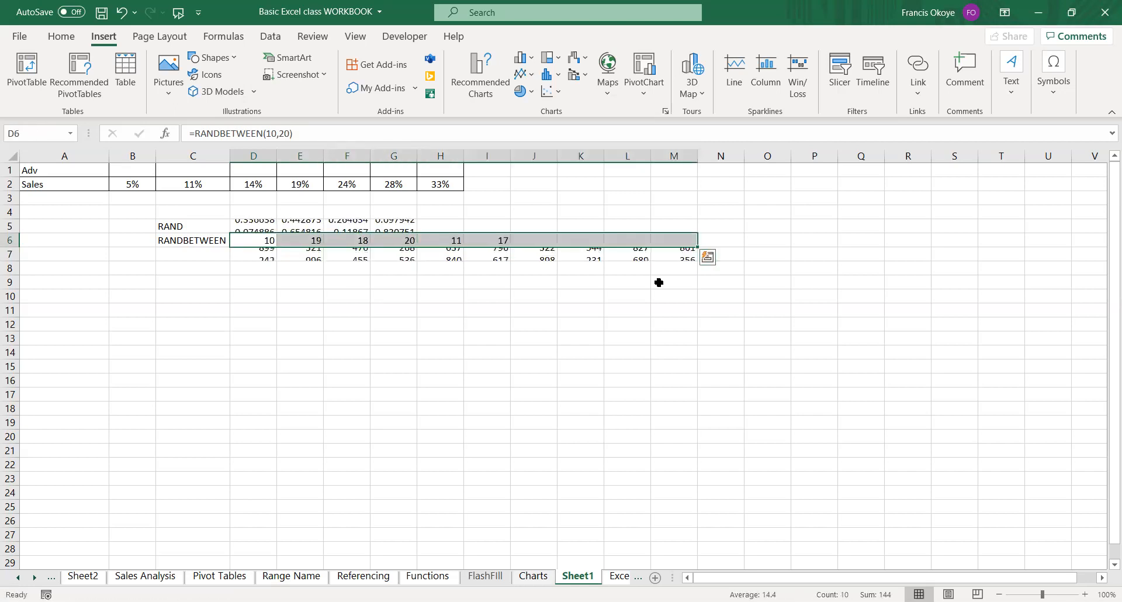
{"action": "left_click", "coordinate": [556, 326]}
{"action": "left_click", "coordinate": [383, 254]}
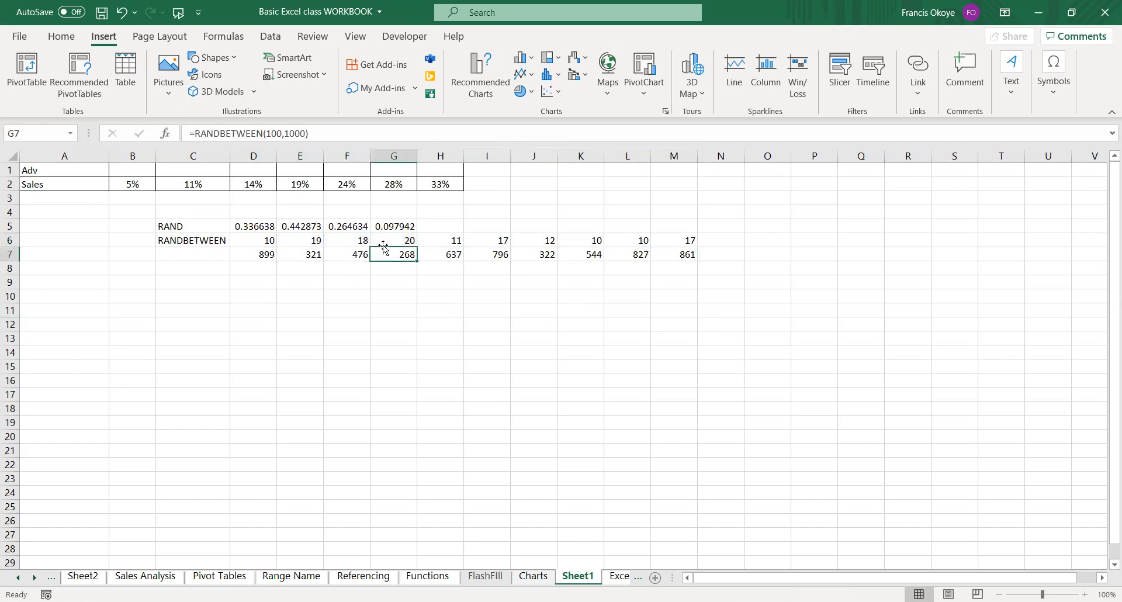
Enter the test letter A in G10 to recalculate the random numbers, and delete it.
{"action": "key", "text": "Down"}
{"action": "key", "text": "Down"}
{"action": "key", "text": "Down"}
{"action": "type", "text": "A"}
{"action": "key", "text": "Return"}
{"action": "key", "text": "Up"}
{"action": "key", "text": "Delete"}
{"action": "key", "text": "Up"}
{"action": "key", "text": "Up"}
{"action": "key", "text": "Up"}
{"action": "key", "text": "Left"}
{"action": "key", "text": "Left"}
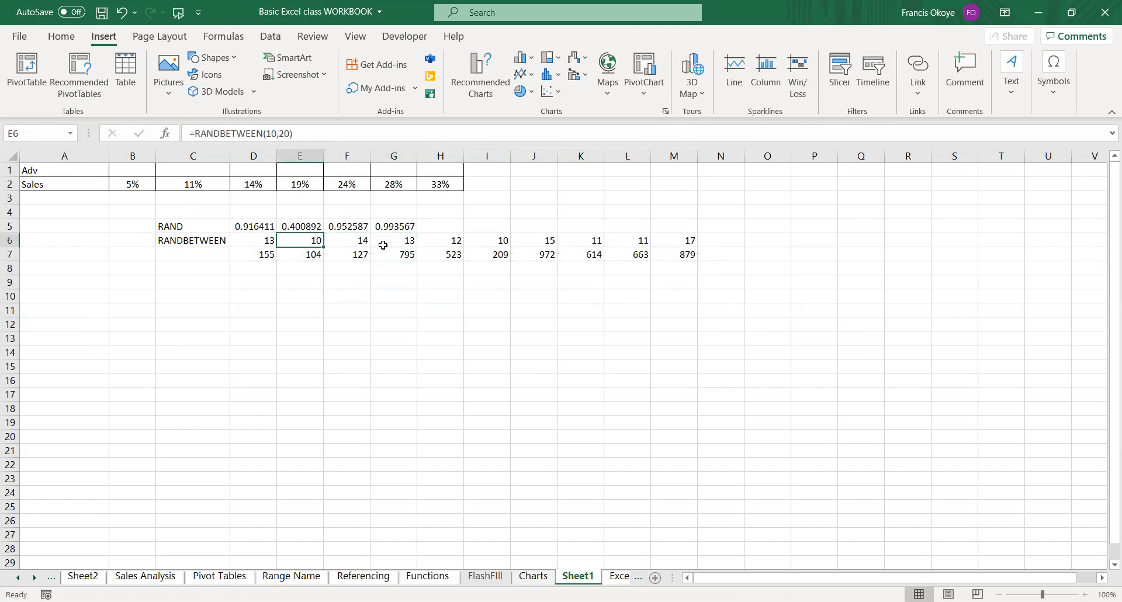
{"action": "key", "text": "Left"}
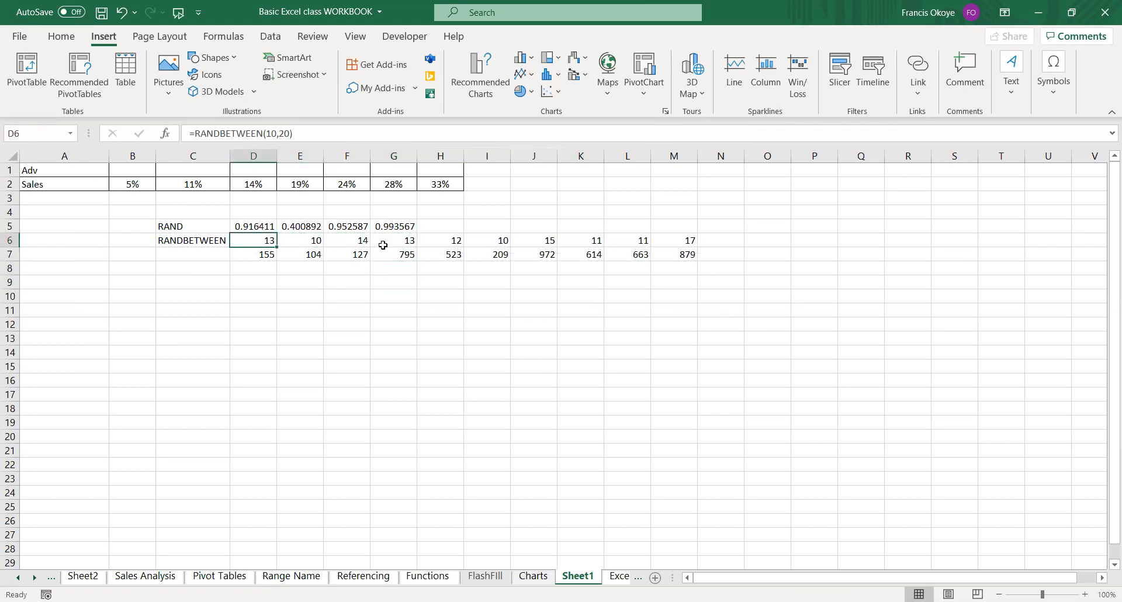
{"action": "key", "text": "ctrl+shift+Right"}
{"action": "key", "text": "shift+Down"}
{"action": "key", "text": "ctrl+c"}
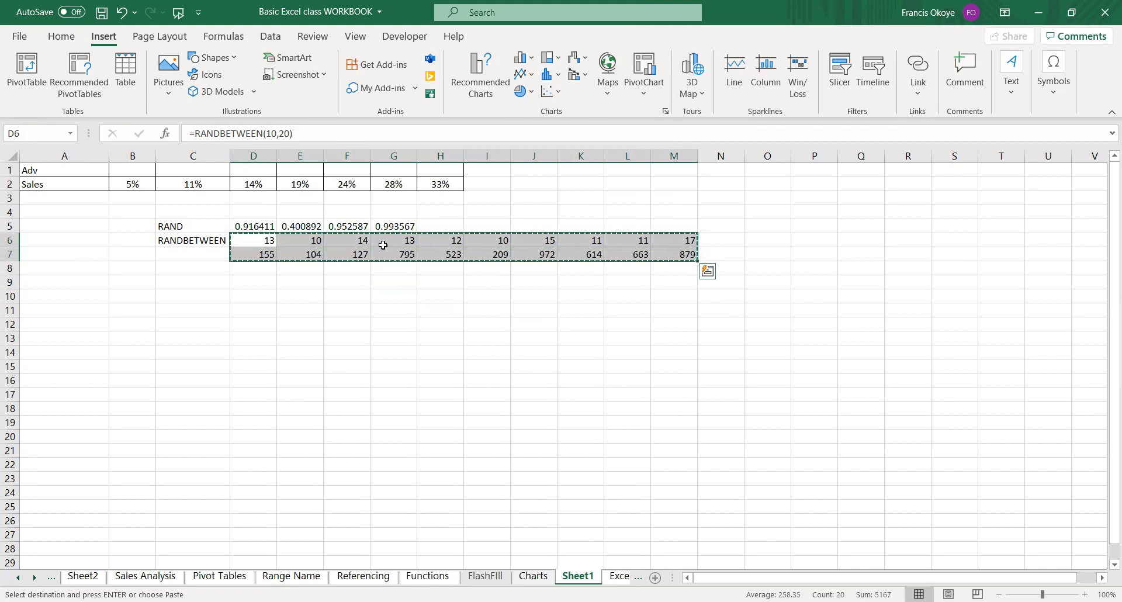
{"action": "key", "text": "Escape"}
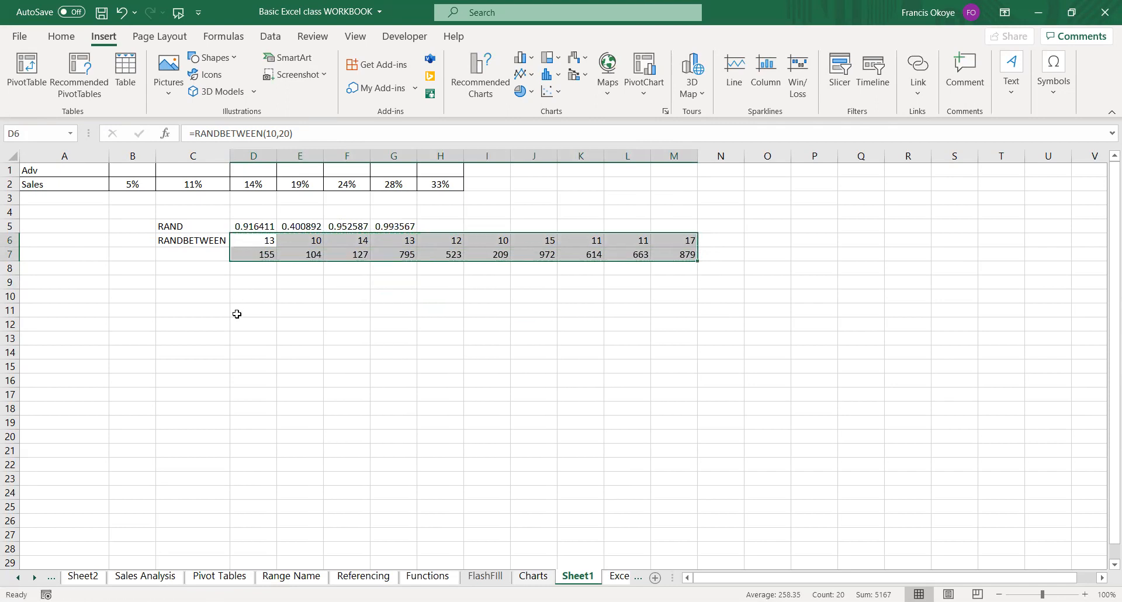
Copy the random numbers in D6:M7 and paste them as values only starting at D10.
{"action": "left_click", "coordinate": [241, 310]}
{"action": "left_click", "coordinate": [272, 241]}
{"action": "left_click_drag", "start_coordinate": [272, 242], "coordinate": [667, 251]}
{"action": "key", "text": "ctrl+c"}
{"action": "left_click", "coordinate": [255, 297]}
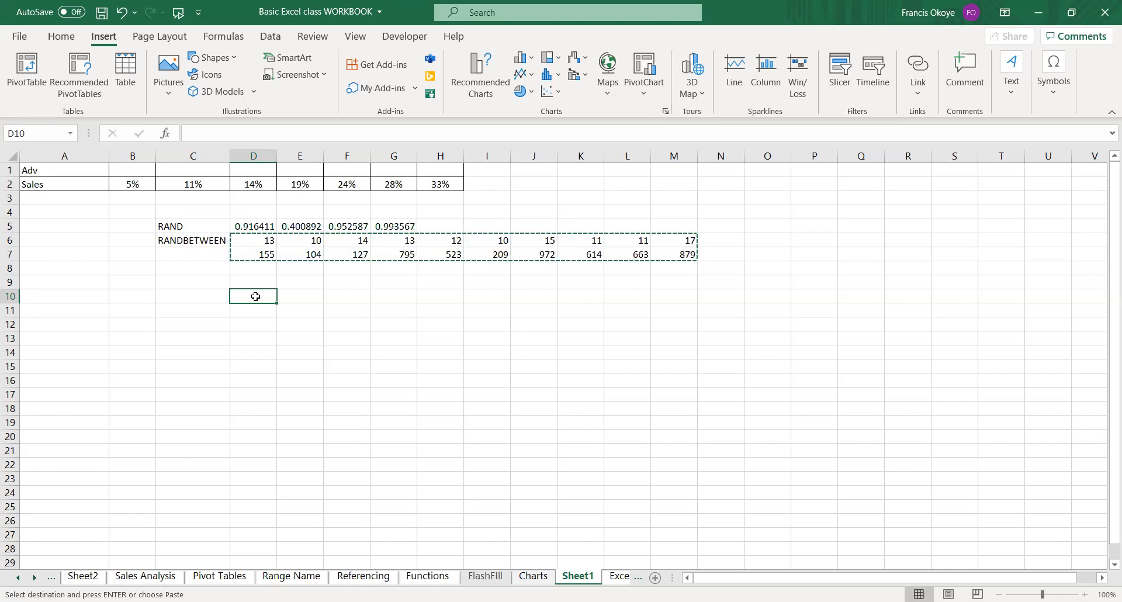
{"action": "key", "text": "ctrl+alt+v"}
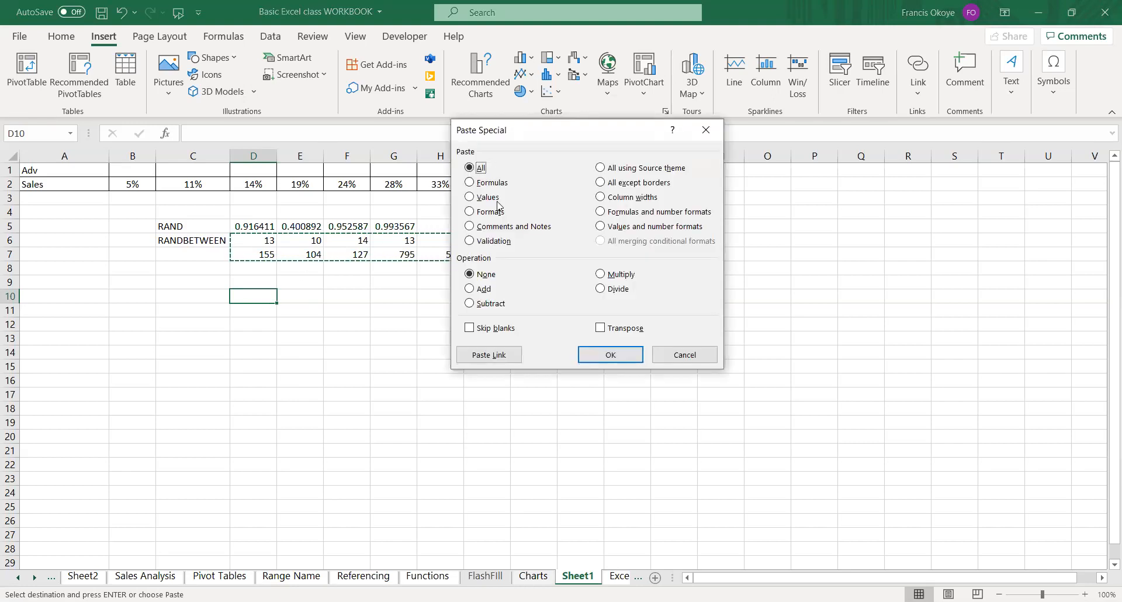
{"action": "left_click", "coordinate": [470, 199]}
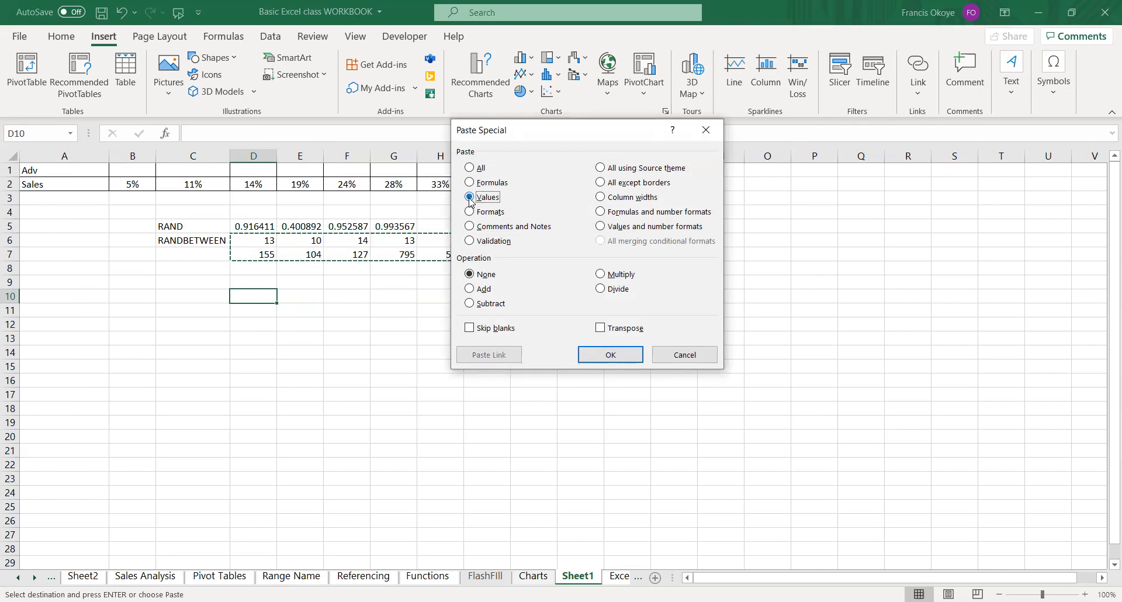
{"action": "left_click", "coordinate": [611, 354]}
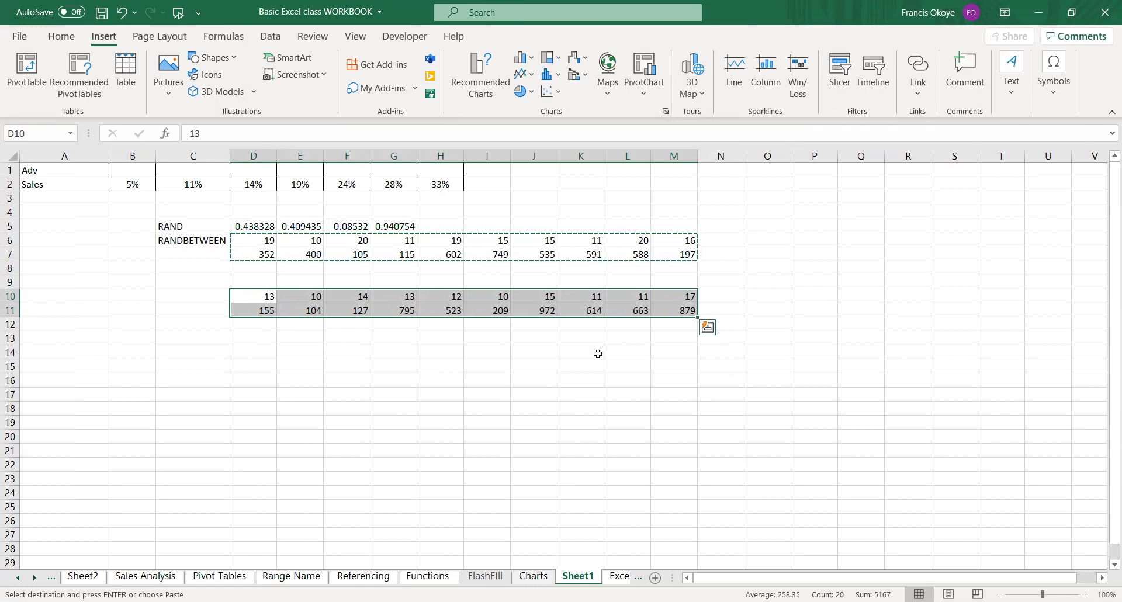
Enter the test texts `A in N6 and D in N7 to recalculate the random numbers.
{"action": "left_click", "coordinate": [775, 239]}
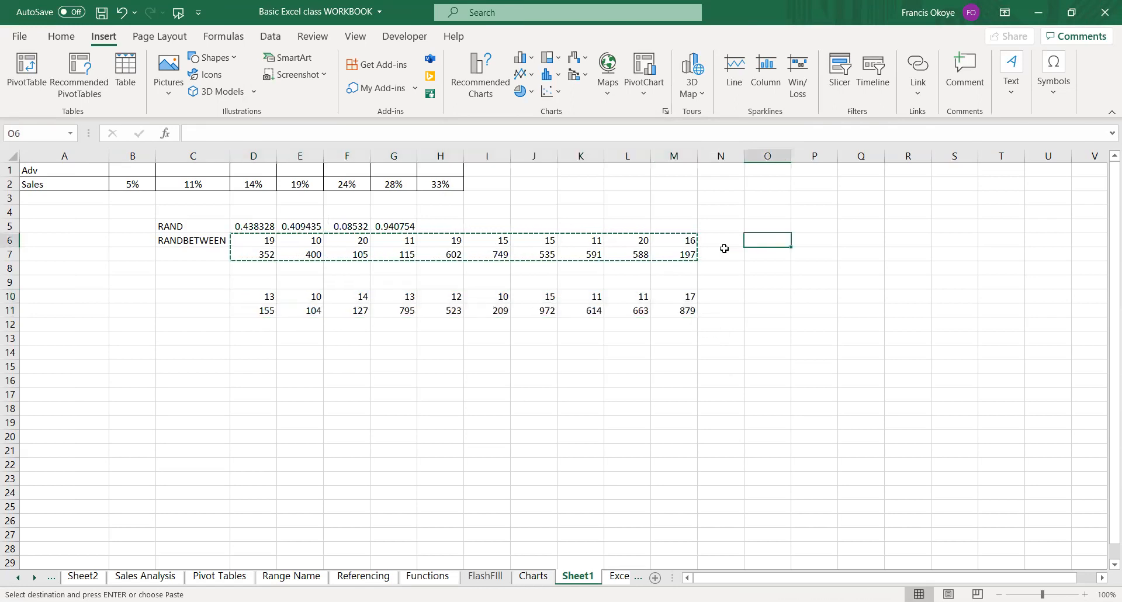
{"action": "left_click", "coordinate": [715, 240]}
{"action": "type", "text": "`A"}
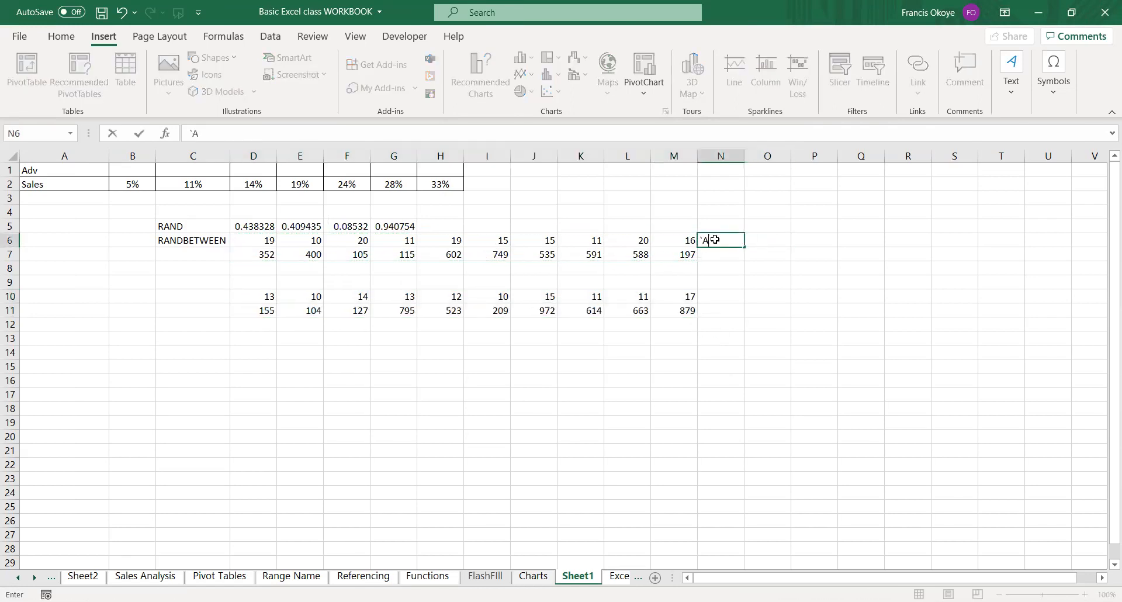
{"action": "key", "text": "Return"}
{"action": "type", "text": "D"}
{"action": "key", "text": "Return"}
{"action": "key", "text": "Left"}
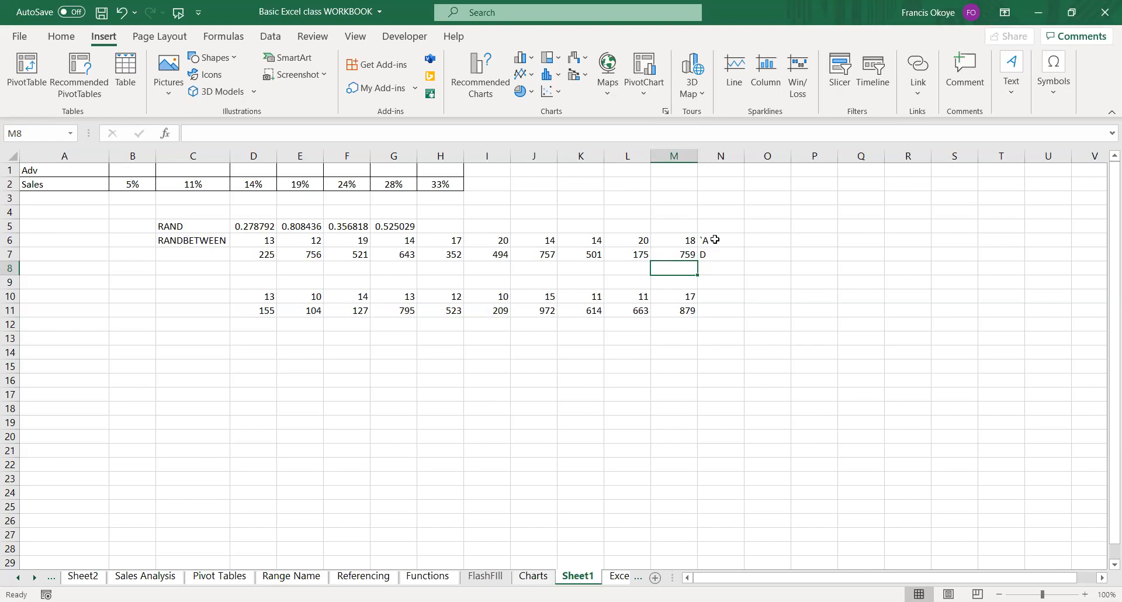
Copy the RANDBETWEEN range D6:M7 again and paste it as values only starting at D14.
{"action": "left_click", "coordinate": [269, 236]}
{"action": "key", "text": "ctrl+shift+Right"}
{"action": "key", "text": "shift+Down"}
{"action": "key", "text": "shift+Left"}
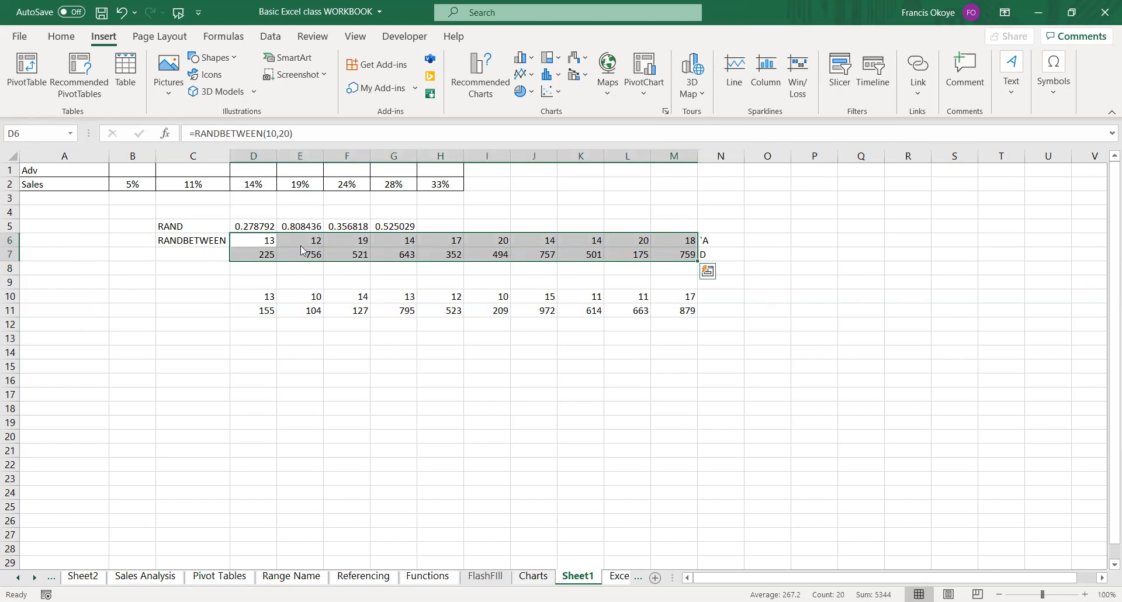
{"action": "right_click", "coordinate": [254, 236]}
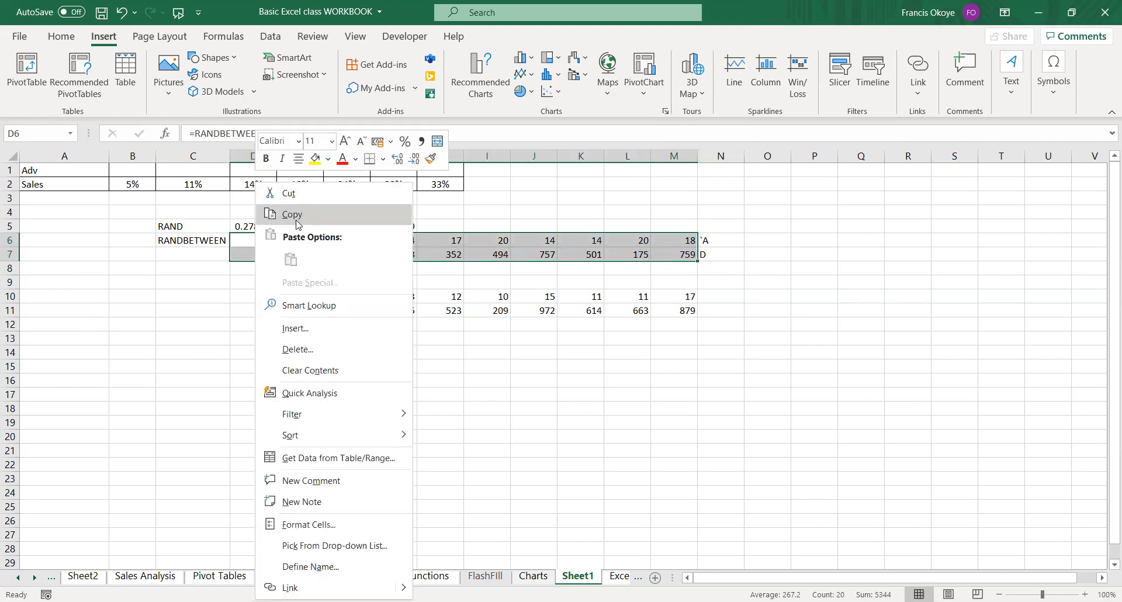
{"action": "right_click", "coordinate": [250, 350]}
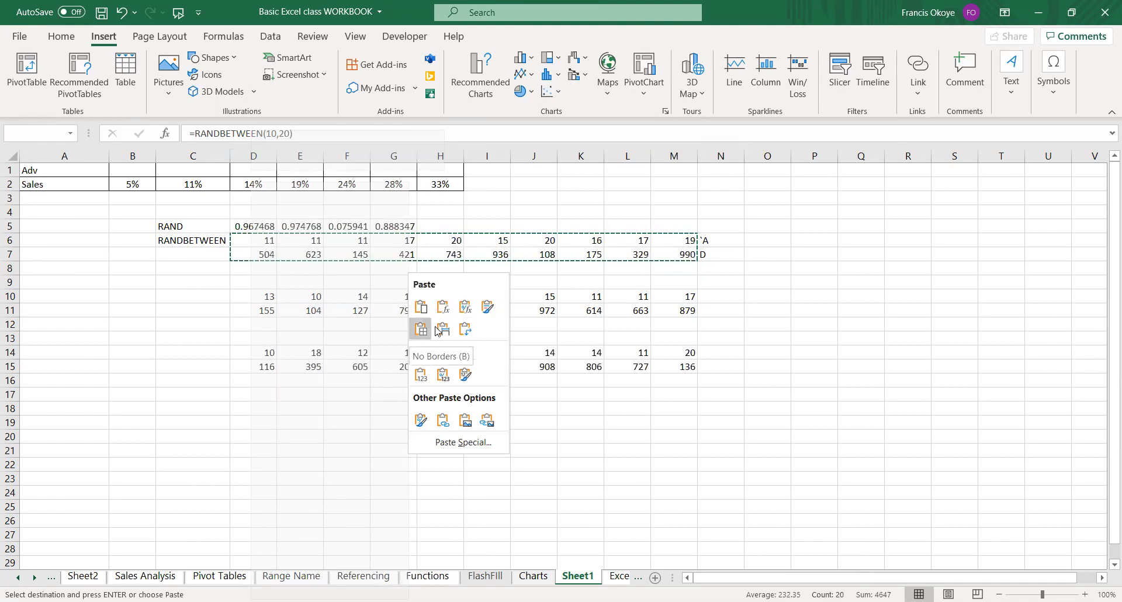
{"action": "left_click", "coordinate": [421, 375]}
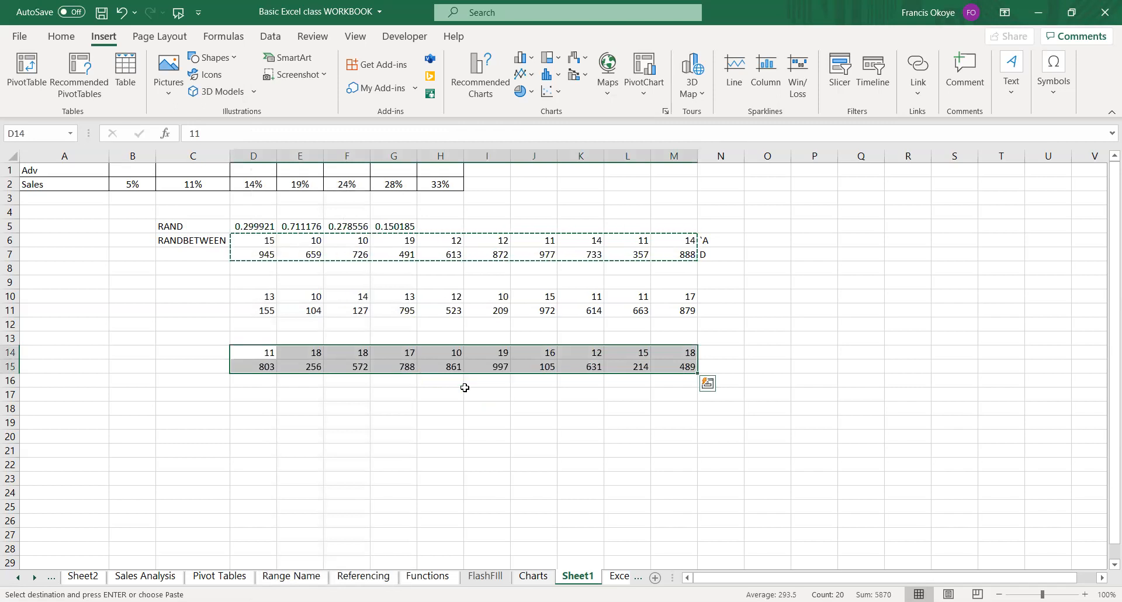
{"action": "key", "text": "Escape"}
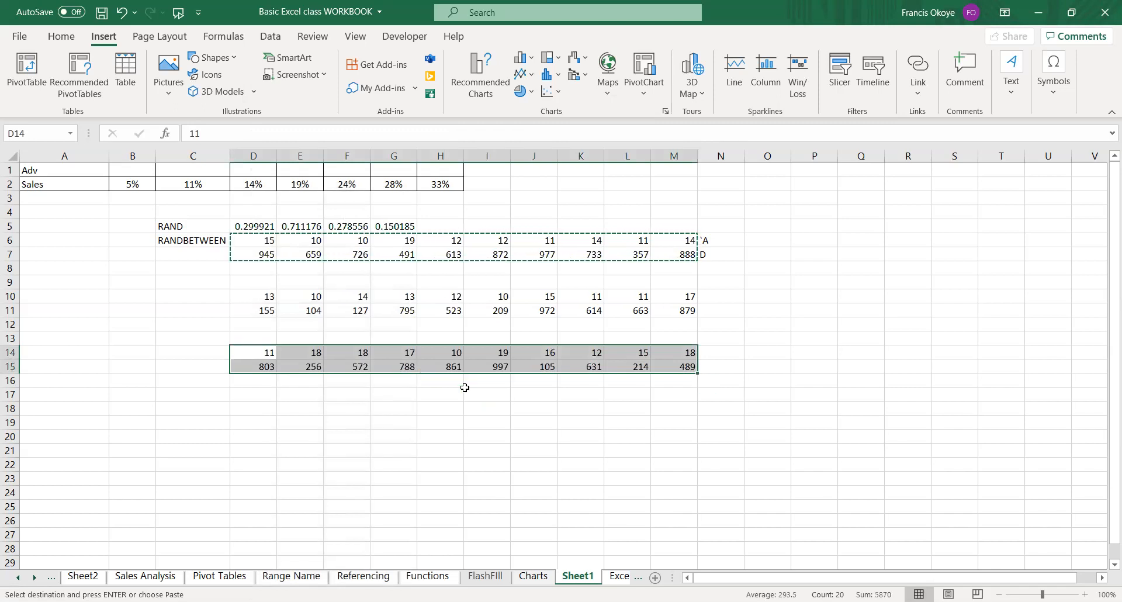
{"action": "key", "text": "ctrl+q"}
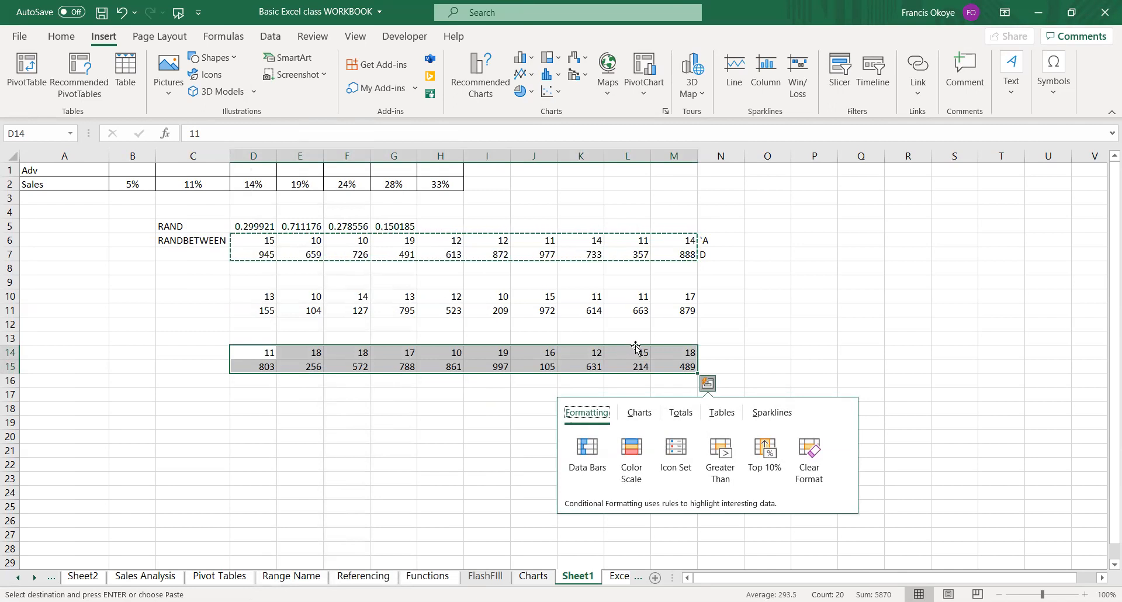
{"action": "left_click", "coordinate": [393, 408]}
{"action": "left_click", "coordinate": [325, 408]}
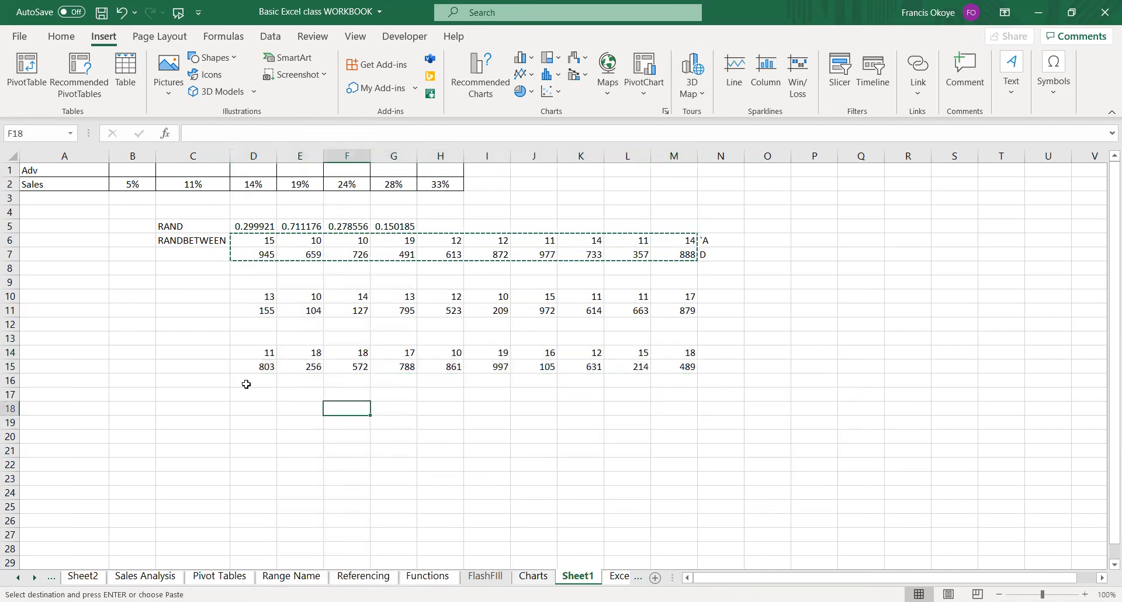
Label the pasted rows with Sales in C15 and Adv in C14.
{"action": "left_click", "coordinate": [214, 375]}
{"action": "left_click", "coordinate": [216, 366]}
{"action": "type", "text": "Sales"}
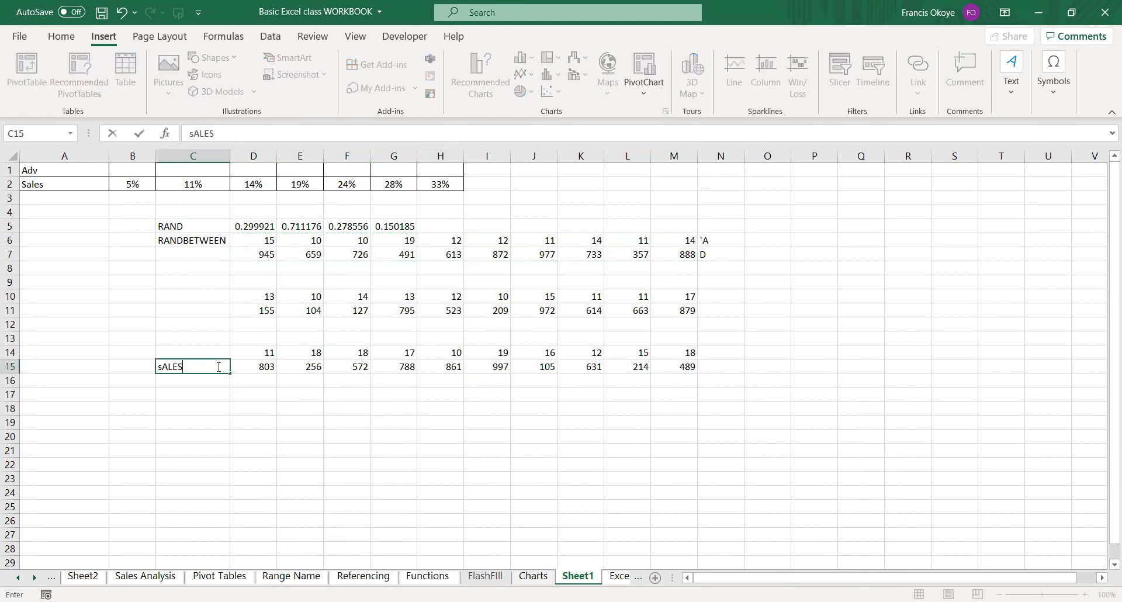
{"action": "key", "text": "Return"}
{"action": "key", "text": "Up"}
{"action": "key", "text": "Up"}
{"action": "type", "text": "Adv"}
{"action": "key", "text": "Return"}
Insert a 3-D bubble chart from the Adv and Sales data in C14:M15 and widen it.
{"action": "key", "text": "Up"}
{"action": "key", "text": "ctrl+shift+Right"}
{"action": "key", "text": "shift+Down"}
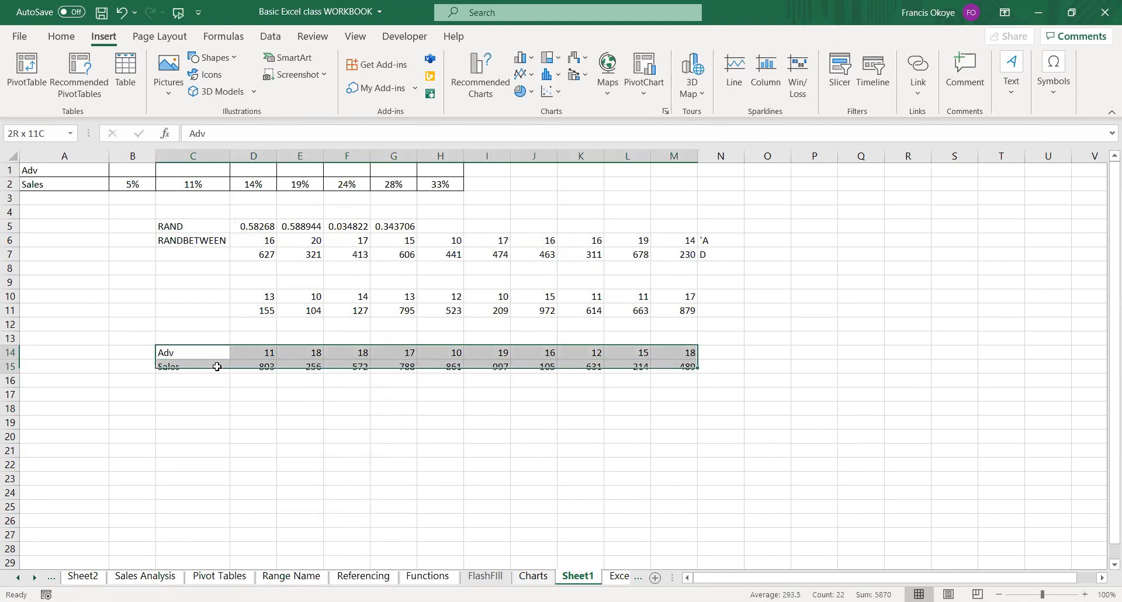
{"action": "left_click", "coordinate": [552, 95]}
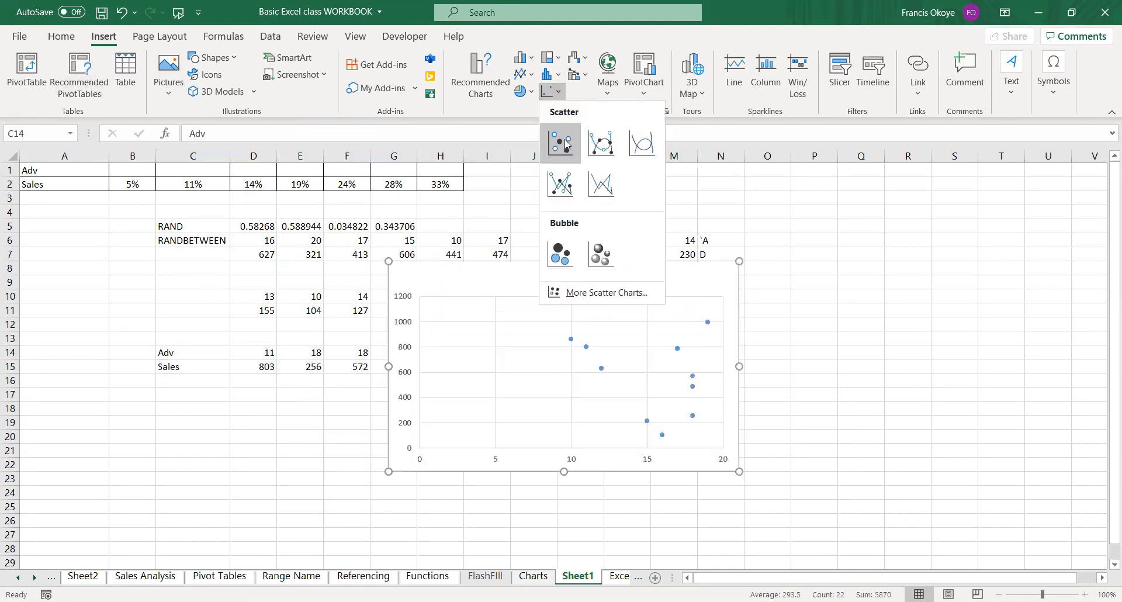
{"action": "left_click", "coordinate": [603, 250]}
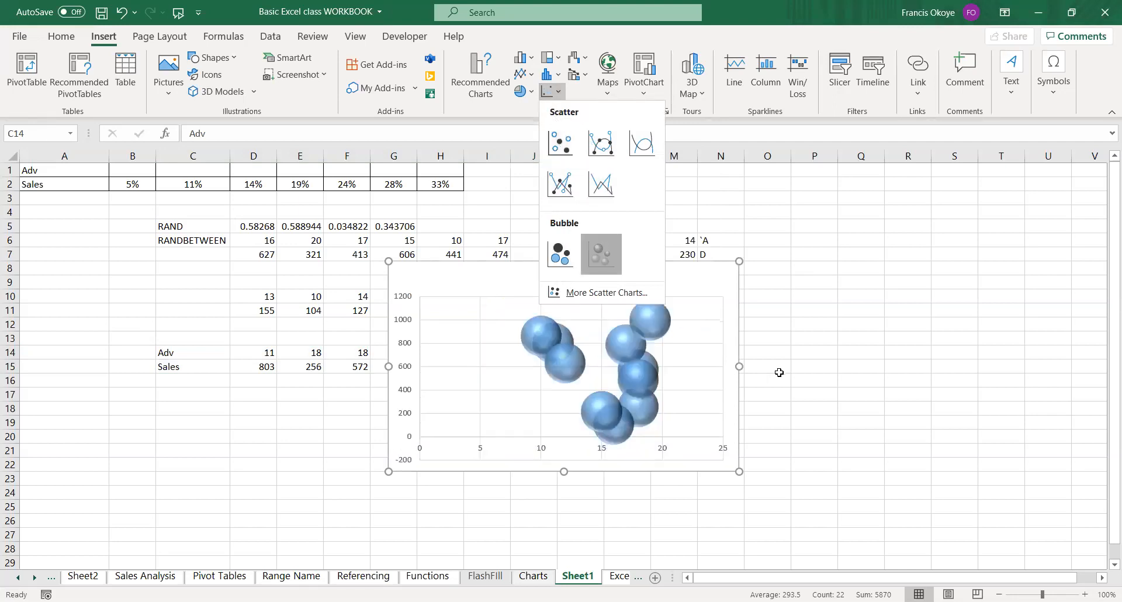
{"action": "left_click_drag", "start_coordinate": [739, 366], "coordinate": [900, 345]}
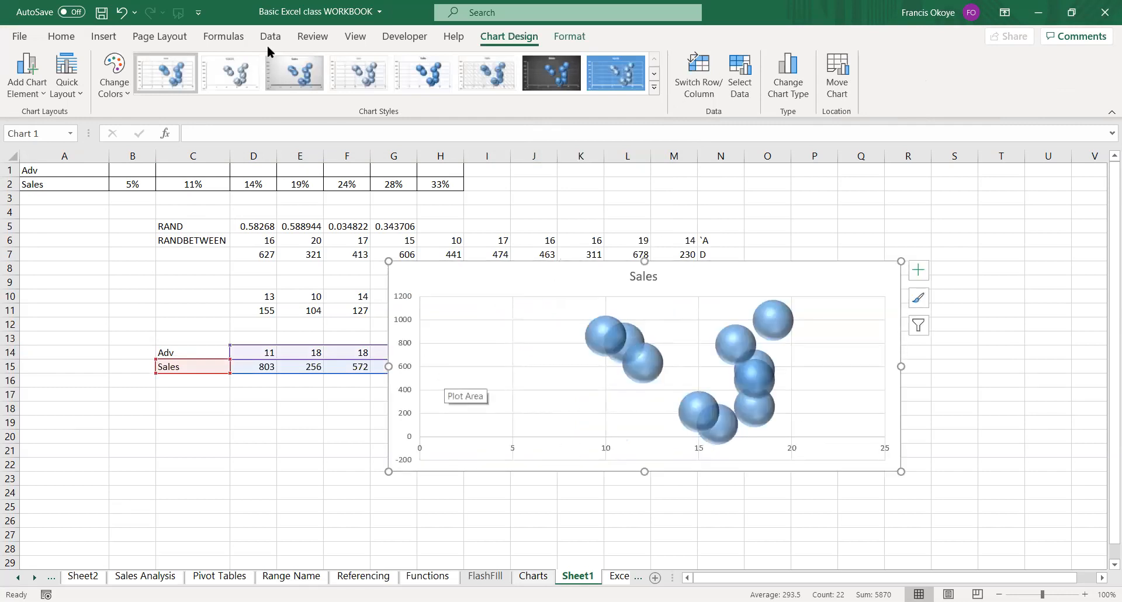
Try the fifth chart style on the bubble chart, and delete the chart from the sheet.
{"action": "left_click", "coordinate": [451, 75]}
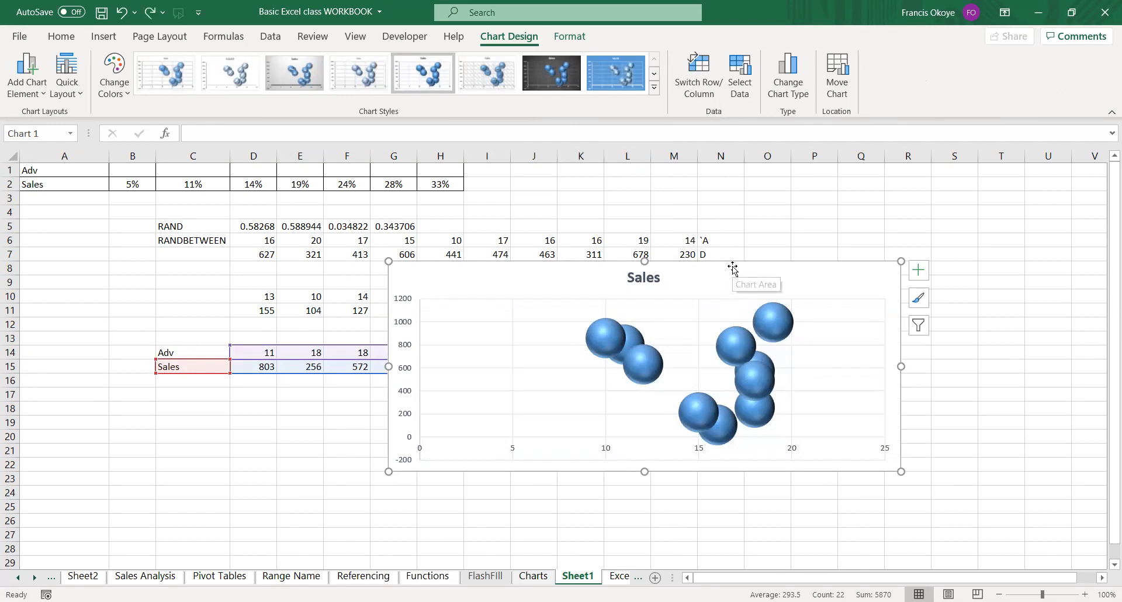
{"action": "key", "text": "ctrl+z"}
{"action": "key", "text": "Delete"}
{"action": "left_click", "coordinate": [635, 406]}
{"action": "left_click", "coordinate": [300, 396]}
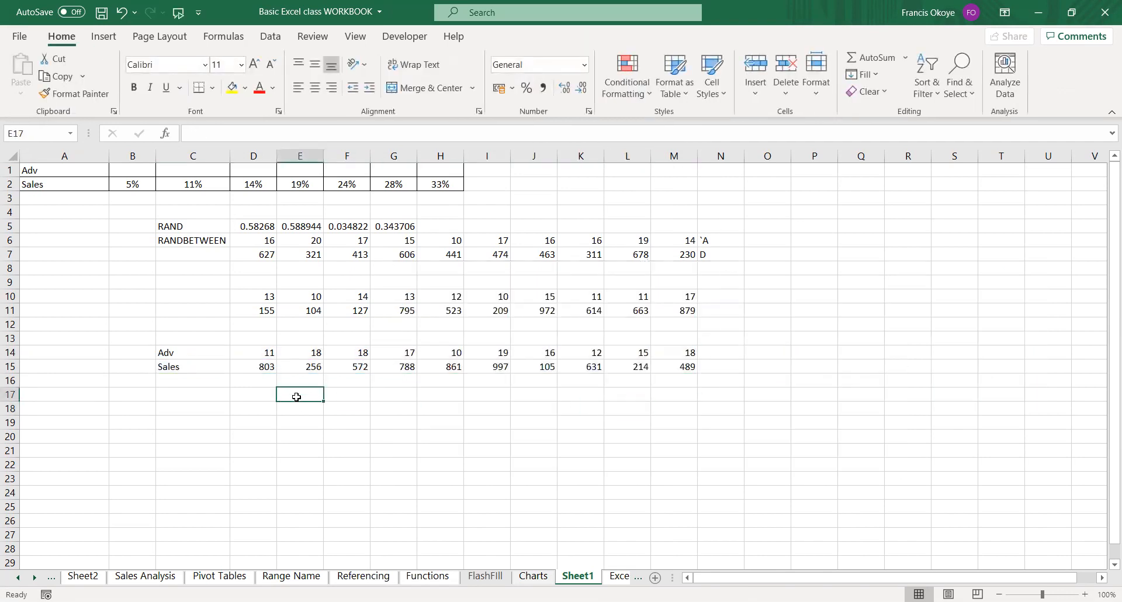
Calculate the correlation between Adv and Sales in D17 with =CORREL(D14:M14,D15:M15).
{"action": "left_click", "coordinate": [267, 394]}
{"action": "type", "text": "=c"}
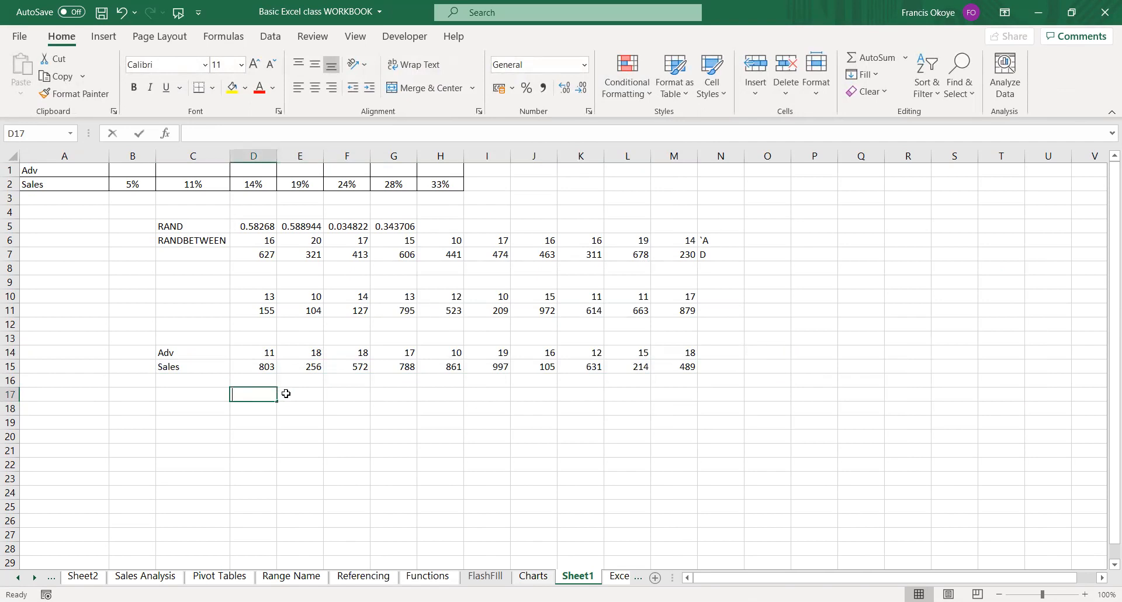
{"action": "type", "text": "orr"}
{"action": "key", "text": "Tab"}
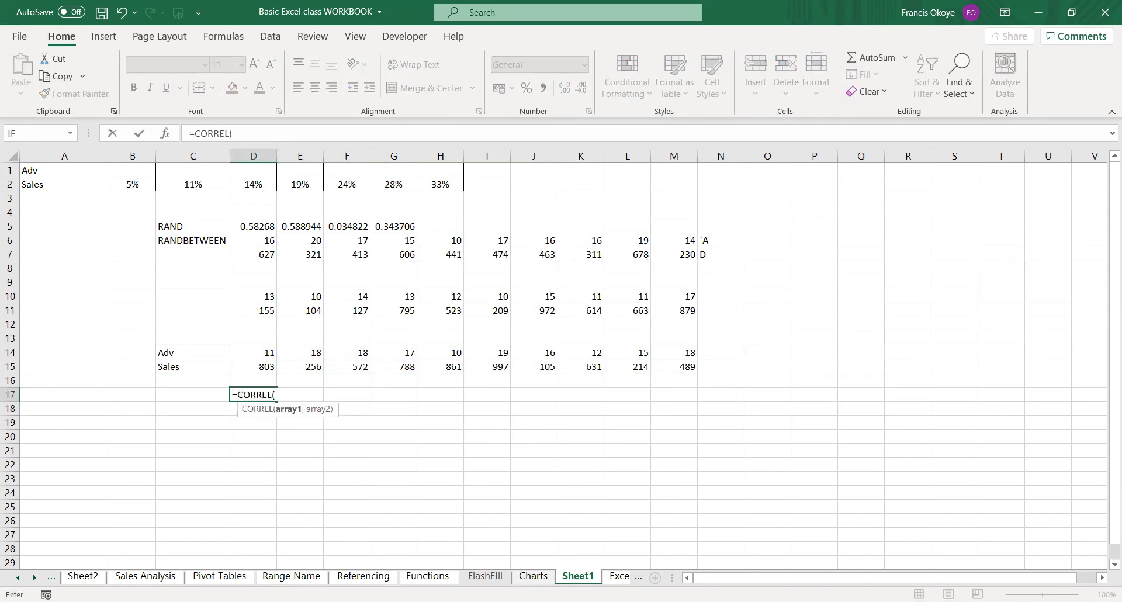
{"action": "left_click", "coordinate": [251, 353]}
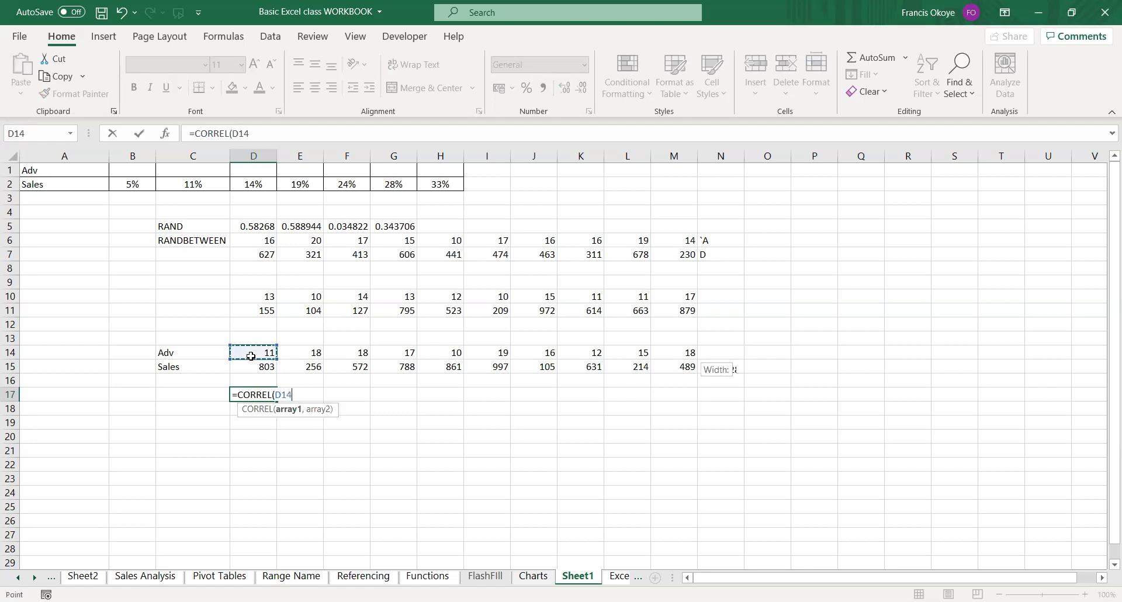
{"action": "key", "text": "ctrl+shift+Right"}
{"action": "type", "text": ","}
{"action": "left_click", "coordinate": [255, 365]}
{"action": "key", "text": "ctrl+shift+Right"}
{"action": "type", "text": ")"}
{"action": "key", "text": "Return"}
{"action": "type", "text": "\\"}
{"action": "key", "text": "F2"}
{"action": "key", "text": "BackSpace"}
{"action": "left_click", "coordinate": [251, 397]}
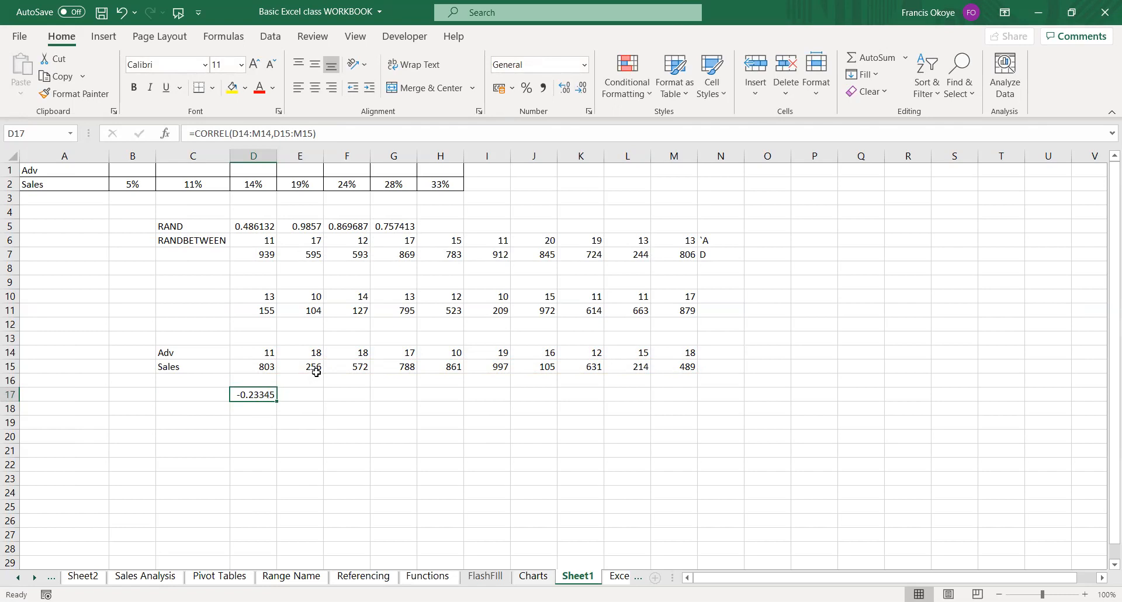
Write the relationship Sales = F(Advert) as text in D19.
{"action": "left_click", "coordinate": [275, 410]}
{"action": "left_click", "coordinate": [275, 395]}
{"action": "left_click", "coordinate": [281, 420]}
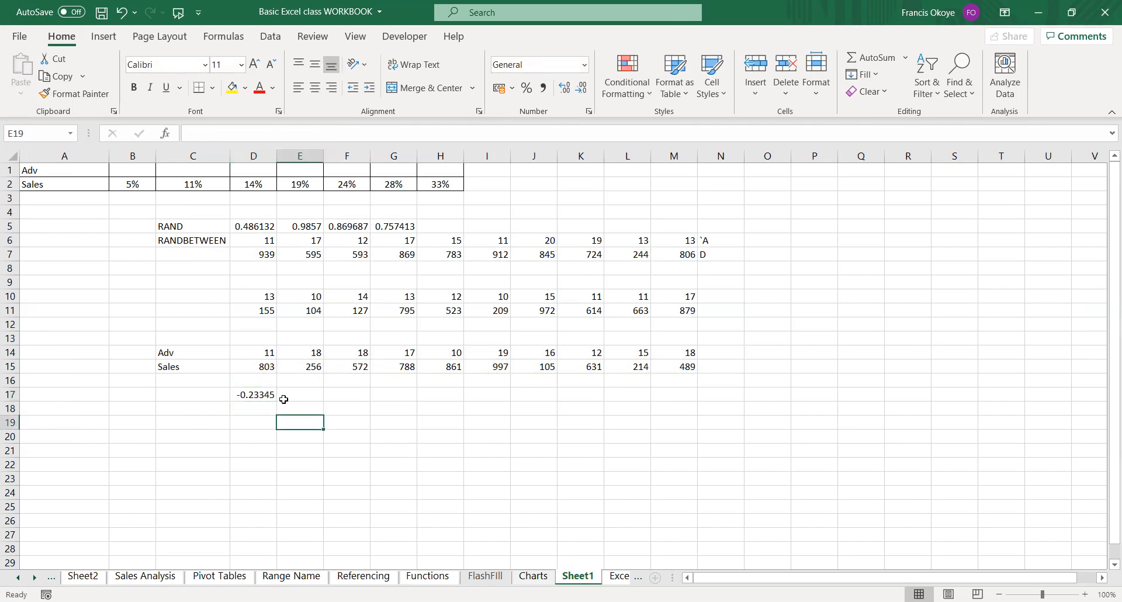
{"action": "left_click", "coordinate": [262, 423]}
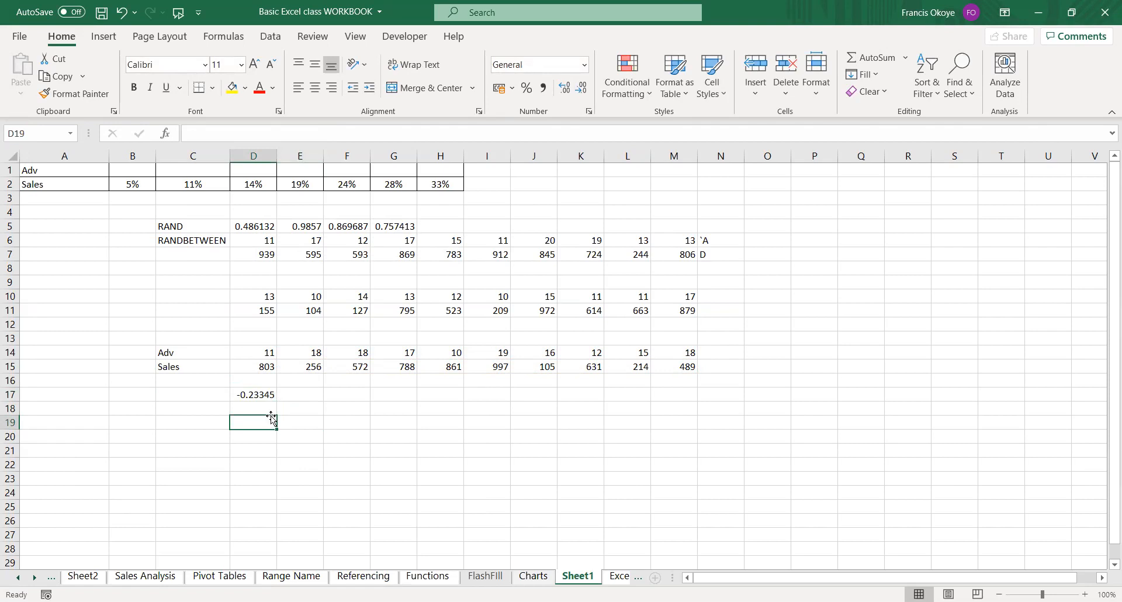
{"action": "type", "text": "Sales"}
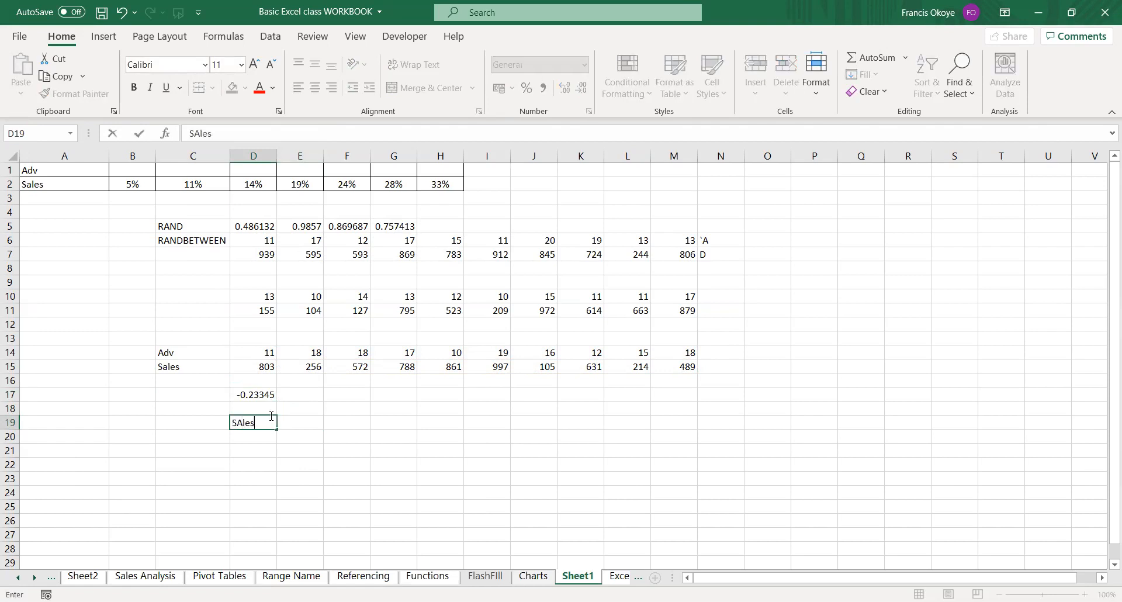
{"action": "type", "text": " = F(Advert)"}
{"action": "key", "text": "Return"}
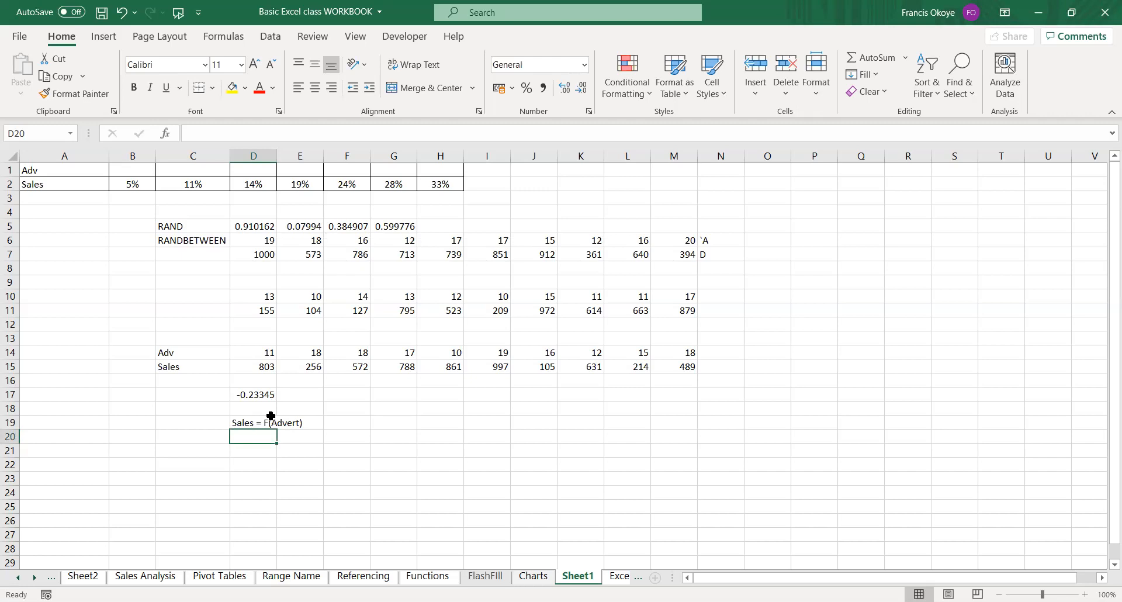
Insert a widened line chart from C14:M15 and remove the Adv series from it.
{"action": "left_click_drag", "start_coordinate": [183, 355], "coordinate": [690, 369]}
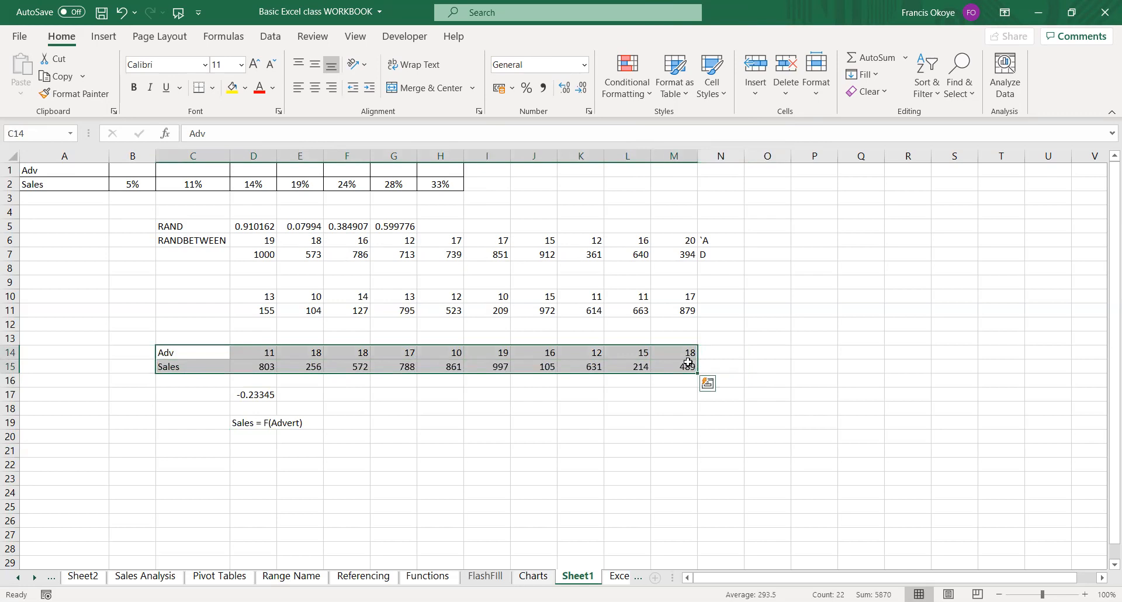
{"action": "left_click", "coordinate": [101, 36]}
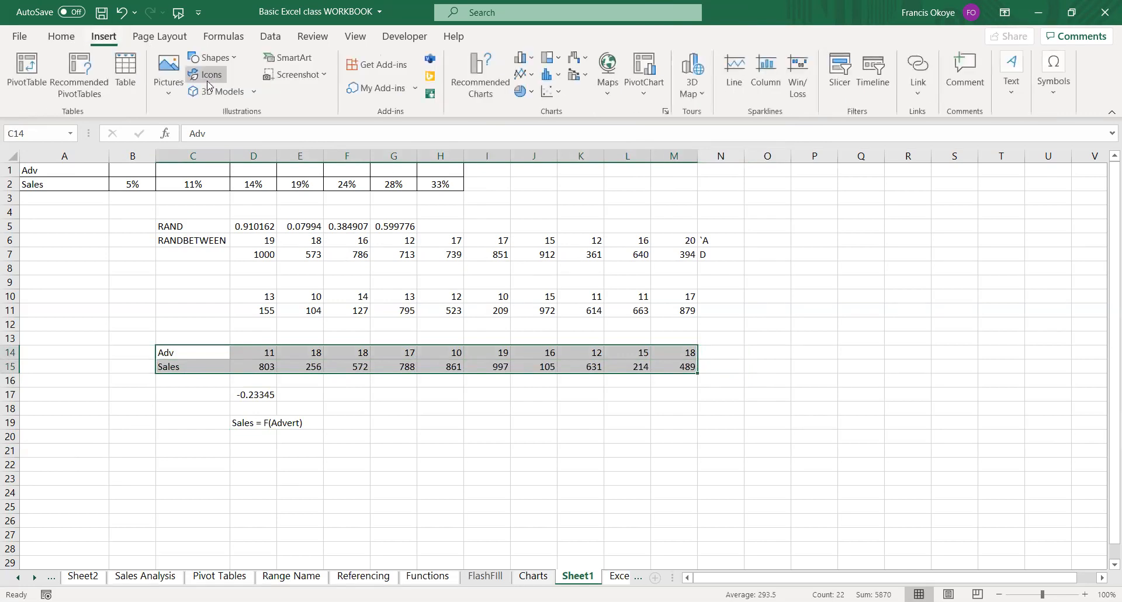
{"action": "left_click", "coordinate": [521, 76]}
{"action": "left_click", "coordinate": [534, 119]}
{"action": "left_click_drag", "start_coordinate": [740, 367], "coordinate": [852, 366]}
{"action": "left_click", "coordinate": [654, 424]}
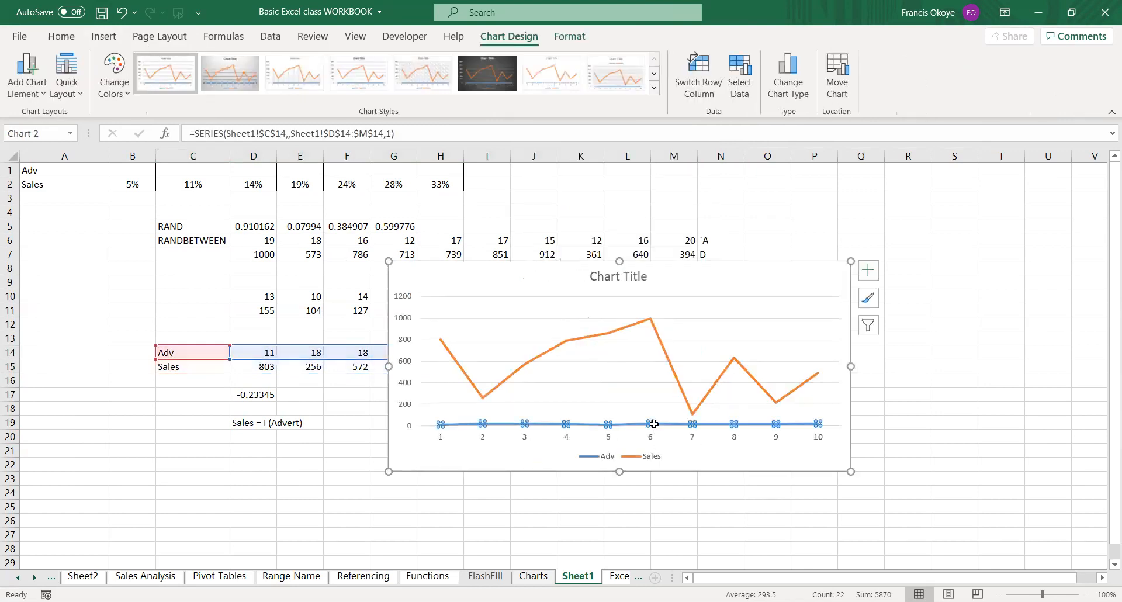
{"action": "key", "text": "Delete"}
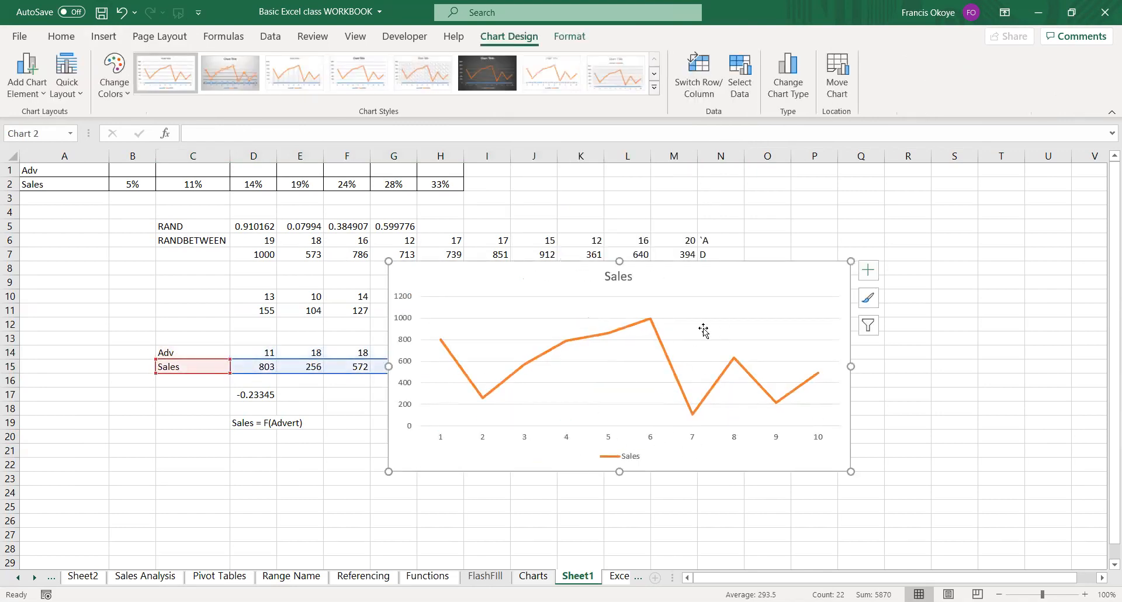
Add a linear trendline to the Sales line and show its equation on the chart, placed above the plot beside the title.
{"action": "mouse_move", "coordinate": [672, 368]}
{"action": "right_click", "coordinate": [672, 368]}
{"action": "left_click", "coordinate": [729, 505]}
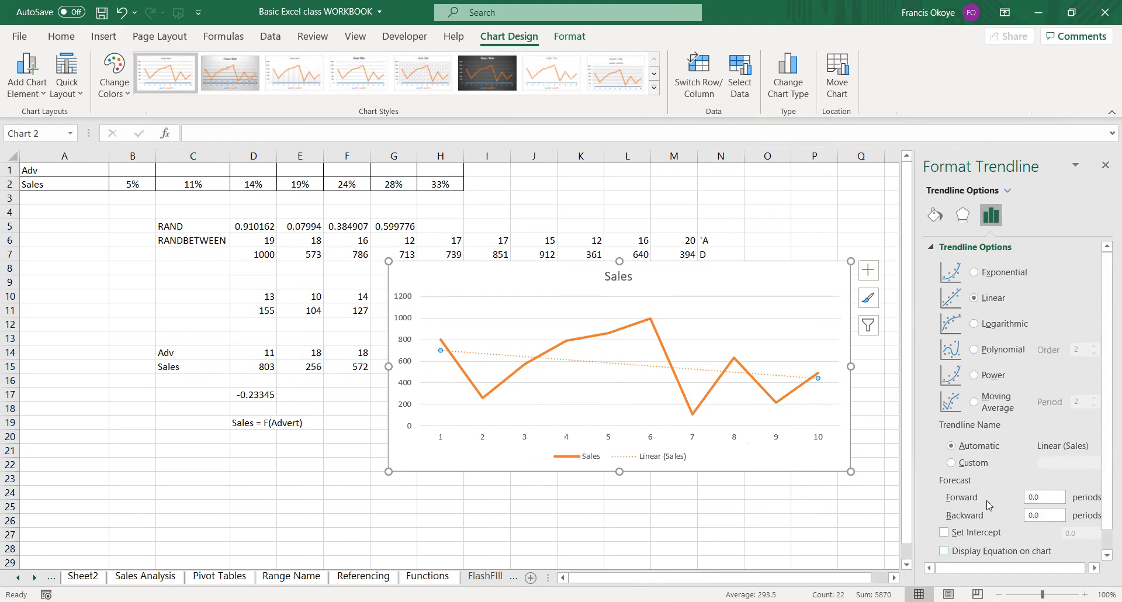
{"action": "left_click", "coordinate": [945, 553]}
{"action": "left_click_drag", "start_coordinate": [787, 384], "coordinate": [787, 296]}
{"action": "left_click", "coordinate": [814, 241]}
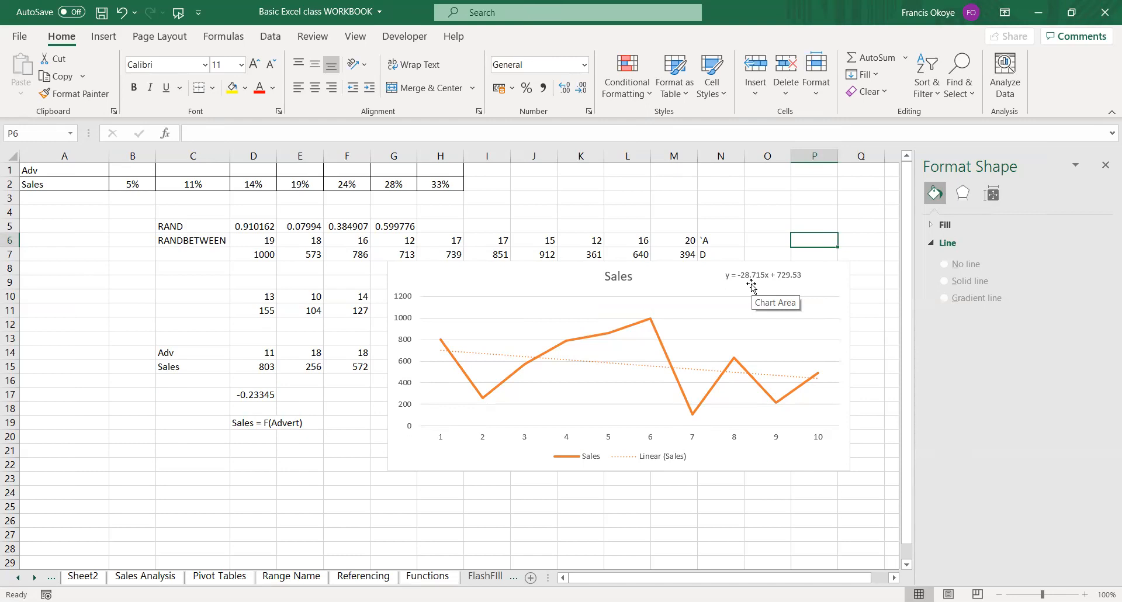
Delete the Sales line chart with its trendline from Sheet1.
{"action": "left_click", "coordinate": [752, 266]}
{"action": "key", "text": "Delete"}
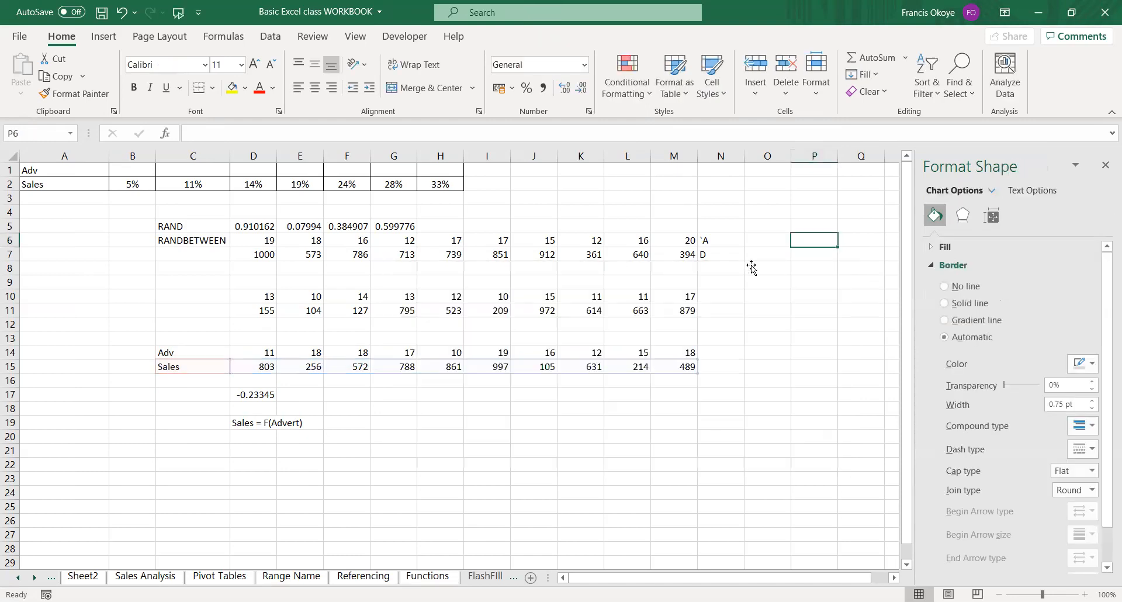
{"action": "left_click", "coordinate": [641, 436]}
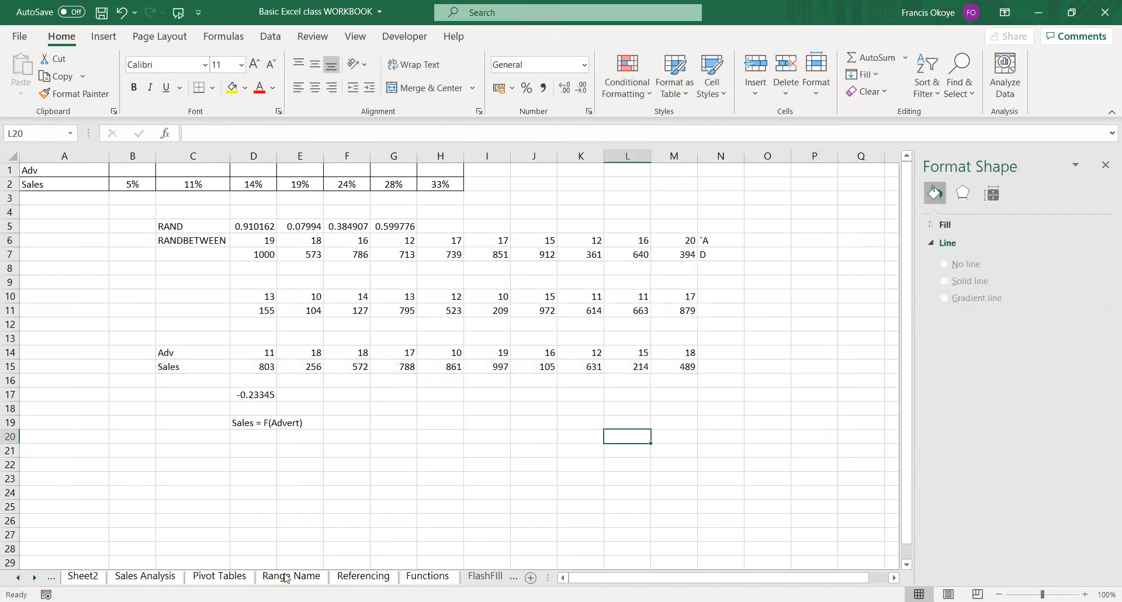
Review the recommended chart types for the Market Growth Rate data on the Charts sheet without inserting one.
{"action": "left_click", "coordinate": [233, 576]}
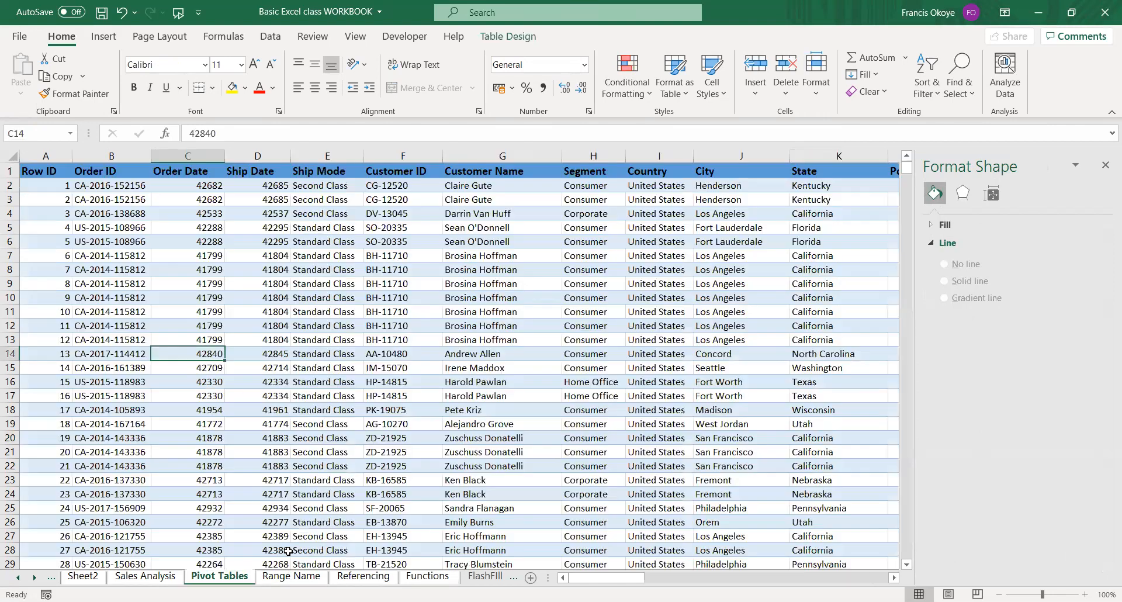
{"action": "left_click", "coordinate": [486, 577]}
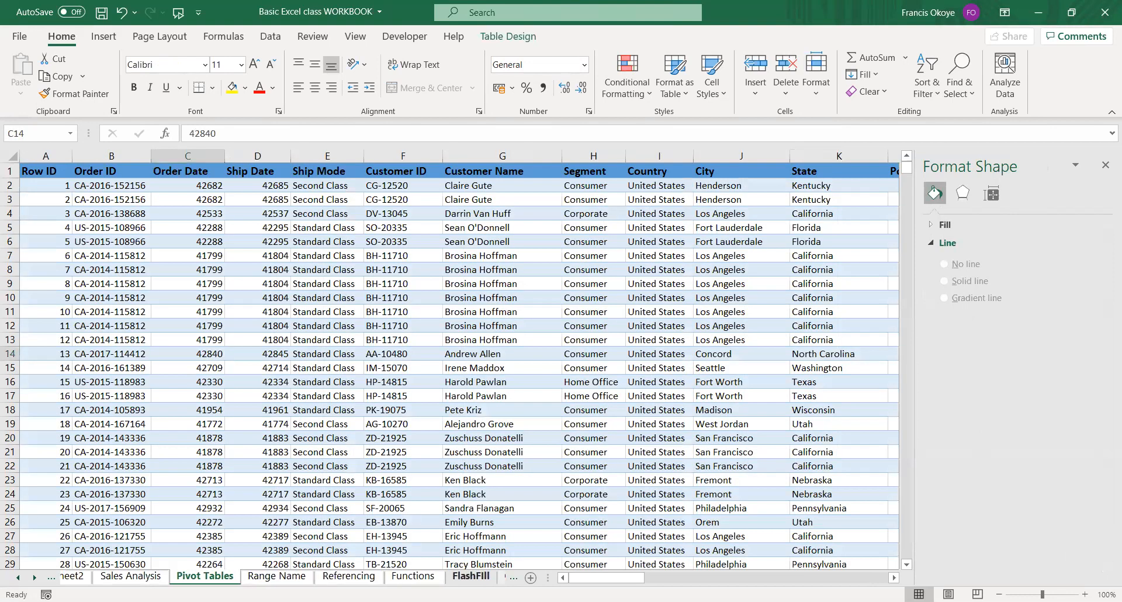
{"action": "key", "text": "ctrl+Page_Down"}
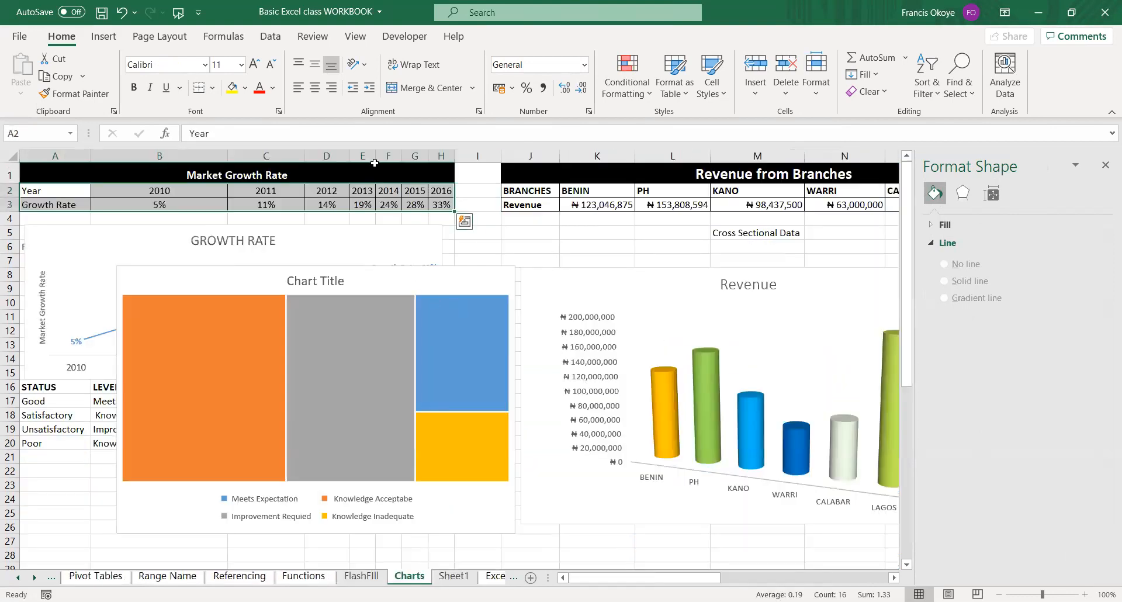
{"action": "left_click", "coordinate": [103, 36]}
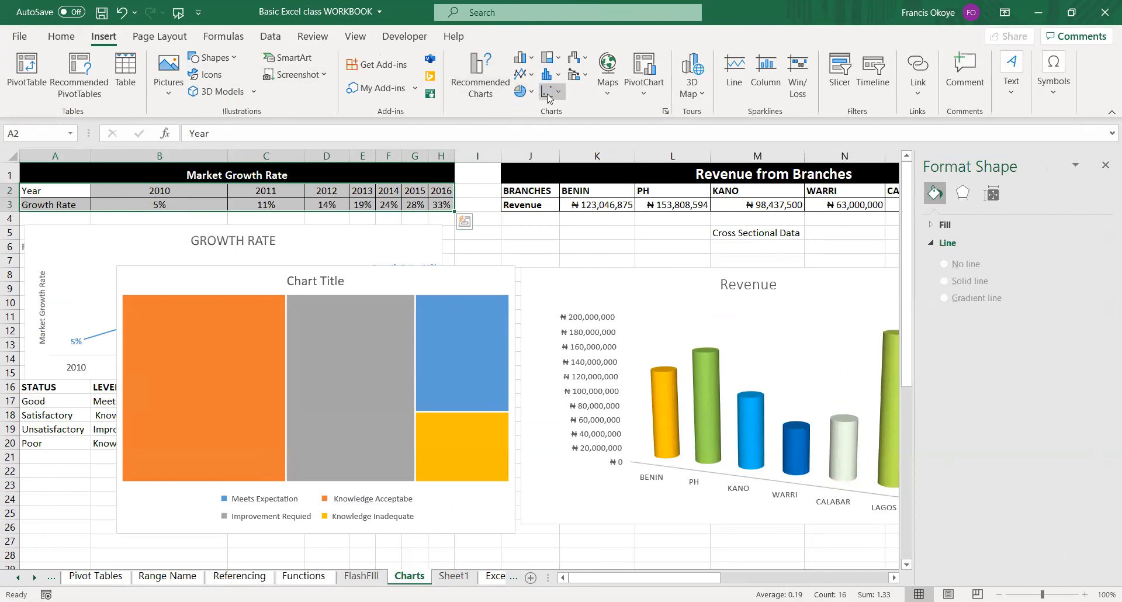
{"action": "left_click", "coordinate": [477, 93]}
{"action": "left_click", "coordinate": [481, 93]}
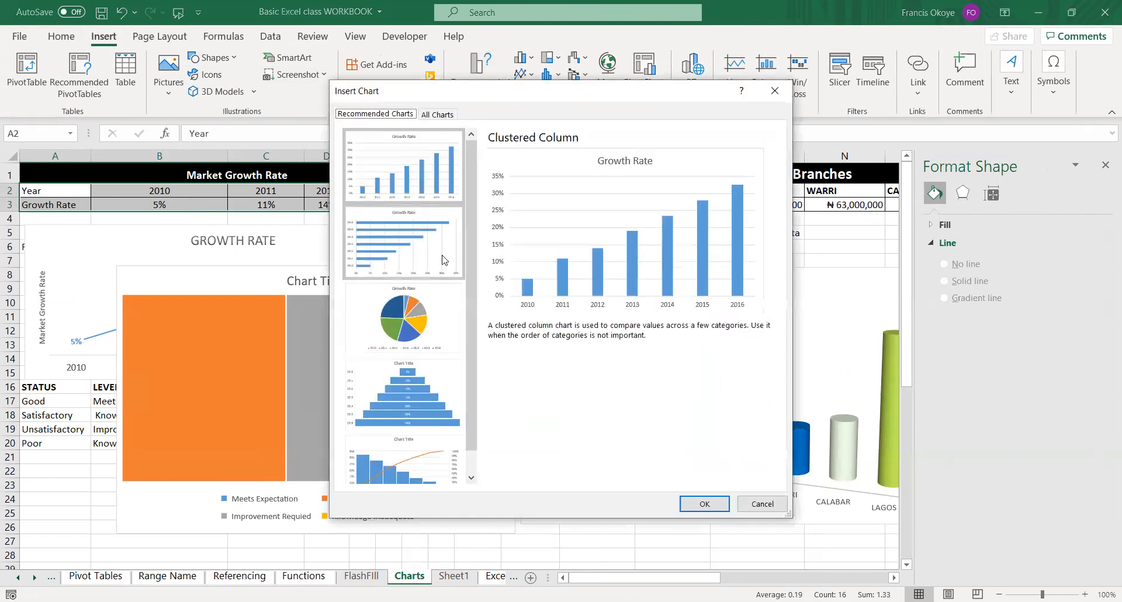
{"action": "scroll", "coordinate": [417, 372], "scroll_direction": "down", "scroll_amount": 2}
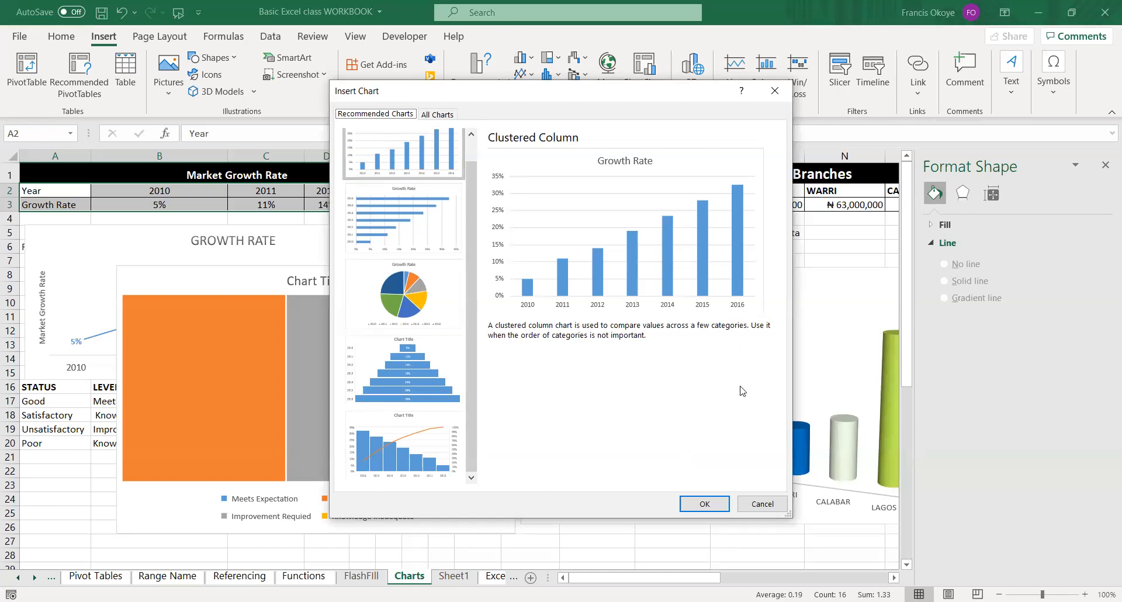
{"action": "left_click", "coordinate": [754, 502]}
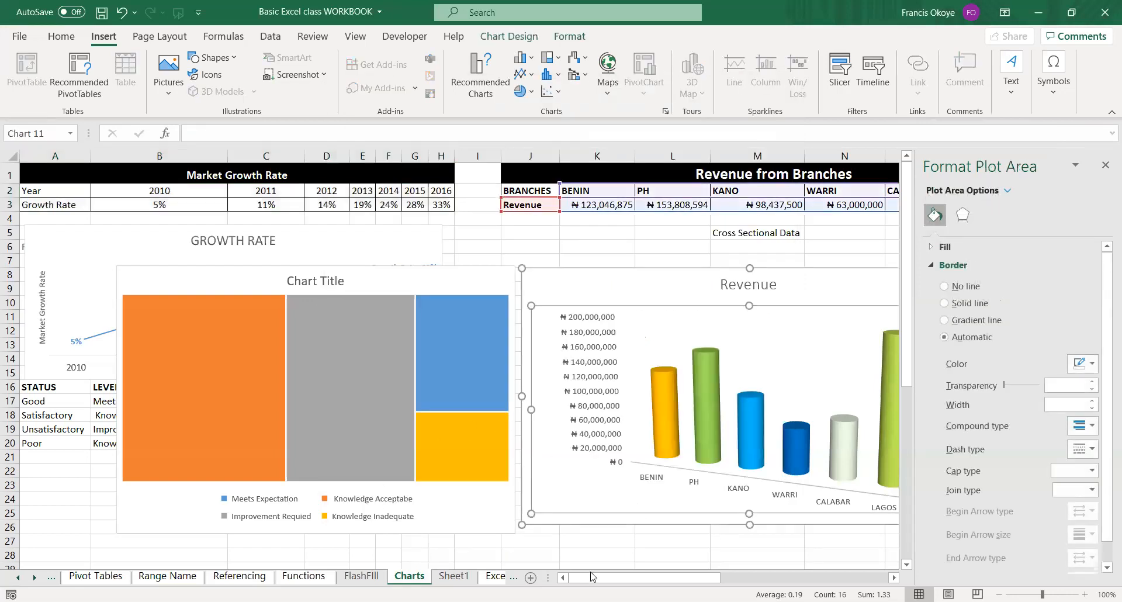
Preview the recommended chart types for the Revenue from Branches chart, including the pie version.
{"action": "left_click_drag", "start_coordinate": [603, 578], "coordinate": [664, 578]}
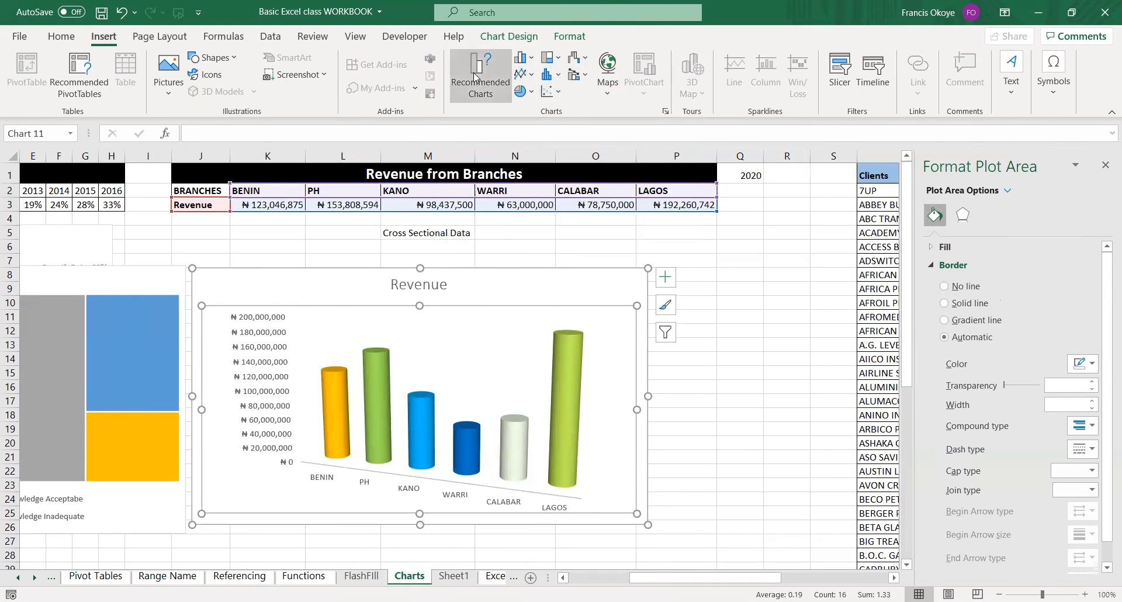
{"action": "left_click", "coordinate": [493, 96]}
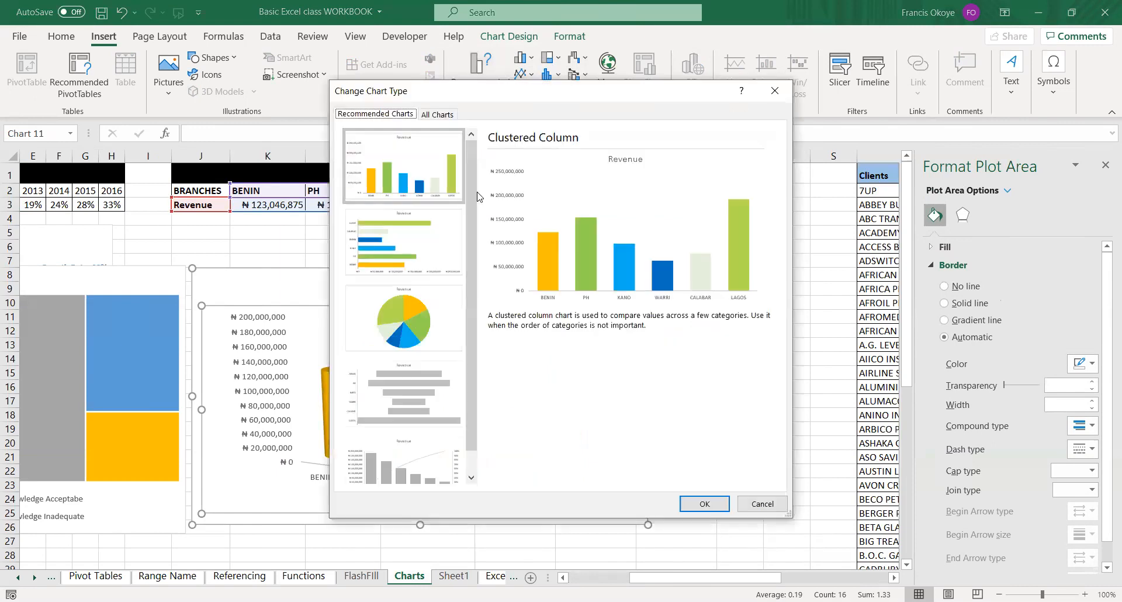
{"action": "scroll", "coordinate": [468, 175], "scroll_direction": "down", "scroll_amount": 1}
{"action": "left_click", "coordinate": [404, 296]}
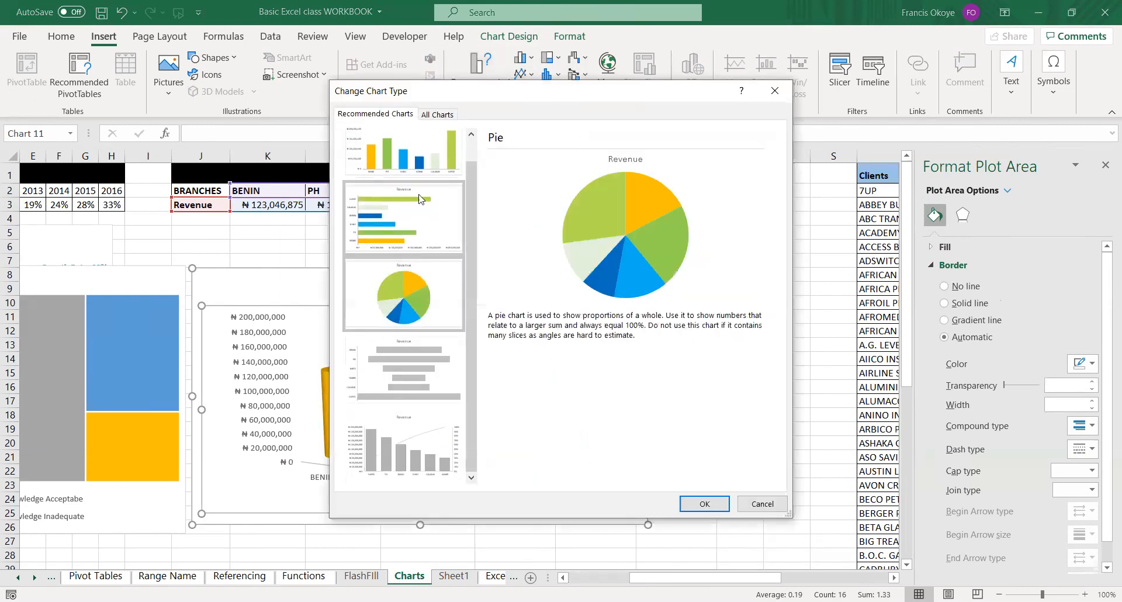
Browse all available chart types for the branch Revenue chart, from Line through Combo, and leave its type as is.
{"action": "left_click", "coordinate": [438, 114]}
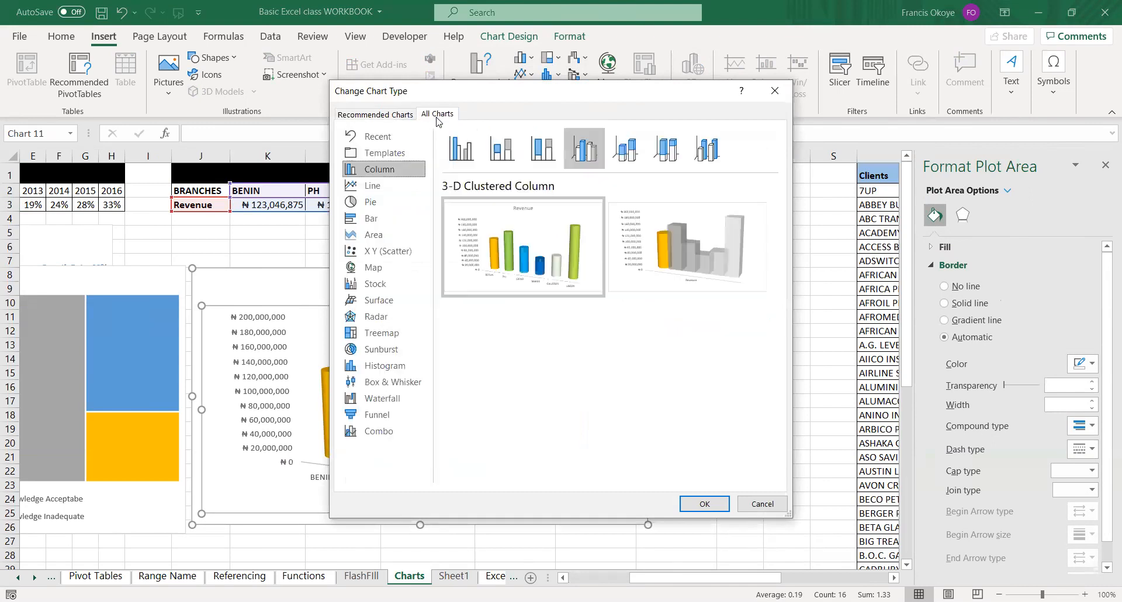
{"action": "left_click", "coordinate": [377, 184]}
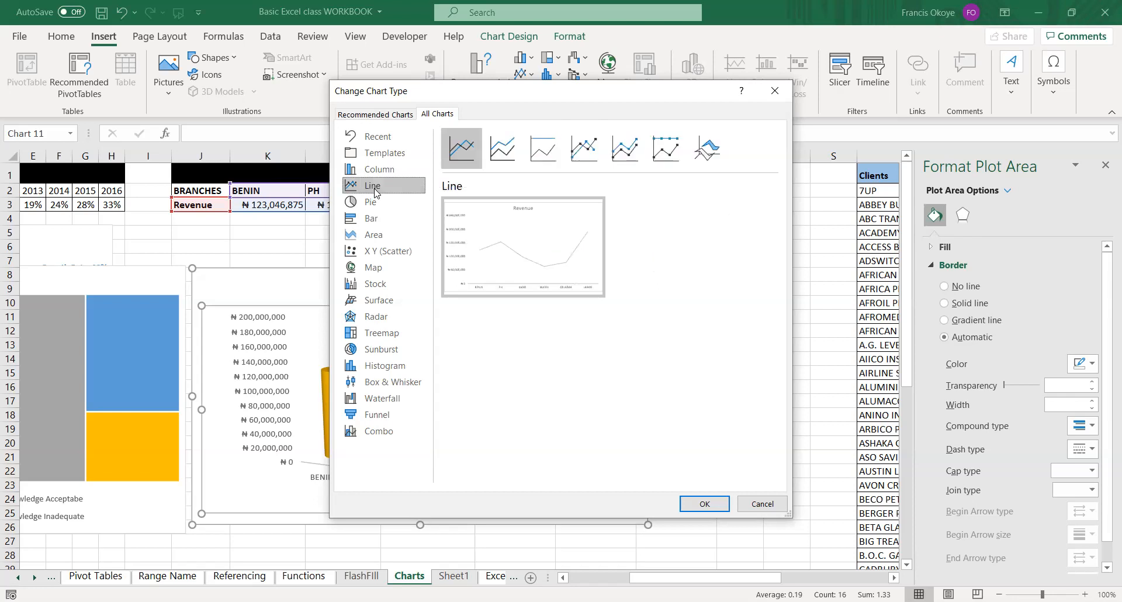
{"action": "left_click", "coordinate": [375, 205]}
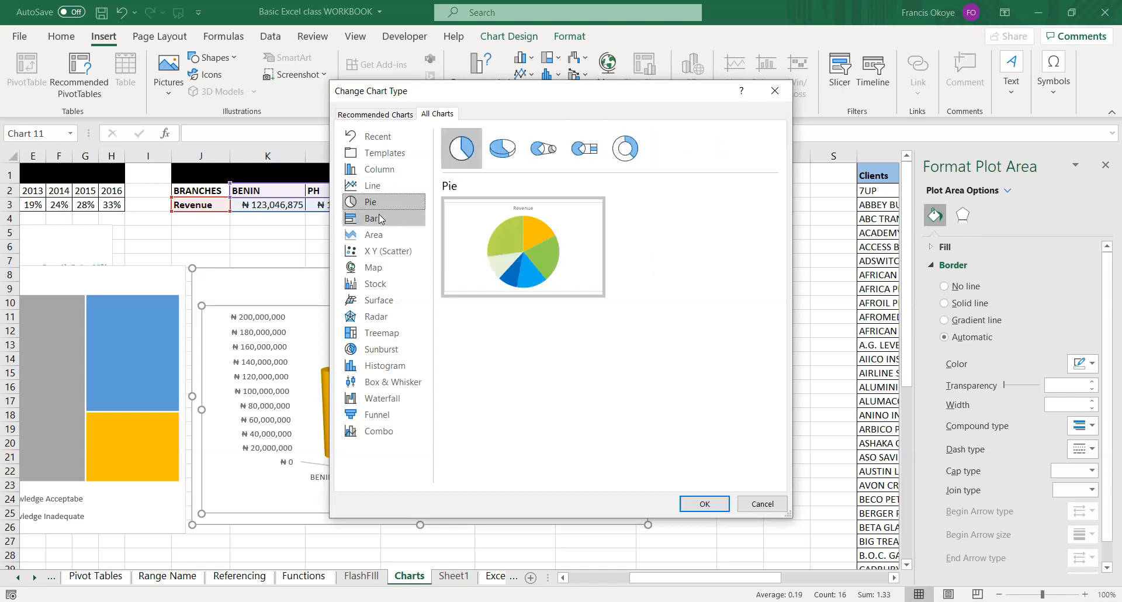
{"action": "left_click", "coordinate": [380, 227]}
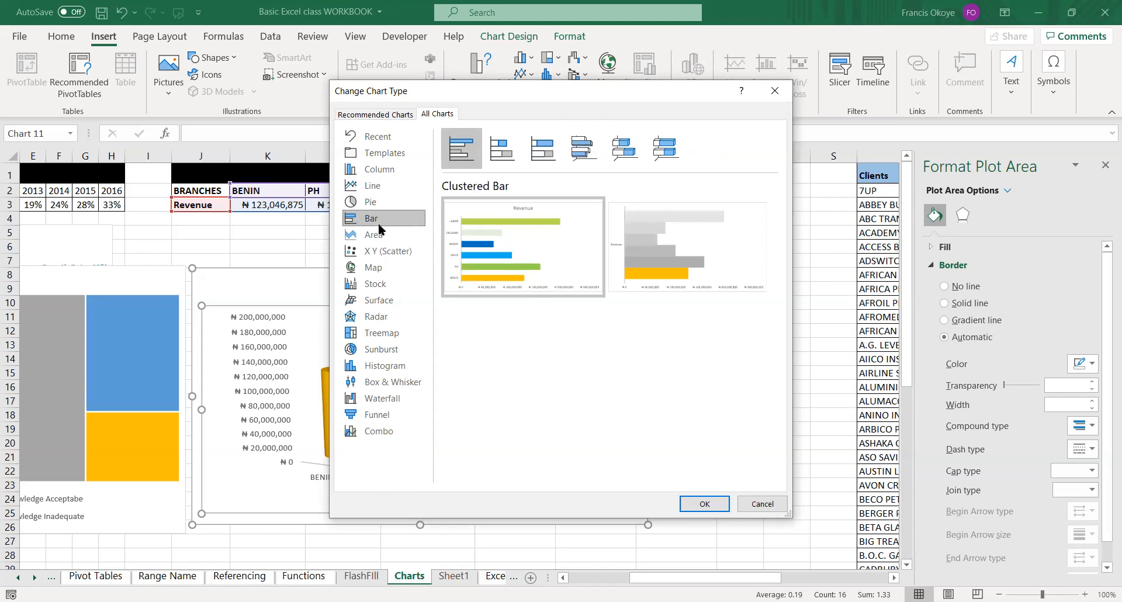
{"action": "left_click", "coordinate": [382, 234]}
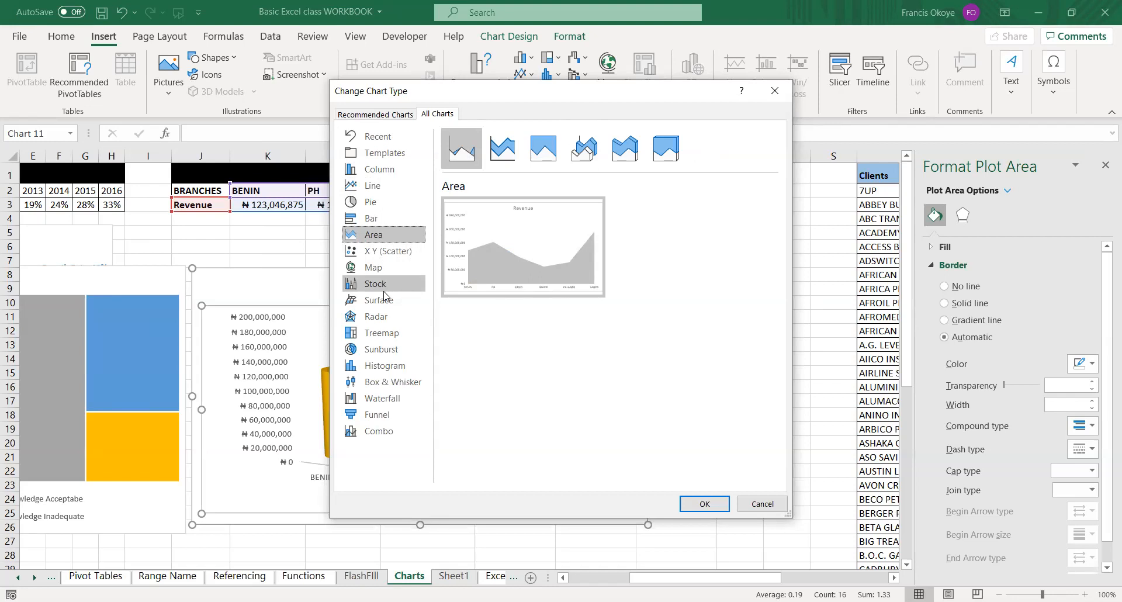
{"action": "left_click", "coordinate": [379, 298]}
{"action": "left_click", "coordinate": [377, 317]}
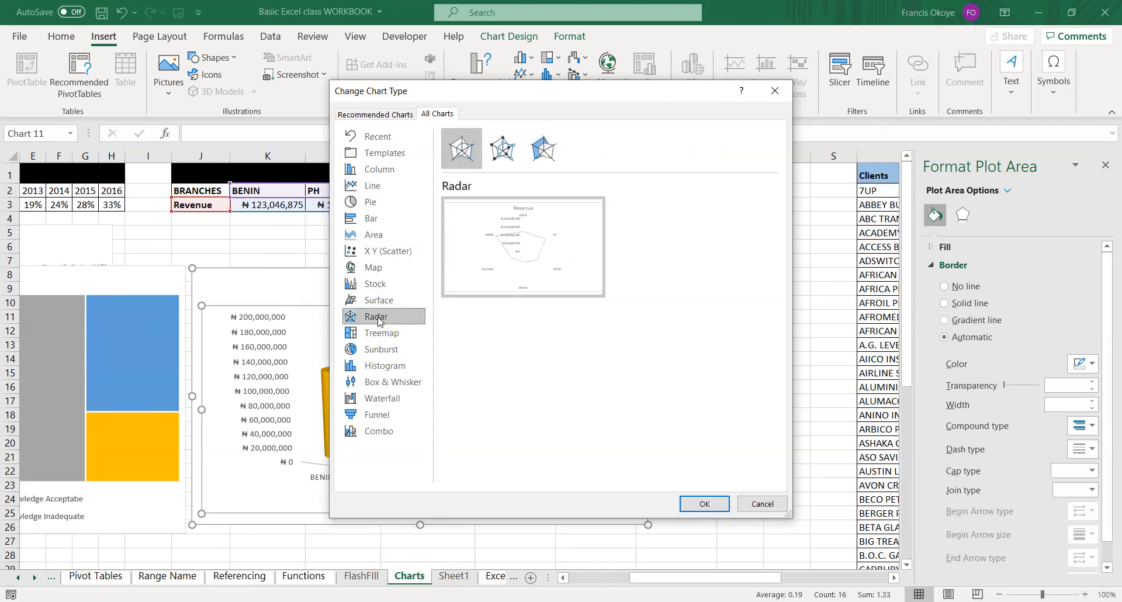
{"action": "left_click", "coordinate": [381, 333]}
{"action": "left_click", "coordinate": [383, 351]}
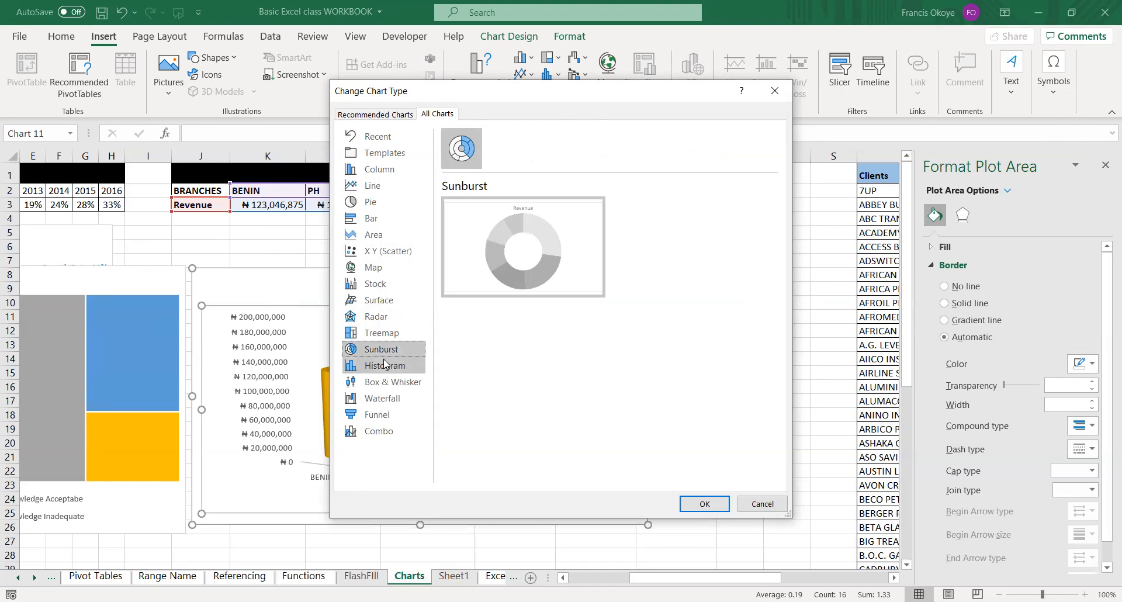
{"action": "left_click", "coordinate": [386, 366]}
{"action": "left_click", "coordinate": [389, 381]}
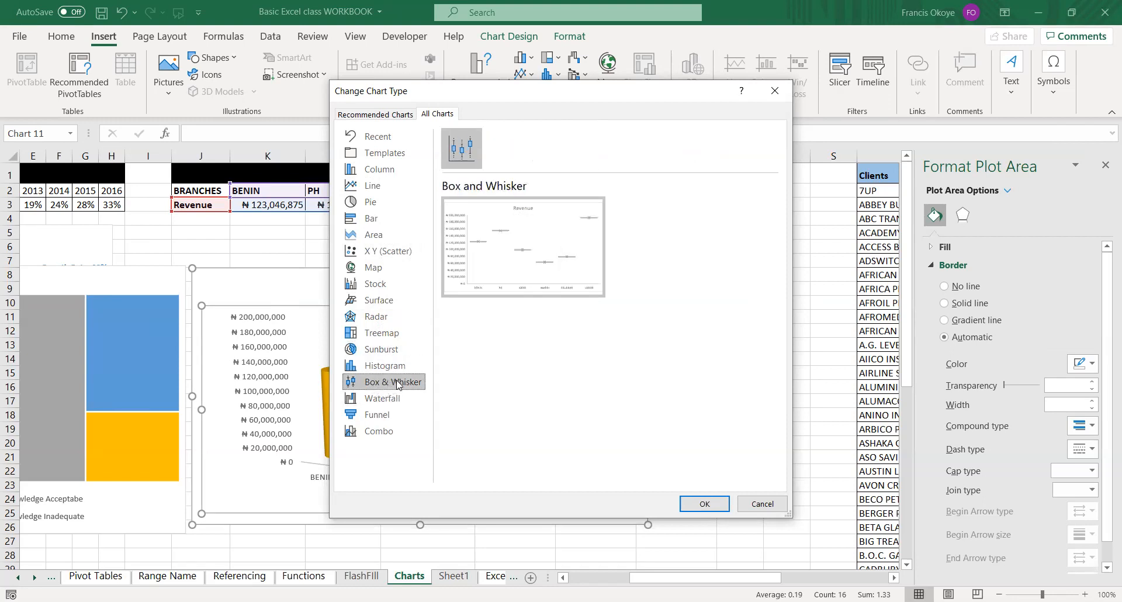
{"action": "left_click", "coordinate": [392, 402]}
{"action": "left_click", "coordinate": [389, 415]}
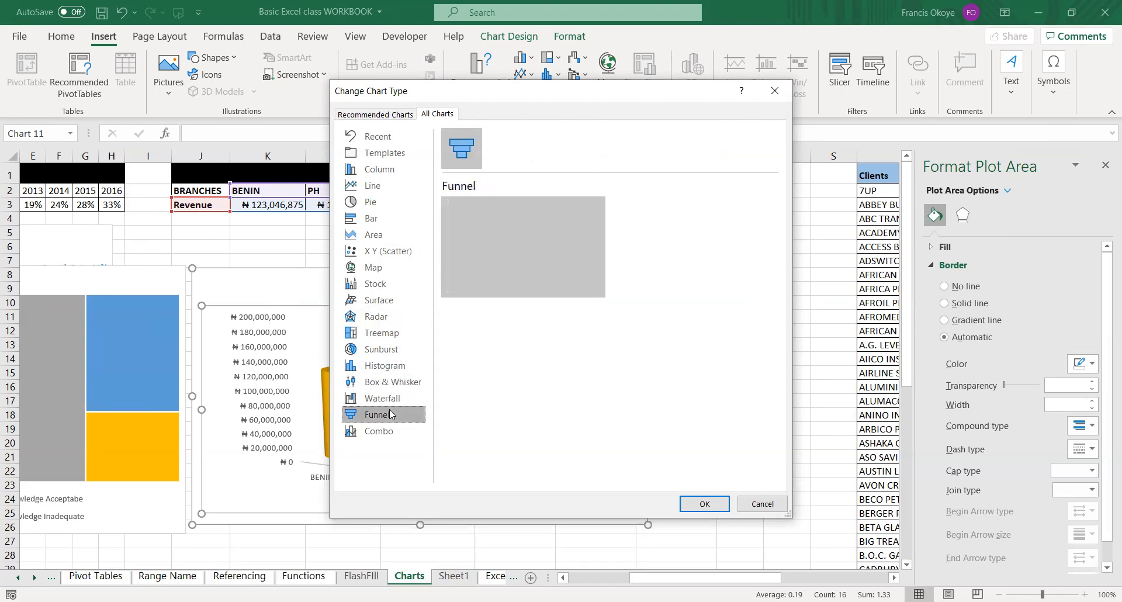
{"action": "left_click", "coordinate": [386, 430]}
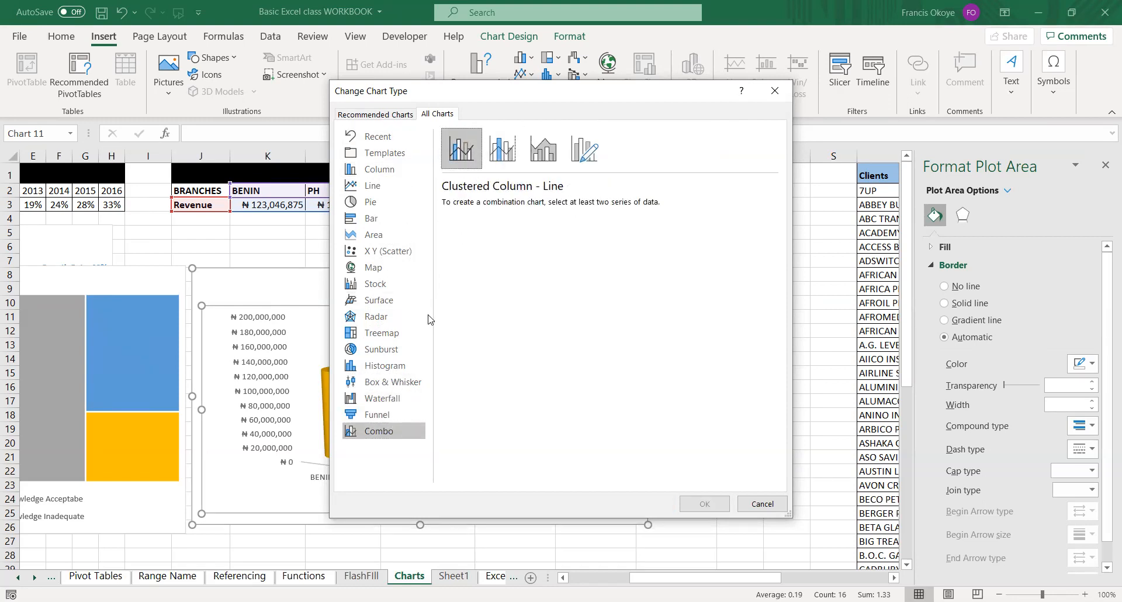
{"action": "left_click", "coordinate": [765, 503]}
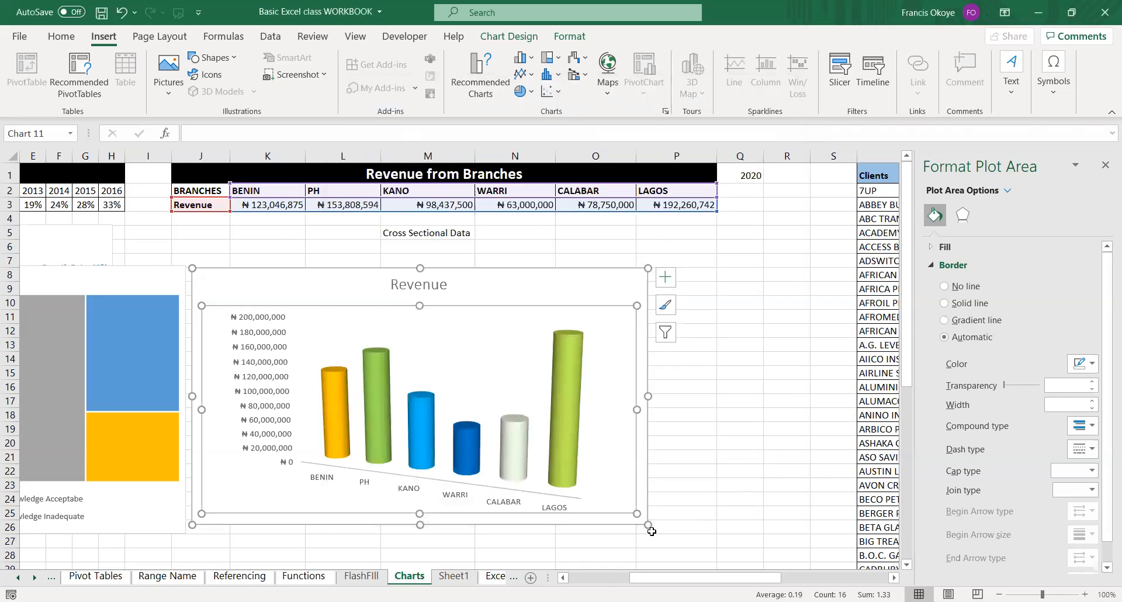
Move the Excel Errors sheet after the DashBoard sheet.
{"action": "left_click", "coordinate": [488, 578]}
{"action": "left_click", "coordinate": [491, 577]}
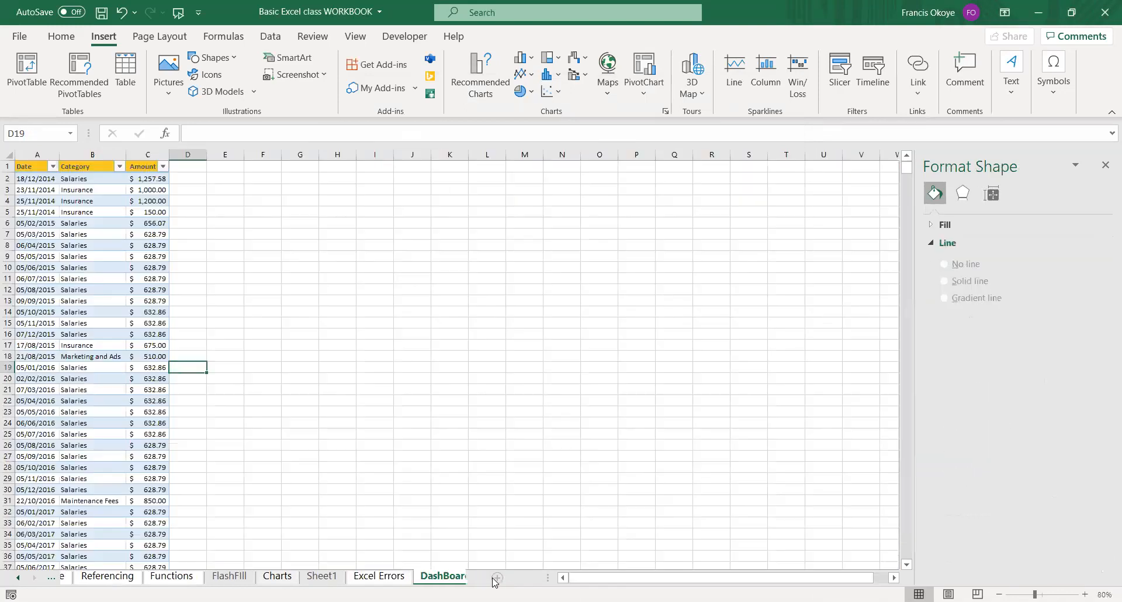
{"action": "left_click", "coordinate": [395, 578]}
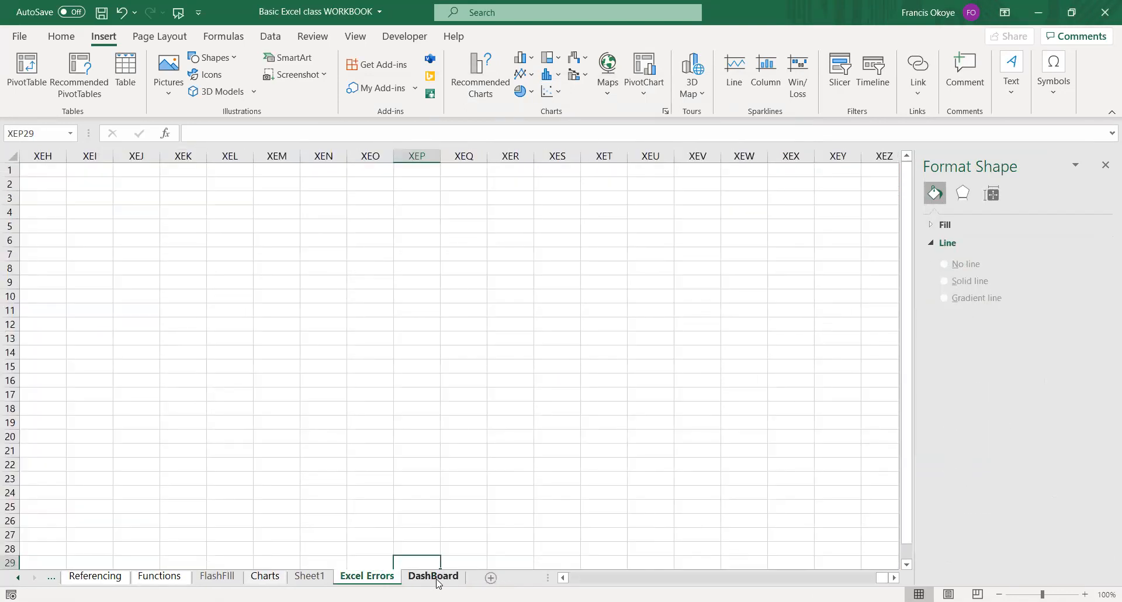
{"action": "left_click", "coordinate": [440, 577]}
{"action": "left_click_drag", "start_coordinate": [369, 582], "coordinate": [372, 582]}
{"action": "left_click", "coordinate": [265, 576]}
{"action": "left_click", "coordinate": [360, 577]}
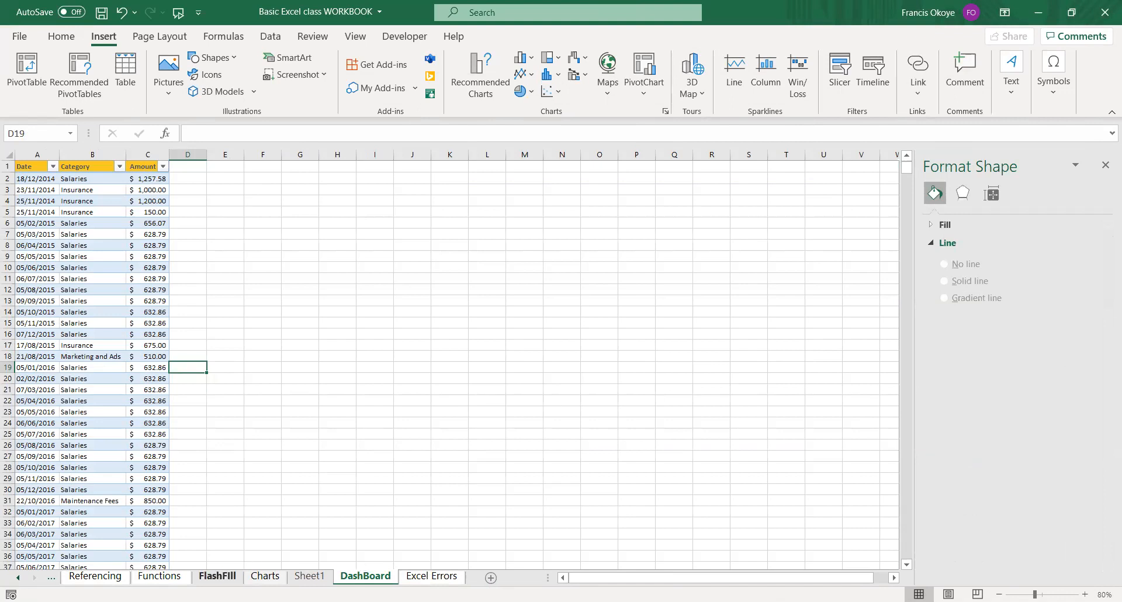
Insert a clustered column chart from the Clients and Revenue table in T1:U51 of the Charts sheet and widen it.
{"action": "left_click", "coordinate": [265, 575]}
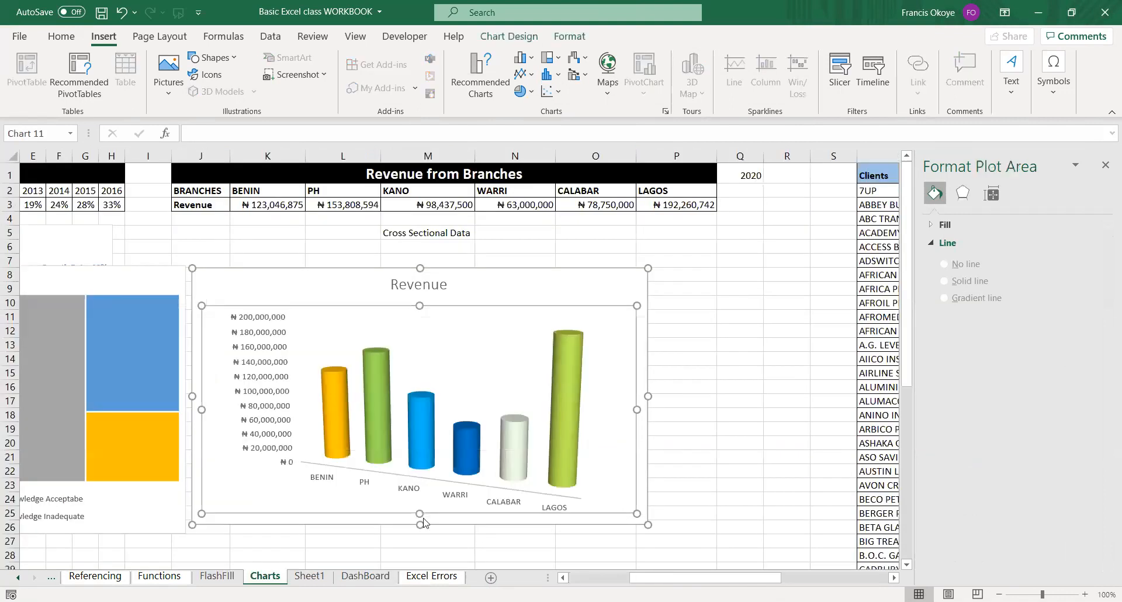
{"action": "left_click", "coordinate": [892, 207]}
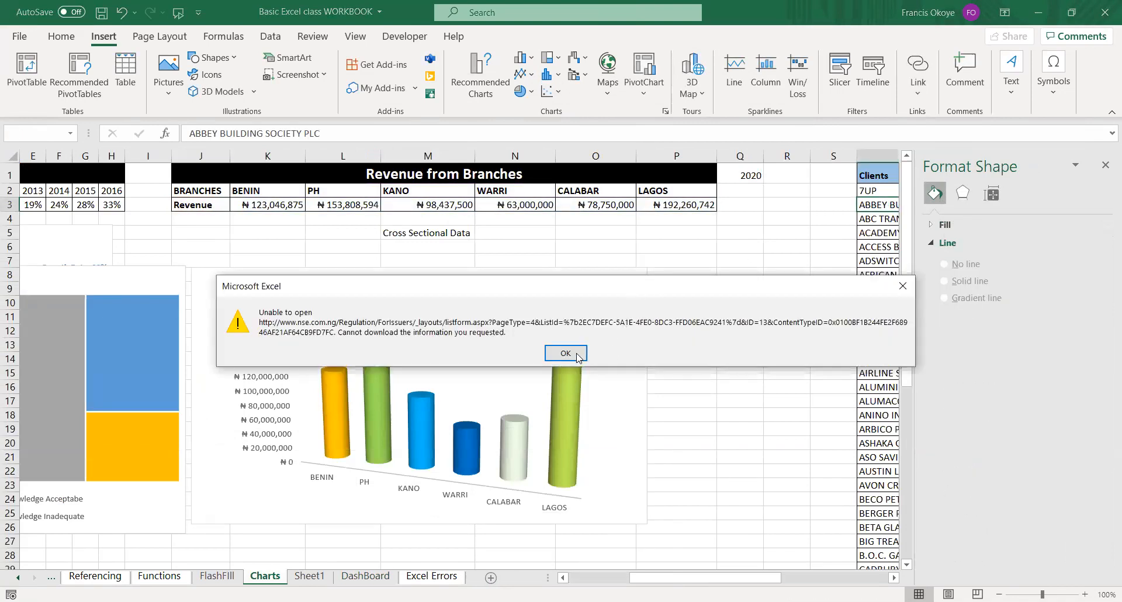
{"action": "left_click", "coordinate": [570, 353]}
{"action": "left_click", "coordinate": [740, 260]}
{"action": "left_click", "coordinate": [862, 176]}
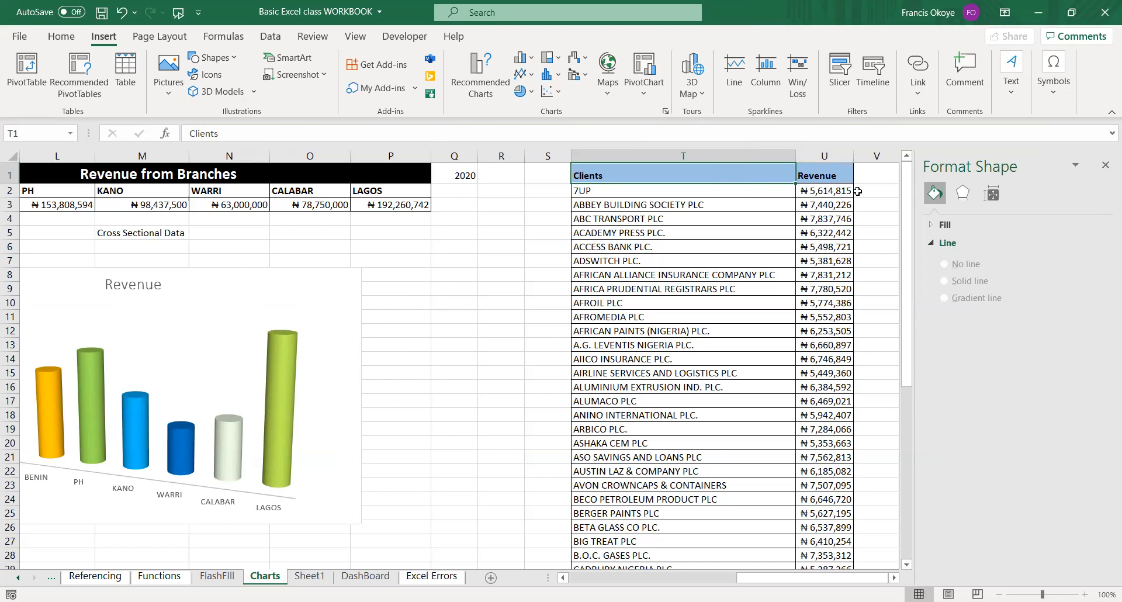
{"action": "key", "text": "ctrl+shift+Right"}
{"action": "key", "text": "ctrl+shift+Down"}
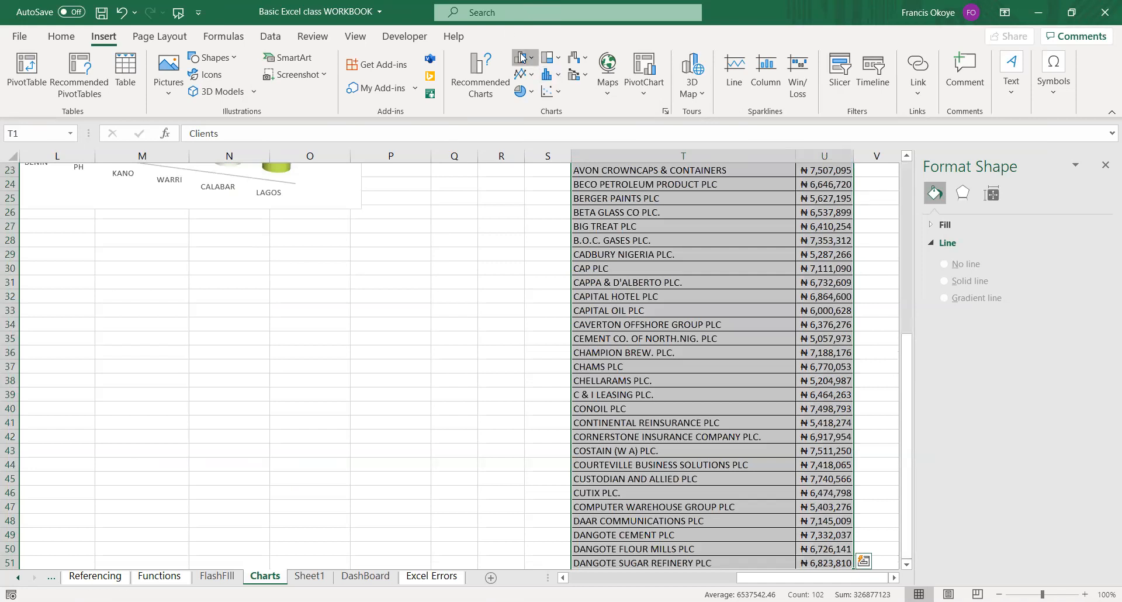
{"action": "key", "text": "alt+F1"}
{"action": "left_click_drag", "start_coordinate": [633, 367], "coordinate": [790, 326]}
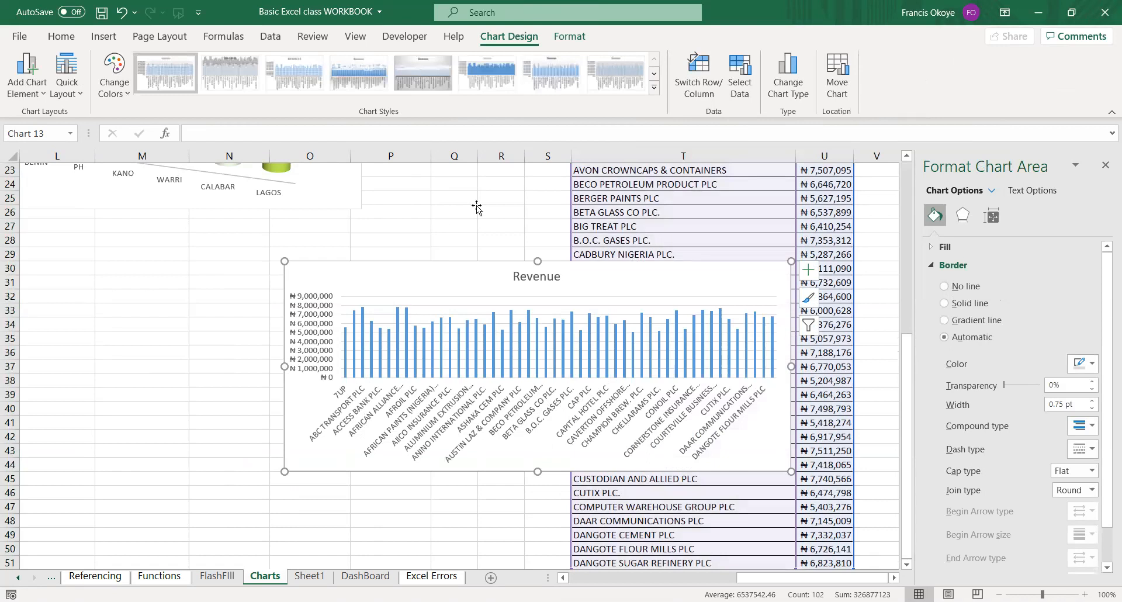
Change the client Revenue column chart to a clustered bar chart.
{"action": "left_click", "coordinate": [95, 37]}
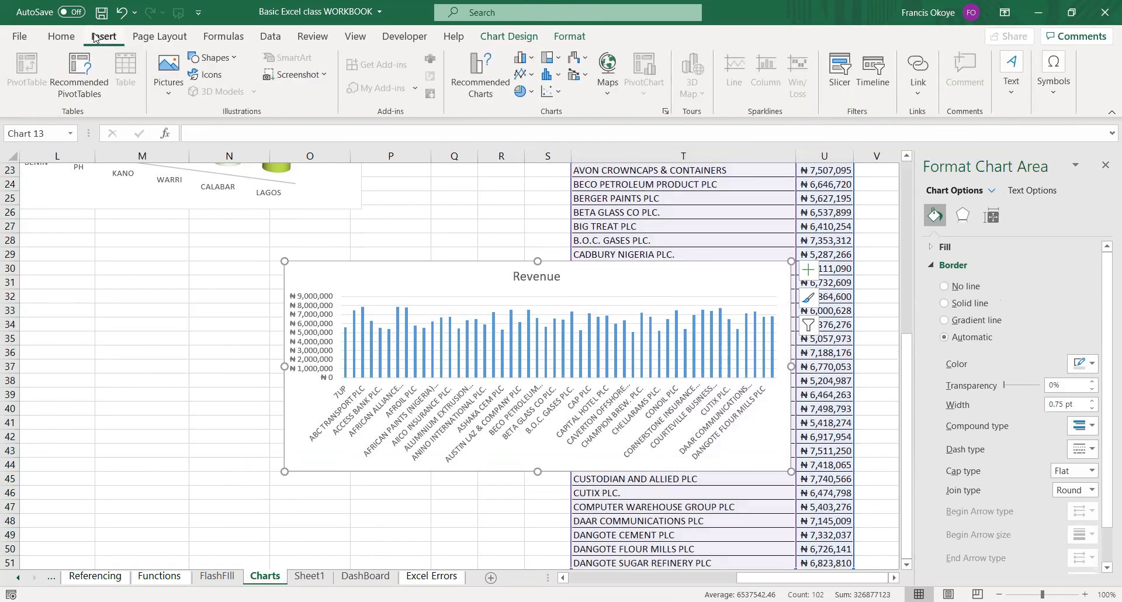
{"action": "left_click", "coordinate": [533, 61]}
{"action": "left_click", "coordinate": [532, 244]}
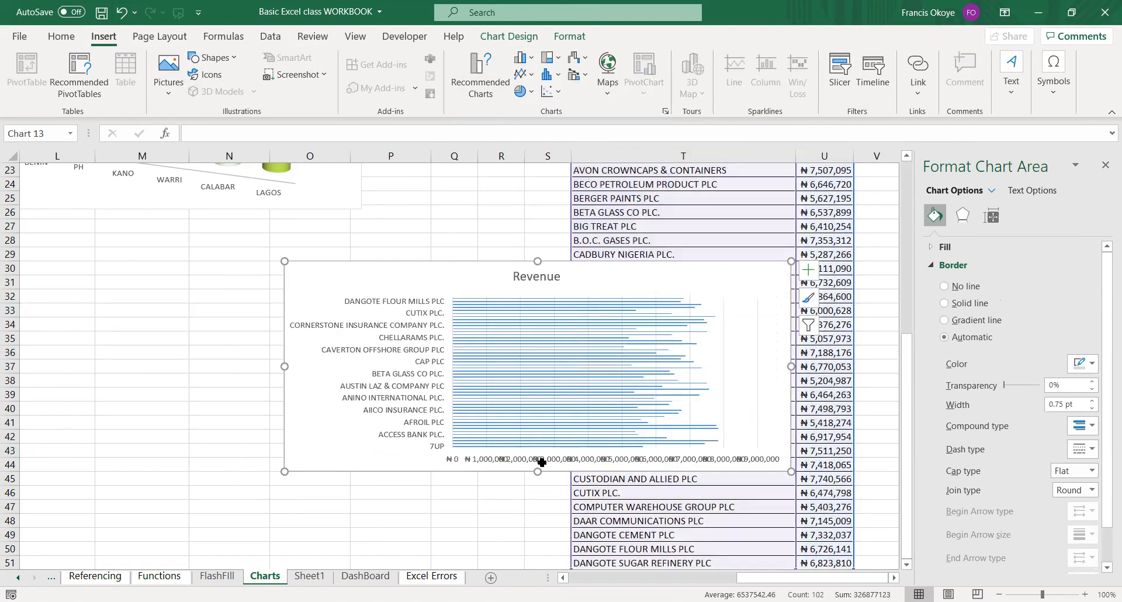
Make the client Revenue bar chart taller and narrower, and move it up between rows 24 and 50.
{"action": "left_click_drag", "start_coordinate": [529, 537], "coordinate": [529, 570]}
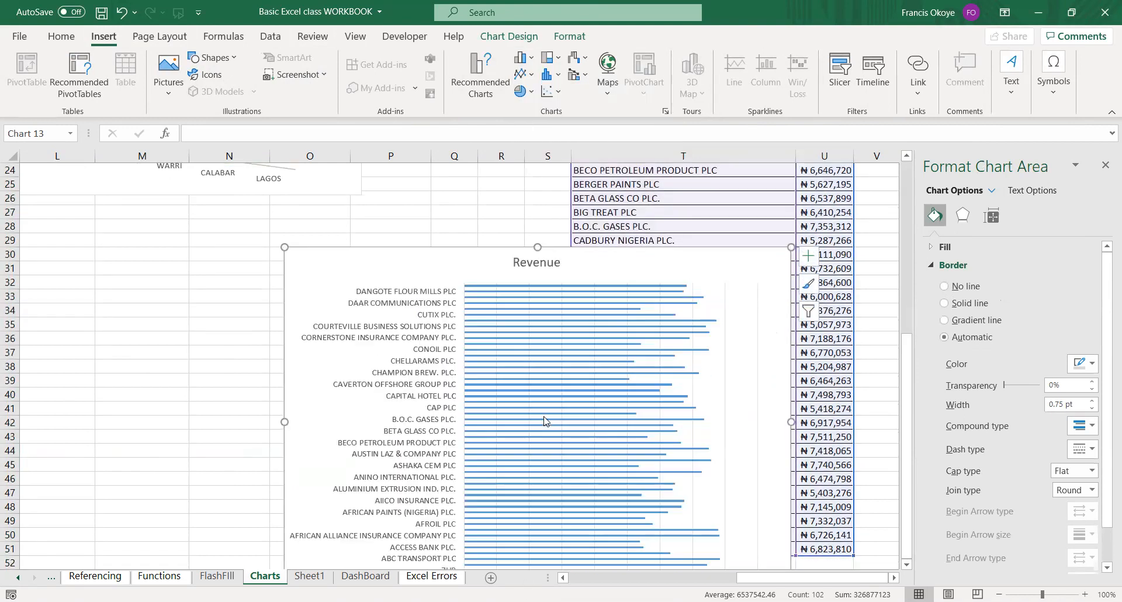
{"action": "left_click_drag", "start_coordinate": [786, 422], "coordinate": [616, 422]}
{"action": "left_click_drag", "start_coordinate": [486, 261], "coordinate": [473, 184]}
{"action": "left_click_drag", "start_coordinate": [437, 518], "coordinate": [437, 535]}
{"action": "left_click_drag", "start_coordinate": [605, 352], "coordinate": [621, 352]}
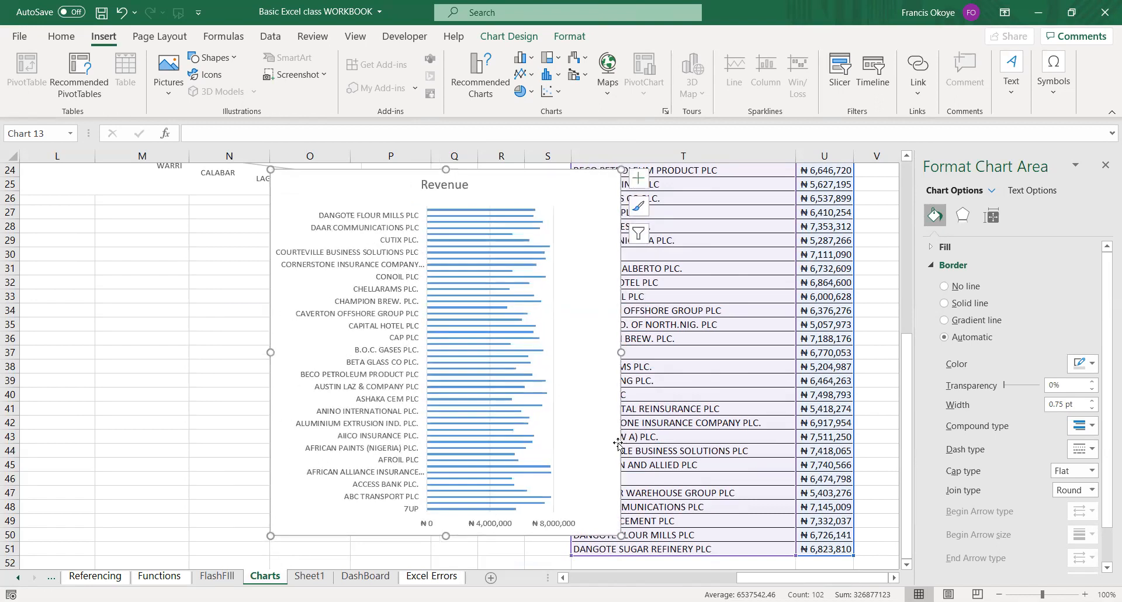
Close the Format Chart Area pane and extend the lower edge of the client Revenue bar chart to make it taller.
{"action": "left_click", "coordinate": [1105, 165]}
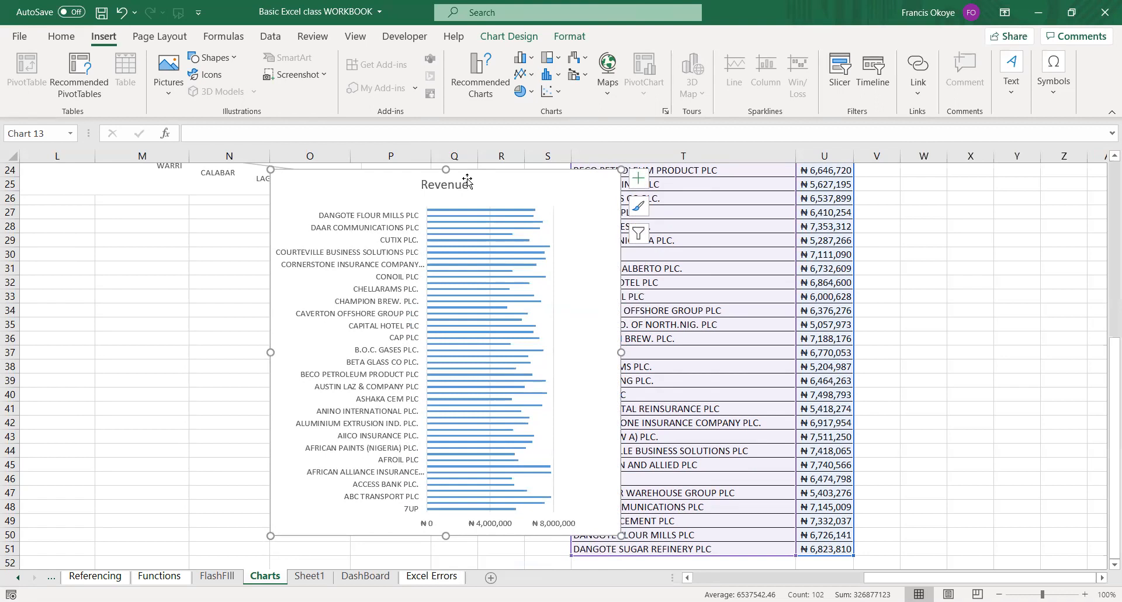
{"action": "scroll", "coordinate": [476, 457], "scroll_direction": "up", "scroll_amount": 1}
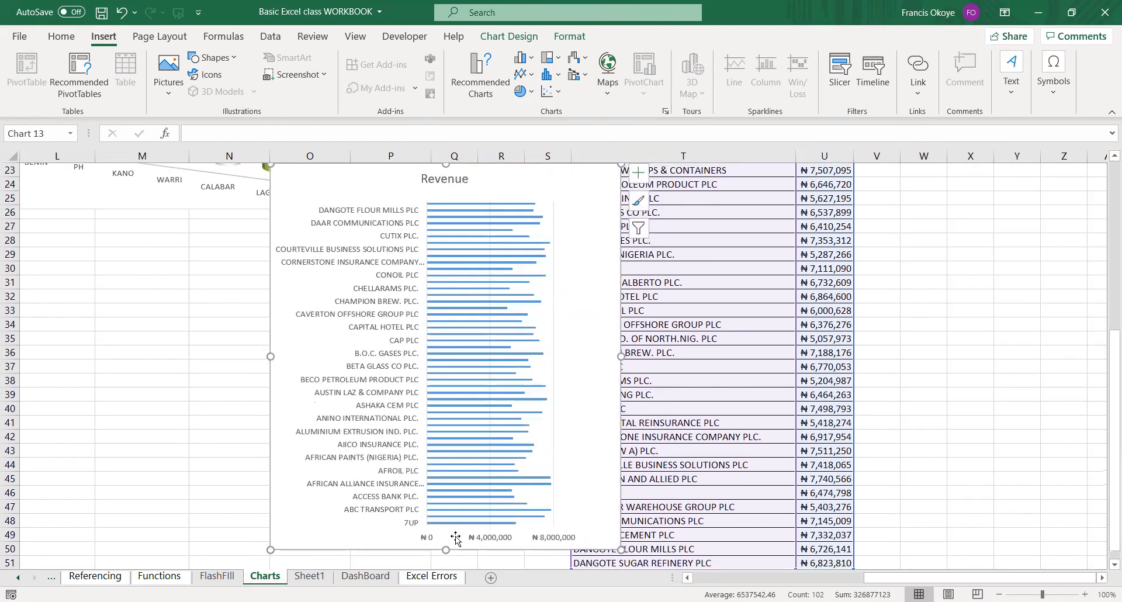
{"action": "left_click_drag", "start_coordinate": [446, 550], "coordinate": [445, 572]}
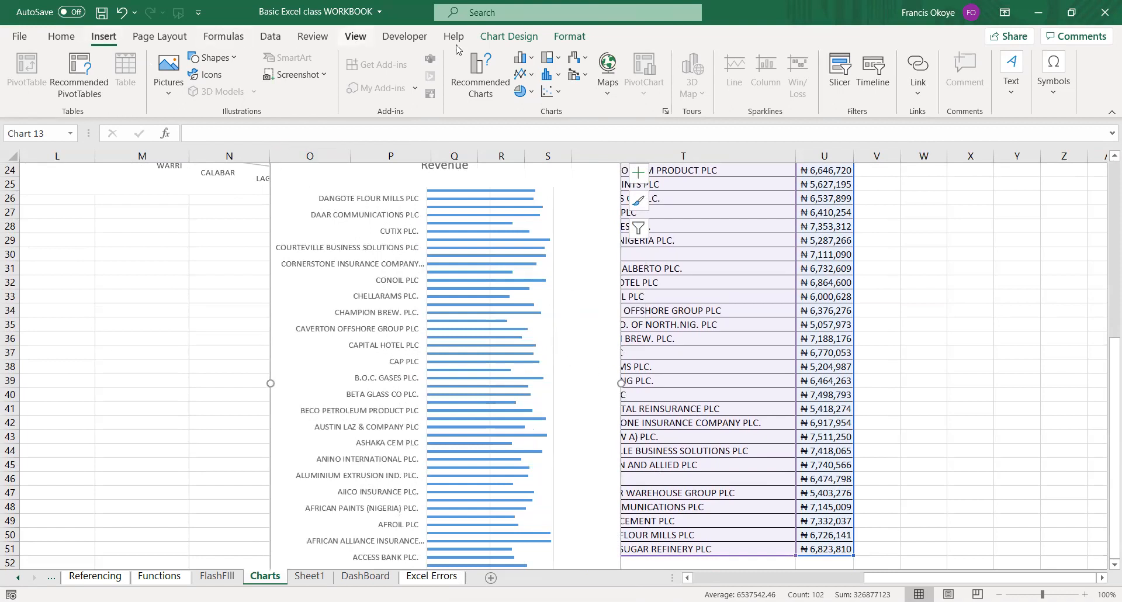
Apply a quick layout to the client Revenue bar chart that adds value data labels and a legend beside the bars.
{"action": "left_click", "coordinate": [153, 36]}
{"action": "left_click", "coordinate": [103, 36]}
{"action": "left_click", "coordinate": [505, 357]}
{"action": "left_click", "coordinate": [601, 173]}
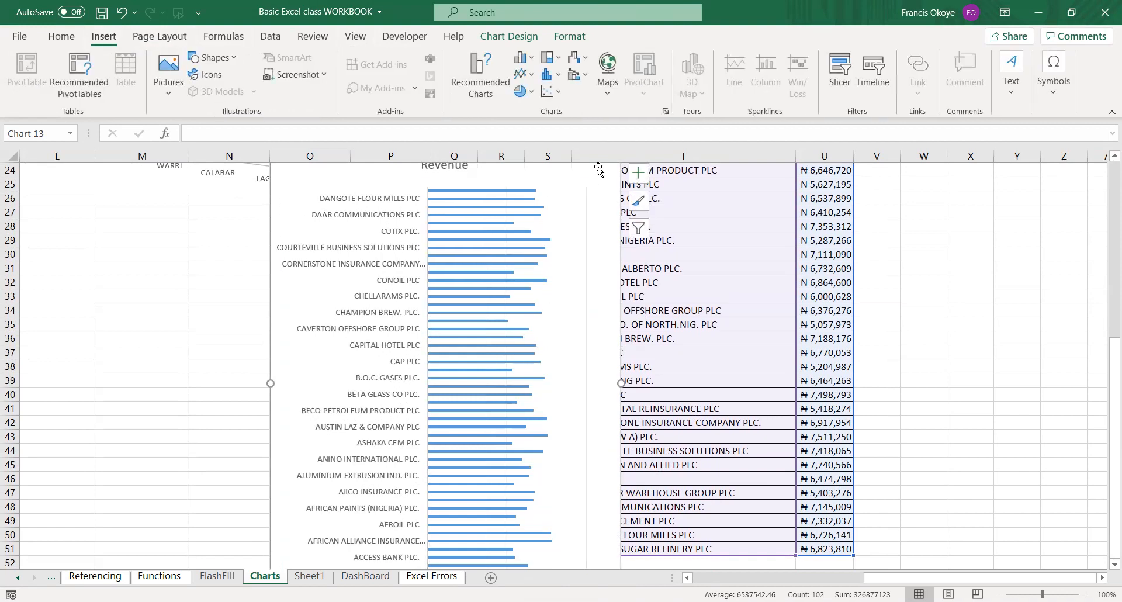
{"action": "left_click", "coordinate": [519, 42]}
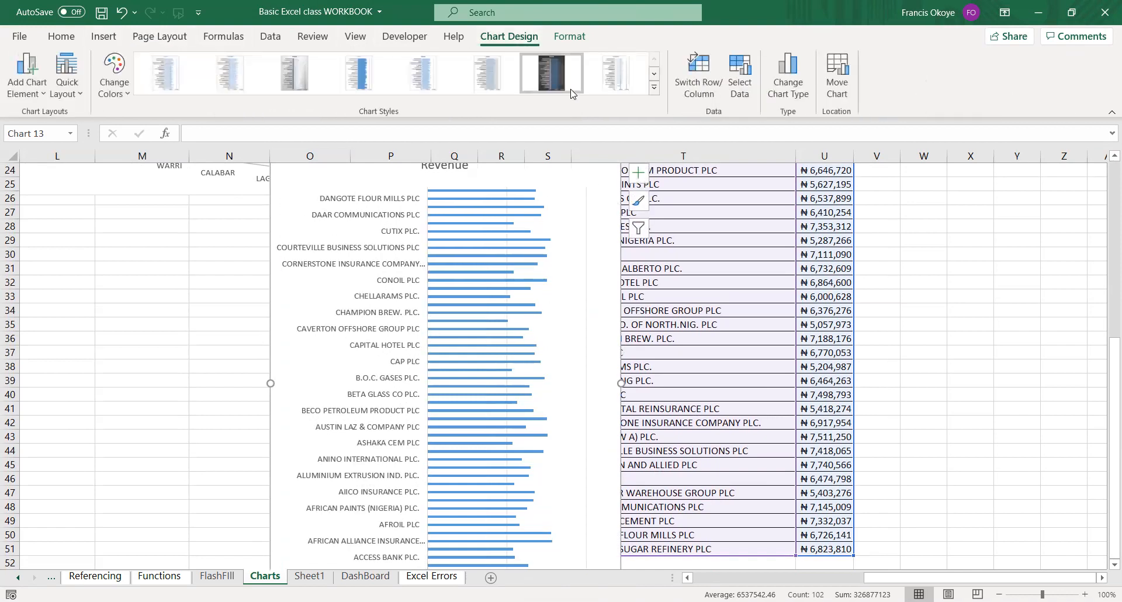
{"action": "left_click", "coordinate": [86, 92]}
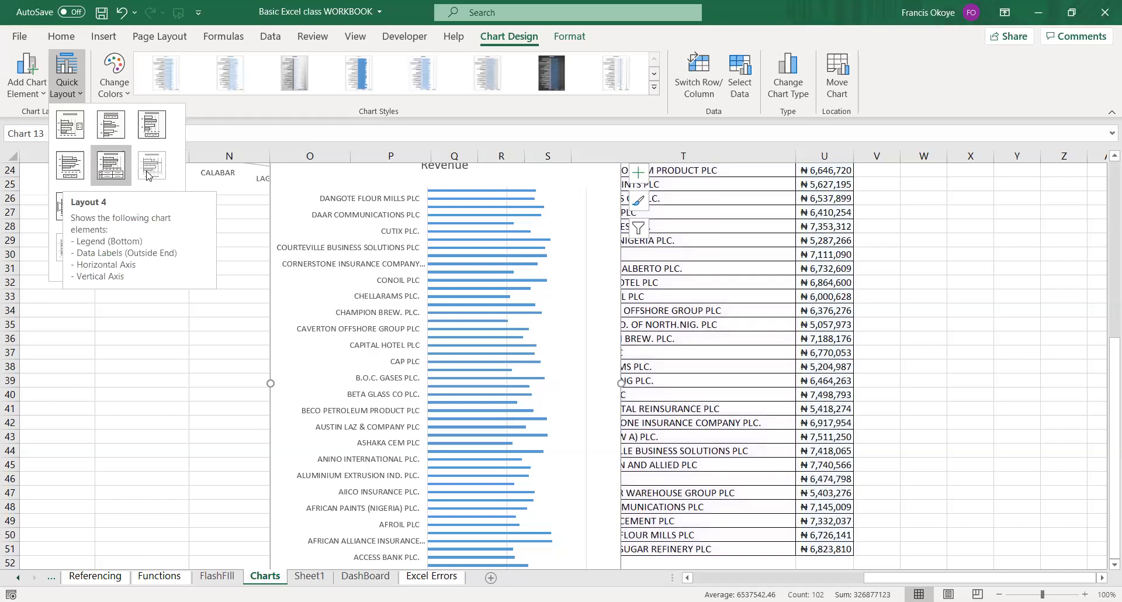
{"action": "left_click", "coordinate": [146, 219]}
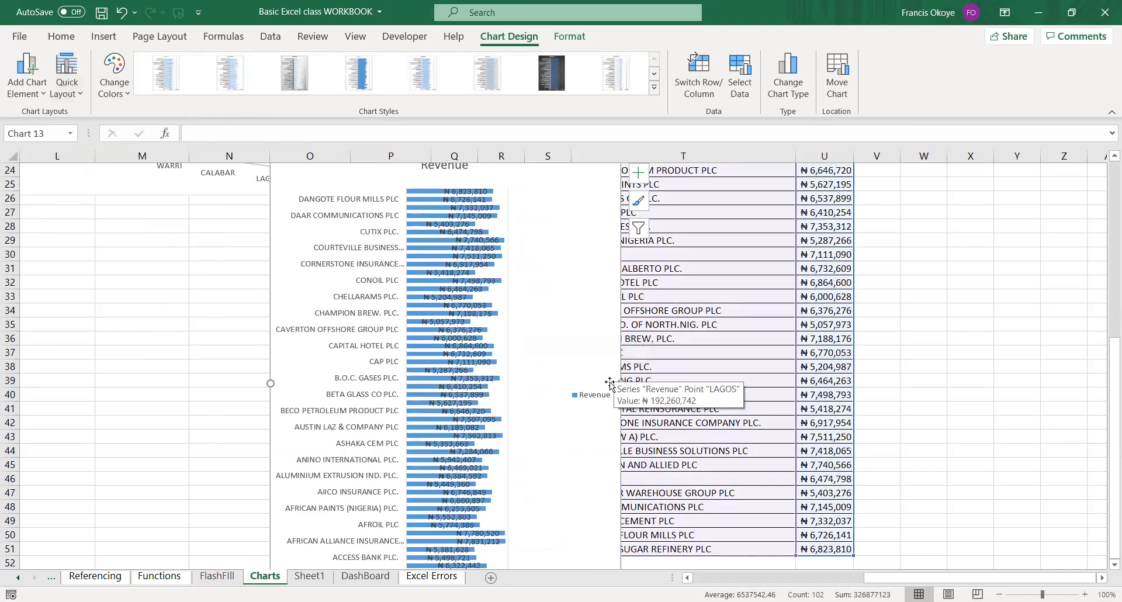
Widen the client Revenue bar chart across column T and stretch it down to row 75.
{"action": "left_click_drag", "start_coordinate": [622, 383], "coordinate": [705, 375]}
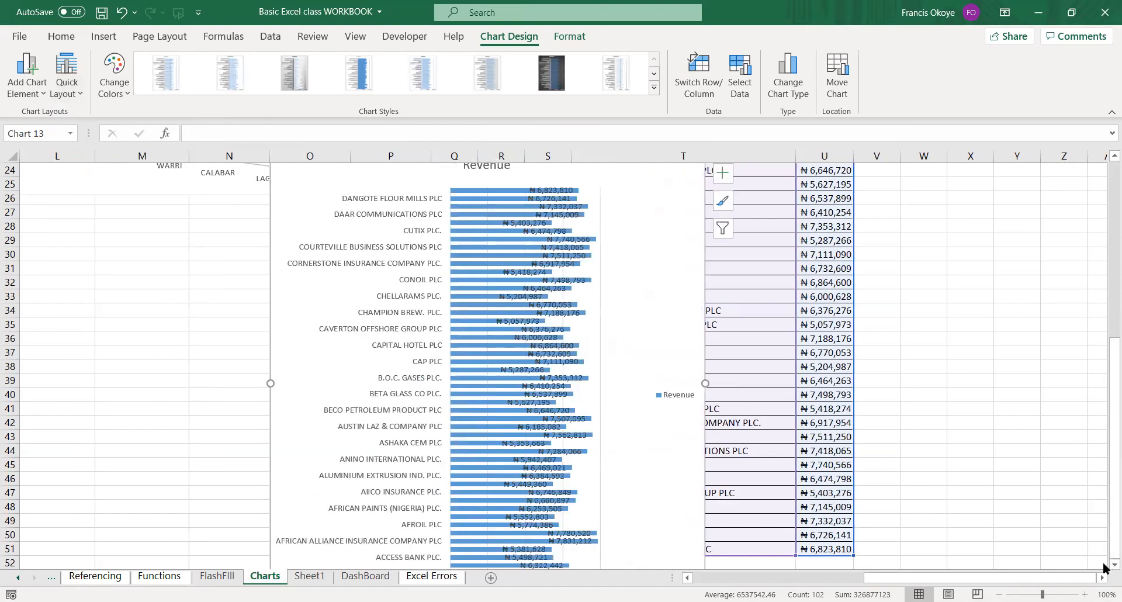
{"action": "scroll", "coordinate": [1105, 564], "scroll_direction": "down", "scroll_amount": 1}
{"action": "scroll", "coordinate": [1105, 568], "scroll_direction": "down", "scroll_amount": 3}
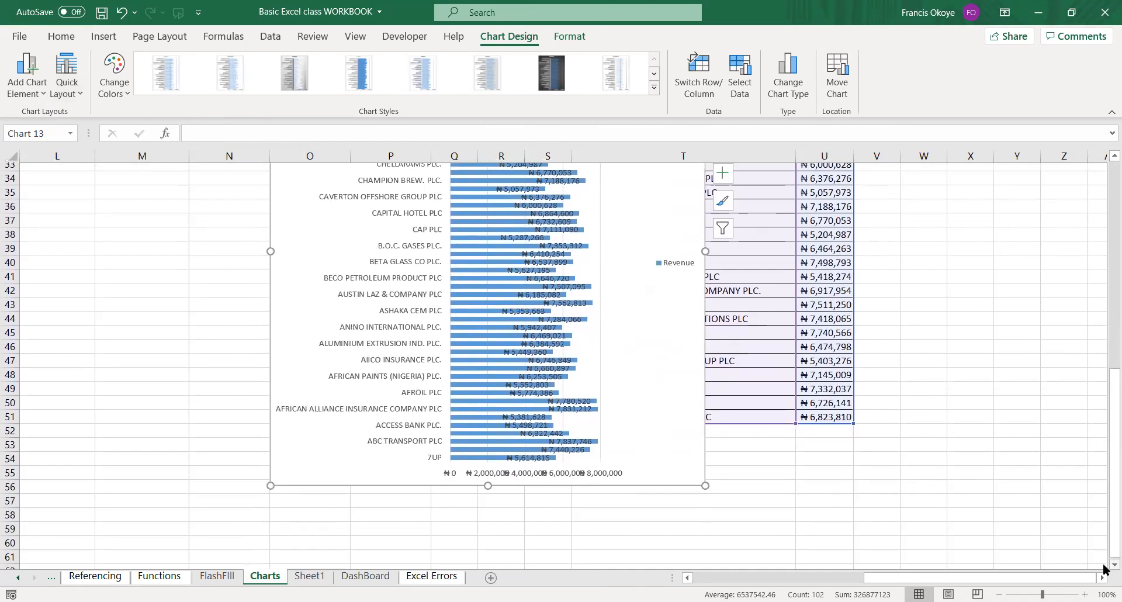
{"action": "left_click_drag", "start_coordinate": [488, 463], "coordinate": [491, 567]}
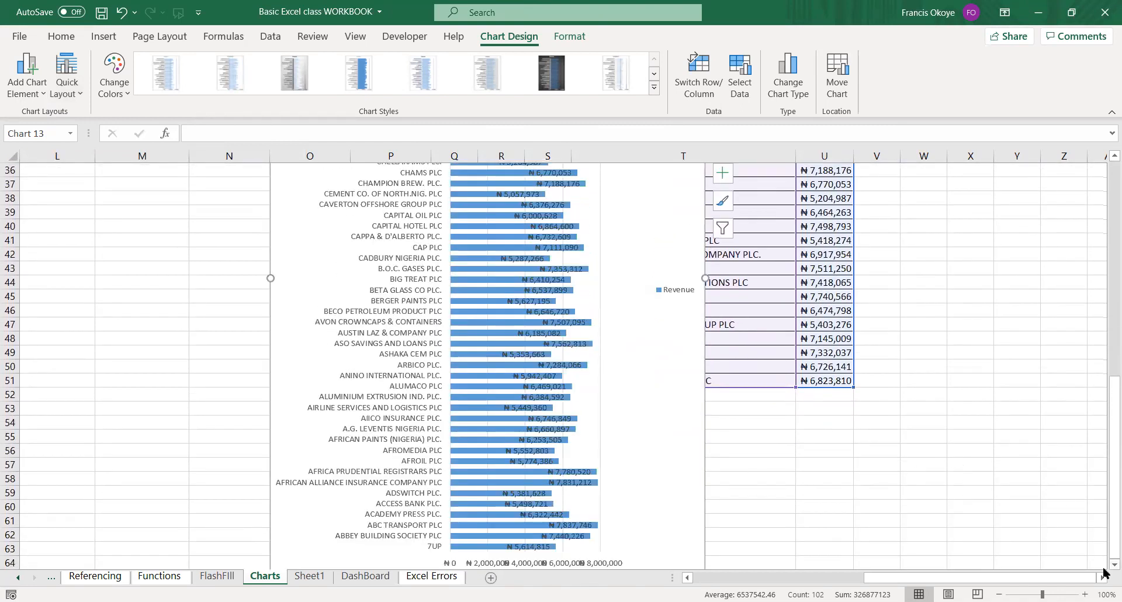
{"action": "scroll", "coordinate": [859, 489], "scroll_direction": "down", "scroll_amount": 4}
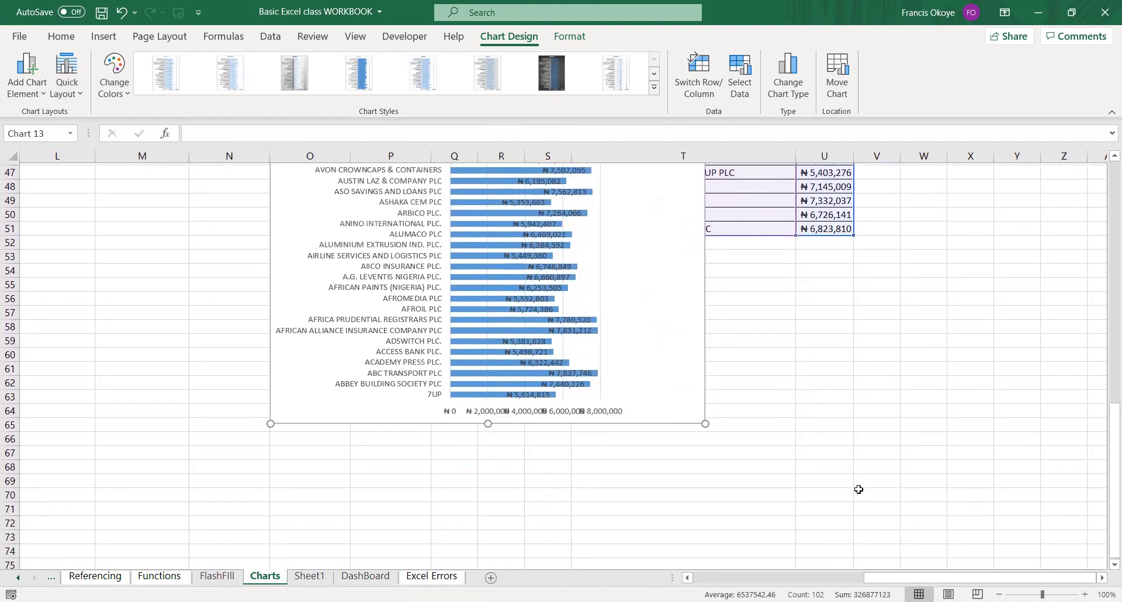
{"action": "left_click_drag", "start_coordinate": [489, 421], "coordinate": [488, 562]}
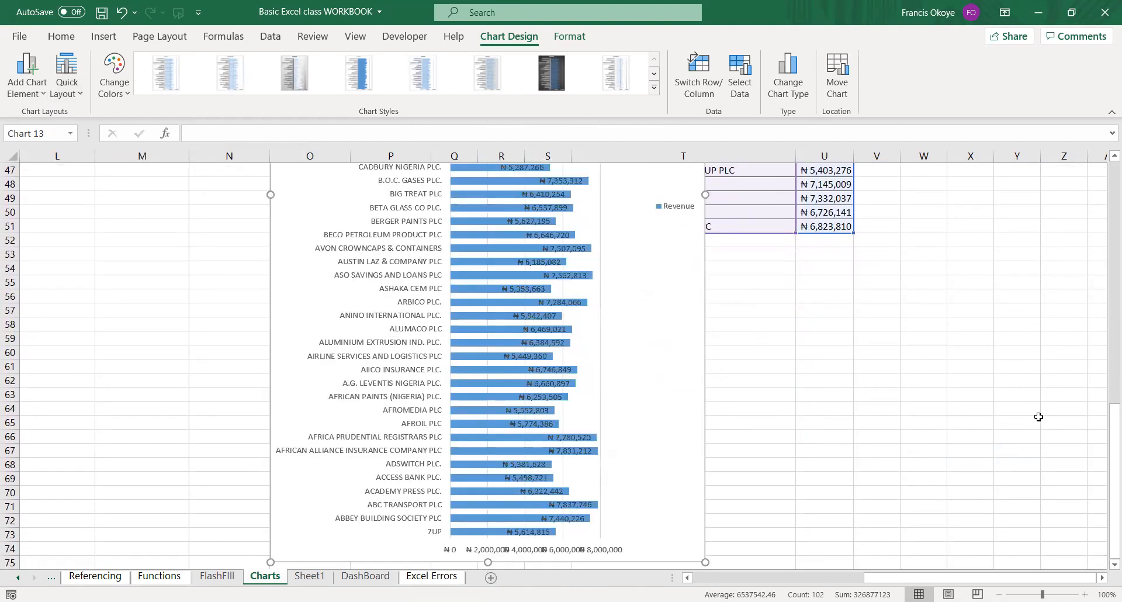
Move the client Revenue bar chart up to row 1, over columns M to S beside the Clients table.
{"action": "left_click_drag", "start_coordinate": [1103, 418], "coordinate": [1094, 238]}
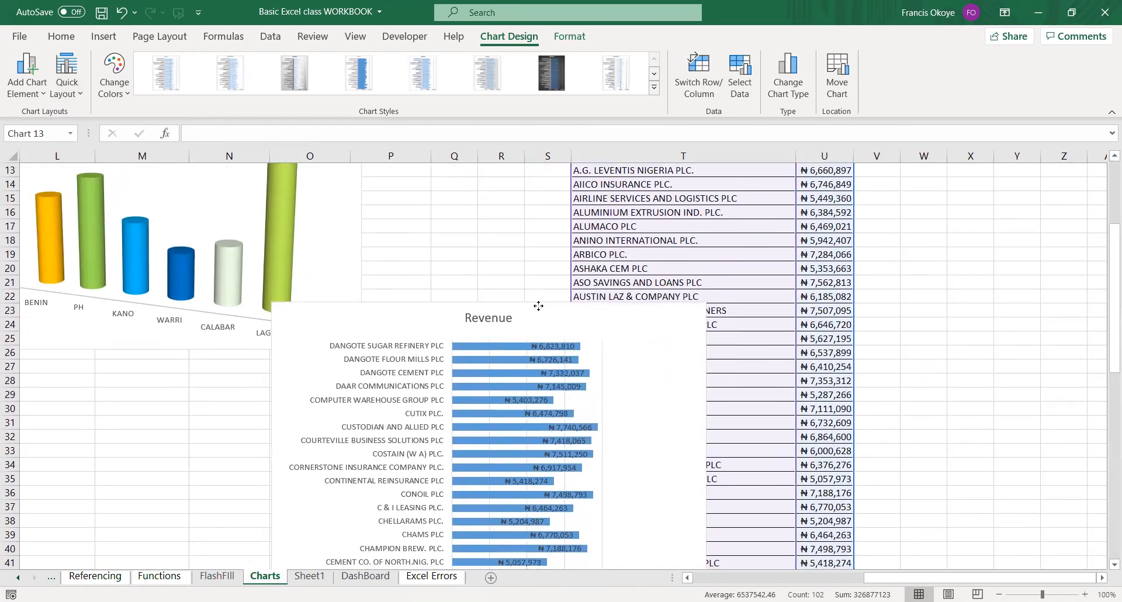
{"action": "left_click_drag", "start_coordinate": [537, 309], "coordinate": [1043, 166]}
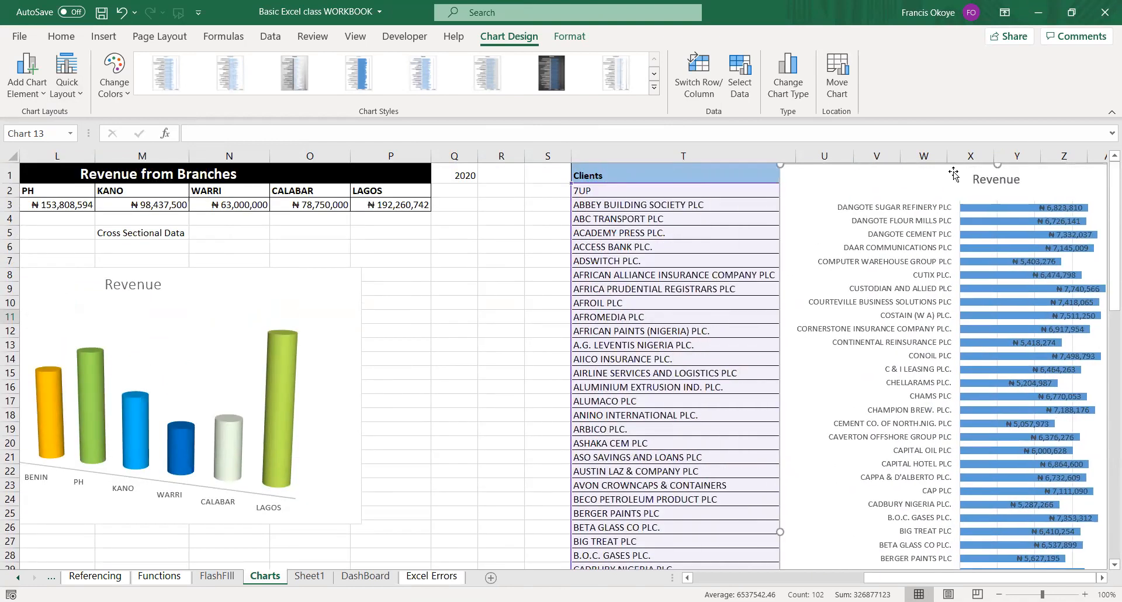
{"action": "left_click_drag", "start_coordinate": [940, 160], "coordinate": [968, 163]}
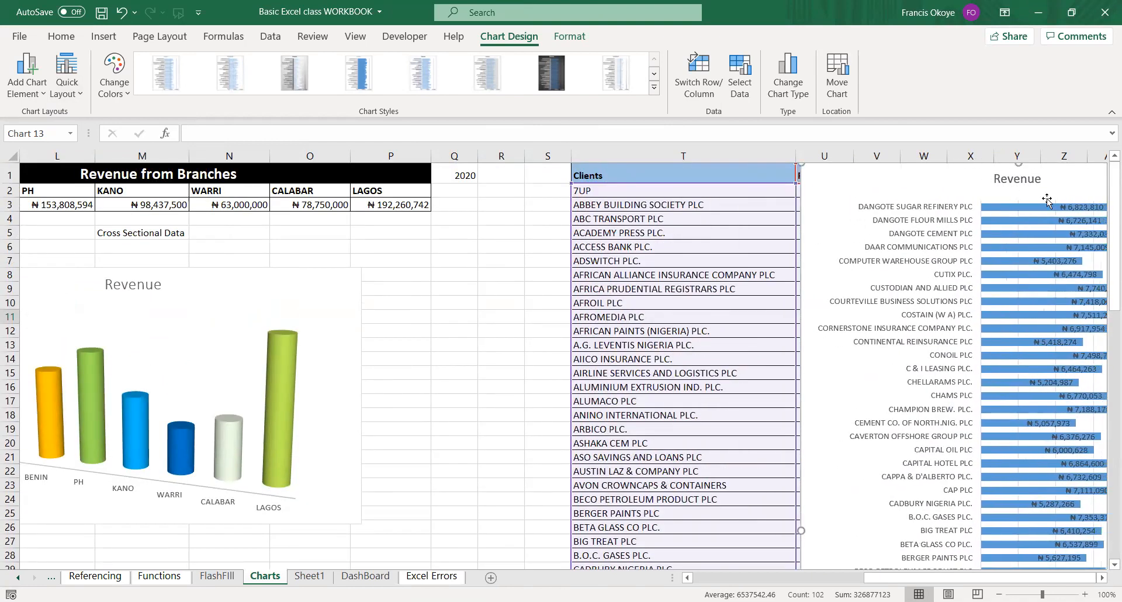
{"action": "scroll", "coordinate": [1104, 304], "scroll_direction": "down", "scroll_amount": 15}
{"action": "scroll", "coordinate": [1064, 292], "scroll_direction": "up", "scroll_amount": 15}
{"action": "mouse_move", "coordinate": [1017, 450]}
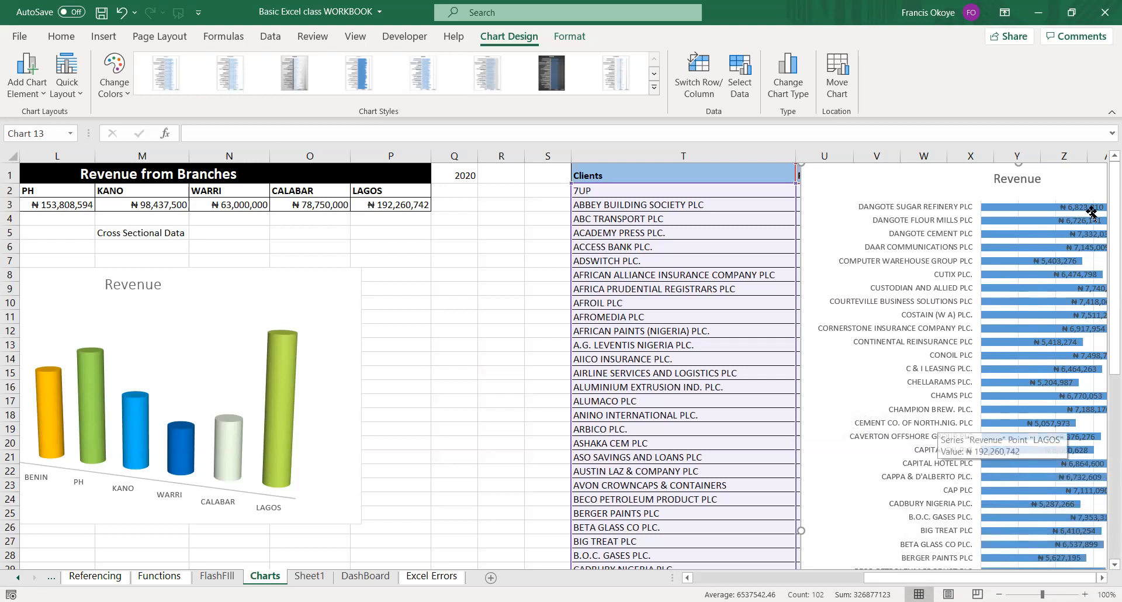
{"action": "left_click_drag", "start_coordinate": [965, 175], "coordinate": [308, 167]}
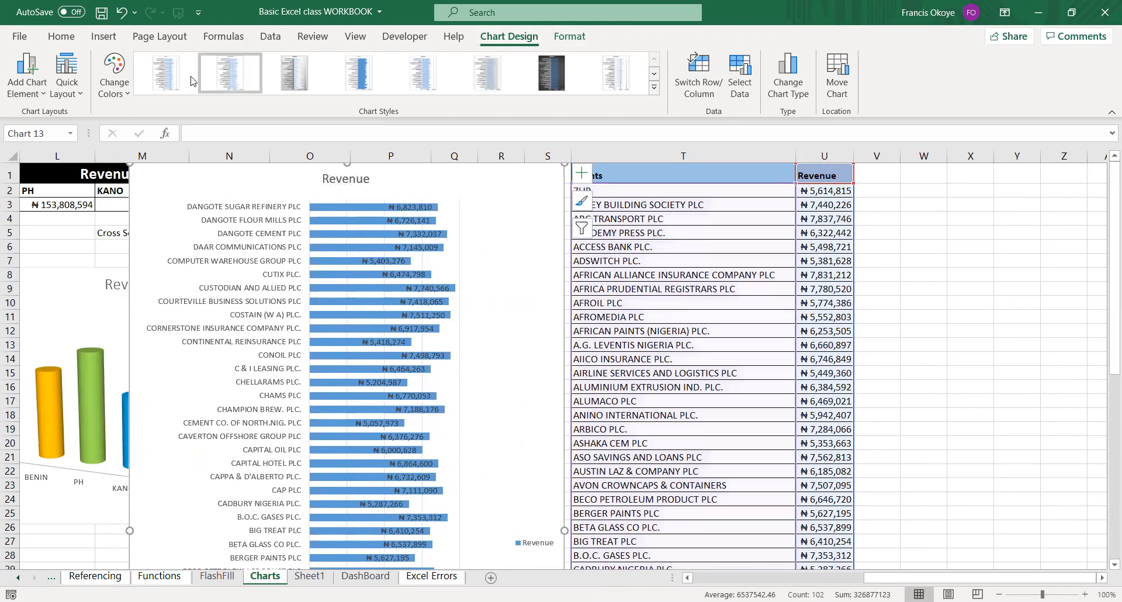
Apply the chart style with gradient bars and a bold uppercase title, and move the client Revenue chart over columns Q to V.
{"action": "left_click", "coordinate": [129, 87]}
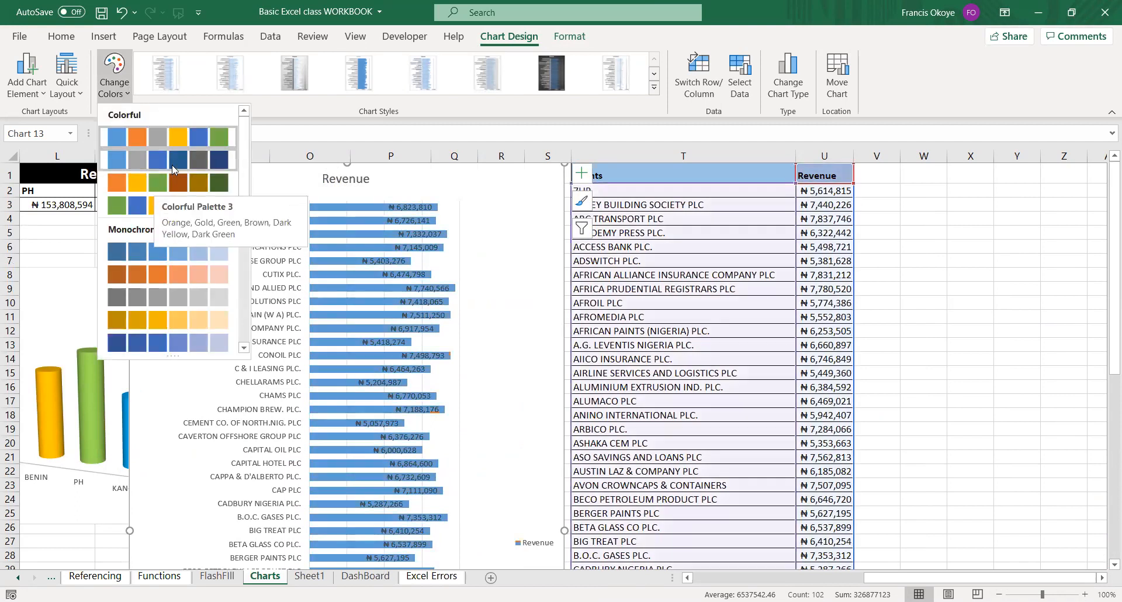
{"action": "left_click", "coordinate": [653, 89]}
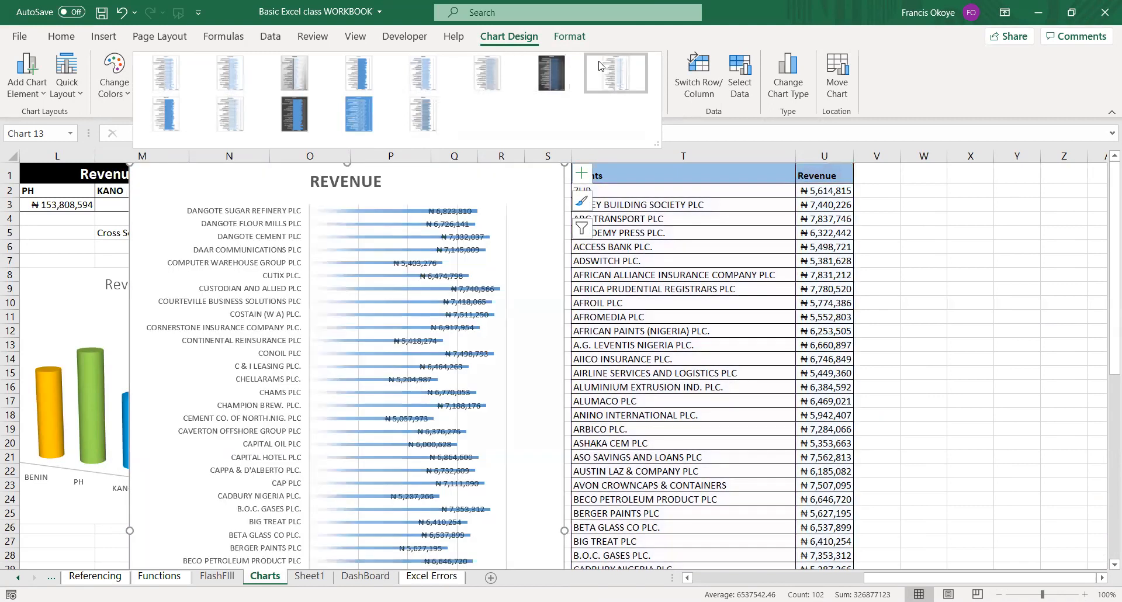
{"action": "key", "text": "Escape"}
{"action": "key", "text": "Escape"}
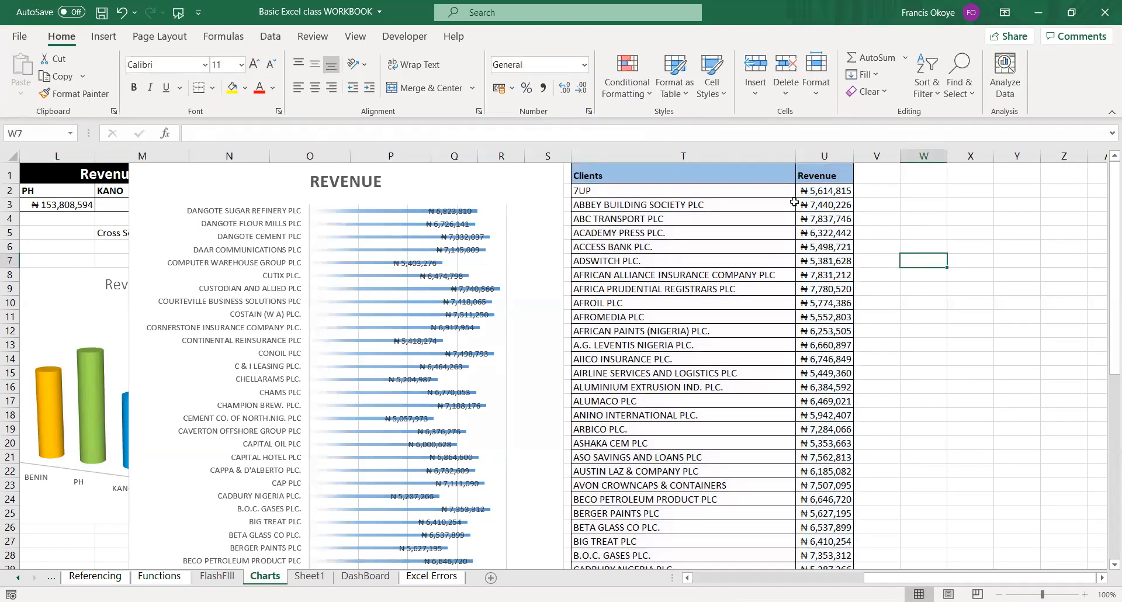
{"action": "left_click_drag", "start_coordinate": [561, 176], "coordinate": [869, 177]}
{"action": "left_click", "coordinate": [936, 221]}
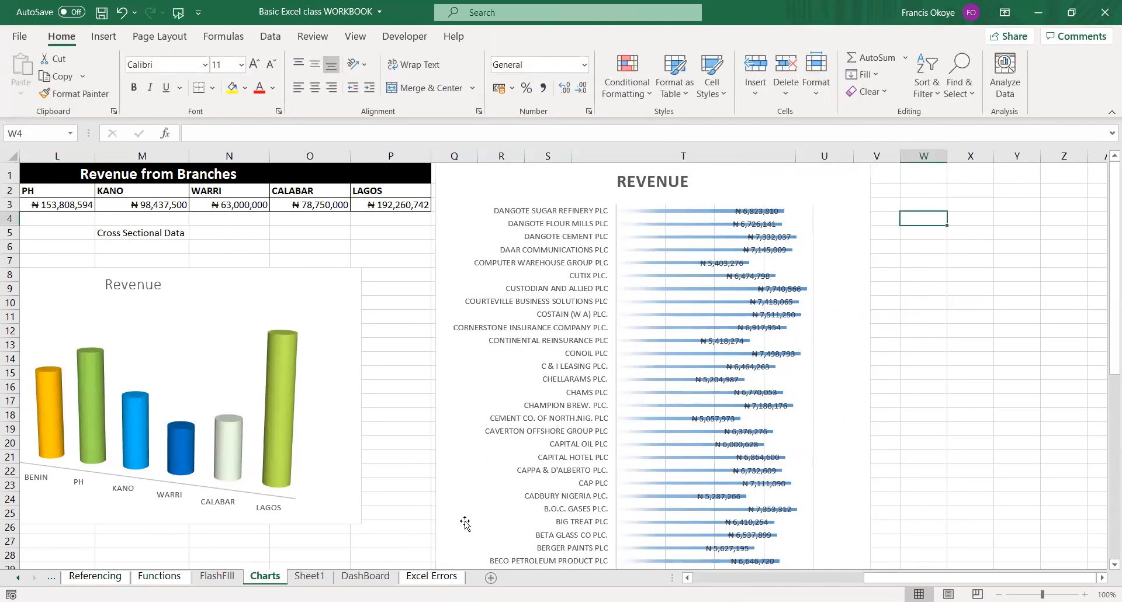
Open the DashBoard sheet and widen all of its columns to one equal width.
{"action": "left_click", "coordinate": [368, 576]}
{"action": "left_click", "coordinate": [235, 321]}
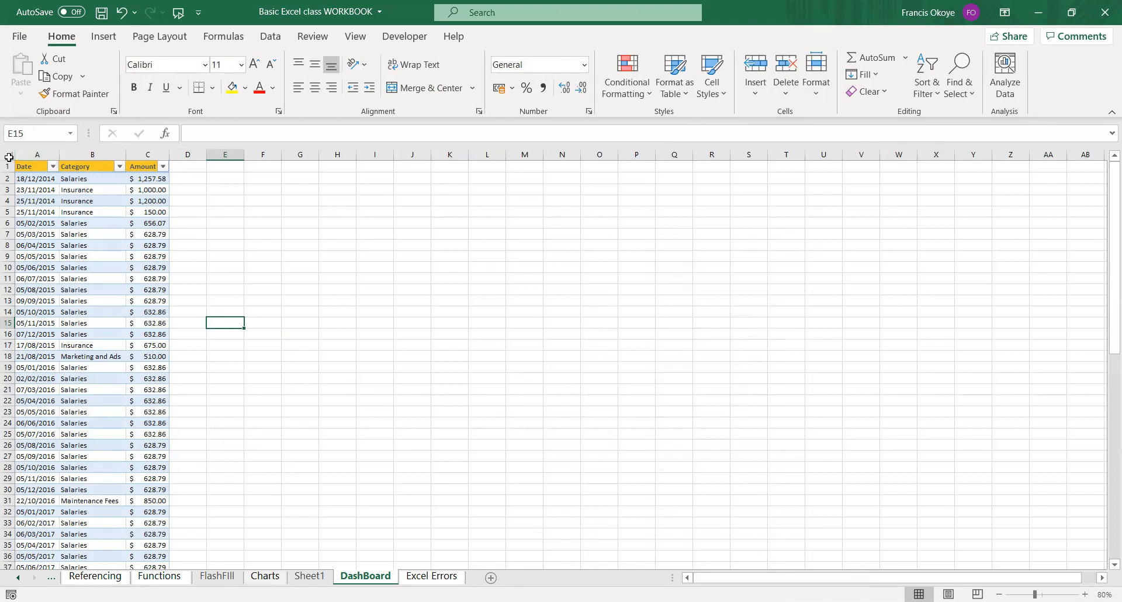
{"action": "left_click", "coordinate": [9, 157]}
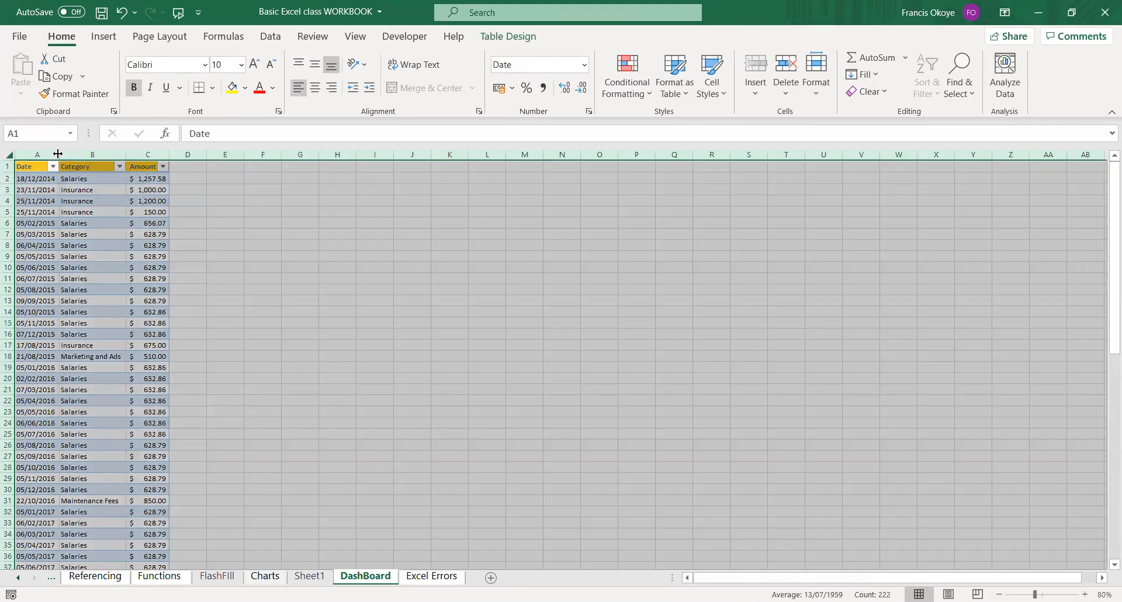
{"action": "left_click_drag", "start_coordinate": [58, 154], "coordinate": [232, 153]}
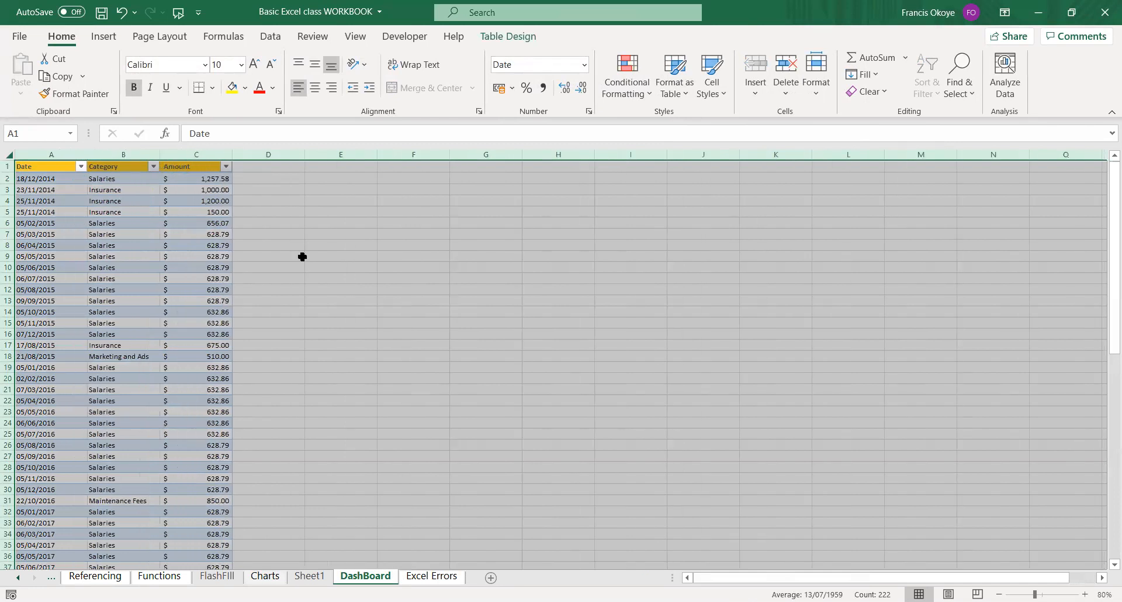
{"action": "left_click", "coordinate": [302, 257]}
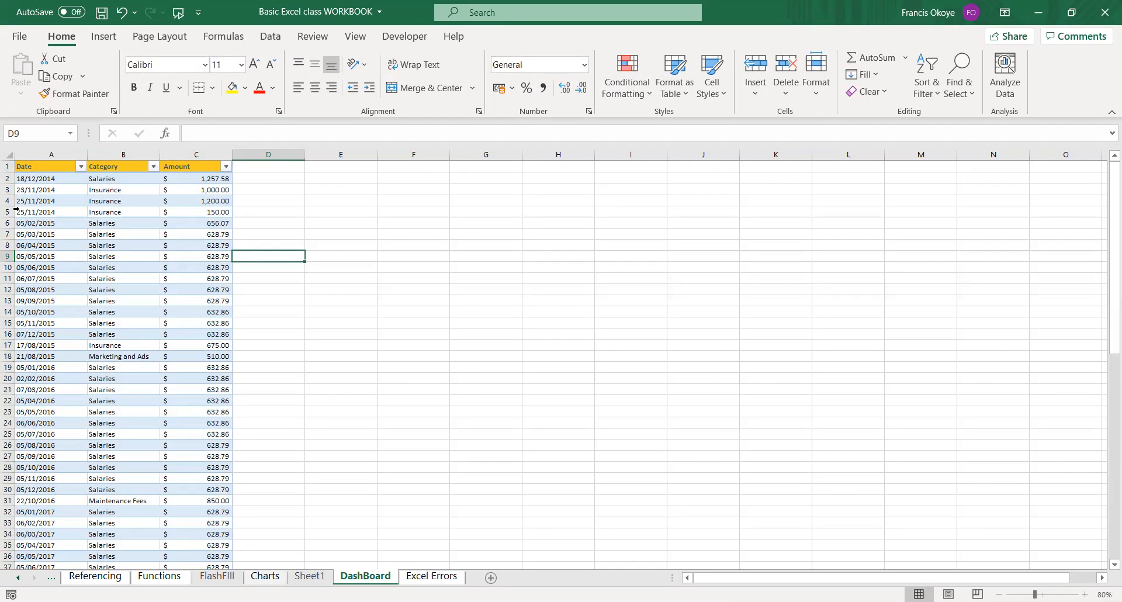
Examine how far the Date and Category columns of the DashBoard table extend, and return to cell A1.
{"action": "left_click", "coordinate": [44, 179]}
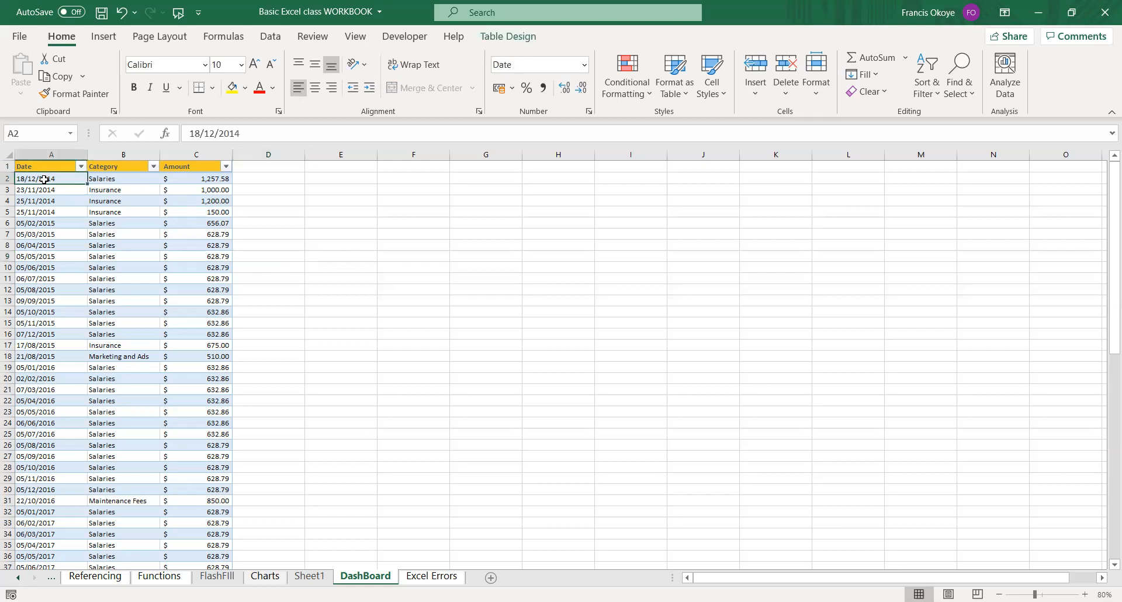
{"action": "key", "text": "F5"}
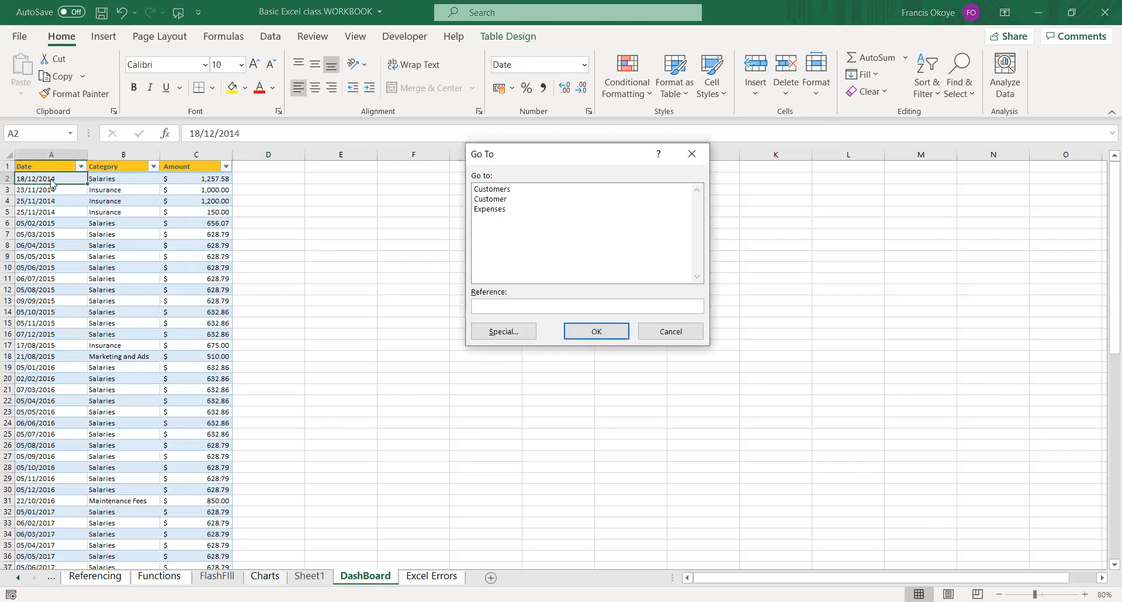
{"action": "left_click", "coordinate": [667, 339]}
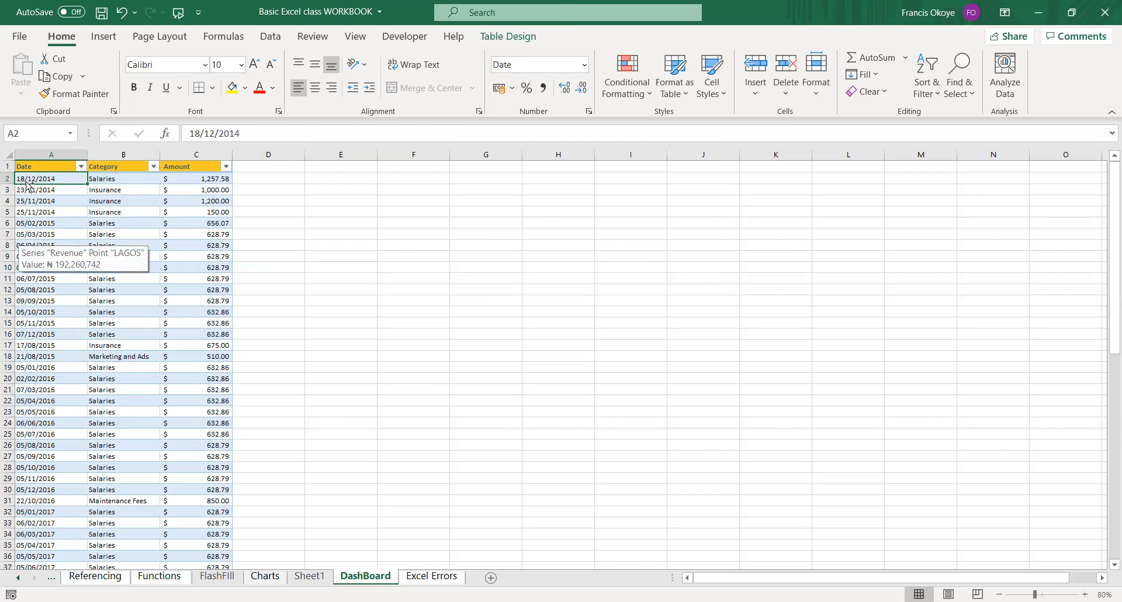
{"action": "key", "text": "ctrl+Down"}
{"action": "key", "text": "ctrl+Up"}
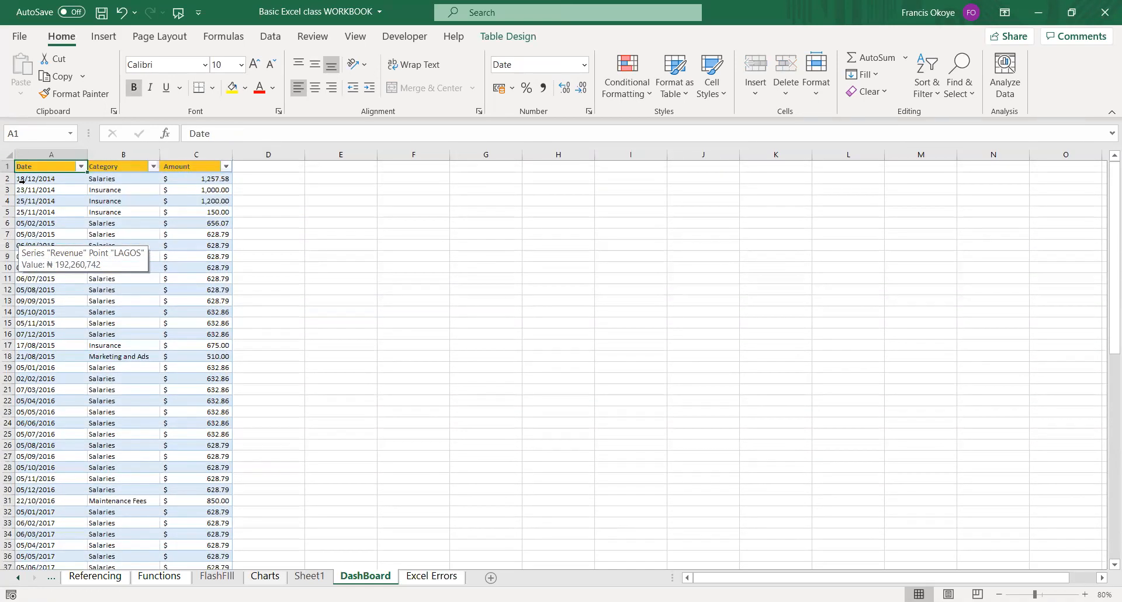
{"action": "key", "text": "ctrl+Down"}
{"action": "key", "text": "ctrl+Up"}
{"action": "key", "text": "Right"}
{"action": "key", "text": "ctrl+Down"}
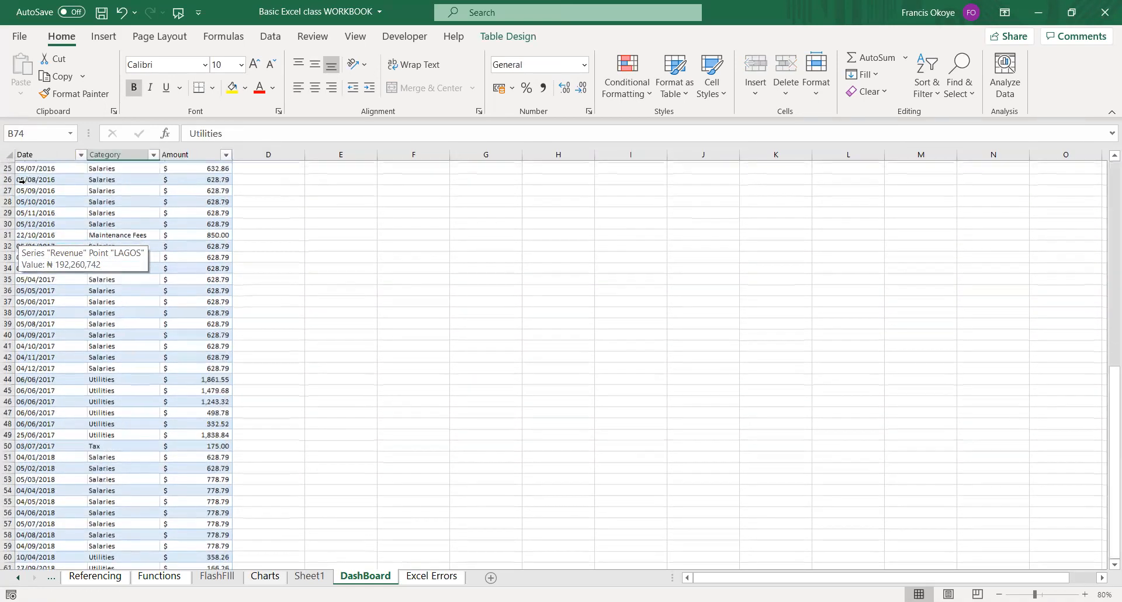
{"action": "key", "text": "ctrl+Up"}
{"action": "key", "text": "Left"}
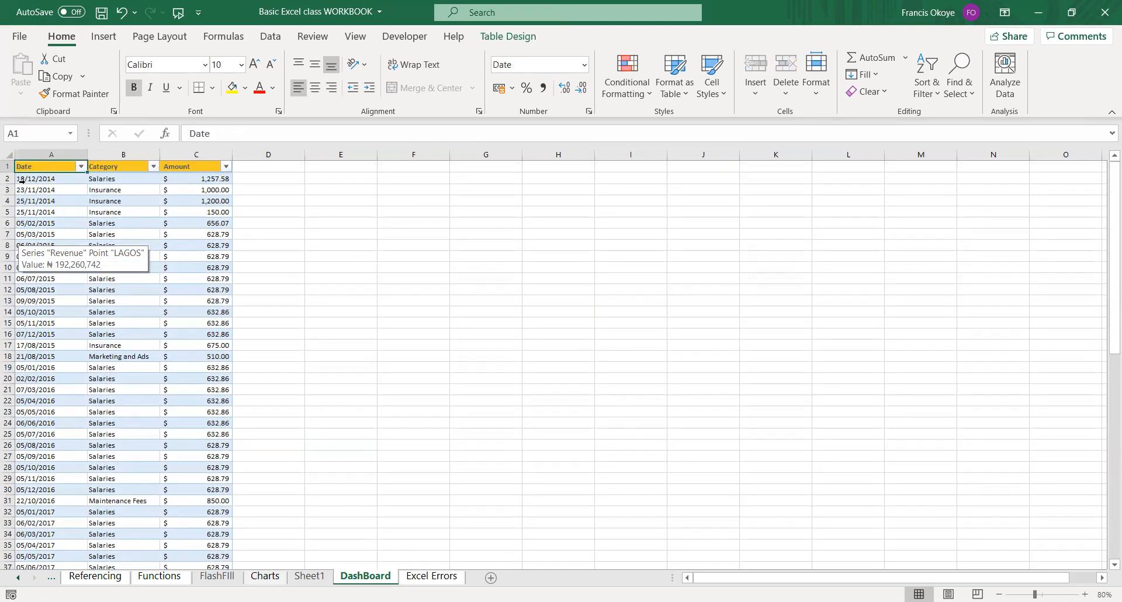
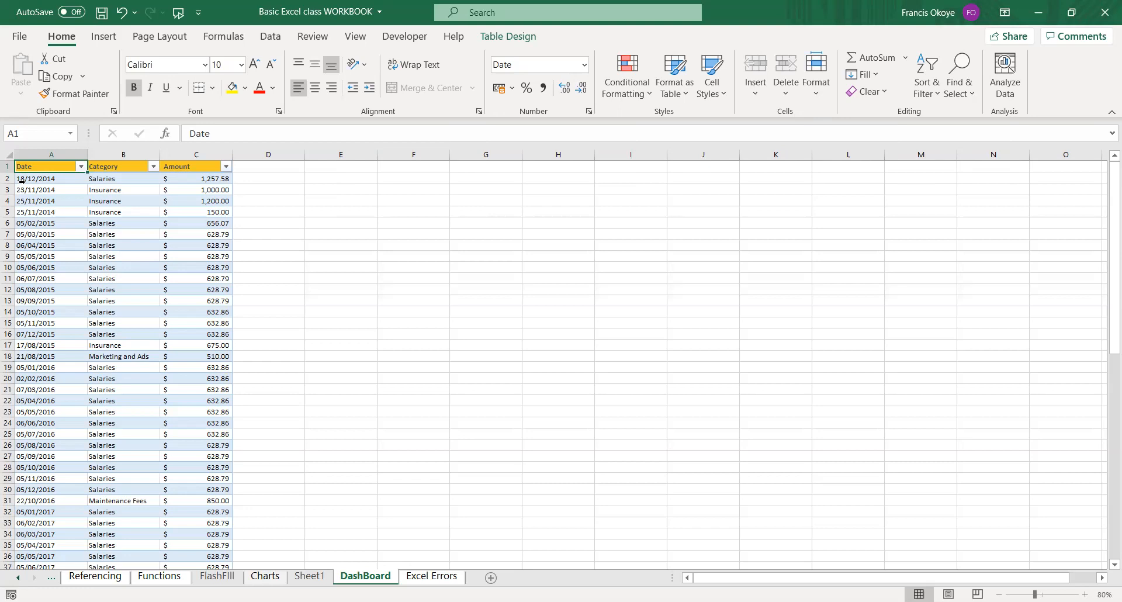
Review the extent of the table on the DashBoard sheet, checking its first and last rows and its Date, Category and Amount columns.
{"action": "key", "text": "ctrl+Down"}
{"action": "key", "text": "ctrl+Up"}
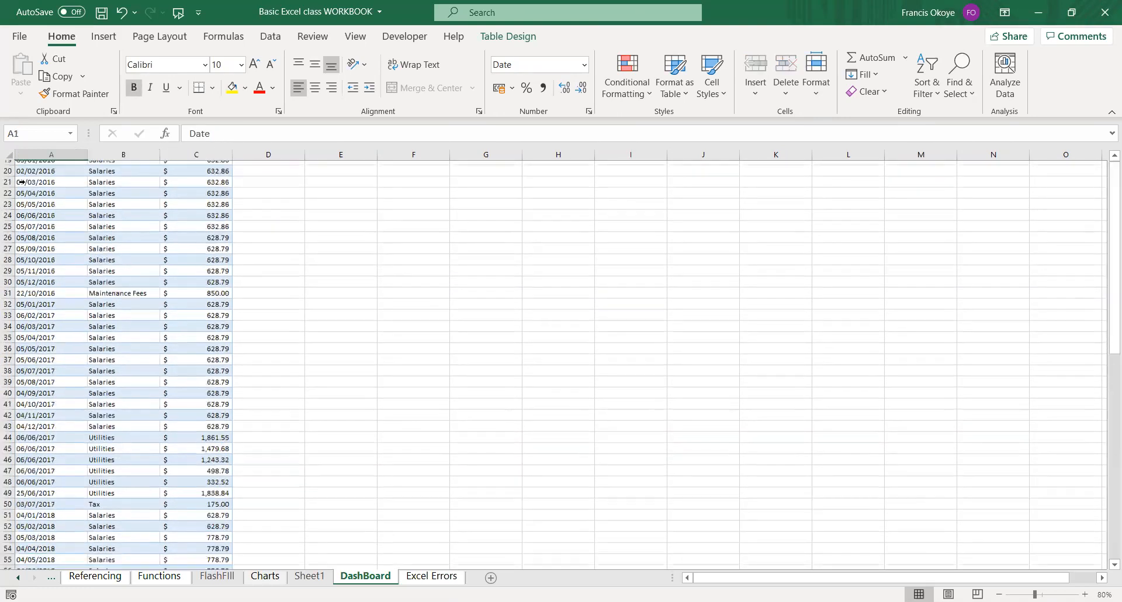
{"action": "key", "text": "ctrl+Right"}
{"action": "key", "text": "ctrl+Left"}
{"action": "scroll", "coordinate": [21, 180], "scroll_direction": "down", "scroll_amount": 5}
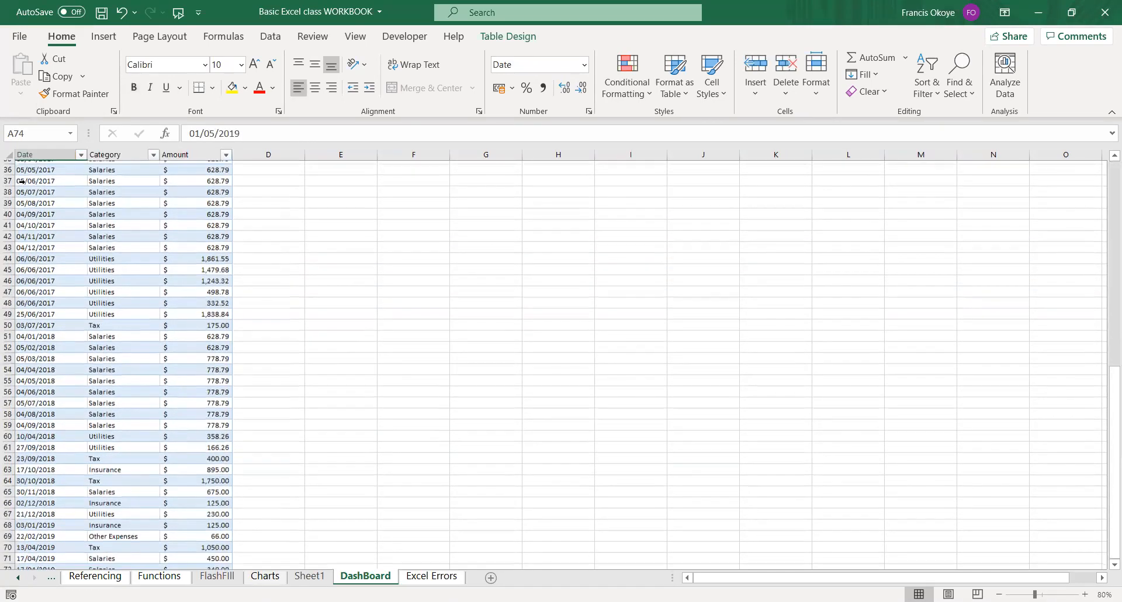
{"action": "scroll", "coordinate": [21, 181], "scroll_direction": "up", "scroll_amount": 5}
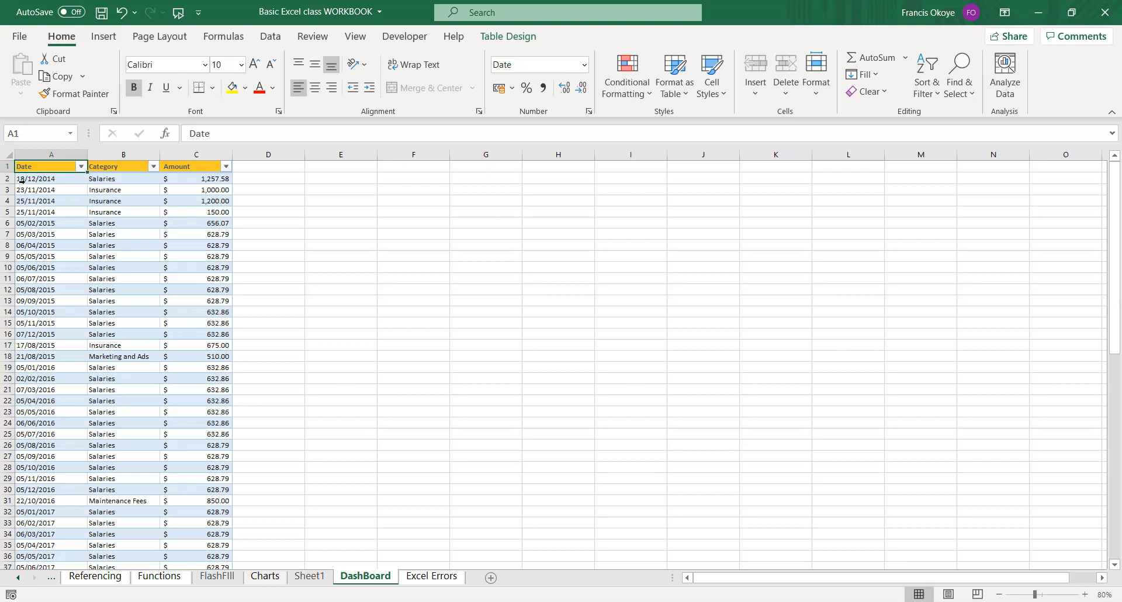
{"action": "left_click", "coordinate": [54, 187]}
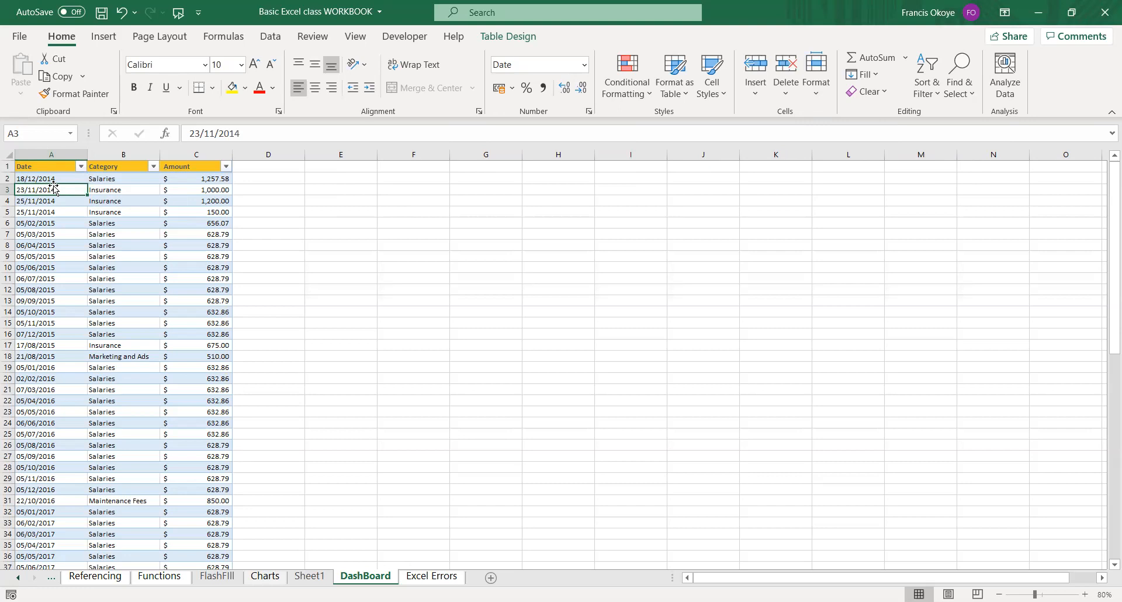
{"action": "key", "text": "Up"}
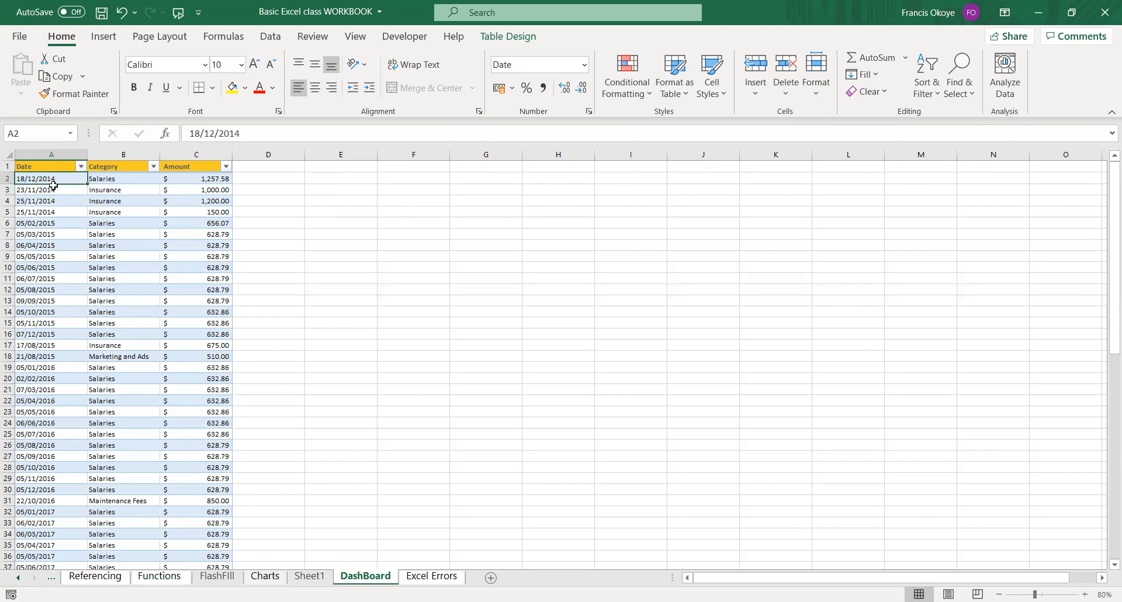
{"action": "key", "text": "Up"}
{"action": "key", "text": "ctrl+Right"}
{"action": "key", "text": "ctrl+Left"}
{"action": "key", "text": "ctrl+Right"}
{"action": "key", "text": "ctrl+Left"}
{"action": "key", "text": "ctrl+Right"}
{"action": "key", "text": "ctrl+Left"}
{"action": "key", "text": "ctrl+Down"}
{"action": "key", "text": "ctrl+Up"}
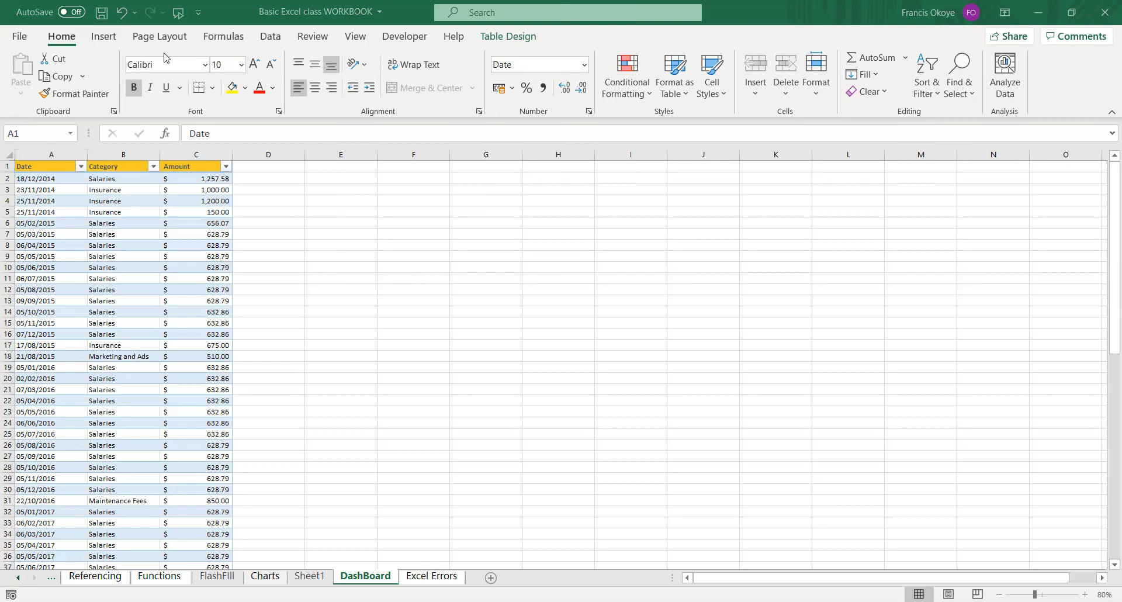
Keep Expenses as the table name and summarize the table with a PivotTable on a new worksheet.
{"action": "left_click", "coordinate": [49, 74]}
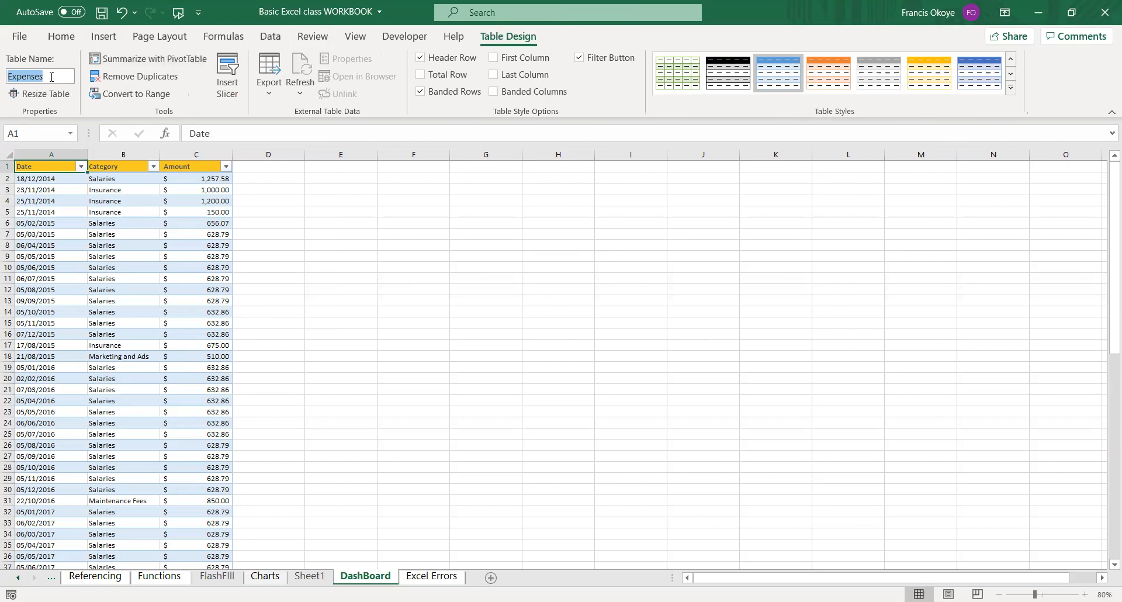
{"action": "key", "text": "Return"}
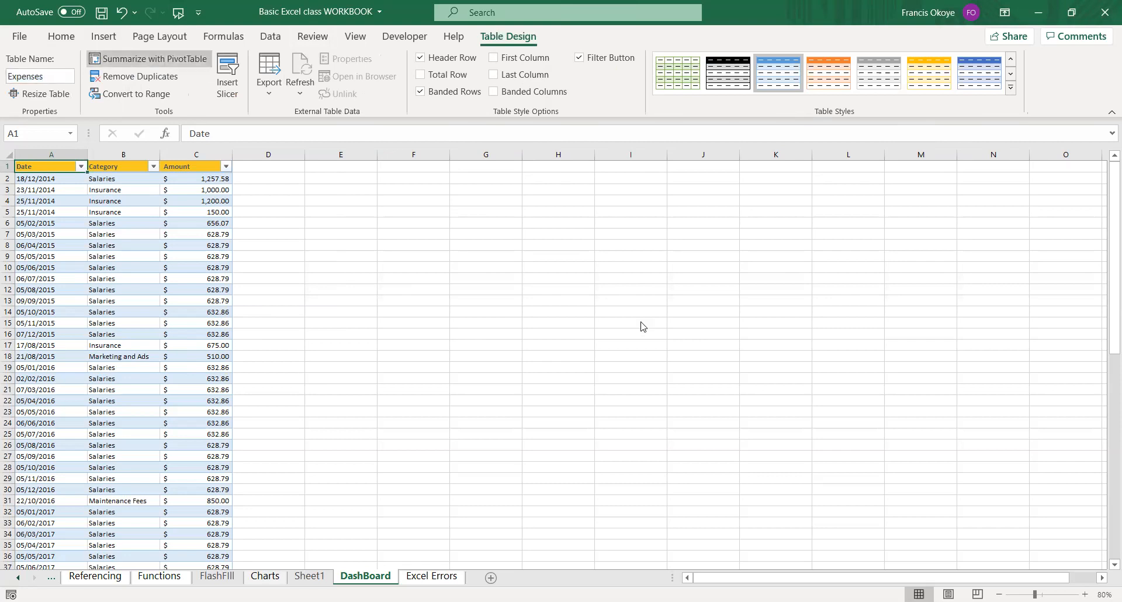
{"action": "left_click", "coordinate": [635, 362]}
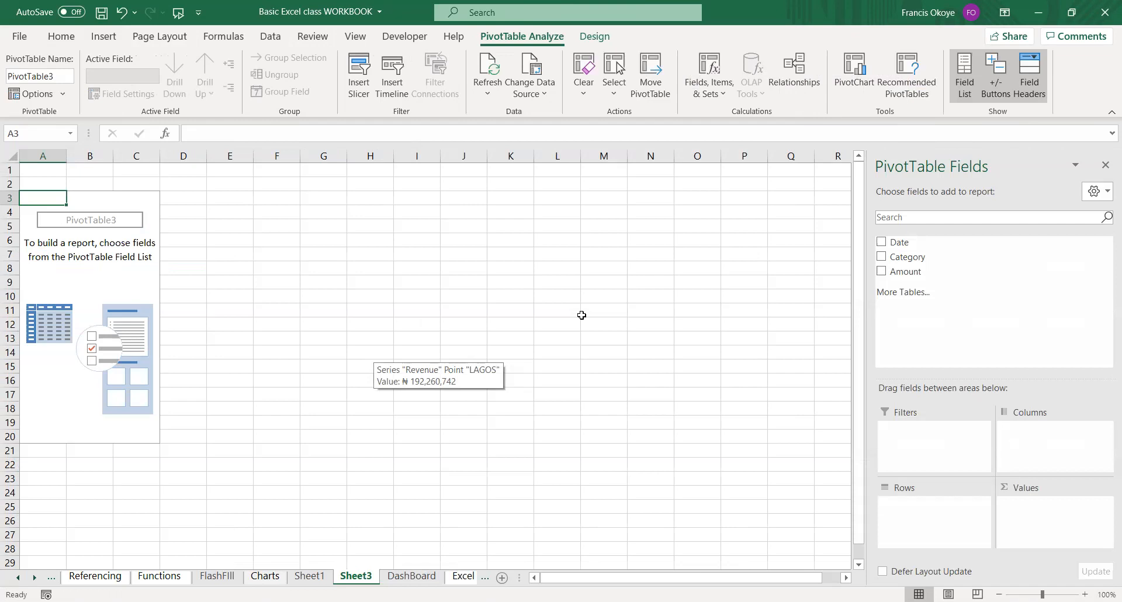
Build the PivotTable with Category as the rows and the sum of Amount as the values.
{"action": "left_click_drag", "start_coordinate": [908, 257], "coordinate": [906, 514]}
{"action": "left_click_drag", "start_coordinate": [888, 274], "coordinate": [1046, 519]}
{"action": "left_click", "coordinate": [235, 294]}
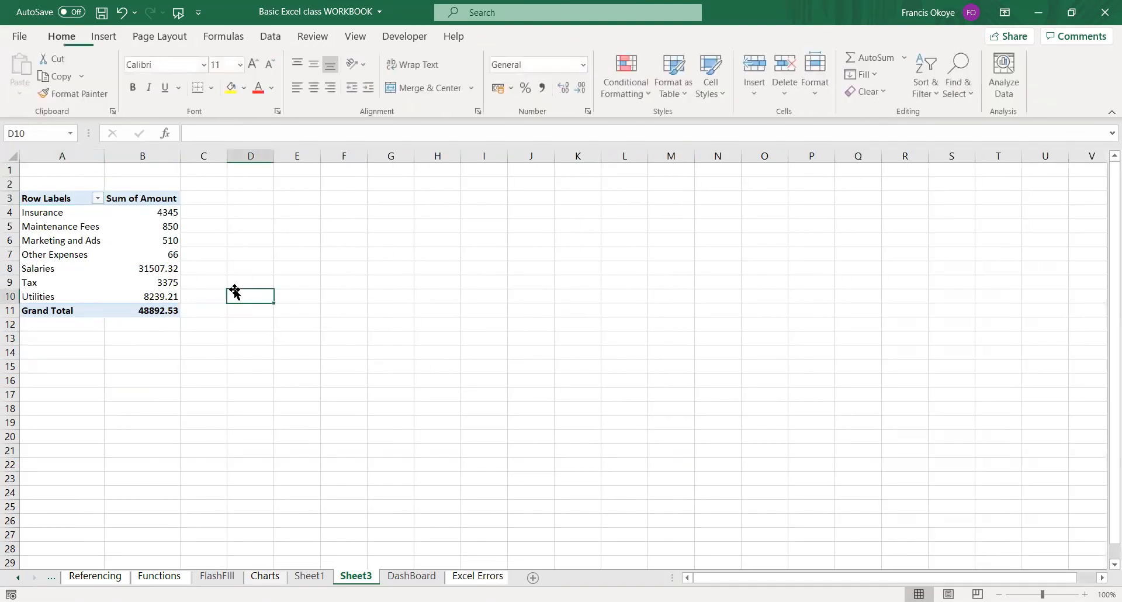
Insert a second PivotTable based on the Expenses table at cell D3 of the existing worksheet Sheet3.
{"action": "left_click", "coordinate": [247, 195]}
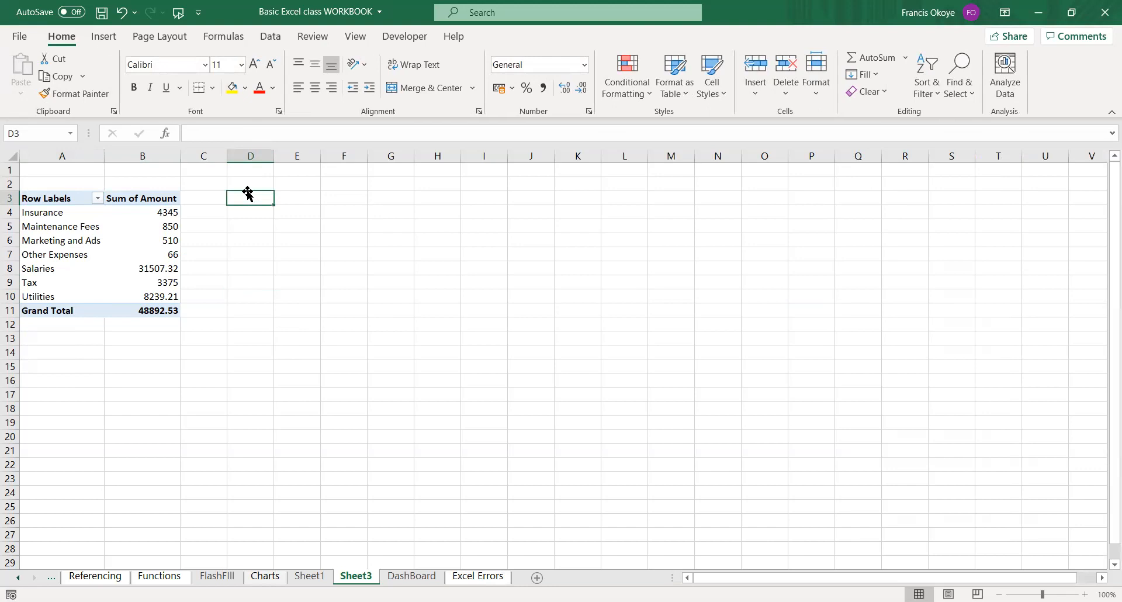
{"action": "left_click", "coordinate": [102, 38]}
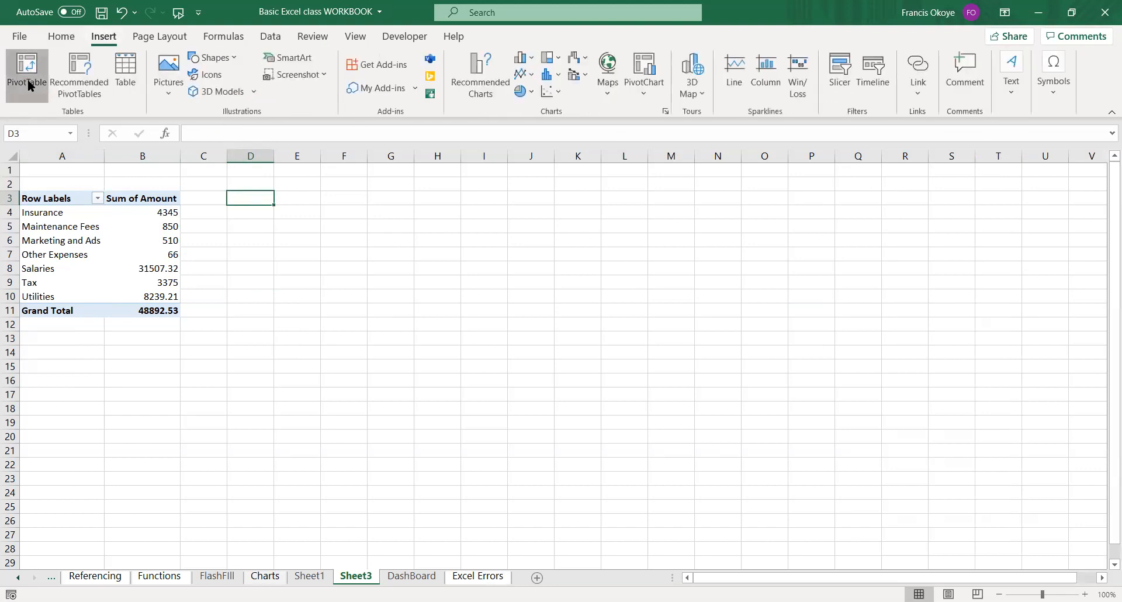
{"action": "left_click", "coordinate": [484, 167]}
{"action": "left_click", "coordinate": [564, 177]}
{"action": "type", "text": "Expenses"}
{"action": "left_click", "coordinate": [631, 358]}
Summarize Amount by year in the D3 PivotTable, removing Quarters and Date from the rows so only Years is left.
{"action": "left_click_drag", "start_coordinate": [906, 358], "coordinate": [921, 526]}
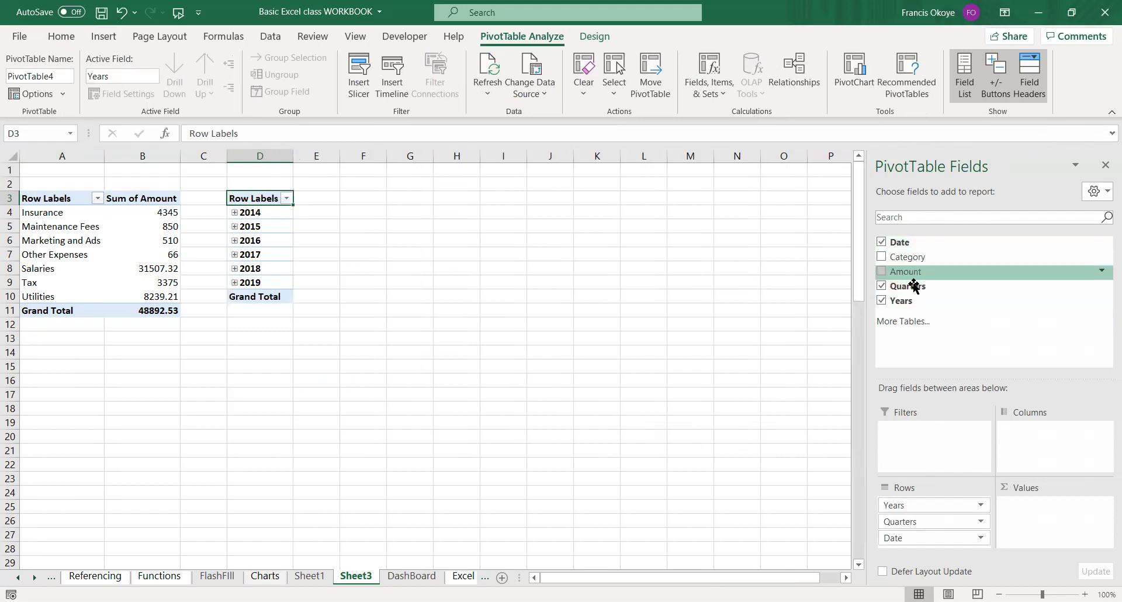
{"action": "left_click_drag", "start_coordinate": [909, 278], "coordinate": [1032, 523]}
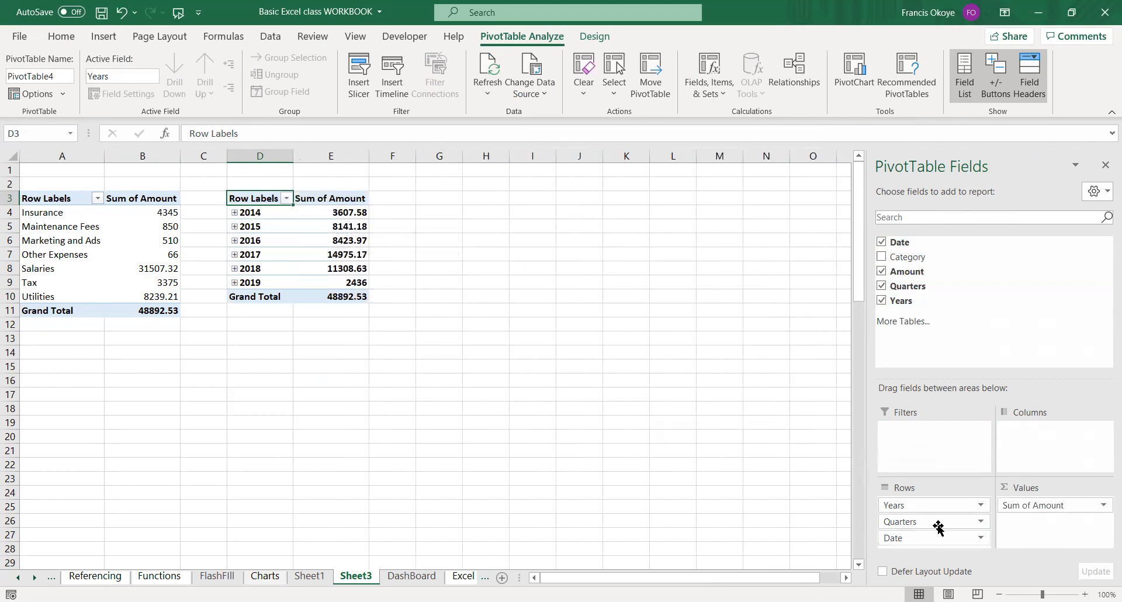
{"action": "left_click_drag", "start_coordinate": [939, 541], "coordinate": [696, 507]}
{"action": "left_click_drag", "start_coordinate": [895, 519], "coordinate": [520, 486]}
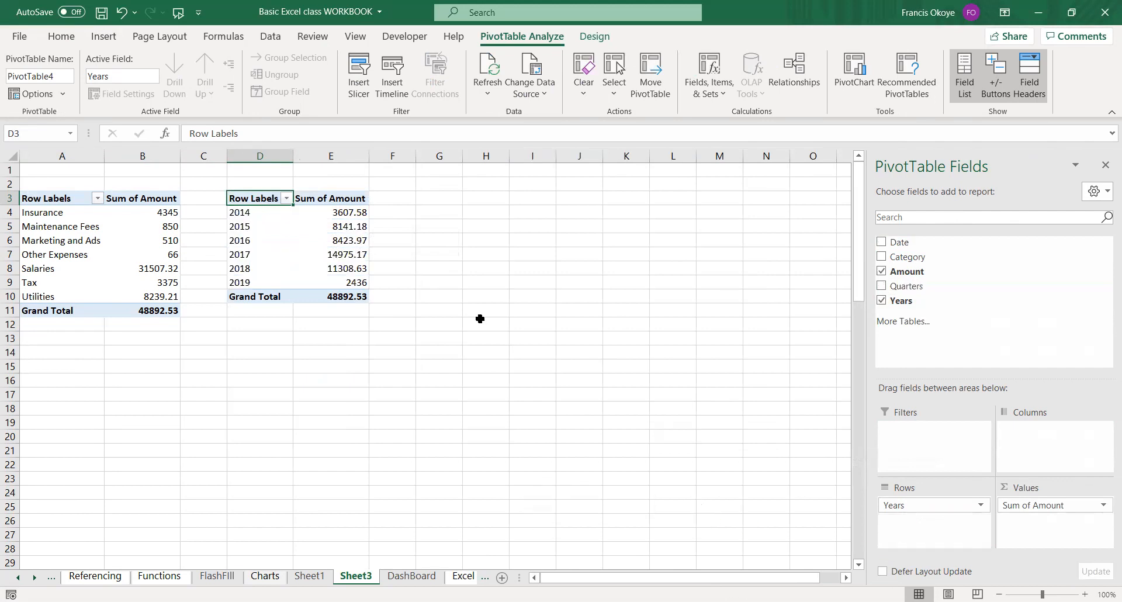
{"action": "left_click", "coordinate": [437, 198]}
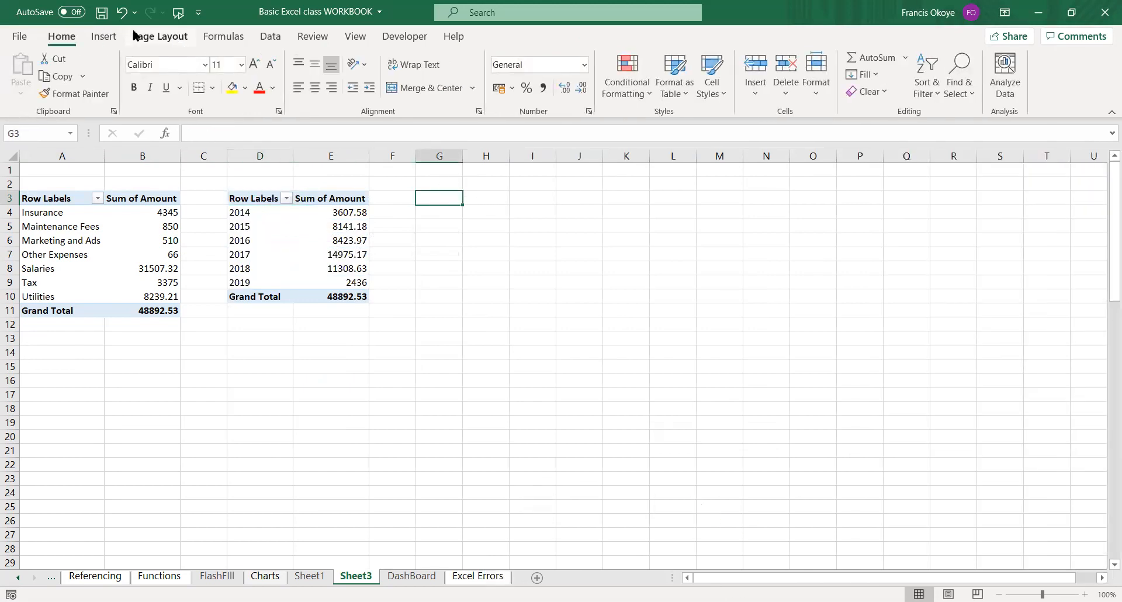
{"action": "left_click", "coordinate": [117, 40]}
{"action": "left_click", "coordinate": [100, 88]}
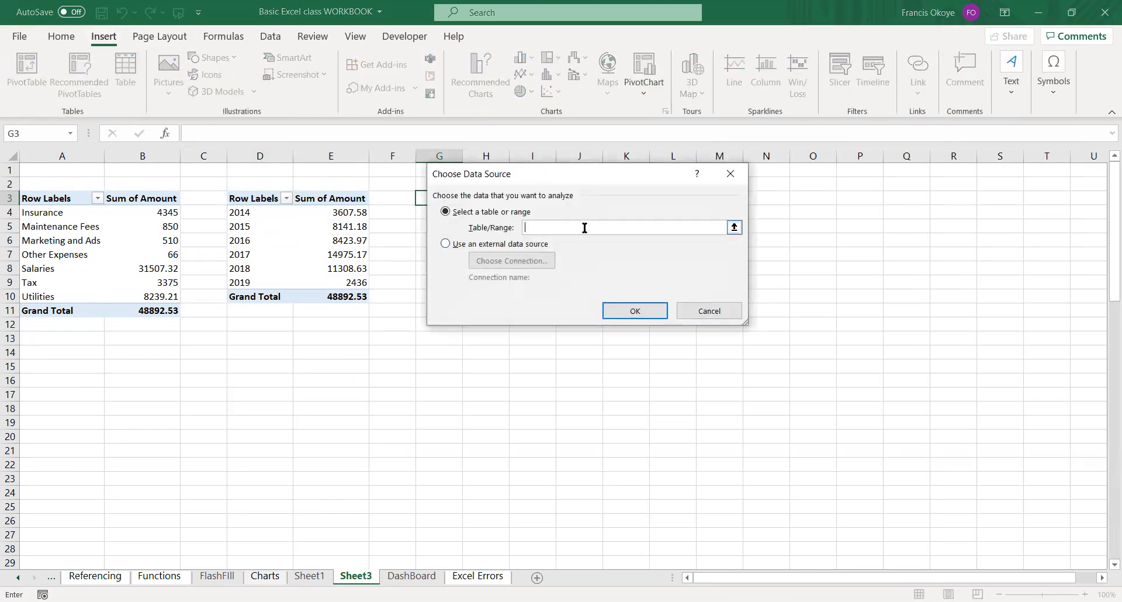
{"action": "type", "text": "Exce"}
{"action": "key", "text": "Escape"}
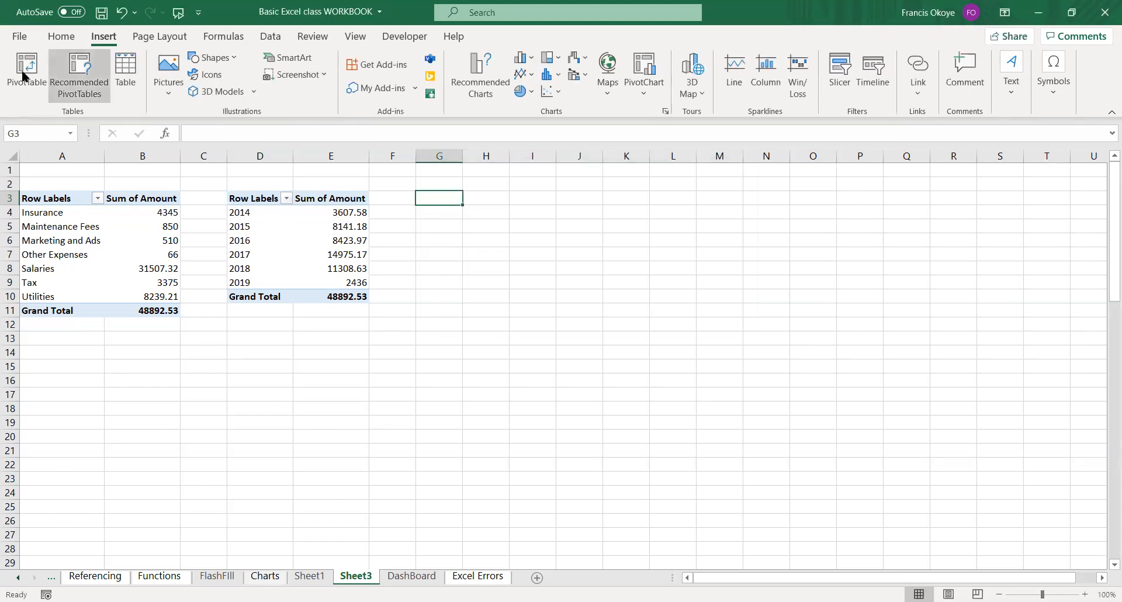
Insert a third PivotTable based on the Expenses table at cell G3 of the existing worksheet.
{"action": "left_click", "coordinate": [16, 81]}
{"action": "left_click", "coordinate": [445, 162]}
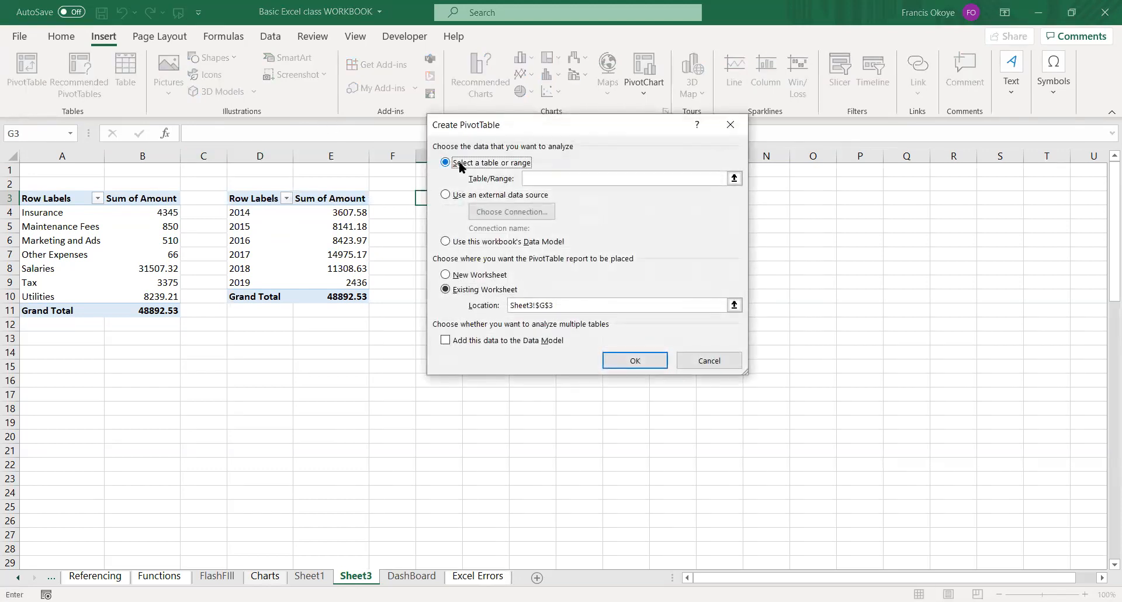
{"action": "left_click", "coordinate": [544, 175]}
{"action": "type", "text": "Ex"}
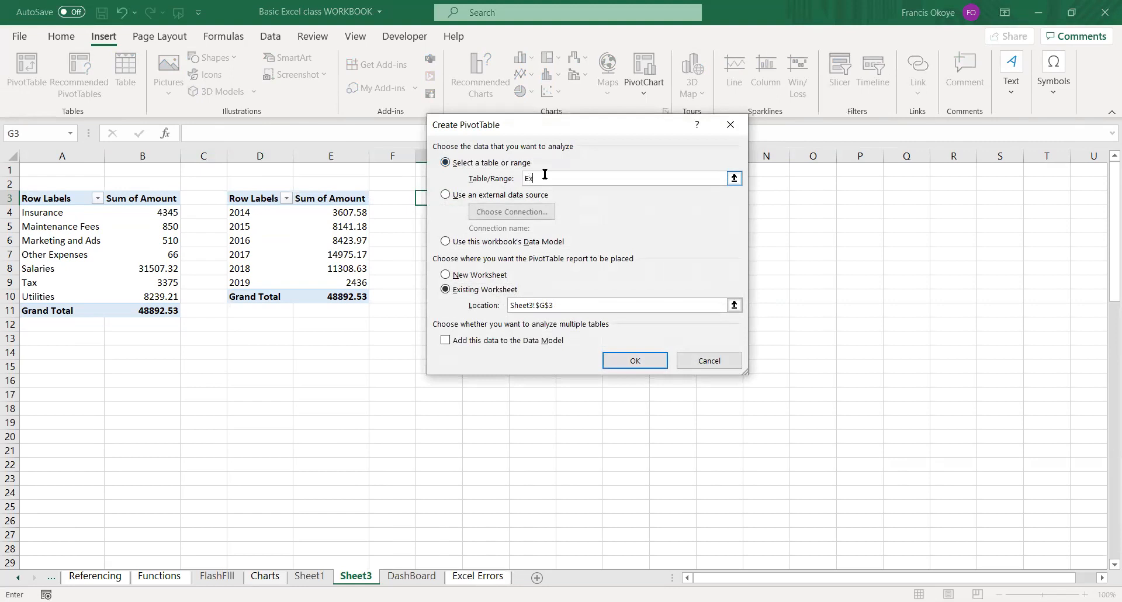
{"action": "type", "text": "penses"}
{"action": "left_click", "coordinate": [634, 360]}
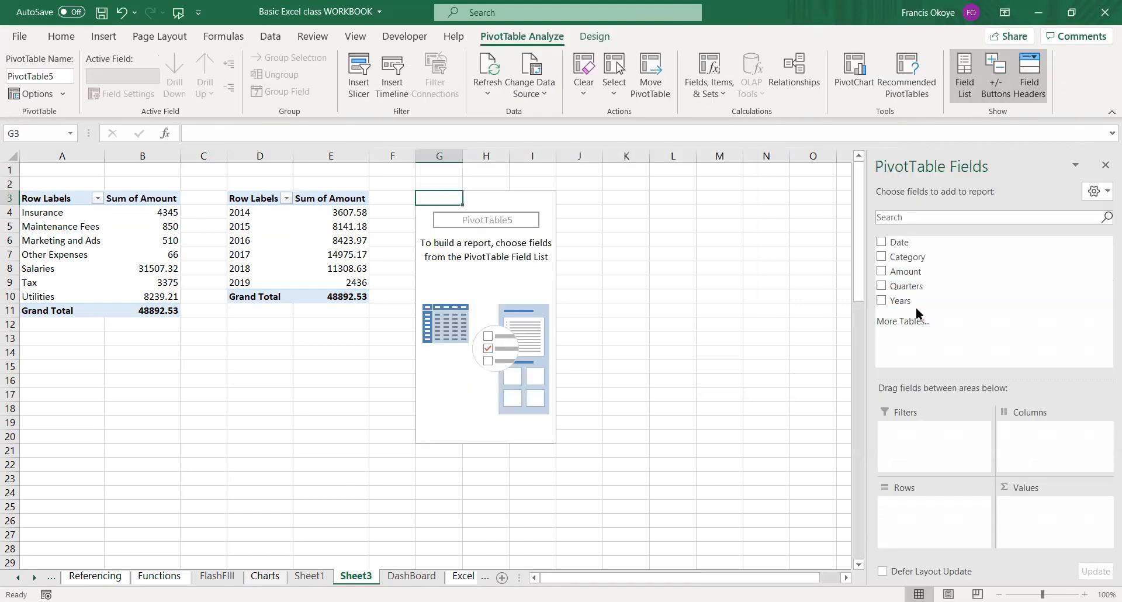
Set the G3 PivotTable to Quarters as rows and the sum of Amount as values, removing the mistakenly added Years value.
{"action": "left_click_drag", "start_coordinate": [927, 291], "coordinate": [918, 526]}
{"action": "left_click_drag", "start_coordinate": [920, 299], "coordinate": [1052, 520]}
{"action": "left_click", "coordinate": [606, 365]}
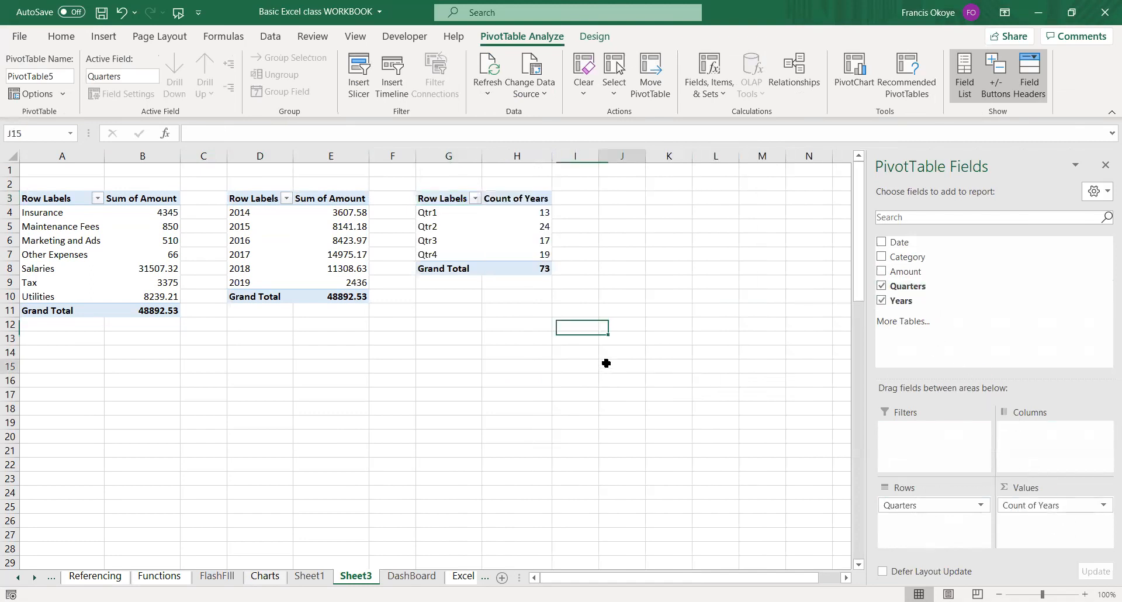
{"action": "left_click", "coordinate": [545, 211]}
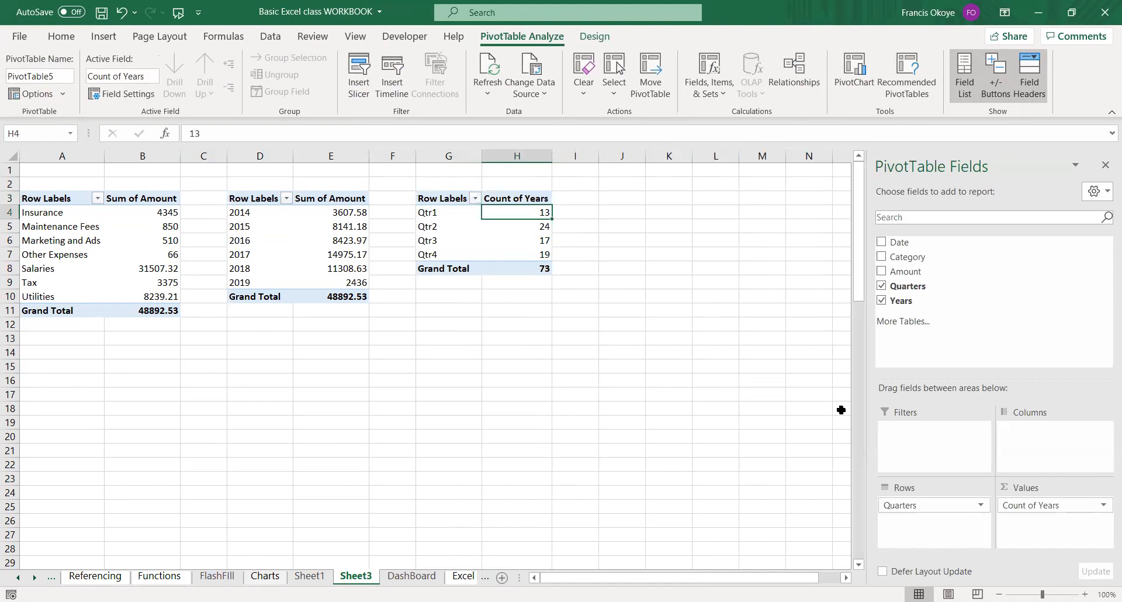
{"action": "left_click_drag", "start_coordinate": [1050, 508], "coordinate": [553, 269]}
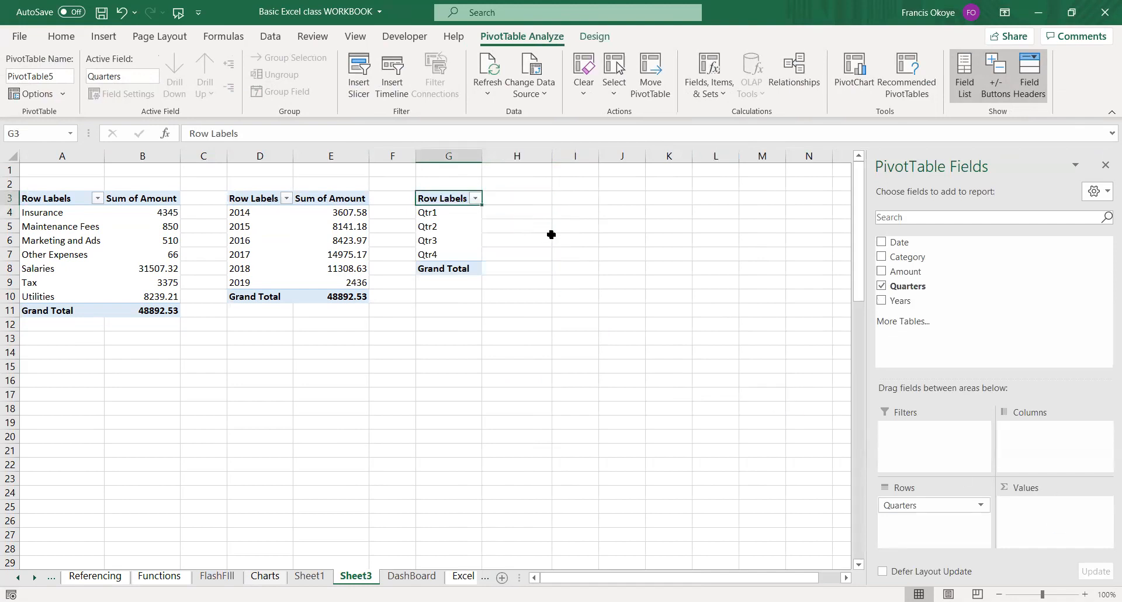
{"action": "left_click_drag", "start_coordinate": [904, 272], "coordinate": [1037, 506]}
{"action": "left_click", "coordinate": [633, 366]}
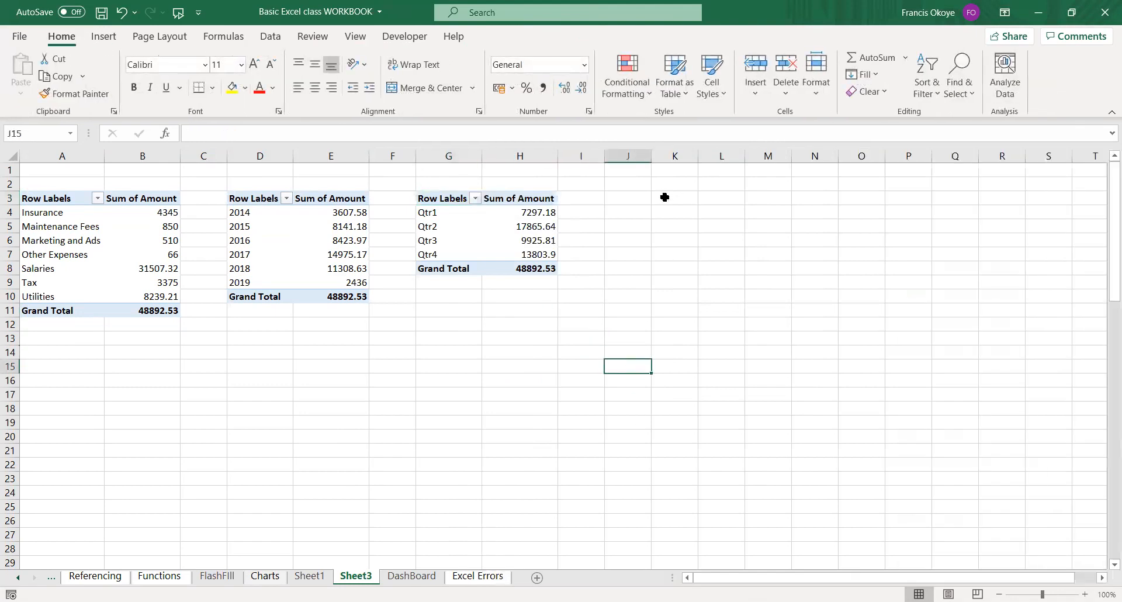
Select empty cell J3 beside the quarterly PivotTable as the location for another PivotTable.
{"action": "left_click", "coordinate": [619, 197]}
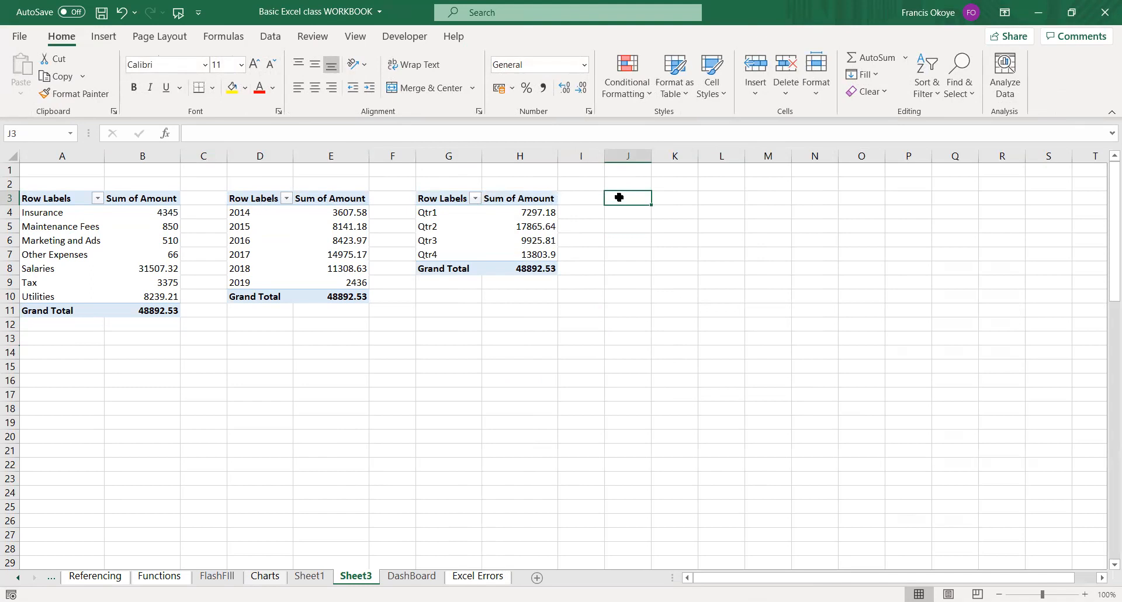
{"action": "left_click", "coordinate": [432, 215]}
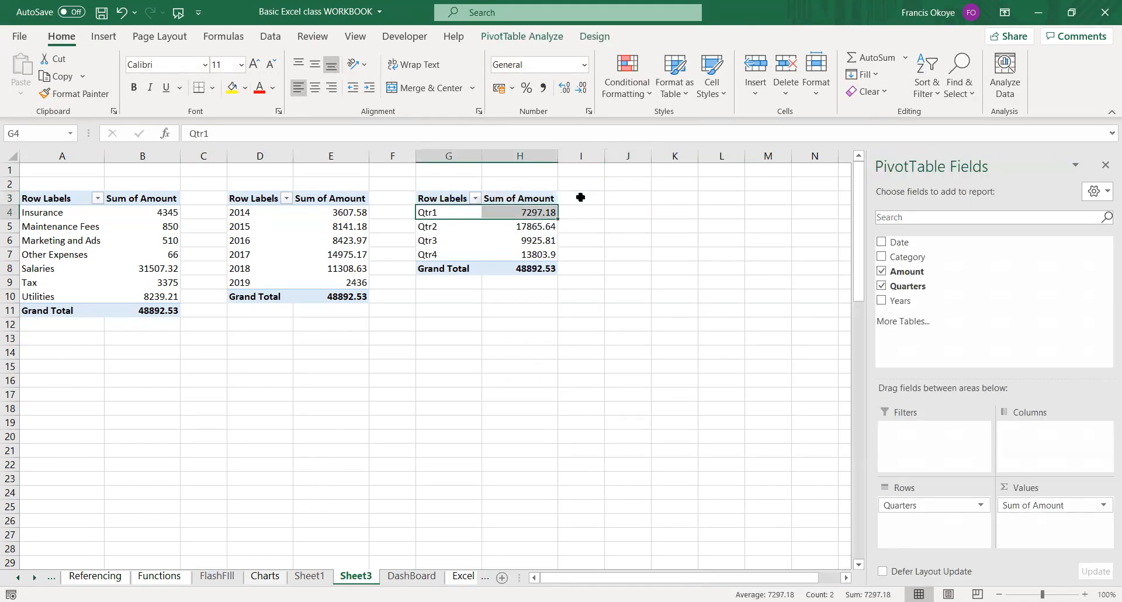
{"action": "left_click", "coordinate": [581, 198]}
{"action": "left_click", "coordinate": [620, 201]}
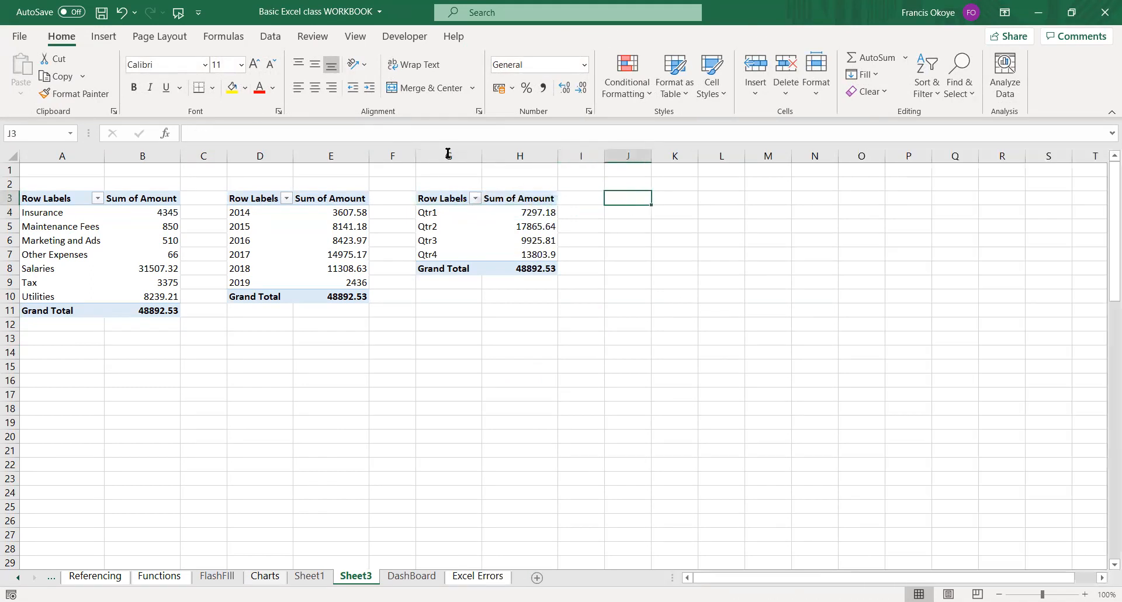
{"action": "left_click", "coordinate": [105, 39]}
{"action": "left_click", "coordinate": [85, 85]}
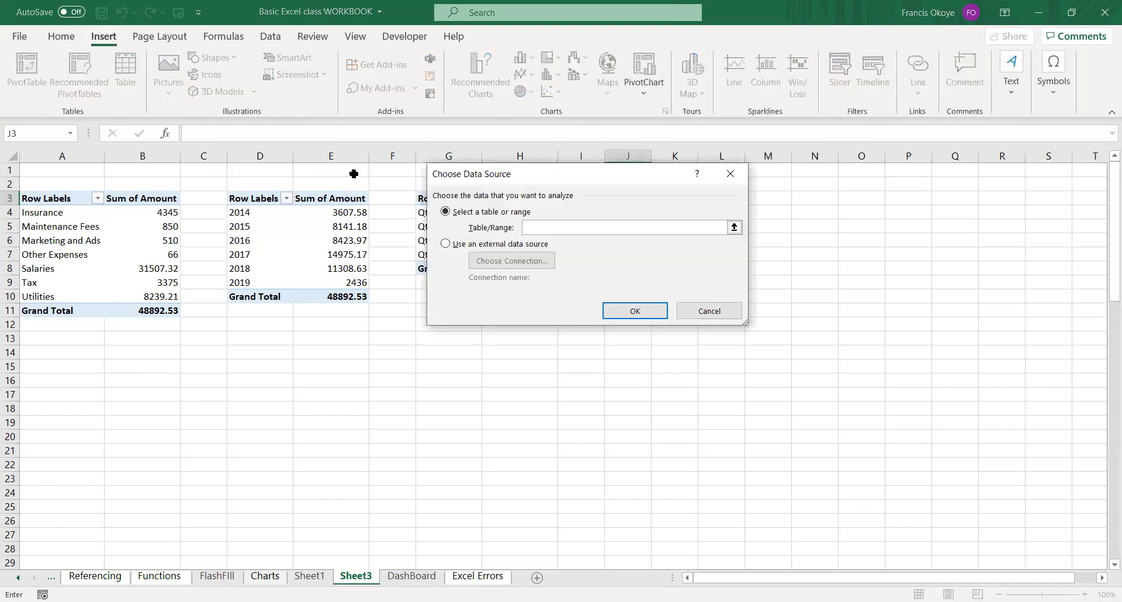
{"action": "left_click", "coordinate": [691, 306]}
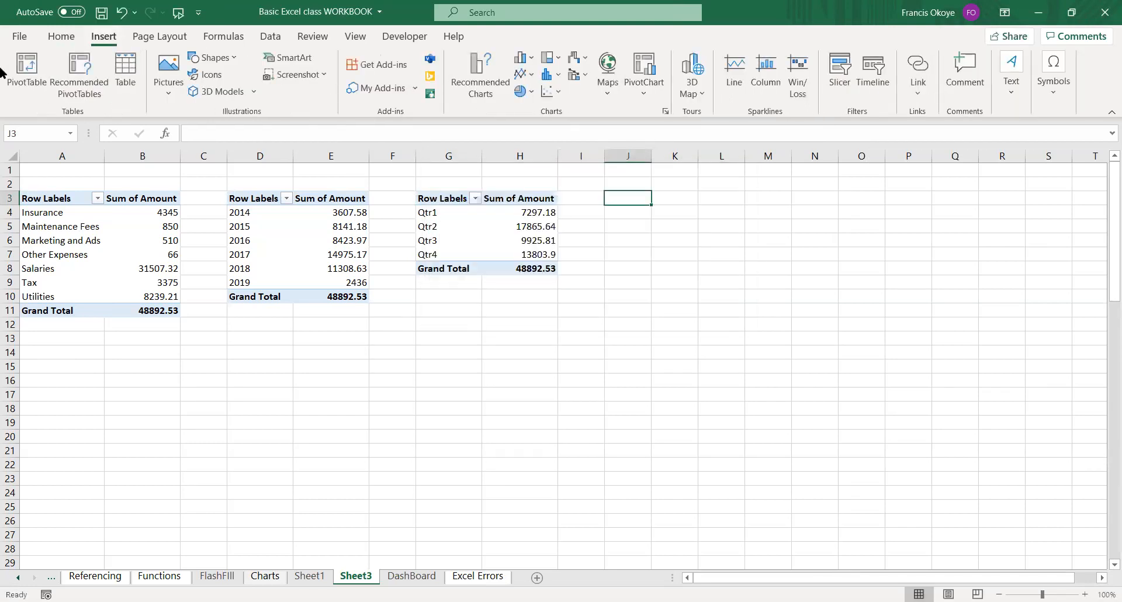
Insert a fourth PivotTable based on the Expenses table at cell J3 of the existing worksheet.
{"action": "left_click", "coordinate": [21, 78]}
{"action": "left_click", "coordinate": [468, 162]}
{"action": "type", "text": "Ex"}
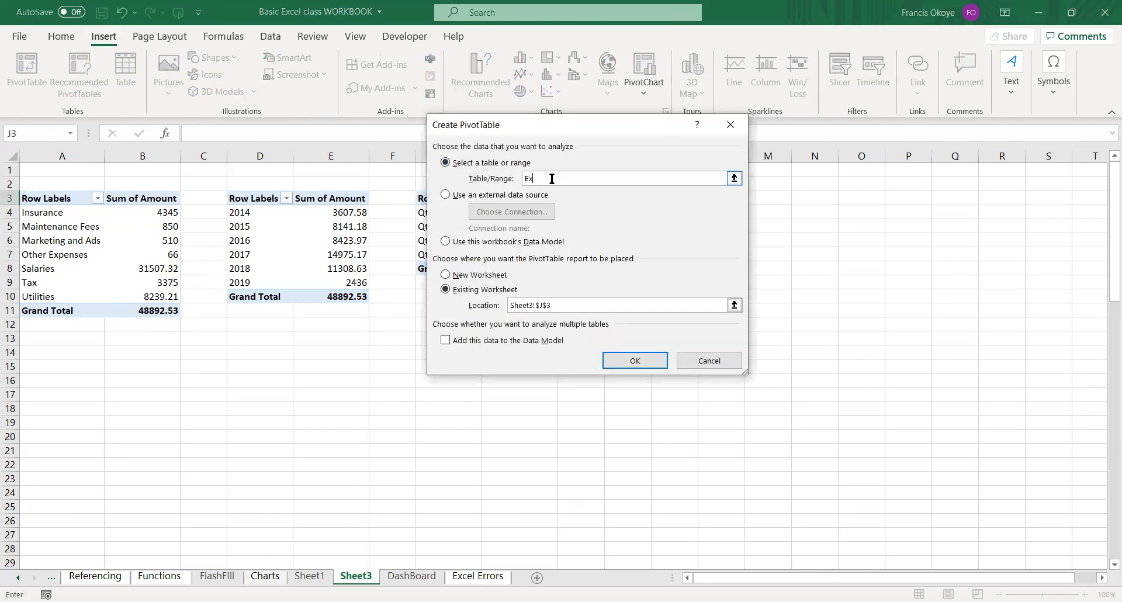
{"action": "type", "text": "penses"}
{"action": "key", "text": "Return"}
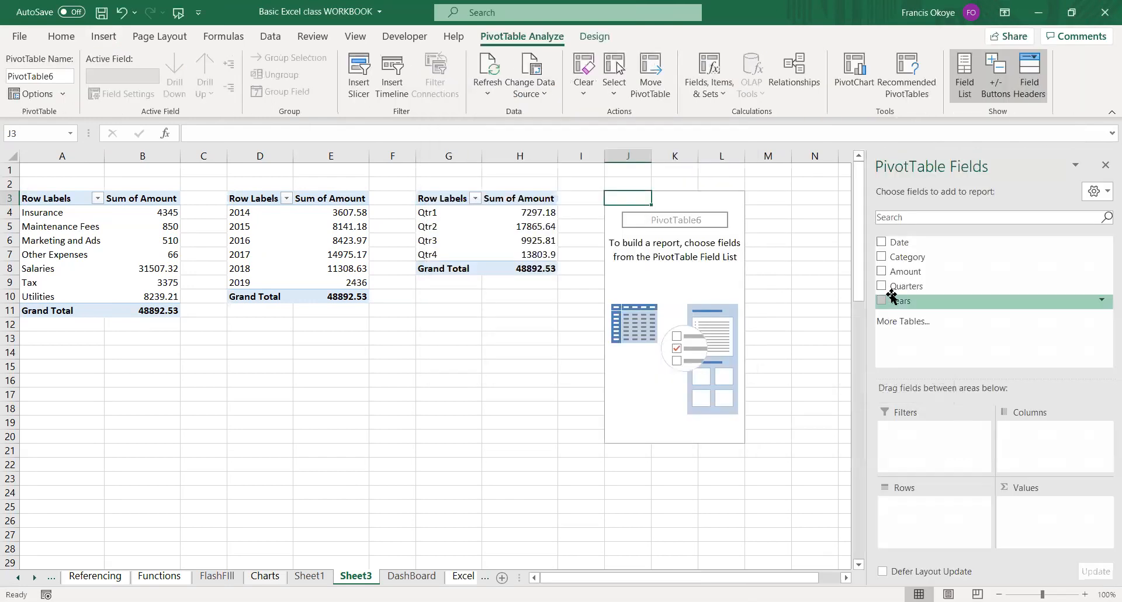
Summarize Amount by month in the J3 PivotTable, with only Date in the rows and the sum of Amount as values.
{"action": "left_click_drag", "start_coordinate": [921, 246], "coordinate": [677, 503]}
{"action": "left_click_drag", "start_coordinate": [894, 505], "coordinate": [647, 521]}
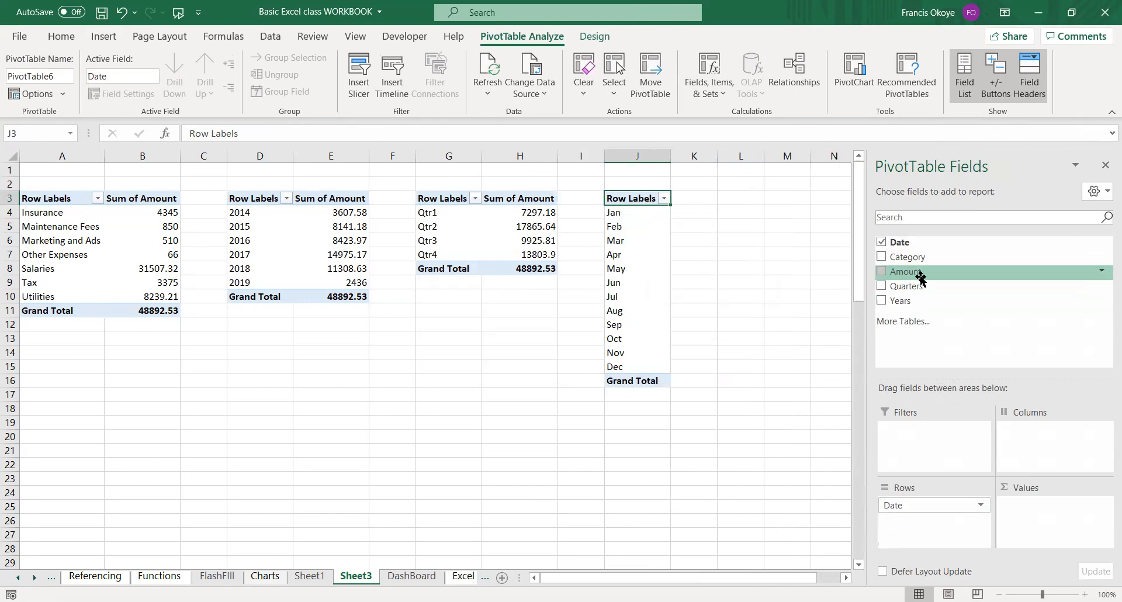
{"action": "left_click_drag", "start_coordinate": [927, 272], "coordinate": [1050, 520]}
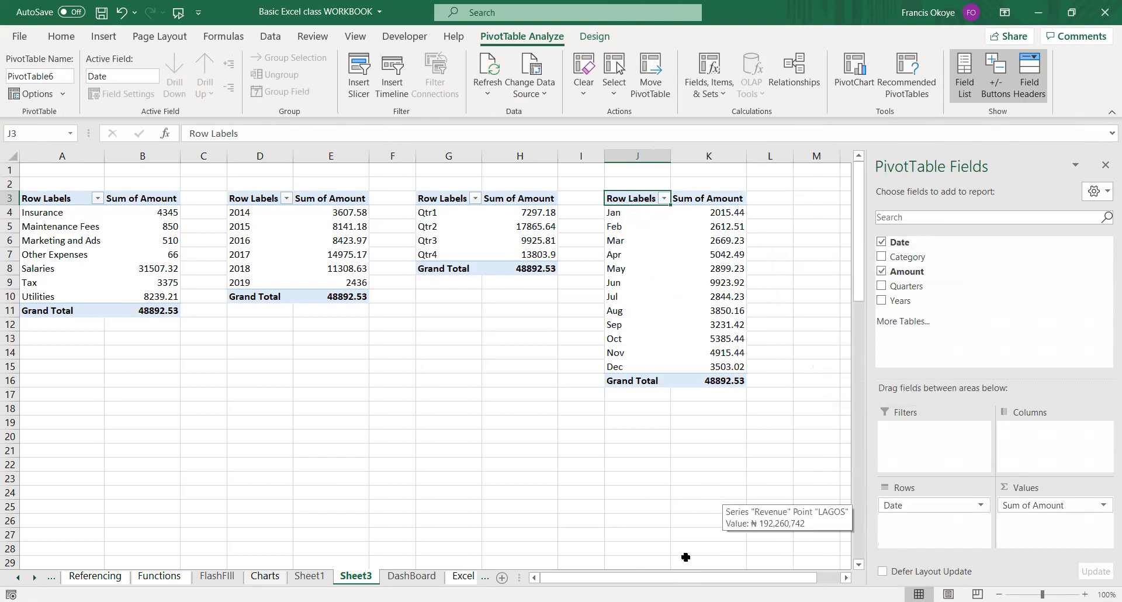
{"action": "left_click_drag", "start_coordinate": [684, 579], "coordinate": [696, 579]}
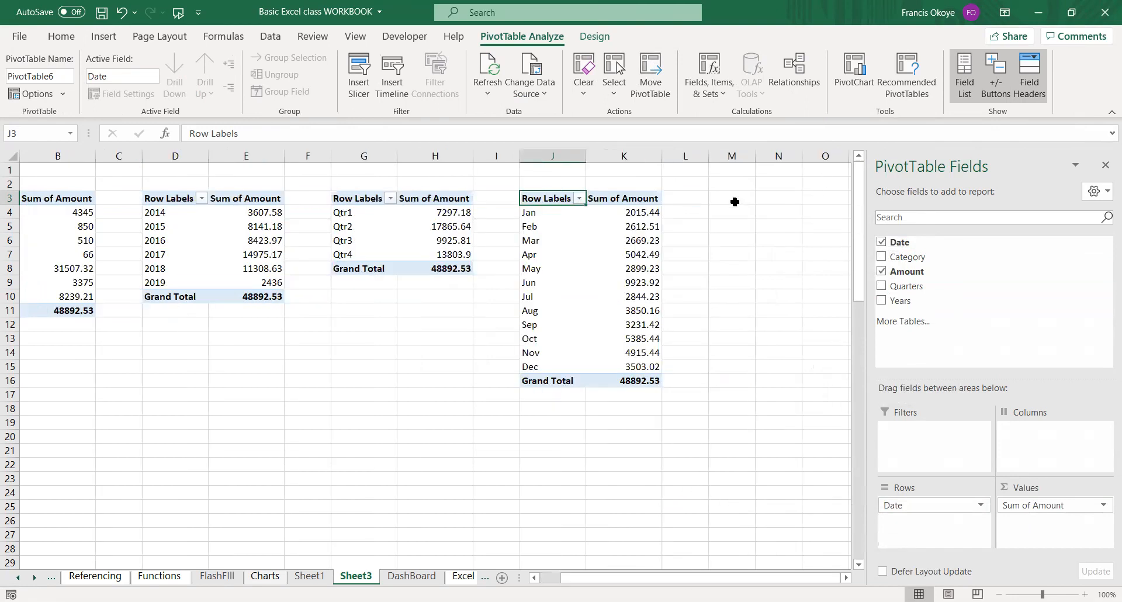
Insert a fifth PivotTable based on the Expenses table at cell M3 of the existing worksheet.
{"action": "left_click", "coordinate": [728, 198]}
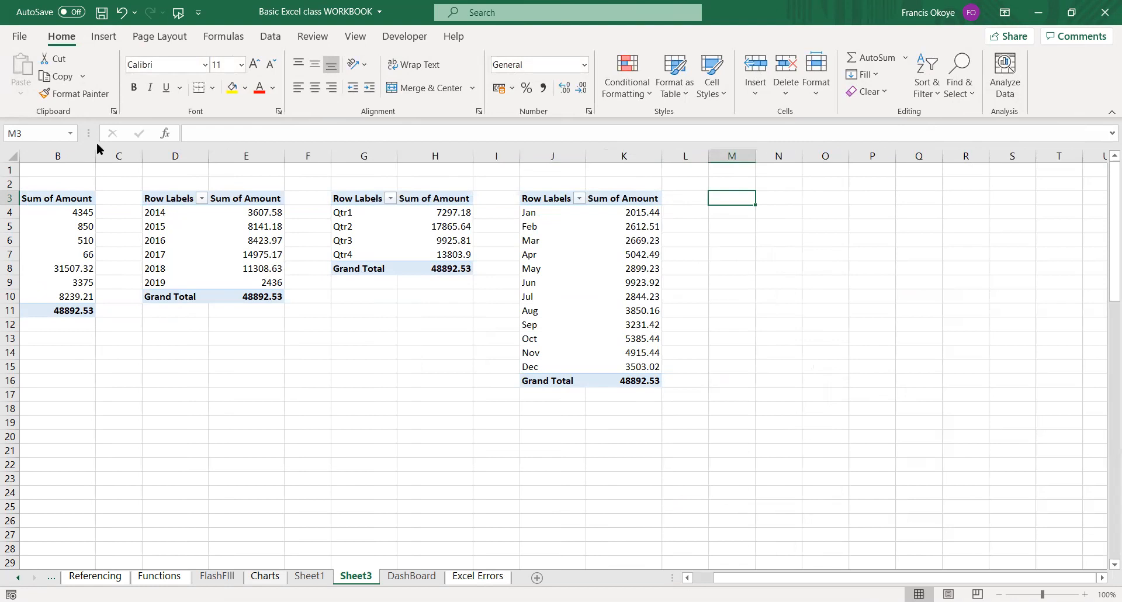
{"action": "left_click", "coordinate": [103, 36]}
{"action": "left_click", "coordinate": [26, 72]}
{"action": "left_click", "coordinate": [446, 163]}
{"action": "type", "text": "Expenses"}
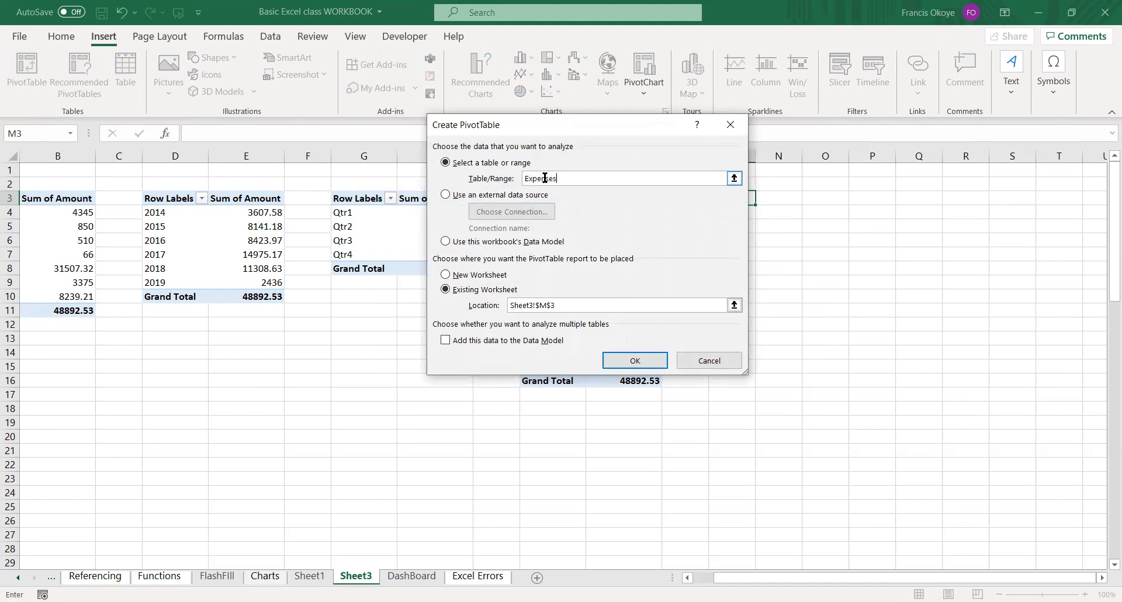
{"action": "left_click", "coordinate": [637, 359]}
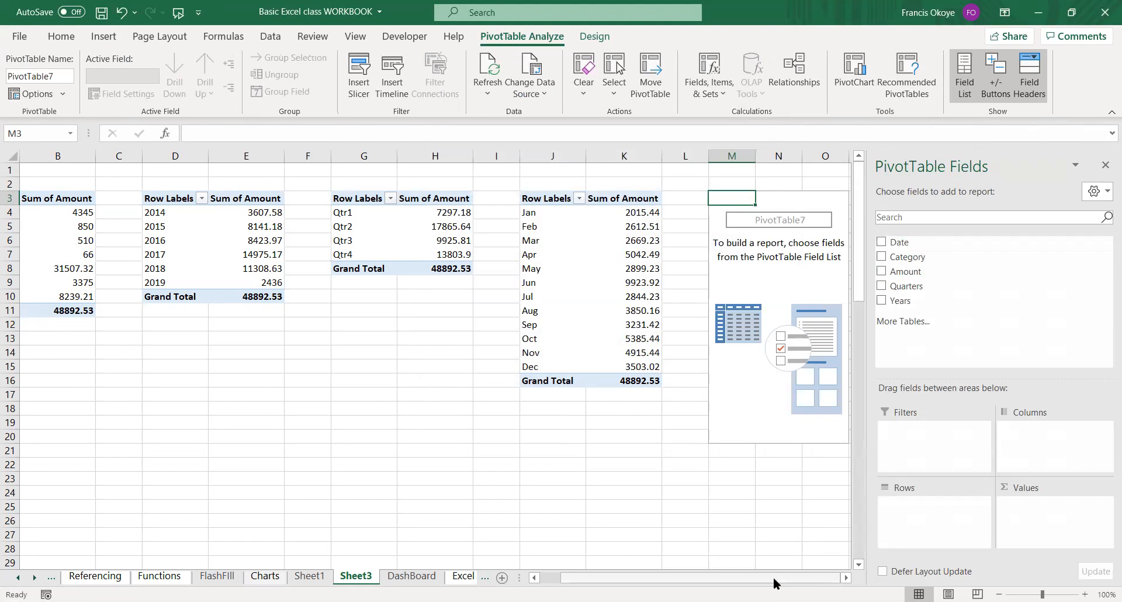
Try Category as rows and Count of Category as values in the M3 PivotTable, and remove both fields again.
{"action": "scroll", "coordinate": [692, 578], "scroll_direction": "left", "scroll_amount": 1}
{"action": "left_click_drag", "start_coordinate": [694, 576], "coordinate": [877, 535]}
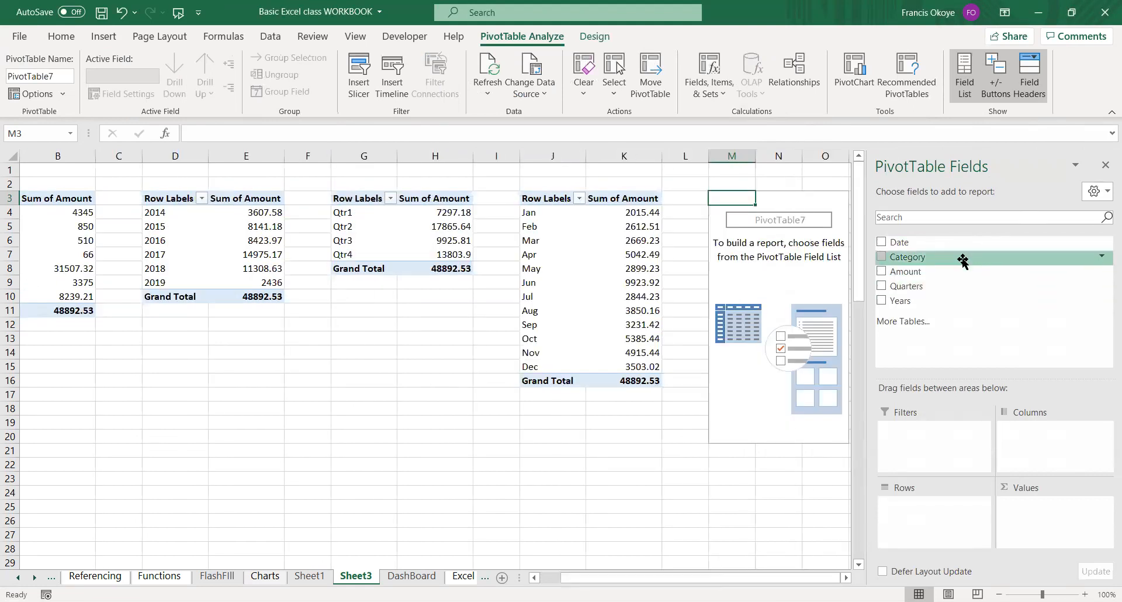
{"action": "left_click_drag", "start_coordinate": [963, 261], "coordinate": [929, 509]}
{"action": "left_click_drag", "start_coordinate": [910, 259], "coordinate": [1037, 508]}
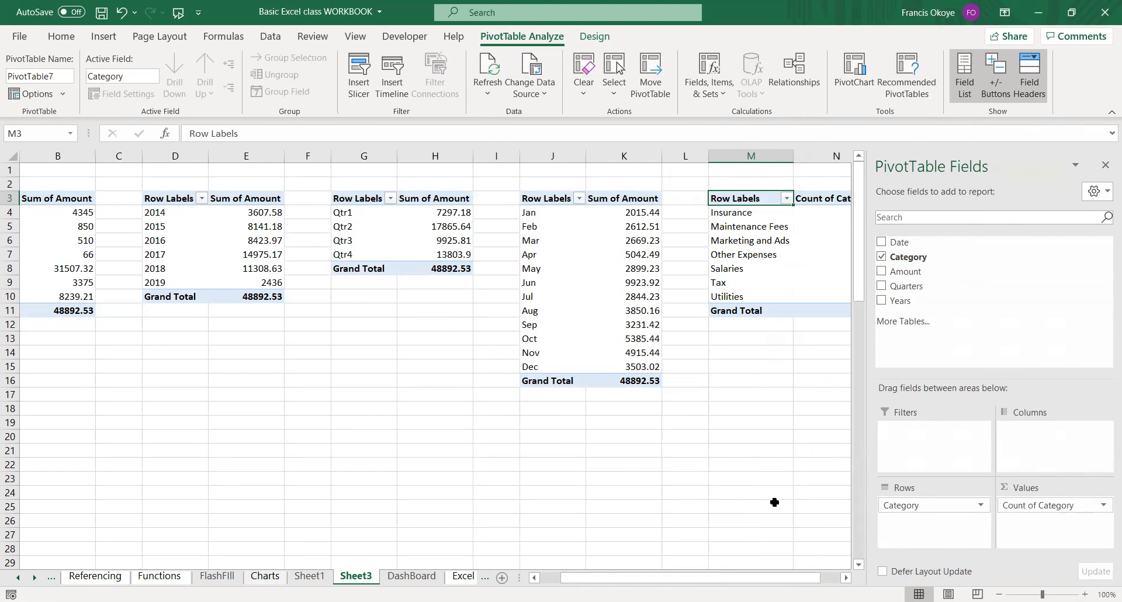
{"action": "left_click_drag", "start_coordinate": [722, 579], "coordinate": [676, 476]}
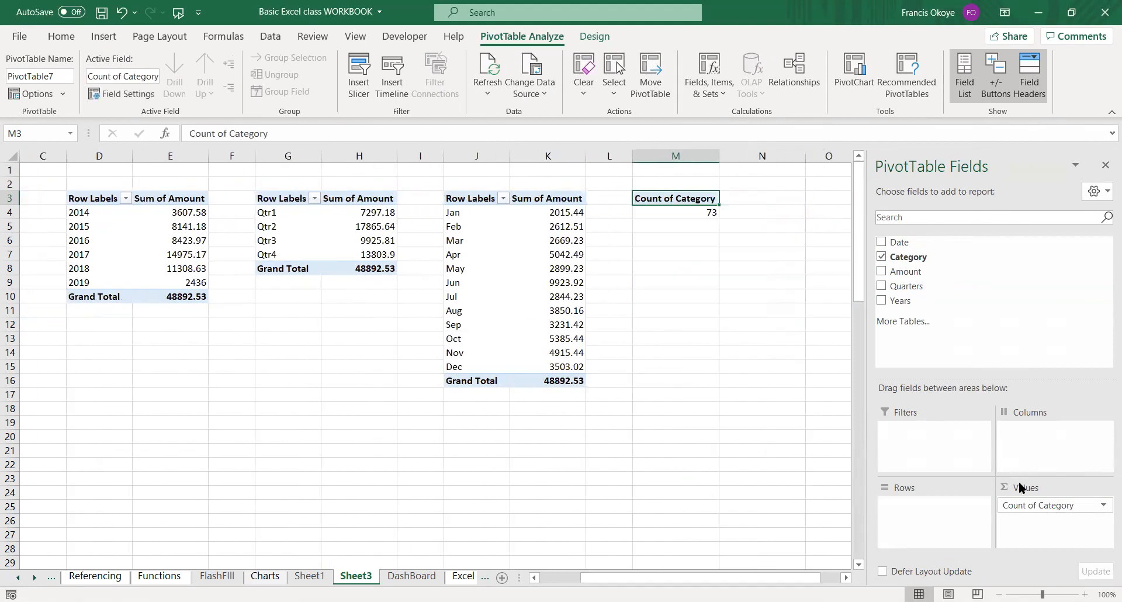
{"action": "left_click_drag", "start_coordinate": [1065, 504], "coordinate": [759, 471]}
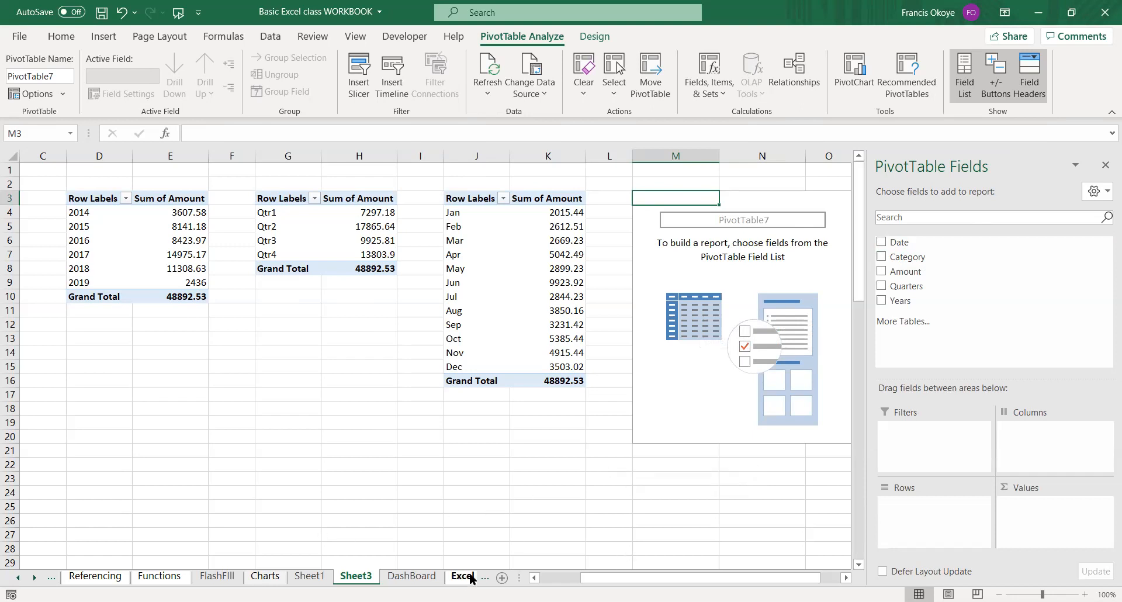
Rename the category PivotTable's row header in A3 to Expenses and its grand total label to Total.
{"action": "left_click", "coordinate": [574, 578]}
{"action": "left_click", "coordinate": [332, 437]}
{"action": "left_click", "coordinate": [76, 420]}
{"action": "left_click", "coordinate": [93, 396]}
{"action": "left_click", "coordinate": [187, 368]}
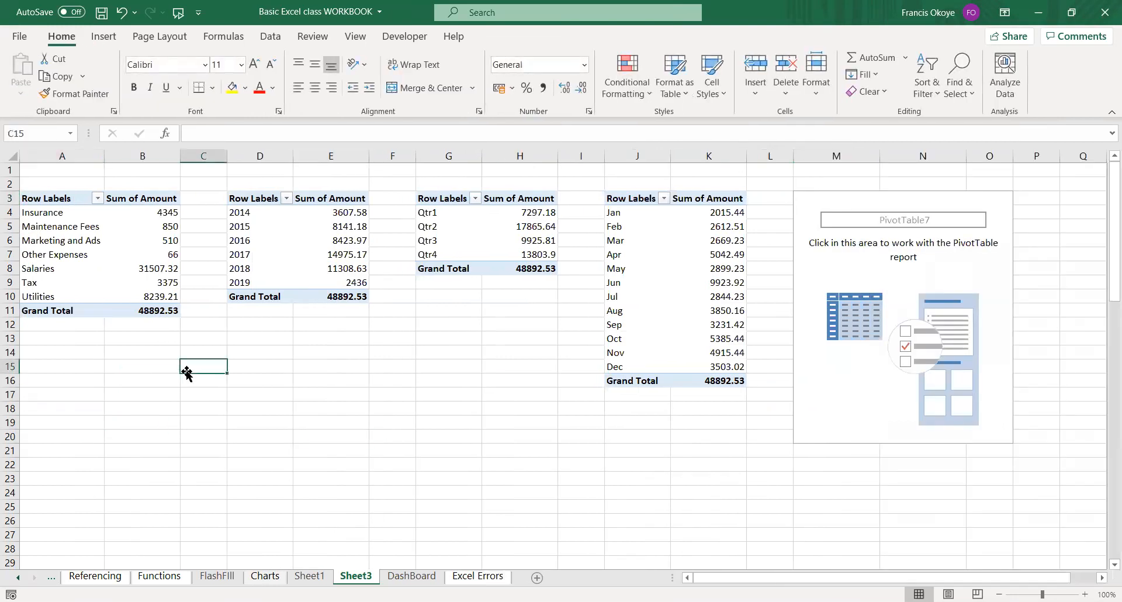
{"action": "left_click", "coordinate": [59, 198]}
{"action": "type", "text": "Expenses"}
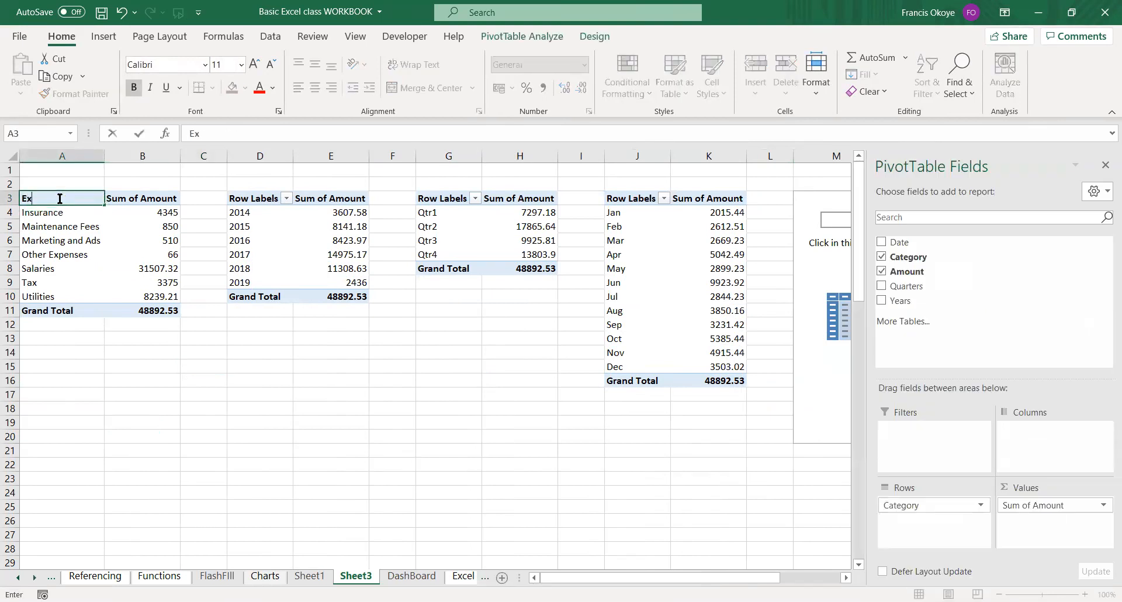
{"action": "key", "text": "Return"}
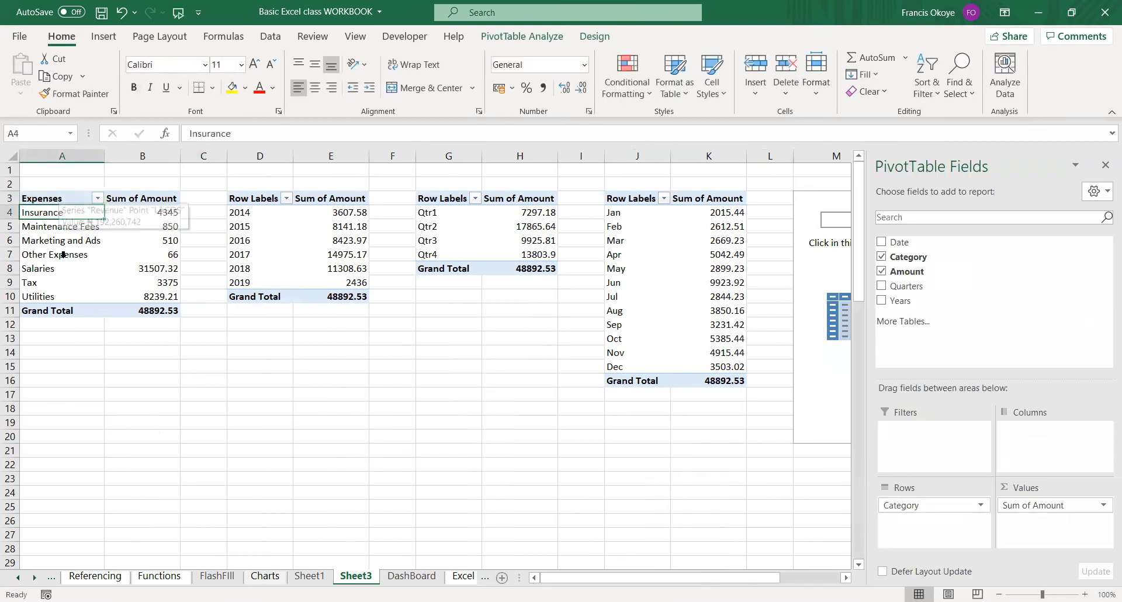
{"action": "left_click", "coordinate": [41, 311]}
{"action": "type", "text": "Total"}
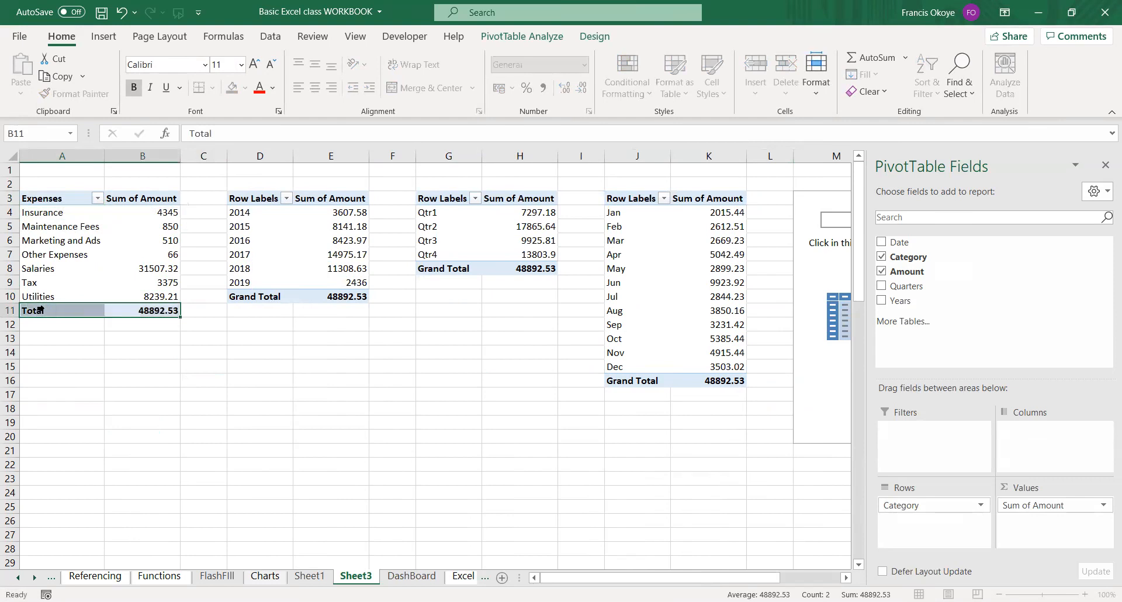
{"action": "key", "text": "Return"}
Try to rename the category PivotTable's values header in B3 to Amount.
{"action": "left_click", "coordinate": [129, 198]}
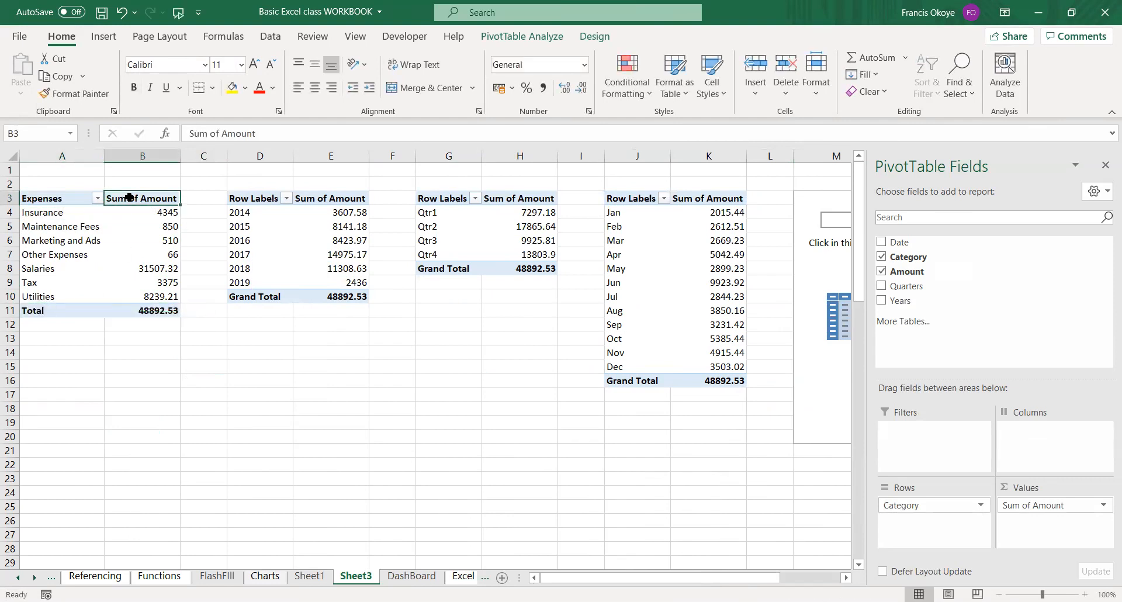
{"action": "type", "text": "Amo"}
{"action": "key", "text": "BackSpace"}
{"action": "key", "text": "BackSpace"}
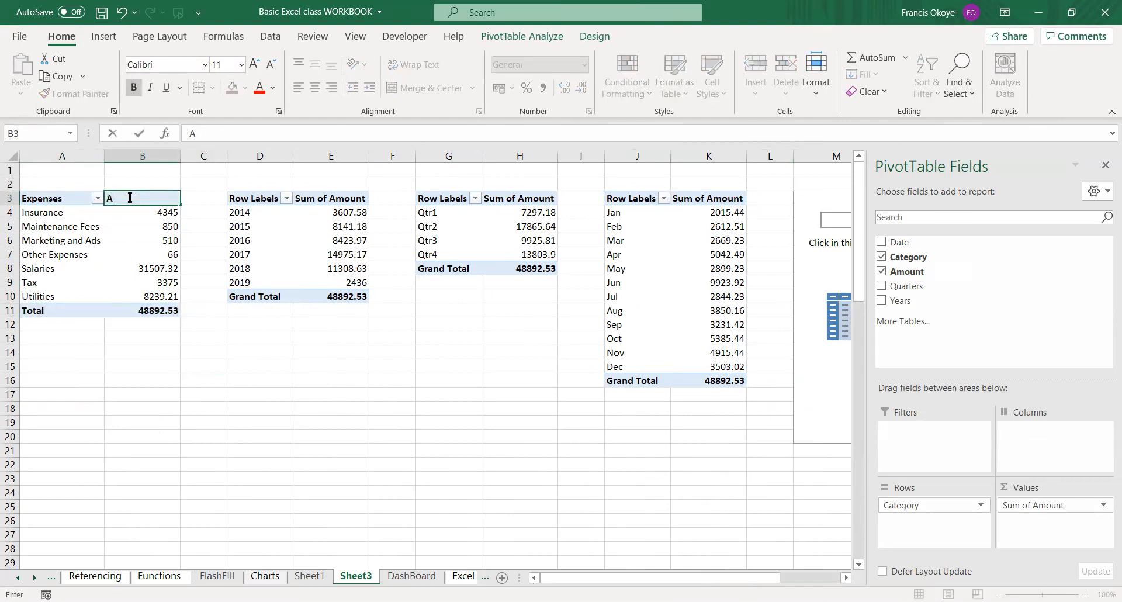
{"action": "type", "text": "mount"}
{"action": "key", "text": "Return"}
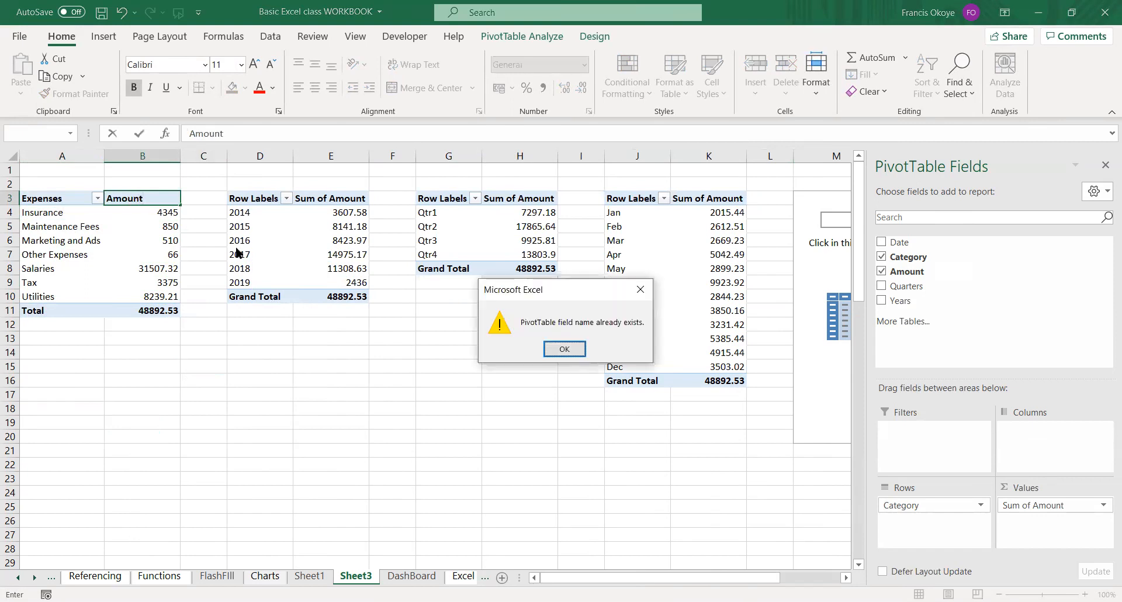
{"action": "left_click", "coordinate": [576, 353]}
Name the category PivotTable's values header Value and apply the currency format to its amounts in B4:B11.
{"action": "key", "text": "BackSpace"}
{"action": "key", "text": "BackSpace"}
{"action": "key", "text": "BackSpace"}
{"action": "key", "text": "BackSpace"}
{"action": "key", "text": "BackSpace"}
{"action": "key", "text": "BackSpace"}
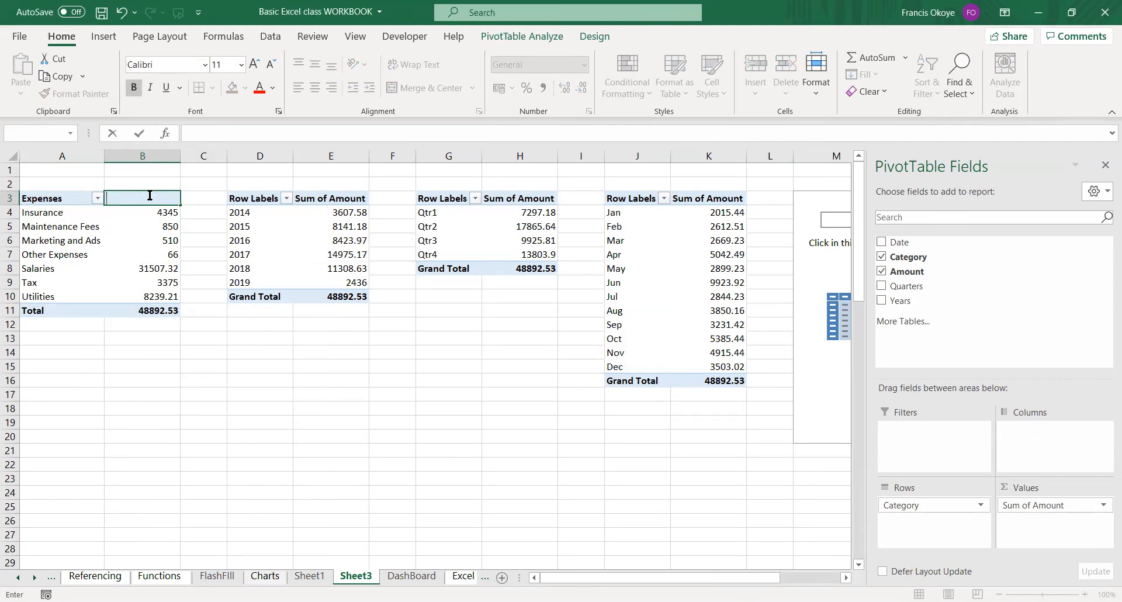
{"action": "type", "text": "Value"}
{"action": "key", "text": "Return"}
{"action": "left_click_drag", "start_coordinate": [156, 209], "coordinate": [151, 311]}
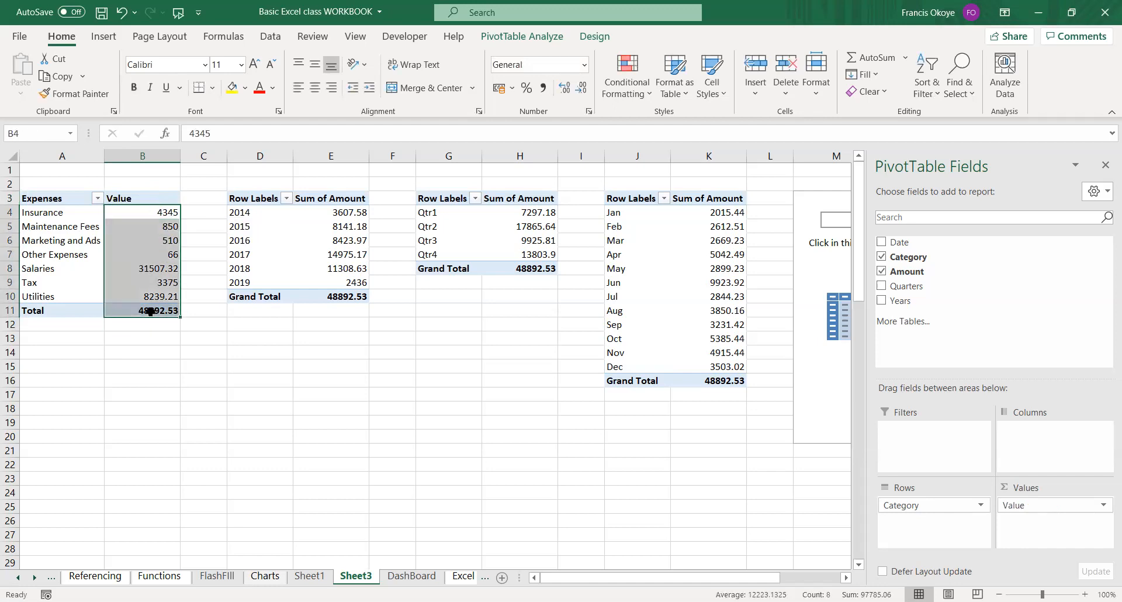
{"action": "key", "text": "ctrl+shift+4"}
{"action": "left_click", "coordinate": [218, 324]}
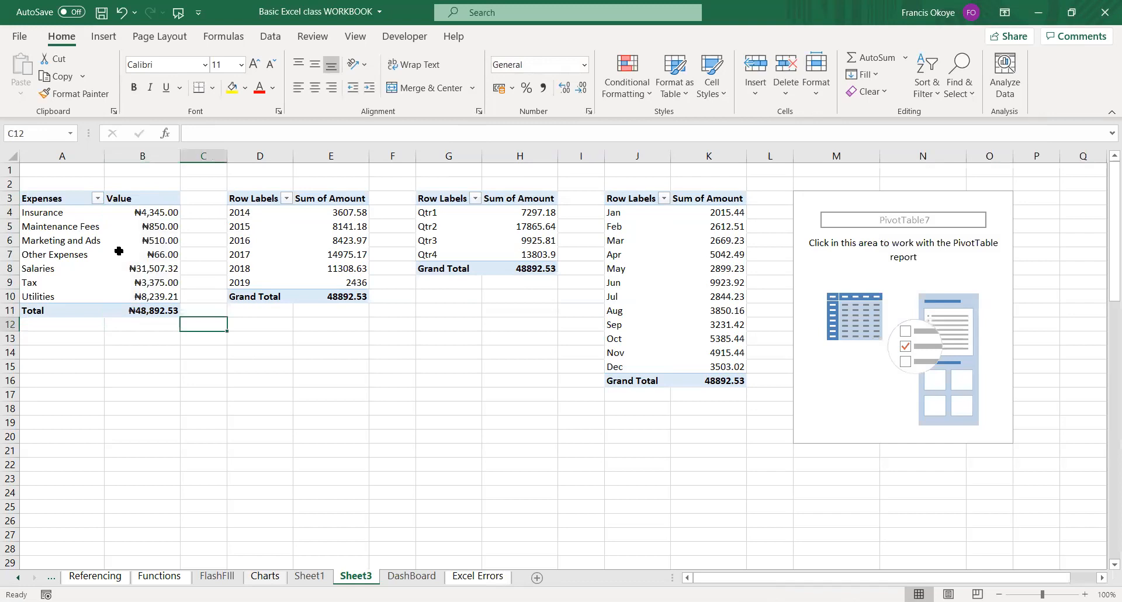
Rename the yearly PivotTable's row header in D3 to Year and its grand total label to Total.
{"action": "left_click_drag", "start_coordinate": [43, 198], "coordinate": [135, 313]}
{"action": "left_click", "coordinate": [258, 198]}
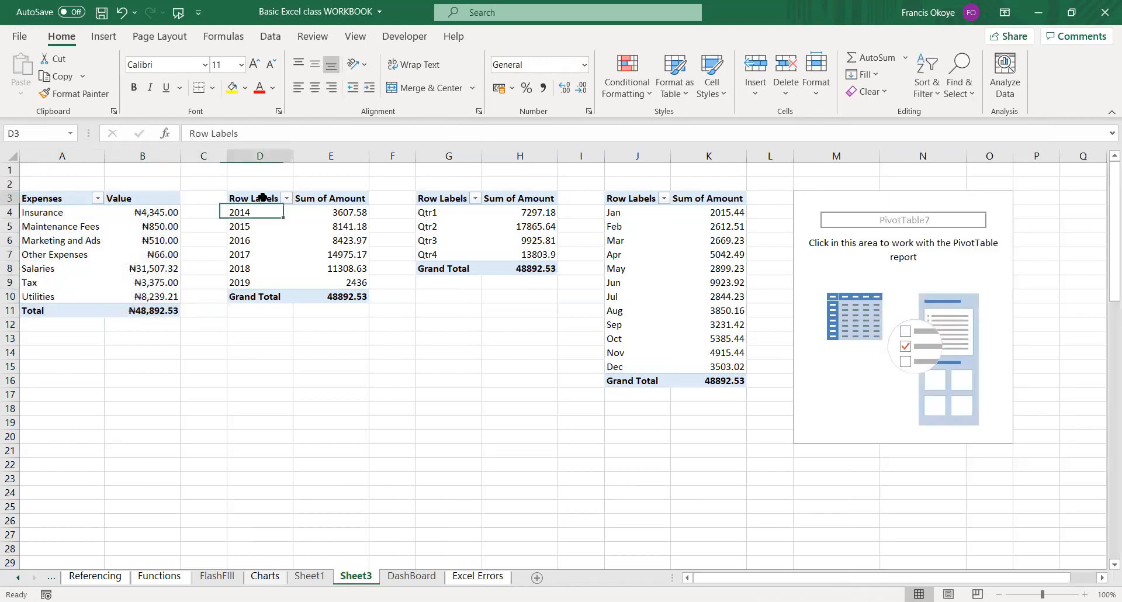
{"action": "type", "text": "Year"}
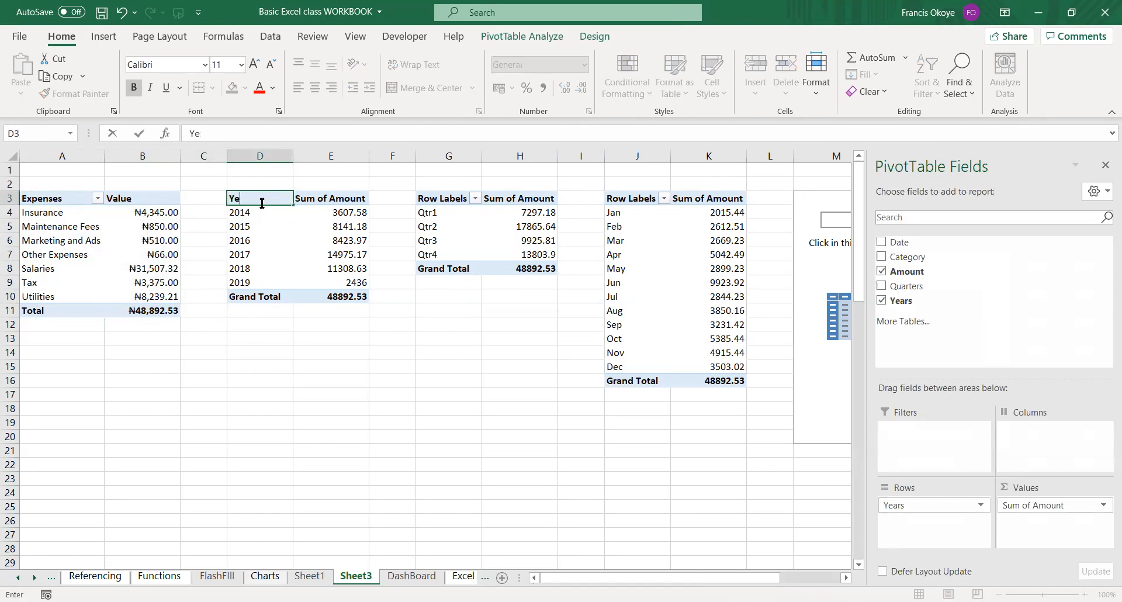
{"action": "key", "text": "Return"}
{"action": "left_click", "coordinate": [259, 291]}
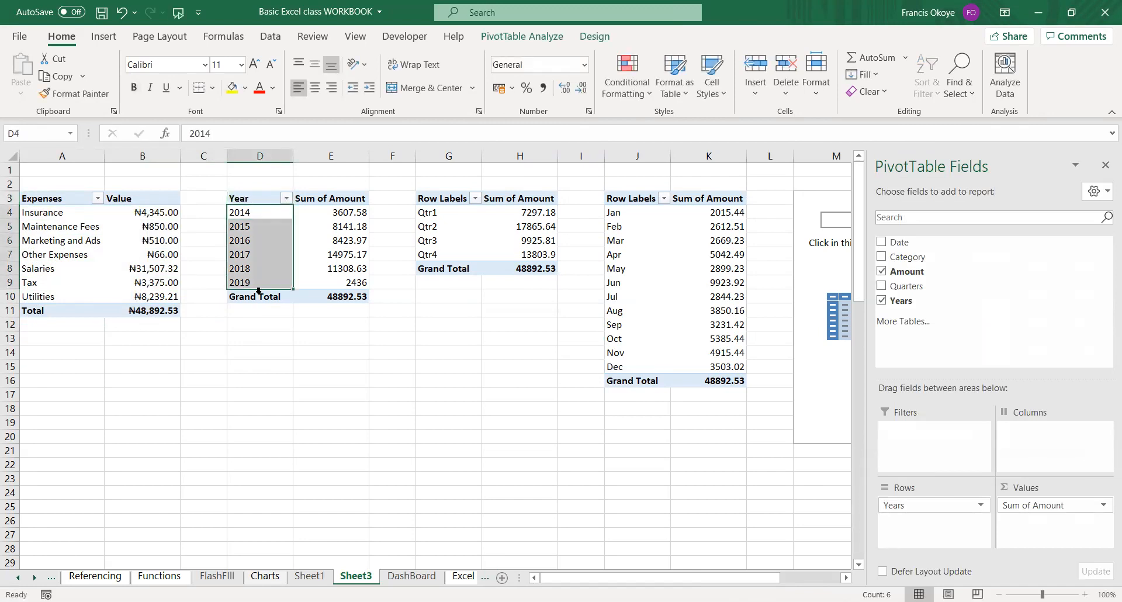
{"action": "key", "text": "Down"}
{"action": "key", "text": "Down"}
{"action": "key", "text": "Down"}
{"action": "key", "text": "Down"}
{"action": "key", "text": "Down"}
{"action": "key", "text": "Down"}
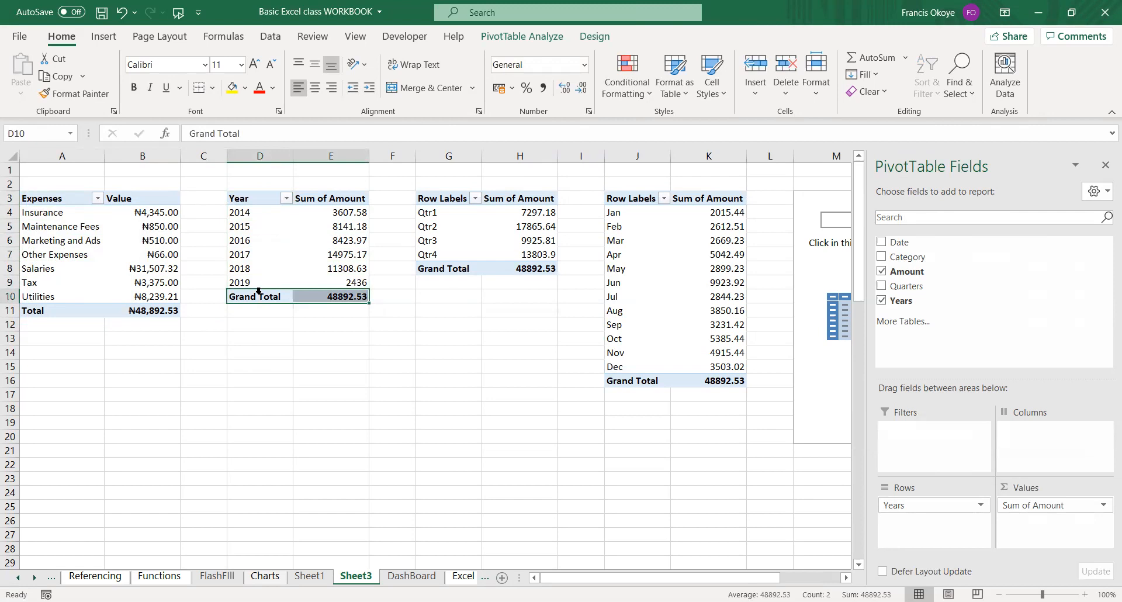
{"action": "type", "text": "Total"}
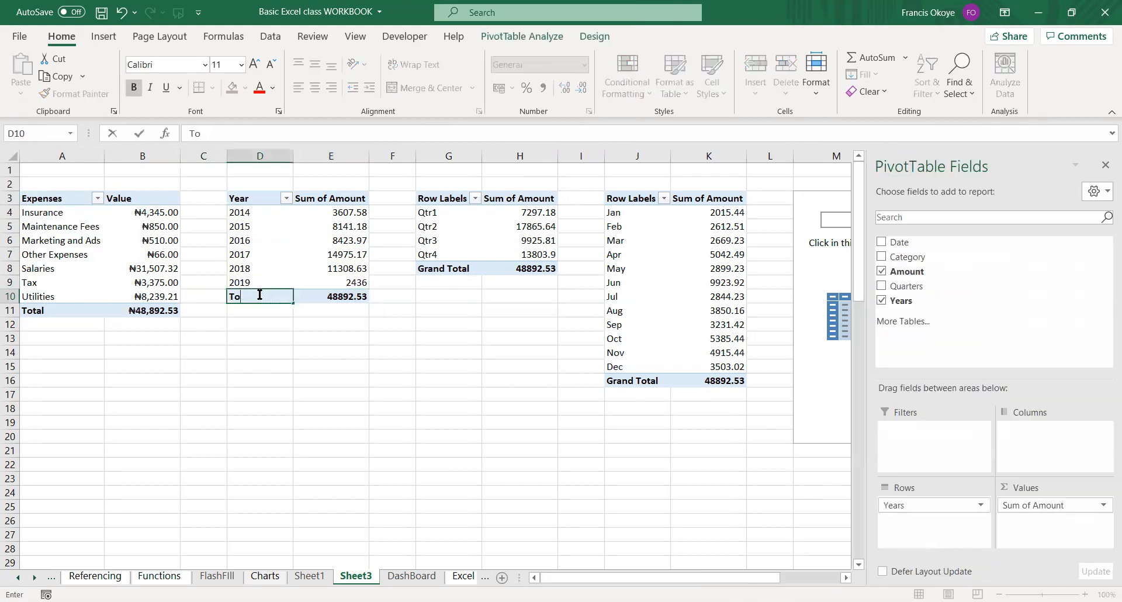
{"action": "key", "text": "Tab"}
Rename the yearly PivotTable's values header to Value and format its amounts in E4:E10 as currency.
{"action": "key", "text": "Up"}
{"action": "key", "text": "Up"}
{"action": "key", "text": "Up"}
{"action": "key", "text": "Up"}
{"action": "key", "text": "Up"}
{"action": "key", "text": "Up"}
{"action": "key", "text": "Up"}
{"action": "key", "text": "Up"}
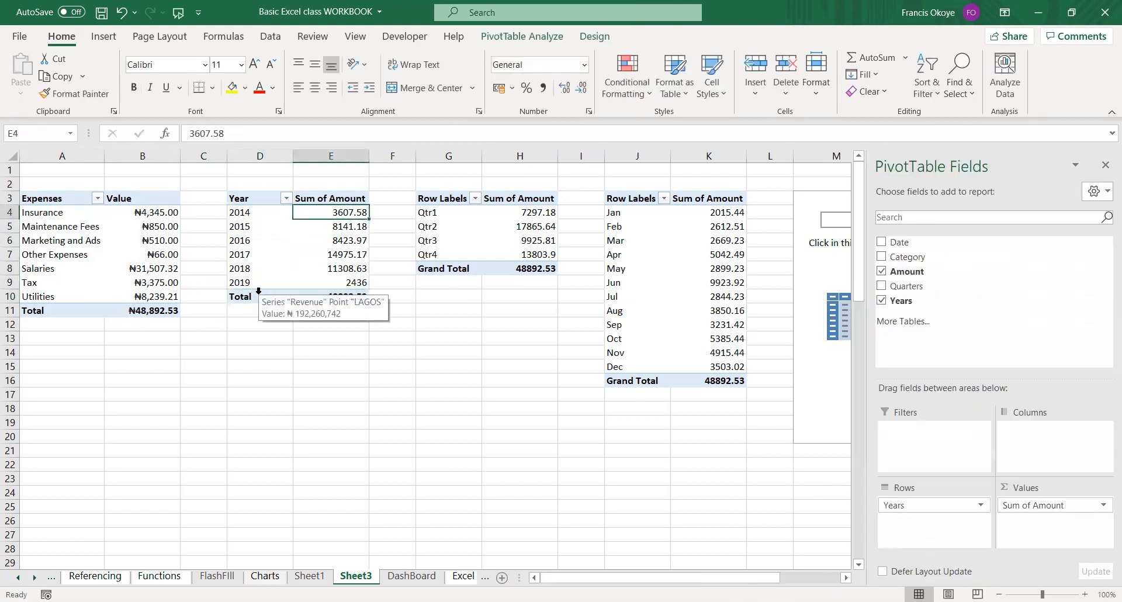
{"action": "key", "text": "Down"}
{"action": "type", "text": "Value"}
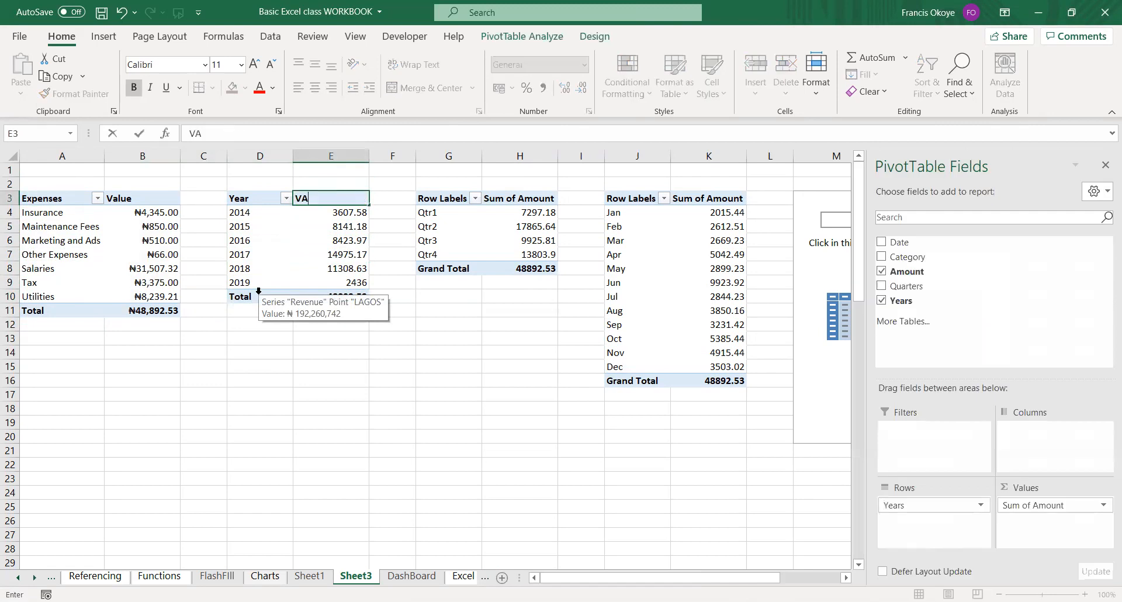
{"action": "key", "text": "Return"}
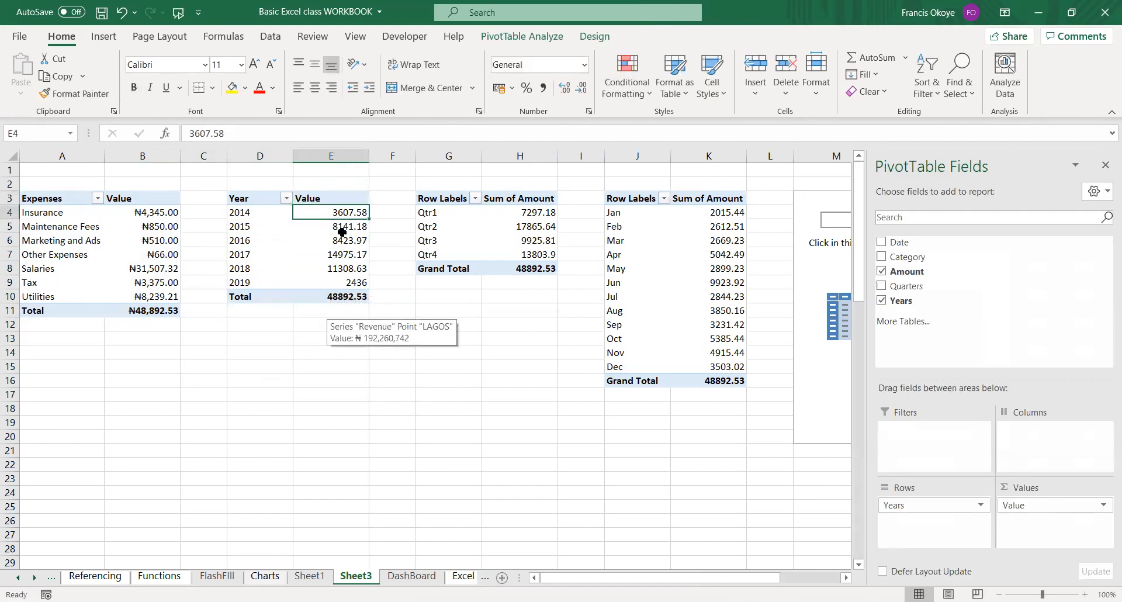
{"action": "key", "text": "ctrl+shift+Down"}
{"action": "key", "text": "ctrl+shift+4"}
Rename the quarterly PivotTable's row header in G3 to Quarter.
{"action": "key", "text": "Right"}
{"action": "key", "text": "Right"}
{"action": "key", "text": "Up"}
{"action": "type", "text": "Q"}
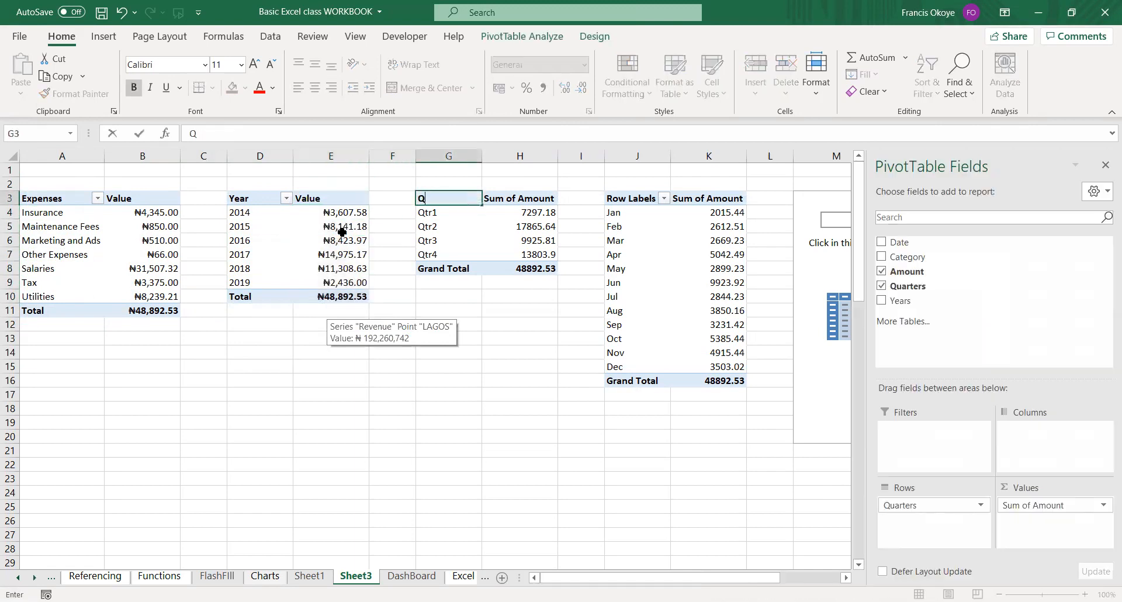
{"action": "type", "text": "uarter"}
{"action": "key", "text": "Return"}
{"action": "key", "text": "Return"}
Change the quarterly PivotTable's grand total label in G8 to Total.
{"action": "key", "text": "ctrl+Down"}
{"action": "key", "text": "ctrl+Down"}
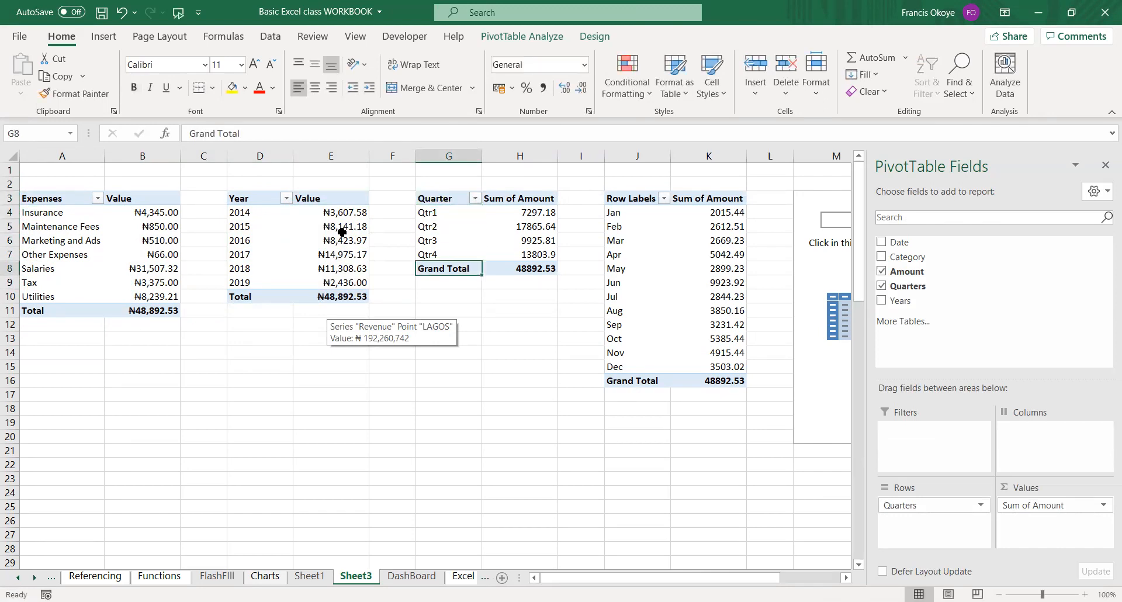
{"action": "key", "text": "ctrl+Up"}
{"action": "key", "text": "Up"}
{"action": "key", "text": "Up"}
{"action": "key", "text": "Down"}
{"action": "key", "text": "Down"}
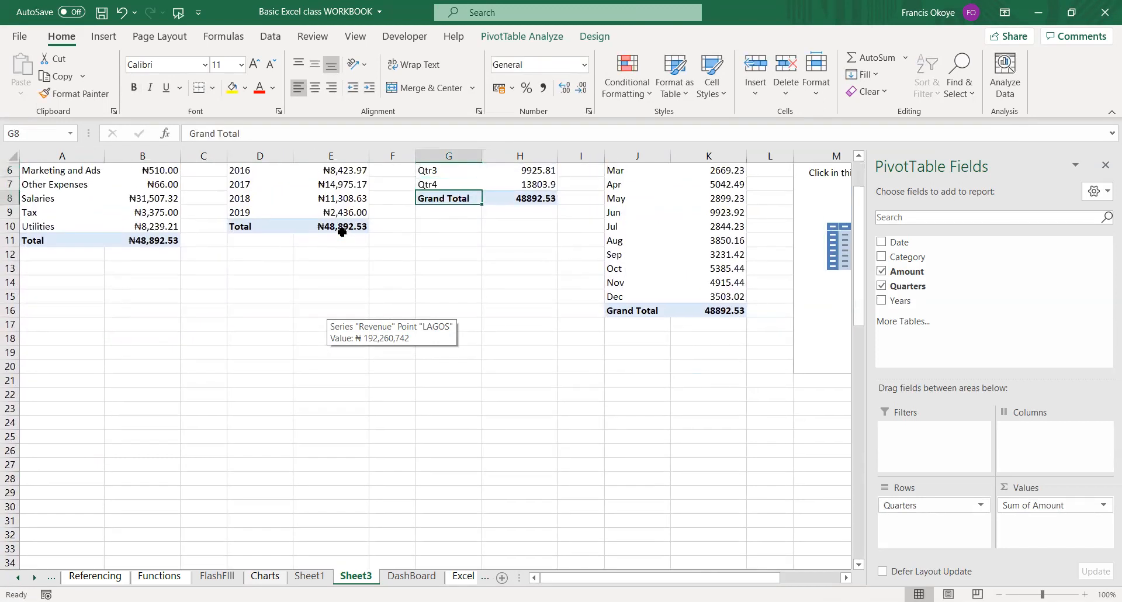
{"action": "type", "text": "Toit"}
{"action": "key", "text": "BackSpace"}
{"action": "key", "text": "BackSpace"}
{"action": "type", "text": "tal"}
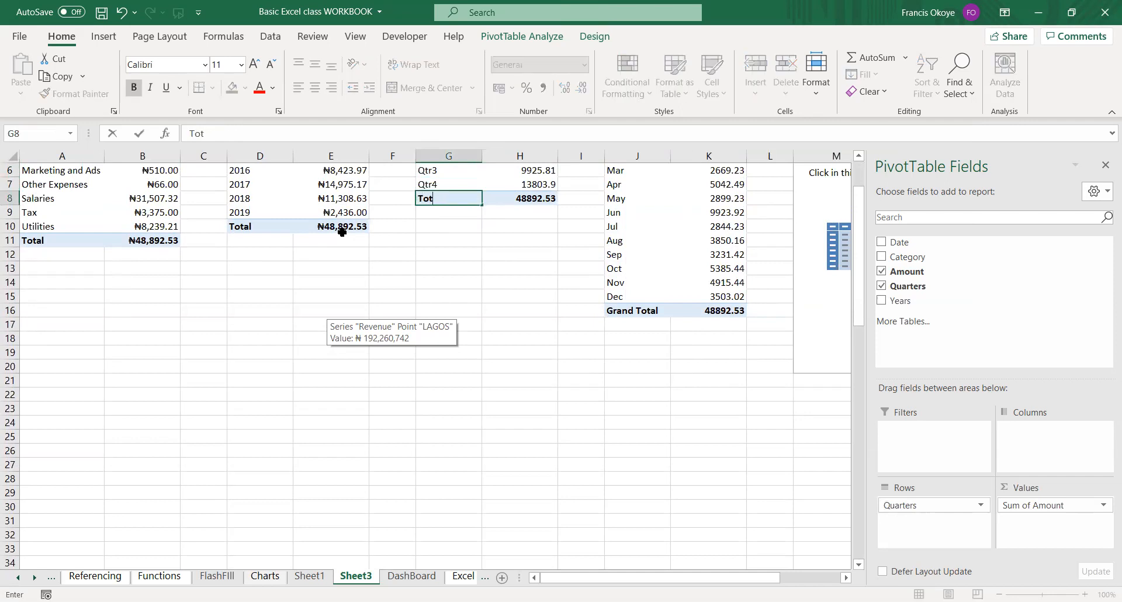
{"action": "key", "text": "Return"}
Rename the quarterly PivotTable's values header in H3 to Value and format its amounts in H4:H8 as currency.
{"action": "key", "text": "Up"}
{"action": "key", "text": "Up"}
{"action": "key", "text": "Up"}
{"action": "key", "text": "ctrl+Up"}
{"action": "key", "text": "ctrl+Up"}
{"action": "key", "text": "Right"}
{"action": "key", "text": "Down"}
{"action": "key", "text": "Down"}
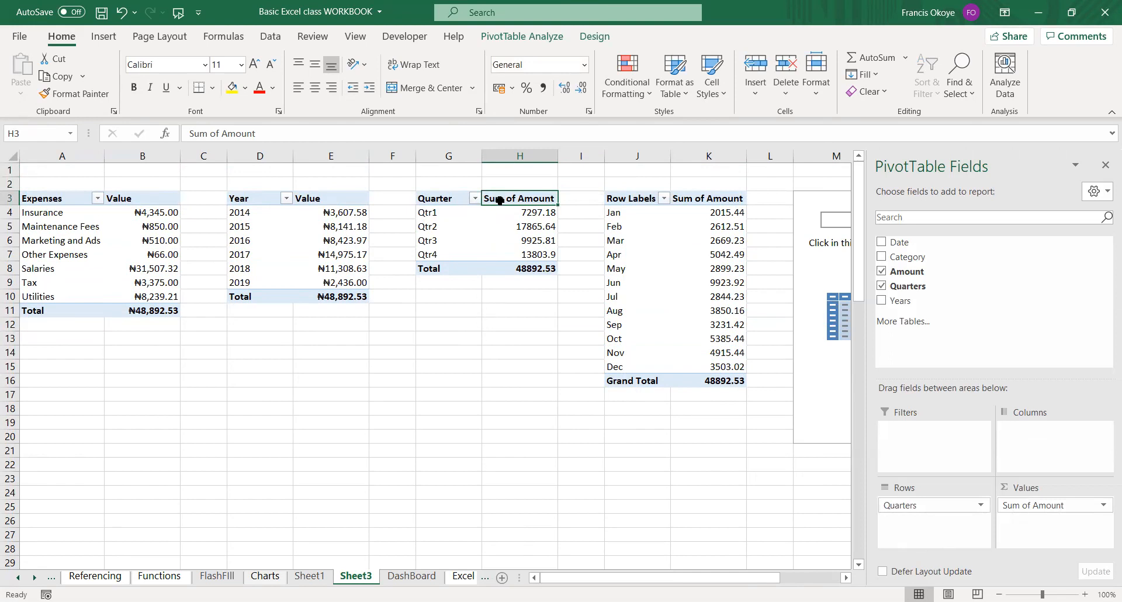
{"action": "type", "text": "Value"}
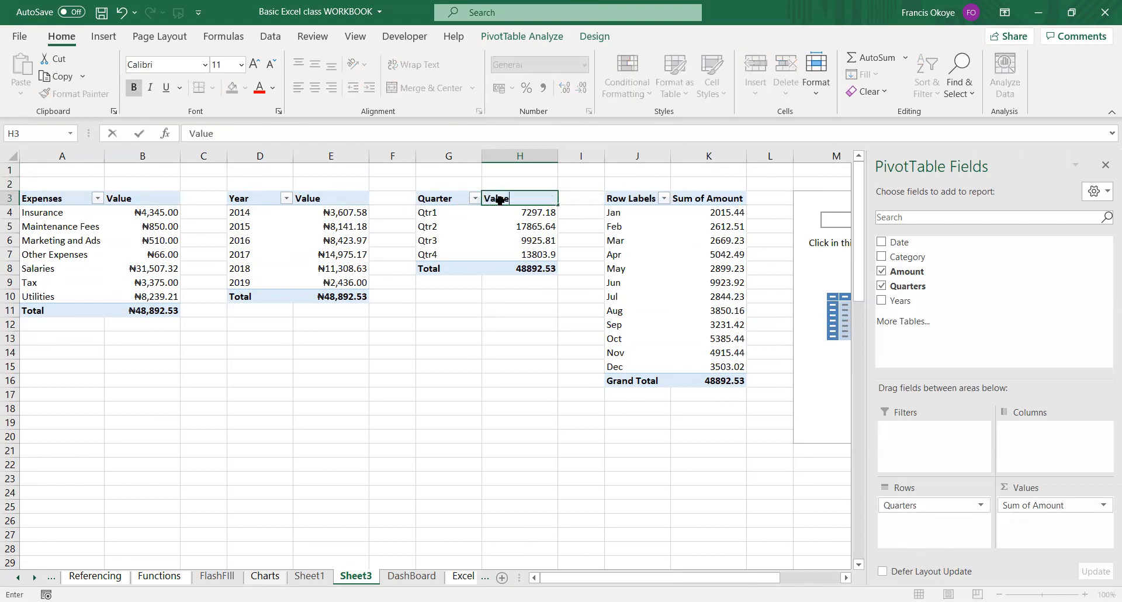
{"action": "key", "text": "Return"}
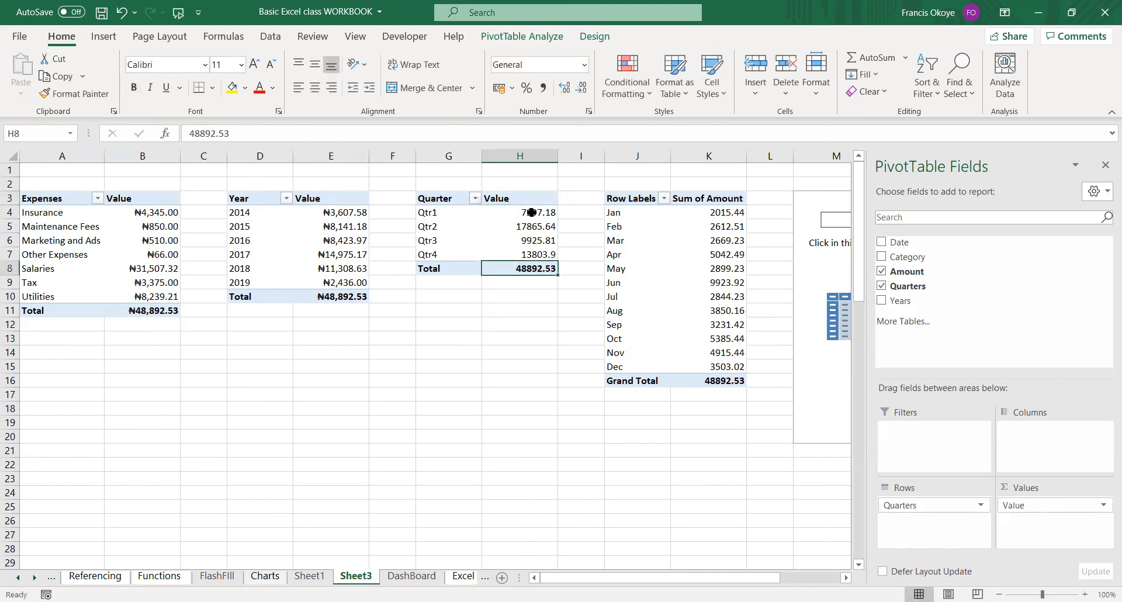
{"action": "key", "text": "ctrl+shift+Down"}
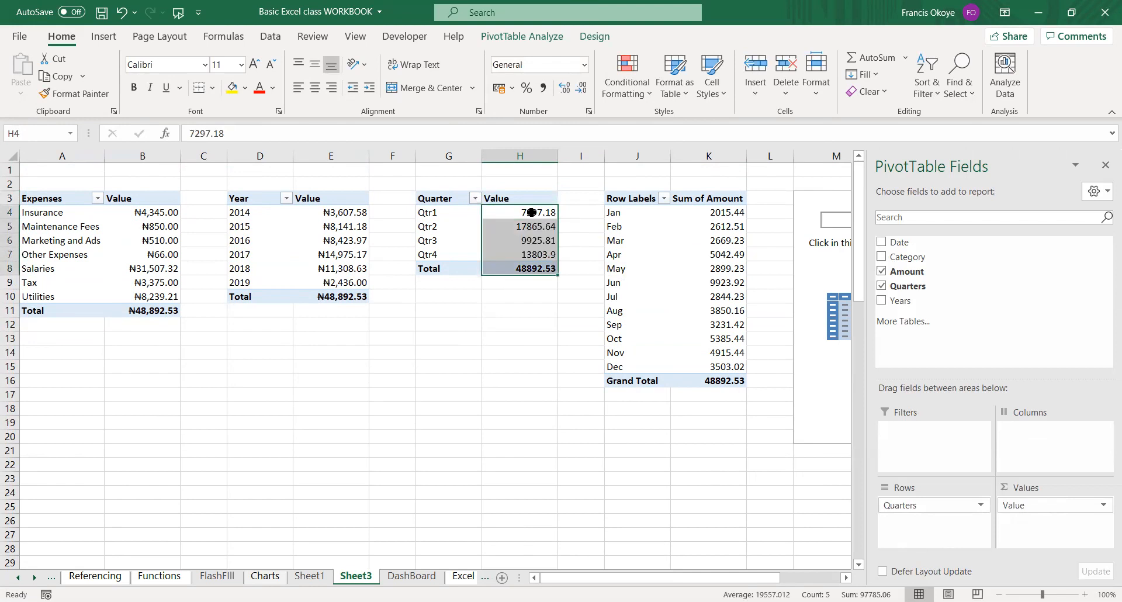
{"action": "key", "text": "ctrl+shift+4"}
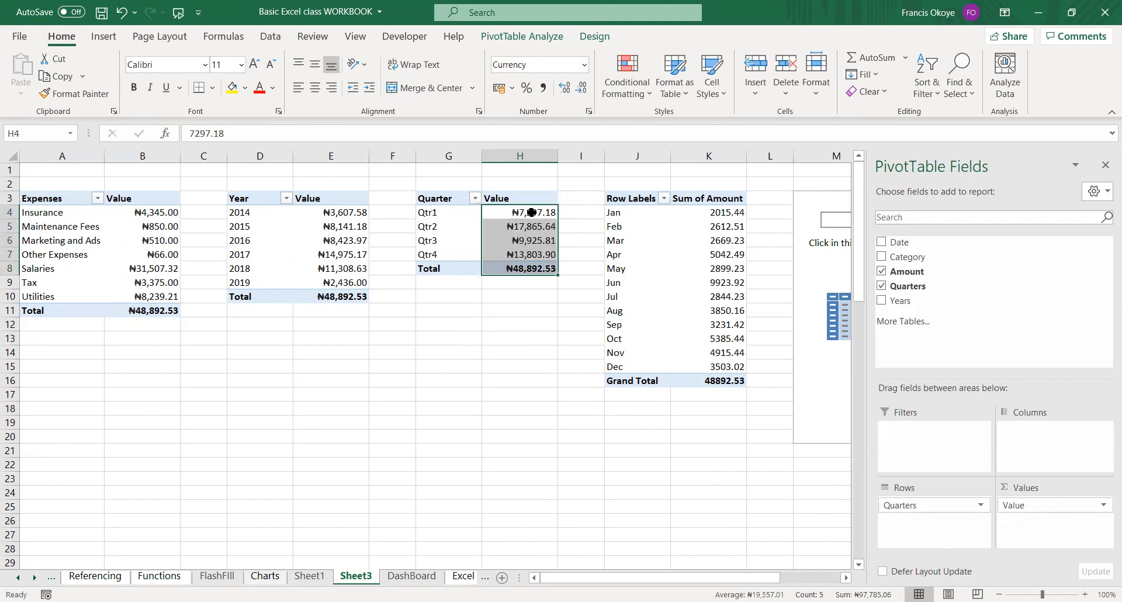
Rename the monthly PivotTable's row header in J3 to Month and its grand total label in J16 to Total.
{"action": "left_click", "coordinate": [637, 212]}
{"action": "left_click", "coordinate": [637, 199]}
{"action": "type", "text": "Month"}
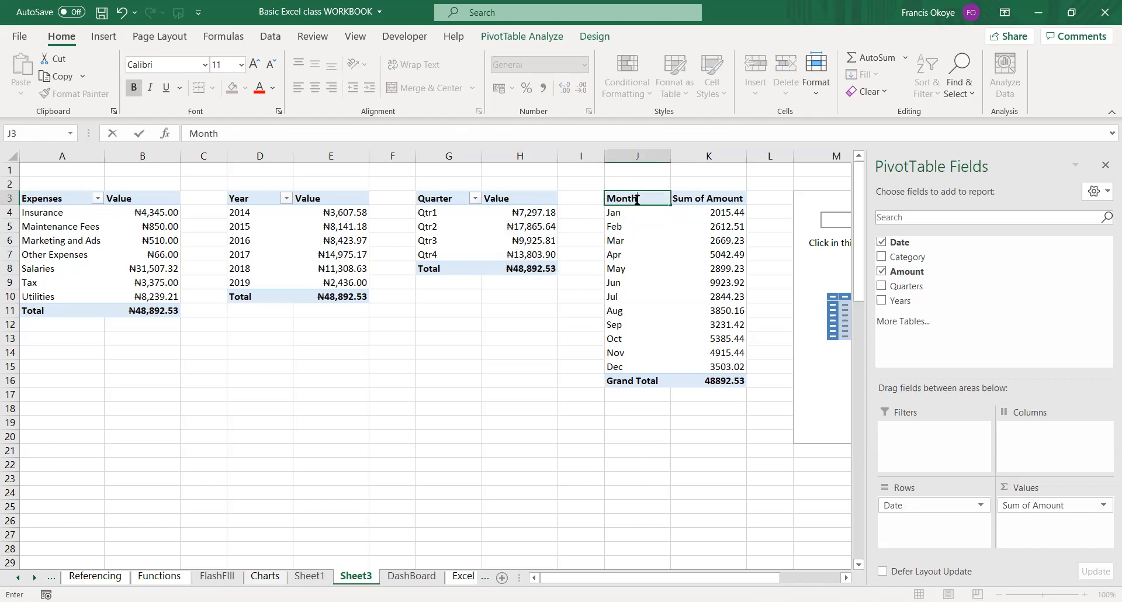
{"action": "key", "text": "Return"}
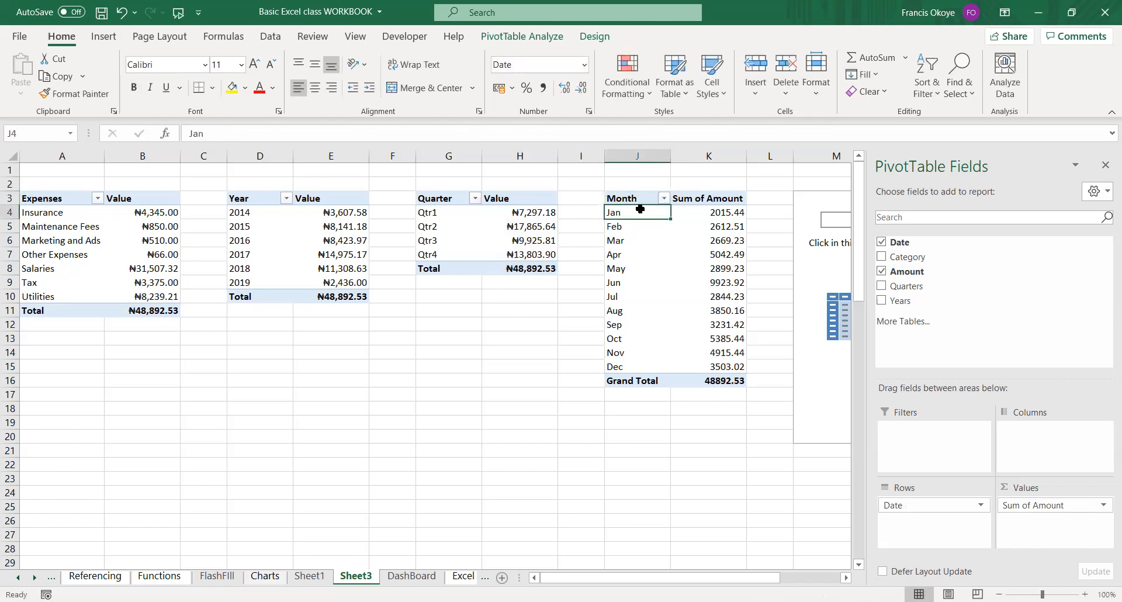
{"action": "left_click", "coordinate": [640, 381]}
{"action": "type", "text": "Total"}
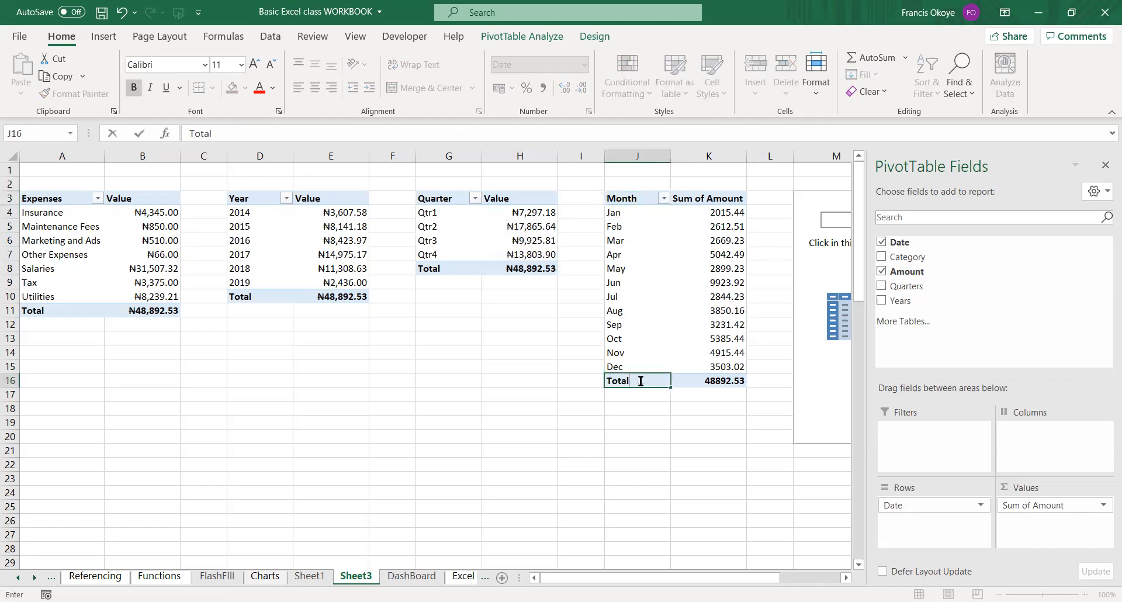
{"action": "key", "text": "Return"}
Rename the monthly PivotTable's values header in K3 to Value and format its amounts in K4:K16 as currency.
{"action": "left_click", "coordinate": [713, 200]}
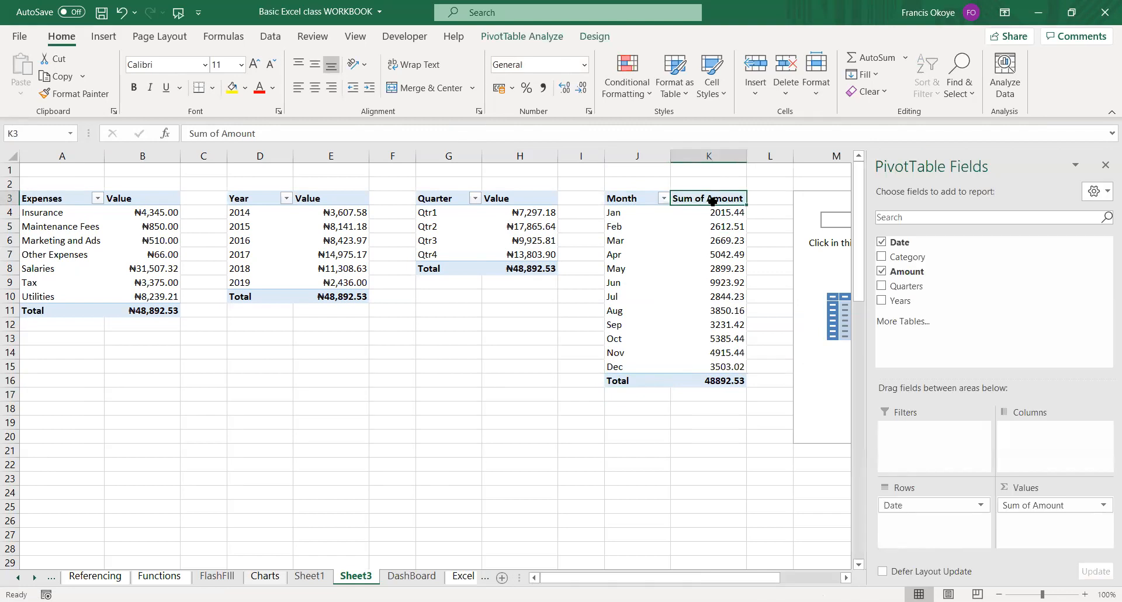
{"action": "type", "text": "Value"}
{"action": "key", "text": "Return"}
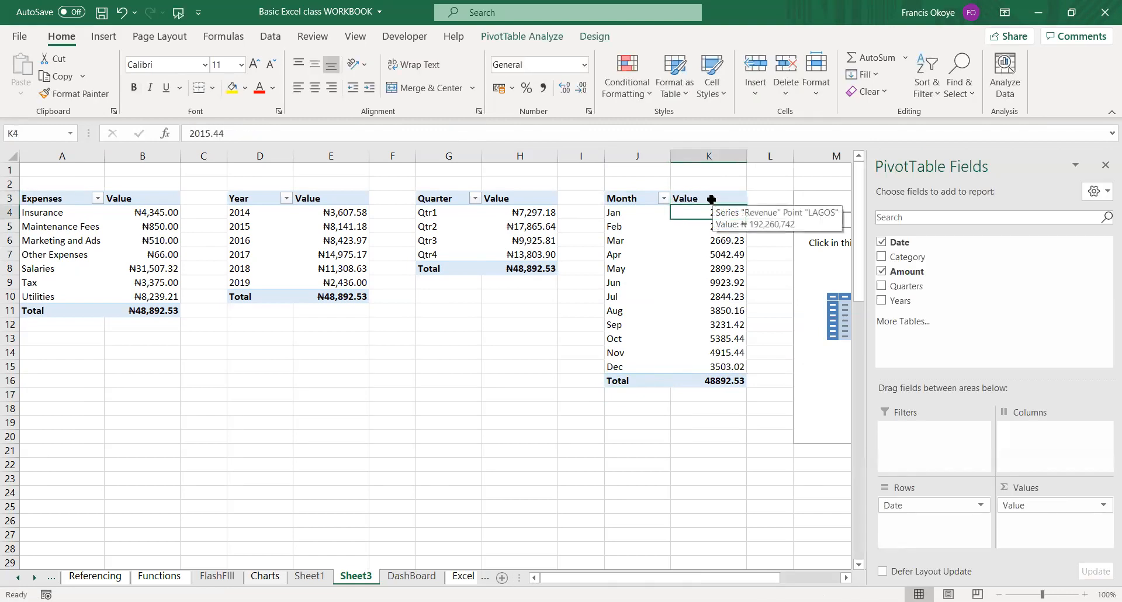
{"action": "key", "text": "ctrl+shift+Down"}
{"action": "key", "text": "ctrl+shift+4"}
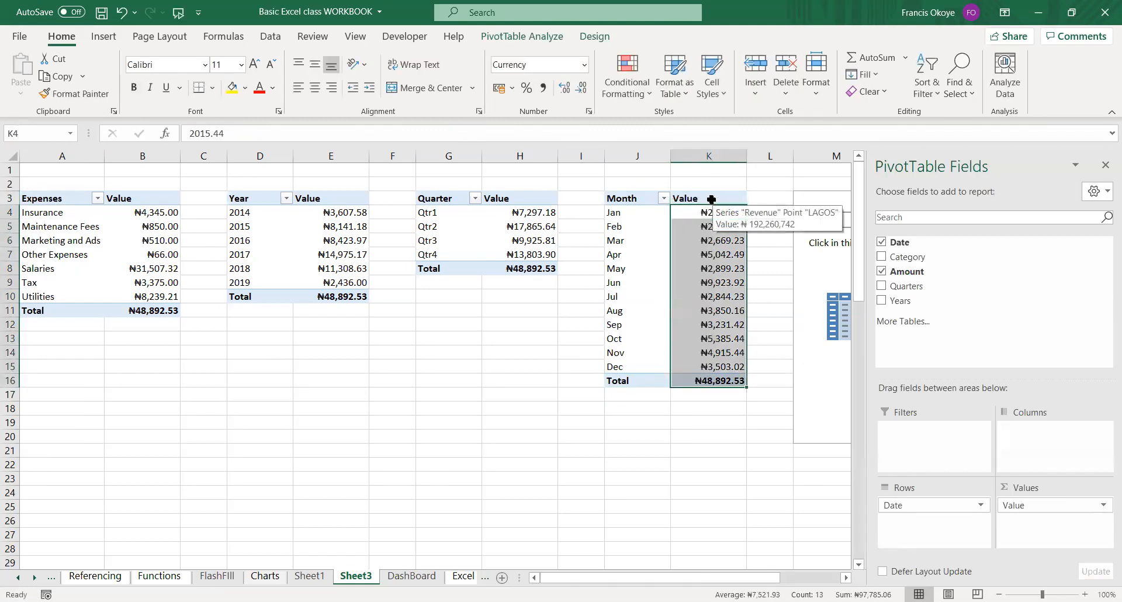
Hide the PivotTable field list and try to delete the empty PivotTable beside the monthly one.
{"action": "left_click", "coordinate": [796, 294]}
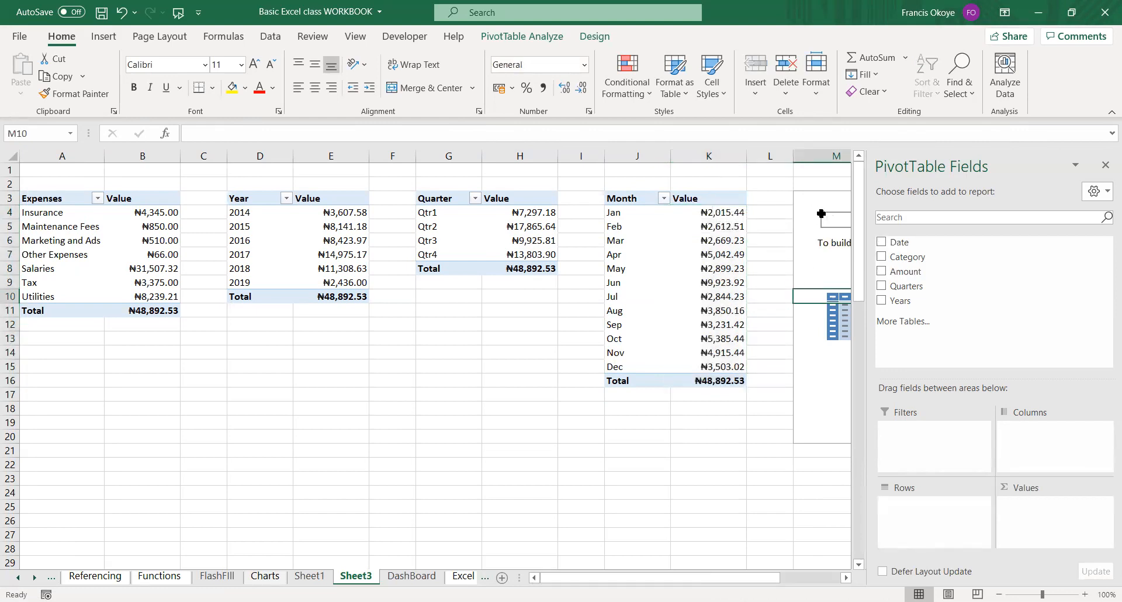
{"action": "left_click", "coordinate": [1106, 165]}
{"action": "left_click", "coordinate": [912, 194]}
{"action": "key", "text": "Delete"}
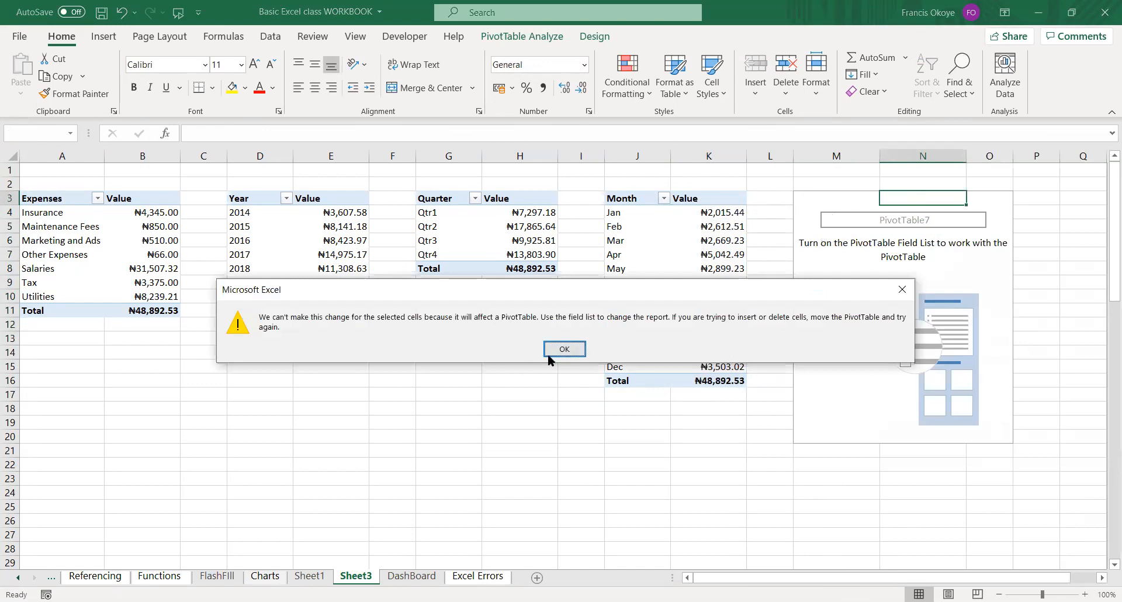
{"action": "left_click", "coordinate": [549, 353]}
{"action": "left_click", "coordinate": [520, 408]}
{"action": "left_click", "coordinate": [250, 293]}
{"action": "left_click", "coordinate": [186, 310]}
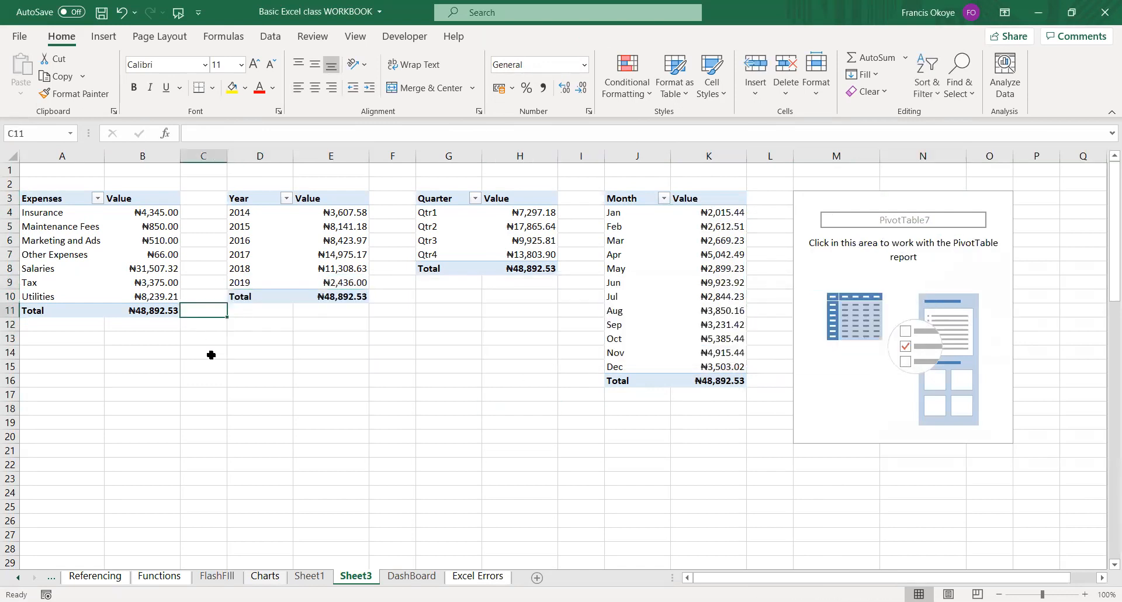
{"action": "key", "text": "Left"}
{"action": "key", "text": "Left"}
{"action": "key", "text": "Up"}
{"action": "key", "text": "Up"}
{"action": "key", "text": "Up"}
{"action": "key", "text": "Up"}
{"action": "key", "text": "Up"}
{"action": "key", "text": "Up"}
{"action": "key", "text": "Up"}
{"action": "key", "text": "Up"}
{"action": "key", "text": "Up"}
{"action": "key", "text": "Up"}
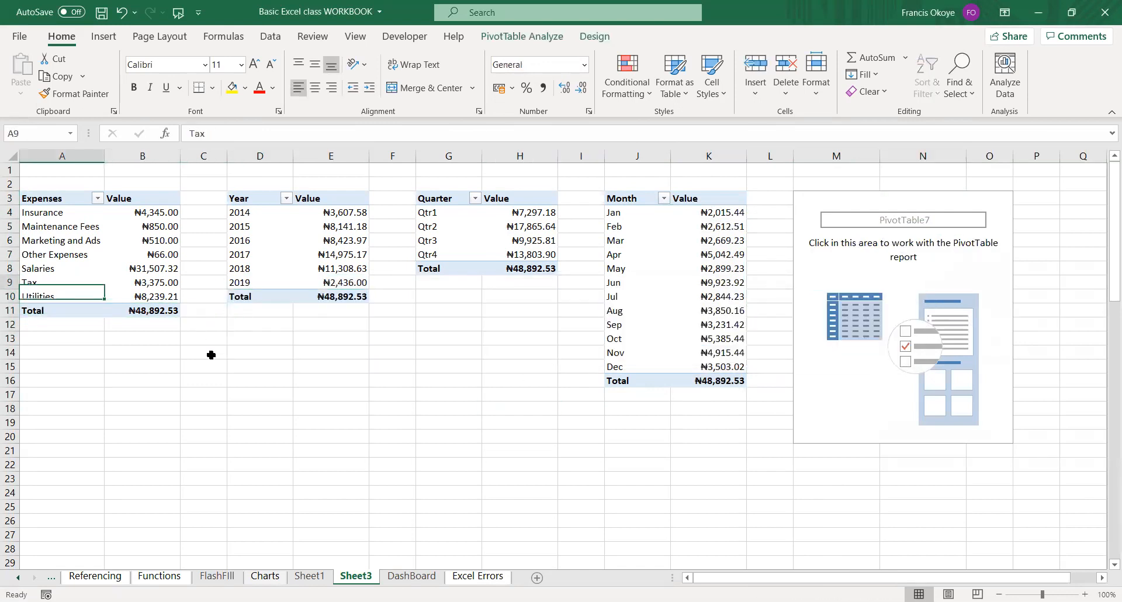
{"action": "key", "text": "Down"}
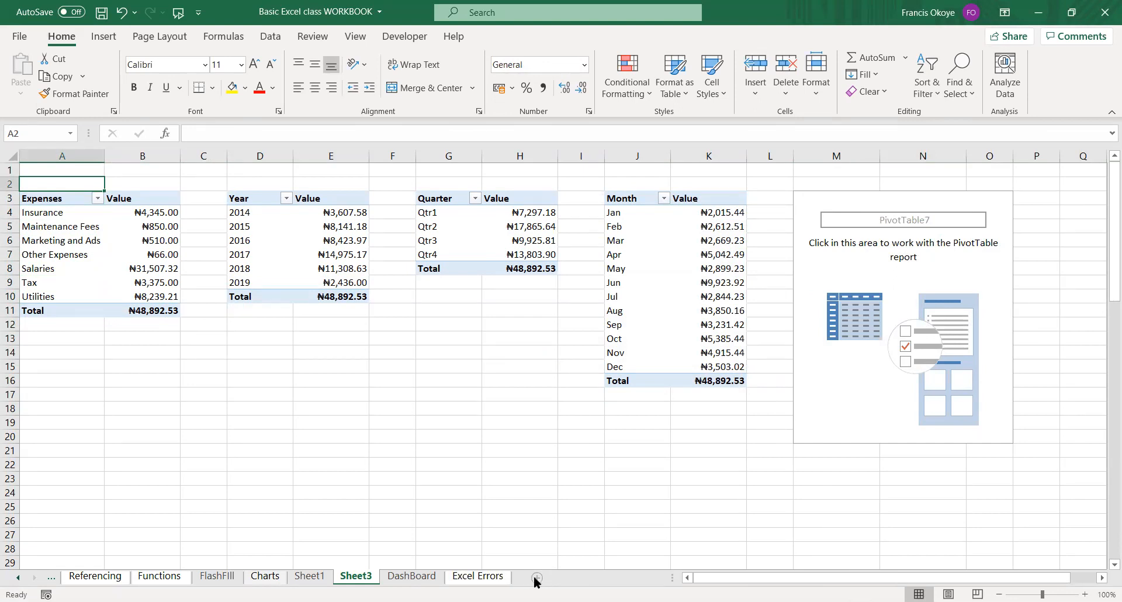
Start a PivotChart from the category expenses in A3:B10 and preview the Bar, Treemap, Area, Pie and Column types.
{"action": "left_click", "coordinate": [150, 282]}
{"action": "left_click_drag", "start_coordinate": [41, 202], "coordinate": [147, 291]}
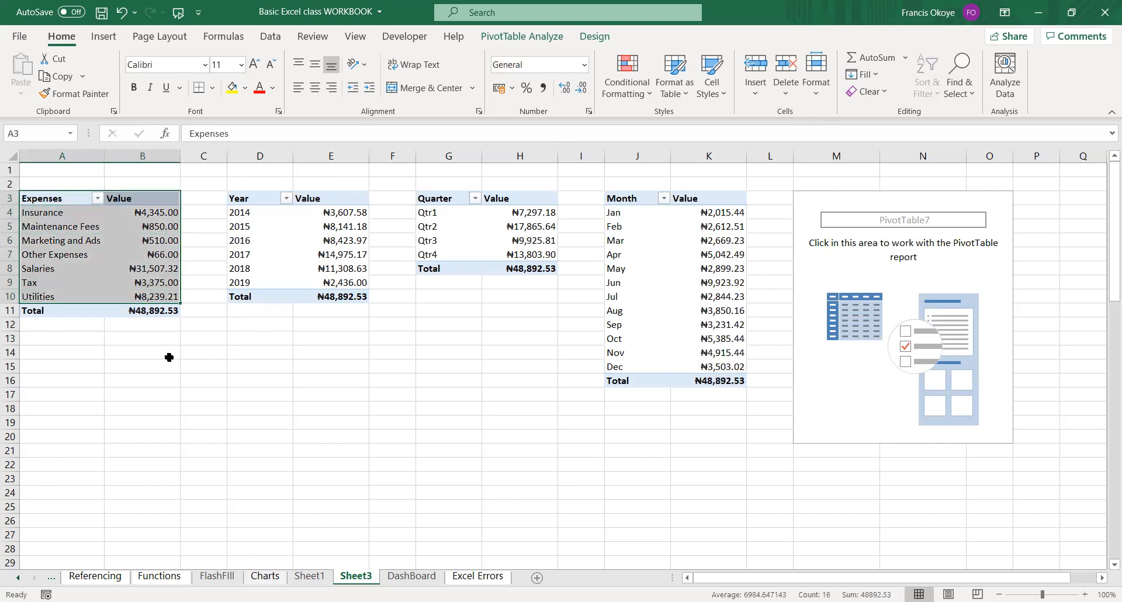
{"action": "left_click", "coordinate": [104, 36]}
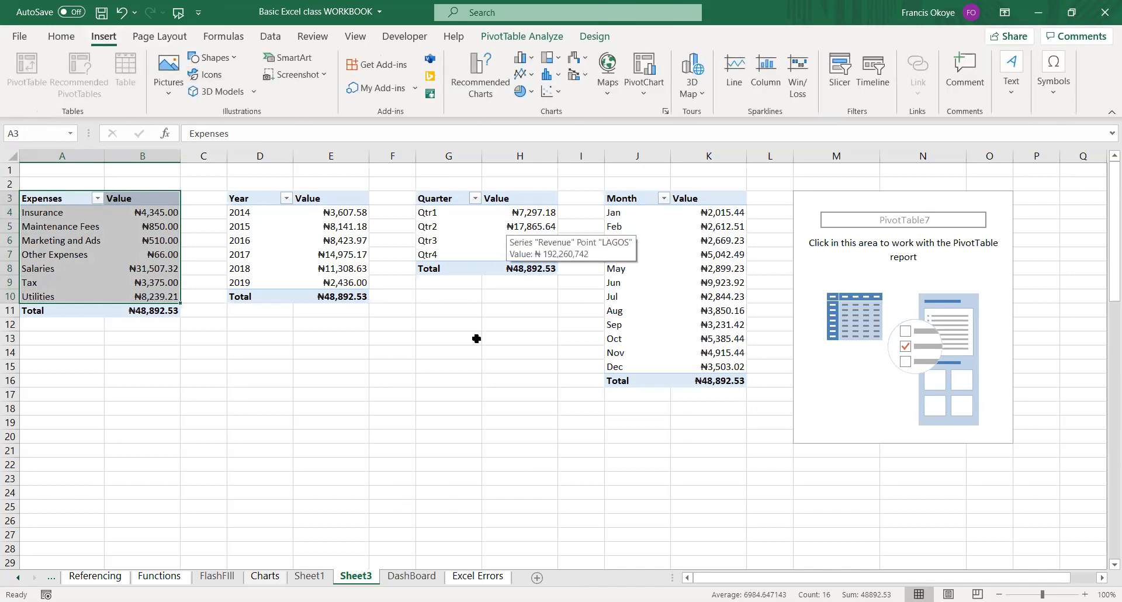
{"action": "left_click", "coordinate": [655, 69]}
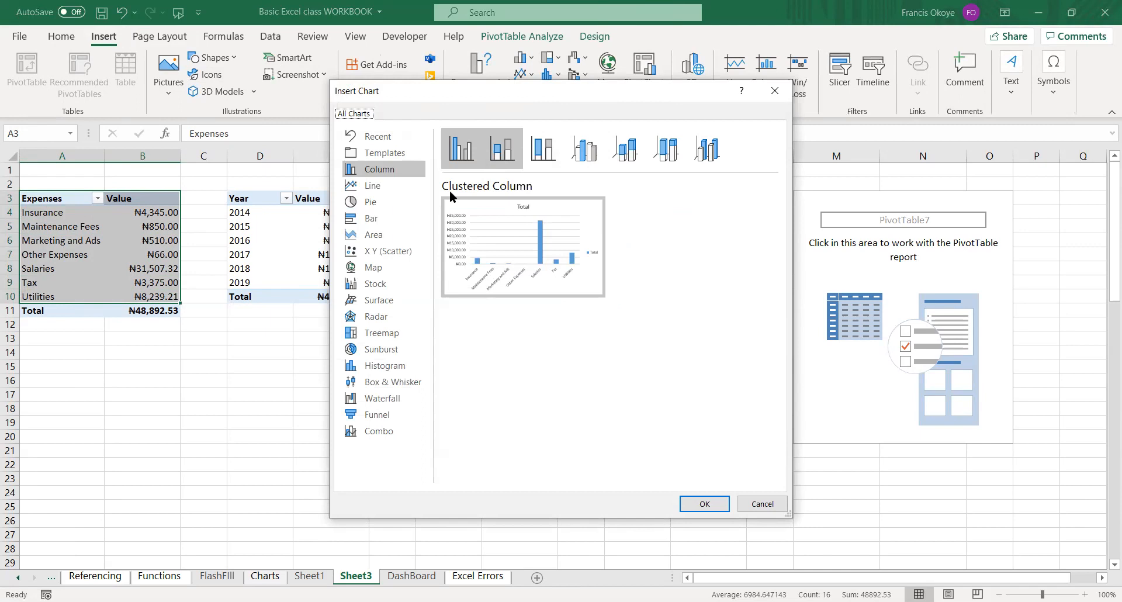
{"action": "left_click", "coordinate": [374, 222]}
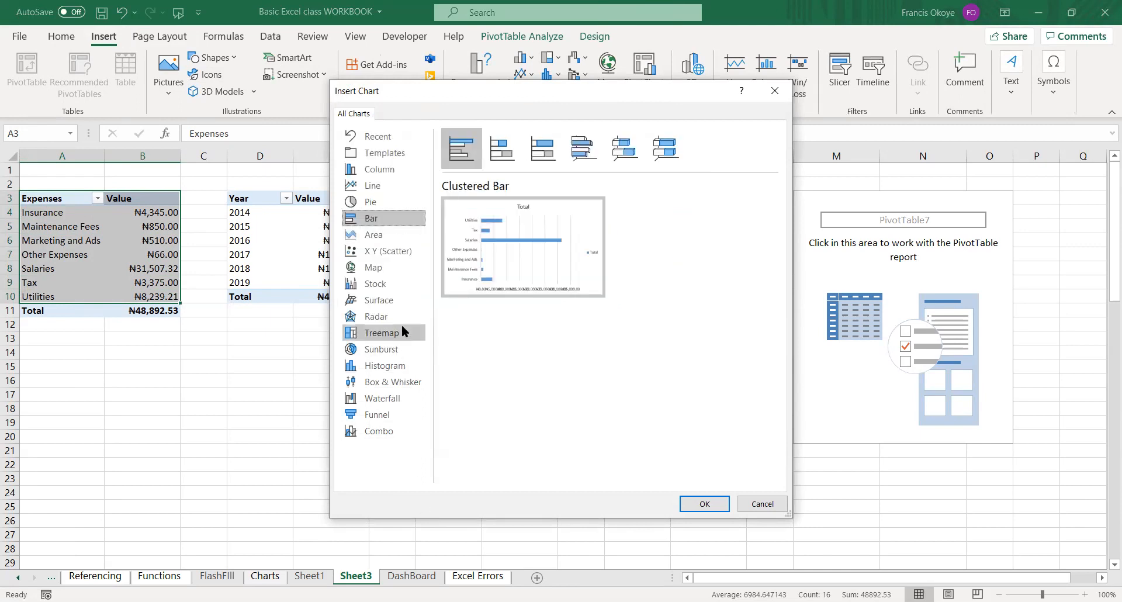
{"action": "left_click", "coordinate": [403, 331]}
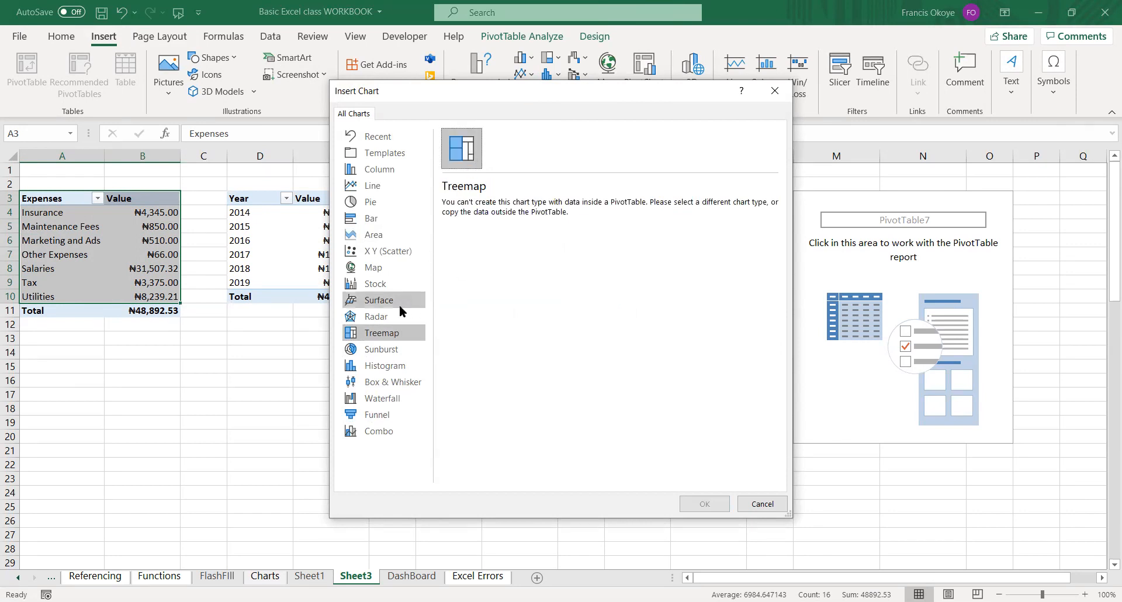
{"action": "left_click", "coordinate": [390, 235]}
{"action": "mouse_move", "coordinate": [601, 214]}
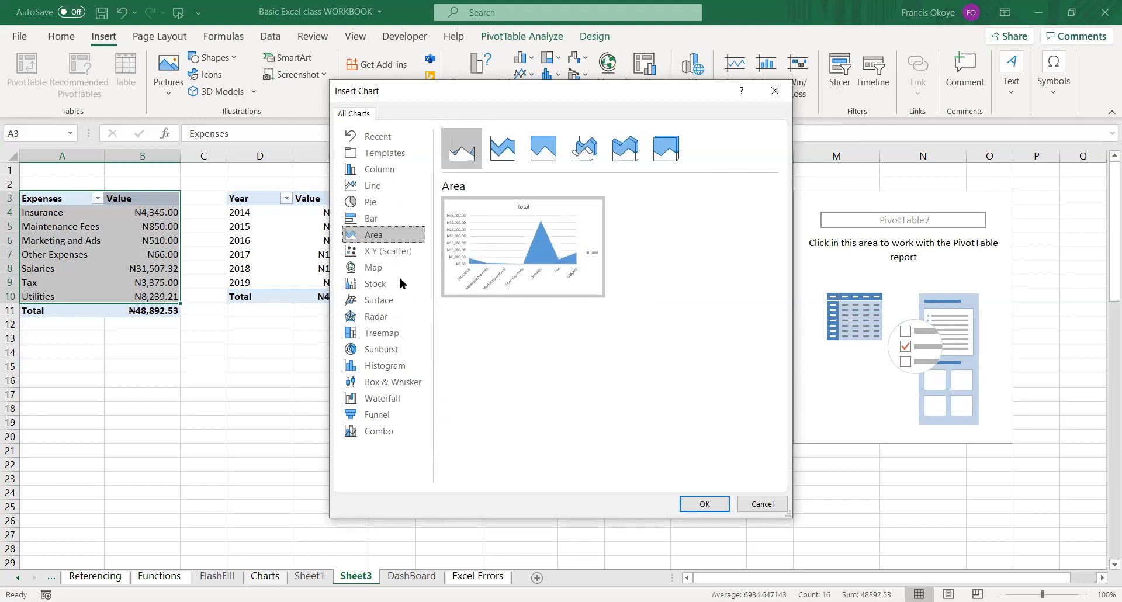
{"action": "left_click", "coordinate": [384, 184]}
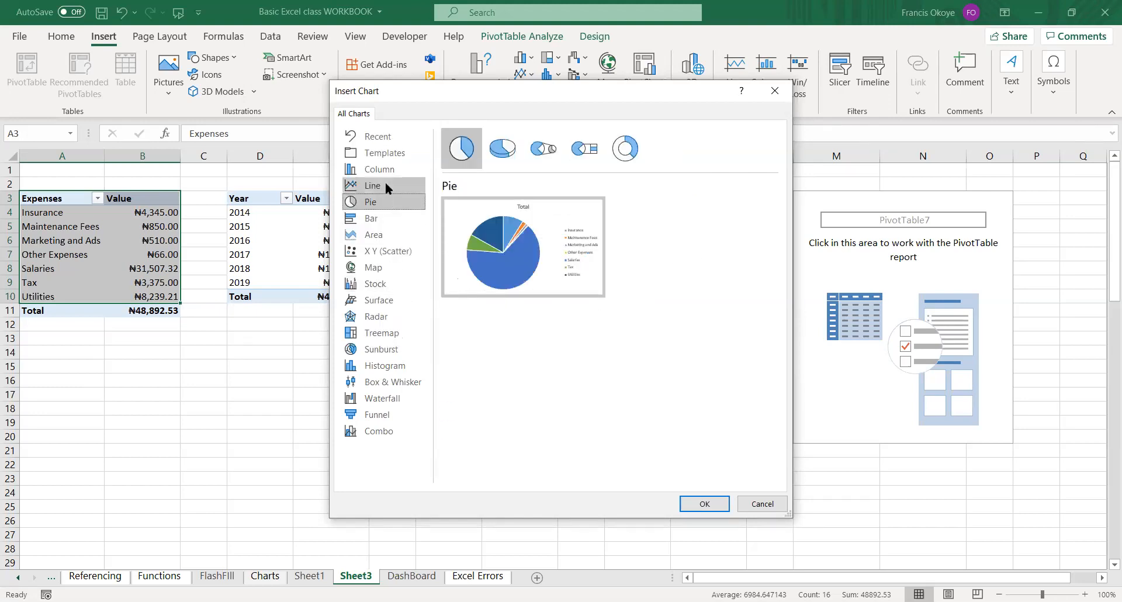
{"action": "left_click", "coordinate": [388, 170]}
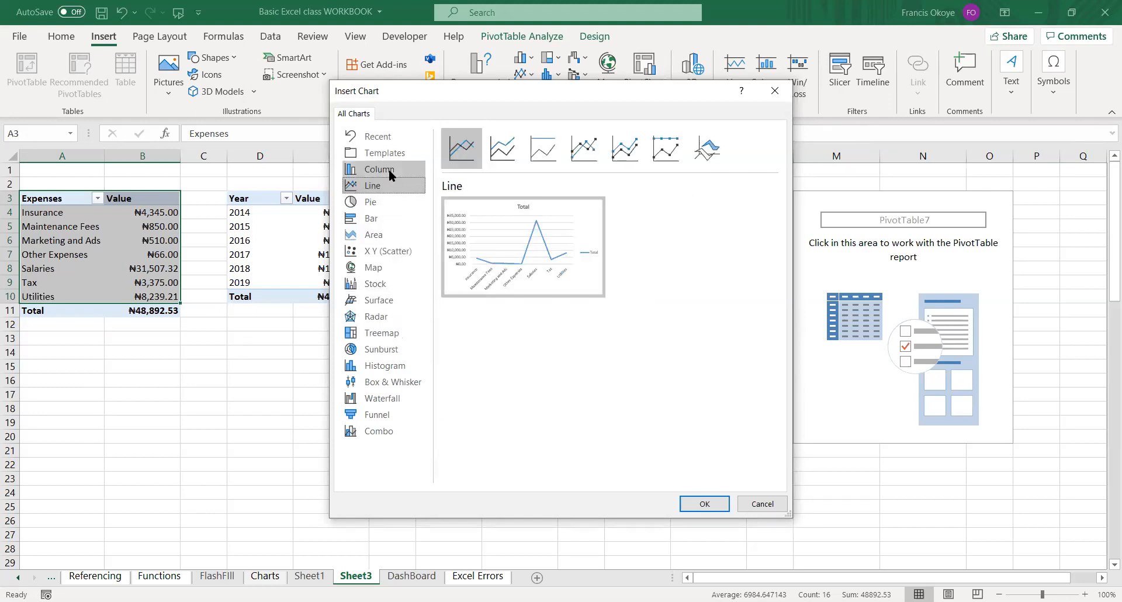
Examine which remaining chart types, such as Histogram, Sunburst, Stock, Map, Funnel and Radar, suit PivotTable data, and close without inserting a chart.
{"action": "left_click", "coordinate": [377, 367]}
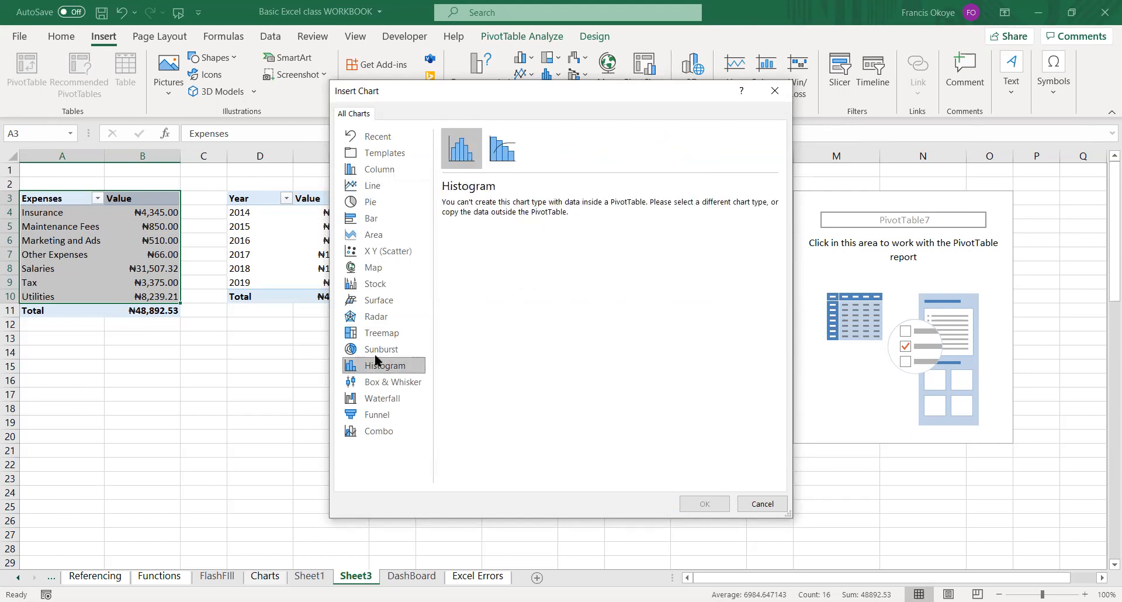
{"action": "left_click", "coordinate": [377, 354]}
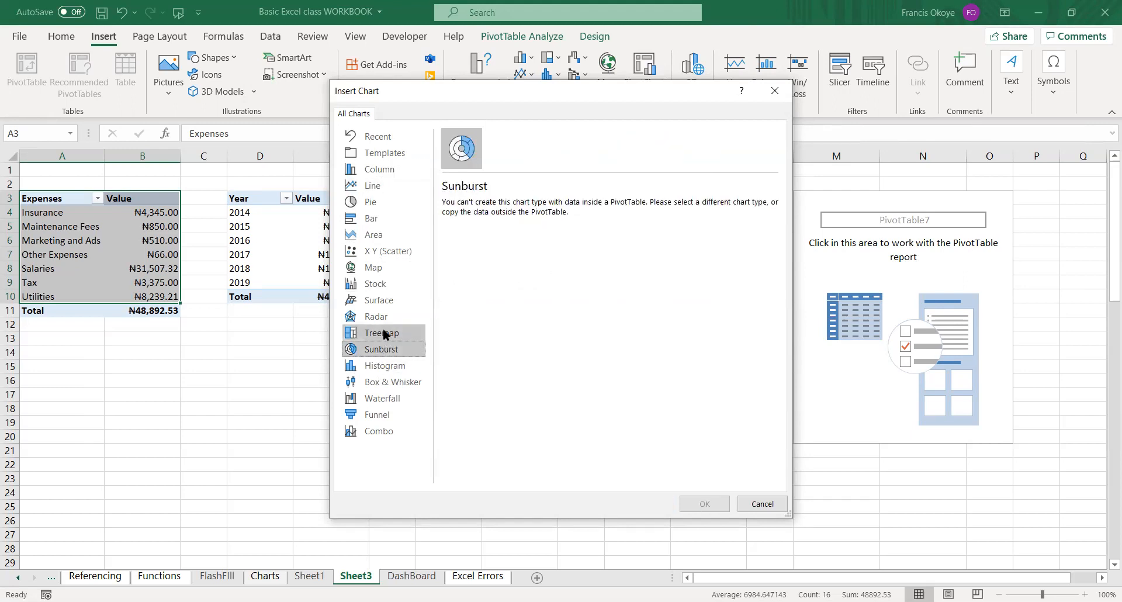
{"action": "left_click", "coordinate": [382, 333]}
{"action": "left_click", "coordinate": [383, 301]}
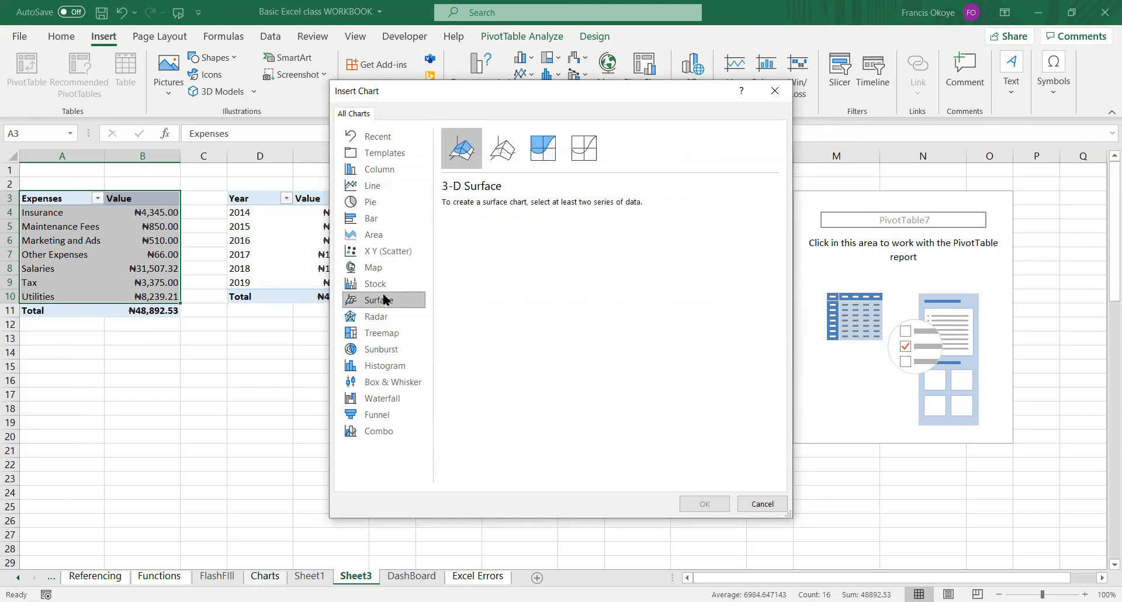
{"action": "left_click", "coordinate": [386, 284]}
{"action": "left_click", "coordinate": [388, 268]}
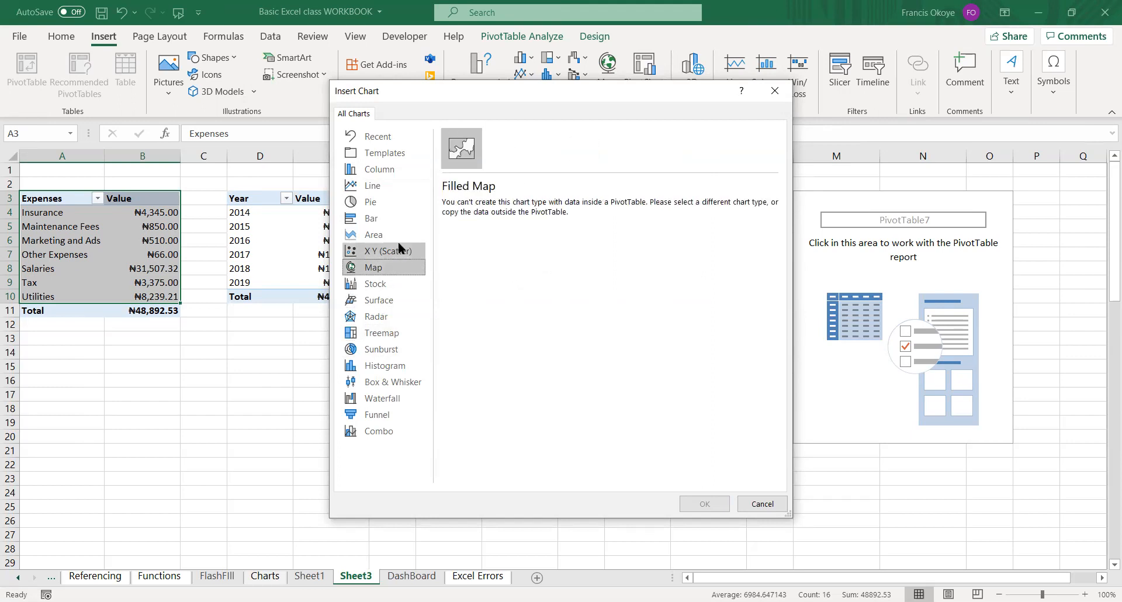
{"action": "left_click", "coordinate": [397, 249]}
{"action": "left_click", "coordinate": [395, 234]}
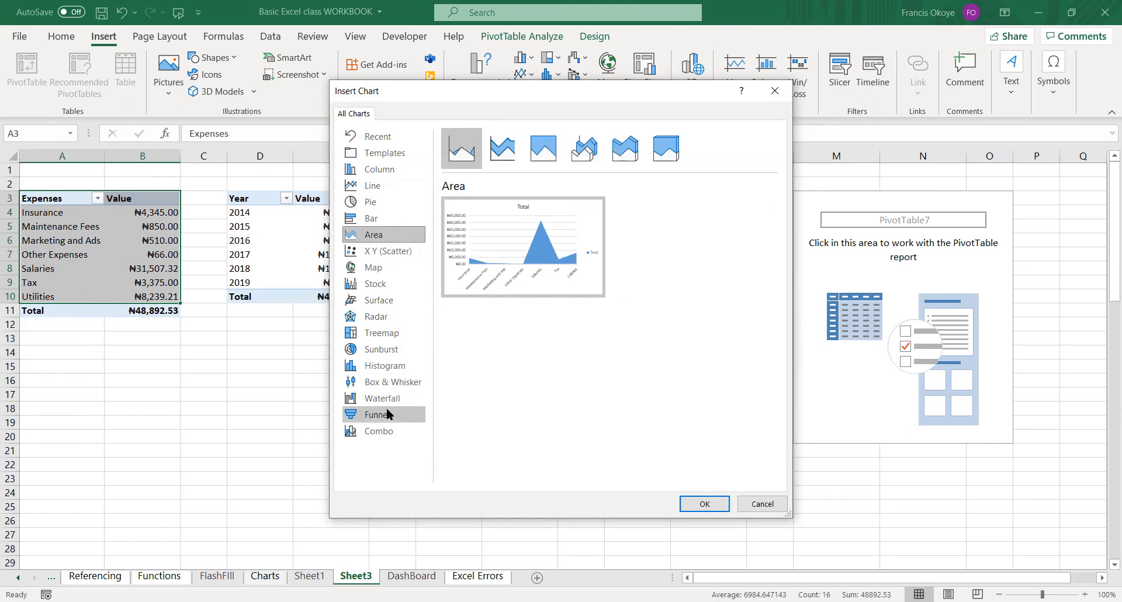
{"action": "left_click", "coordinate": [389, 398]}
{"action": "left_click", "coordinate": [392, 383]}
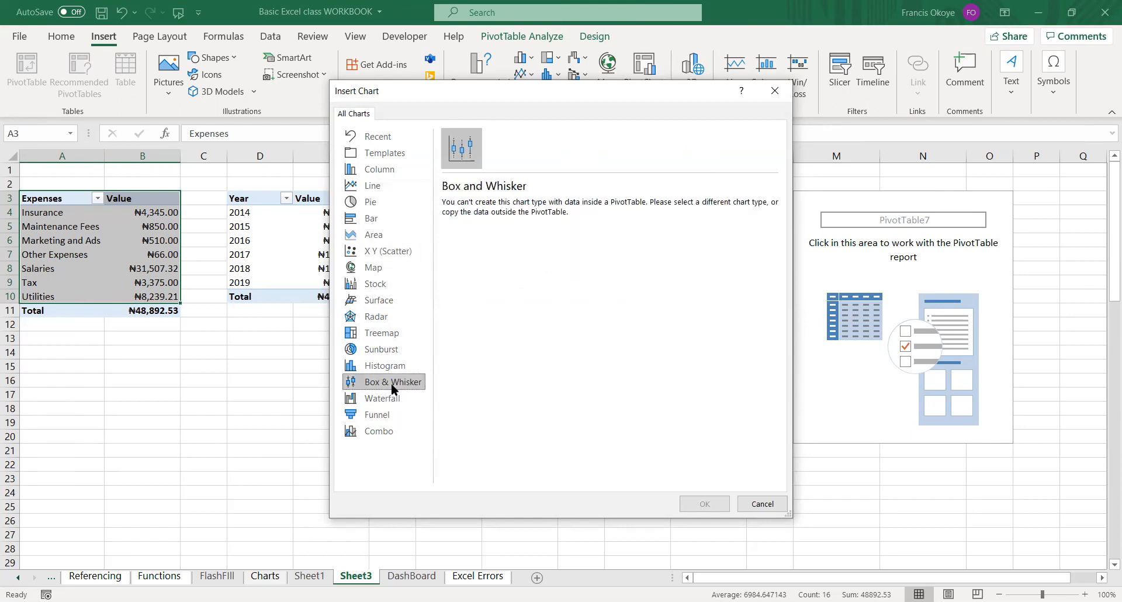
{"action": "left_click", "coordinate": [401, 351]}
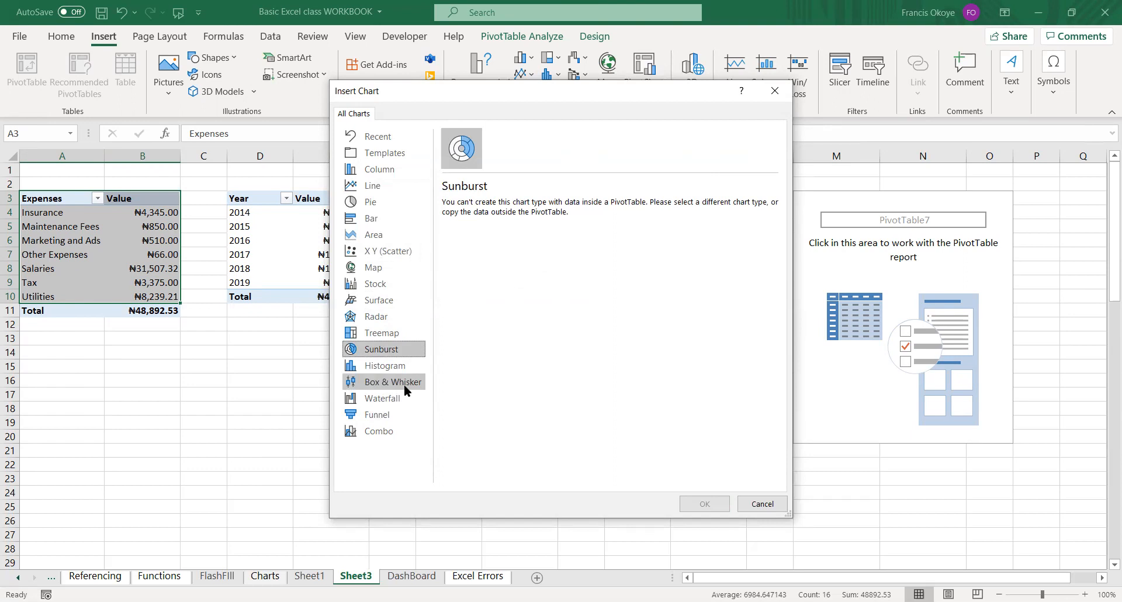
{"action": "left_click", "coordinate": [381, 402]}
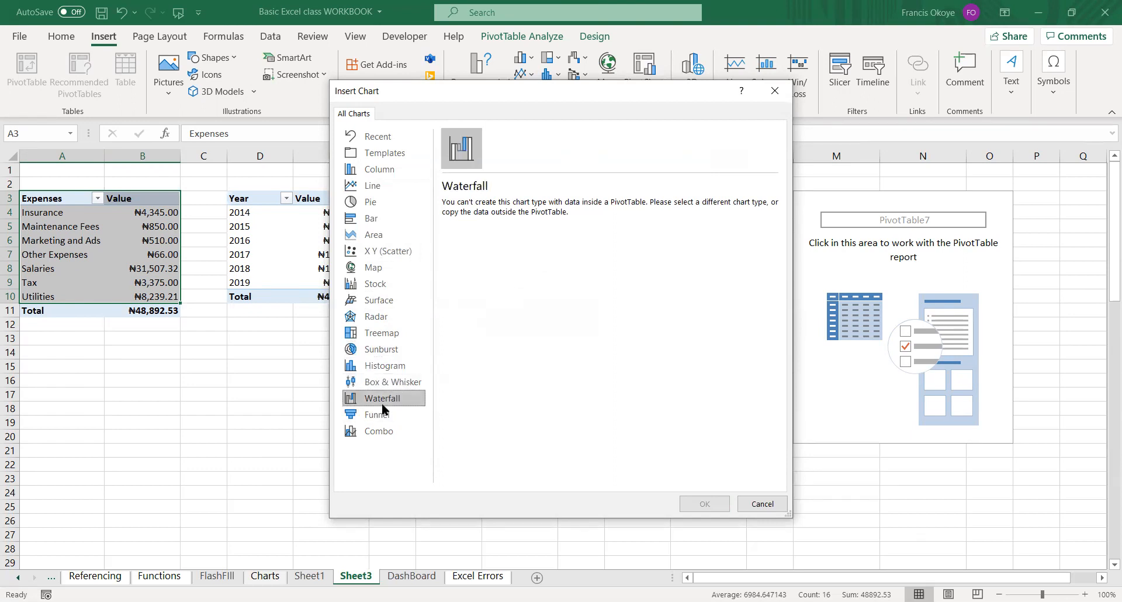
{"action": "left_click", "coordinate": [383, 411]}
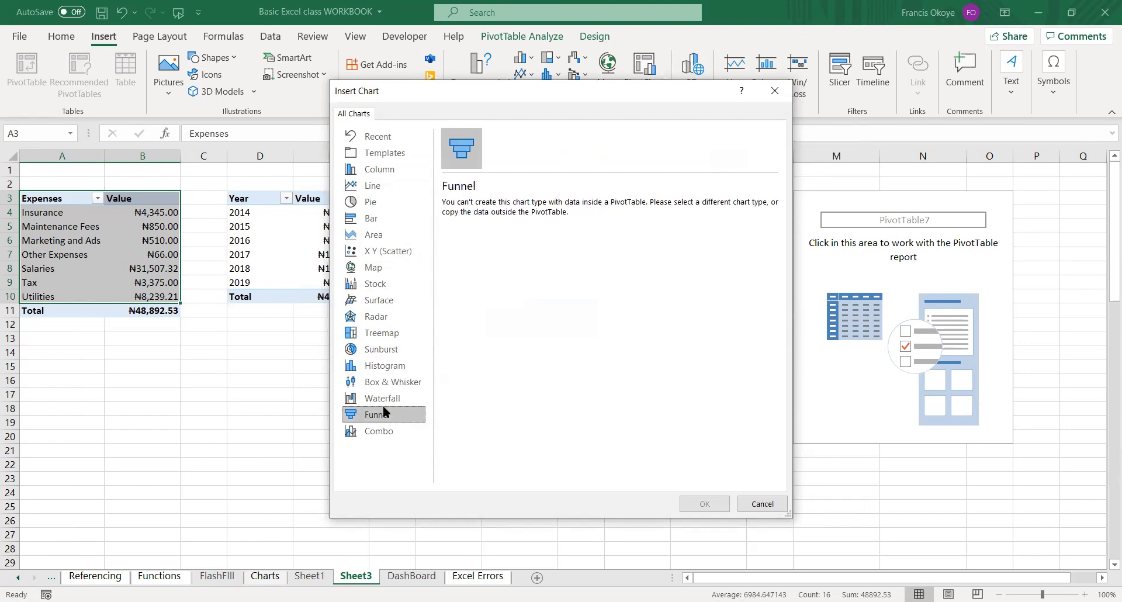
{"action": "left_click", "coordinate": [385, 403]}
{"action": "left_click", "coordinate": [384, 383]}
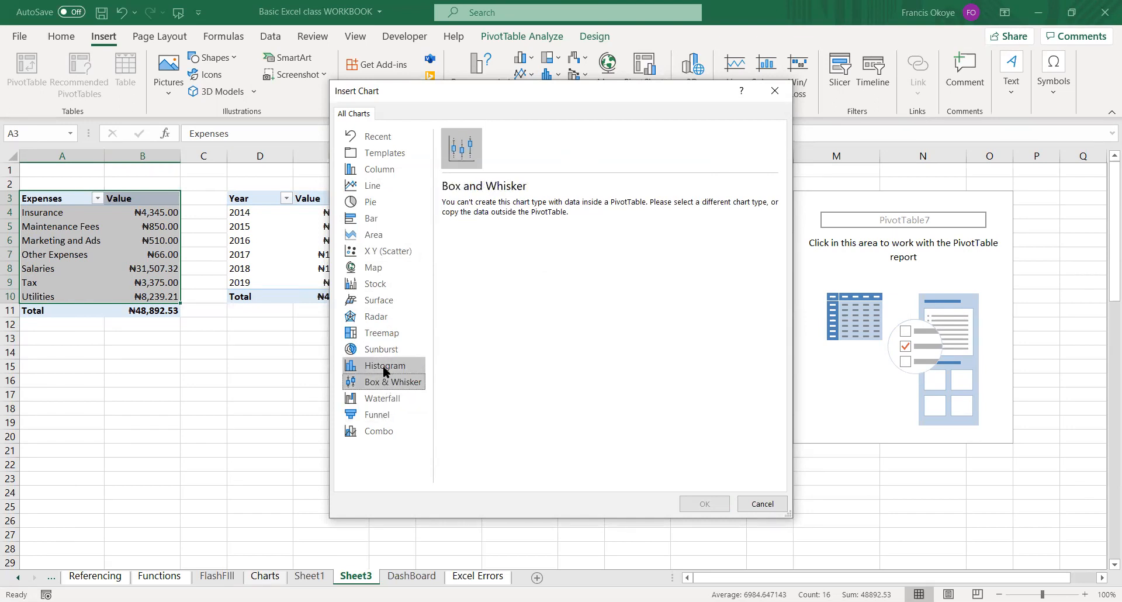
{"action": "left_click", "coordinate": [383, 366]}
{"action": "left_click", "coordinate": [382, 351]}
{"action": "left_click", "coordinate": [381, 332]}
{"action": "left_click", "coordinate": [385, 317]}
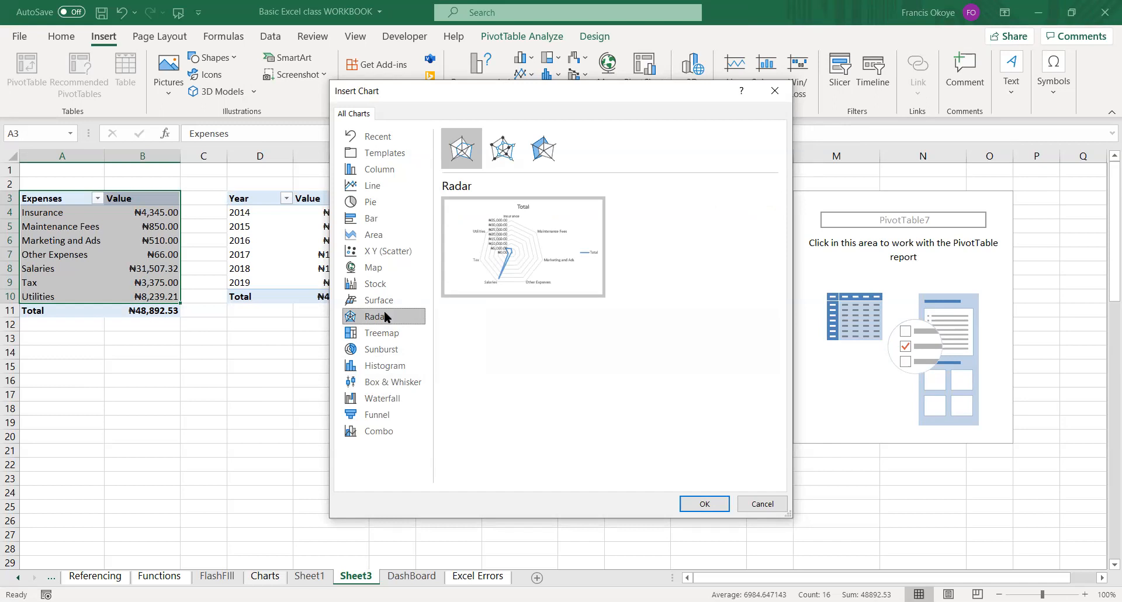
{"action": "left_click", "coordinate": [384, 304]}
{"action": "left_click", "coordinate": [384, 285]}
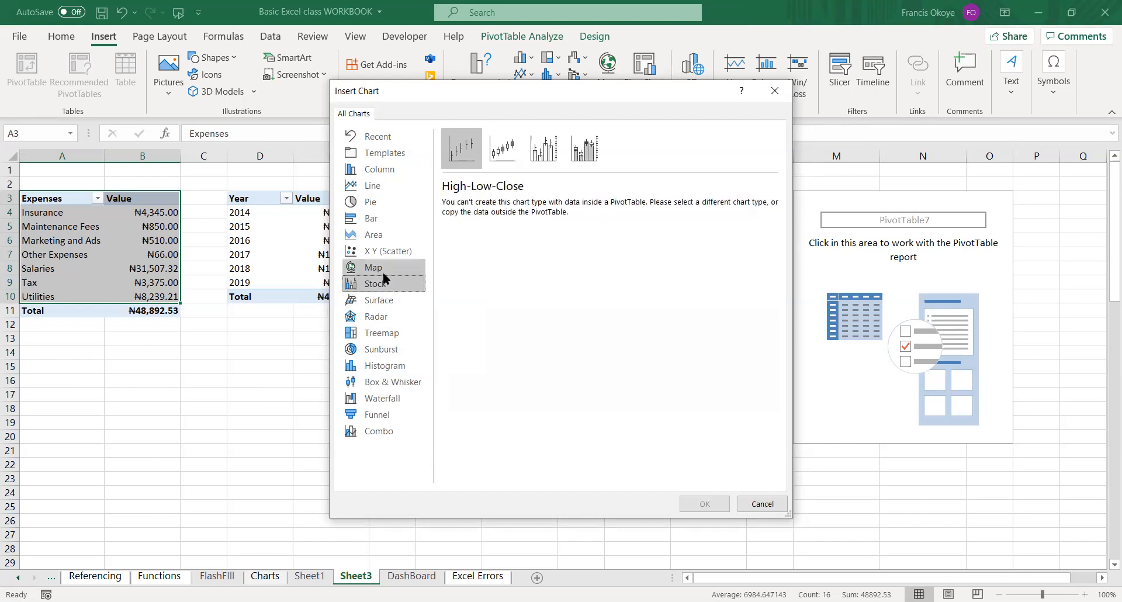
{"action": "left_click", "coordinate": [384, 269]}
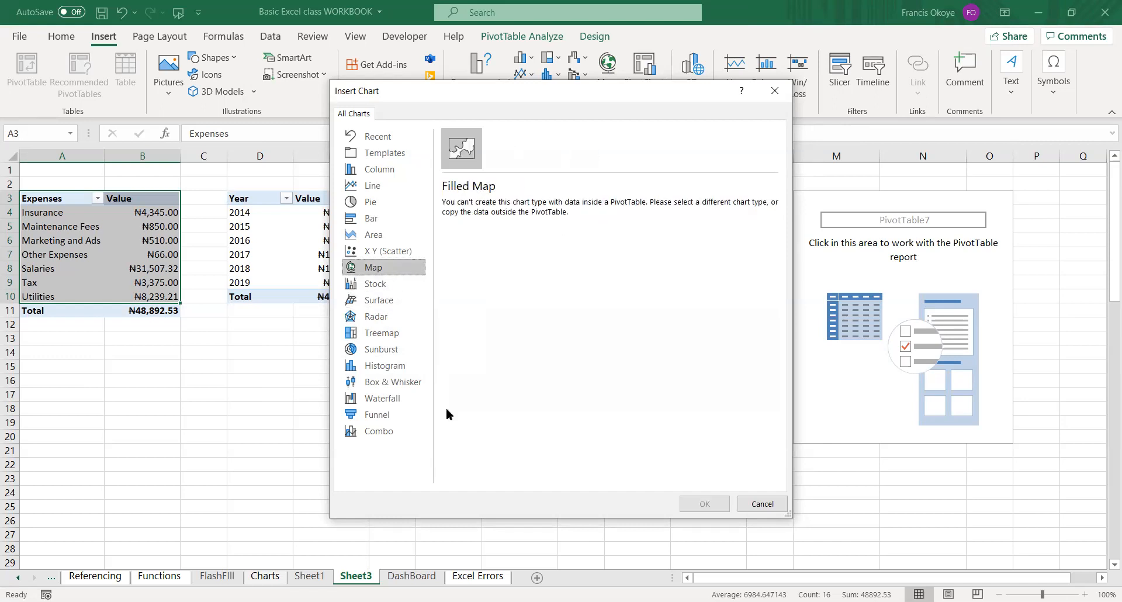
{"action": "left_click", "coordinate": [762, 503]}
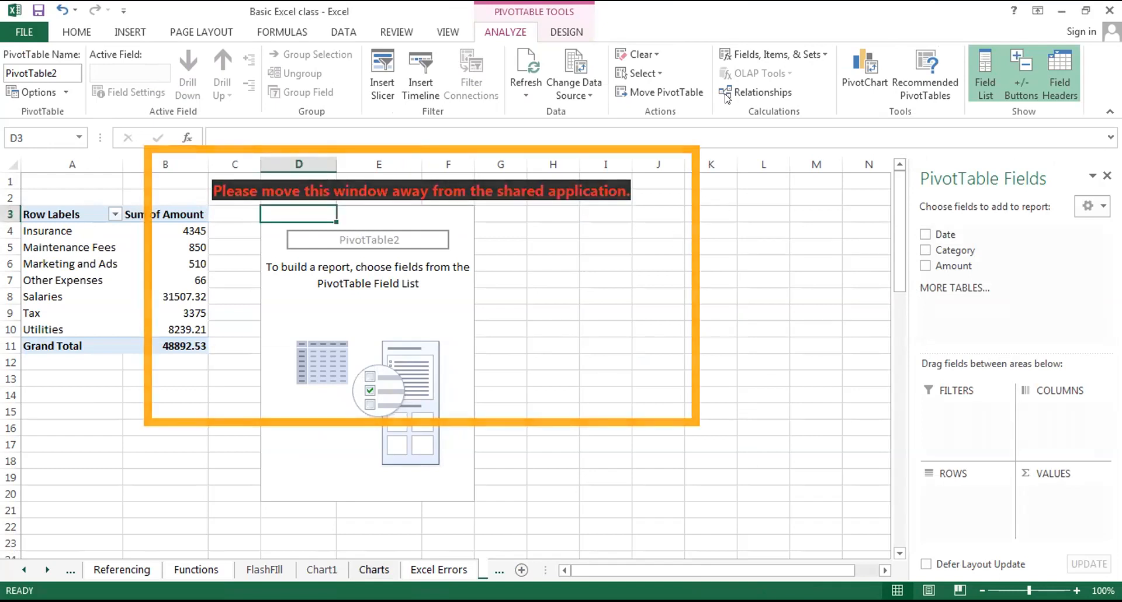
In the Basic Excel class workbook, add the Date field to the rows of the empty PivotTable at D3.
{"action": "left_click_drag", "start_coordinate": [932, 233], "coordinate": [638, 250]}
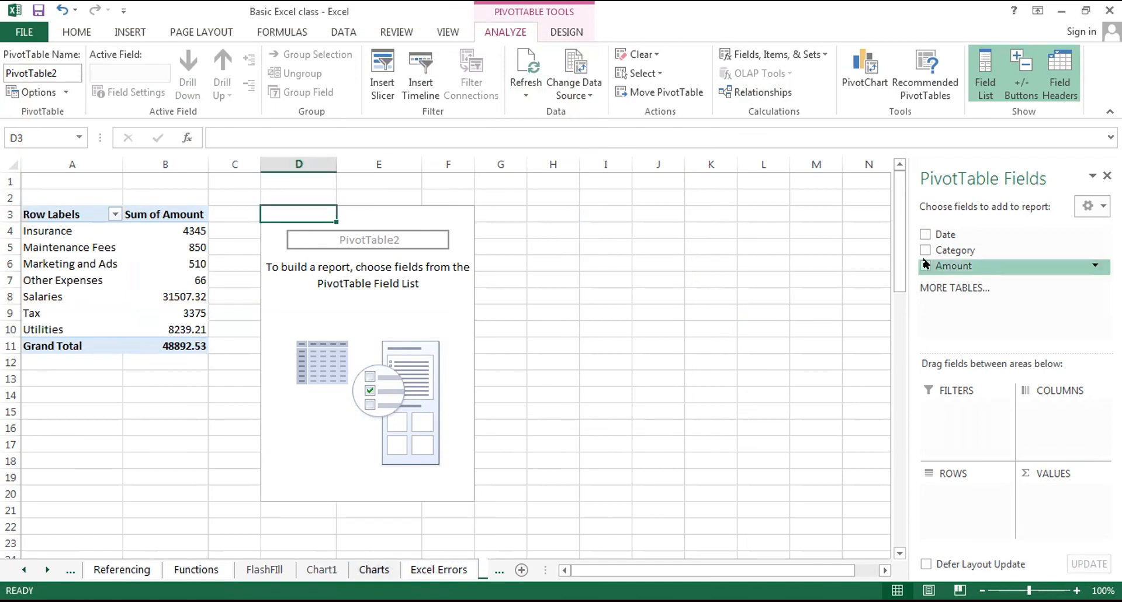
{"action": "left_click_drag", "start_coordinate": [922, 234], "coordinate": [943, 488]}
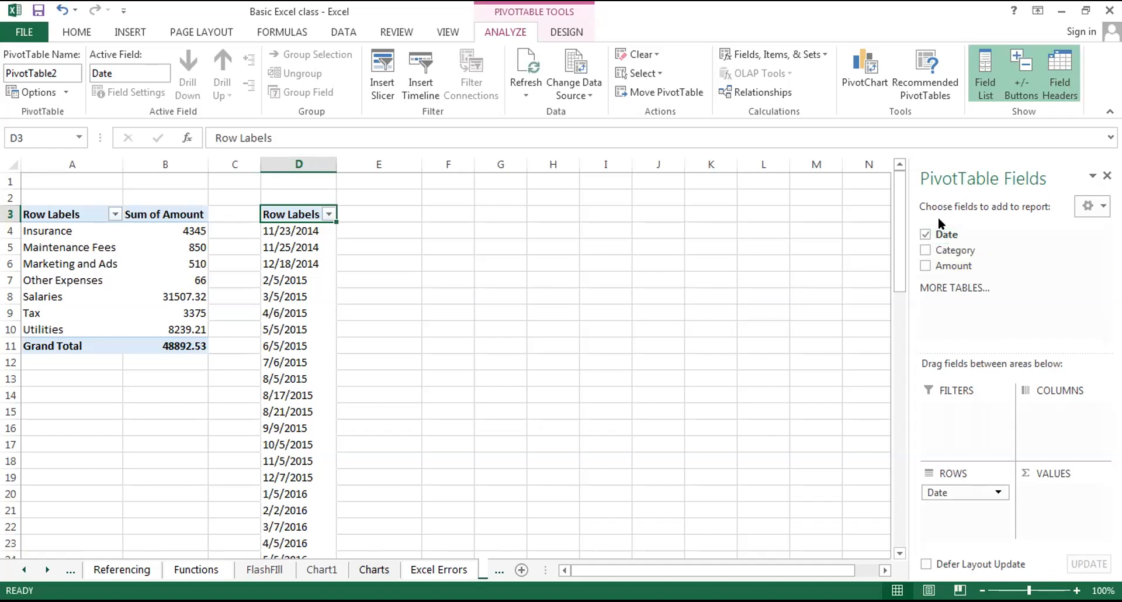
Group the dates in the PivotTable at D3 by Months and add the Amount field to its values.
{"action": "right_click", "coordinate": [299, 215]}
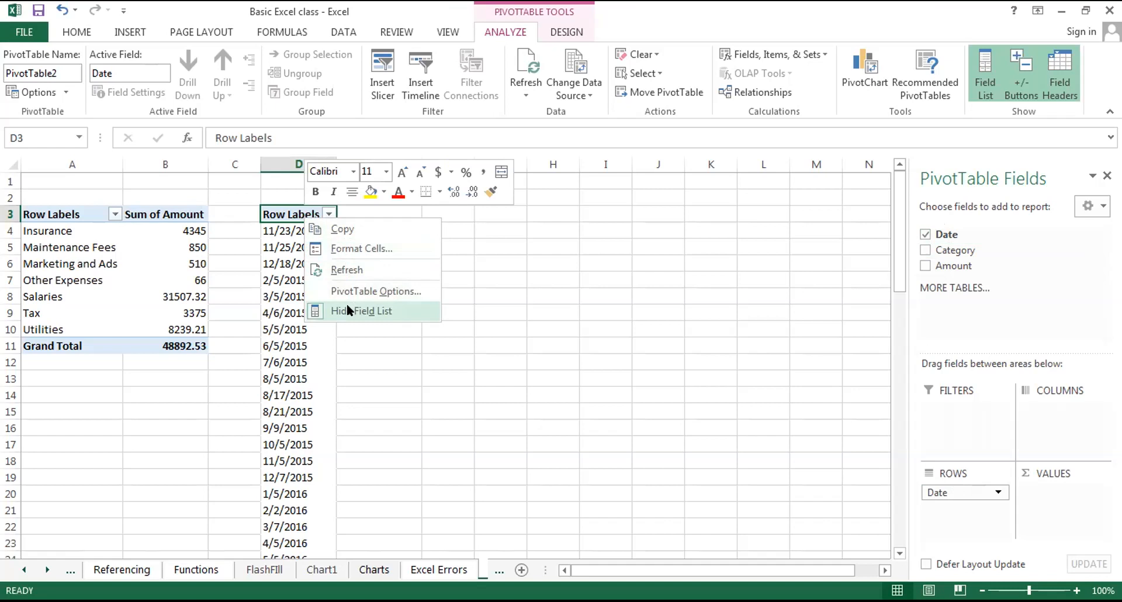
{"action": "right_click", "coordinate": [323, 400]}
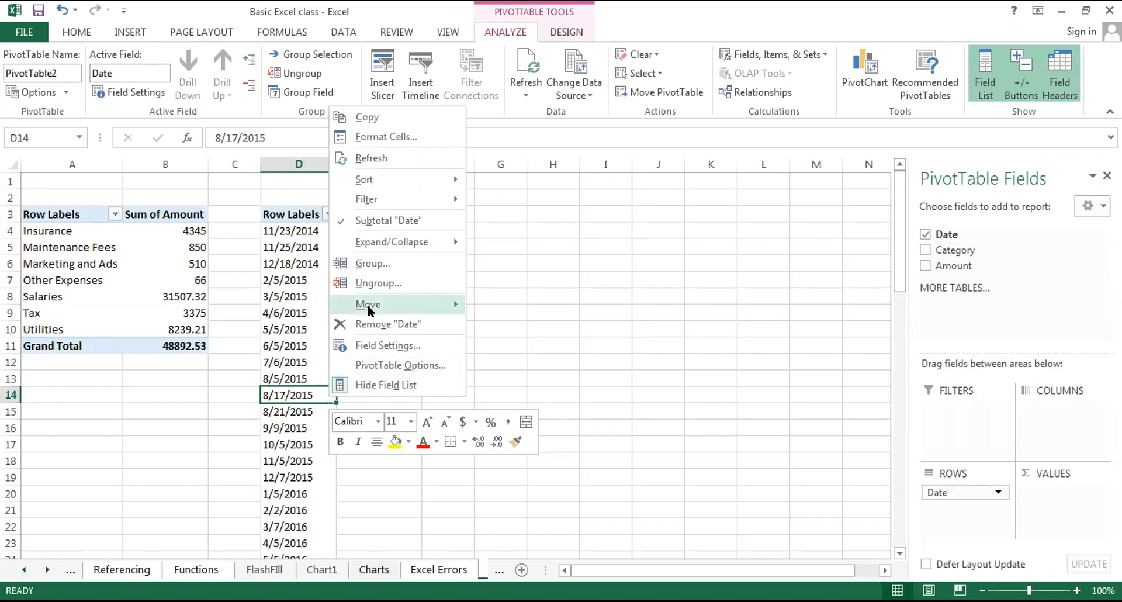
{"action": "left_click", "coordinate": [369, 263]}
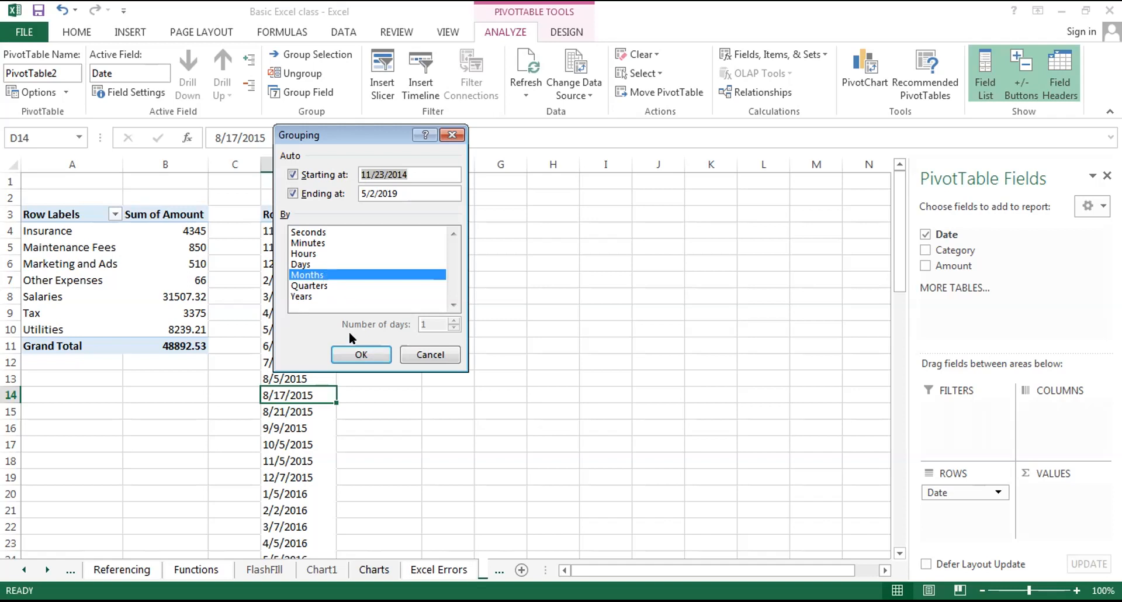
{"action": "left_click", "coordinate": [354, 348]}
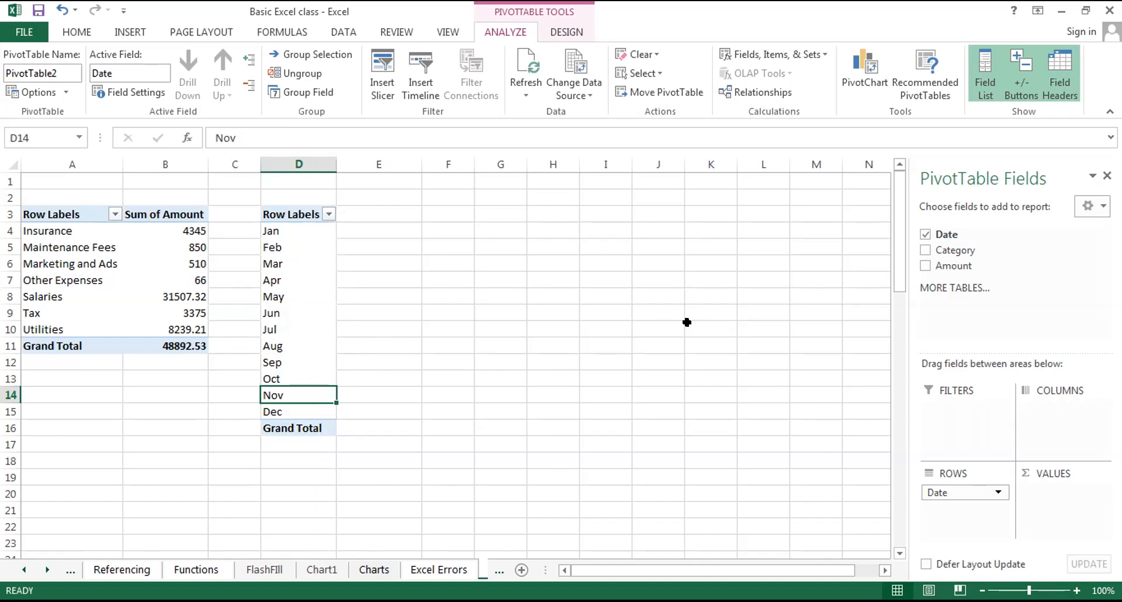
{"action": "left_click_drag", "start_coordinate": [956, 264], "coordinate": [1057, 495]}
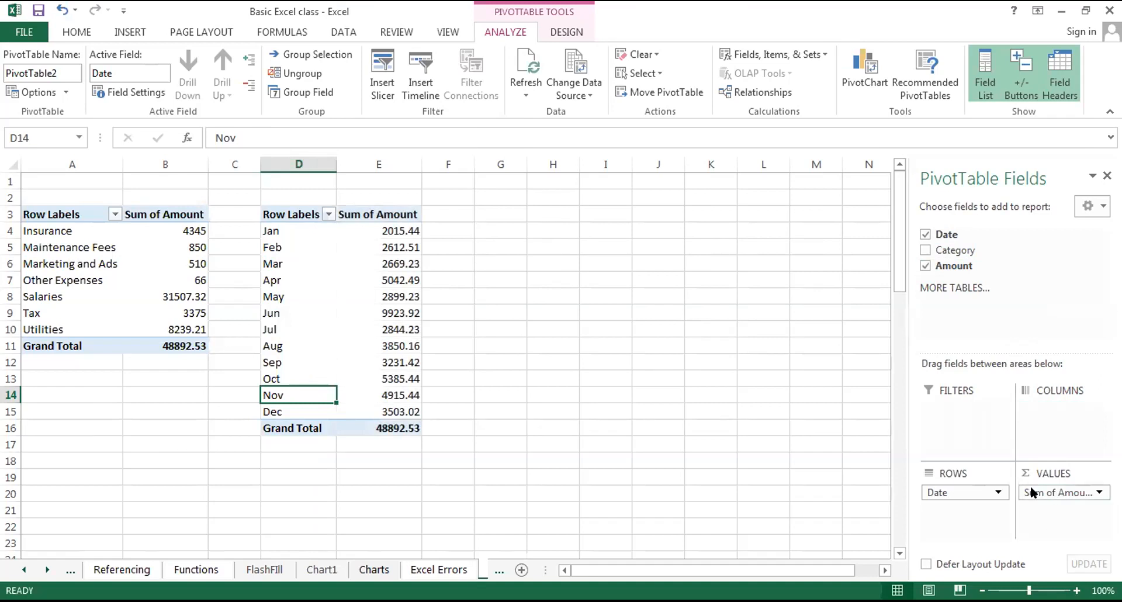
Insert a PivotTable based on Expenses in the existing worksheet Sheet4 at cell G3.
{"action": "left_click", "coordinate": [507, 206]}
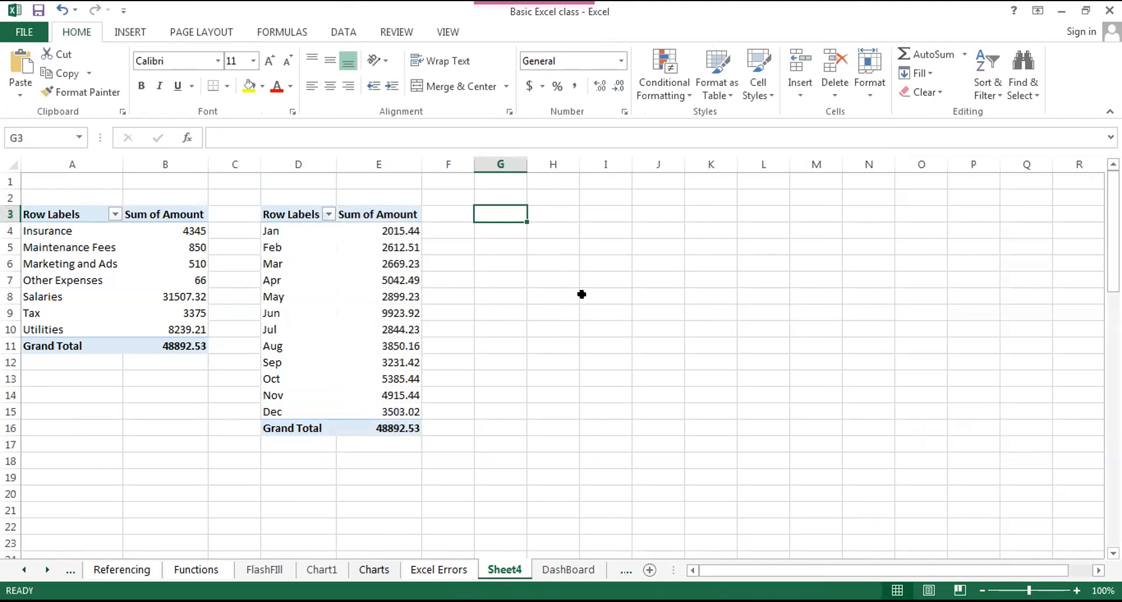
{"action": "left_click", "coordinate": [136, 35]}
{"action": "left_click", "coordinate": [26, 64]}
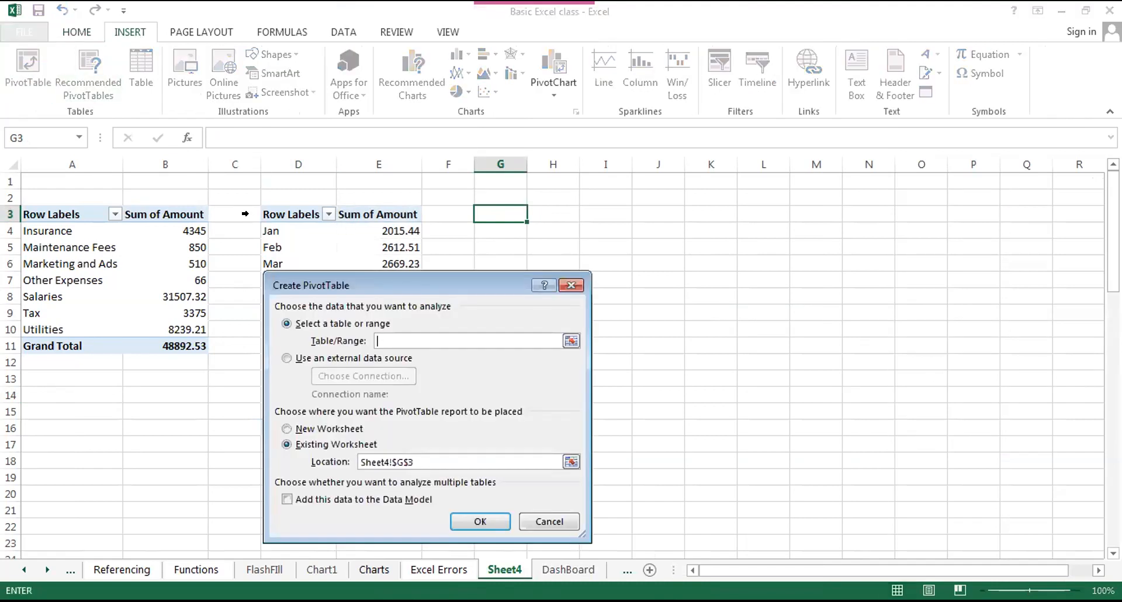
{"action": "type", "text": "Expenses"}
{"action": "left_click", "coordinate": [487, 524]}
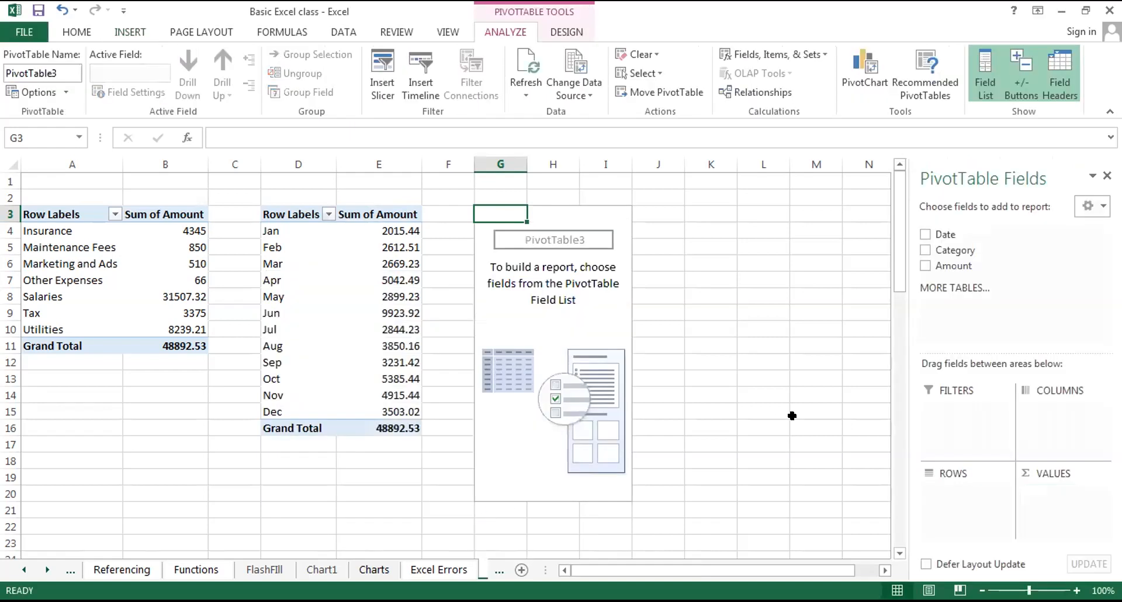
Add Date to the rows of the PivotTable at G3, and try Category in its values before removing it.
{"action": "left_click_drag", "start_coordinate": [938, 226], "coordinate": [942, 485]}
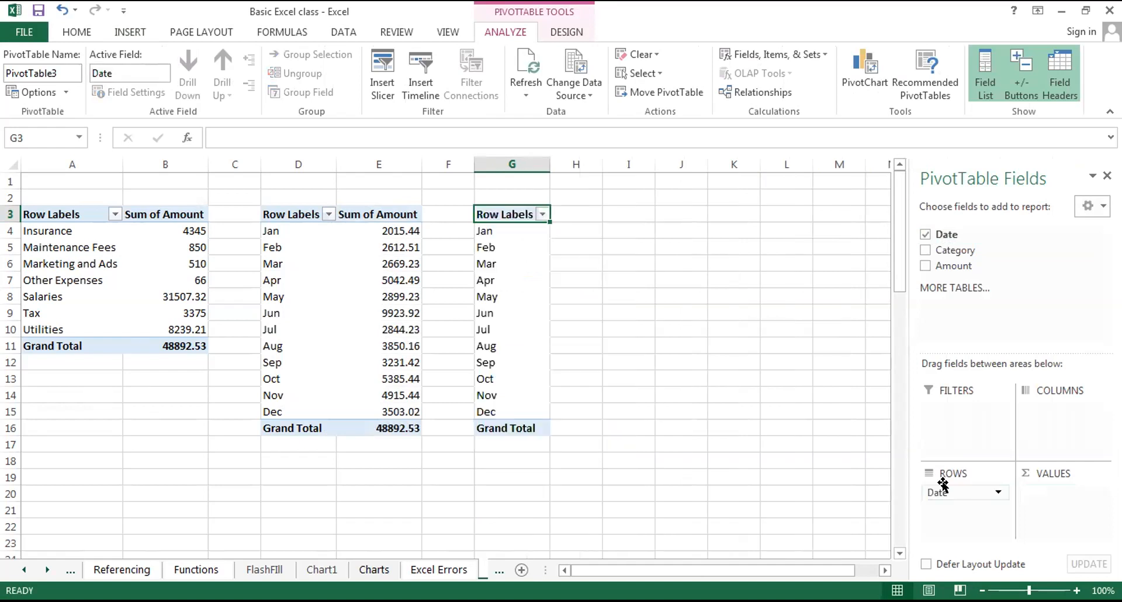
{"action": "left_click_drag", "start_coordinate": [953, 250], "coordinate": [1051, 500]}
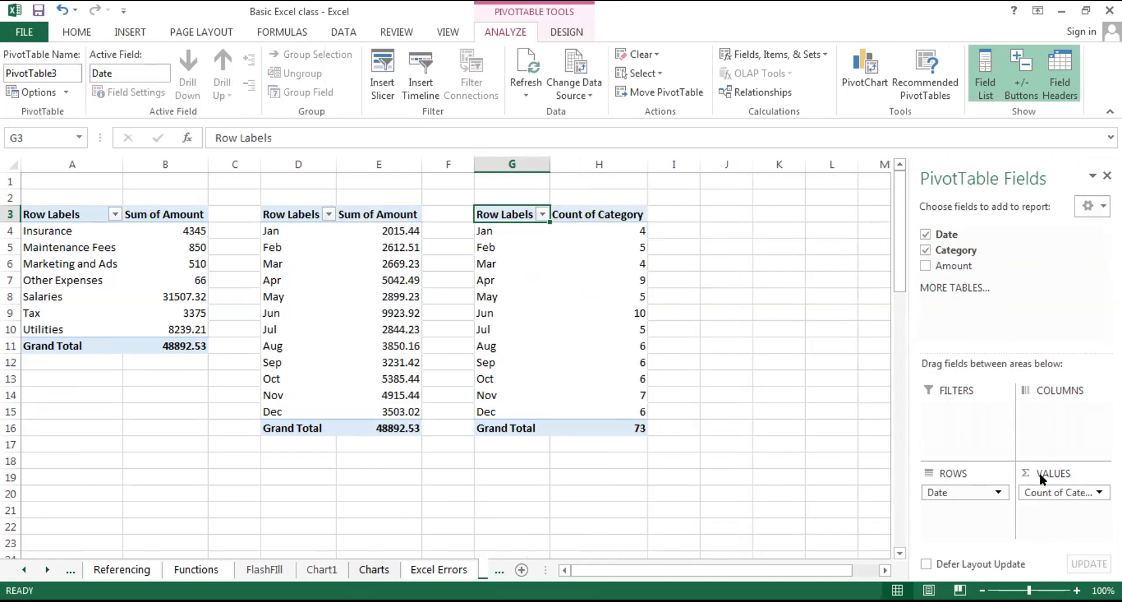
{"action": "left_click_drag", "start_coordinate": [1041, 490], "coordinate": [948, 249]}
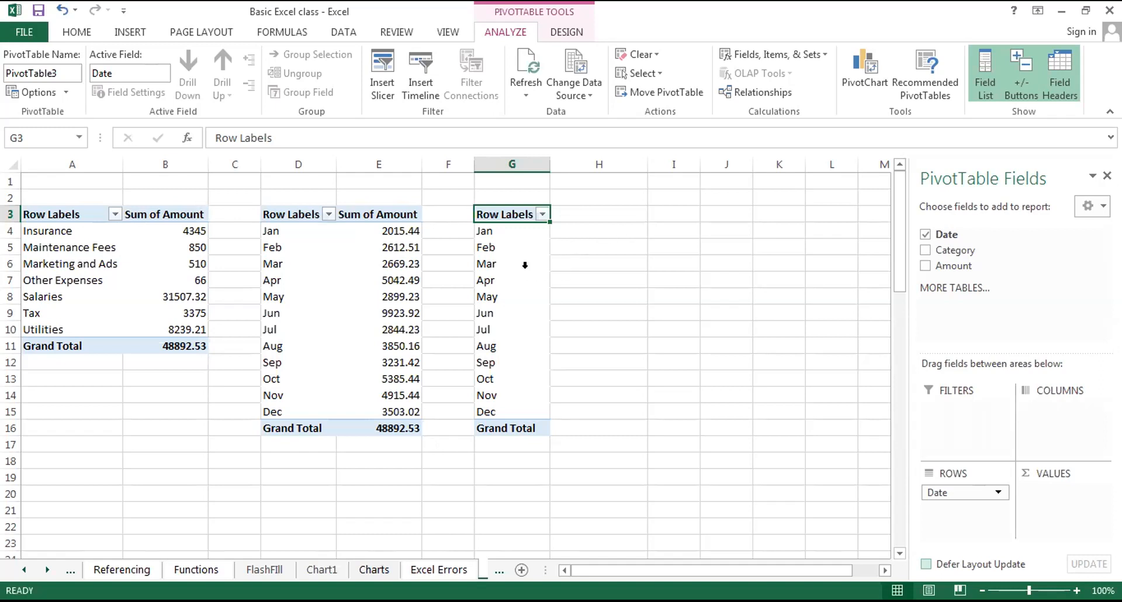
Start grouping the dates of the PivotTable at G3 and shorten the start and end limits to 2014 and 2019.
{"action": "key", "text": "Down"}
{"action": "key", "text": "Down"}
{"action": "key", "text": "Down"}
{"action": "key", "text": "Down"}
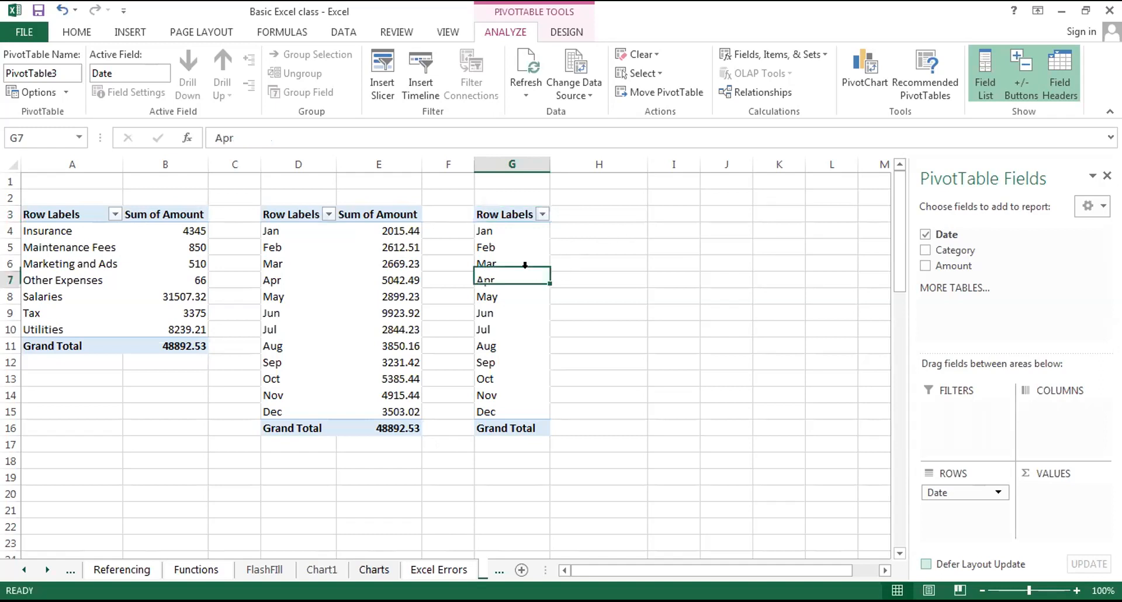
{"action": "right_click", "coordinate": [529, 281]}
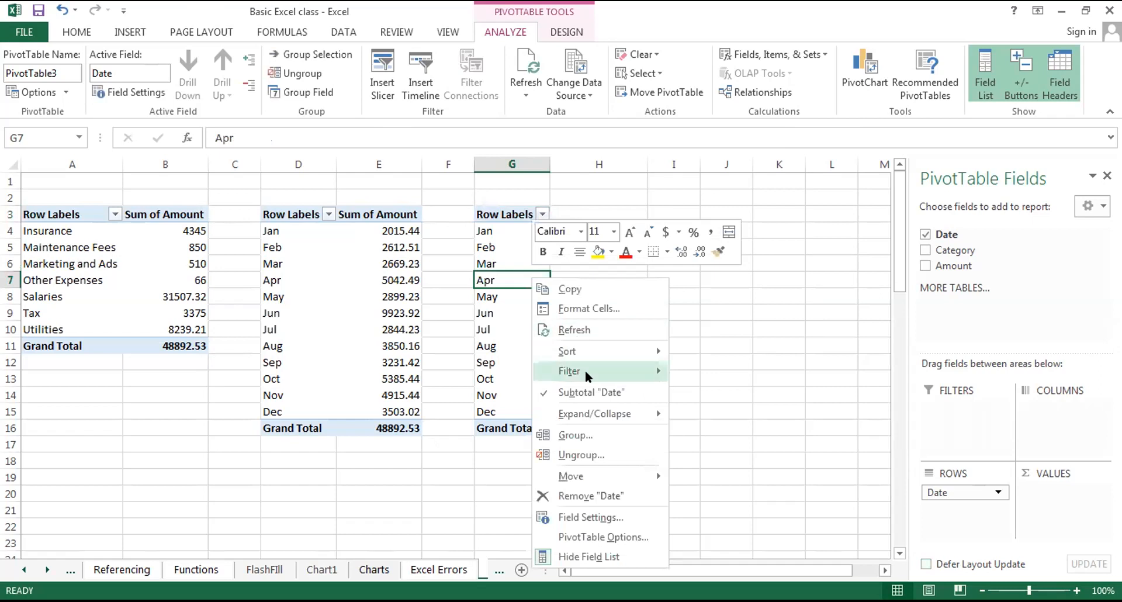
{"action": "left_click", "coordinate": [590, 432]}
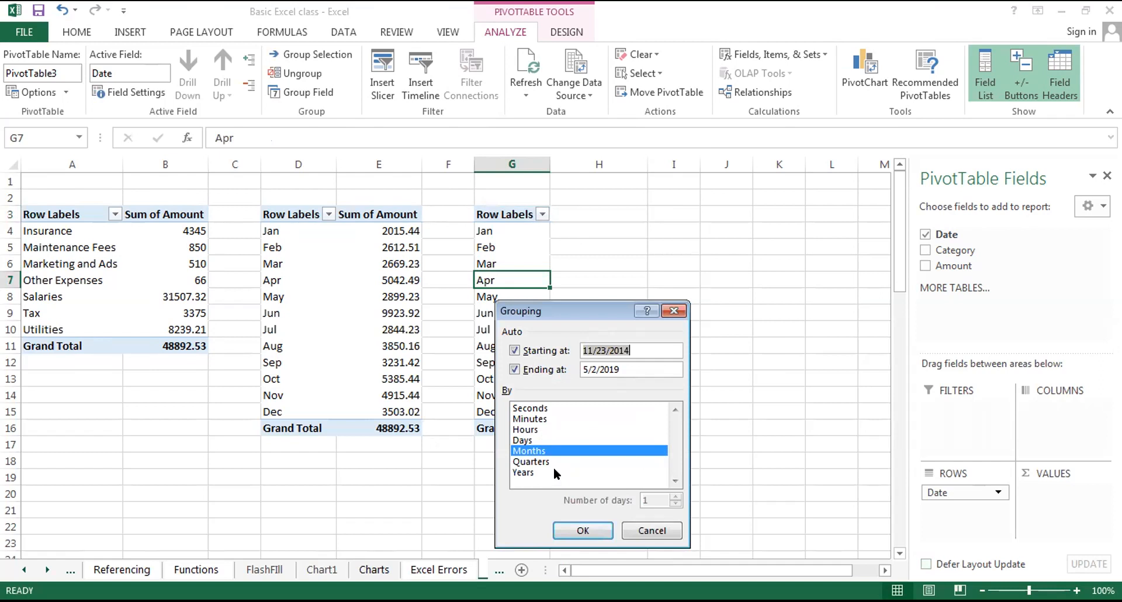
{"action": "left_click", "coordinate": [603, 350]}
{"action": "key", "text": "BackSpace"}
{"action": "key", "text": "BackSpace"}
{"action": "key", "text": "BackSpace"}
{"action": "key", "text": "BackSpace"}
{"action": "key", "text": "BackSpace"}
{"action": "key", "text": "BackSpace"}
{"action": "left_click", "coordinate": [598, 365]}
{"action": "key", "text": "BackSpace"}
{"action": "key", "text": "BackSpace"}
{"action": "key", "text": "BackSpace"}
{"action": "key", "text": "BackSpace"}
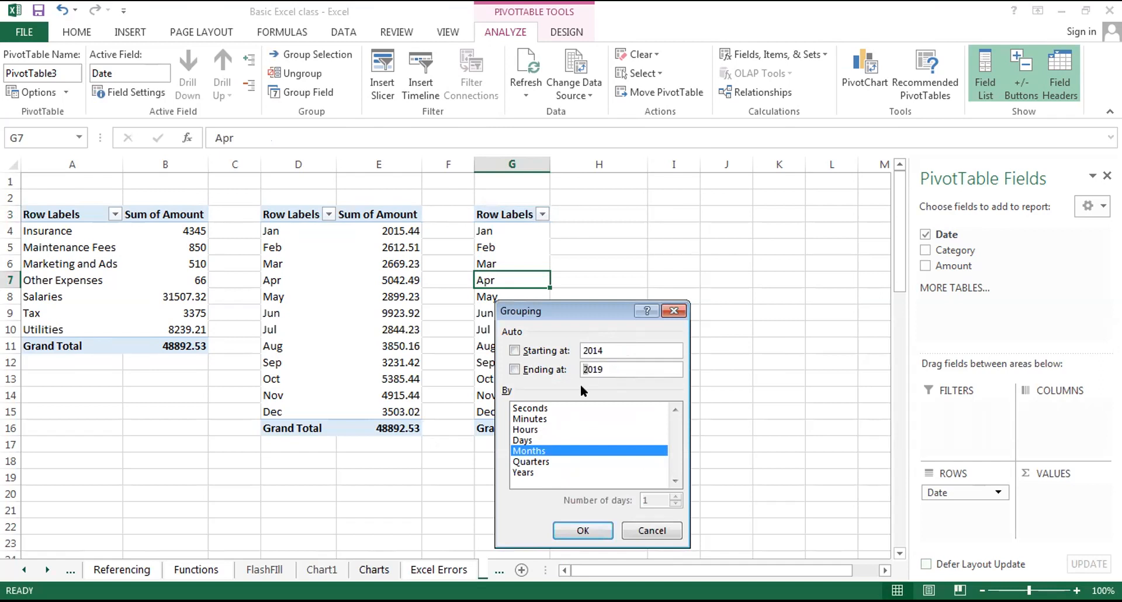
Try grouping by Months and Years with the automatic start and end options enabled, and undo the grouping.
{"action": "left_click", "coordinate": [515, 350]}
{"action": "left_click", "coordinate": [514, 368]}
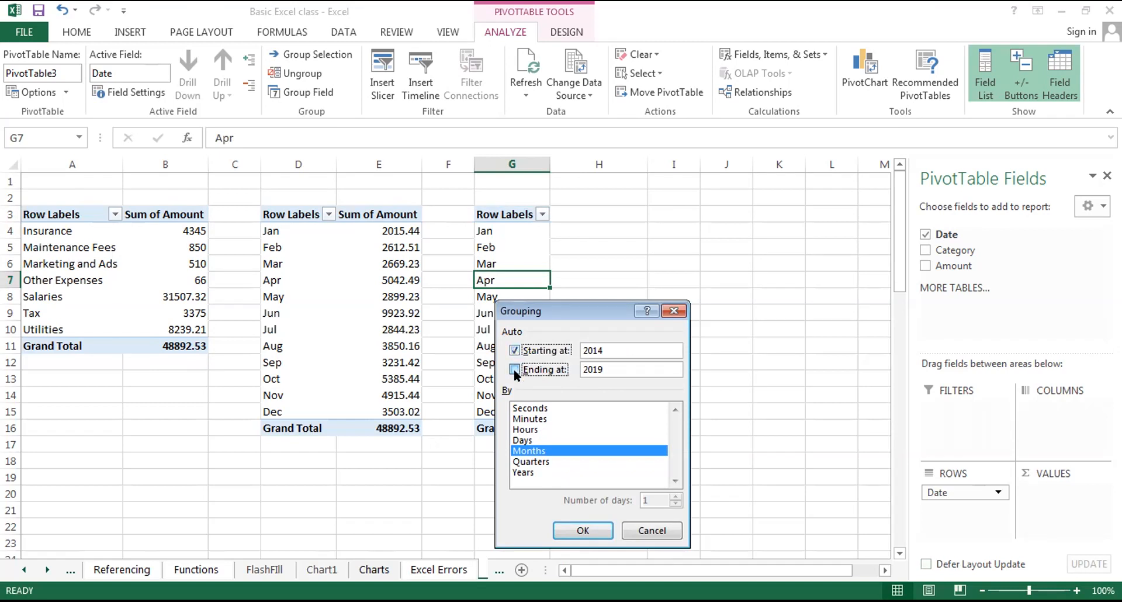
{"action": "left_click", "coordinate": [529, 471]}
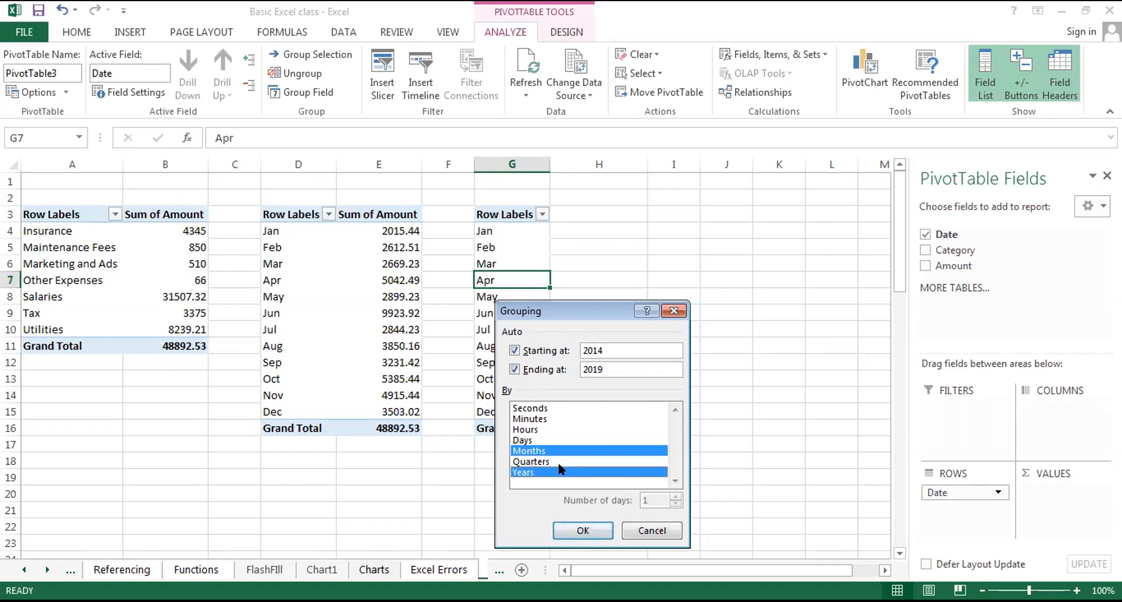
{"action": "key", "text": "Return"}
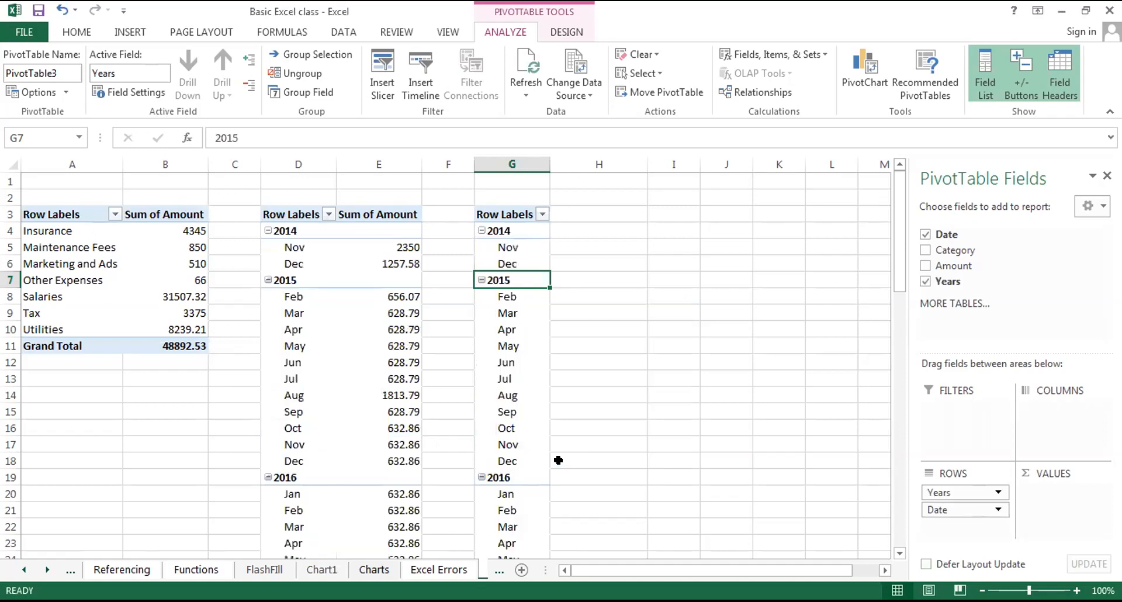
{"action": "key", "text": "ctrl+z"}
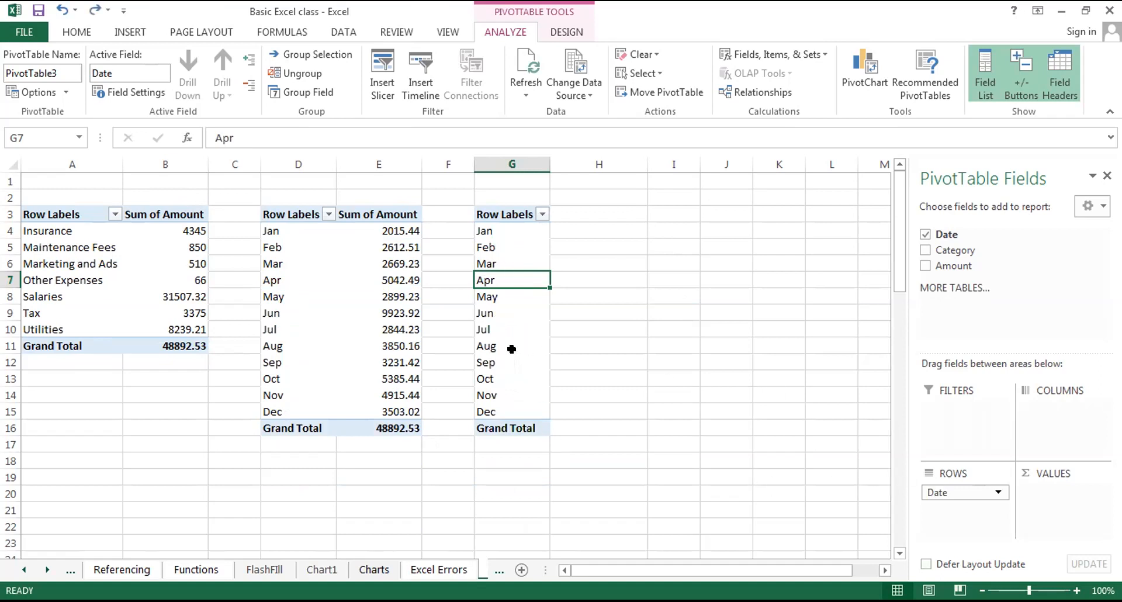
Group the dates of the PivotTable at G3 by Years only and add the Amount field to its values.
{"action": "right_click", "coordinate": [508, 275]}
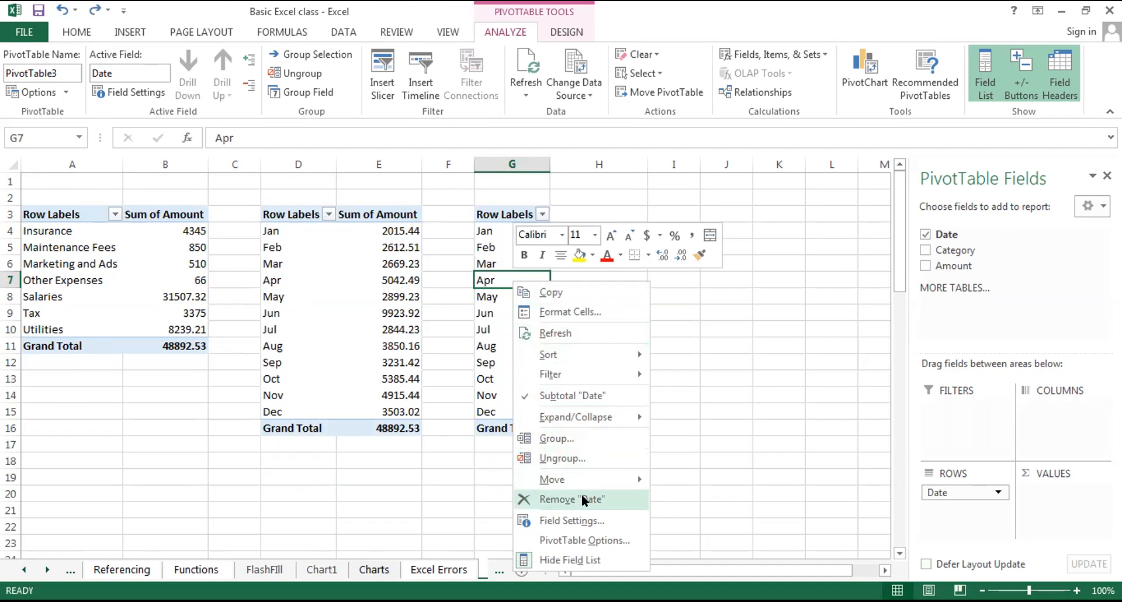
{"action": "left_click", "coordinate": [570, 438]}
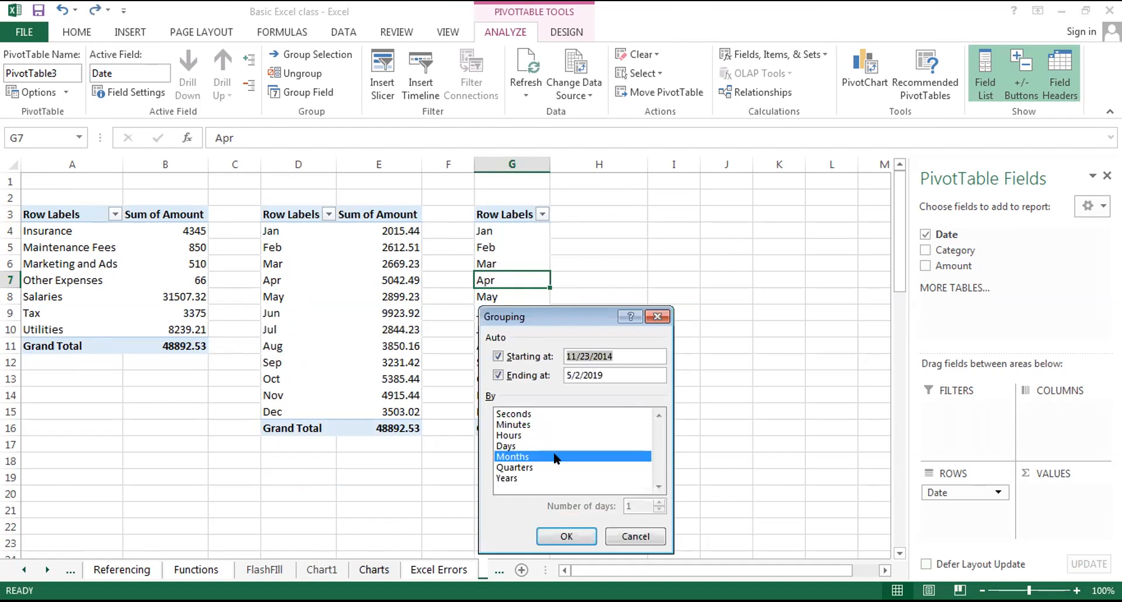
{"action": "left_click", "coordinate": [541, 477]}
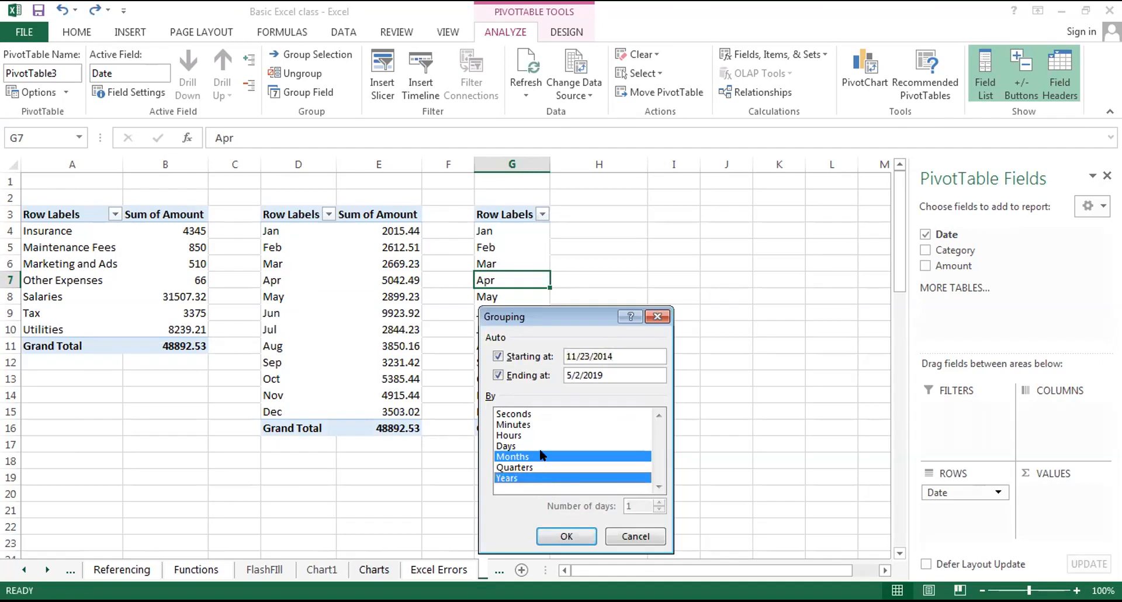
{"action": "left_click", "coordinate": [541, 452]}
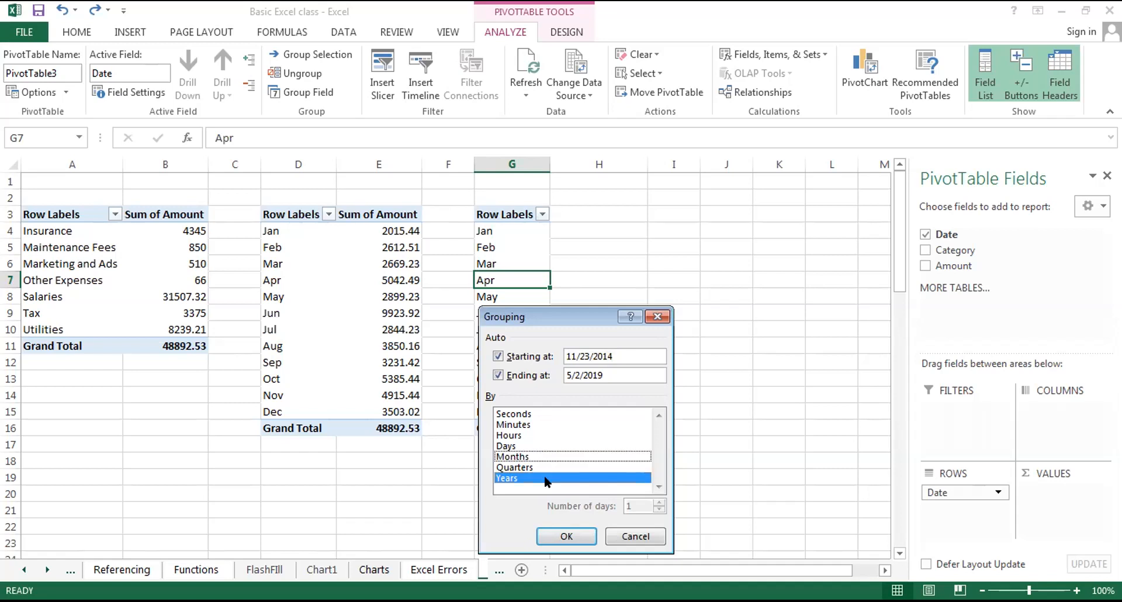
{"action": "left_click", "coordinate": [556, 530]}
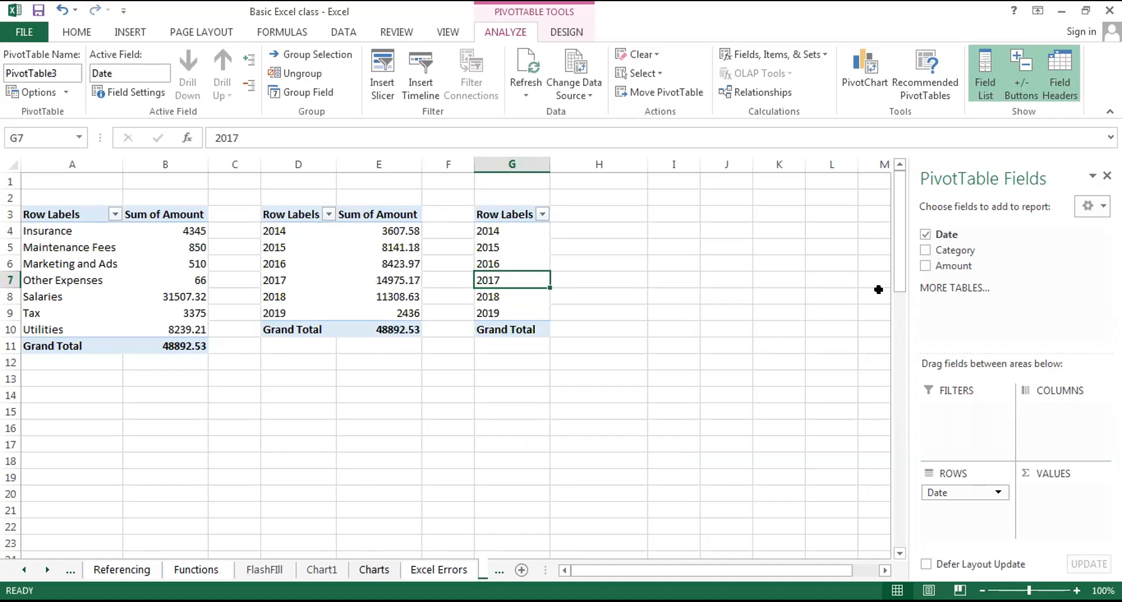
{"action": "left_click_drag", "start_coordinate": [938, 261], "coordinate": [1057, 510]}
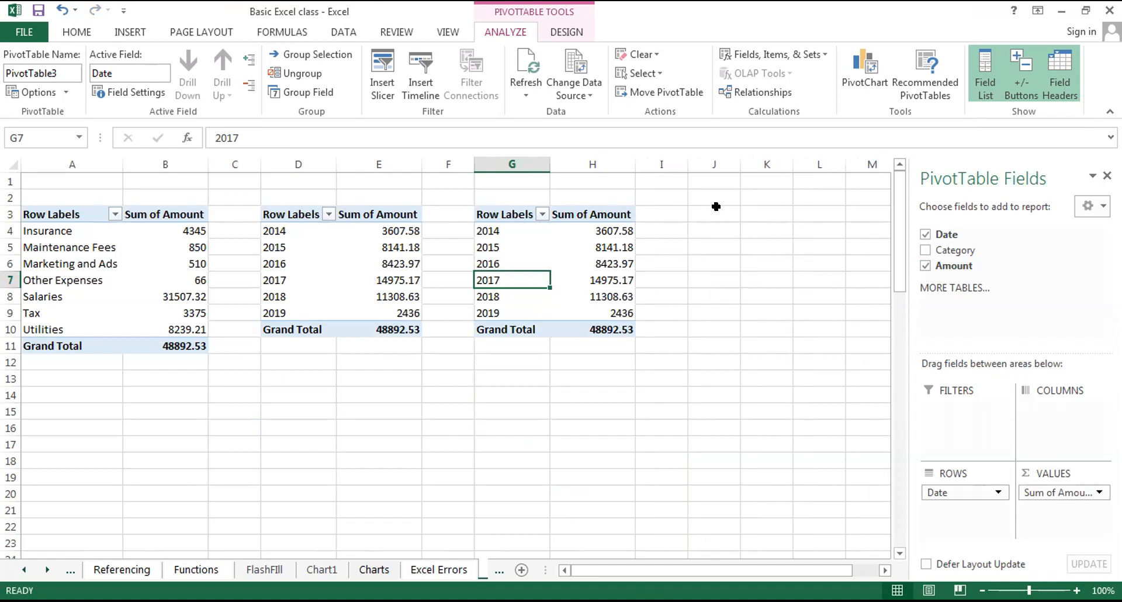
Regroup the dates of the PivotTable at G3 by Months only.
{"action": "left_click", "coordinate": [716, 206]}
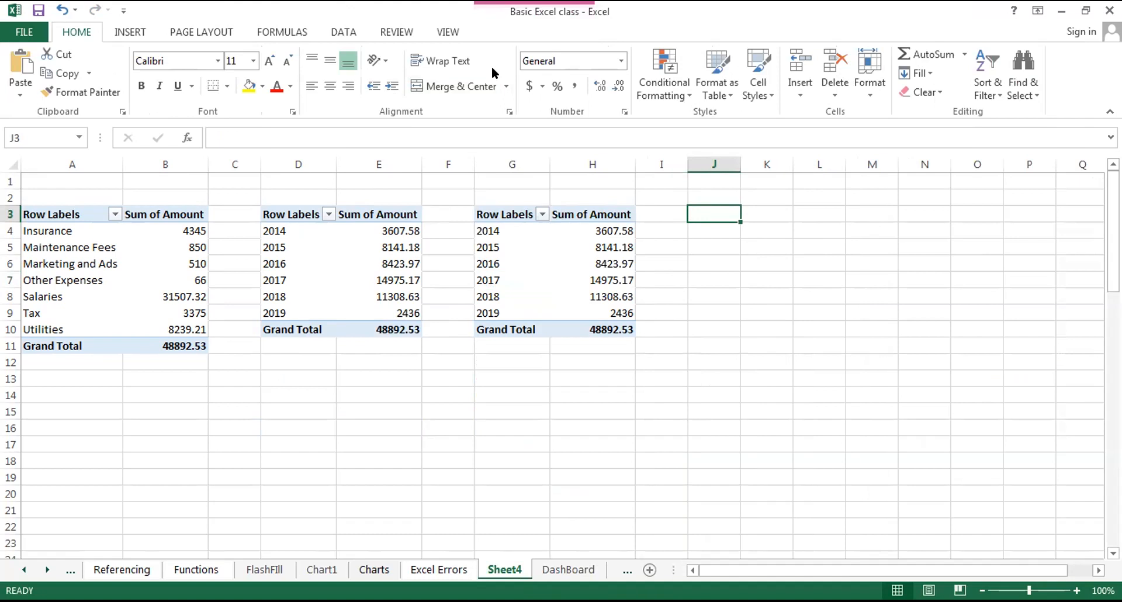
{"action": "left_click", "coordinate": [494, 246]}
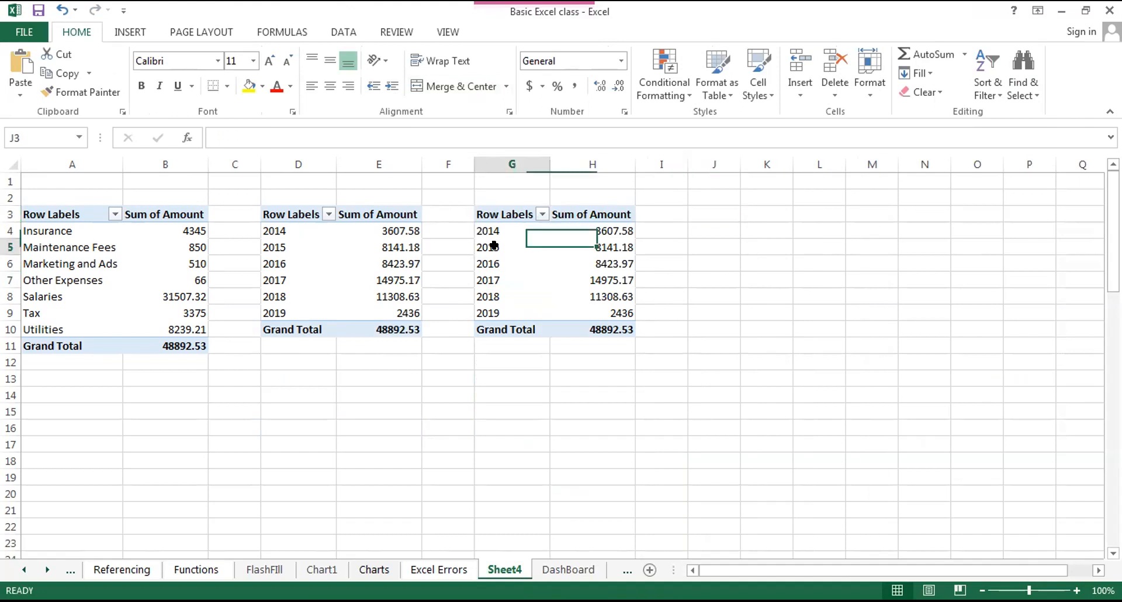
{"action": "key", "text": "shift+F10"}
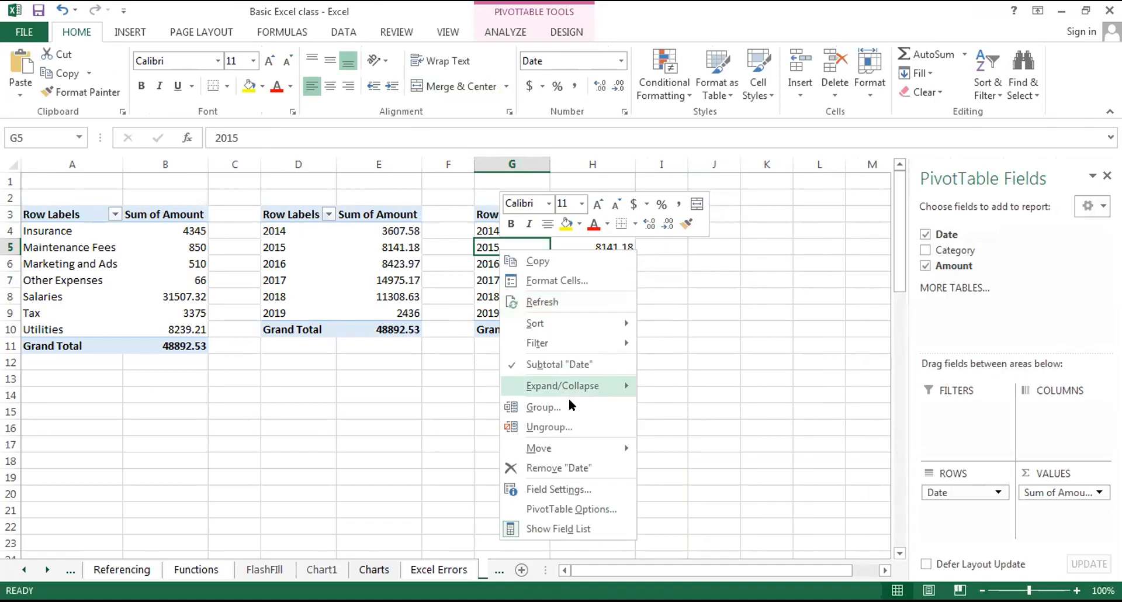
{"action": "left_click", "coordinate": [569, 404]}
{"action": "left_click", "coordinate": [538, 418]}
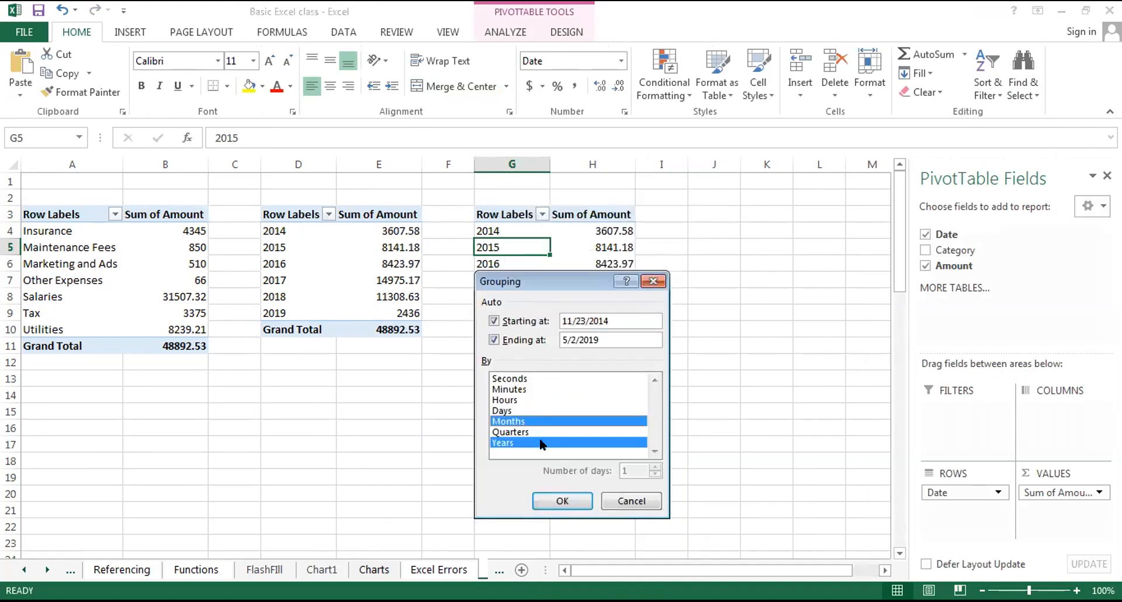
{"action": "left_click", "coordinate": [540, 439]}
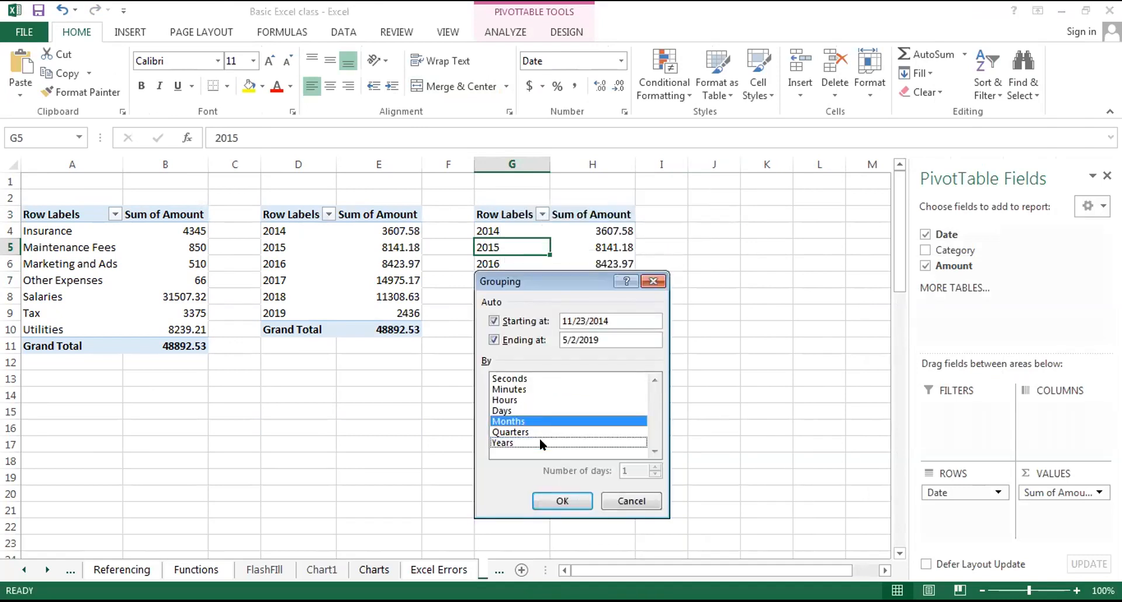
{"action": "left_click", "coordinate": [558, 497]}
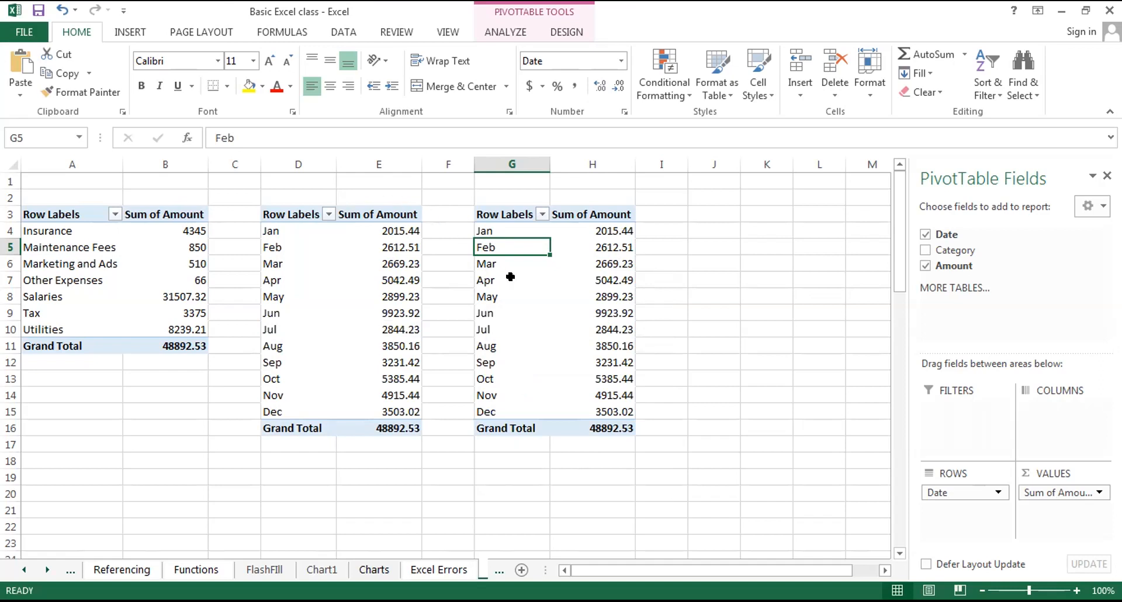
Remove the Date and Amount fields from the PivotTable at G3.
{"action": "left_click", "coordinate": [483, 269]}
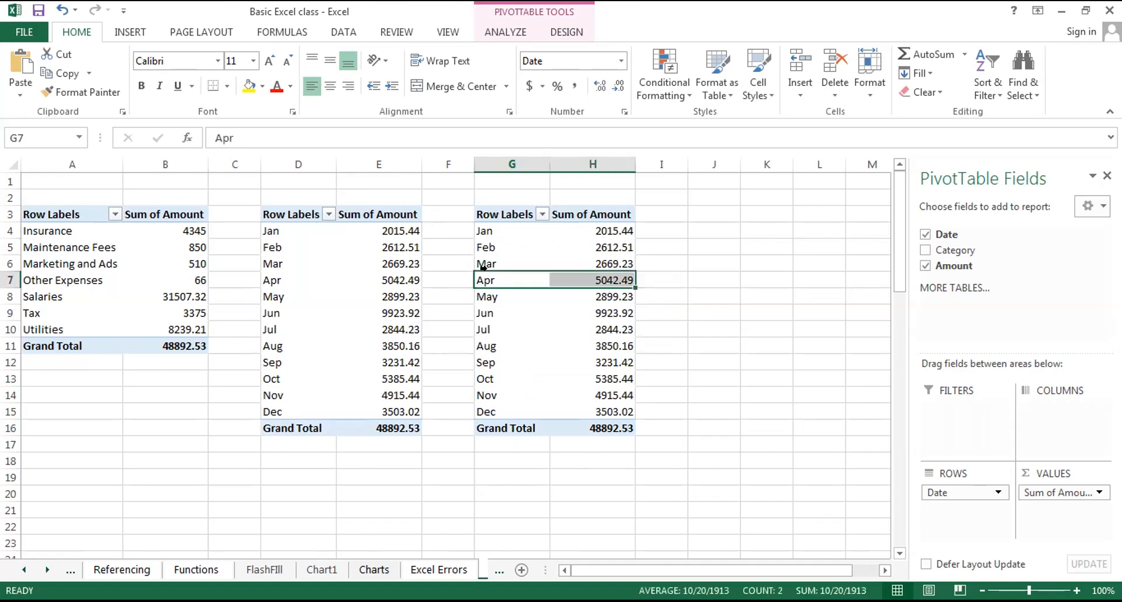
{"action": "left_click", "coordinate": [477, 228]}
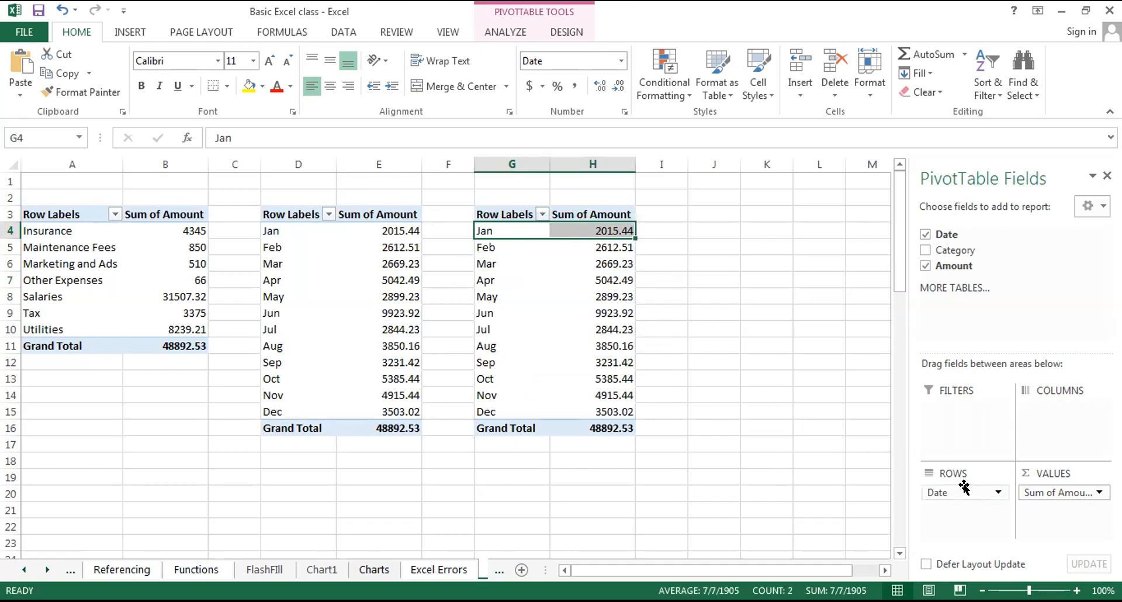
{"action": "left_click_drag", "start_coordinate": [961, 495], "coordinate": [934, 228]}
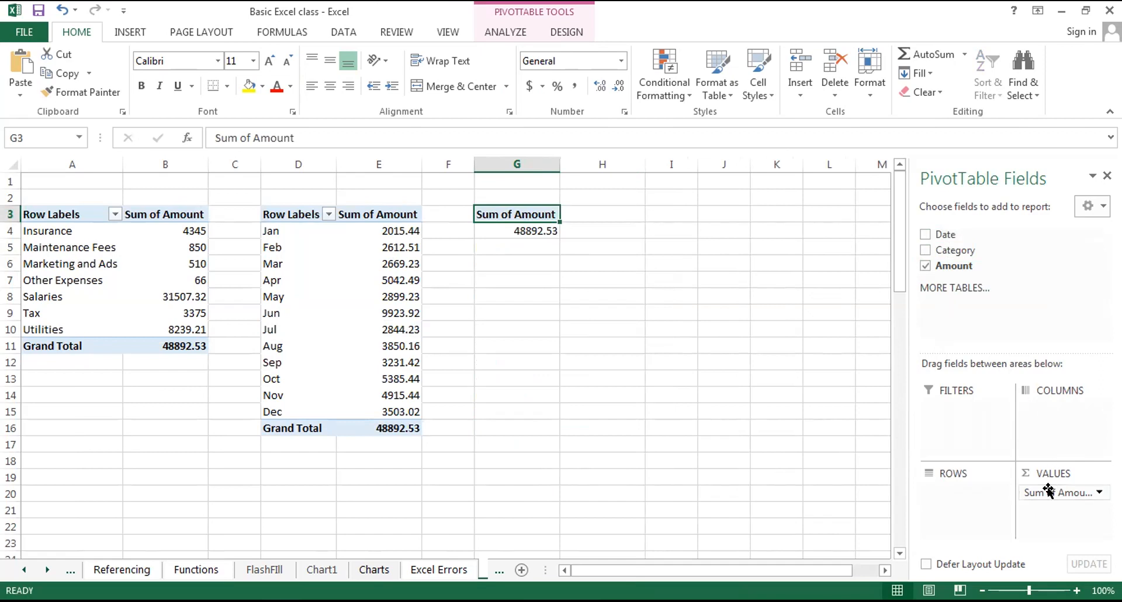
{"action": "left_click_drag", "start_coordinate": [1048, 491], "coordinate": [990, 334]}
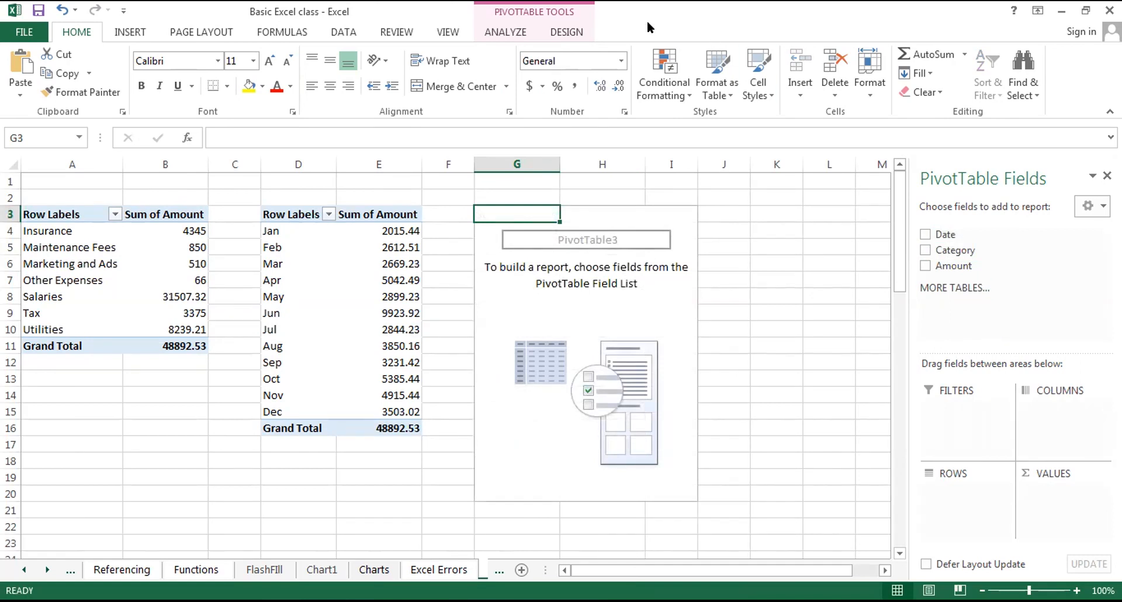
{"action": "left_click", "coordinate": [131, 30]}
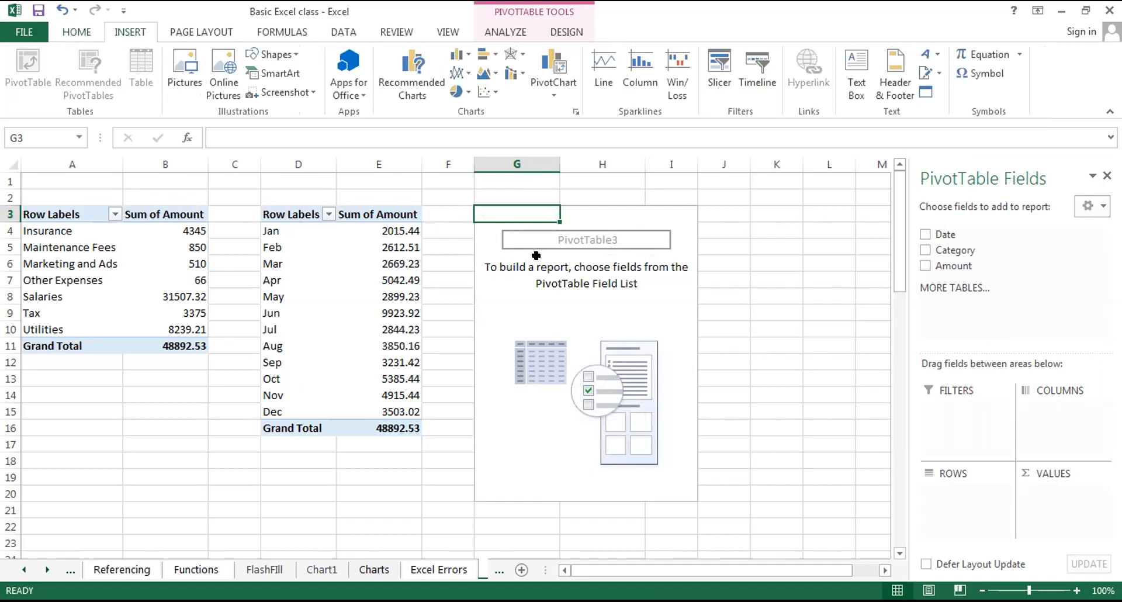
Add the Date field to the rows of the PivotTable at G3 and examine the items in its row label filter list.
{"action": "left_click_drag", "start_coordinate": [941, 233], "coordinate": [949, 491]}
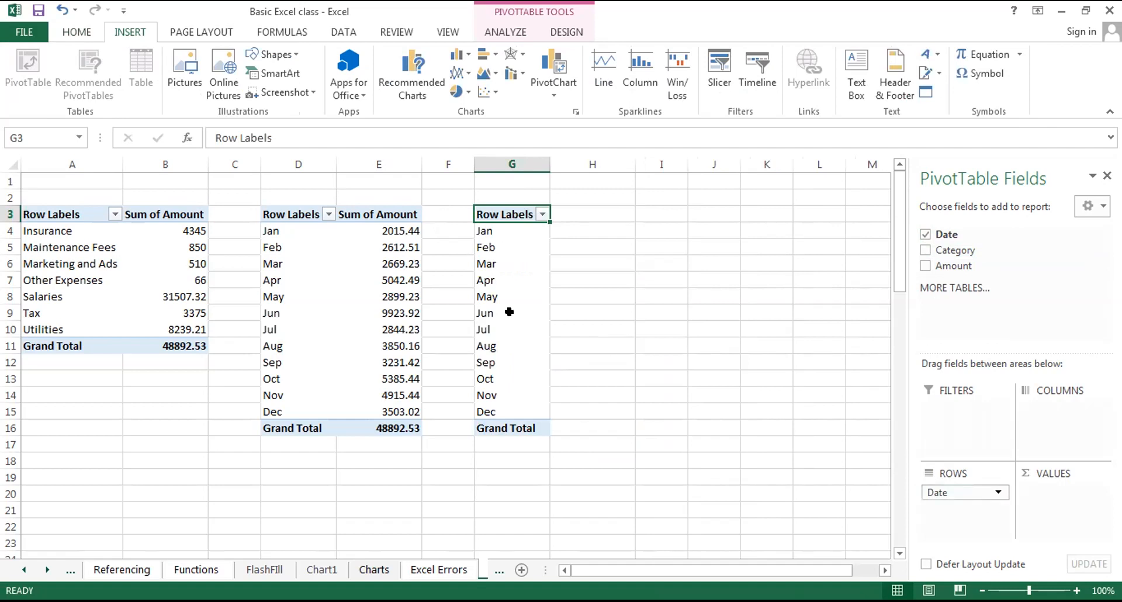
{"action": "left_click", "coordinate": [541, 213]}
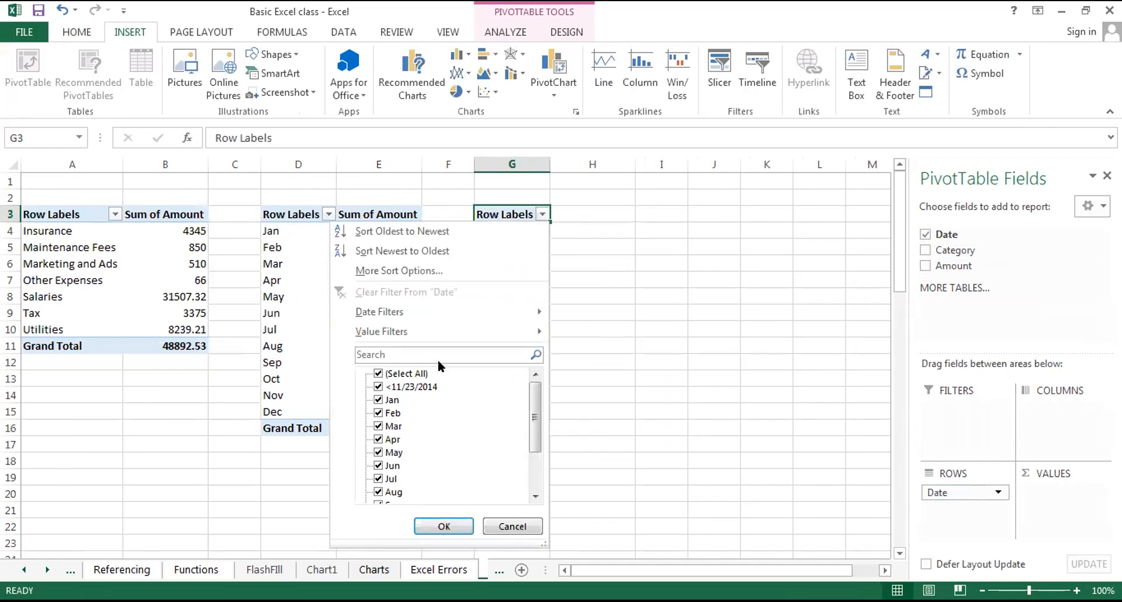
{"action": "left_click", "coordinate": [533, 497]}
{"action": "left_click", "coordinate": [533, 497]}
{"action": "left_click", "coordinate": [533, 497]}
{"action": "left_click", "coordinate": [534, 497]}
{"action": "left_click", "coordinate": [534, 496]}
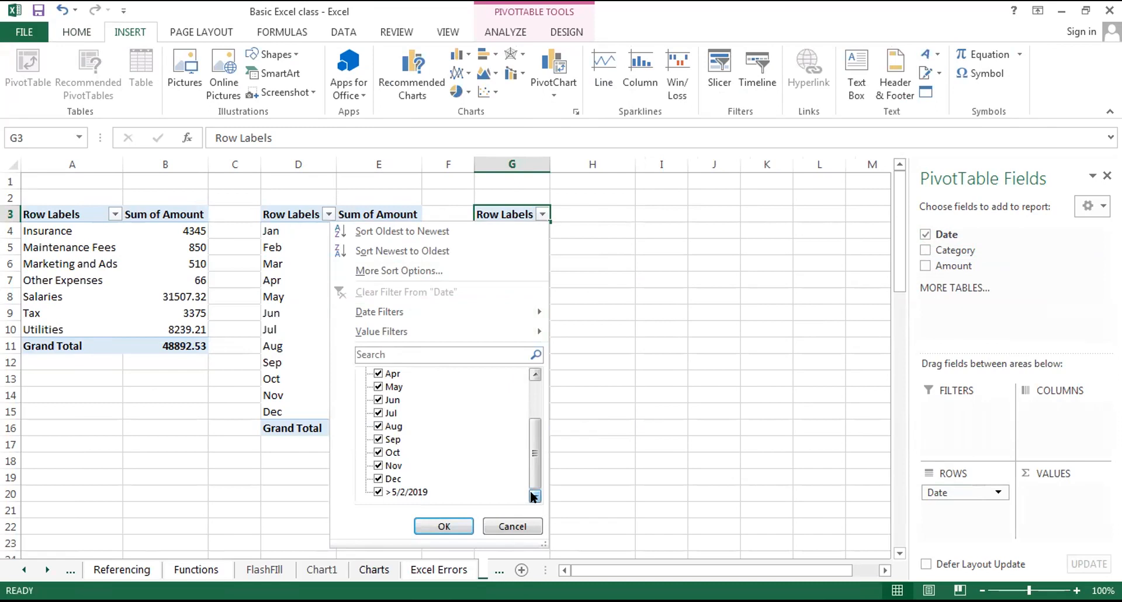
{"action": "left_click", "coordinate": [530, 375]}
{"action": "left_click", "coordinate": [529, 375]}
{"action": "left_click", "coordinate": [530, 374]}
{"action": "left_click", "coordinate": [530, 375]}
{"action": "left_click", "coordinate": [530, 374]}
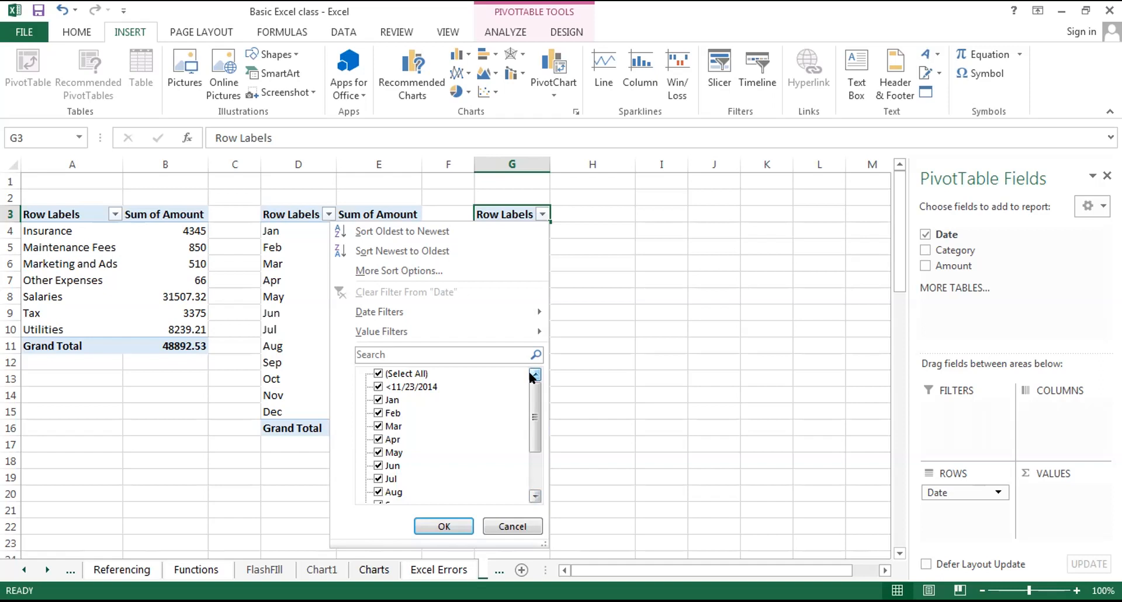
{"action": "left_click", "coordinate": [498, 524]}
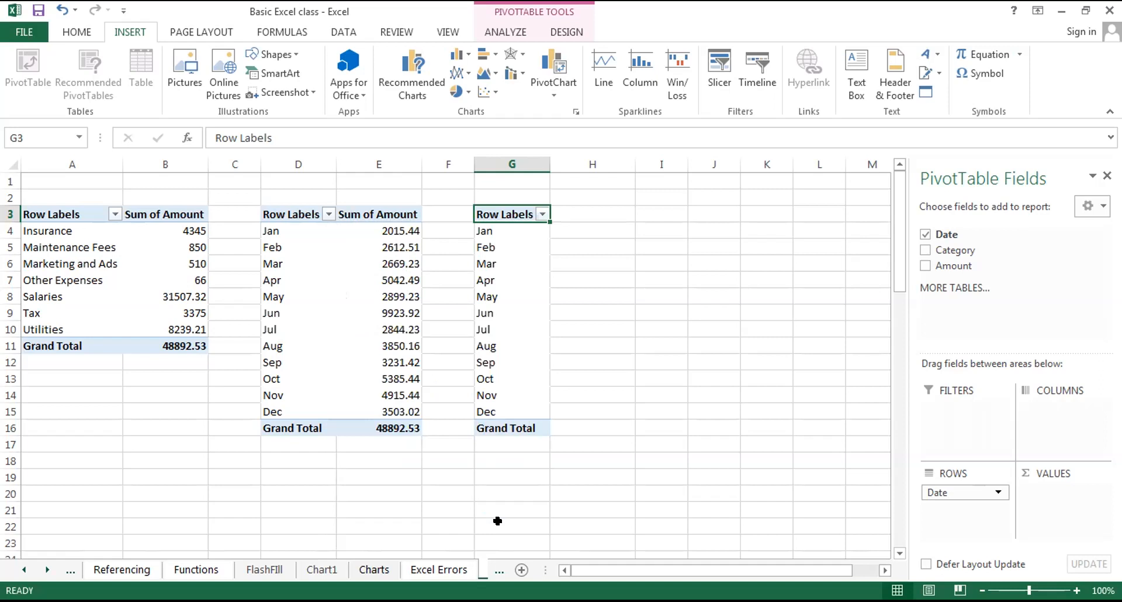
Regroup the dates of the PivotTable at G3 by Days only.
{"action": "left_click", "coordinate": [493, 334]}
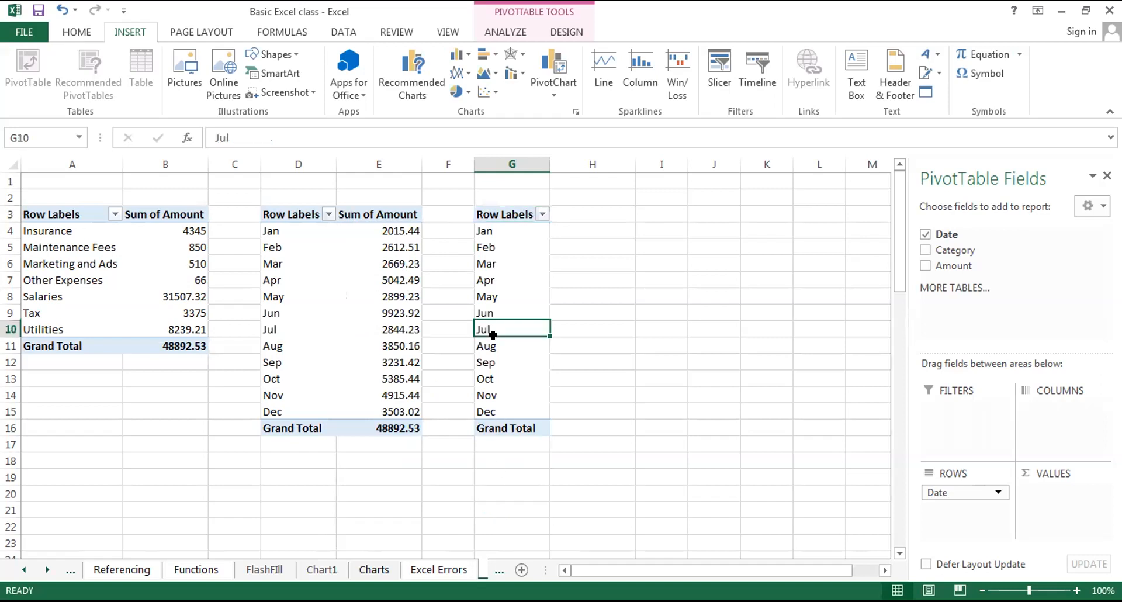
{"action": "right_click", "coordinate": [493, 335]}
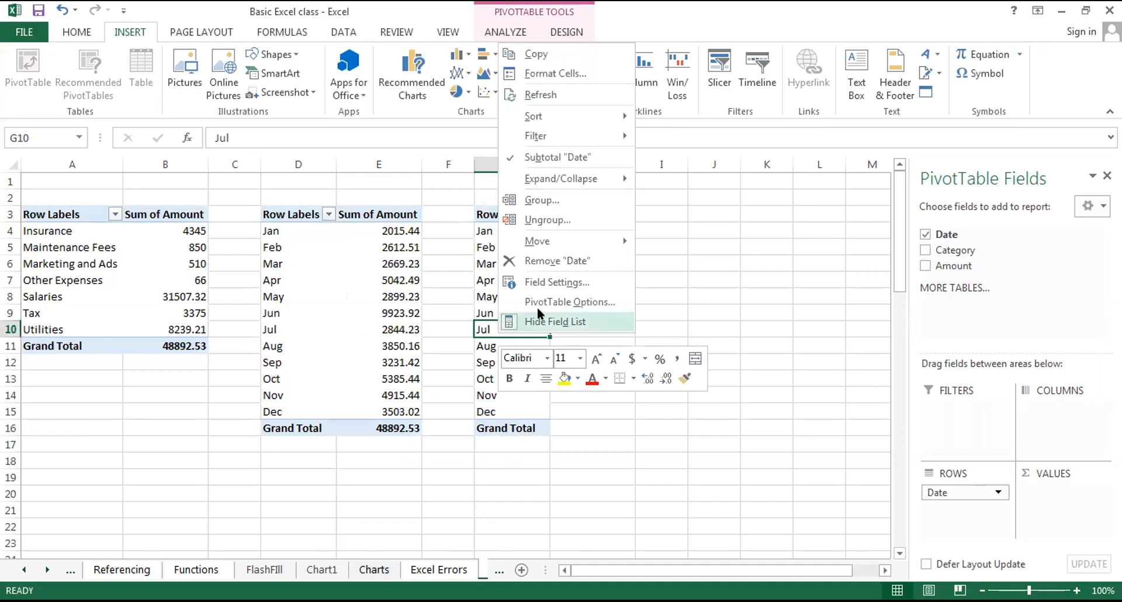
{"action": "left_click", "coordinate": [553, 196]}
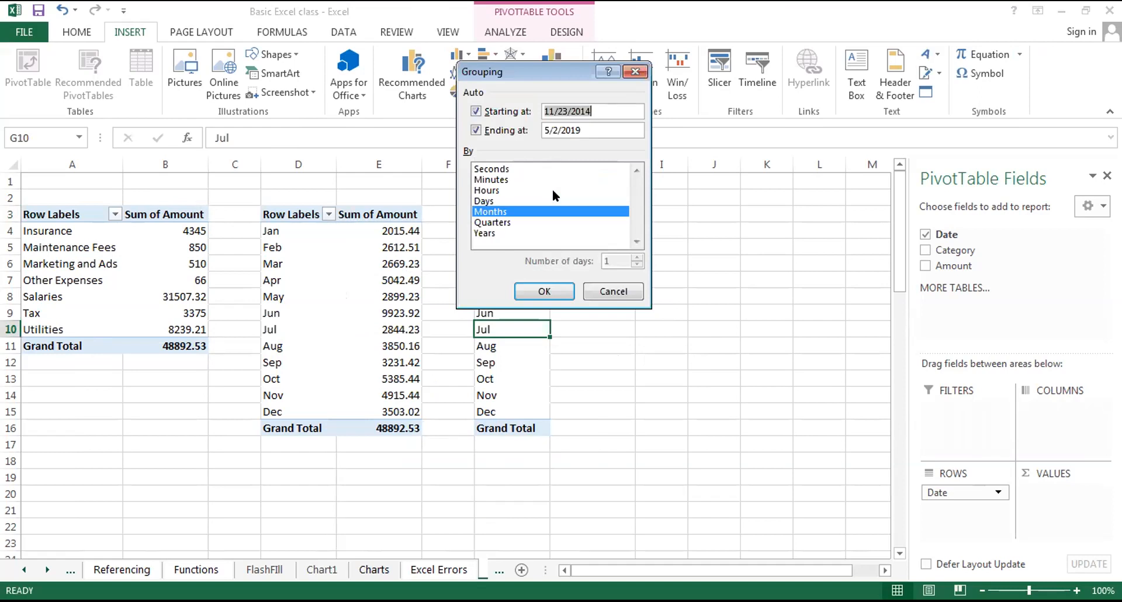
{"action": "left_click", "coordinate": [506, 195]}
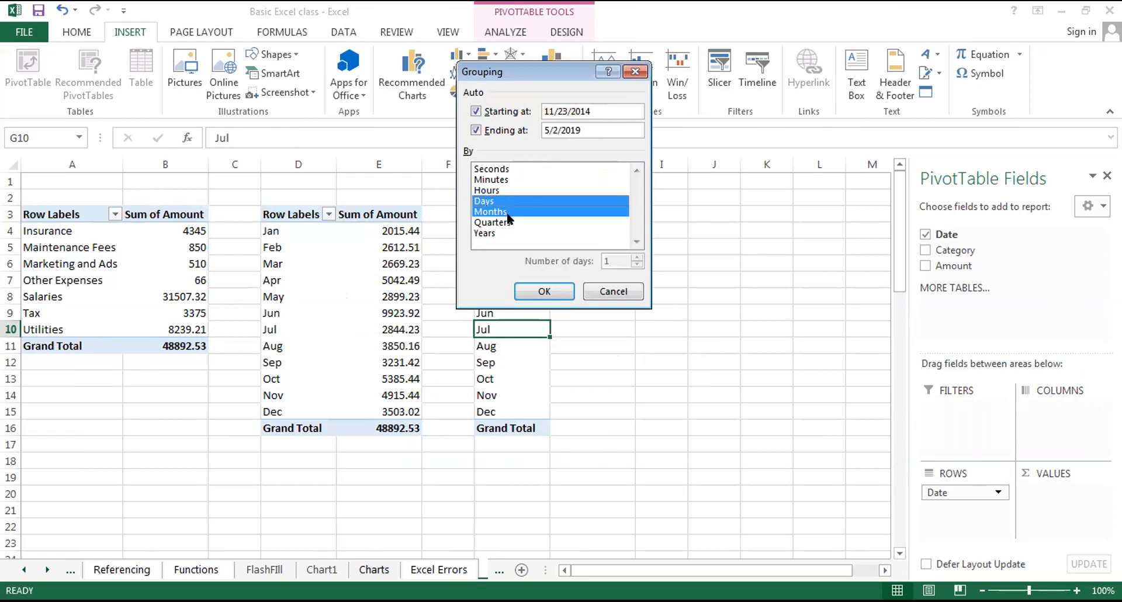
{"action": "left_click", "coordinate": [515, 211]}
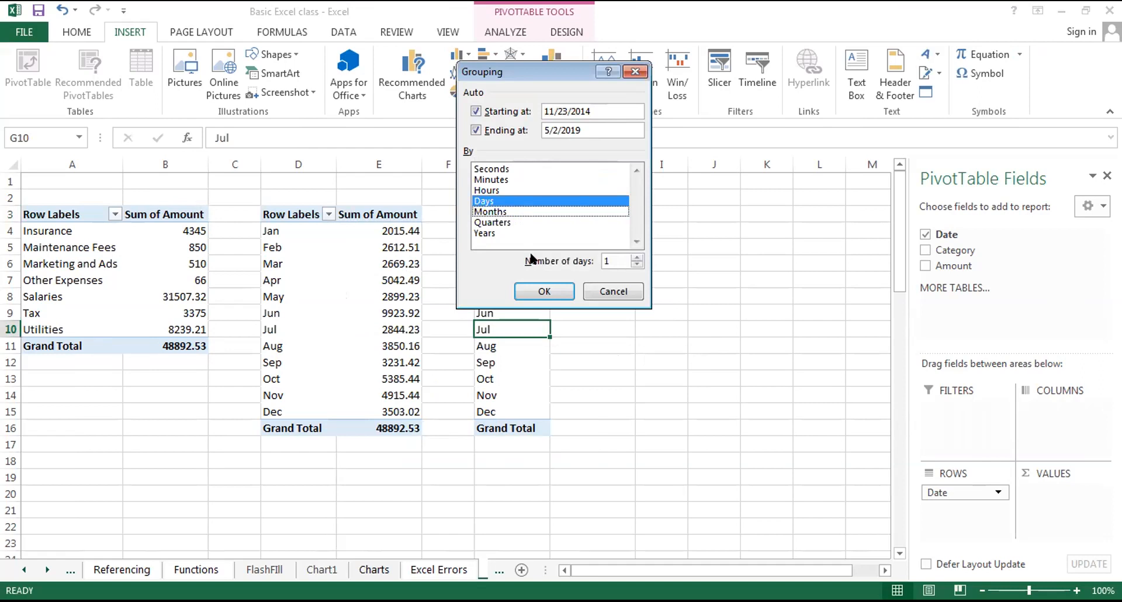
{"action": "left_click", "coordinate": [544, 294]}
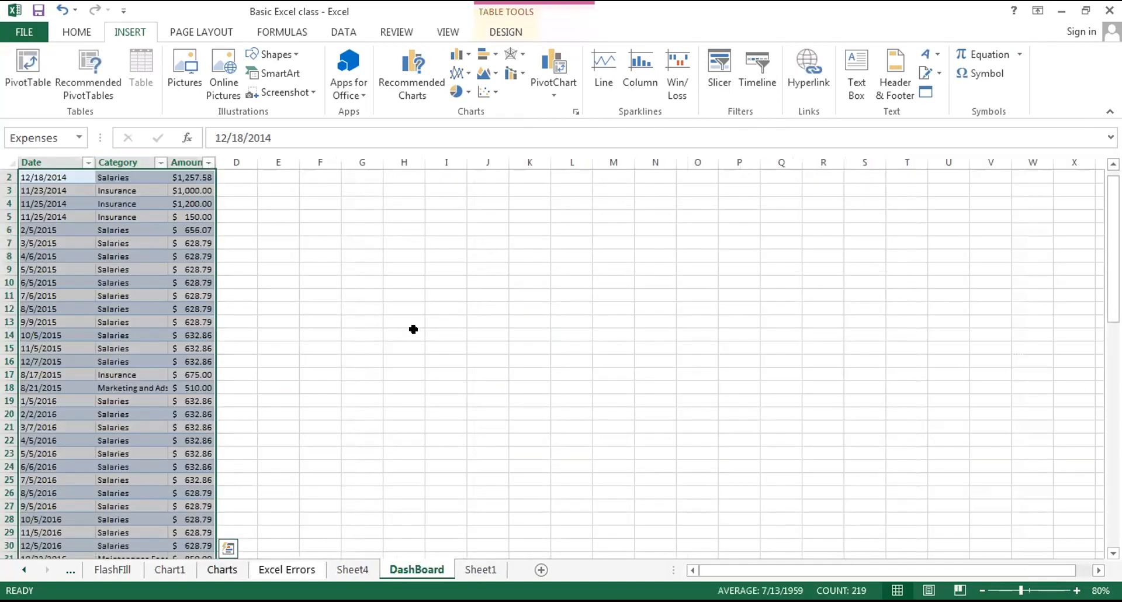
Try copying the category PivotTable at A3 on Sheet4 into cell A1 of the blank workbook Book1, and undo the paste.
{"action": "left_click", "coordinate": [351, 571]}
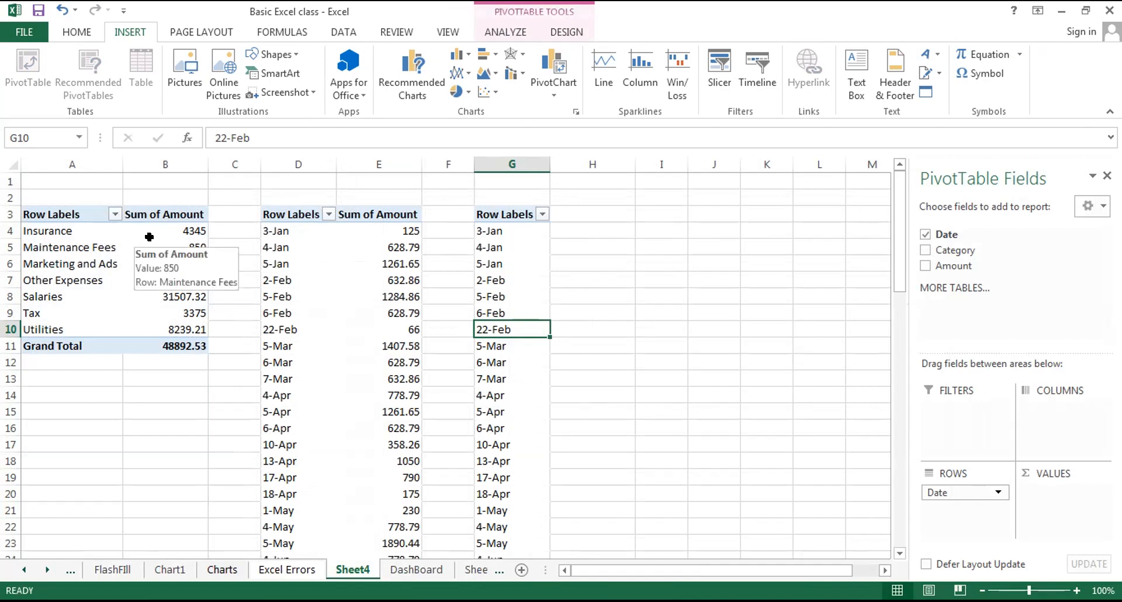
{"action": "left_click", "coordinate": [23, 216]}
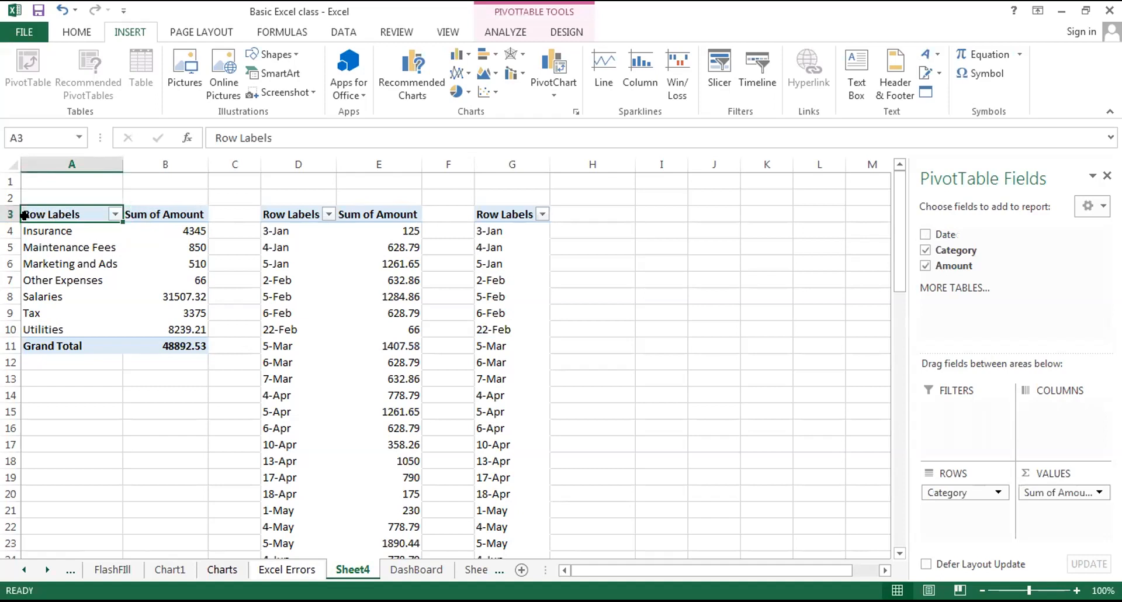
{"action": "key", "text": "ctrl+shift+Right"}
{"action": "key", "text": "ctrl+shift+Down"}
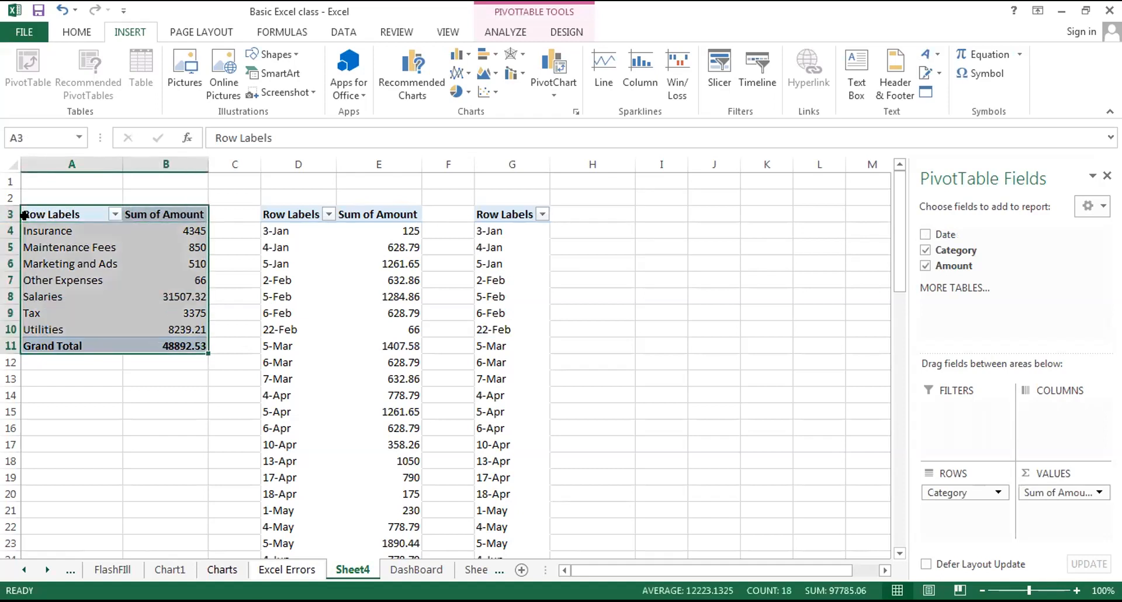
{"action": "key", "text": "ctrl+c"}
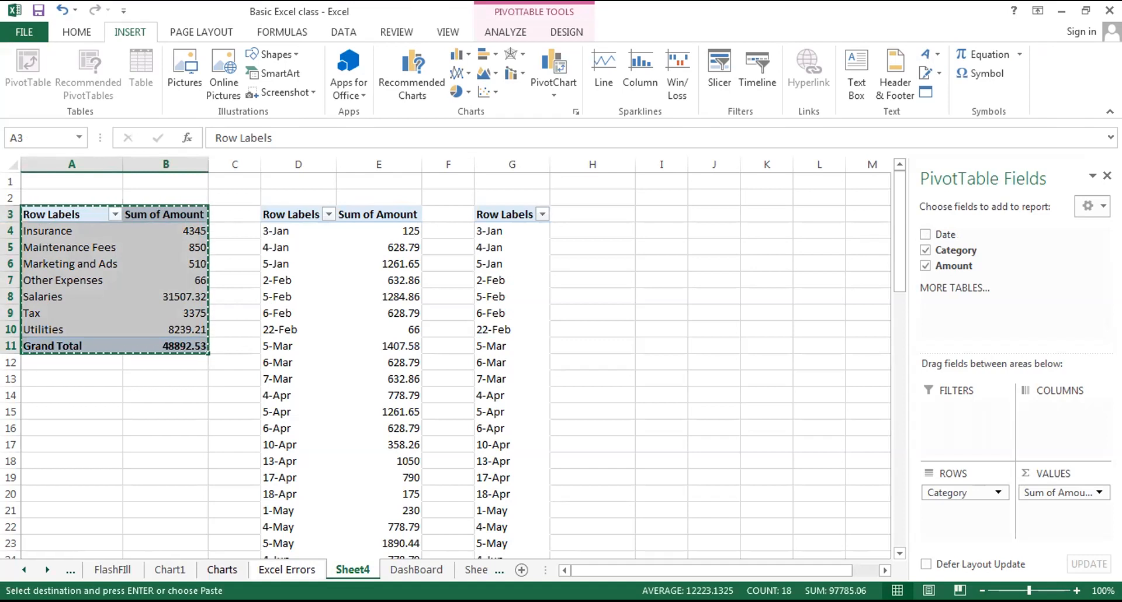
{"action": "left_click", "coordinate": [458, 500]}
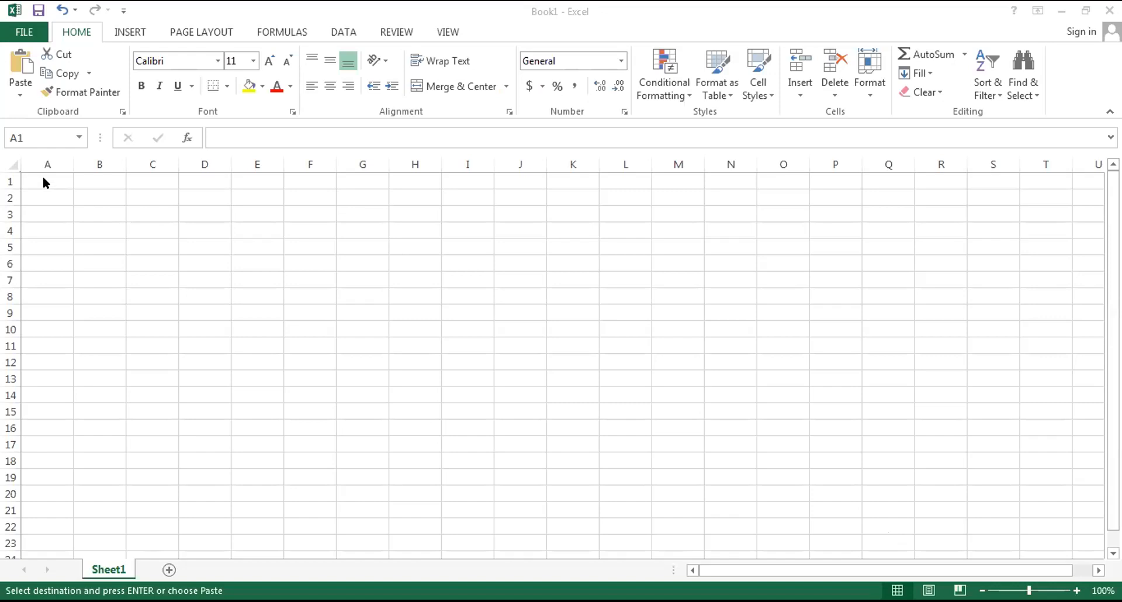
{"action": "key", "text": "ctrl+v"}
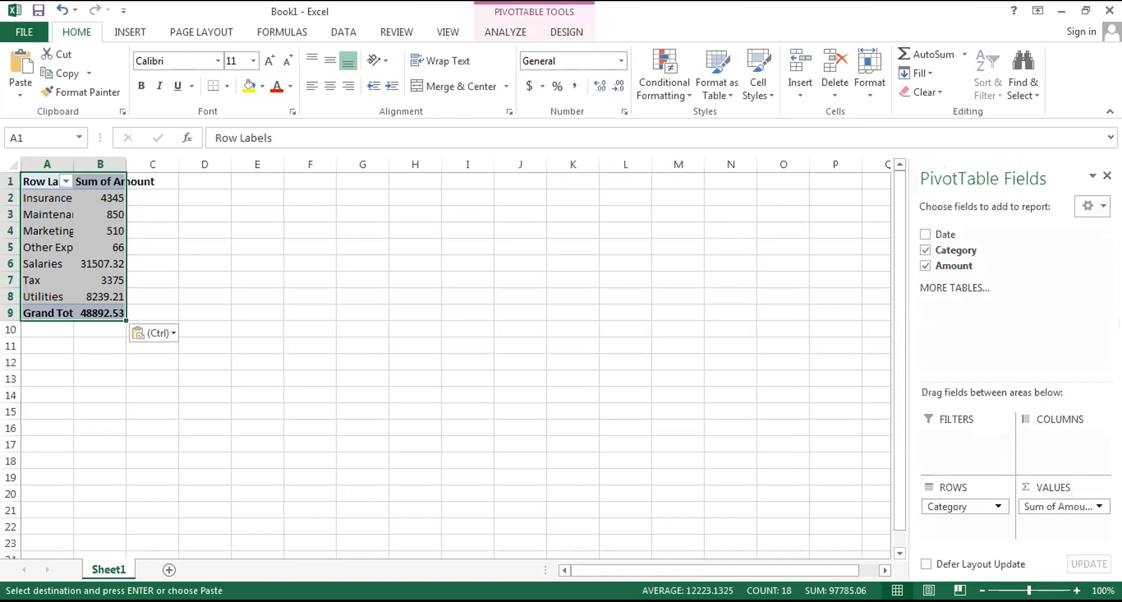
{"action": "key", "text": "ctrl+z"}
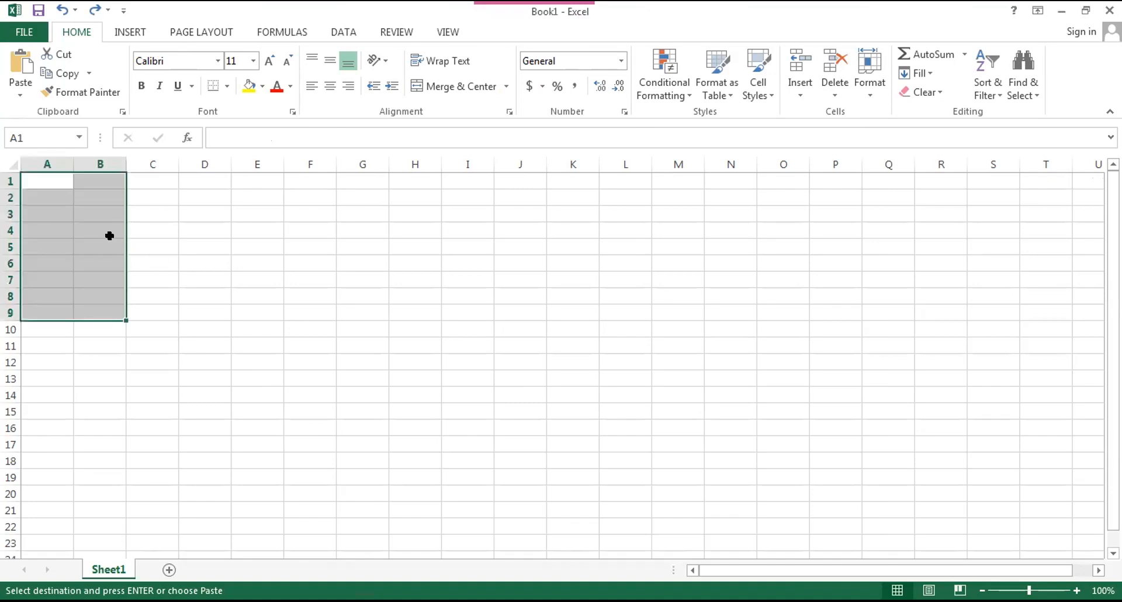
Try pasting the expense records without their header row at A1 of Book1 and widening columns A and B, and undo it all.
{"action": "left_click", "coordinate": [46, 177]}
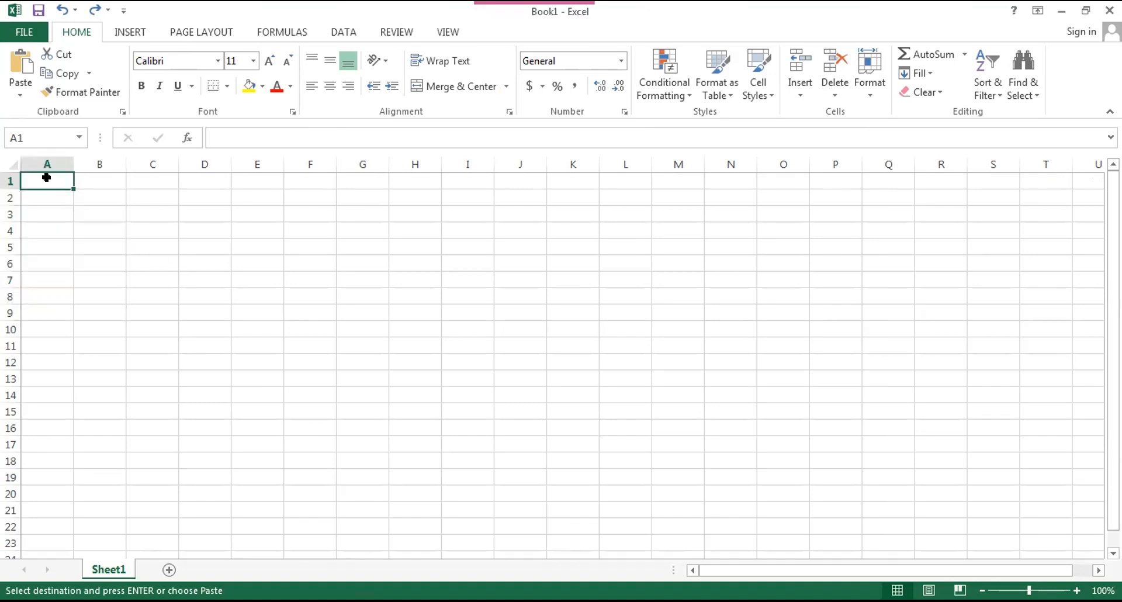
{"action": "key", "text": "ctrl+v"}
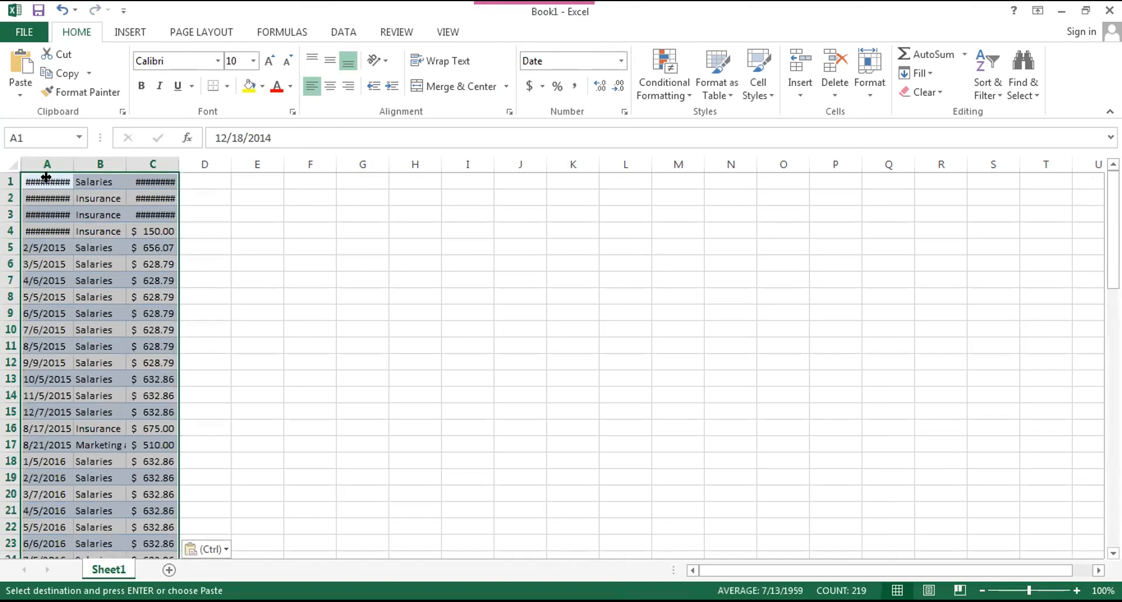
{"action": "left_click_drag", "start_coordinate": [74, 164], "coordinate": [98, 163]}
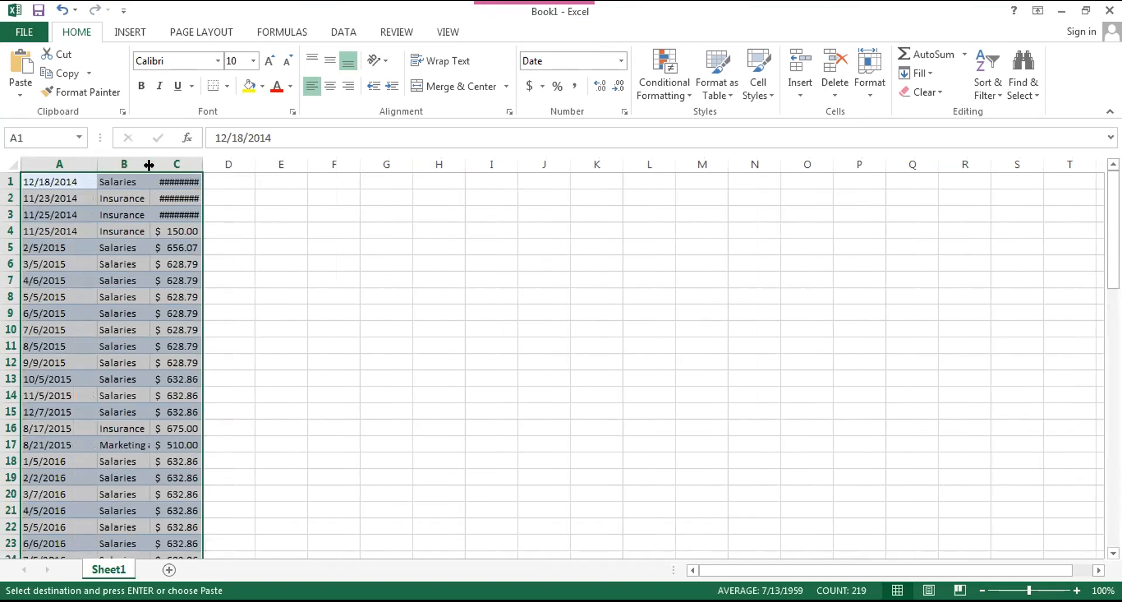
{"action": "left_click_drag", "start_coordinate": [149, 165], "coordinate": [182, 165]}
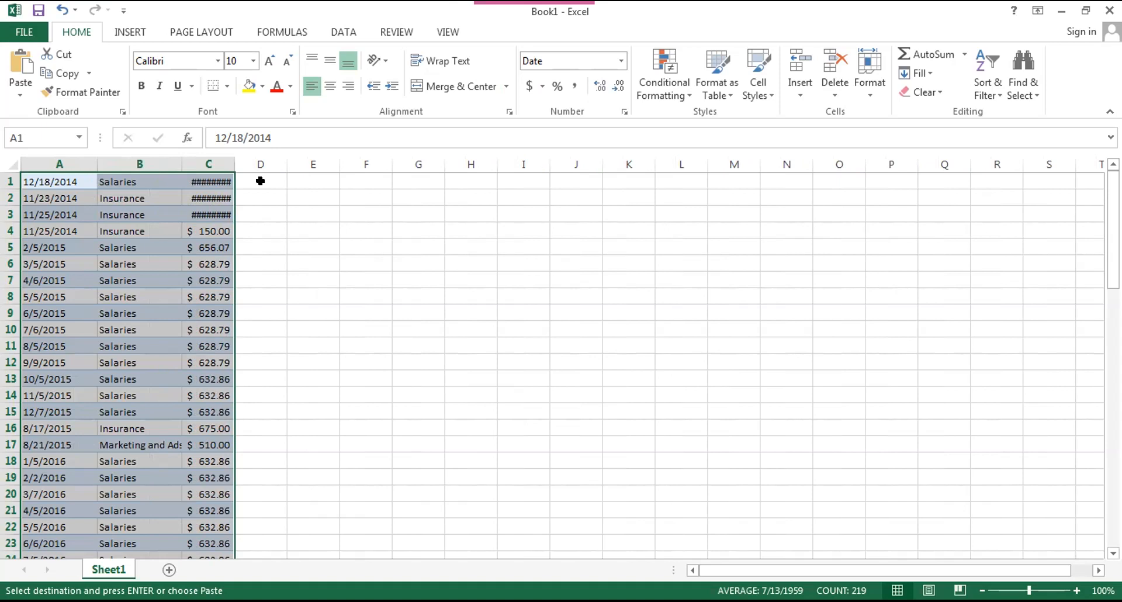
{"action": "key", "text": "ctrl+z"}
{"action": "key", "text": "ctrl+z"}
{"action": "key", "text": "ctrl+z"}
{"action": "key", "text": "ctrl+z"}
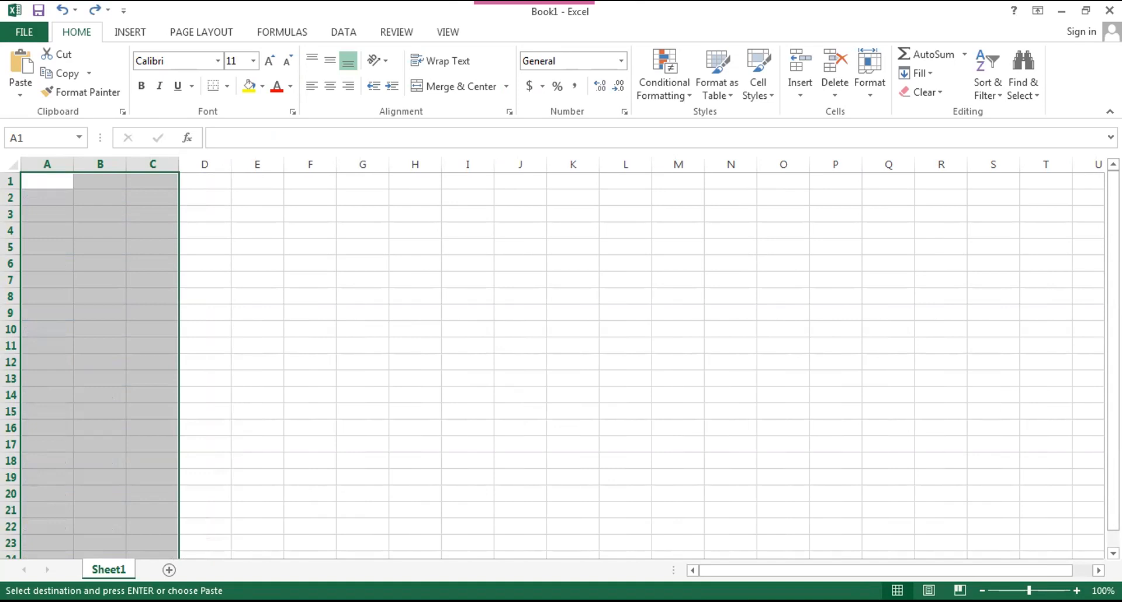
Paste the full Expenses table with its headers at A1 of Book1 and widen columns A to C to fit the data.
{"action": "left_click", "coordinate": [49, 182]}
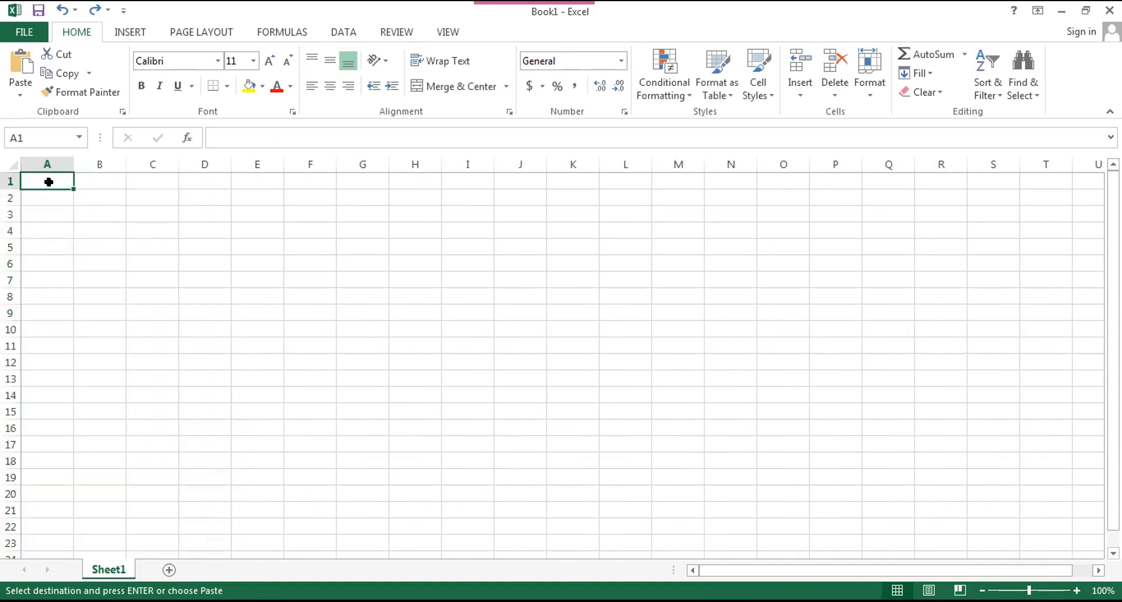
{"action": "key", "text": "ctrl+v"}
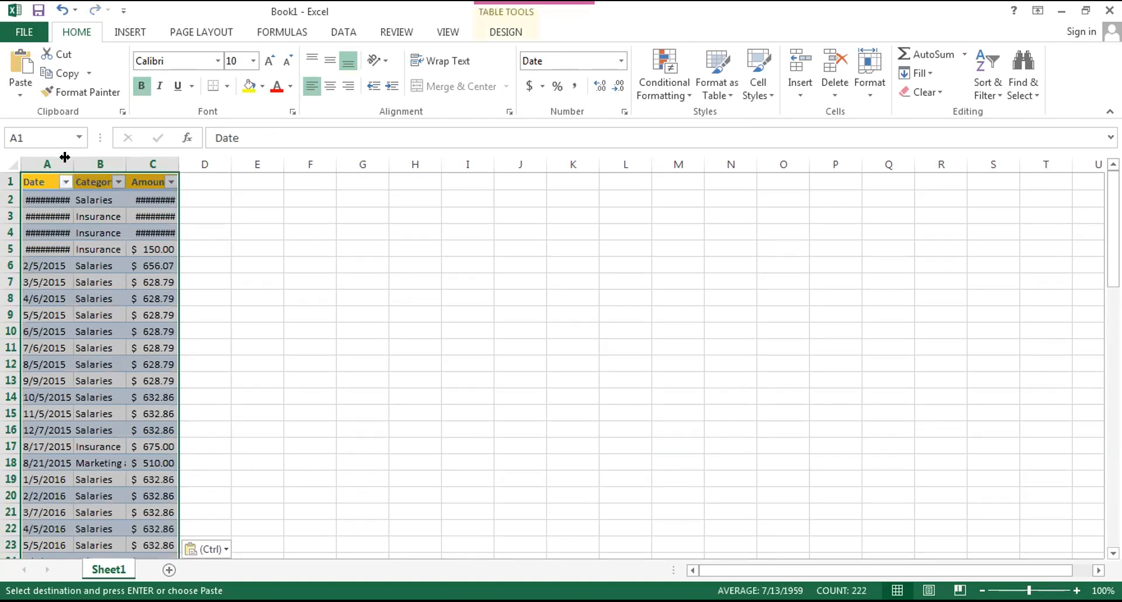
{"action": "left_click_drag", "start_coordinate": [65, 156], "coordinate": [250, 165]}
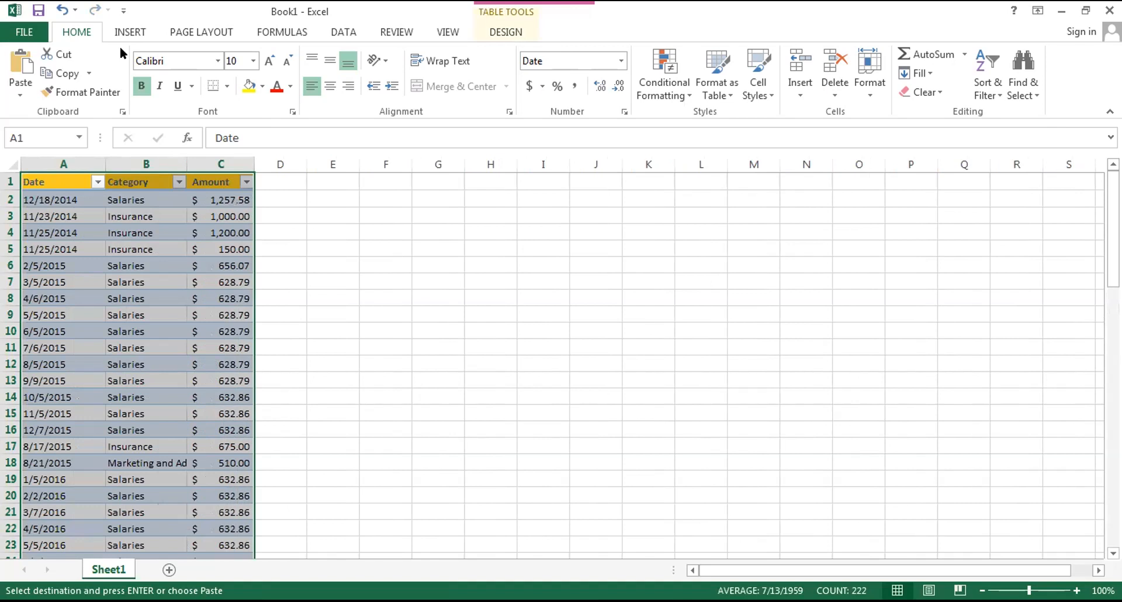
Create a PivotTable from the Expenses table on a new worksheet, with Date in the rows and Amount in the values.
{"action": "left_click", "coordinate": [128, 31]}
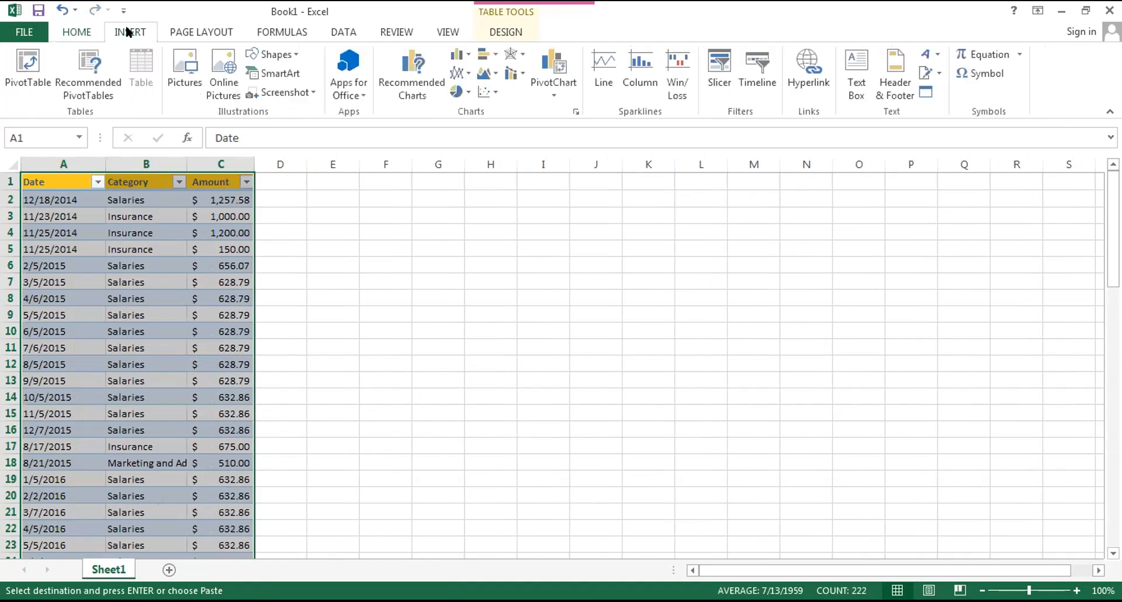
{"action": "left_click", "coordinate": [29, 63]}
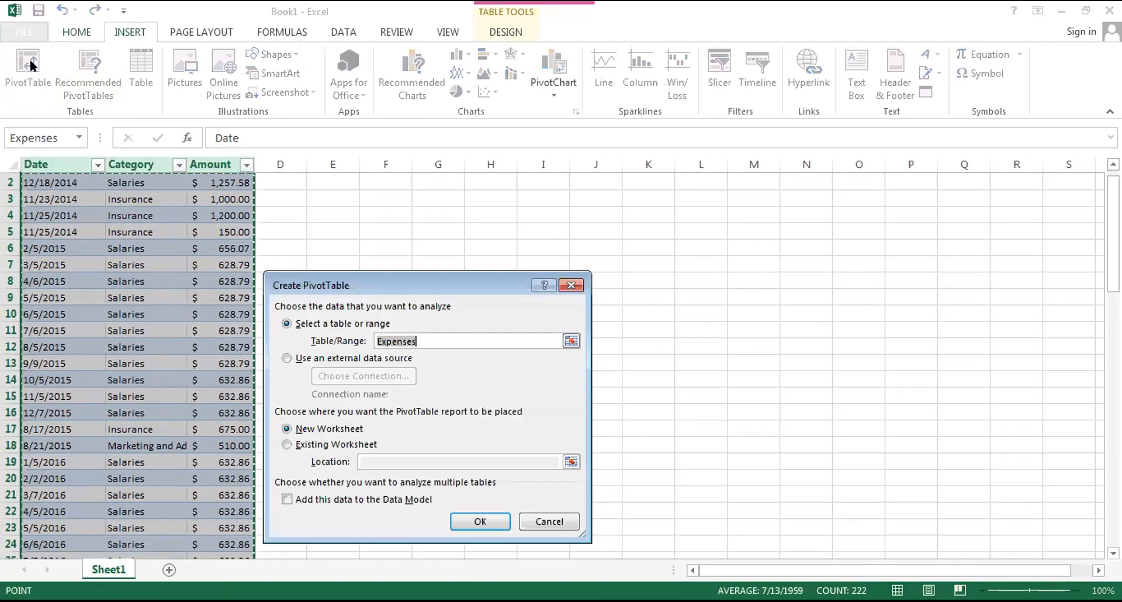
{"action": "left_click", "coordinate": [473, 521]}
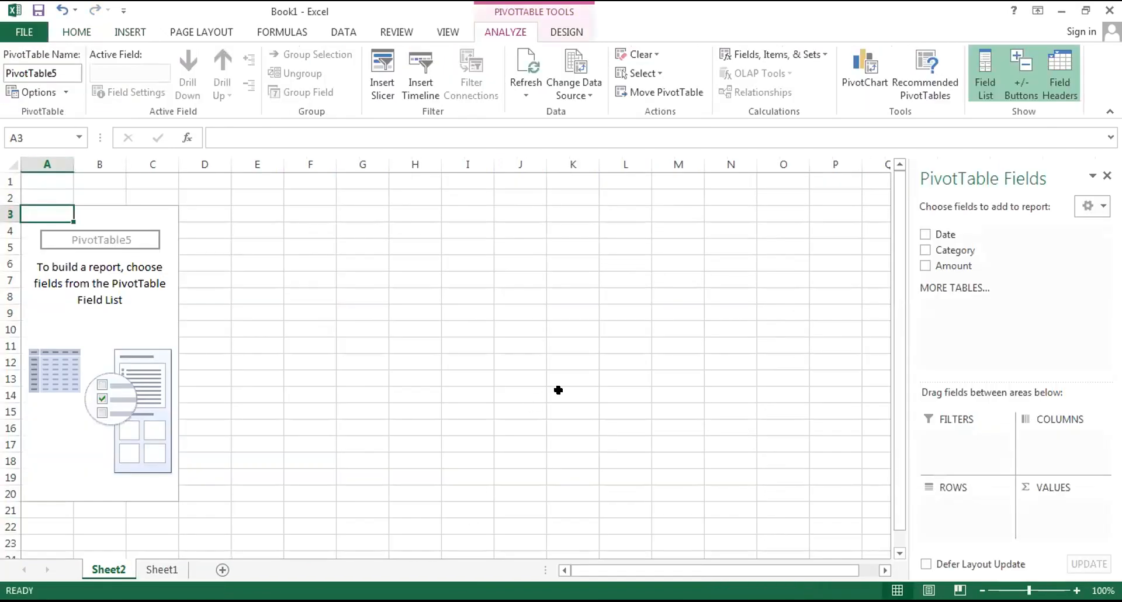
{"action": "left_click_drag", "start_coordinate": [942, 235], "coordinate": [947, 507]}
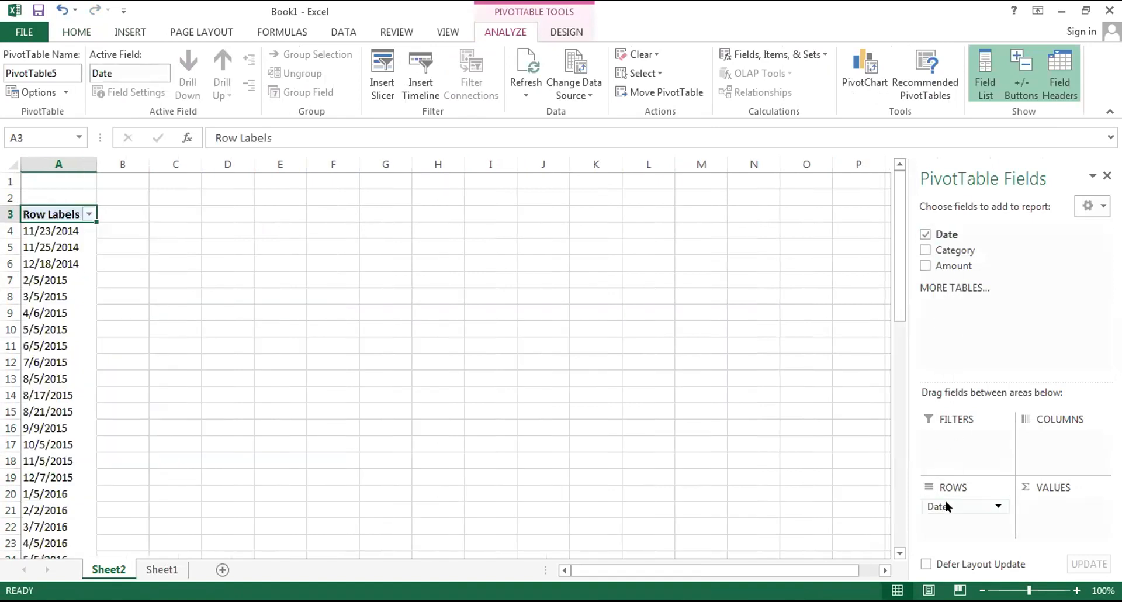
{"action": "left_click_drag", "start_coordinate": [963, 265], "coordinate": [1059, 508]}
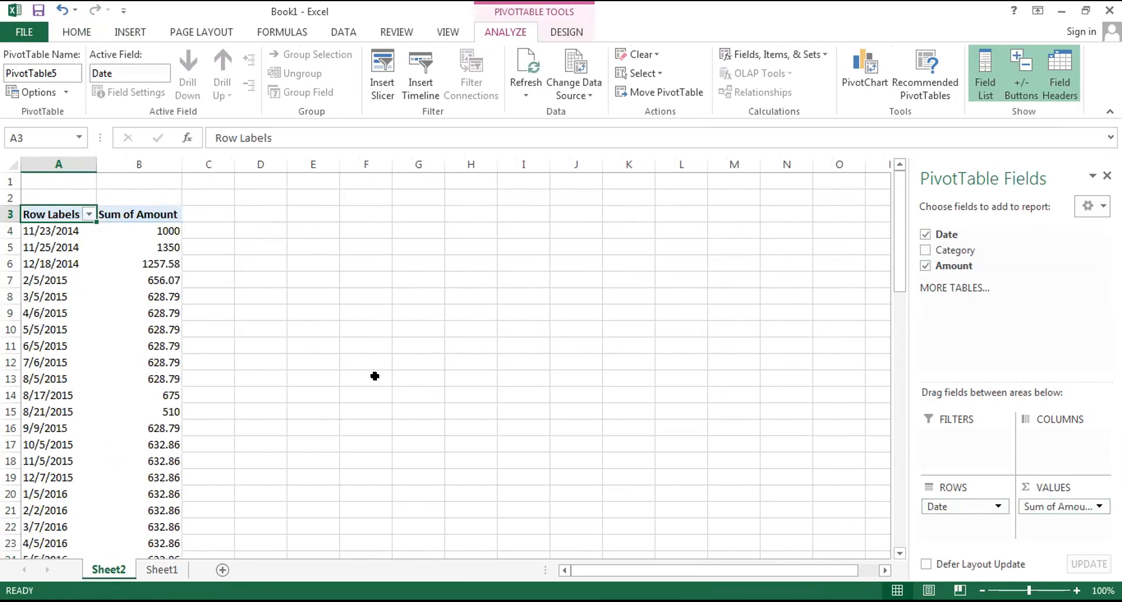
Insert a second PivotTable based on the Expenses table at cell D3 of Sheet2.
{"action": "left_click", "coordinate": [268, 208]}
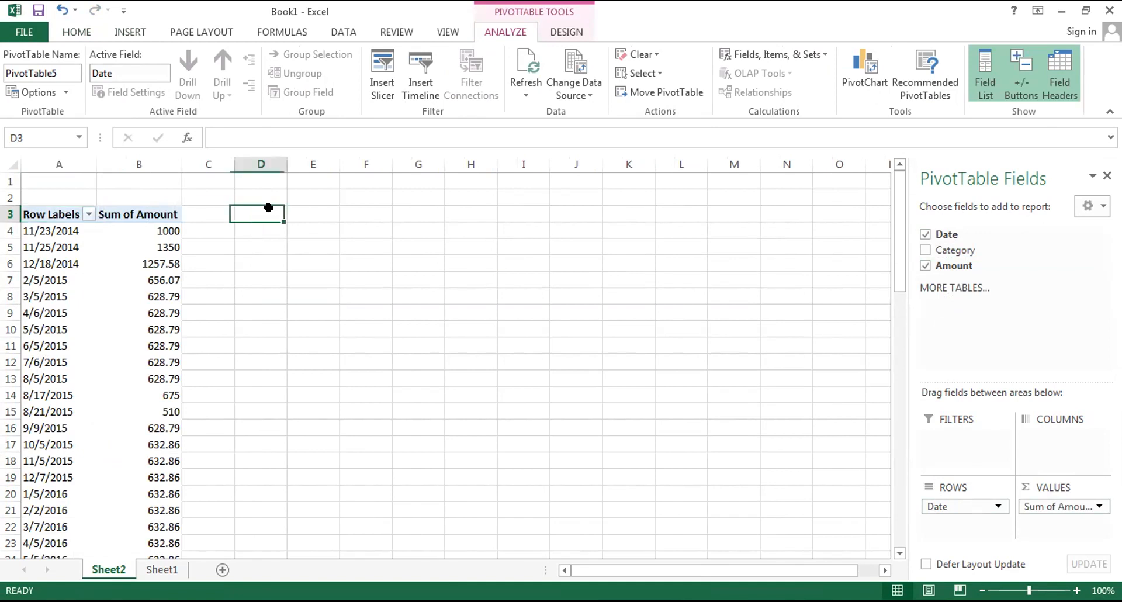
{"action": "left_click", "coordinate": [125, 33]}
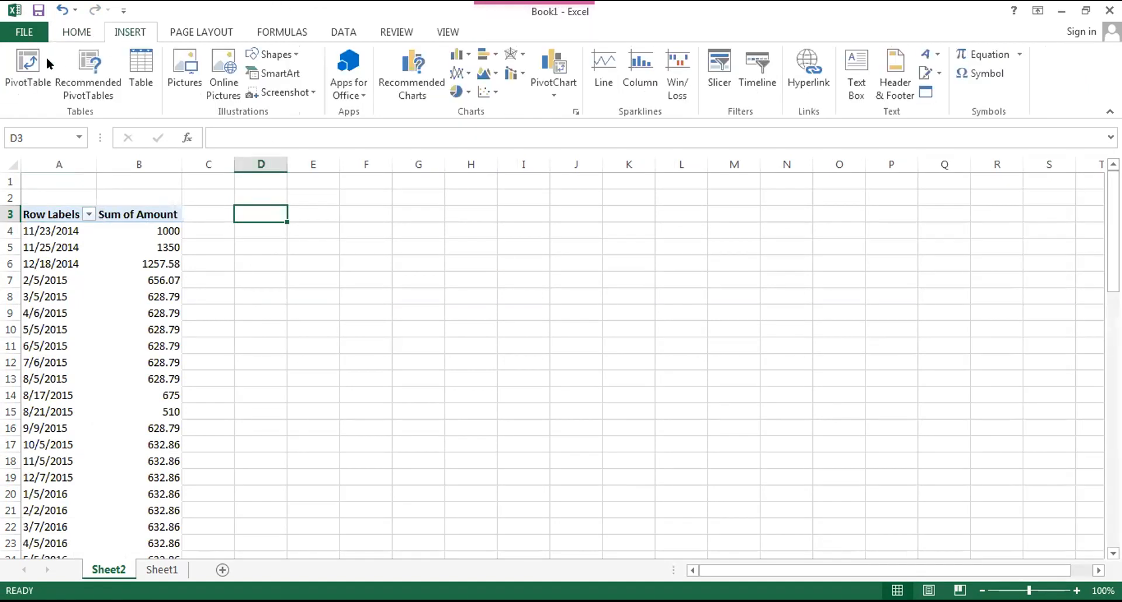
{"action": "left_click", "coordinate": [48, 63]}
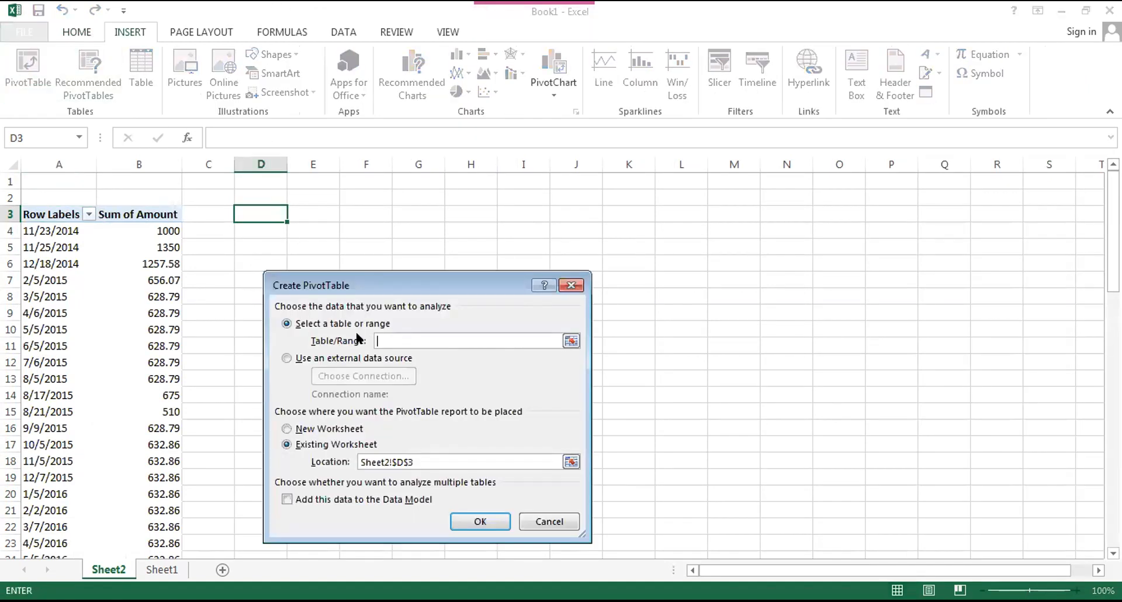
{"action": "type", "text": "Expenses"}
{"action": "key", "text": "Return"}
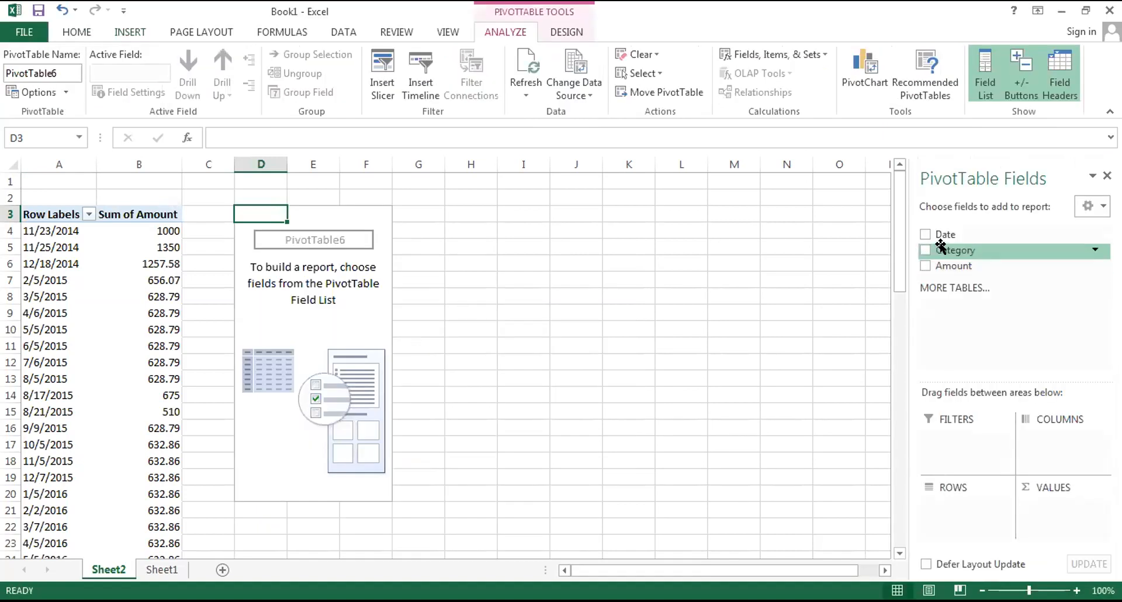
Lay out the PivotTable at D3 with Category in the rows and Amount in the values.
{"action": "left_click_drag", "start_coordinate": [941, 244], "coordinate": [965, 496]}
{"action": "left_click_drag", "start_coordinate": [951, 266], "coordinate": [1061, 510]}
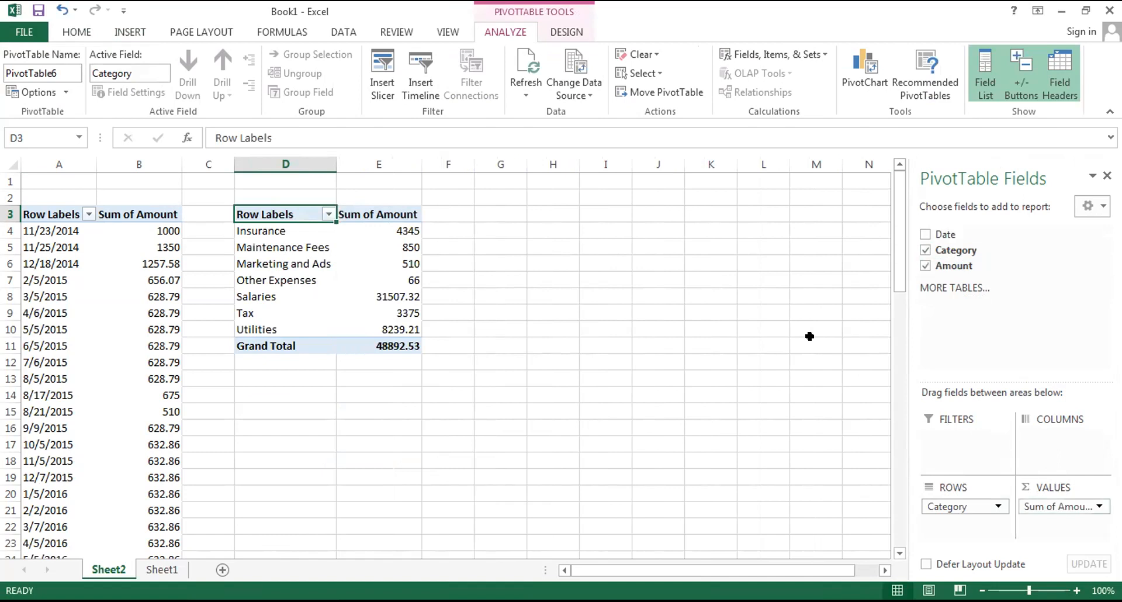
Insert a third PivotTable based on the Expenses table at cell G3 of Sheet2.
{"action": "left_click", "coordinate": [509, 215]}
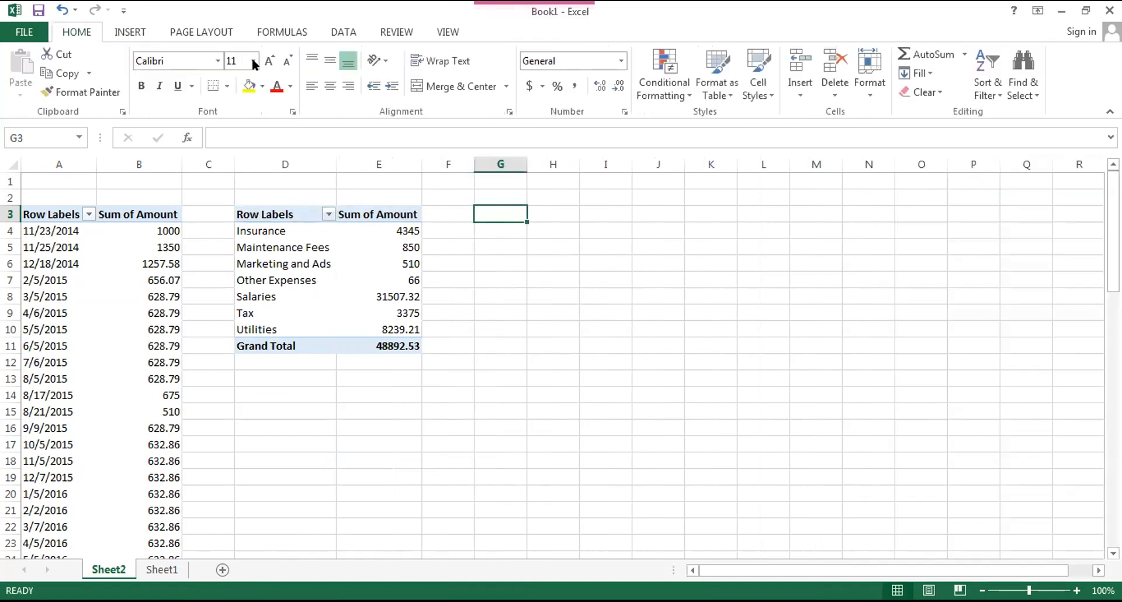
{"action": "left_click", "coordinate": [127, 32]}
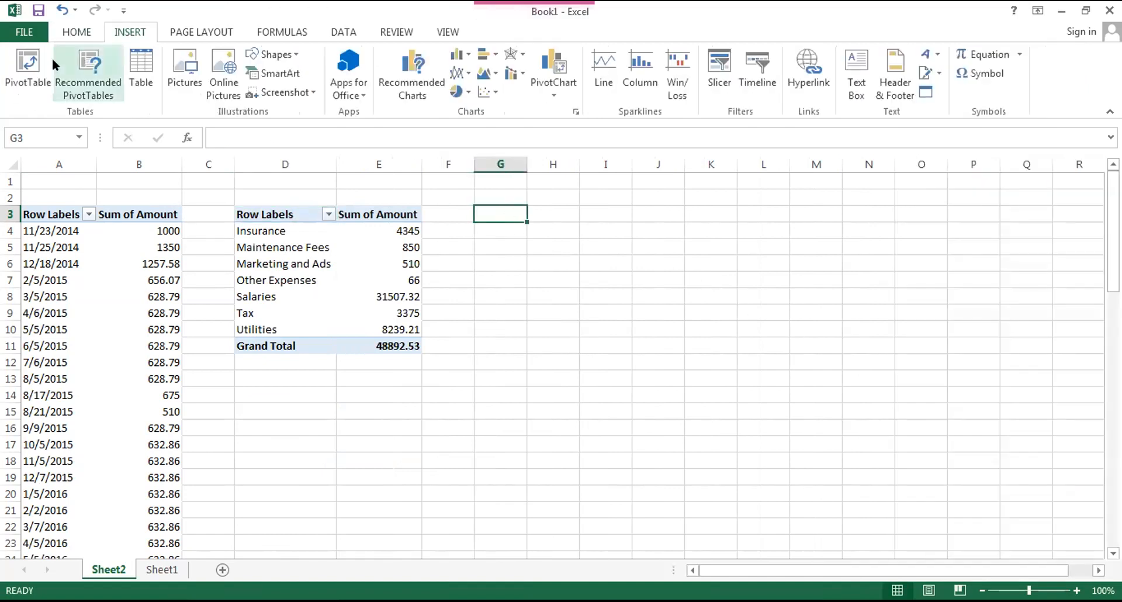
{"action": "left_click", "coordinate": [21, 62]}
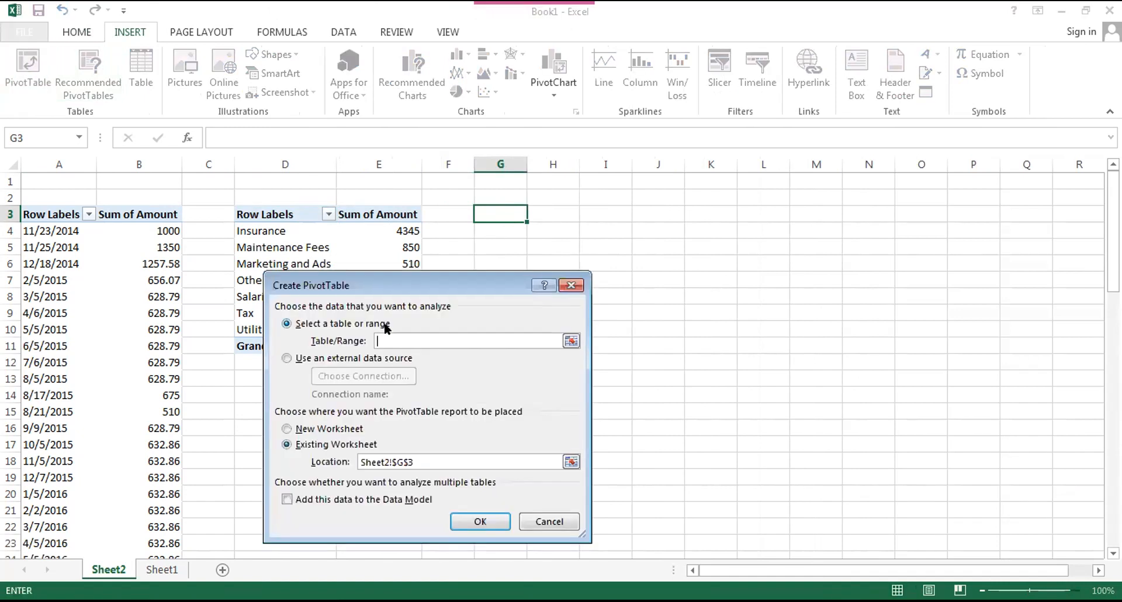
{"action": "type", "text": "WExp"}
{"action": "key", "text": "BackSpace"}
{"action": "key", "text": "BackSpace"}
{"action": "key", "text": "BackSpace"}
{"action": "key", "text": "BackSpace"}
{"action": "type", "text": "Expenses"}
{"action": "key", "text": "Return"}
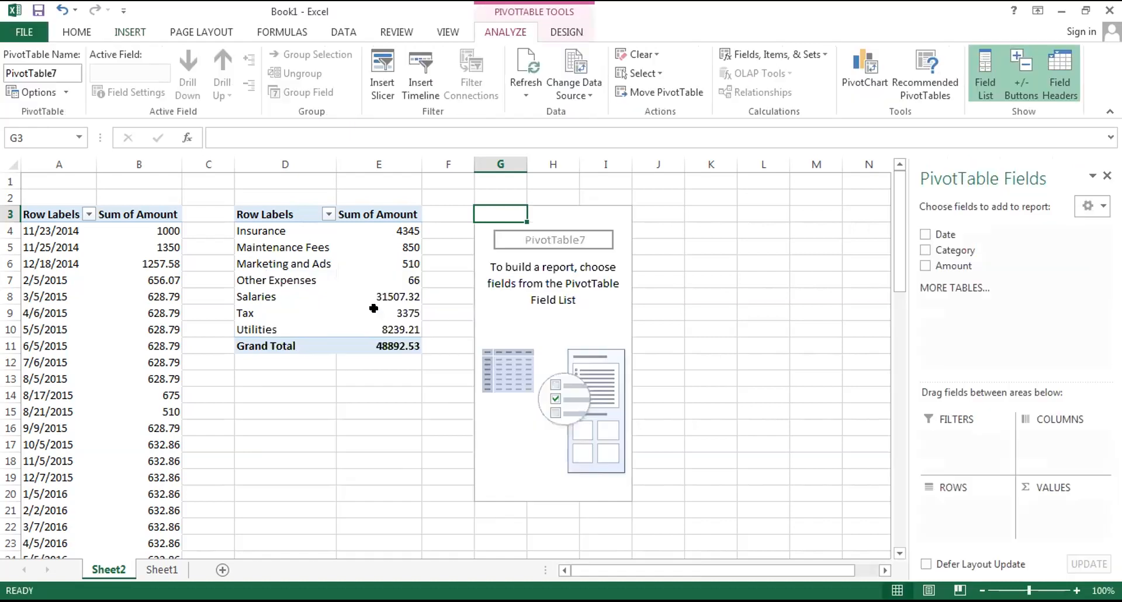
Place Date in the rows of the PivotTable at G3 and group the dates by Months.
{"action": "left_click_drag", "start_coordinate": [934, 233], "coordinate": [938, 500]}
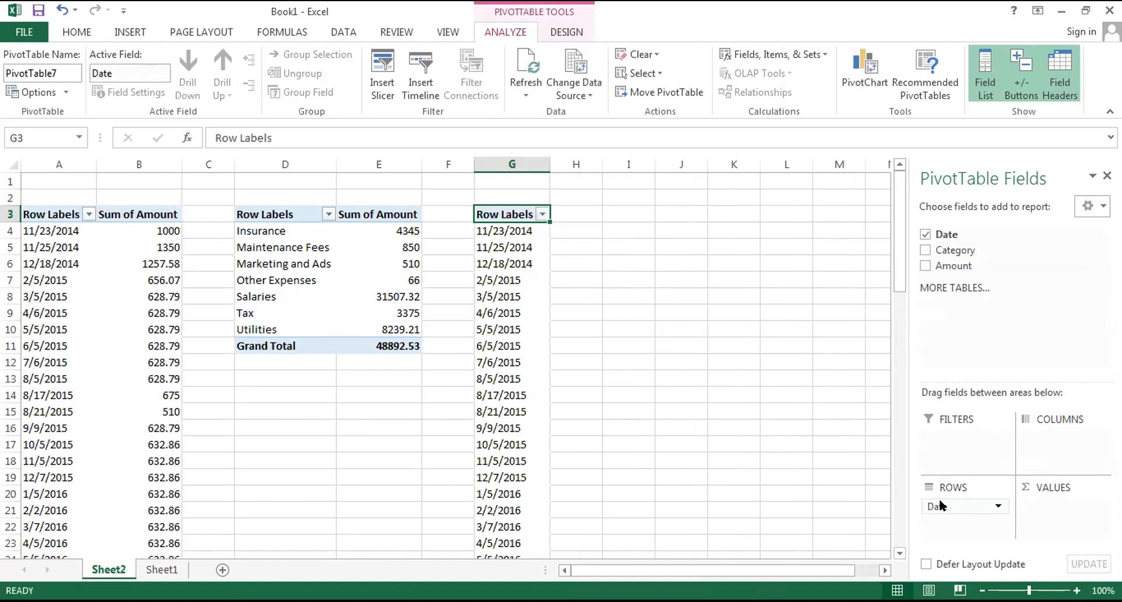
{"action": "left_click", "coordinate": [993, 502]}
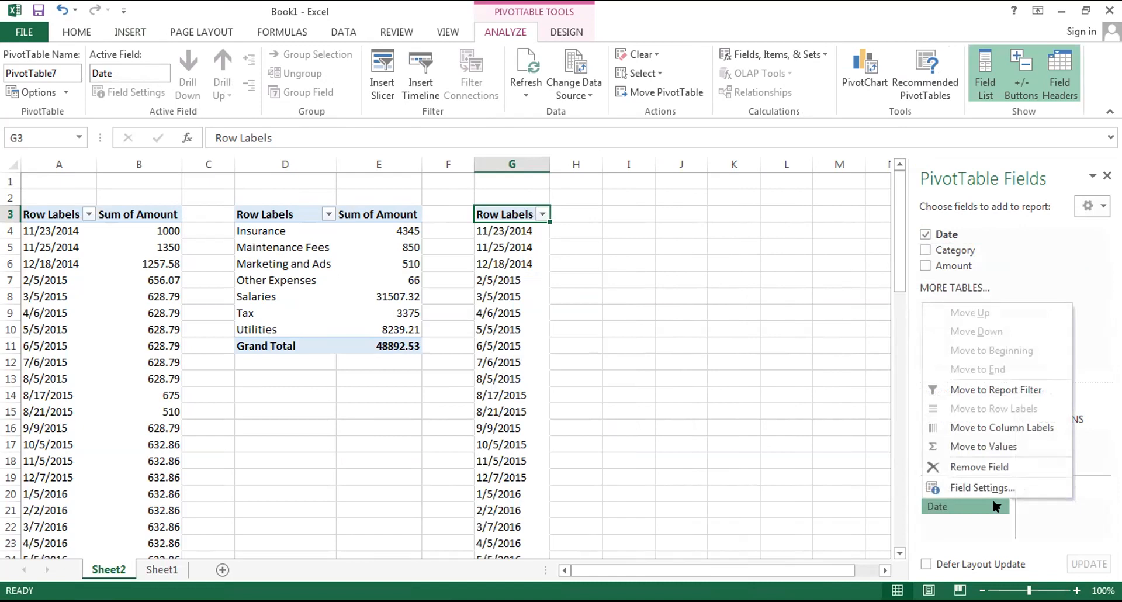
{"action": "left_click", "coordinate": [996, 507]}
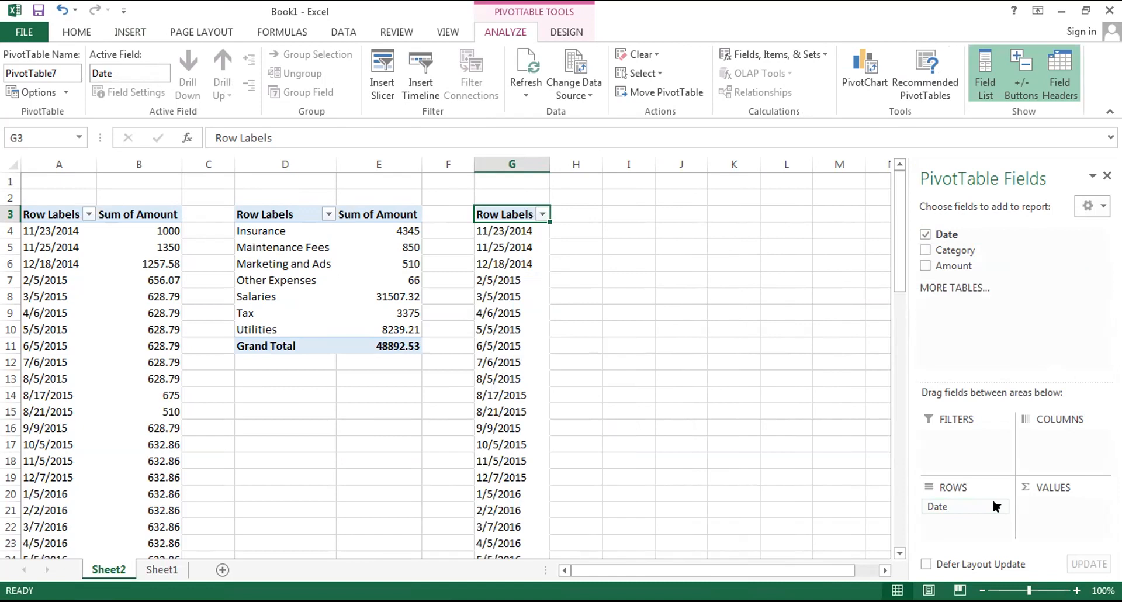
{"action": "left_click", "coordinate": [500, 364]}
{"action": "right_click", "coordinate": [509, 378]}
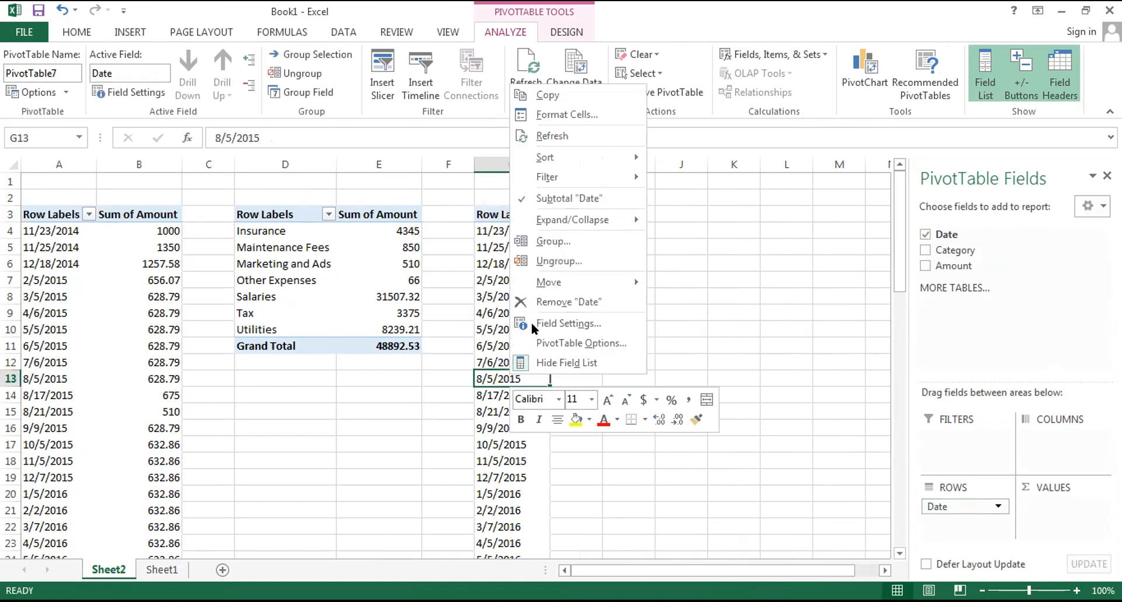
{"action": "left_click", "coordinate": [566, 241]}
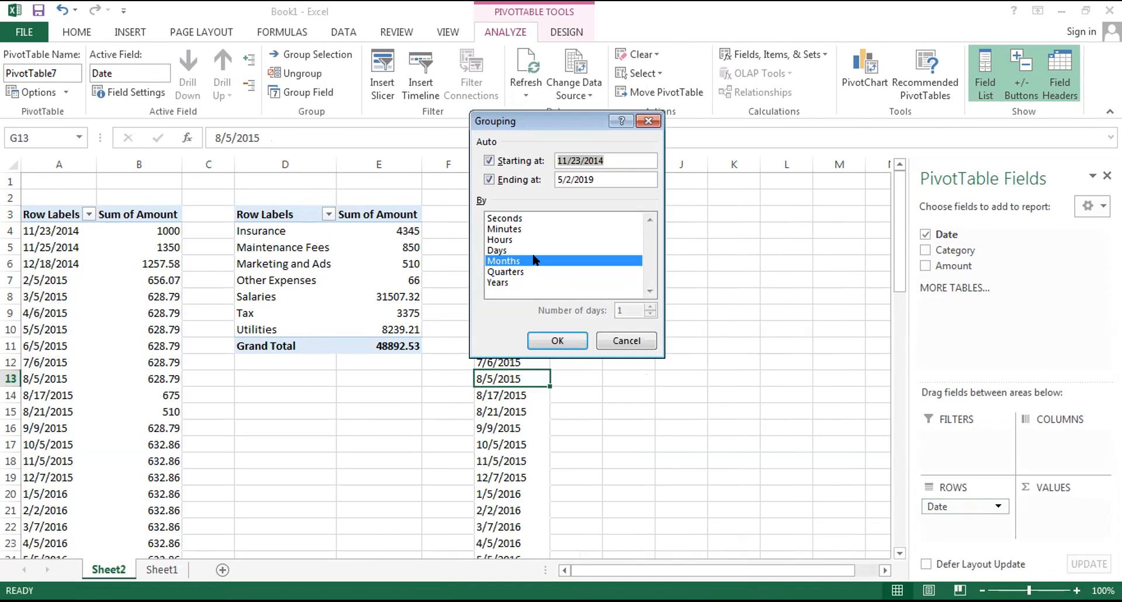
{"action": "left_click", "coordinate": [545, 334]}
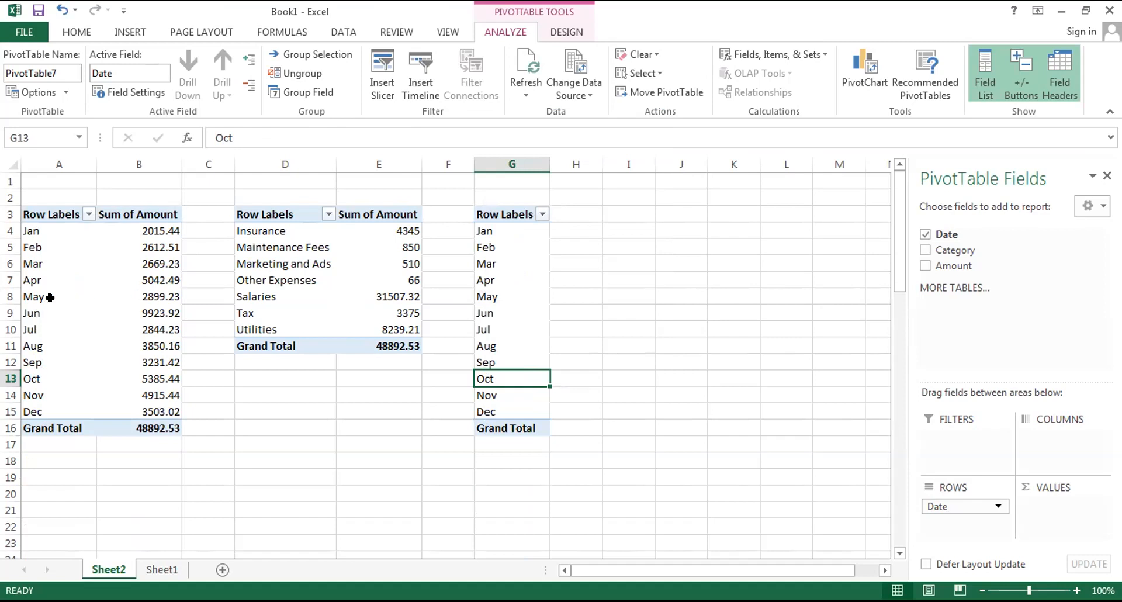
Turn off the automatic starting and ending dates in the Months grouping of the PivotTable at A3.
{"action": "left_click", "coordinate": [27, 296]}
{"action": "right_click", "coordinate": [43, 300]}
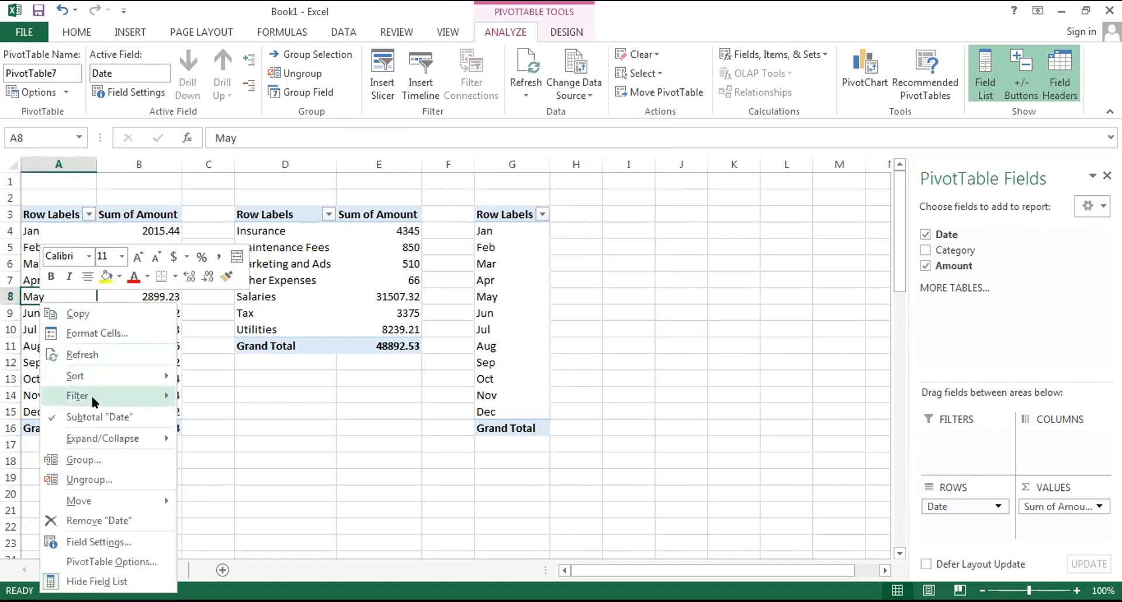
{"action": "left_click", "coordinate": [97, 460]}
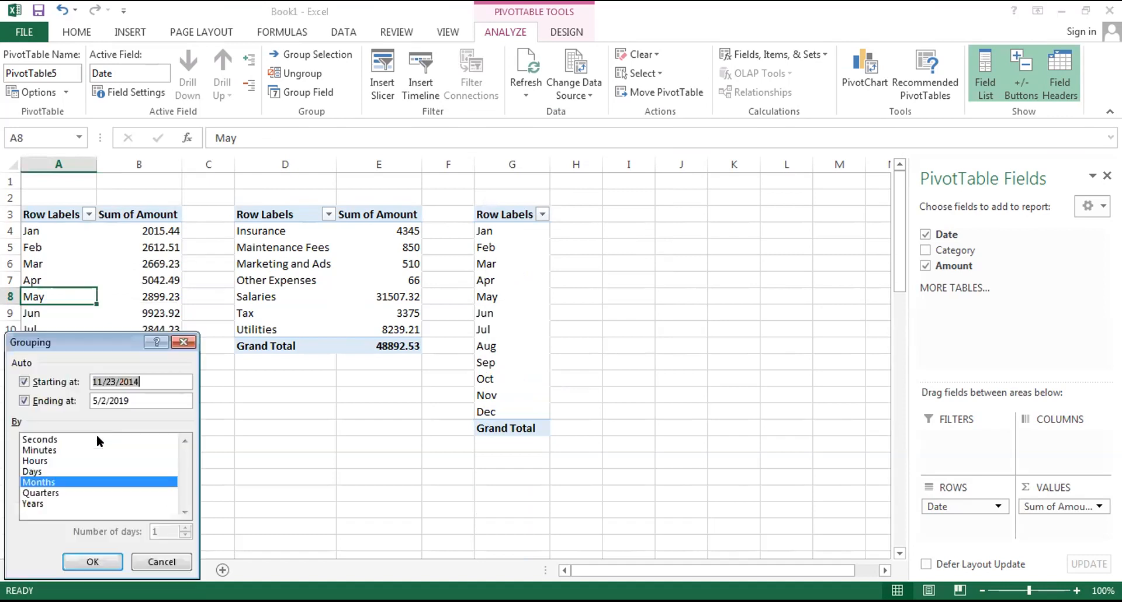
{"action": "left_click", "coordinate": [24, 382]}
{"action": "left_click", "coordinate": [23, 401]}
{"action": "left_click", "coordinate": [93, 561]}
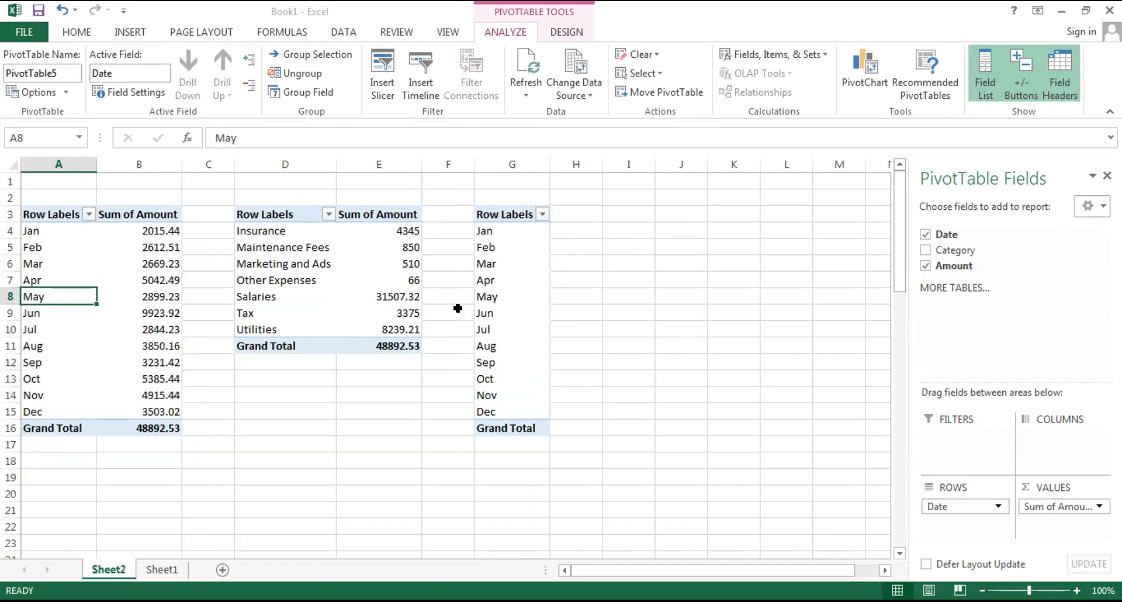
Regroup the dates of the PivotTable at G3 by Years only.
{"action": "left_click", "coordinate": [498, 296]}
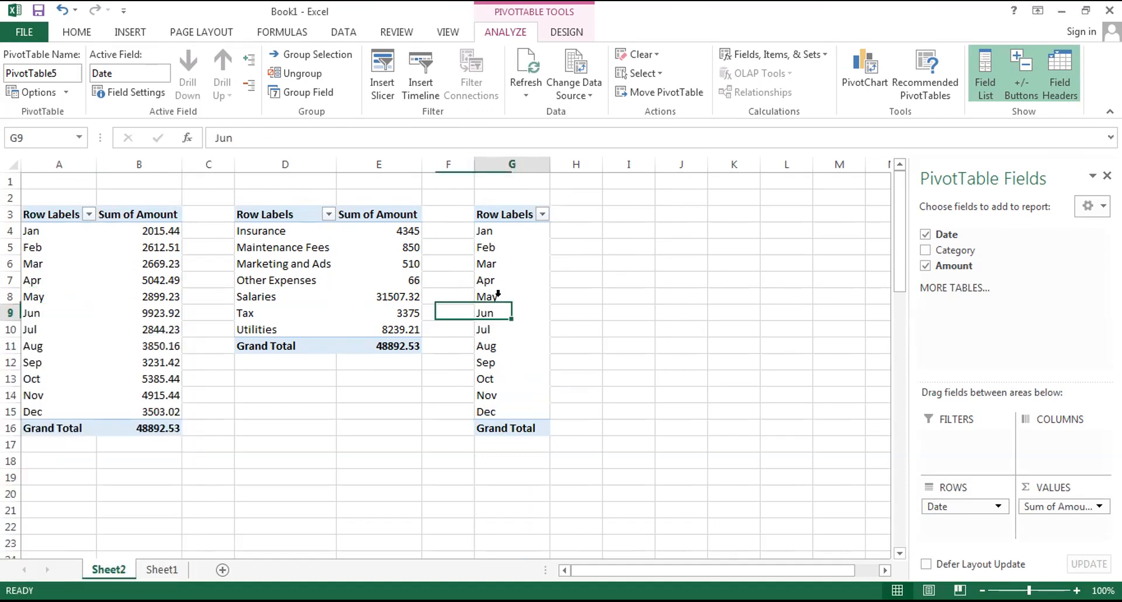
{"action": "right_click", "coordinate": [506, 306]}
{"action": "left_click", "coordinate": [556, 457]}
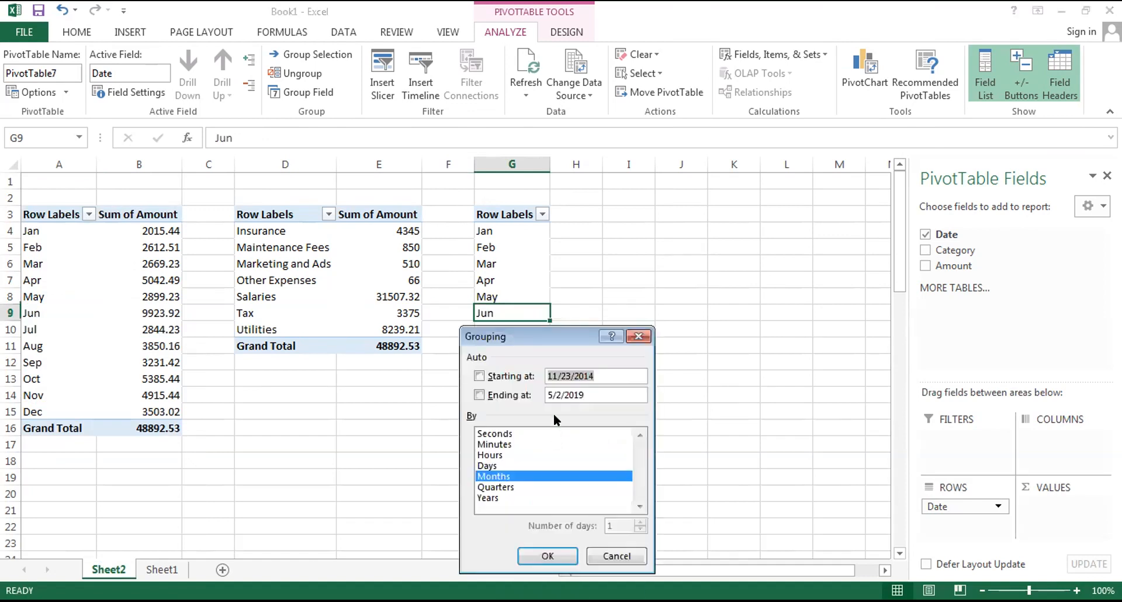
{"action": "left_click", "coordinate": [513, 498]}
{"action": "left_click", "coordinate": [518, 474]}
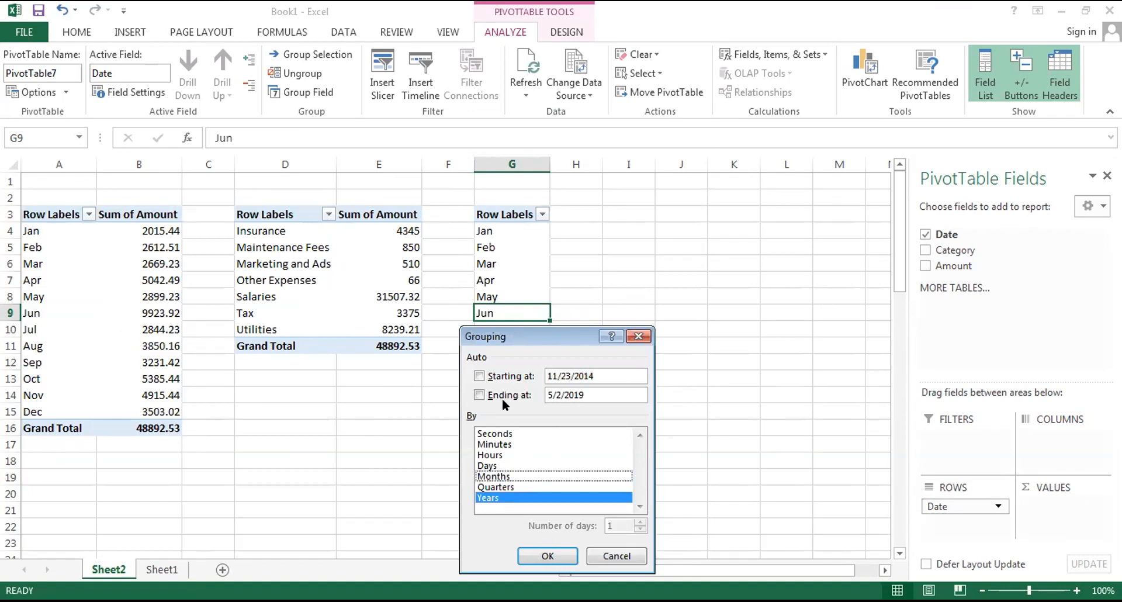
{"action": "left_click", "coordinate": [545, 557]}
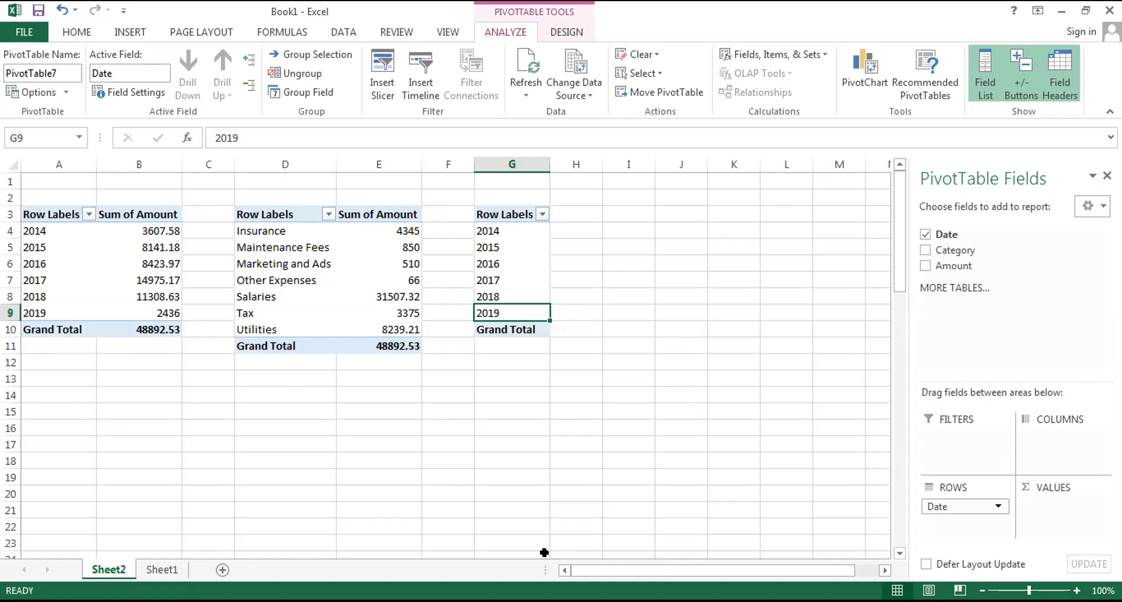
Review the date grouping settings of the PivotTable at G3 and the source Expenses table on Sheet1.
{"action": "left_click", "coordinate": [485, 257]}
{"action": "right_click", "coordinate": [498, 262]}
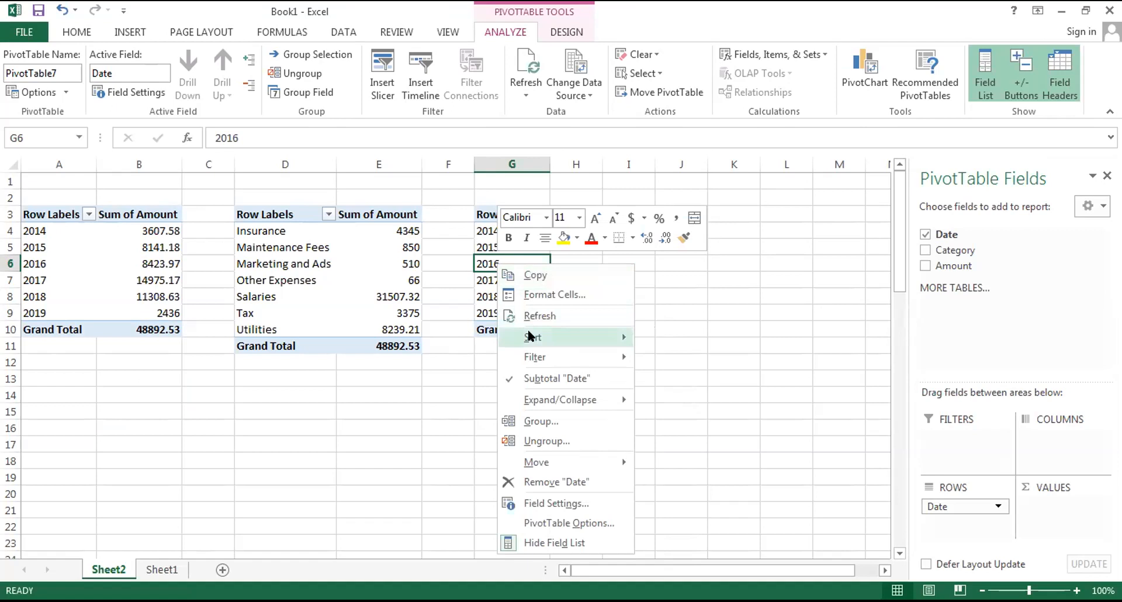
{"action": "mouse_move", "coordinate": [543, 395]}
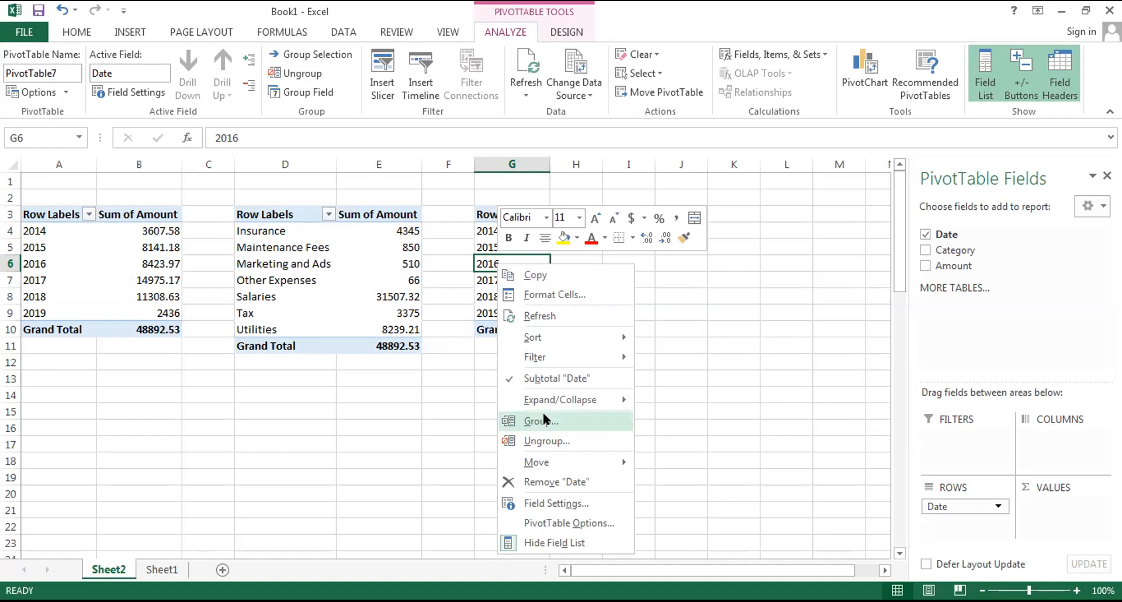
{"action": "left_click", "coordinate": [543, 419]}
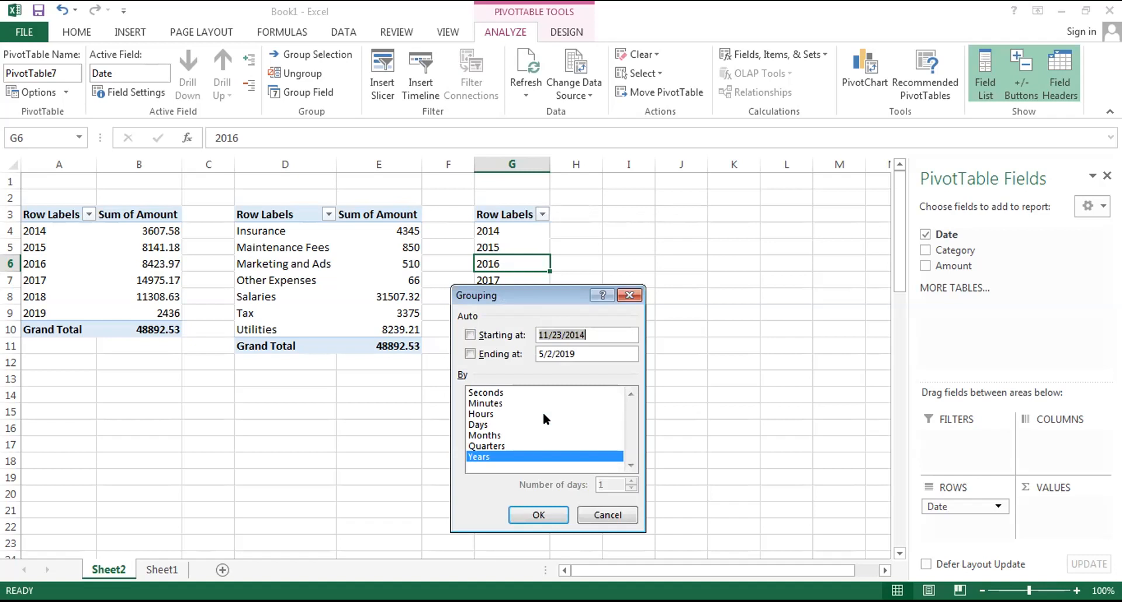
{"action": "left_click", "coordinate": [632, 295]}
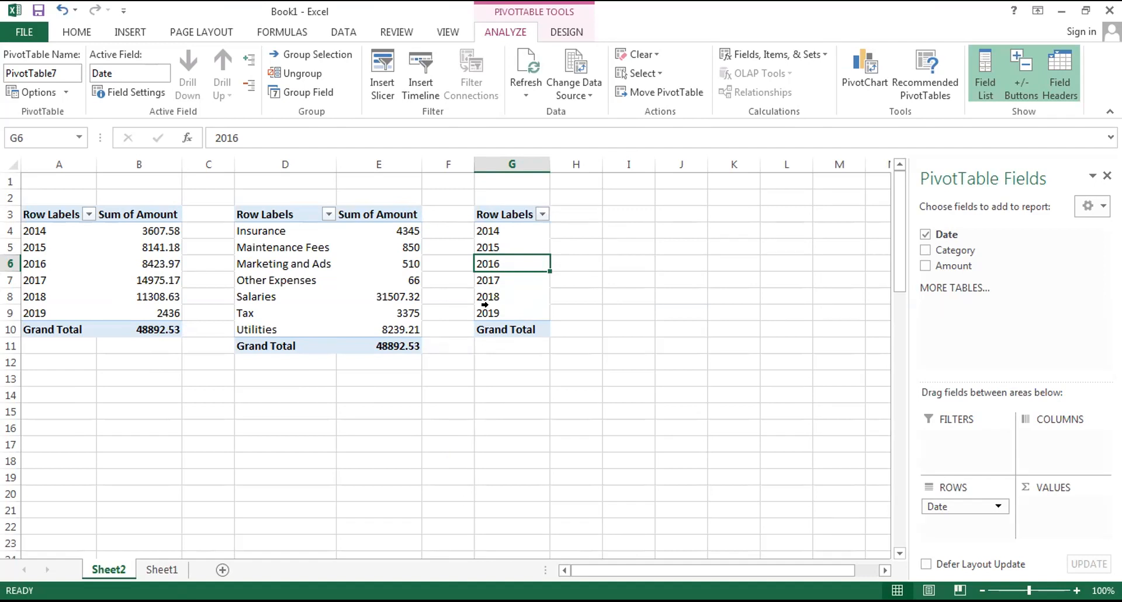
{"action": "left_click", "coordinate": [162, 569]}
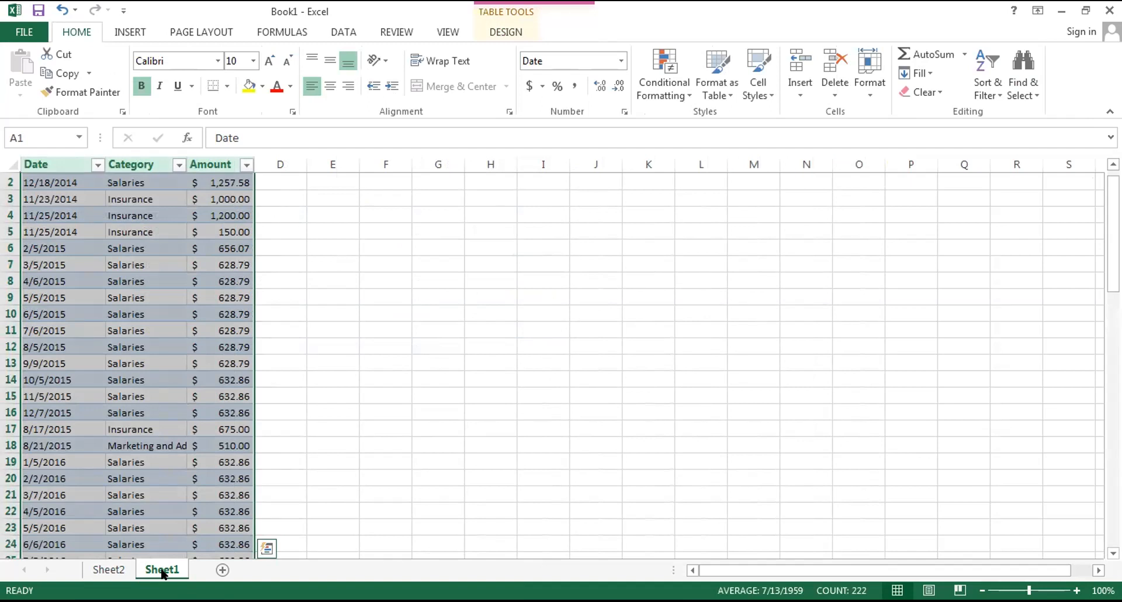
{"action": "left_click", "coordinate": [108, 569]}
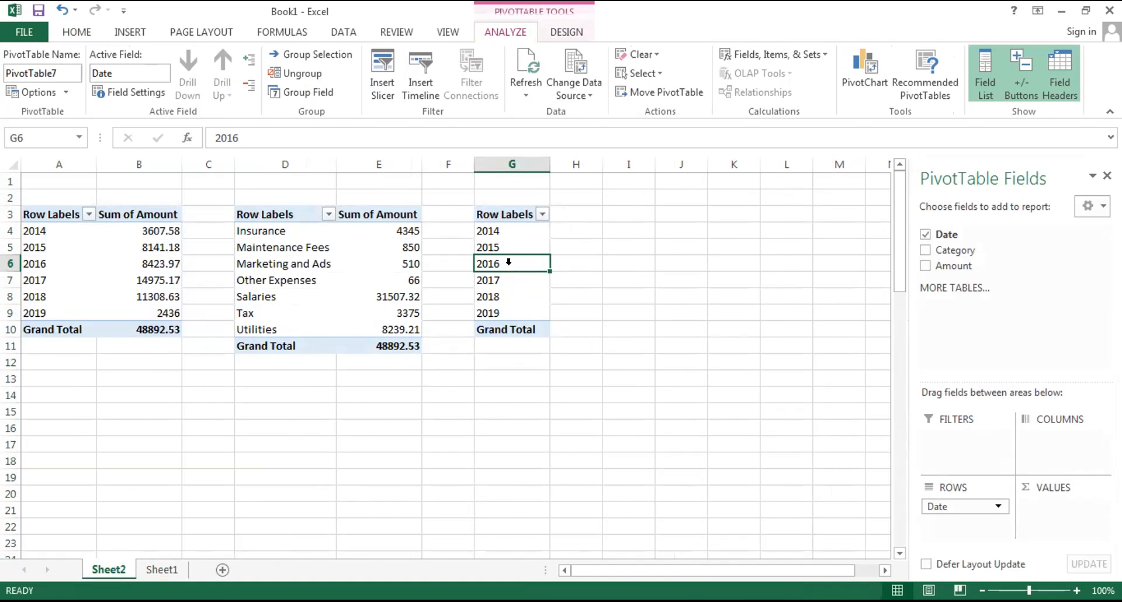
{"action": "left_click", "coordinate": [497, 246]}
{"action": "right_click", "coordinate": [497, 244]}
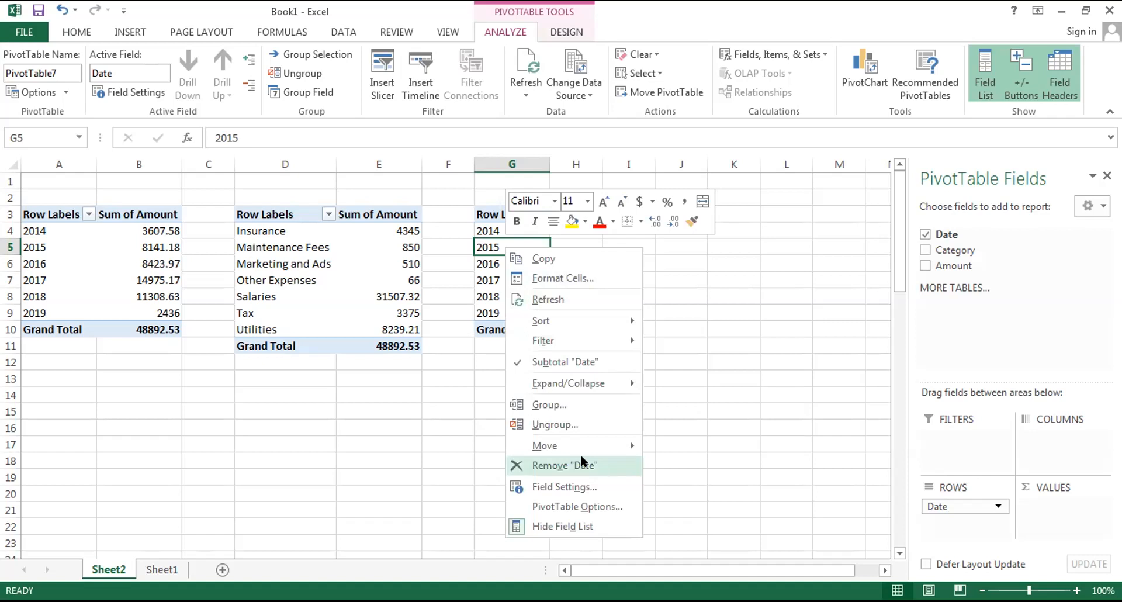
{"action": "left_click", "coordinate": [566, 407]}
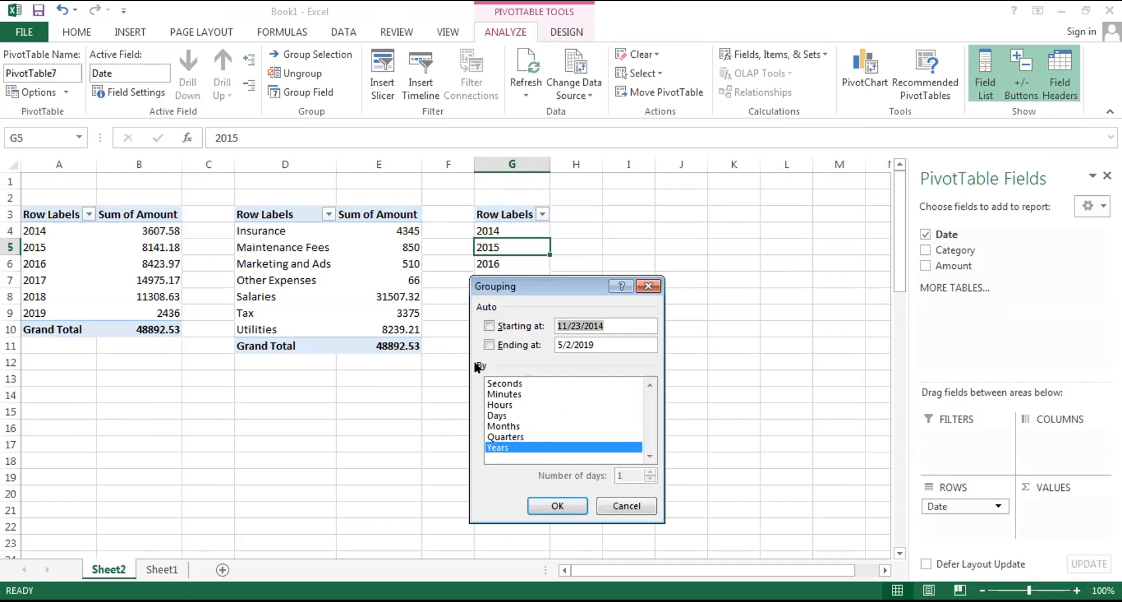
{"action": "key", "text": "Return"}
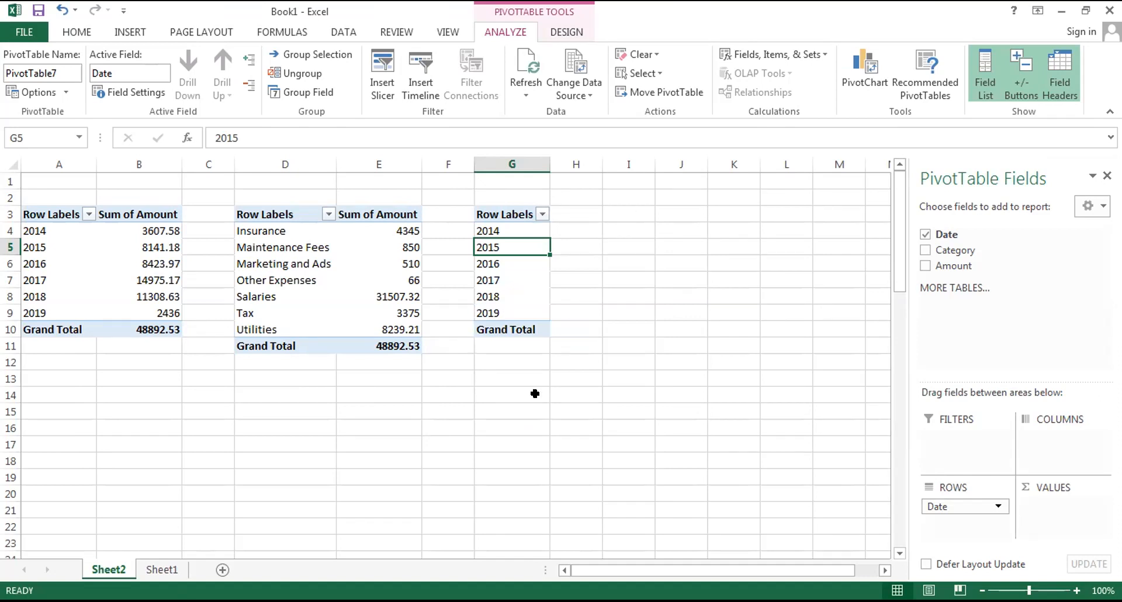
Insert a PivotTable based on Expenses at G13 of Sheet2, with Date in the rows and Amount in the values.
{"action": "left_click", "coordinate": [508, 377]}
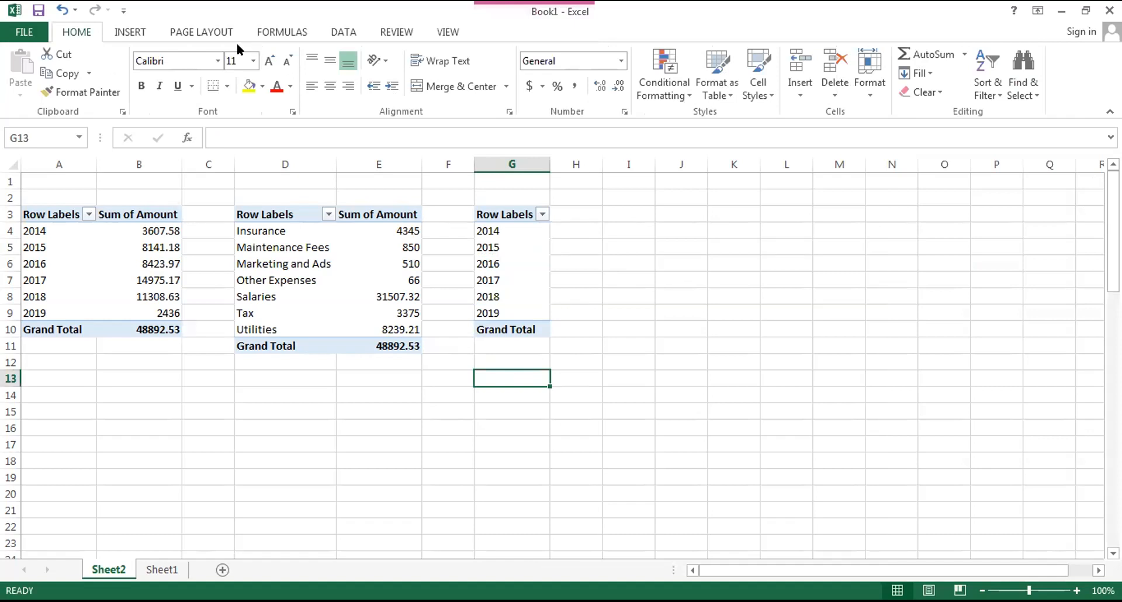
{"action": "left_click", "coordinate": [137, 30]}
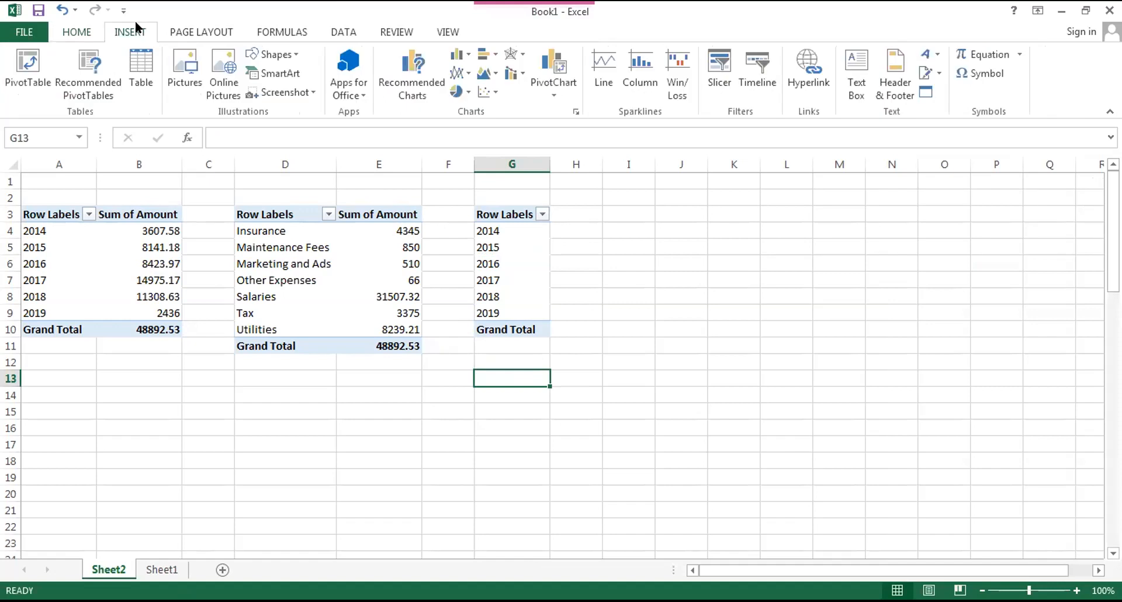
{"action": "left_click", "coordinate": [29, 64]}
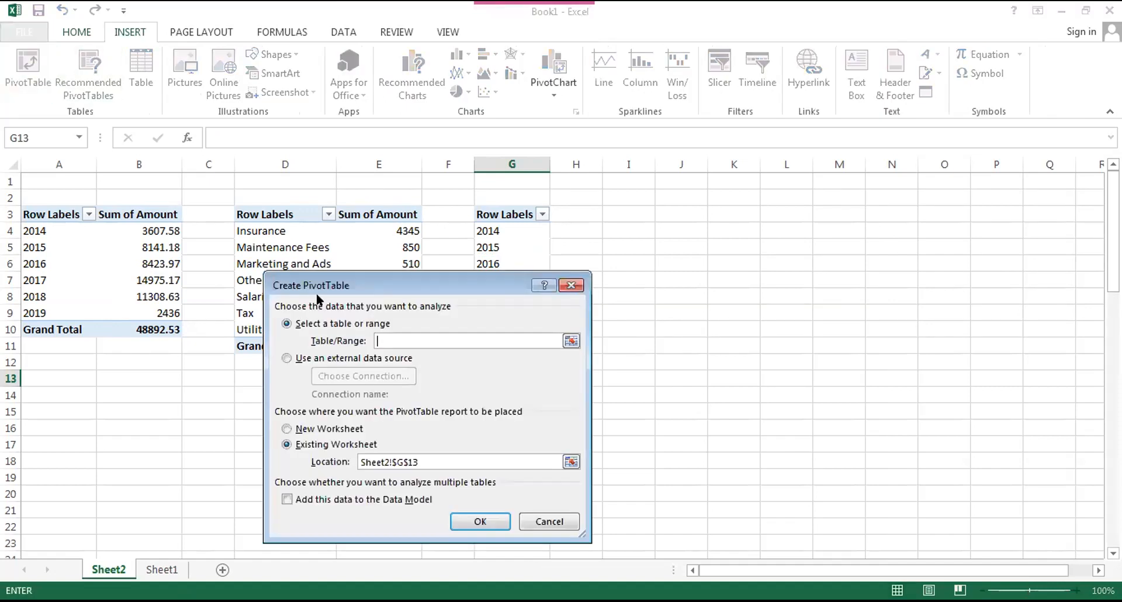
{"action": "type", "text": "Expenses"}
{"action": "key", "text": "Return"}
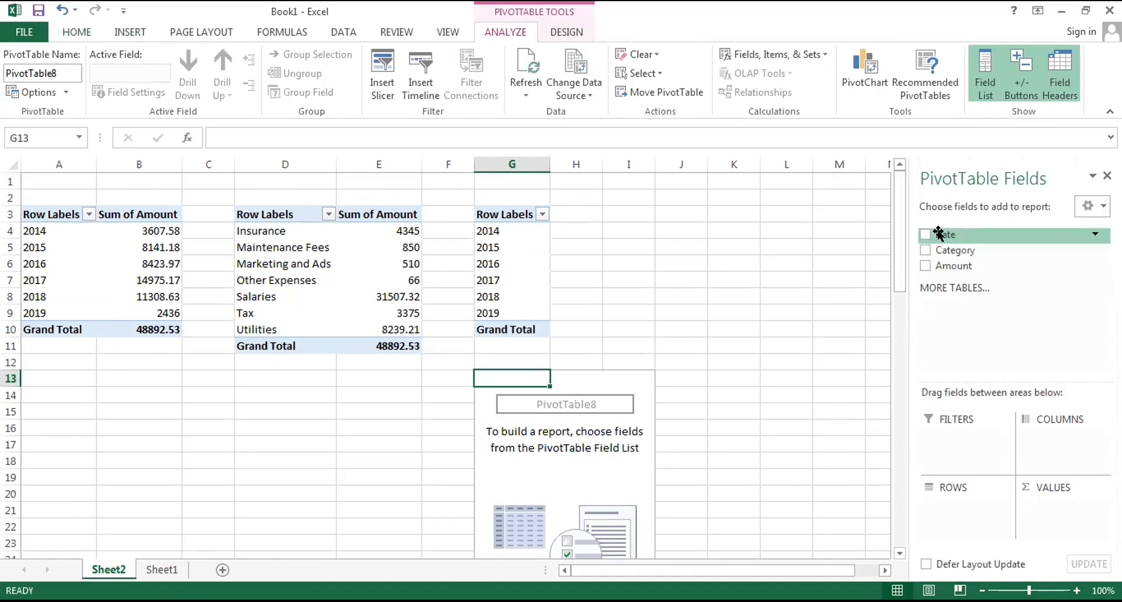
{"action": "left_click_drag", "start_coordinate": [938, 234], "coordinate": [941, 506]}
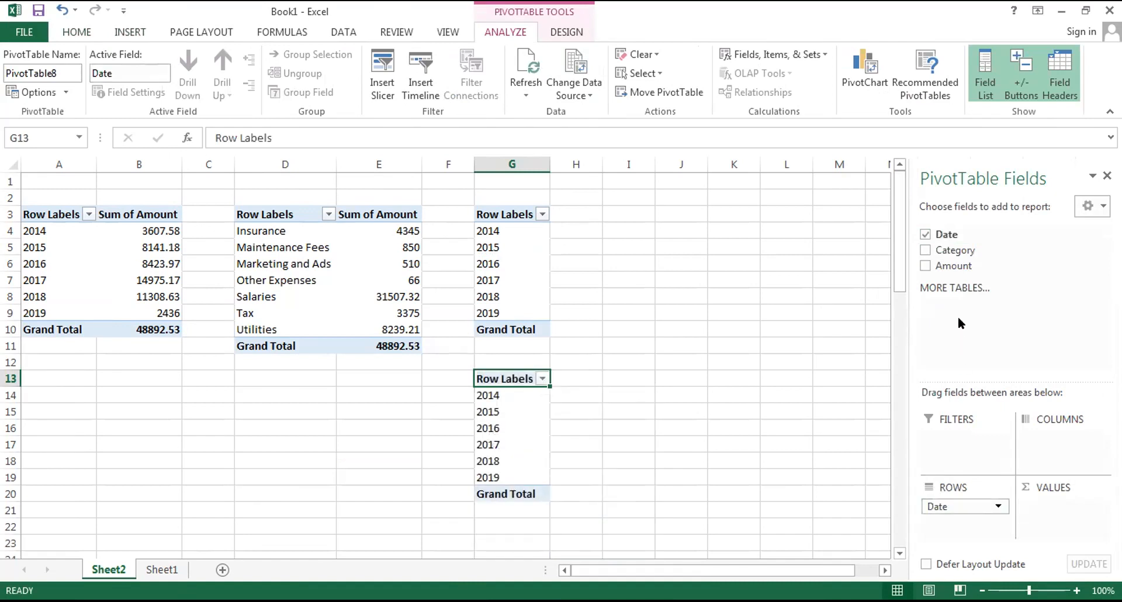
{"action": "left_click_drag", "start_coordinate": [953, 264], "coordinate": [1032, 508]}
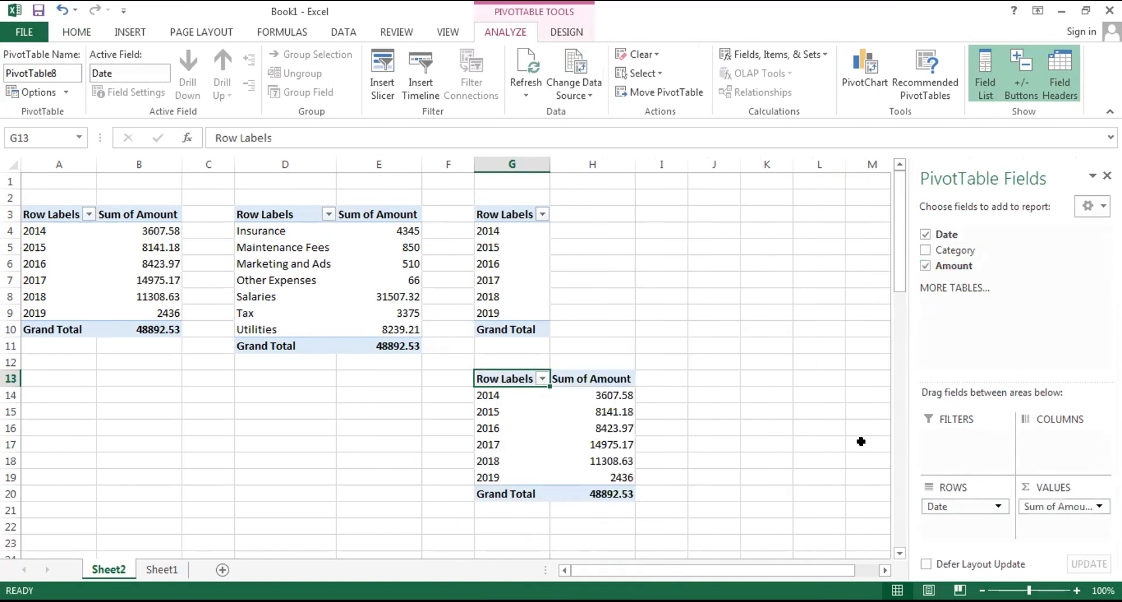
{"action": "right_click", "coordinate": [494, 410]}
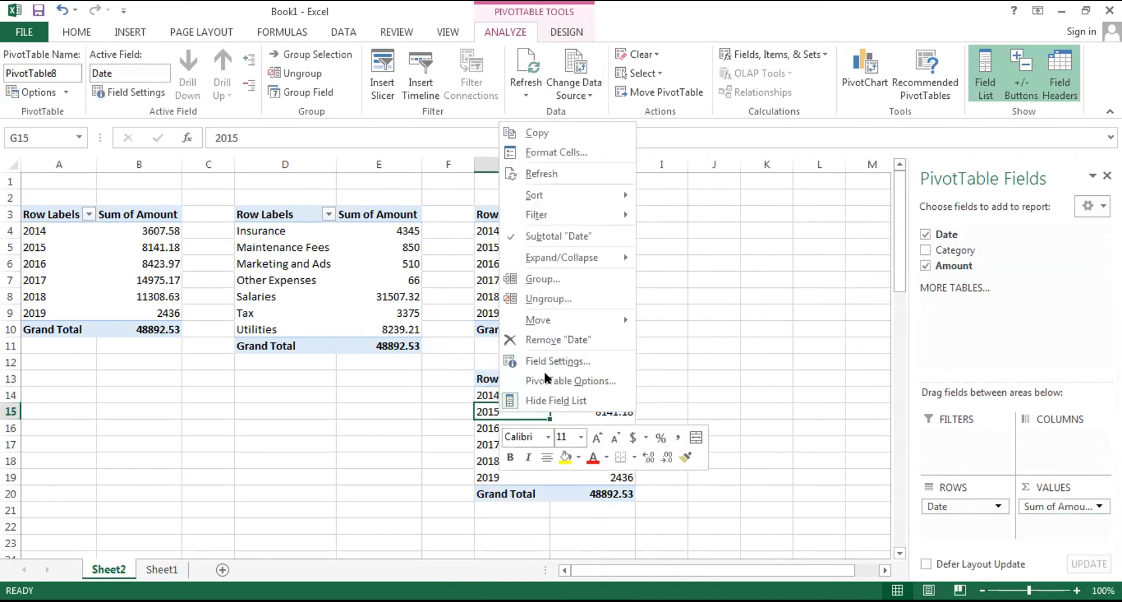
{"action": "left_click", "coordinate": [553, 276]}
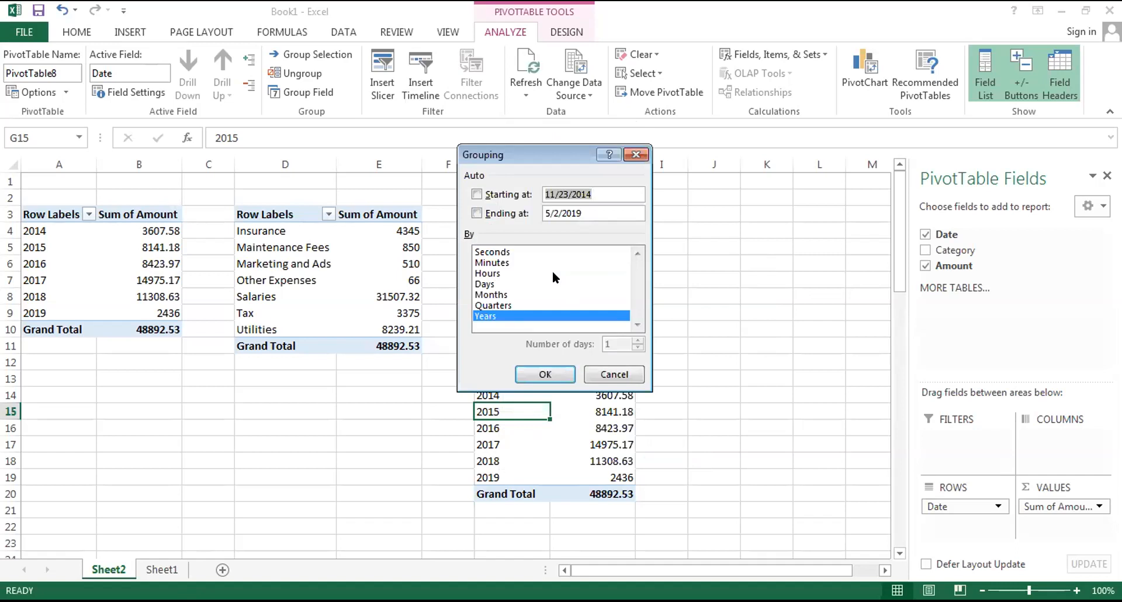
{"action": "double_click", "coordinate": [513, 292]}
{"action": "key", "text": "Escape"}
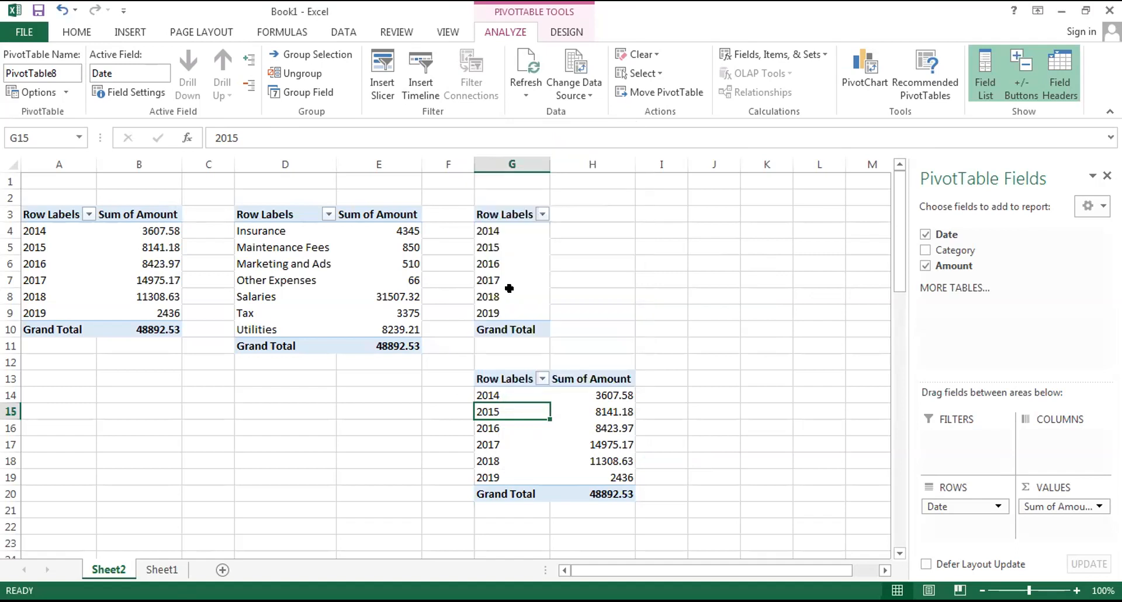
Group the dates of the PivotTable at G13 by Months only and dismiss the overlap warning.
{"action": "left_click", "coordinate": [508, 428]}
{"action": "right_click", "coordinate": [509, 428]}
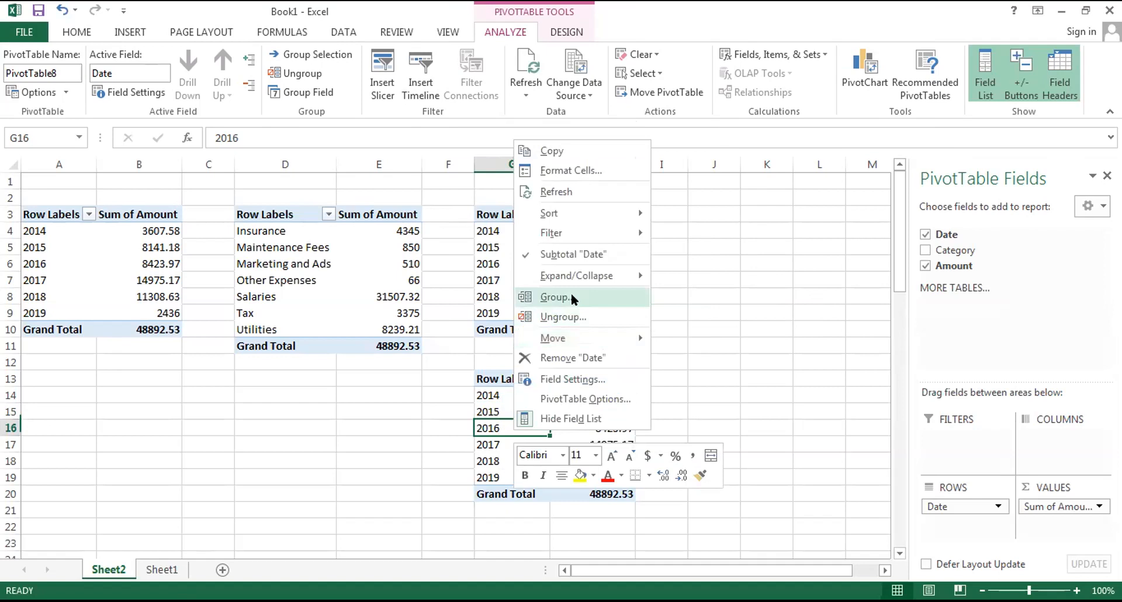
{"action": "left_click", "coordinate": [572, 298]}
{"action": "left_click", "coordinate": [529, 336]}
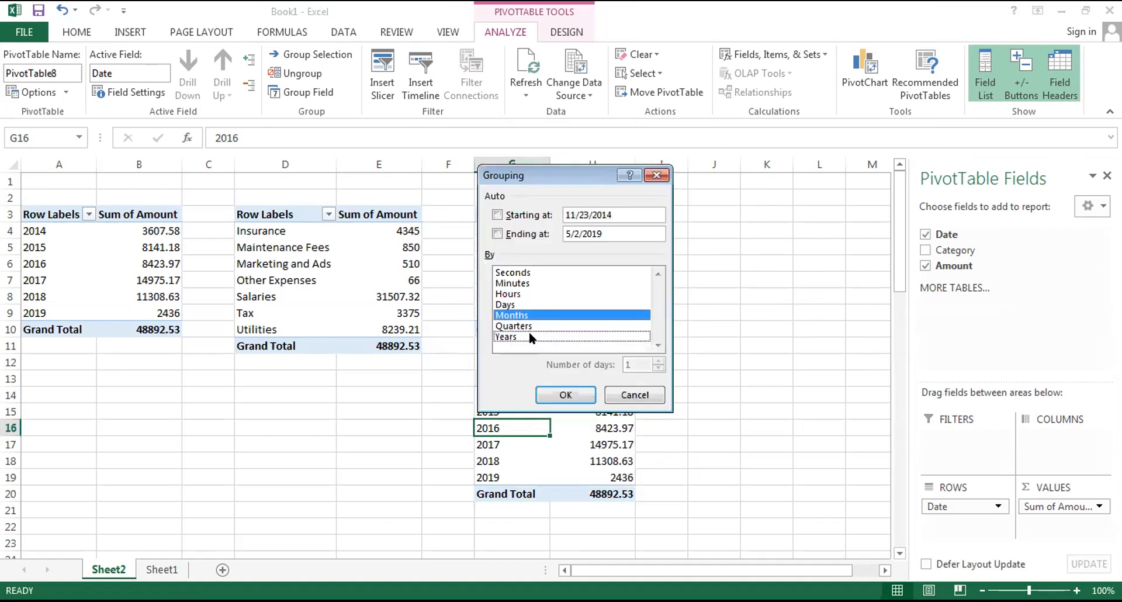
{"action": "left_click", "coordinate": [561, 393]}
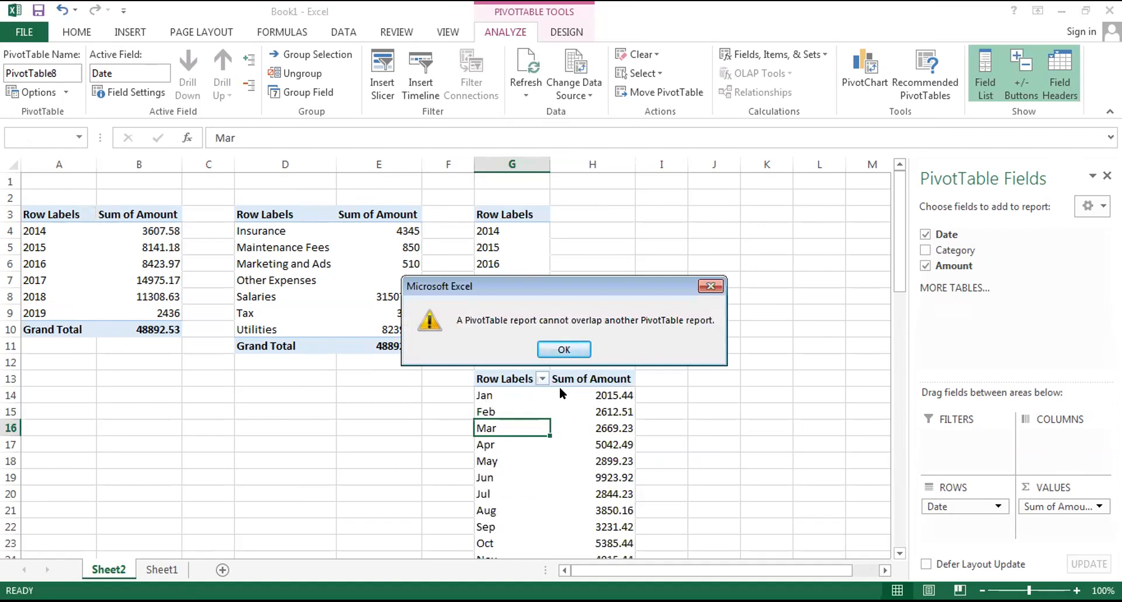
{"action": "left_click", "coordinate": [561, 345]}
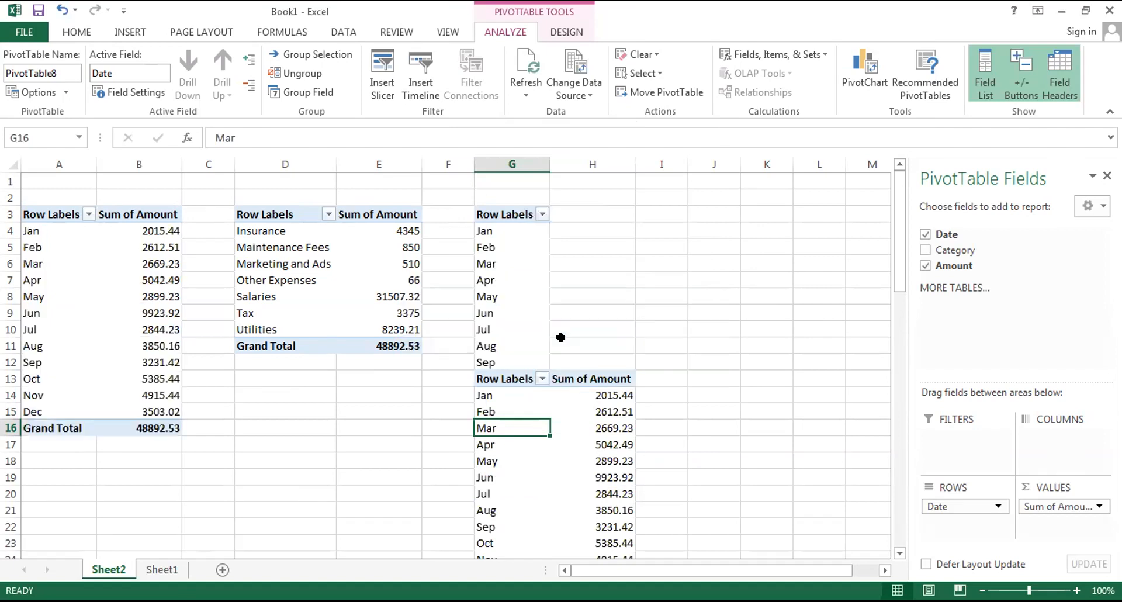
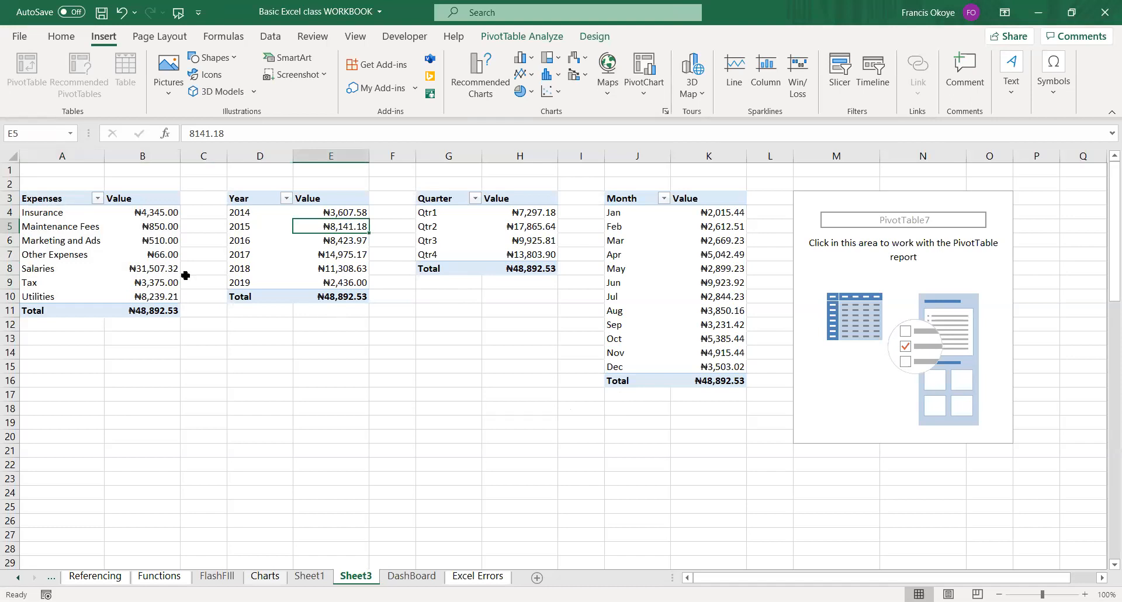
Insert a clustered column PivotChart from the Expenses category PivotTable in A3:B10 of Sheet3 and place it below that table.
{"action": "left_click", "coordinate": [425, 447]}
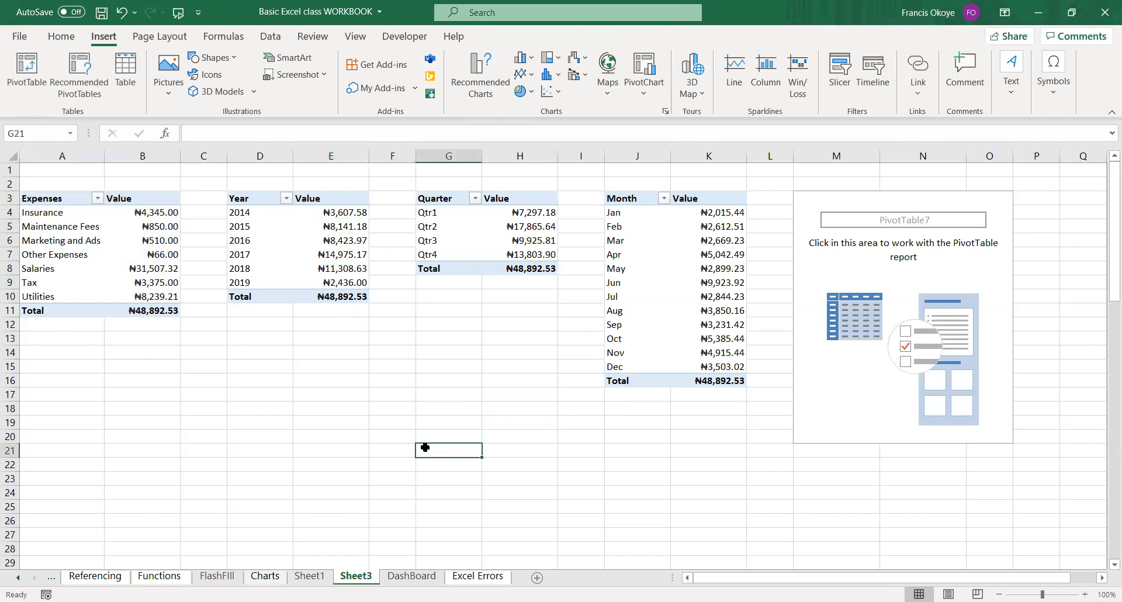
{"action": "left_click_drag", "start_coordinate": [38, 203], "coordinate": [141, 296]}
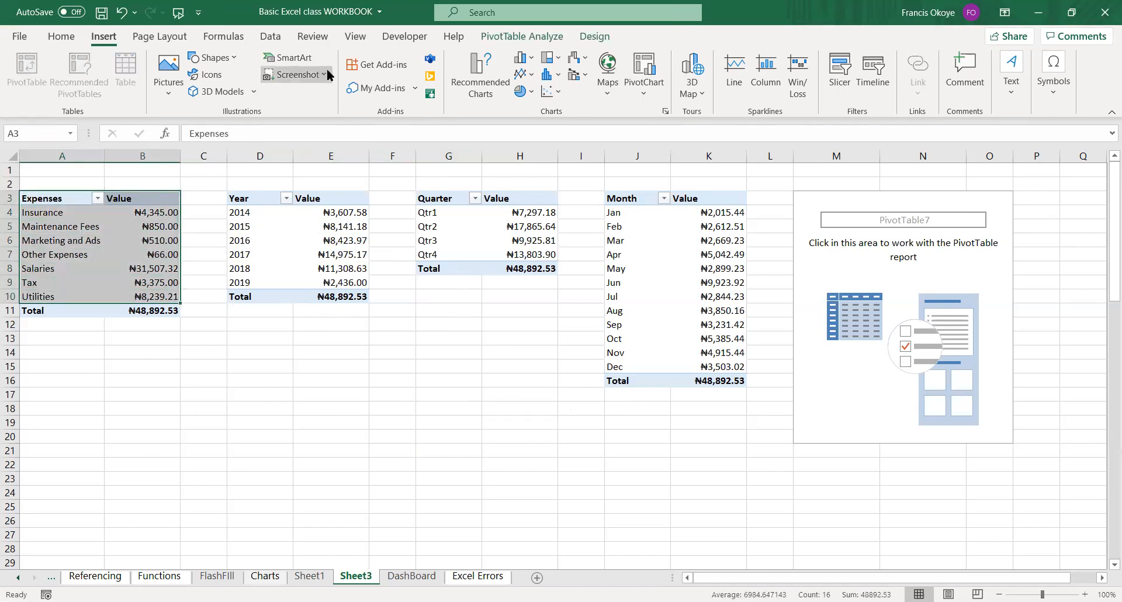
{"action": "left_click", "coordinate": [521, 60]}
{"action": "left_click_drag", "start_coordinate": [501, 294], "coordinate": [268, 365]}
Change the category column chart's title to Expenses by Category.
{"action": "left_click", "coordinate": [237, 400]}
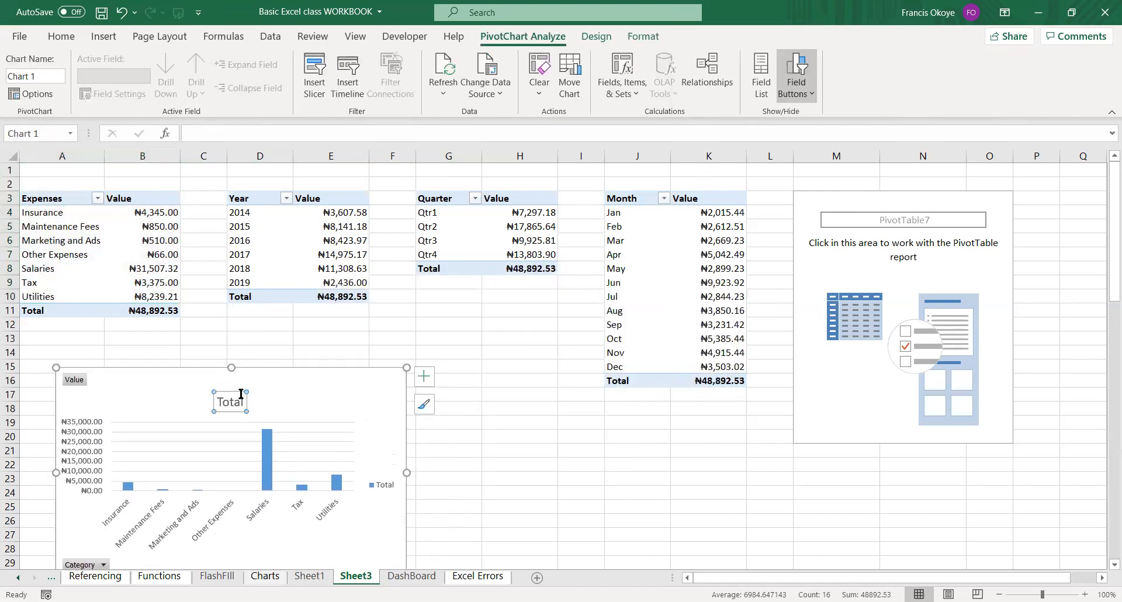
{"action": "left_click", "coordinate": [239, 401]}
{"action": "key", "text": "BackSpace"}
{"action": "key", "text": "BackSpace"}
{"action": "key", "text": "BackSpace"}
{"action": "key", "text": "BackSpace"}
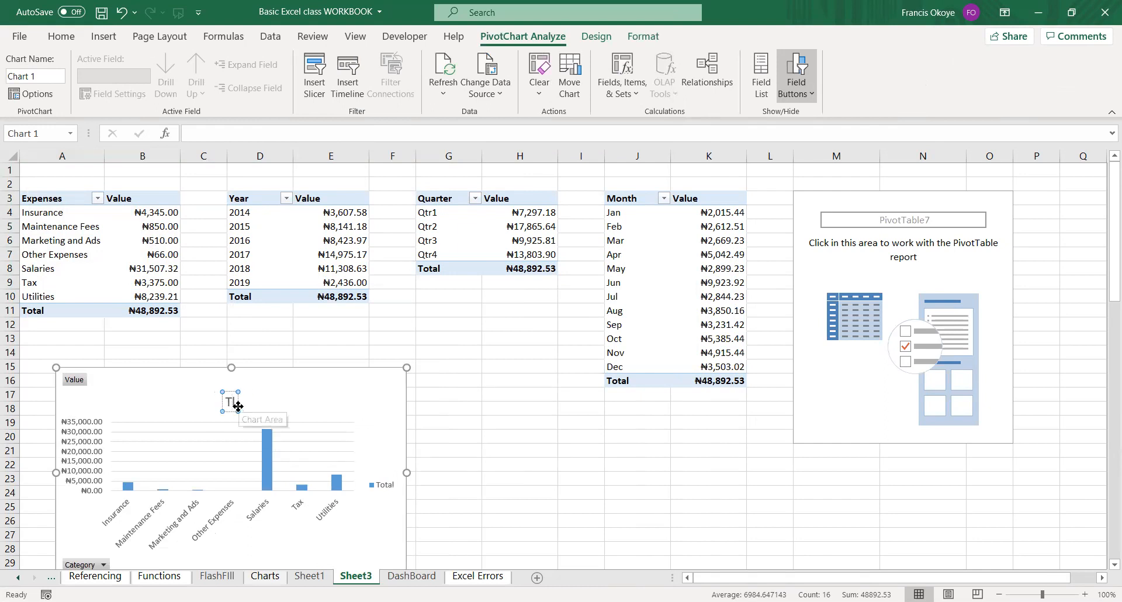
{"action": "key", "text": "BackSpace"}
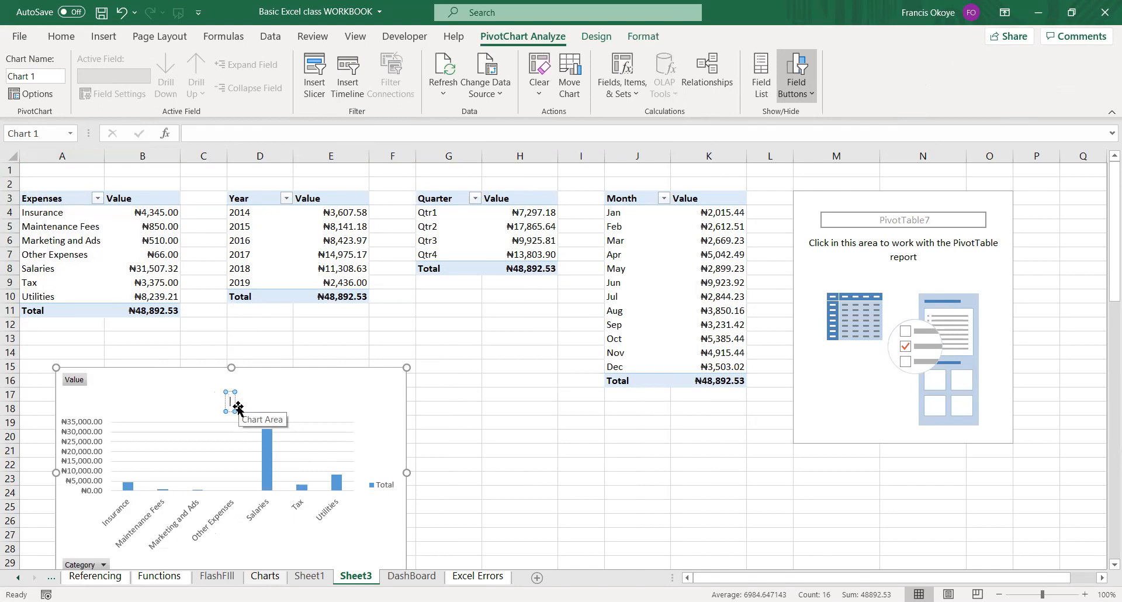
{"action": "type", "text": "Expenses"}
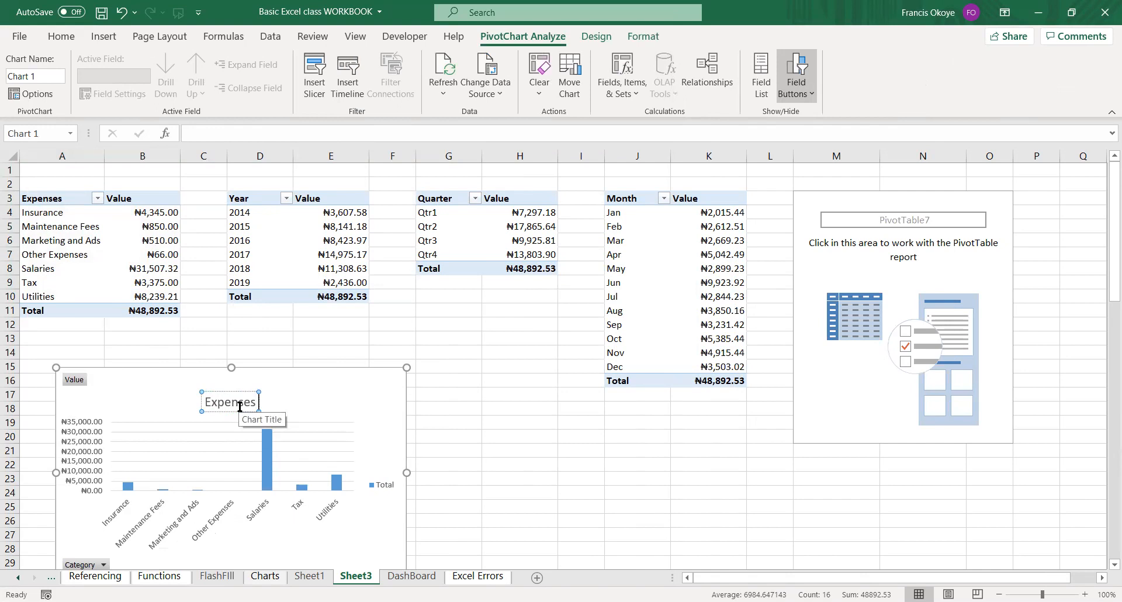
{"action": "type", "text": " by Categ"}
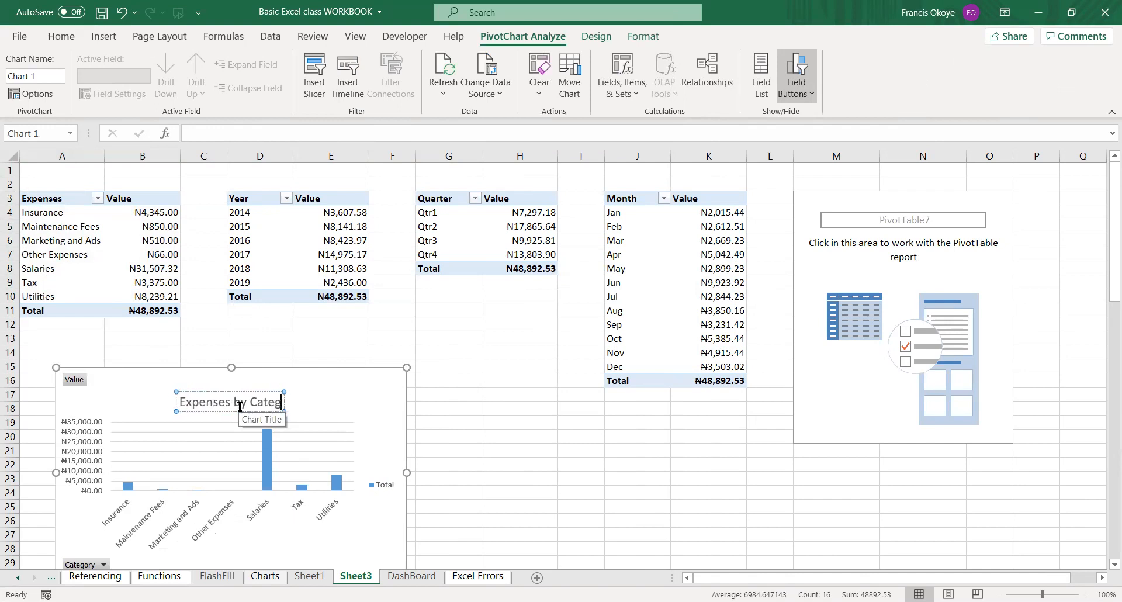
{"action": "type", "text": "ory"}
{"action": "left_click", "coordinate": [374, 400]}
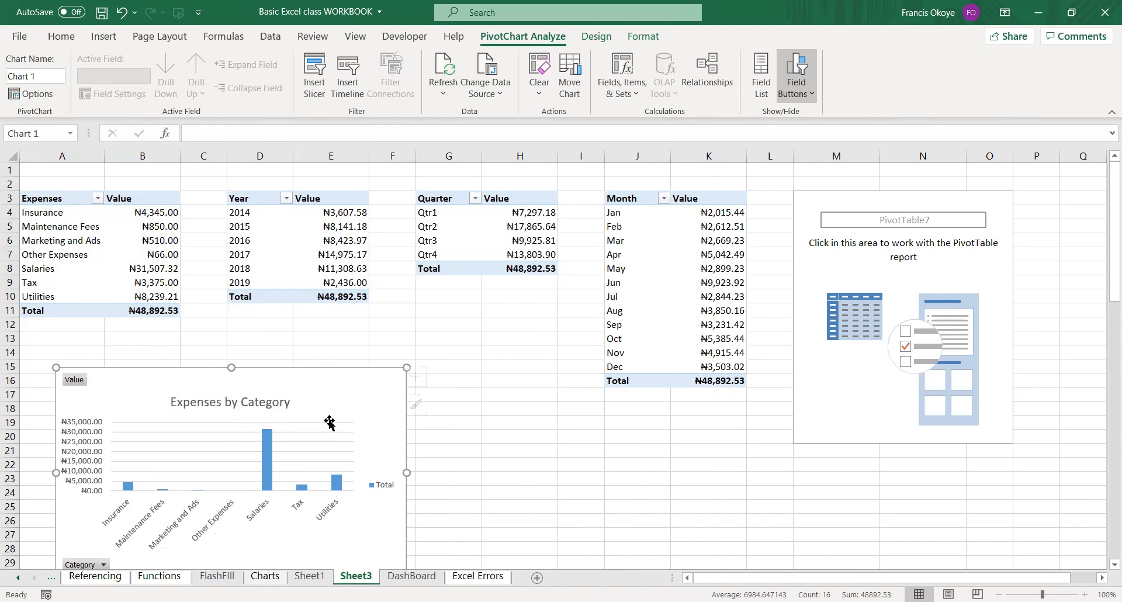
Remove the gridlines, value axis and legend from the Expenses by Category chart and extend the chart's height upward.
{"action": "left_click", "coordinate": [317, 432]}
{"action": "left_click", "coordinate": [317, 437]}
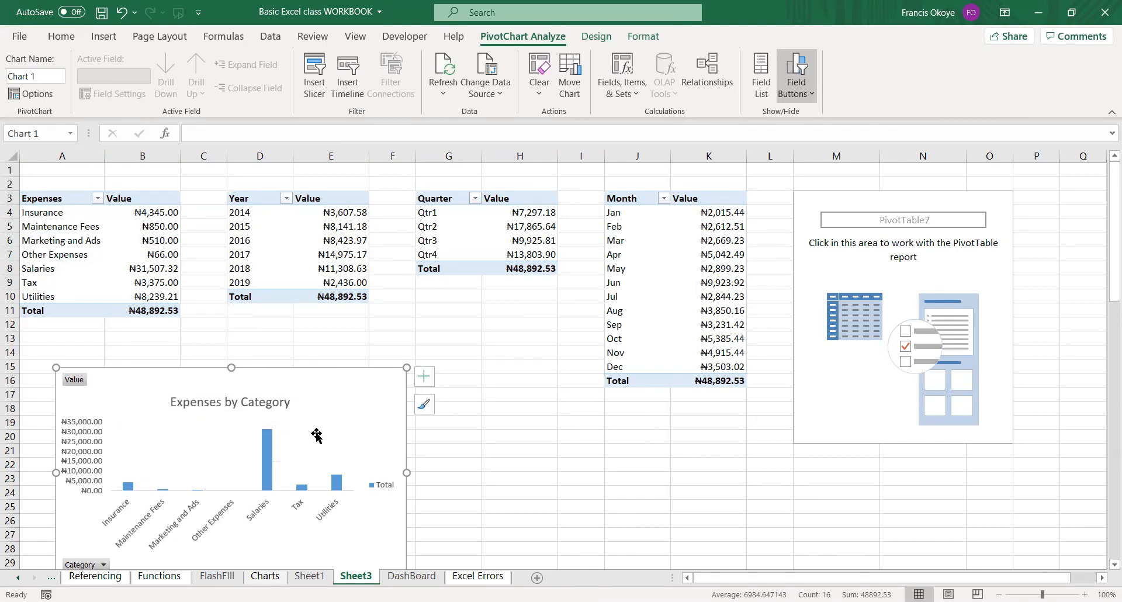
{"action": "left_click_drag", "start_coordinate": [230, 370], "coordinate": [231, 339]}
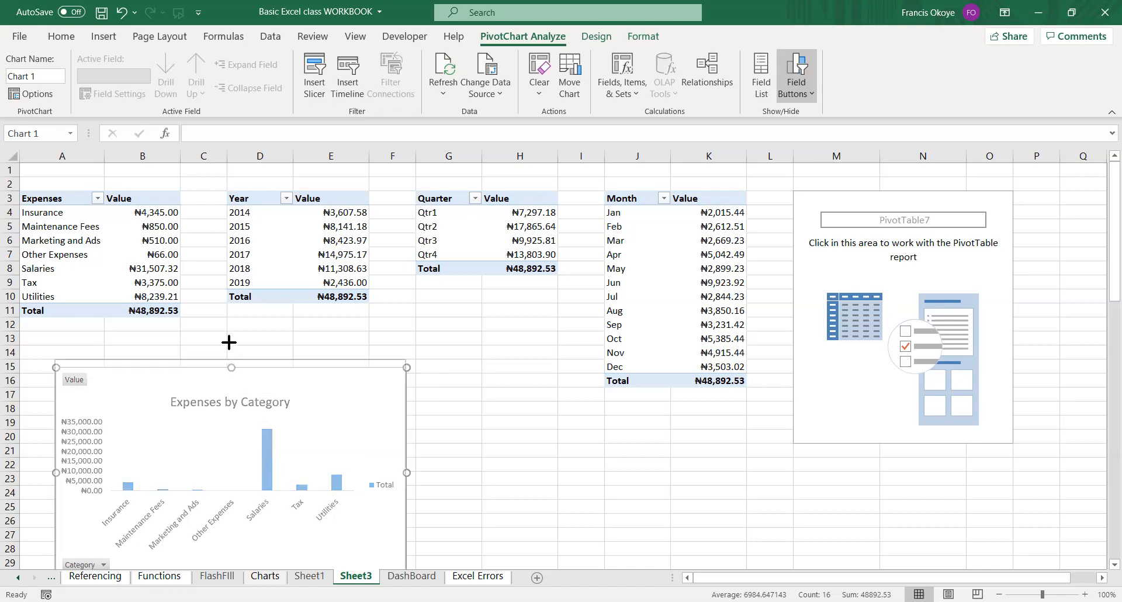
{"action": "left_click", "coordinate": [76, 402]}
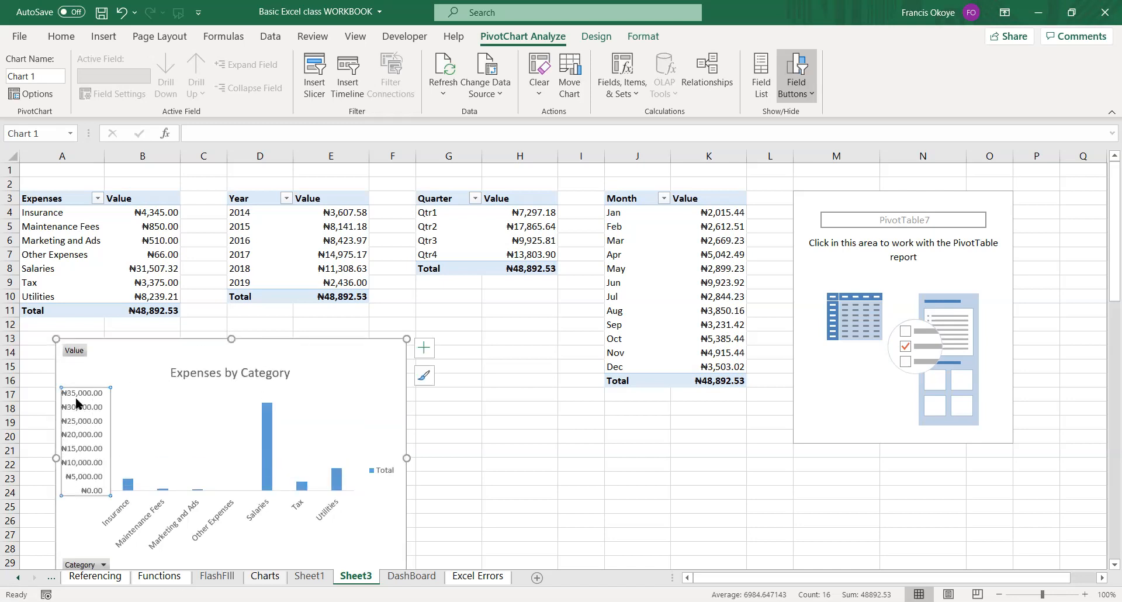
{"action": "key", "text": "Delete"}
{"action": "left_click", "coordinate": [381, 473]}
{"action": "key", "text": "Delete"}
Narrow and shorten the Expenses by Category chart and align it with column A, starting at row 14.
{"action": "left_click_drag", "start_coordinate": [405, 458], "coordinate": [436, 456]}
{"action": "mouse_move", "coordinate": [298, 344]}
{"action": "left_mouse_down"}
{"action": "mouse_move", "coordinate": [298, 356]}
{"action": "mouse_move", "coordinate": [289, 343]}
{"action": "left_mouse_up"}
{"action": "left_click_drag", "start_coordinate": [428, 459], "coordinate": [315, 459]}
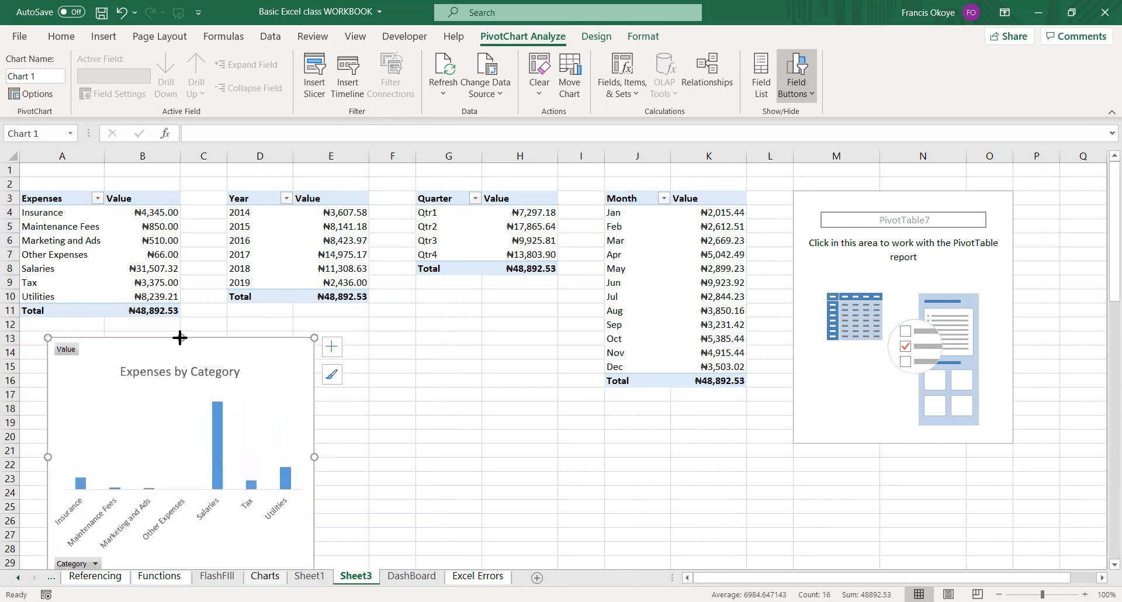
{"action": "left_click_drag", "start_coordinate": [179, 338], "coordinate": [181, 351]}
{"action": "left_click_drag", "start_coordinate": [255, 352], "coordinate": [229, 354]}
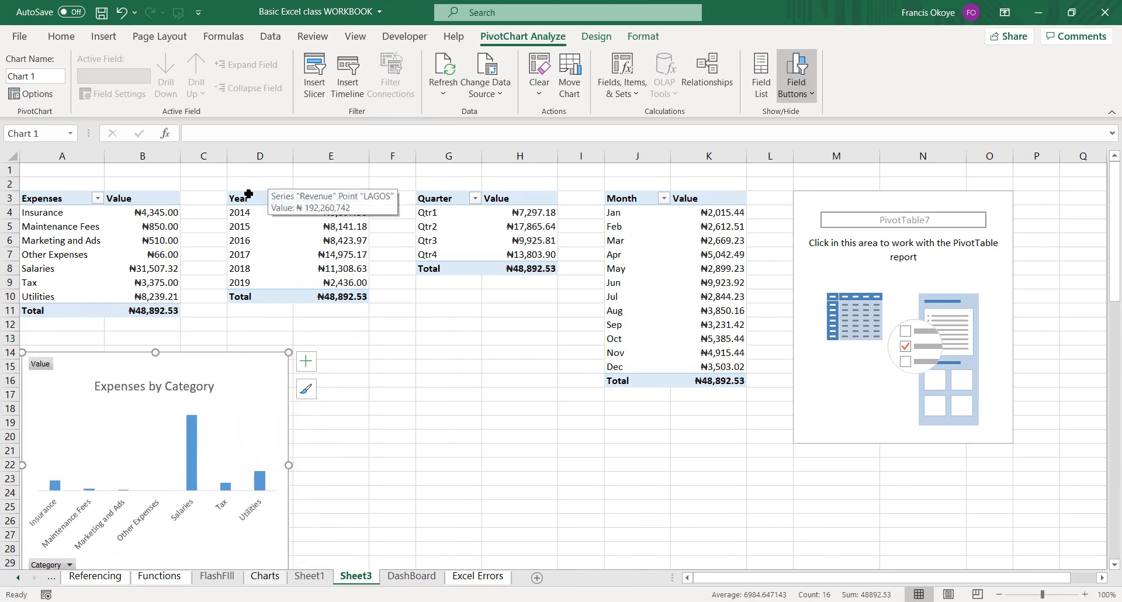
Insert a line PivotChart from the Year PivotTable in D3:E9, widen it and place it beside the Expenses by Category chart.
{"action": "left_click_drag", "start_coordinate": [246, 198], "coordinate": [357, 281]}
{"action": "left_click", "coordinate": [104, 37]}
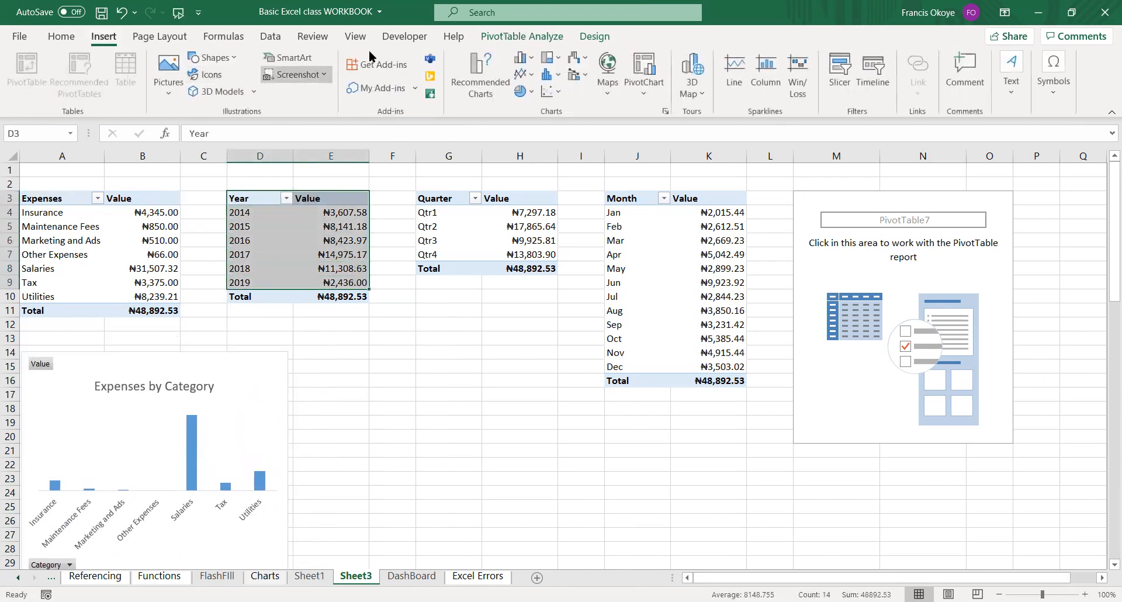
{"action": "left_click", "coordinate": [522, 78]}
{"action": "left_click", "coordinate": [534, 117]}
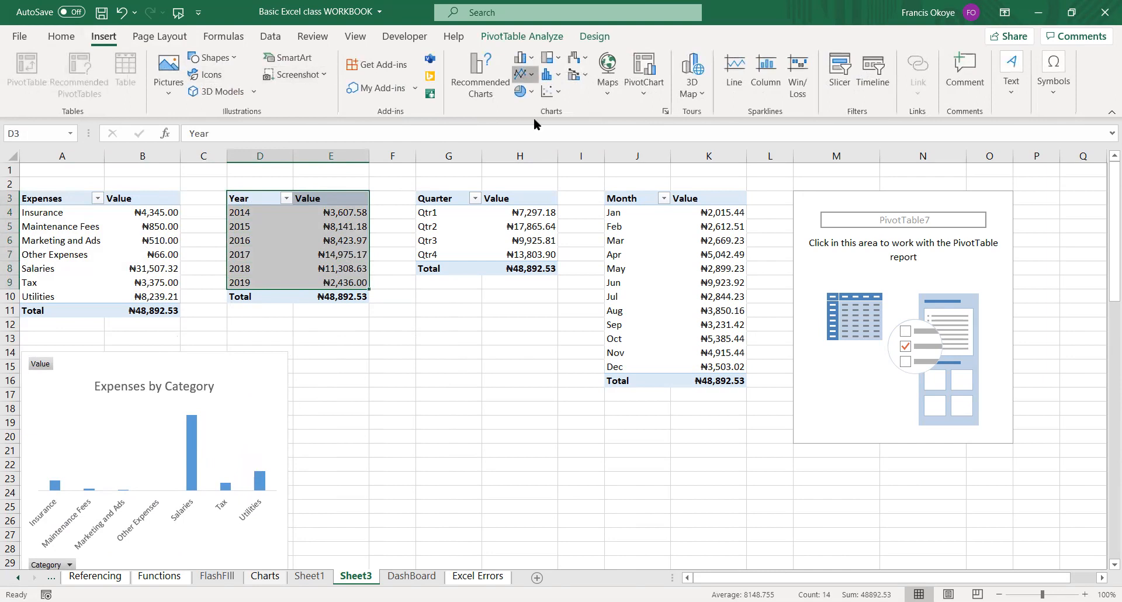
{"action": "left_click_drag", "start_coordinate": [739, 363], "coordinate": [771, 363]}
{"action": "left_click_drag", "start_coordinate": [643, 295], "coordinate": [555, 409]}
Remove the gridlines, value axis and legend from the yearly line chart.
{"action": "key", "text": "Delete"}
{"action": "left_click", "coordinate": [330, 458]}
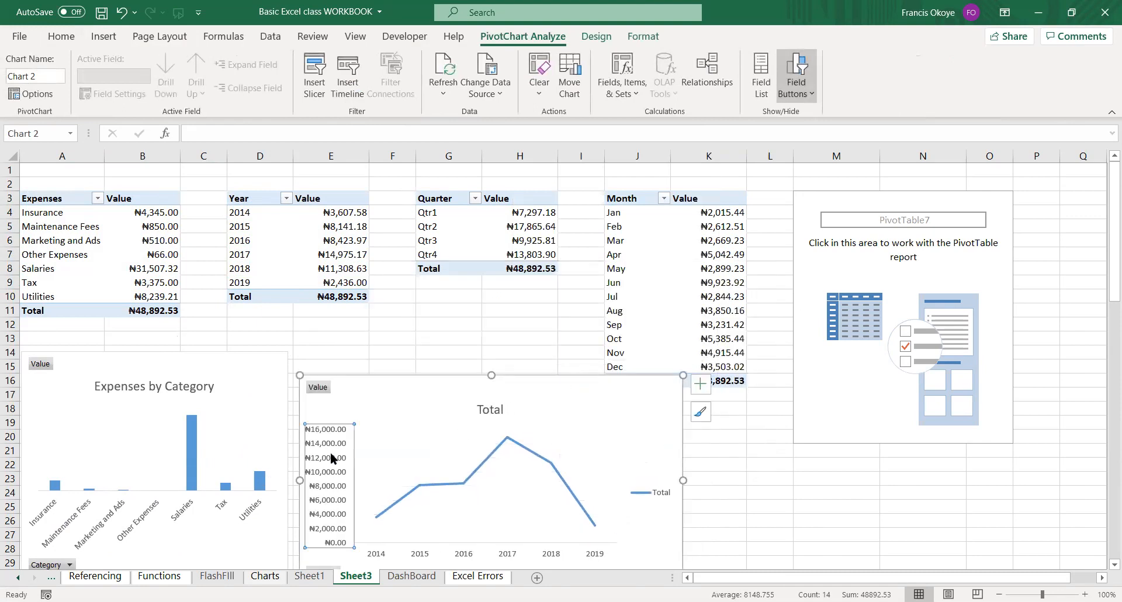
{"action": "key", "text": "Delete"}
{"action": "left_click", "coordinate": [656, 493]}
{"action": "key", "text": "Delete"}
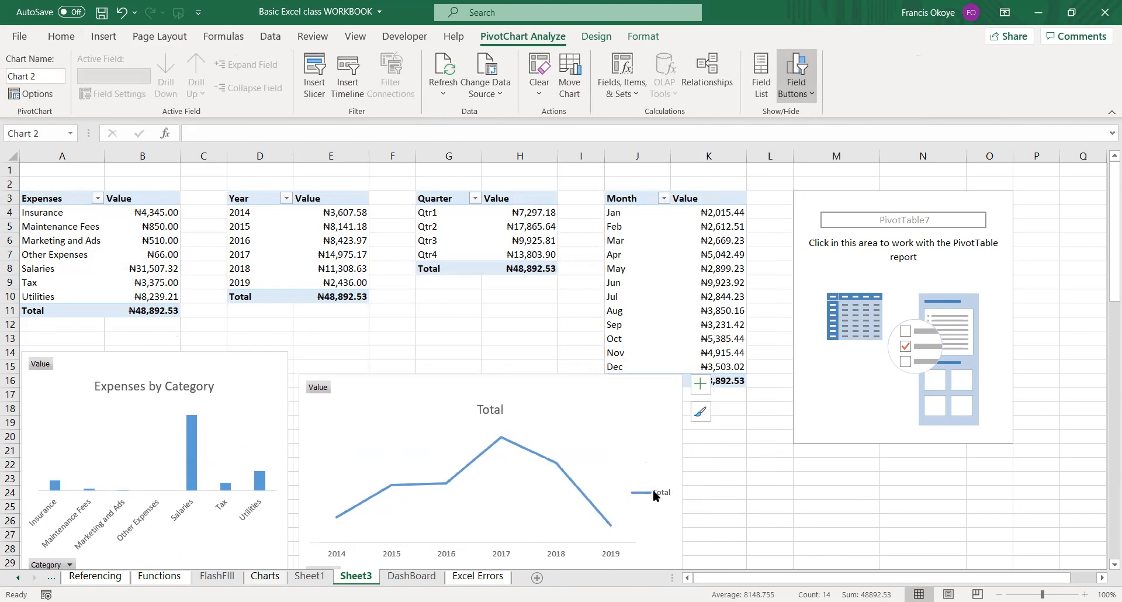
Replace the yearly line chart's title with Expenses by Month.
{"action": "left_click", "coordinate": [490, 410]}
{"action": "left_click", "coordinate": [496, 411]}
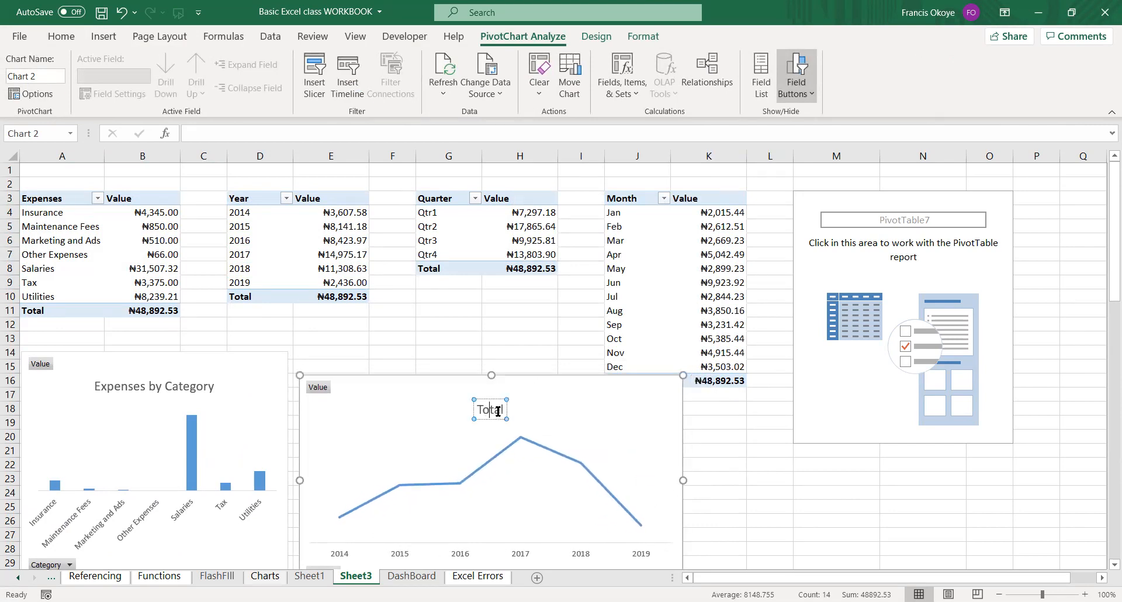
{"action": "double_click", "coordinate": [487, 410]}
{"action": "type", "text": "Expenses by Month"}
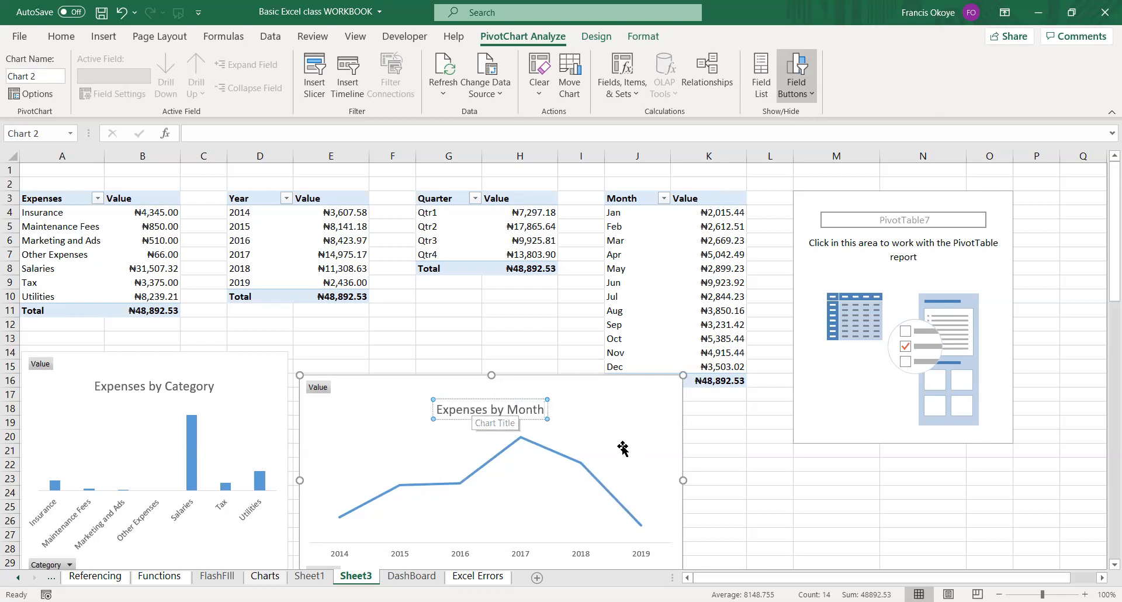
{"action": "left_click", "coordinate": [719, 450]}
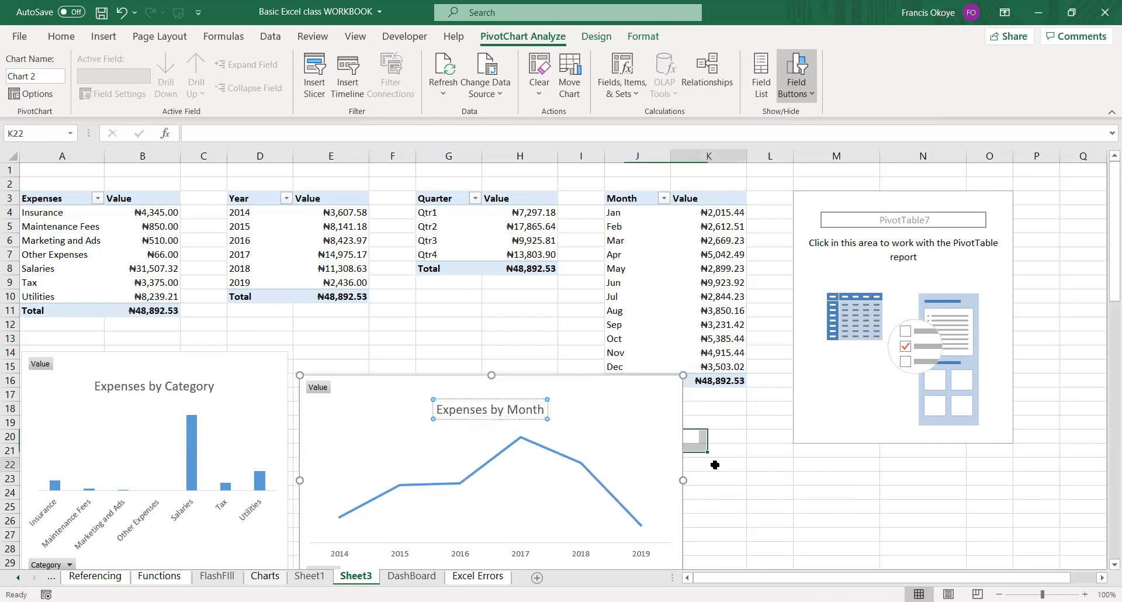
{"action": "left_click", "coordinate": [661, 463]}
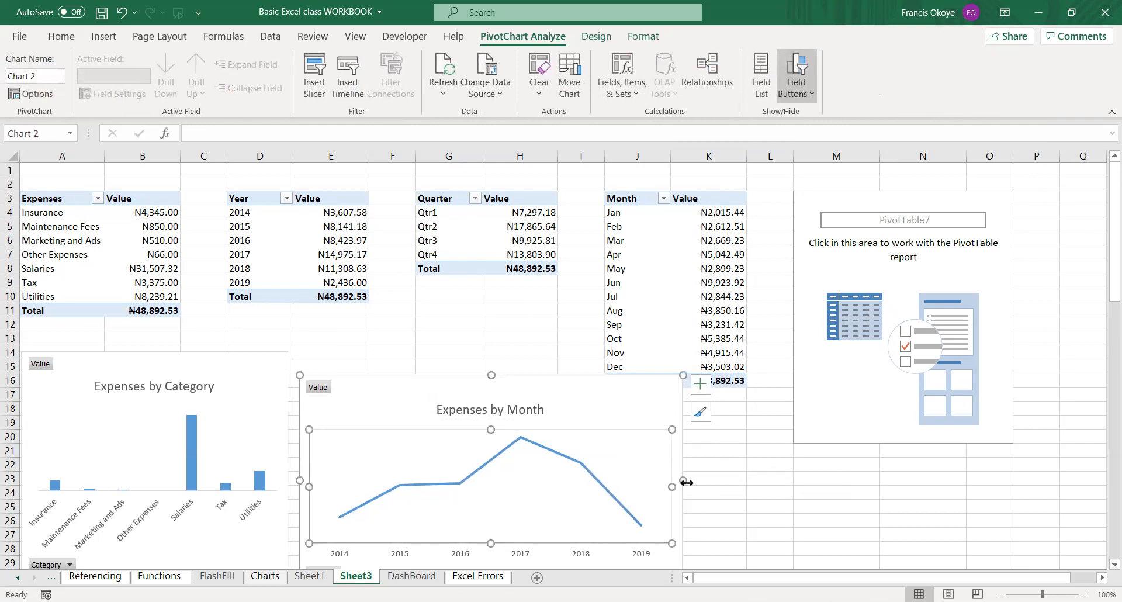
Correct the yearly line chart's title to Expenses by Year and shift the chart slightly toward the category chart.
{"action": "left_click", "coordinate": [544, 409]}
{"action": "double_click", "coordinate": [544, 409]}
{"action": "key", "text": "BackSpace"}
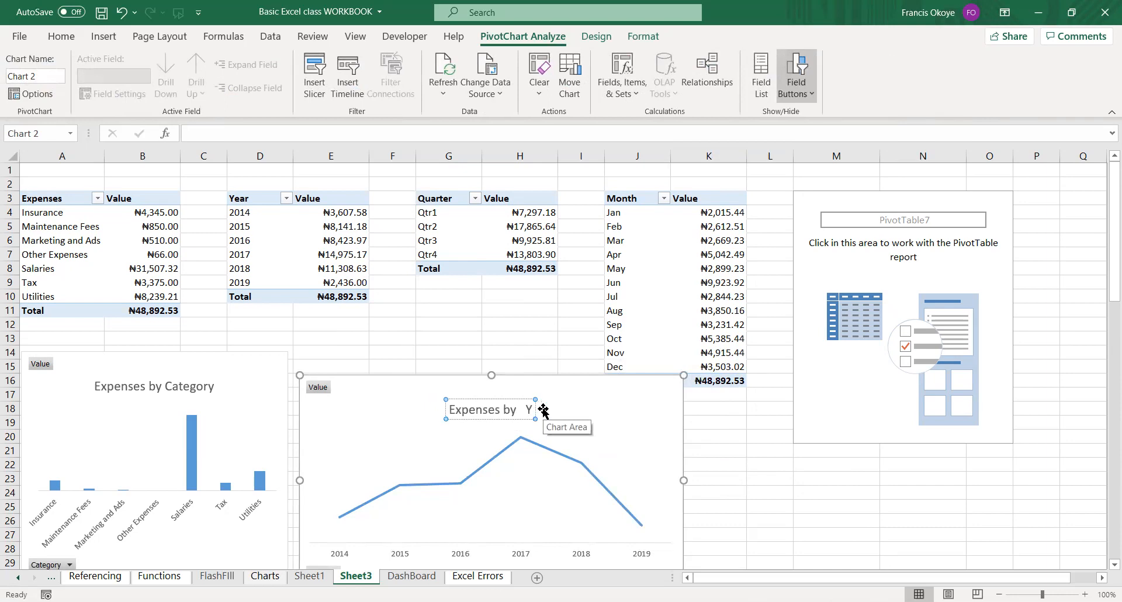
{"action": "type", "text": "Year"}
{"action": "left_click", "coordinate": [513, 409]}
{"action": "key", "text": "BackSpace"}
{"action": "left_click", "coordinate": [586, 409]}
{"action": "left_click", "coordinate": [532, 410]}
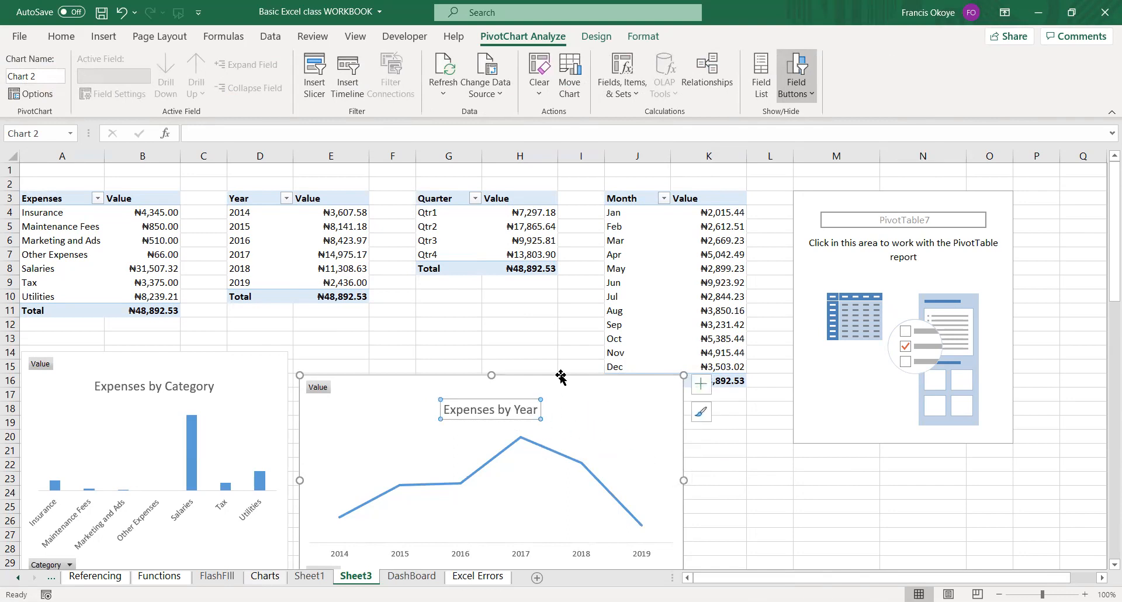
{"action": "left_click_drag", "start_coordinate": [560, 377], "coordinate": [550, 372]}
Insert a clustered column PivotChart from the Quarter PivotTable in G3:H7, without a legend or gridlines.
{"action": "left_click_drag", "start_coordinate": [426, 198], "coordinate": [549, 257]}
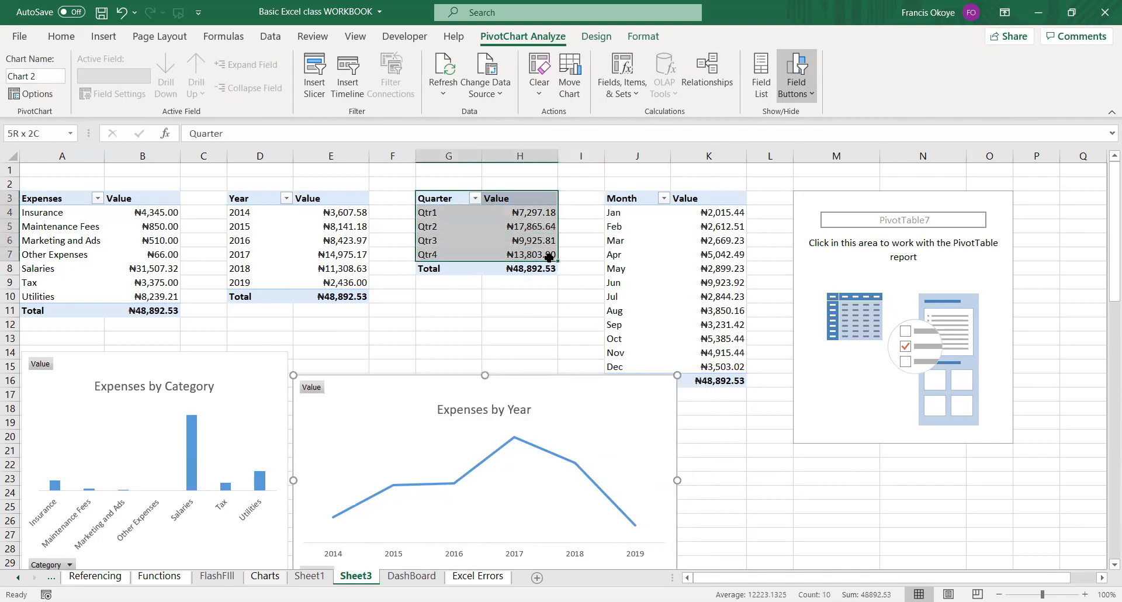
{"action": "left_click", "coordinate": [100, 42]}
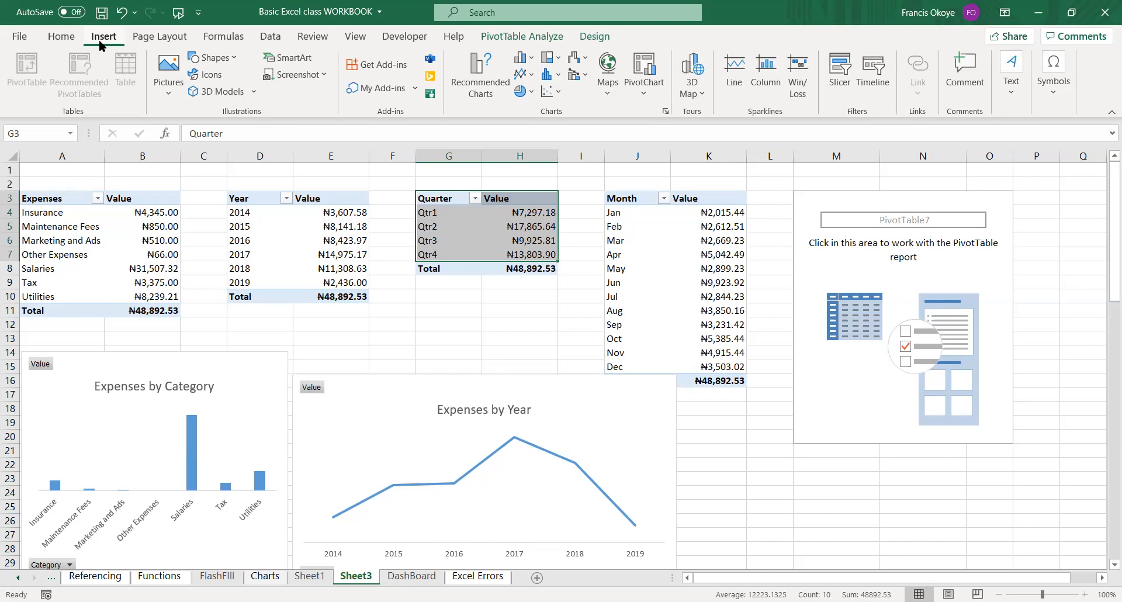
{"action": "left_click", "coordinate": [522, 57]}
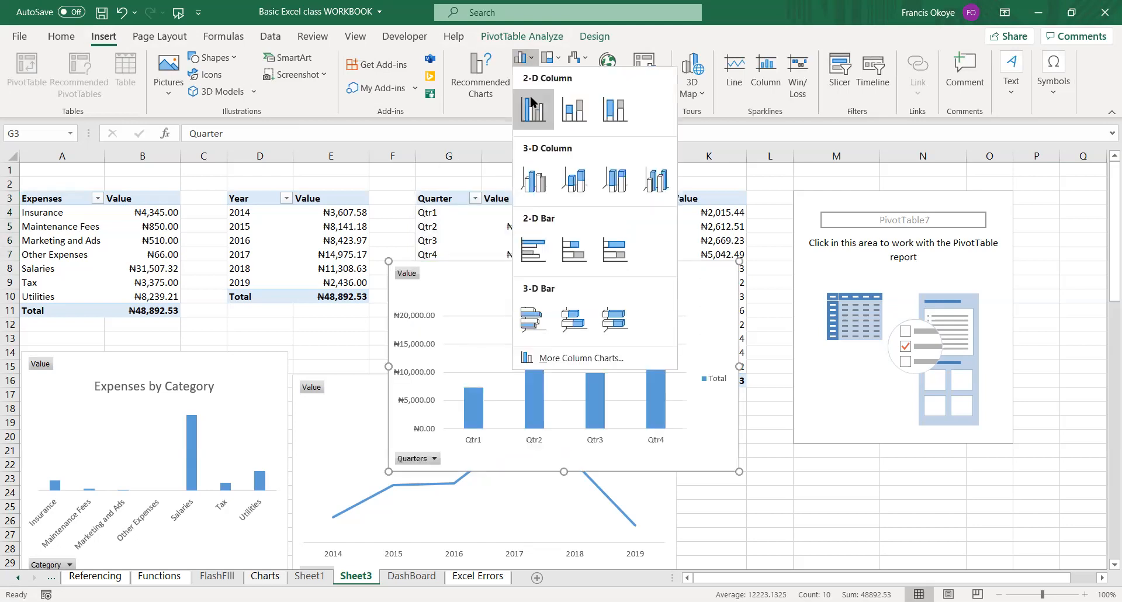
{"action": "left_click", "coordinate": [531, 103]}
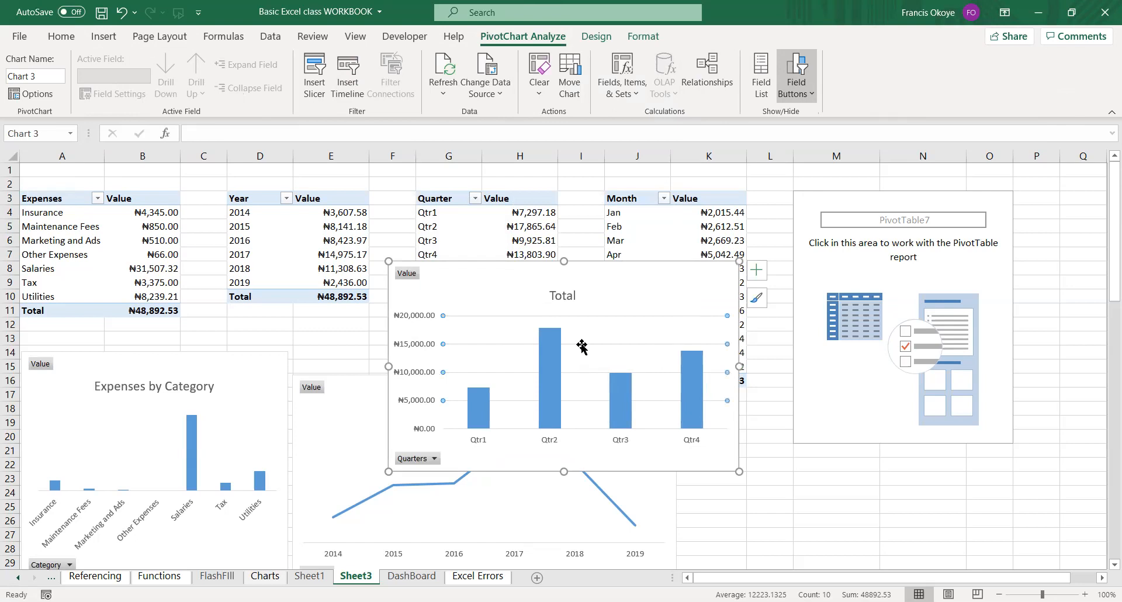
Change the quarterly column chart's title to Expenses by Quarter and move the chart beside the Expenses by Year chart.
{"action": "double_click", "coordinate": [572, 299]}
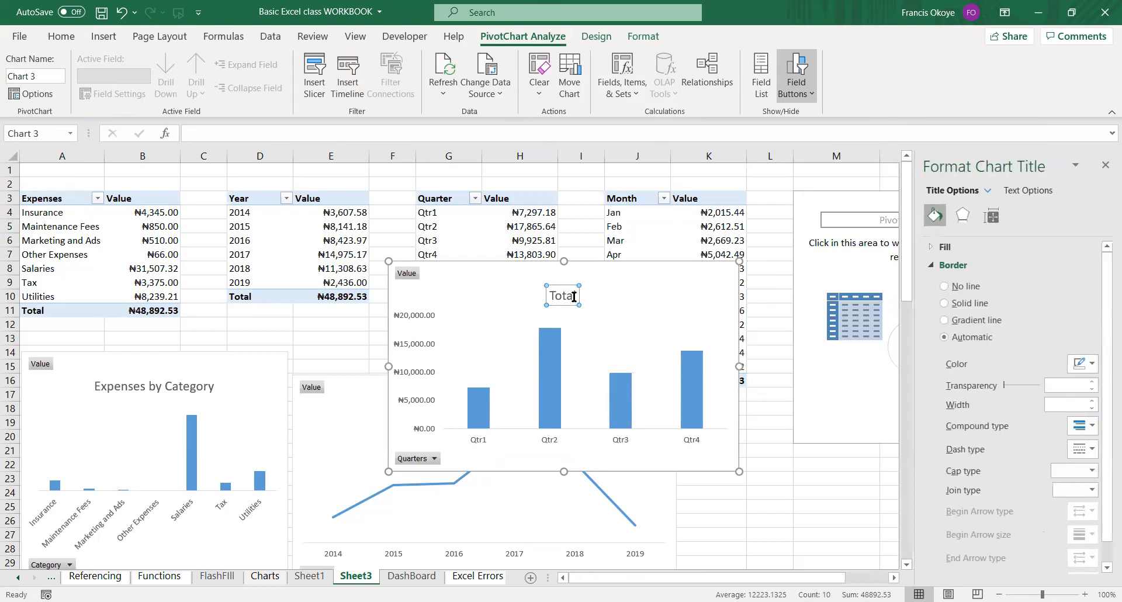
{"action": "key", "text": "BackSpace"}
{"action": "key", "text": "BackSpace"}
{"action": "key", "text": "BackSpace"}
{"action": "key", "text": "BackSpace"}
{"action": "key", "text": "BackSpace"}
{"action": "type", "text": "Expemns"}
{"action": "key", "text": "BackSpace"}
{"action": "key", "text": "BackSpace"}
{"action": "key", "text": "BackSpace"}
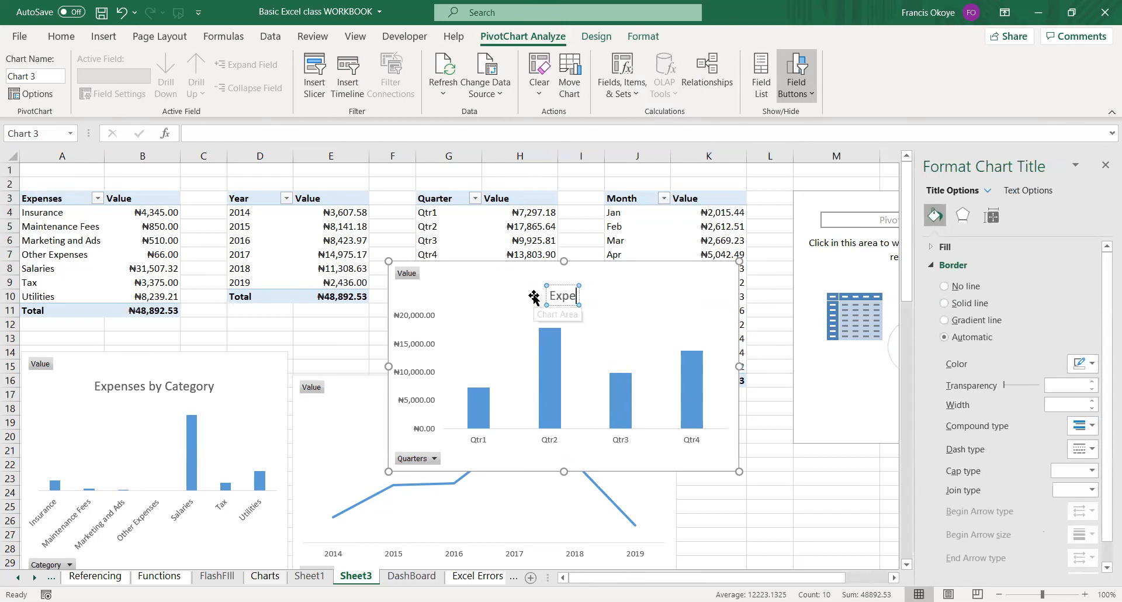
{"action": "type", "text": "nses by Quarter"}
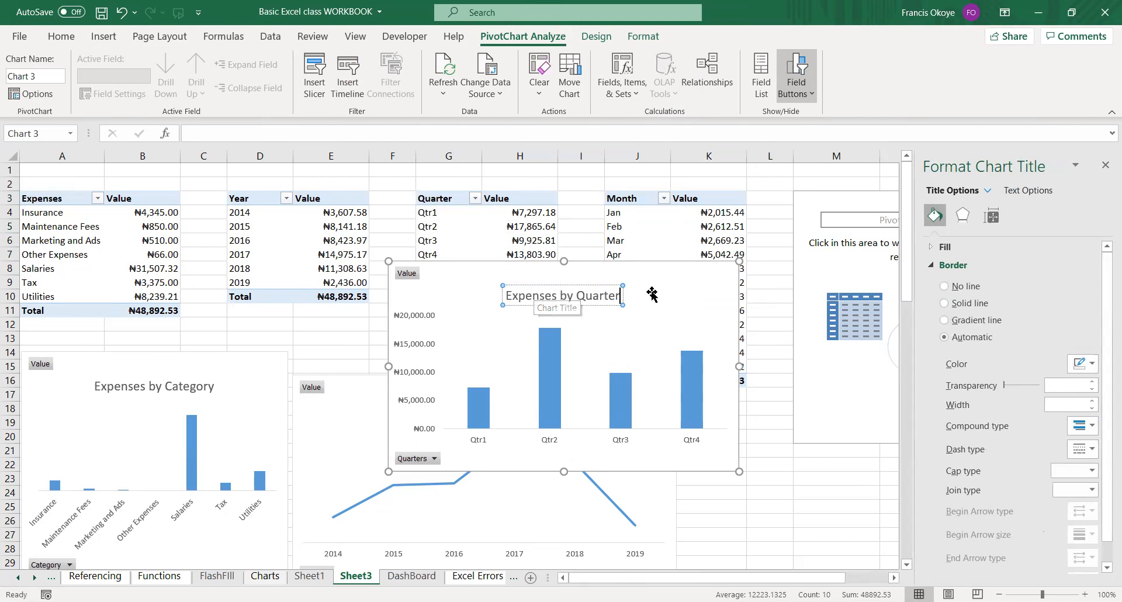
{"action": "left_click", "coordinate": [646, 270]}
{"action": "left_click_drag", "start_coordinate": [647, 261], "coordinate": [860, 375]}
Insert a line PivotChart from the Month PivotTable starting at J3.
{"action": "left_click", "coordinate": [536, 205]}
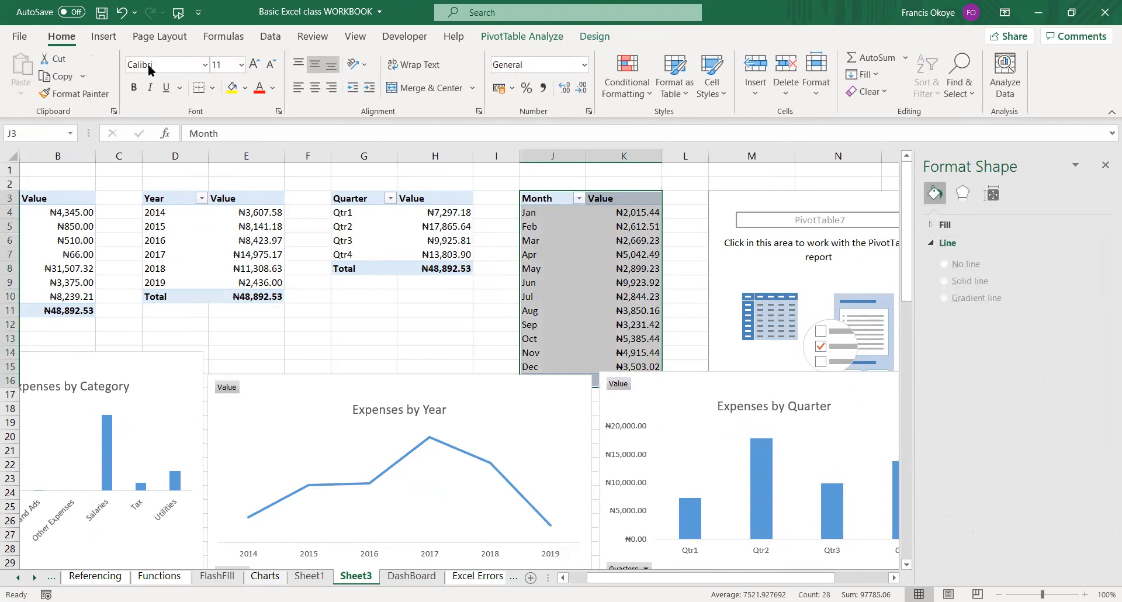
{"action": "left_click", "coordinate": [103, 36]}
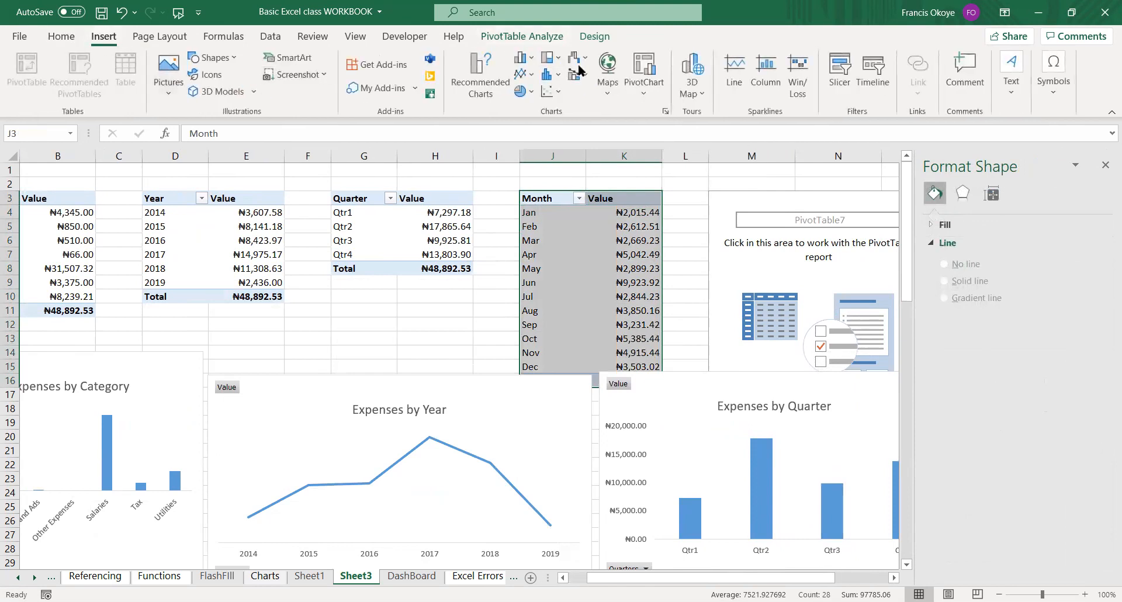
{"action": "left_click", "coordinate": [521, 80]}
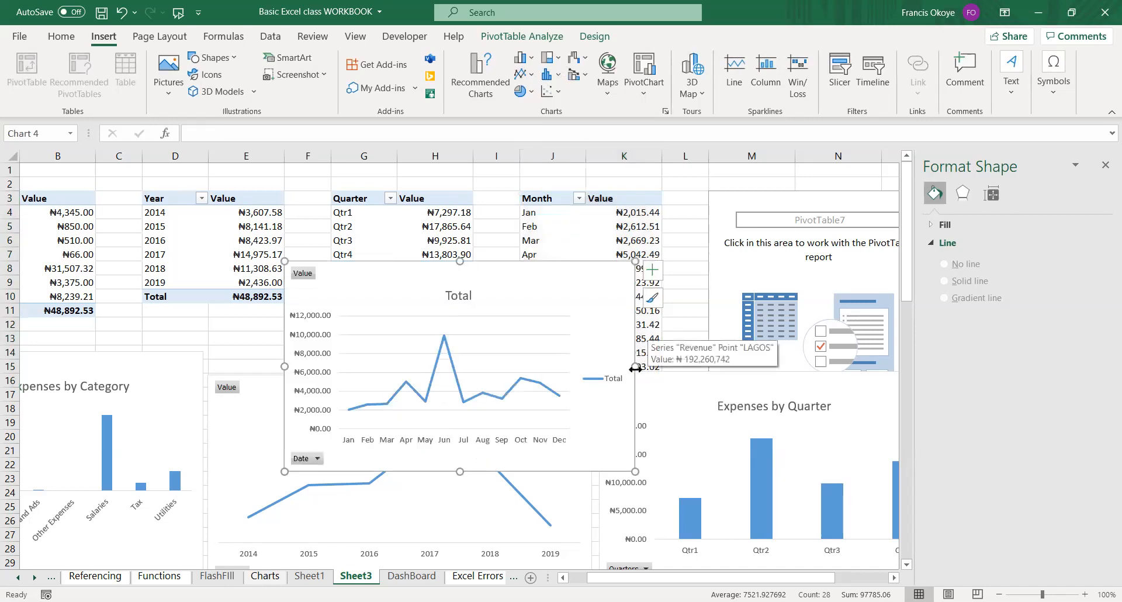
Widen the monthly line chart and remove its legend and gridlines.
{"action": "left_click", "coordinate": [775, 380]}
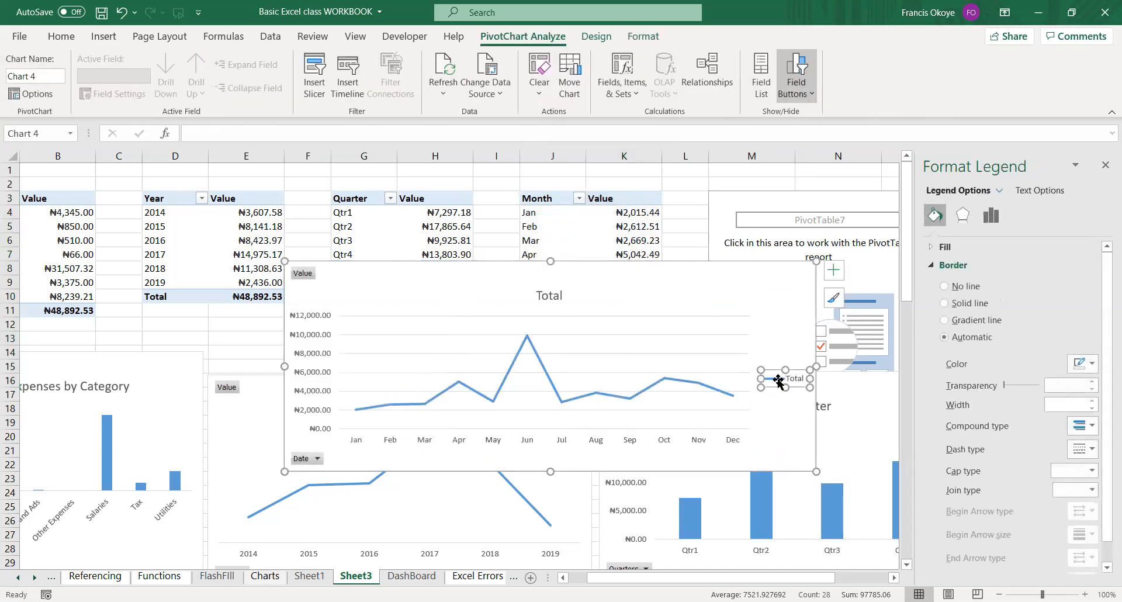
{"action": "key", "text": "Delete"}
{"action": "left_click", "coordinate": [631, 334]}
{"action": "left_click", "coordinate": [513, 281]}
{"action": "left_click", "coordinate": [541, 294]}
{"action": "left_click", "coordinate": [550, 295]}
Remove the vertical value axis from the monthly line chart, restoring the chart if it gets deleted.
{"action": "left_click", "coordinate": [332, 316]}
{"action": "key", "text": "Delete"}
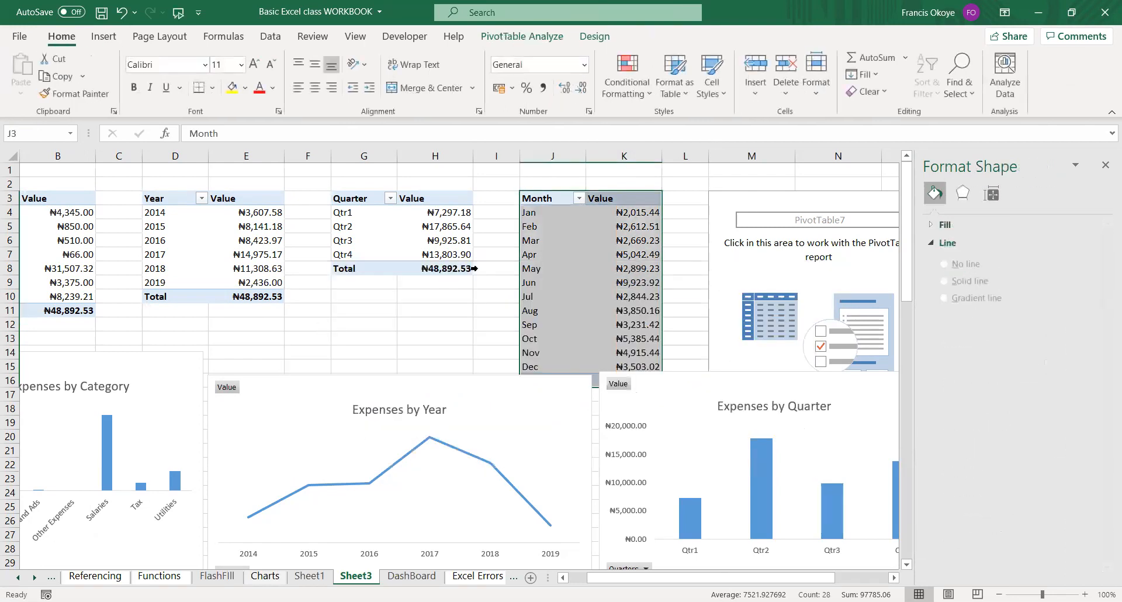
{"action": "key", "text": "ctrl+z"}
{"action": "left_click", "coordinate": [312, 363]}
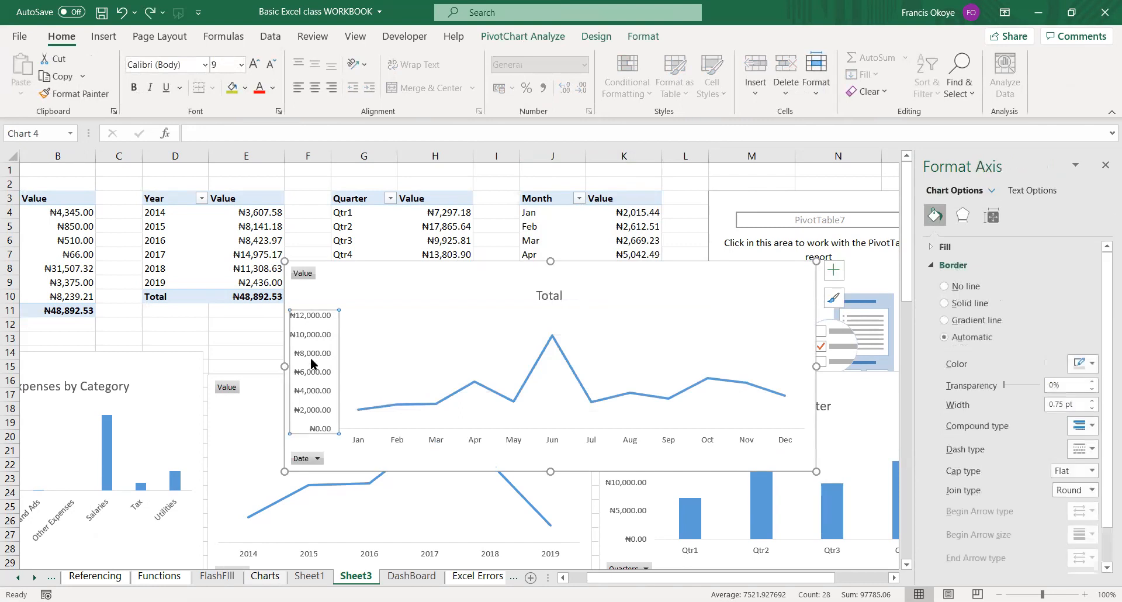
{"action": "key", "text": "Delete"}
Change the monthly line chart's title to Expenses by Month.
{"action": "left_click", "coordinate": [578, 291]}
{"action": "left_click", "coordinate": [555, 295]}
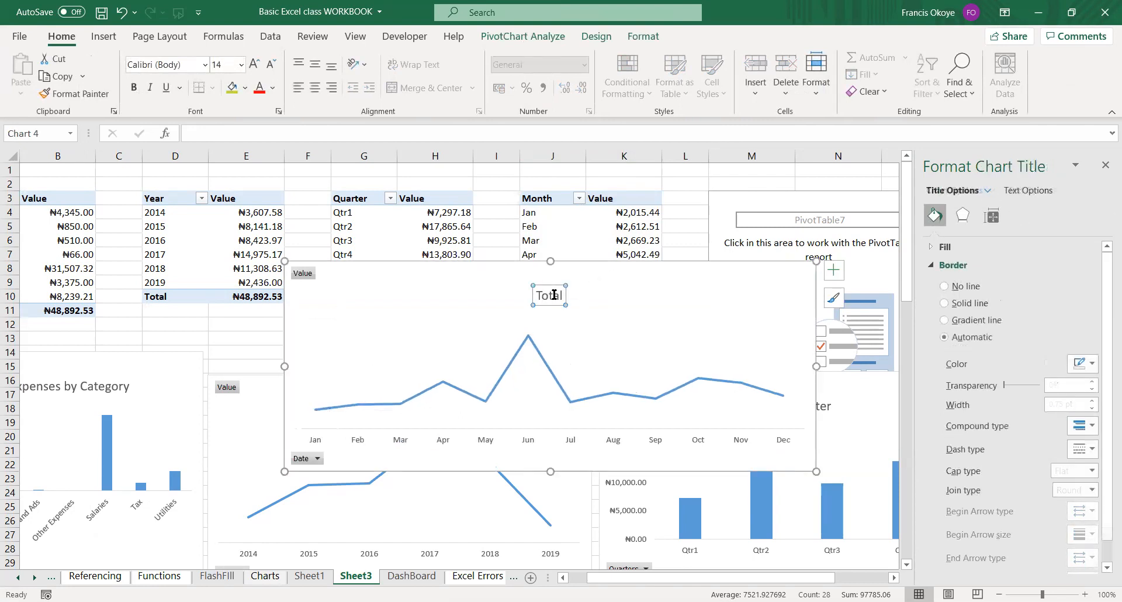
{"action": "left_click_drag", "start_coordinate": [561, 295], "coordinate": [527, 289]}
{"action": "type", "text": "Ex"}
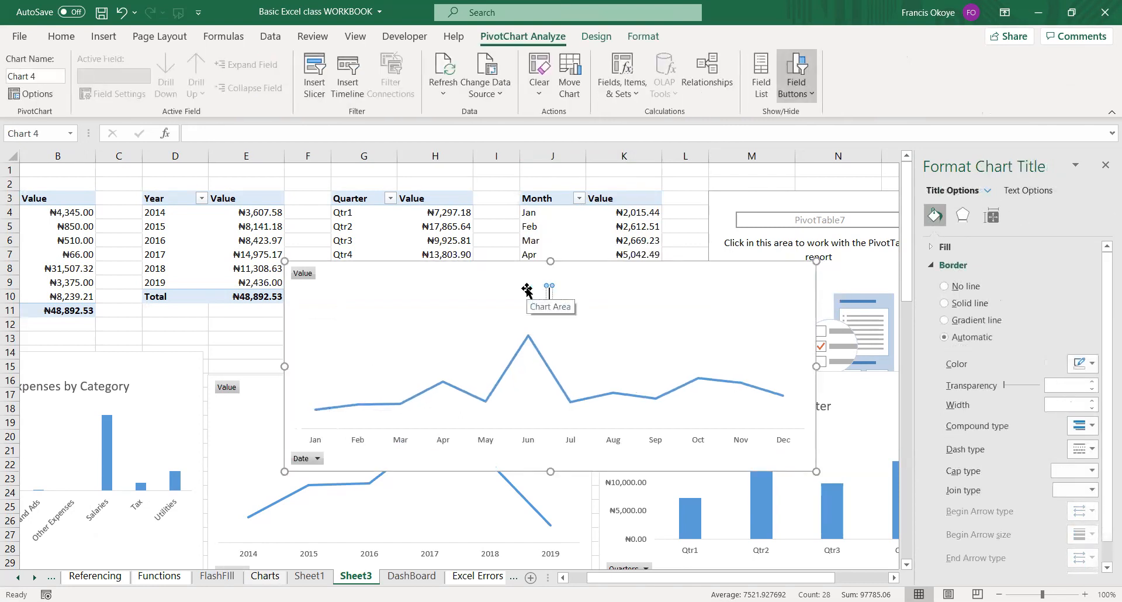
{"action": "type", "text": "enses"}
{"action": "key", "text": "BackSpace"}
{"action": "key", "text": "BackSpace"}
{"action": "key", "text": "BackSpace"}
{"action": "key", "text": "BackSpace"}
{"action": "key", "text": "BackSpace"}
{"action": "type", "text": "ense"}
{"action": "key", "text": "BackSpace"}
{"action": "key", "text": "BackSpace"}
{"action": "key", "text": "BackSpace"}
{"action": "key", "text": "BackSpace"}
{"action": "type", "text": "penses"}
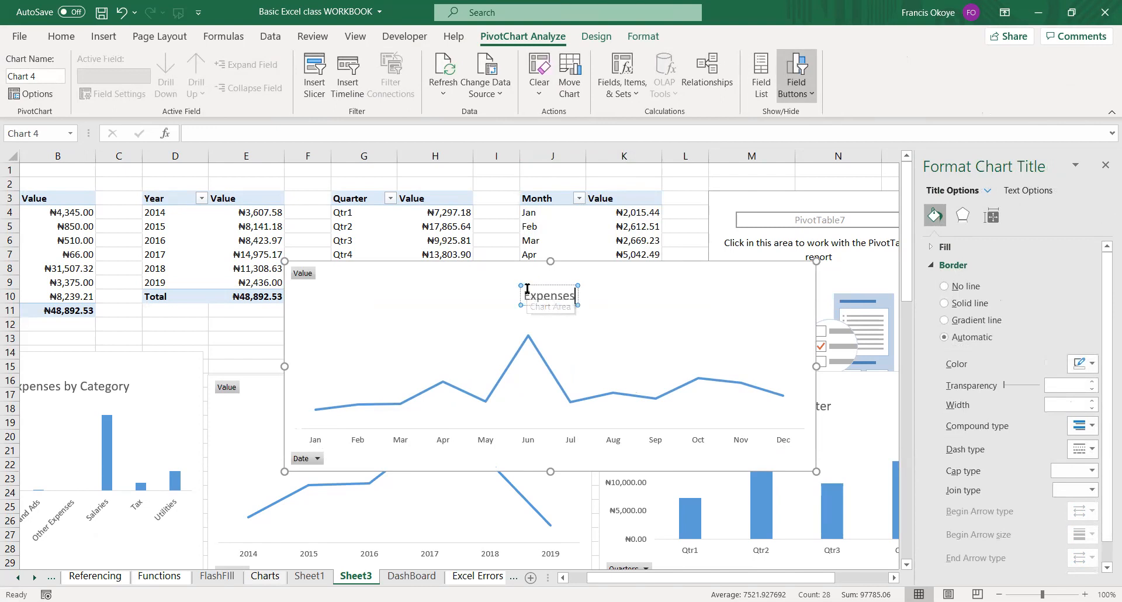
{"action": "type", "text": " by Month"}
{"action": "left_click", "coordinate": [733, 329]}
{"action": "left_click", "coordinate": [879, 403]}
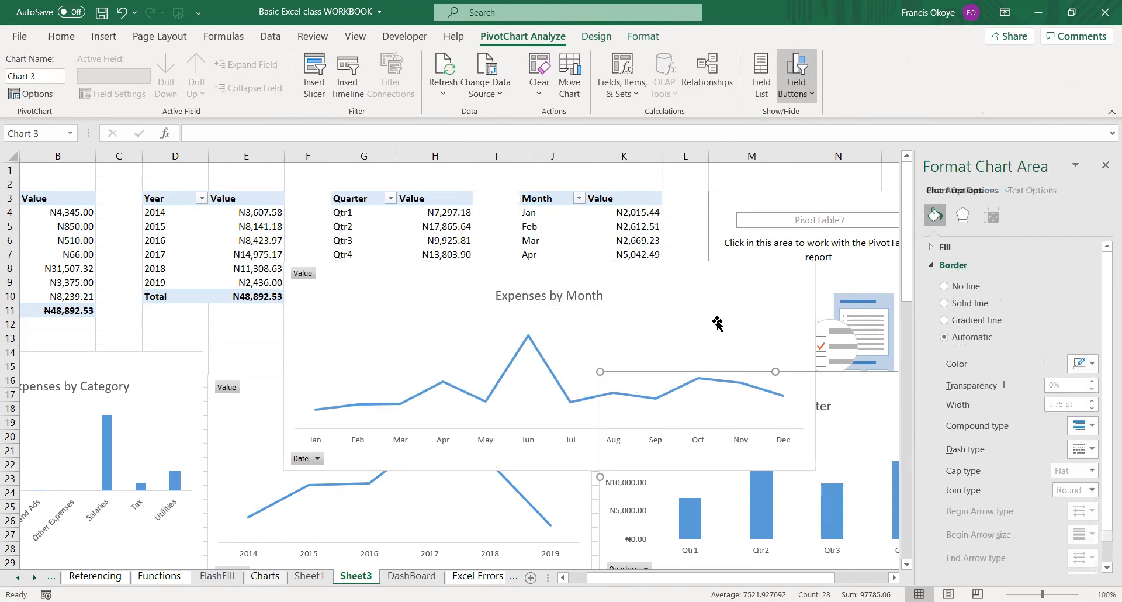
{"action": "left_click", "coordinate": [753, 262]}
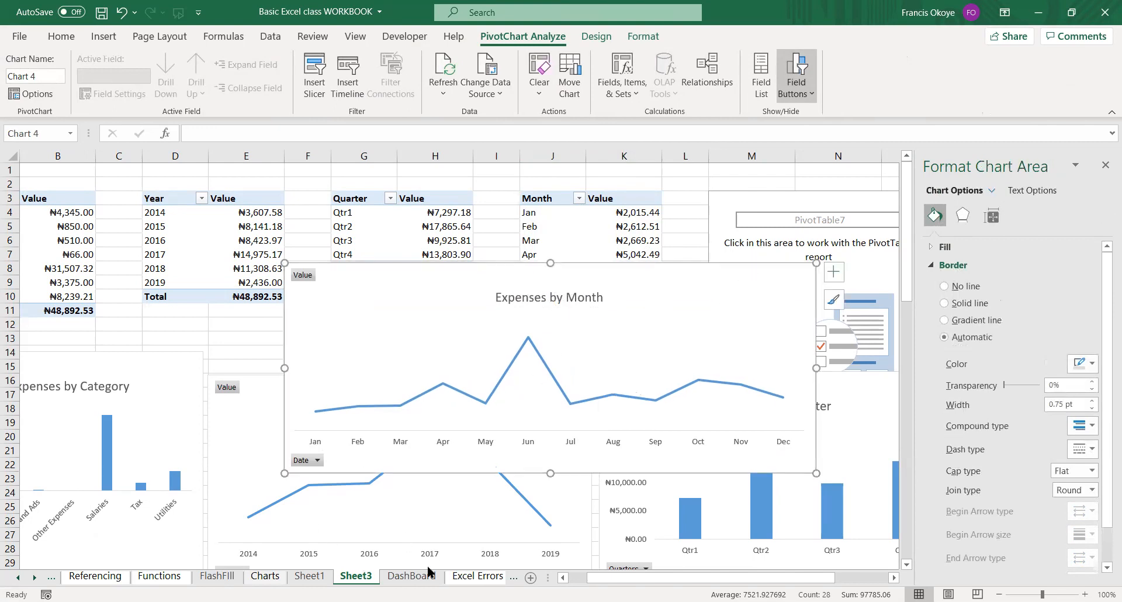
Add a new worksheet after Sheet3 and hide its gridlines.
{"action": "left_click", "coordinate": [529, 578]}
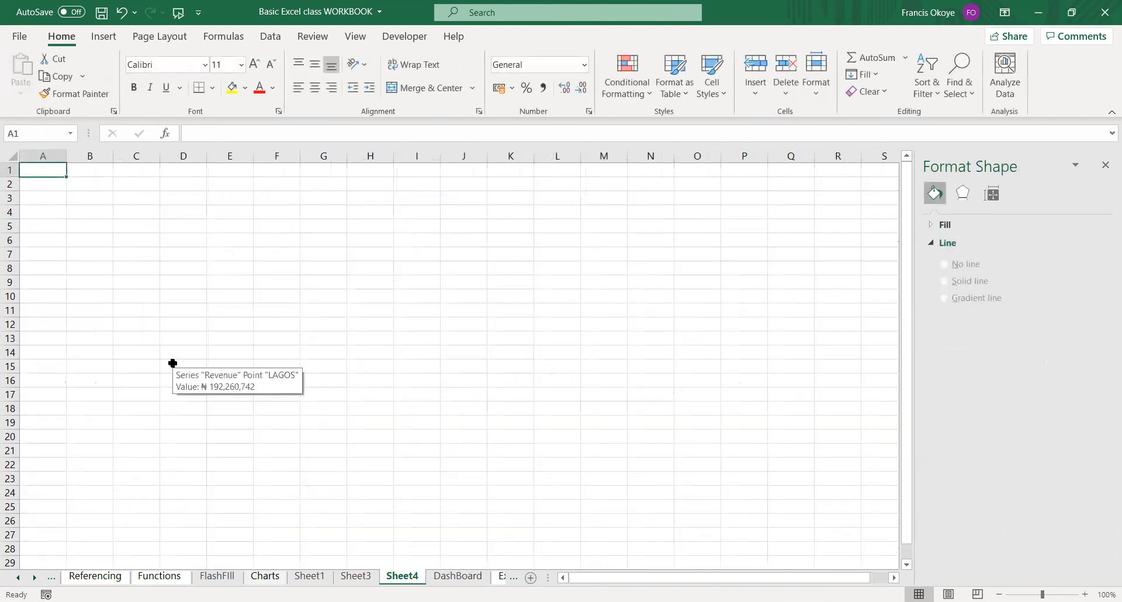
{"action": "left_click", "coordinate": [353, 35]}
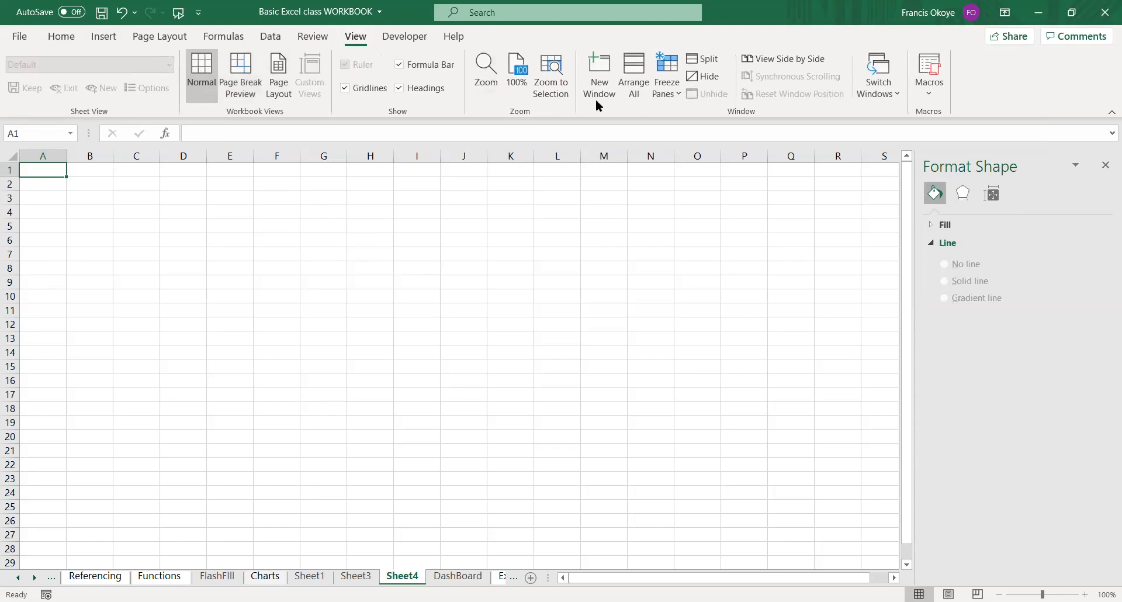
{"action": "left_click", "coordinate": [345, 88]}
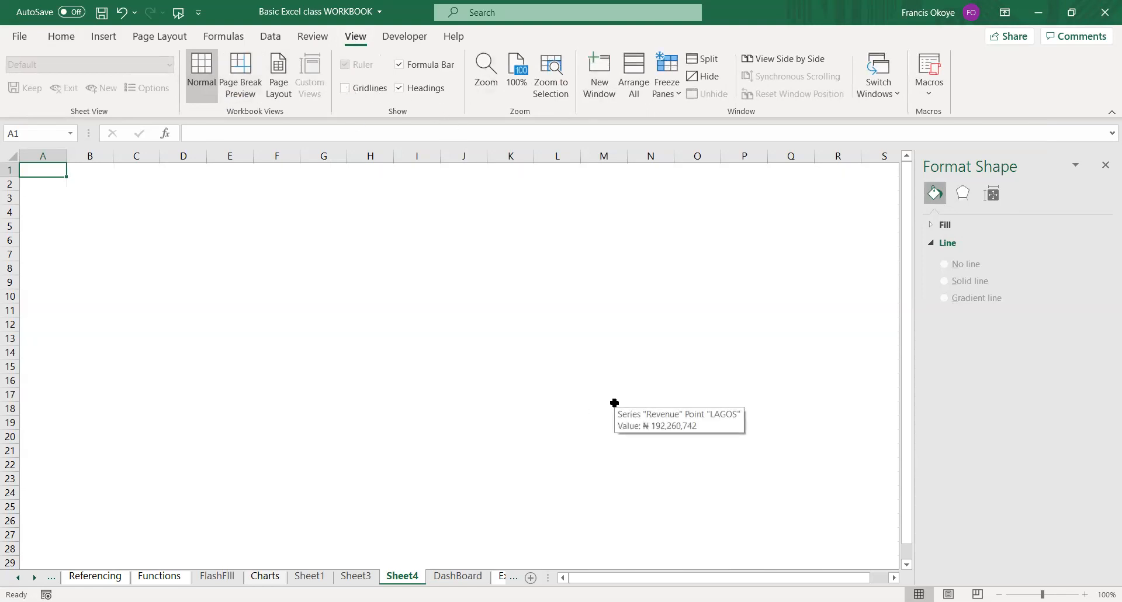
Insert a text box spanning about C2 to L4 on the new sheet with the text EXPENSE MANAGEMENT REPORT.
{"action": "left_click", "coordinate": [104, 36]}
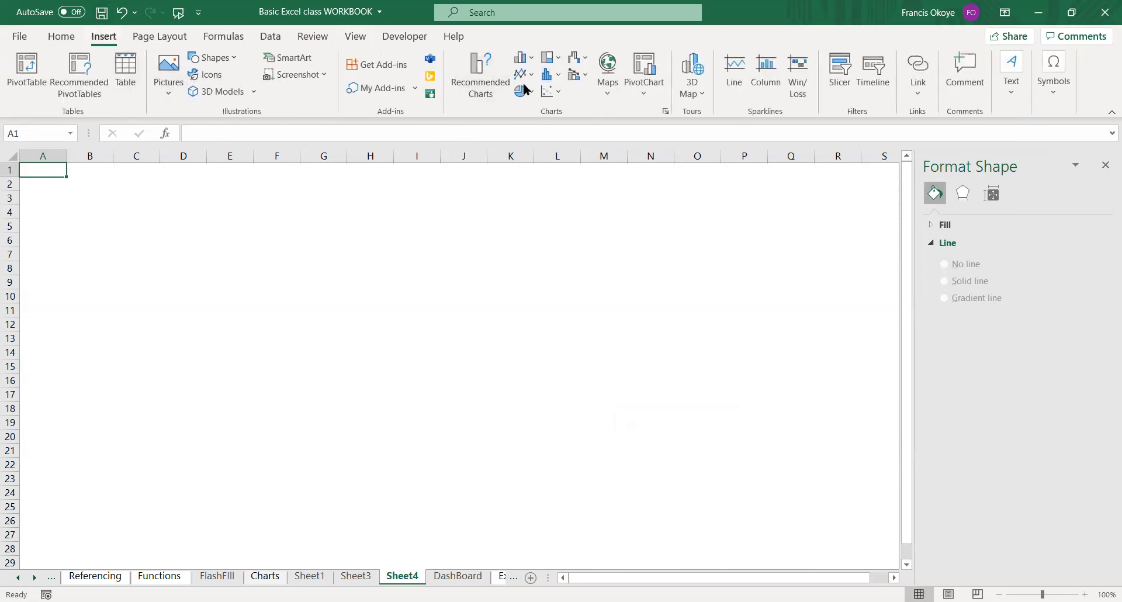
{"action": "left_click", "coordinate": [1011, 61]}
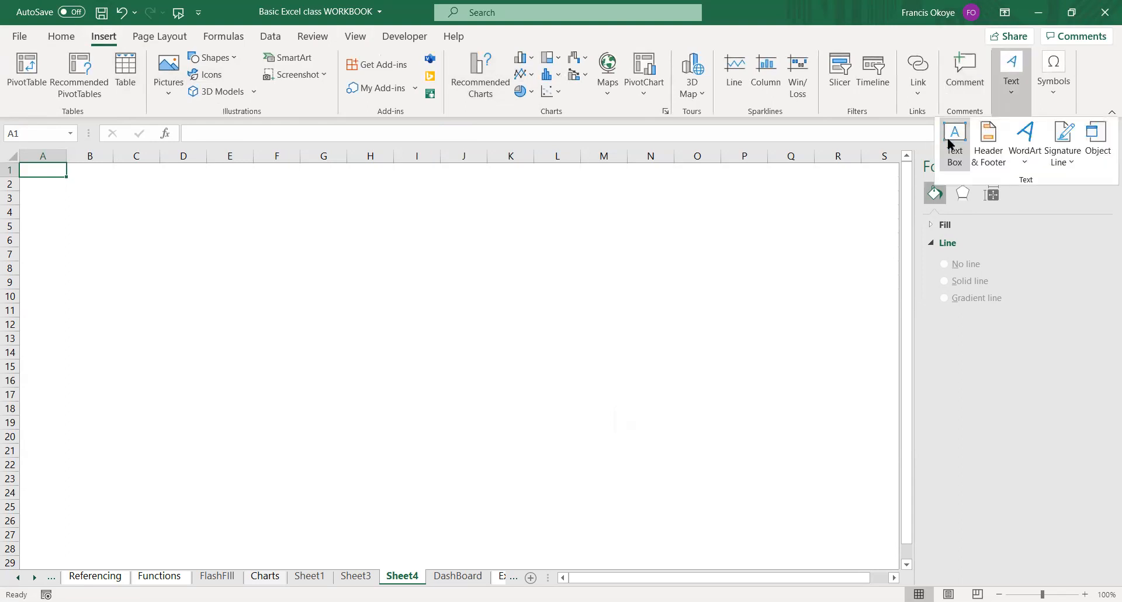
{"action": "left_click", "coordinate": [950, 144]}
{"action": "left_click_drag", "start_coordinate": [128, 180], "coordinate": [574, 216]}
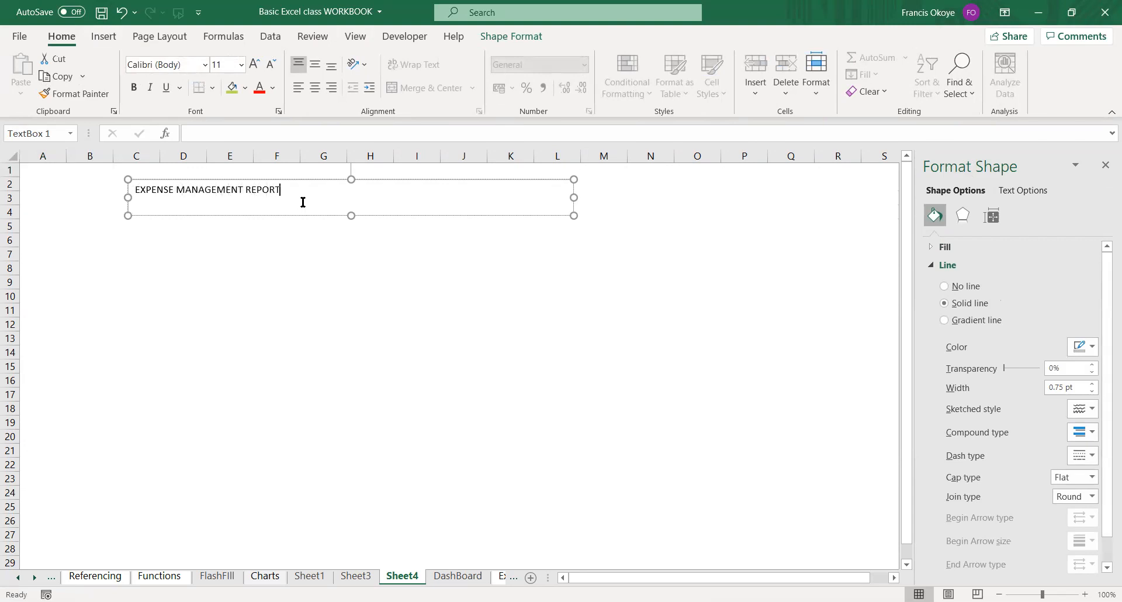
Set the font of the EXPENSE MANAGEMENT REPORT text to Cooper Black.
{"action": "left_click_drag", "start_coordinate": [326, 192], "coordinate": [58, 182]}
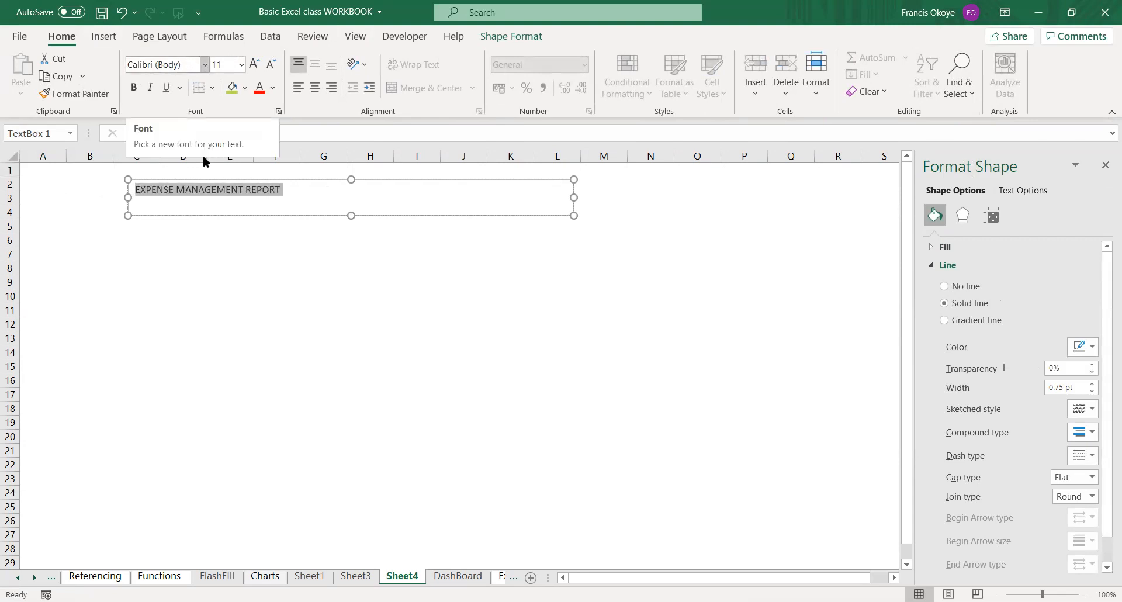
{"action": "left_click", "coordinate": [204, 65]}
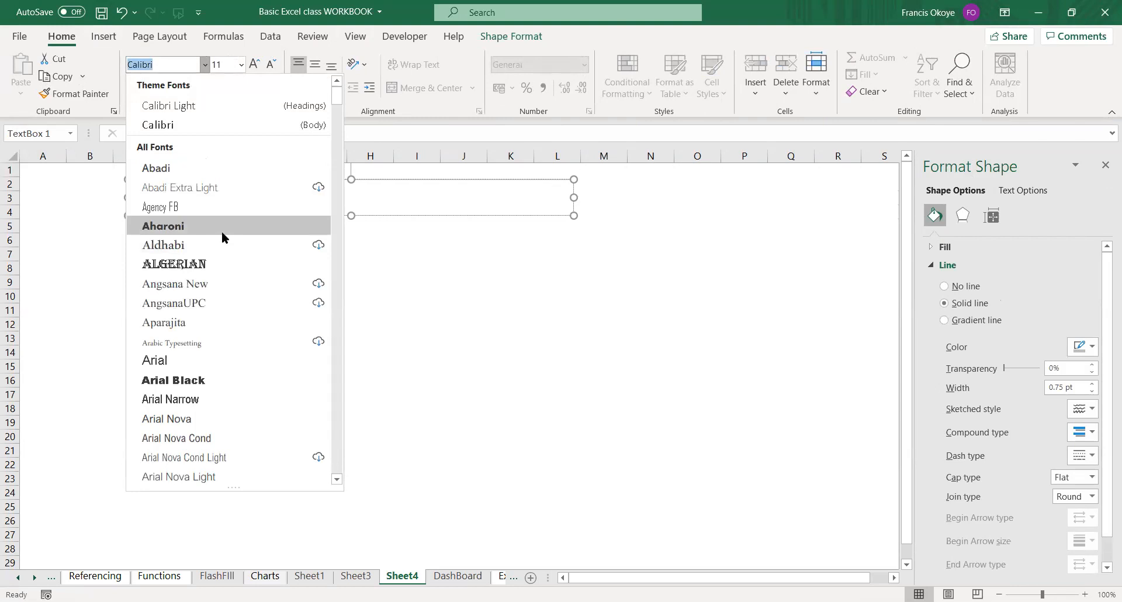
{"action": "left_click_drag", "start_coordinate": [337, 100], "coordinate": [334, 160]}
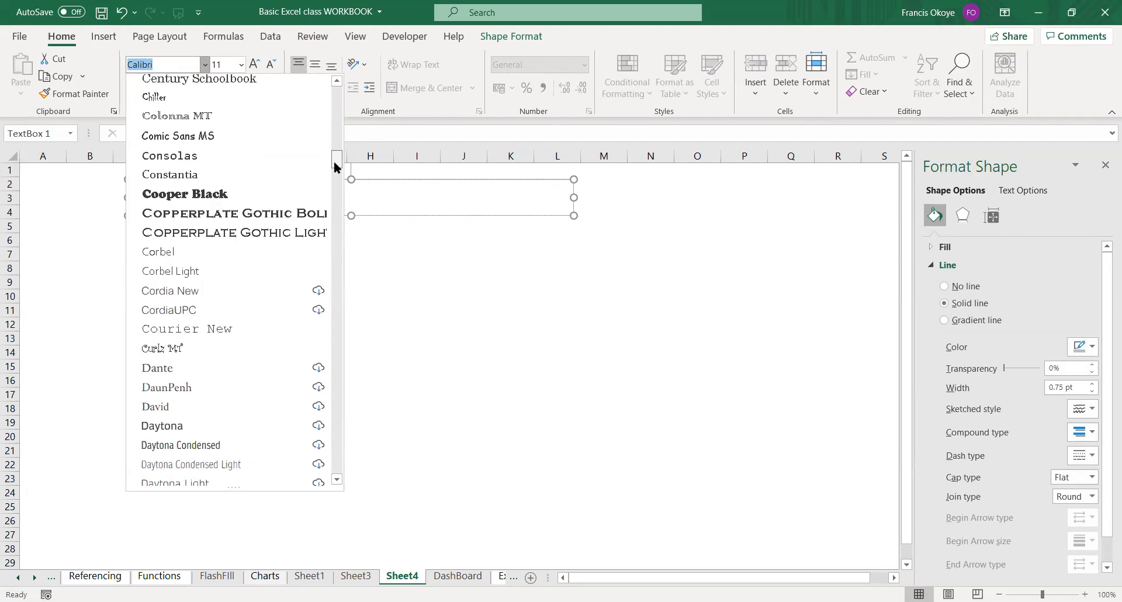
{"action": "left_click", "coordinate": [255, 194]}
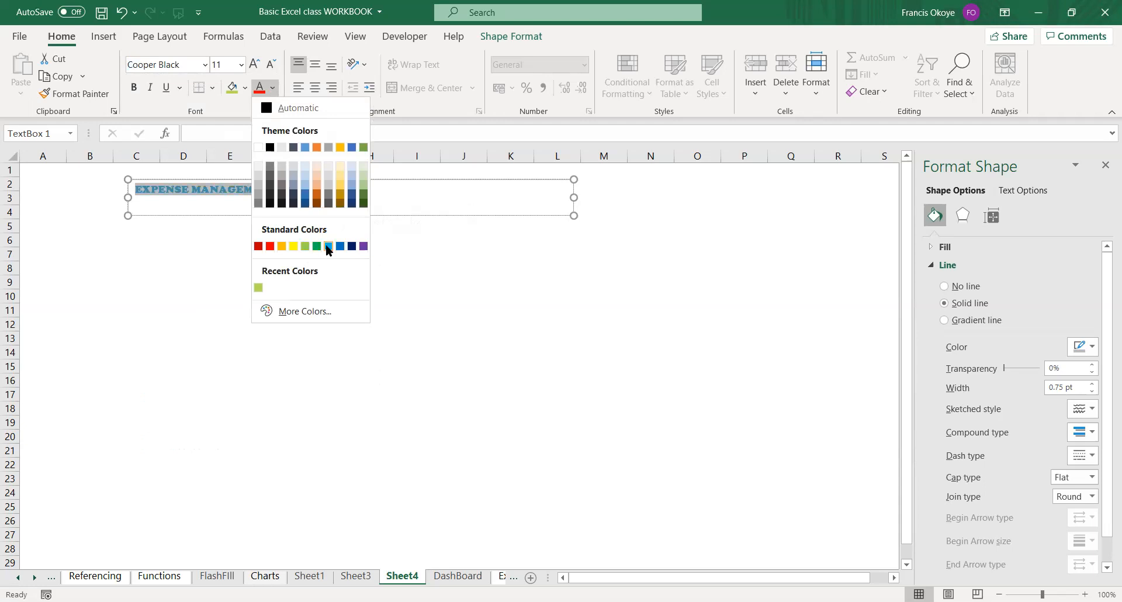
Try a light blue font color and a larger font size on the report title, and undo the color change.
{"action": "left_click", "coordinate": [328, 246]}
{"action": "left_click_drag", "start_coordinate": [394, 188], "coordinate": [244, 29]}
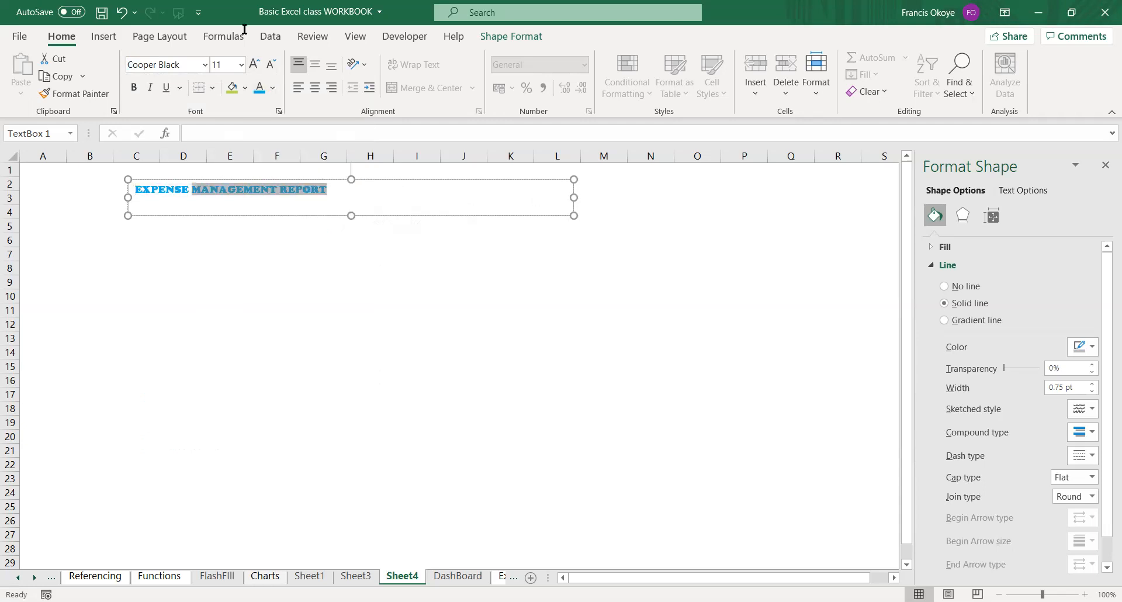
{"action": "left_click", "coordinate": [241, 65]}
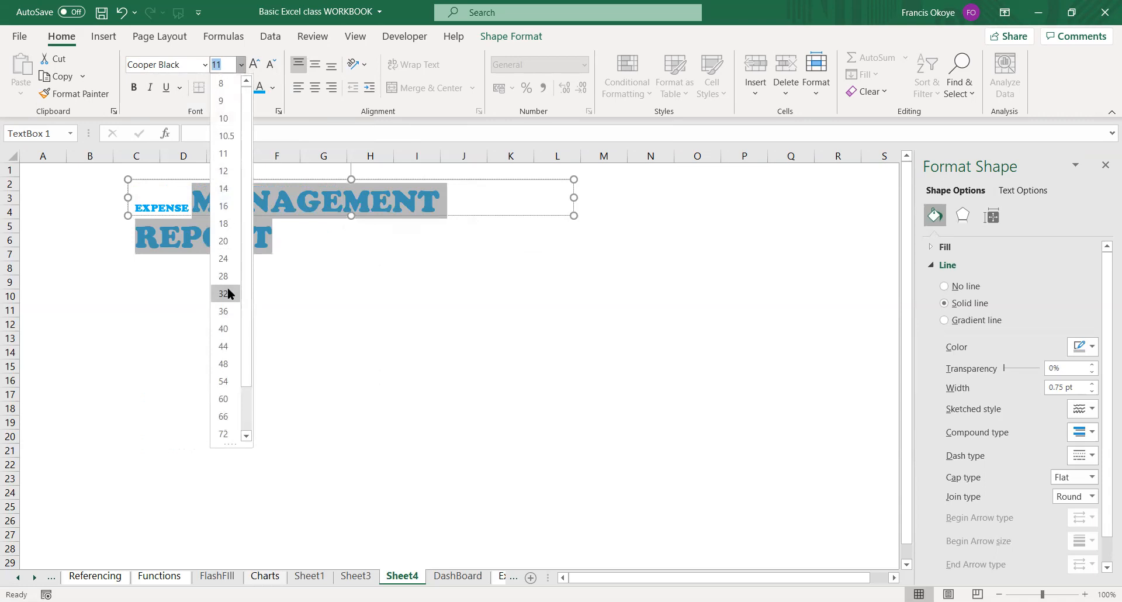
{"action": "key", "text": "Escape"}
{"action": "key", "text": "ctrl+z"}
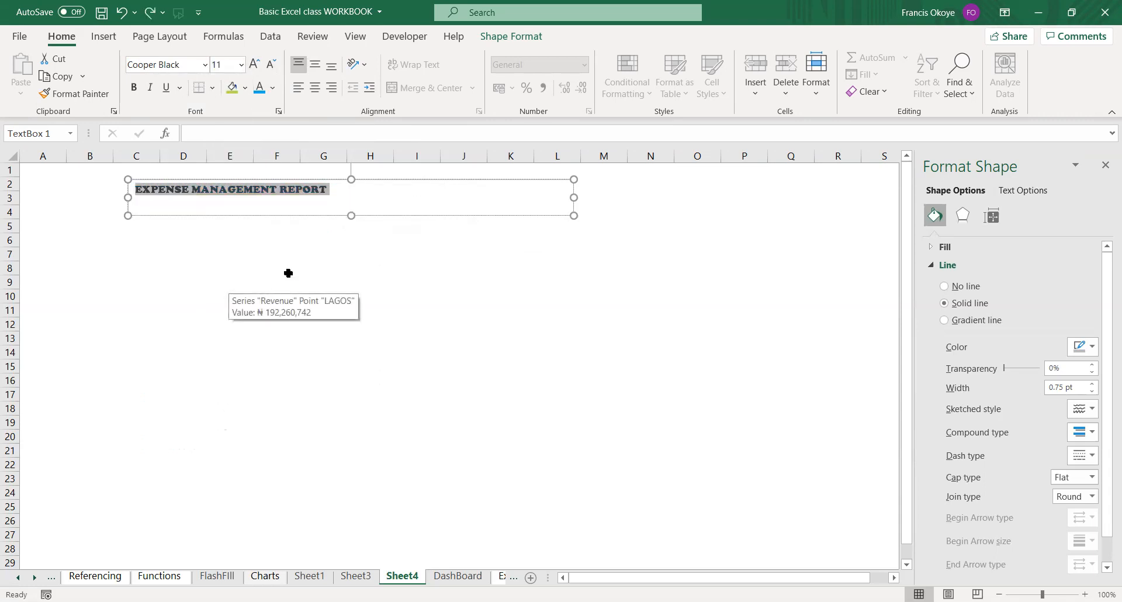
Set the title's font size to 28, move its text box up to row 1 and widen it to about column O.
{"action": "left_click", "coordinate": [242, 65]}
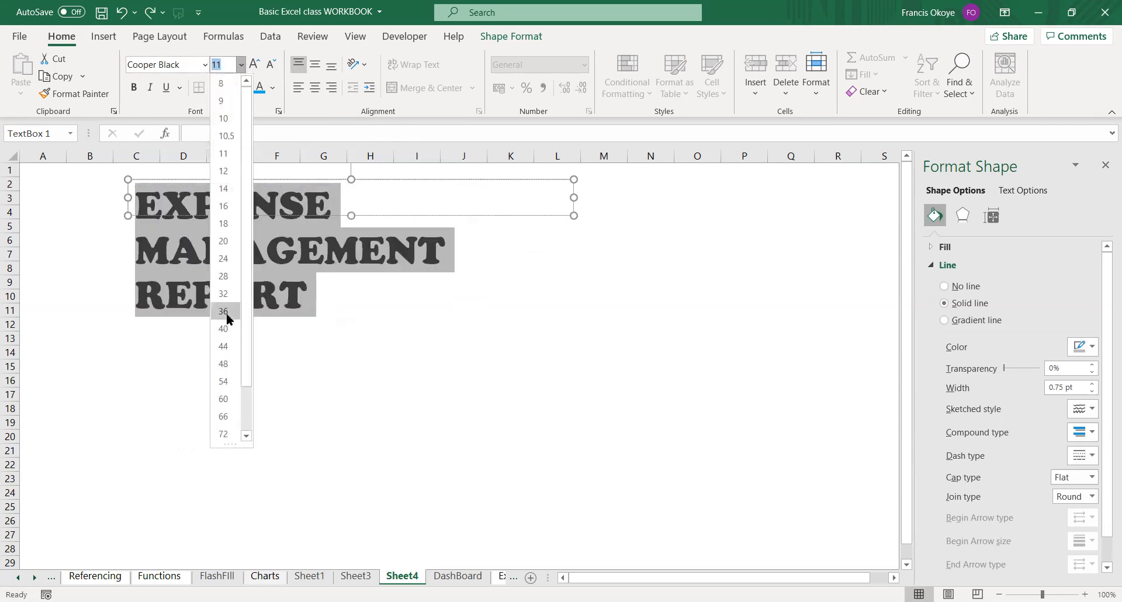
{"action": "left_click", "coordinate": [229, 273]}
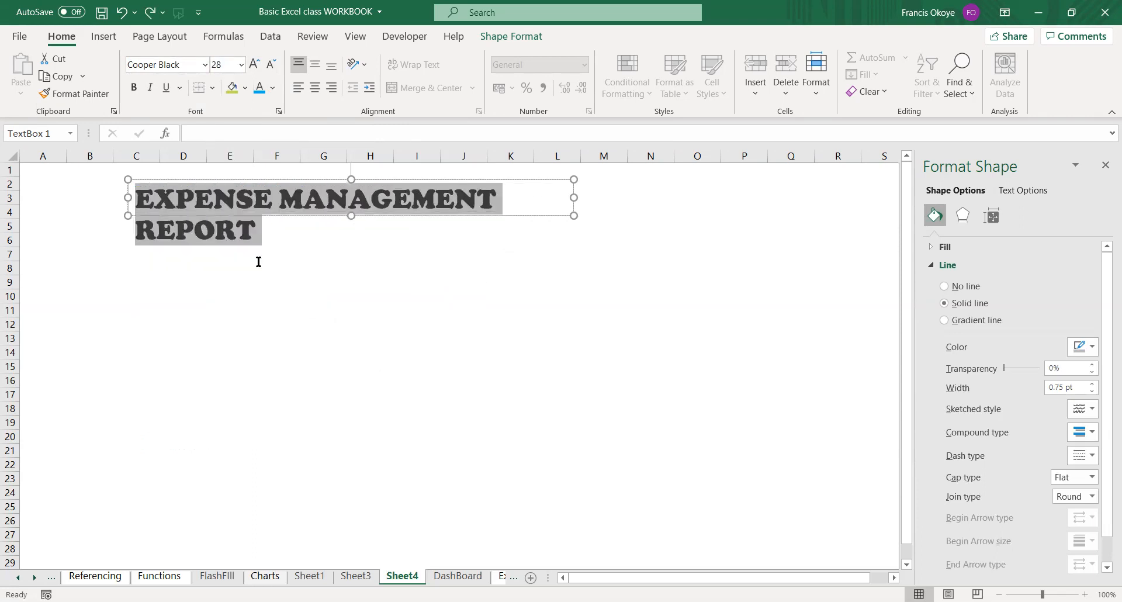
{"action": "left_click_drag", "start_coordinate": [574, 184], "coordinate": [623, 196]}
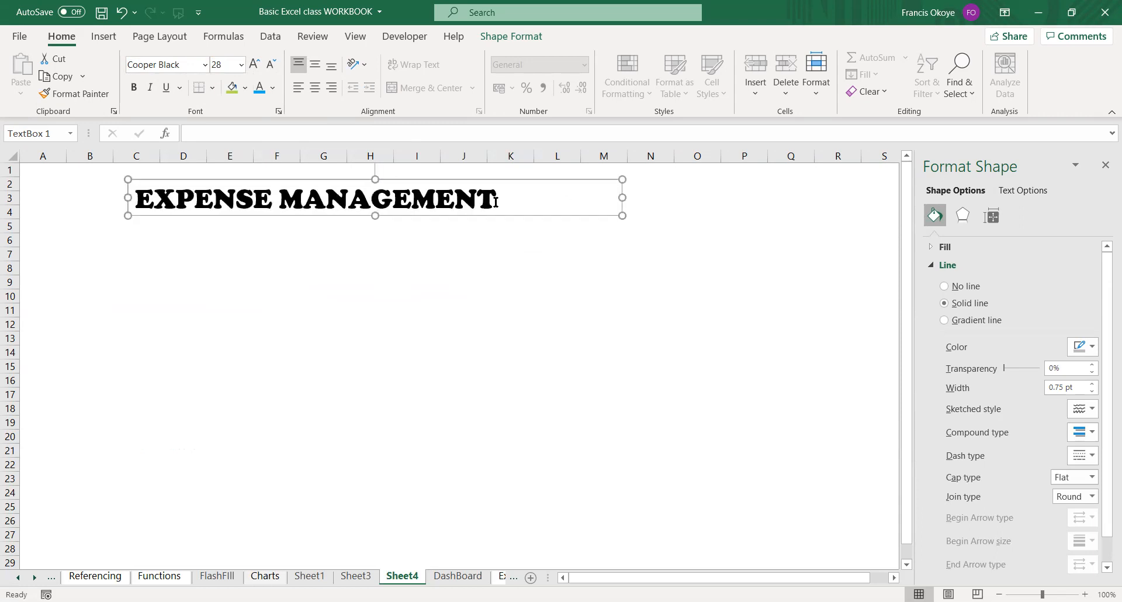
{"action": "mouse_move", "coordinate": [499, 180]}
{"action": "left_mouse_down"}
{"action": "mouse_move", "coordinate": [416, 160]}
{"action": "mouse_move", "coordinate": [484, 165]}
{"action": "left_mouse_up"}
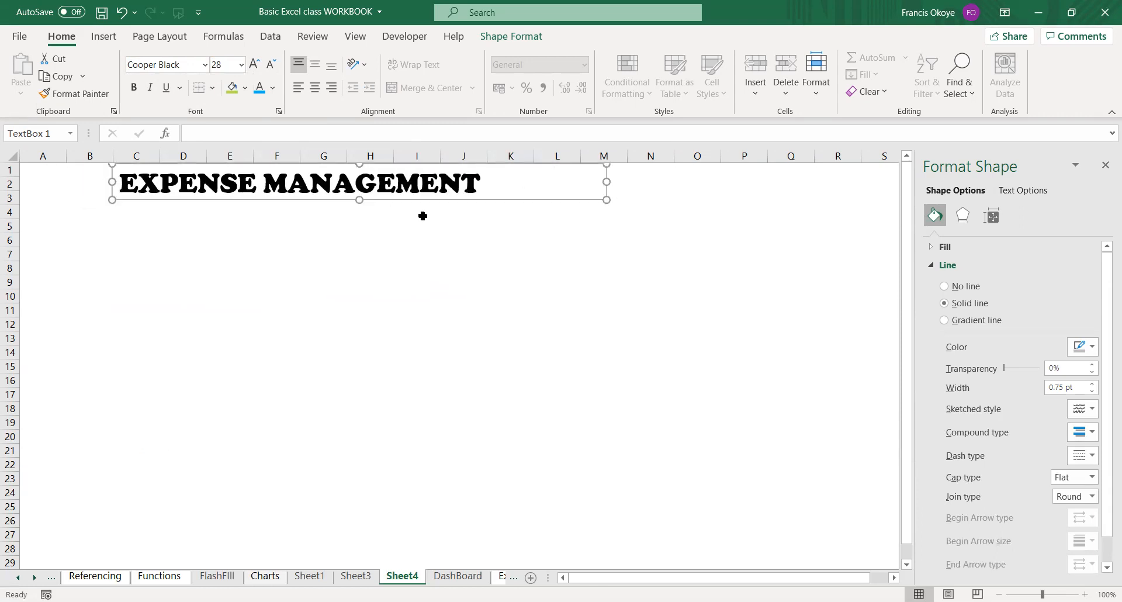
{"action": "left_click", "coordinate": [506, 182]}
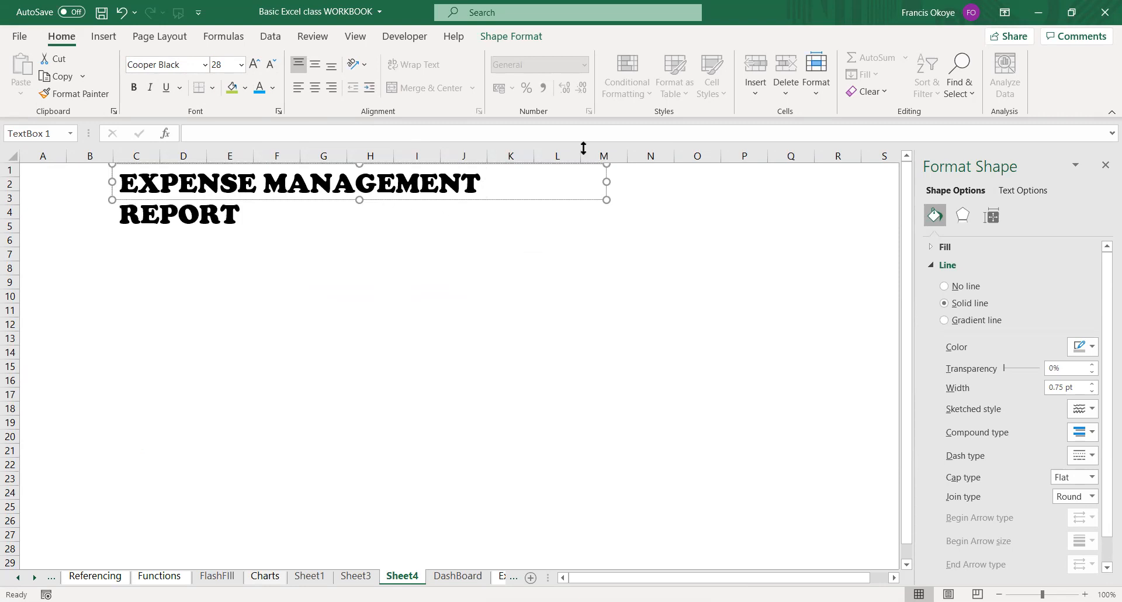
{"action": "left_click_drag", "start_coordinate": [607, 181], "coordinate": [693, 180]}
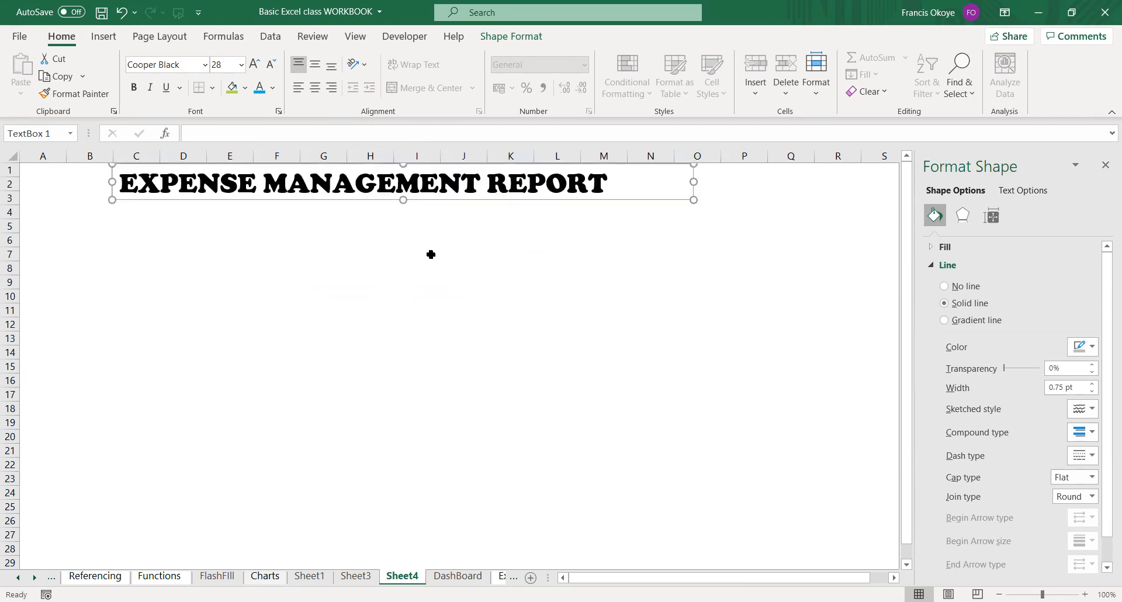
Color the whole report title text with a lighter blue theme shade and deselect the text box.
{"action": "left_click", "coordinate": [431, 254]}
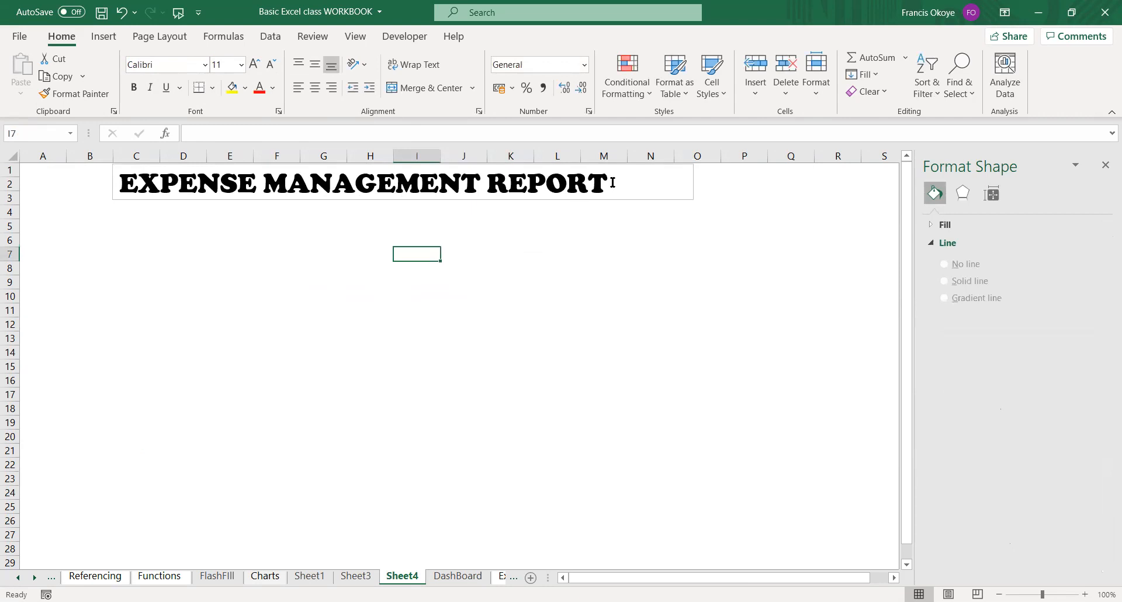
{"action": "left_click_drag", "start_coordinate": [612, 182], "coordinate": [211, 224]}
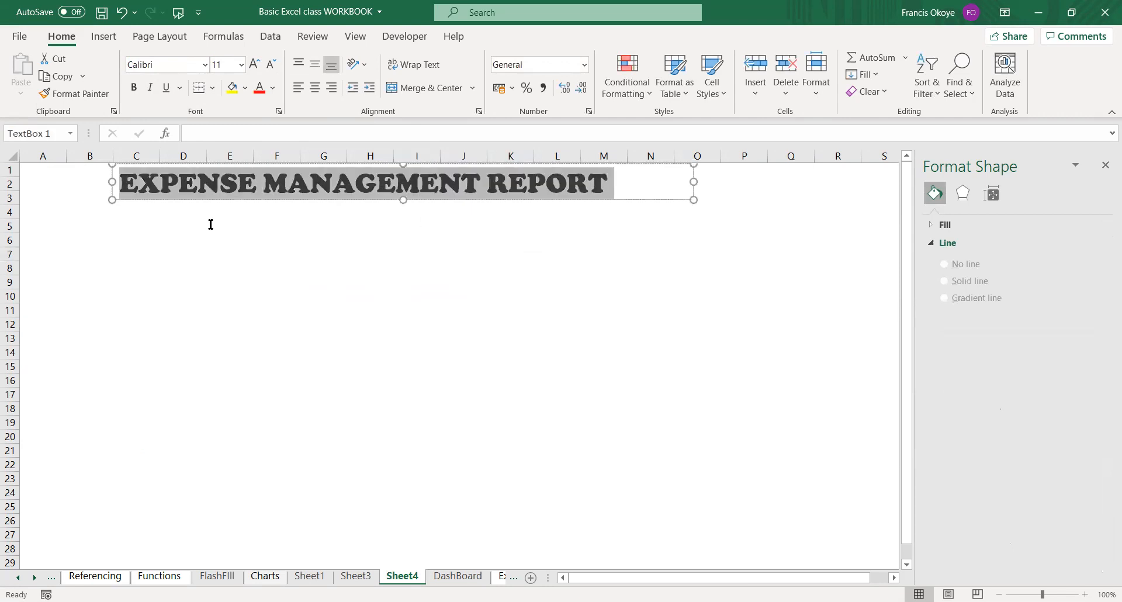
{"action": "left_click", "coordinate": [273, 88]}
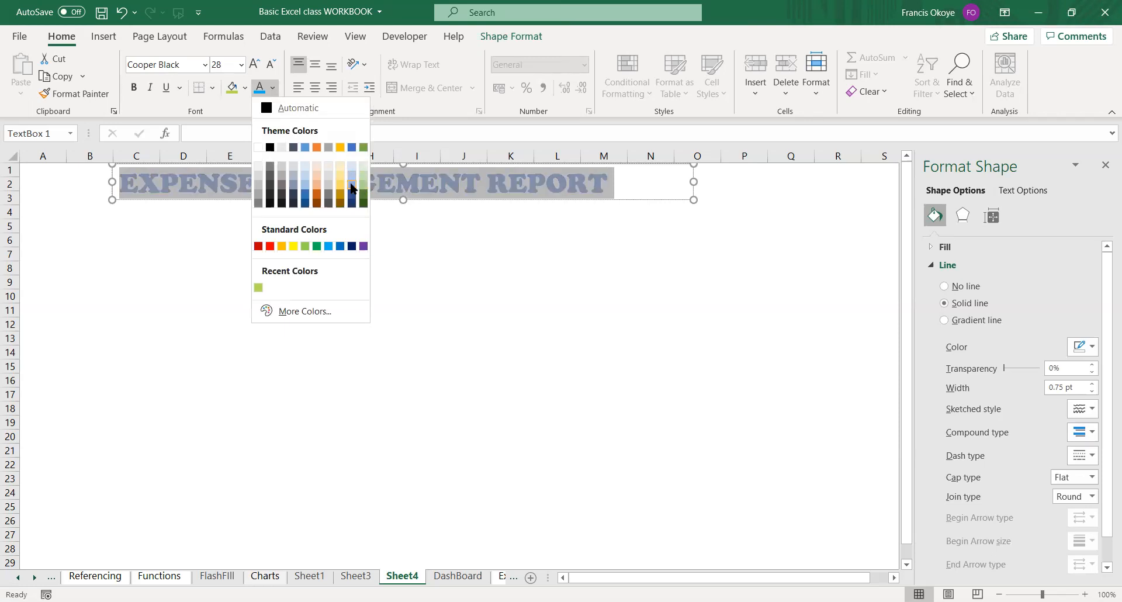
{"action": "left_click", "coordinate": [352, 187]}
{"action": "left_click", "coordinate": [333, 377]}
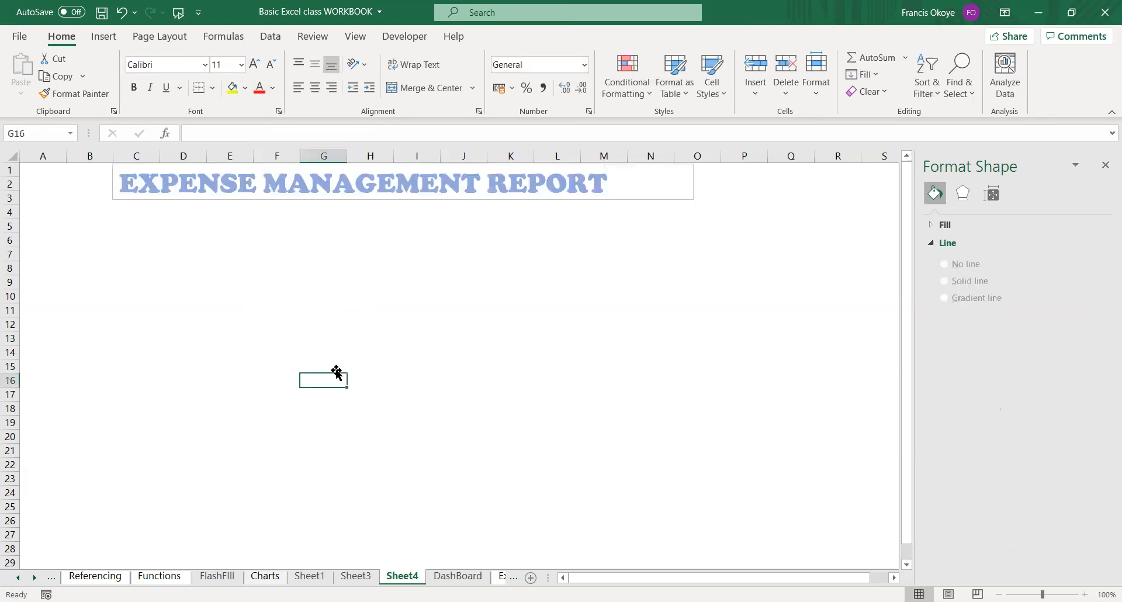
{"action": "left_click", "coordinate": [232, 338]}
Cut the Expenses by Month chart from Sheet3.
{"action": "left_click", "coordinate": [366, 565]}
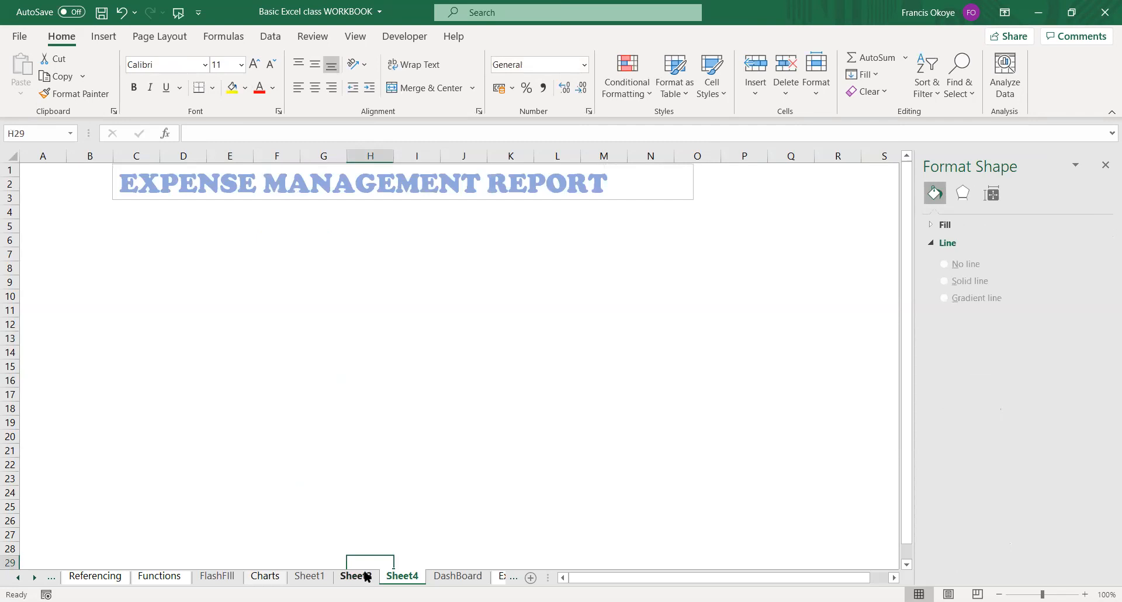
{"action": "left_click", "coordinate": [363, 577]}
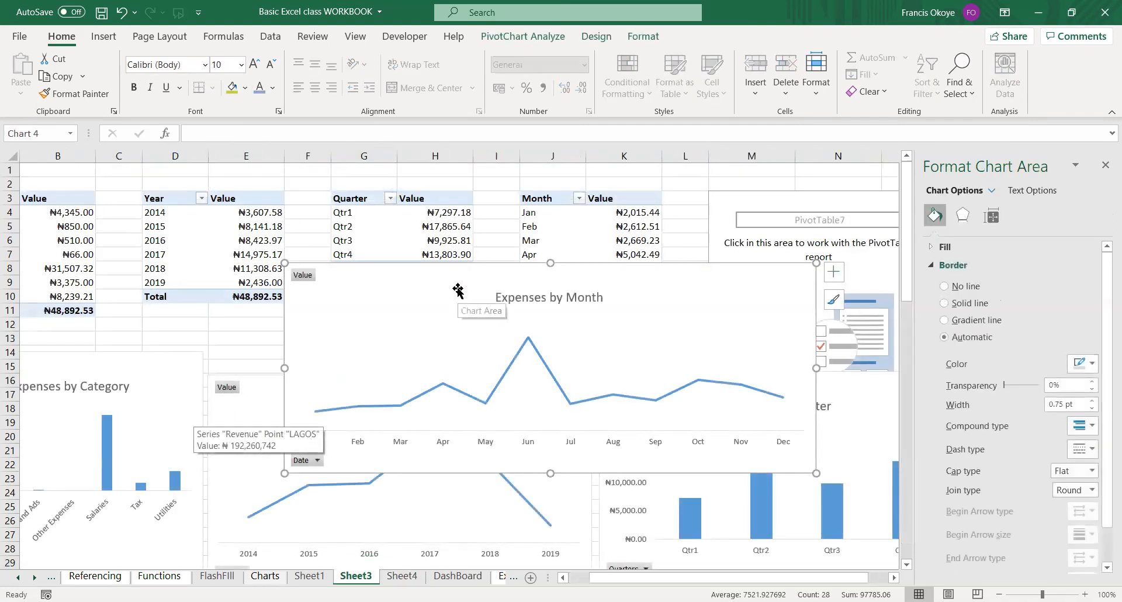
{"action": "key", "text": "ctrl+x"}
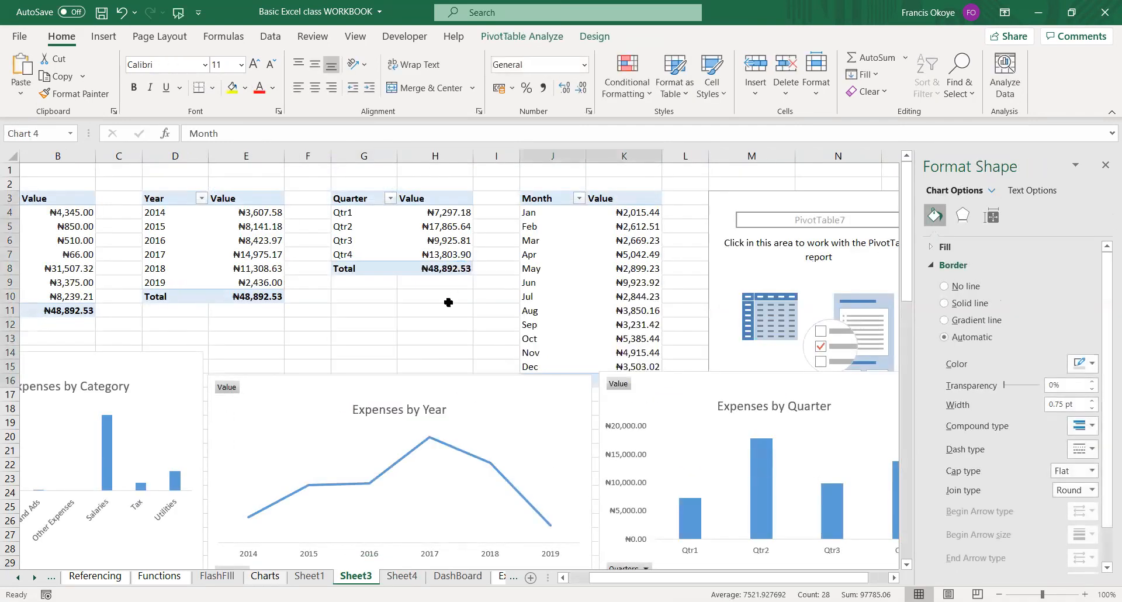
Rename Sheet4, which holds the expense title, as Report.
{"action": "left_click", "coordinate": [404, 578]}
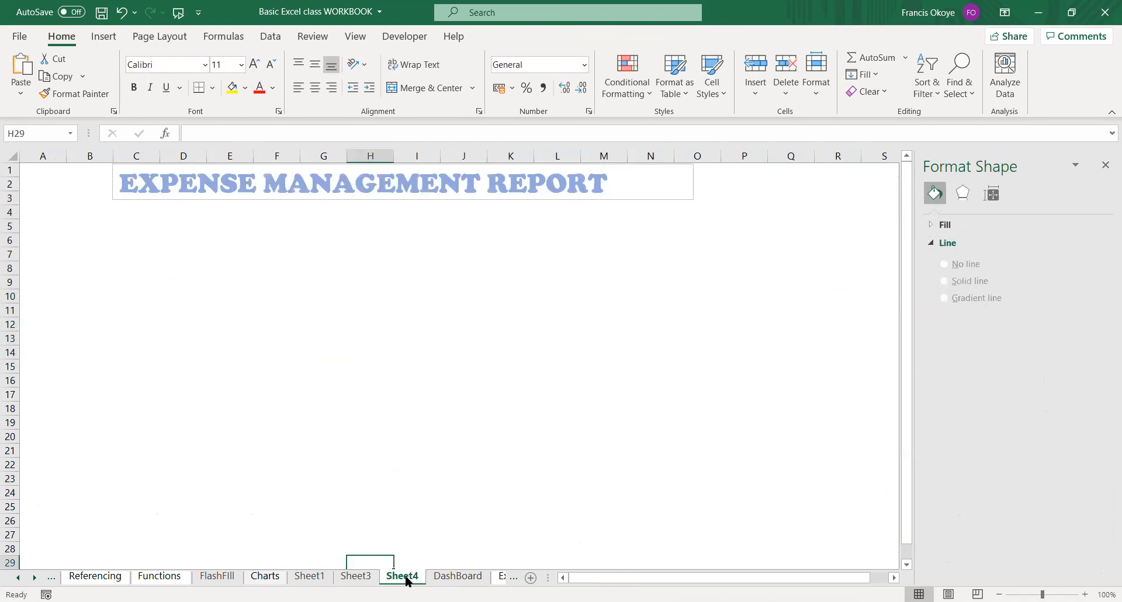
{"action": "double_click", "coordinate": [406, 577]}
{"action": "type", "text": "rEPOR"}
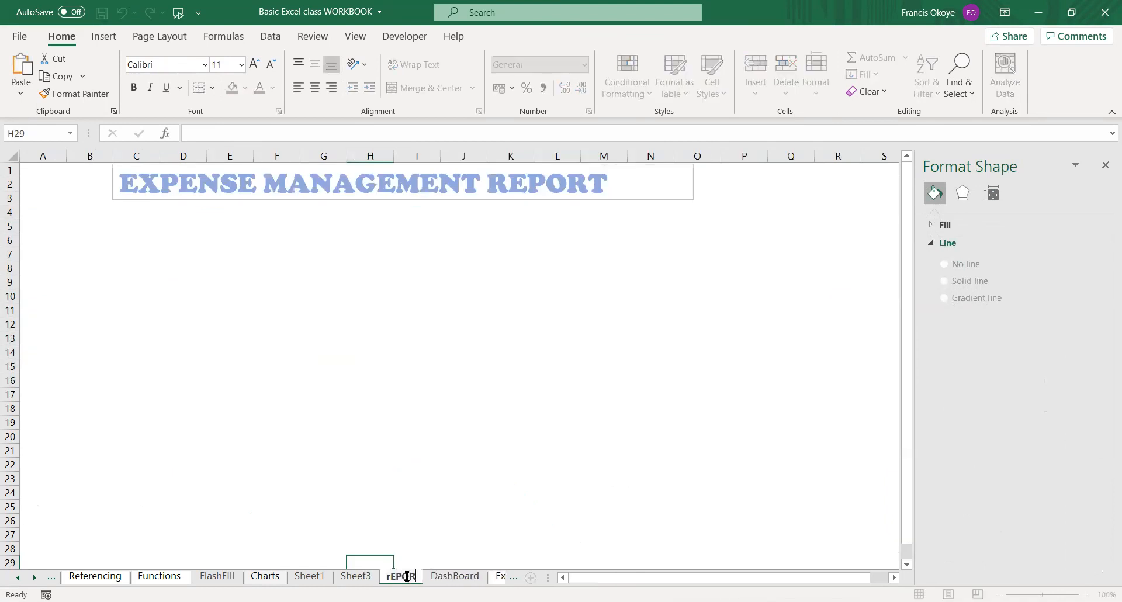
{"action": "key", "text": "BackSpace"}
{"action": "key", "text": "BackSpace"}
{"action": "key", "text": "BackSpace"}
{"action": "type", "text": "Report"}
{"action": "key", "text": "Return"}
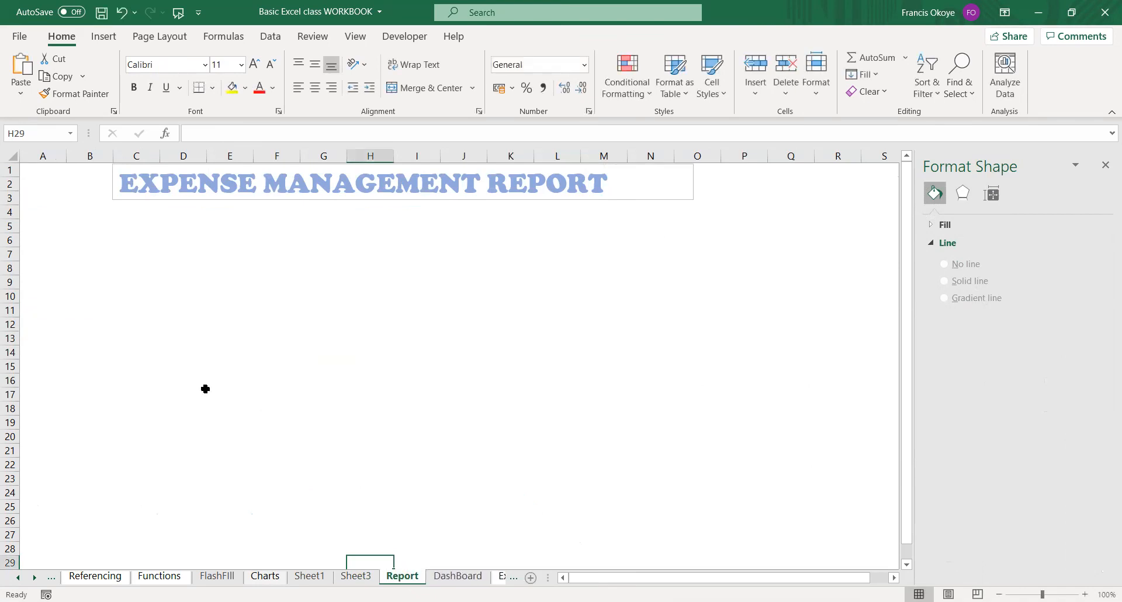
Paste the Expenses by Month chart onto the Report sheet and place it under the title, from column A at row 4.
{"action": "left_click", "coordinate": [60, 252]}
{"action": "key", "text": "ctrl+v"}
{"action": "left_click_drag", "start_coordinate": [216, 245], "coordinate": [223, 230]}
{"action": "left_click_drag", "start_coordinate": [558, 337], "coordinate": [426, 324]}
{"action": "left_click_drag", "start_coordinate": [334, 234], "coordinate": [329, 208]}
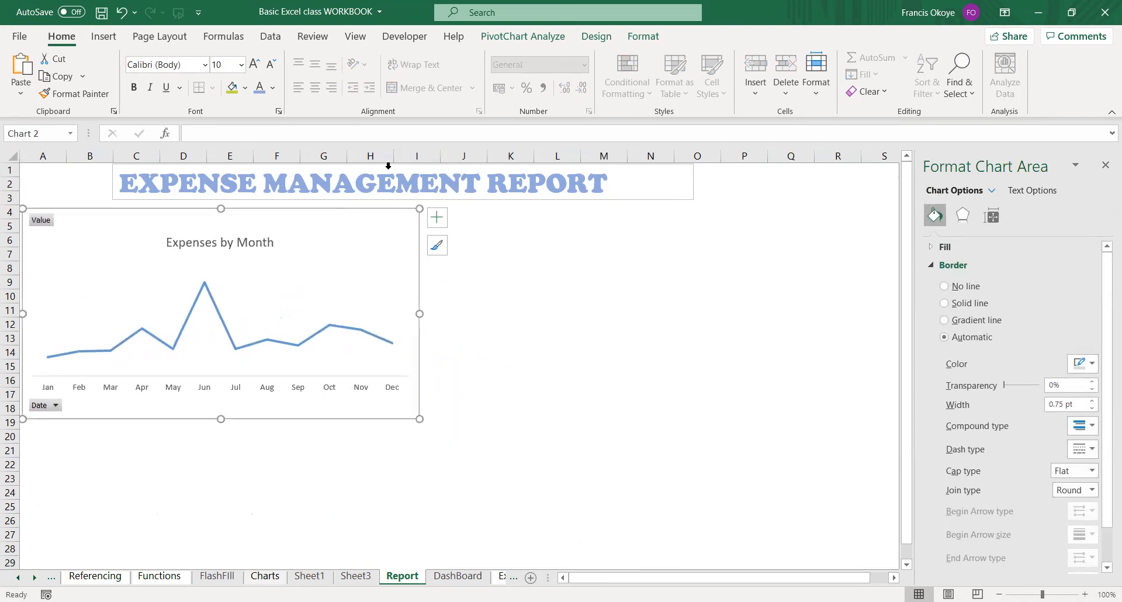
Move the report title's text box so that it starts at column A, in line with the Expenses by Month chart.
{"action": "left_click", "coordinate": [451, 156]}
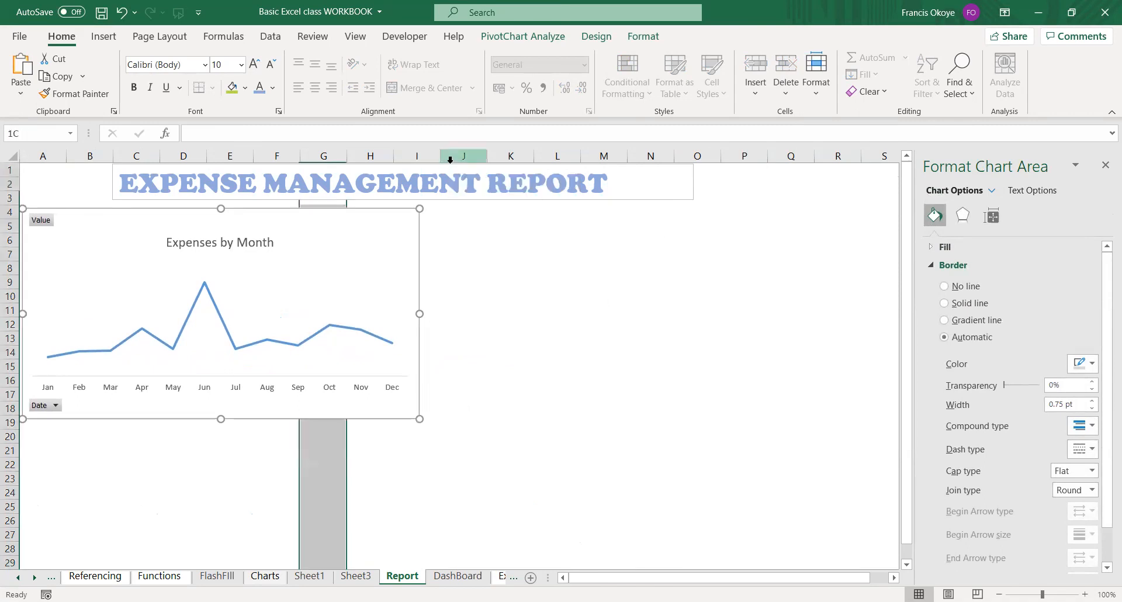
{"action": "left_click", "coordinate": [413, 198]}
{"action": "left_click_drag", "start_coordinate": [544, 198], "coordinate": [403, 188]}
{"action": "left_click", "coordinate": [394, 320]}
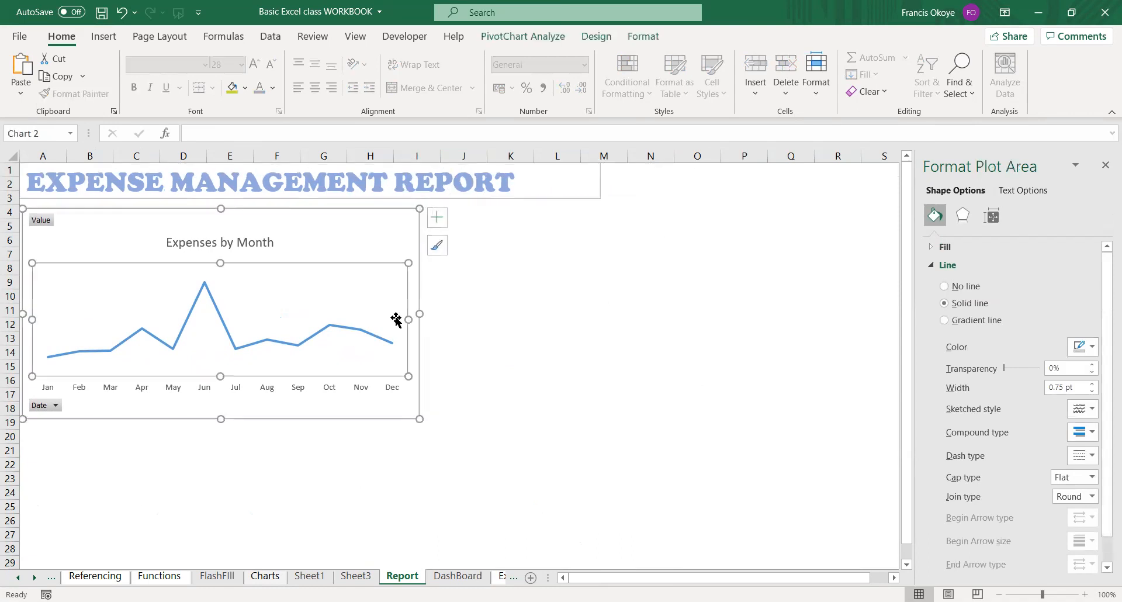
{"action": "key", "text": "Escape"}
Cut the Expenses by Year chart from Sheet3 and paste it on the Report sheet directly beside the Expenses by Month chart.
{"action": "left_click", "coordinate": [351, 577]}
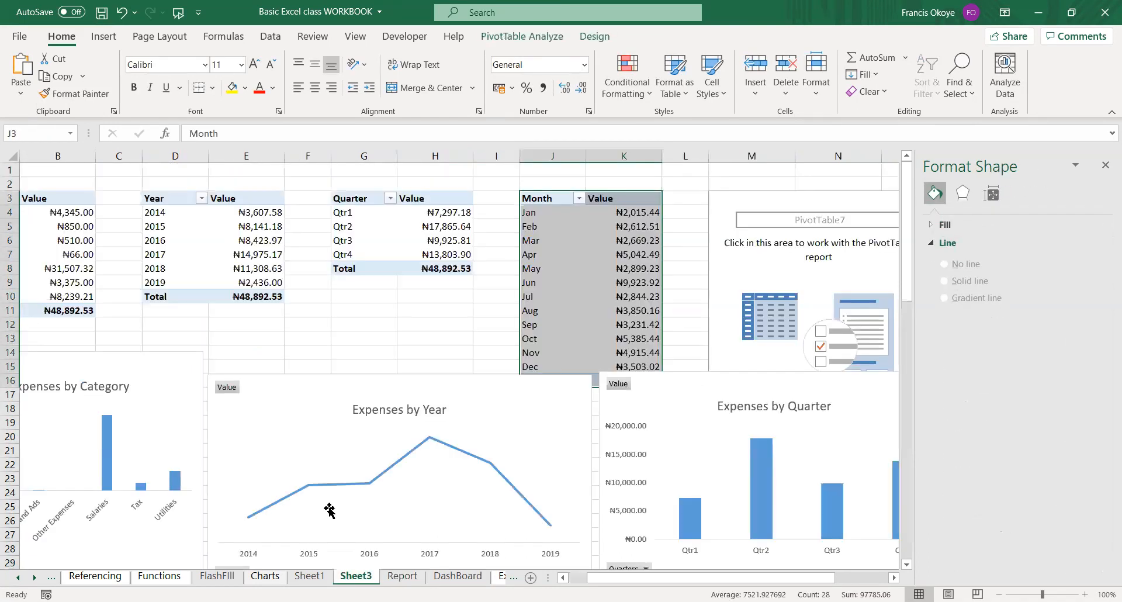
{"action": "left_click", "coordinate": [404, 381]}
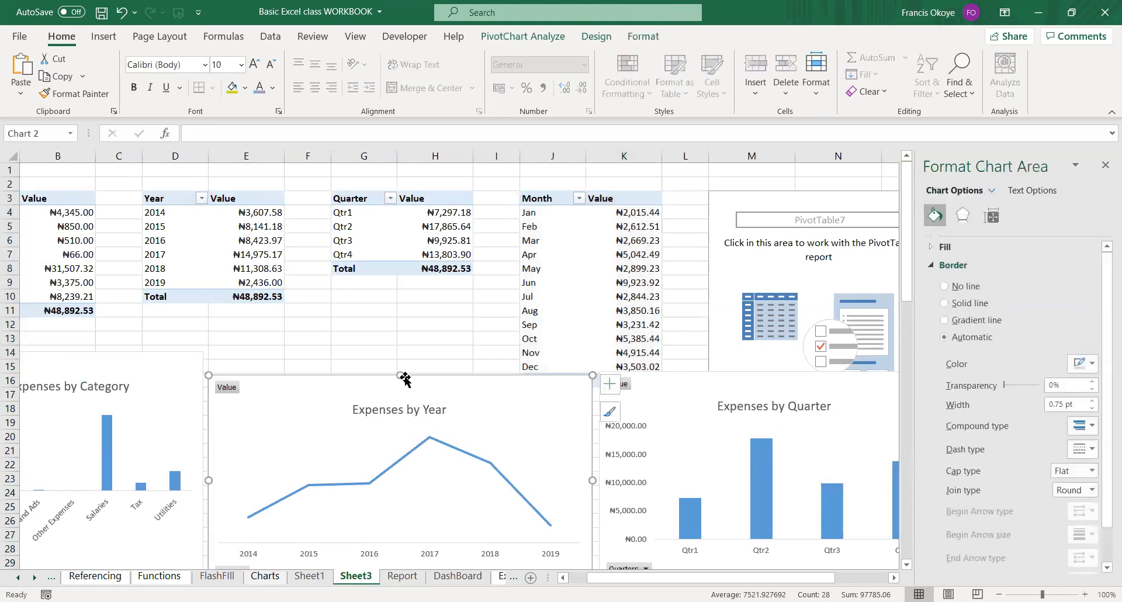
{"action": "key", "text": "Delete"}
{"action": "left_click", "coordinate": [402, 576]}
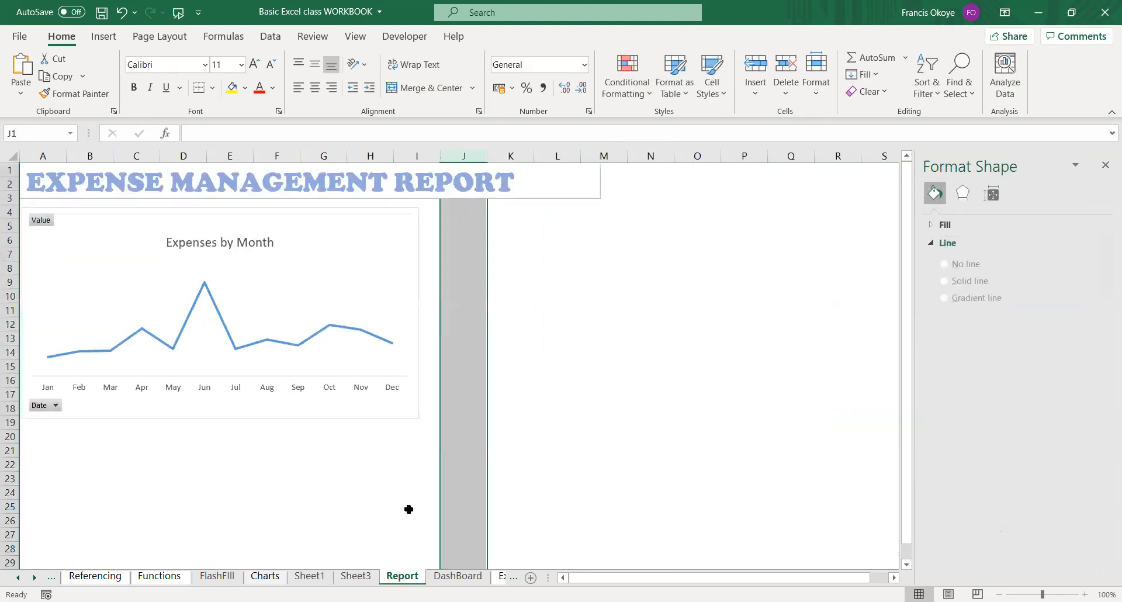
{"action": "left_click", "coordinate": [481, 227]}
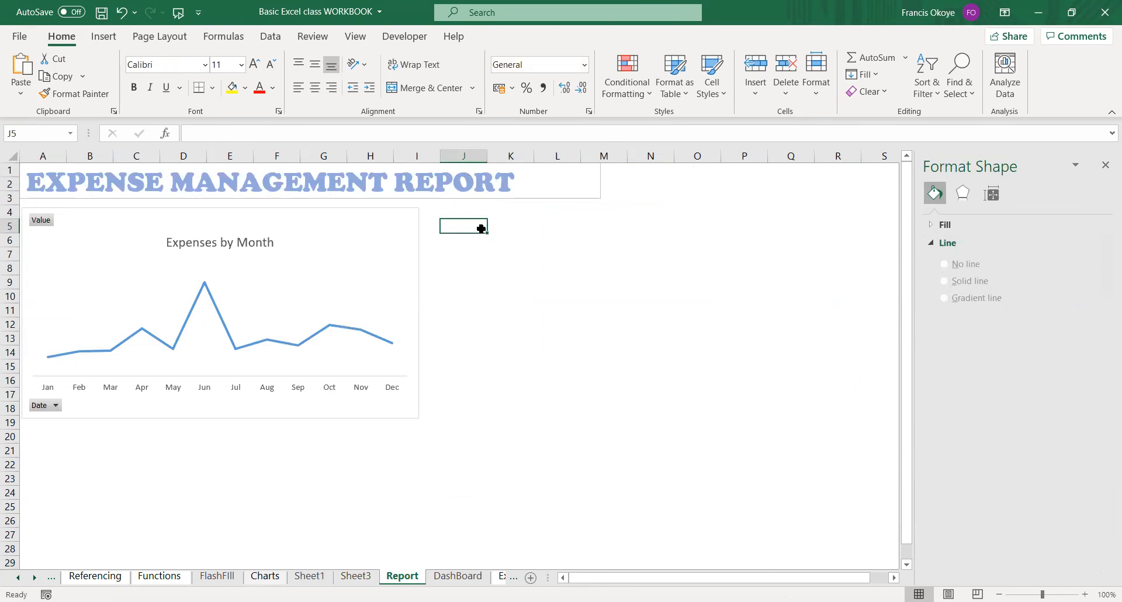
{"action": "key", "text": "ctrl+v"}
{"action": "left_click_drag", "start_coordinate": [575, 210], "coordinate": [564, 206]}
{"action": "left_click", "coordinate": [559, 451]}
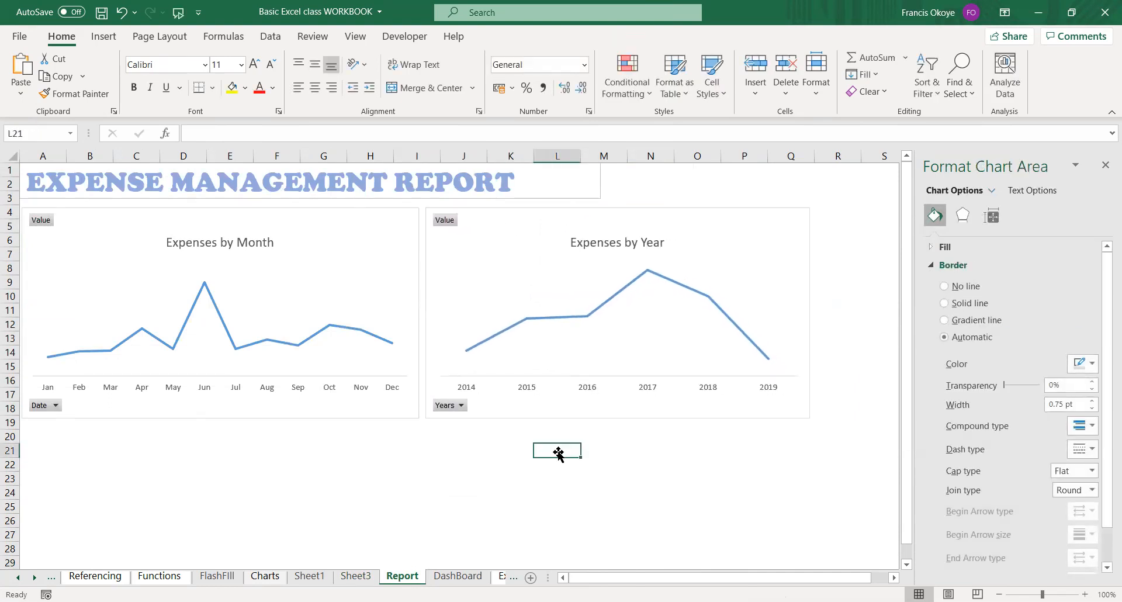
Cut the Expenses by Category chart from Sheet3 and move the Expenses by Quarter chart into the empty cells below the Year and Quarter tables.
{"action": "left_click", "coordinate": [356, 576]}
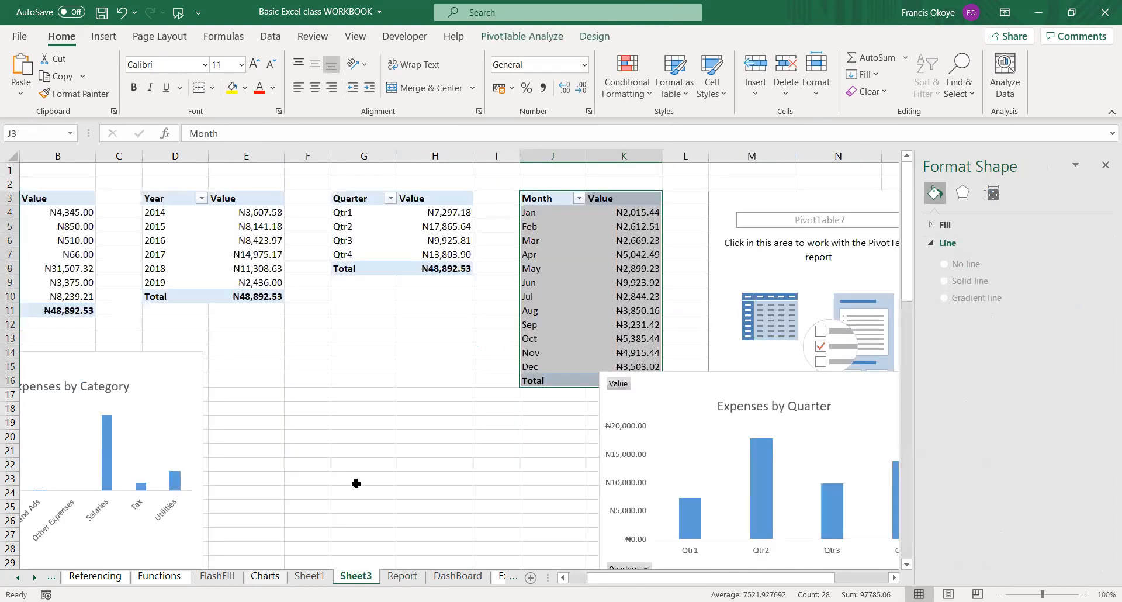
{"action": "left_click", "coordinate": [173, 354]}
{"action": "left_click_drag", "start_coordinate": [200, 353], "coordinate": [431, 337]}
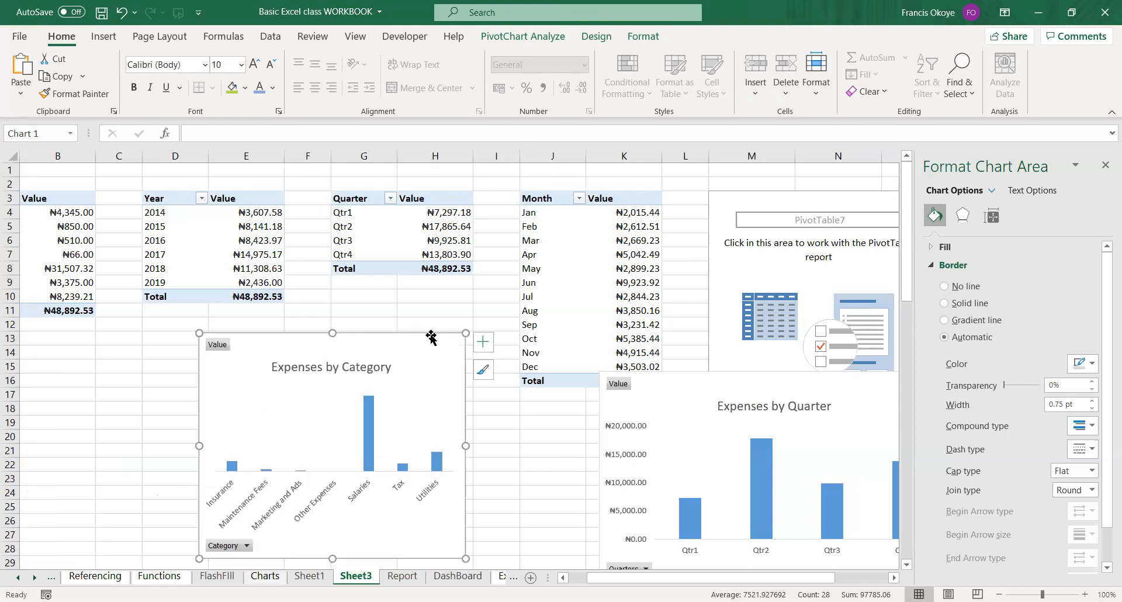
{"action": "key", "text": "Delete"}
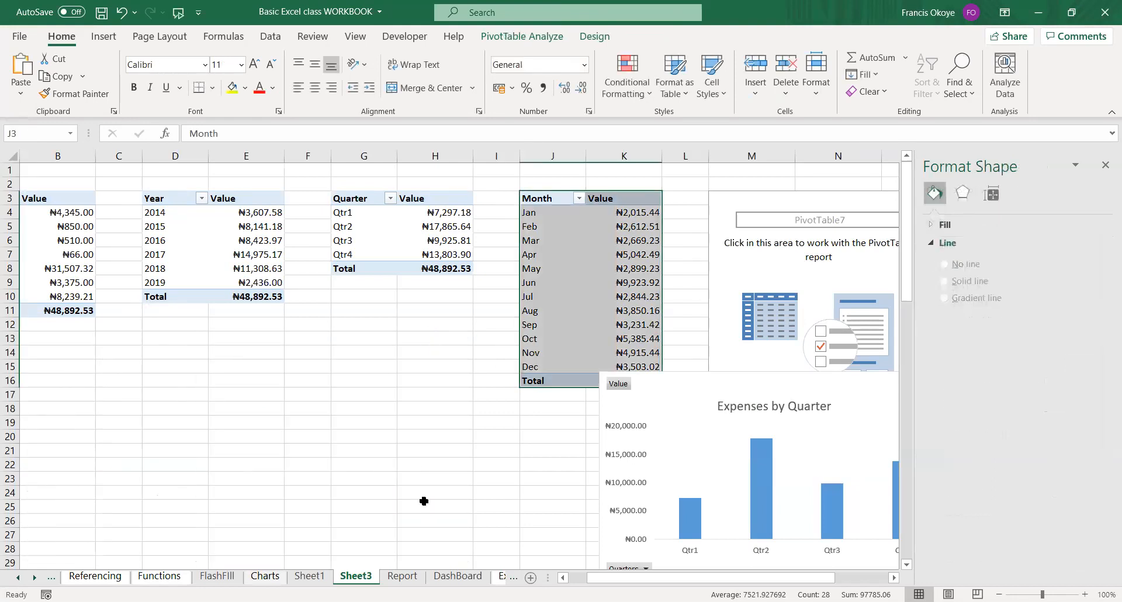
{"action": "left_click", "coordinate": [709, 405]}
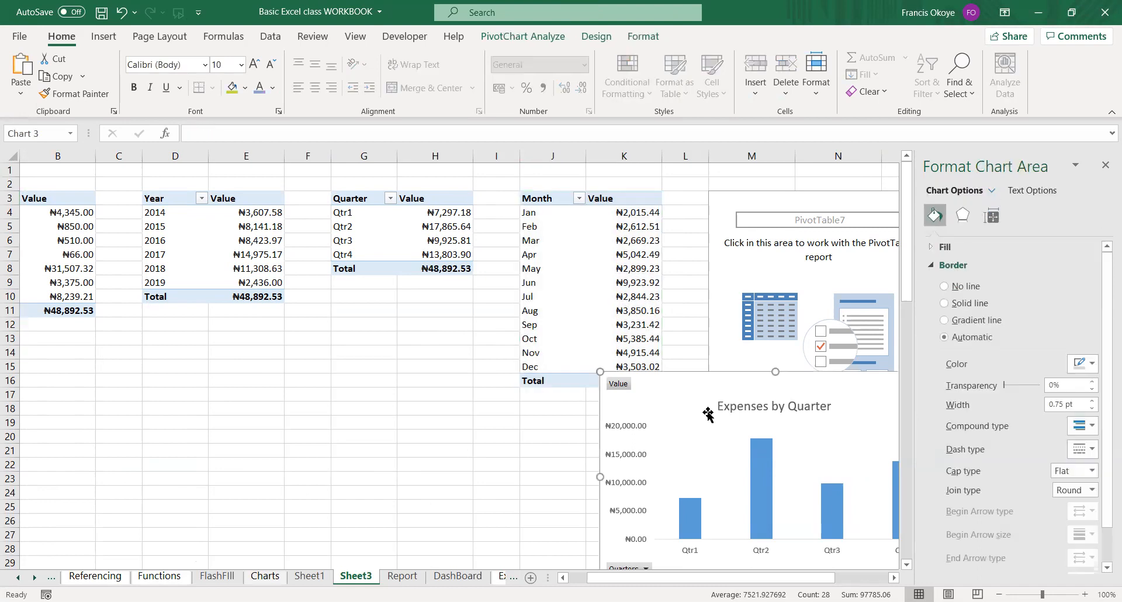
{"action": "left_click_drag", "start_coordinate": [709, 405], "coordinate": [213, 378]}
Paste the Expenses by Category chart on the Report sheet directly below Expenses by Month and widen it to match that chart.
{"action": "left_click", "coordinate": [402, 576]}
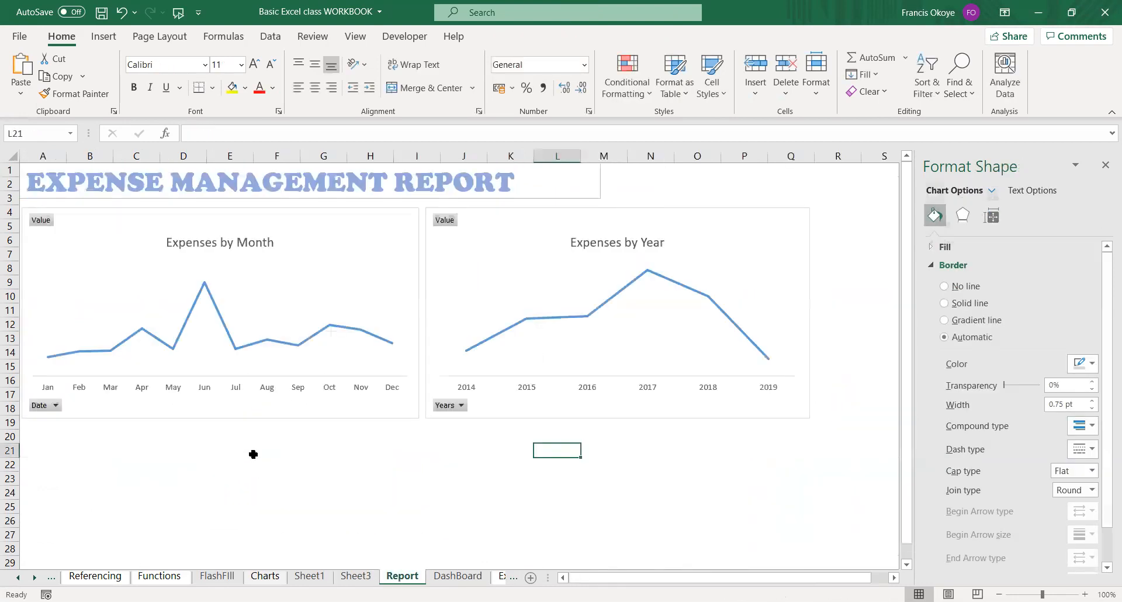
{"action": "left_click", "coordinate": [45, 440]}
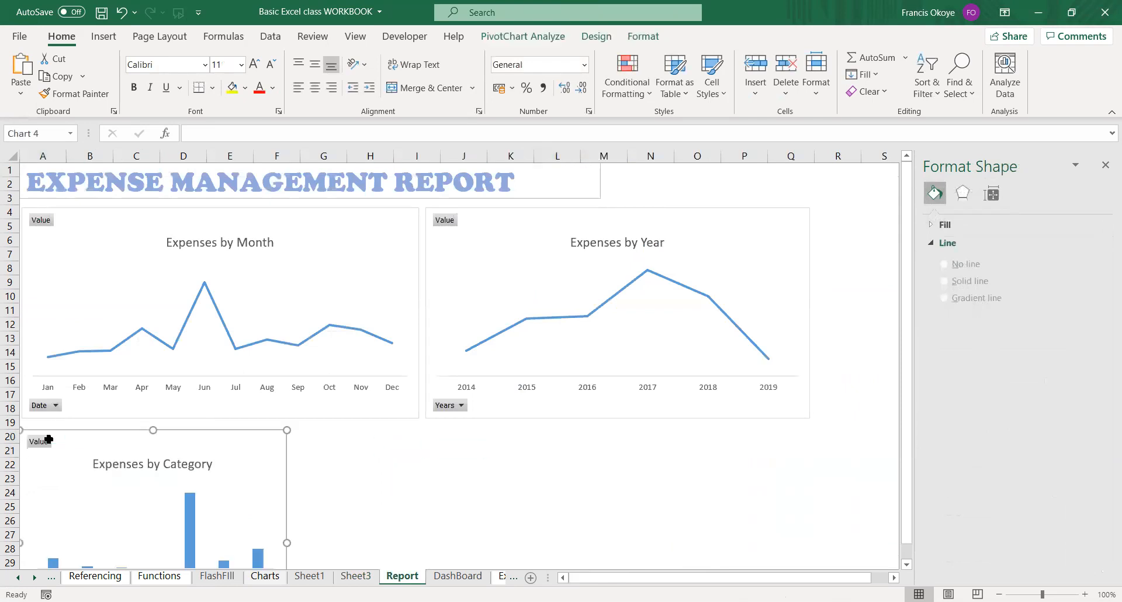
{"action": "left_click_drag", "start_coordinate": [164, 429], "coordinate": [164, 420]}
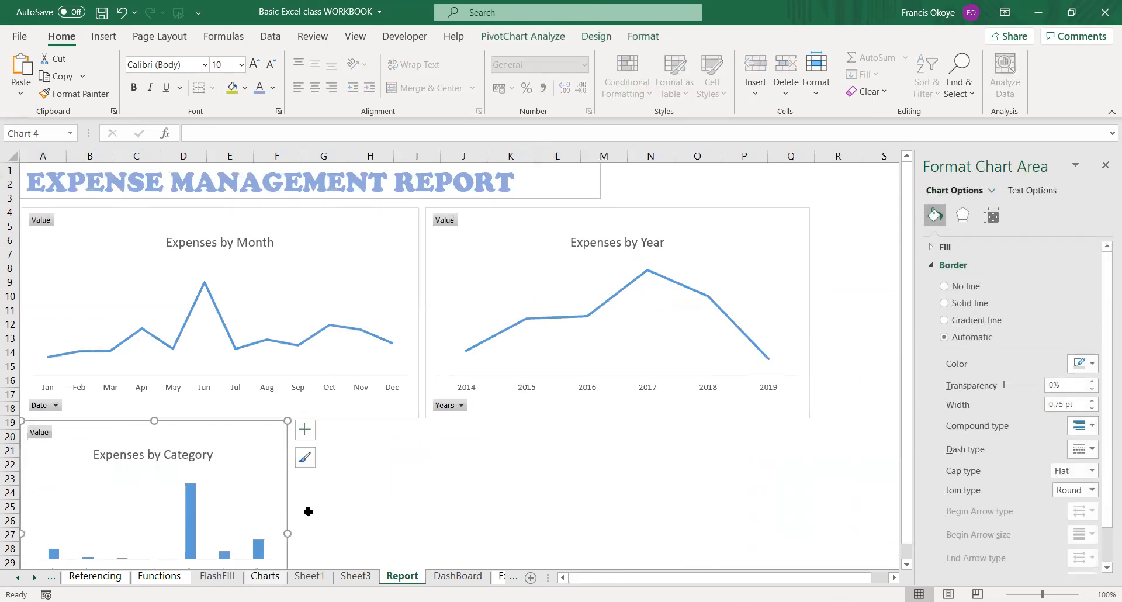
{"action": "left_click_drag", "start_coordinate": [288, 532], "coordinate": [420, 525]}
Cut the Expenses by Quarter chart from Sheet3, paste it below Expenses by Year on the Report sheet and widen it slightly.
{"action": "left_click", "coordinate": [356, 576]}
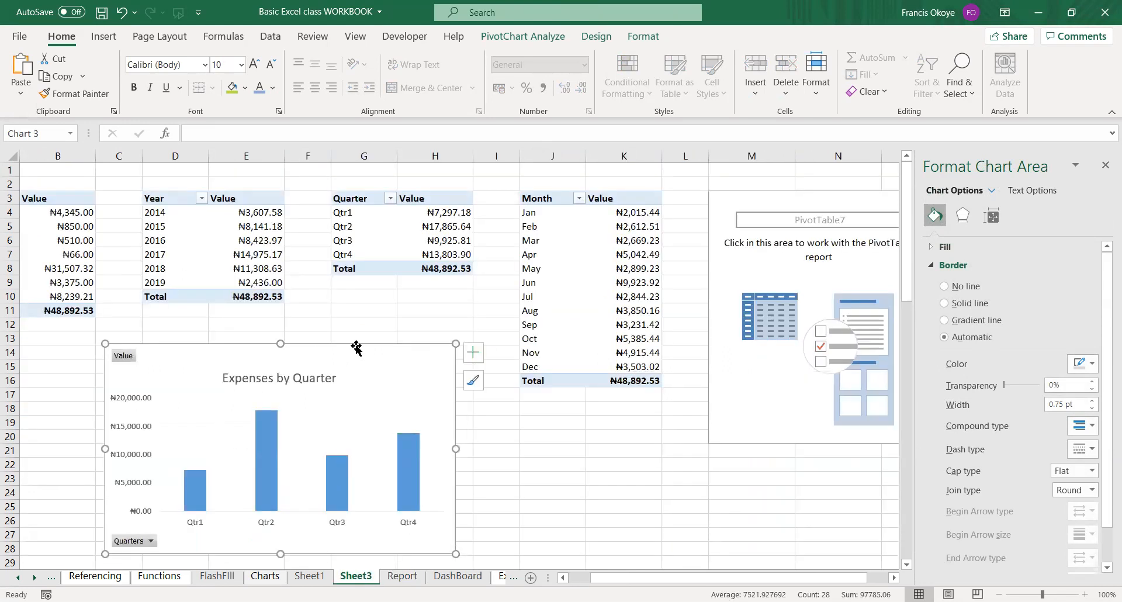
{"action": "key", "text": "Delete"}
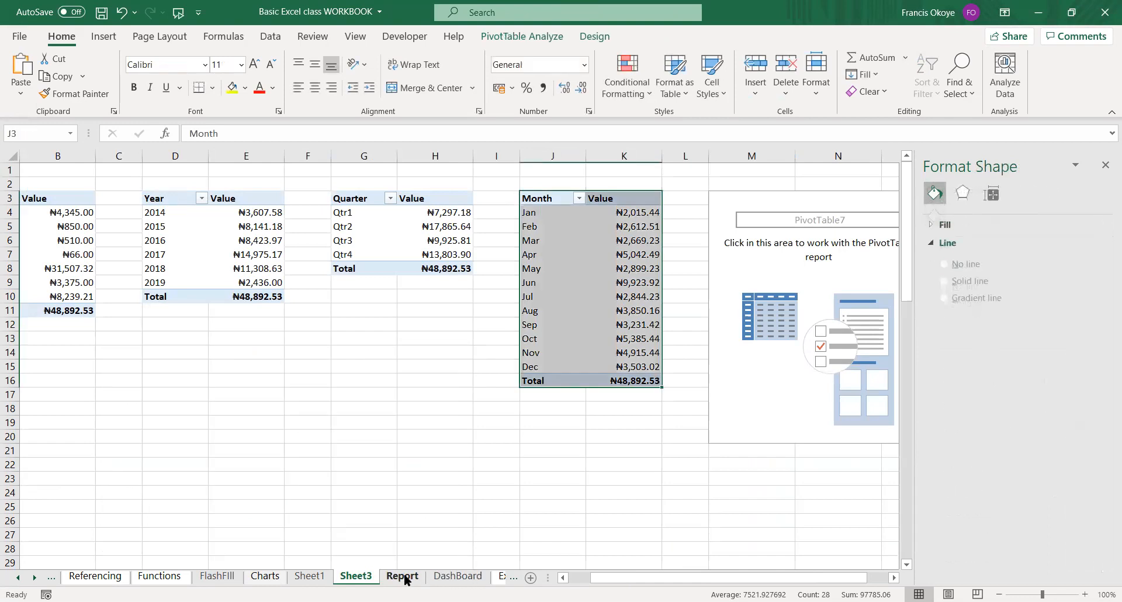
{"action": "left_click", "coordinate": [404, 577]}
{"action": "left_click", "coordinate": [468, 434]}
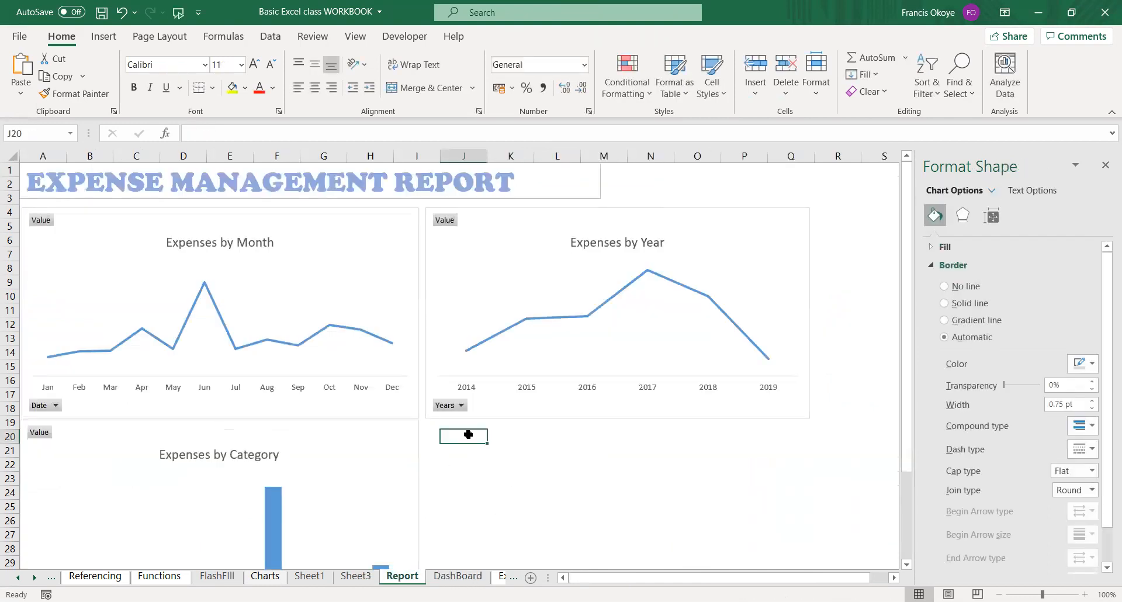
{"action": "key", "text": "ctrl+v"}
{"action": "left_click_drag", "start_coordinate": [577, 426], "coordinate": [570, 422]}
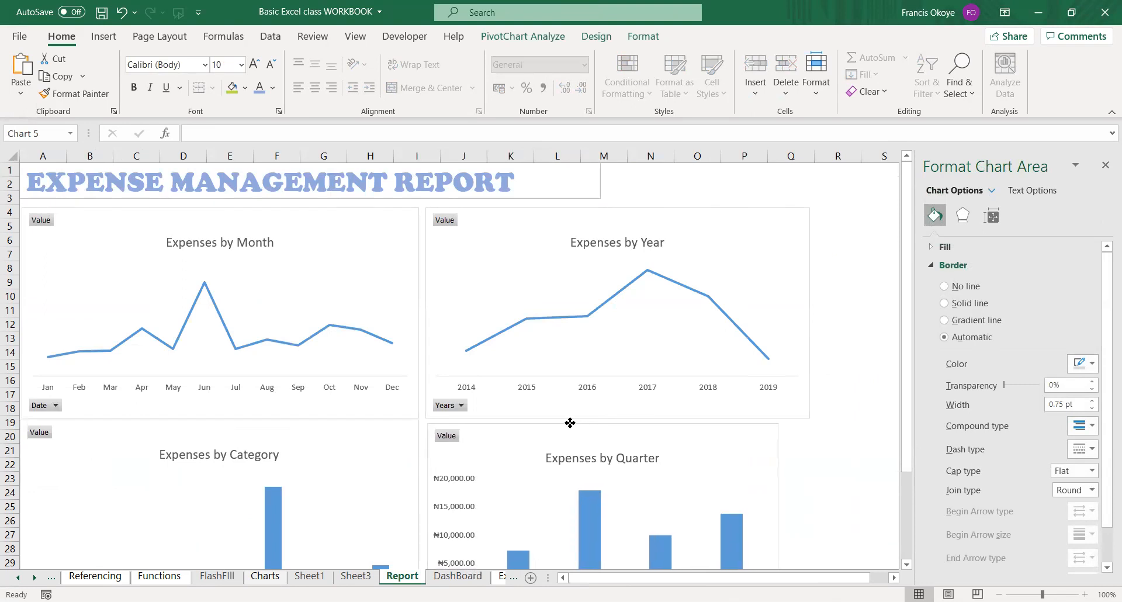
{"action": "left_click_drag", "start_coordinate": [779, 528], "coordinate": [801, 529]}
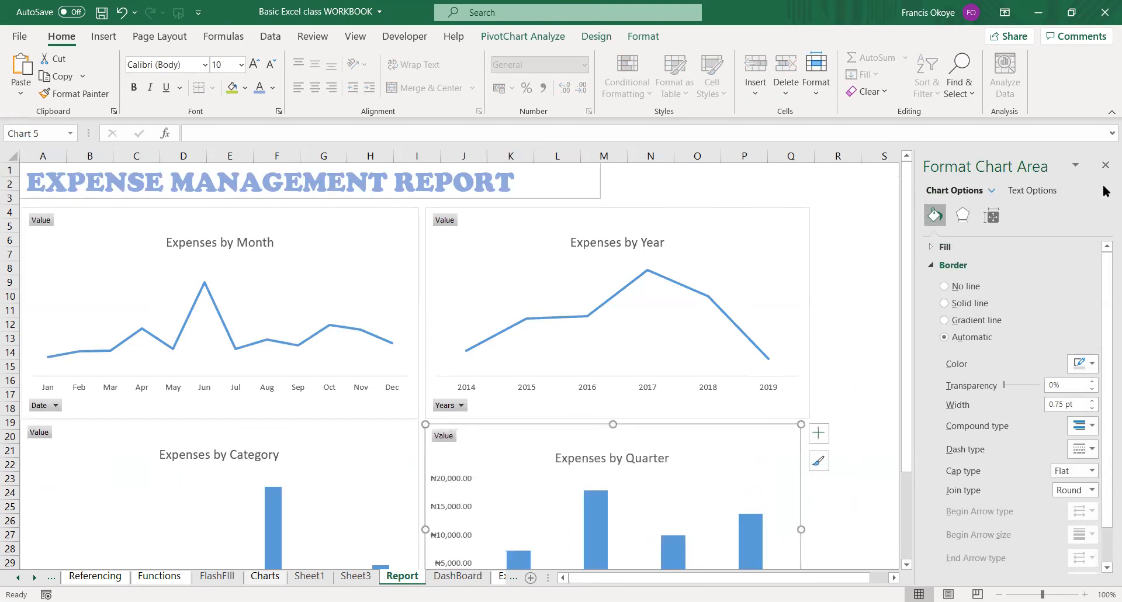
Close the chart formatting pane and zoom the Report sheet out to 80%.
{"action": "left_click", "coordinate": [1106, 166]}
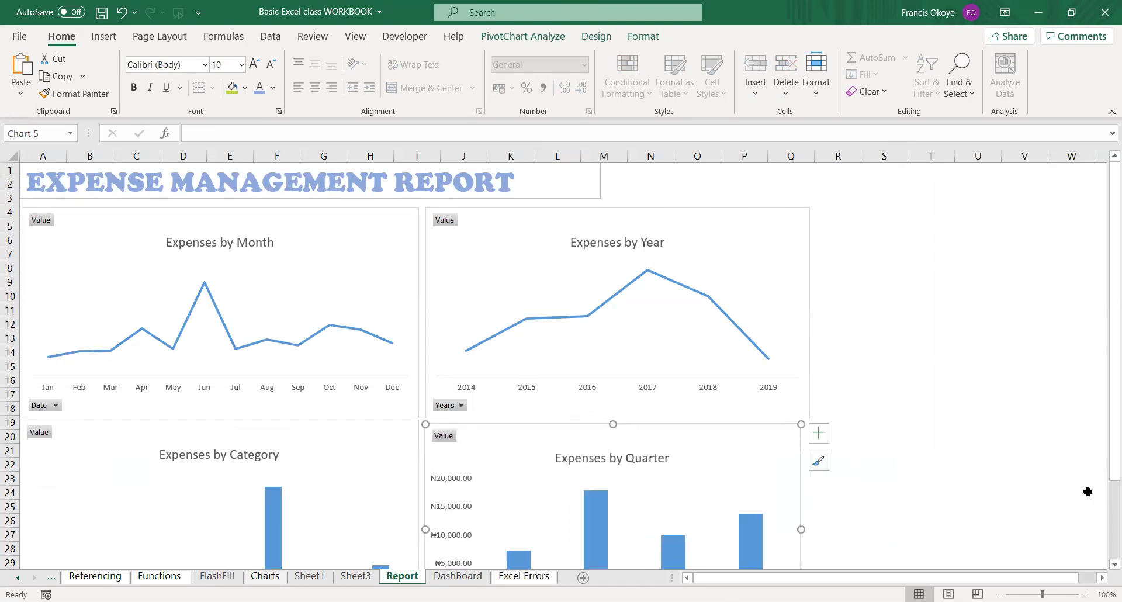
{"action": "left_click", "coordinate": [1088, 601]}
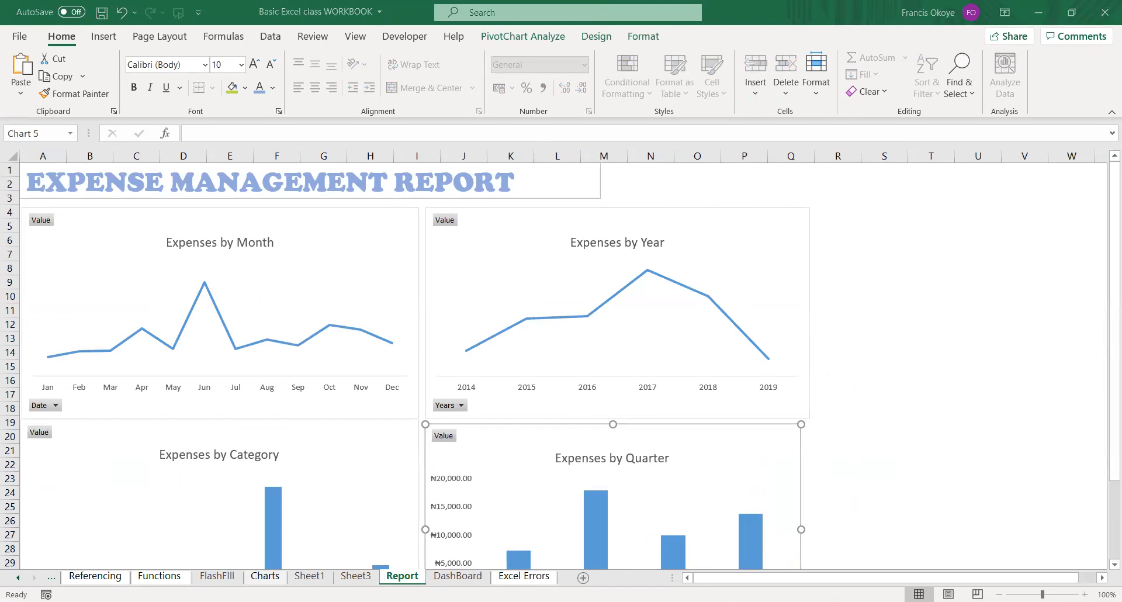
{"action": "scroll", "coordinate": [1012, 437], "scroll_direction": "down", "scroll_amount": 2, "text": "ctrl"}
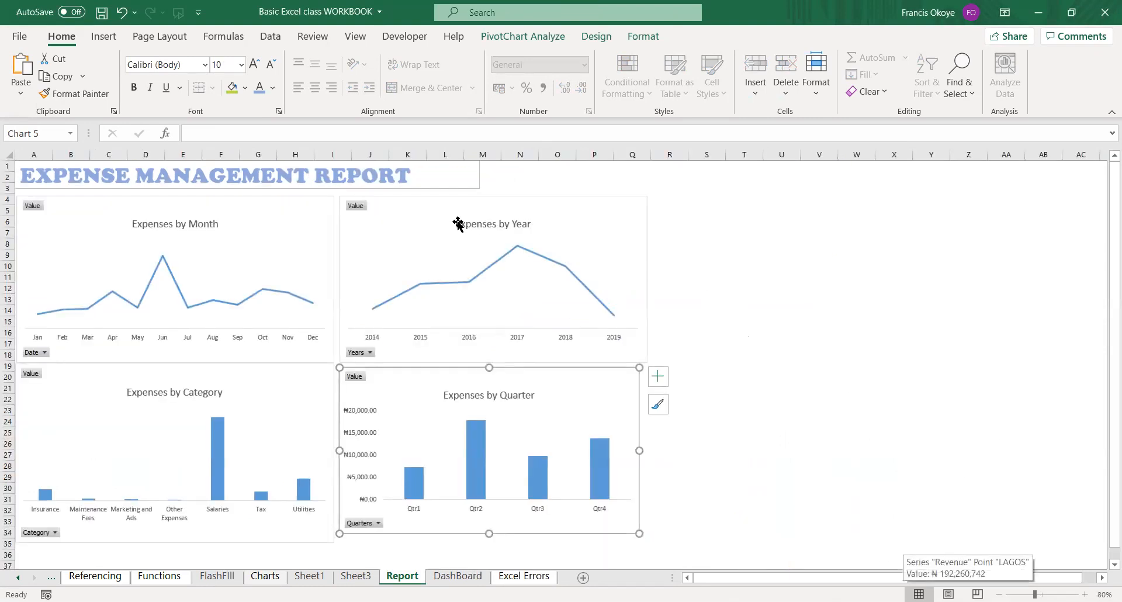
Widen the title's text box to about column Q, spanning both chart columns, and center its text.
{"action": "left_click", "coordinate": [430, 174]}
{"action": "left_click_drag", "start_coordinate": [482, 174], "coordinate": [643, 174]}
{"action": "left_click", "coordinate": [314, 87]}
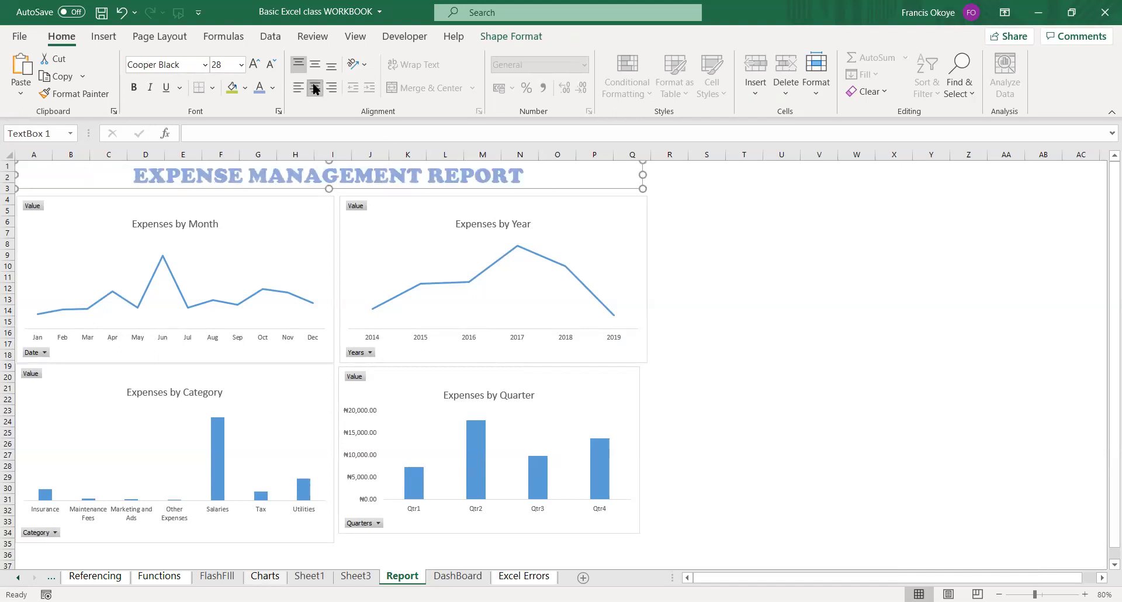
{"action": "left_click", "coordinate": [793, 310]}
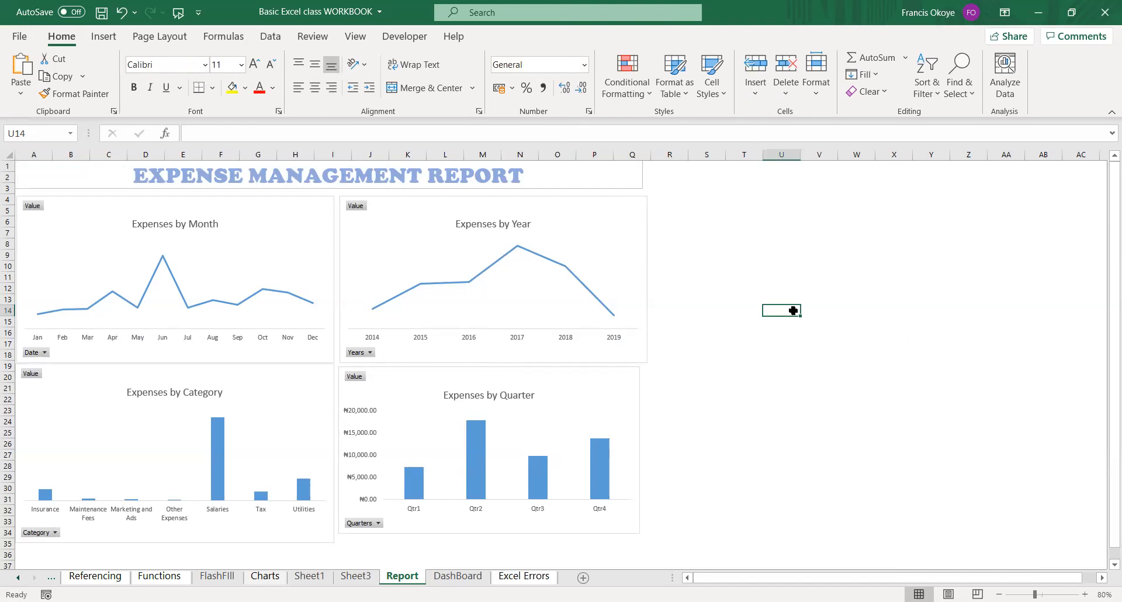
Set the Amount in cell C2 of the DashBoard sheet to 0 and check the charts on the Report sheet.
{"action": "left_click", "coordinate": [471, 578]}
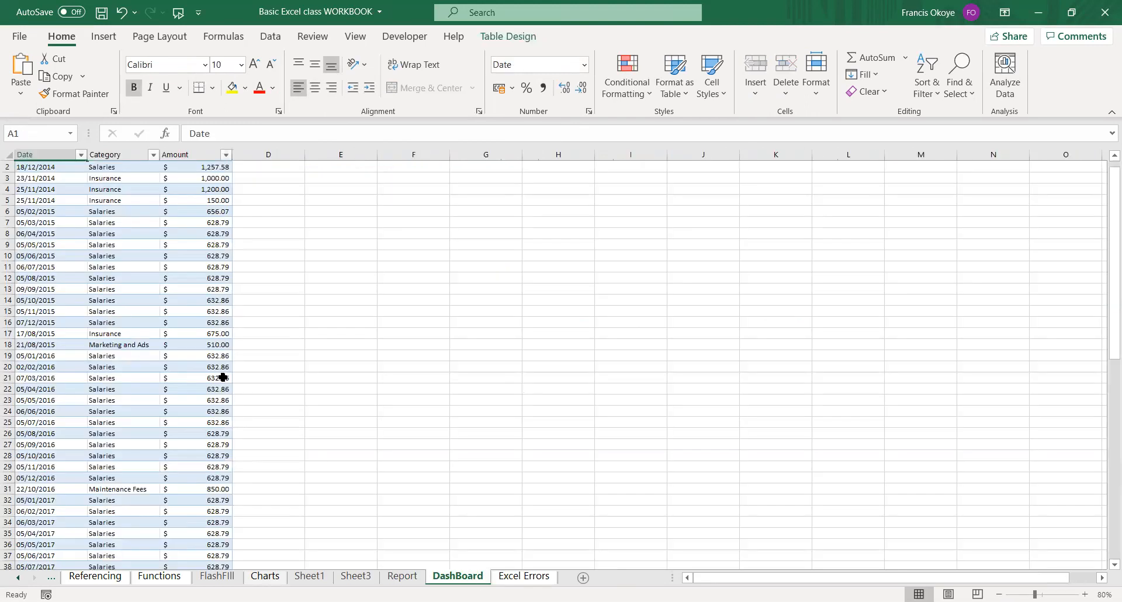
{"action": "left_click", "coordinate": [198, 167]}
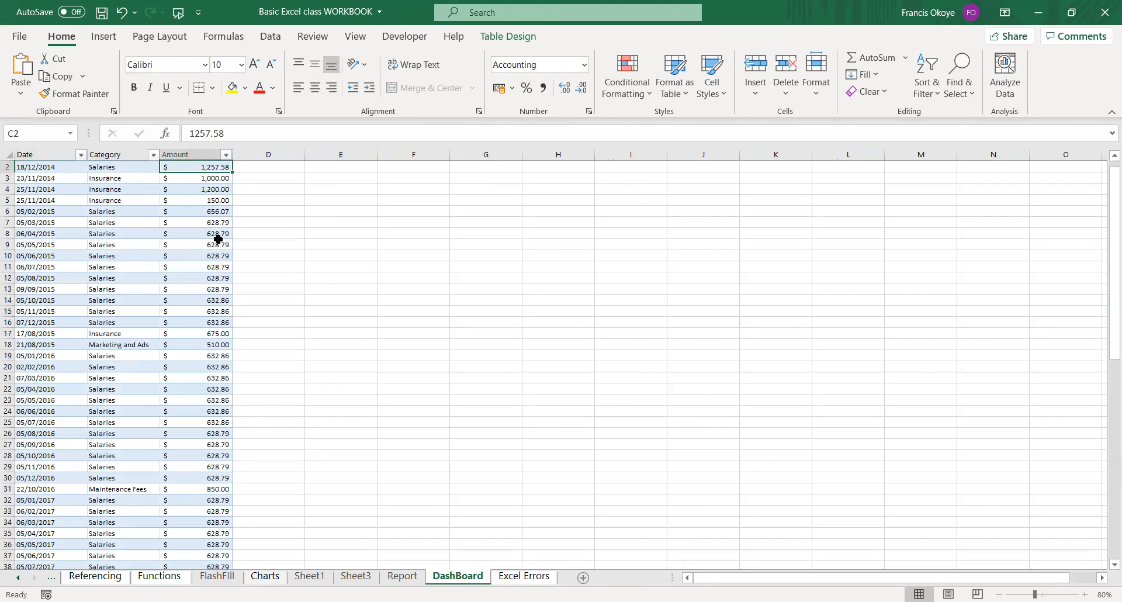
{"action": "type", "text": "0"}
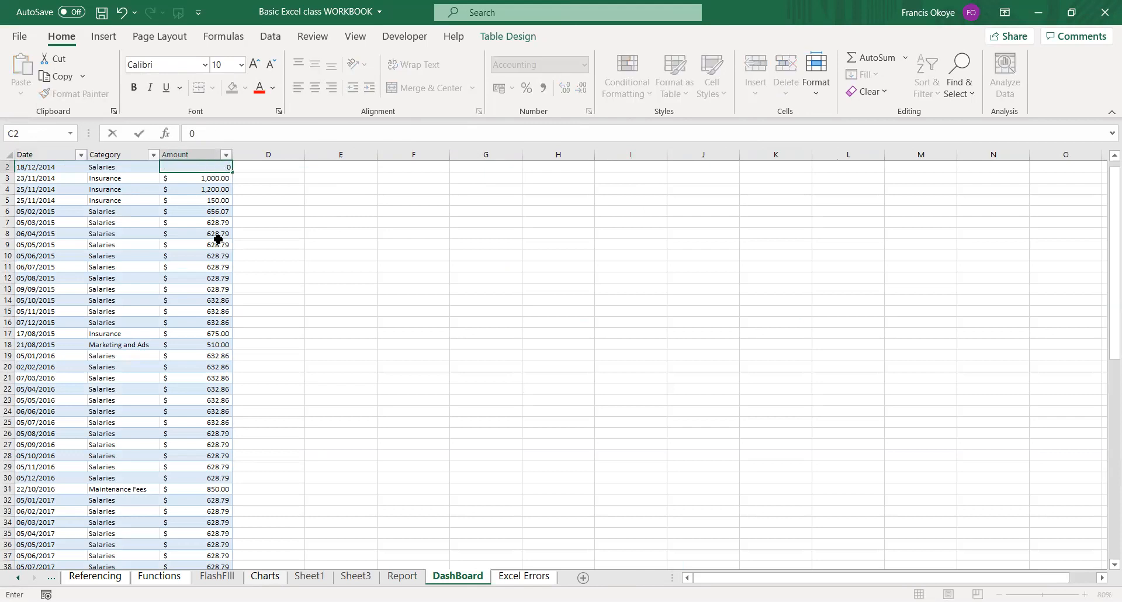
{"action": "key", "text": "Return"}
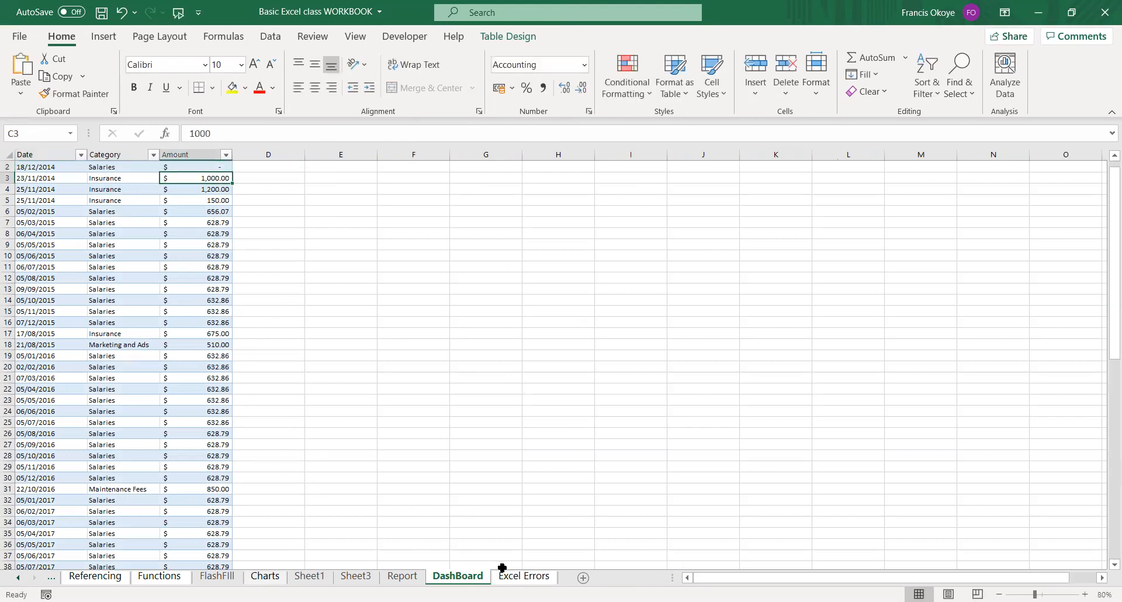
{"action": "left_click", "coordinate": [402, 577]}
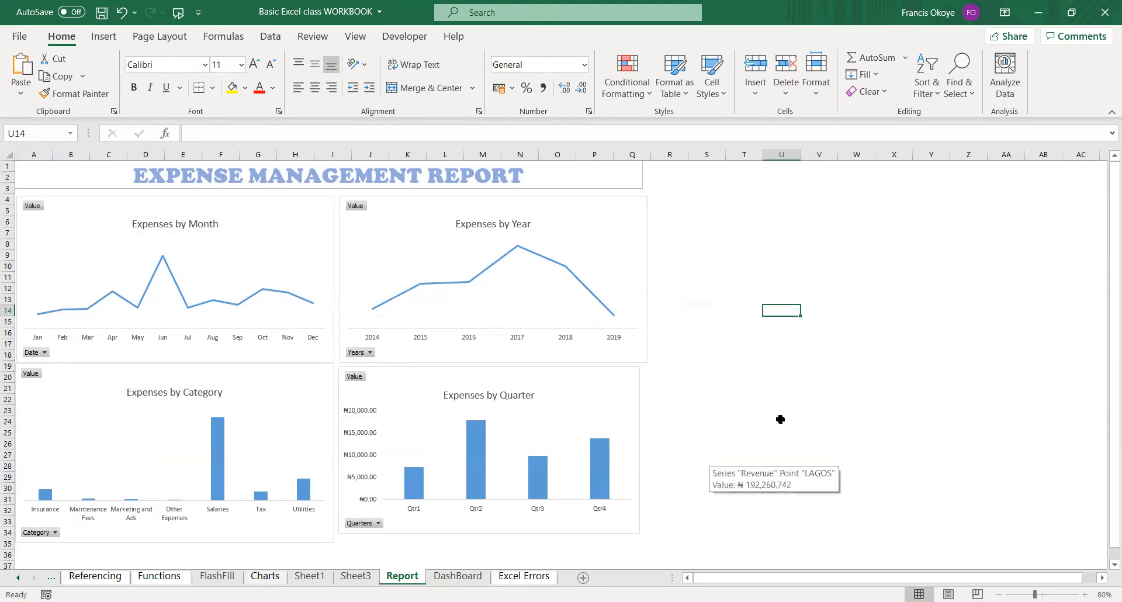
Undo the change to C2 on the DashBoard sheet and set that Amount to 0 again.
{"action": "key", "text": "ctrl+Page_Down"}
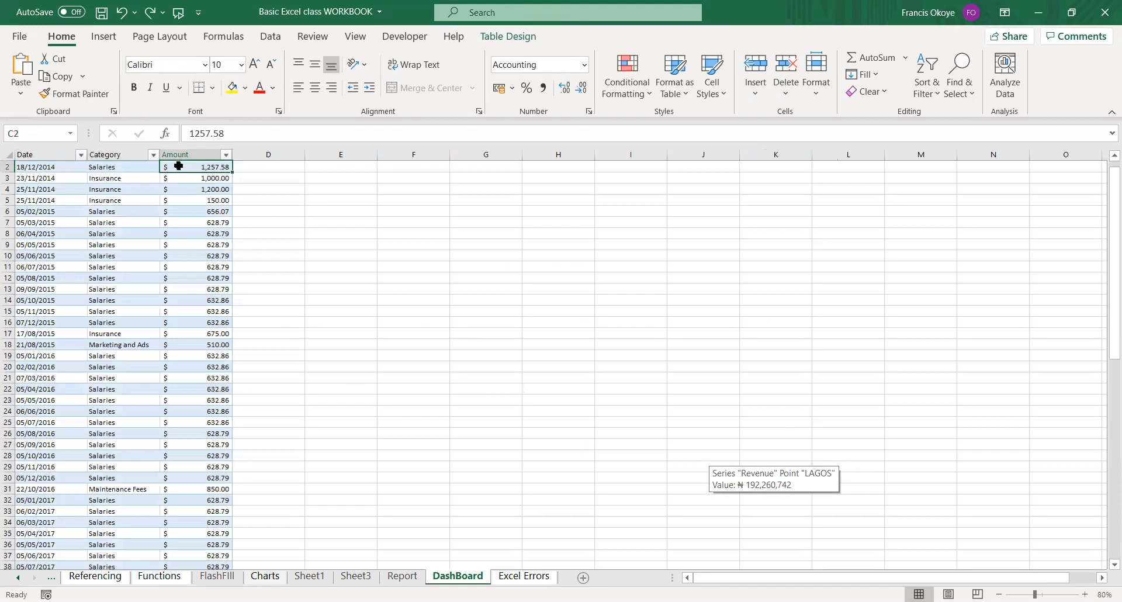
{"action": "key", "text": "BackSpace"}
{"action": "key", "text": "Return"}
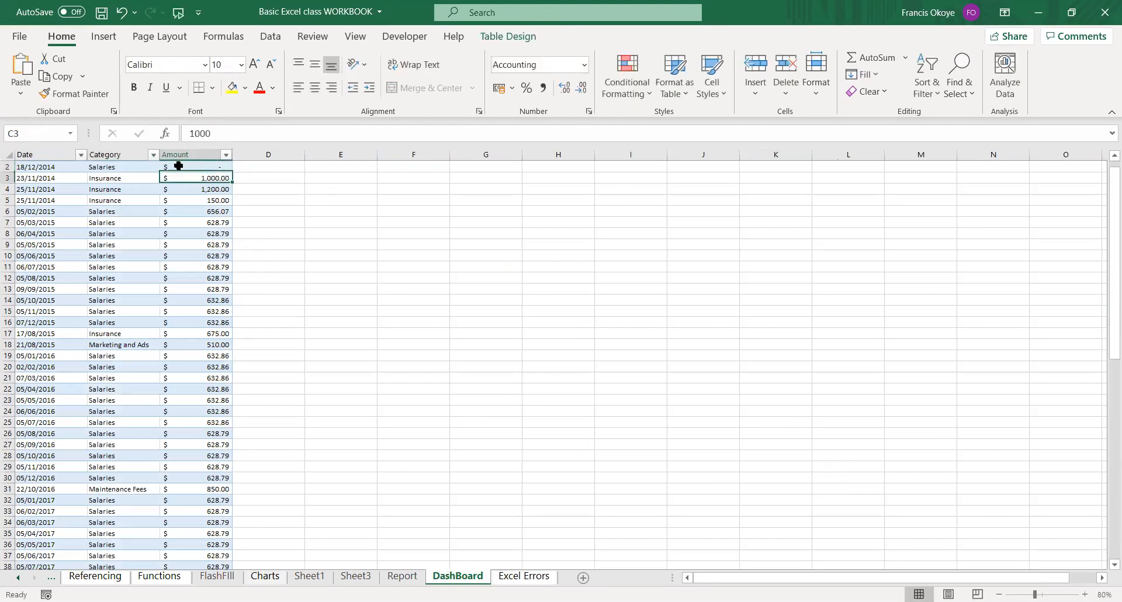
Undo the zero entered in C2 and clear the Amounts in C2:C5 on the DashBoard sheet.
{"action": "left_click", "coordinate": [403, 577]}
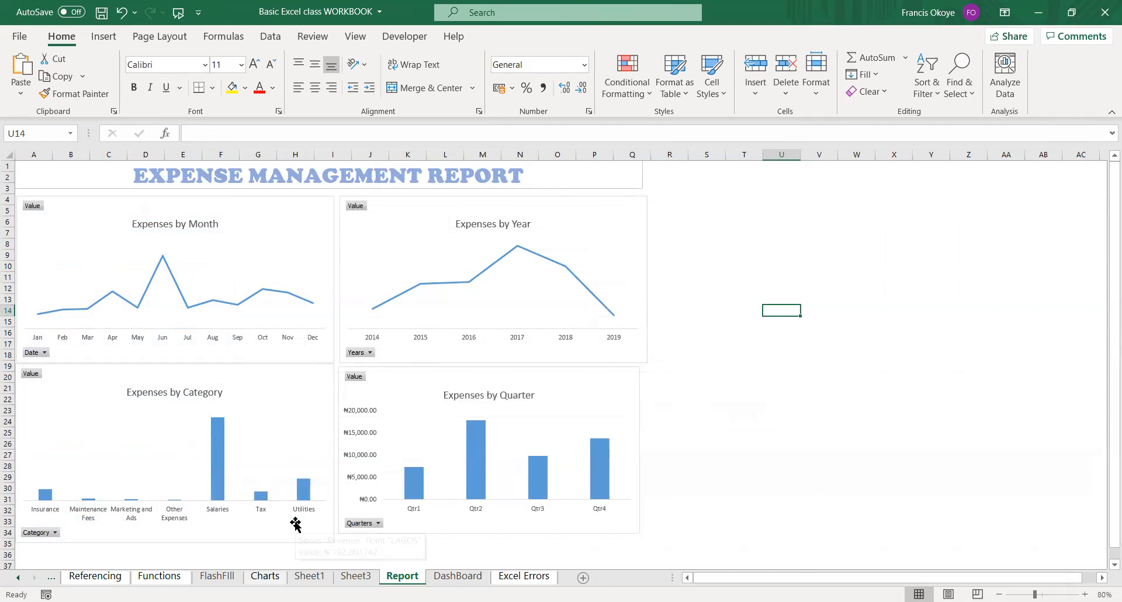
{"action": "key", "text": "ctrl+z"}
{"action": "left_click", "coordinate": [282, 243]}
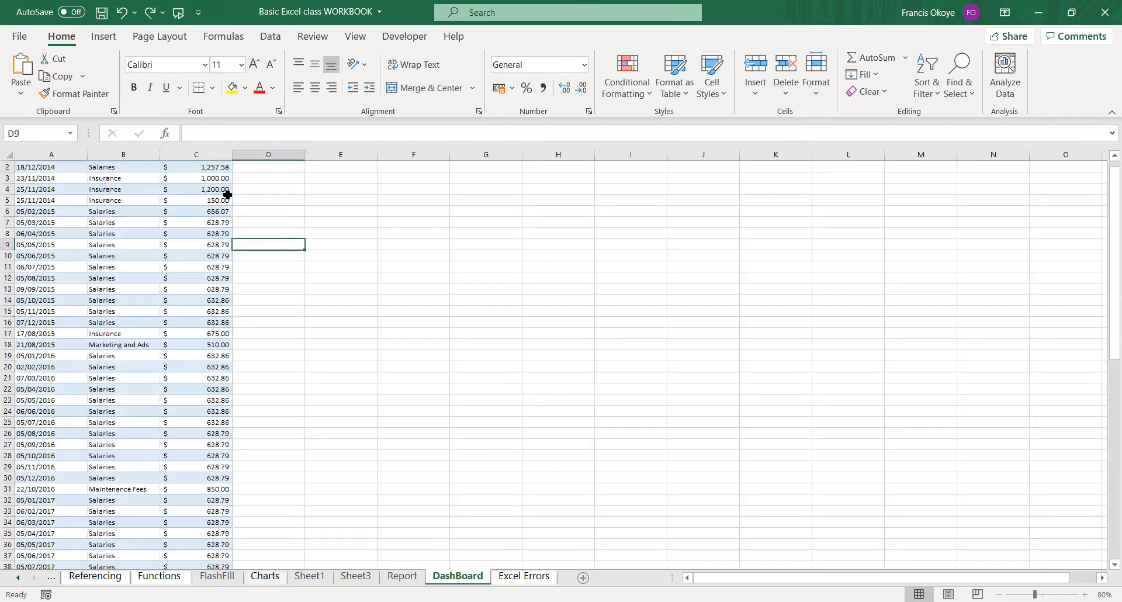
{"action": "left_click_drag", "start_coordinate": [214, 165], "coordinate": [215, 196]}
{"action": "key", "text": "Delete"}
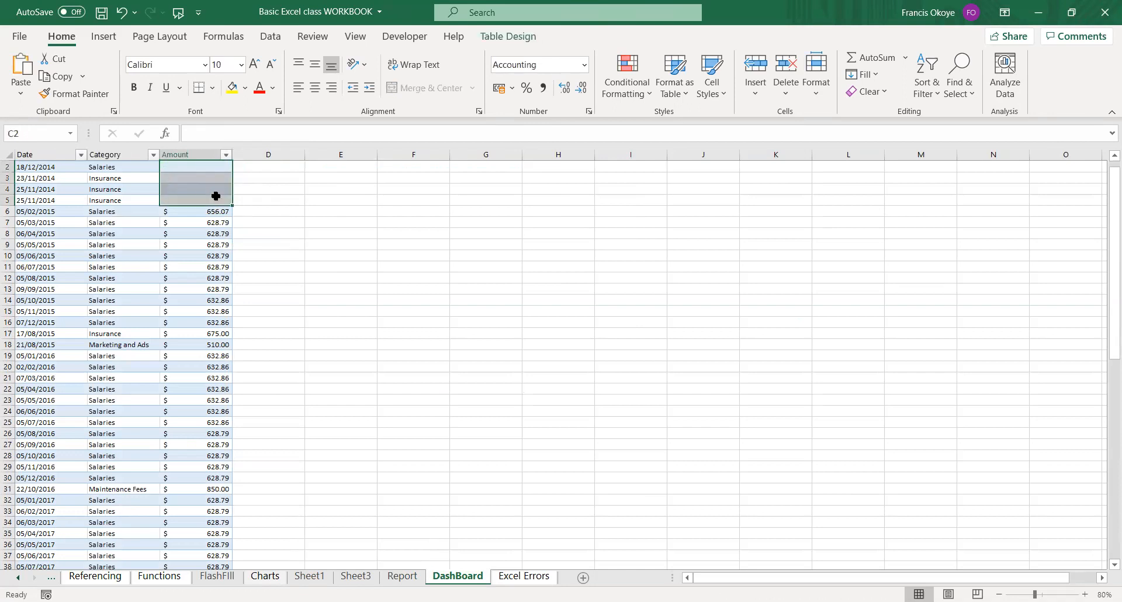
{"action": "left_click", "coordinate": [276, 238]}
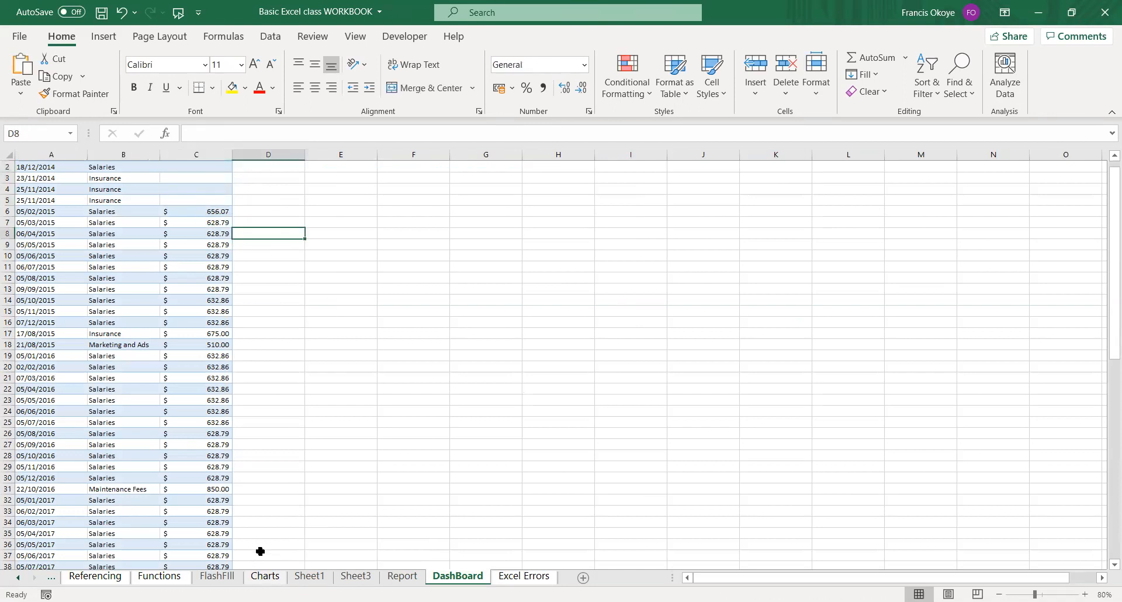
Check the four Expenses charts on the Report sheet against the cleared Amounts.
{"action": "left_click", "coordinate": [413, 577]}
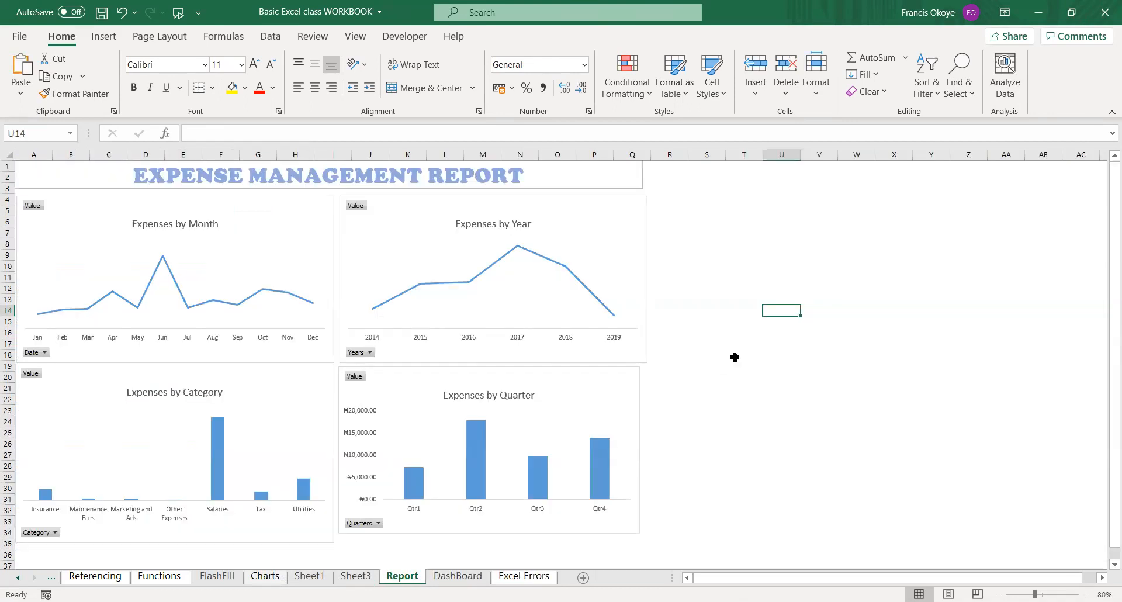
{"action": "left_click", "coordinate": [608, 218]}
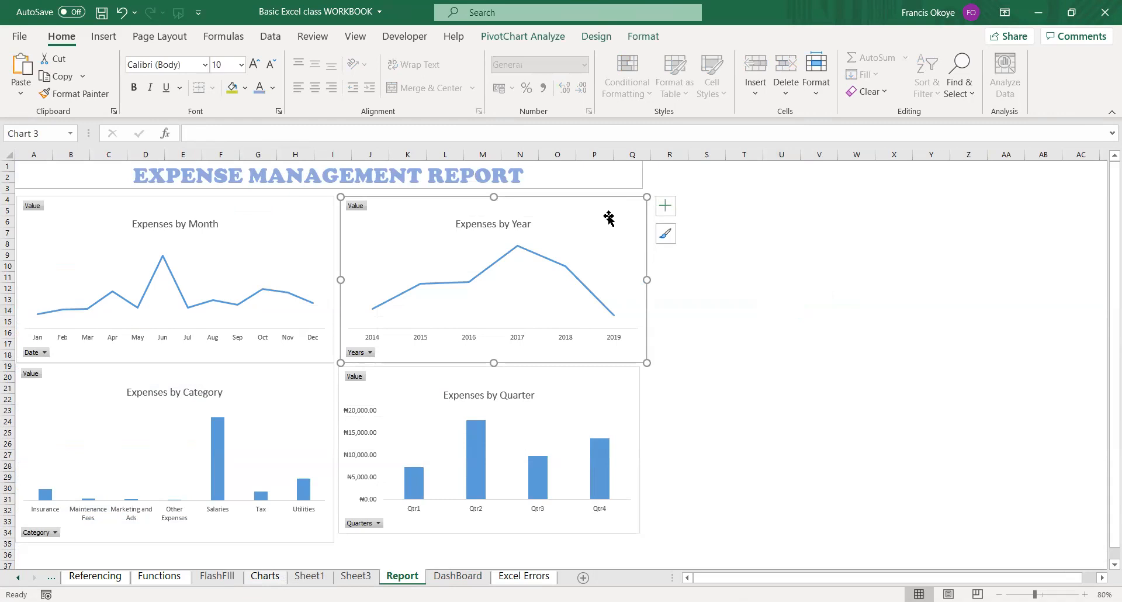
{"action": "left_click", "coordinate": [613, 415]}
{"action": "left_click", "coordinate": [724, 238]}
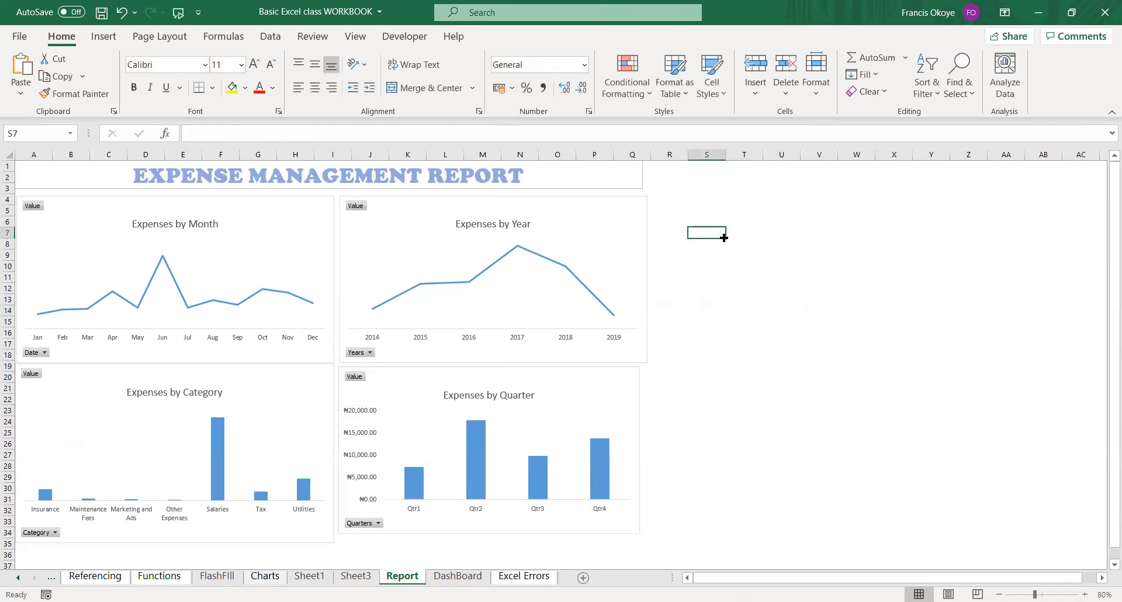
Refresh the Month PivotTable on Sheet3 and check the charts on the Report sheet again.
{"action": "left_click", "coordinate": [355, 577]}
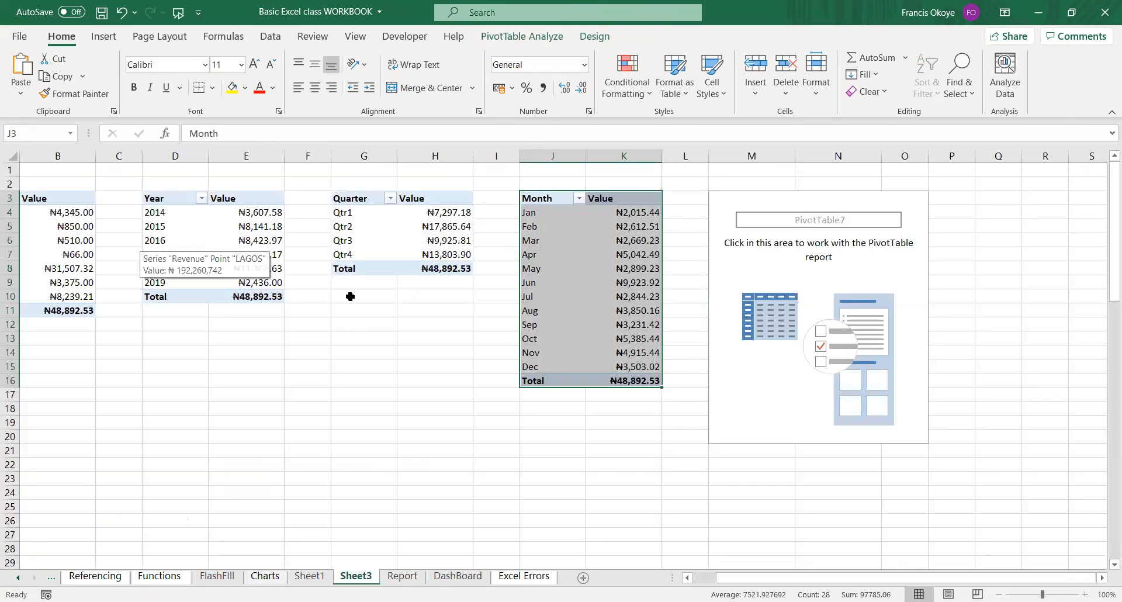
{"action": "left_click", "coordinate": [585, 227]}
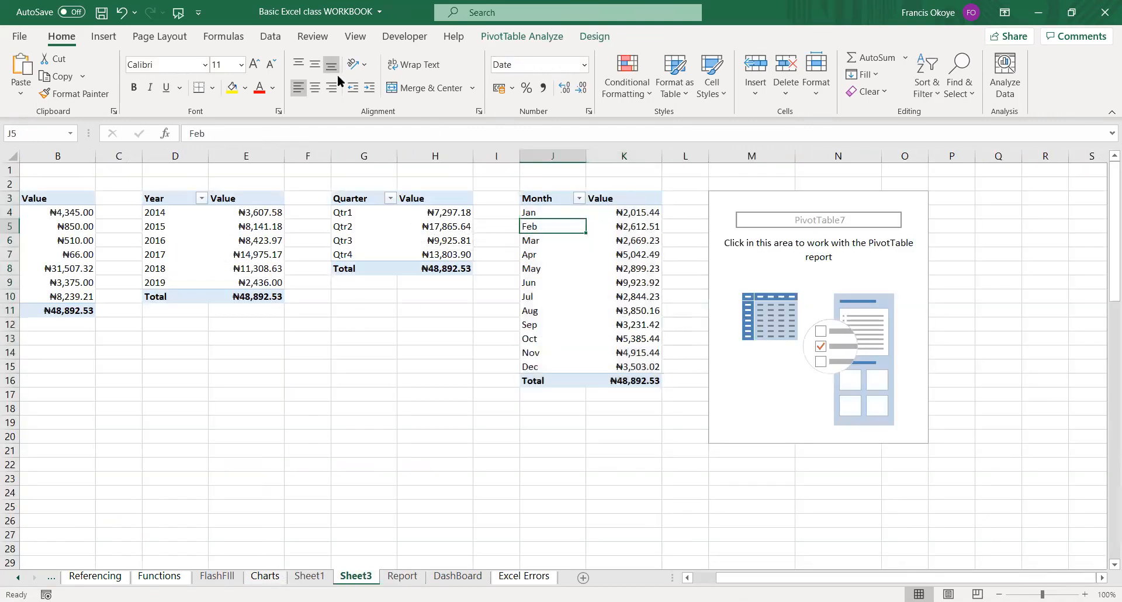
{"action": "left_click", "coordinate": [504, 36]}
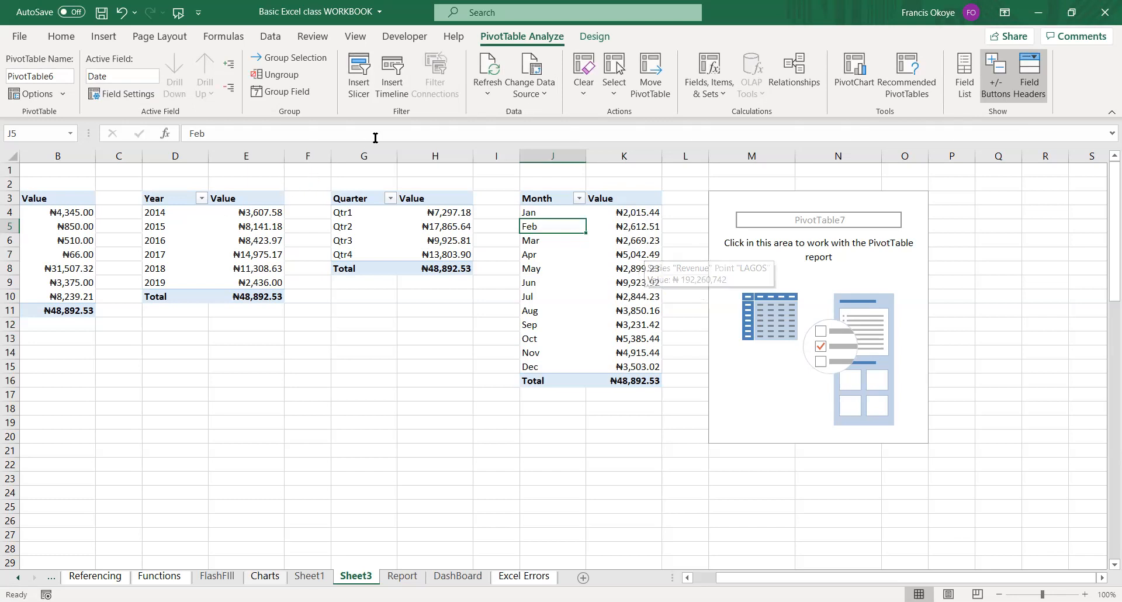
{"action": "left_click", "coordinate": [492, 76]}
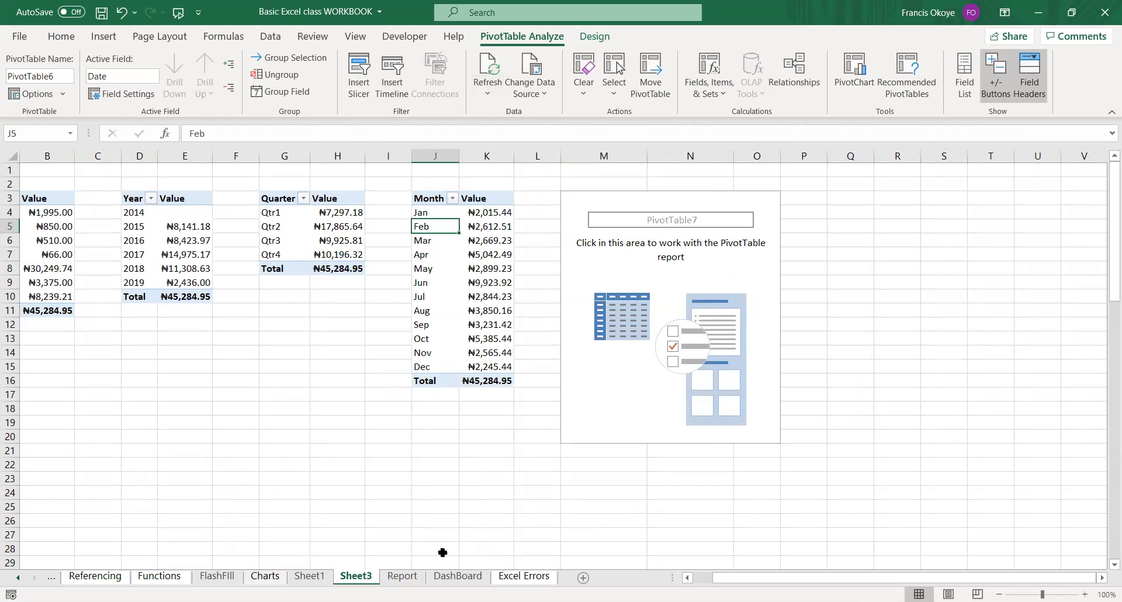
{"action": "left_click", "coordinate": [396, 578]}
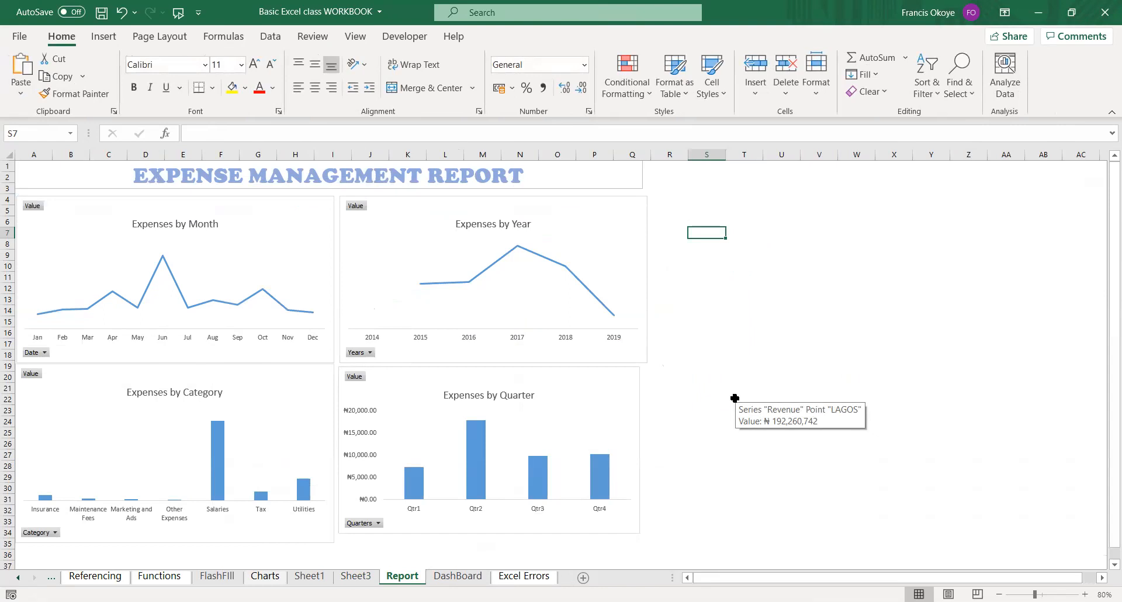
{"action": "left_click", "coordinate": [626, 213]}
{"action": "left_click", "coordinate": [787, 244]}
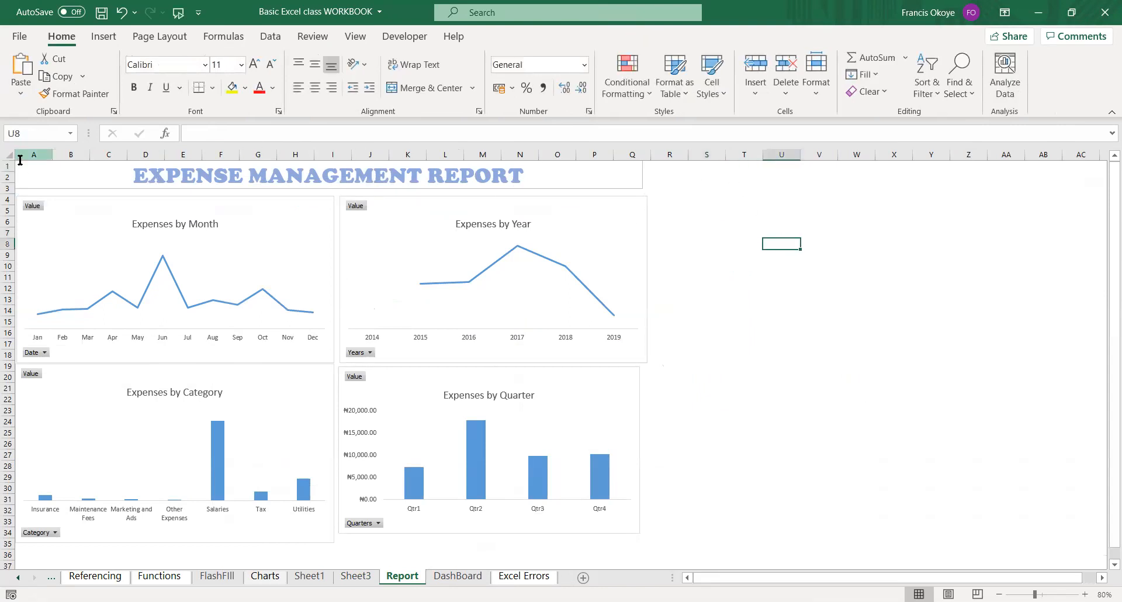
Fill all cells of the Report sheet with the black theme color.
{"action": "left_click", "coordinate": [28, 167]}
{"action": "left_click", "coordinate": [7, 157]}
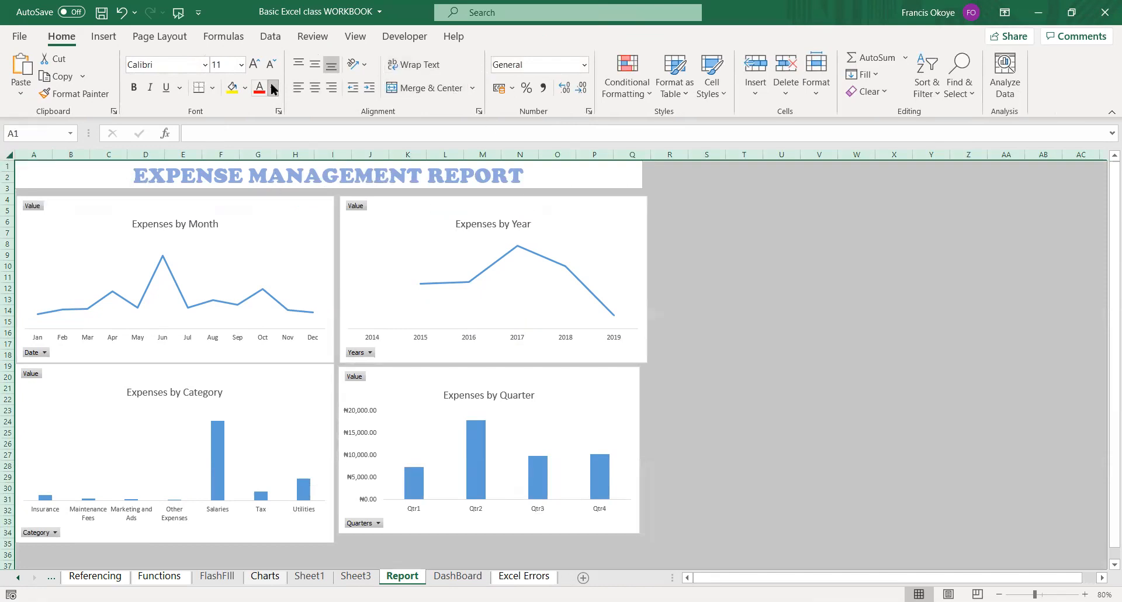
{"action": "left_click", "coordinate": [245, 89]}
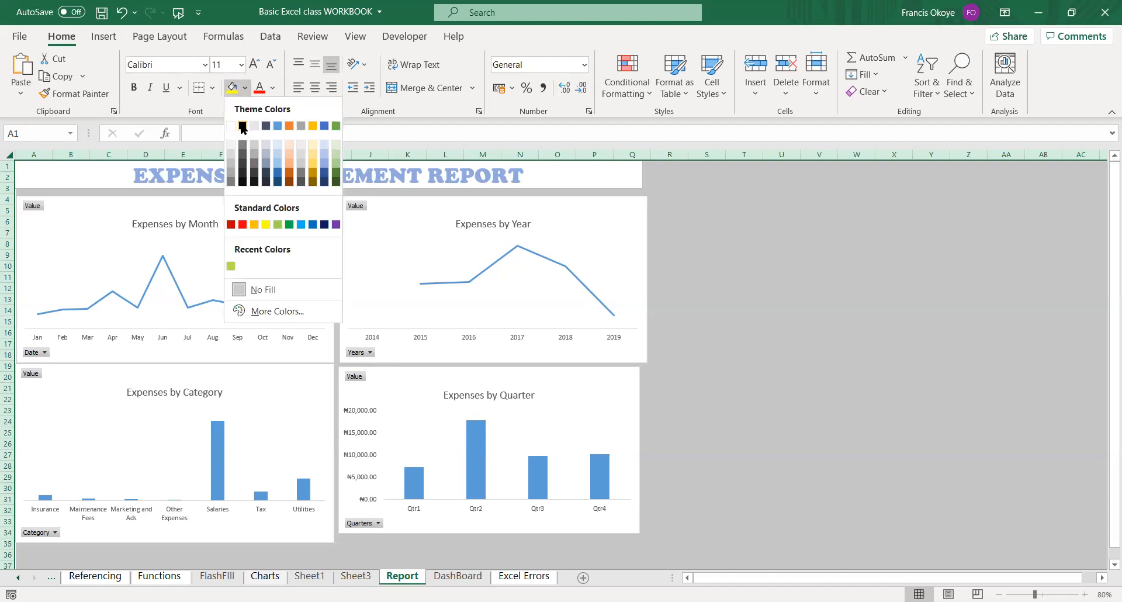
{"action": "left_click", "coordinate": [242, 126]}
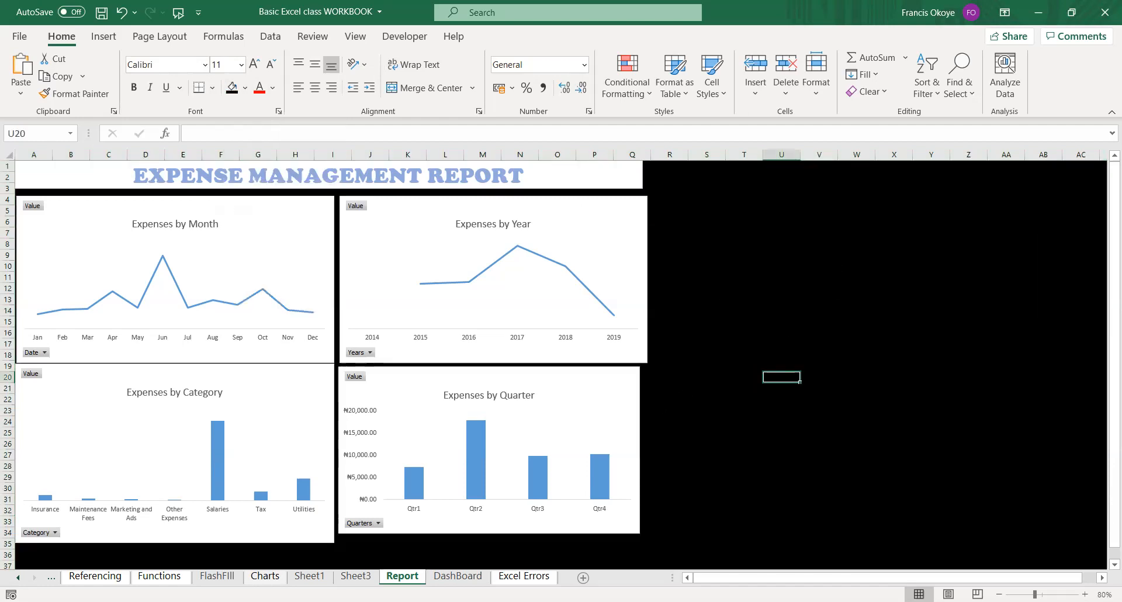
Enlarge the Expenses by Quarter chart slightly in width and height and delete its vertical axis.
{"action": "left_click", "coordinate": [632, 405]}
{"action": "left_click_drag", "start_coordinate": [639, 451], "coordinate": [650, 450]}
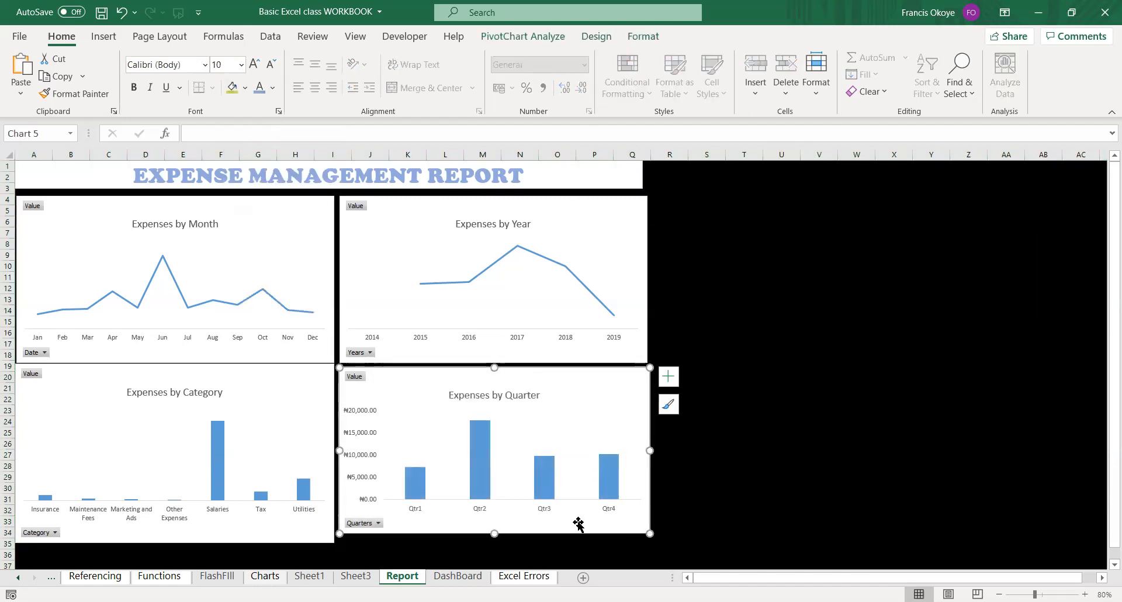
{"action": "left_click_drag", "start_coordinate": [495, 533], "coordinate": [495, 539]}
{"action": "left_click", "coordinate": [363, 422]}
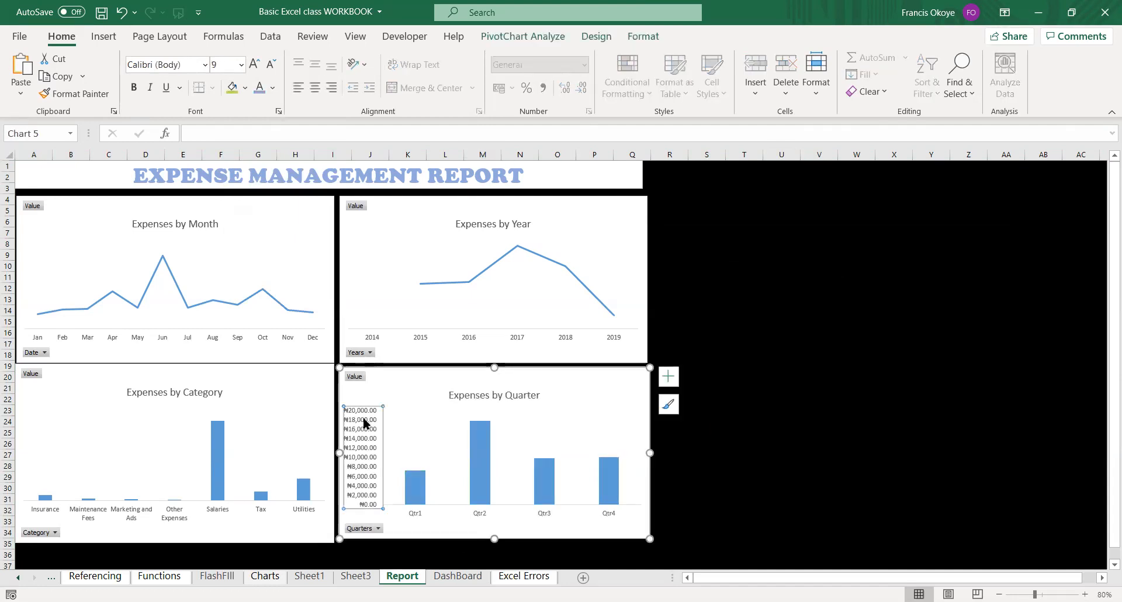
{"action": "key", "text": "Delete"}
{"action": "left_click", "coordinate": [706, 299]}
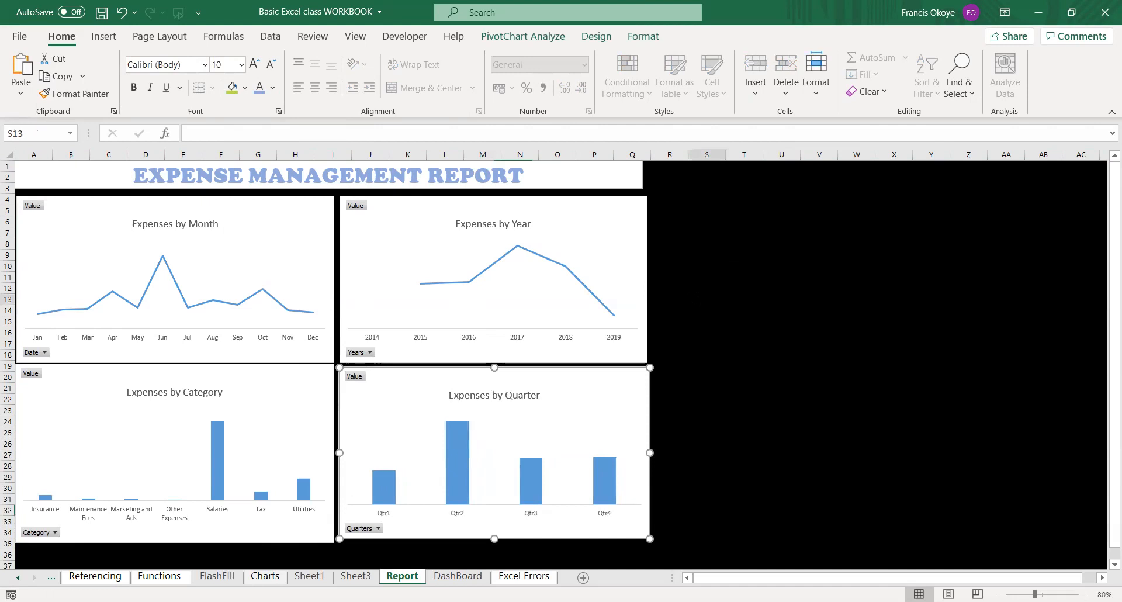
{"action": "left_click", "coordinate": [644, 201]}
{"action": "key", "text": "Escape"}
Apply the dark gray gradient chart style to the Expenses by Month chart and delete its gridlines.
{"action": "left_click", "coordinate": [280, 214]}
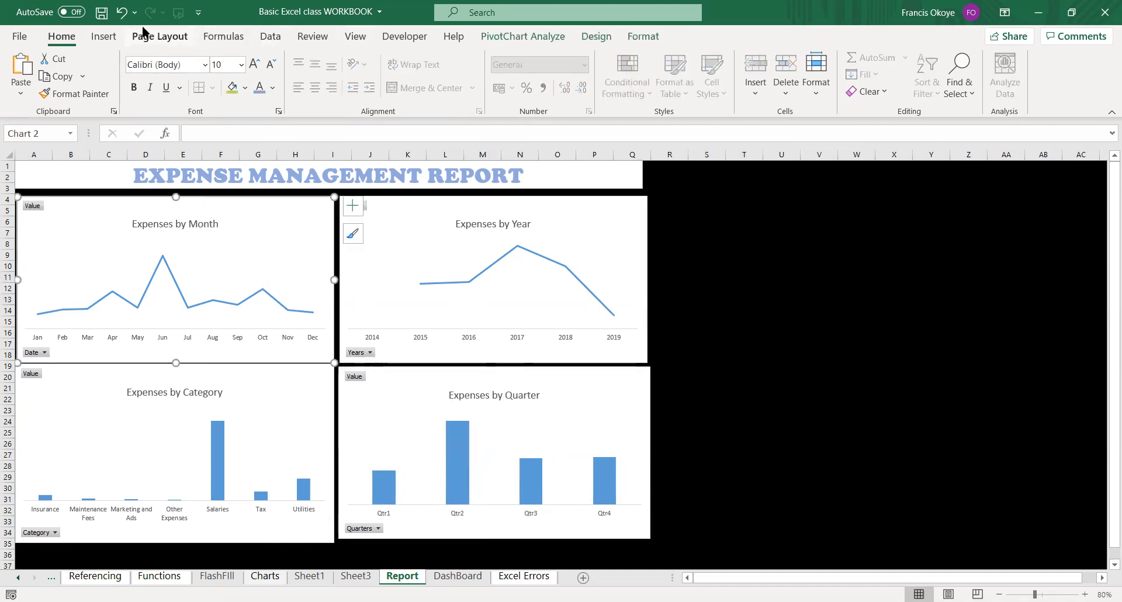
{"action": "left_click", "coordinate": [103, 36]}
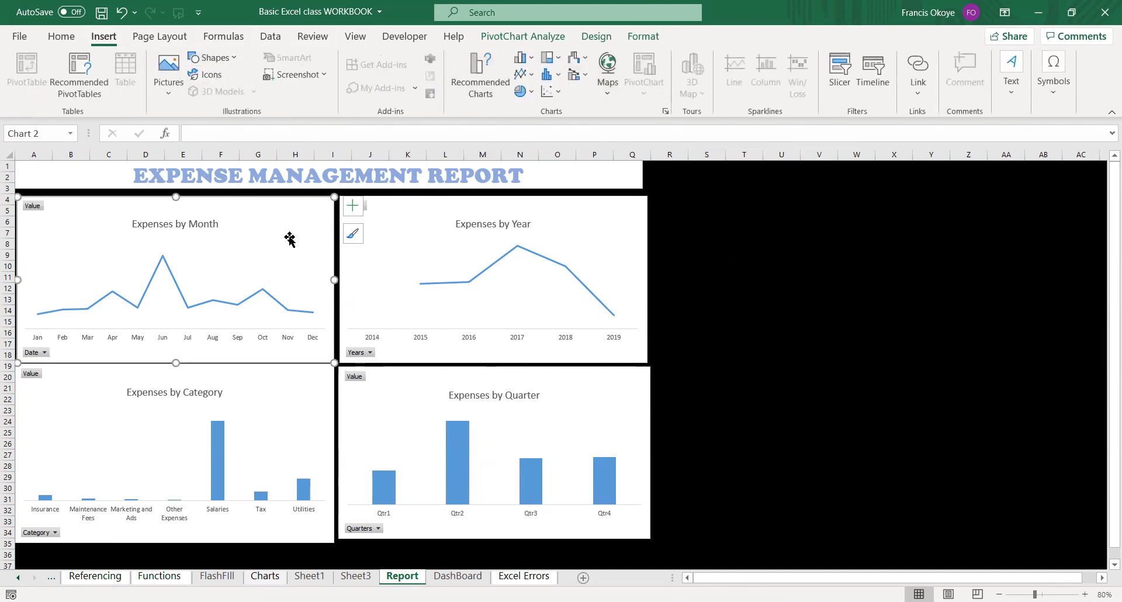
{"action": "left_click", "coordinate": [597, 36]}
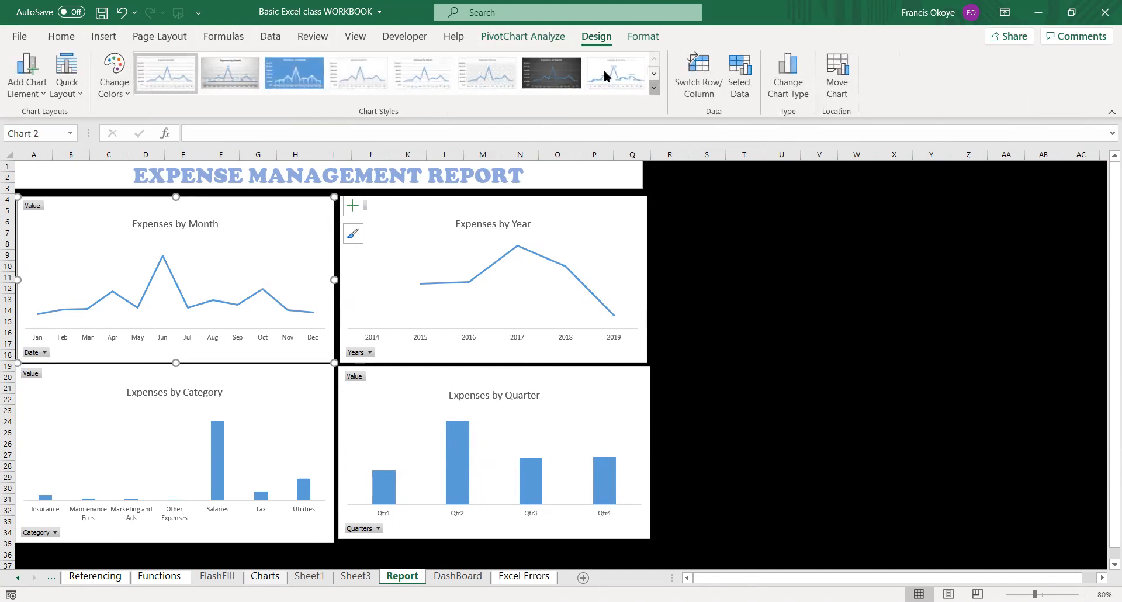
{"action": "left_click", "coordinate": [654, 87]}
{"action": "left_click", "coordinate": [552, 72]}
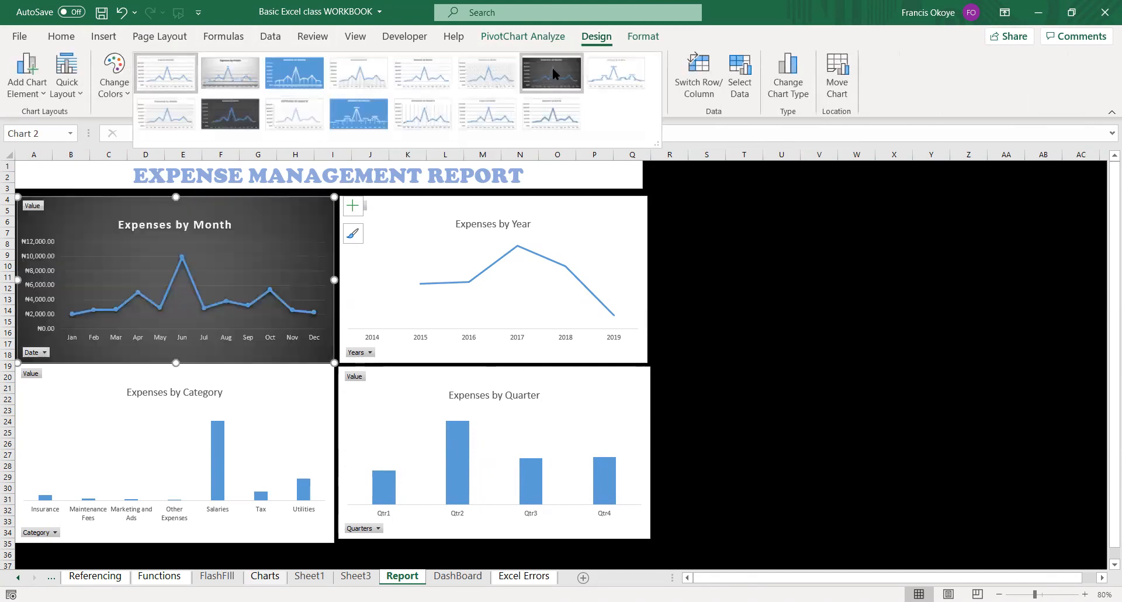
{"action": "left_click", "coordinate": [233, 261]}
{"action": "left_click", "coordinate": [224, 257]}
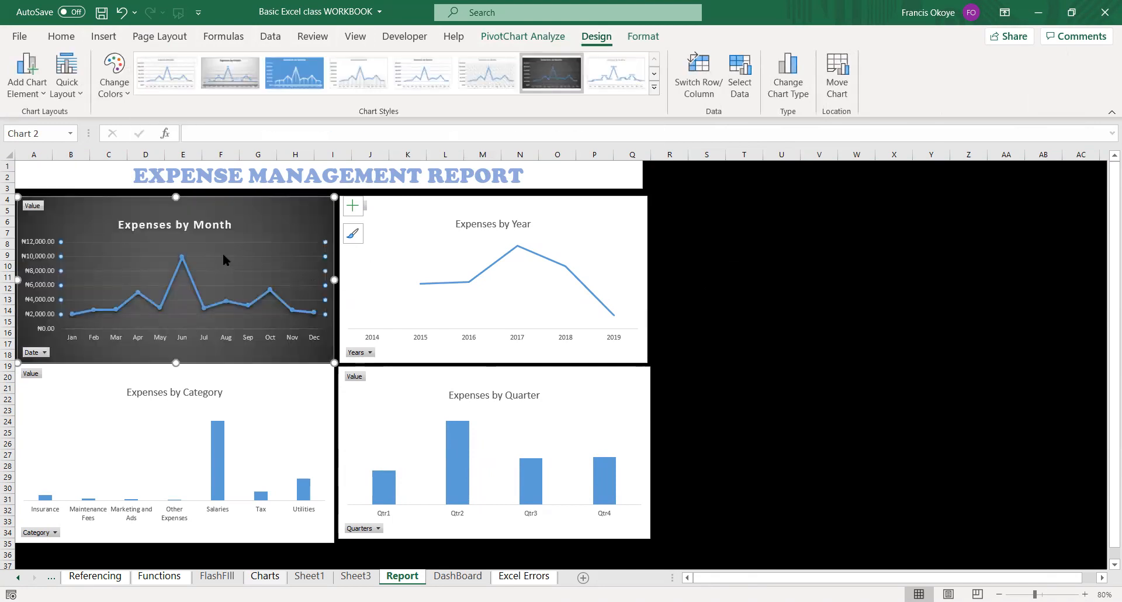
{"action": "key", "text": "Delete"}
{"action": "left_click", "coordinate": [80, 93]}
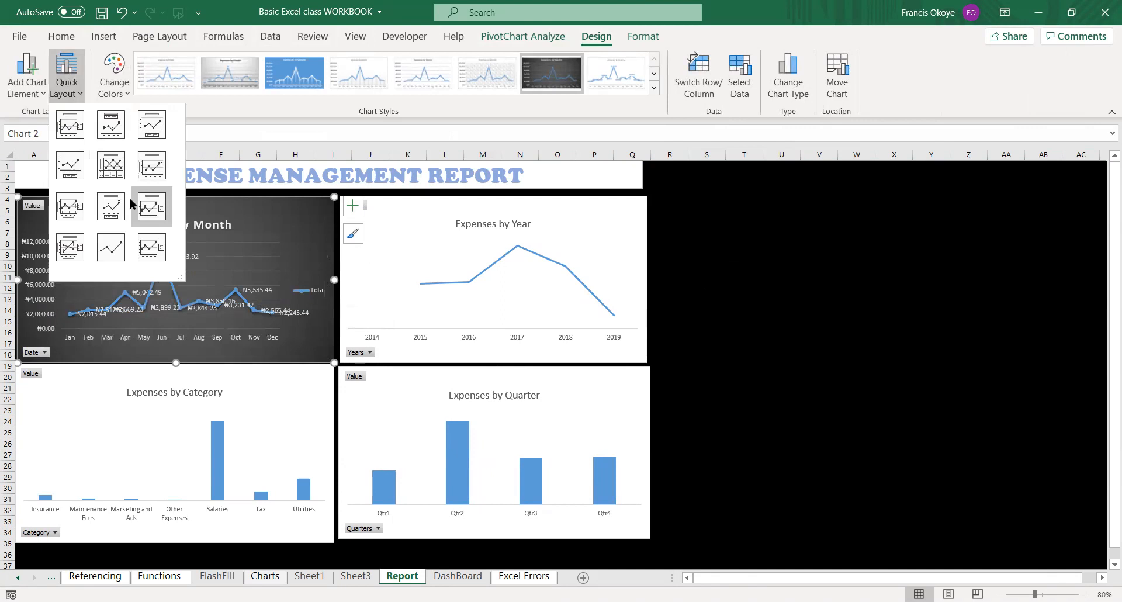
{"action": "left_click", "coordinate": [528, 250]}
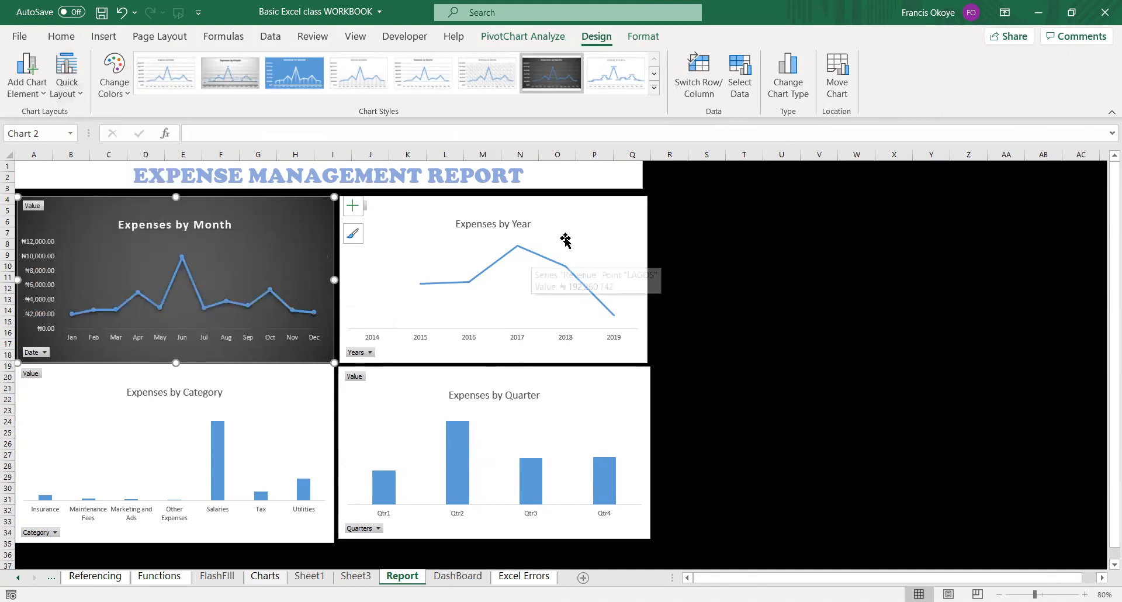
Apply the same dark gray gradient chart style to the Expenses by Year chart and delete its gridlines.
{"action": "left_click", "coordinate": [589, 225]}
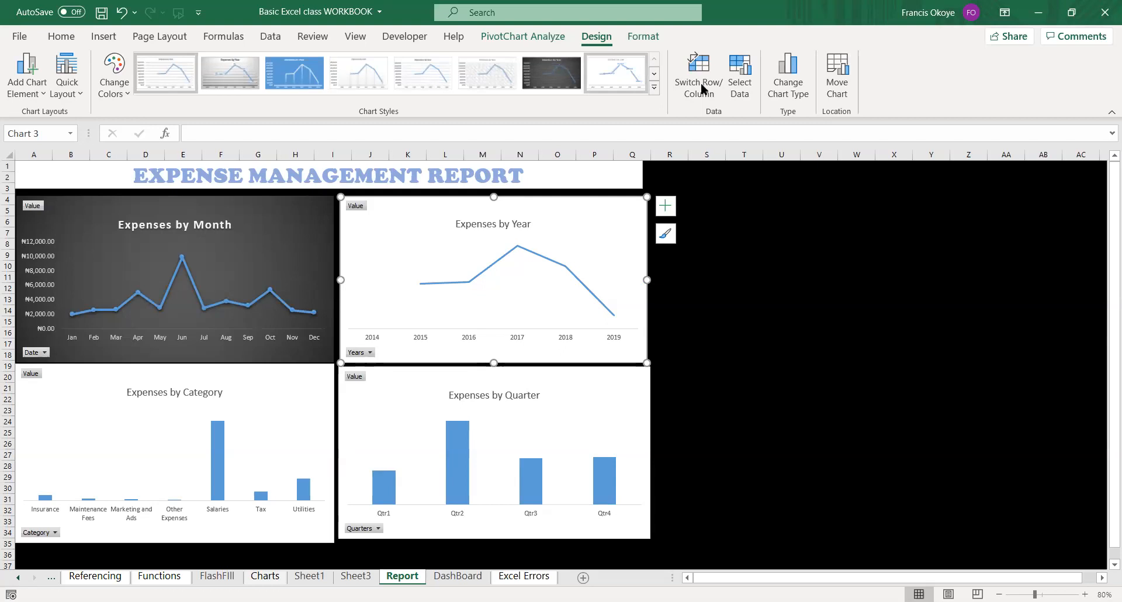
{"action": "left_click", "coordinate": [543, 73]}
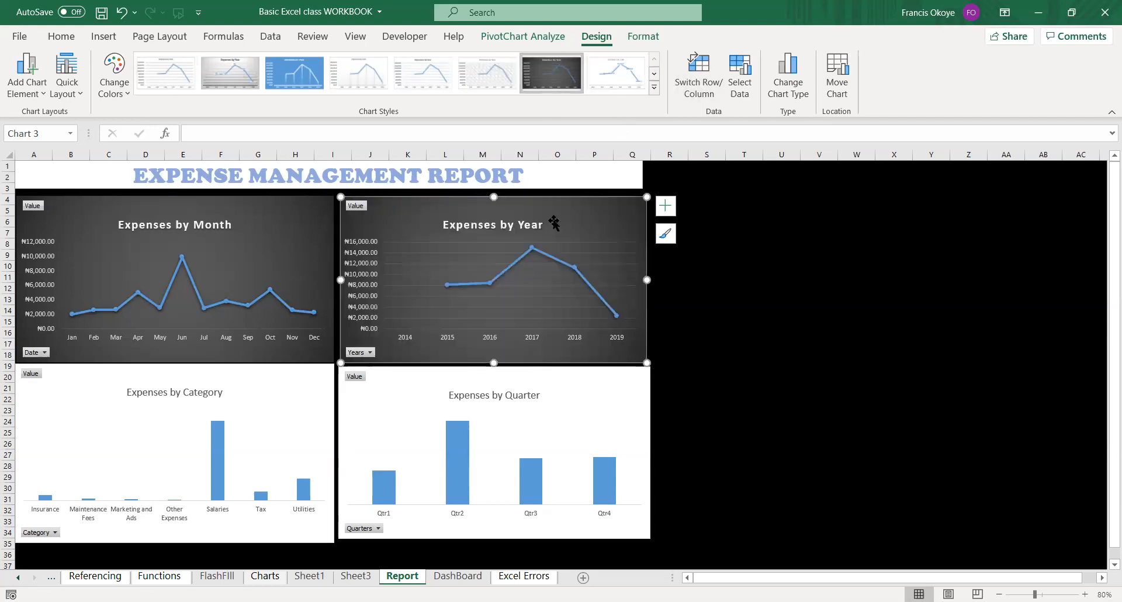
{"action": "left_click", "coordinate": [566, 242]}
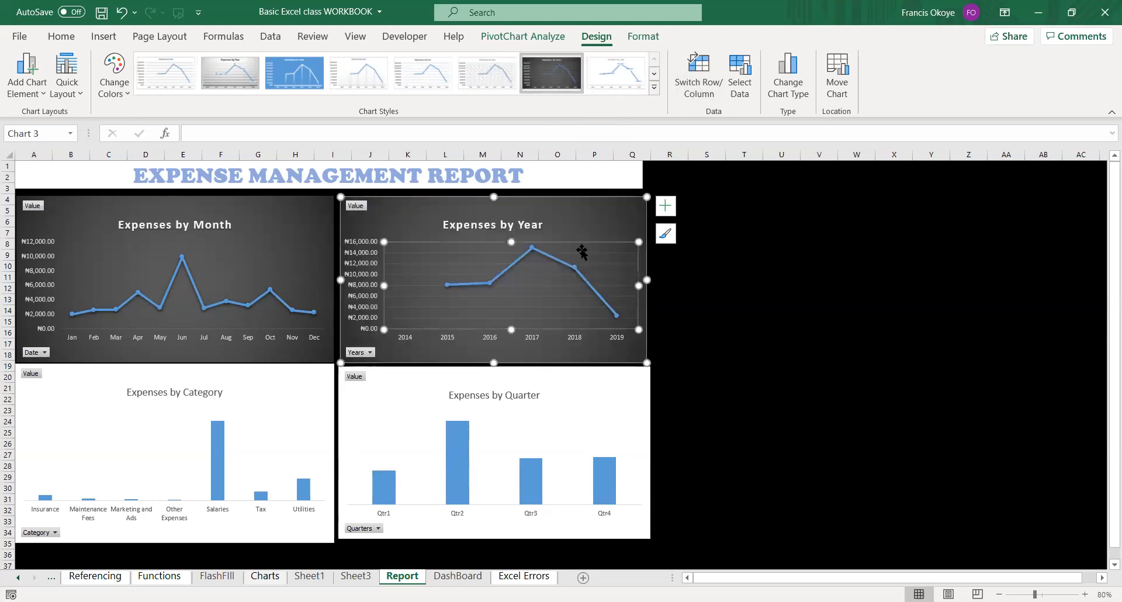
{"action": "left_click", "coordinate": [586, 252]}
{"action": "key", "text": "Delete"}
Apply the dark chart style with outlined columns to the Expenses by Category chart and delete its gridlines.
{"action": "left_click", "coordinate": [282, 415]}
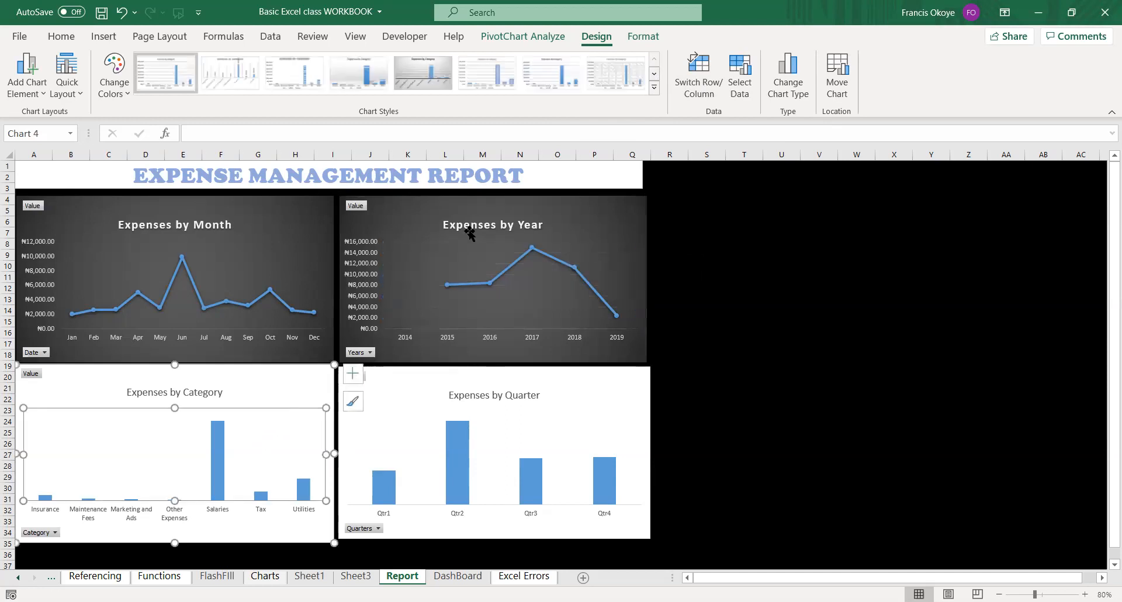
{"action": "left_click", "coordinate": [657, 91]}
{"action": "left_click", "coordinate": [430, 103]}
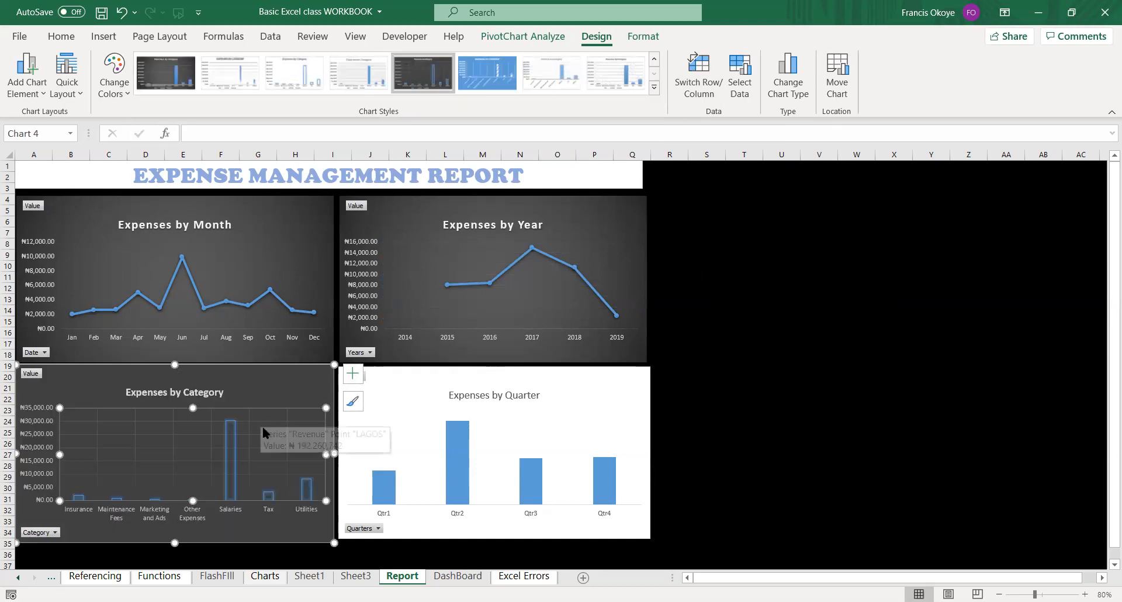
{"action": "double_click", "coordinate": [256, 420]}
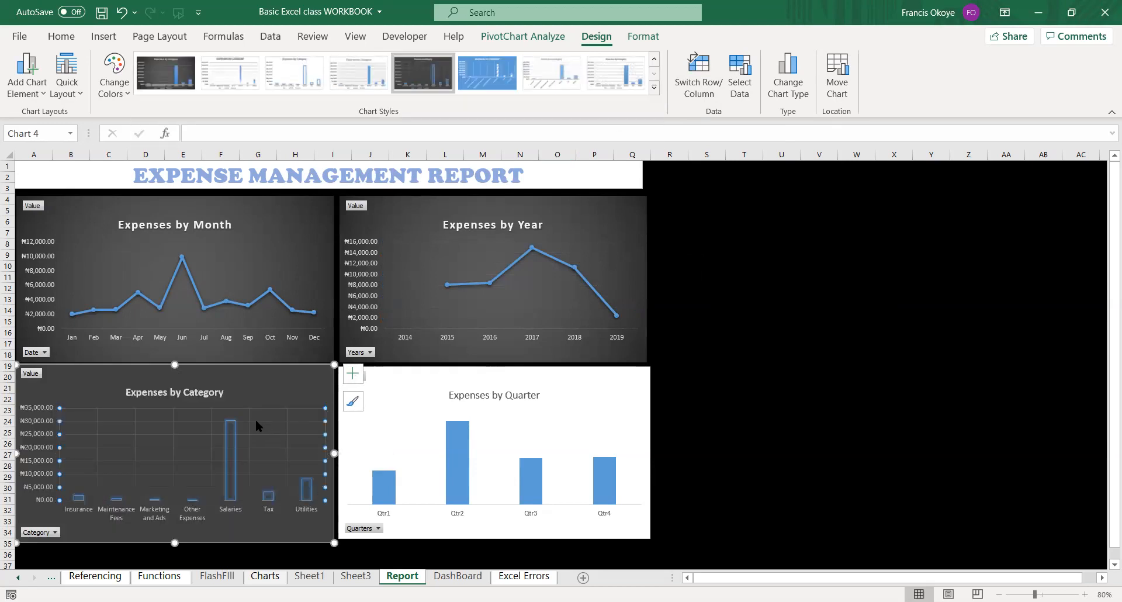
{"action": "key", "text": "Delete"}
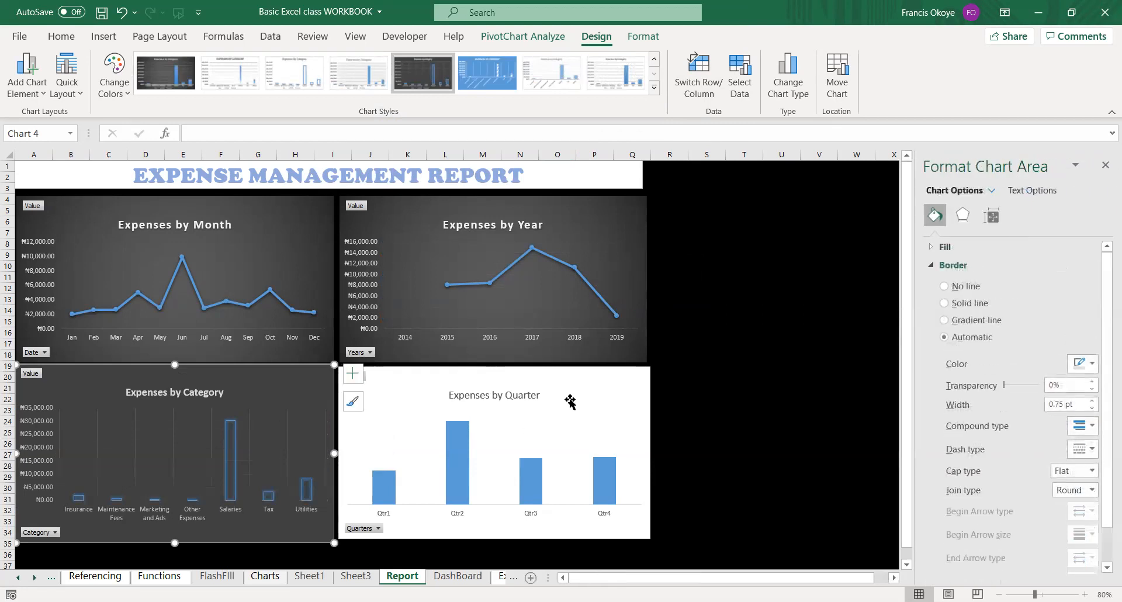
{"action": "left_click", "coordinate": [286, 429]}
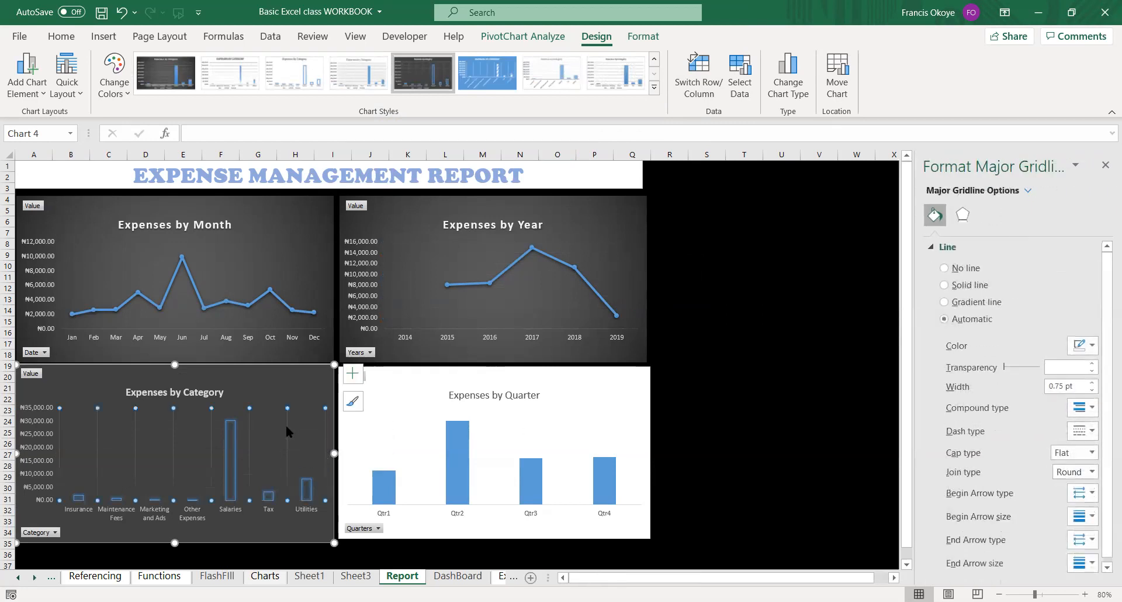
Apply the dark gray gradient chart style to the Expenses by Quarter chart and delete its gridlines.
{"action": "left_click", "coordinate": [594, 425]}
{"action": "left_click", "coordinate": [591, 394]}
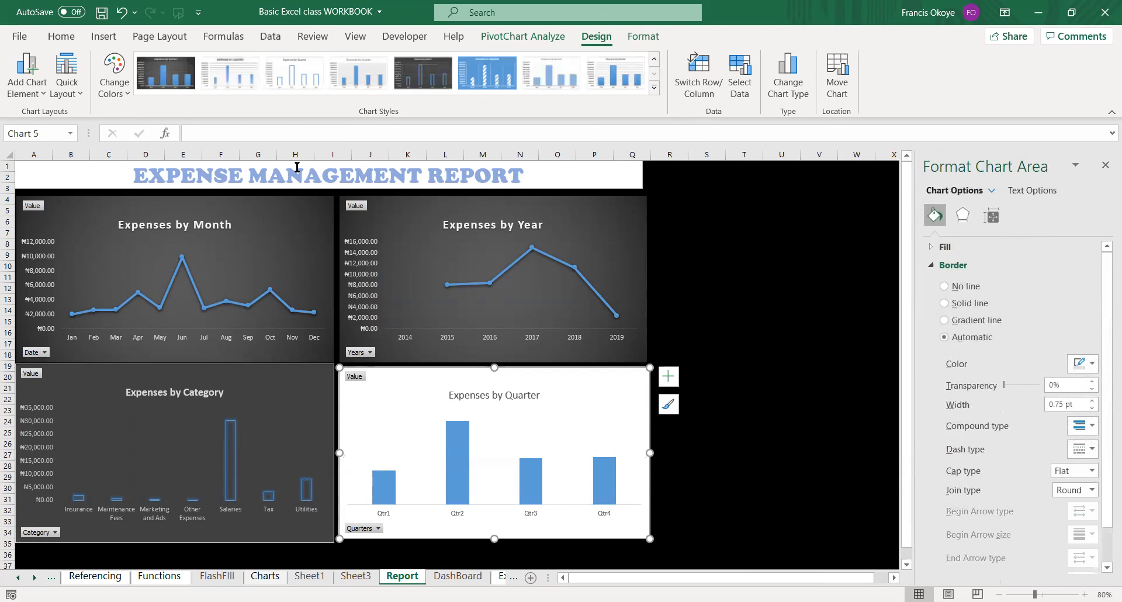
{"action": "left_click", "coordinate": [165, 73]}
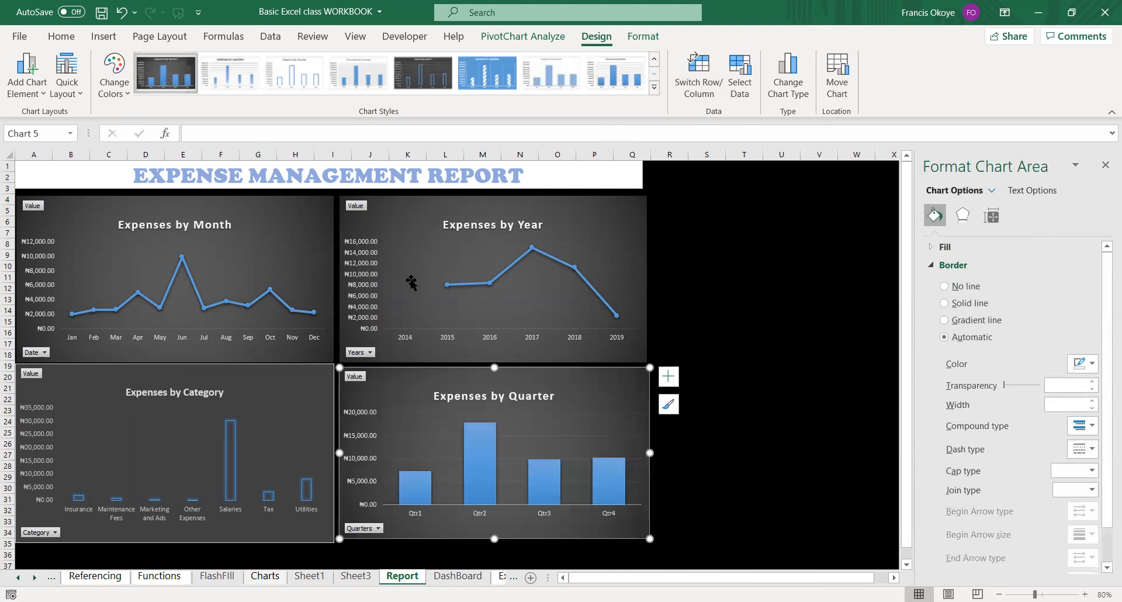
{"action": "left_click", "coordinate": [576, 416]}
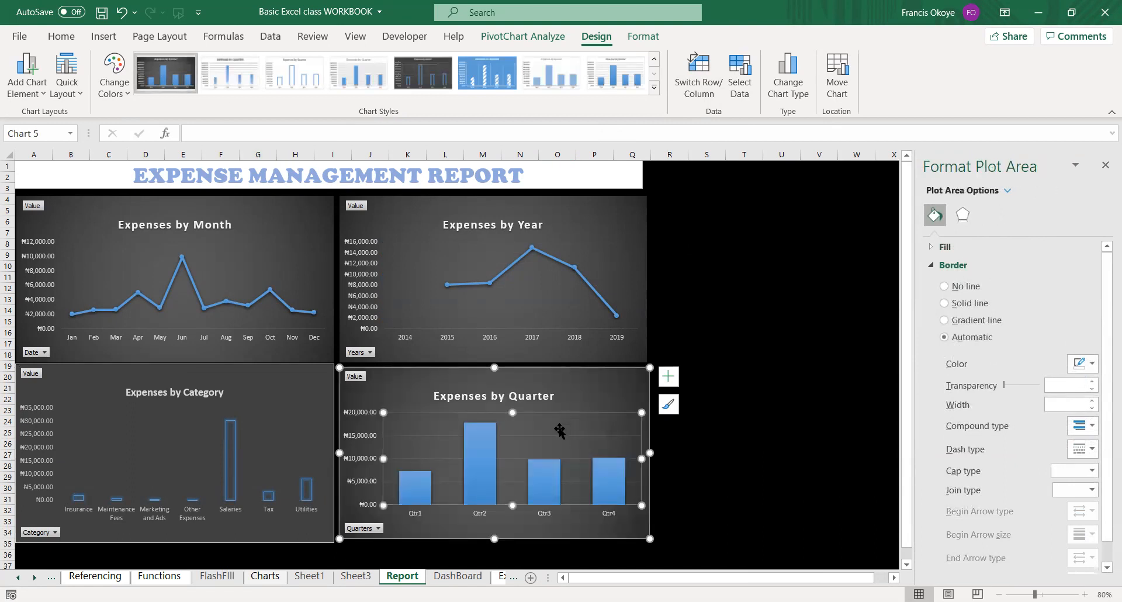
{"action": "left_click", "coordinate": [555, 435]}
{"action": "key", "text": "Delete"}
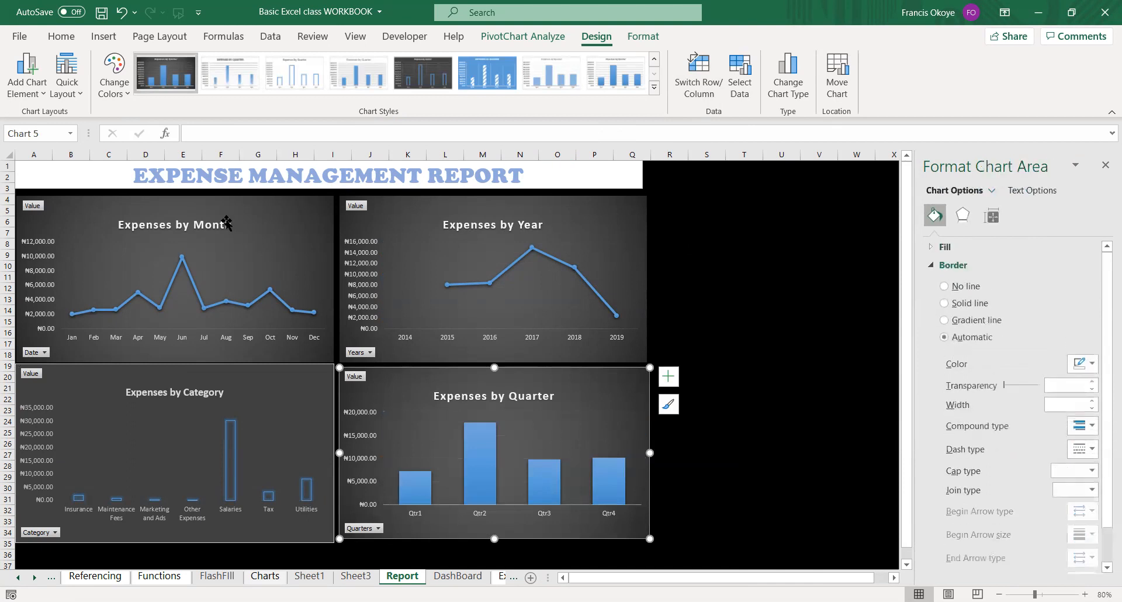
Recolor the Expenses by Month chart with the monochromatic gold palette and the Expenses by Year chart with the monochromatic green palette.
{"action": "left_click", "coordinate": [266, 275]}
{"action": "left_click", "coordinate": [266, 275]}
{"action": "left_click", "coordinate": [121, 92]}
{"action": "left_click", "coordinate": [171, 317]}
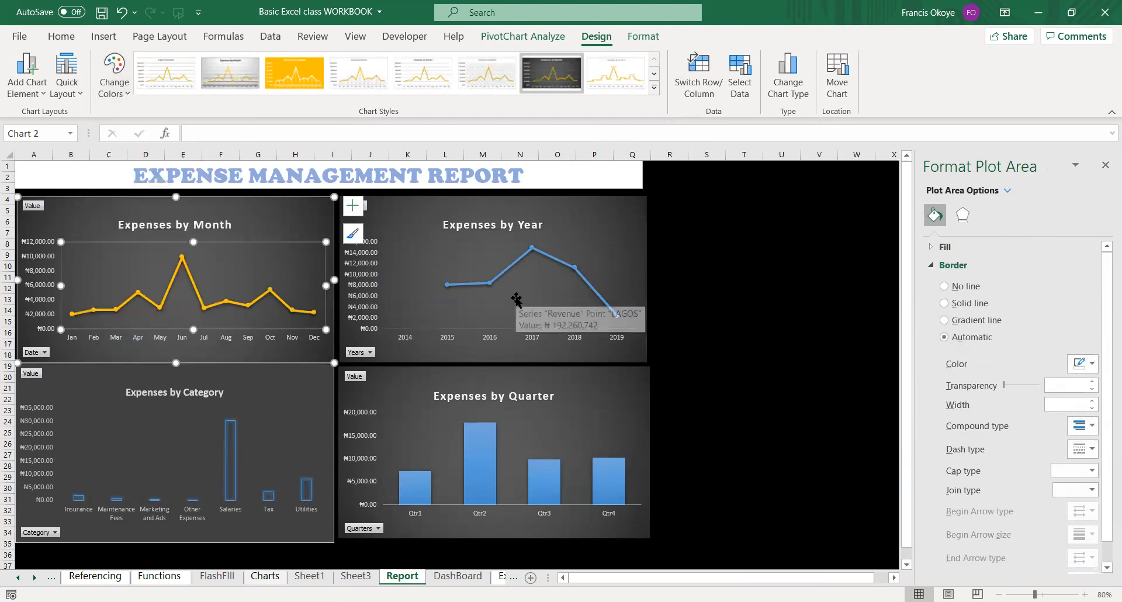
{"action": "left_click", "coordinate": [516, 300]}
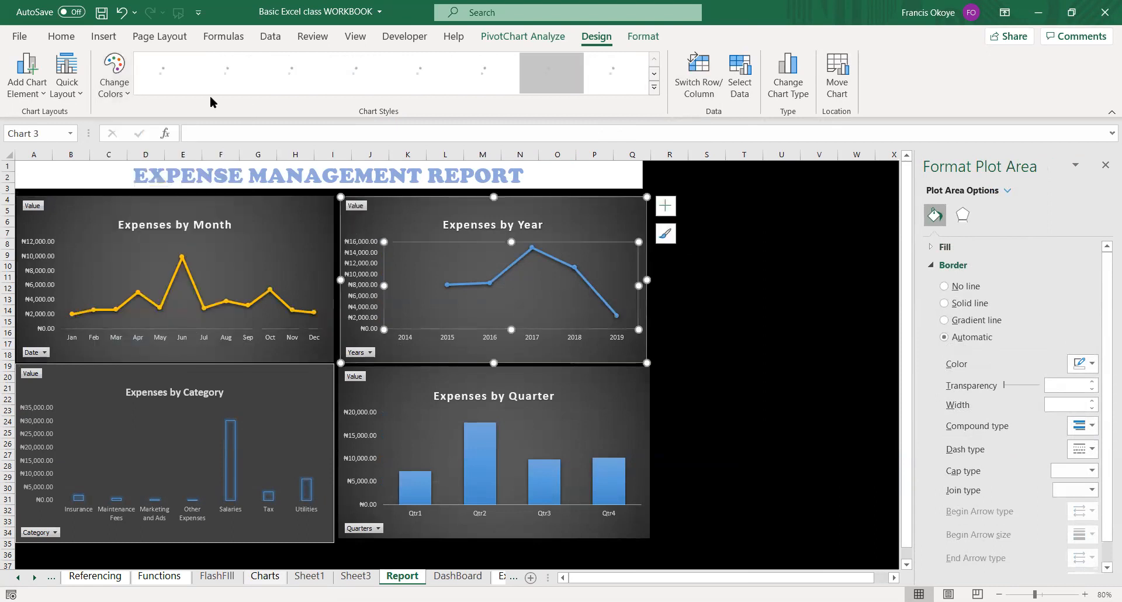
{"action": "left_click", "coordinate": [120, 99]}
{"action": "scroll", "coordinate": [210, 271], "scroll_direction": "down", "scroll_amount": 3}
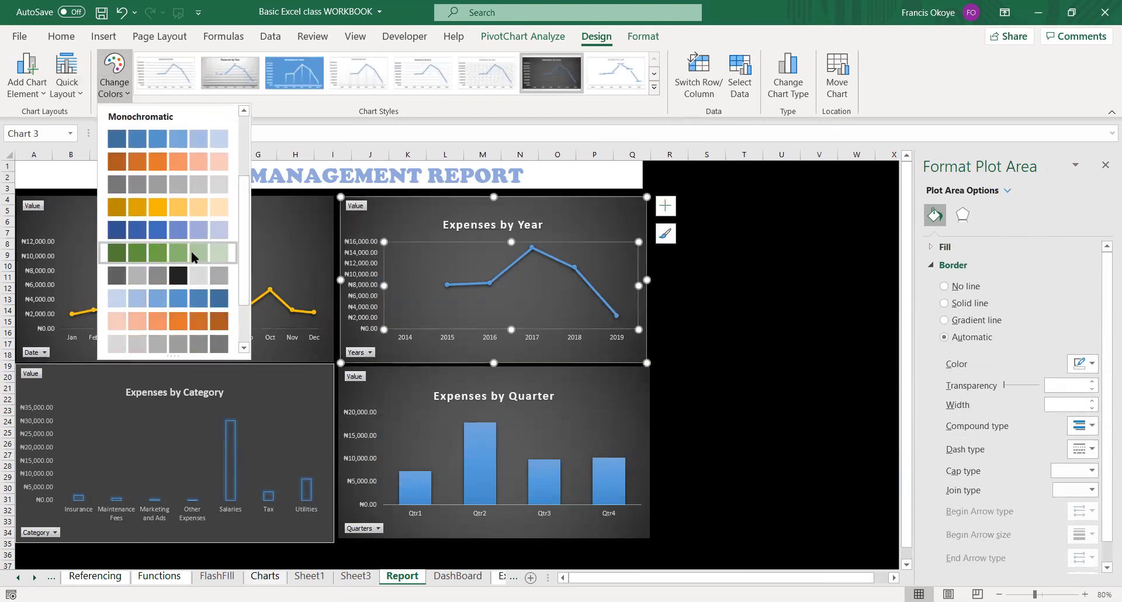
{"action": "left_click", "coordinate": [191, 251]}
Recolor the Expenses by Category chart with the monochromatic gold palette and the Expenses by Quarter chart with the monochromatic green palette.
{"action": "left_click", "coordinate": [328, 415]}
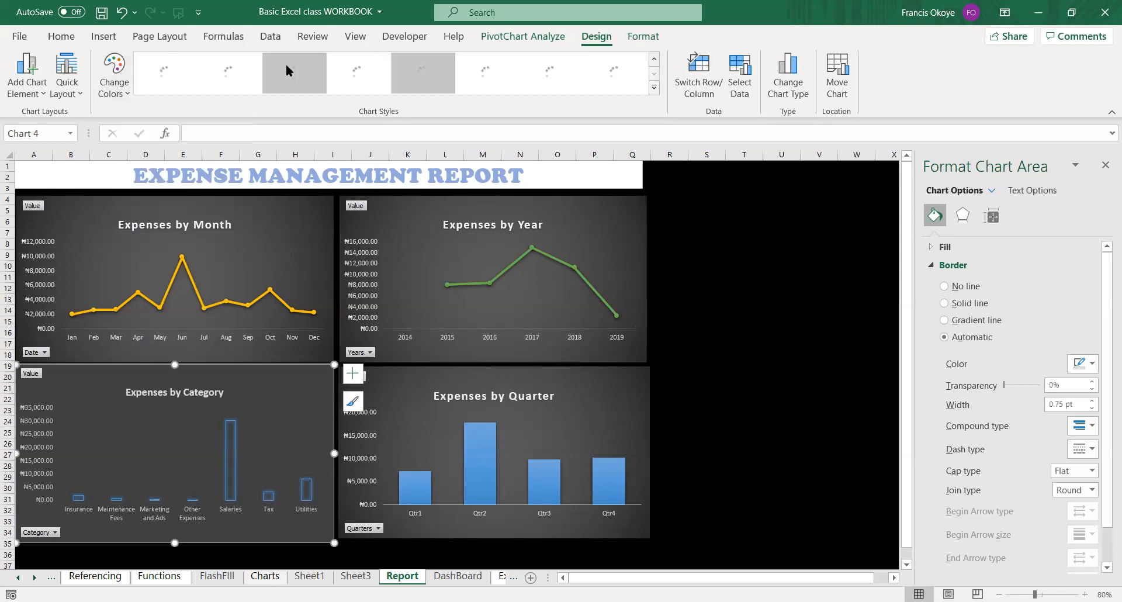
{"action": "left_click", "coordinate": [114, 76]}
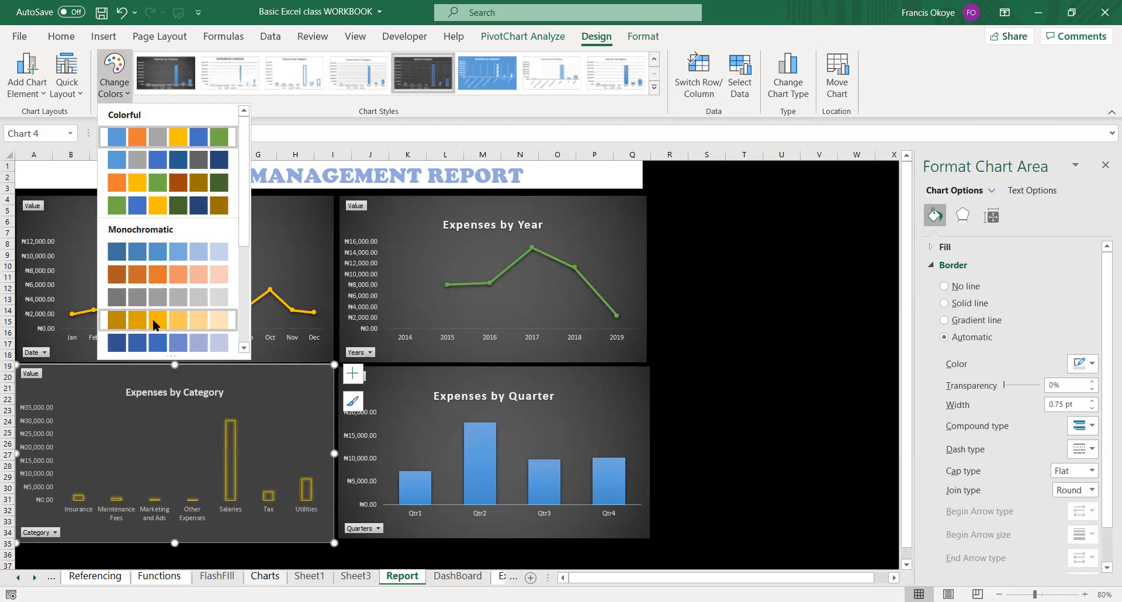
{"action": "left_click", "coordinate": [156, 325]}
{"action": "left_click", "coordinate": [564, 397]}
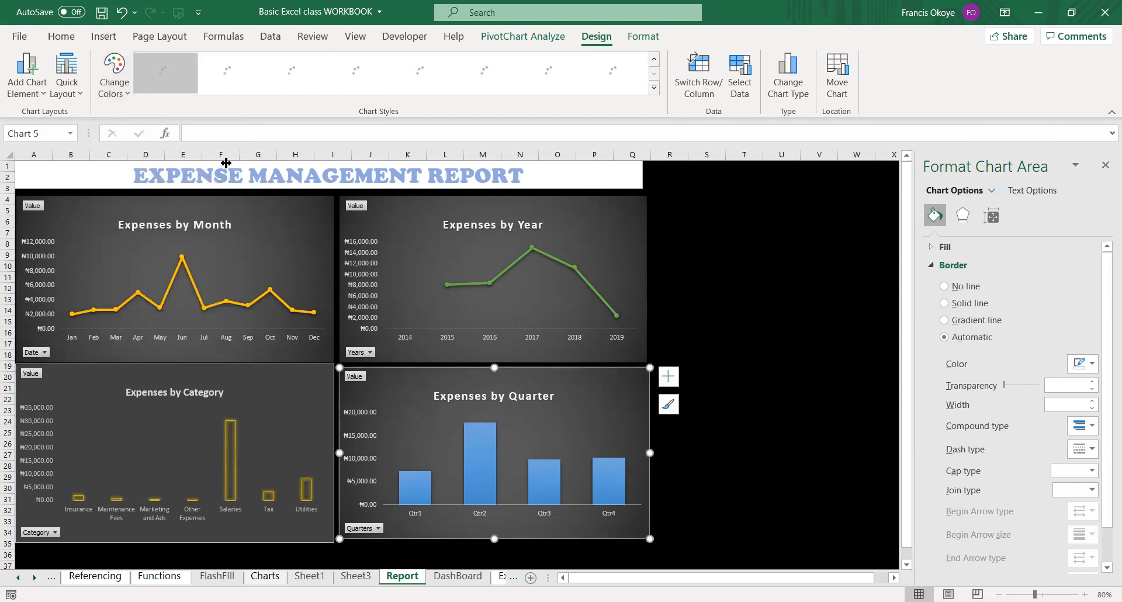
{"action": "left_click", "coordinate": [114, 73]}
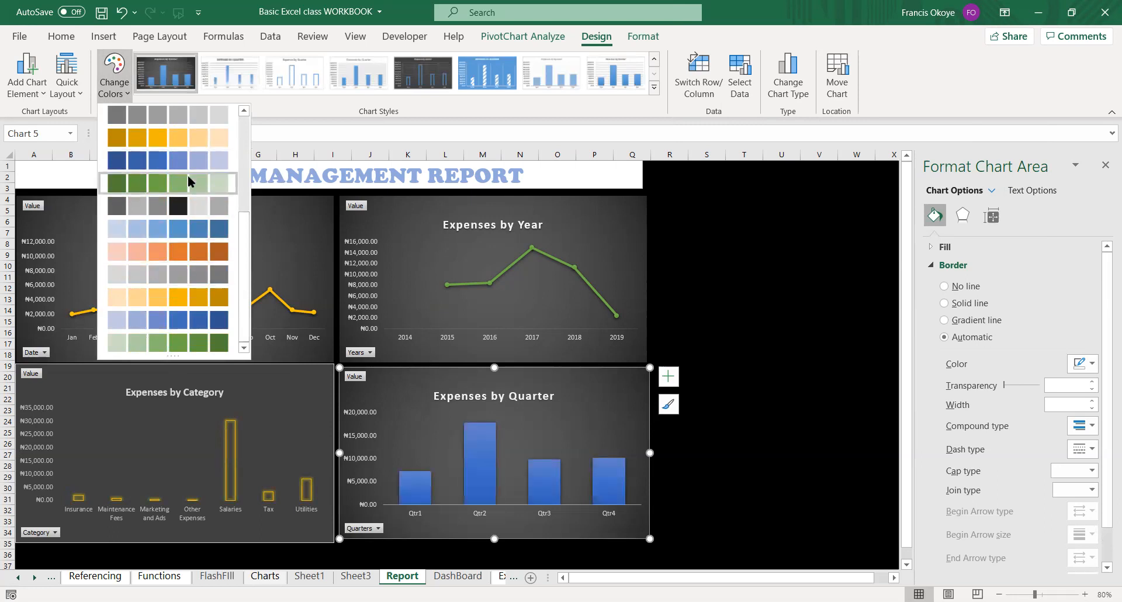
{"action": "left_click", "coordinate": [187, 181]}
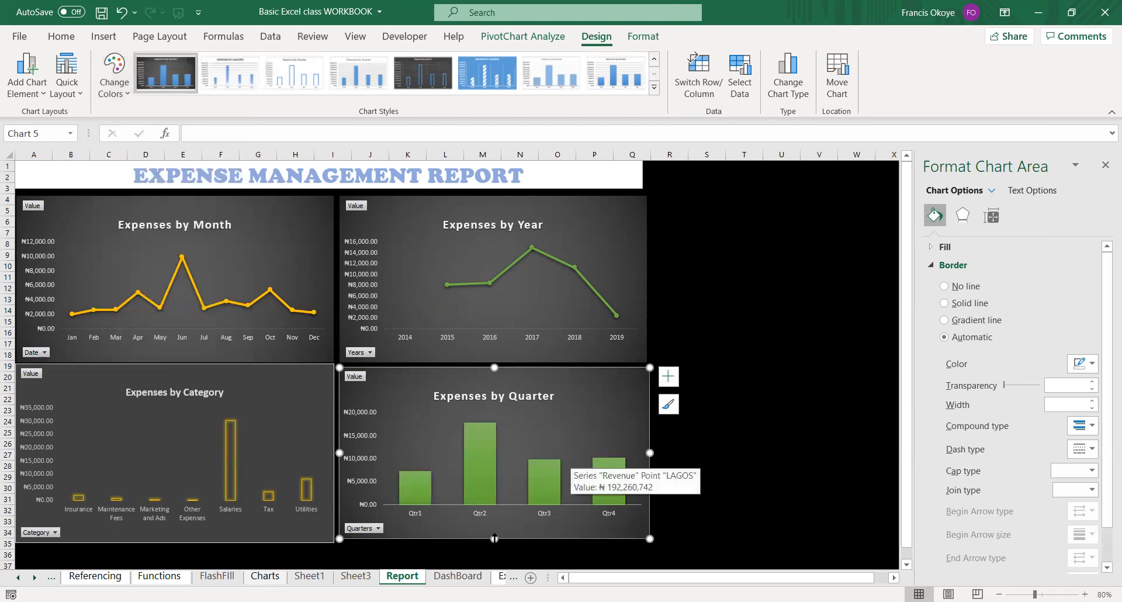
Extend the Expenses by Quarter chart slightly downward and delete its vertical axis.
{"action": "left_click_drag", "start_coordinate": [495, 537], "coordinate": [494, 545]}
{"action": "left_click", "coordinate": [369, 444]}
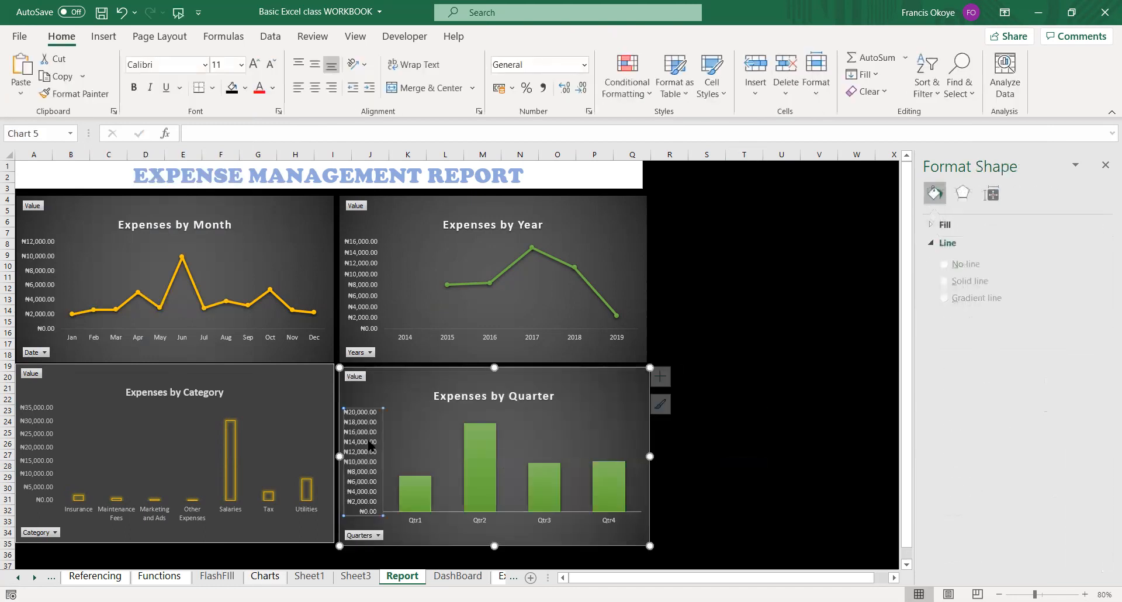
{"action": "key", "text": "Delete"}
Delete the vertical axes of the Expenses by Year, Expenses by Month and Expenses by Category charts.
{"action": "left_click", "coordinate": [359, 264]}
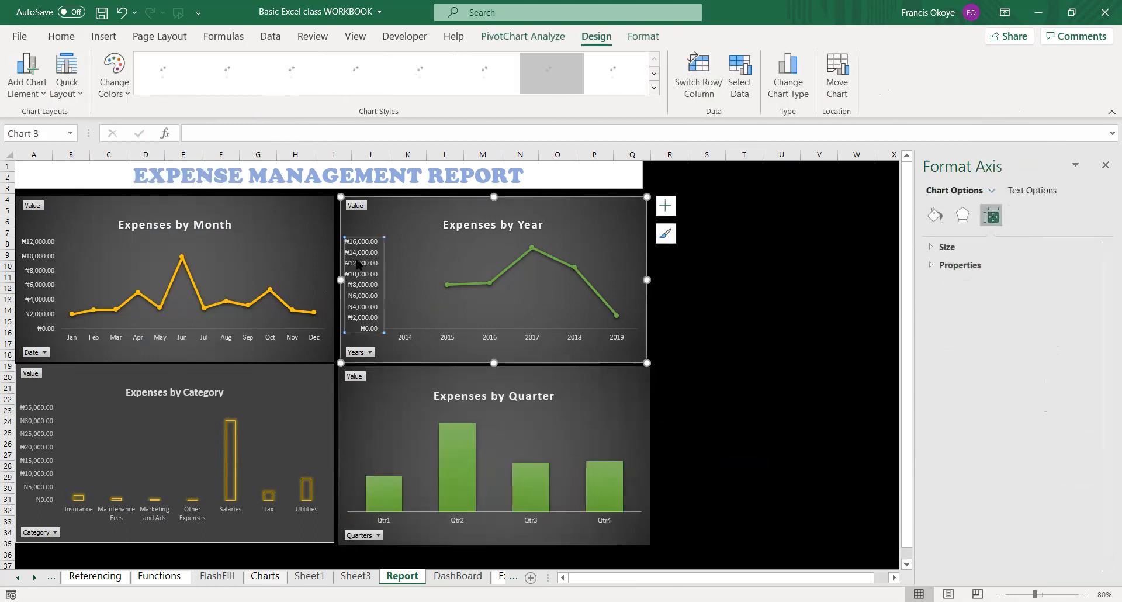
{"action": "key", "text": "Delete"}
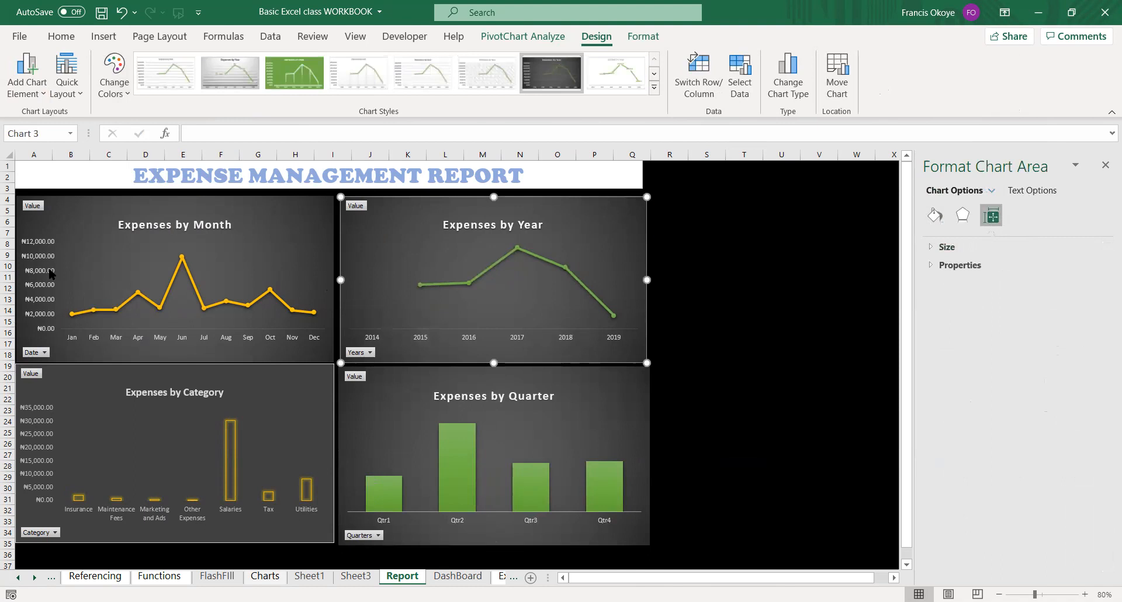
{"action": "left_click", "coordinate": [51, 273]}
{"action": "key", "text": "Delete"}
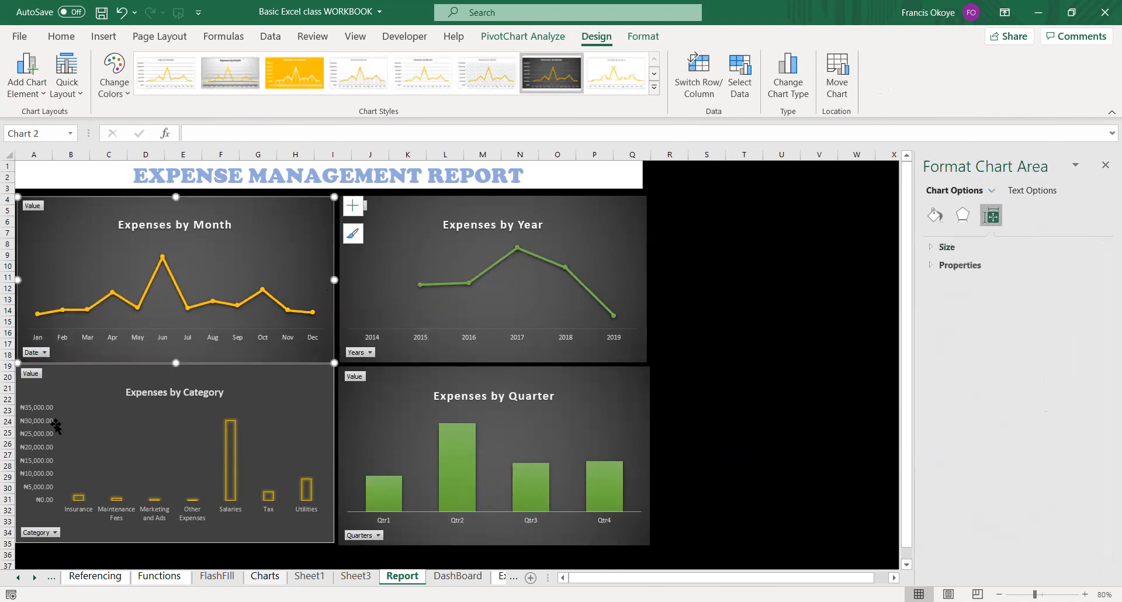
{"action": "left_click", "coordinate": [55, 427]}
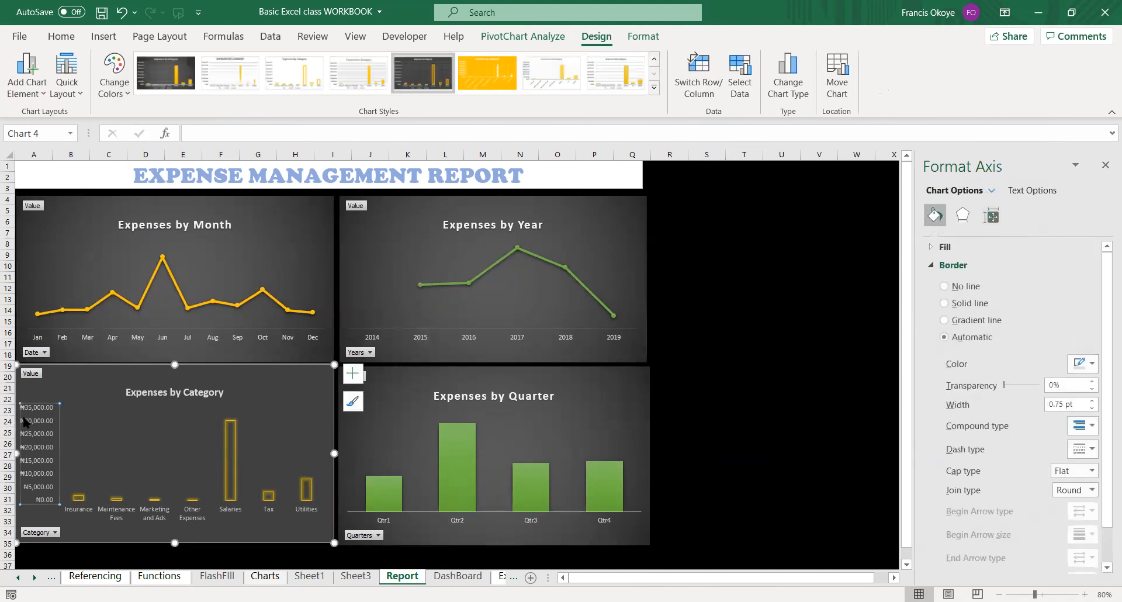
{"action": "key", "text": "Delete"}
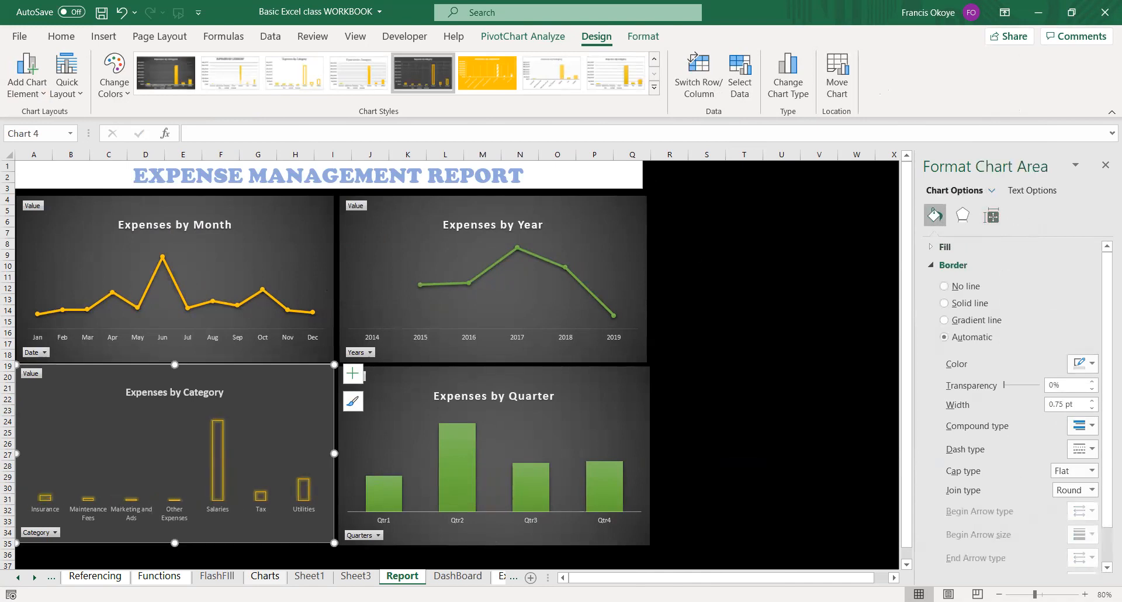
Try the champ picture from the Desktop folder at cell S5 beside the charts and remove it again.
{"action": "left_click", "coordinate": [641, 180]}
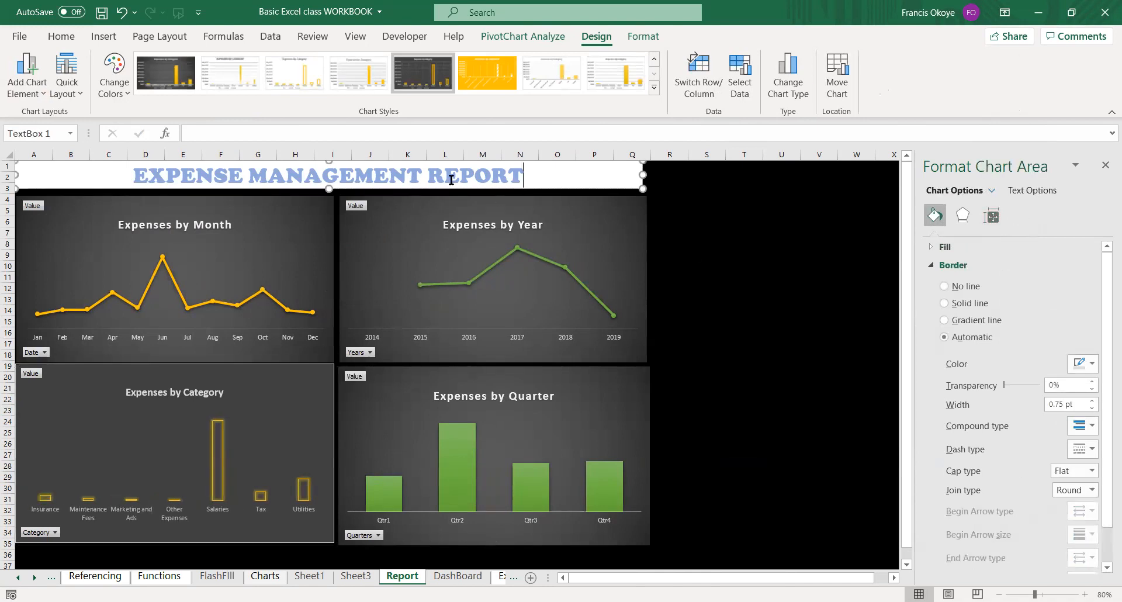
{"action": "left_click", "coordinate": [706, 211]}
{"action": "left_click", "coordinate": [103, 36]}
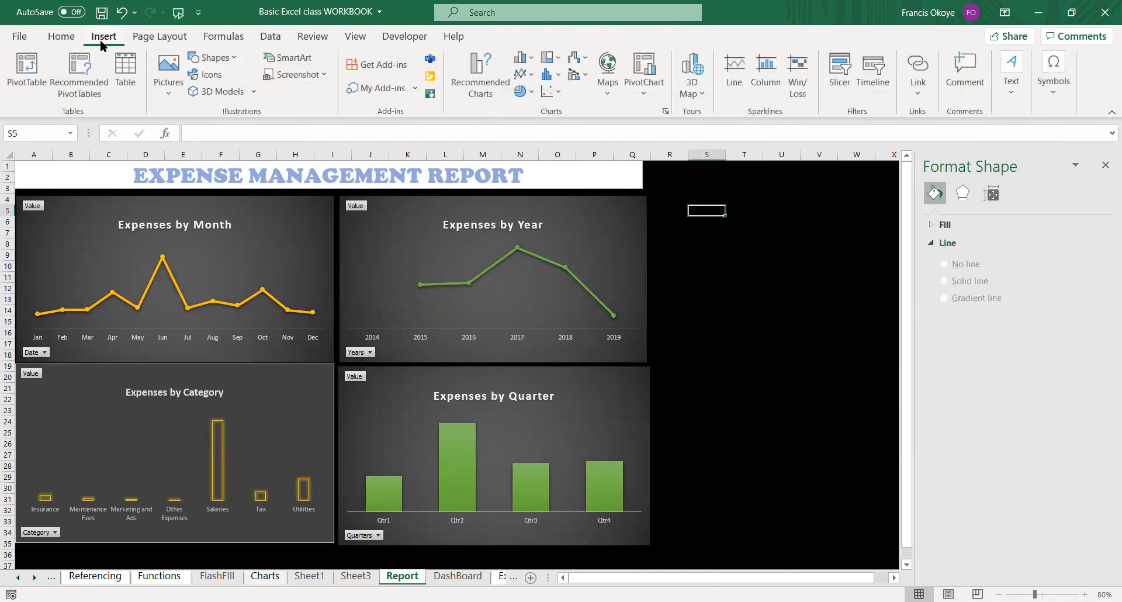
{"action": "left_click", "coordinate": [165, 73]}
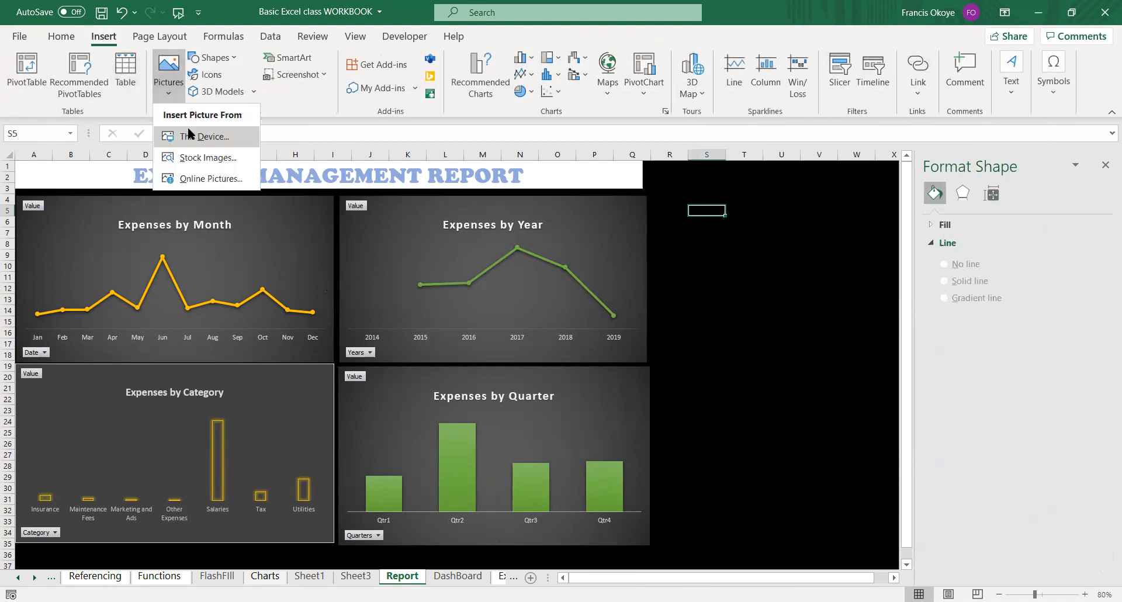
{"action": "left_click", "coordinate": [190, 133]}
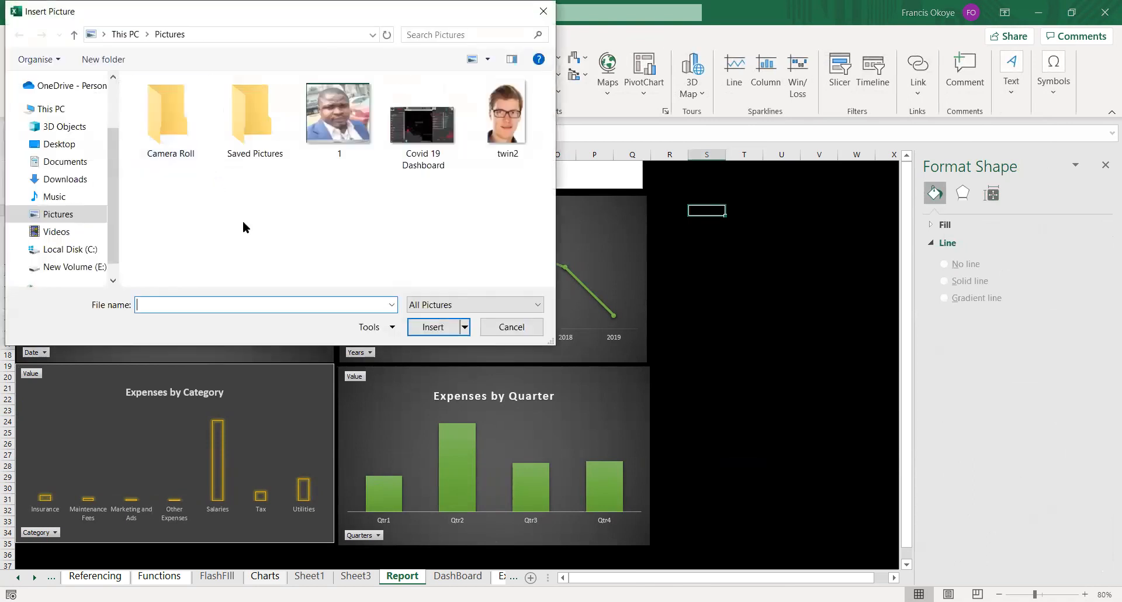
{"action": "left_click", "coordinate": [67, 145]}
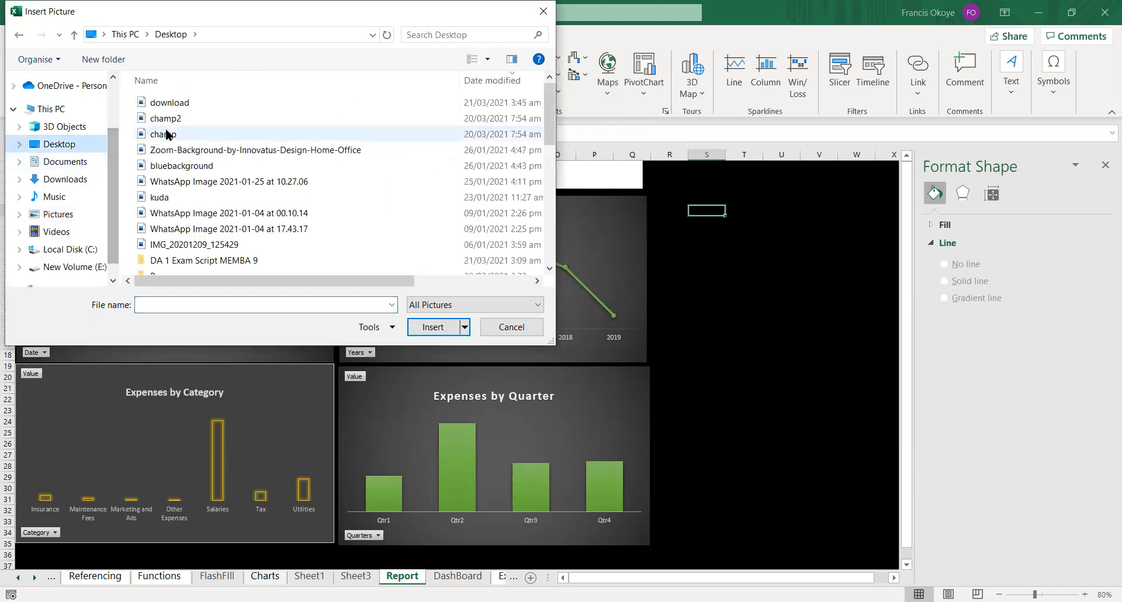
{"action": "left_click", "coordinate": [179, 136]}
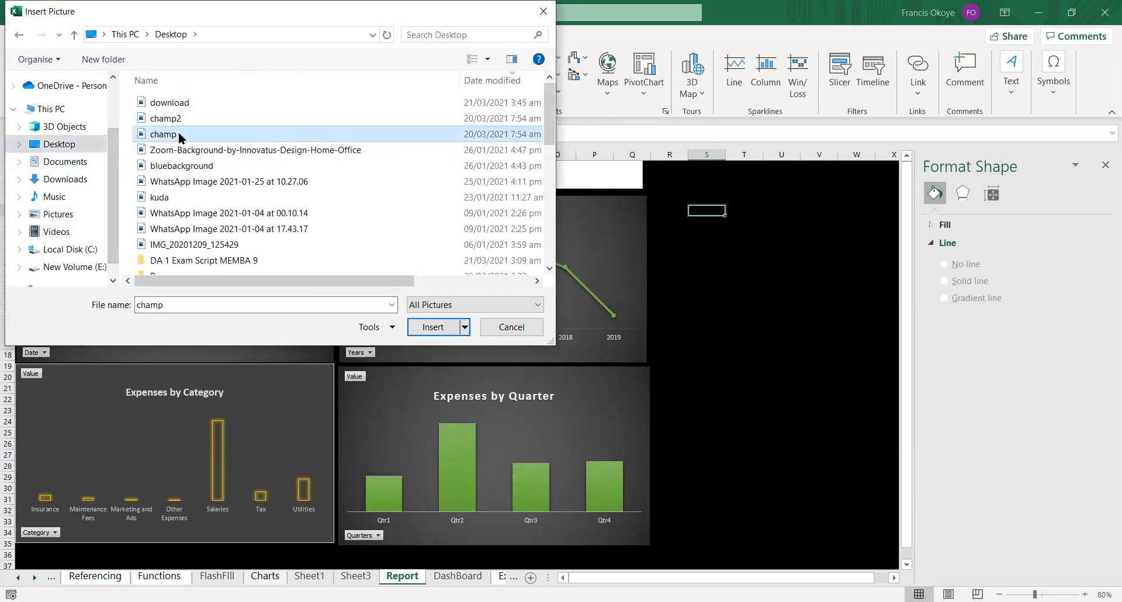
{"action": "left_click", "coordinate": [424, 328]}
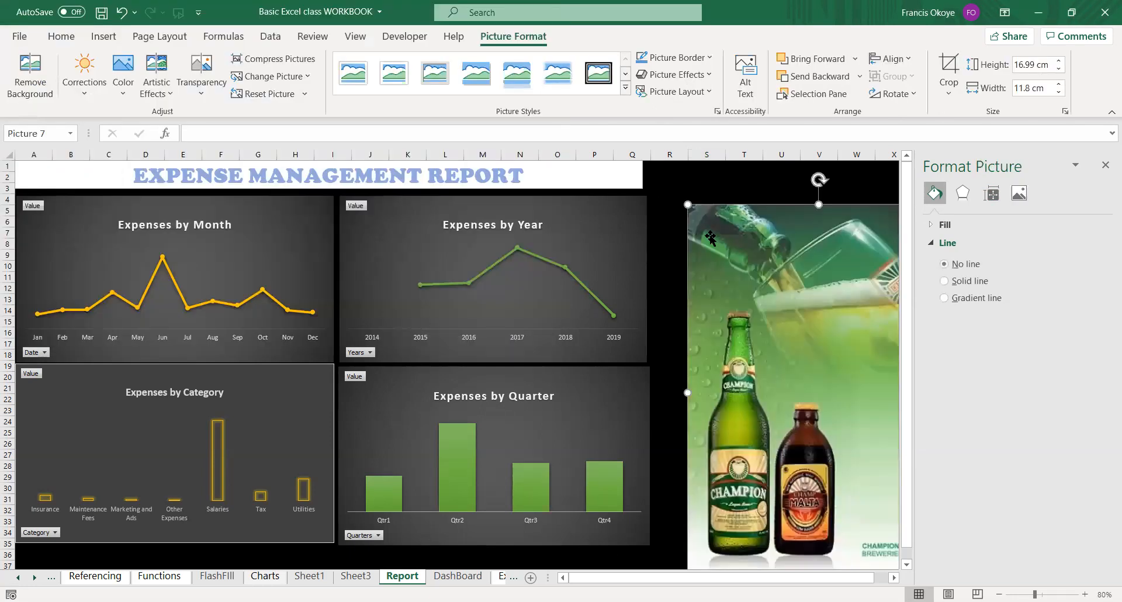
{"action": "key", "text": "Delete"}
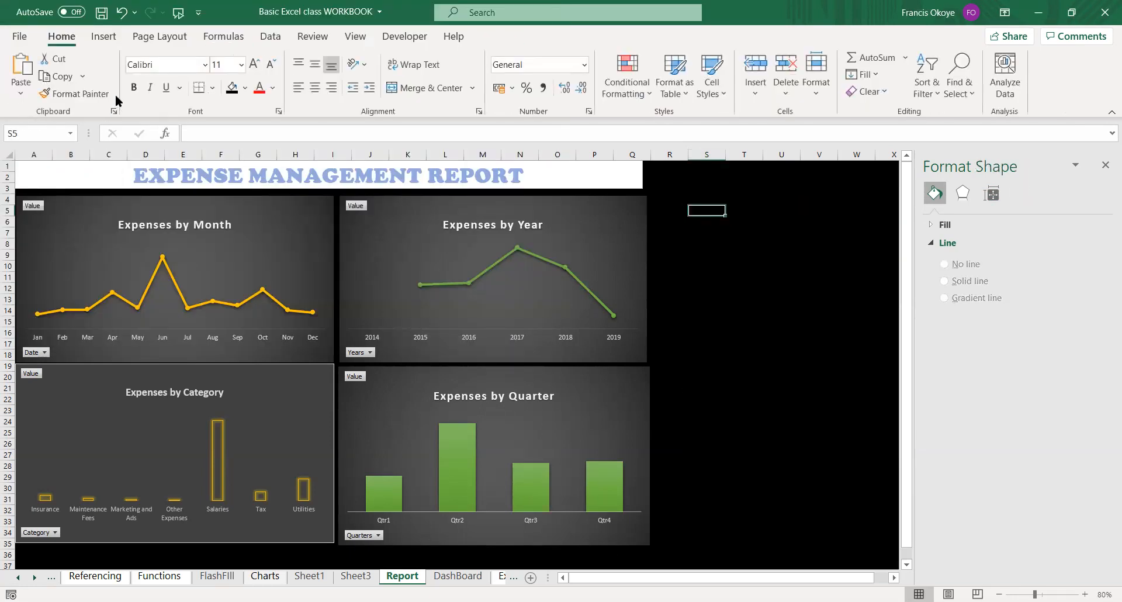
Try the champ2 picture from the Desktop folder on the report sheet and remove it again.
{"action": "left_click", "coordinate": [106, 36]}
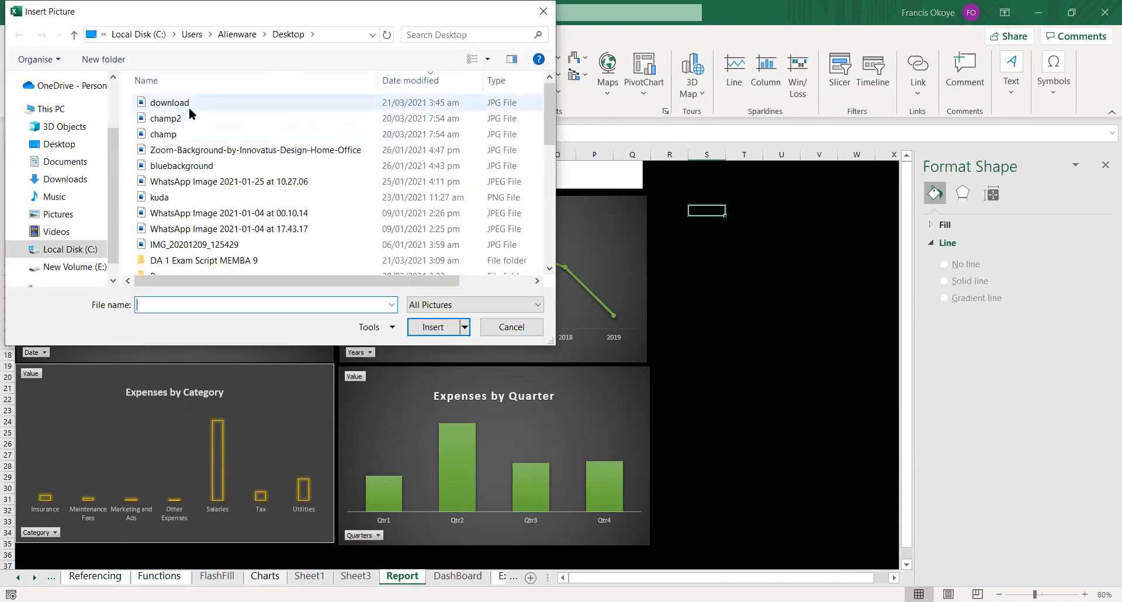
{"action": "left_click", "coordinate": [186, 118]}
{"action": "left_click", "coordinate": [454, 331]}
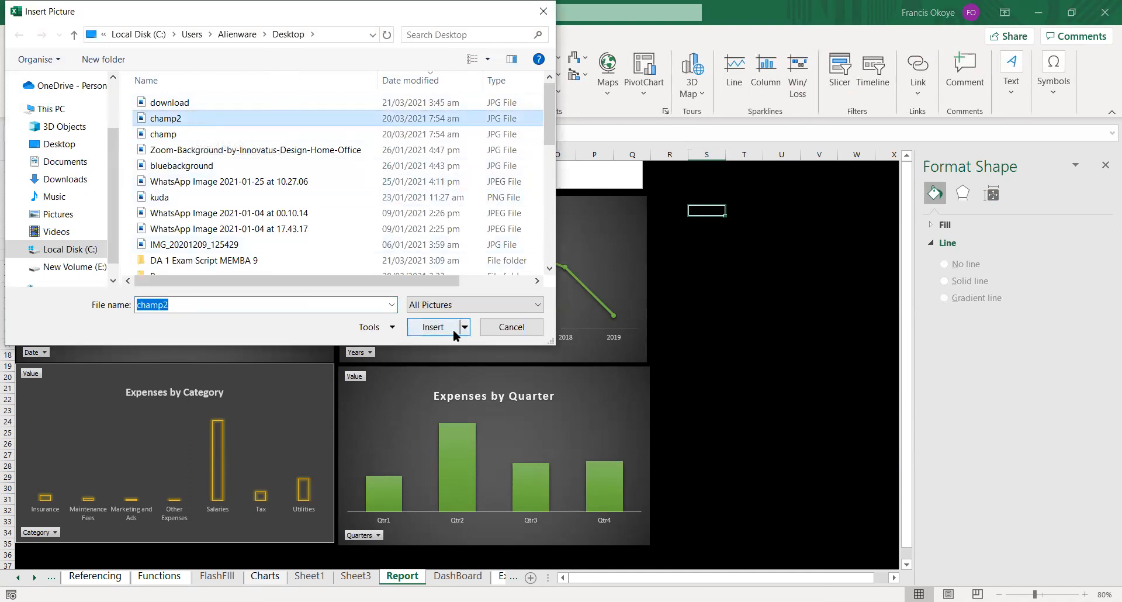
{"action": "key", "text": "Delete"}
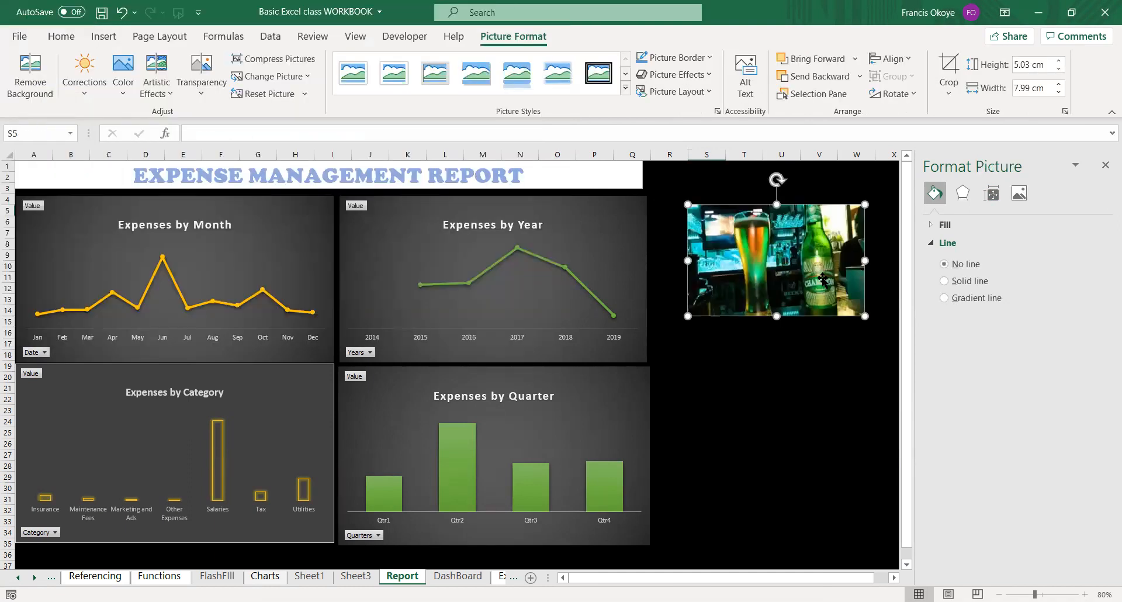
Insert the kuda logo picture from the Desktop folder into the report sheet.
{"action": "left_click", "coordinate": [106, 42]}
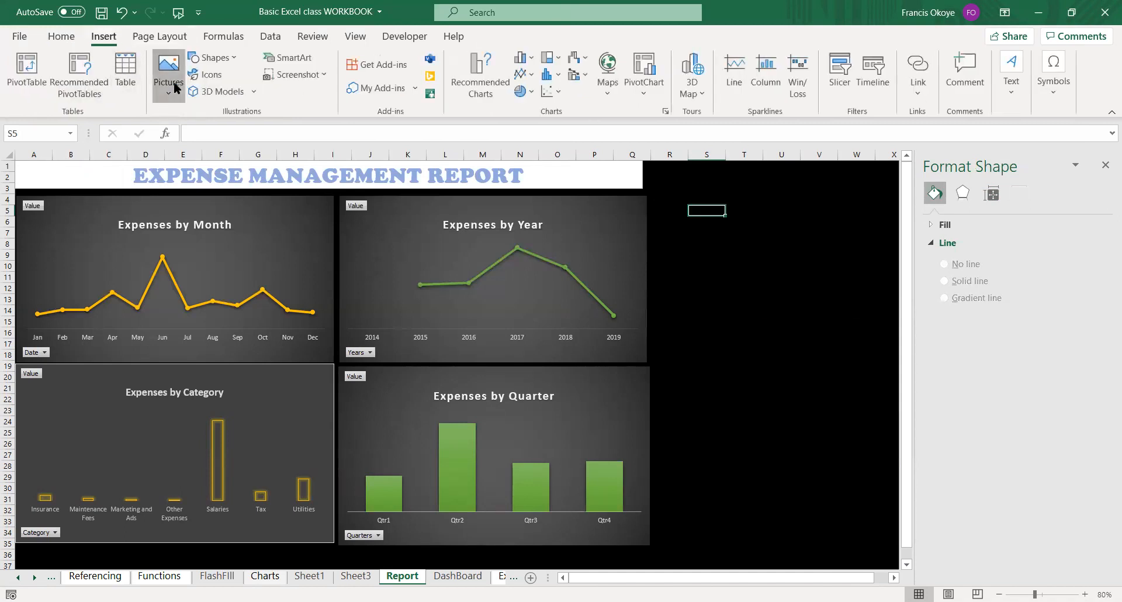
{"action": "left_click", "coordinate": [180, 121]}
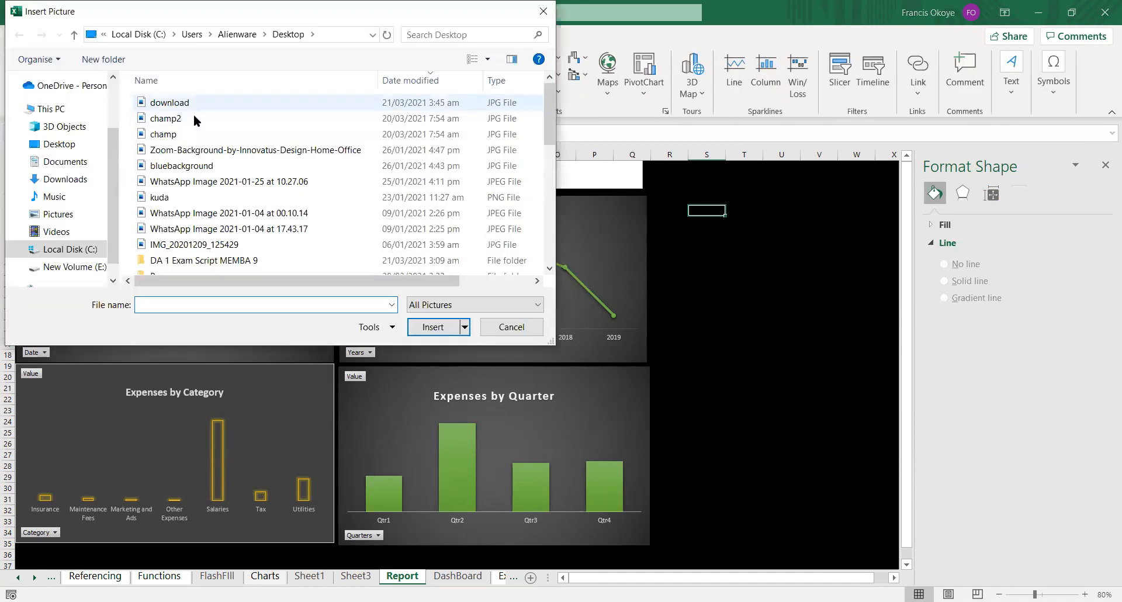
{"action": "left_click", "coordinate": [192, 105]}
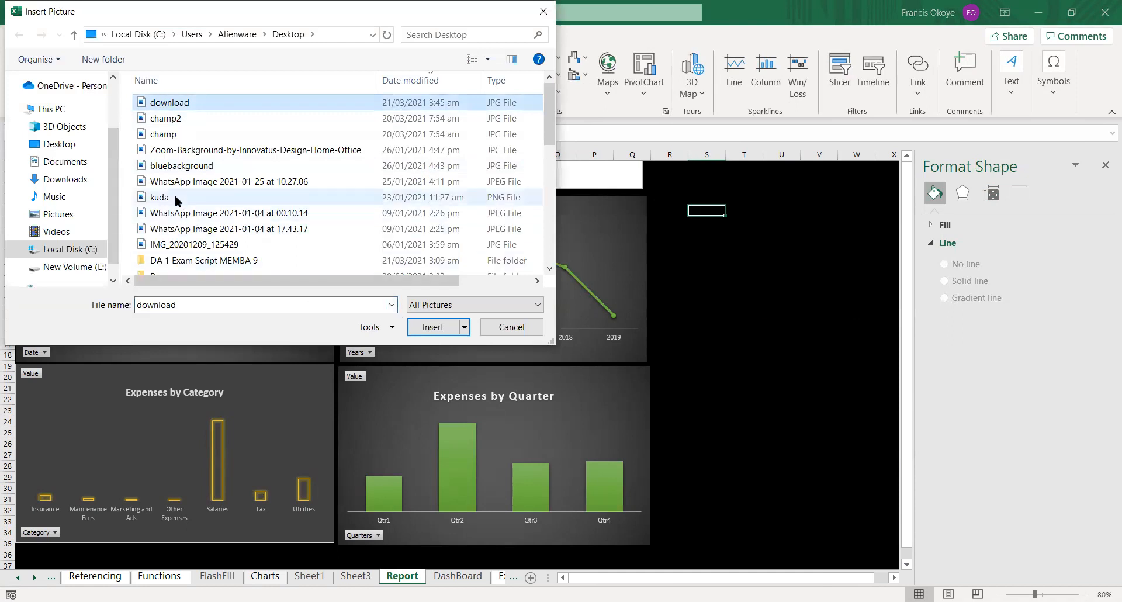
{"action": "left_click", "coordinate": [202, 198]}
{"action": "left_click", "coordinate": [432, 327]}
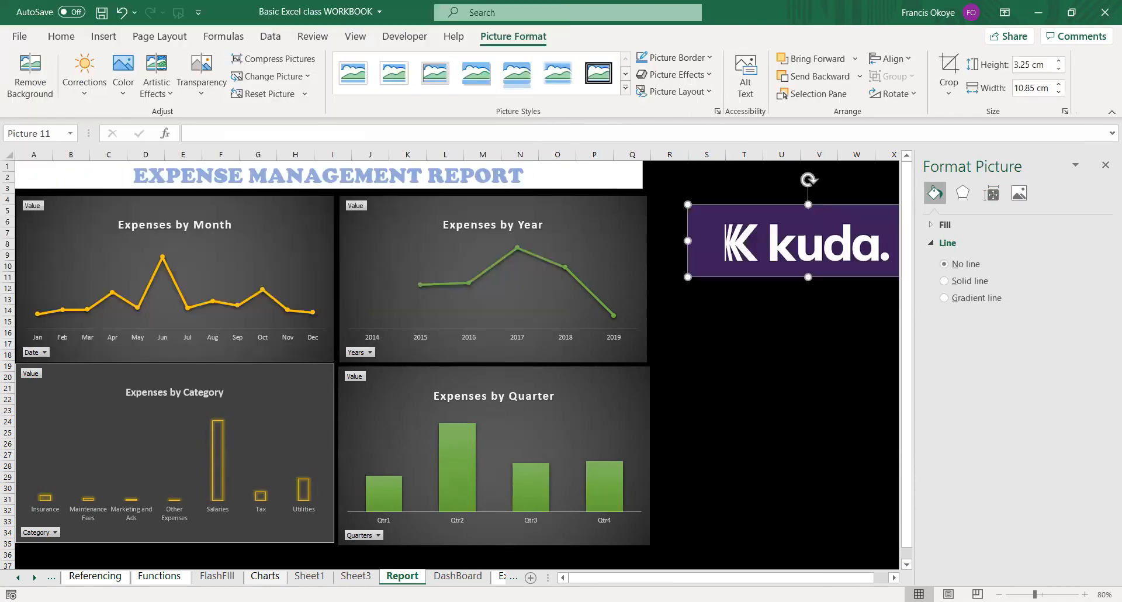
Move the kuda logo to the start of the report title banner and shrink it to fit above the Expenses by Month chart.
{"action": "left_click_drag", "start_coordinate": [688, 240], "coordinate": [58, 190]}
{"action": "left_click_drag", "start_coordinate": [175, 198], "coordinate": [105, 199]}
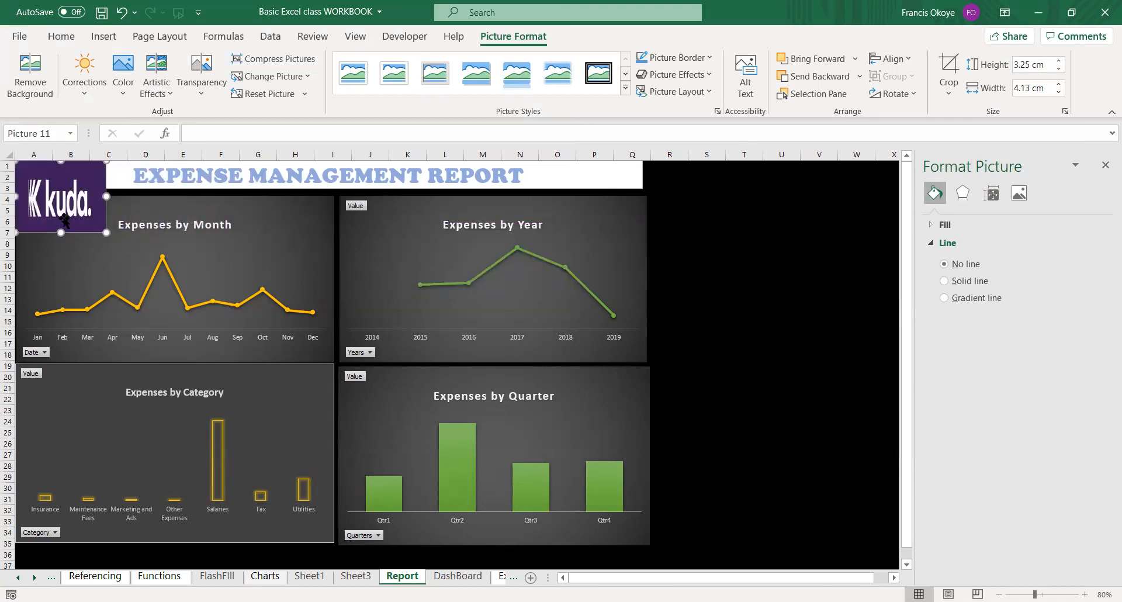
{"action": "left_click_drag", "start_coordinate": [57, 228], "coordinate": [57, 213]}
{"action": "left_click_drag", "start_coordinate": [57, 203], "coordinate": [87, 176]}
{"action": "left_click", "coordinate": [199, 269]}
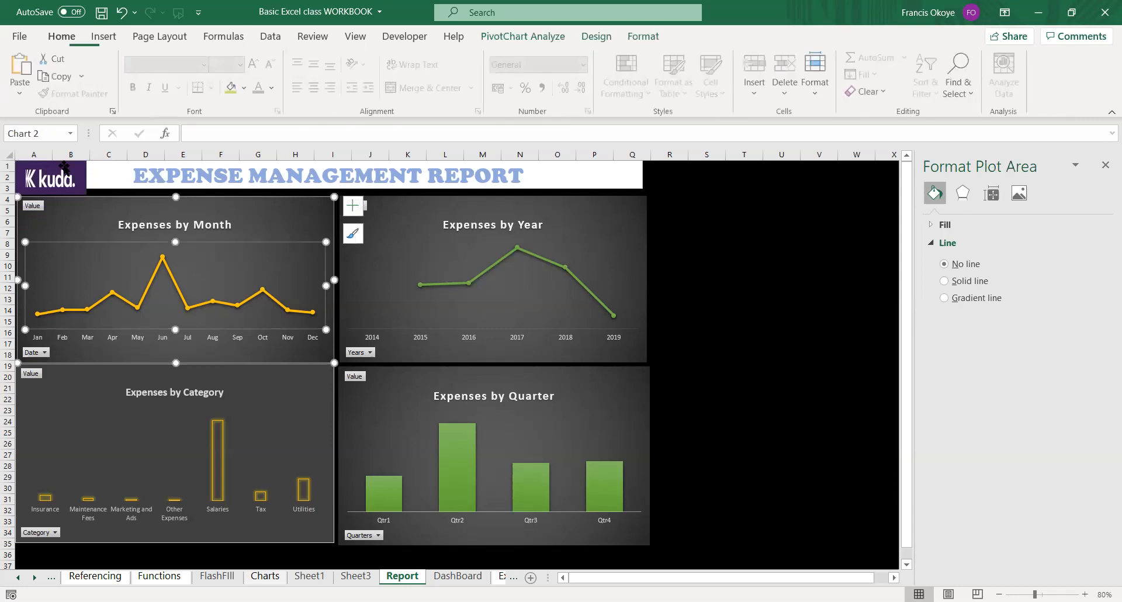
Recolour the EXPENSE MANAGEMENT REPORT title text purple to match the kuda logo.
{"action": "left_click", "coordinate": [49, 190]}
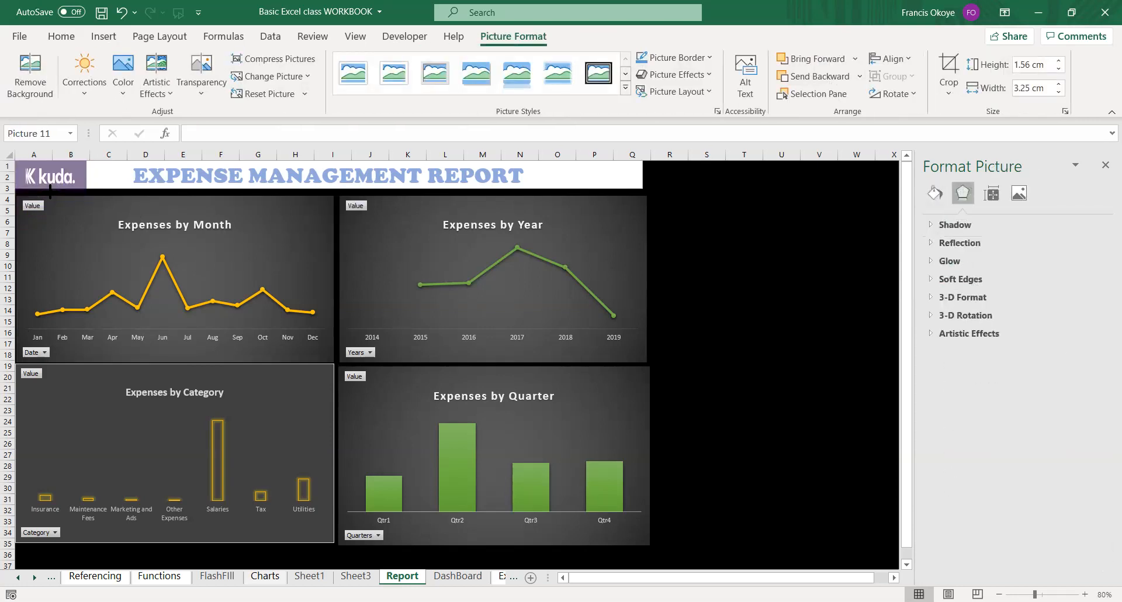
{"action": "left_click", "coordinate": [165, 176]}
{"action": "left_click_drag", "start_coordinate": [134, 174], "coordinate": [549, 183]}
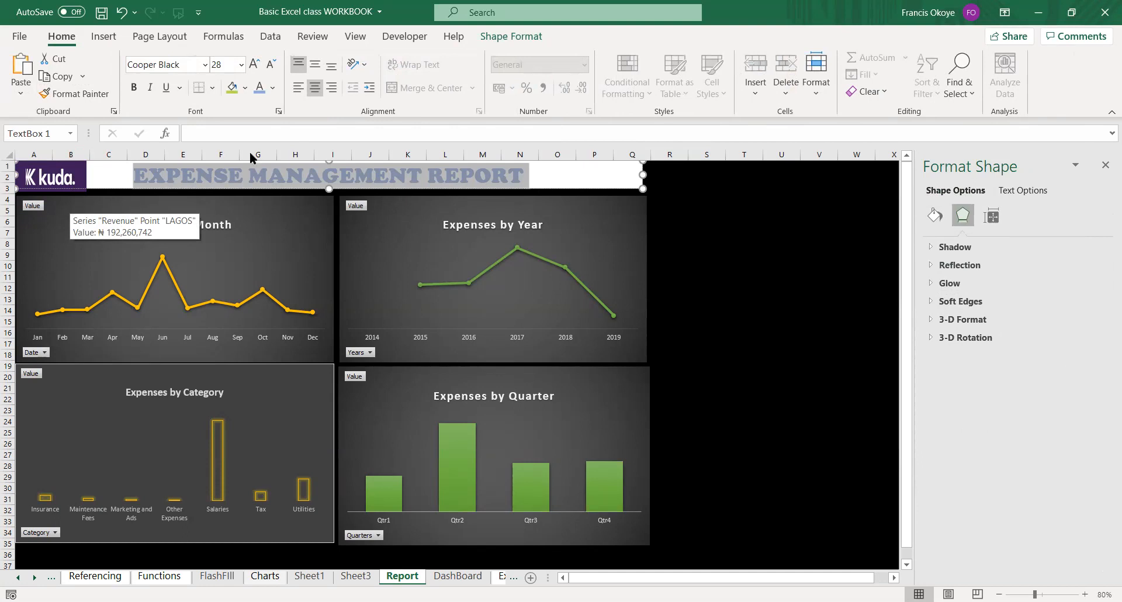
{"action": "left_click", "coordinate": [275, 89]}
{"action": "left_click", "coordinate": [366, 247]}
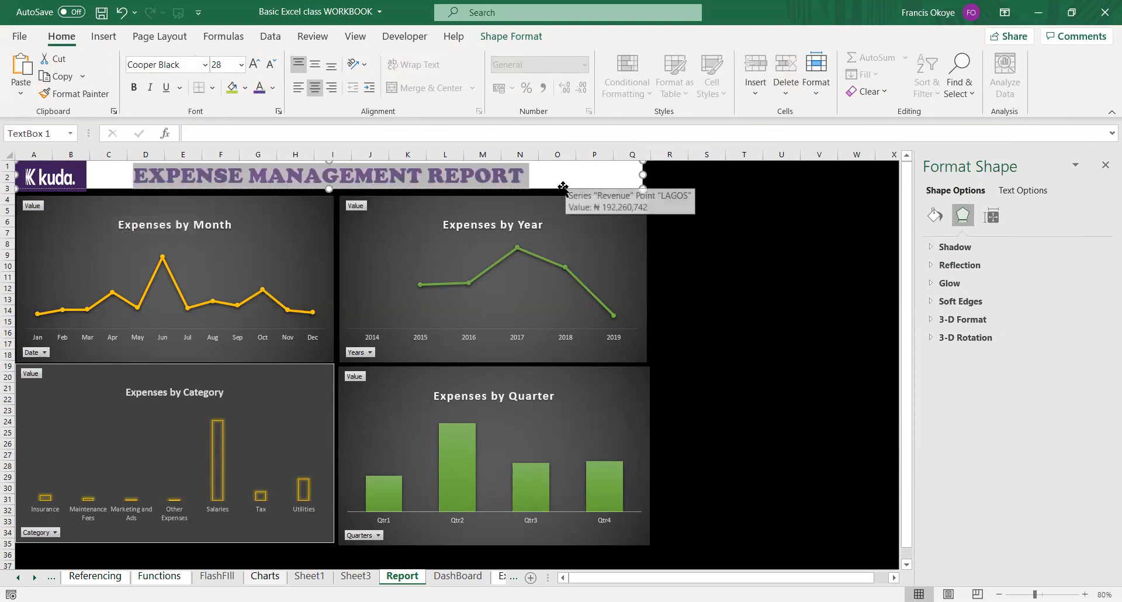
{"action": "left_click", "coordinate": [563, 186]}
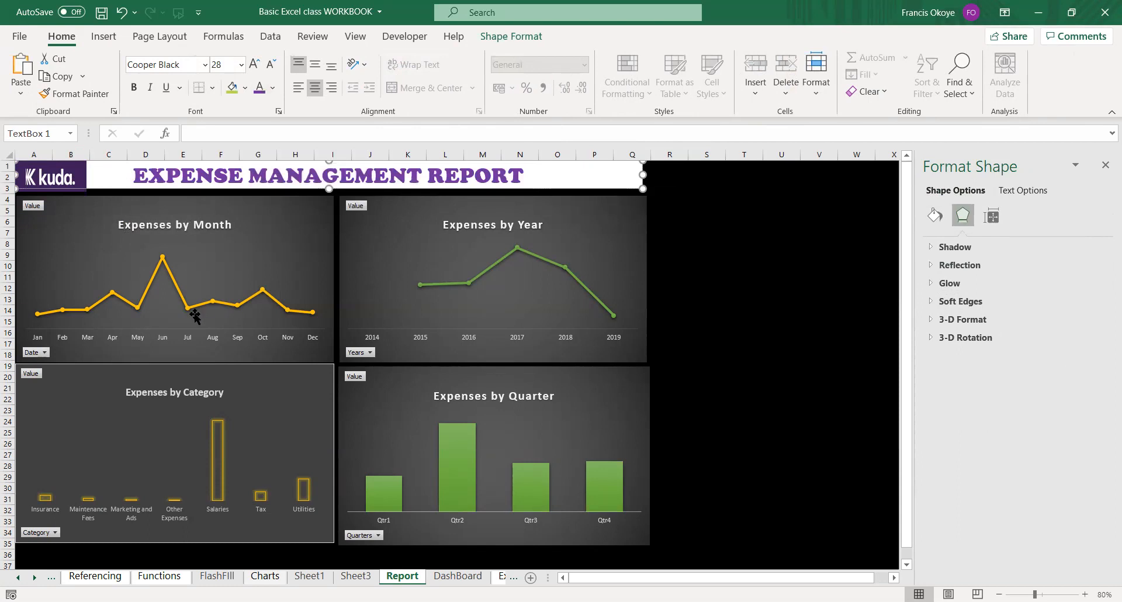
{"action": "left_click", "coordinate": [197, 221]}
{"action": "left_click", "coordinate": [254, 269]}
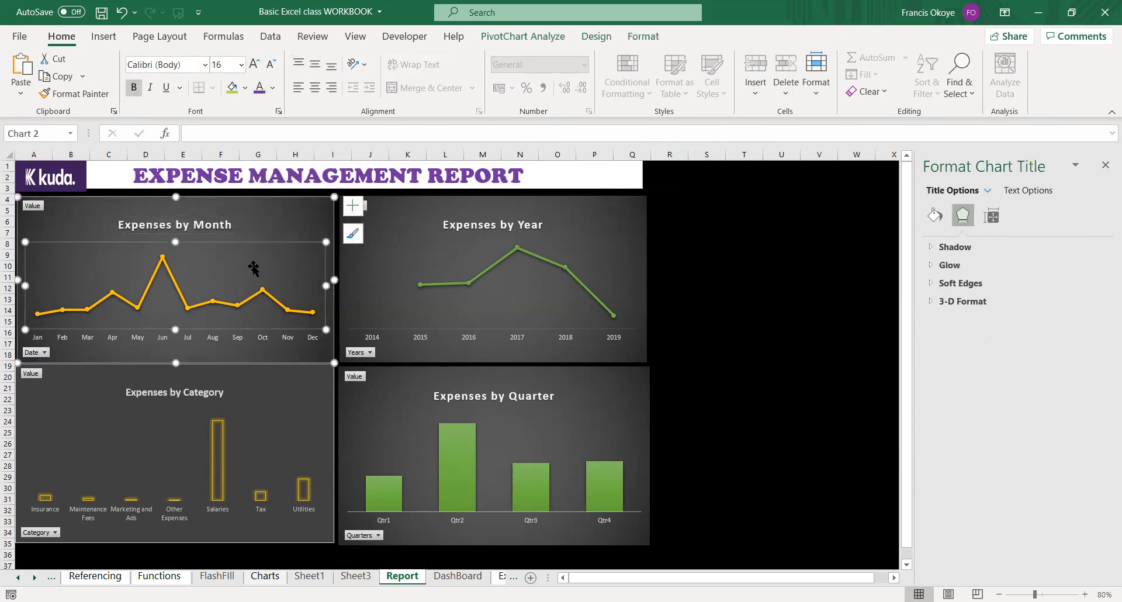
{"action": "left_click", "coordinate": [237, 301]}
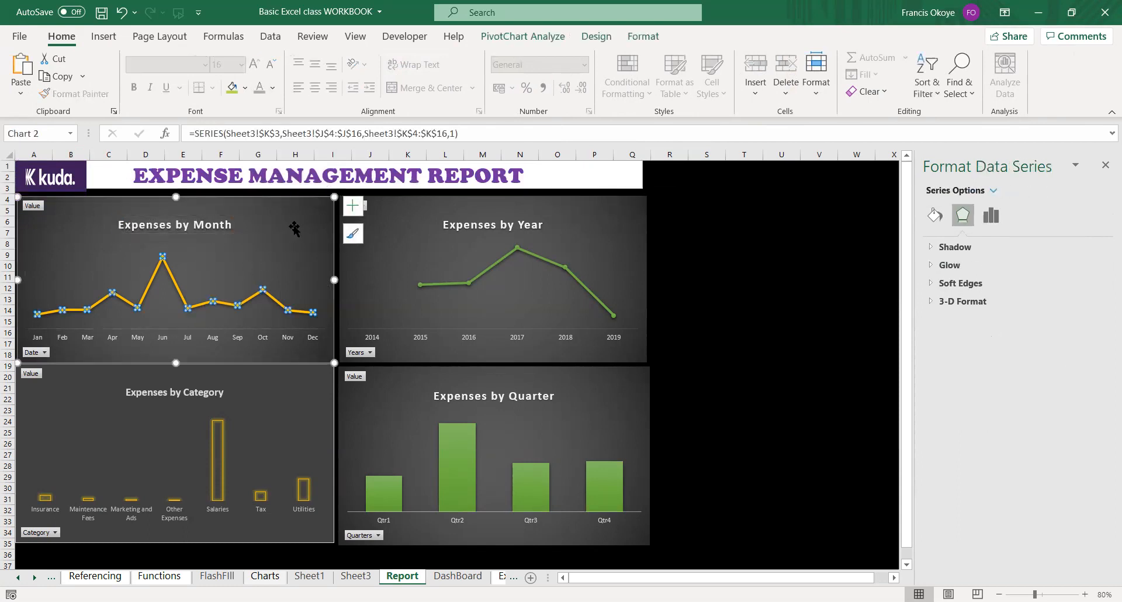
{"action": "left_click", "coordinate": [590, 376]}
{"action": "left_click", "coordinate": [781, 276]}
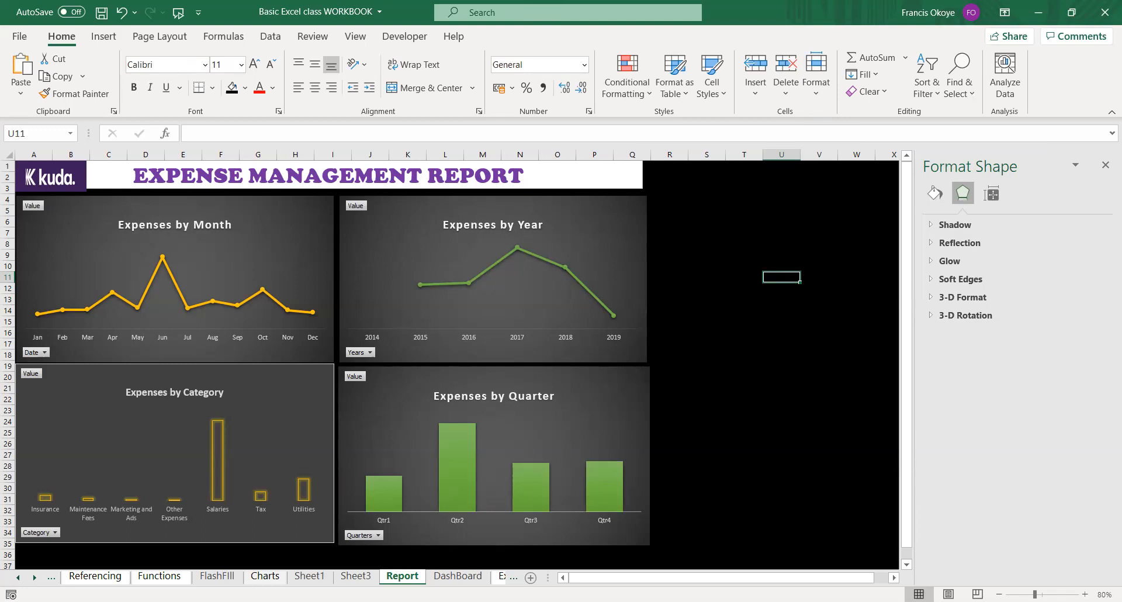
{"action": "left_click", "coordinate": [744, 333]}
{"action": "left_click", "coordinate": [744, 167]}
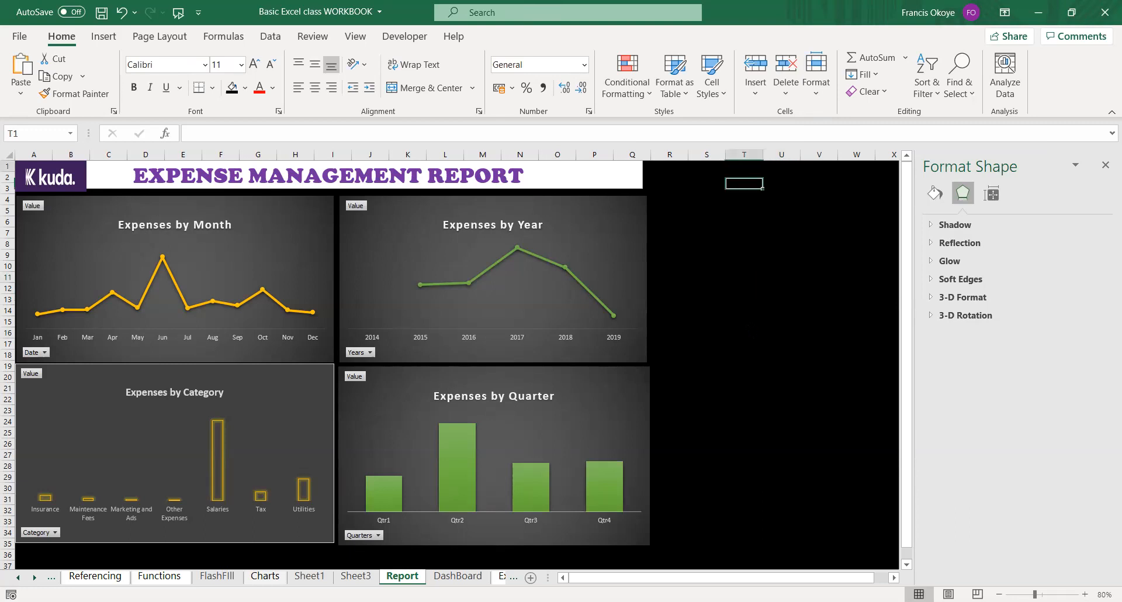
{"action": "left_click", "coordinate": [707, 310]}
{"action": "left_click", "coordinate": [744, 477]}
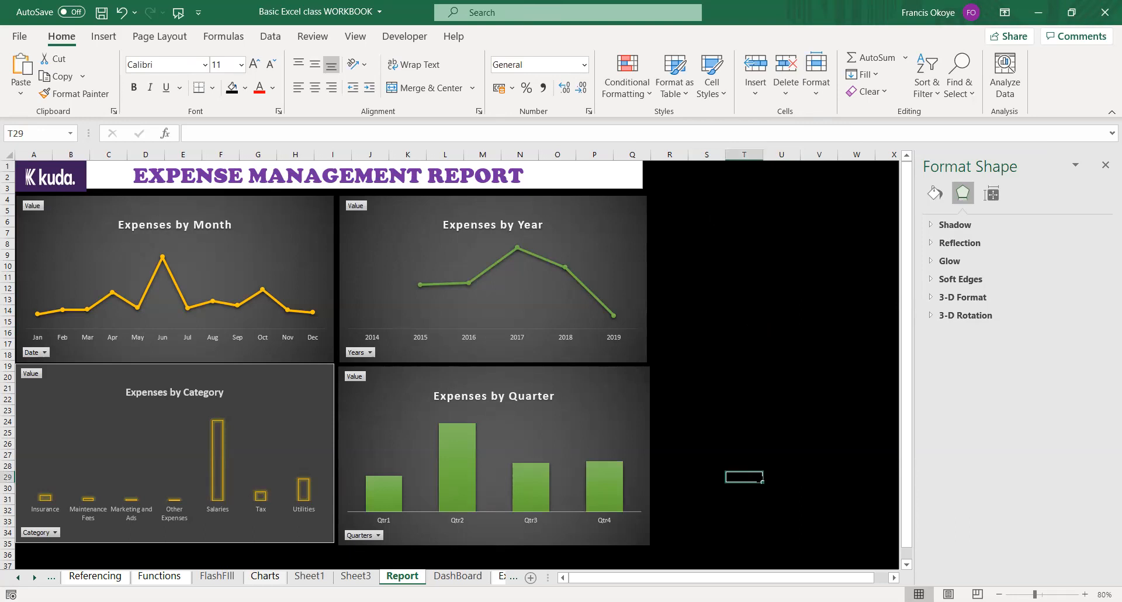
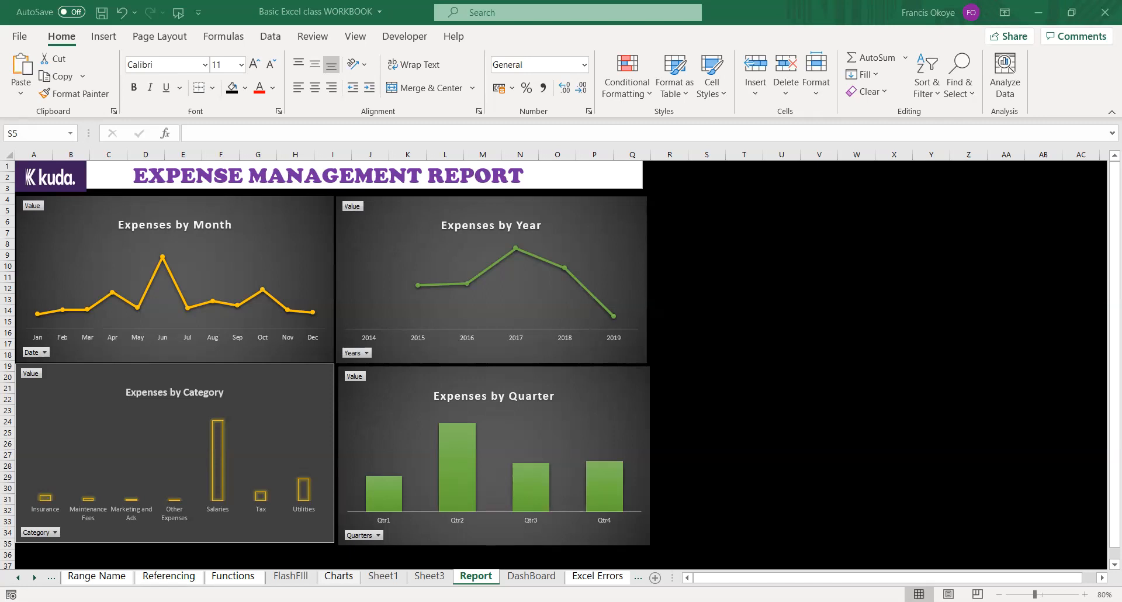
Place the animated Game Apps KPI Dashboard picture at cell S3 beside the charts and enlarge it down to about row 33.
{"action": "left_click", "coordinate": [704, 208]}
{"action": "left_click", "coordinate": [702, 191]}
{"action": "double_click", "coordinate": [700, 192]}
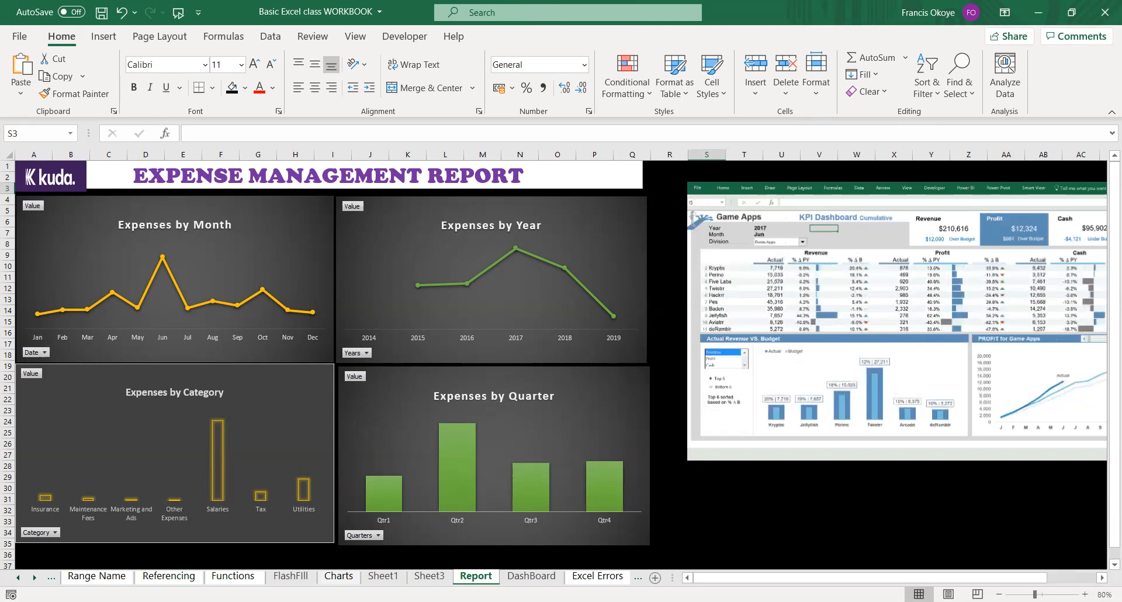
{"action": "left_click_drag", "start_coordinate": [861, 576], "coordinate": [910, 574]}
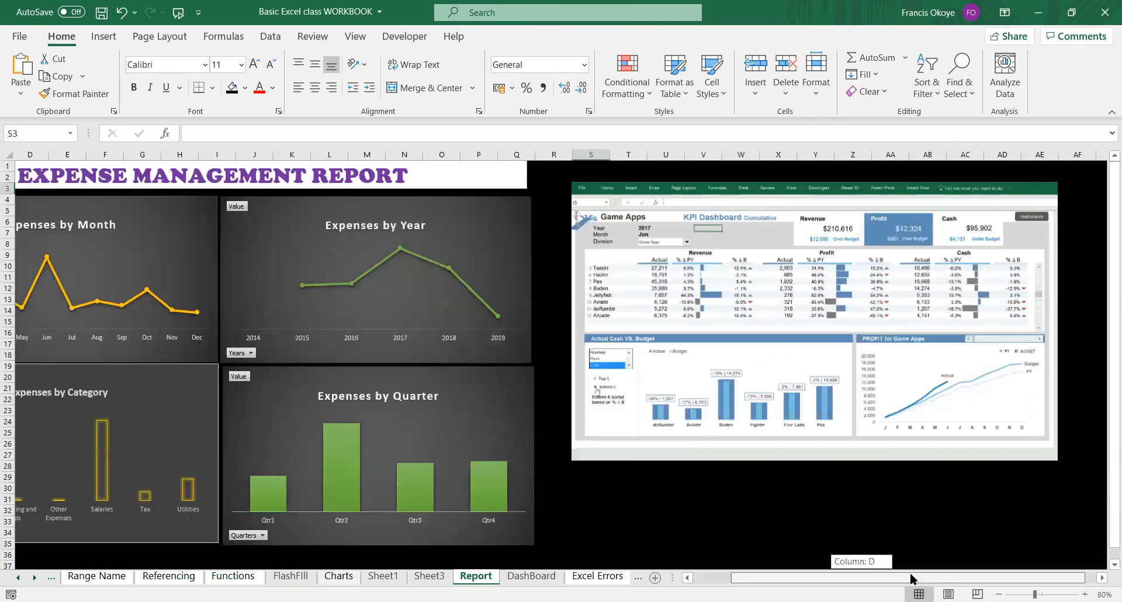
{"action": "left_click", "coordinate": [821, 448]}
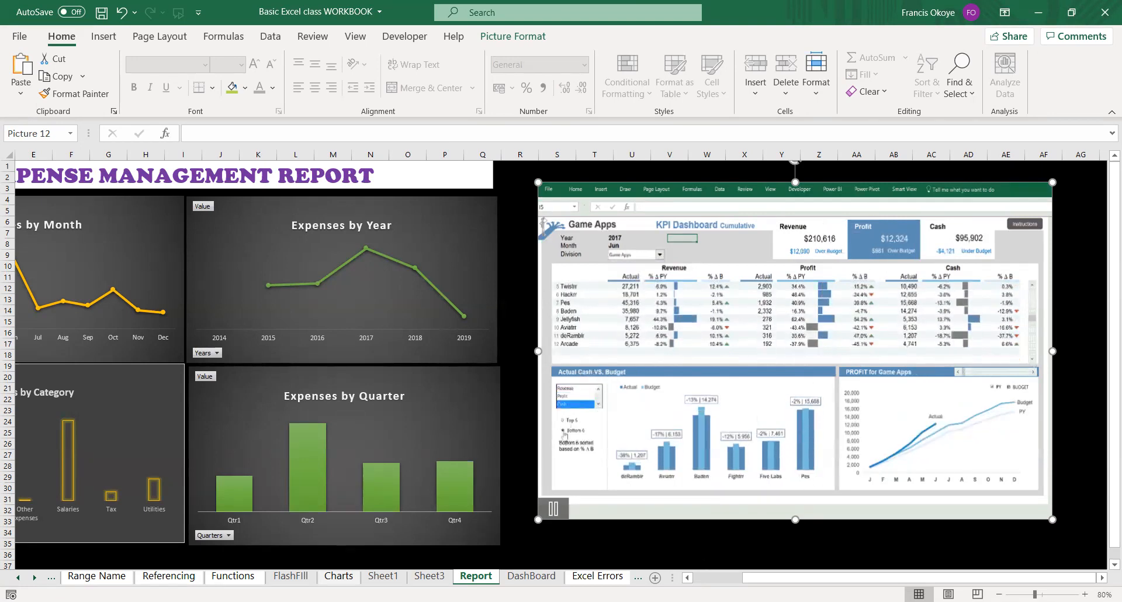
{"action": "scroll", "coordinate": [313, 410], "scroll_direction": "left", "scroll_amount": 3}
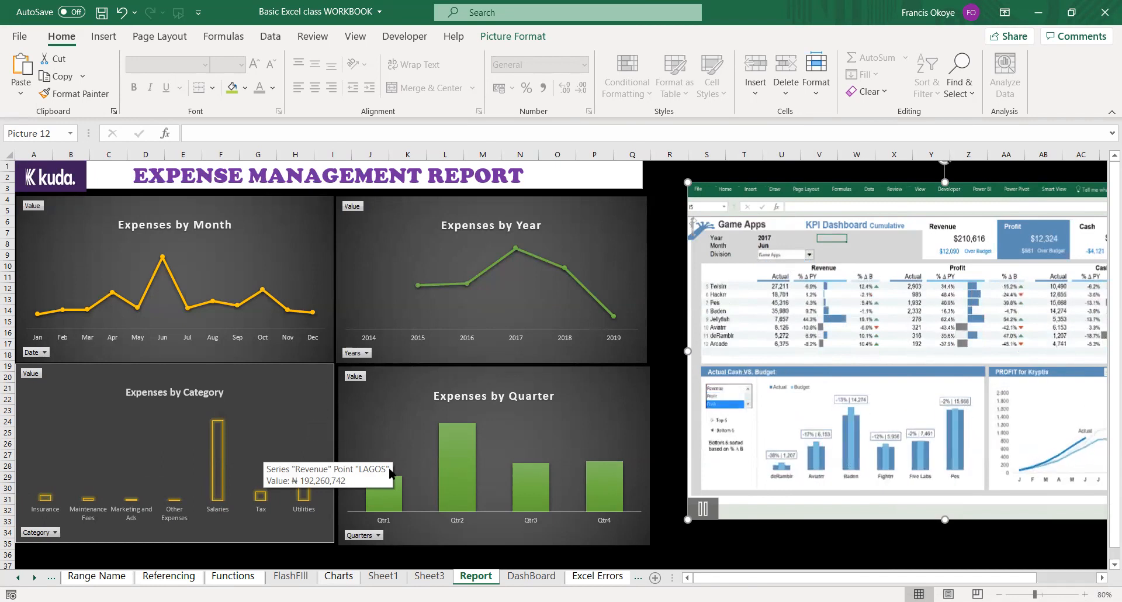
Start inserting a slicer on the report sheet, using the tables in the workbook data model as its source.
{"action": "left_click", "coordinate": [646, 431]}
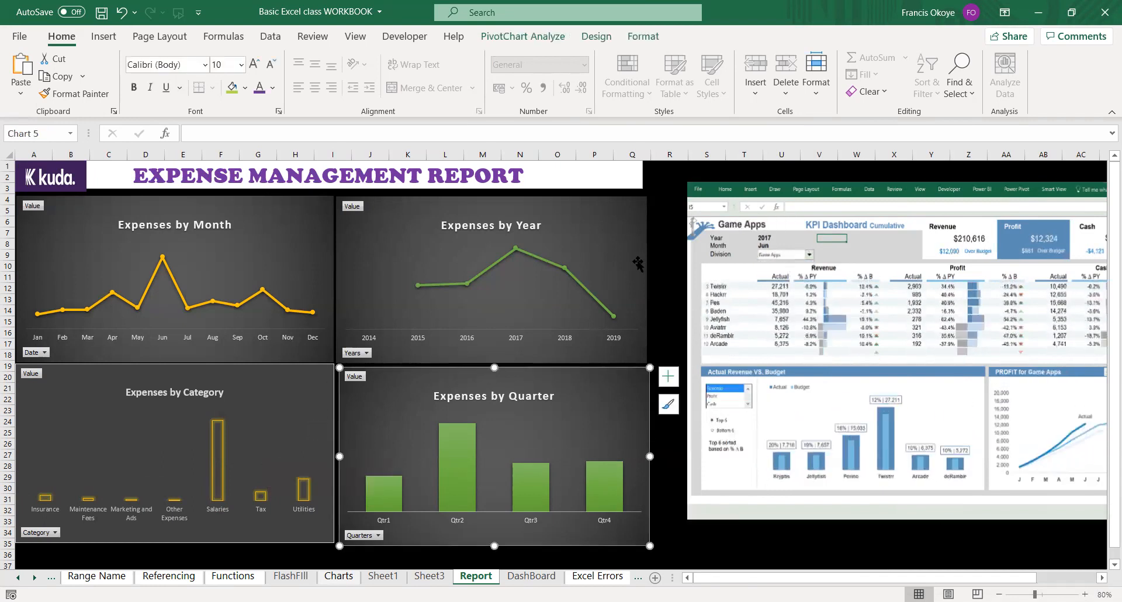
{"action": "left_click", "coordinate": [640, 281]}
{"action": "left_click", "coordinate": [678, 288]}
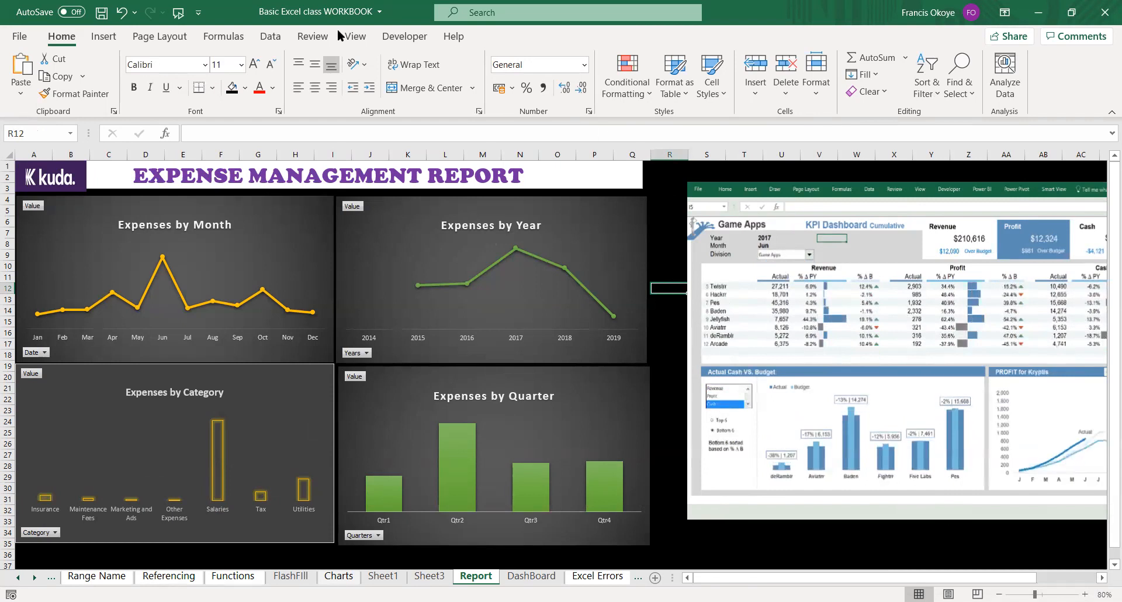
{"action": "left_click", "coordinate": [103, 36]}
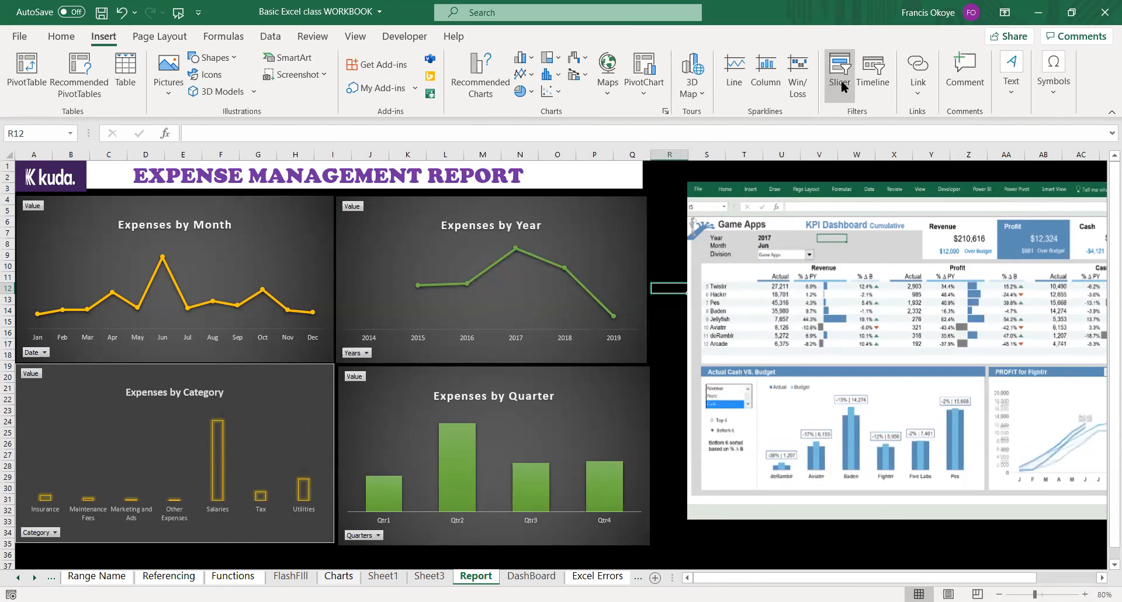
{"action": "left_click", "coordinate": [499, 198]}
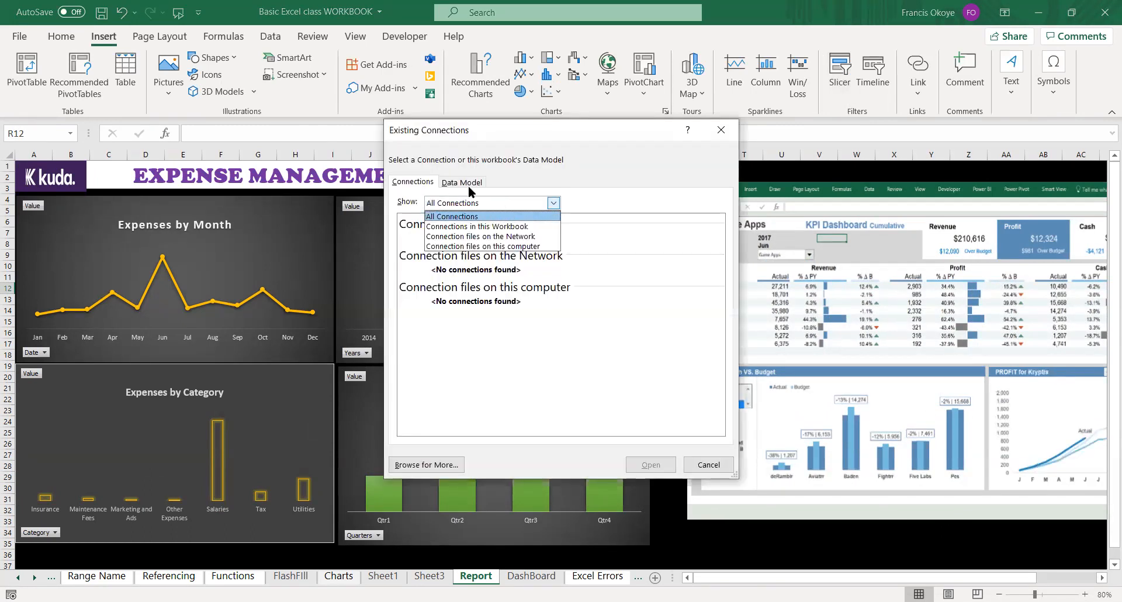
{"action": "left_click", "coordinate": [476, 226]}
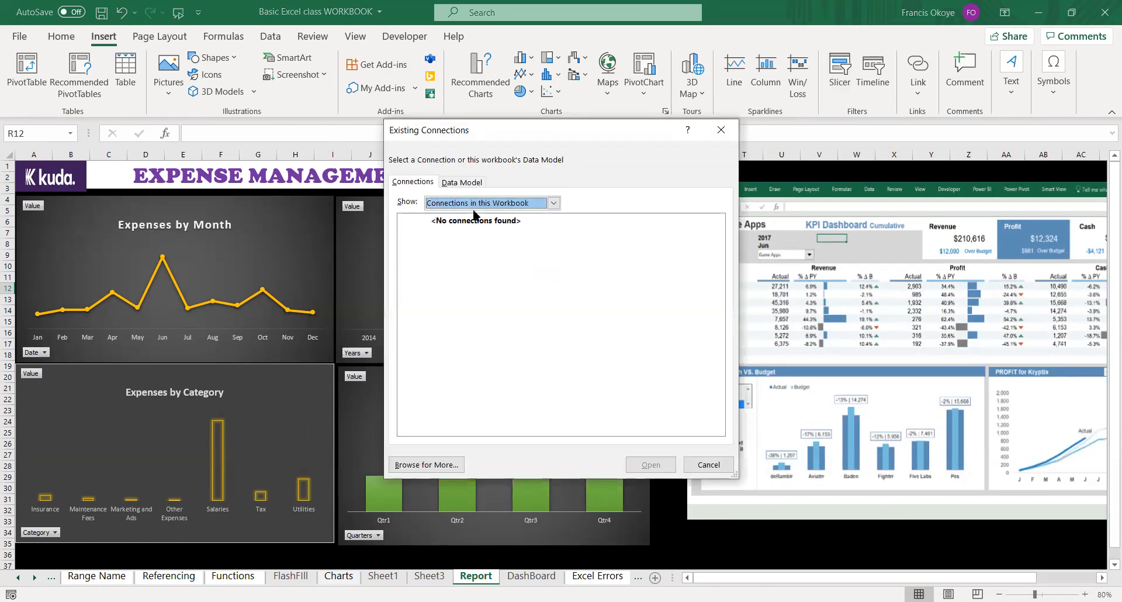
{"action": "left_click", "coordinate": [459, 181]}
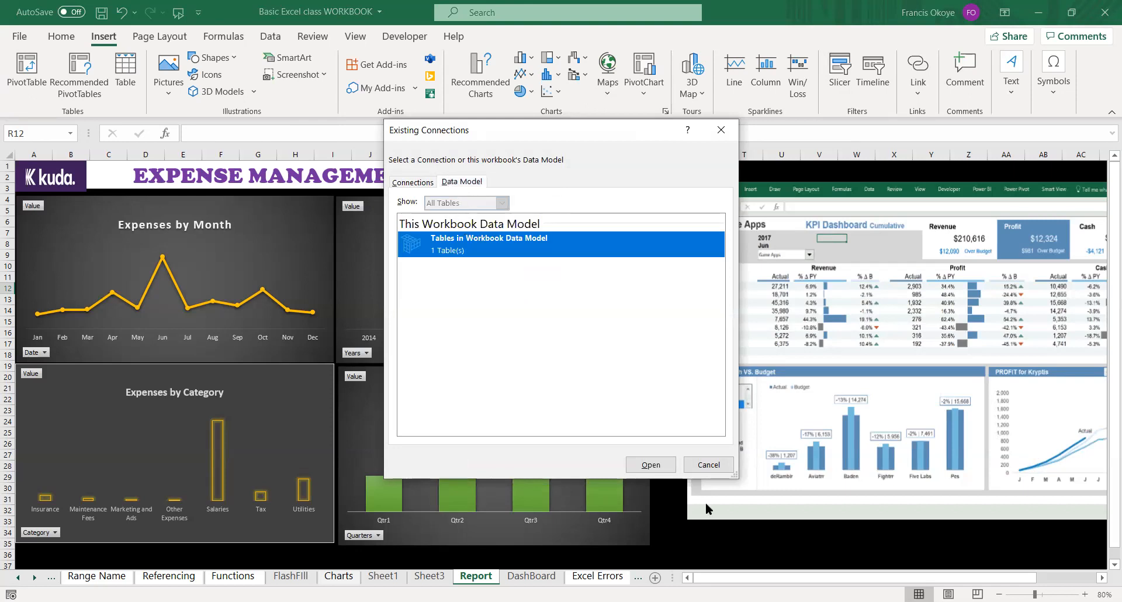
{"action": "double_click", "coordinate": [593, 249]}
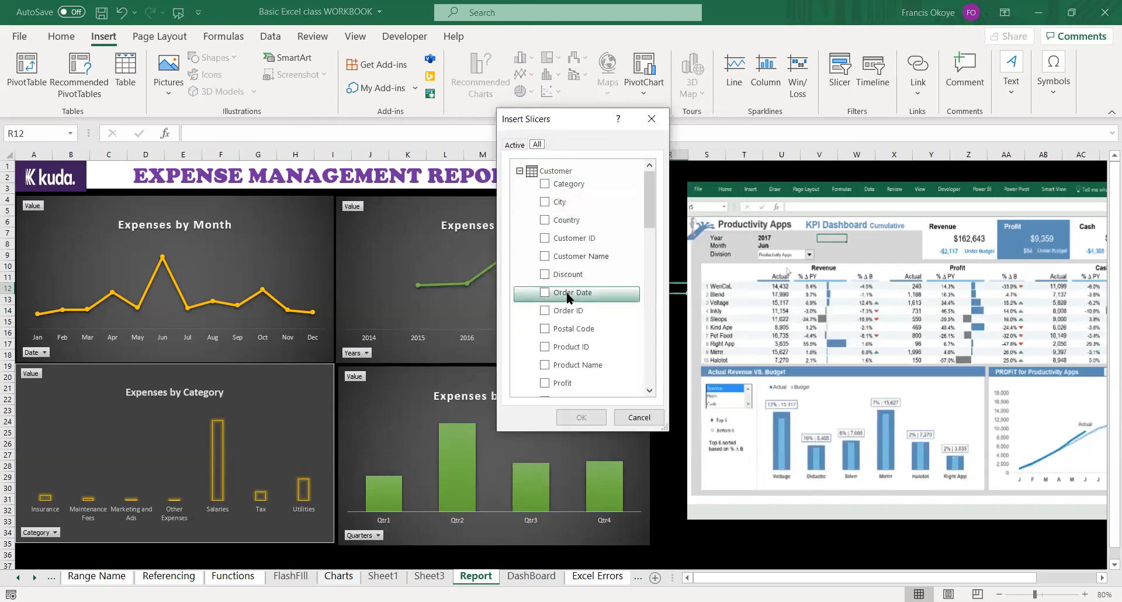
Add a slicer for the Category field of the Customer table.
{"action": "left_click", "coordinate": [563, 381]}
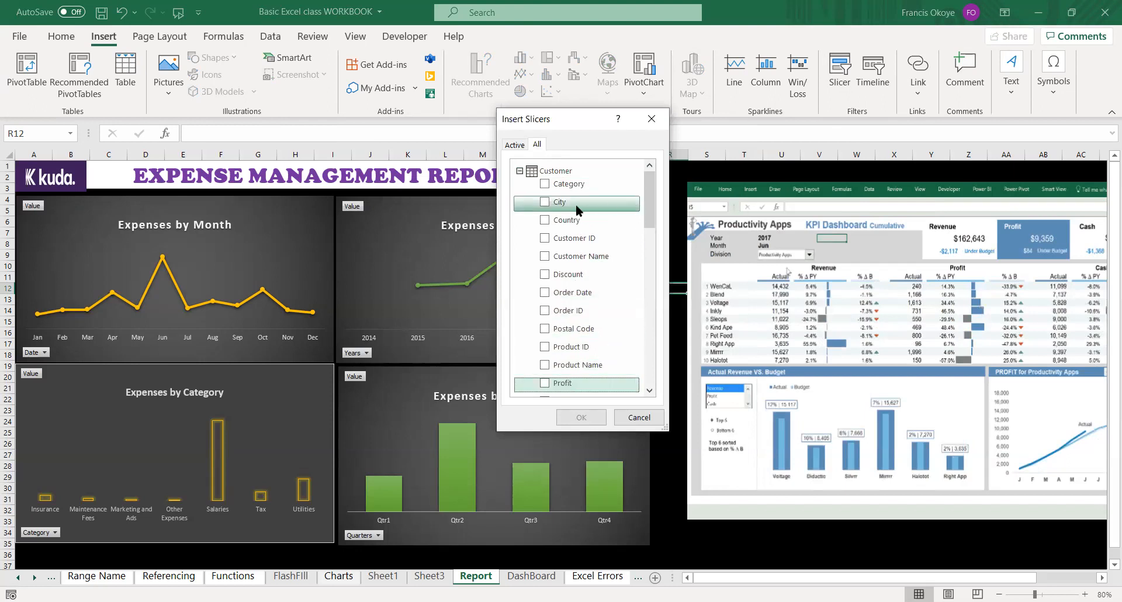
{"action": "left_click_drag", "start_coordinate": [652, 193], "coordinate": [652, 195]}
{"action": "left_click", "coordinate": [574, 182]}
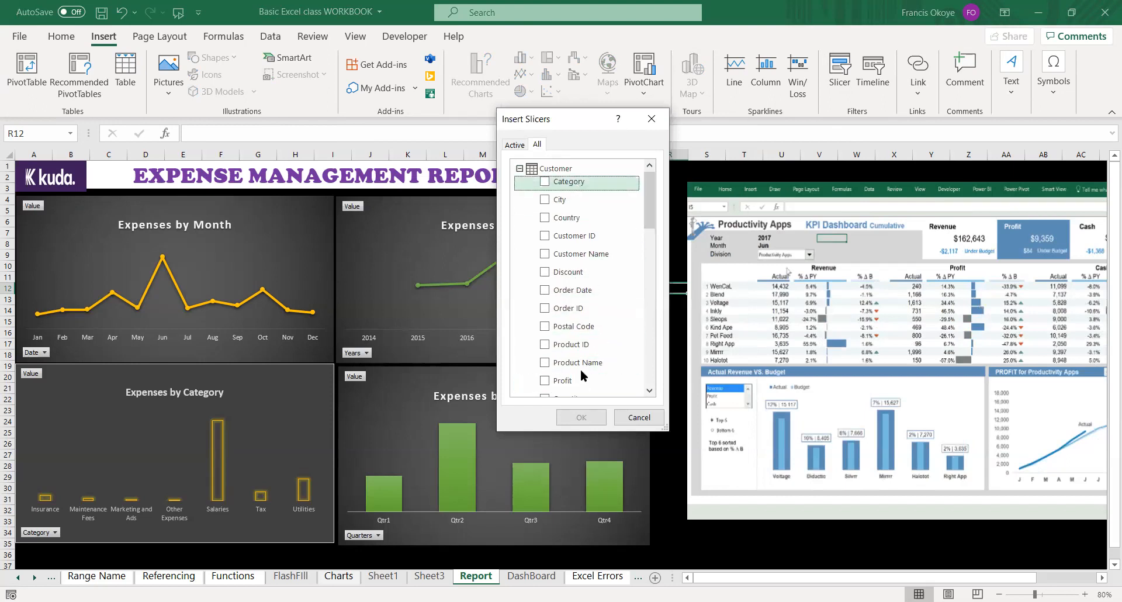
{"action": "left_click", "coordinate": [544, 181]}
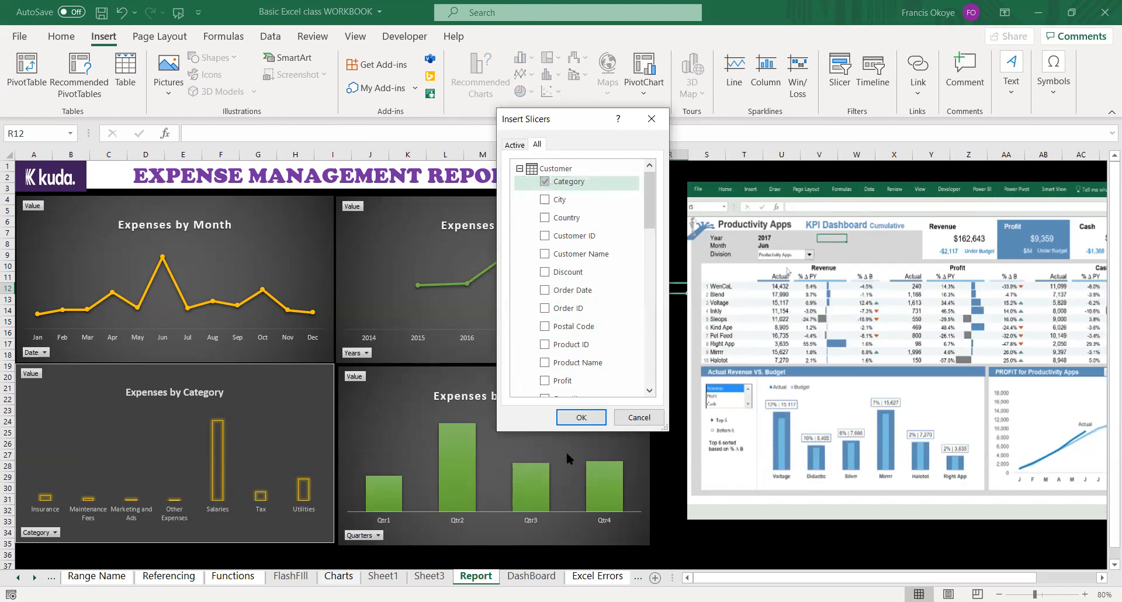
{"action": "left_click", "coordinate": [581, 417]}
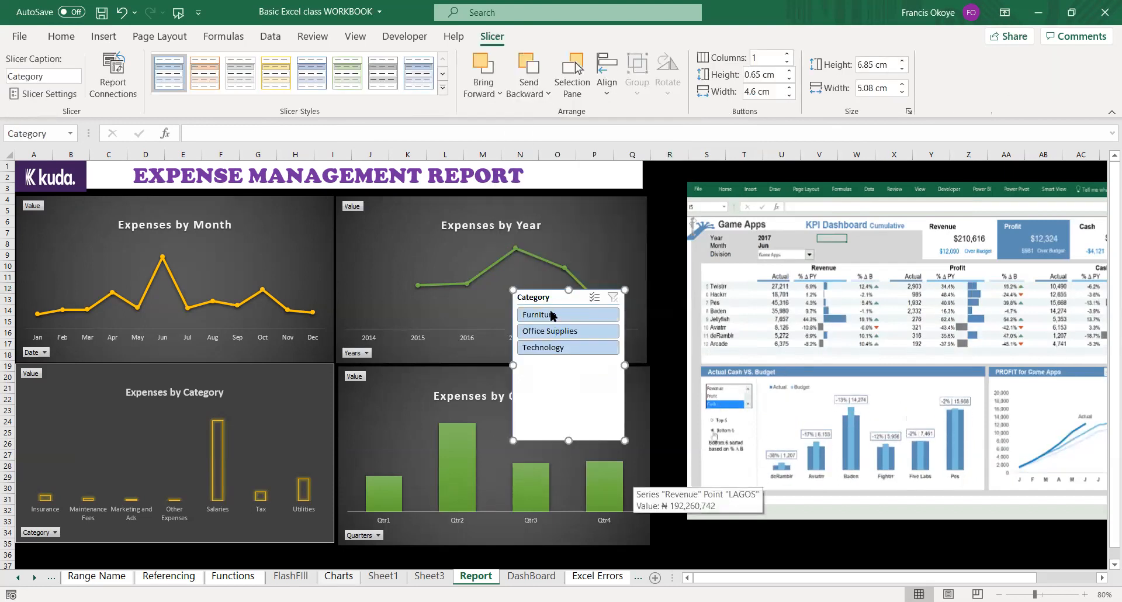
Try the Category slicer with Furniture, Office Supplies and Technology in turn, clear its filter and delete the slicer.
{"action": "left_click", "coordinate": [552, 311]}
{"action": "left_click", "coordinate": [560, 330]}
{"action": "left_click", "coordinate": [560, 346]}
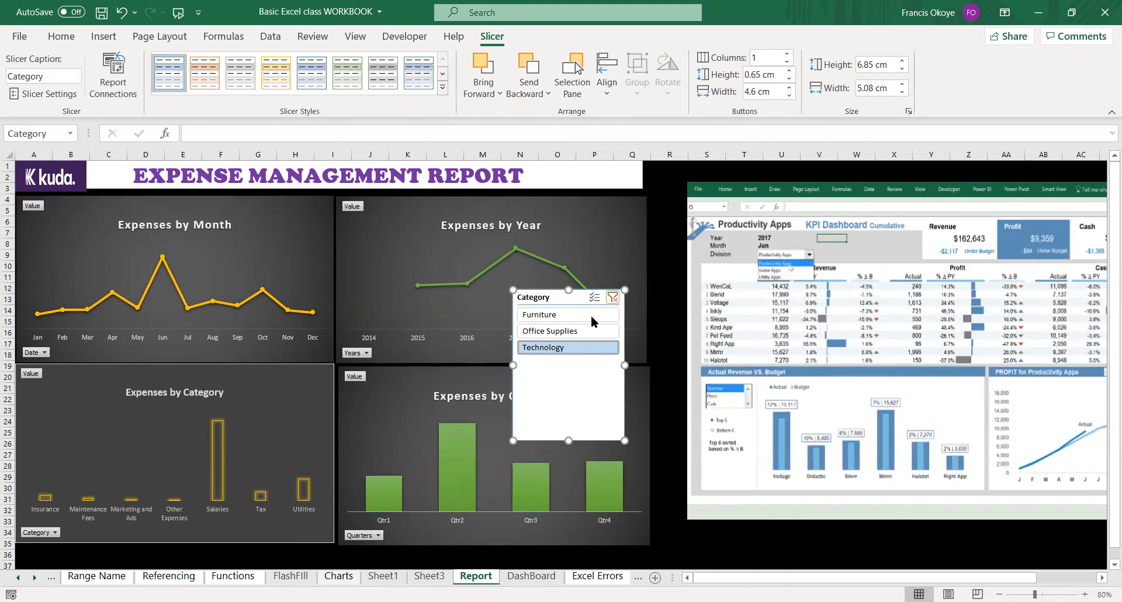
{"action": "left_click", "coordinate": [613, 299]}
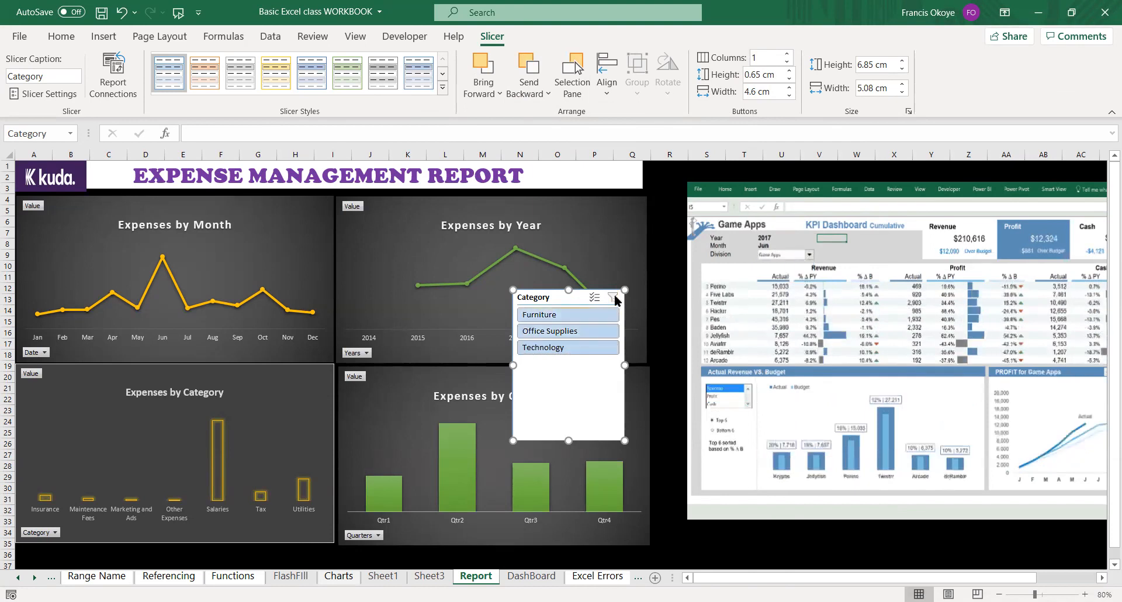
{"action": "key", "text": "Delete"}
{"action": "left_click", "coordinate": [583, 286]}
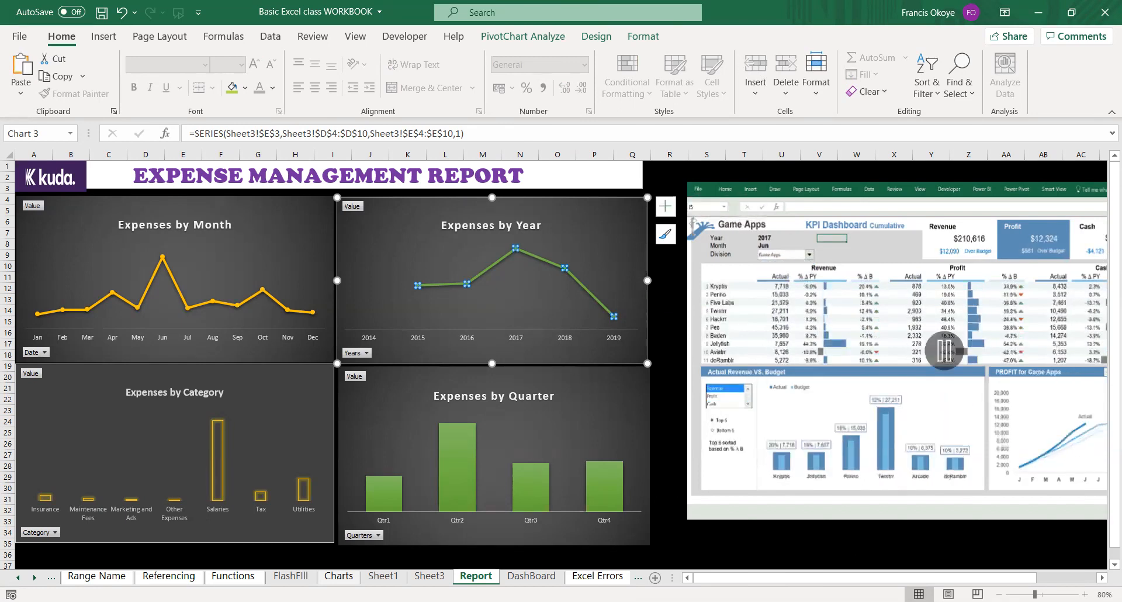
{"action": "key", "text": "alt+Tab"}
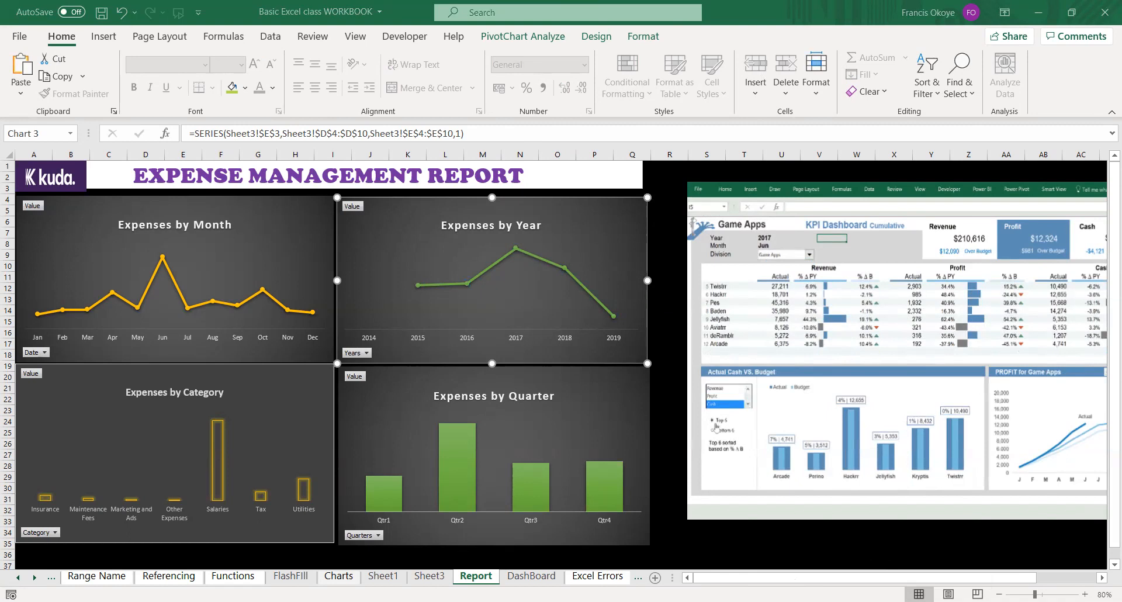
{"action": "mouse_move", "coordinate": [524, 437]}
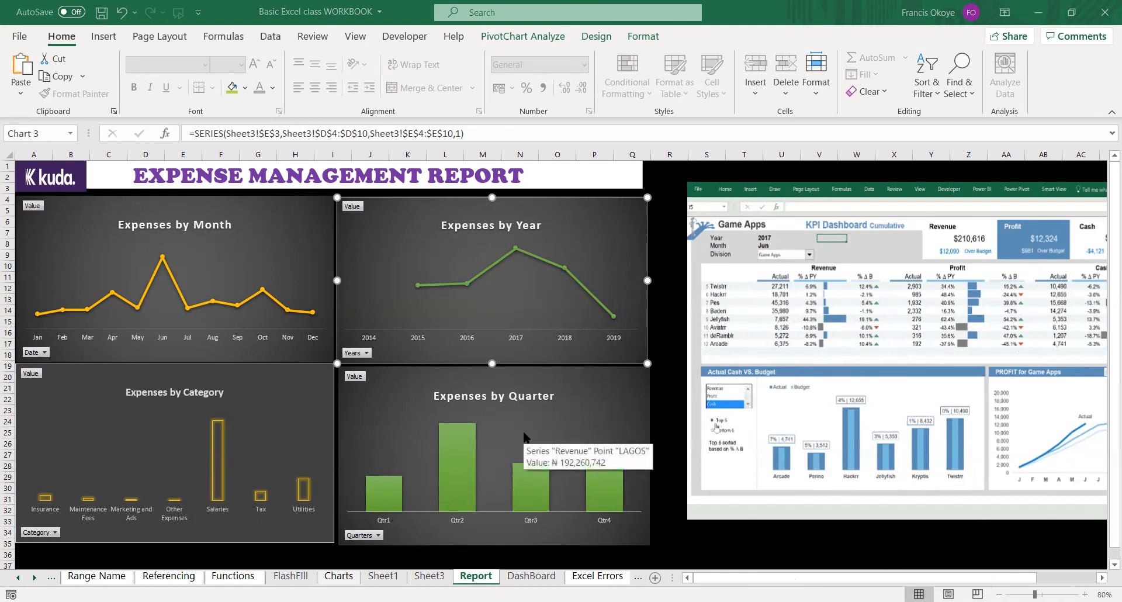